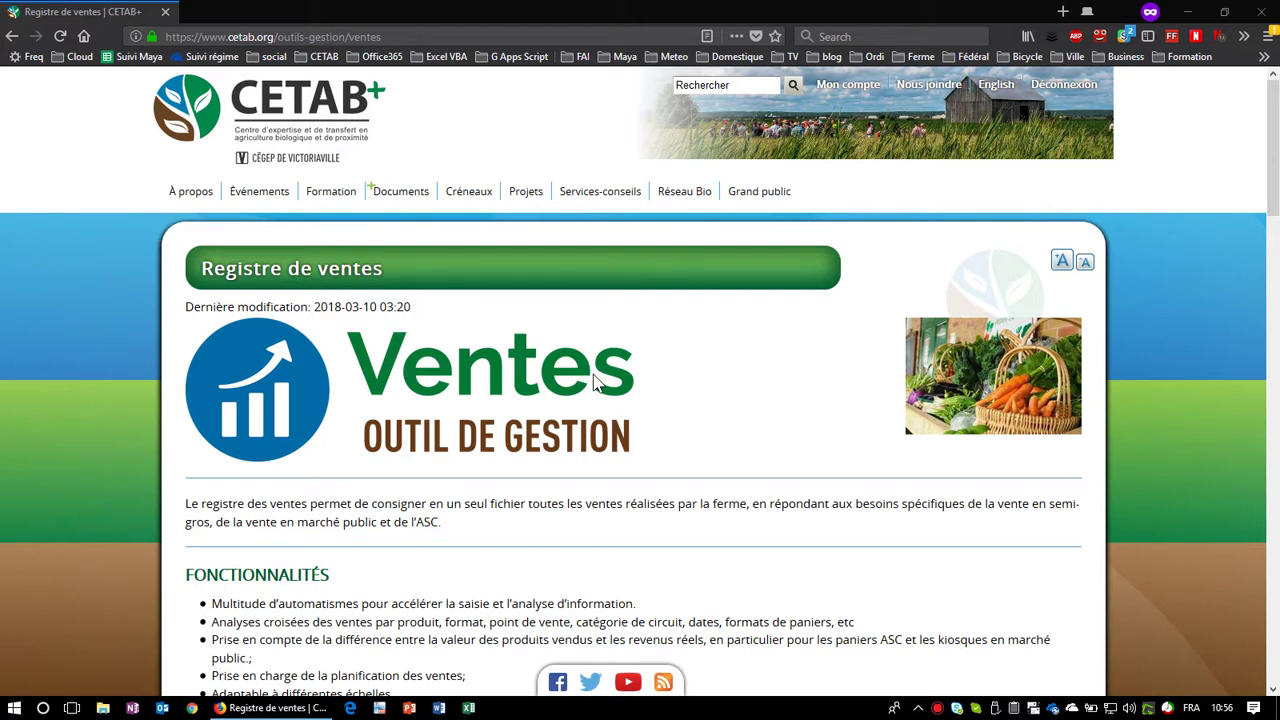
Step: Download the 'Registre de ventes v 0.96 (le plus récent)' template from the Téléchargements section
{"action": "scroll", "coordinate": [664, 413], "scroll_direction": "down", "scroll_amount": 2}
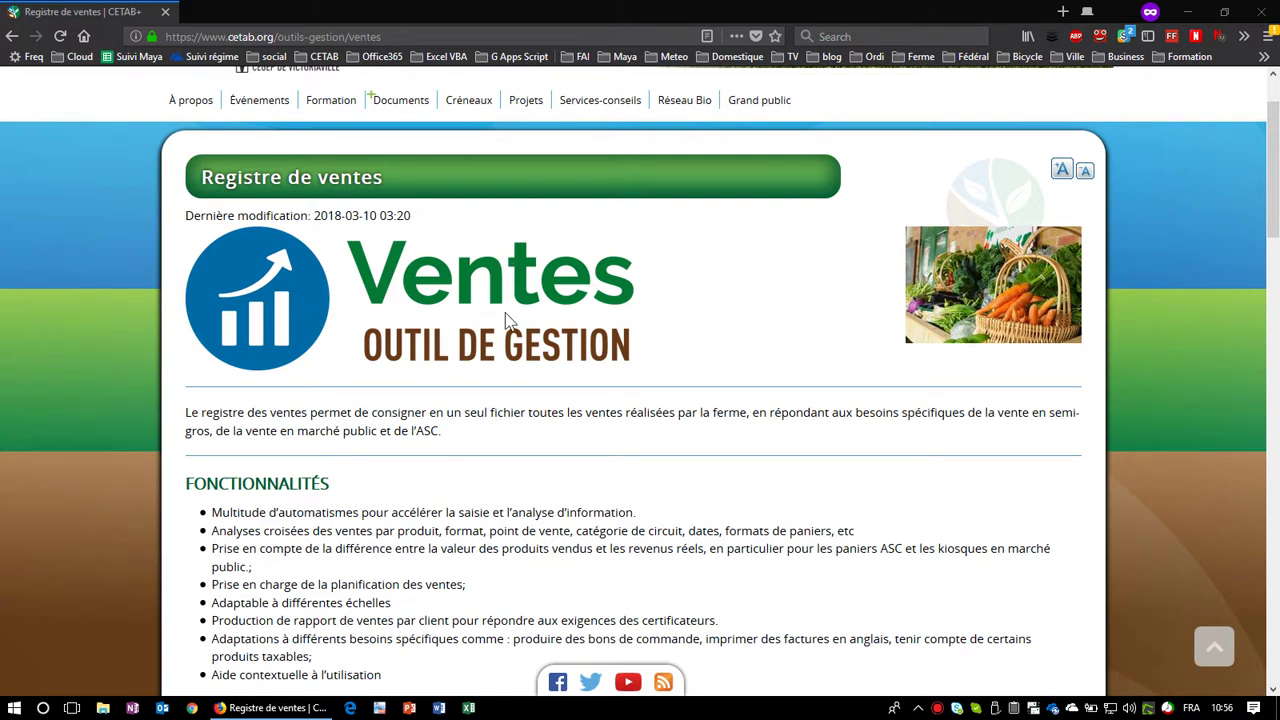
{"action": "scroll", "coordinate": [624, 330], "scroll_direction": "down", "scroll_amount": 5}
{"action": "scroll", "coordinate": [623, 331], "scroll_direction": "down", "scroll_amount": 5}
{"action": "scroll", "coordinate": [166, 243], "scroll_direction": "up", "scroll_amount": 2}
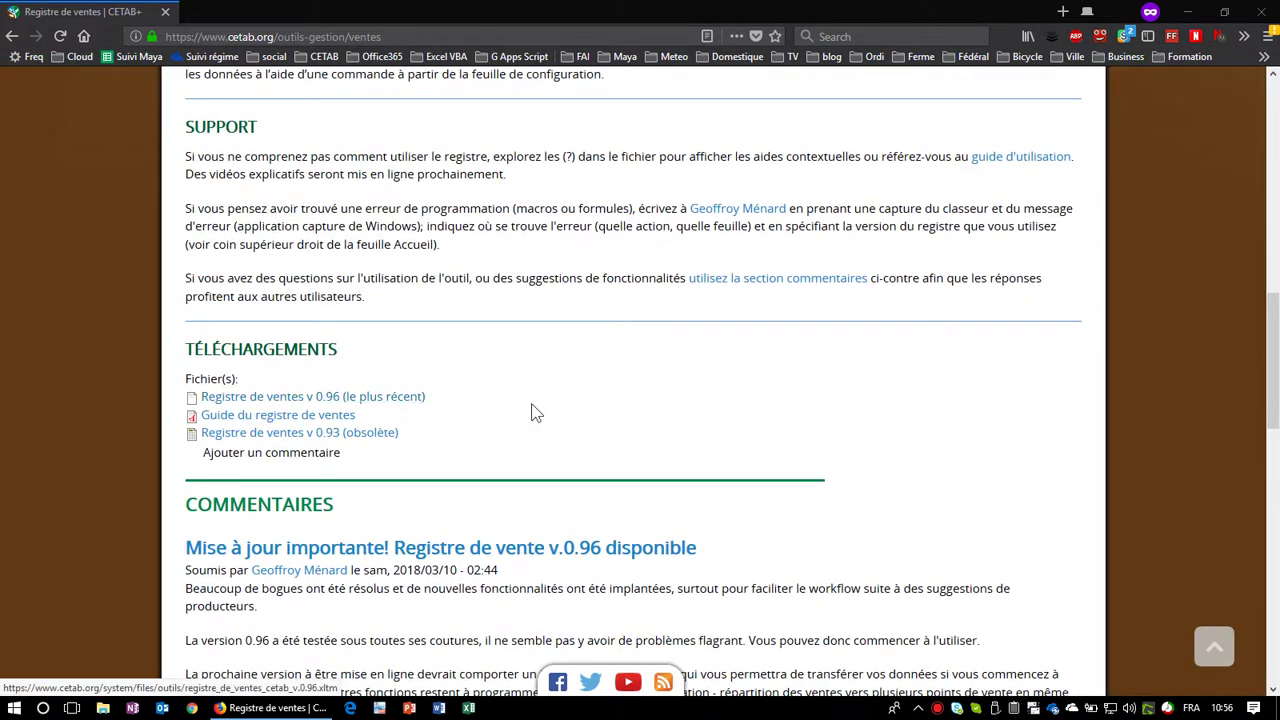
{"action": "left_click", "coordinate": [380, 400]}
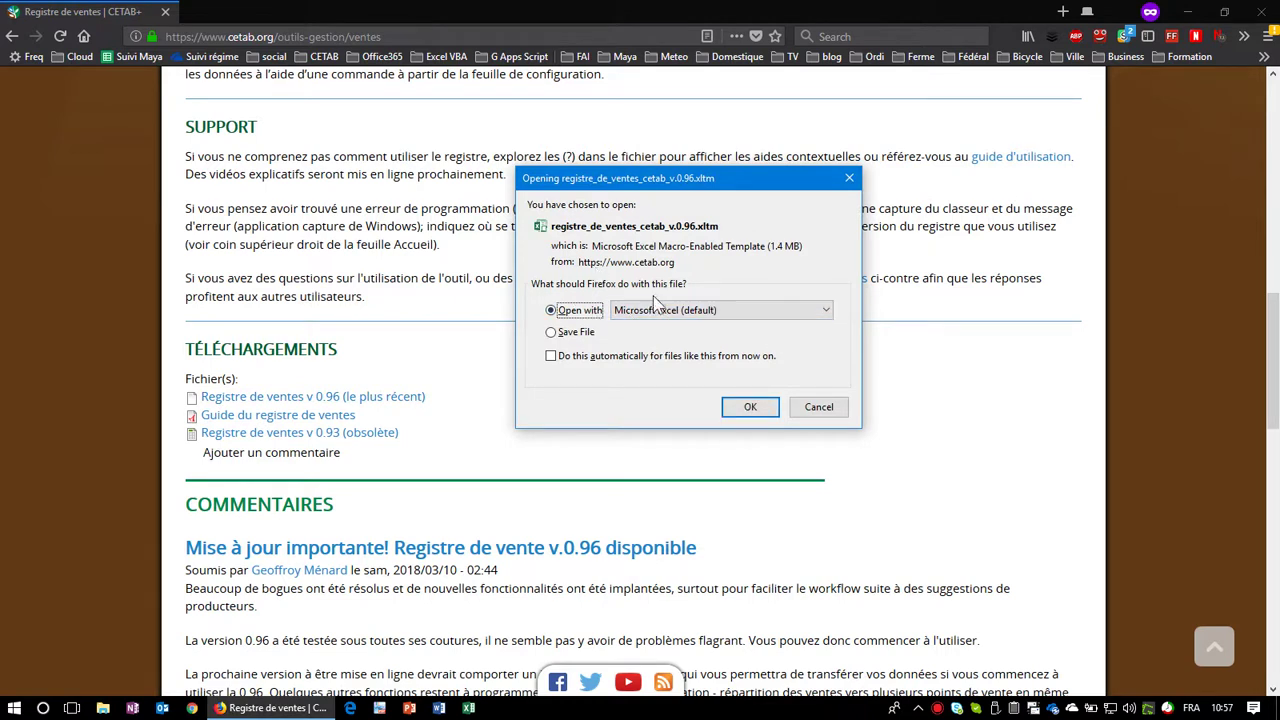
Step: Confirm opening the downloaded .xltm template with Microsoft Excel
{"action": "left_click", "coordinate": [752, 412]}
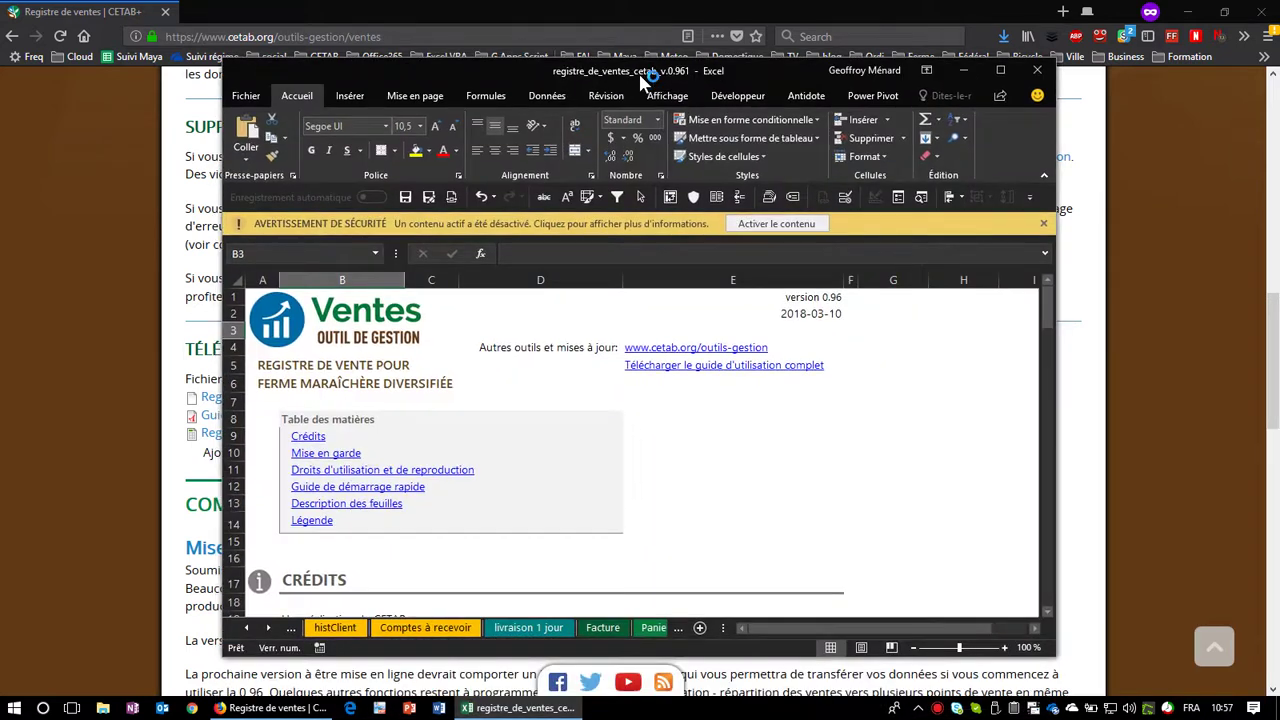
Step: Maximize the workbook, enable its macros, and acknowledge the Ouverture du modèle warning
{"action": "double_click", "coordinate": [638, 71]}
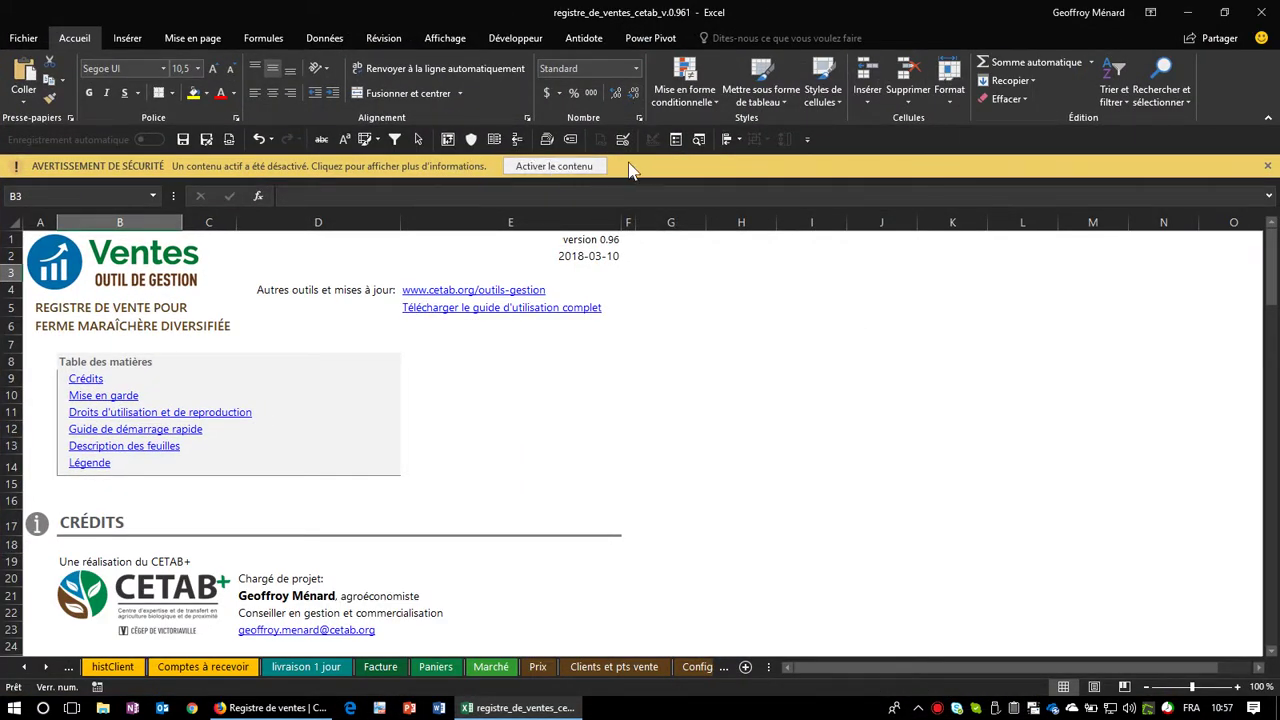
{"action": "left_click", "coordinate": [580, 172]}
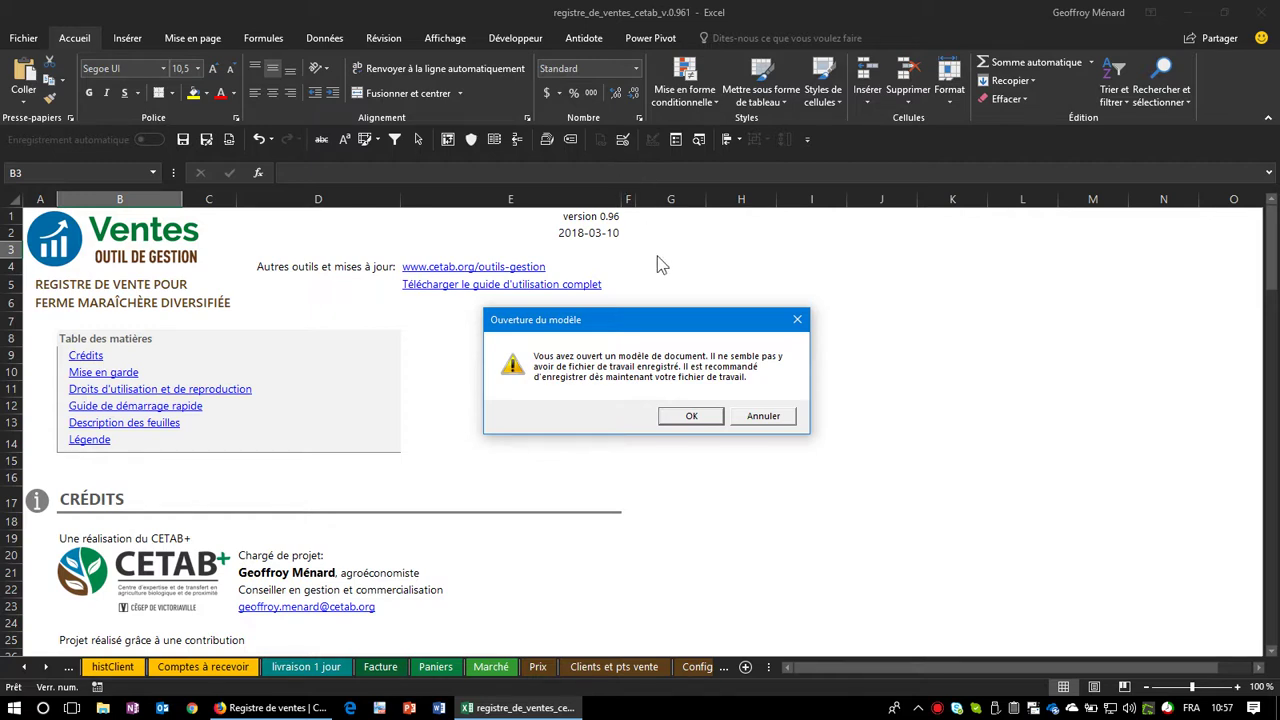
{"action": "left_click_drag", "start_coordinate": [690, 324], "coordinate": [660, 322]}
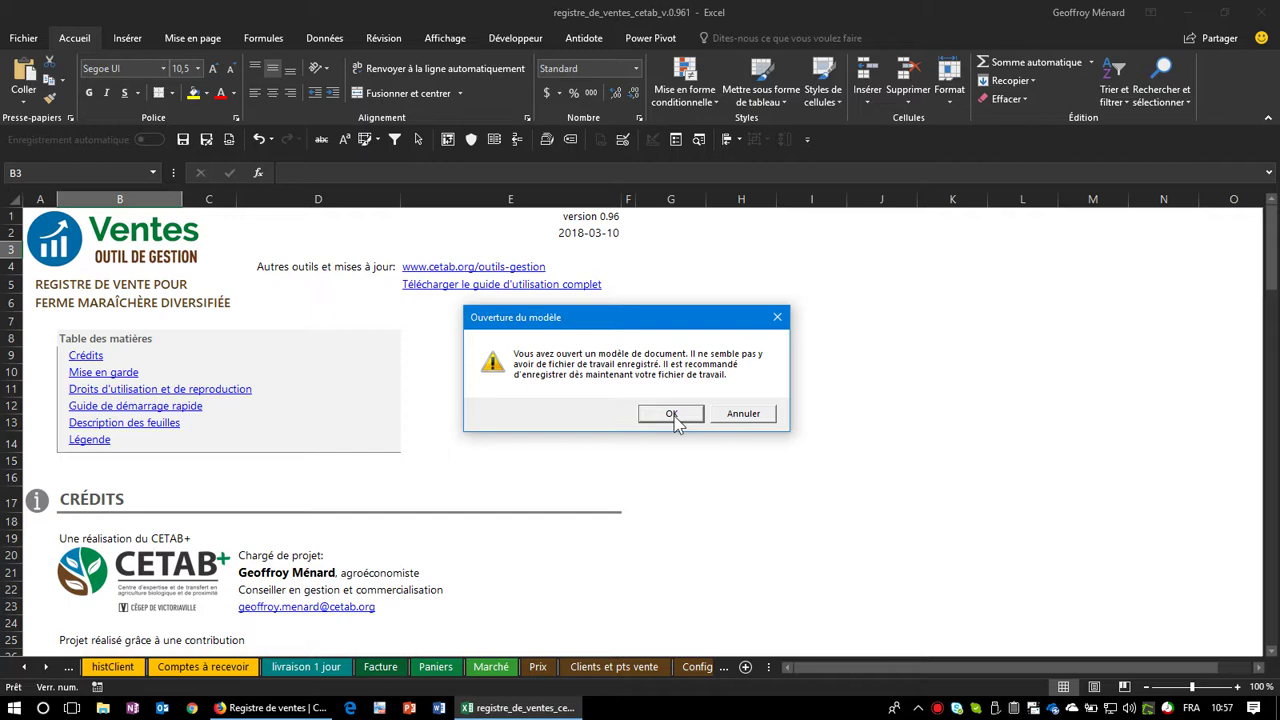
{"action": "left_click", "coordinate": [672, 414]}
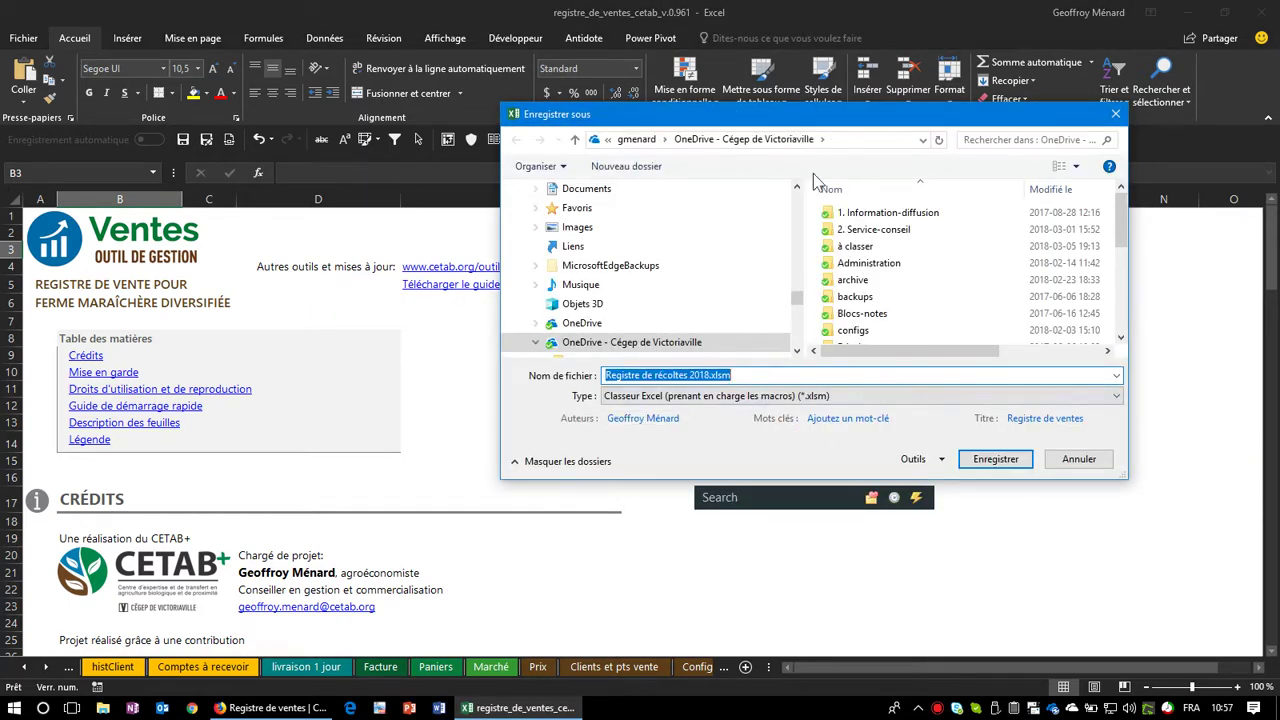
Step: In Documents, append 'Nom de votre ferme' to the filename and save as macro-enabled .xlsm
{"action": "left_click_drag", "start_coordinate": [853, 116], "coordinate": [663, 155]}
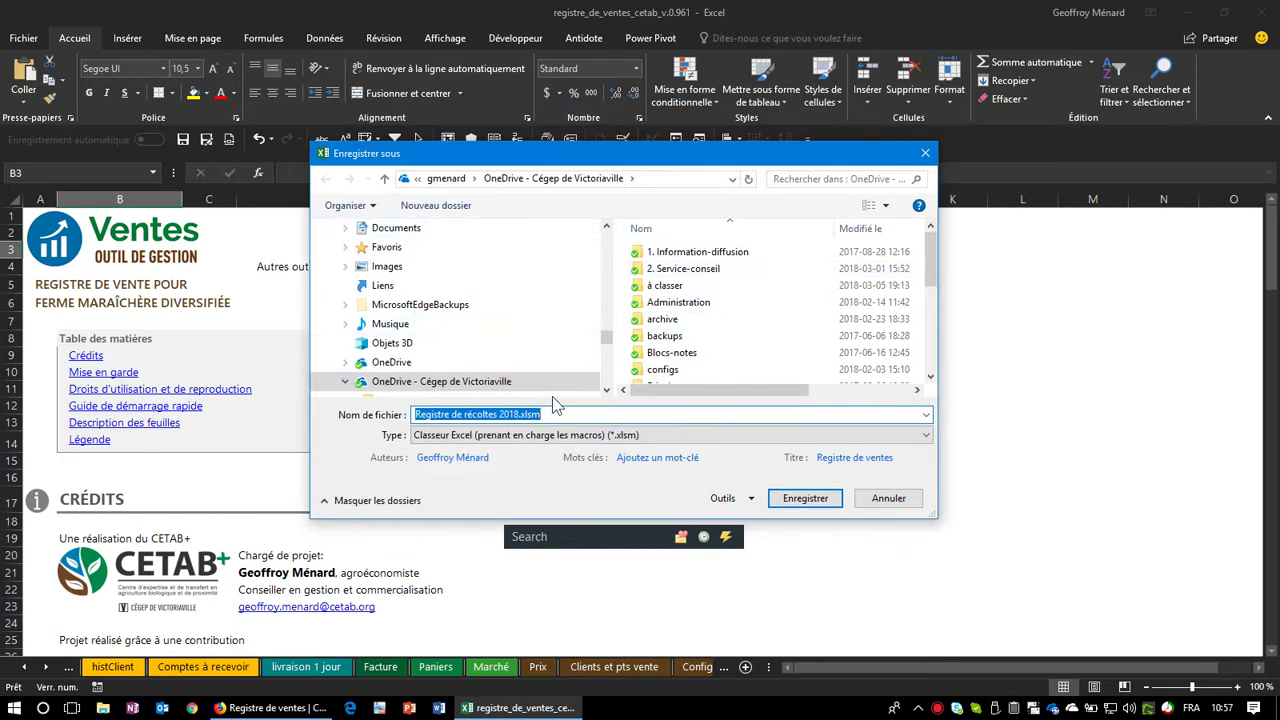
{"action": "scroll", "coordinate": [612, 350], "scroll_direction": "up", "scroll_amount": 1}
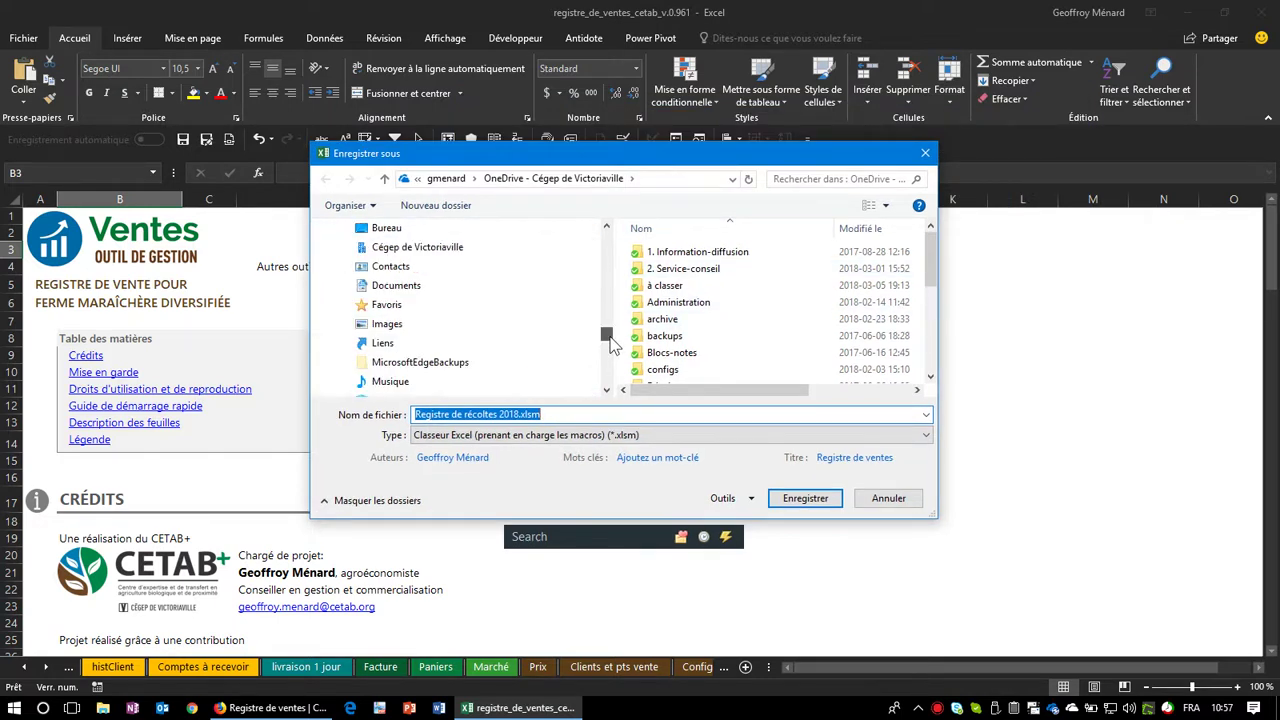
{"action": "left_click", "coordinate": [449, 287]}
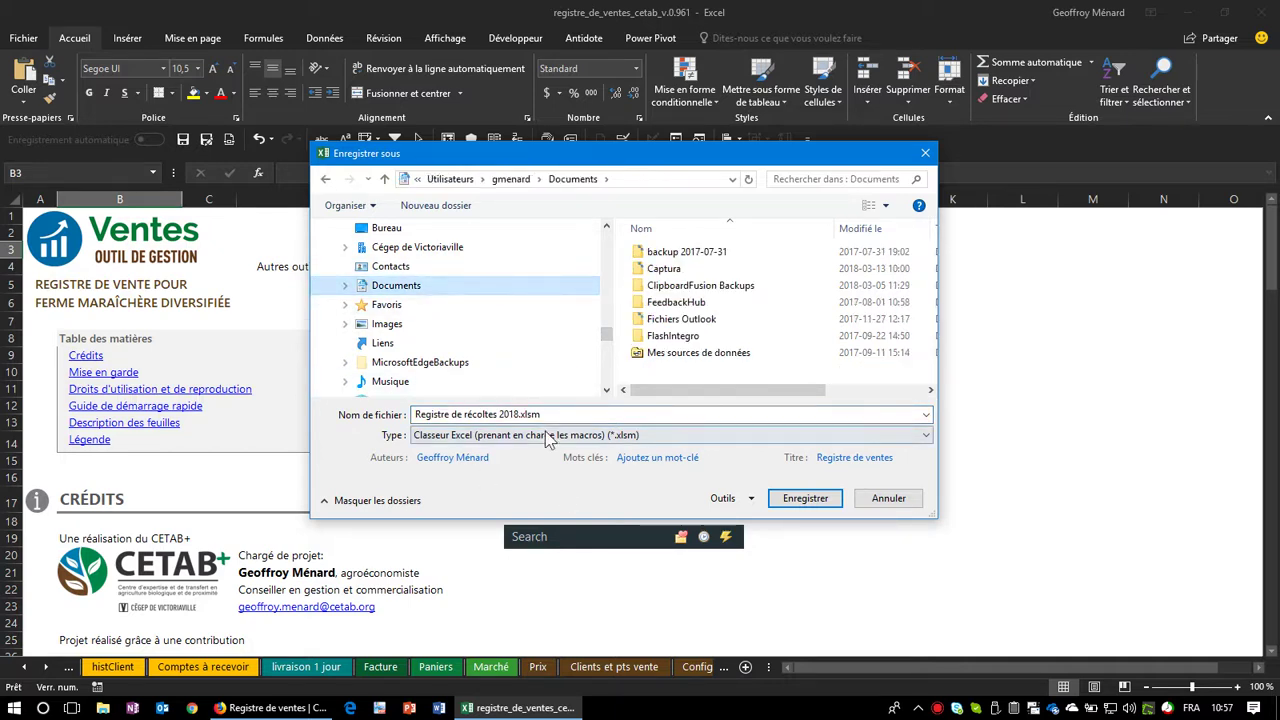
{"action": "left_click", "coordinate": [518, 414]}
{"action": "left_click", "coordinate": [518, 414]}
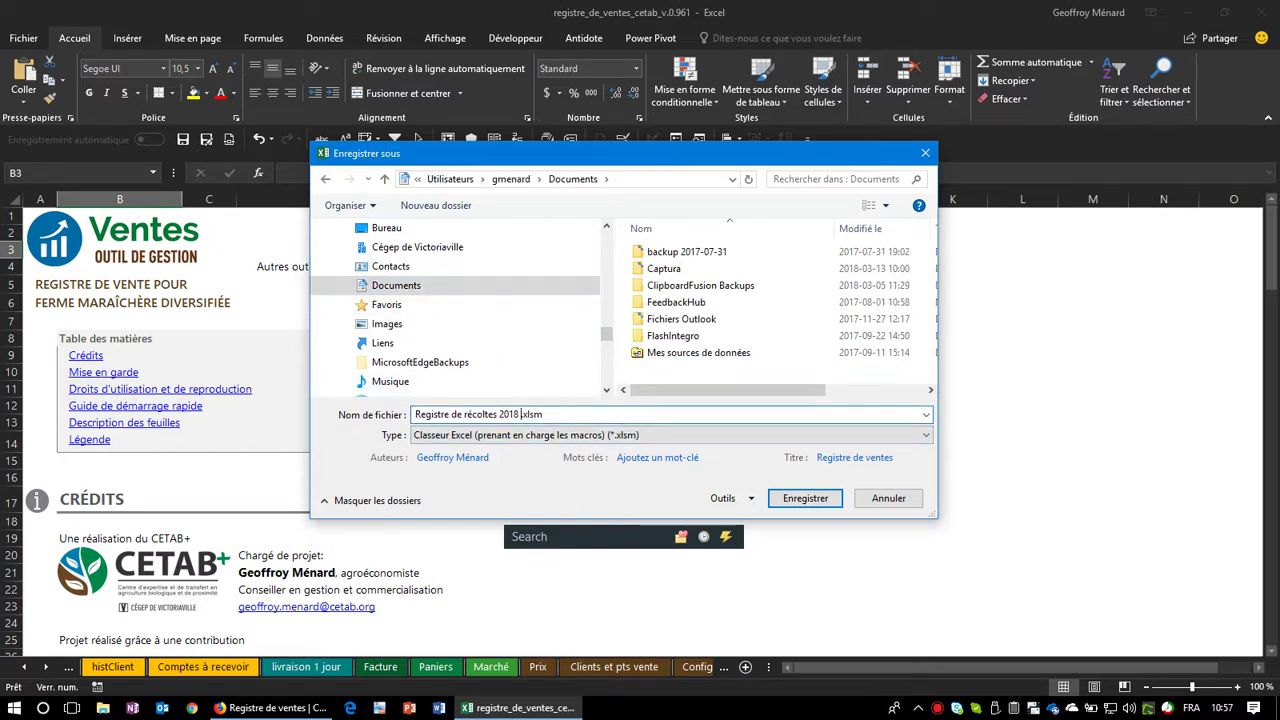
{"action": "type", "text": "Nom de v"}
{"action": "type", "text": "otre ferme"}
{"action": "left_click", "coordinate": [633, 440]}
{"action": "left_click", "coordinate": [633, 445]}
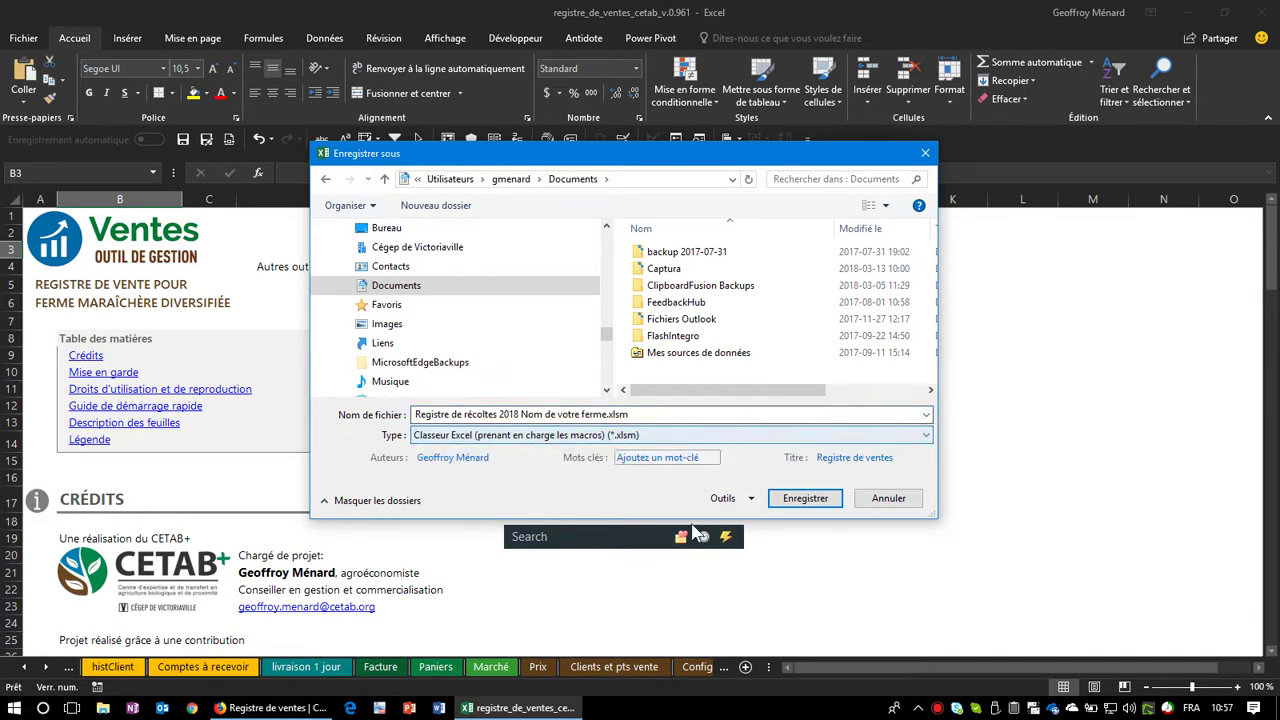
{"action": "left_click", "coordinate": [808, 500]}
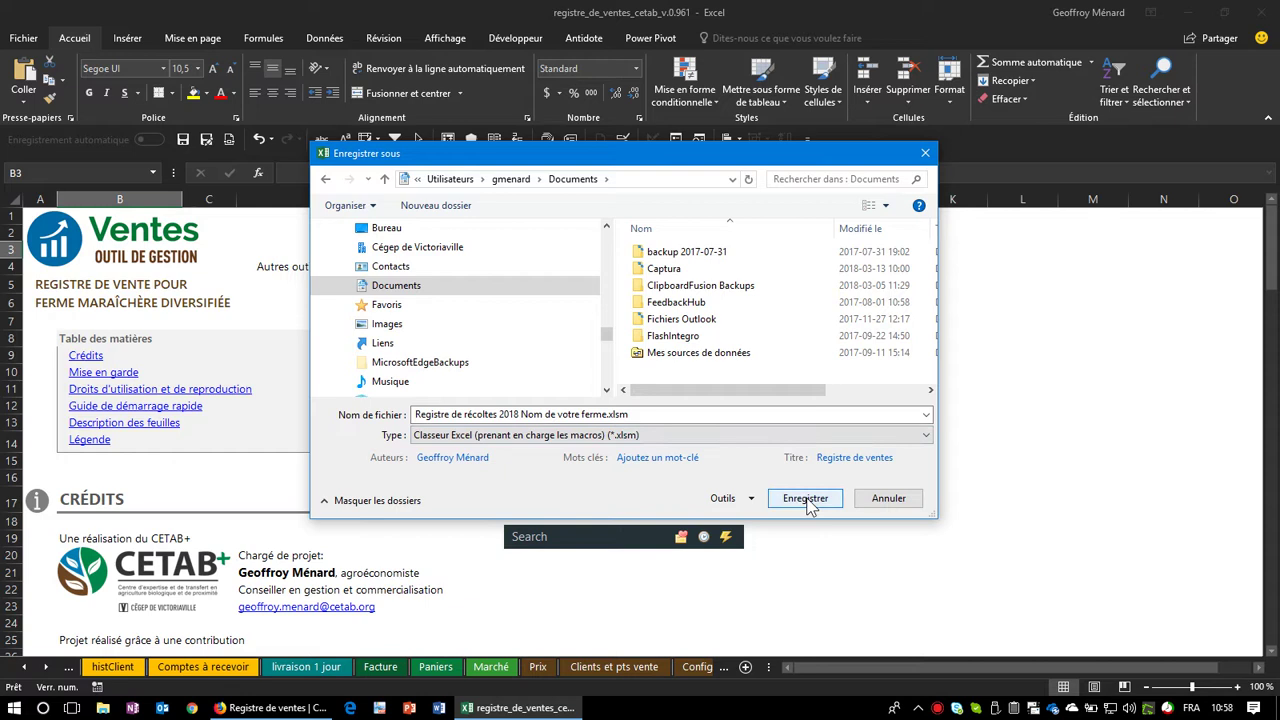
{"action": "left_click", "coordinate": [808, 500]}
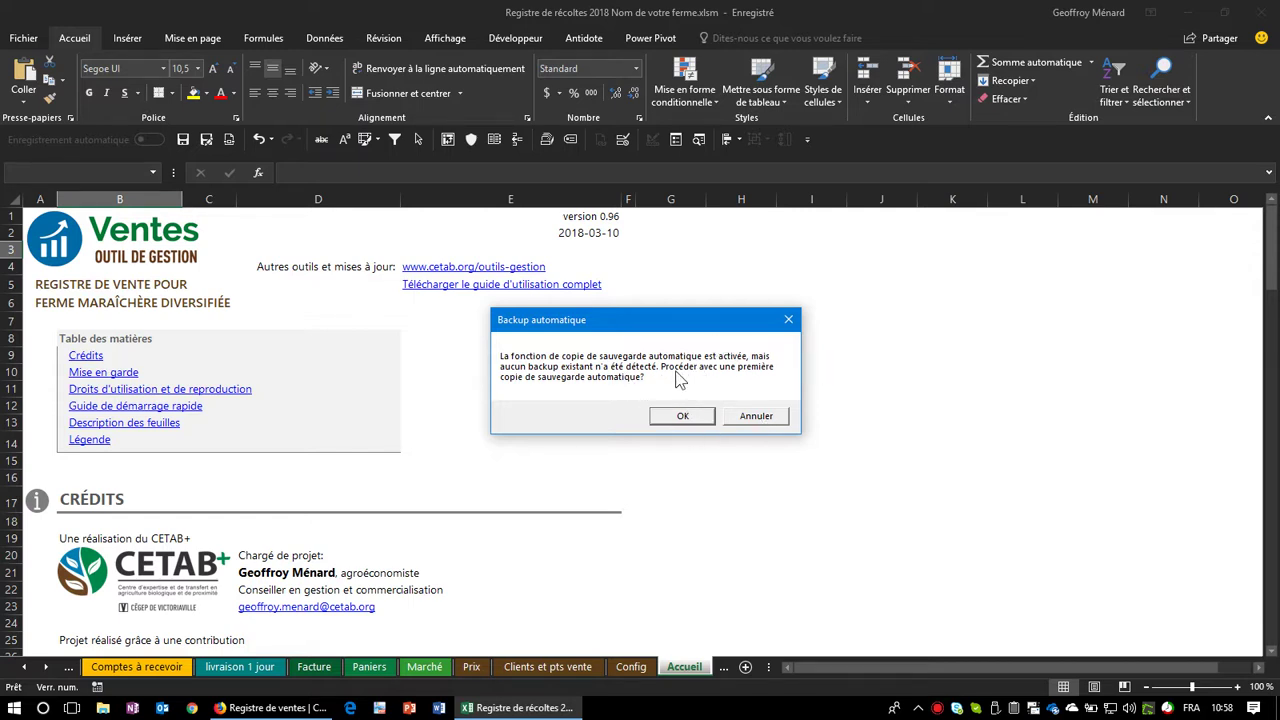
Step: Cancel the first automatic backup copy but keep automatic backup turned on
{"action": "left_click", "coordinate": [756, 416]}
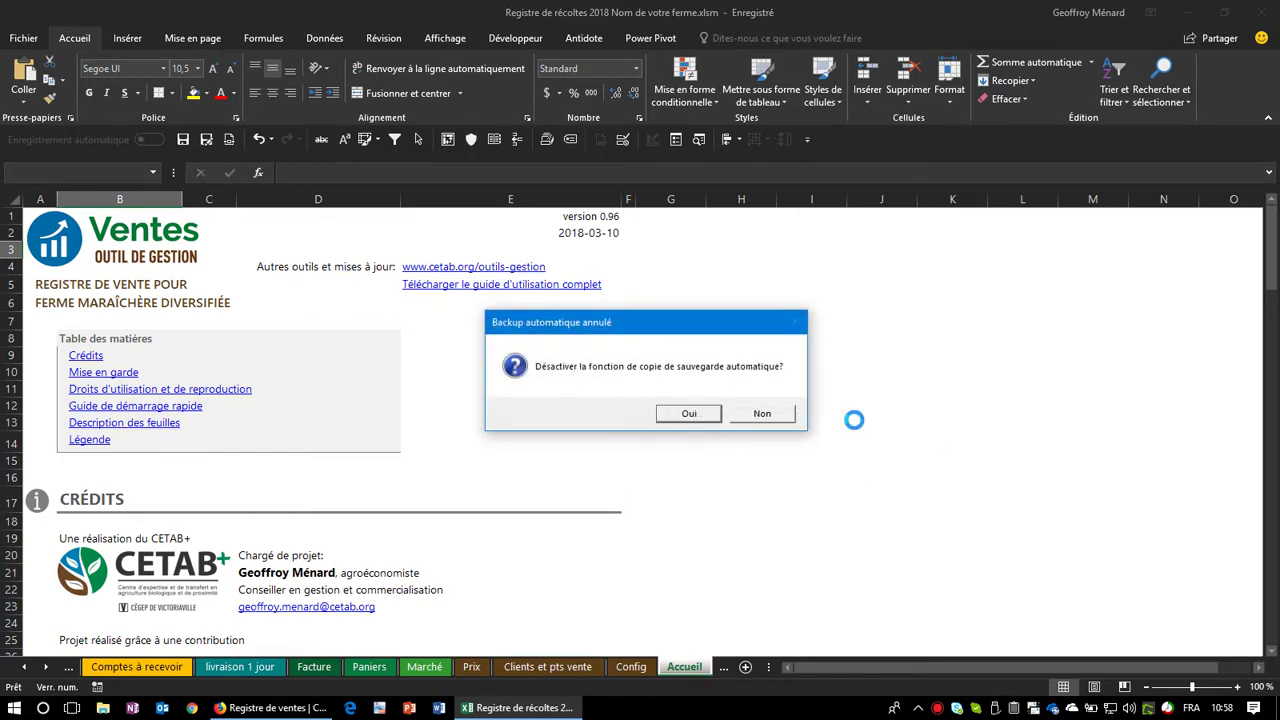
{"action": "left_click", "coordinate": [788, 416]}
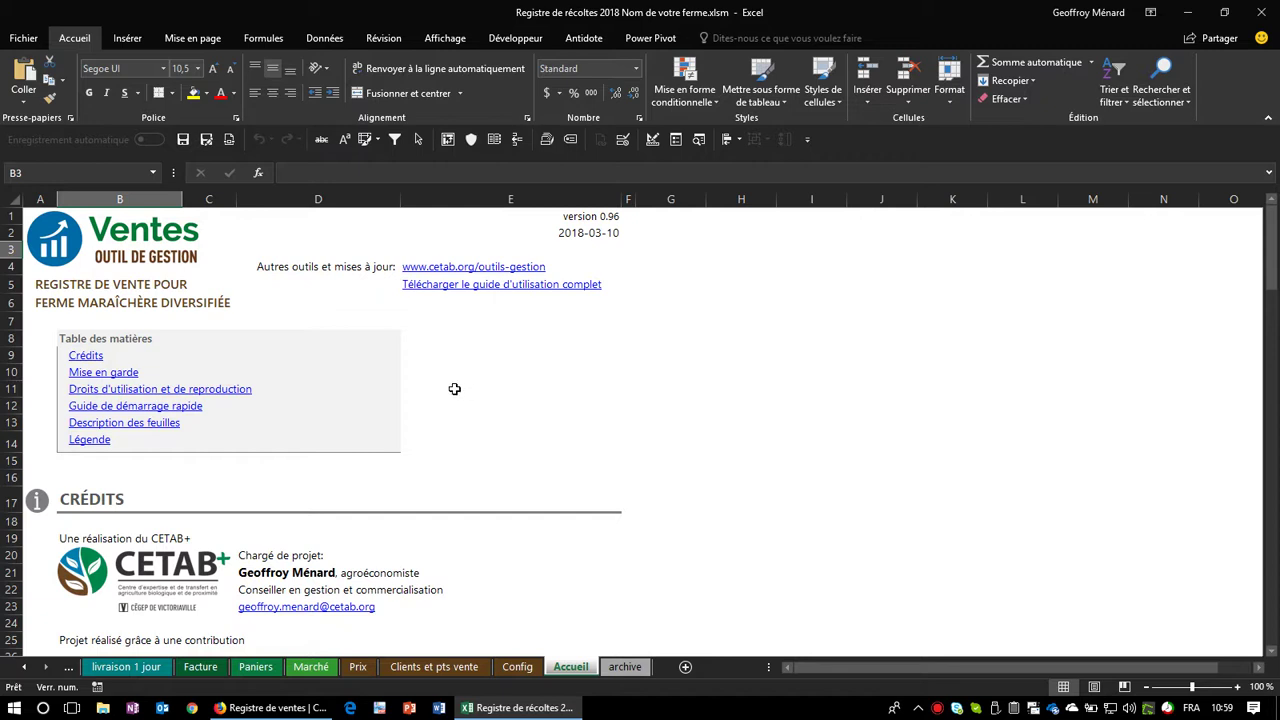
Step: On the Accueil sheet, select the note about making regular backups
{"action": "scroll", "coordinate": [433, 411], "scroll_direction": "down", "scroll_amount": 1}
{"action": "scroll", "coordinate": [433, 409], "scroll_direction": "down", "scroll_amount": 1}
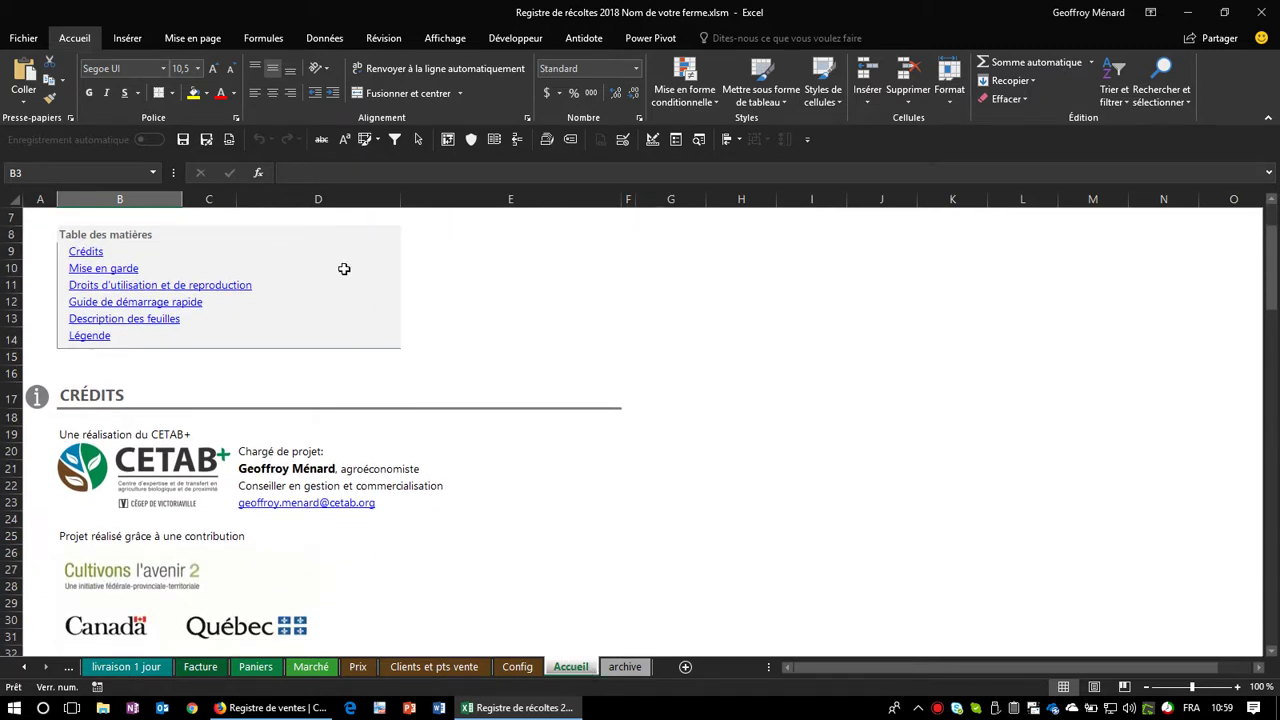
{"action": "scroll", "coordinate": [765, 313], "scroll_direction": "up", "scroll_amount": 2}
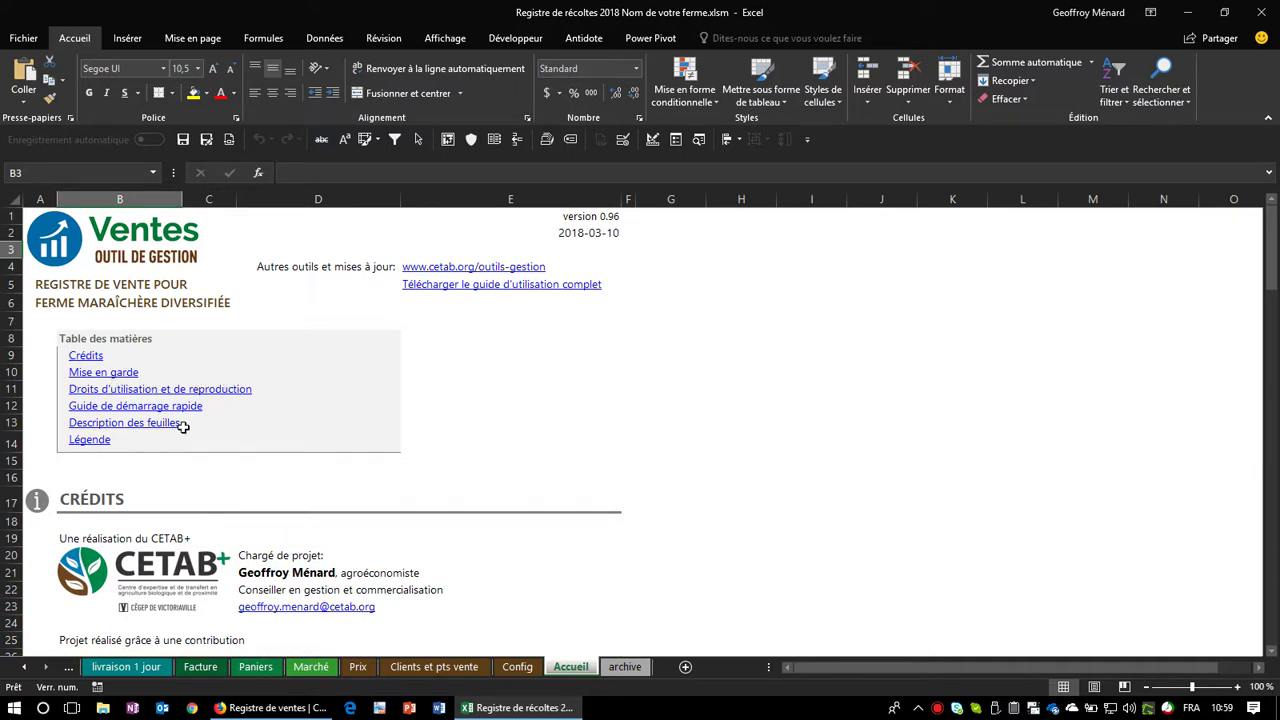
{"action": "scroll", "coordinate": [182, 425], "scroll_direction": "down", "scroll_amount": 6}
{"action": "scroll", "coordinate": [372, 431], "scroll_direction": "down", "scroll_amount": 2}
{"action": "scroll", "coordinate": [372, 431], "scroll_direction": "down", "scroll_amount": 3}
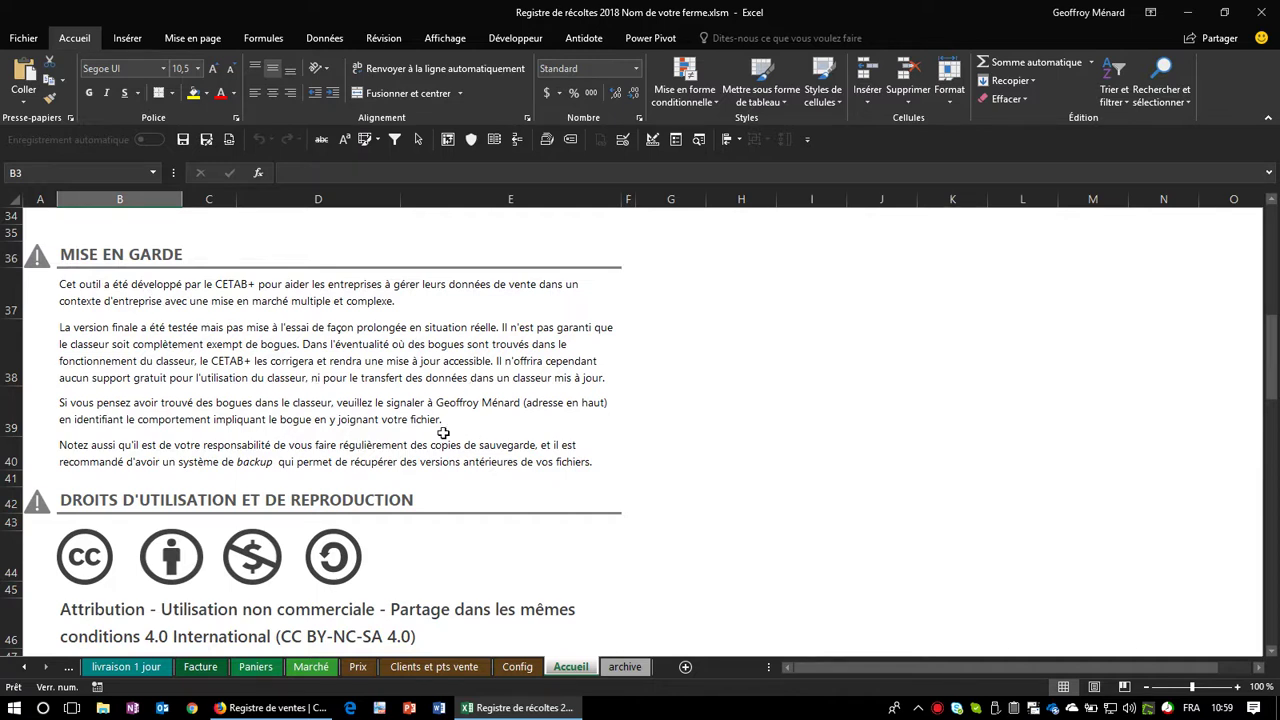
{"action": "left_click", "coordinate": [568, 449]}
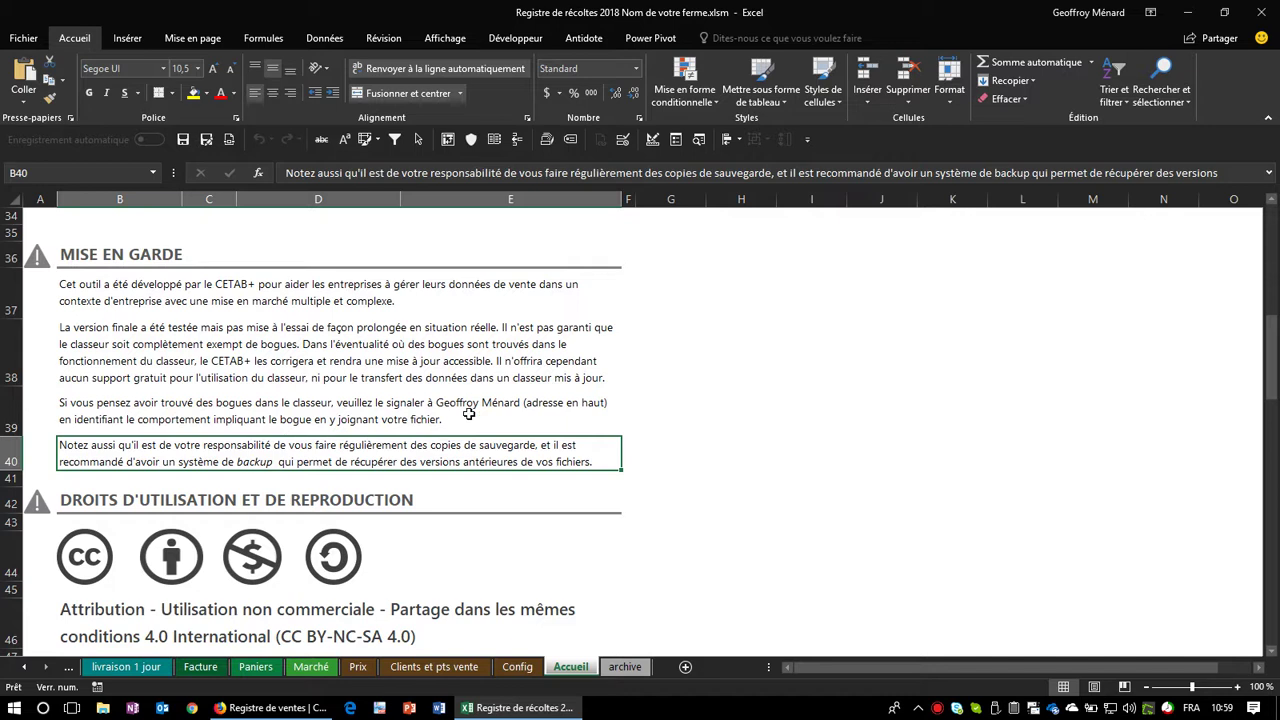
Step: Move further down the Accueil sheet and select the basic operation description in B78
{"action": "scroll", "coordinate": [505, 420], "scroll_direction": "down", "scroll_amount": 2}
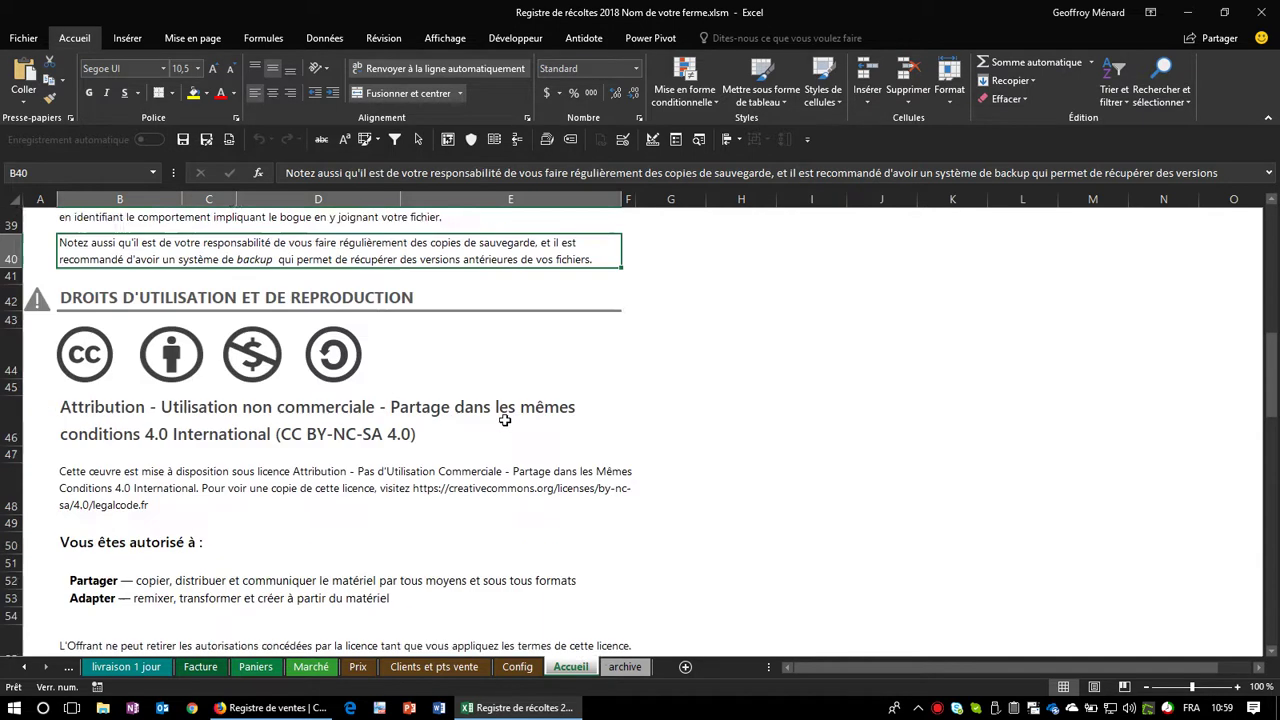
{"action": "scroll", "coordinate": [505, 420], "scroll_direction": "down", "scroll_amount": 2}
{"action": "scroll", "coordinate": [507, 420], "scroll_direction": "up", "scroll_amount": 3}
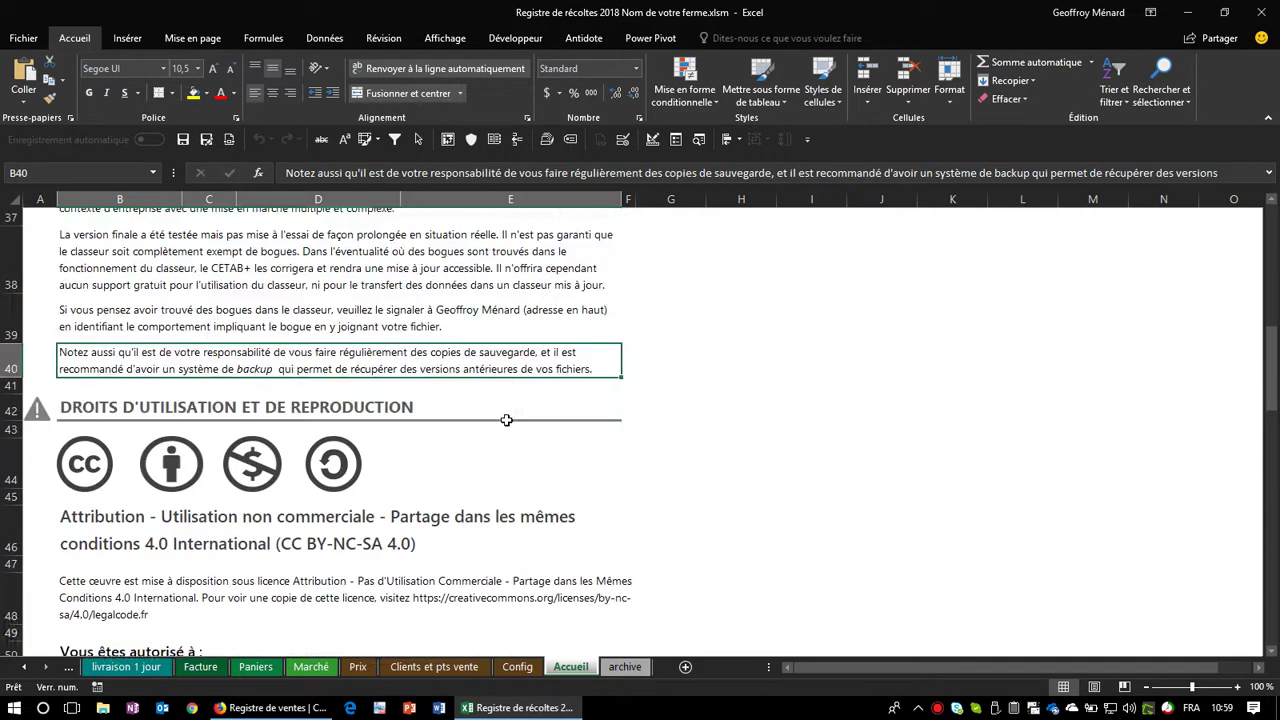
{"action": "scroll", "coordinate": [506, 420], "scroll_direction": "up", "scroll_amount": 1}
{"action": "scroll", "coordinate": [506, 420], "scroll_direction": "down", "scroll_amount": 1}
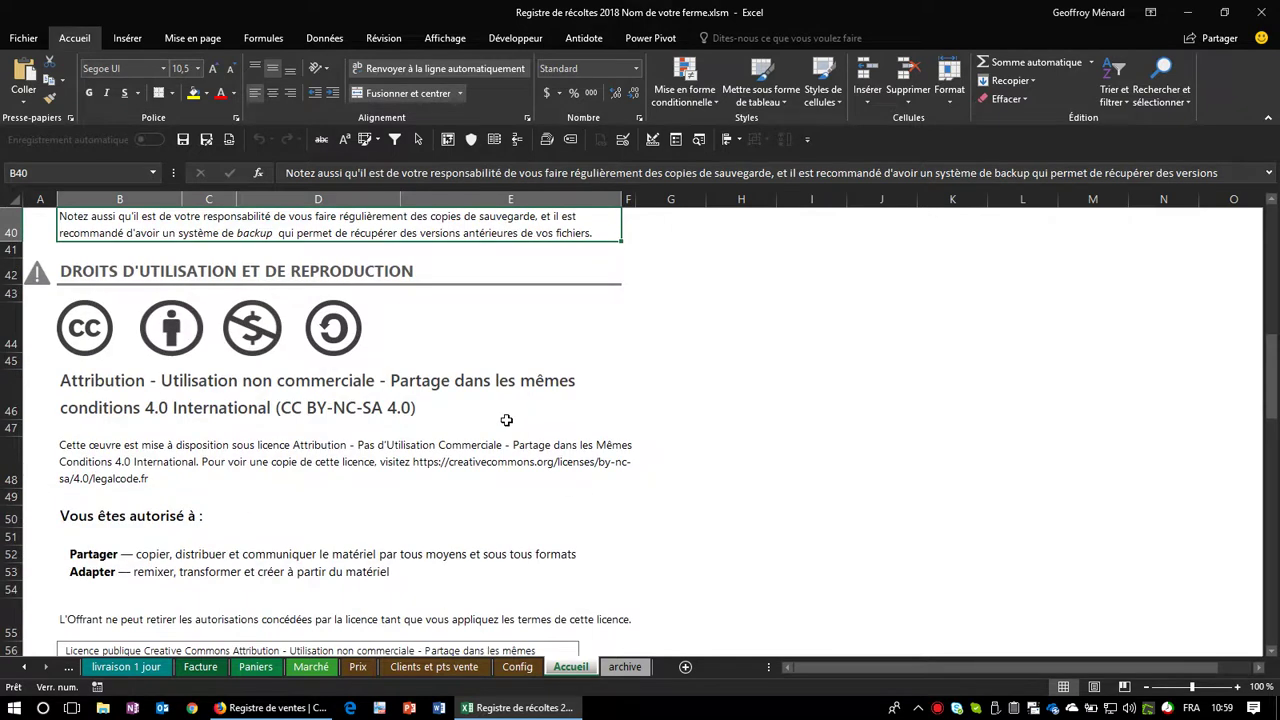
{"action": "scroll", "coordinate": [506, 420], "scroll_direction": "up", "scroll_amount": 2}
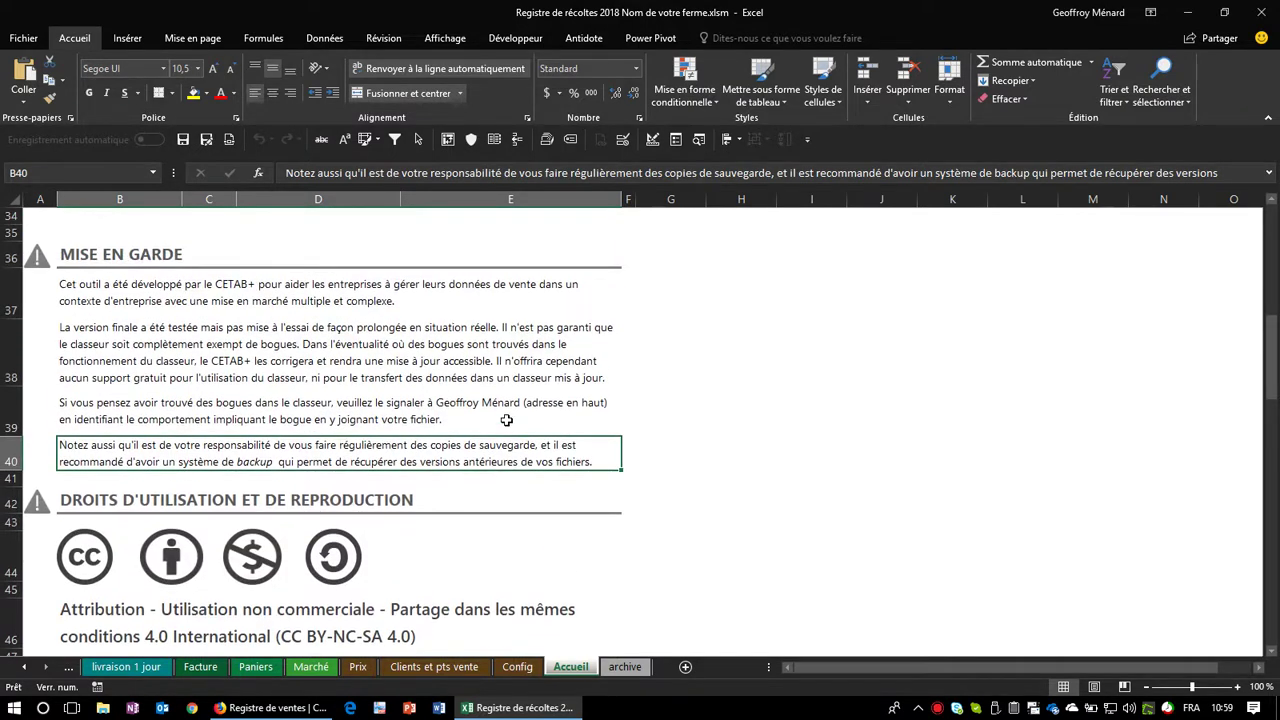
{"action": "scroll", "coordinate": [582, 427], "scroll_direction": "down", "scroll_amount": 1}
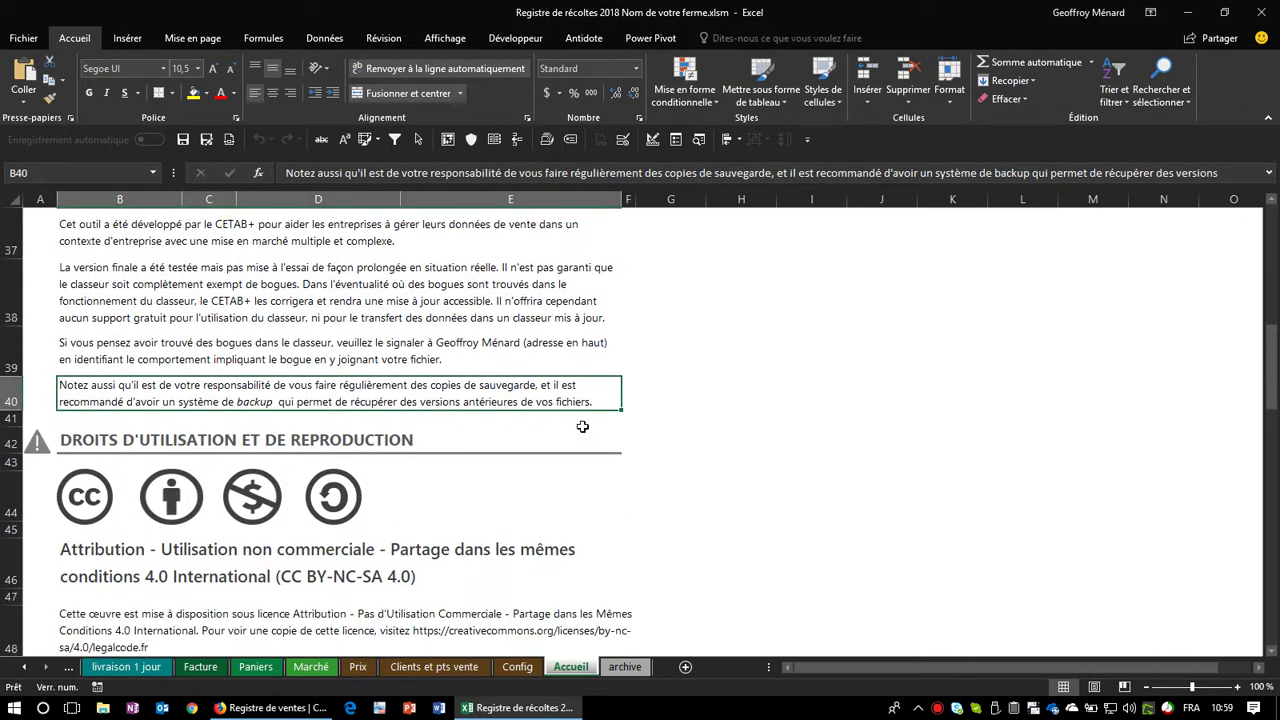
{"action": "scroll", "coordinate": [582, 427], "scroll_direction": "down", "scroll_amount": 1}
{"action": "scroll", "coordinate": [582, 427], "scroll_direction": "down", "scroll_amount": 2}
{"action": "scroll", "coordinate": [582, 427], "scroll_direction": "down", "scroll_amount": 4}
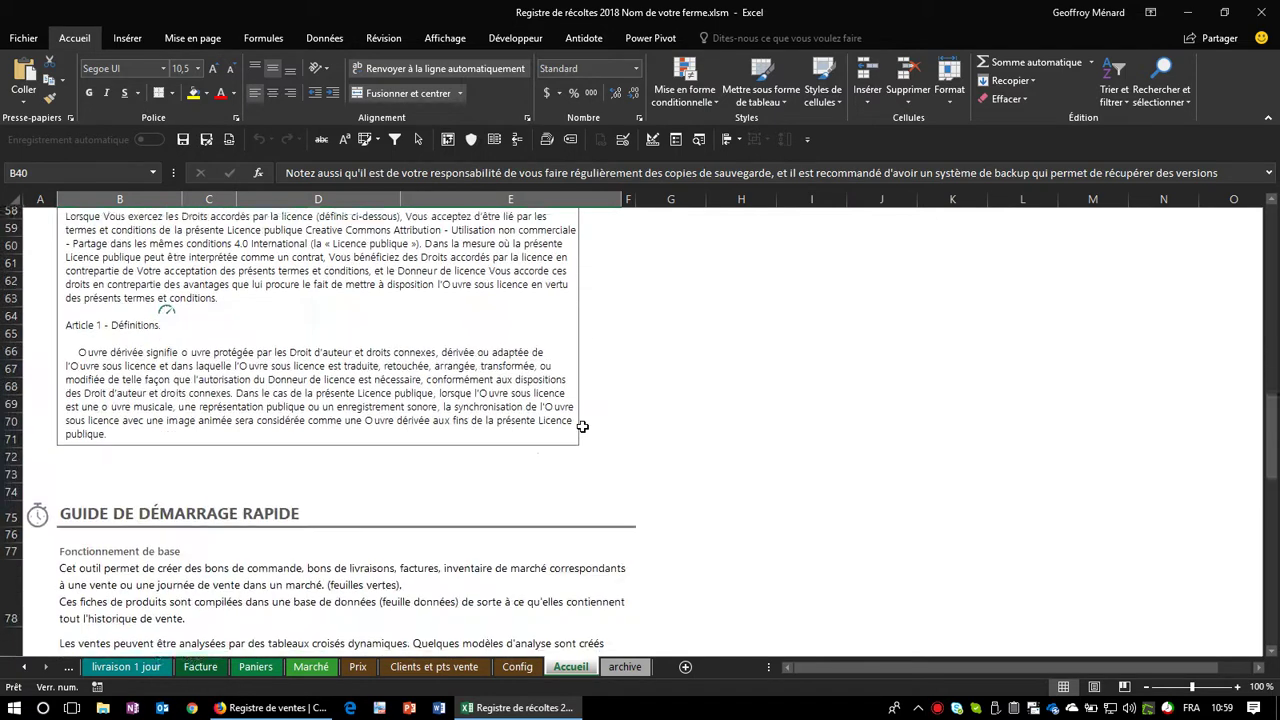
{"action": "scroll", "coordinate": [582, 427], "scroll_direction": "down", "scroll_amount": 1}
{"action": "scroll", "coordinate": [582, 427], "scroll_direction": "down", "scroll_amount": 1}
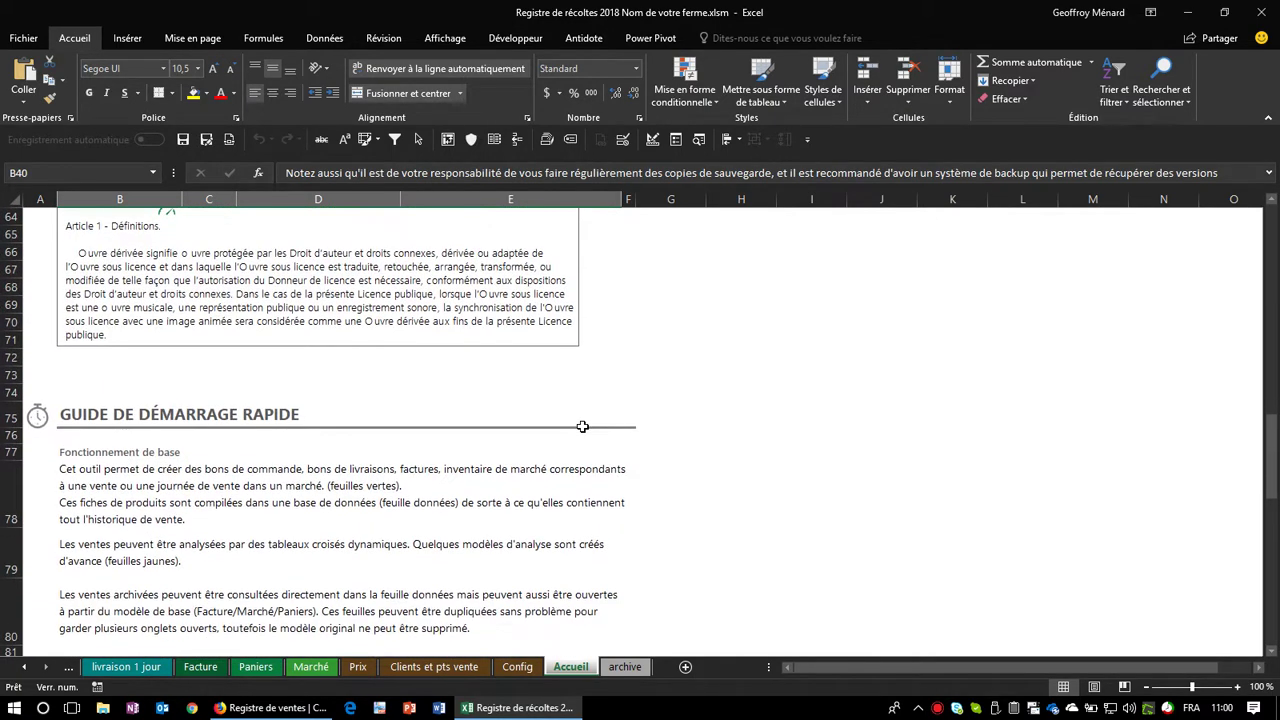
{"action": "scroll", "coordinate": [582, 427], "scroll_direction": "down", "scroll_amount": 1}
{"action": "scroll", "coordinate": [582, 427], "scroll_direction": "down", "scroll_amount": 1}
{"action": "left_click", "coordinate": [220, 374]}
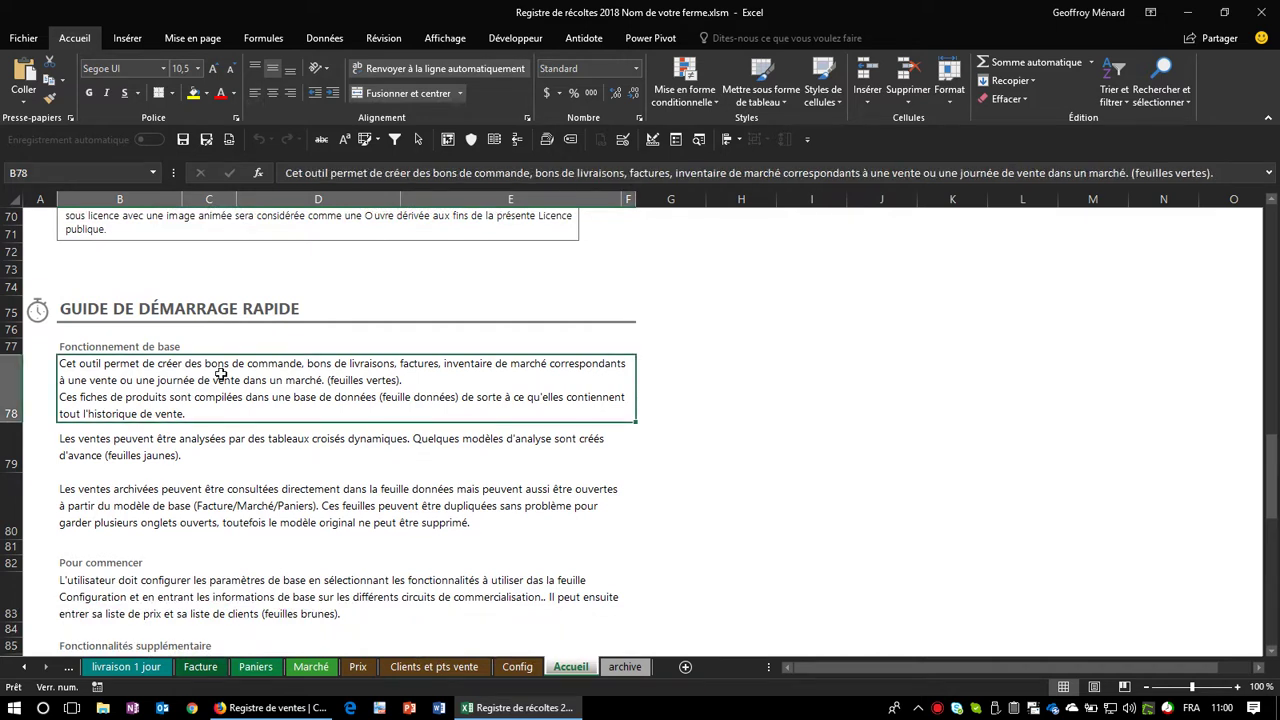
Step: In DESCRIPTION DES FEUILLES, select the brown sheet entries from Prix to Accueil
{"action": "scroll", "coordinate": [296, 394], "scroll_direction": "down", "scroll_amount": 2}
{"action": "scroll", "coordinate": [296, 394], "scroll_direction": "down", "scroll_amount": 4}
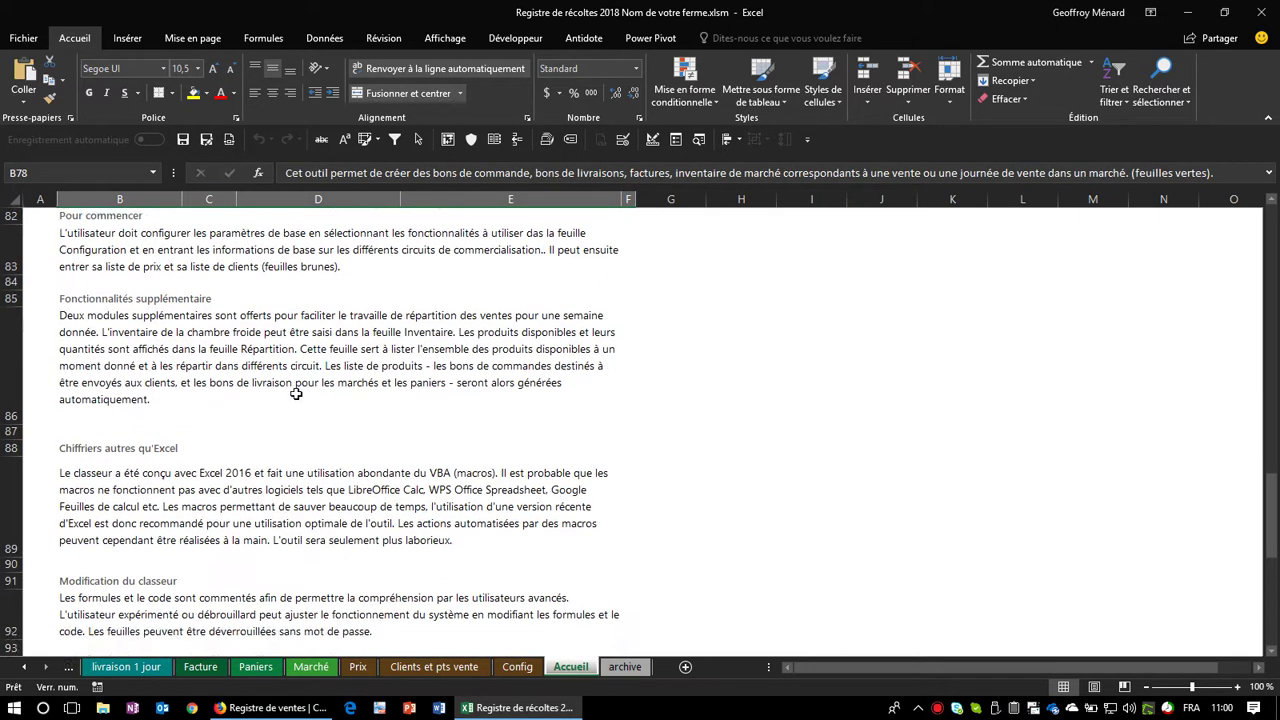
{"action": "scroll", "coordinate": [160, 491], "scroll_direction": "down", "scroll_amount": 3}
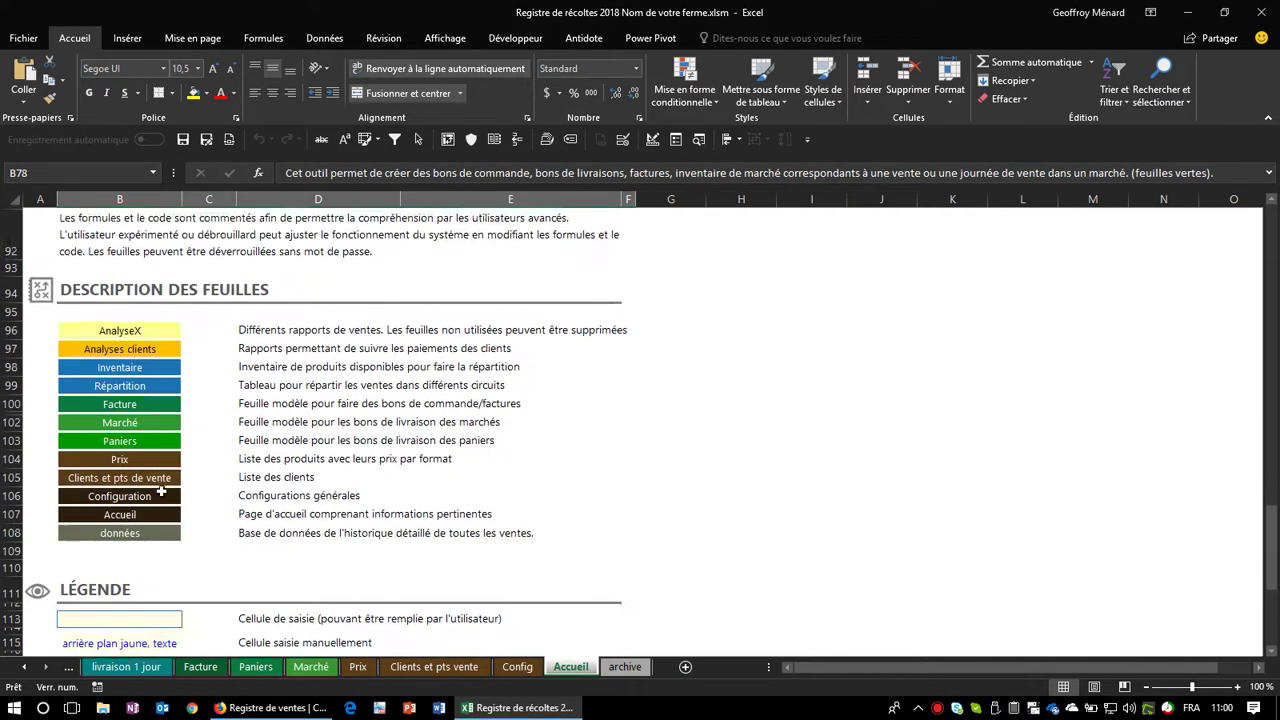
{"action": "scroll", "coordinate": [160, 491], "scroll_direction": "down", "scroll_amount": 1}
{"action": "scroll", "coordinate": [220, 472], "scroll_direction": "up", "scroll_amount": 2}
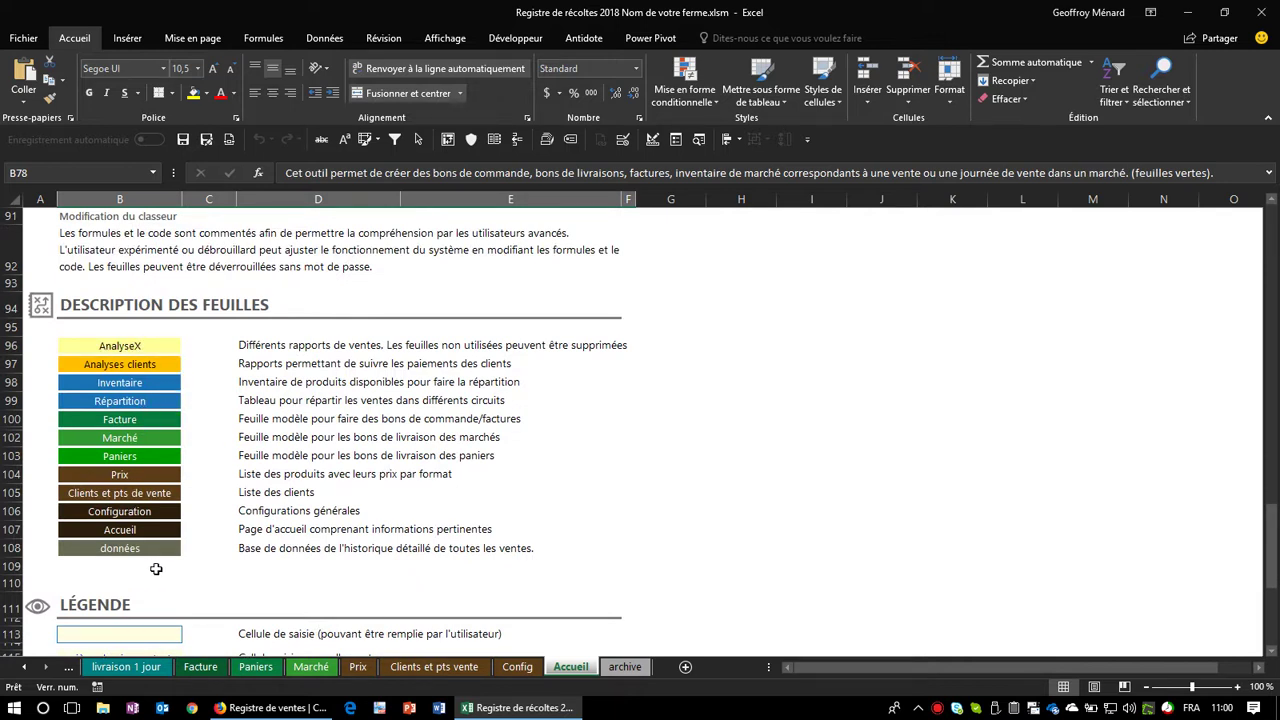
{"action": "scroll", "coordinate": [609, 598], "scroll_direction": "down", "scroll_amount": 1}
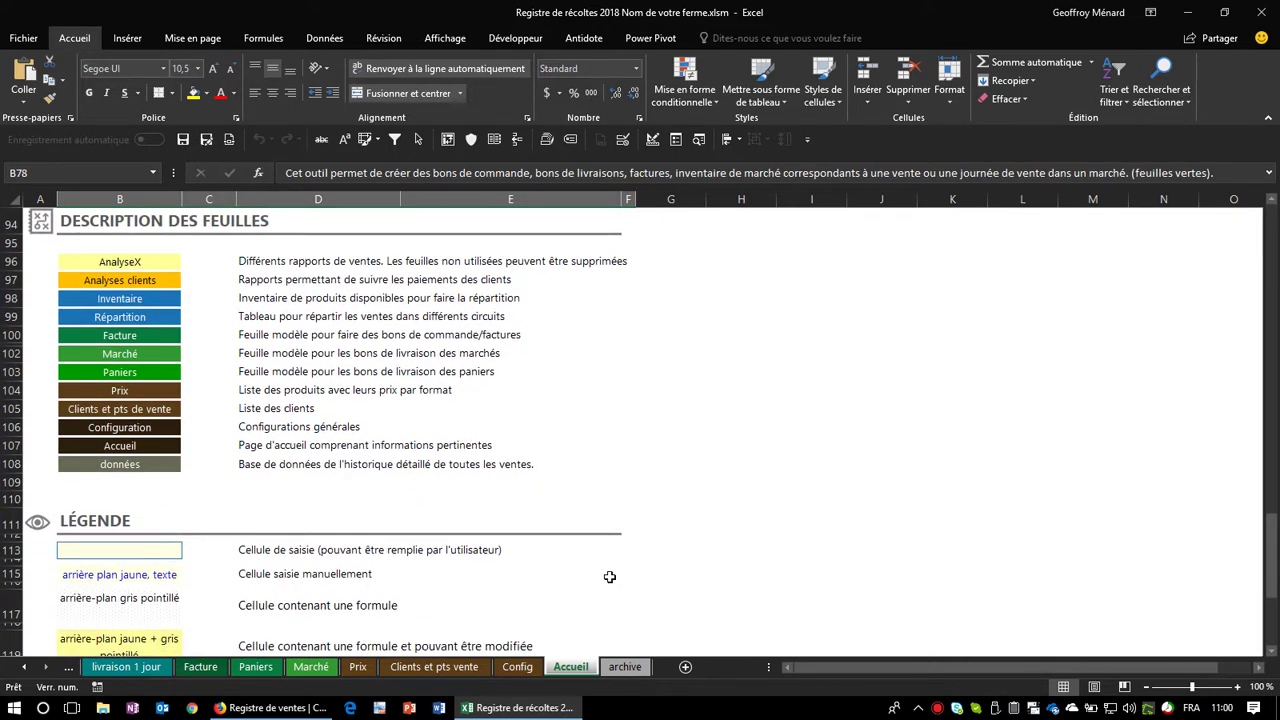
{"action": "left_click", "coordinate": [141, 445]}
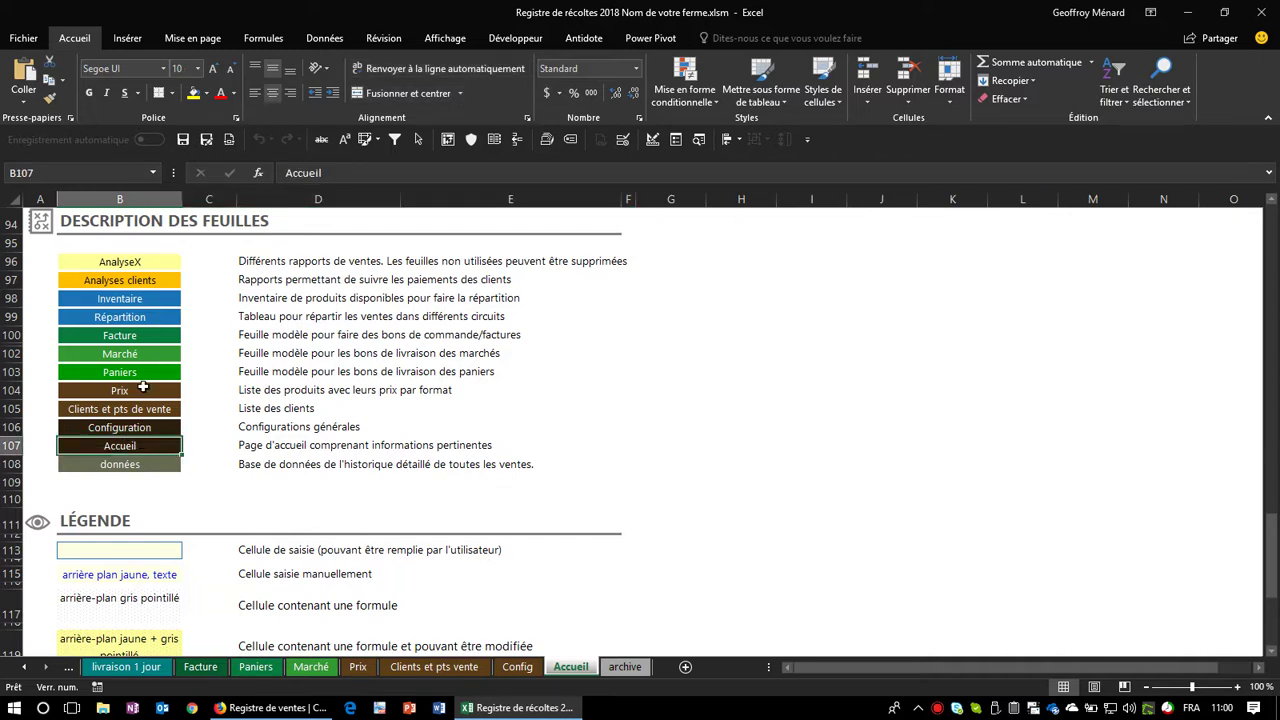
{"action": "left_click", "coordinate": [137, 390]}
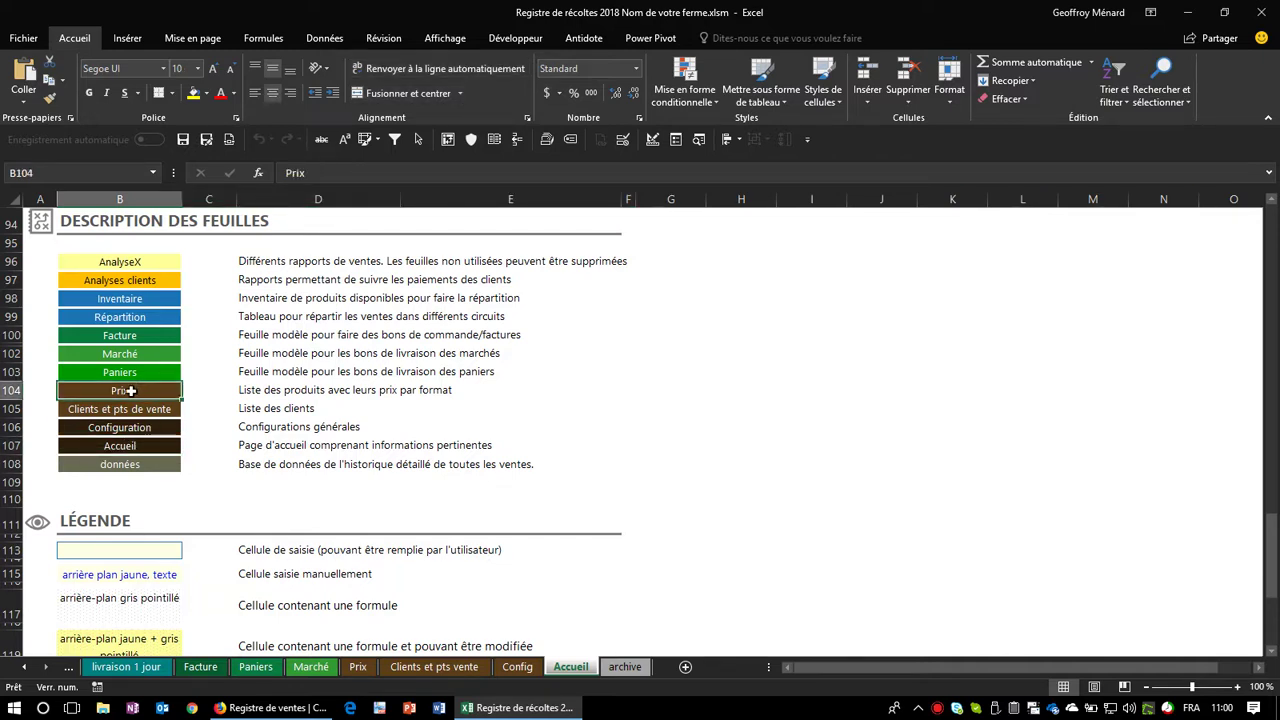
{"action": "left_click_drag", "start_coordinate": [146, 391], "coordinate": [152, 446]}
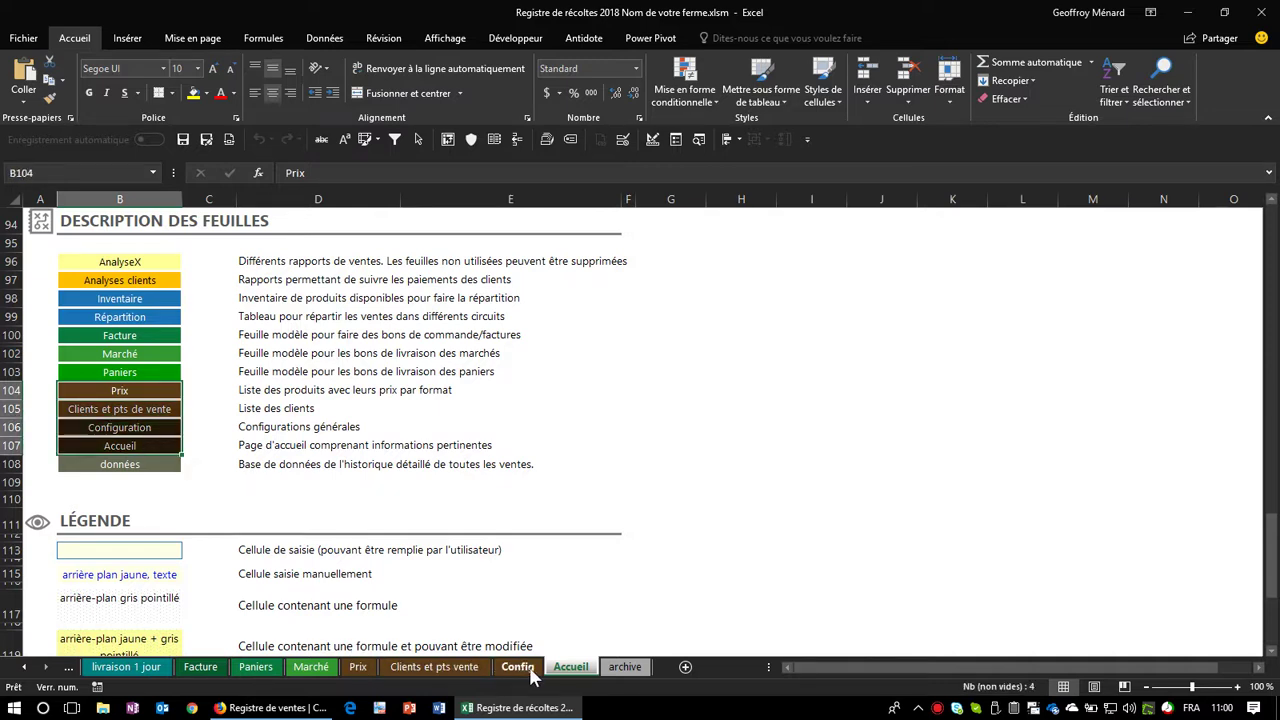
Step: Look through the Prix, Clients et pts vente and Config sheets, then return to Accueil
{"action": "left_click", "coordinate": [360, 667]}
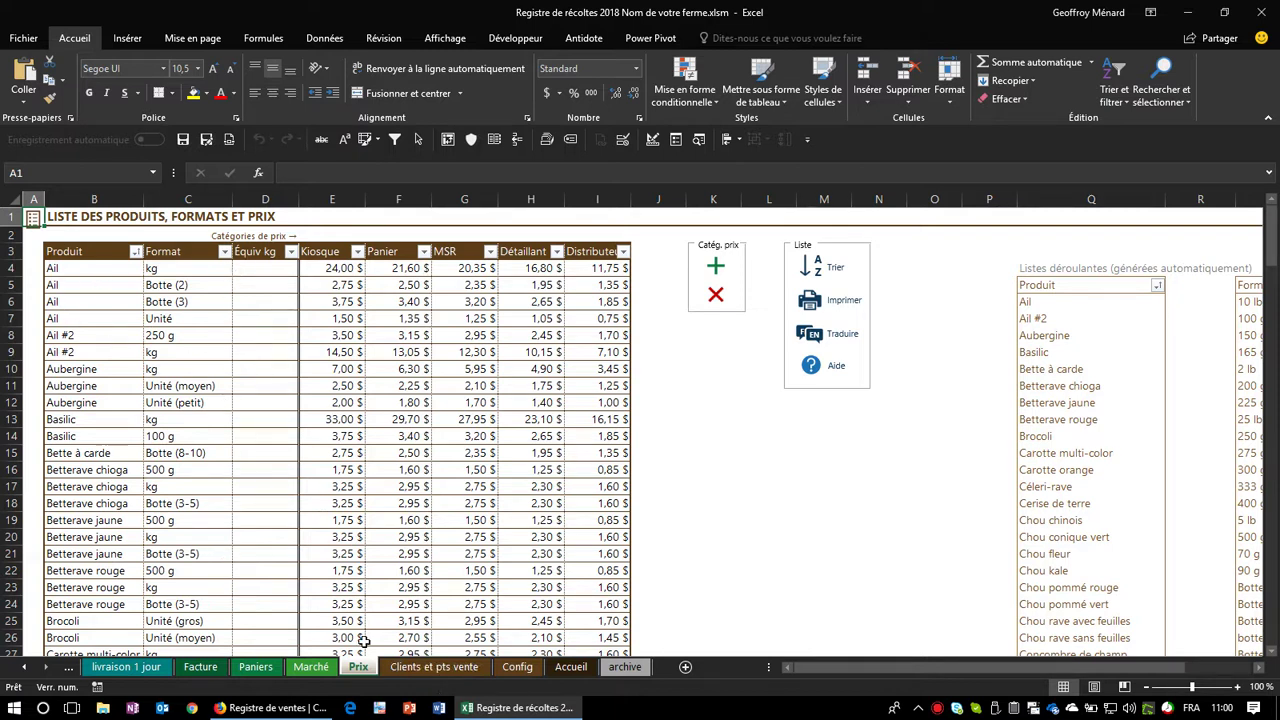
{"action": "left_click", "coordinate": [432, 667]}
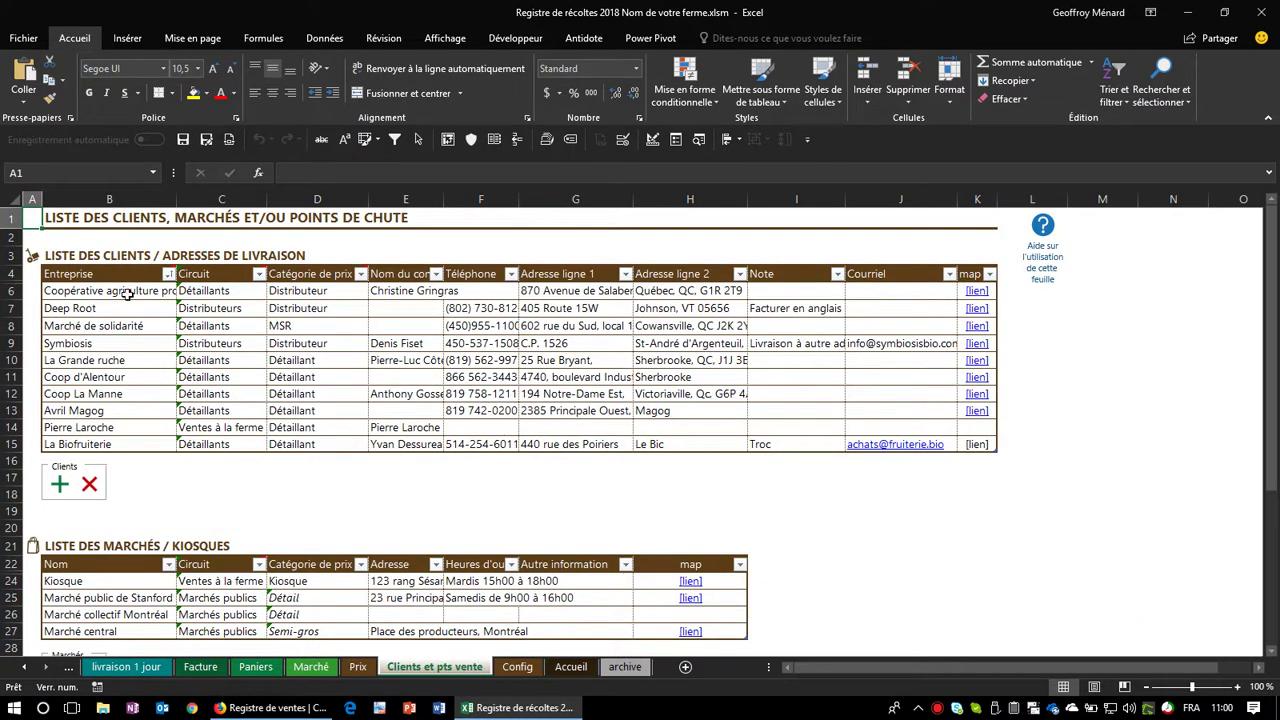
{"action": "left_click", "coordinate": [520, 670]}
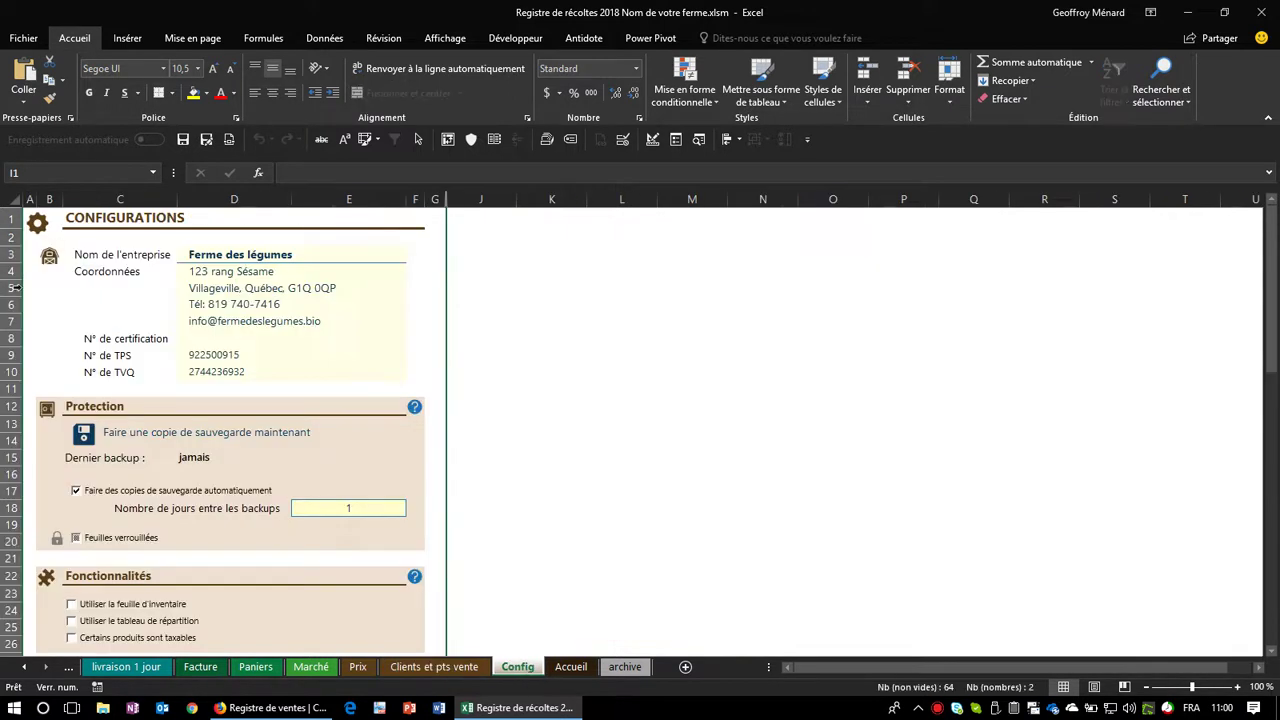
{"action": "left_click", "coordinate": [586, 670]}
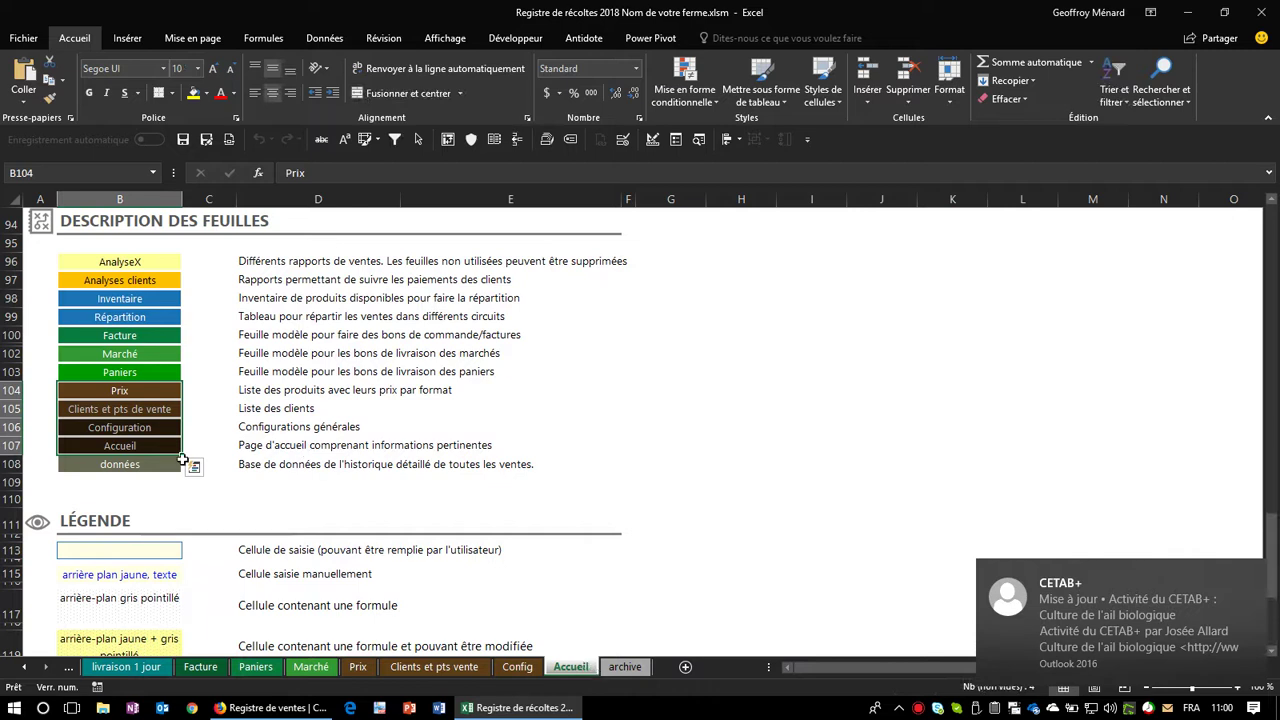
Step: Select the green Facture, Marché and Paniers entries, then go to the Marché sheet
{"action": "left_click_drag", "start_coordinate": [149, 338], "coordinate": [150, 372]}
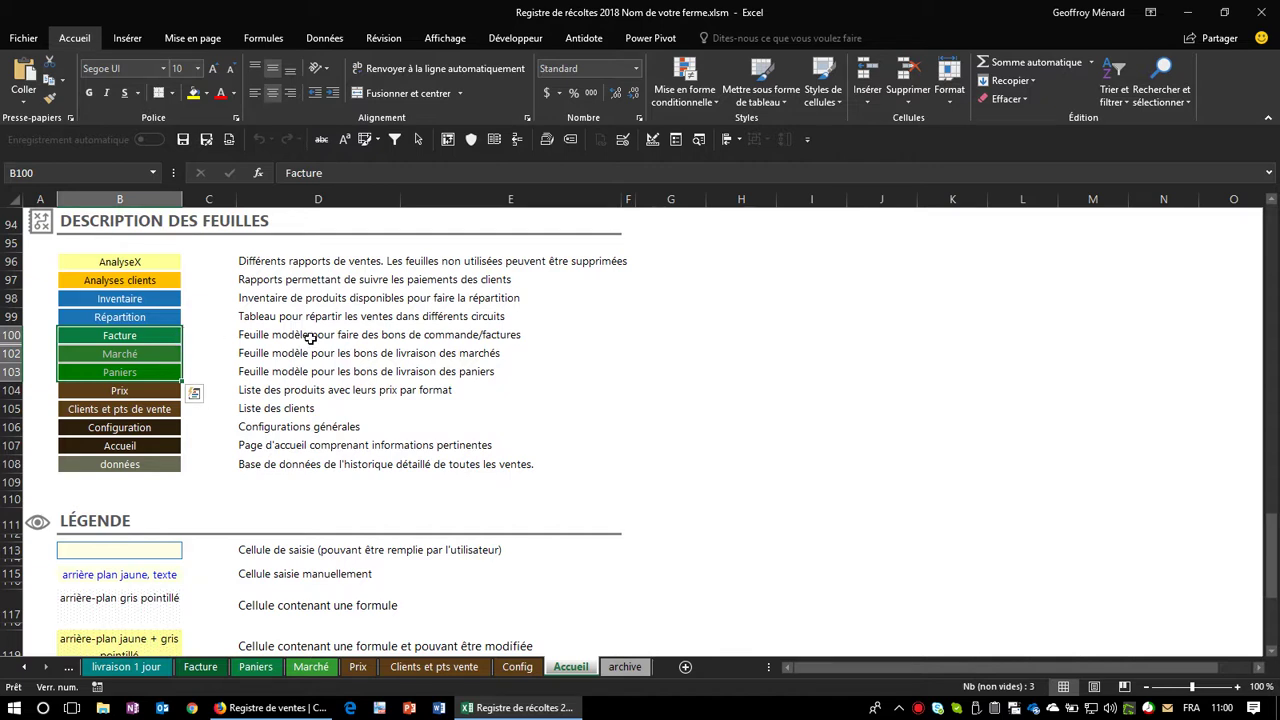
{"action": "left_click", "coordinate": [165, 339]}
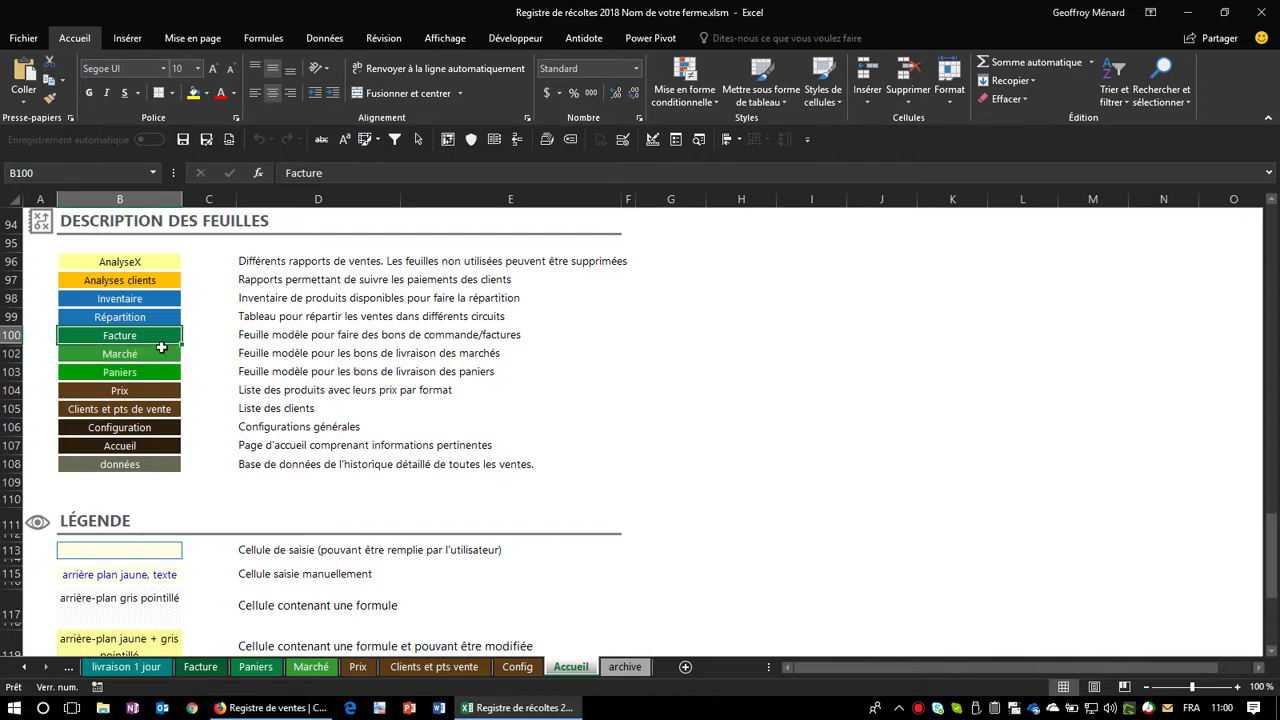
{"action": "left_click", "coordinate": [305, 668]}
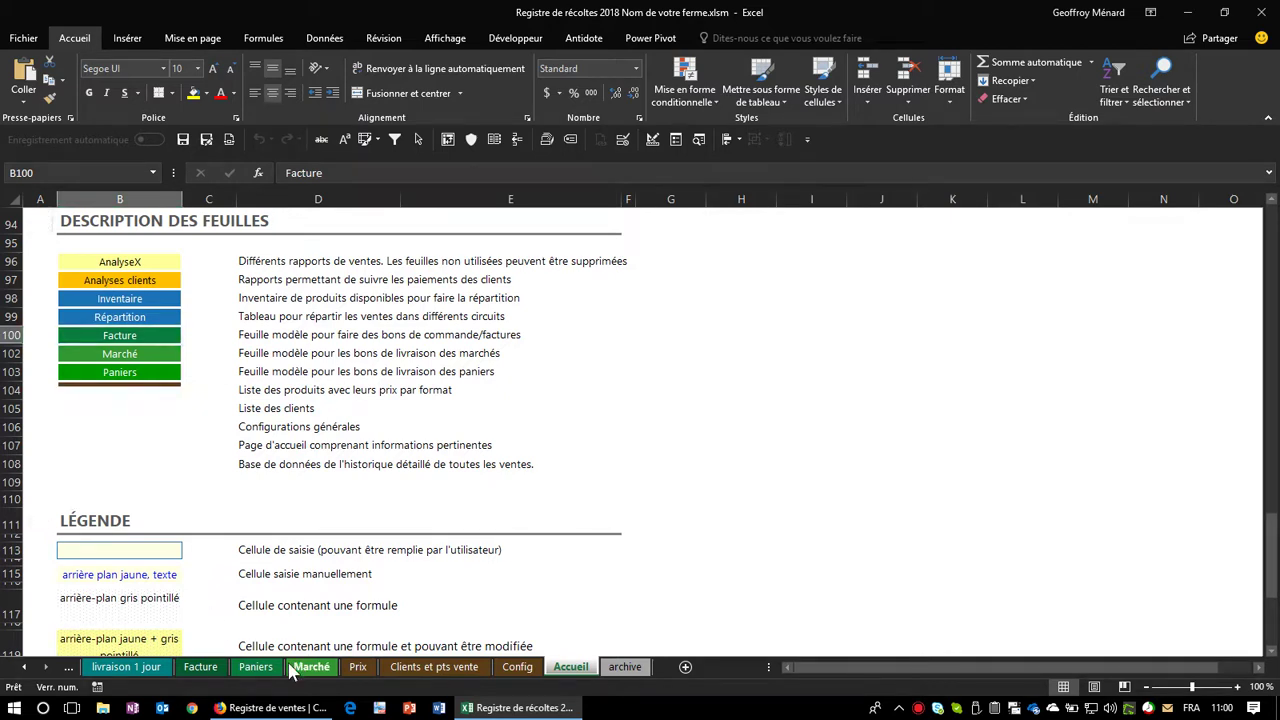
Step: Inspect the Marché price formula in P18 and the Ail product in K10, then view Paniers
{"action": "left_click", "coordinate": [881, 665]}
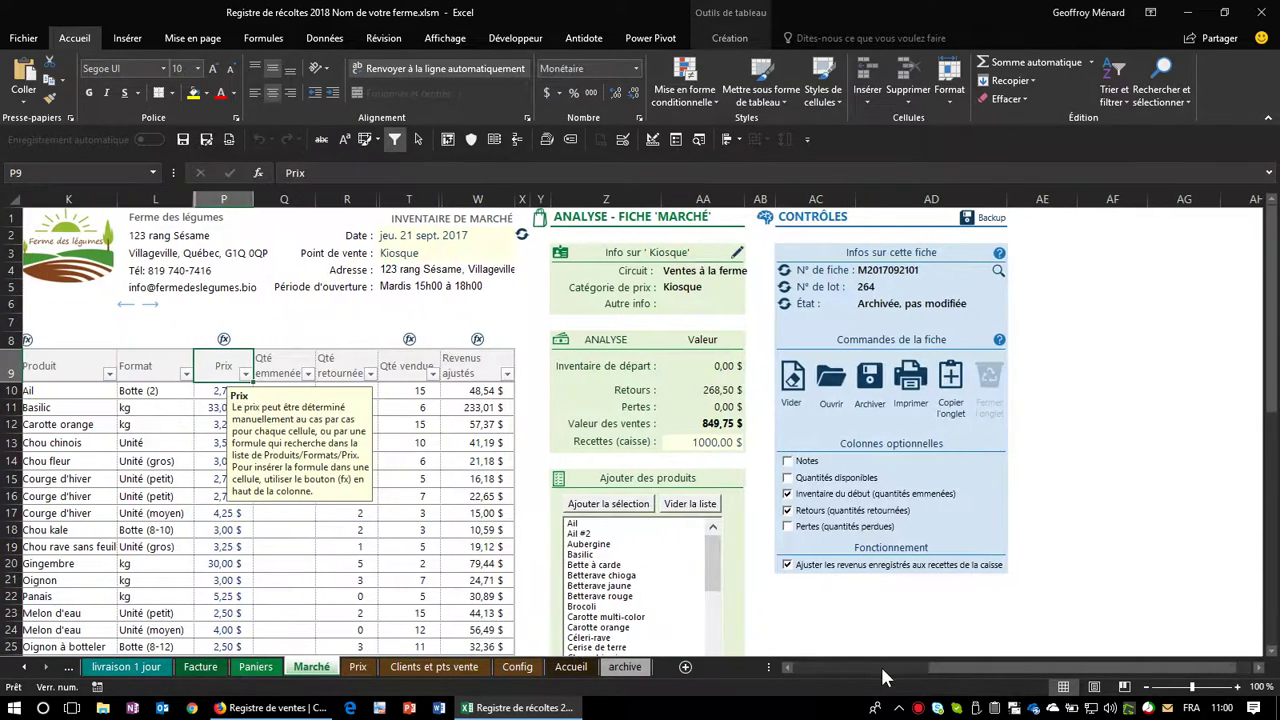
{"action": "left_click", "coordinate": [227, 532]}
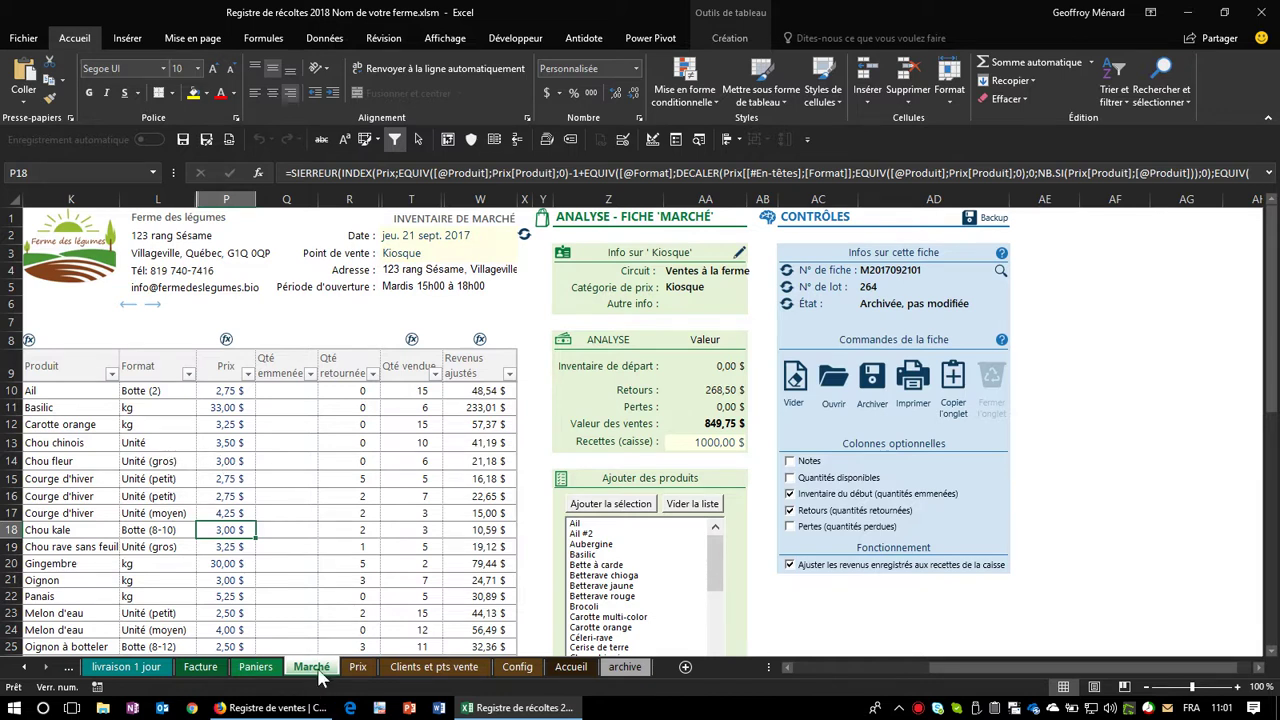
{"action": "left_click", "coordinate": [82, 396]}
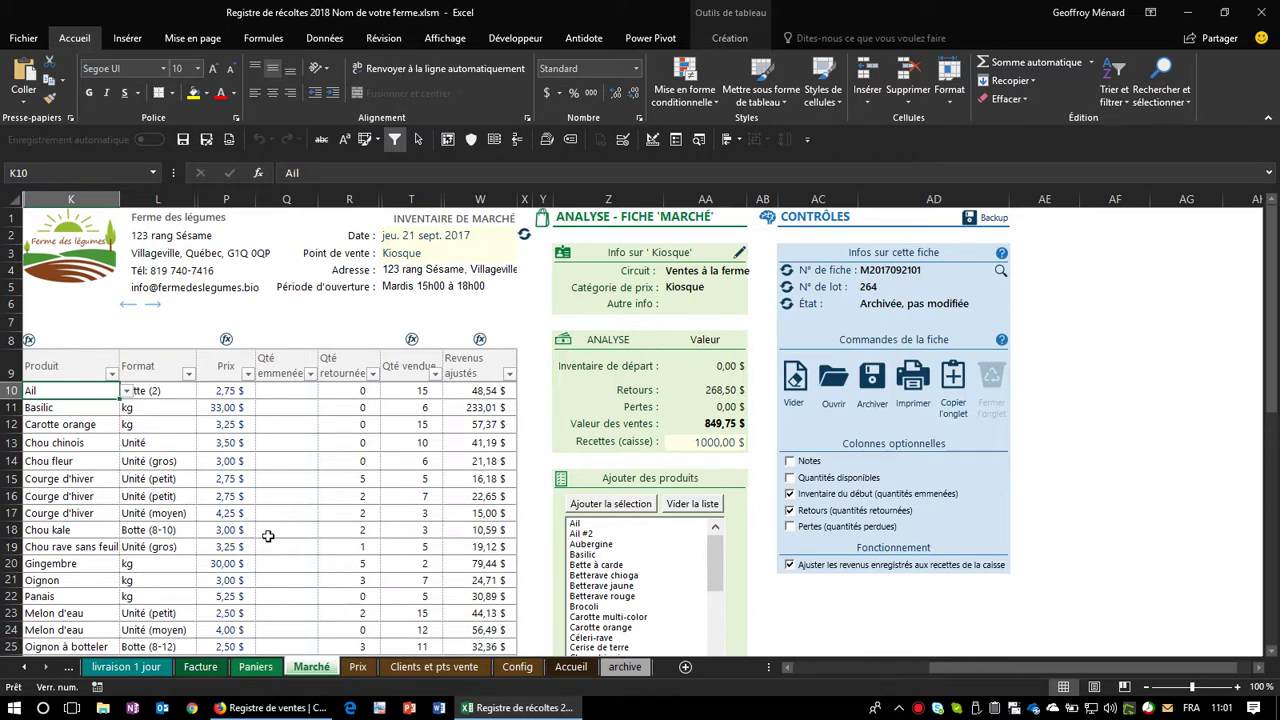
{"action": "scroll", "coordinate": [251, 533], "scroll_direction": "down", "scroll_amount": 1}
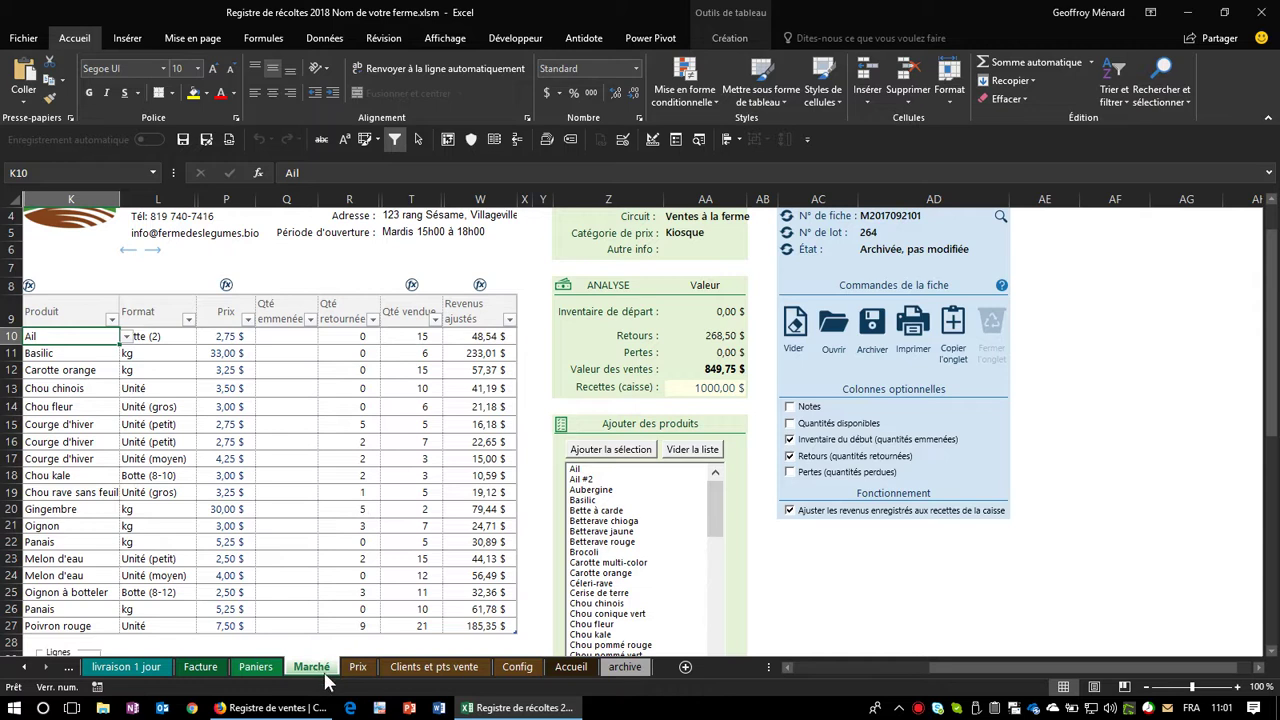
{"action": "left_click", "coordinate": [260, 667]}
Step: Inspect the Pois sucré formula in Paniers P22 and the Basilic cell K15 on Facture
{"action": "scroll", "coordinate": [277, 541], "scroll_direction": "down", "scroll_amount": 1}
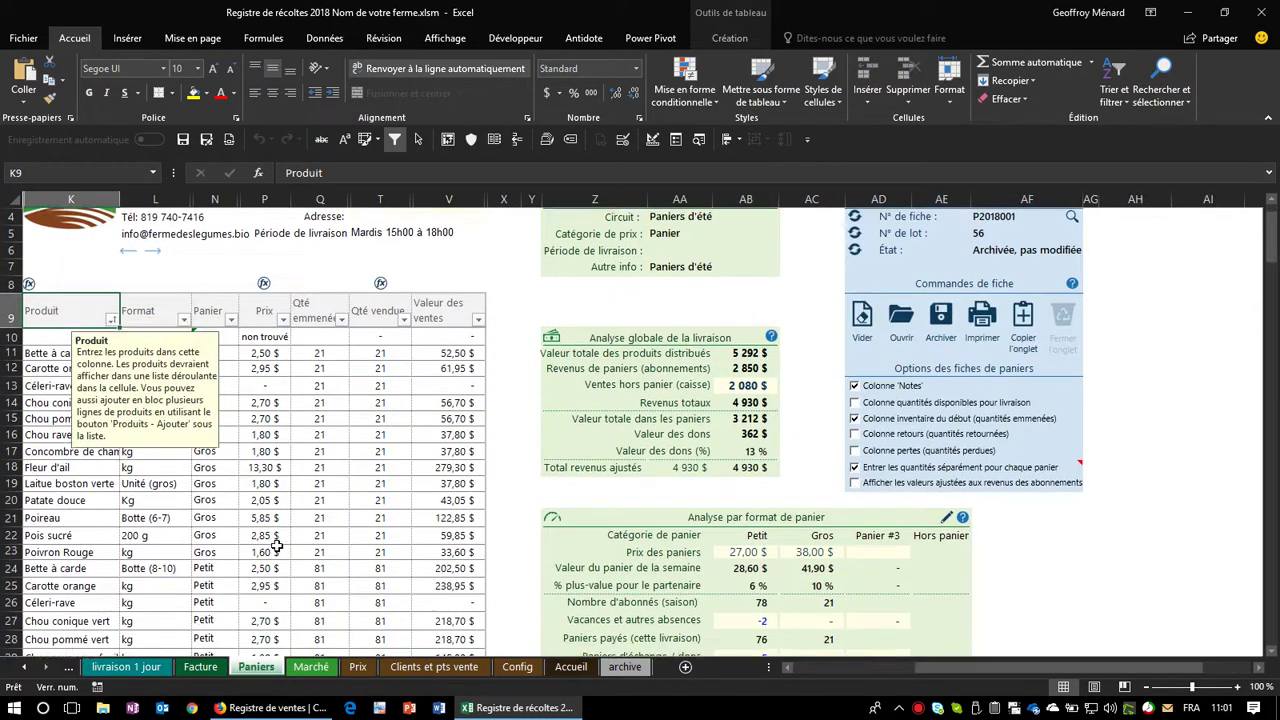
{"action": "left_click", "coordinate": [272, 540]}
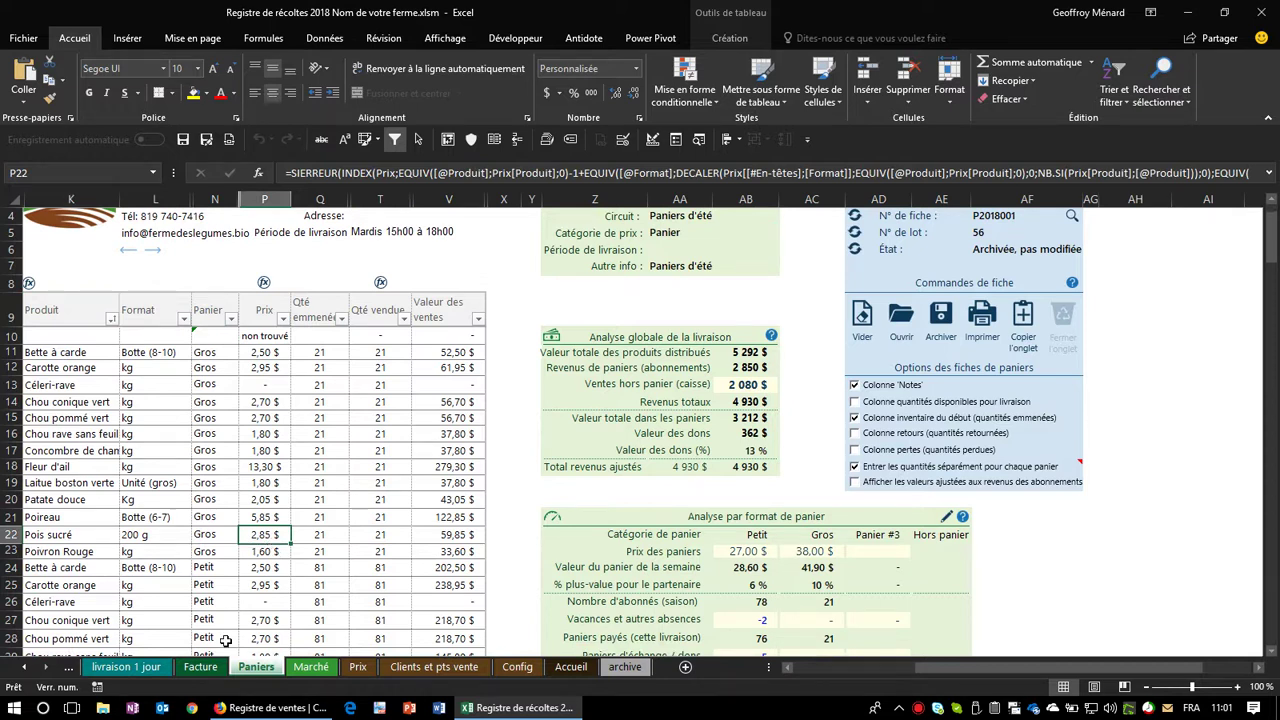
{"action": "left_click", "coordinate": [200, 667]}
{"action": "left_click", "coordinate": [72, 494]}
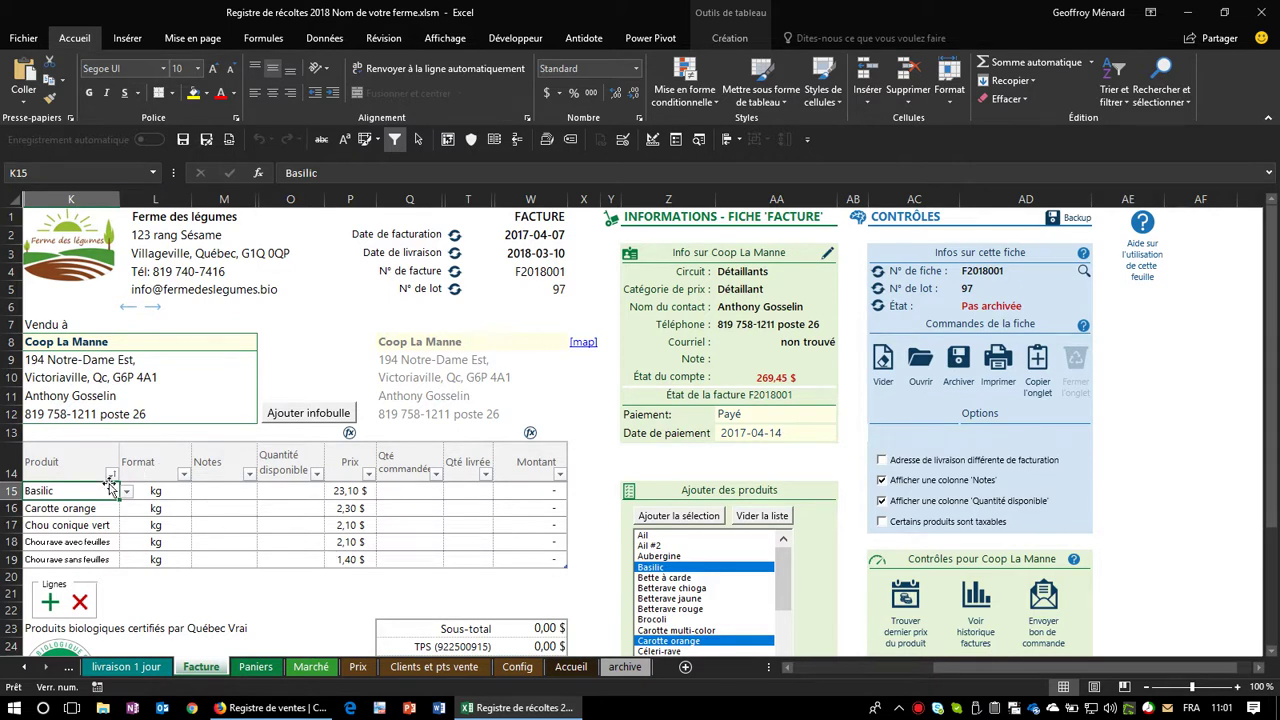
{"action": "left_click", "coordinate": [313, 679]}
{"action": "key", "text": "ctrl+Page_Up"}
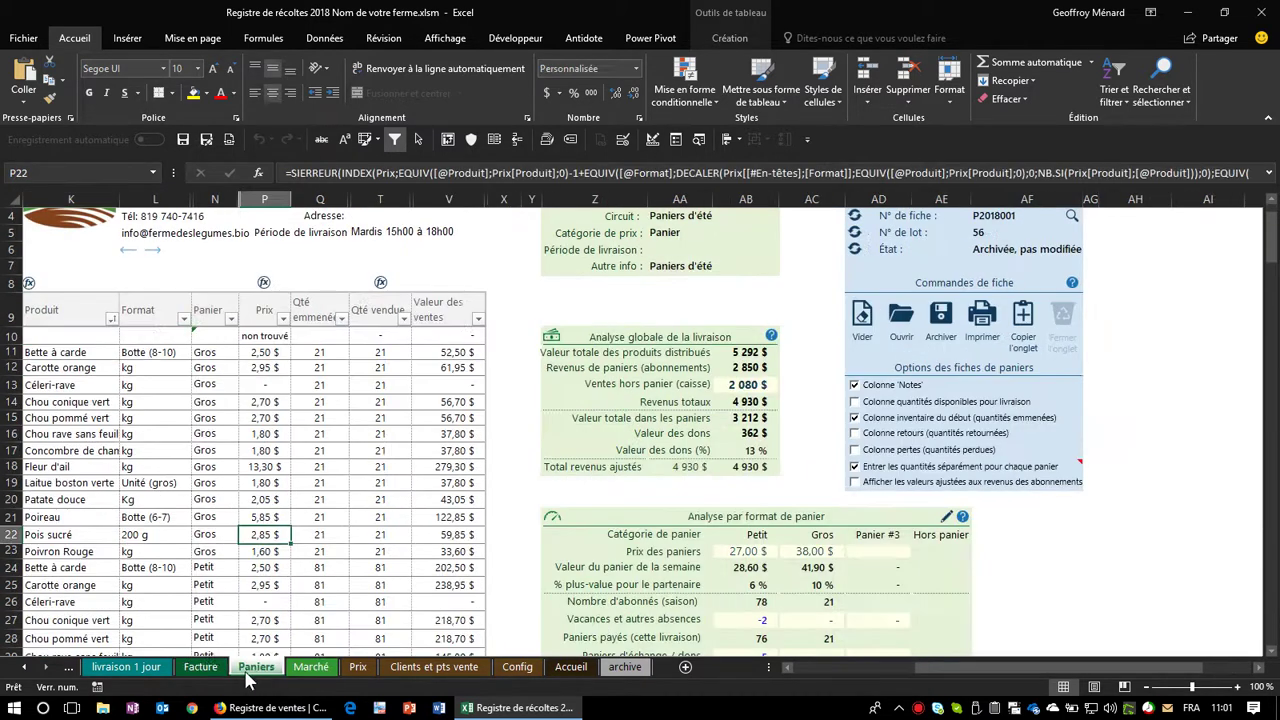
{"action": "key", "text": "ctrl+Page_Up"}
{"action": "key", "text": "ctrl+Page_Down"}
{"action": "left_click", "coordinate": [314, 667]}
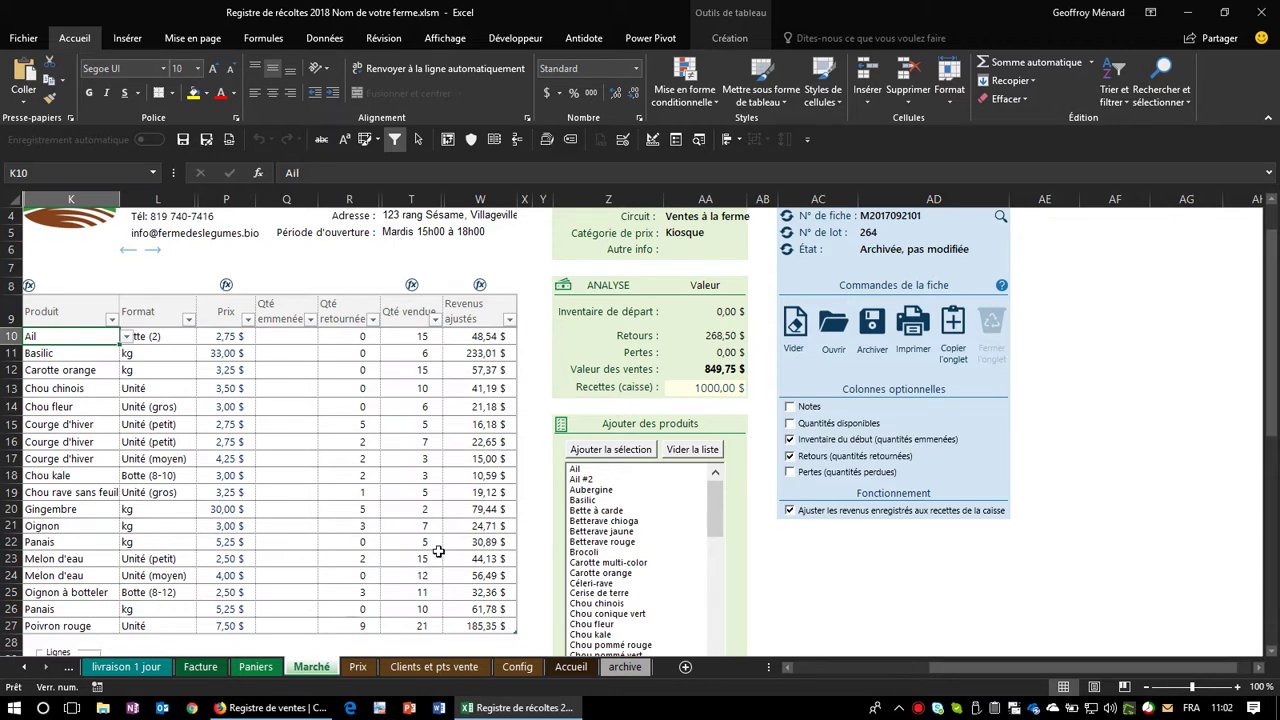
{"action": "scroll", "coordinate": [438, 551], "scroll_direction": "up", "scroll_amount": 1}
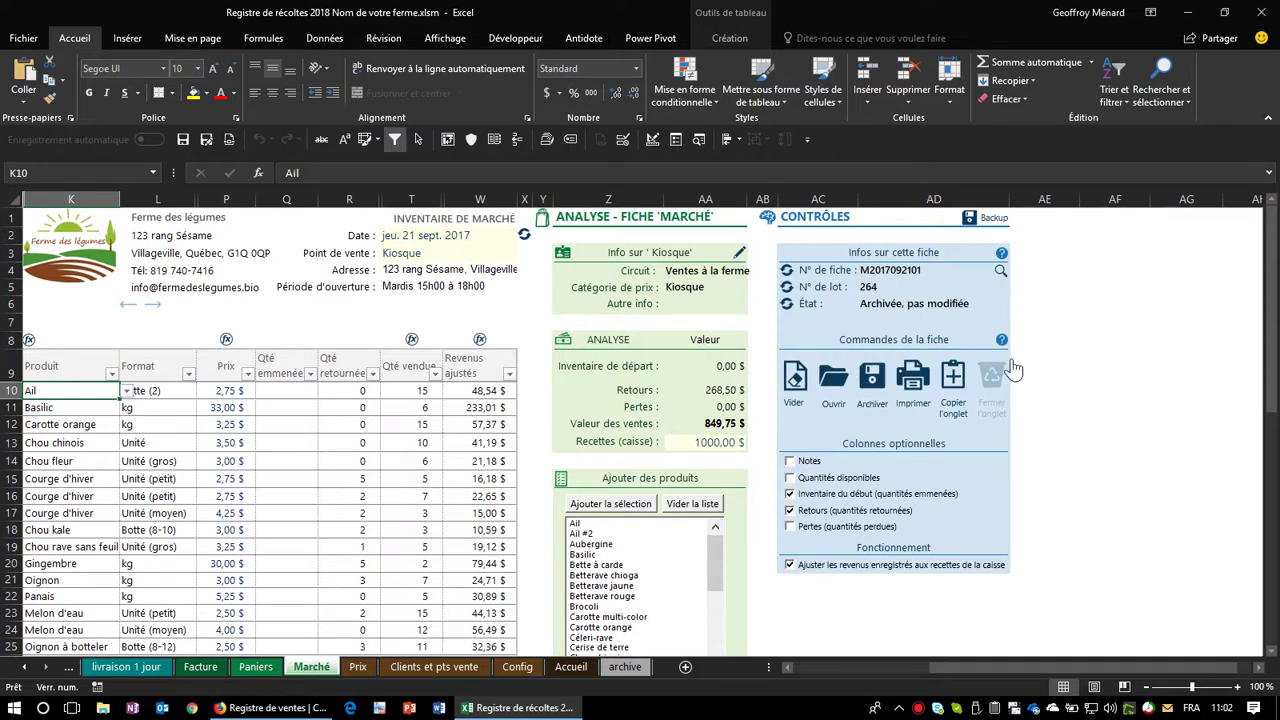
{"action": "left_click", "coordinate": [874, 390]}
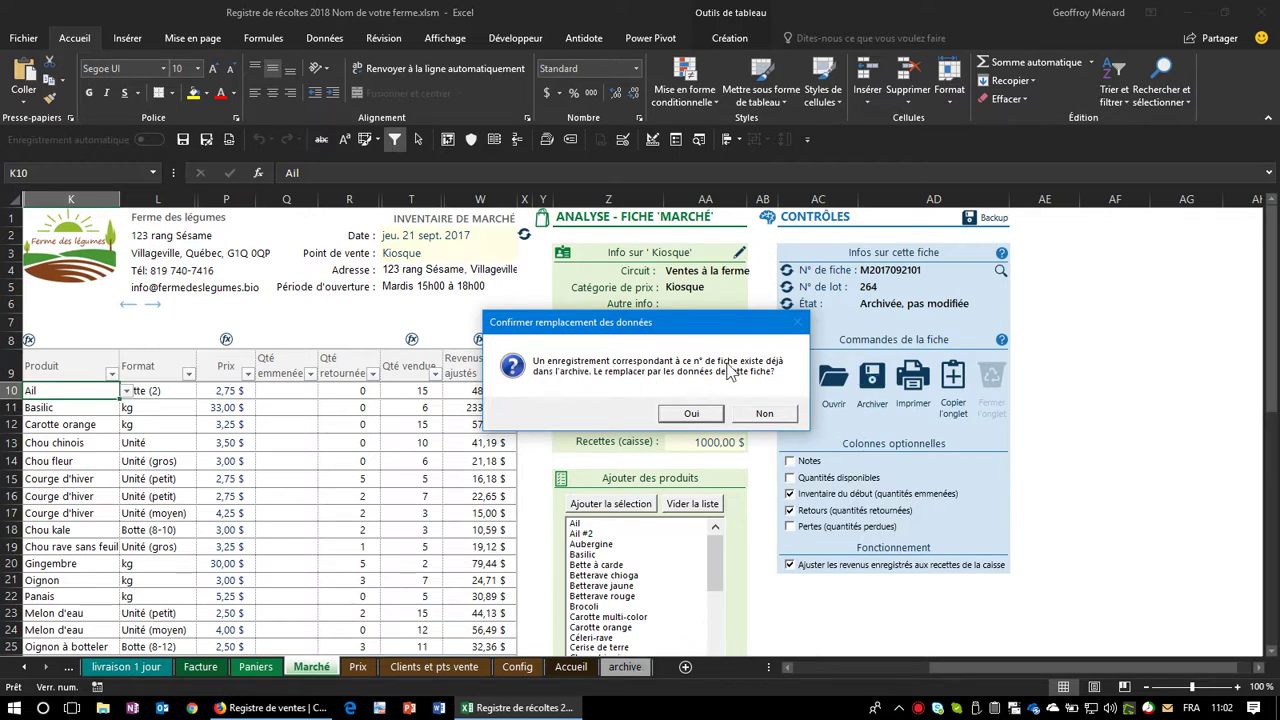
{"action": "left_click", "coordinate": [765, 414]}
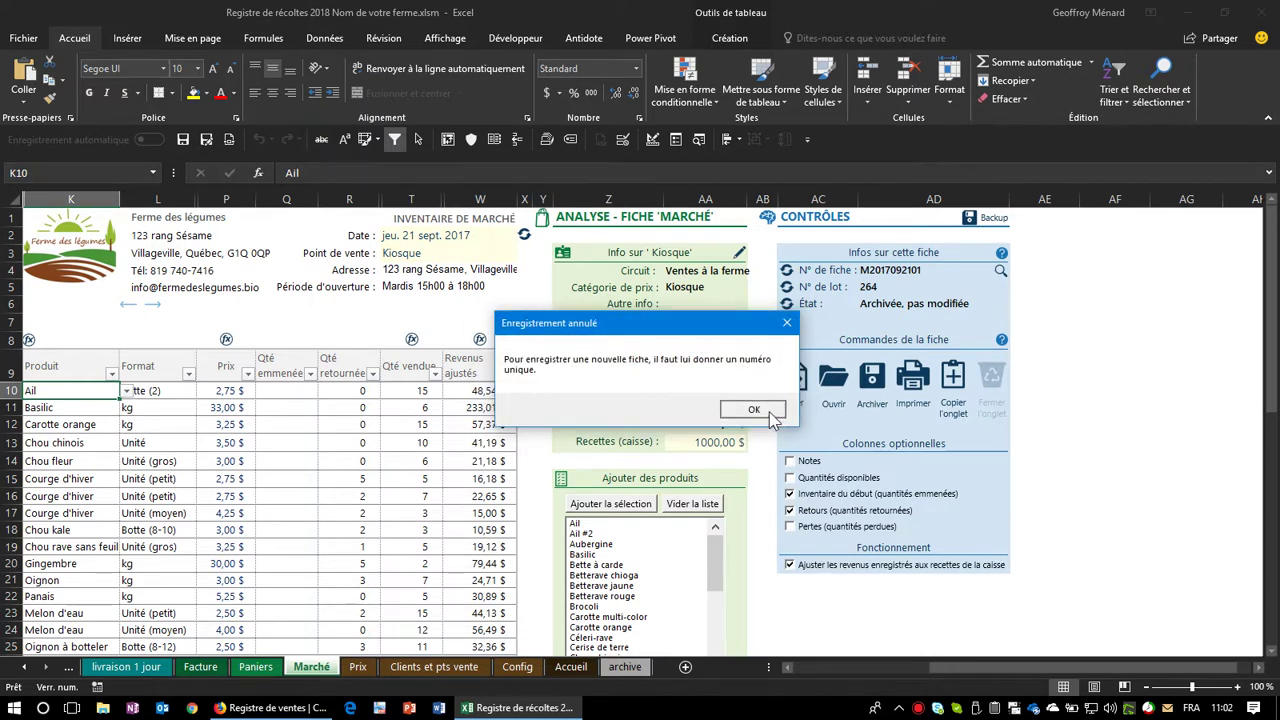
{"action": "left_click", "coordinate": [768, 414]}
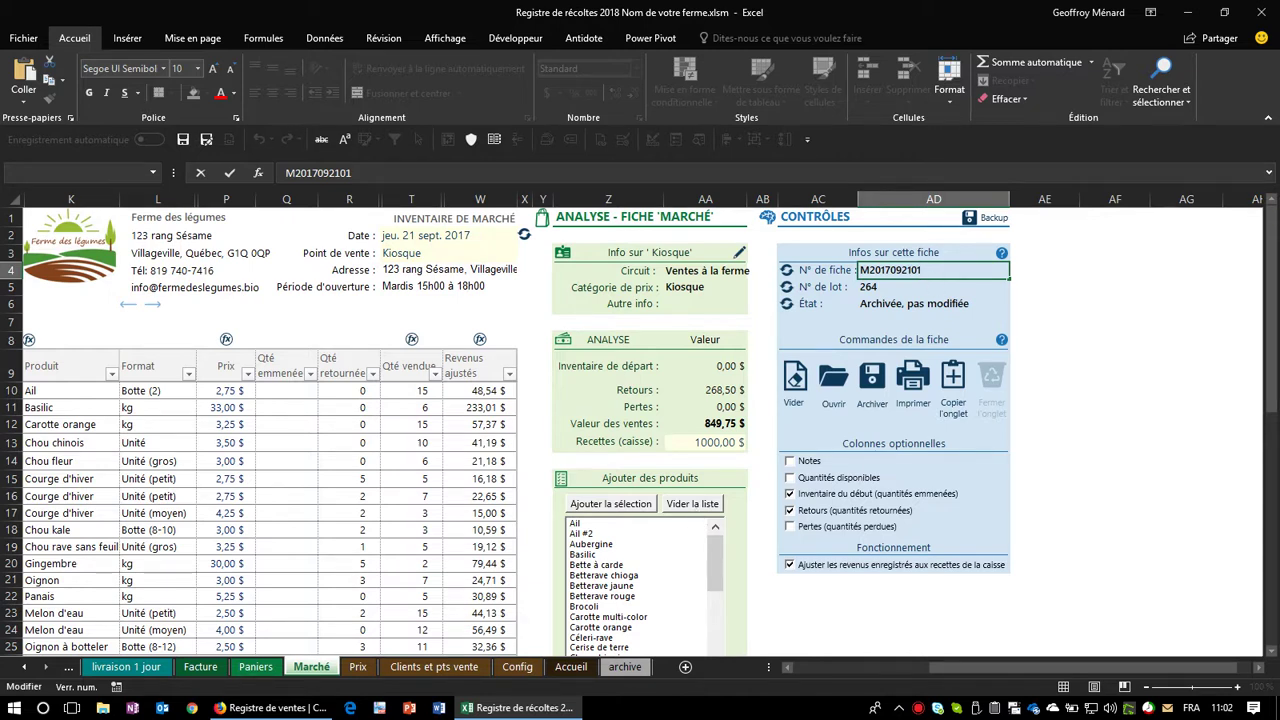
Step: Give the Marché fiche the new number M2018002 and select its product rows through row 24
{"action": "key", "text": "Escape"}
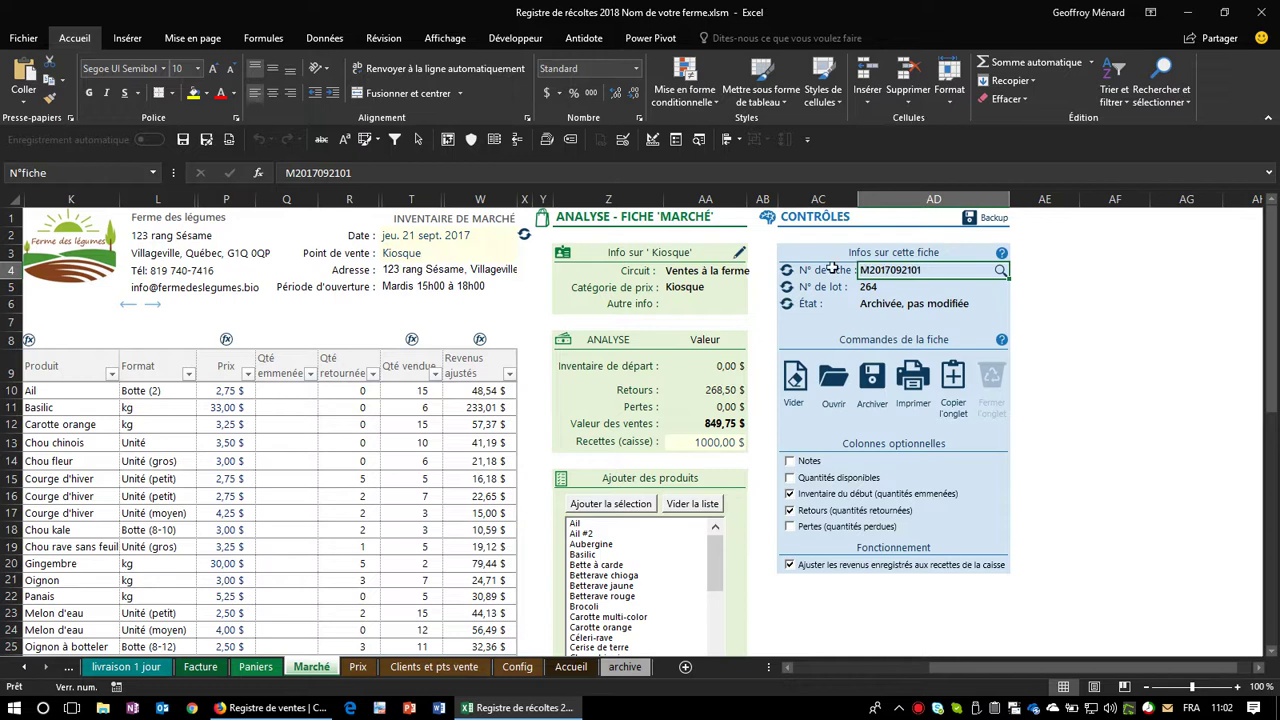
{"action": "left_click", "coordinate": [787, 270]}
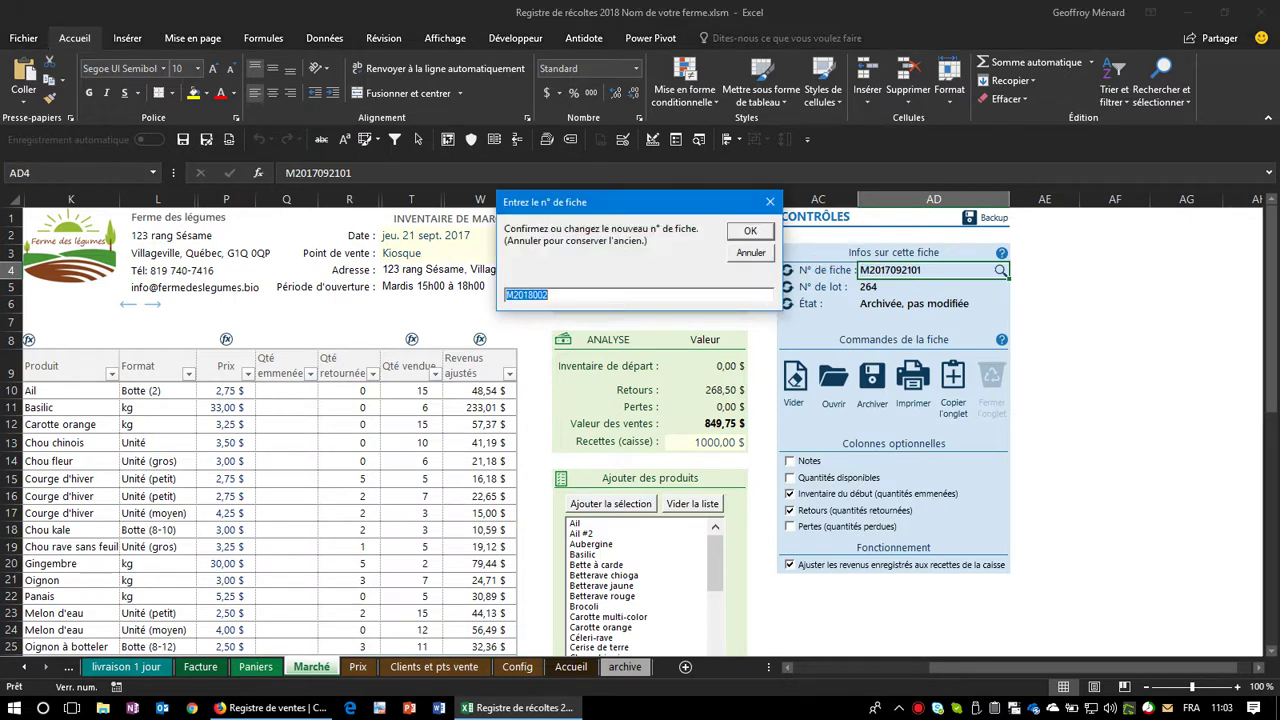
{"action": "left_click", "coordinate": [546, 295]}
{"action": "left_click", "coordinate": [751, 233]}
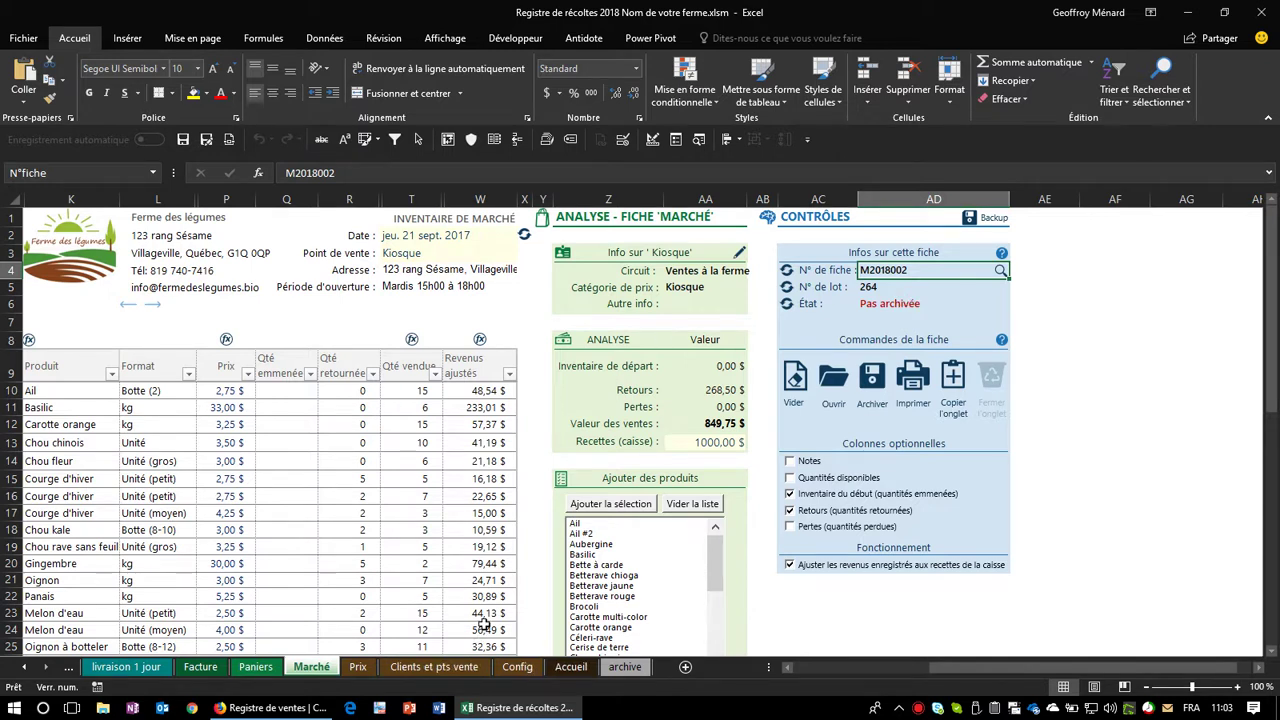
{"action": "left_click_drag", "start_coordinate": [490, 630], "coordinate": [90, 393]}
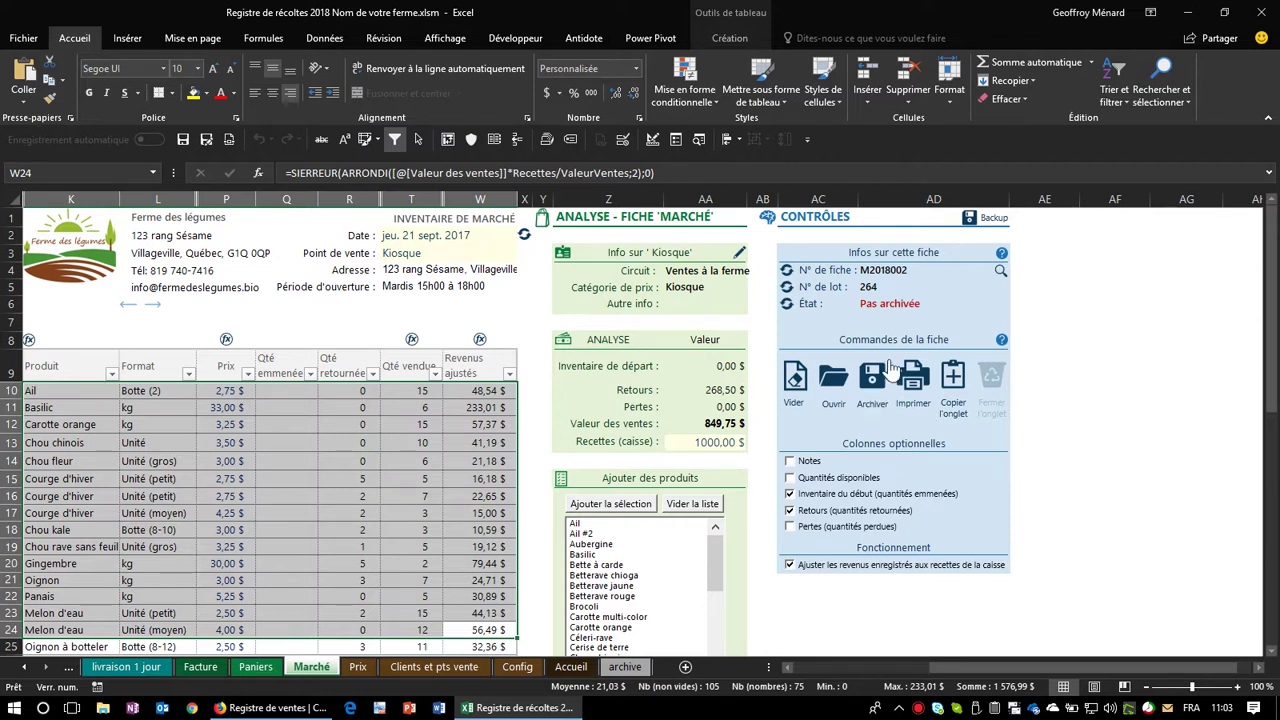
Step: Open the ARCHIVE DES VENTES sheet and browse its records around the Basilic 100 g entry
{"action": "left_click", "coordinate": [631, 668]}
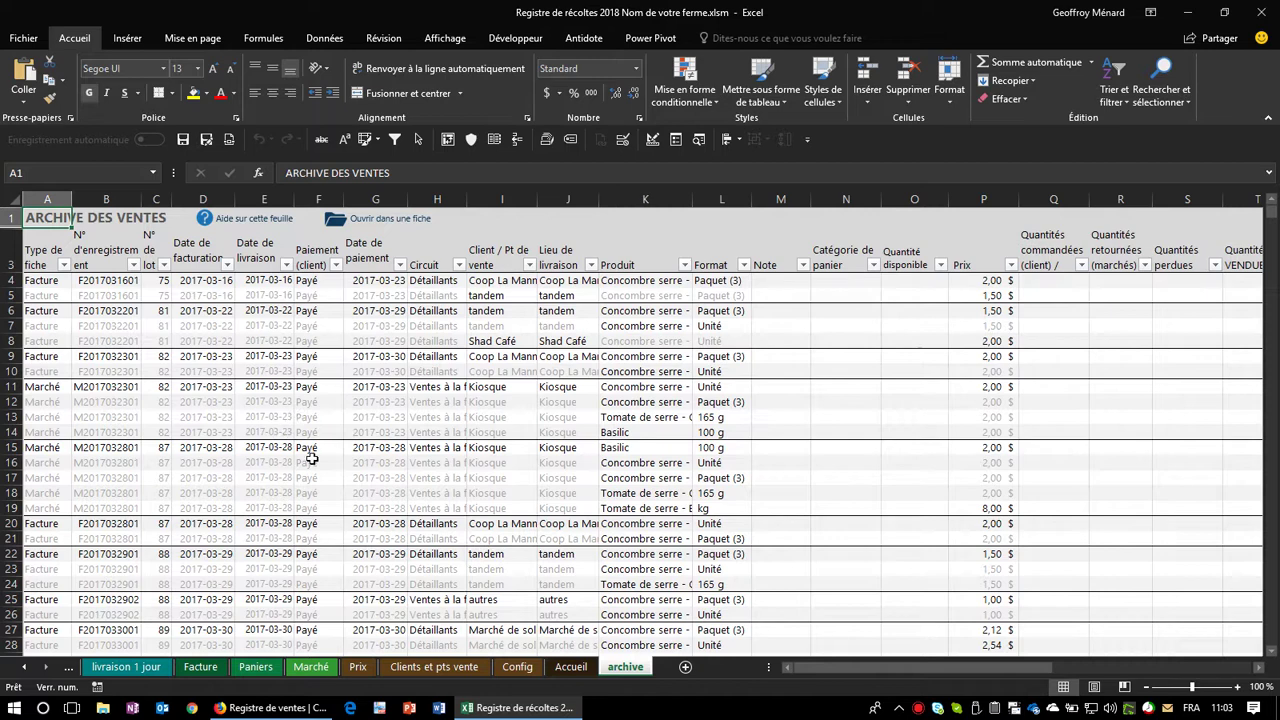
{"action": "left_click", "coordinate": [735, 447]}
{"action": "scroll", "coordinate": [735, 449], "scroll_direction": "down", "scroll_amount": 4}
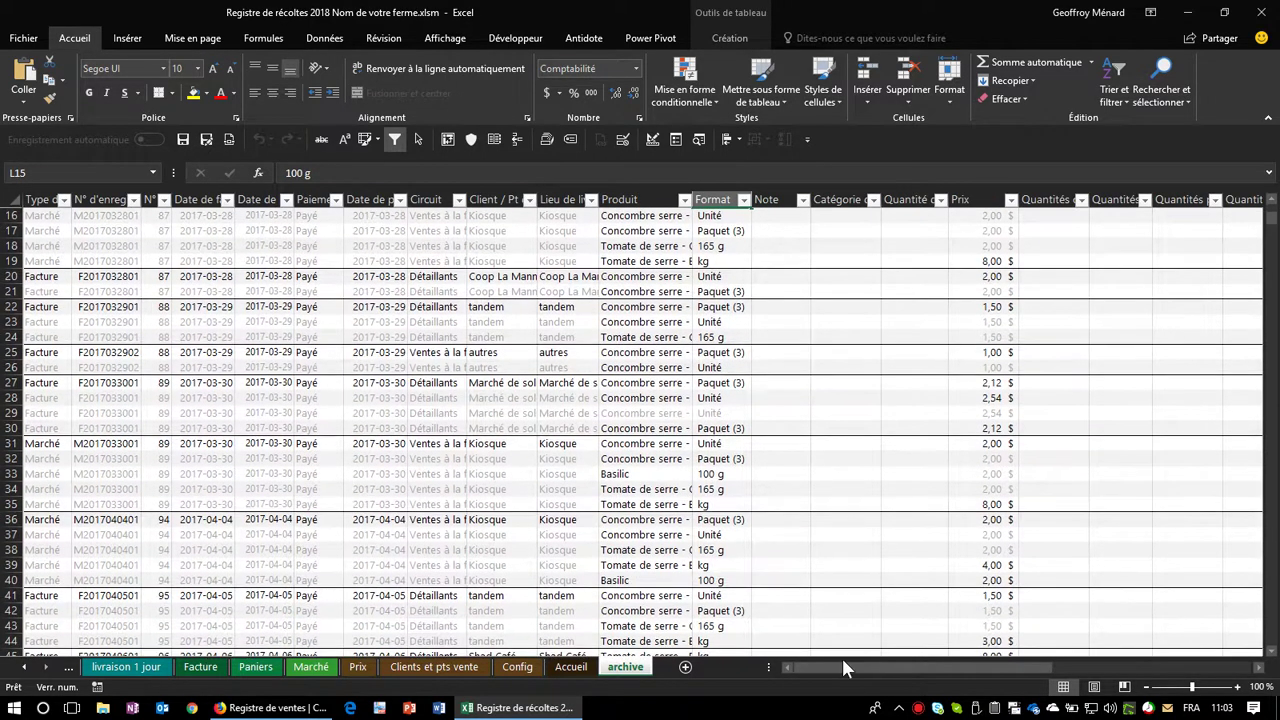
{"action": "left_click_drag", "start_coordinate": [842, 668], "coordinate": [1042, 668]}
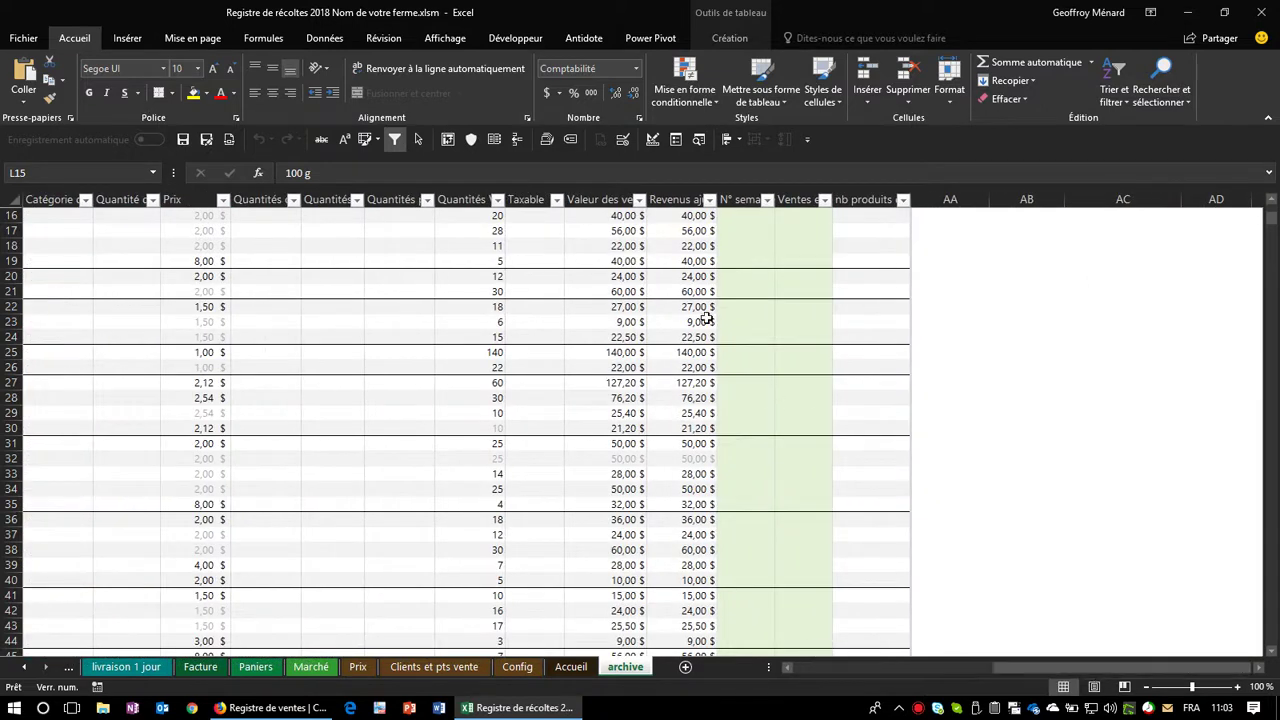
{"action": "left_click_drag", "start_coordinate": [1000, 668], "coordinate": [762, 680]}
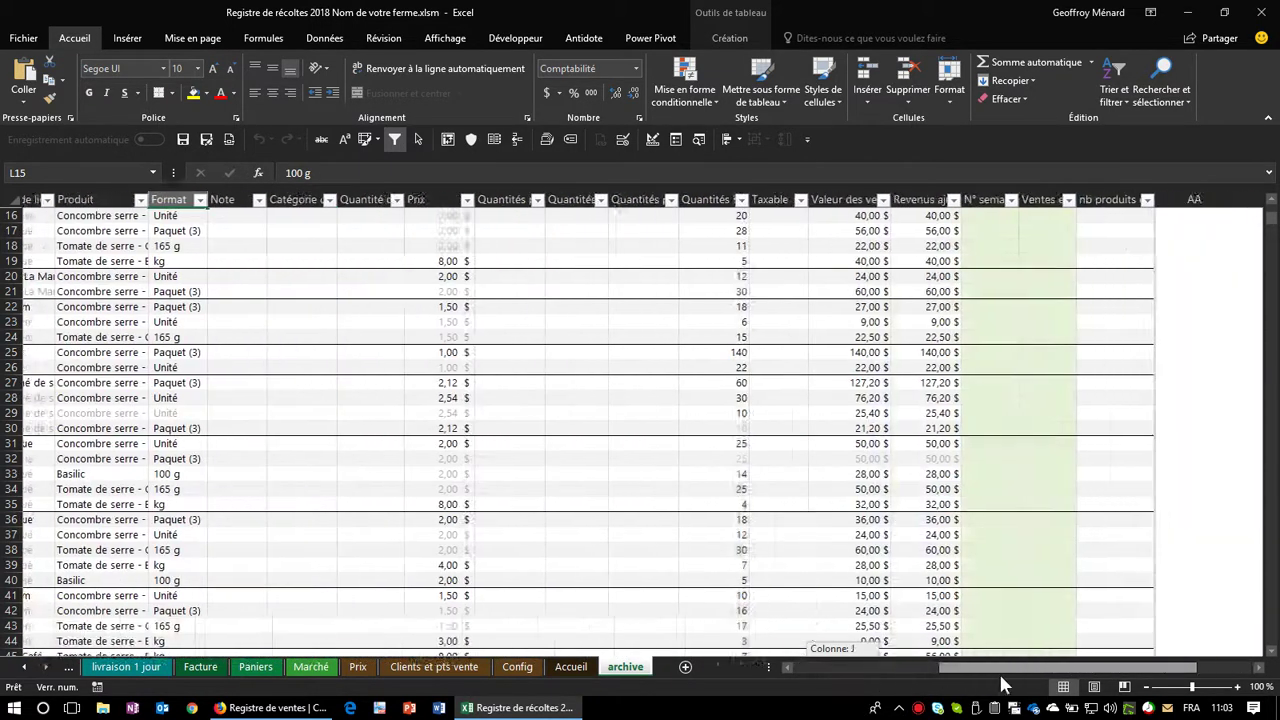
{"action": "left_click_drag", "start_coordinate": [589, 677], "coordinate": [560, 660]}
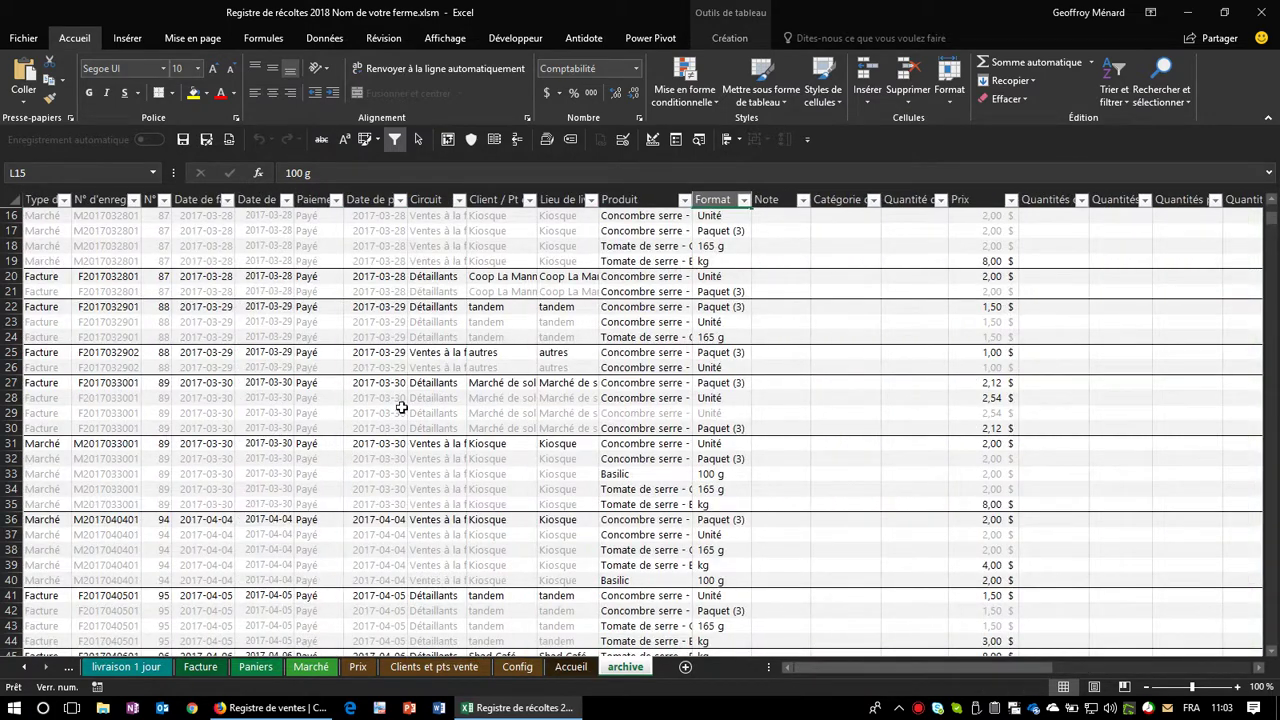
{"action": "scroll", "coordinate": [482, 372], "scroll_direction": "up", "scroll_amount": 2}
{"action": "scroll", "coordinate": [482, 372], "scroll_direction": "up", "scroll_amount": 1}
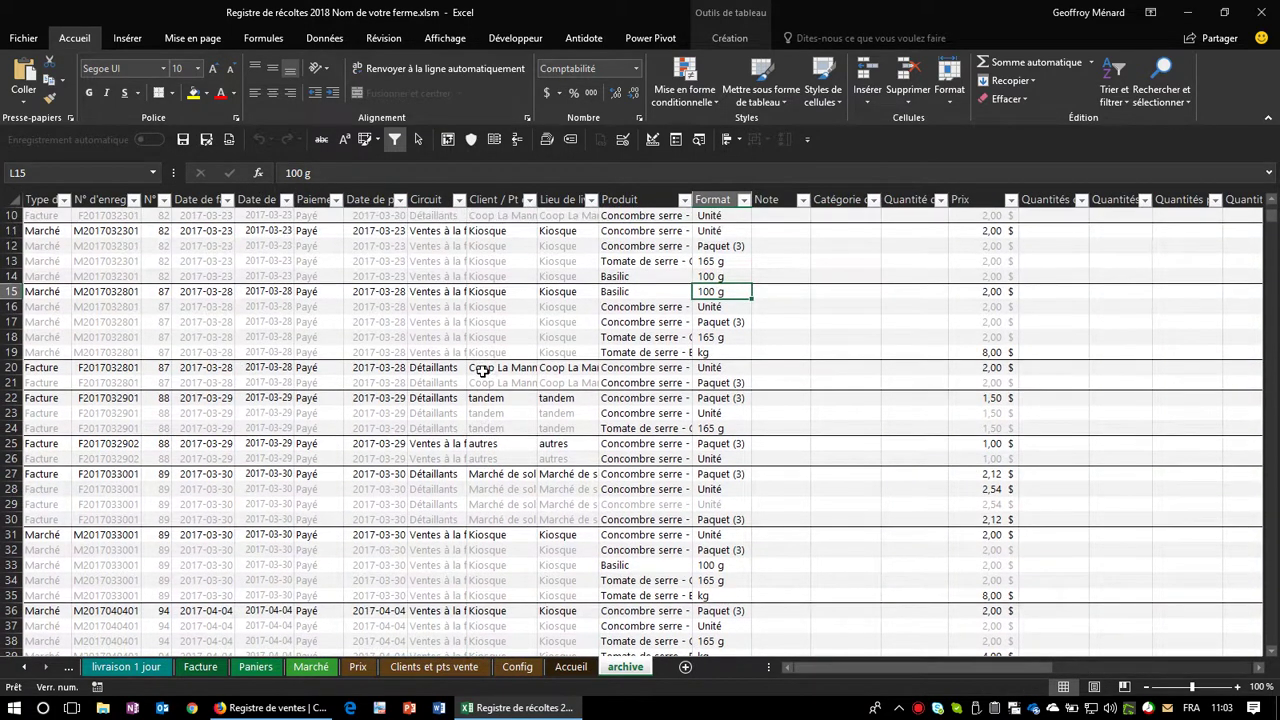
{"action": "scroll", "coordinate": [482, 372], "scroll_direction": "up", "scroll_amount": 2}
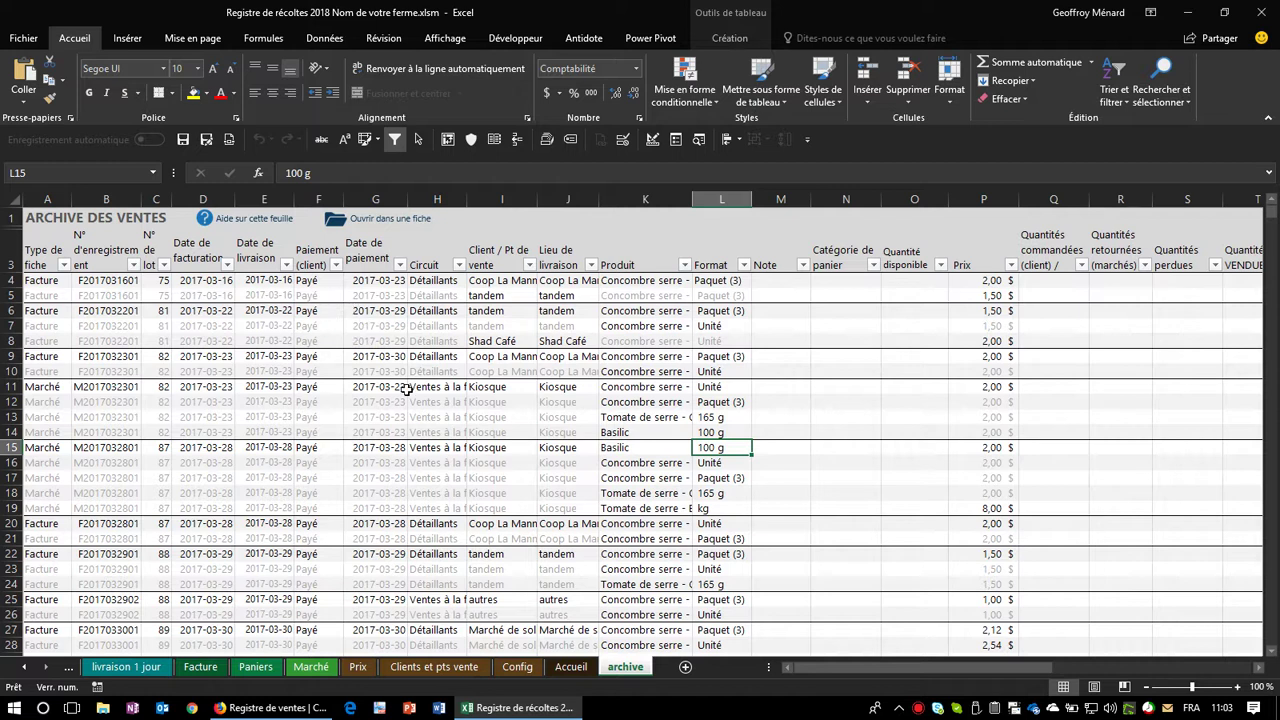
Step: Glance back at the Marché fiche, then return to the archive and select records A4:Q28
{"action": "left_click", "coordinate": [311, 666]}
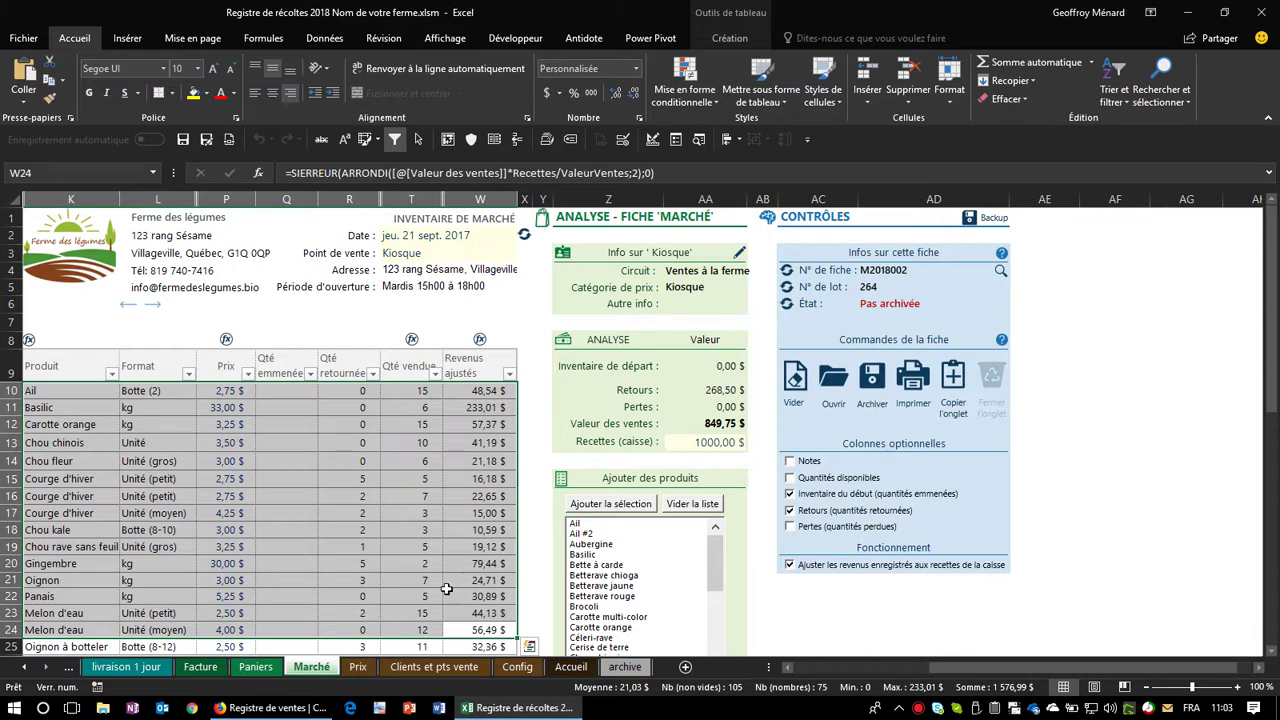
{"action": "left_click", "coordinate": [626, 668]}
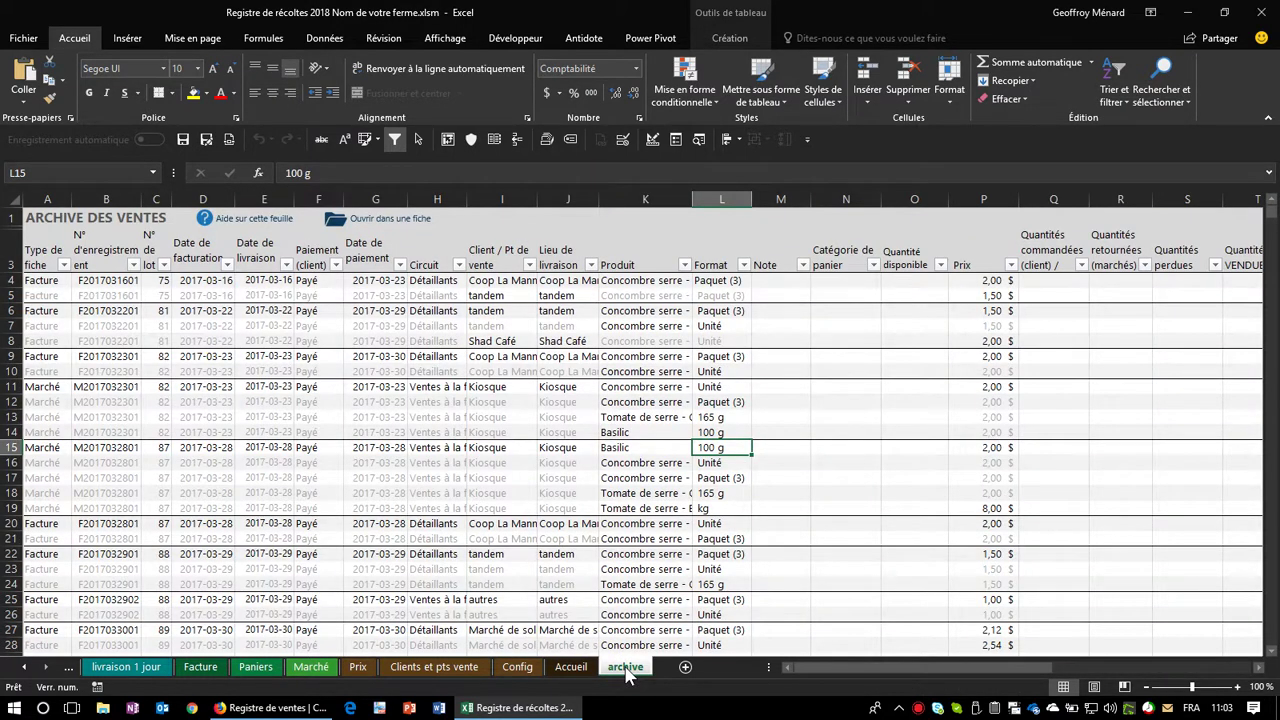
{"action": "left_click", "coordinate": [50, 281]}
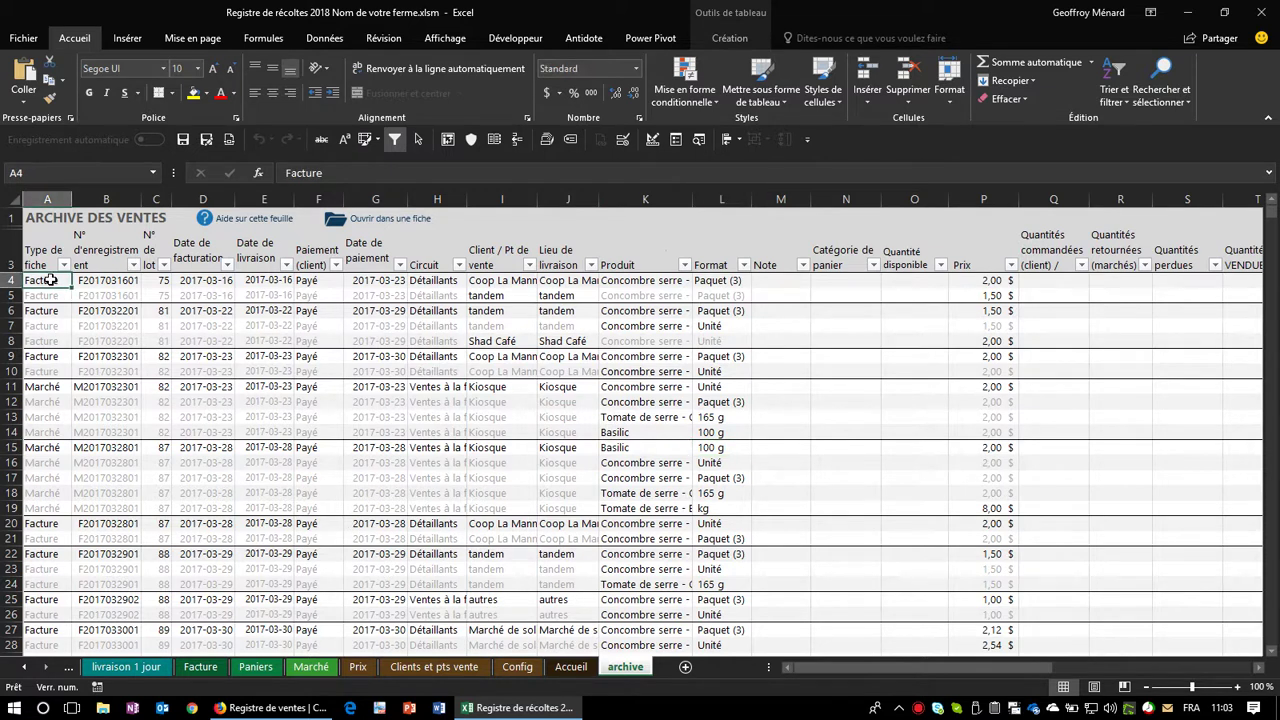
{"action": "left_click_drag", "start_coordinate": [55, 281], "coordinate": [1068, 630]}
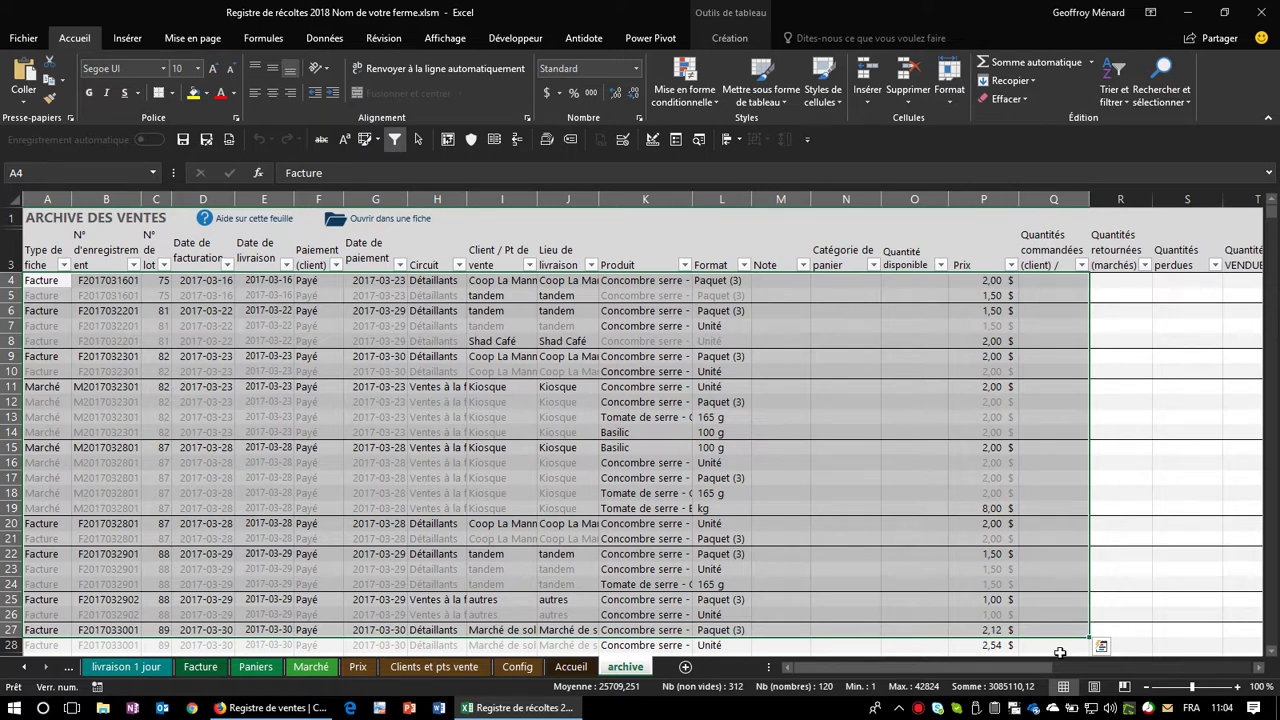
{"action": "left_click", "coordinate": [1068, 648]}
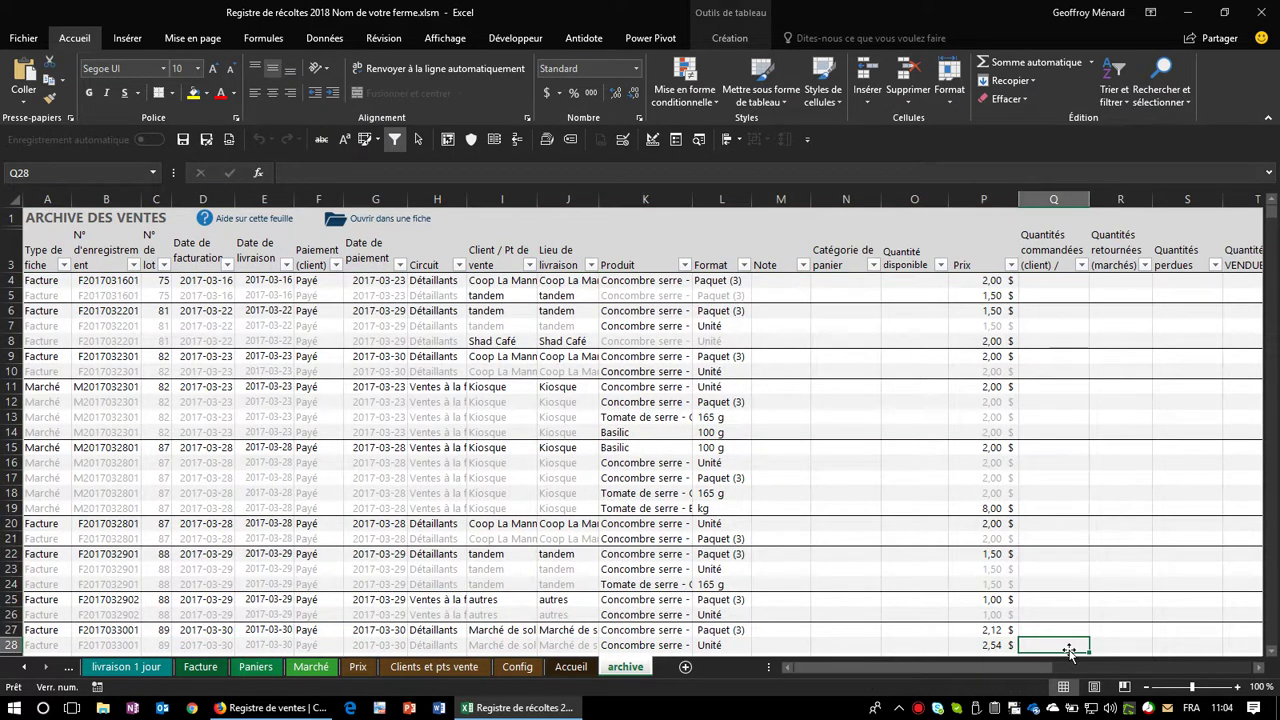
{"action": "key", "text": "Left"}
{"action": "key", "text": "Left"}
{"action": "key", "text": "Left"}
{"action": "key", "text": "Down"}
{"action": "key", "text": "Down"}
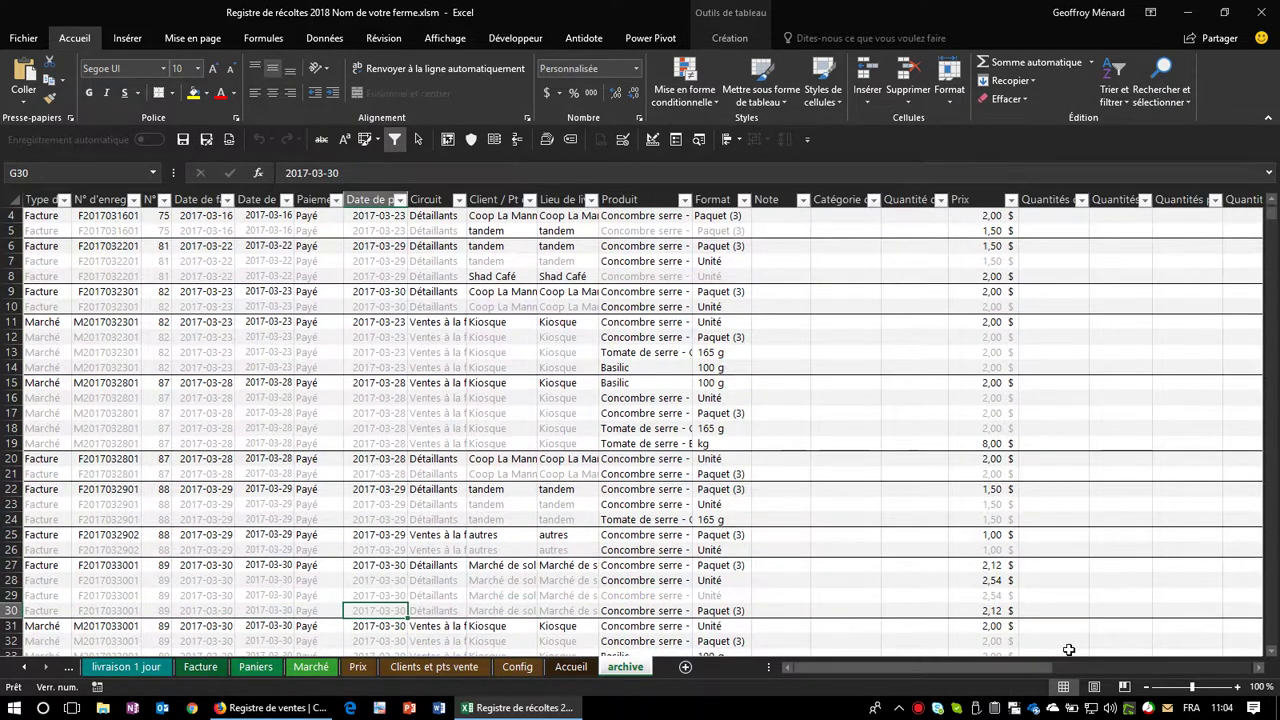
Step: Find the 2017-09-07 market record in row 960 and select its products and formats
{"action": "scroll", "coordinate": [443, 520], "scroll_direction": "down", "scroll_amount": 15}
{"action": "scroll", "coordinate": [443, 520], "scroll_direction": "down", "scroll_amount": 15}
{"action": "scroll", "coordinate": [443, 520], "scroll_direction": "down", "scroll_amount": 15}
{"action": "scroll", "coordinate": [440, 523], "scroll_direction": "down", "scroll_amount": 15}
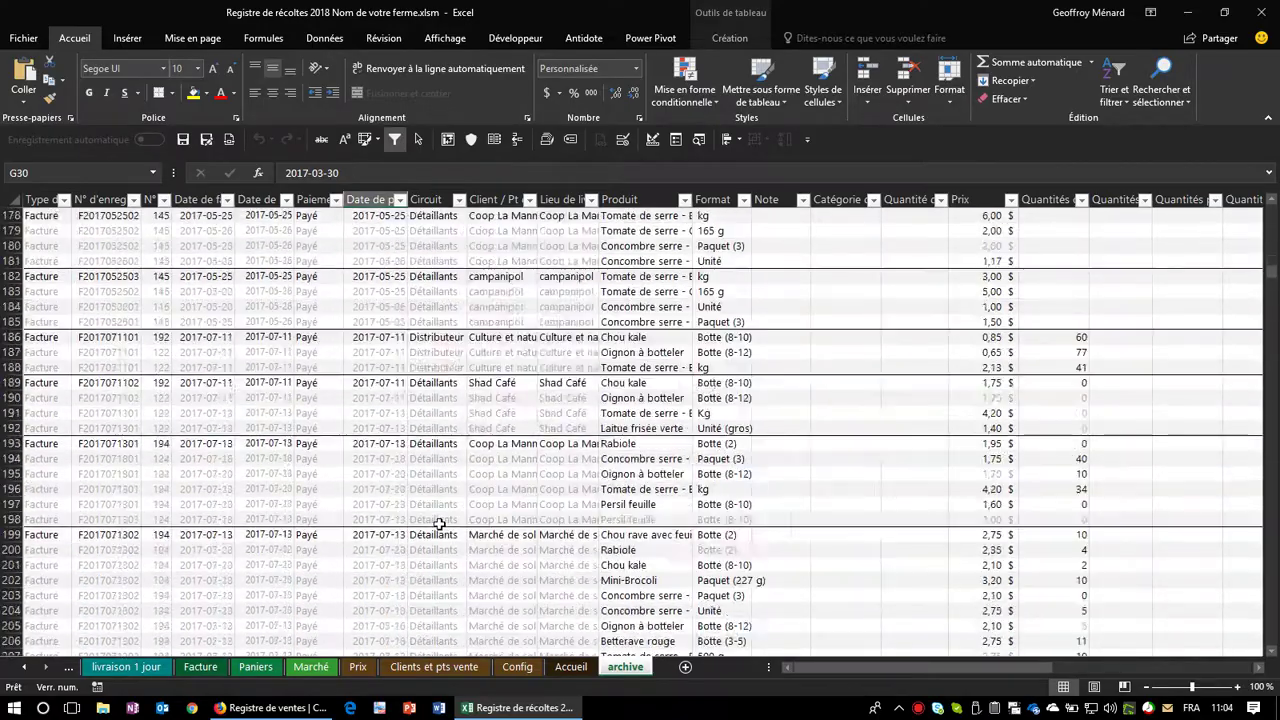
{"action": "scroll", "coordinate": [440, 523], "scroll_direction": "down", "scroll_amount": 20}
{"action": "scroll", "coordinate": [440, 523], "scroll_direction": "down", "scroll_amount": 20}
{"action": "scroll", "coordinate": [440, 523], "scroll_direction": "down", "scroll_amount": 20}
{"action": "scroll", "coordinate": [440, 523], "scroll_direction": "down", "scroll_amount": 20}
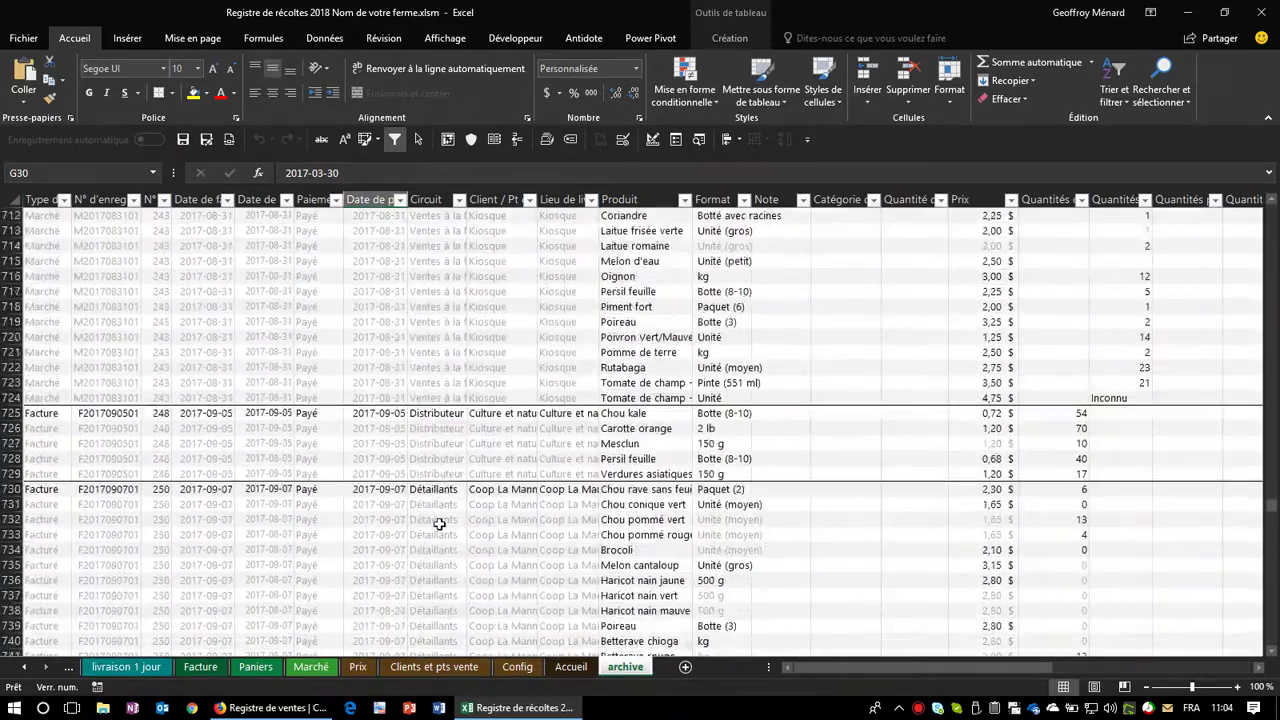
{"action": "scroll", "coordinate": [440, 523], "scroll_direction": "down", "scroll_amount": 18}
{"action": "scroll", "coordinate": [440, 523], "scroll_direction": "down", "scroll_amount": 18}
{"action": "scroll", "coordinate": [440, 523], "scroll_direction": "down", "scroll_amount": 18}
{"action": "scroll", "coordinate": [440, 523], "scroll_direction": "down", "scroll_amount": 18}
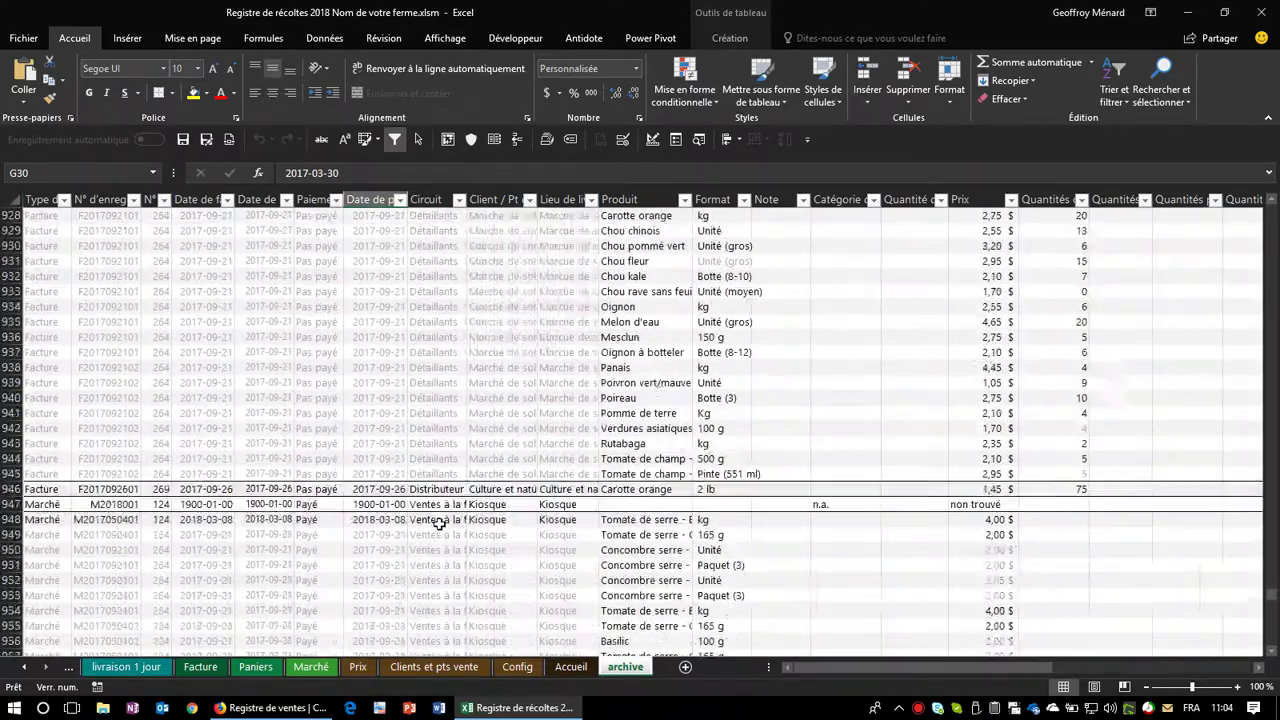
{"action": "scroll", "coordinate": [440, 523], "scroll_direction": "down", "scroll_amount": 10}
{"action": "scroll", "coordinate": [440, 523], "scroll_direction": "down", "scroll_amount": 10}
{"action": "scroll", "coordinate": [440, 523], "scroll_direction": "down", "scroll_amount": 9}
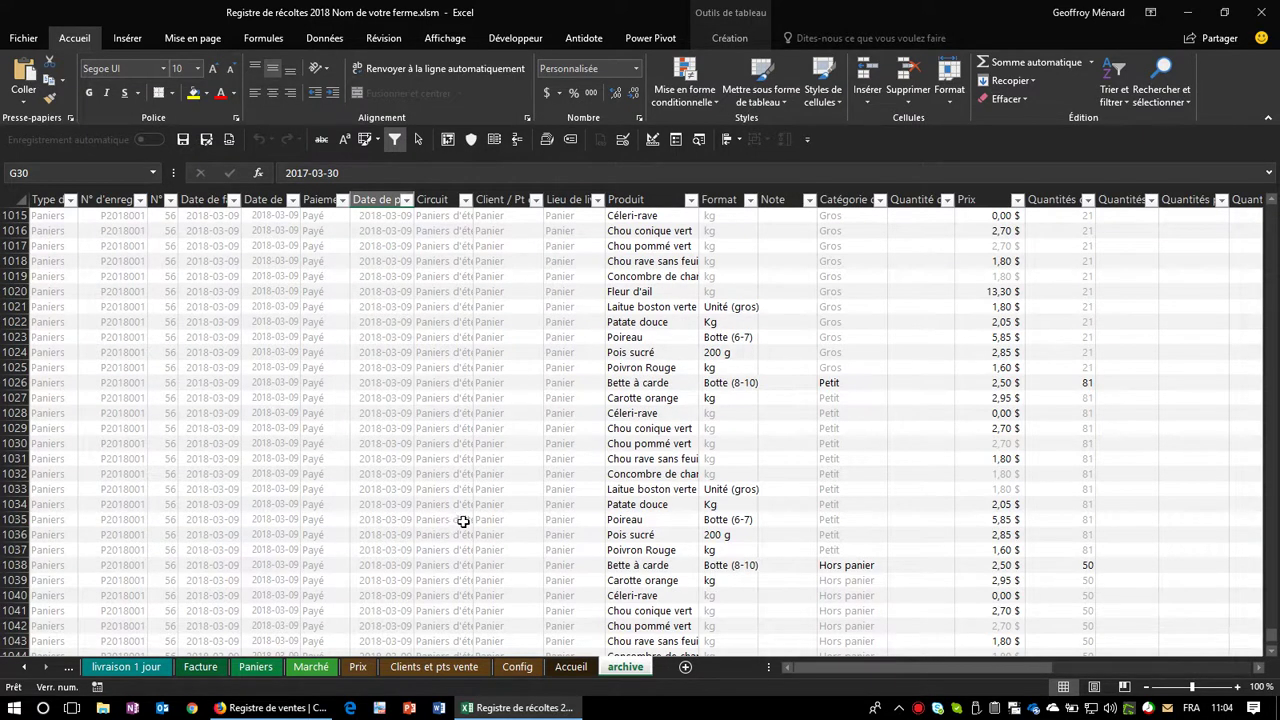
{"action": "scroll", "coordinate": [465, 525], "scroll_direction": "up", "scroll_amount": 4}
{"action": "scroll", "coordinate": [465, 525], "scroll_direction": "up", "scroll_amount": 4}
{"action": "scroll", "coordinate": [465, 525], "scroll_direction": "up", "scroll_amount": 3}
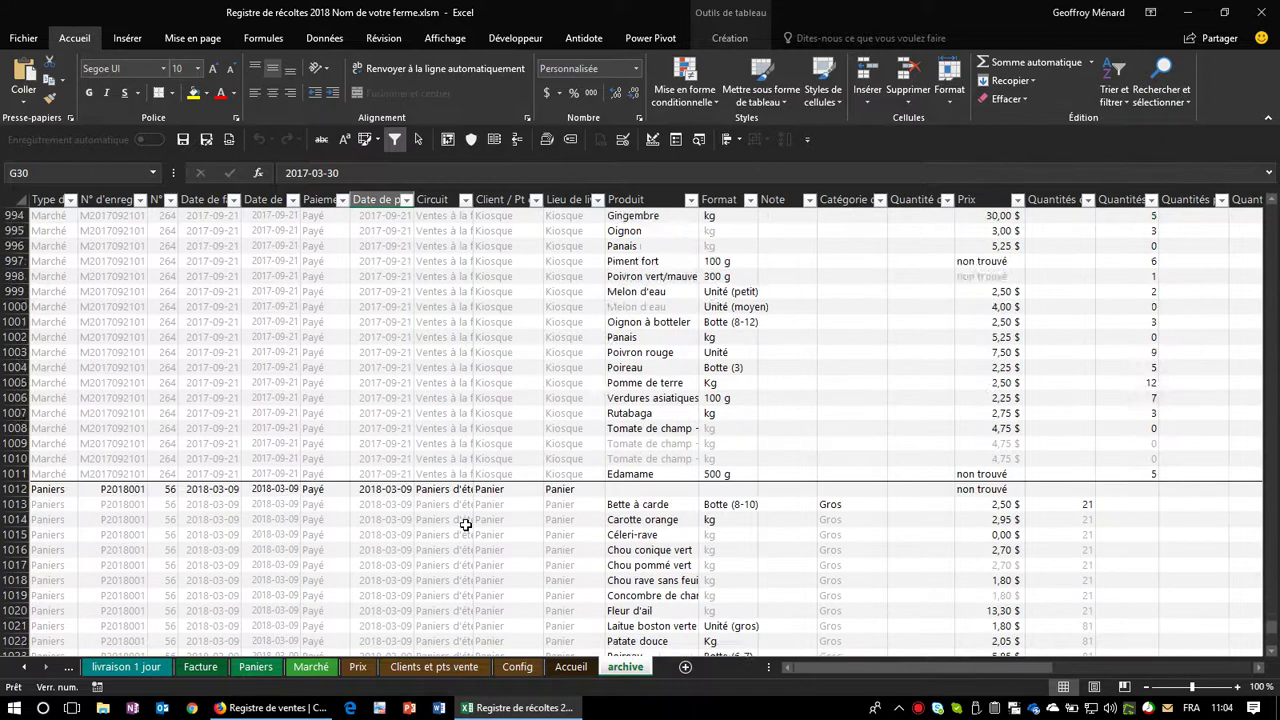
{"action": "scroll", "coordinate": [465, 525], "scroll_direction": "up", "scroll_amount": 3}
{"action": "scroll", "coordinate": [466, 524], "scroll_direction": "up", "scroll_amount": 8}
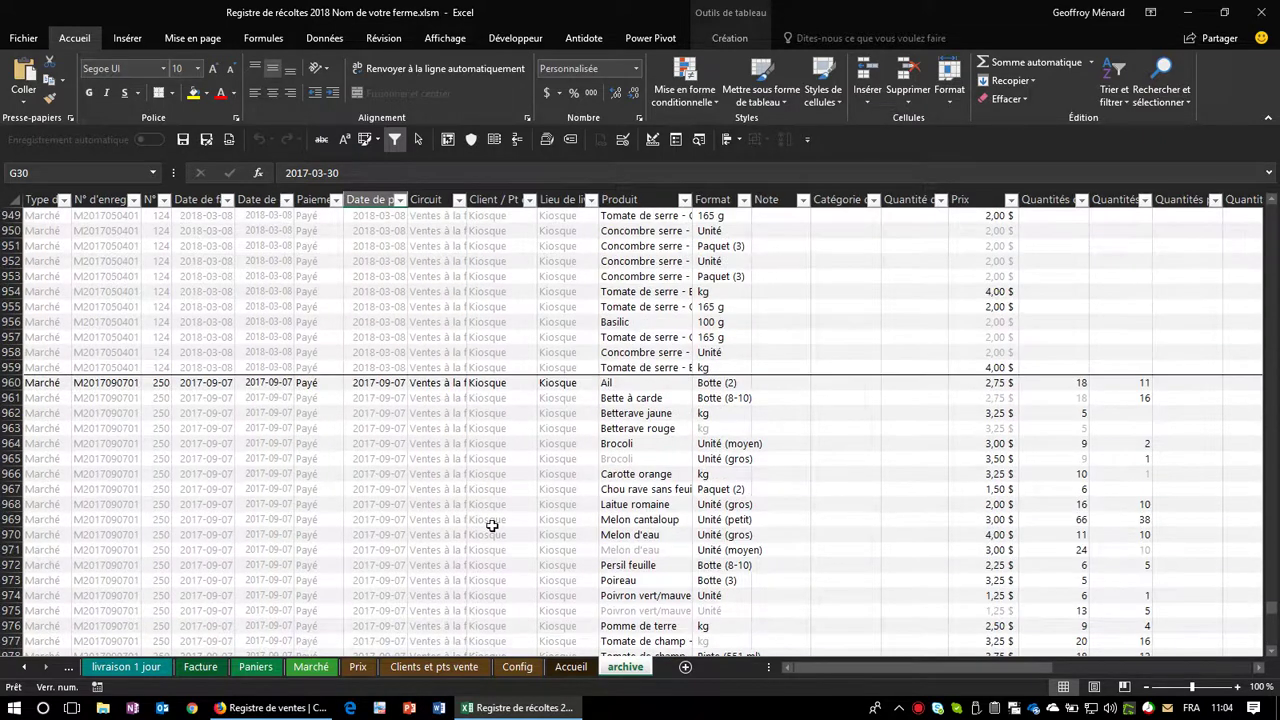
{"action": "left_click", "coordinate": [142, 382]}
{"action": "left_click", "coordinate": [216, 382]}
{"action": "scroll", "coordinate": [229, 347], "scroll_direction": "down", "scroll_amount": 1}
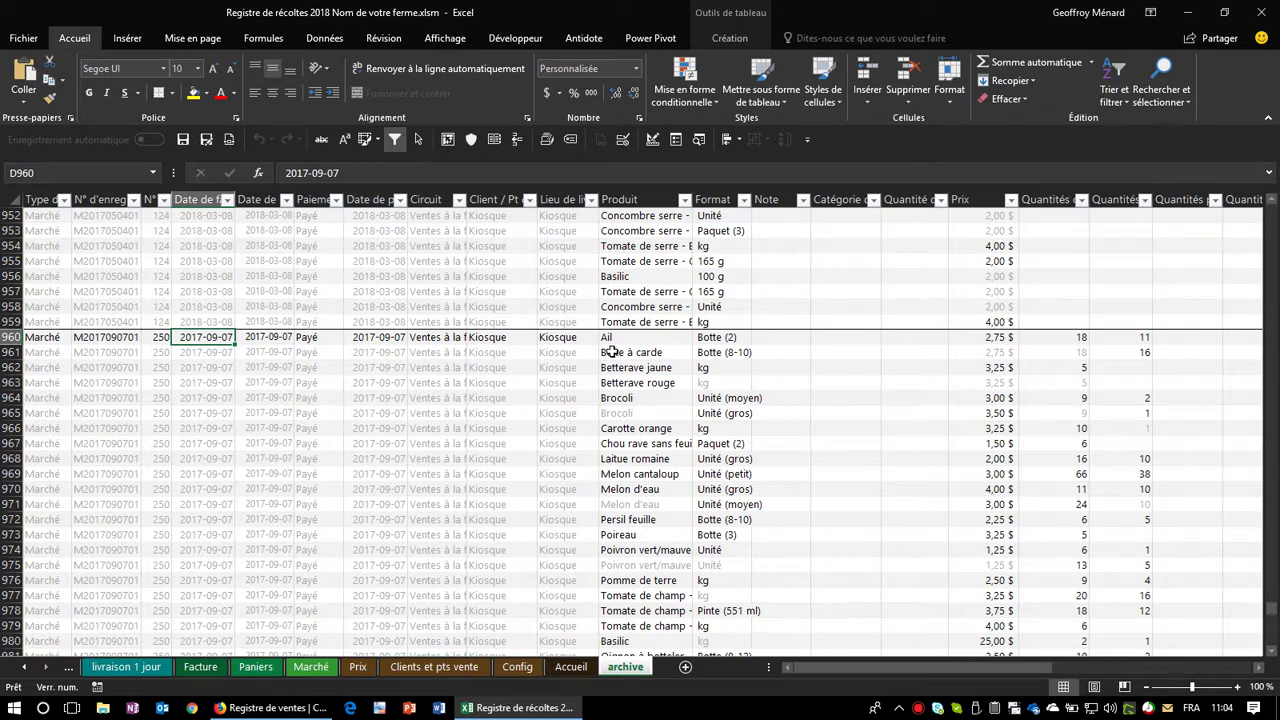
{"action": "mouse_move", "coordinate": [610, 352]}
{"action": "left_mouse_down"}
{"action": "mouse_move", "coordinate": [770, 592]}
{"action": "mouse_move", "coordinate": [760, 641]}
{"action": "left_mouse_up"}
{"action": "mouse_move", "coordinate": [850, 667]}
{"action": "left_mouse_down"}
{"action": "mouse_move", "coordinate": [1035, 685]}
{"action": "mouse_move", "coordinate": [737, 677]}
{"action": "left_mouse_up"}
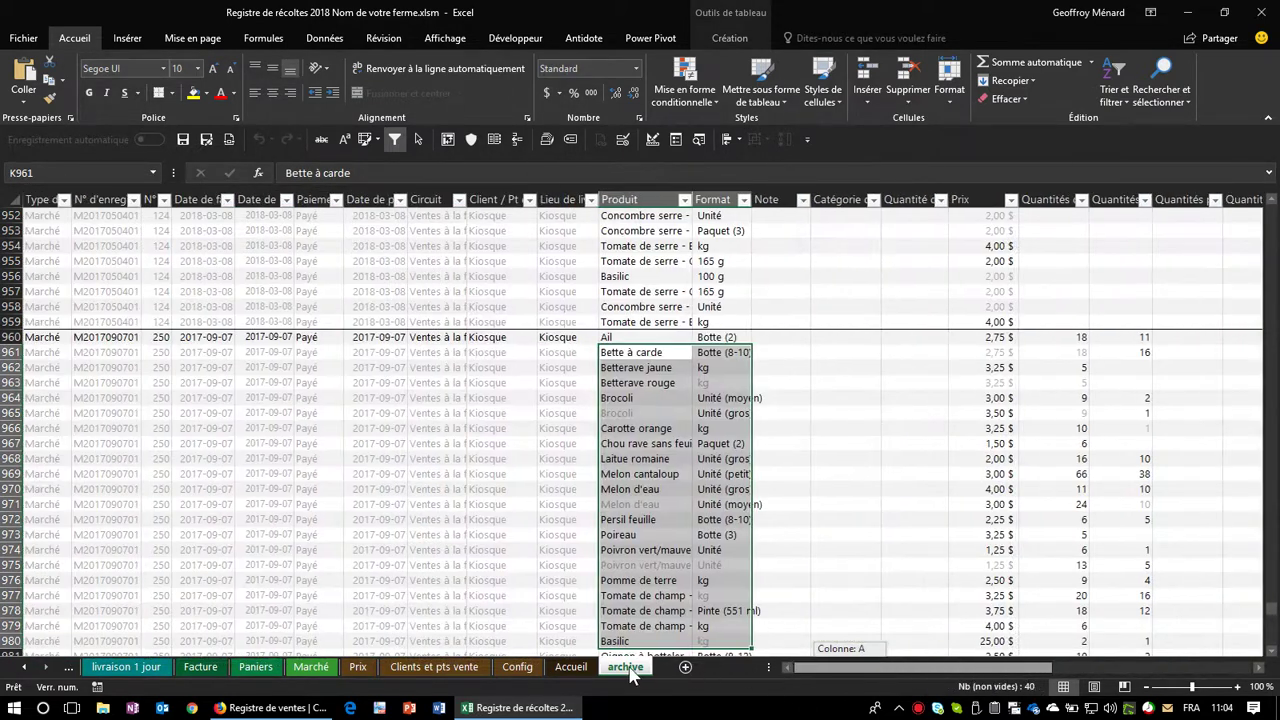
{"action": "left_click", "coordinate": [801, 447]}
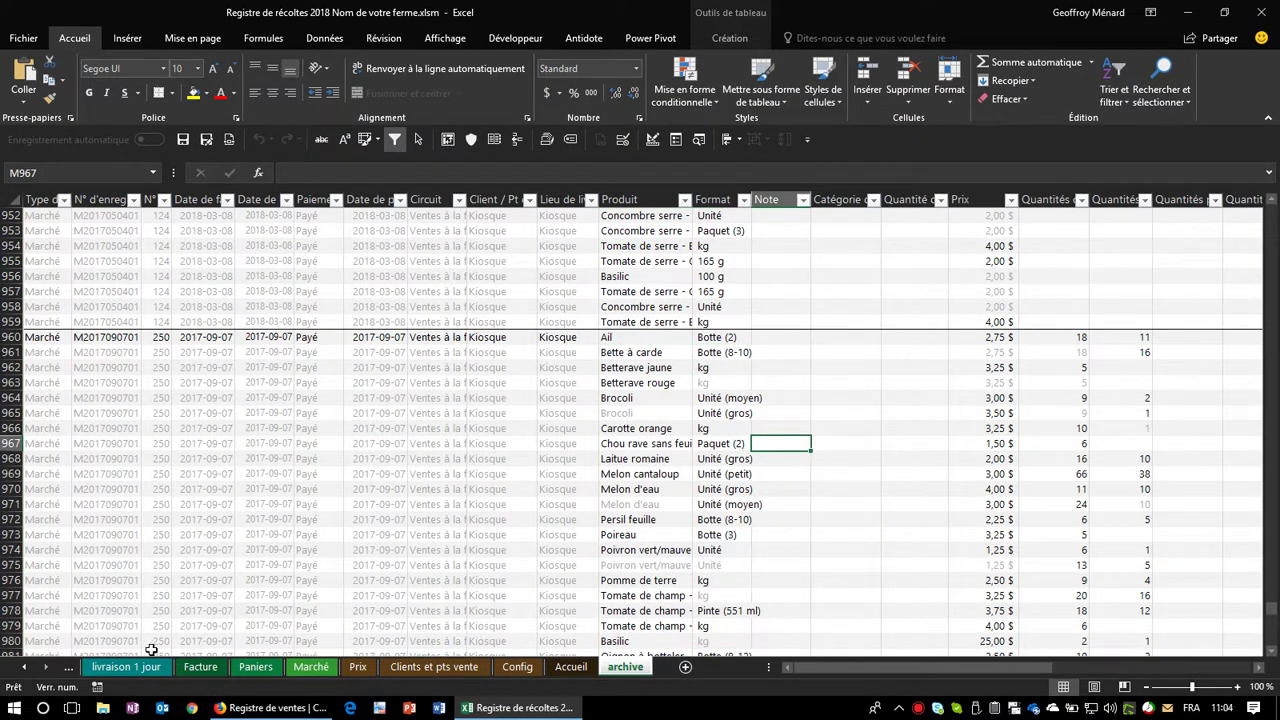
{"action": "left_click", "coordinate": [25, 668]}
{"action": "left_click", "coordinate": [25, 668]}
Step: Open the AnProdxCanal pivot, inspect Oignon's 84 $ Kiosque sales, and cancel the macro recording prompt
{"action": "left_click", "coordinate": [25, 668]}
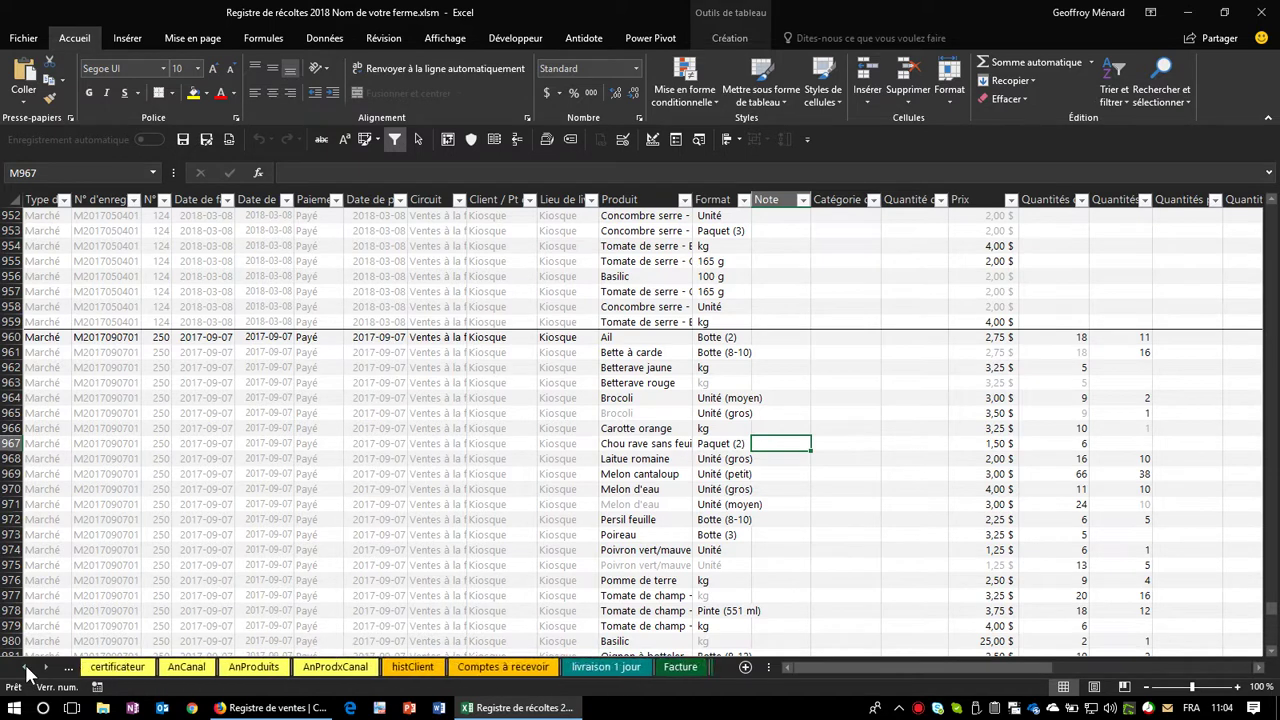
{"action": "left_click", "coordinate": [25, 668]}
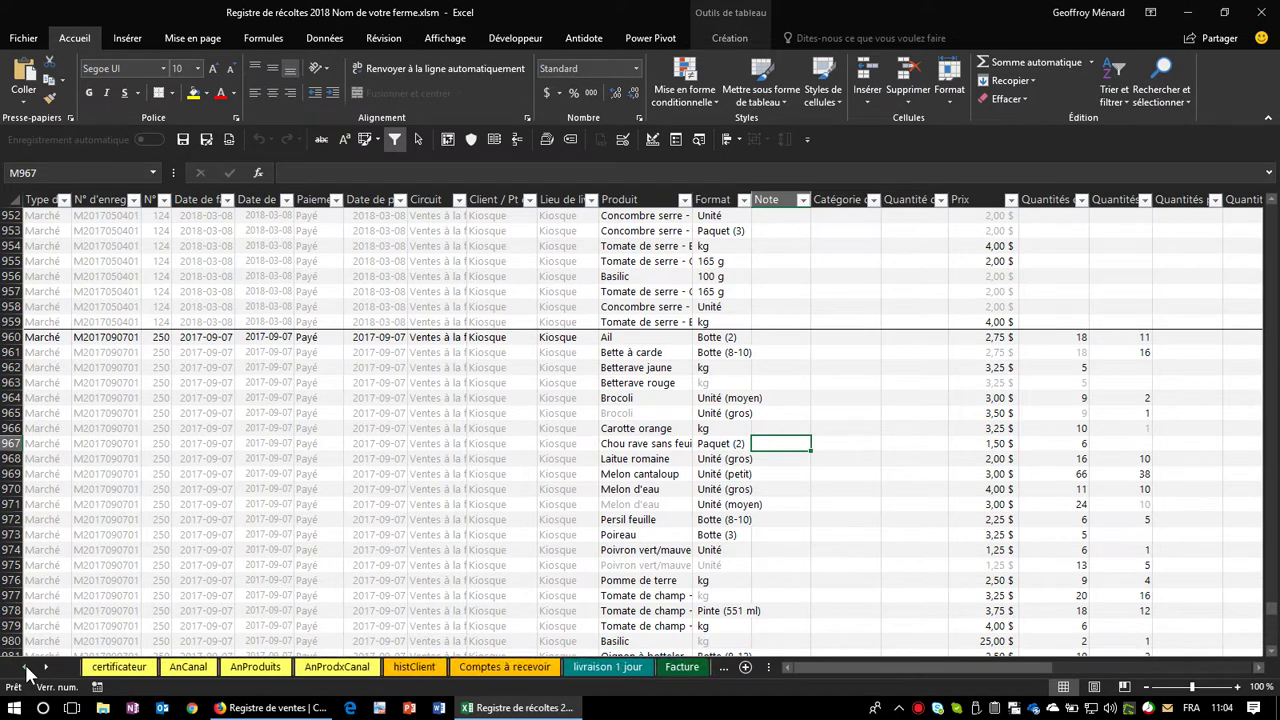
{"action": "left_click", "coordinate": [340, 667]}
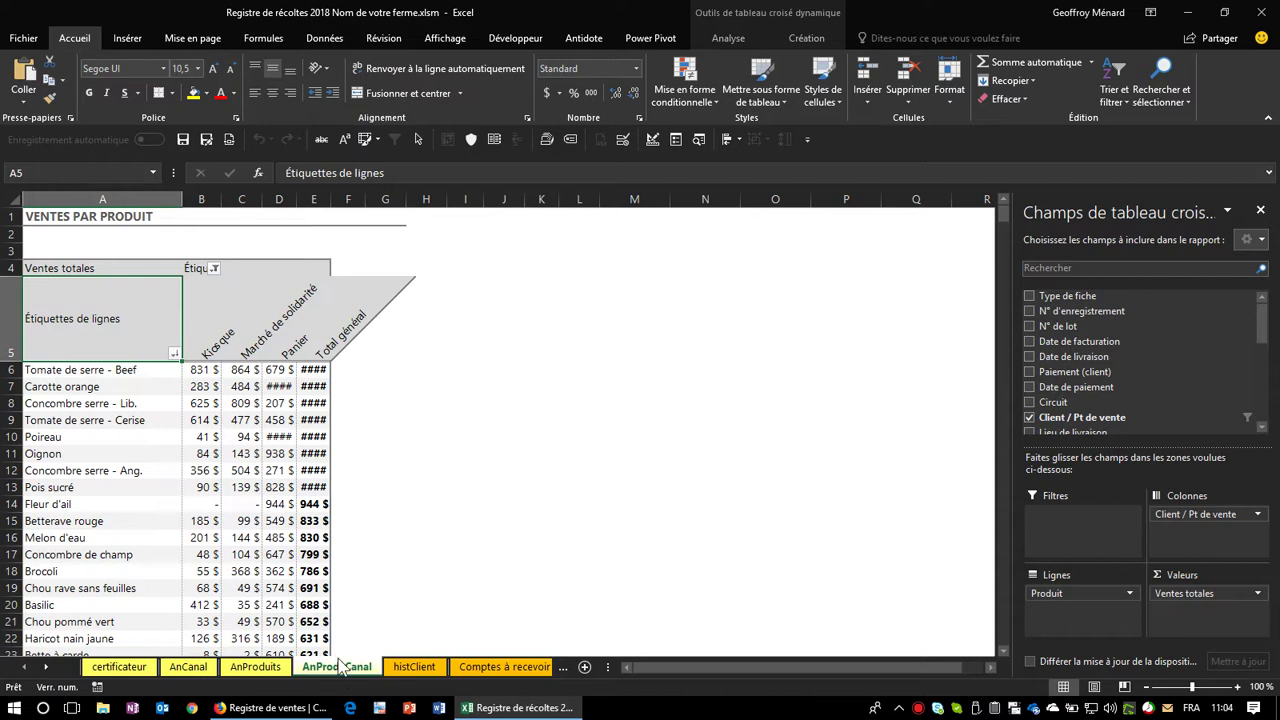
{"action": "left_click", "coordinate": [212, 453]}
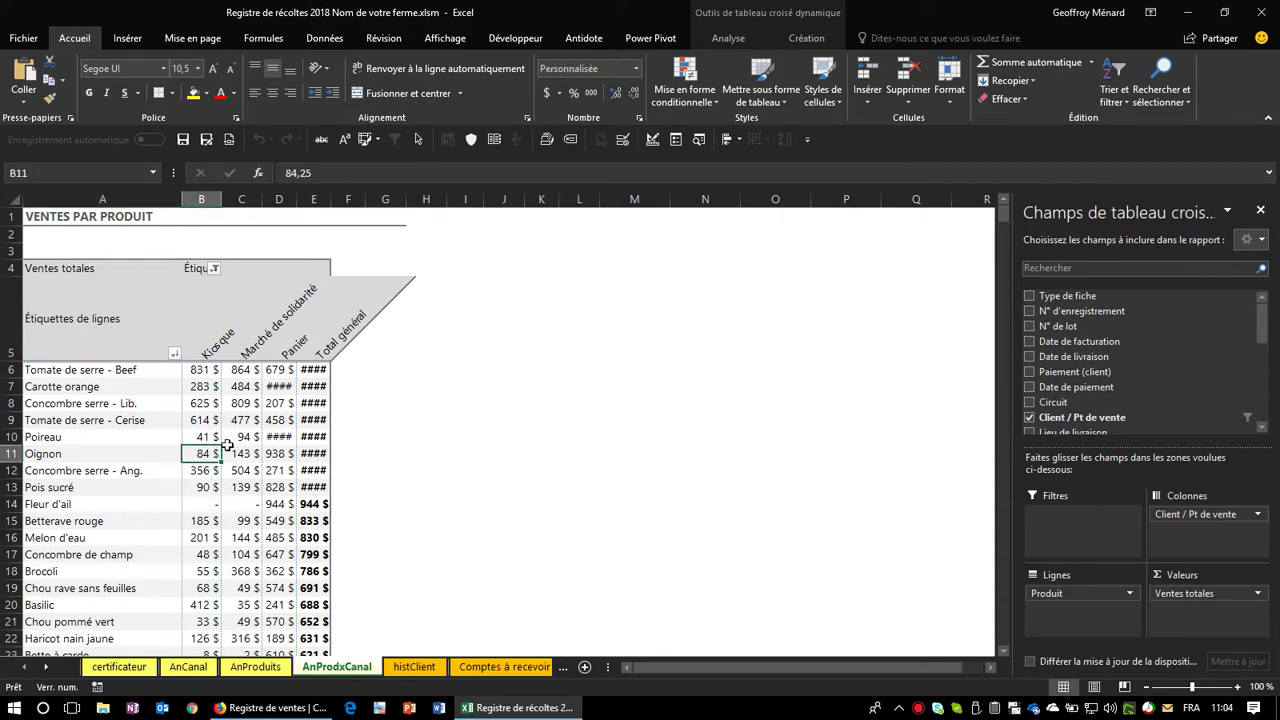
{"action": "scroll", "coordinate": [93, 361], "scroll_direction": "down", "scroll_amount": 2}
{"action": "scroll", "coordinate": [93, 361], "scroll_direction": "up", "scroll_amount": 2}
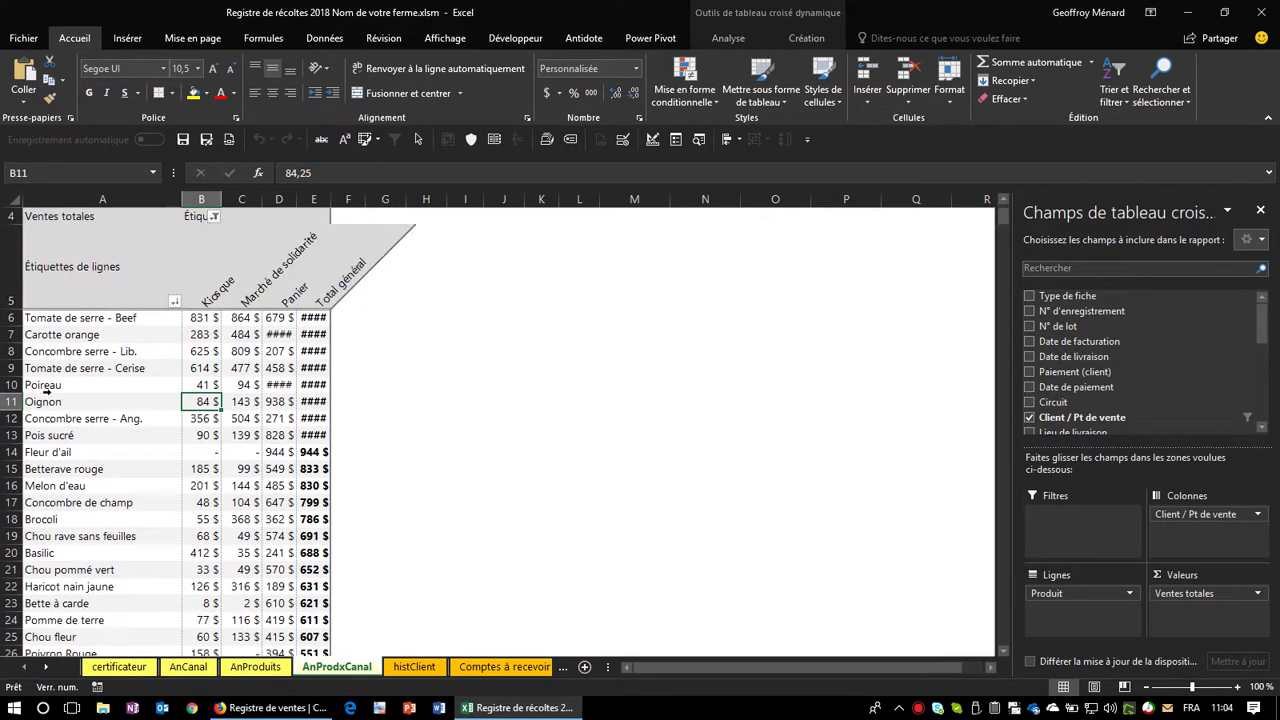
{"action": "key", "text": "alt+l"}
{"action": "key", "text": "r"}
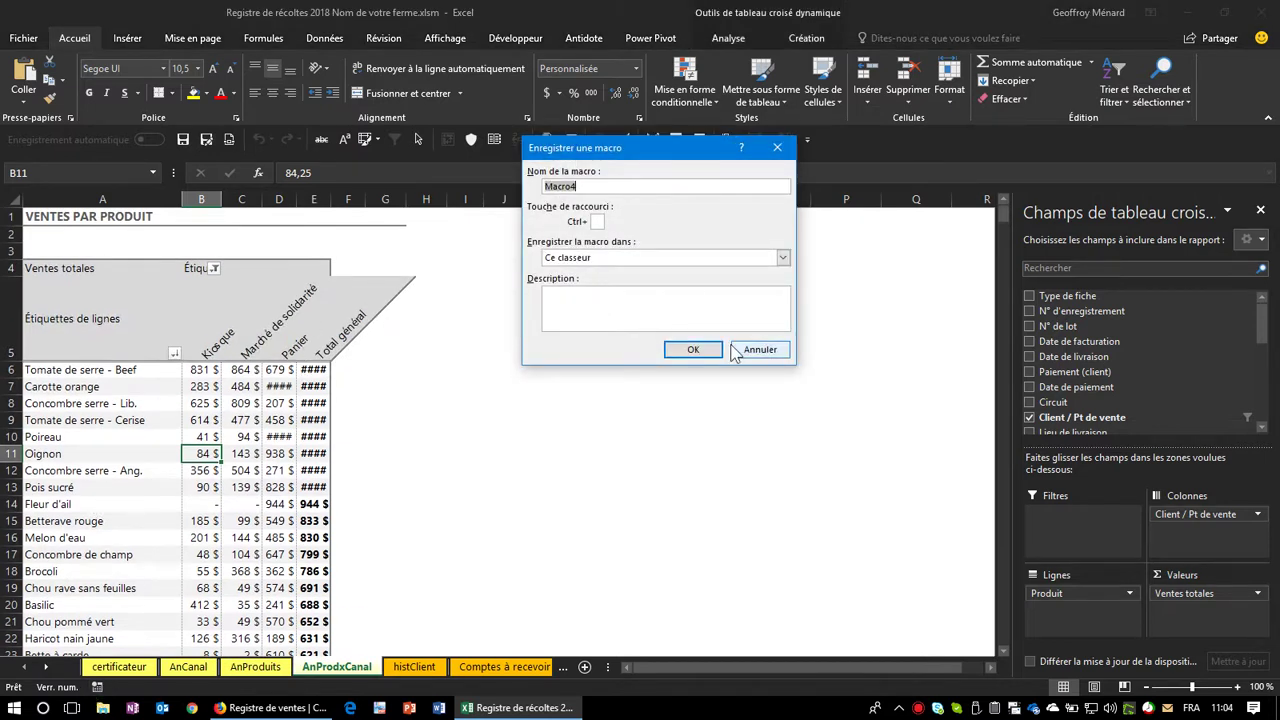
{"action": "left_click", "coordinate": [757, 349]}
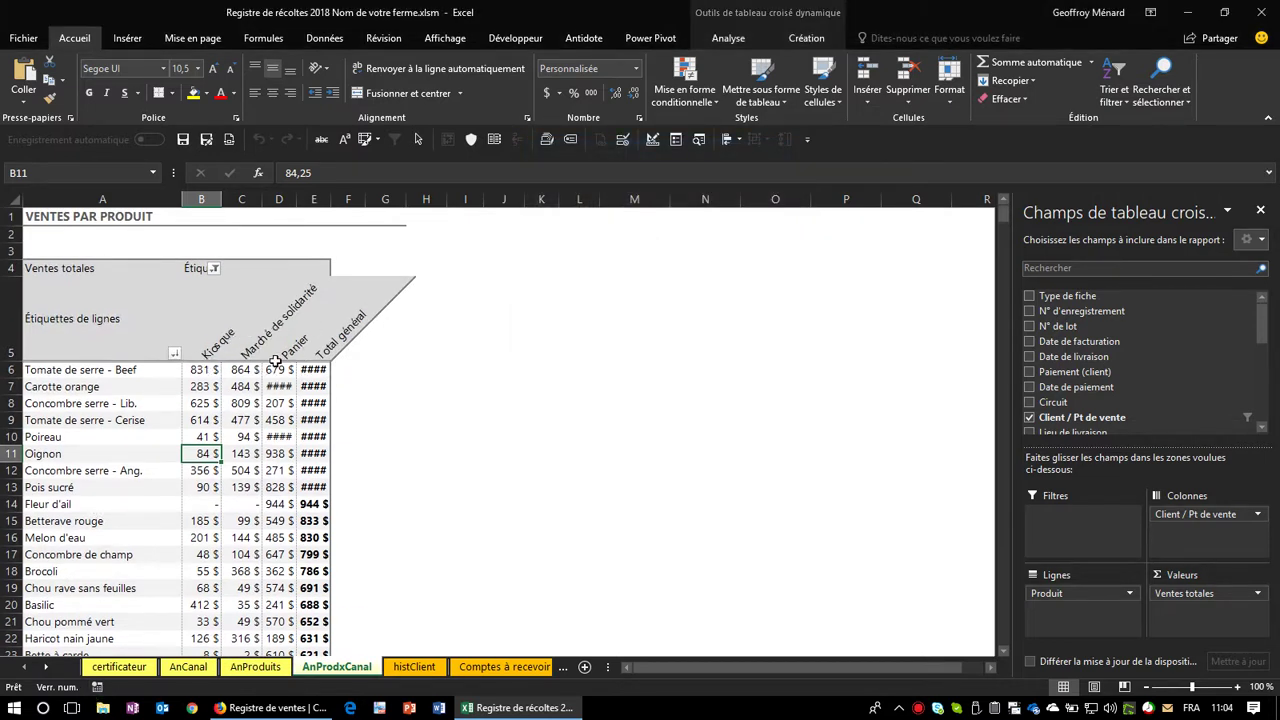
Step: Autofit column E so Total général values display, checking Tomate de serre - Beef, then view AnProduits
{"action": "left_click", "coordinate": [202, 343]}
{"action": "left_click", "coordinate": [236, 352]}
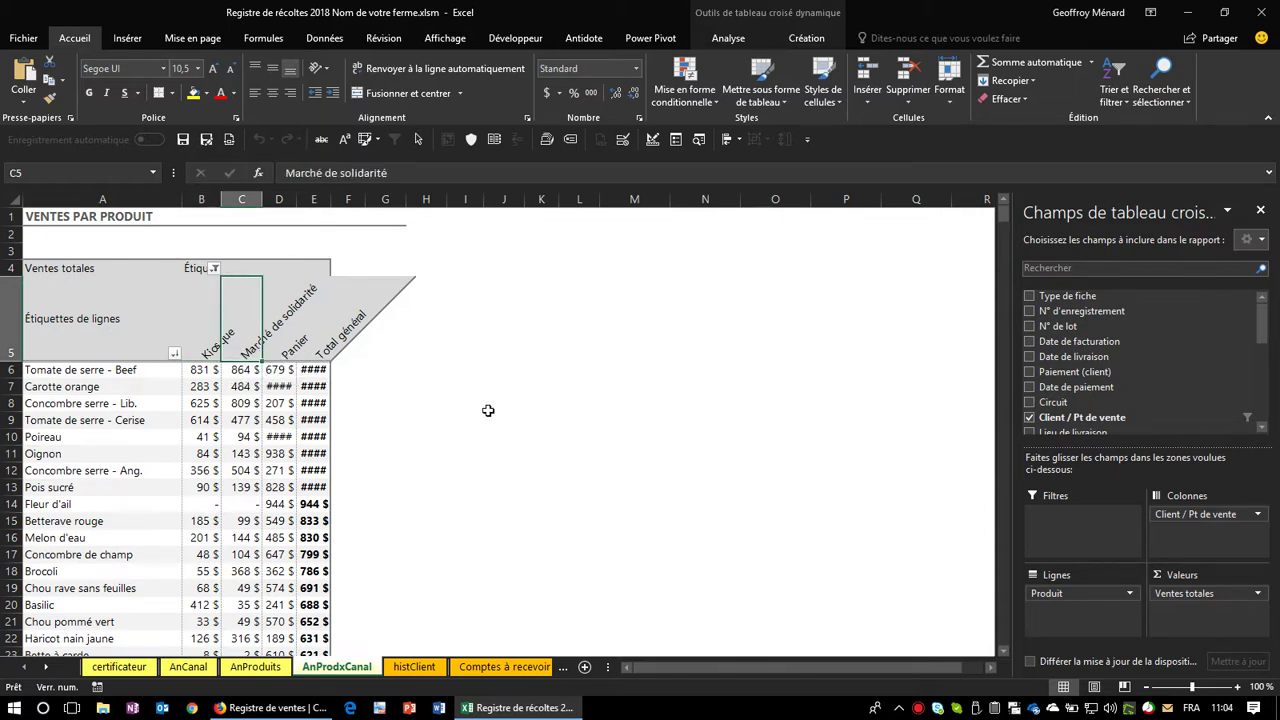
{"action": "left_click", "coordinate": [75, 335]}
{"action": "scroll", "coordinate": [124, 508], "scroll_direction": "down", "scroll_amount": 4}
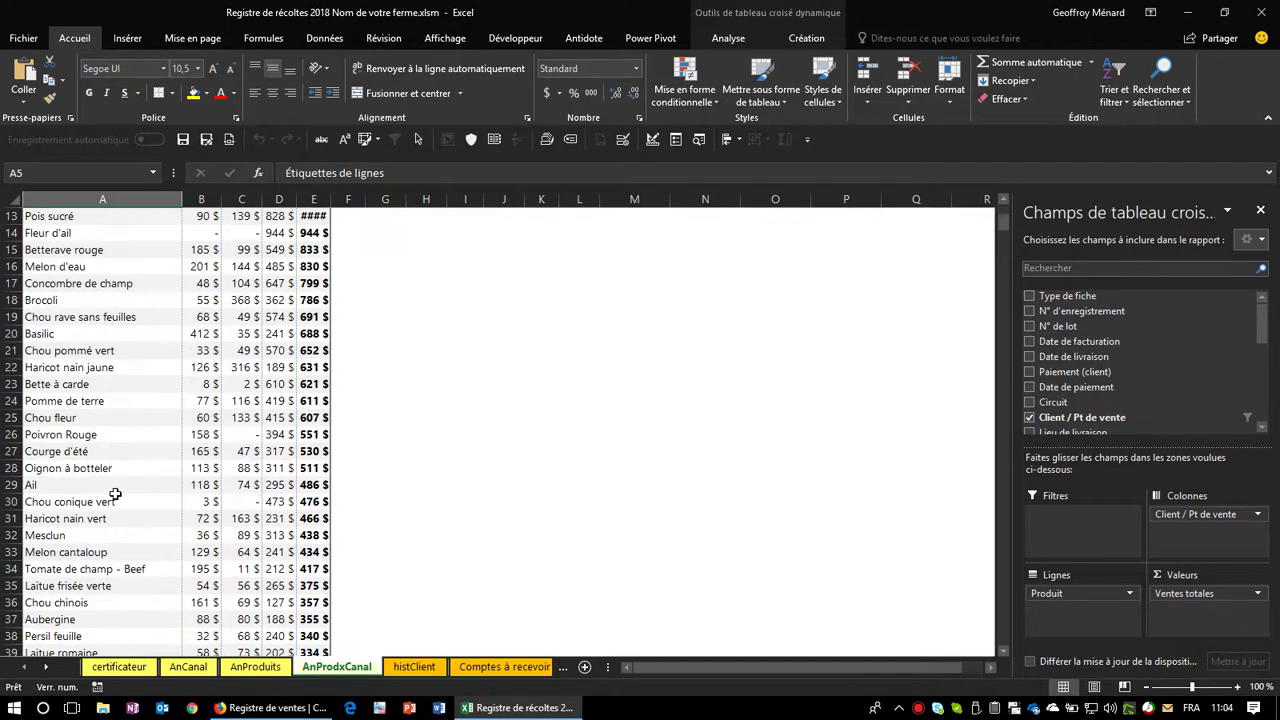
{"action": "scroll", "coordinate": [120, 494], "scroll_direction": "down", "scroll_amount": 2}
{"action": "scroll", "coordinate": [112, 438], "scroll_direction": "down", "scroll_amount": 4}
{"action": "scroll", "coordinate": [110, 437], "scroll_direction": "up", "scroll_amount": 8}
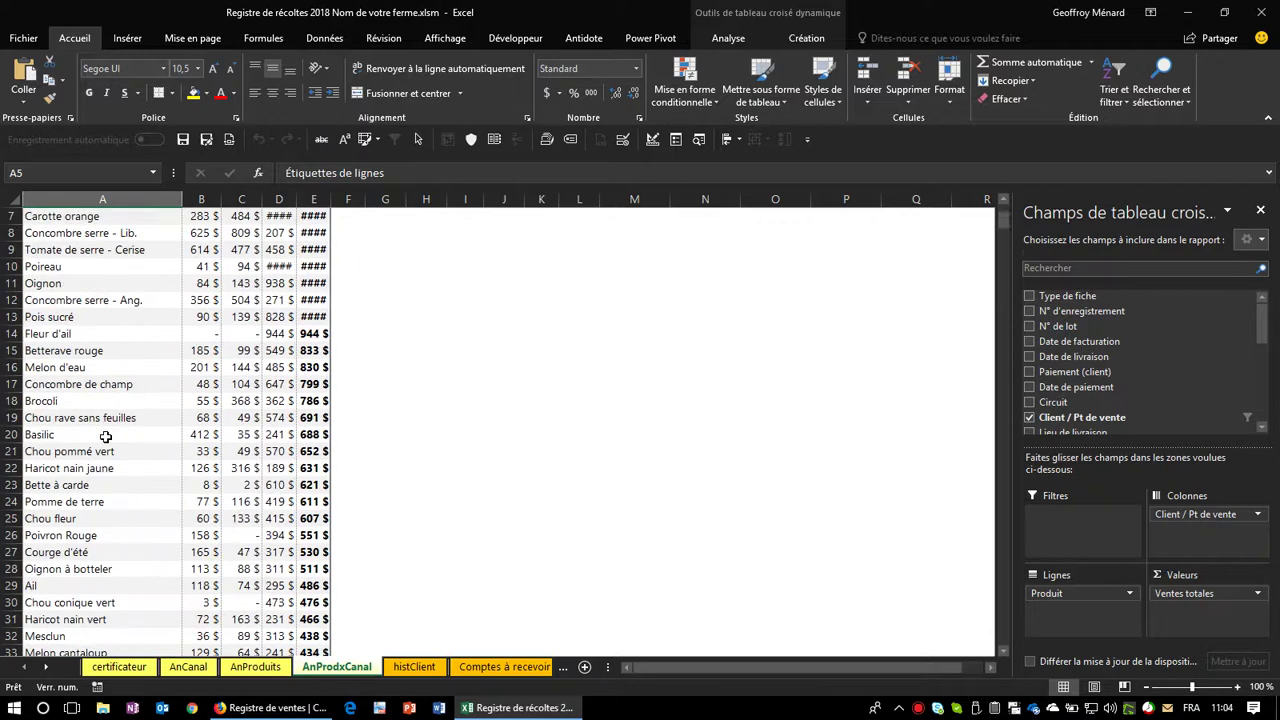
{"action": "scroll", "coordinate": [108, 436], "scroll_direction": "up", "scroll_amount": 2}
{"action": "double_click", "coordinate": [331, 199]}
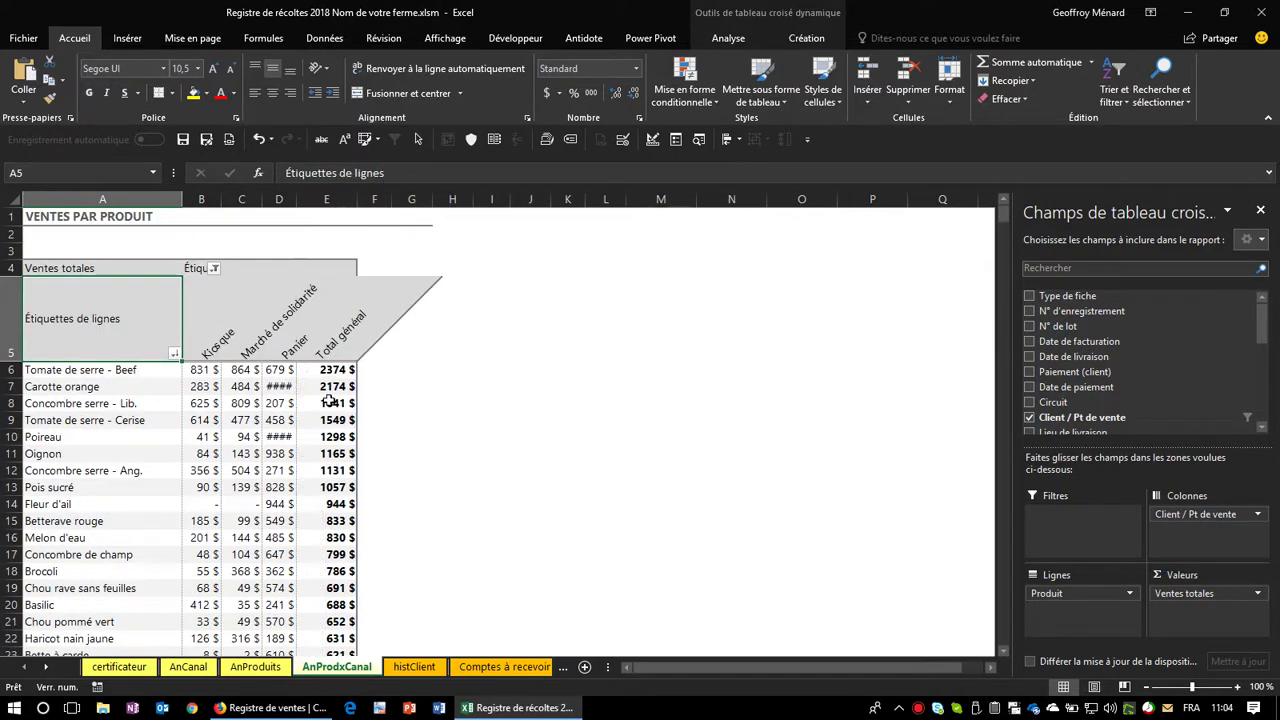
{"action": "left_click", "coordinate": [334, 372]}
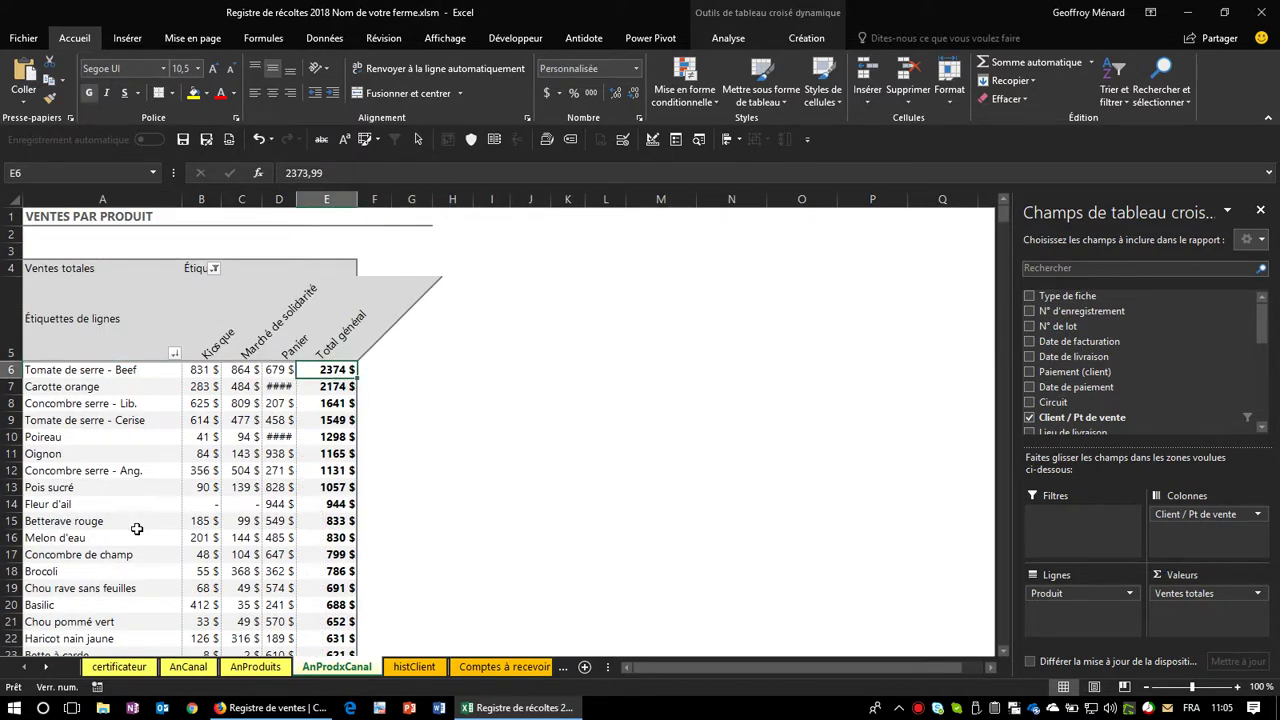
{"action": "left_click", "coordinate": [256, 666]}
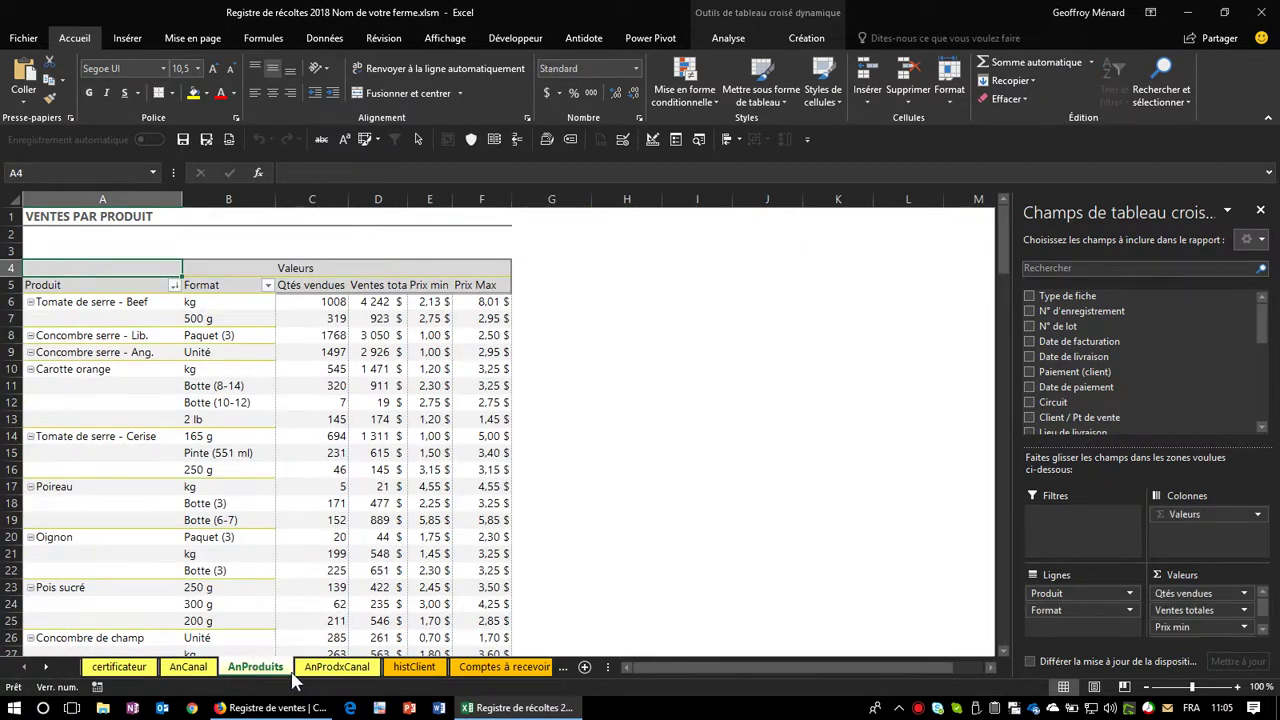
{"action": "left_click", "coordinate": [119, 292]}
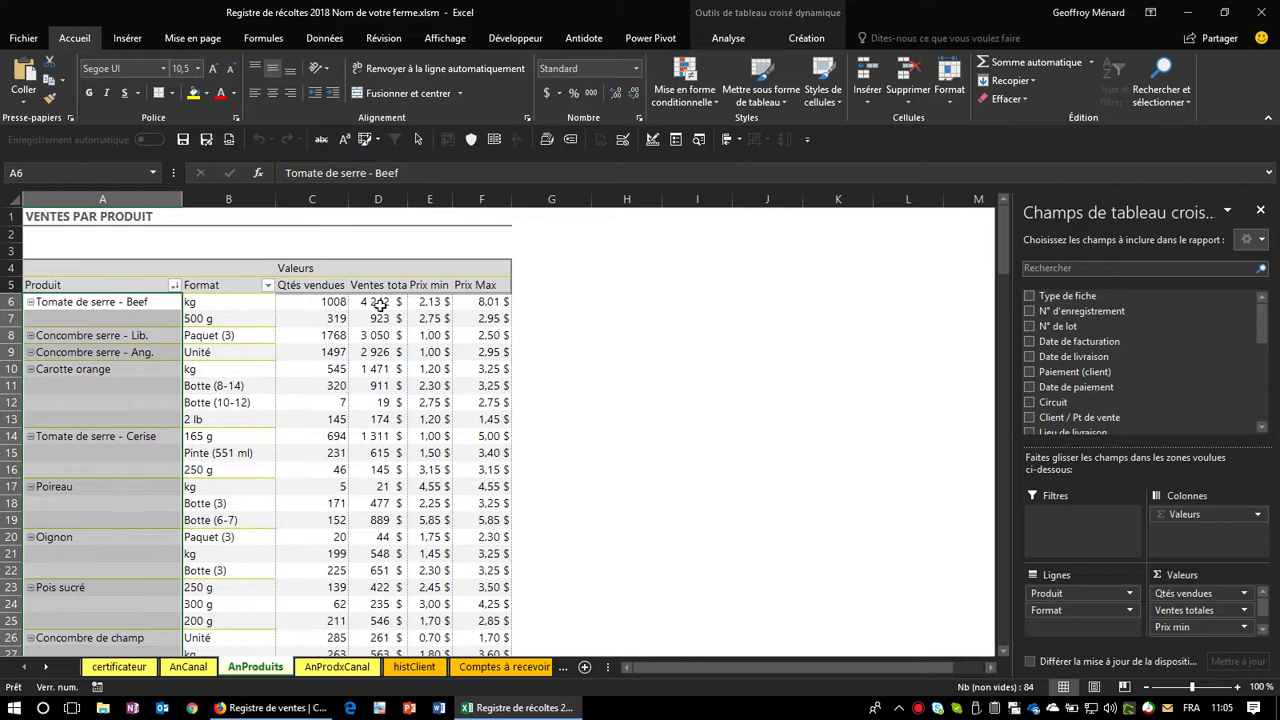
{"action": "left_click", "coordinate": [329, 303]}
{"action": "left_click", "coordinate": [157, 305]}
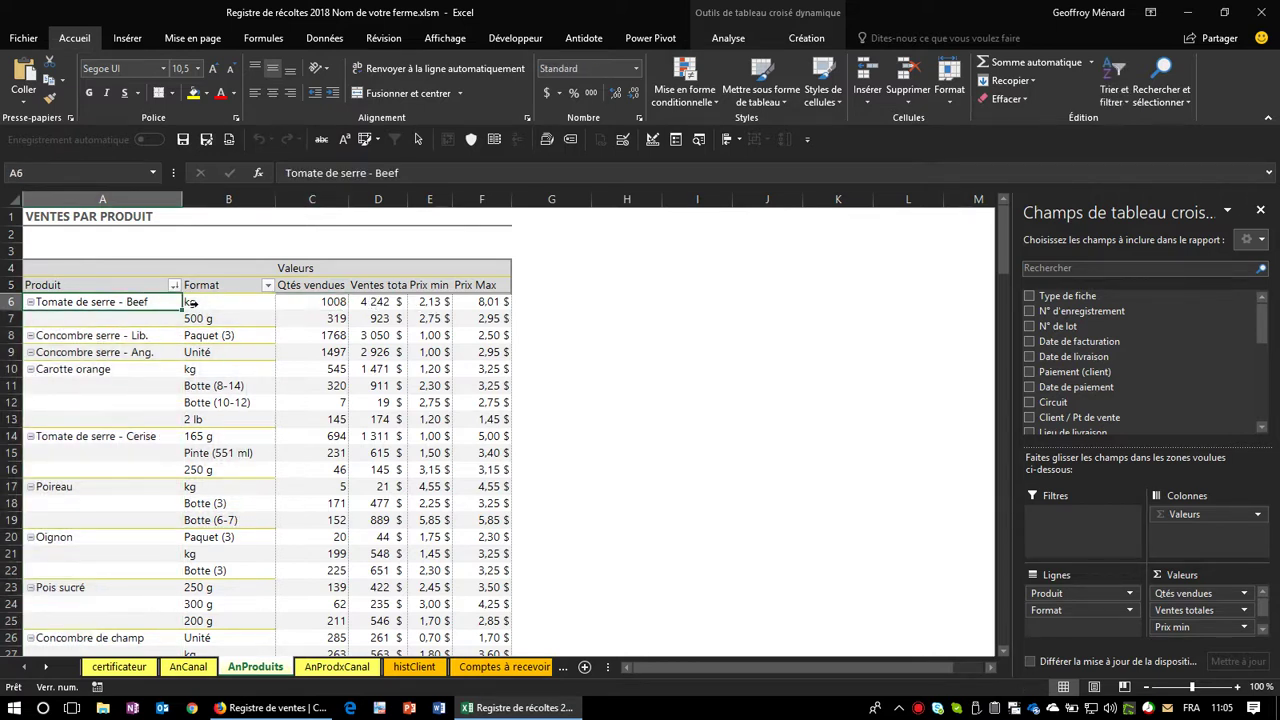
{"action": "left_click", "coordinate": [226, 302]}
{"action": "left_click", "coordinate": [227, 302]}
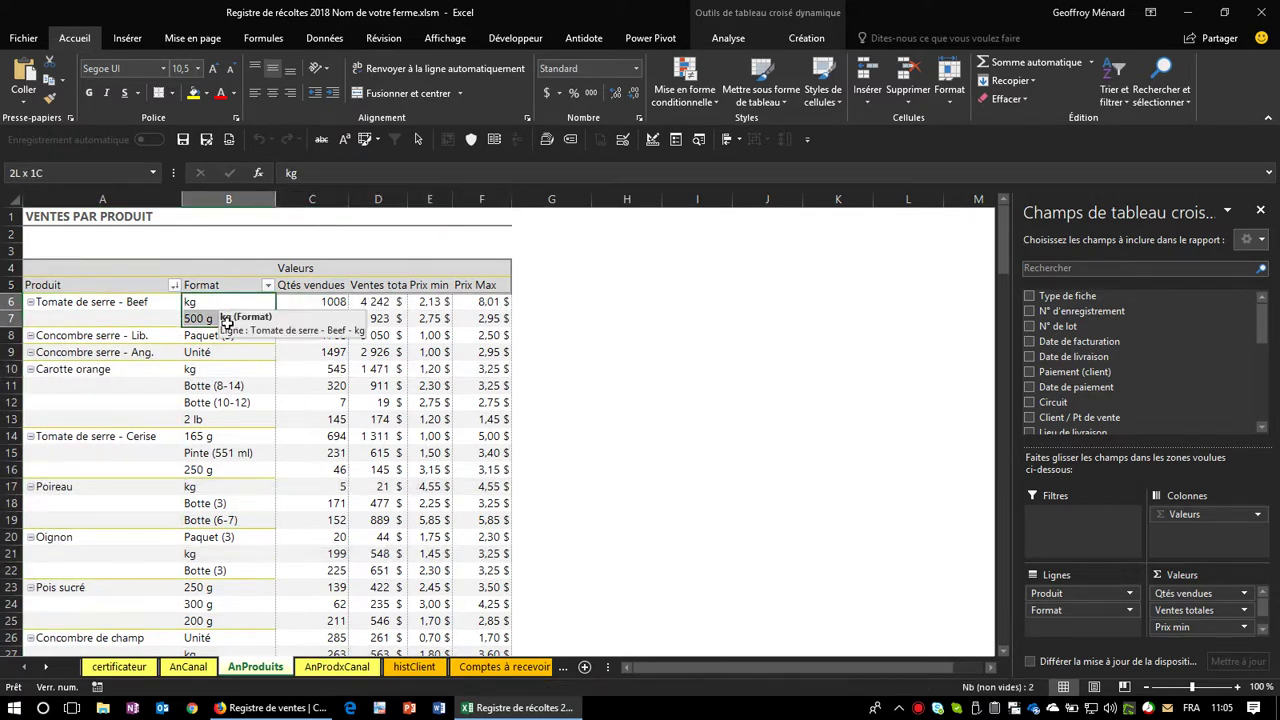
{"action": "left_click", "coordinate": [201, 318]}
{"action": "left_click", "coordinate": [217, 304]}
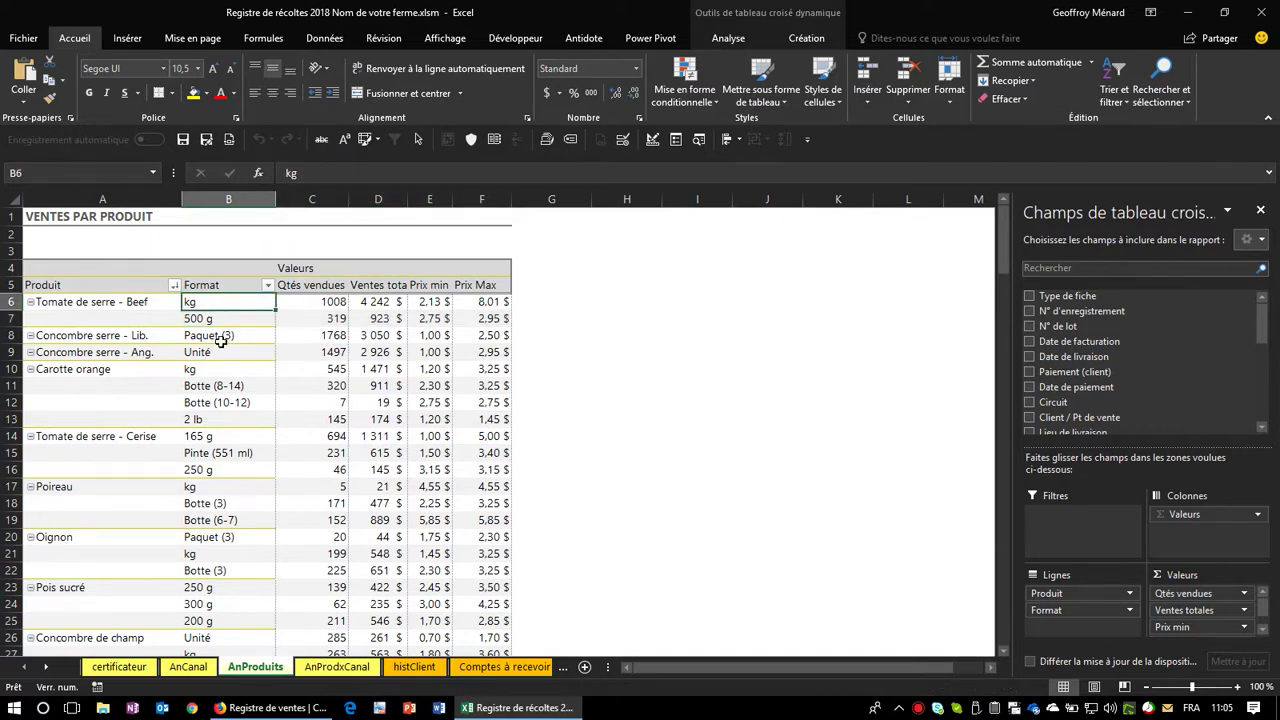
{"action": "left_click", "coordinate": [320, 369]}
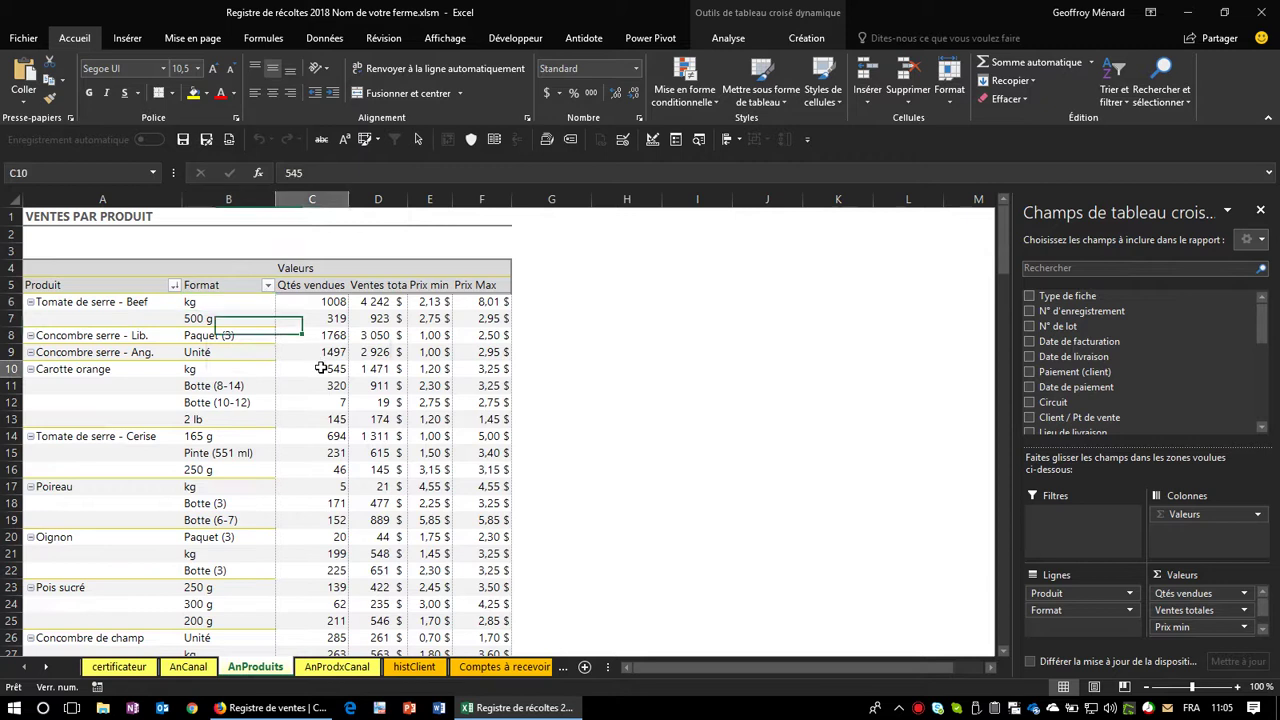
Step: Open AnCanal and review sales points from campanipol to Culture et nature and the Détaillants–Distributeurs circuits
{"action": "left_click", "coordinate": [190, 667]}
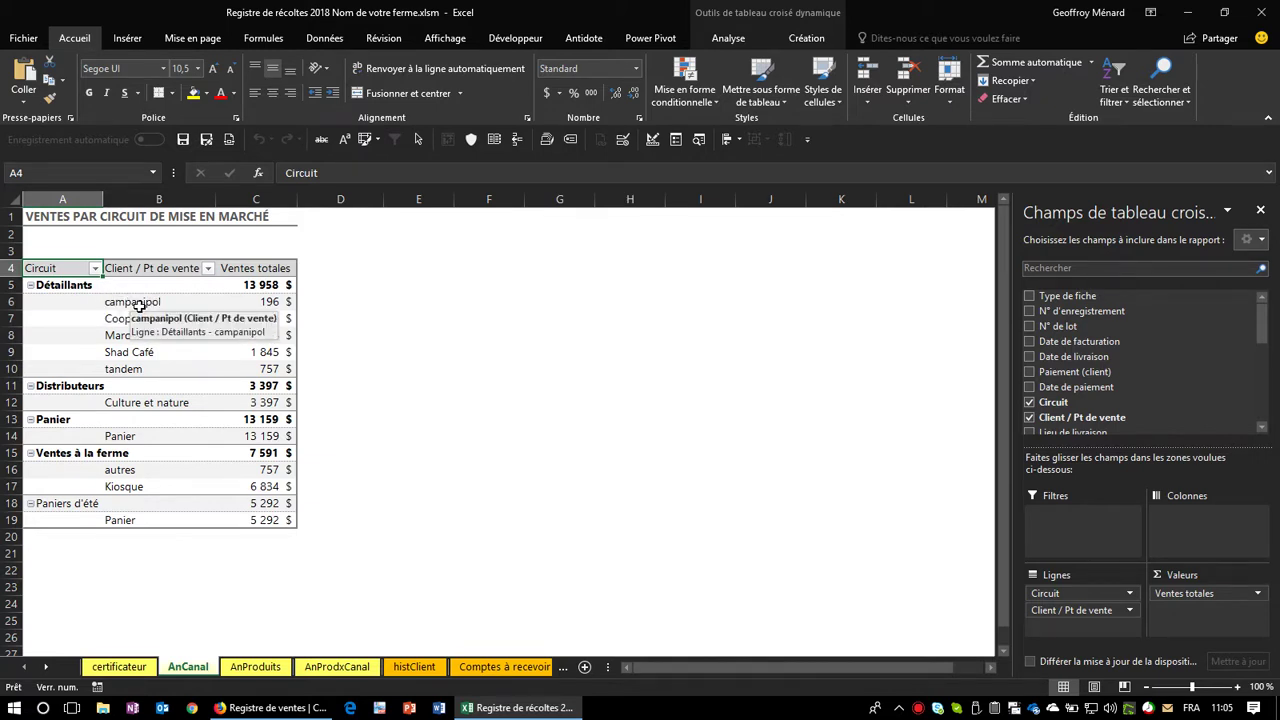
{"action": "left_click", "coordinate": [140, 303]}
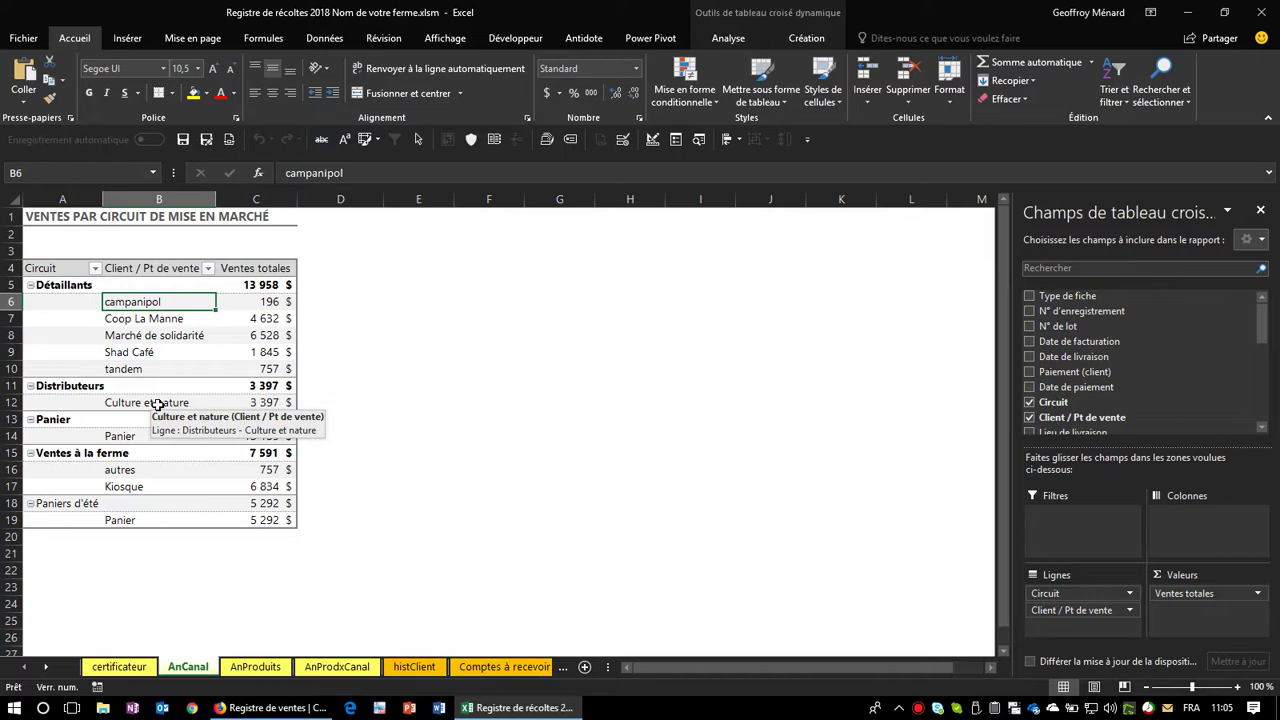
{"action": "left_click", "coordinate": [157, 404]}
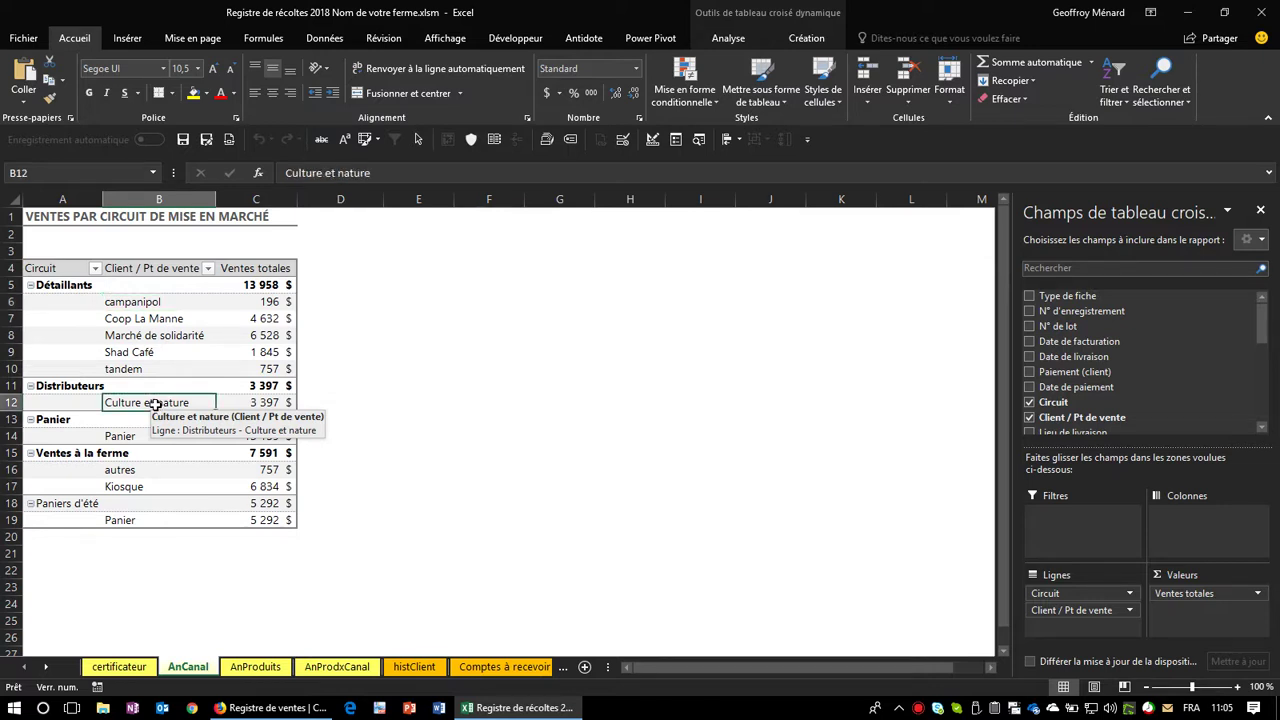
{"action": "left_click_drag", "start_coordinate": [57, 284], "coordinate": [58, 378]}
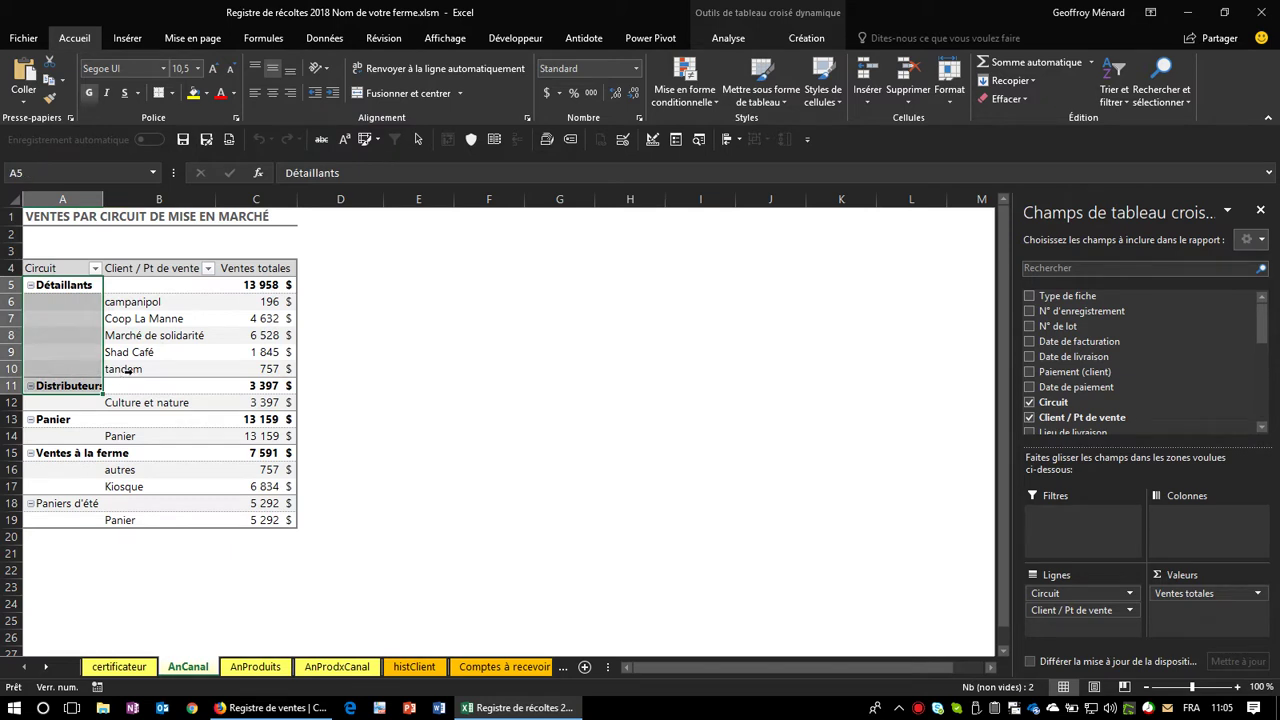
{"action": "left_click", "coordinate": [128, 370]}
{"action": "left_click_drag", "start_coordinate": [150, 301], "coordinate": [150, 370]}
{"action": "left_click", "coordinate": [66, 285]}
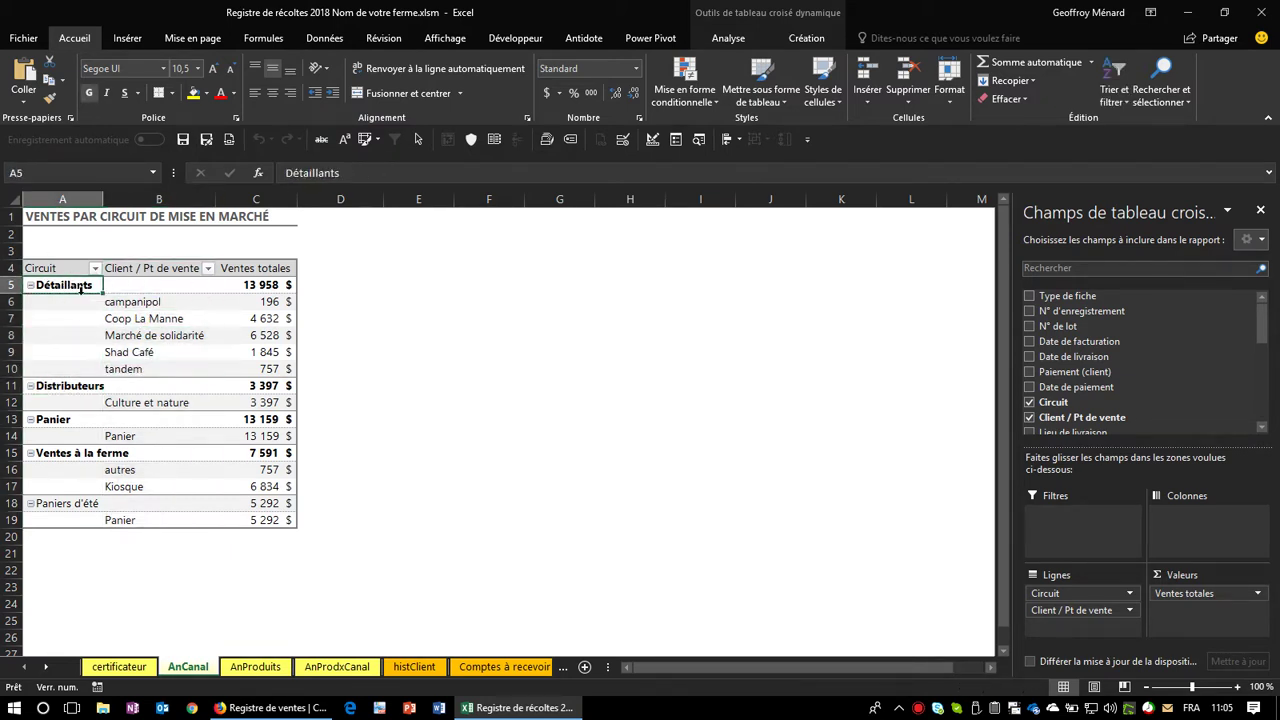
{"action": "left_click", "coordinate": [77, 388]}
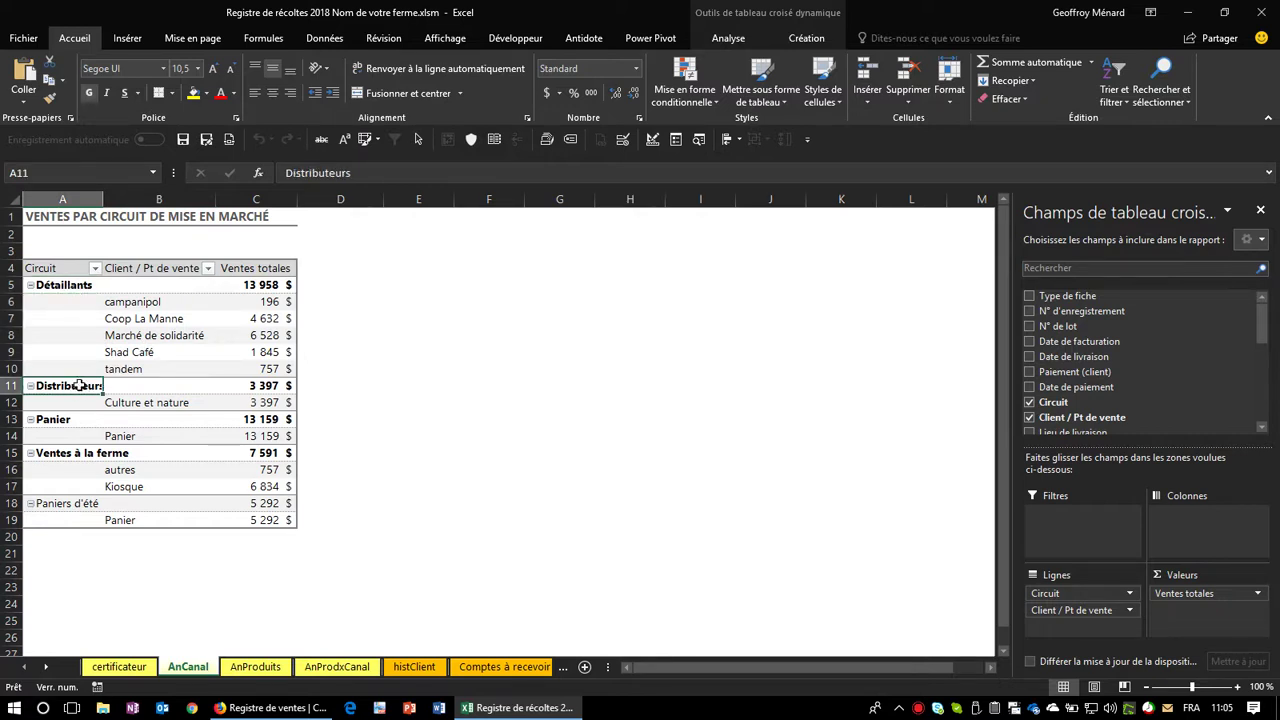
Step: Compare channel totals: Détaillants 13 958 $, Distributeurs, Panier 13 159 $ and Ventes à la ferme 7 591 $
{"action": "left_click", "coordinate": [271, 291]}
{"action": "left_click", "coordinate": [274, 389]}
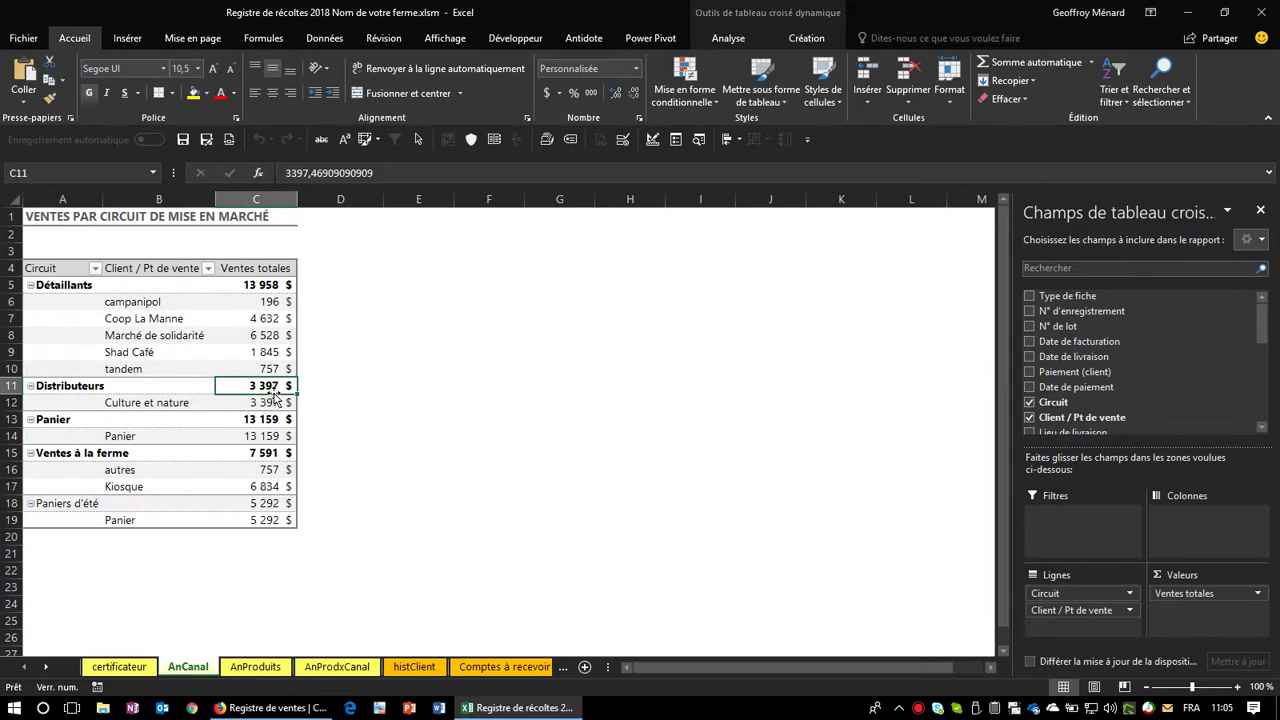
{"action": "left_click", "coordinate": [276, 334]}
{"action": "left_click", "coordinate": [276, 291]}
{"action": "left_click", "coordinate": [274, 388]}
{"action": "mouse_move", "coordinate": [276, 388]}
{"action": "left_click", "coordinate": [274, 422]}
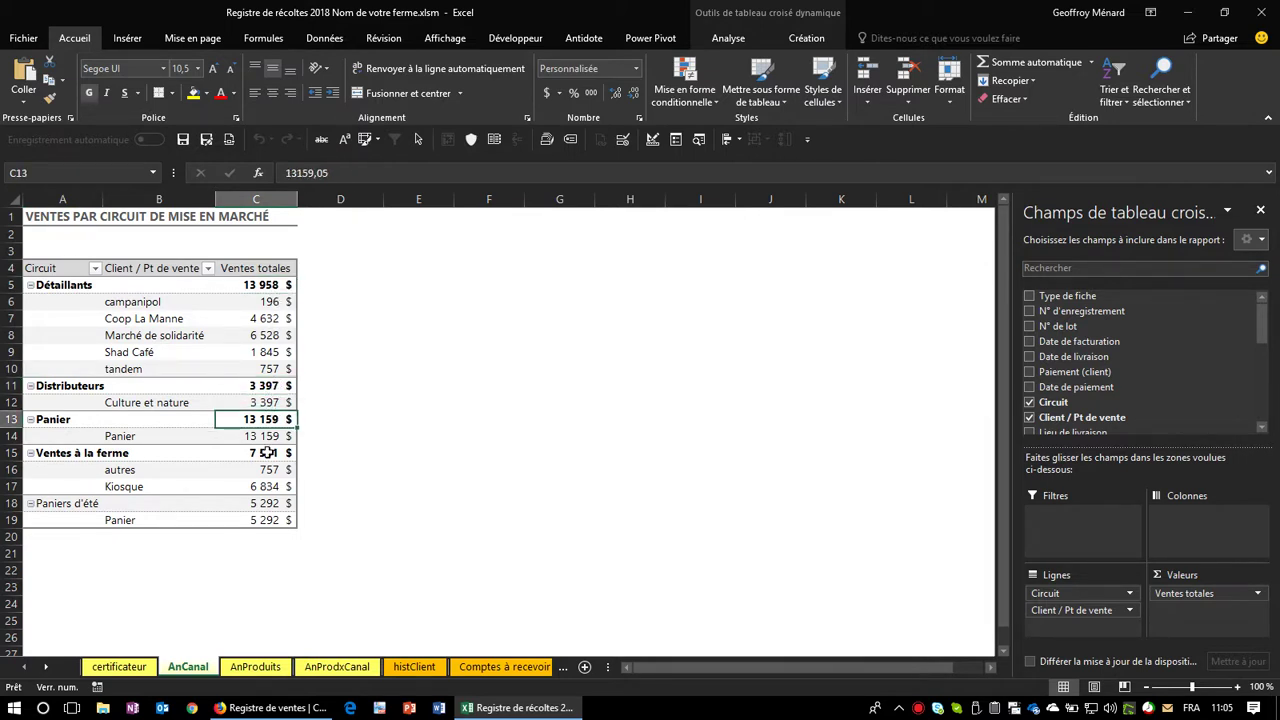
{"action": "left_click", "coordinate": [275, 456]}
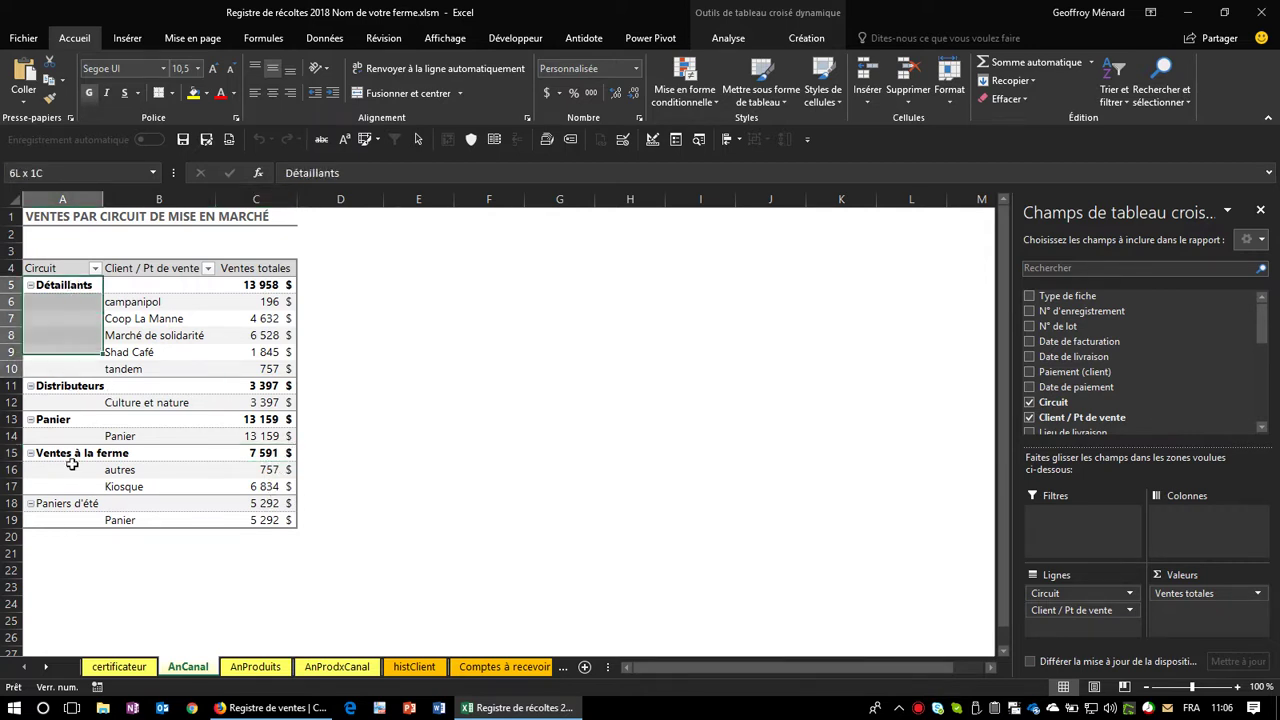
{"action": "left_click_drag", "start_coordinate": [72, 285], "coordinate": [45, 503]}
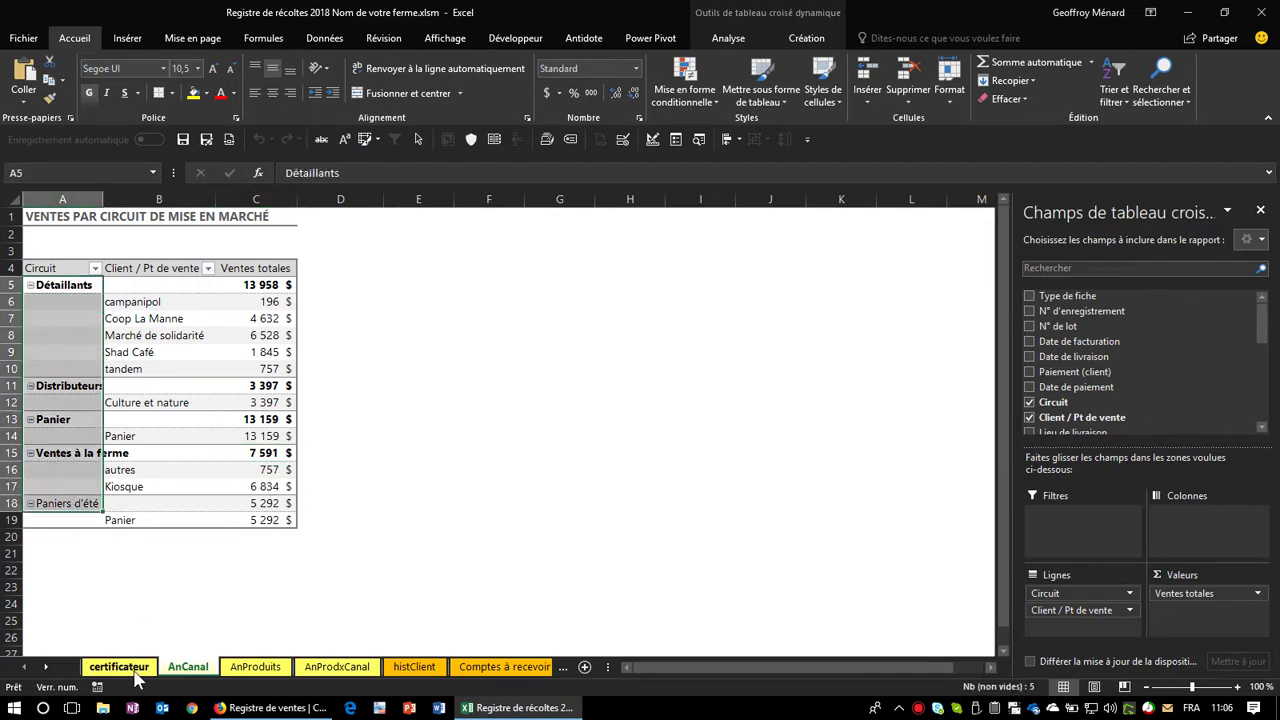
Step: Open the certificateur sheet and scroll through its pivot of quantities per product and sales point
{"action": "left_click", "coordinate": [140, 667]}
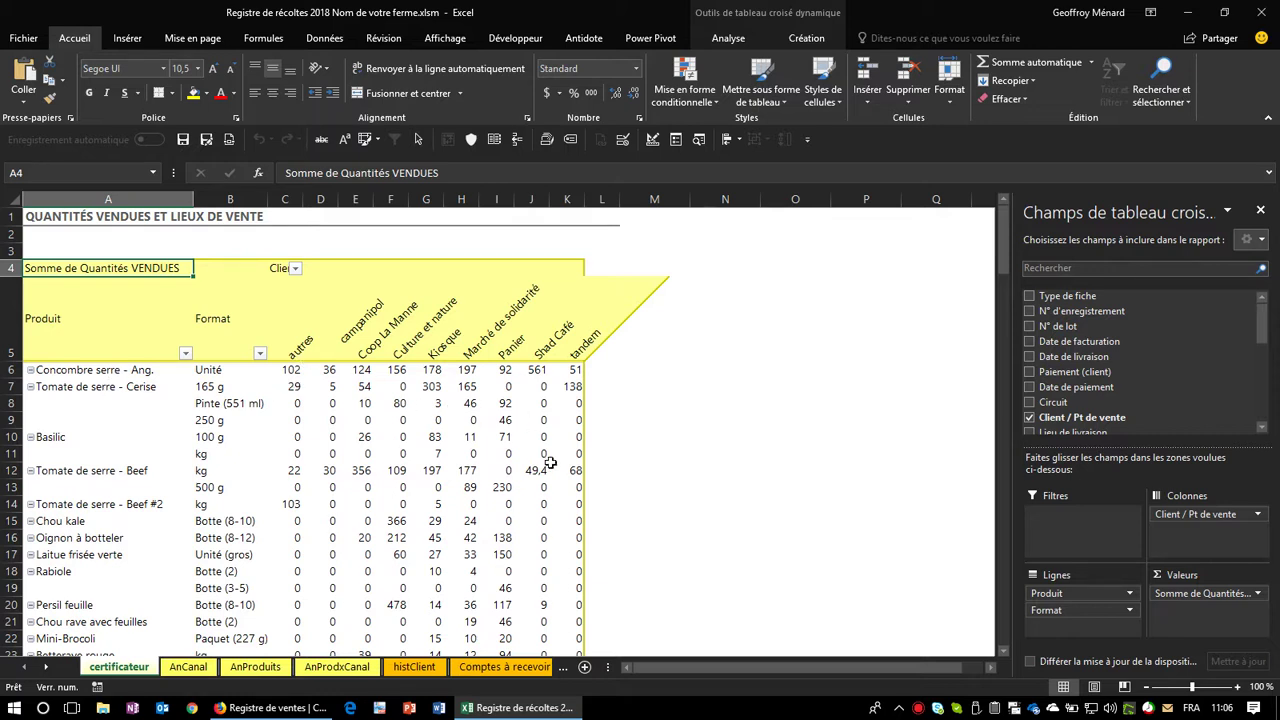
{"action": "scroll", "coordinate": [555, 487], "scroll_direction": "down", "scroll_amount": 1}
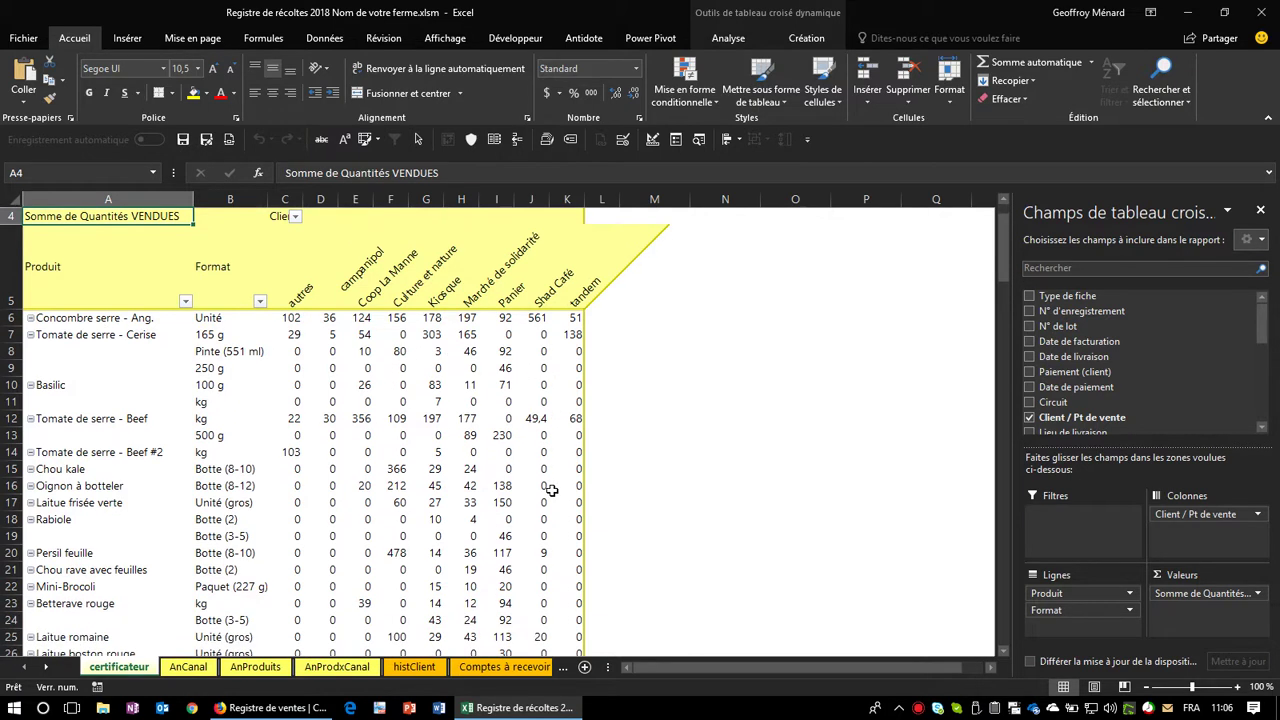
{"action": "scroll", "coordinate": [551, 489], "scroll_direction": "down", "scroll_amount": 4}
{"action": "scroll", "coordinate": [551, 489], "scroll_direction": "down", "scroll_amount": 9}
{"action": "scroll", "coordinate": [551, 489], "scroll_direction": "down", "scroll_amount": 7}
{"action": "scroll", "coordinate": [548, 487], "scroll_direction": "down", "scroll_amount": 10}
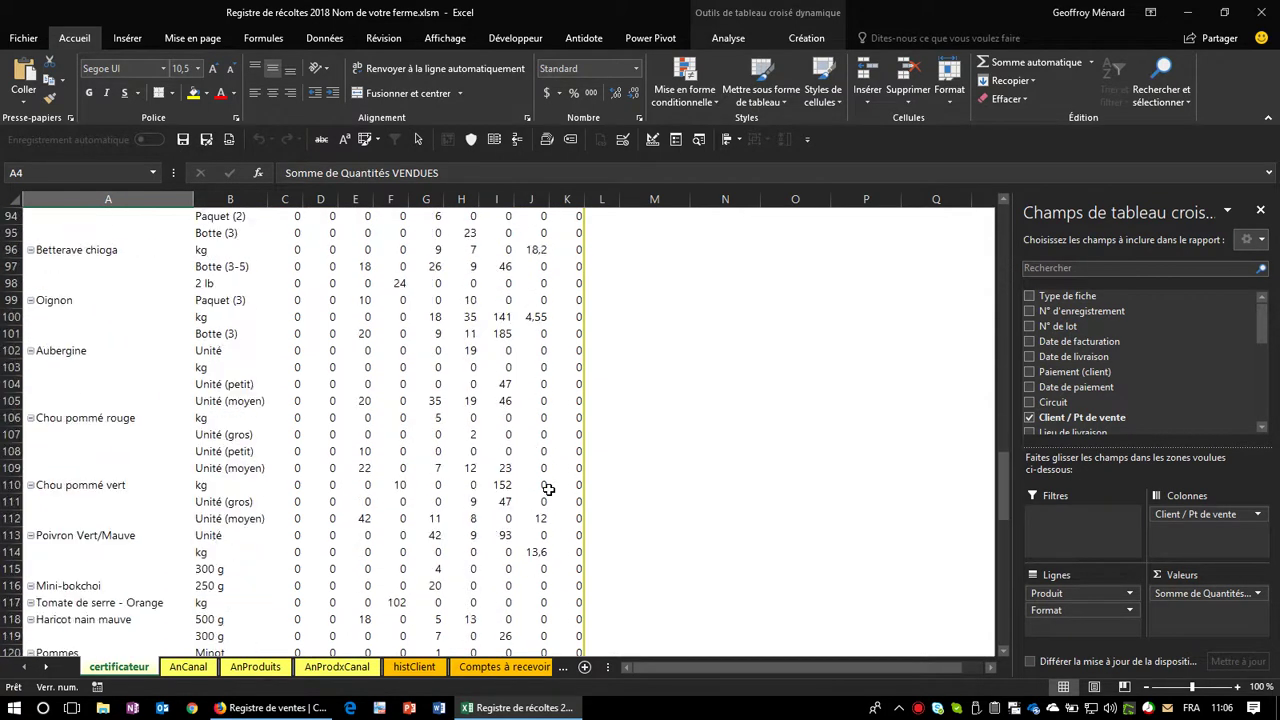
{"action": "scroll", "coordinate": [548, 488], "scroll_direction": "down", "scroll_amount": 6}
{"action": "scroll", "coordinate": [548, 488], "scroll_direction": "up", "scroll_amount": 14}
{"action": "scroll", "coordinate": [548, 488], "scroll_direction": "up", "scroll_amount": 12}
{"action": "scroll", "coordinate": [548, 488], "scroll_direction": "up", "scroll_amount": 10}
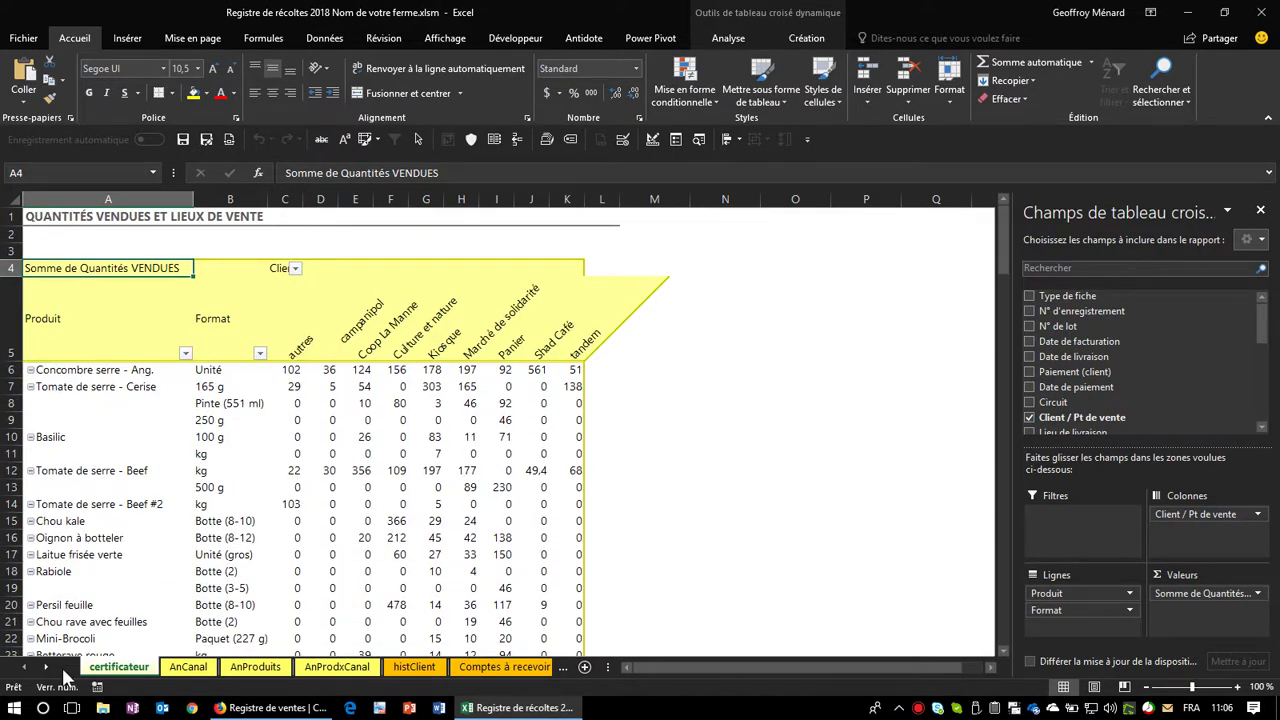
{"action": "left_click", "coordinate": [55, 668]}
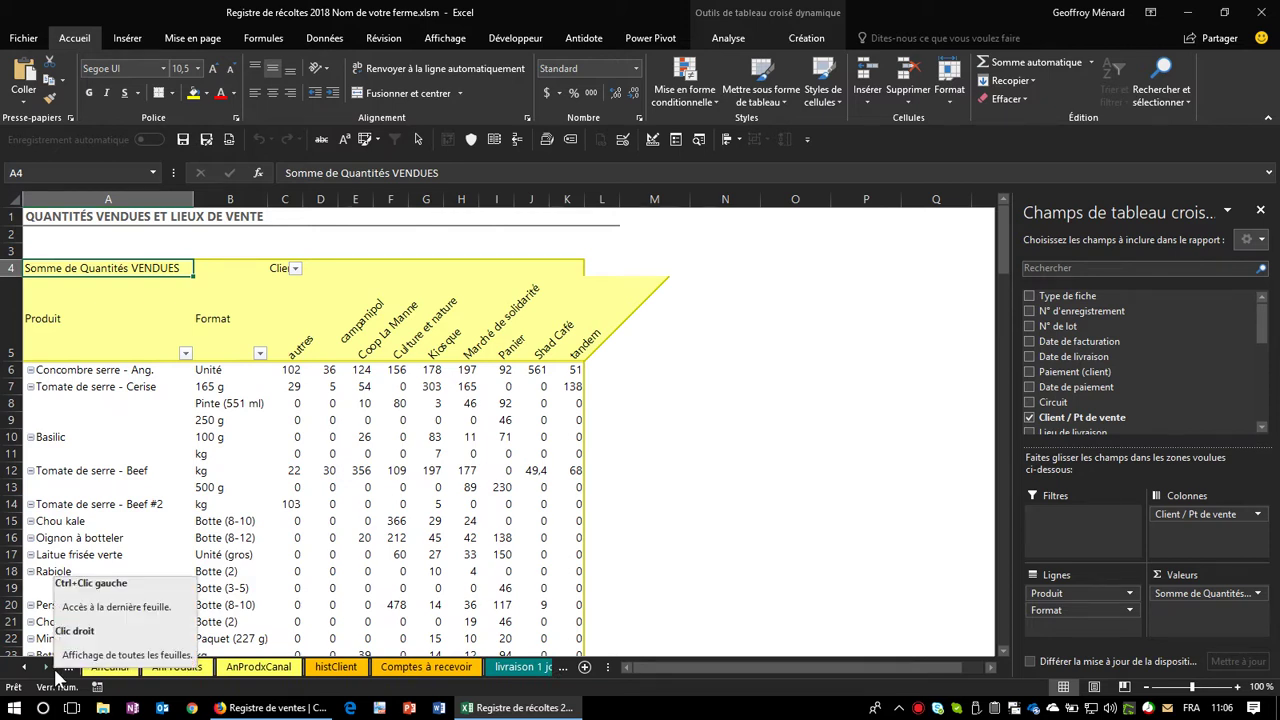
Step: Scroll to the last sheets and display Config with the company details and backup settings
{"action": "left_click", "coordinate": [47, 668]}
{"action": "left_click", "coordinate": [47, 668]}
{"action": "left_click", "coordinate": [47, 668]}
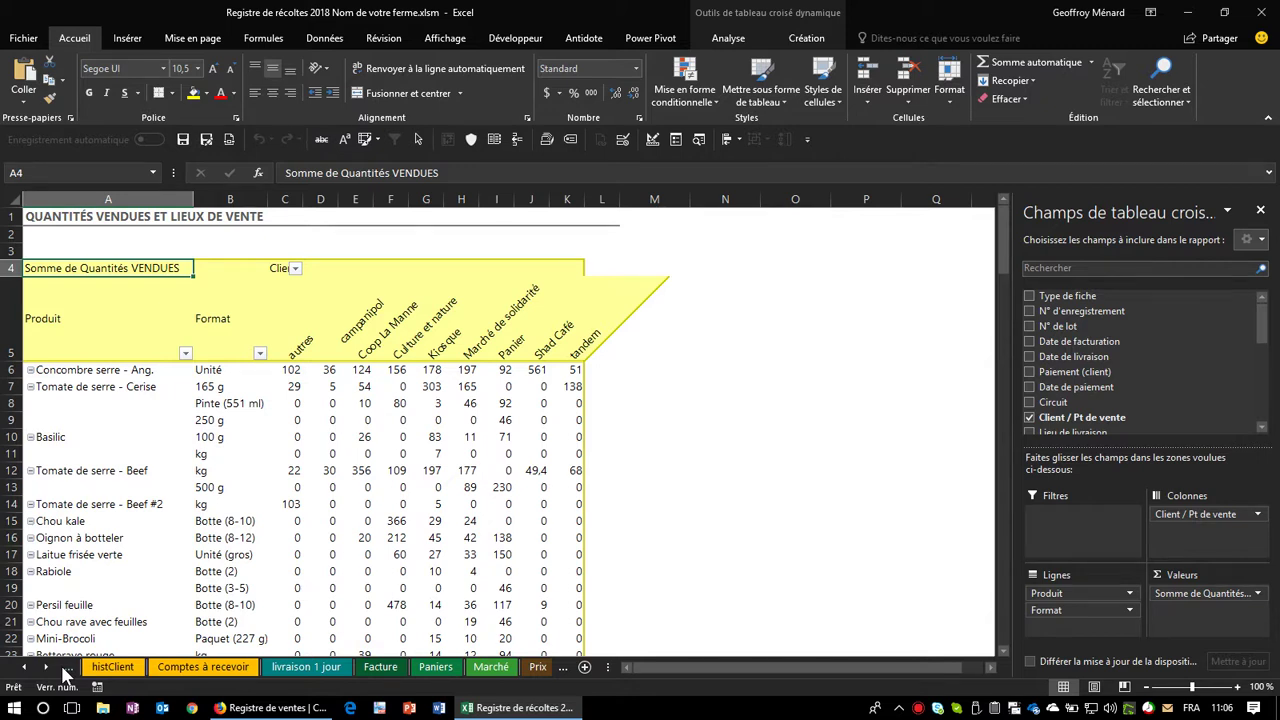
{"action": "left_click", "coordinate": [46, 668]}
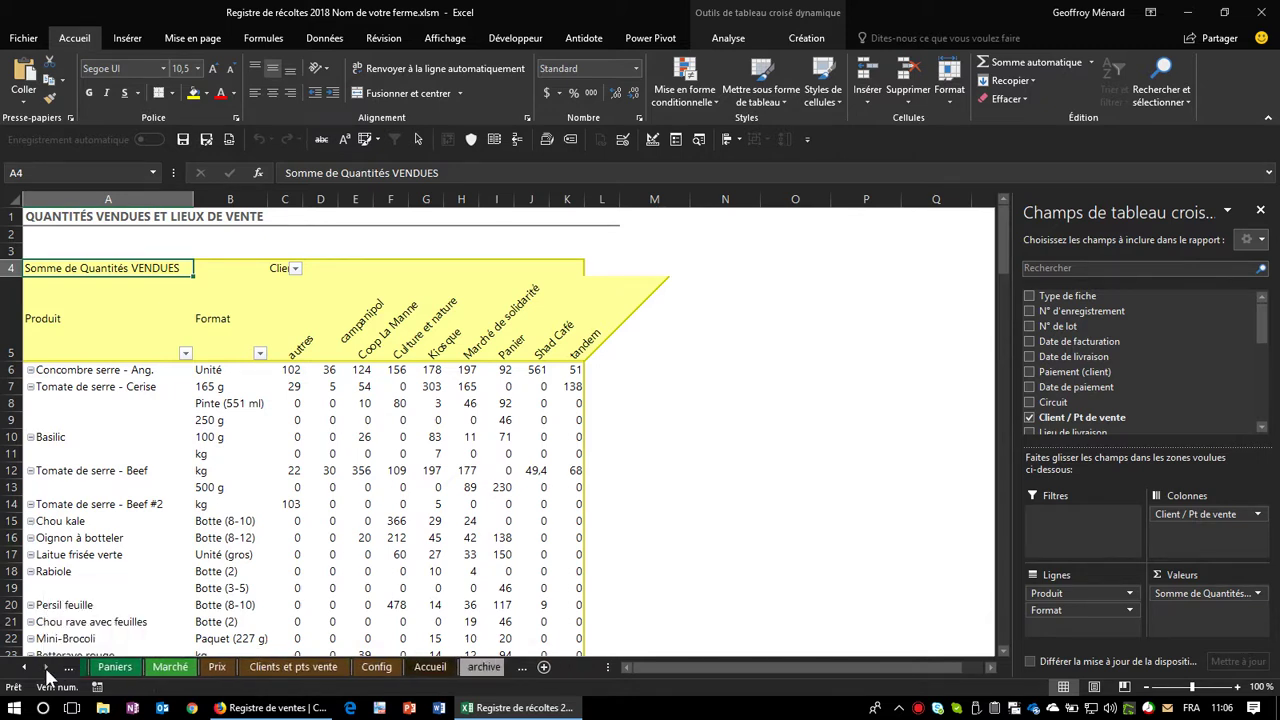
{"action": "left_click", "coordinate": [46, 668]}
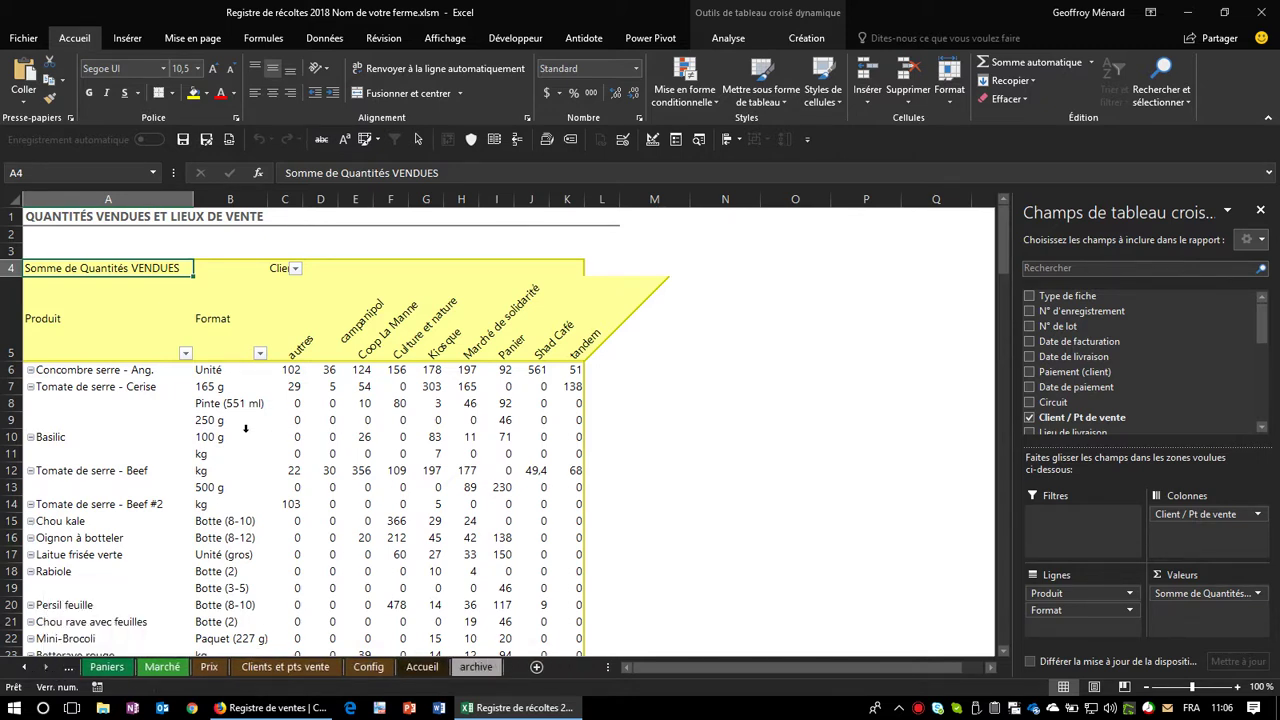
{"action": "right_click", "coordinate": [608, 471]}
{"action": "key", "text": "Escape"}
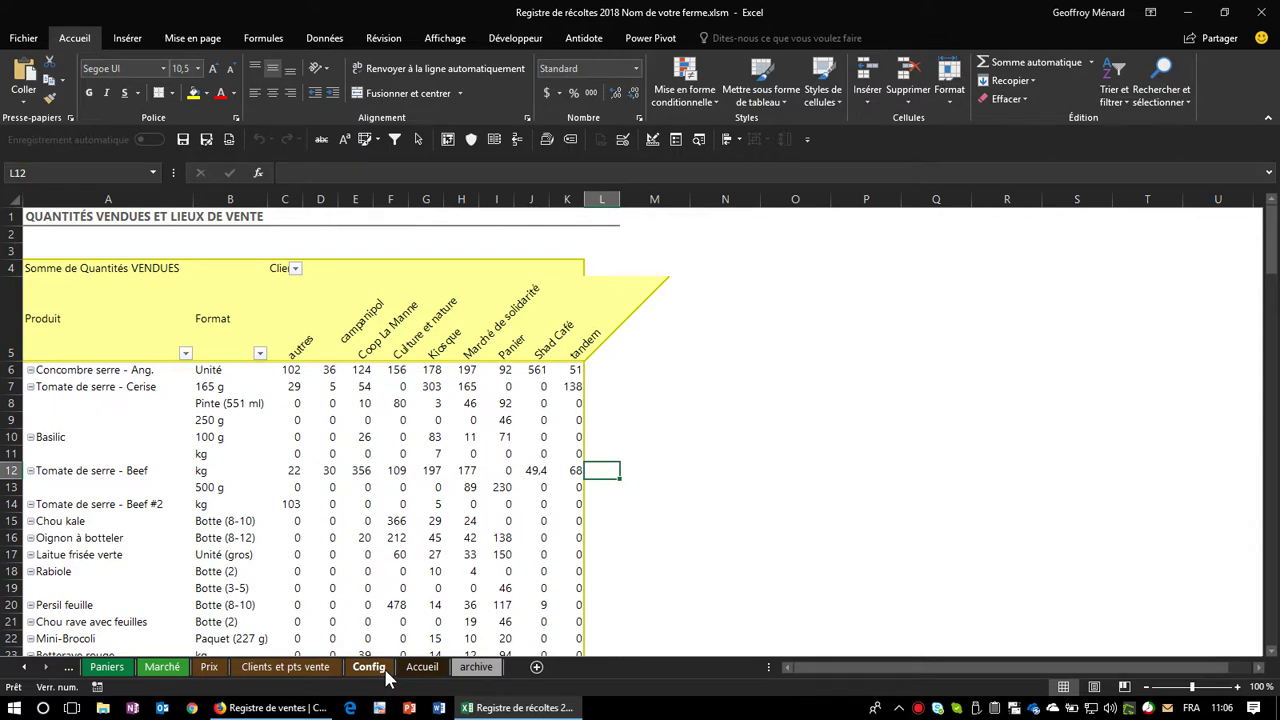
{"action": "left_click", "coordinate": [370, 668]}
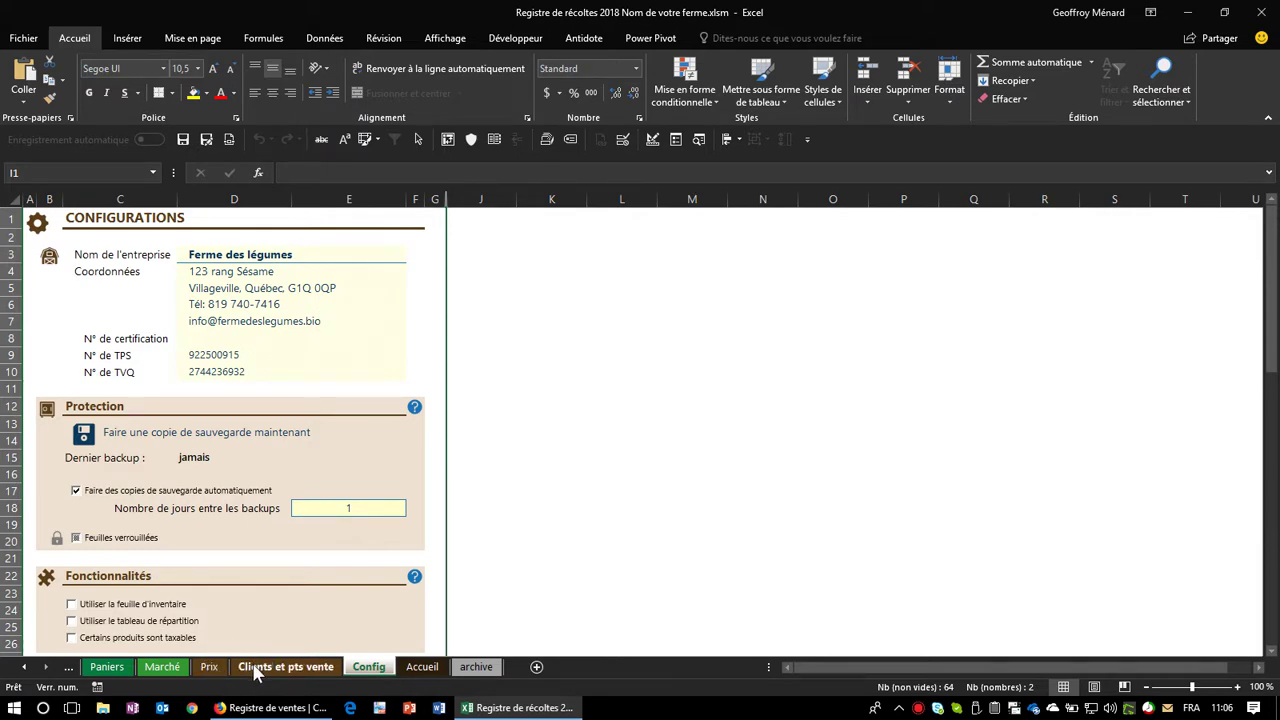
Step: On the Marché fiche, change the first product in K10 to Brocoli, after briefly choosing Betterave jaune
{"action": "left_click", "coordinate": [170, 674]}
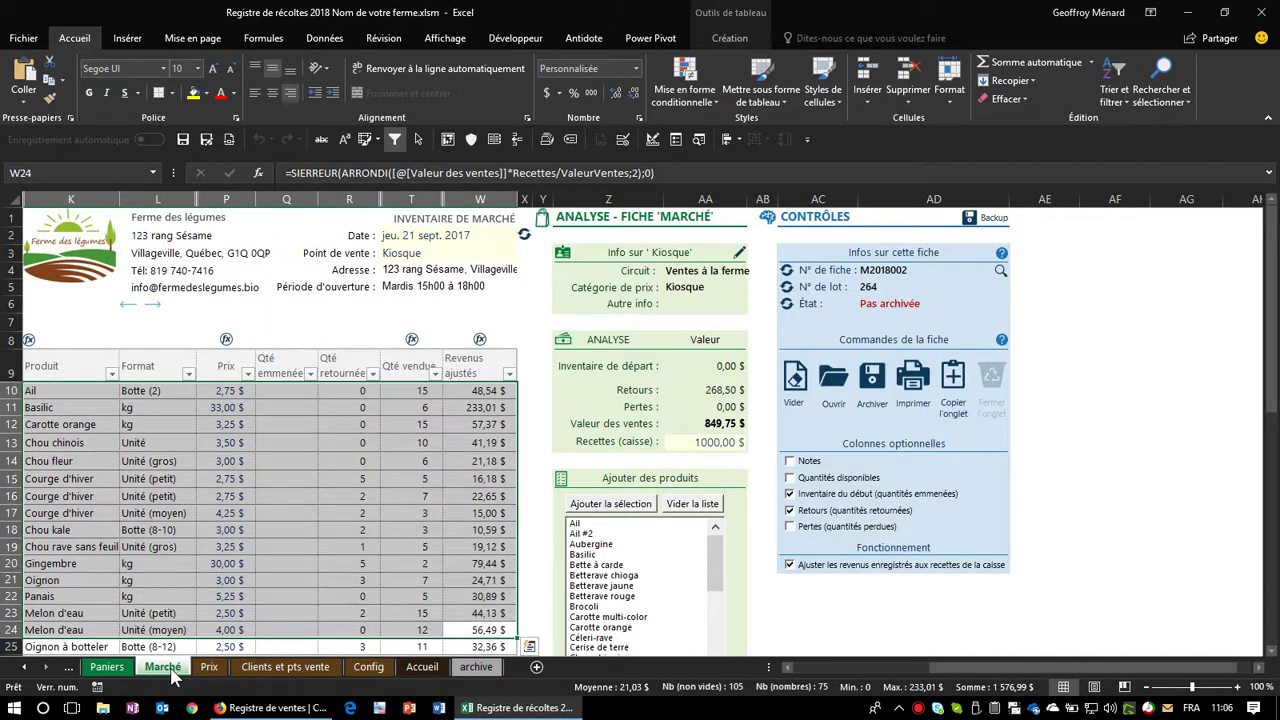
{"action": "left_click", "coordinate": [171, 481]}
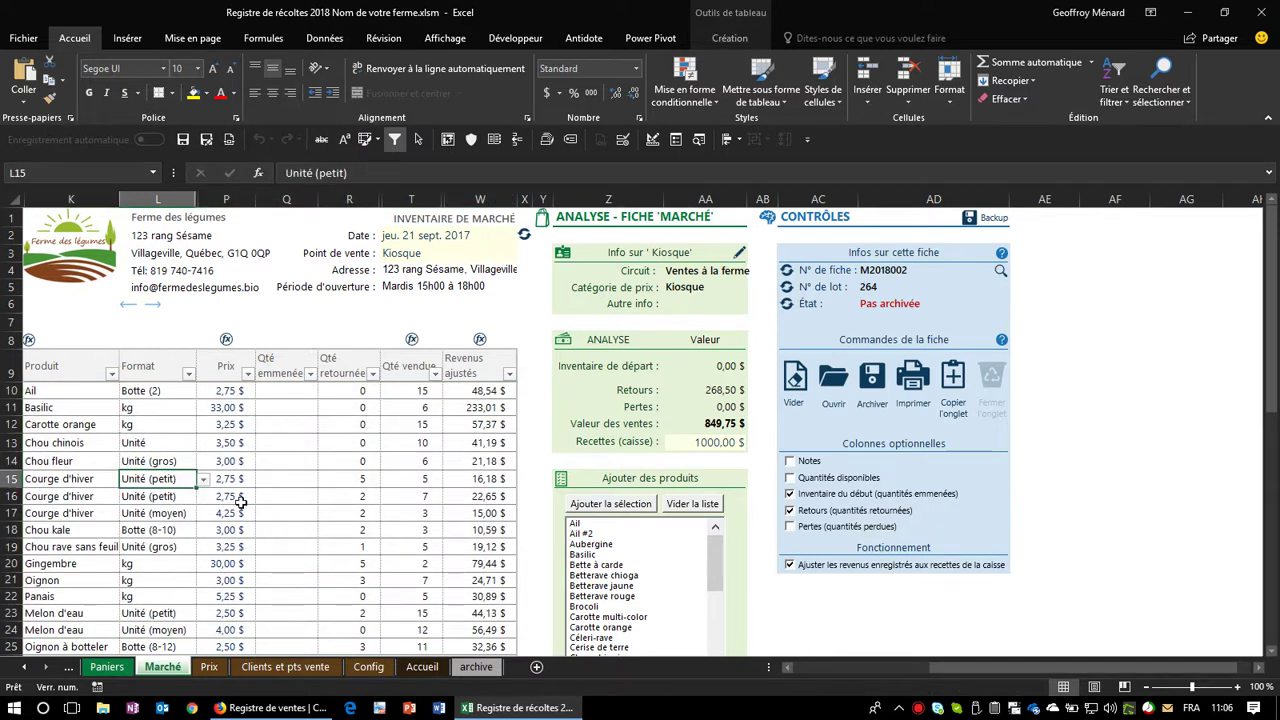
{"action": "scroll", "coordinate": [324, 462], "scroll_direction": "down", "scroll_amount": 3}
{"action": "scroll", "coordinate": [324, 462], "scroll_direction": "up", "scroll_amount": 2}
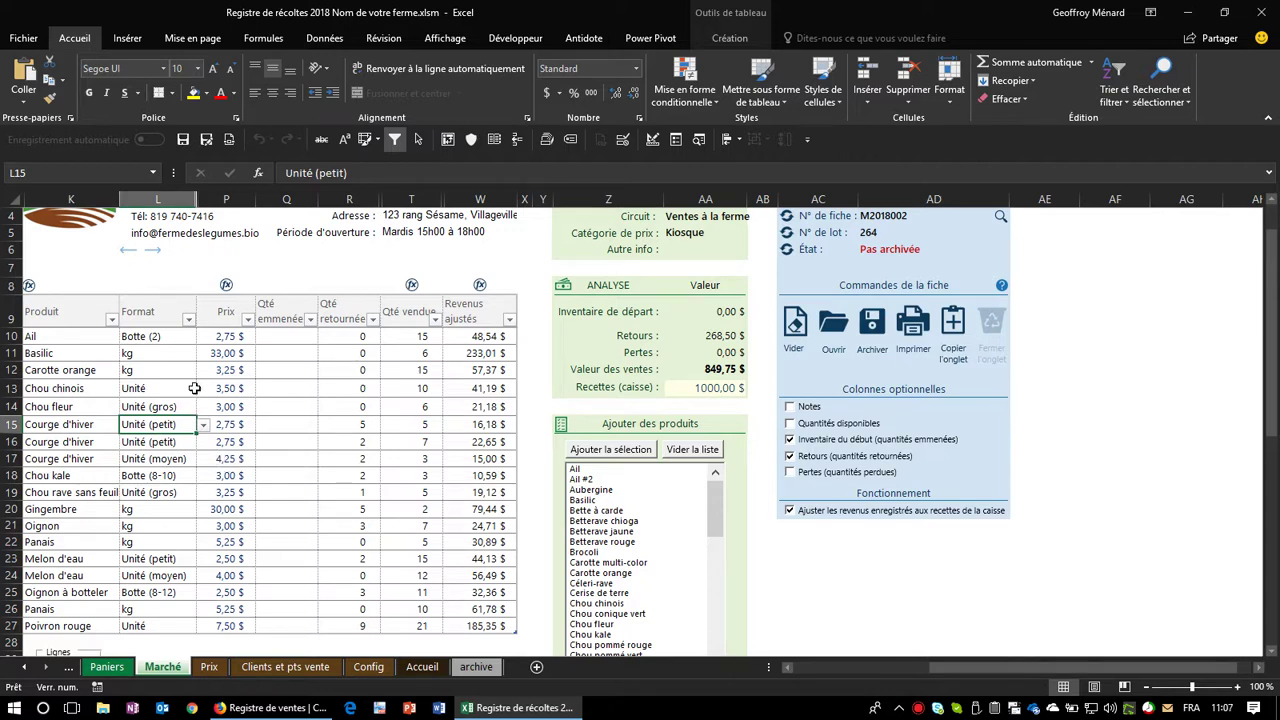
{"action": "left_click", "coordinate": [111, 338]}
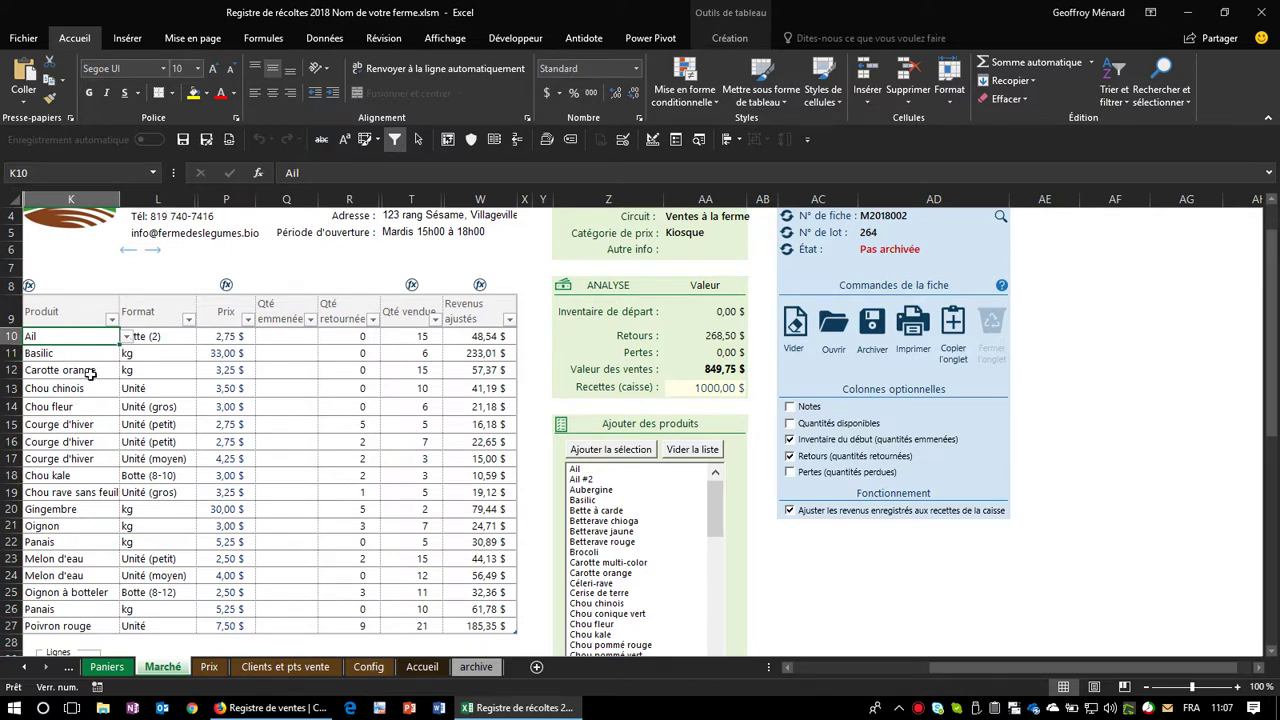
{"action": "left_click", "coordinate": [127, 337]}
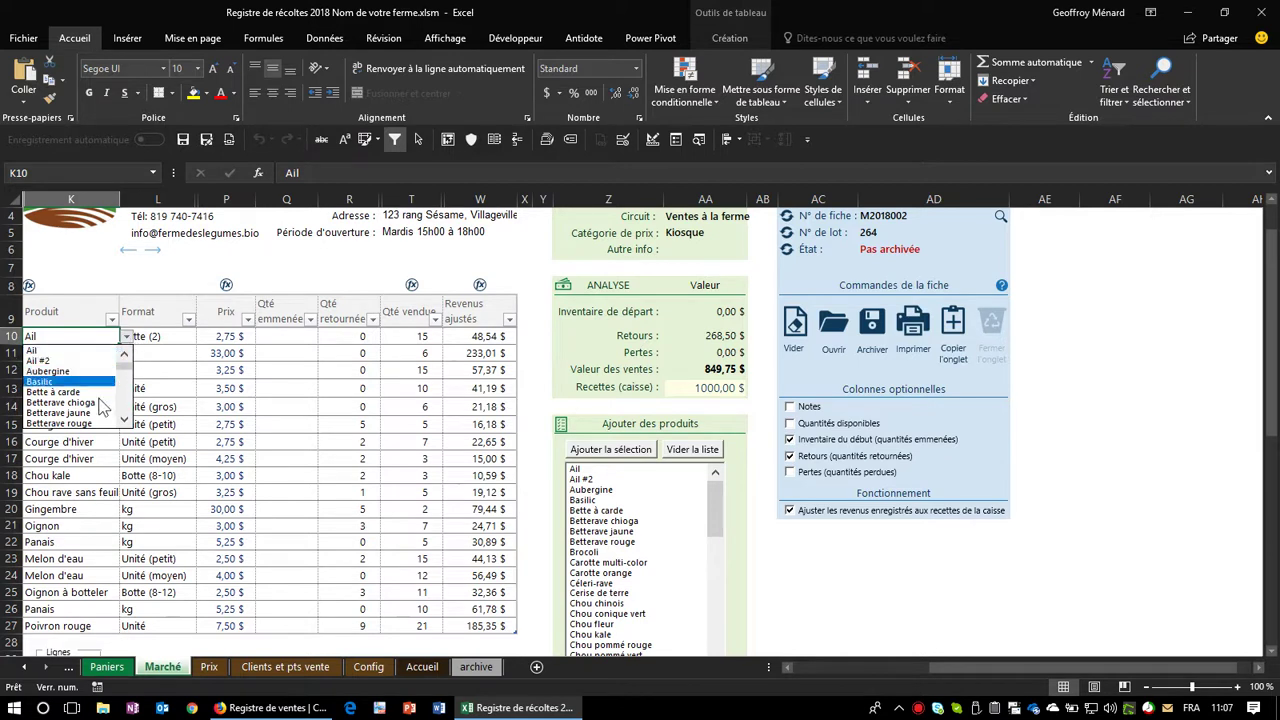
{"action": "mouse_move", "coordinate": [126, 368]}
{"action": "left_mouse_down"}
{"action": "mouse_move", "coordinate": [130, 410]}
{"action": "mouse_move", "coordinate": [127, 362]}
{"action": "left_mouse_up"}
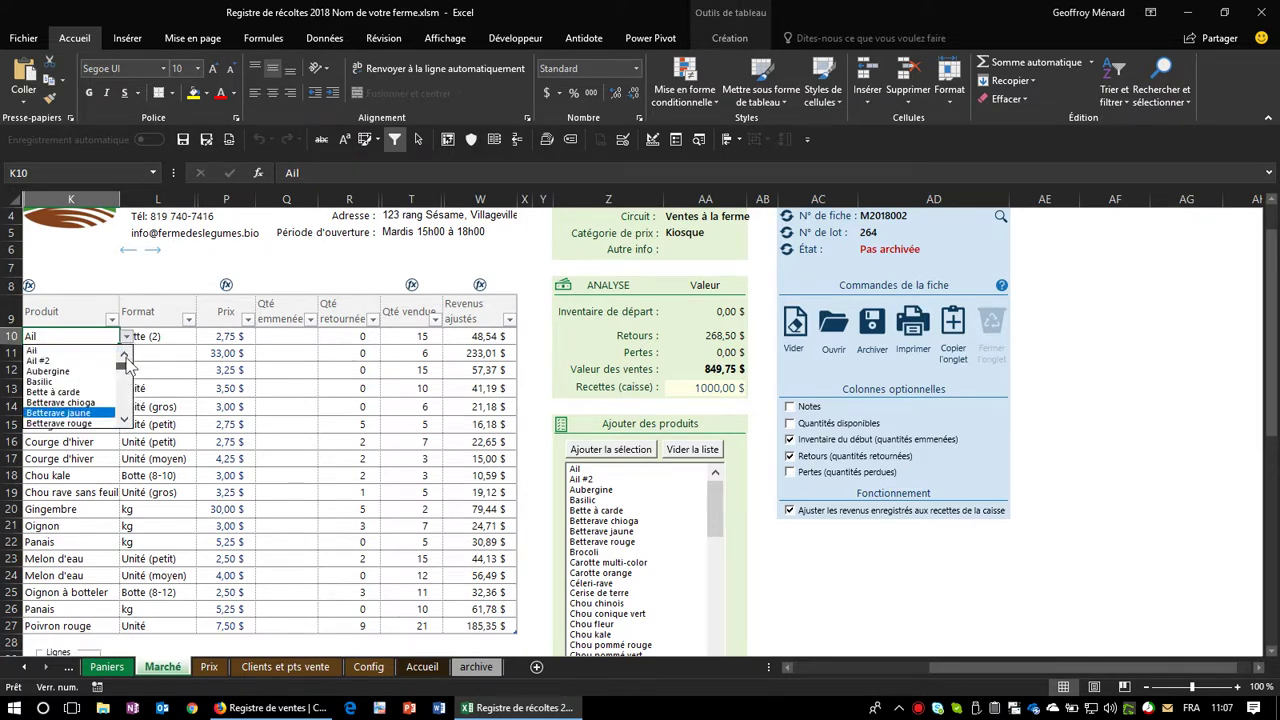
{"action": "left_click", "coordinate": [96, 413]}
{"action": "left_click", "coordinate": [127, 337]}
{"action": "left_click", "coordinate": [60, 372]}
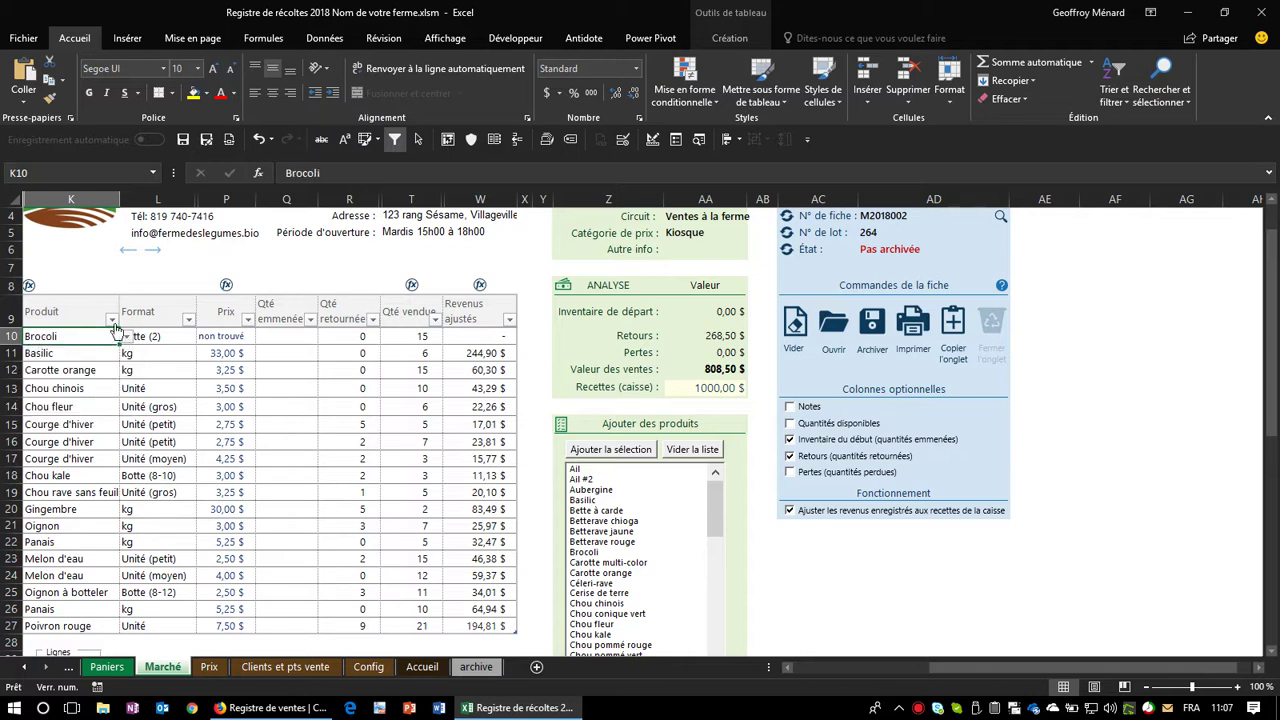
Step: Leave L10's format unchanged and use Vider to request emptying the whole fiche
{"action": "left_click", "coordinate": [132, 340]}
{"action": "left_click", "coordinate": [203, 337]}
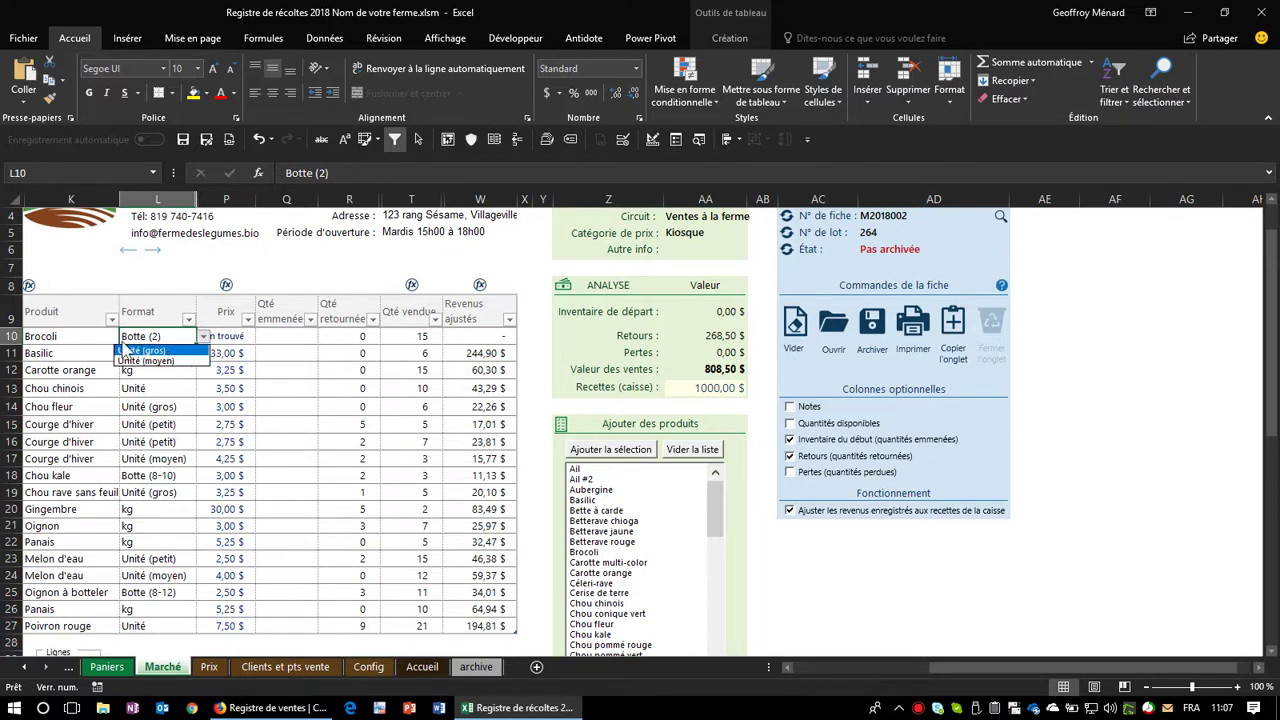
{"action": "key", "text": "Escape"}
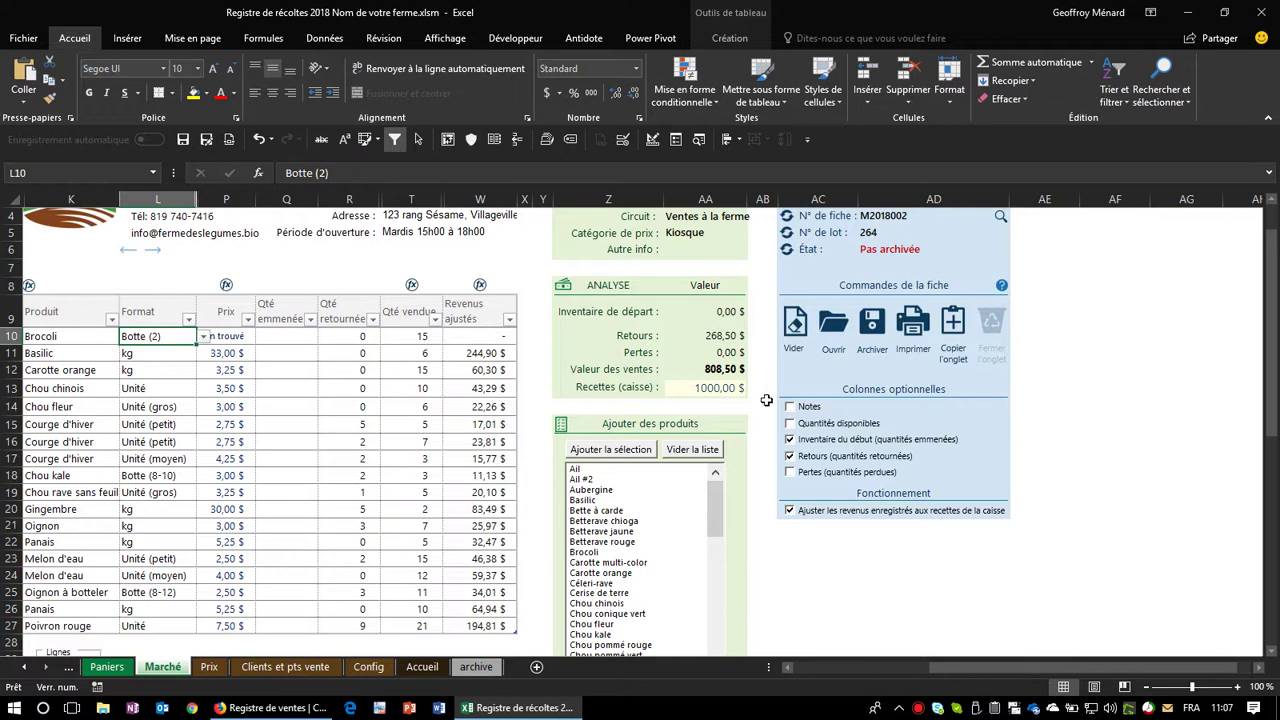
{"action": "left_click", "coordinate": [805, 336]}
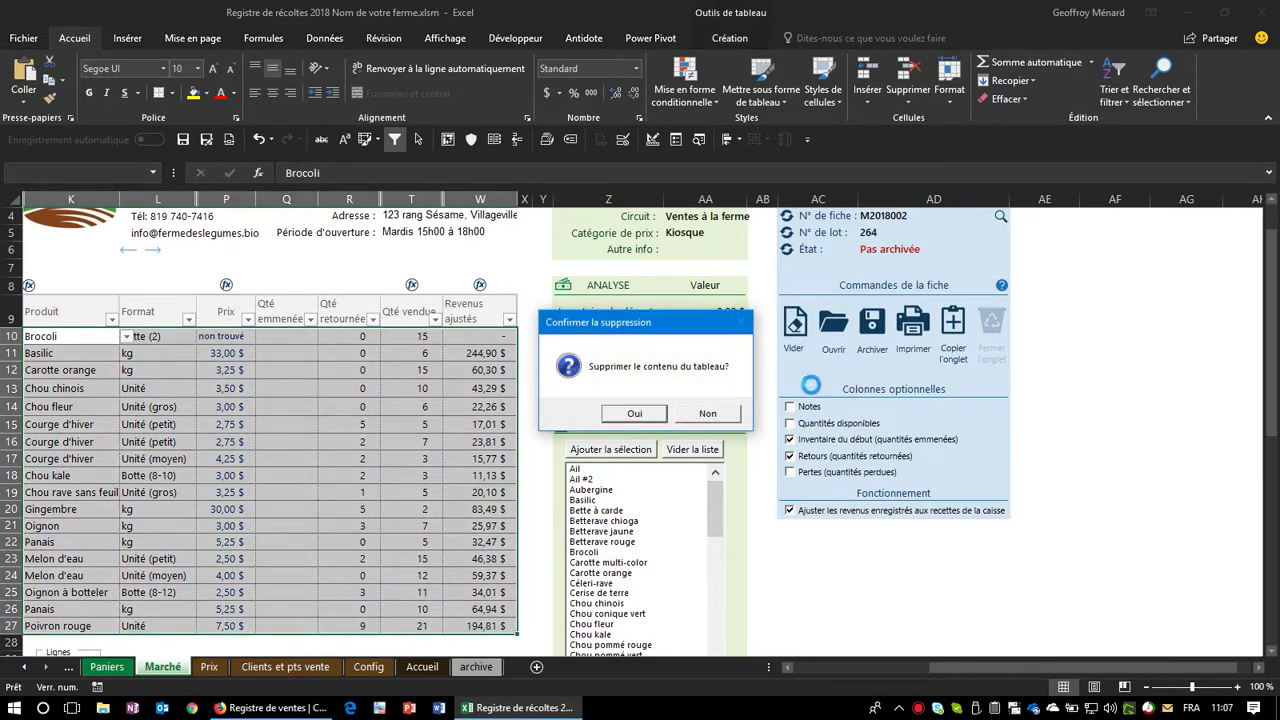
Step: Confirm deleting the fiche's contents and keep M2018002 as the fiche number
{"action": "left_click", "coordinate": [632, 415]}
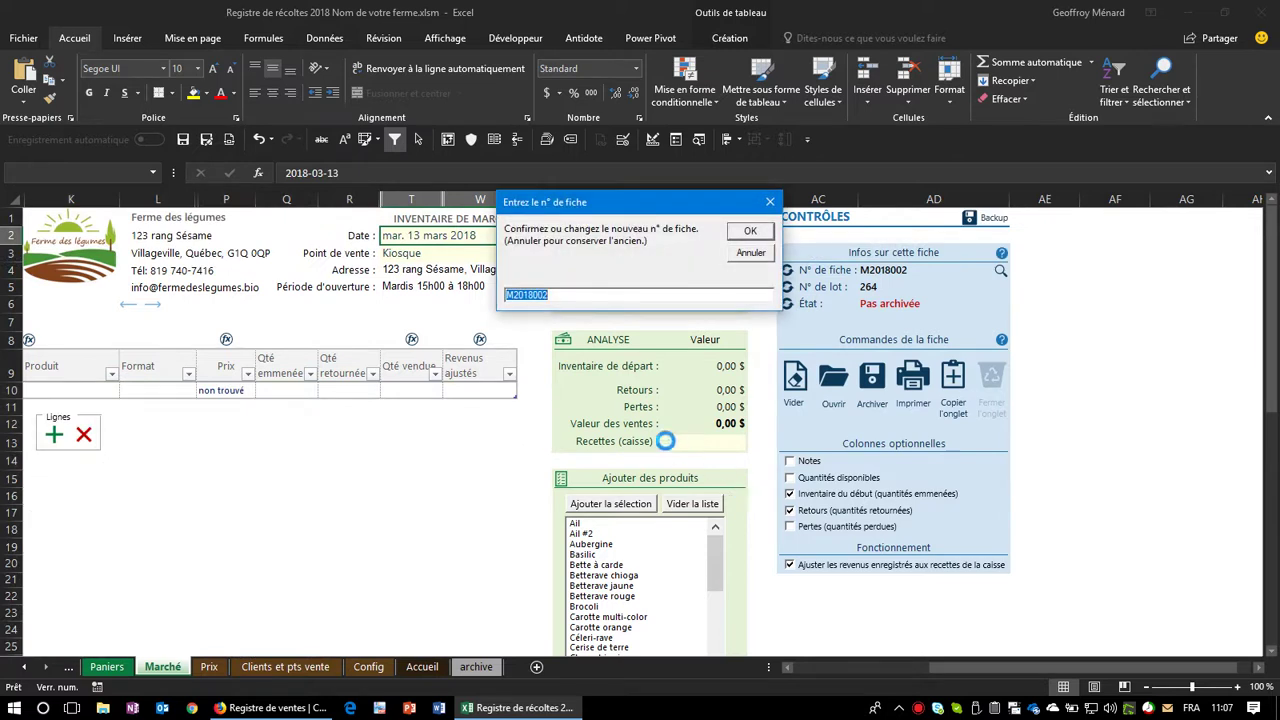
{"action": "left_click", "coordinate": [560, 295]}
{"action": "key", "text": "shift+Left"}
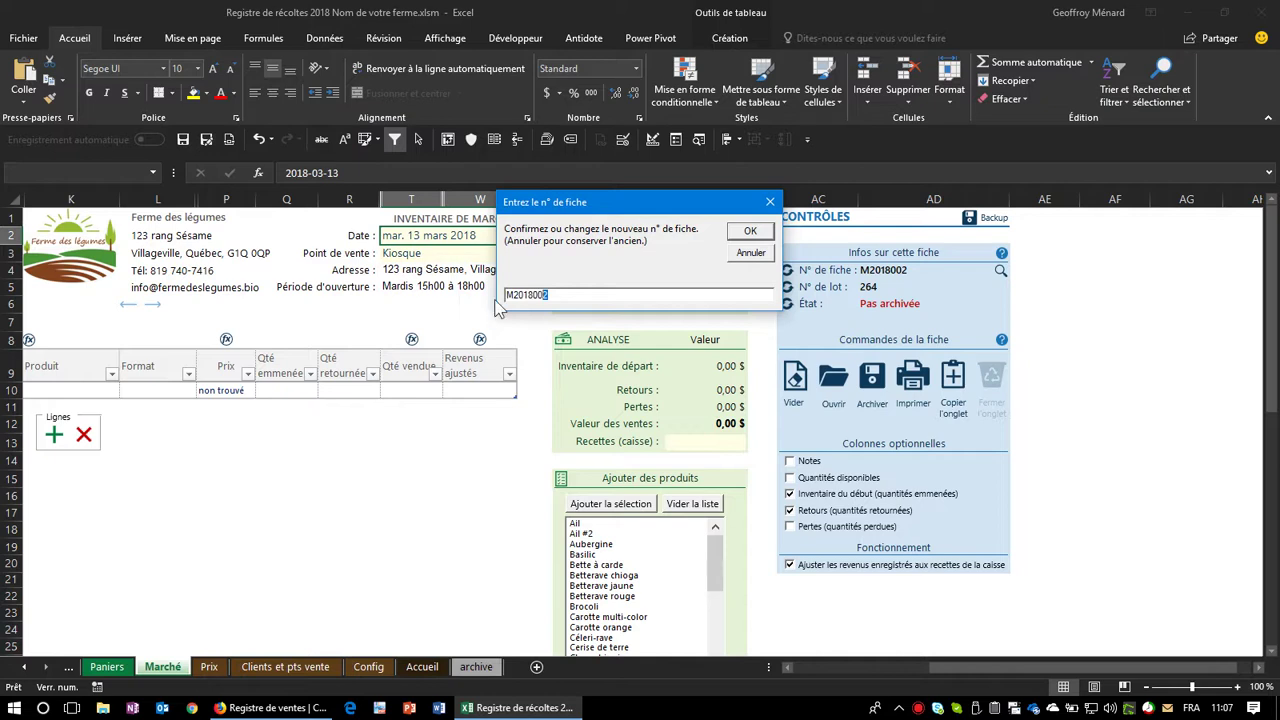
{"action": "double_click", "coordinate": [537, 294]}
{"action": "left_click", "coordinate": [758, 231]}
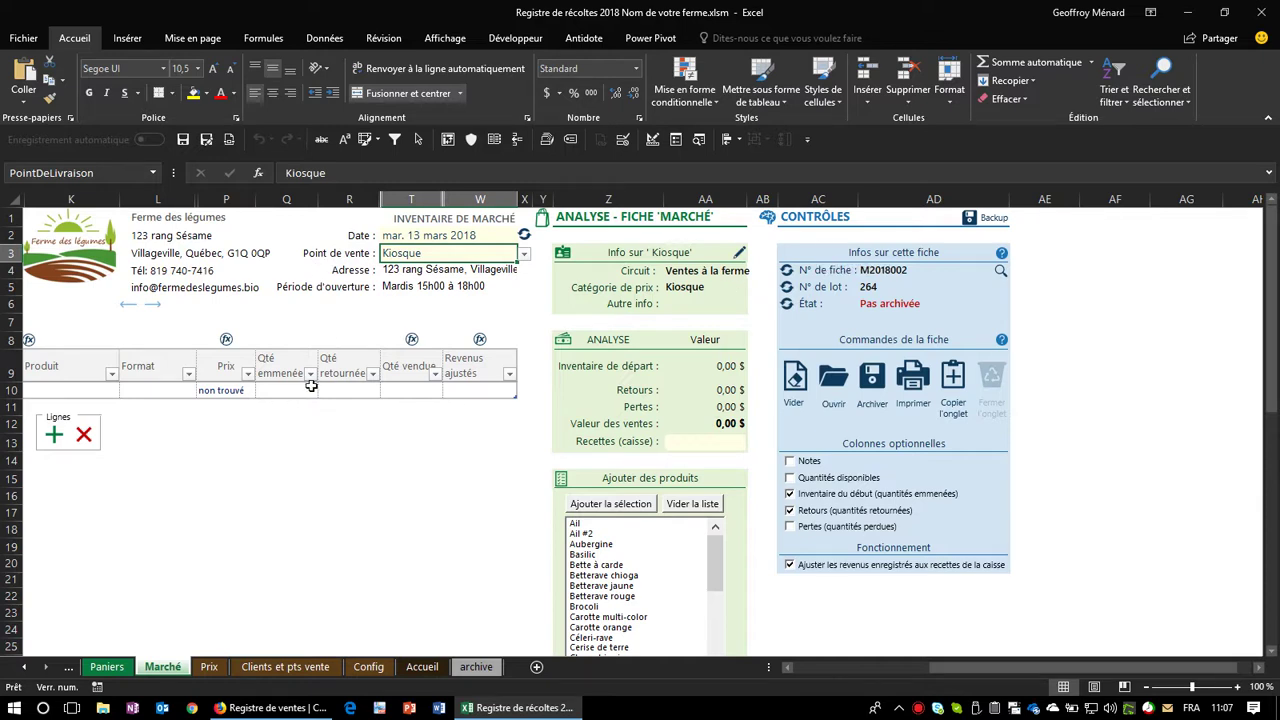
Step: Check the P10 price formula, then move below the Marché table to the Ajouter des produits list
{"action": "left_click", "coordinate": [226, 391]}
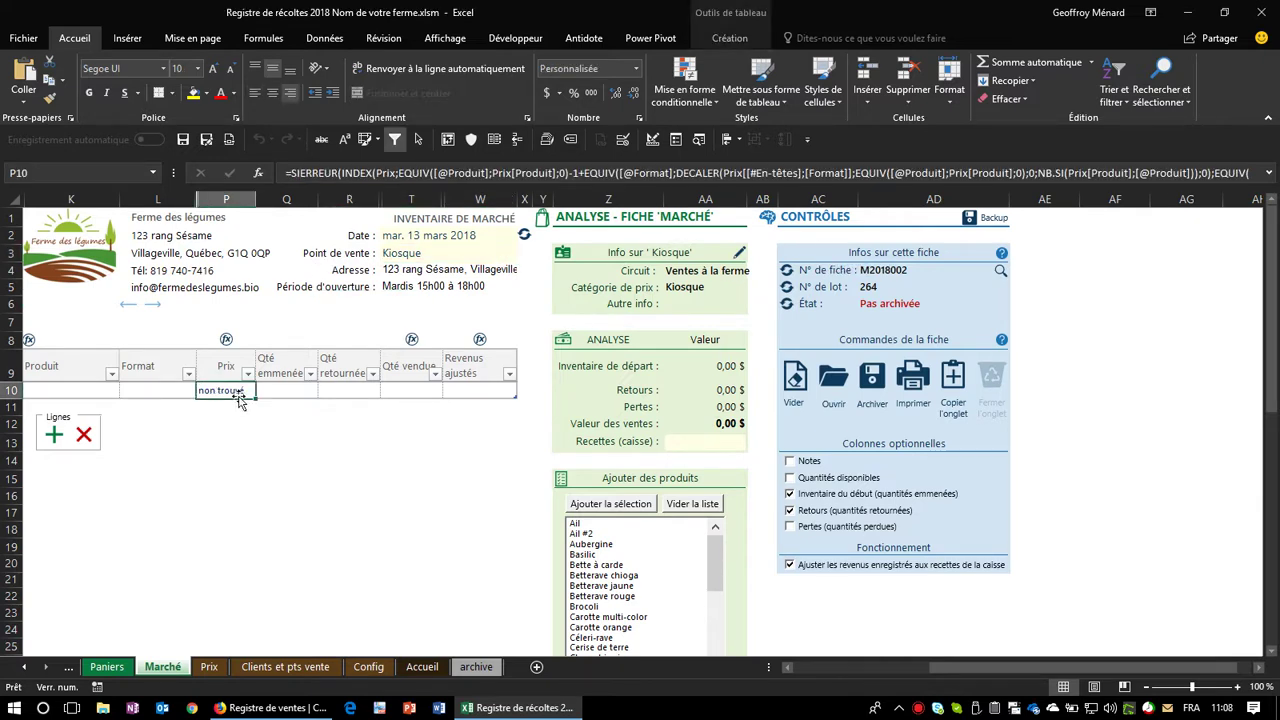
{"action": "left_click", "coordinate": [508, 410]}
{"action": "scroll", "coordinate": [515, 413], "scroll_direction": "down", "scroll_amount": 3}
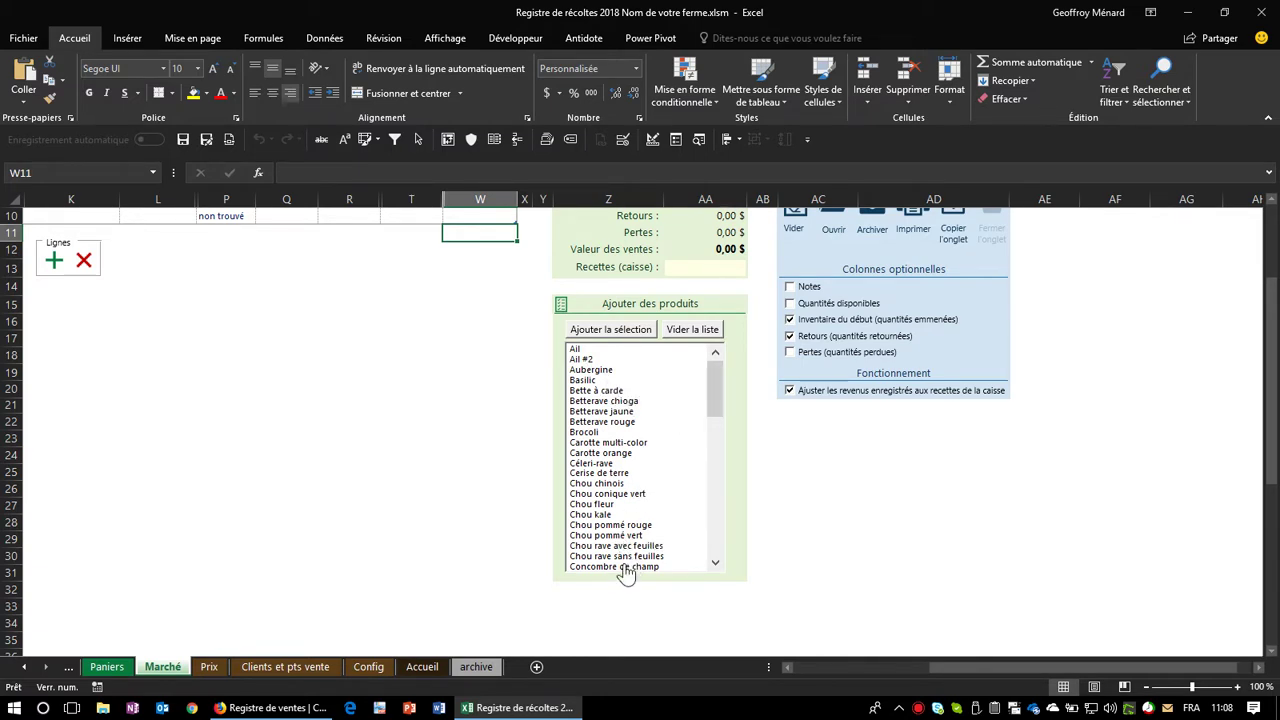
{"action": "left_click", "coordinate": [723, 477]}
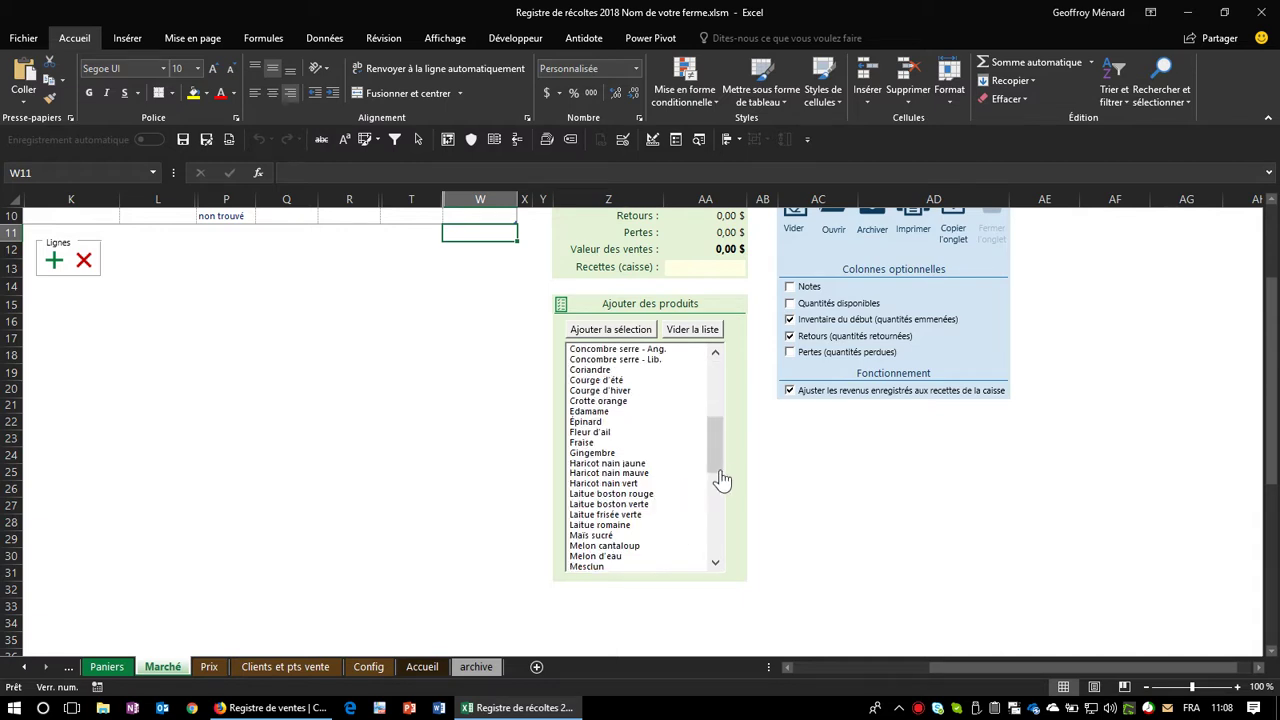
{"action": "left_click", "coordinate": [720, 529]}
{"action": "left_click", "coordinate": [720, 552]}
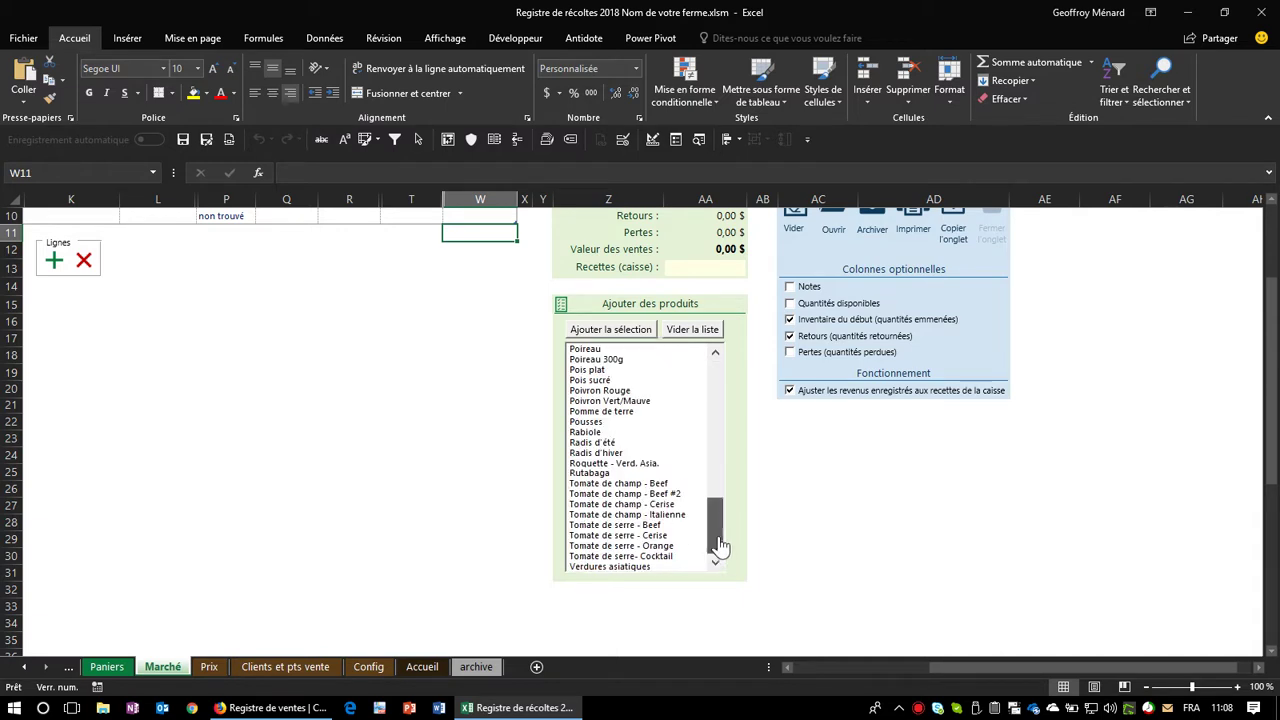
{"action": "left_click", "coordinate": [720, 425]}
{"action": "left_click", "coordinate": [720, 390]}
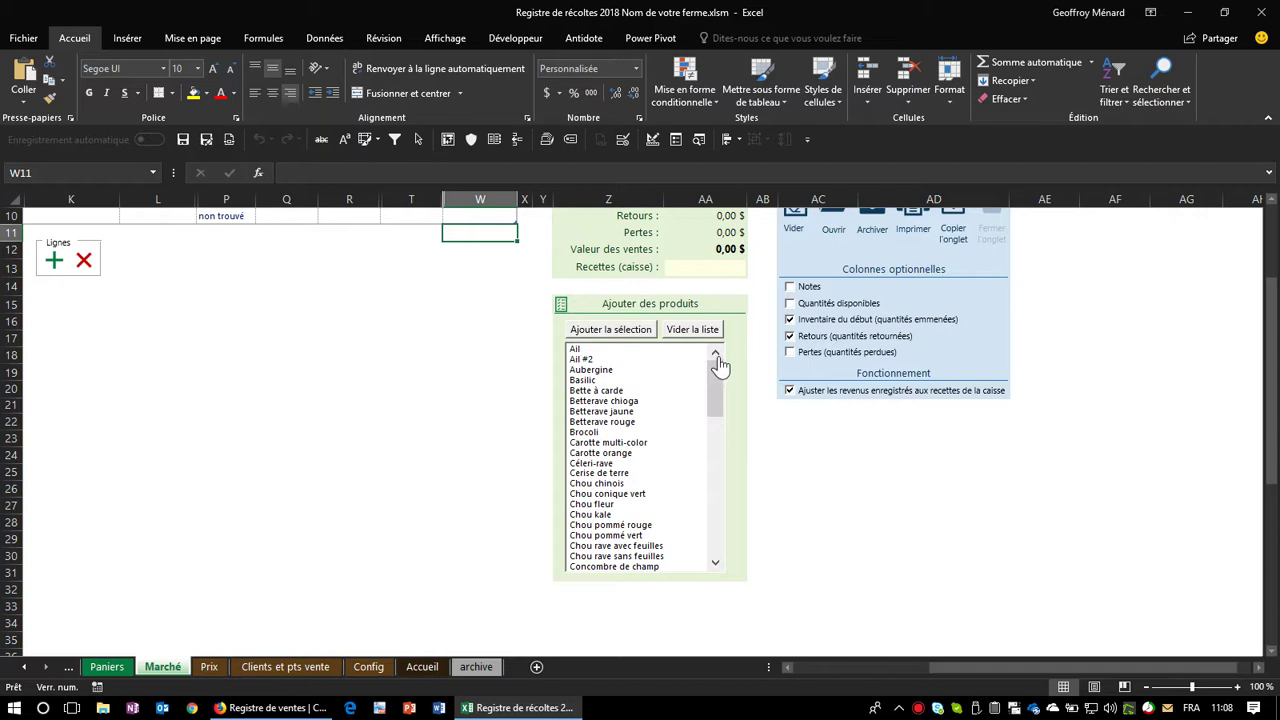
Step: Choose Aubergine, Betterave jaune, Céleri-rave, Chou chinois, Chou conique vert and Chou pommé rouge
{"action": "left_click", "coordinate": [590, 370]}
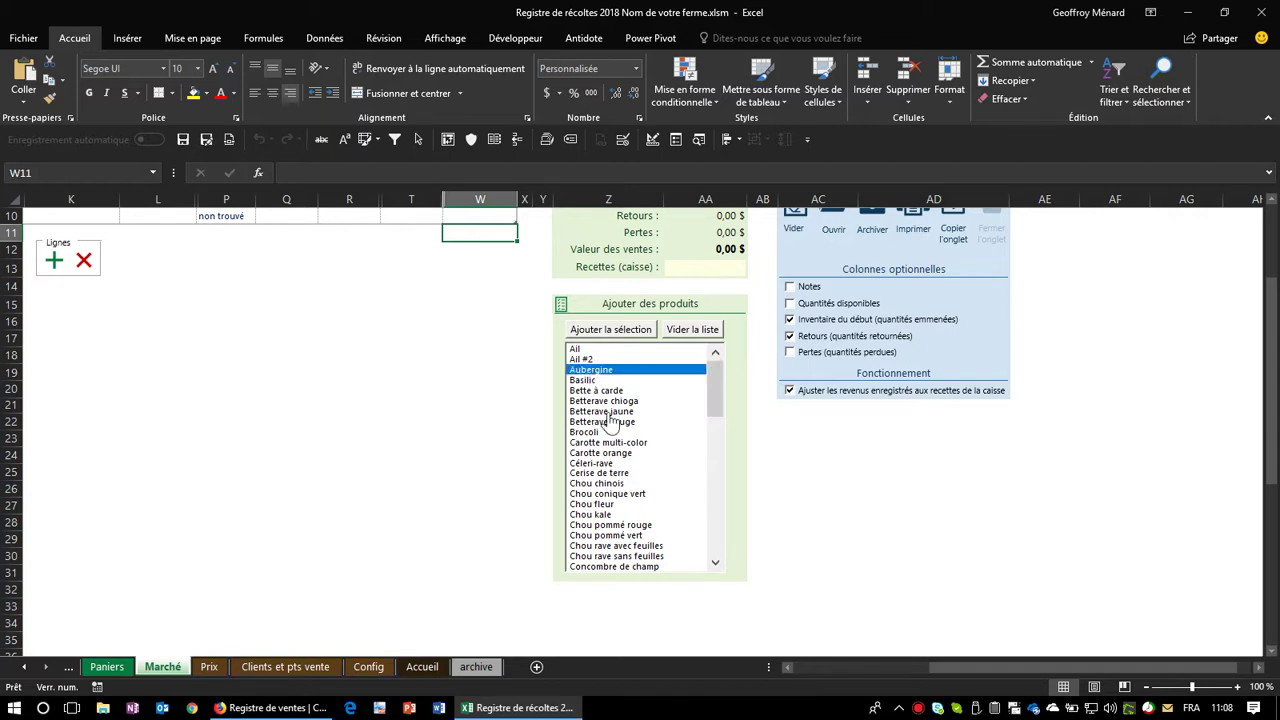
{"action": "left_click", "coordinate": [604, 411]}
{"action": "left_click", "coordinate": [620, 463]}
{"action": "left_click", "coordinate": [596, 483]}
{"action": "left_click", "coordinate": [607, 493]}
{"action": "left_click", "coordinate": [610, 525]}
{"action": "scroll", "coordinate": [630, 548], "scroll_direction": "down", "scroll_amount": 2}
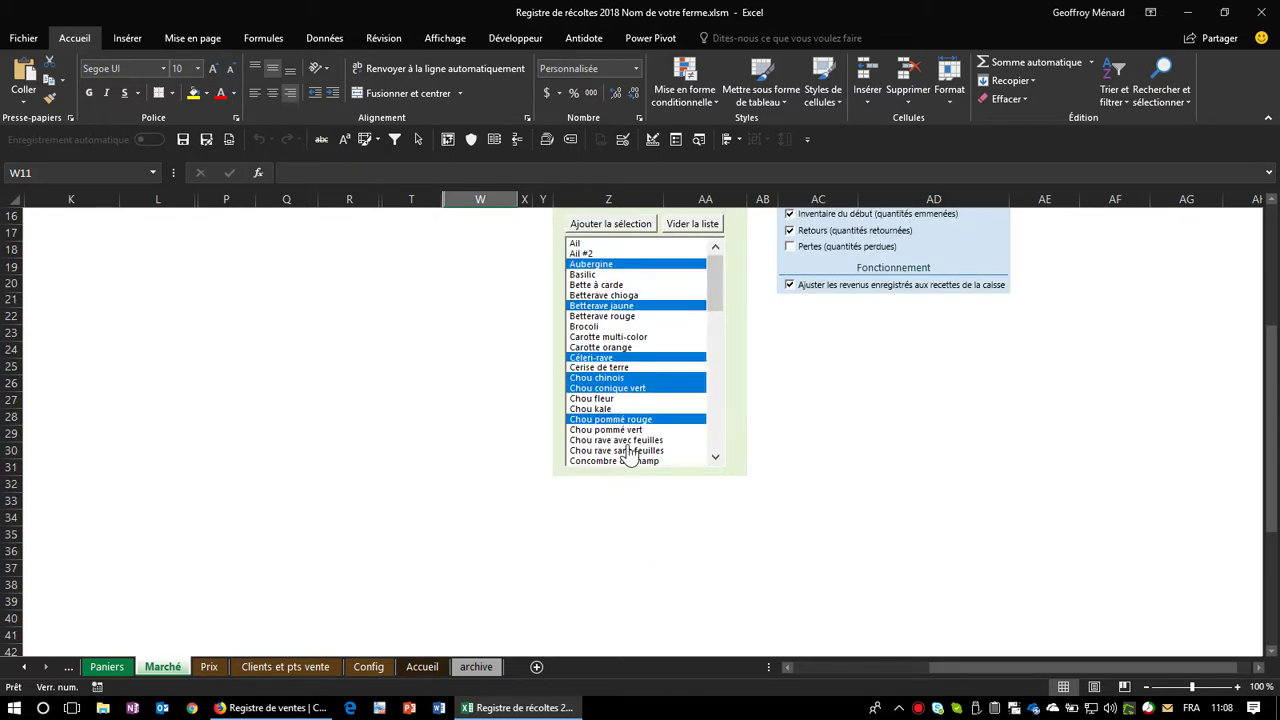
Step: Also choose Chou rave avec feuilles, Laitue romaine, Haricot nain mauve, Edamame and Melon cantaloup, and add them to the fiche
{"action": "left_click", "coordinate": [693, 440]}
{"action": "scroll", "coordinate": [693, 440], "scroll_direction": "down", "scroll_amount": 7}
{"action": "left_click", "coordinate": [655, 420]}
{"action": "left_click", "coordinate": [640, 367]}
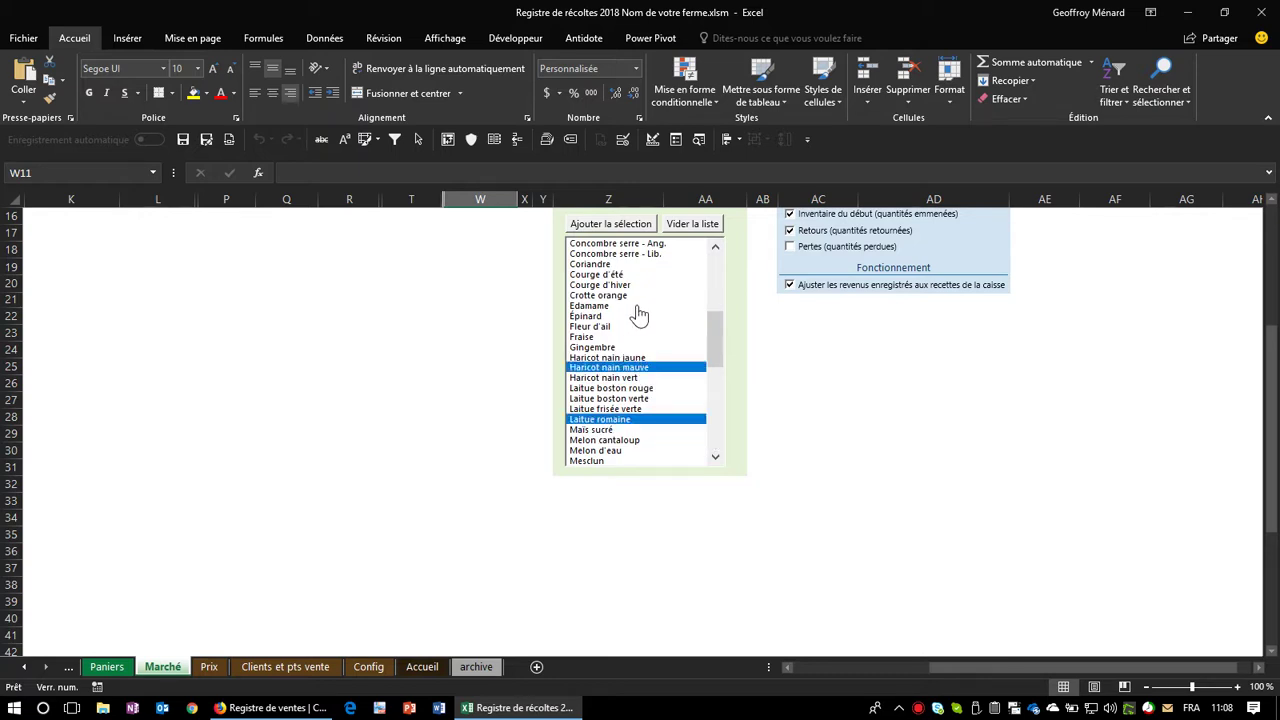
{"action": "left_click", "coordinate": [635, 306]}
{"action": "left_click", "coordinate": [650, 450]}
{"action": "scroll", "coordinate": [665, 451], "scroll_direction": "up", "scroll_amount": 5}
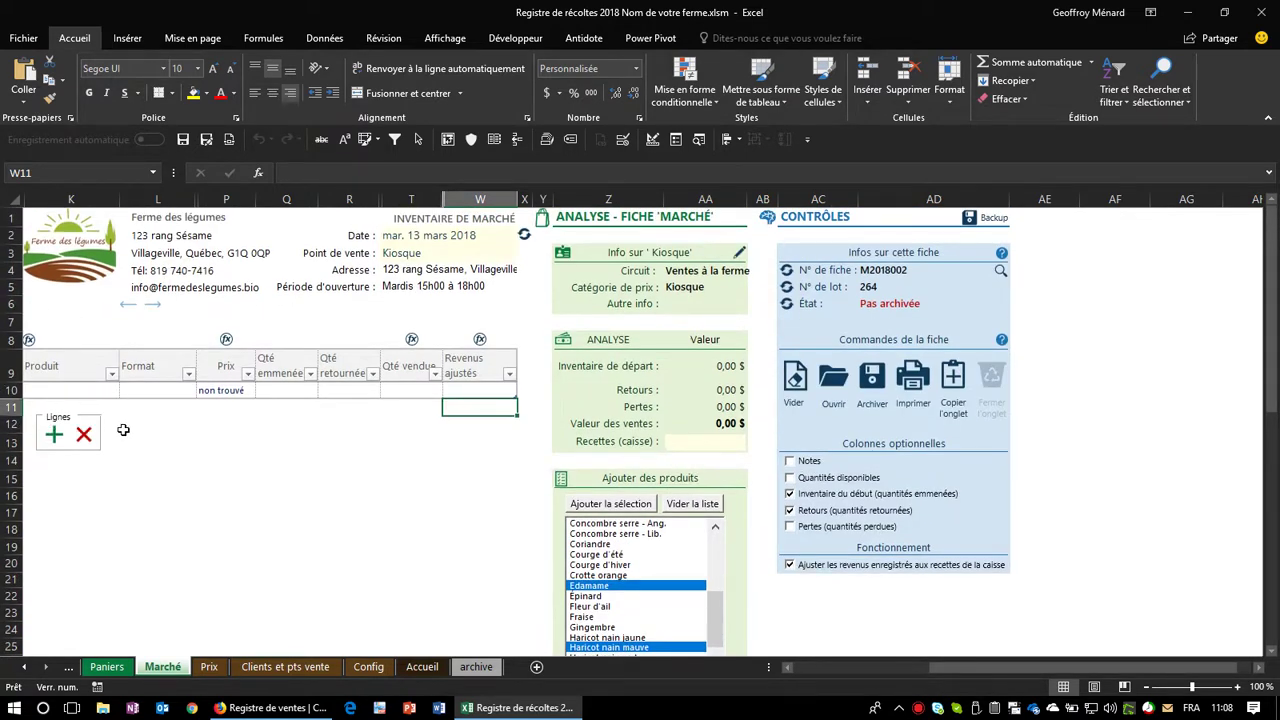
{"action": "left_click", "coordinate": [612, 503]}
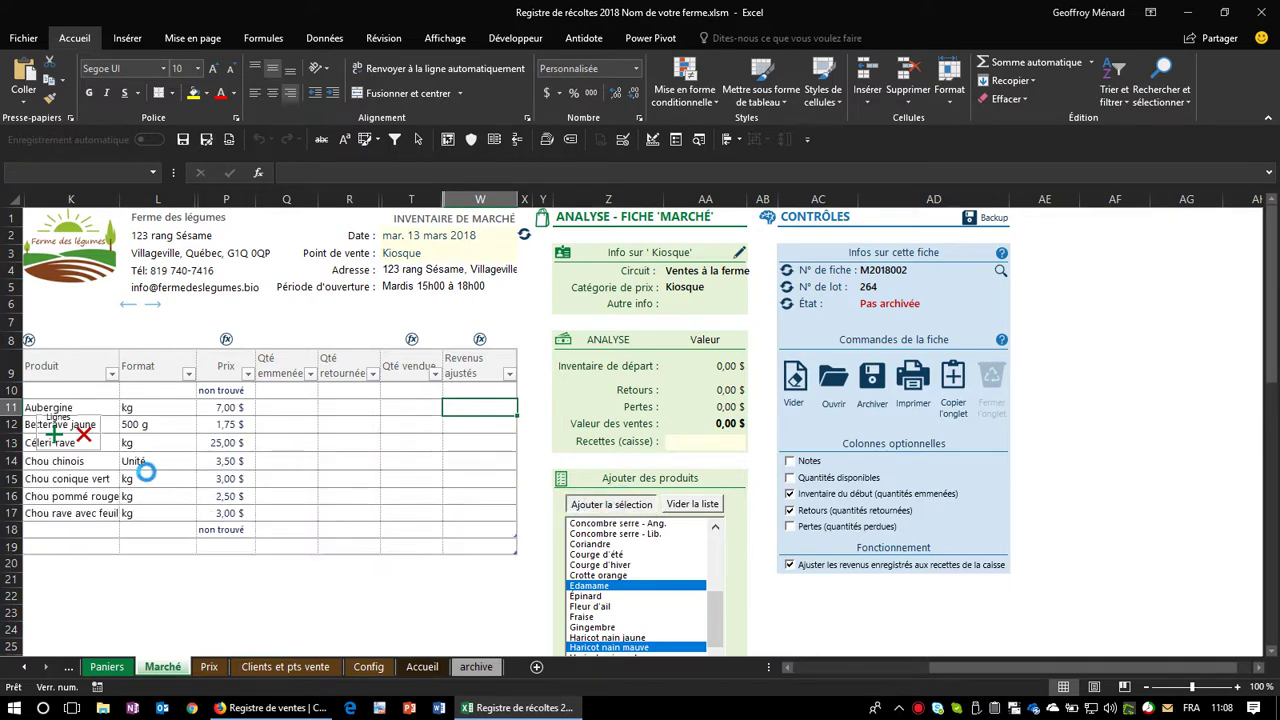
{"action": "scroll", "coordinate": [90, 560], "scroll_direction": "down", "scroll_amount": 1}
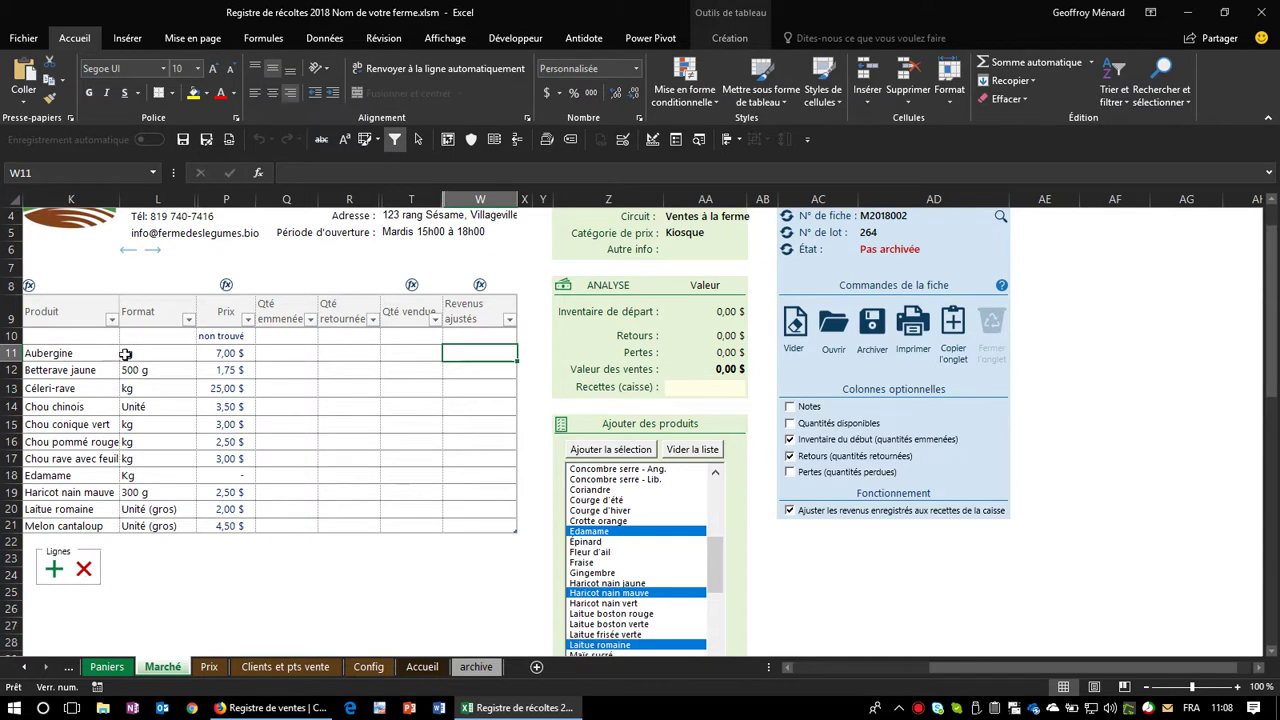
Step: Delete the empty first row of the Marché table
{"action": "left_click", "coordinate": [86, 570]}
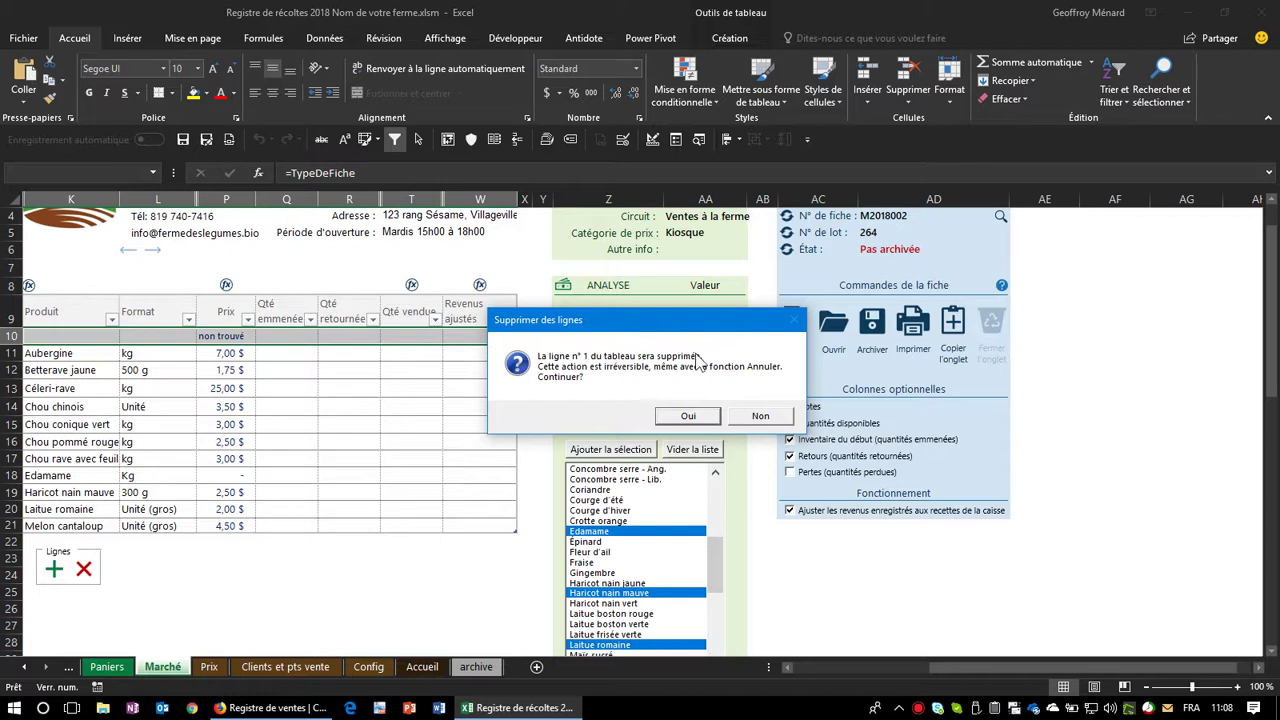
{"action": "left_click", "coordinate": [688, 416]}
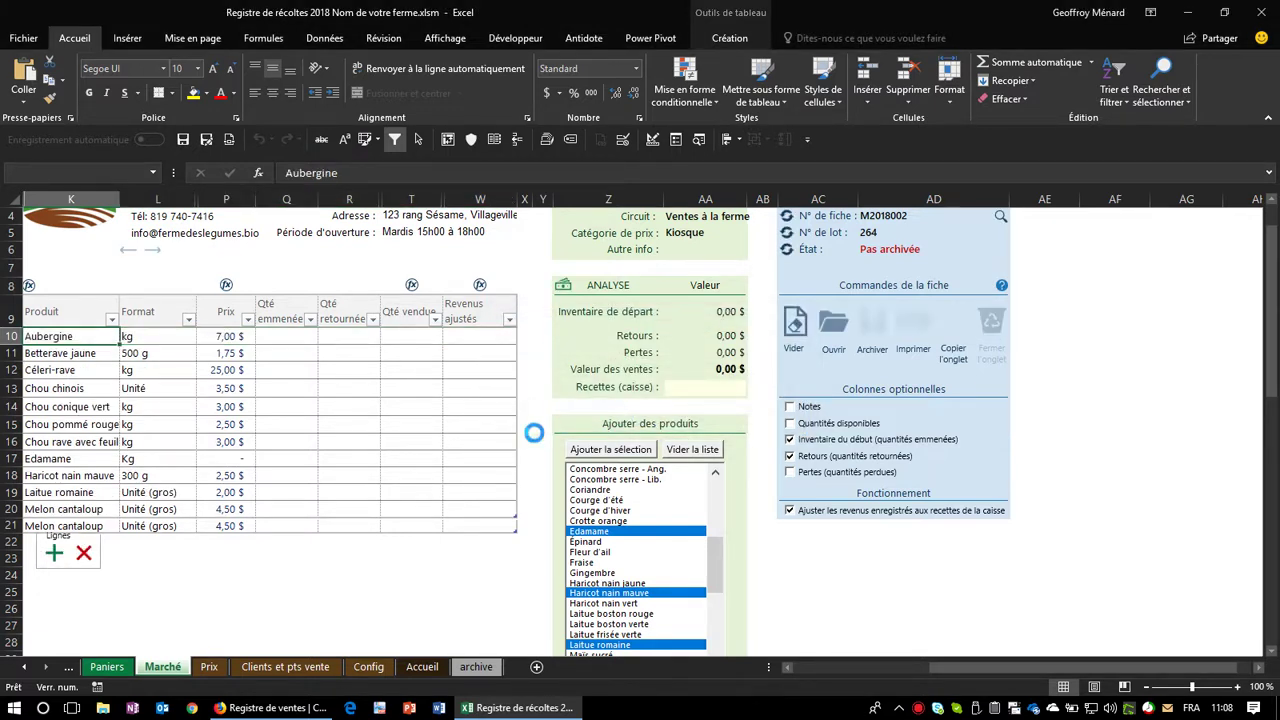
{"action": "left_click", "coordinate": [163, 340]}
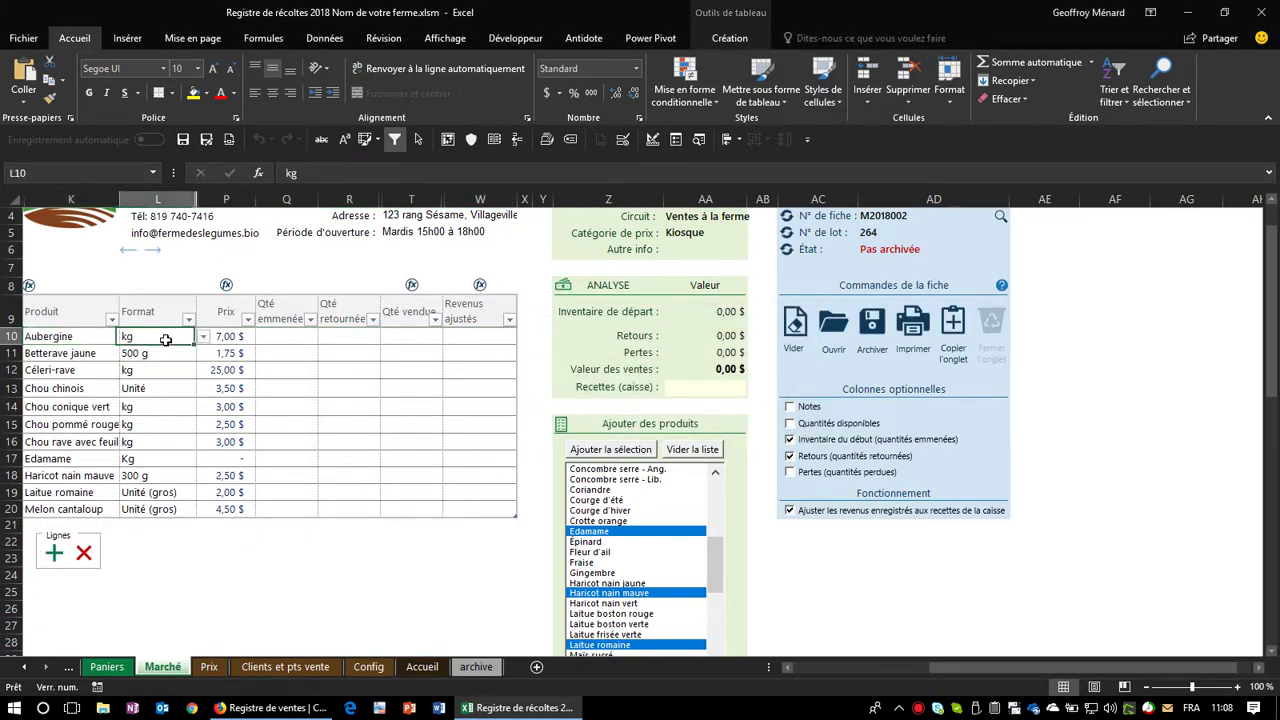
{"action": "left_click", "coordinate": [166, 350]}
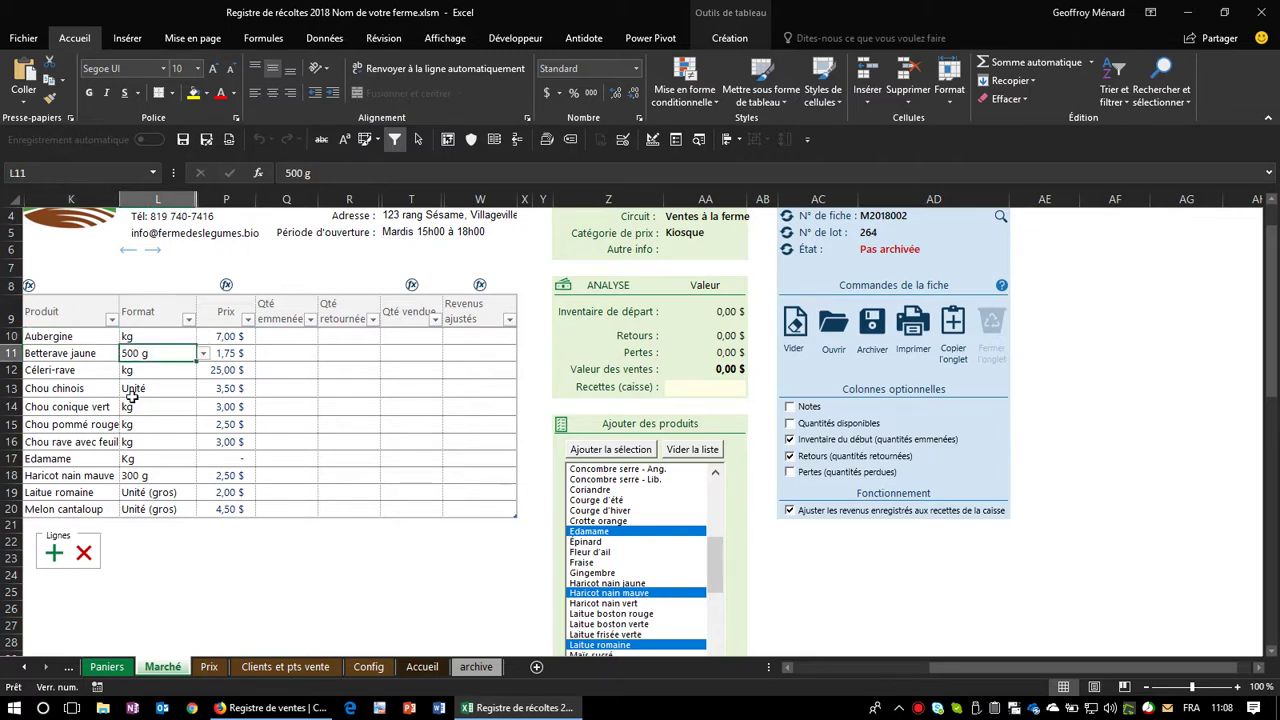
{"action": "left_click", "coordinate": [160, 337]}
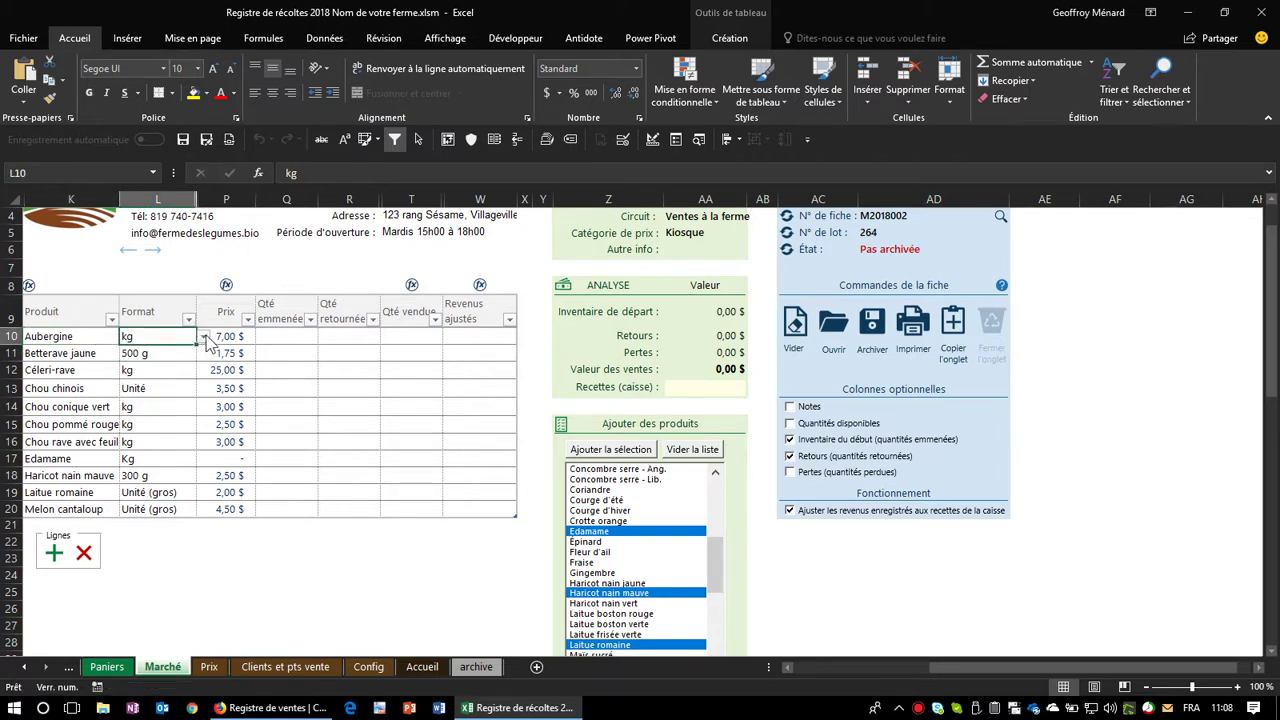
Step: Set Aubergine's format to Unité (moyen) and Betterave jaune's to kg, checking the new price
{"action": "left_click", "coordinate": [203, 337]}
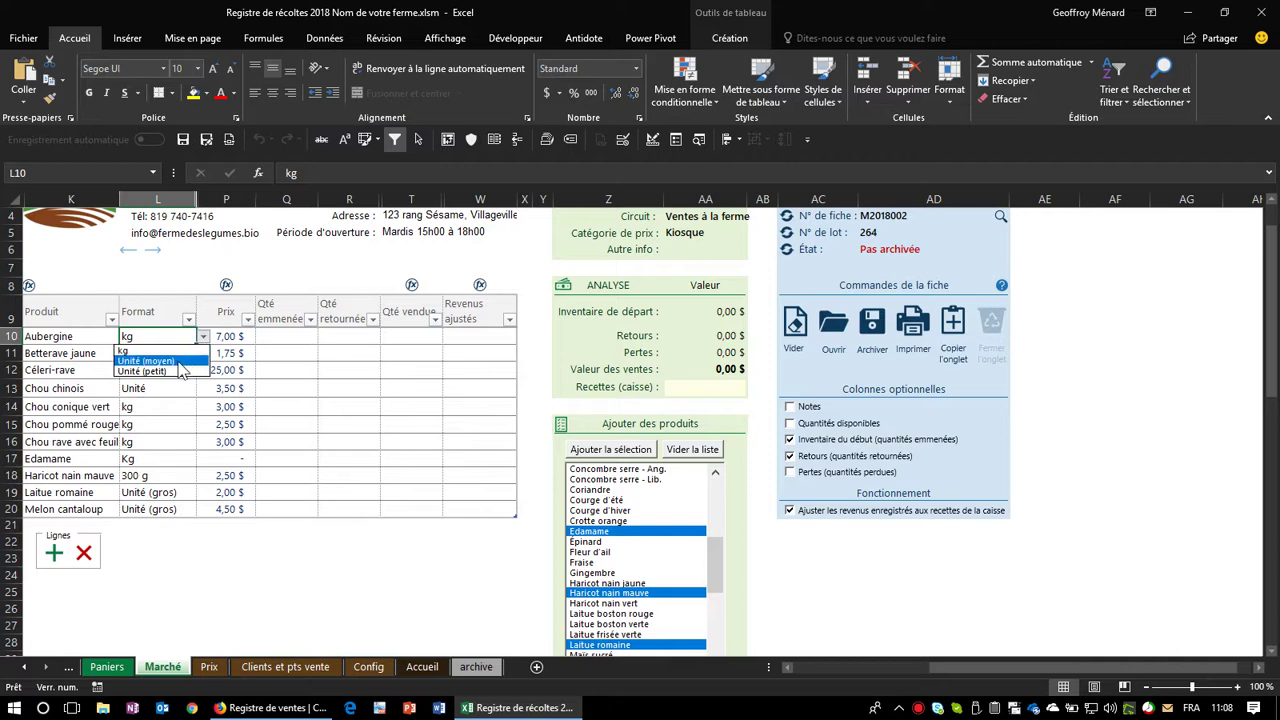
{"action": "left_click", "coordinate": [190, 360]}
{"action": "left_click", "coordinate": [190, 353]}
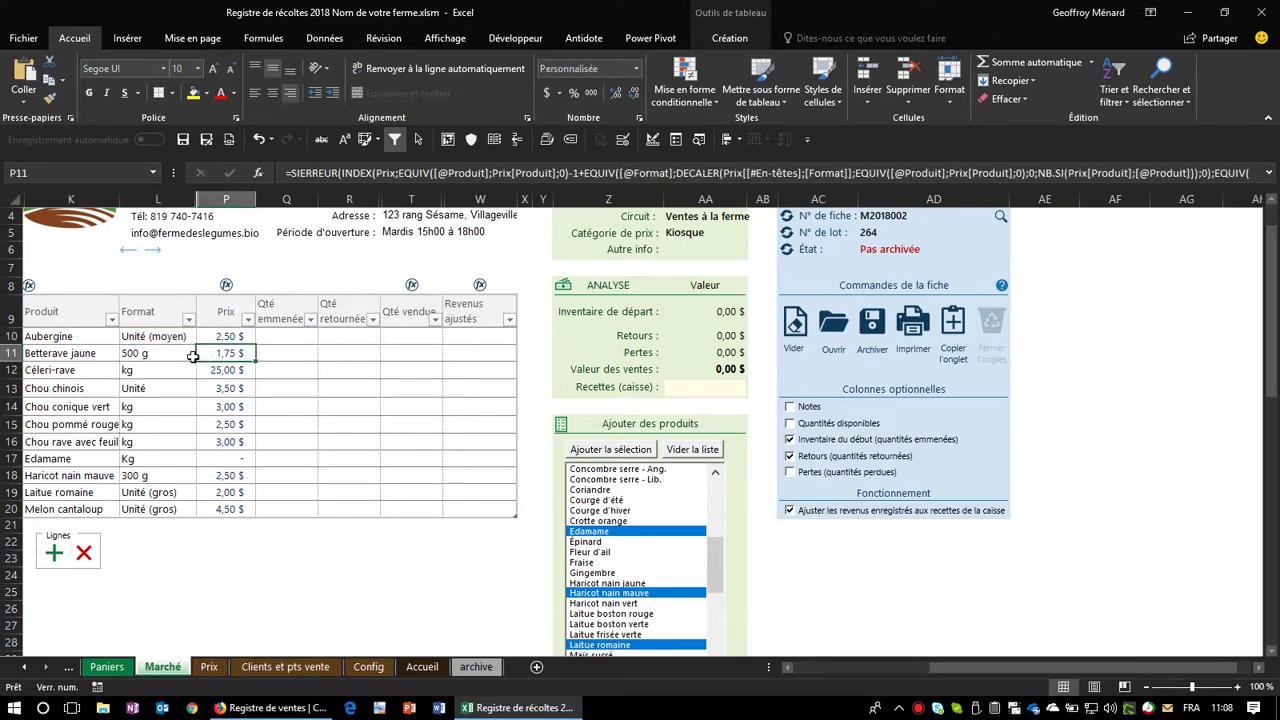
{"action": "left_click", "coordinate": [203, 353]}
{"action": "left_click", "coordinate": [140, 377]}
{"action": "left_click", "coordinate": [226, 354]}
Step: Set Céleri-rave to Unité (gros) and keep Chou chinois as Unité, checking its price formula
{"action": "left_click", "coordinate": [170, 372]}
{"action": "left_click", "coordinate": [203, 370]}
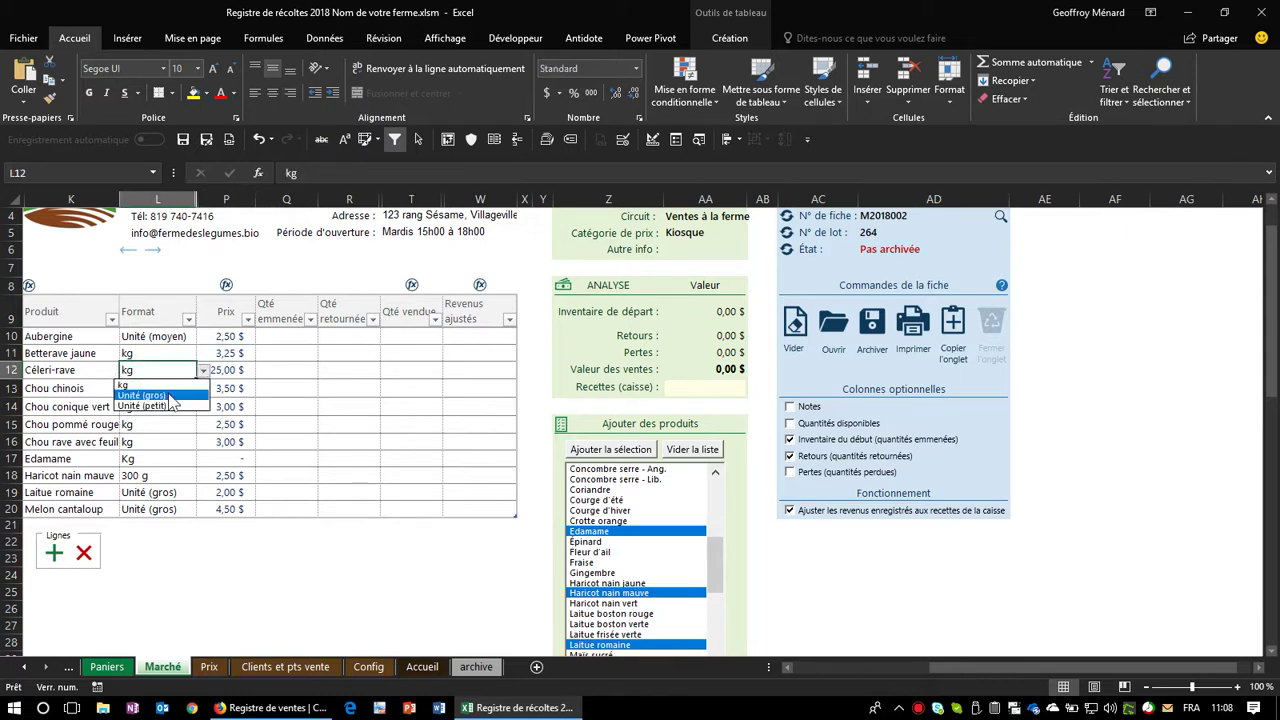
{"action": "left_click", "coordinate": [175, 399]}
{"action": "left_click", "coordinate": [182, 389]}
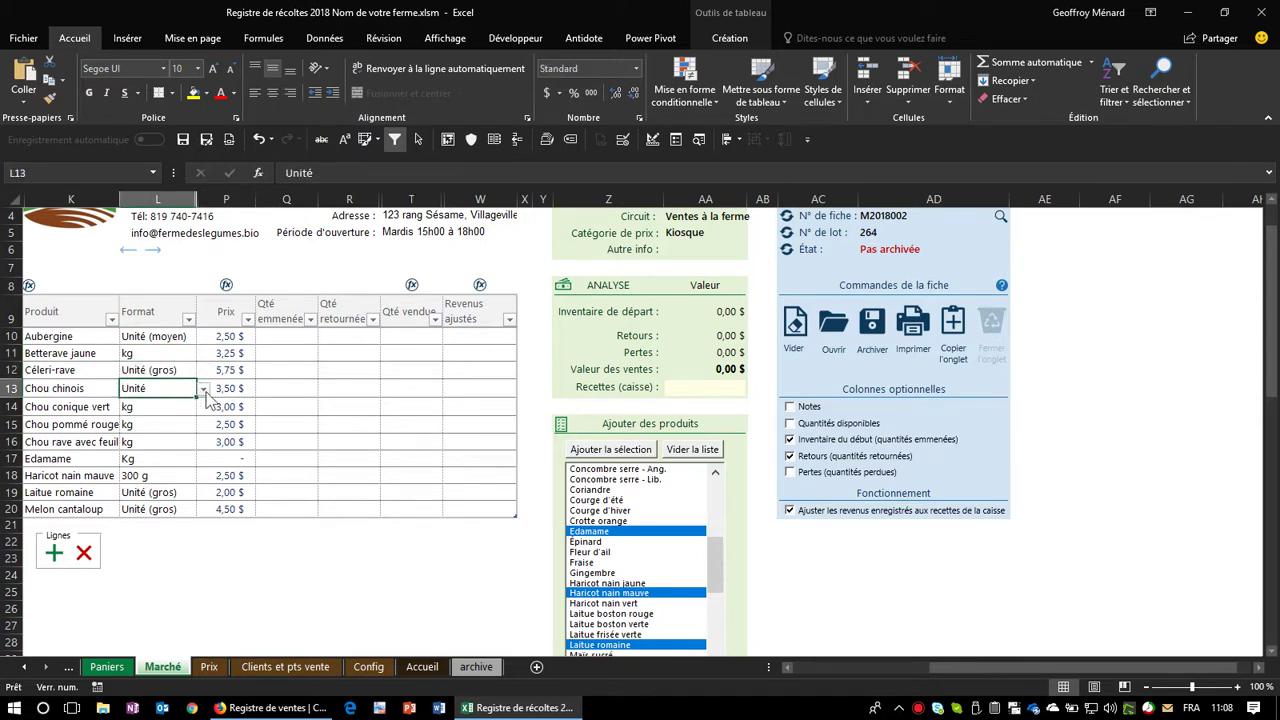
{"action": "left_click", "coordinate": [203, 388]}
{"action": "left_click", "coordinate": [182, 410]}
{"action": "left_click", "coordinate": [226, 388]}
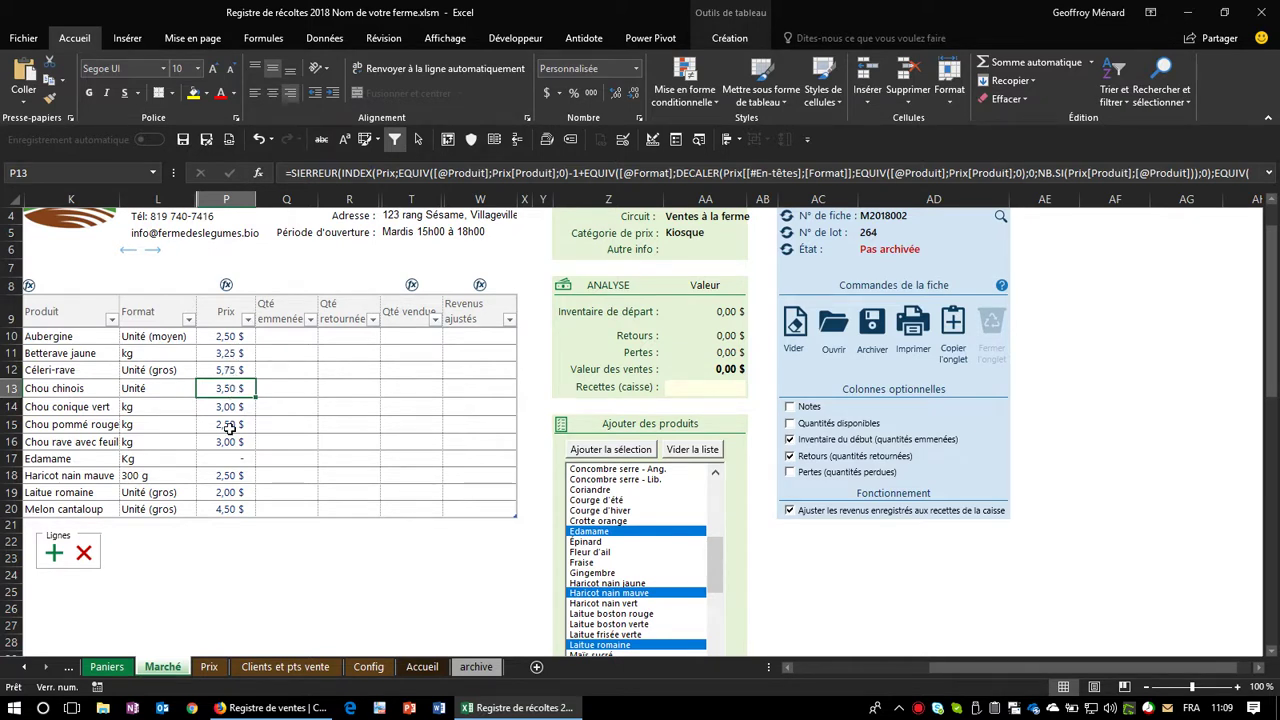
{"action": "left_click", "coordinate": [210, 667]}
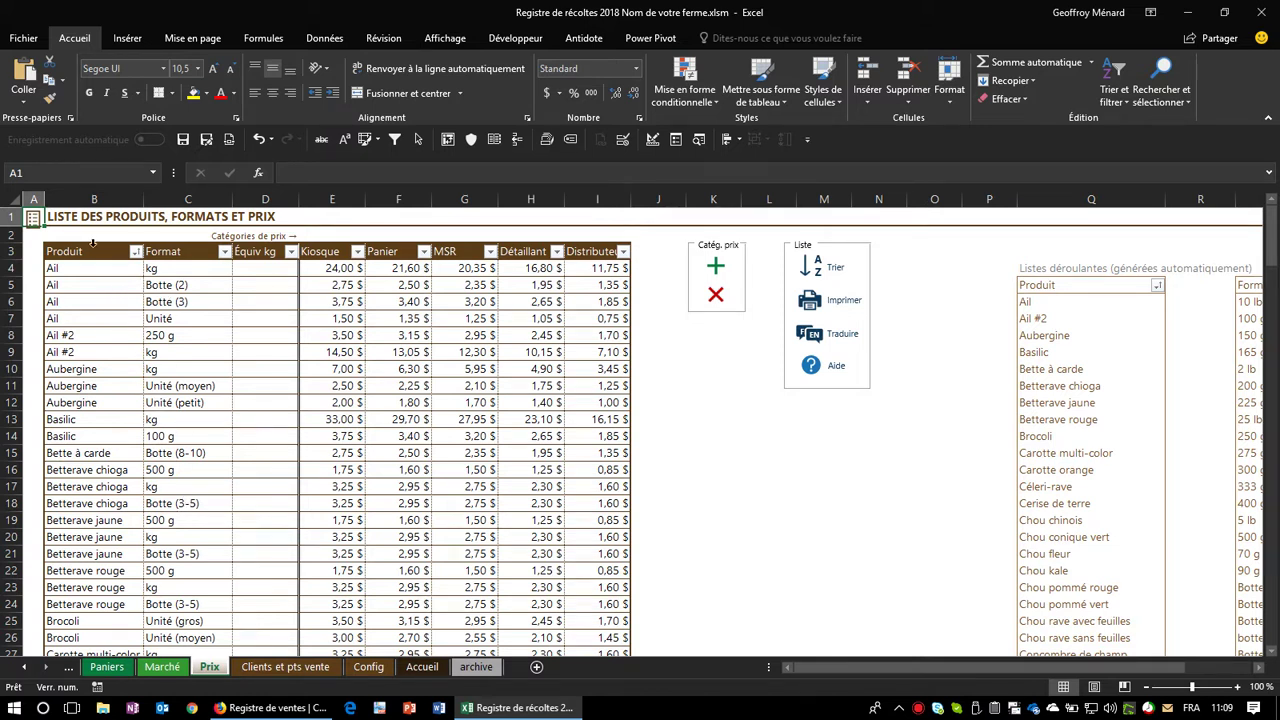
{"action": "left_click_drag", "start_coordinate": [97, 266], "coordinate": [225, 318]}
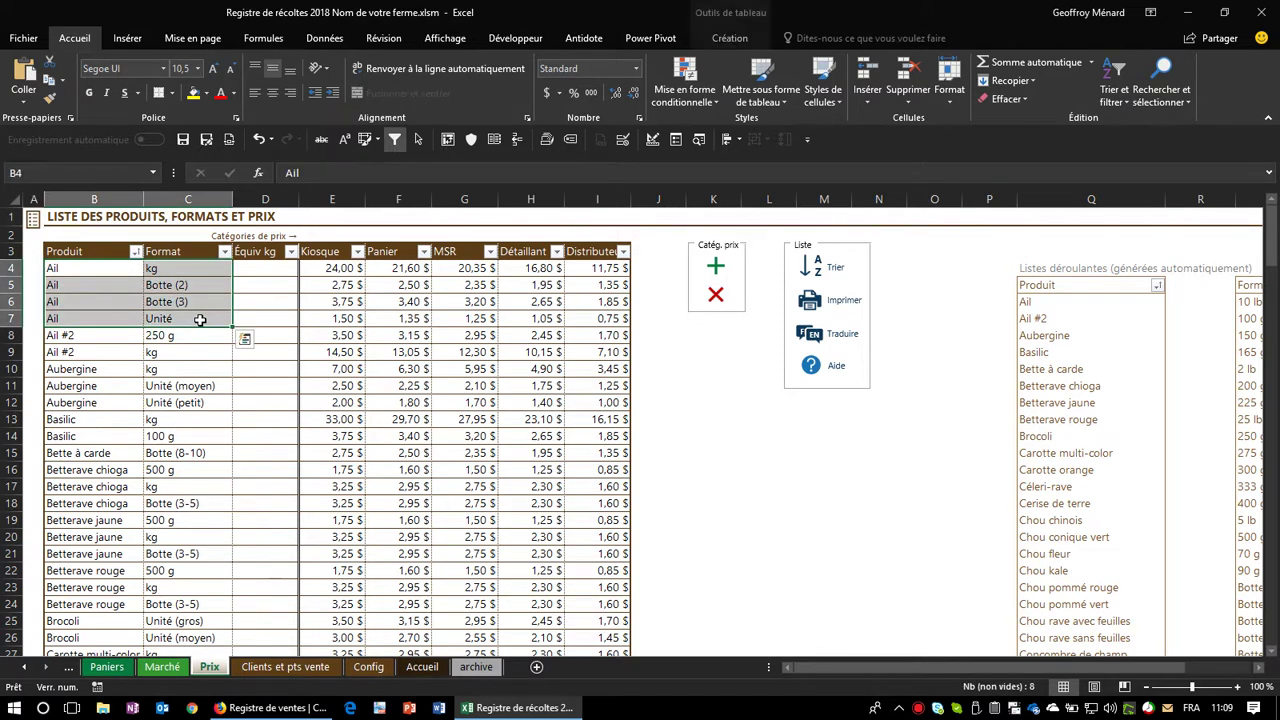
{"action": "left_click", "coordinate": [345, 317]}
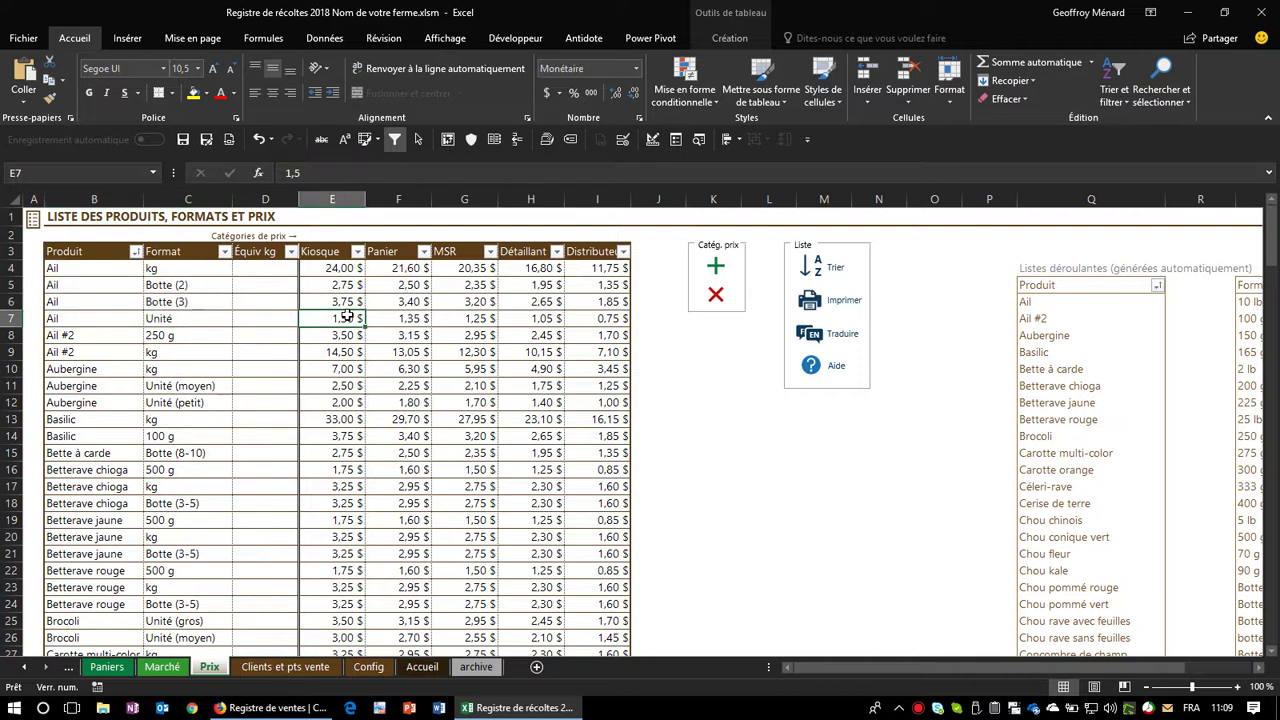
{"action": "left_click", "coordinate": [163, 668]}
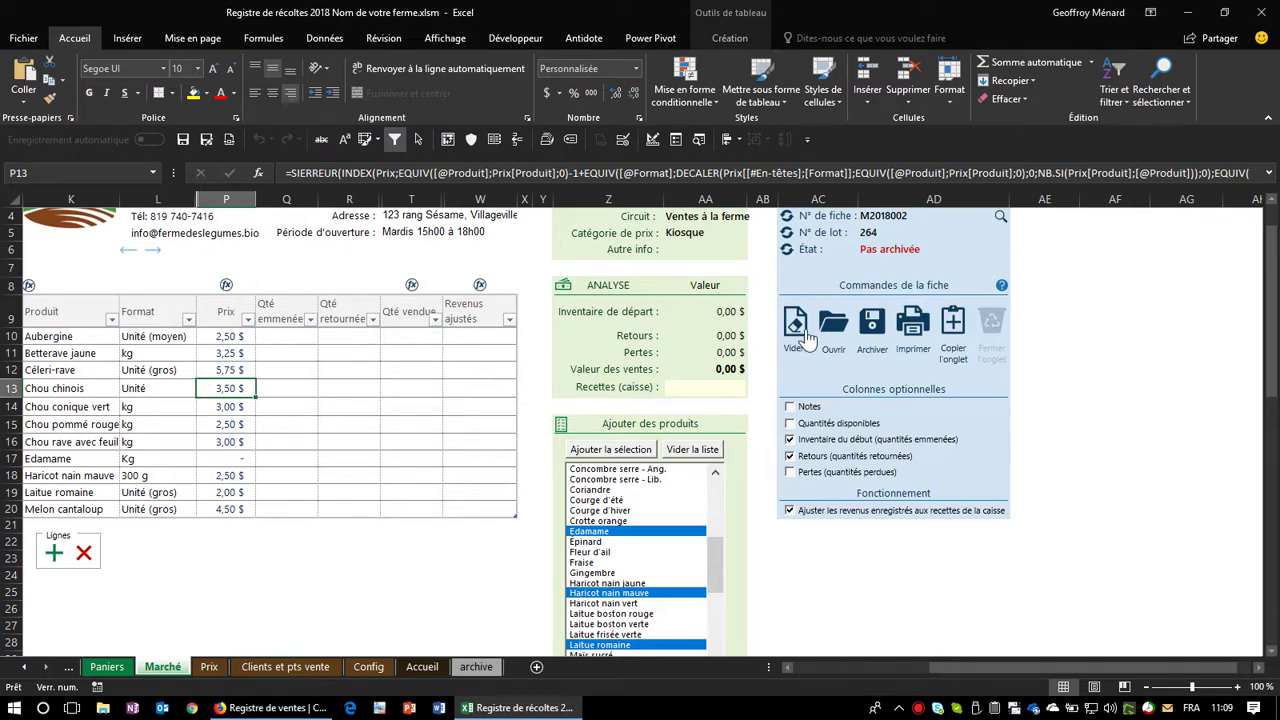
Step: Verify the Kiosque price category and Betterave jaune's format and price, then view the Prix sheet
{"action": "left_click", "coordinate": [714, 238]}
{"action": "scroll", "coordinate": [723, 247], "scroll_direction": "up", "scroll_amount": 1}
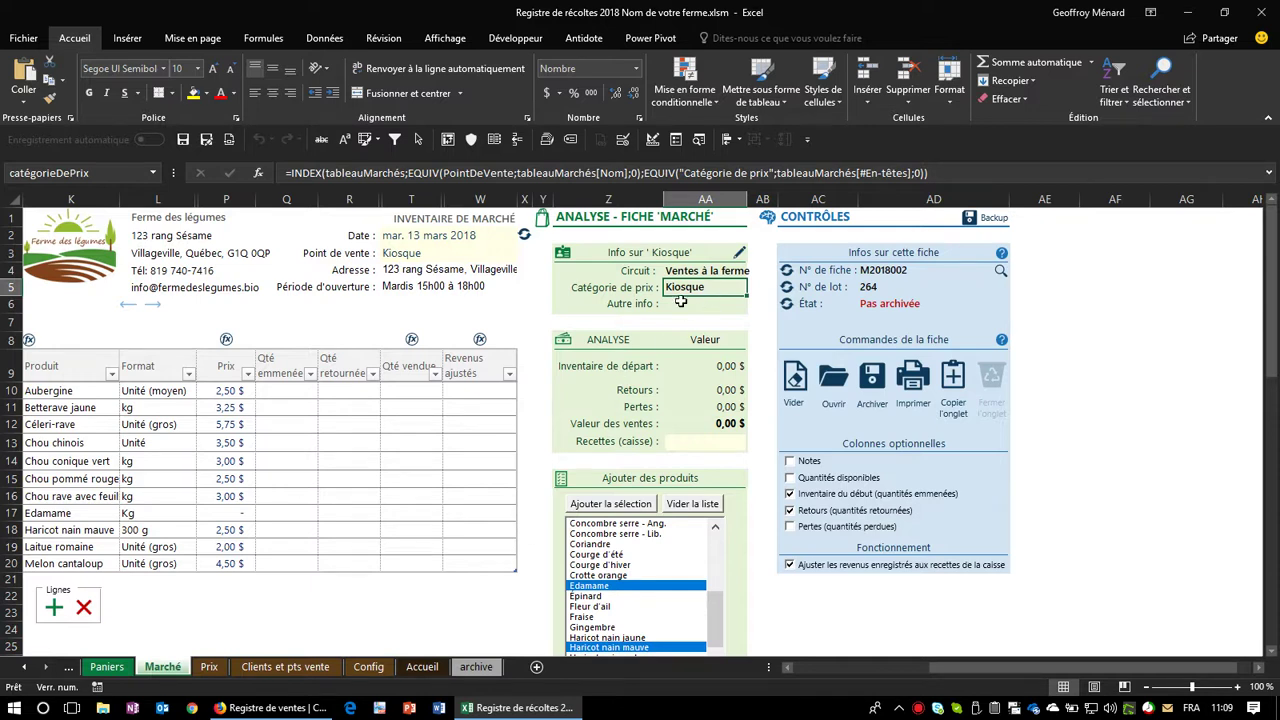
{"action": "left_click", "coordinate": [229, 405]}
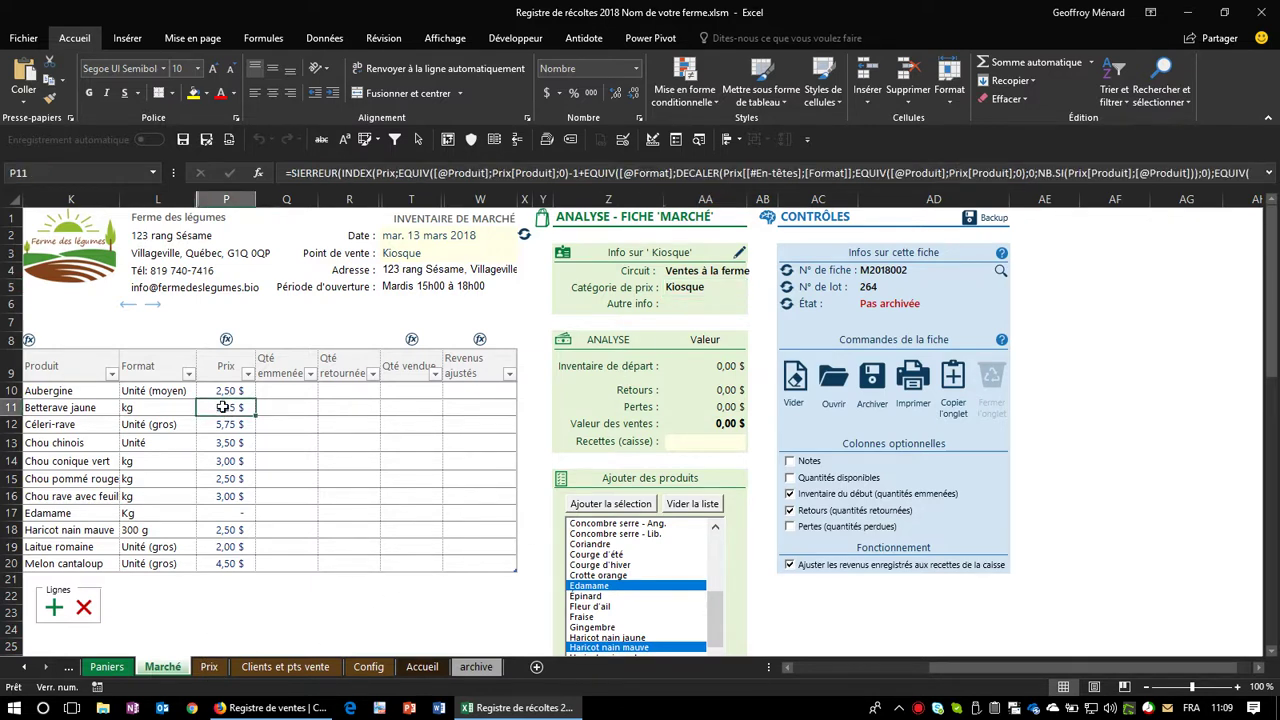
{"action": "left_click", "coordinate": [102, 410]}
{"action": "left_click", "coordinate": [171, 407]}
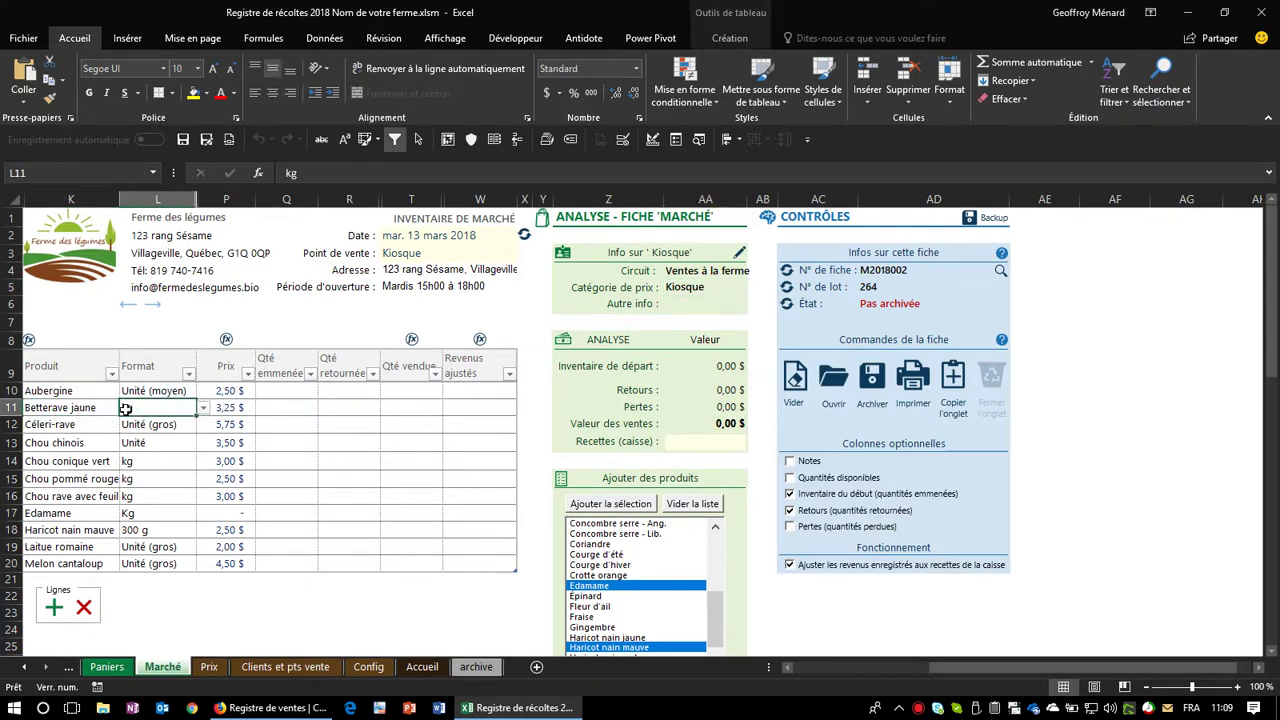
{"action": "left_click", "coordinate": [228, 410]}
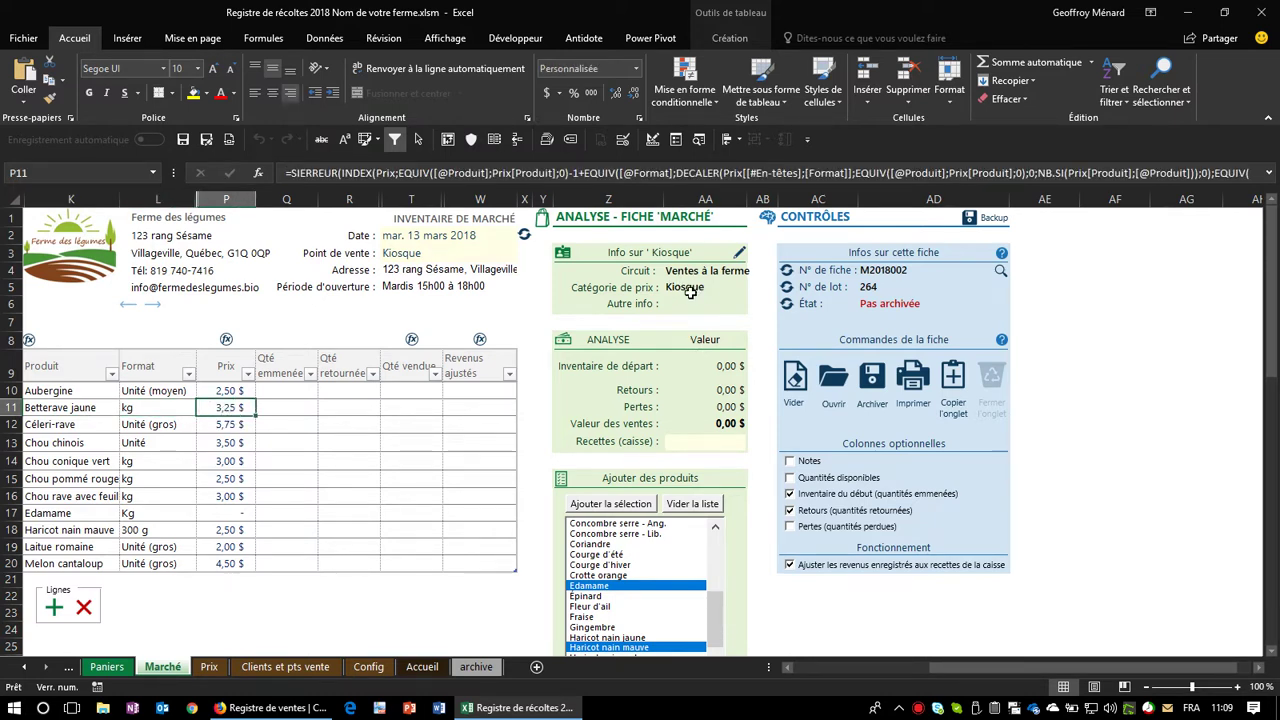
{"action": "left_click", "coordinate": [210, 667]}
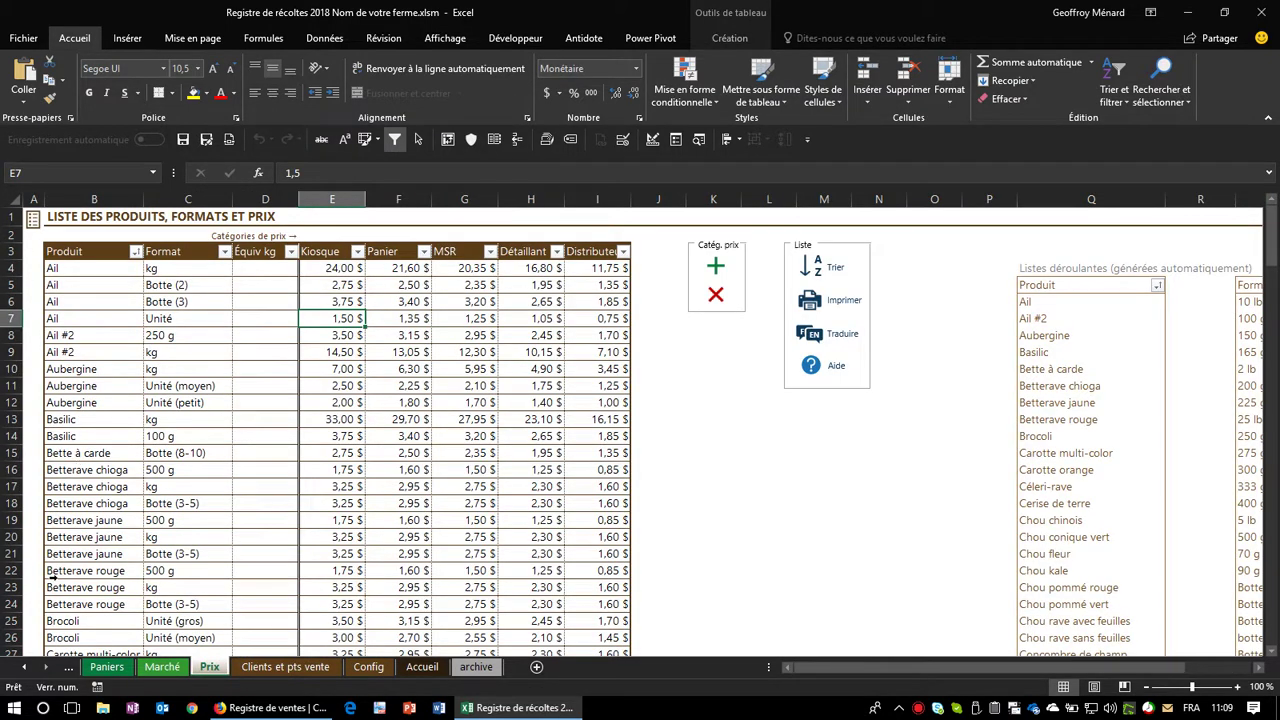
{"action": "left_click", "coordinate": [171, 539]}
{"action": "left_click", "coordinate": [331, 536]}
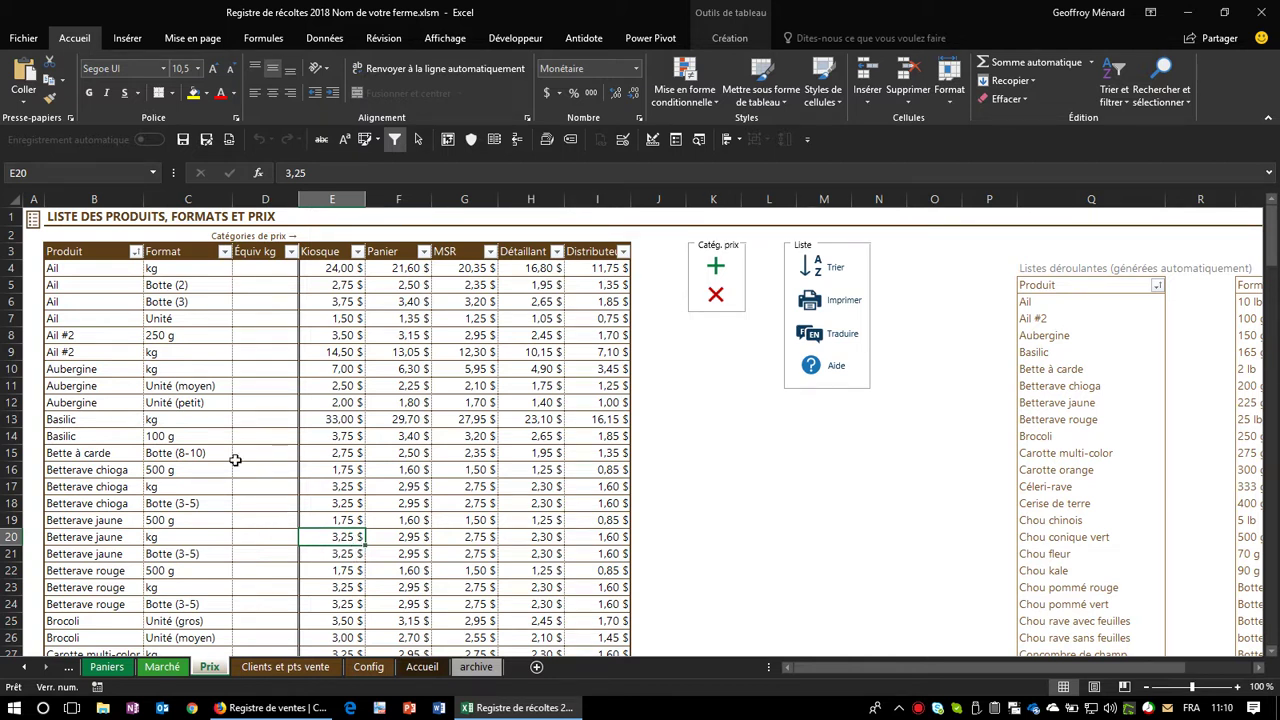
{"action": "left_click", "coordinate": [161, 354]}
{"action": "left_click", "coordinate": [97, 302]}
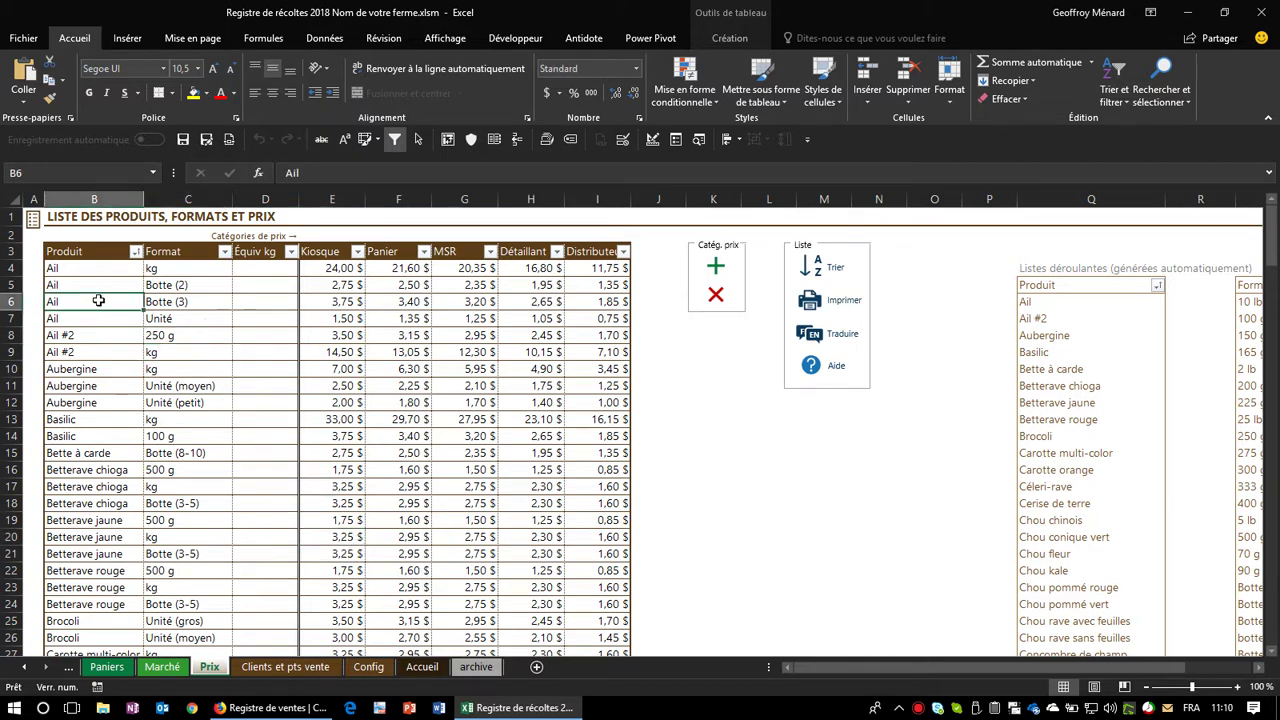
{"action": "scroll", "coordinate": [113, 318], "scroll_direction": "down", "scroll_amount": 2}
{"action": "scroll", "coordinate": [113, 318], "scroll_direction": "down", "scroll_amount": 5}
{"action": "scroll", "coordinate": [113, 318], "scroll_direction": "up", "scroll_amount": 7}
{"action": "left_click", "coordinate": [90, 429]}
{"action": "scroll", "coordinate": [90, 430], "scroll_direction": "down", "scroll_amount": 2}
{"action": "scroll", "coordinate": [90, 430], "scroll_direction": "down", "scroll_amount": 8}
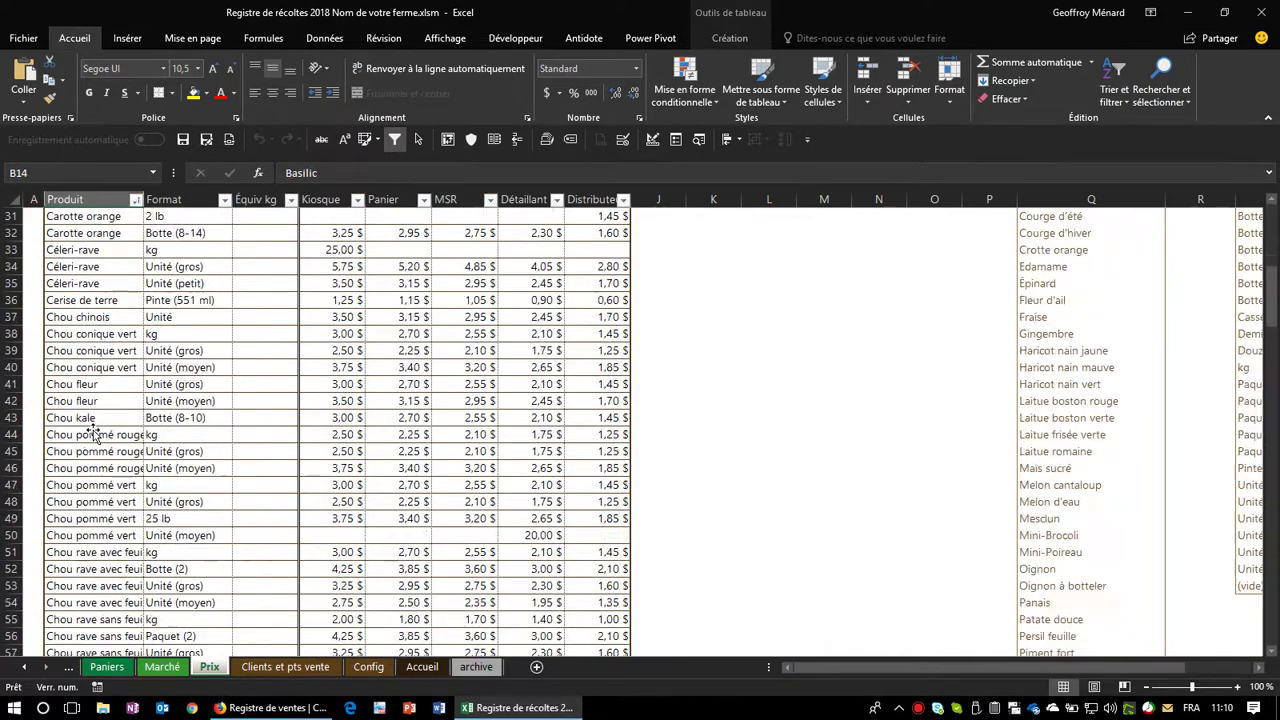
{"action": "scroll", "coordinate": [92, 434], "scroll_direction": "down", "scroll_amount": 9}
{"action": "scroll", "coordinate": [92, 434], "scroll_direction": "down", "scroll_amount": 6}
{"action": "scroll", "coordinate": [92, 434], "scroll_direction": "down", "scroll_amount": 5}
{"action": "scroll", "coordinate": [92, 434], "scroll_direction": "down", "scroll_amount": 5}
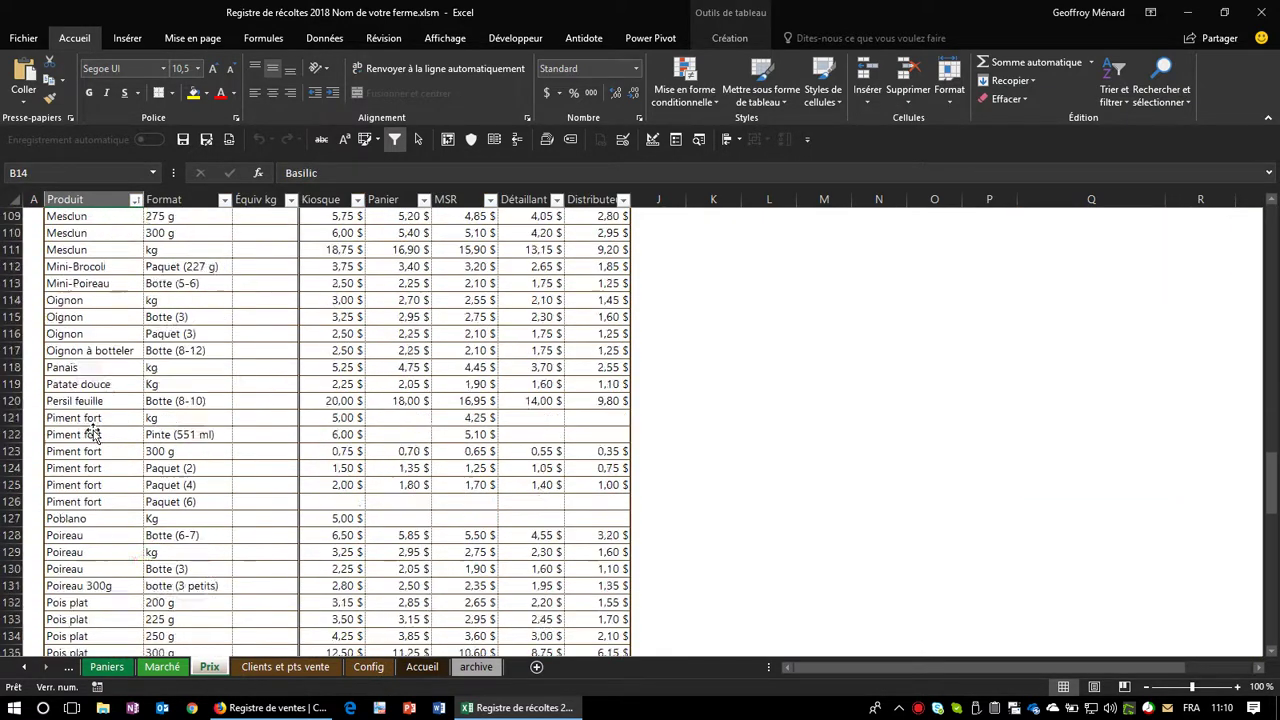
{"action": "scroll", "coordinate": [92, 430], "scroll_direction": "down", "scroll_amount": 4}
{"action": "scroll", "coordinate": [92, 429], "scroll_direction": "down", "scroll_amount": 10}
{"action": "scroll", "coordinate": [92, 429], "scroll_direction": "down", "scroll_amount": 8}
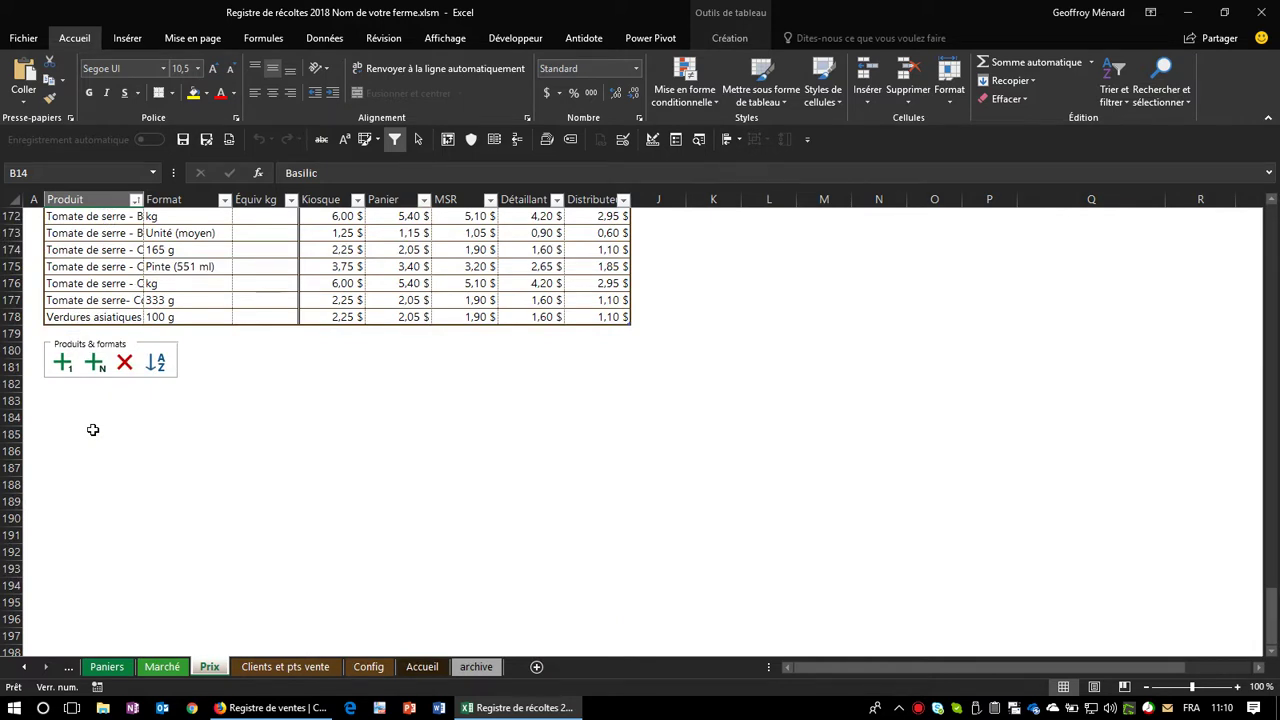
{"action": "scroll", "coordinate": [92, 429], "scroll_direction": "up", "scroll_amount": 15}
{"action": "scroll", "coordinate": [92, 429], "scroll_direction": "up", "scroll_amount": 20}
{"action": "scroll", "coordinate": [92, 429], "scroll_direction": "up", "scroll_amount": 10}
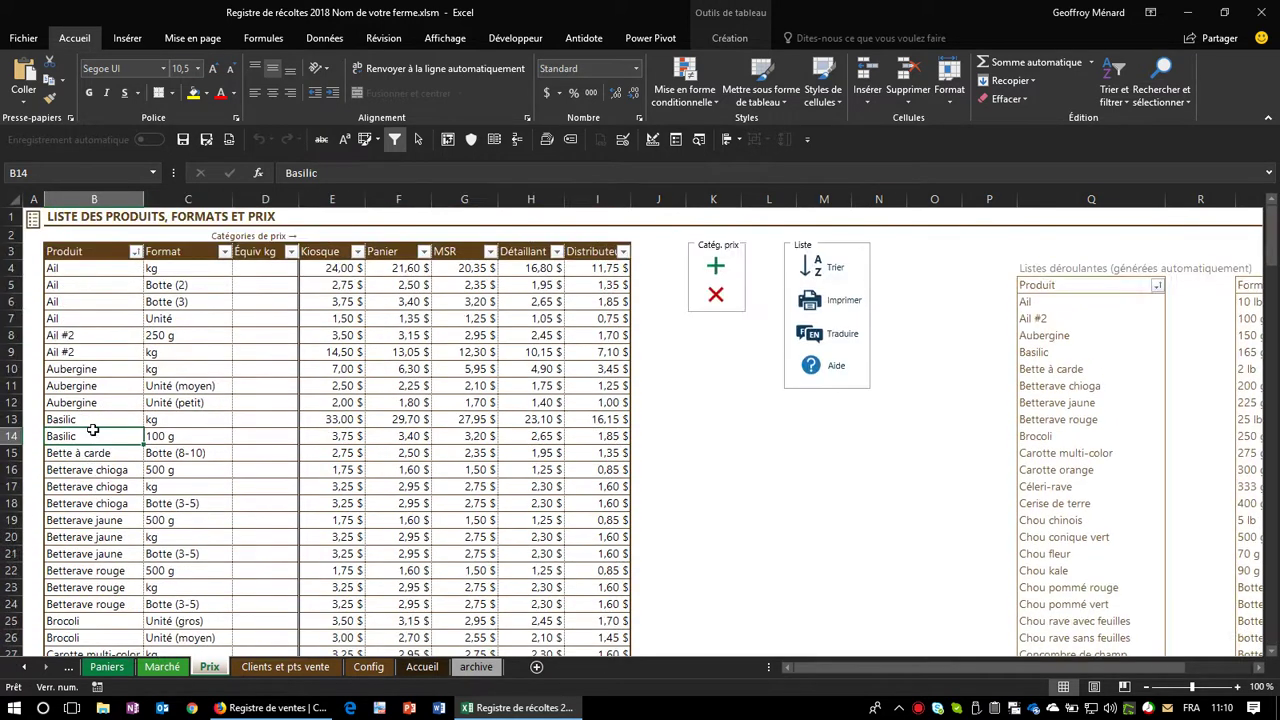
Step: Insert a blank table row above Ail #2
{"action": "left_click", "coordinate": [68, 335]}
{"action": "right_click", "coordinate": [70, 340]}
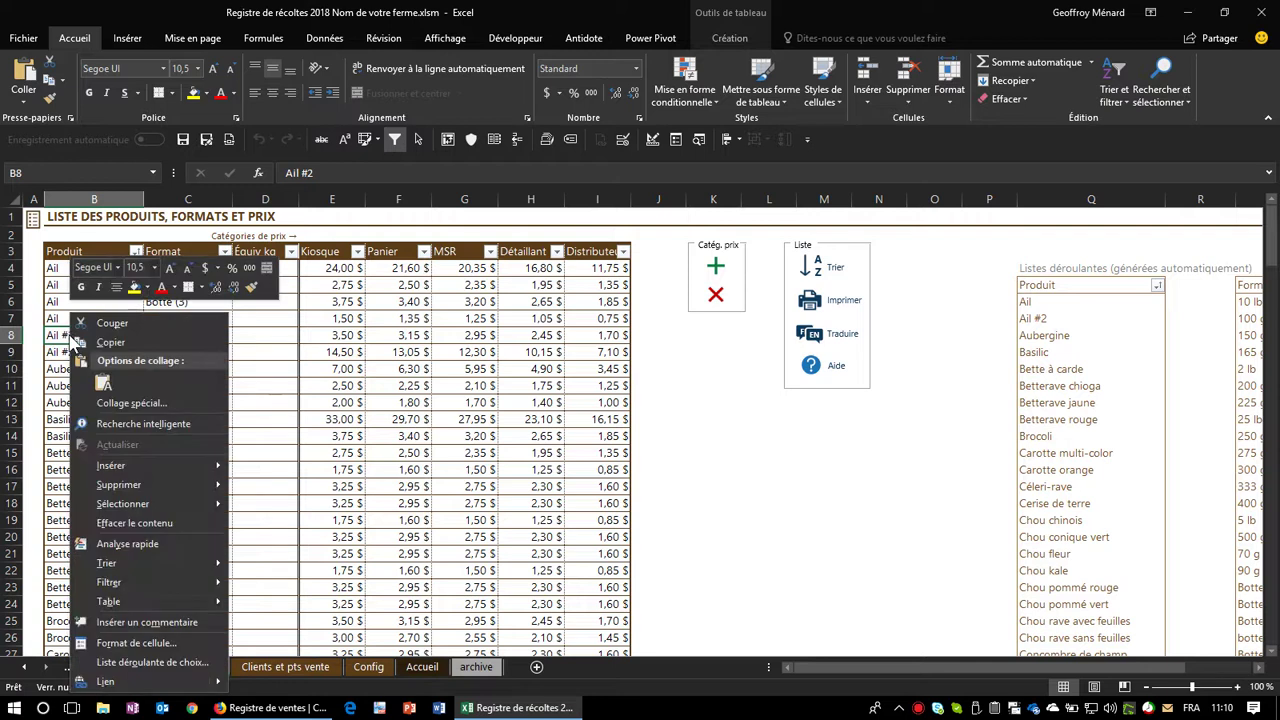
{"action": "mouse_move", "coordinate": [171, 462]}
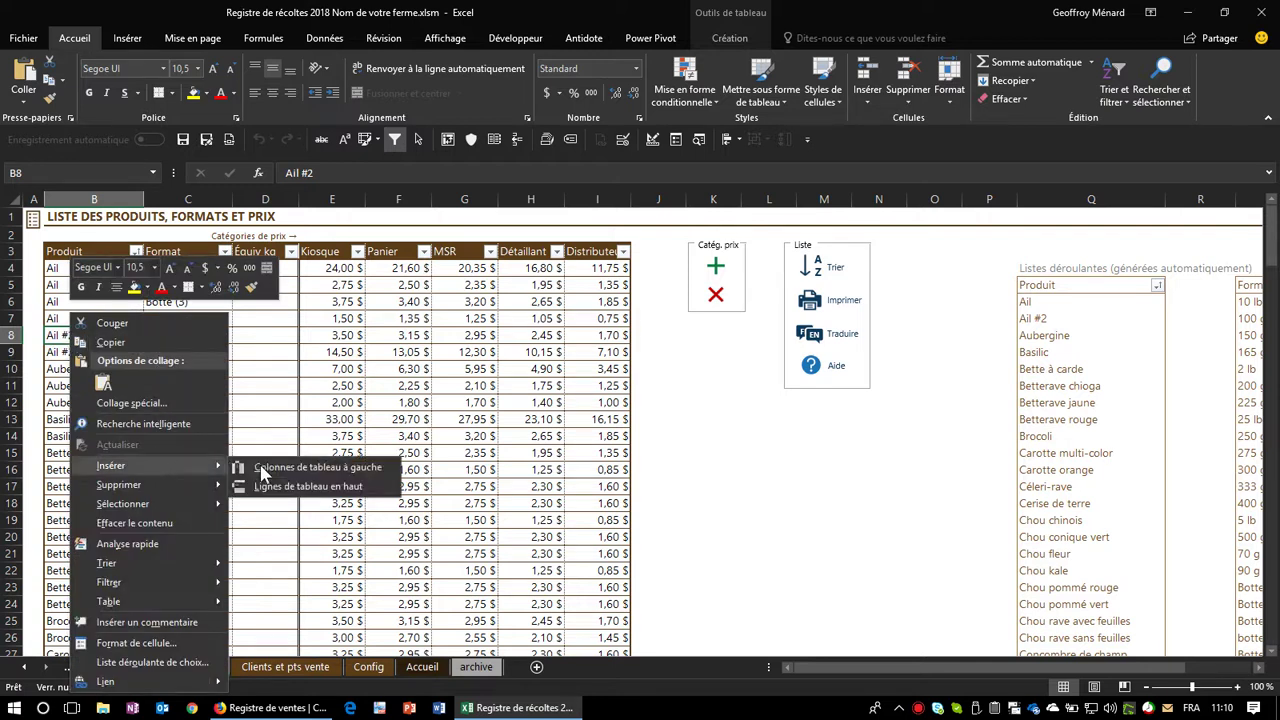
{"action": "left_click", "coordinate": [342, 492]}
Step: Add one blank product row after the last Tomate de serre entry
{"action": "scroll", "coordinate": [131, 370], "scroll_direction": "down", "scroll_amount": 8}
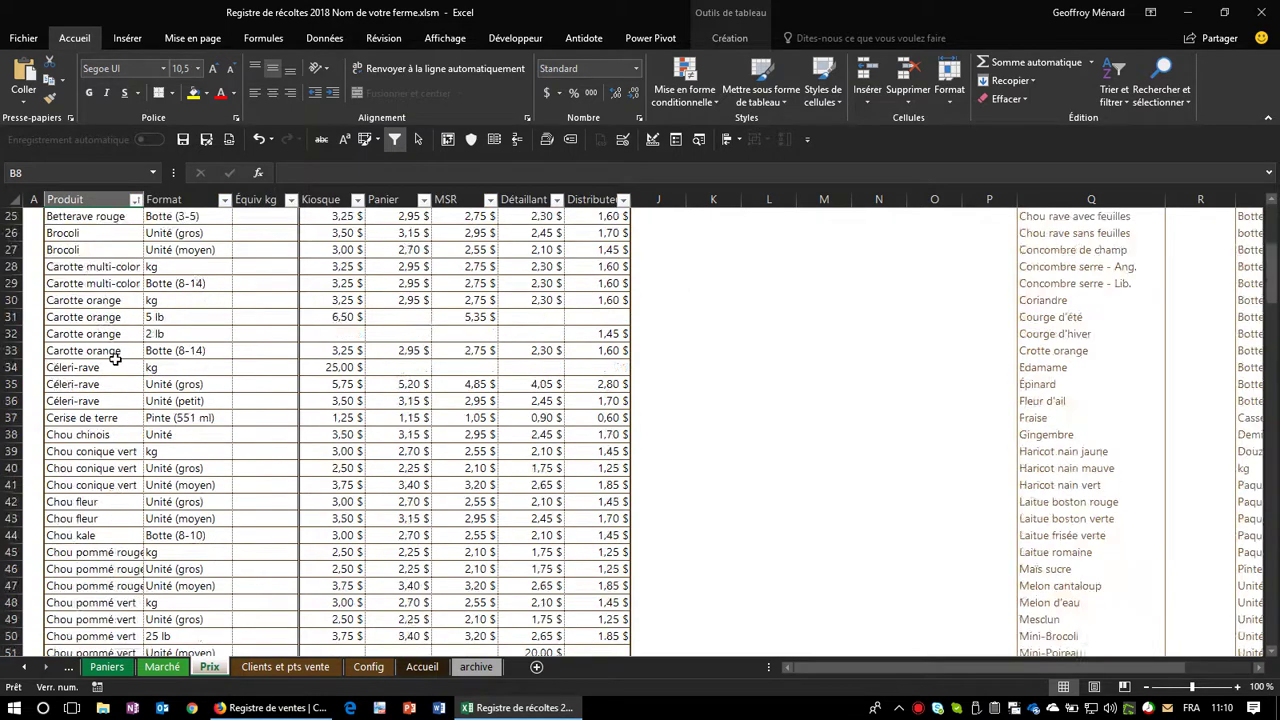
{"action": "scroll", "coordinate": [125, 366], "scroll_direction": "down", "scroll_amount": 8}
{"action": "scroll", "coordinate": [120, 363], "scroll_direction": "down", "scroll_amount": 8}
{"action": "scroll", "coordinate": [116, 360], "scroll_direction": "down", "scroll_amount": 7}
{"action": "scroll", "coordinate": [116, 360], "scroll_direction": "down", "scroll_amount": 4}
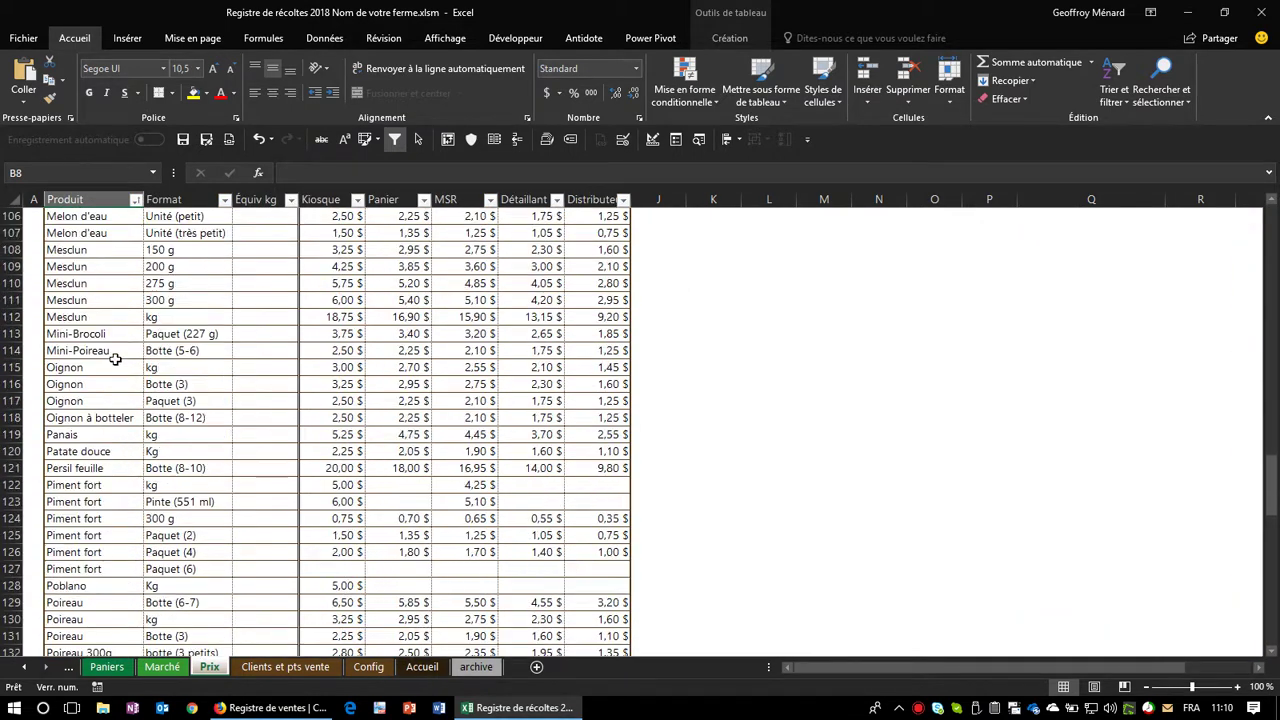
{"action": "scroll", "coordinate": [116, 360], "scroll_direction": "down", "scroll_amount": 5}
{"action": "scroll", "coordinate": [116, 360], "scroll_direction": "down", "scroll_amount": 5}
{"action": "scroll", "coordinate": [116, 360], "scroll_direction": "down", "scroll_amount": 5}
{"action": "scroll", "coordinate": [116, 360], "scroll_direction": "down", "scroll_amount": 4}
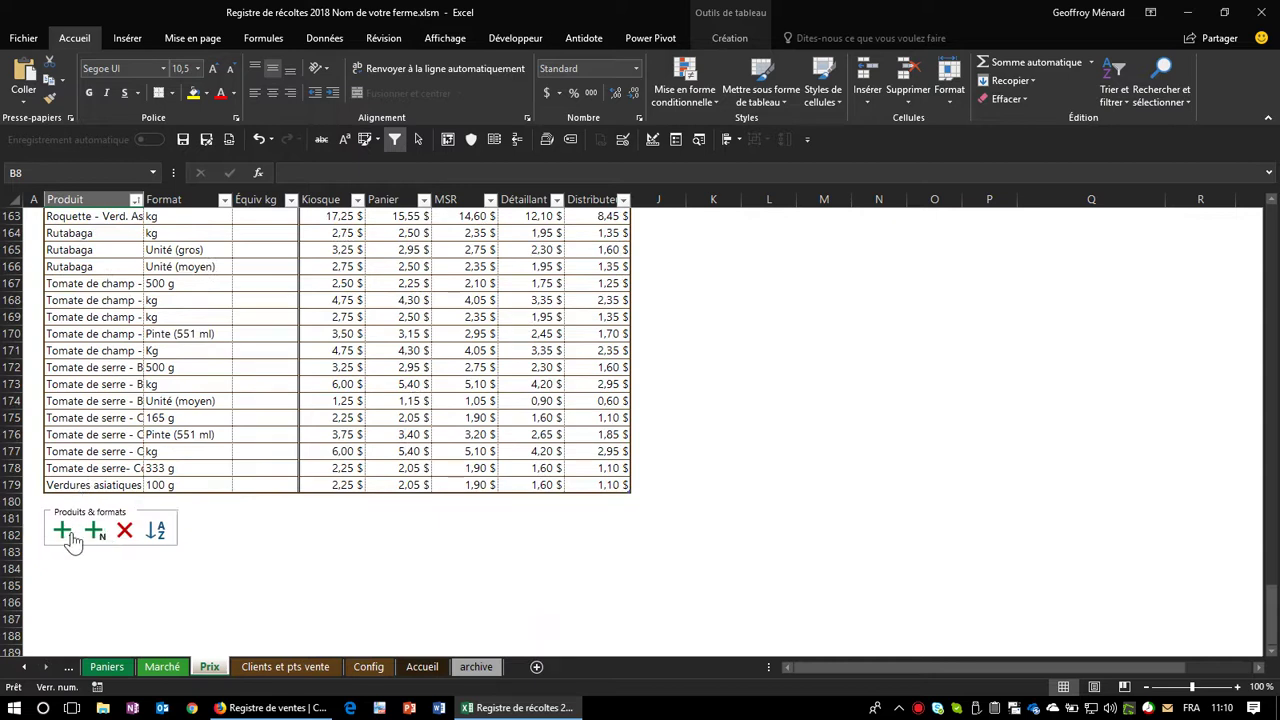
{"action": "left_click", "coordinate": [95, 404]}
{"action": "left_click", "coordinate": [63, 531]}
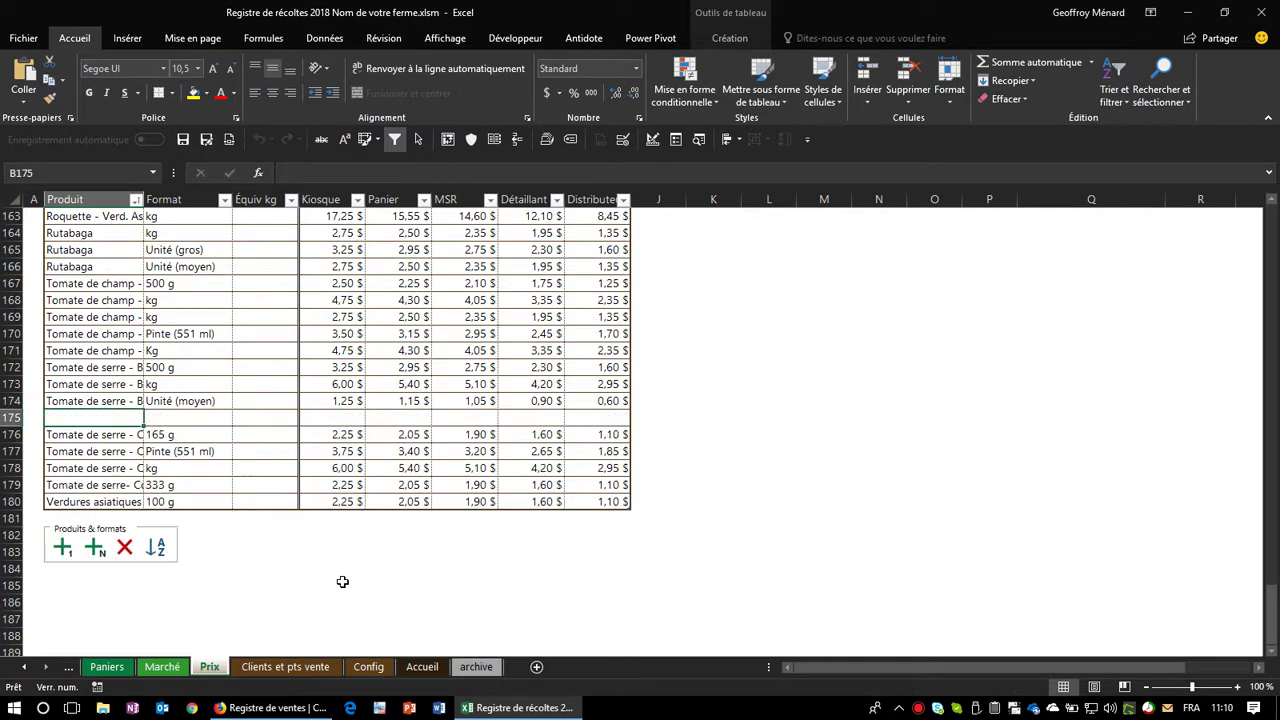
Step: Insert a blank row under Tomate de champ - Beef #2 and start adding 5 rows below Rutabaga
{"action": "scroll", "coordinate": [266, 577], "scroll_direction": "up", "scroll_amount": 1}
{"action": "left_click", "coordinate": [265, 585]}
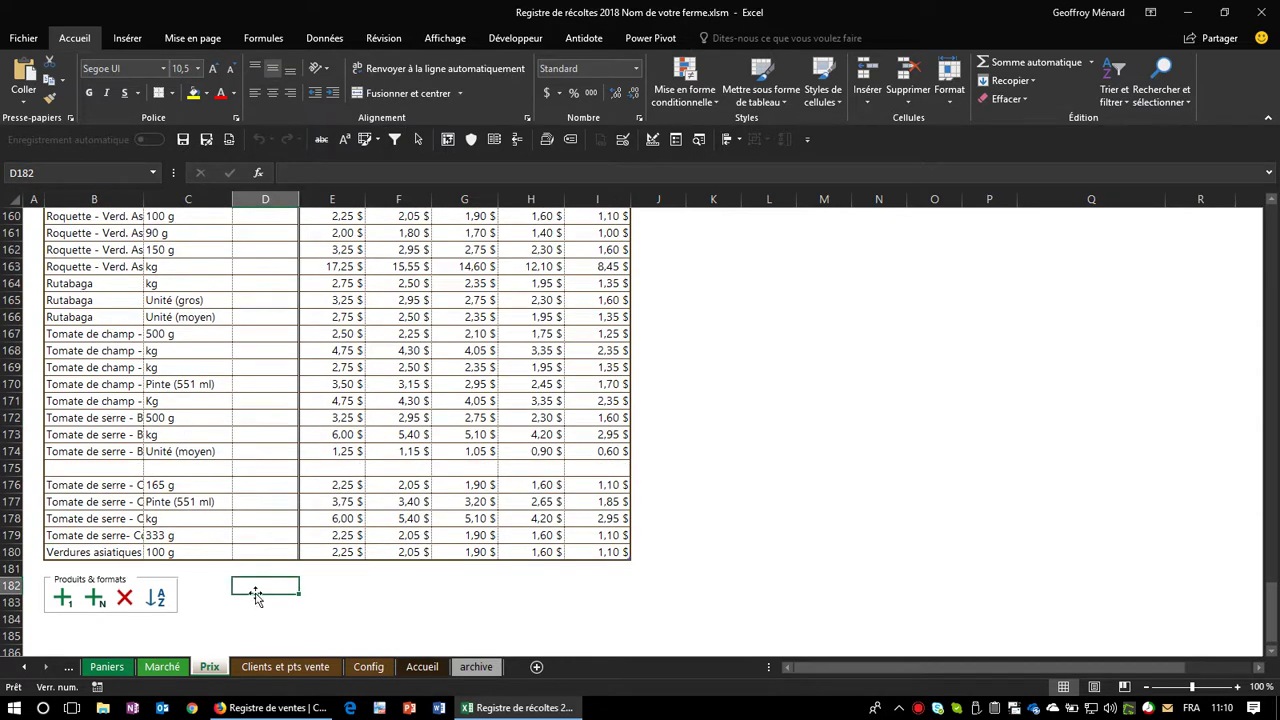
{"action": "left_click", "coordinate": [94, 600]}
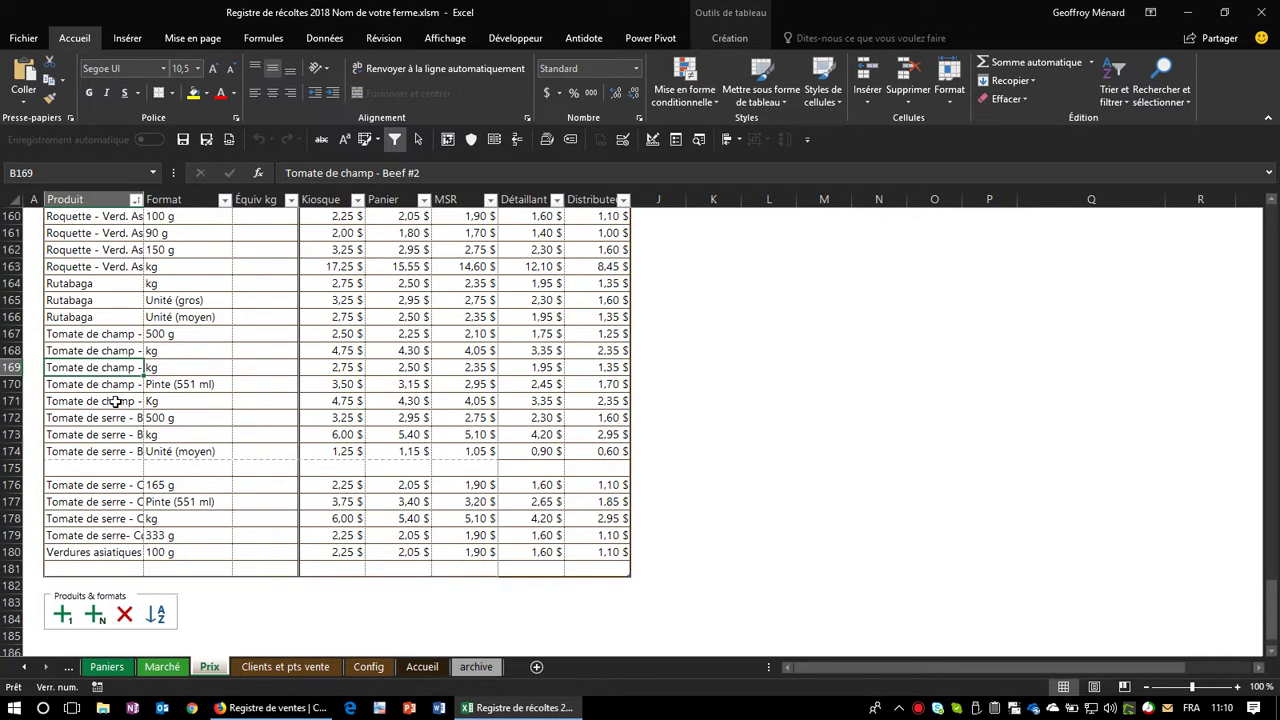
{"action": "left_click", "coordinate": [62, 614]}
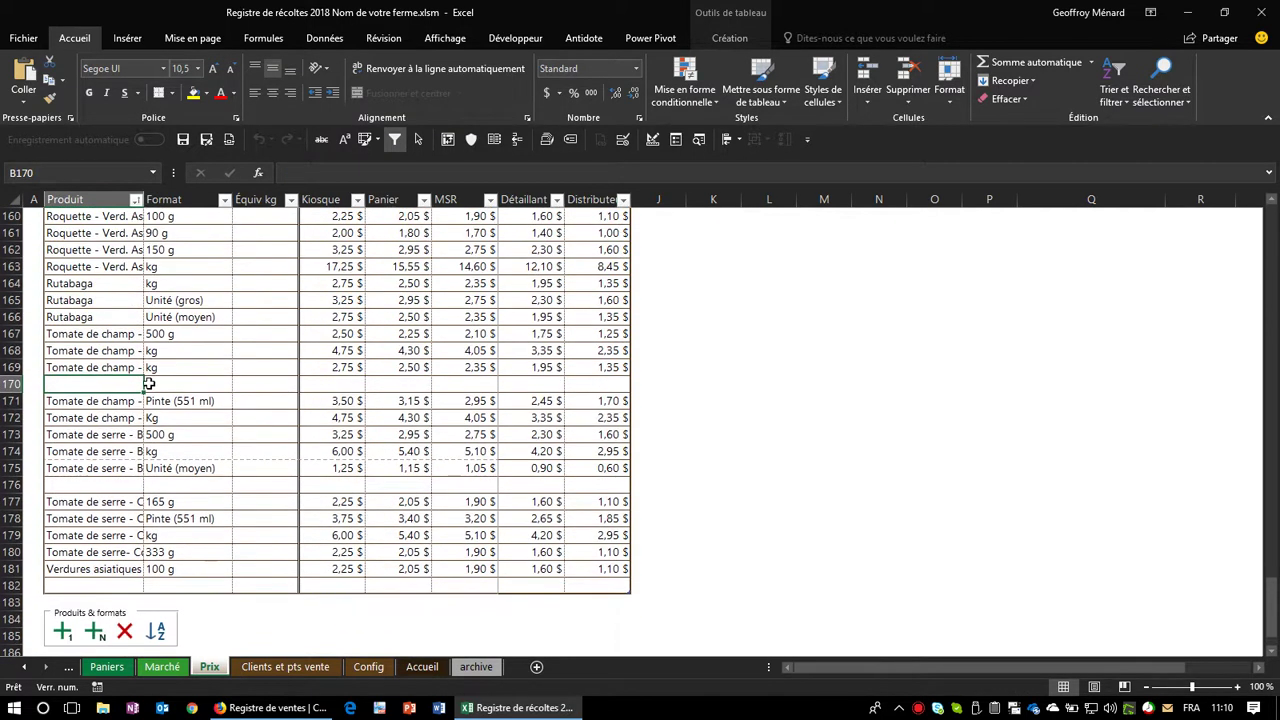
{"action": "left_click", "coordinate": [90, 316]}
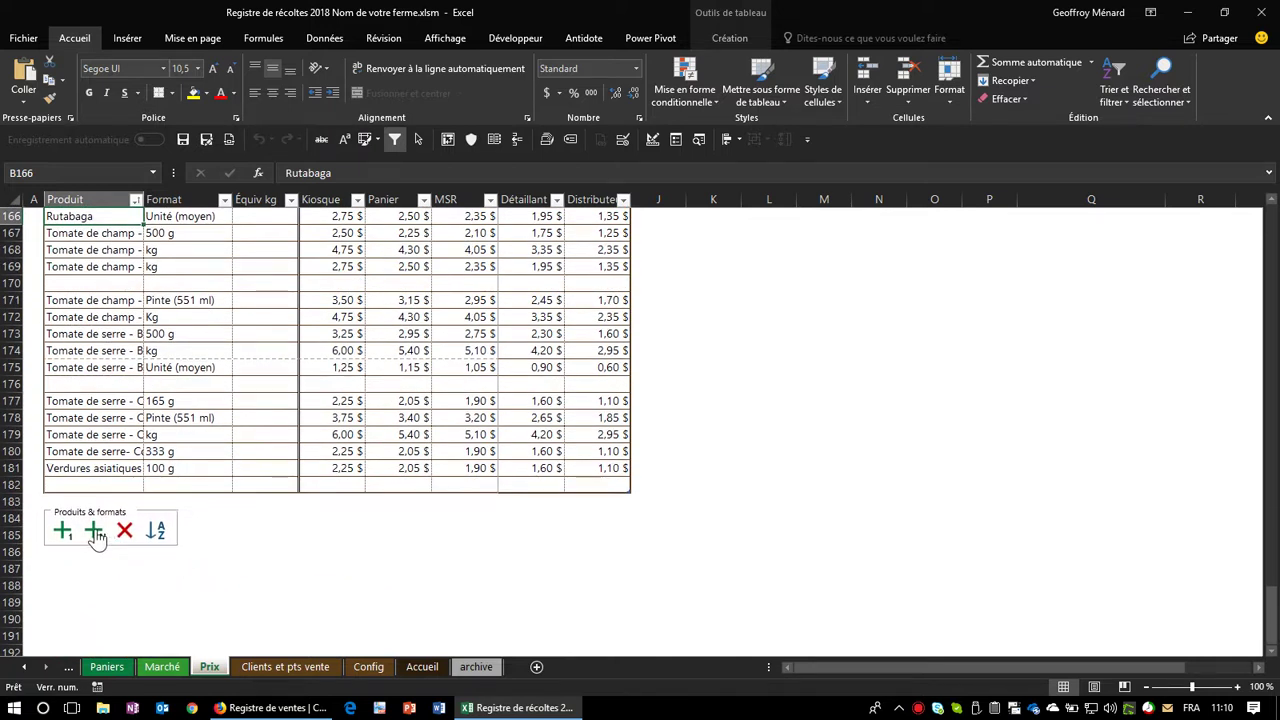
{"action": "left_click", "coordinate": [95, 533]}
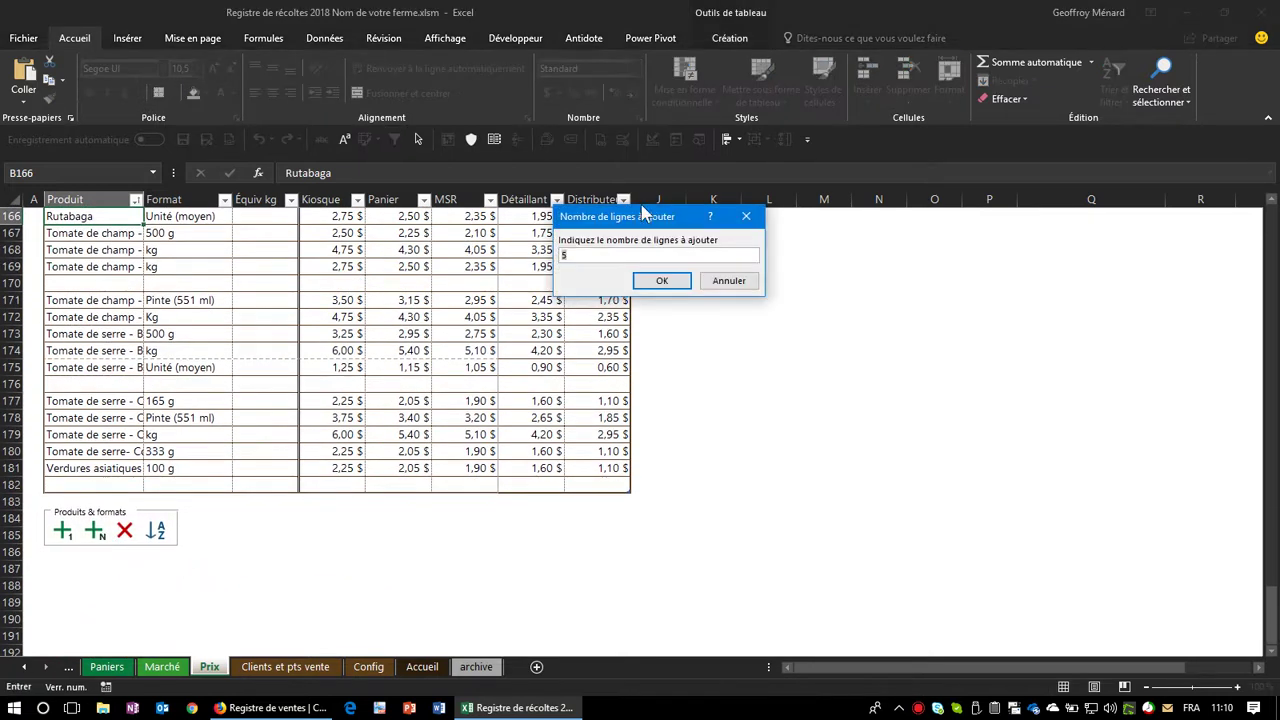
Step: Add five blank rows below Rutabaga and sort the product list A→Z
{"action": "left_click", "coordinate": [660, 281]}
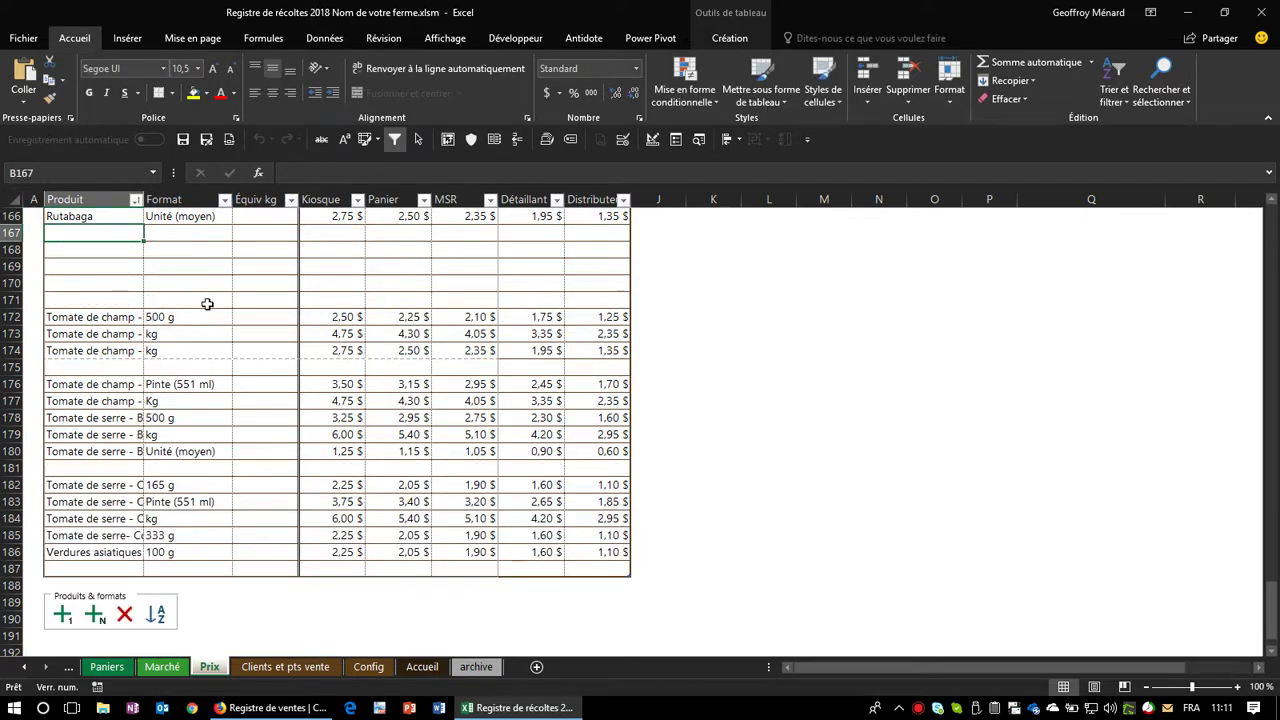
{"action": "left_click", "coordinate": [157, 613]}
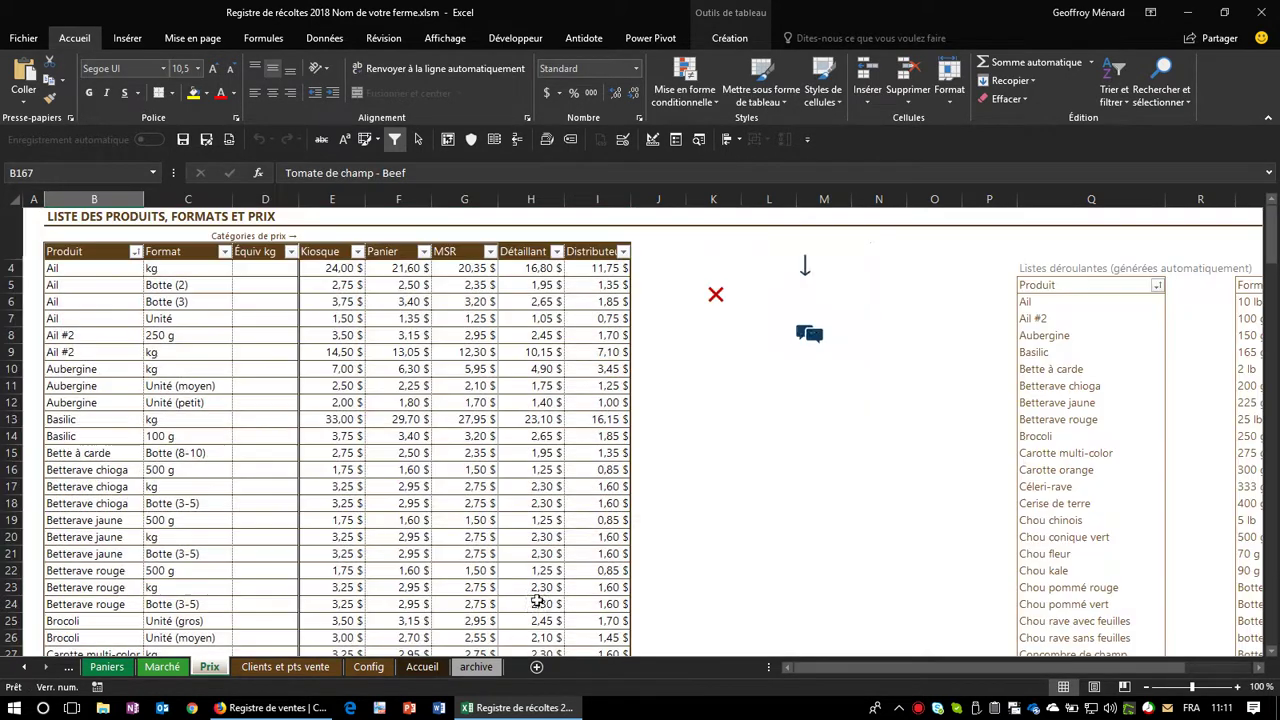
{"action": "scroll", "coordinate": [127, 389], "scroll_direction": "down", "scroll_amount": 7}
{"action": "scroll", "coordinate": [127, 389], "scroll_direction": "down", "scroll_amount": 3}
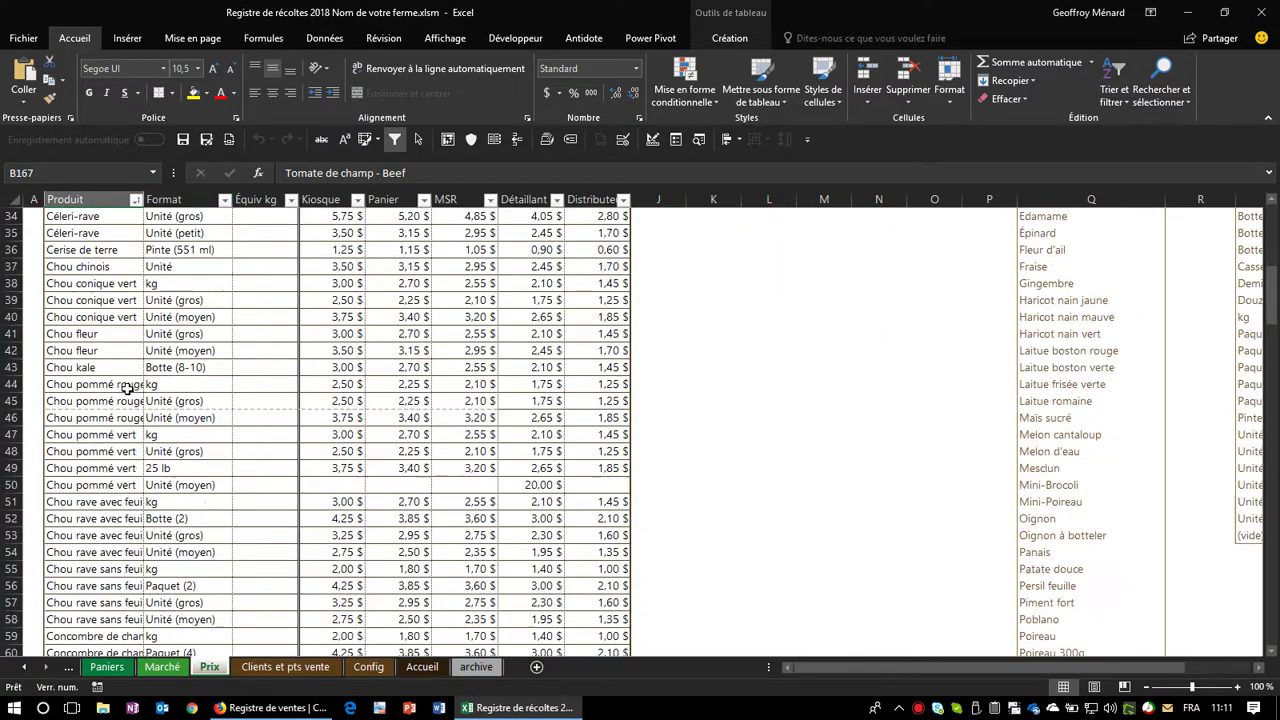
{"action": "scroll", "coordinate": [127, 389], "scroll_direction": "down", "scroll_amount": 4}
{"action": "scroll", "coordinate": [127, 389], "scroll_direction": "down", "scroll_amount": 1}
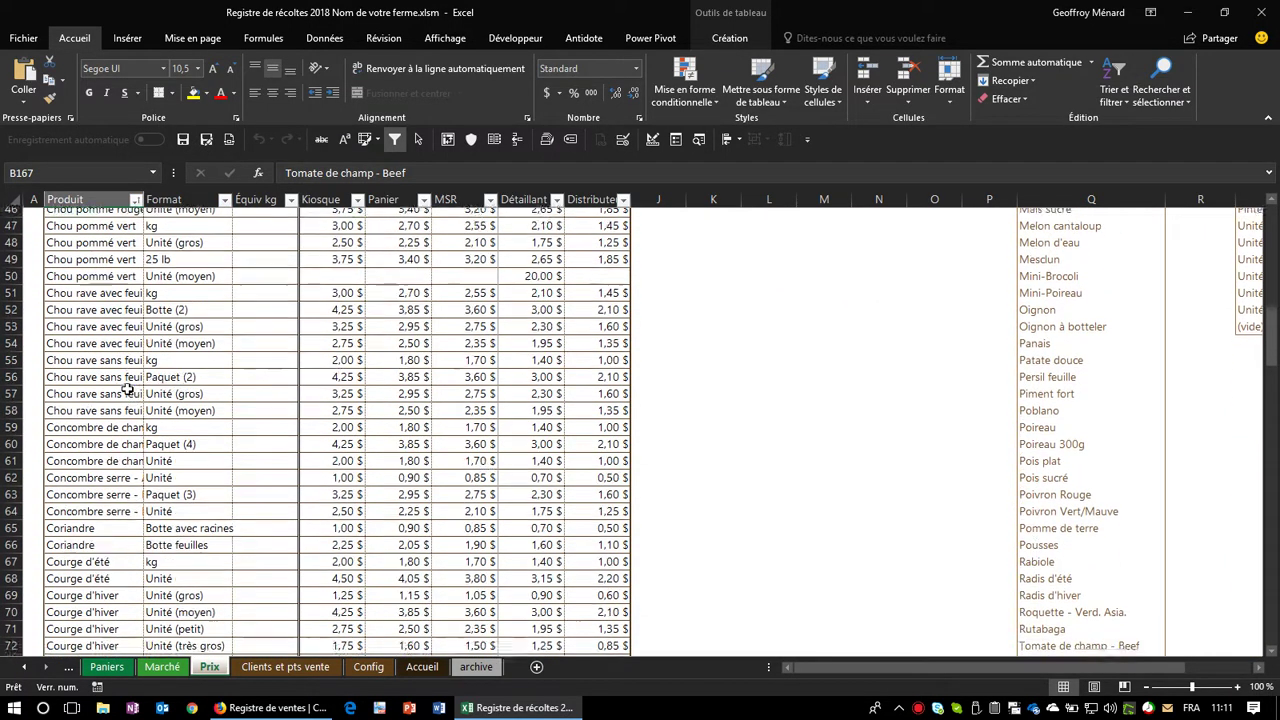
{"action": "scroll", "coordinate": [127, 389], "scroll_direction": "down", "scroll_amount": 3}
{"action": "scroll", "coordinate": [127, 389], "scroll_direction": "down", "scroll_amount": 1}
Step: Check Courge d'été's format, then list Céleri-rave's format choices in Marché cell L12
{"action": "left_click", "coordinate": [193, 363]}
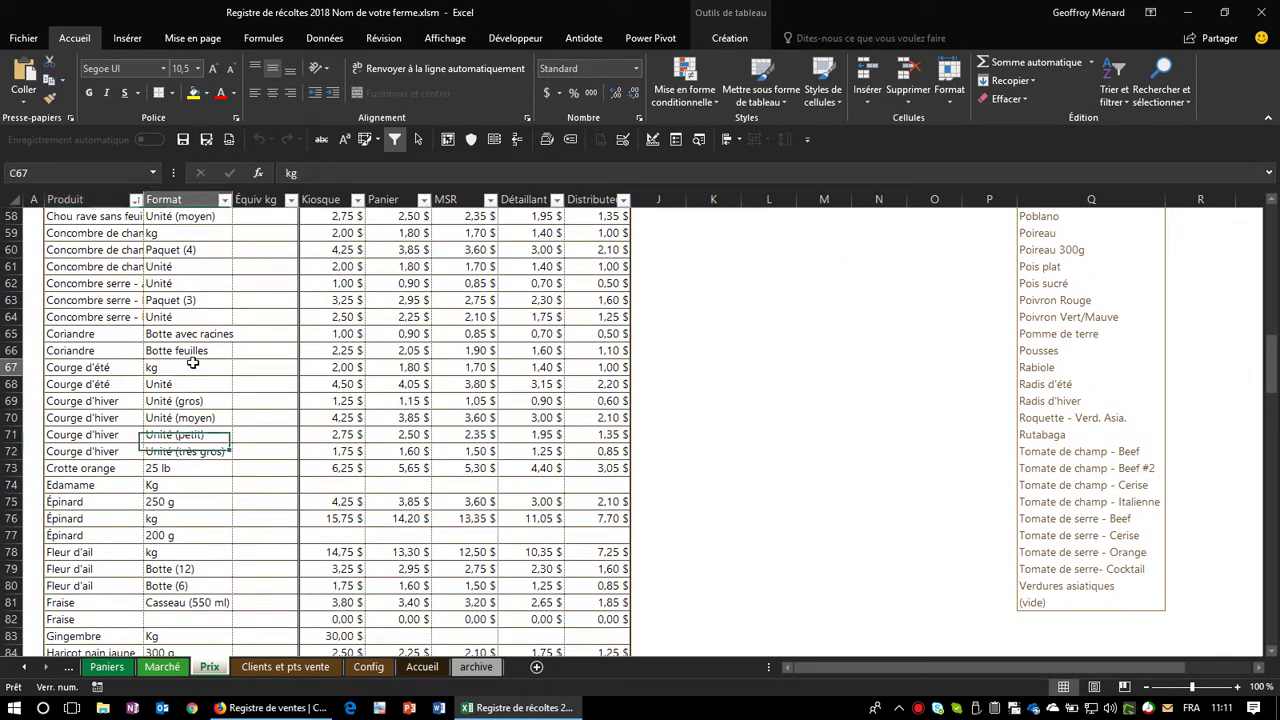
{"action": "left_click", "coordinate": [162, 667]}
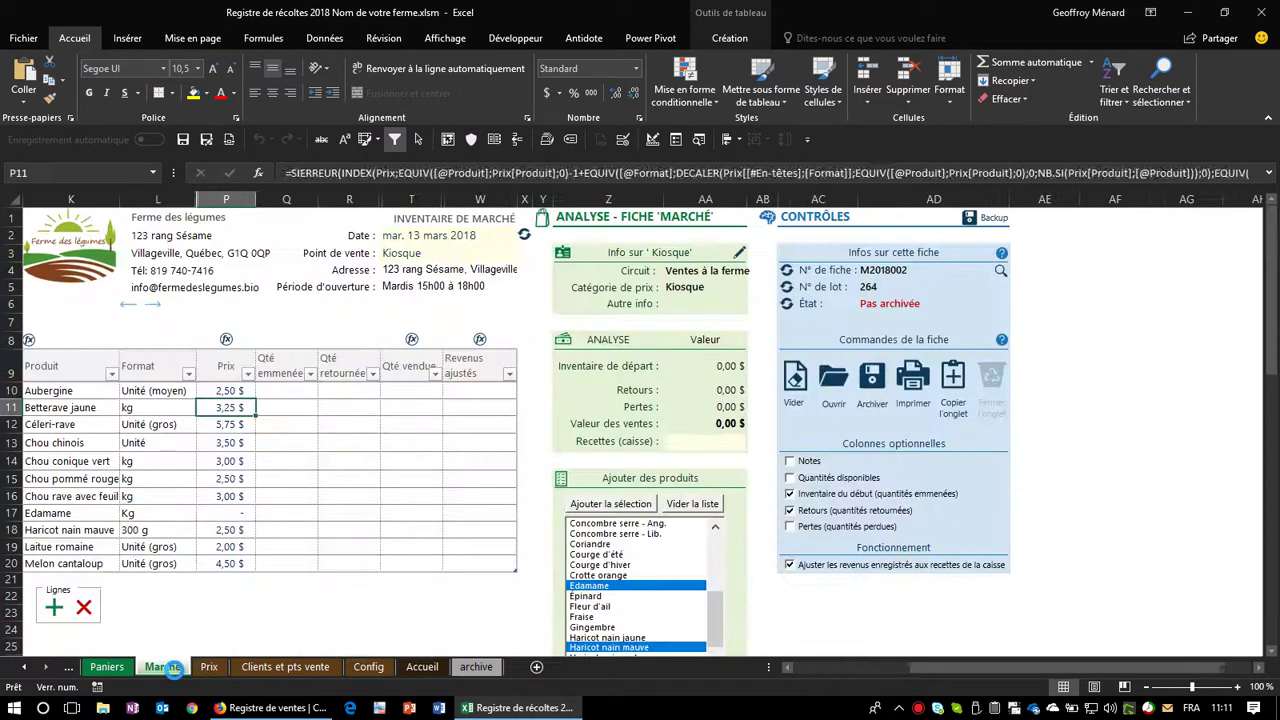
{"action": "left_click", "coordinate": [82, 424]}
{"action": "left_click", "coordinate": [170, 424]}
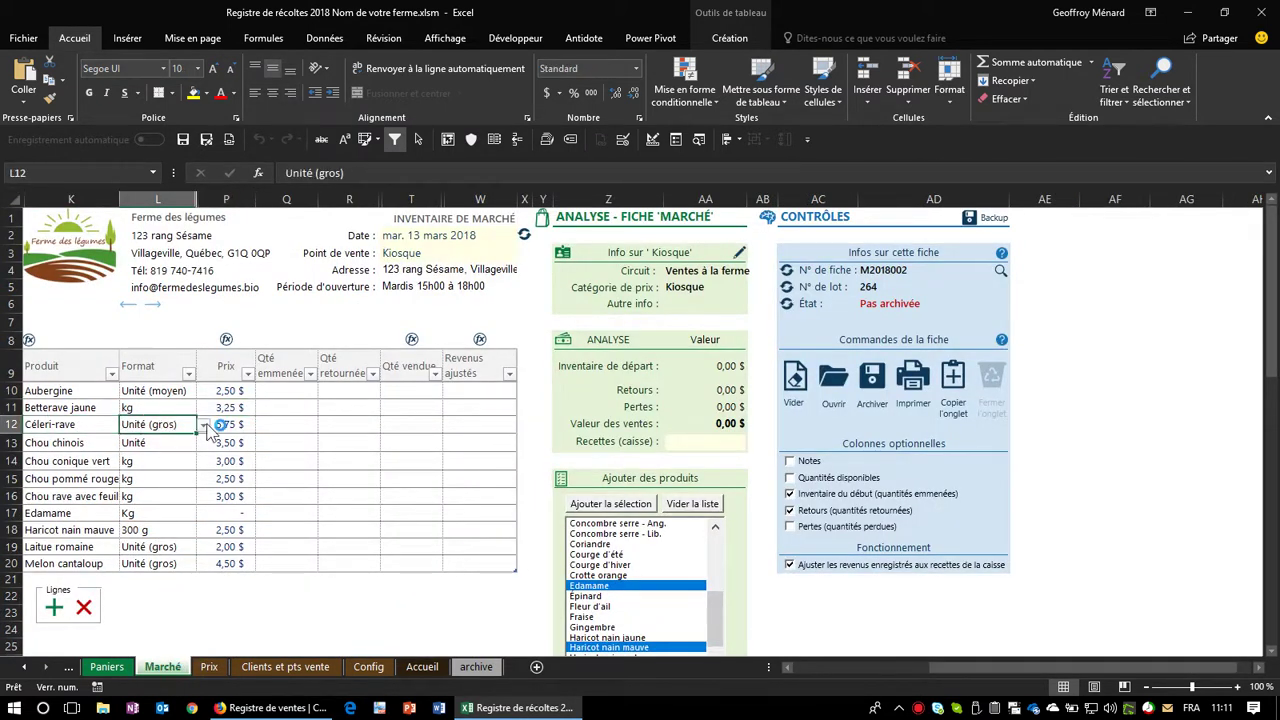
{"action": "left_click", "coordinate": [203, 424]}
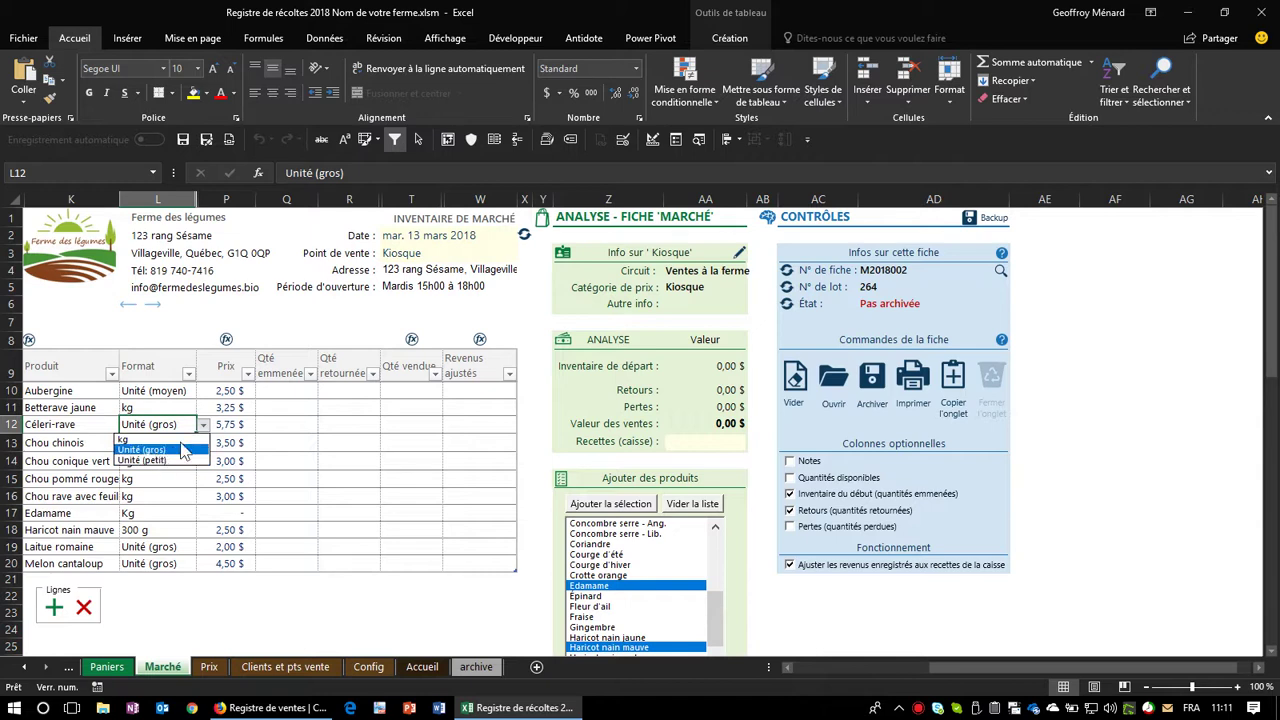
Step: Compare Courge d'été's formats in Prix C67:C69 with Céleri-rave's L12 format choices on Marché
{"action": "left_click", "coordinate": [218, 669]}
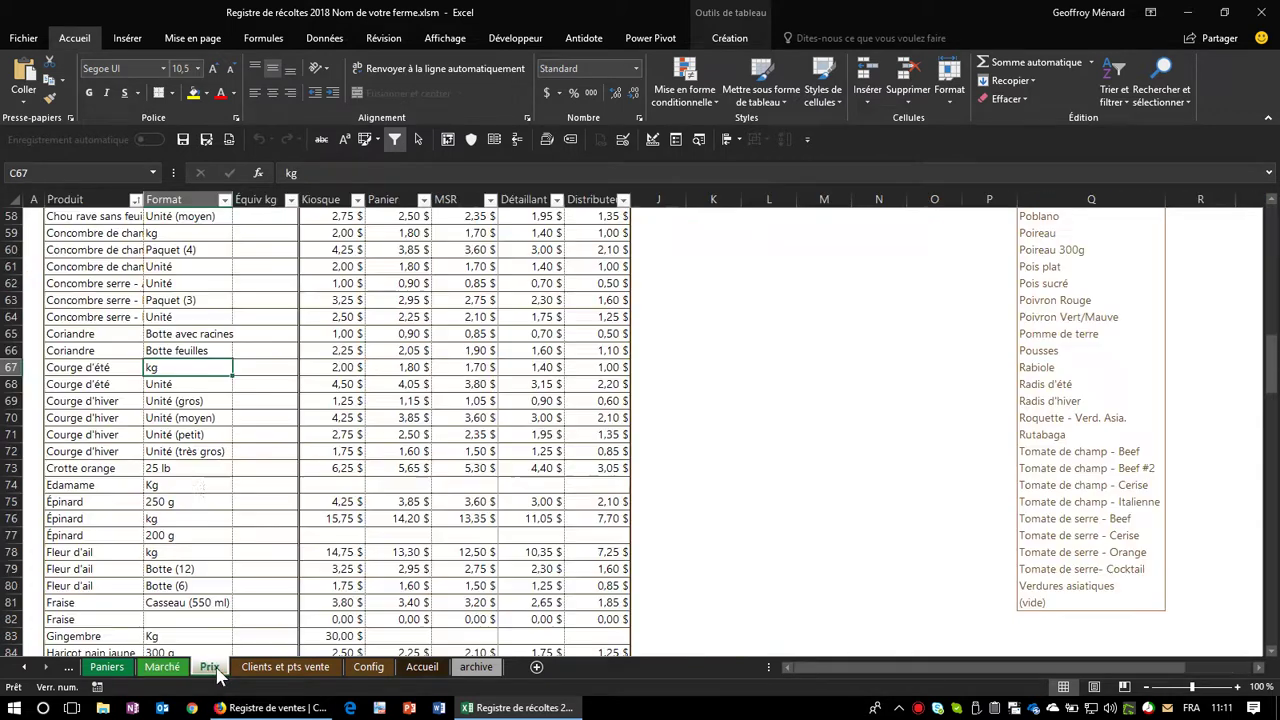
{"action": "left_click", "coordinate": [106, 370]}
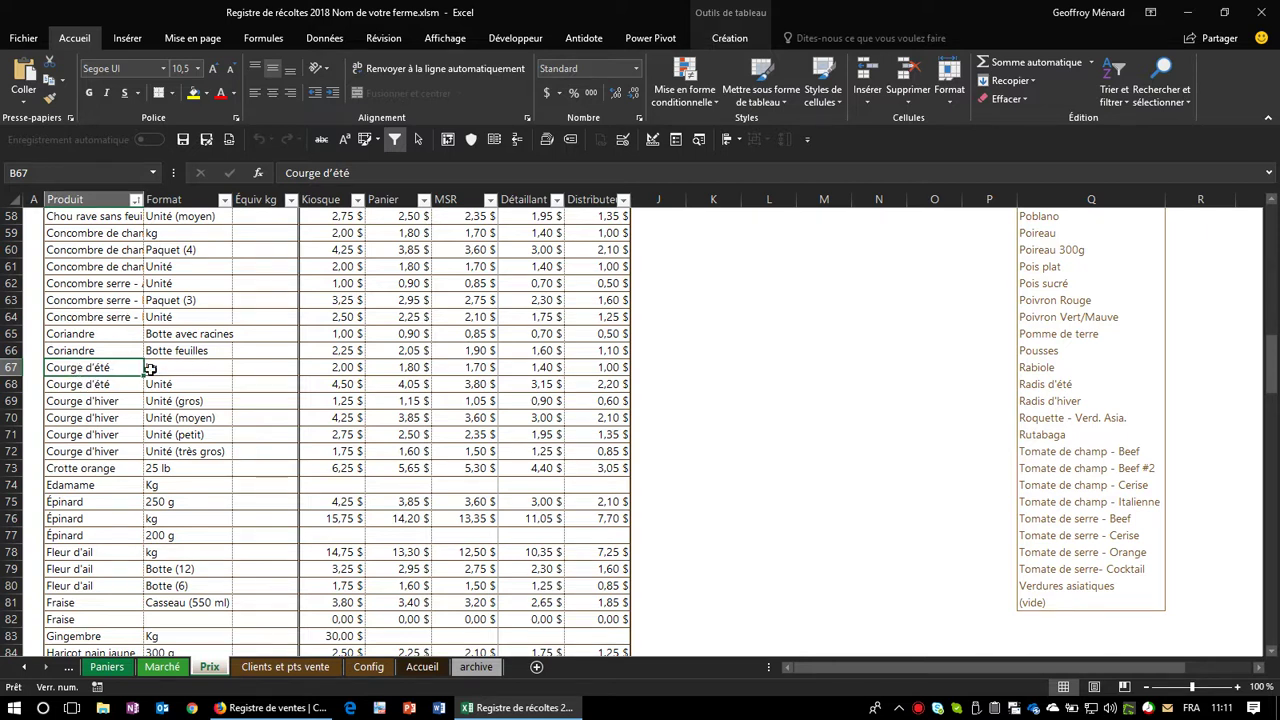
{"action": "left_click_drag", "start_coordinate": [195, 367], "coordinate": [197, 403]}
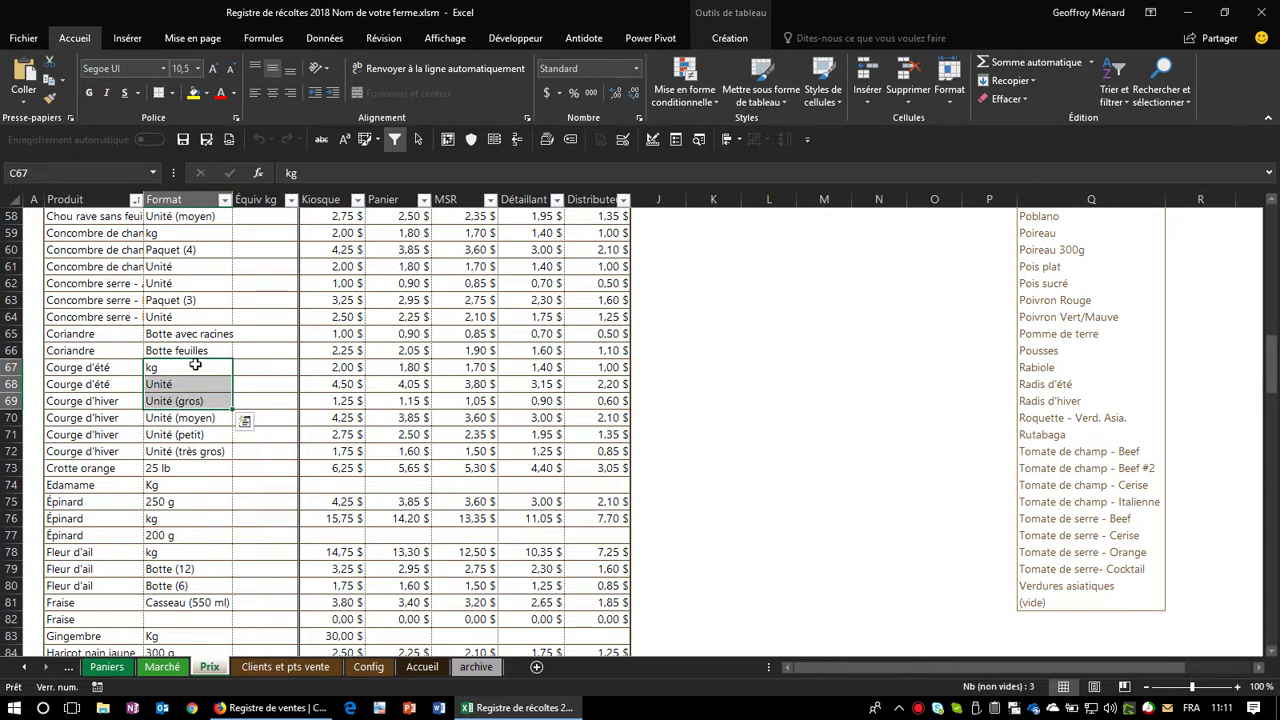
{"action": "left_click_drag", "start_coordinate": [195, 365], "coordinate": [188, 397]}
{"action": "left_click", "coordinate": [165, 666]}
{"action": "left_click", "coordinate": [171, 424]}
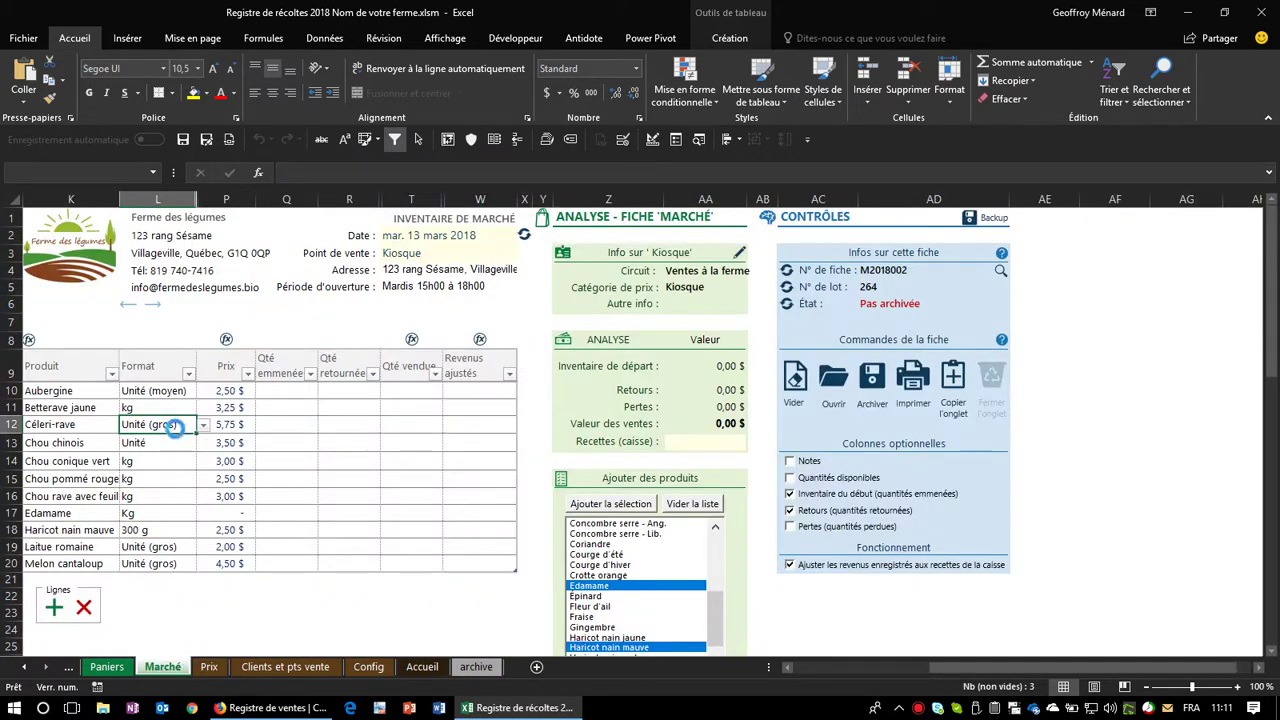
{"action": "left_click", "coordinate": [203, 424]}
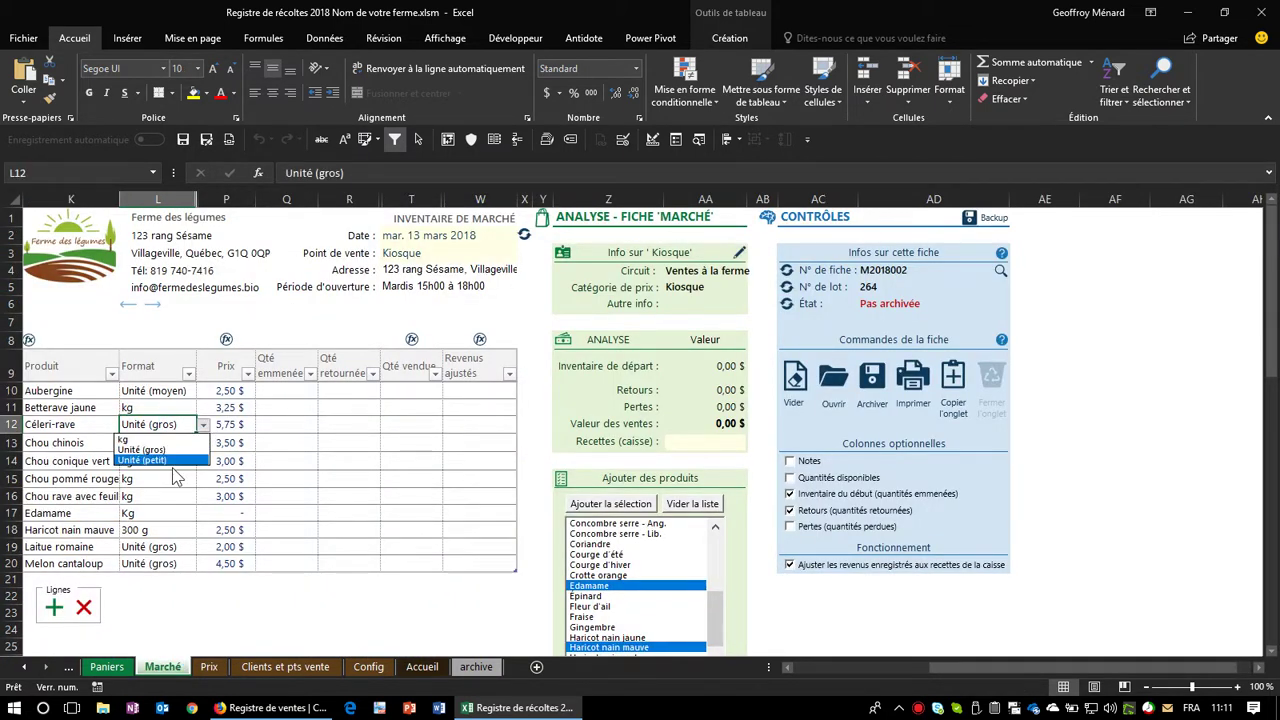
{"action": "left_click", "coordinate": [212, 667]}
{"action": "left_click", "coordinate": [212, 667]}
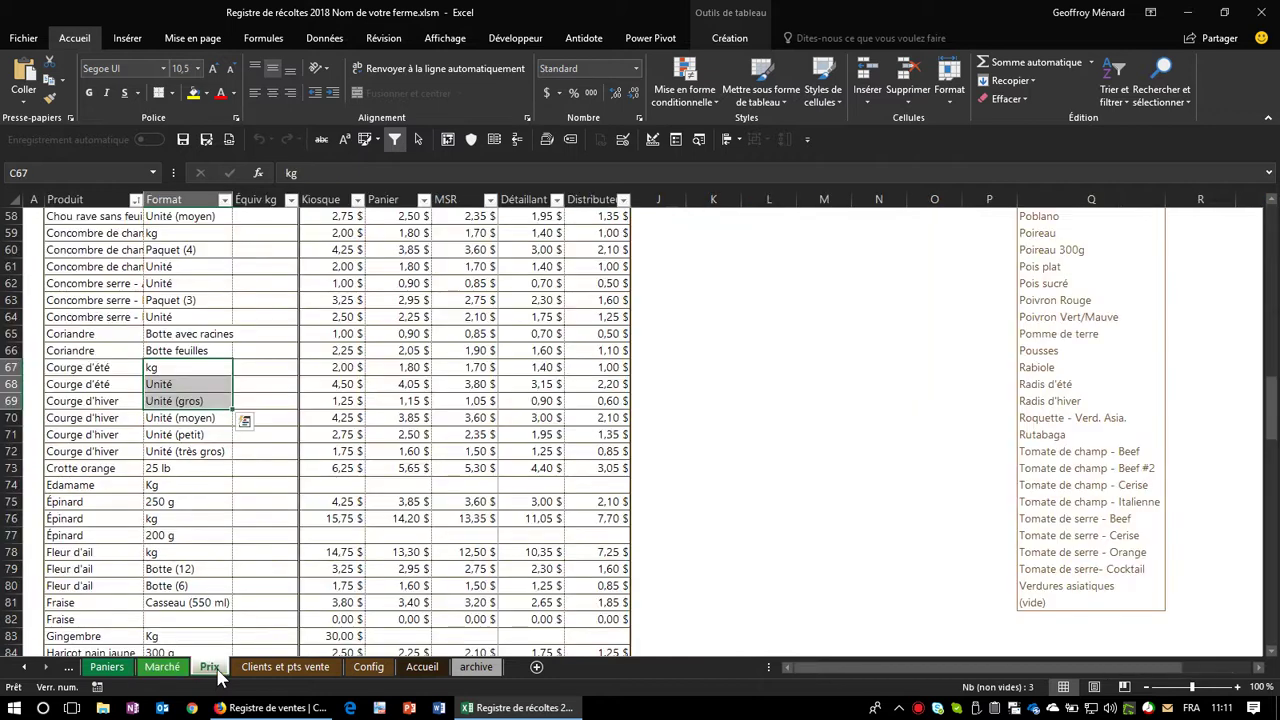
{"action": "scroll", "coordinate": [359, 522], "scroll_direction": "up", "scroll_amount": 19}
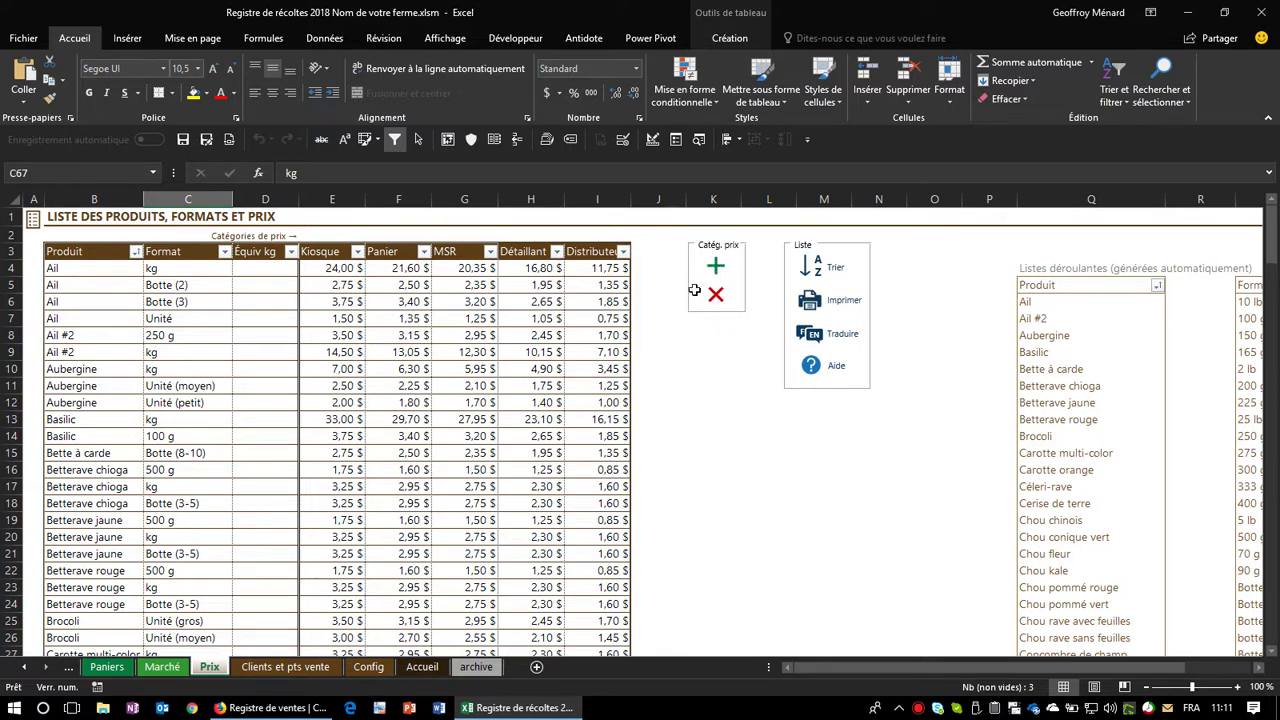
Step: Delete the Détaillant column from the Prix price table
{"action": "right_click", "coordinate": [617, 283]}
{"action": "left_click", "coordinate": [416, 297]}
{"action": "right_click", "coordinate": [519, 290]}
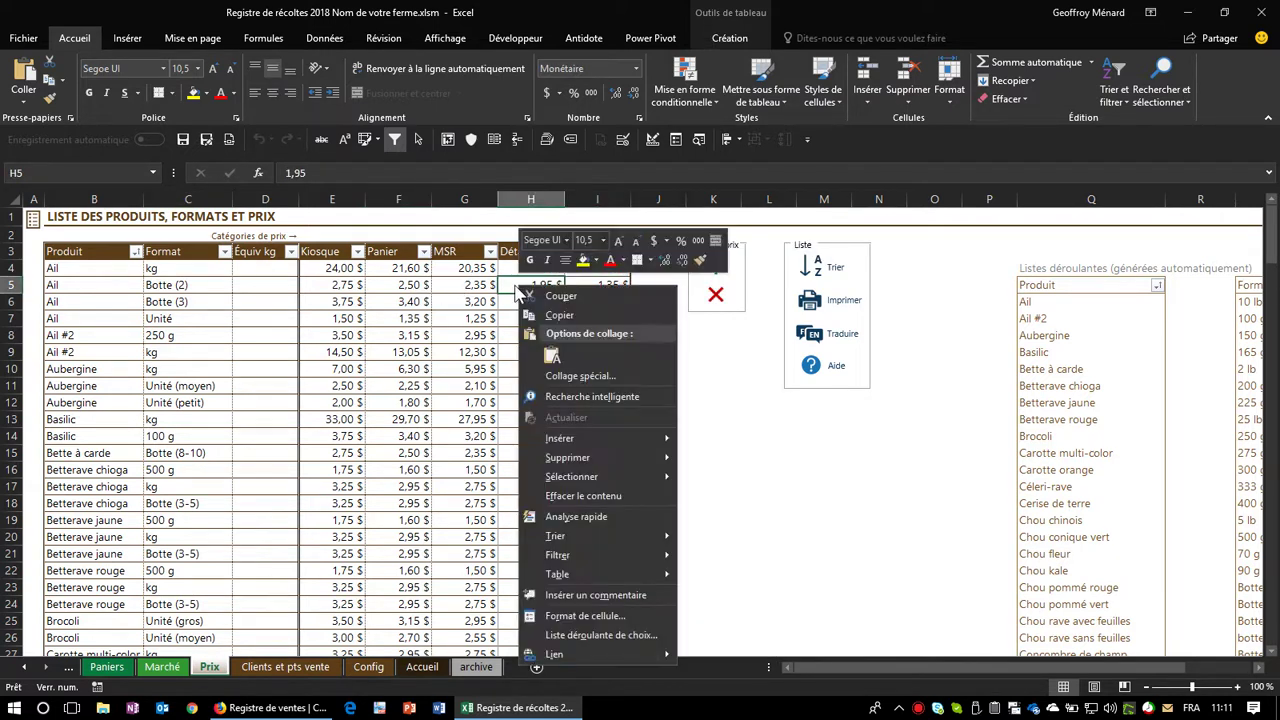
{"action": "left_click", "coordinate": [531, 199]}
{"action": "right_click", "coordinate": [550, 200]}
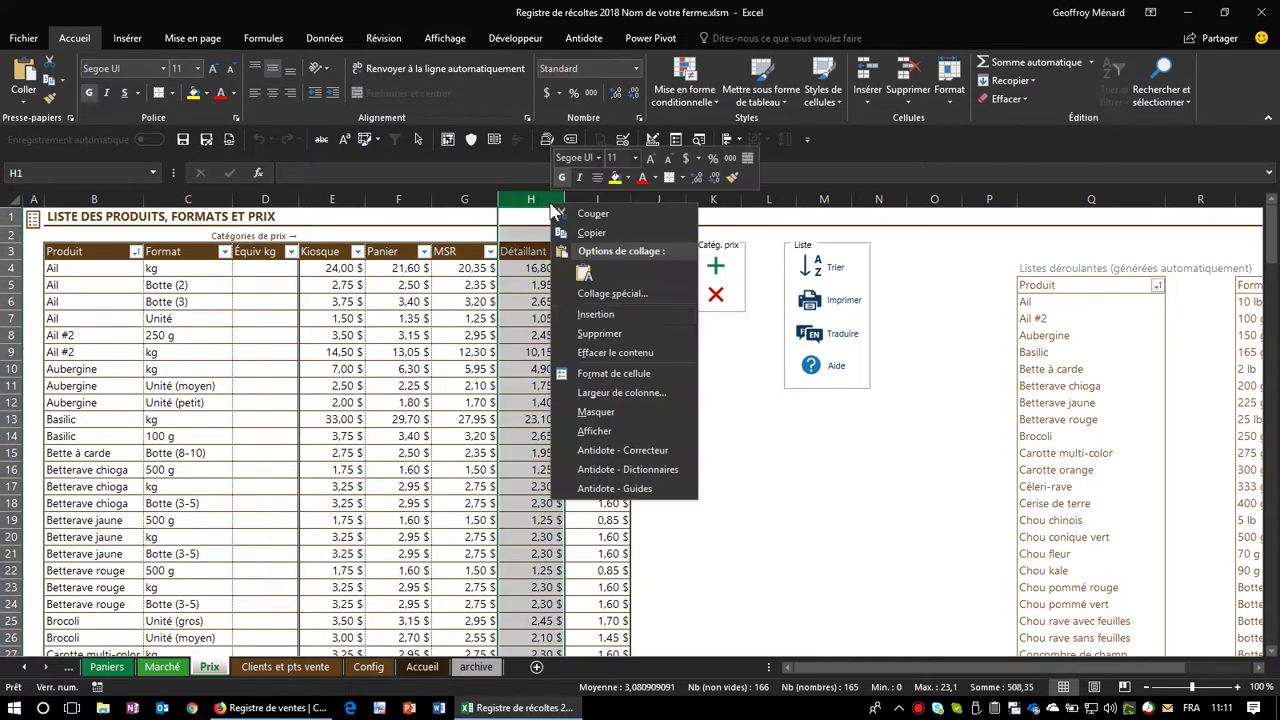
{"action": "left_click", "coordinate": [619, 338]}
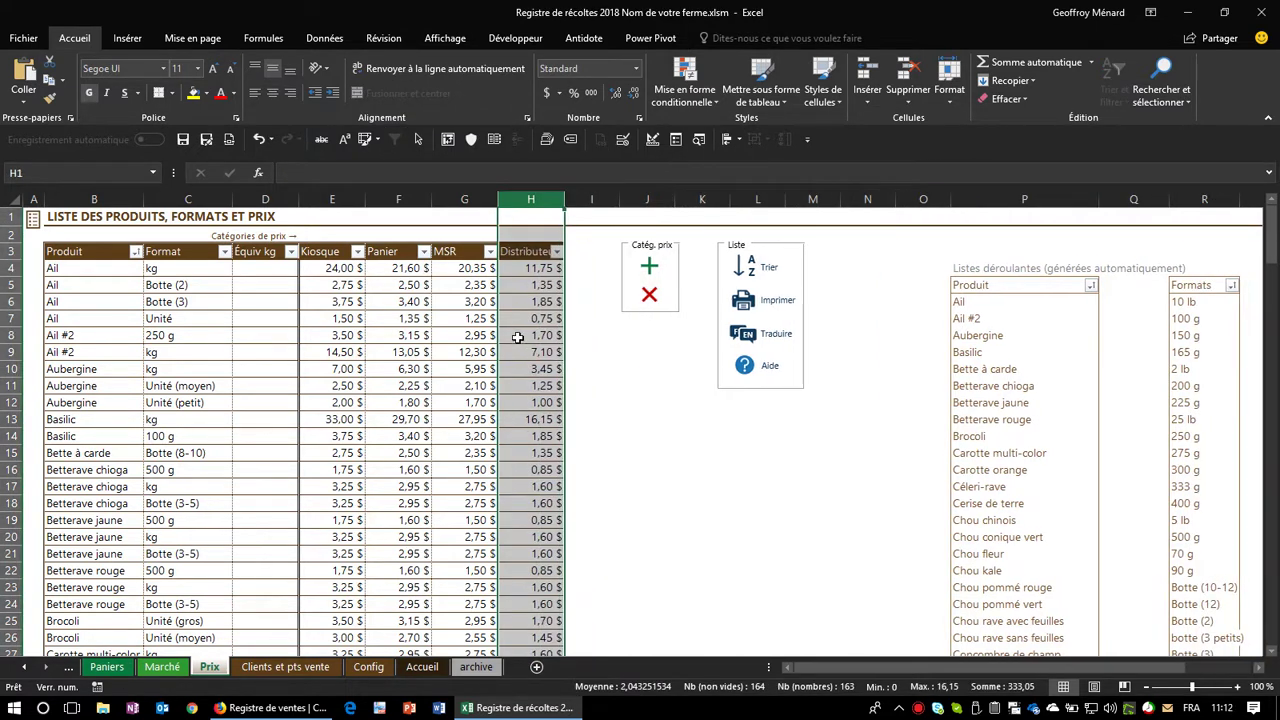
Step: Delete the MSR table column, then undo that deletion
{"action": "left_click", "coordinate": [464, 285]}
{"action": "right_click", "coordinate": [461, 282]}
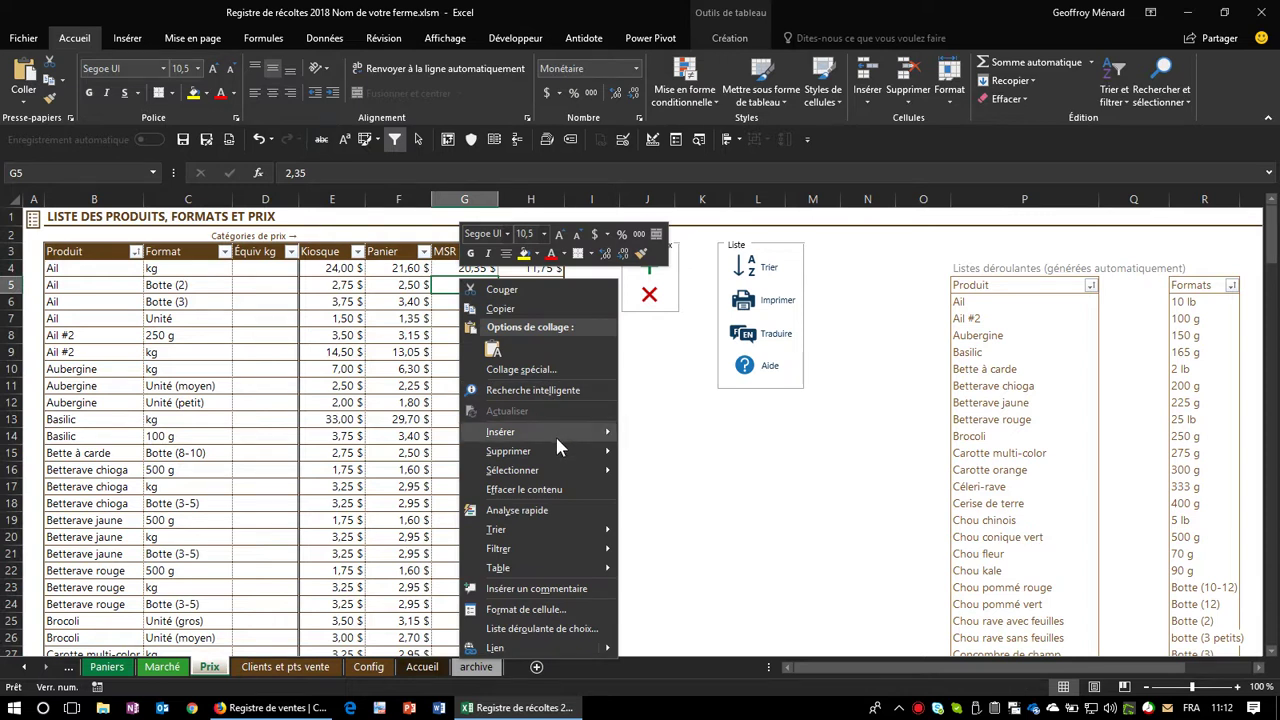
{"action": "mouse_move", "coordinate": [570, 450]}
{"action": "left_click", "coordinate": [725, 453]}
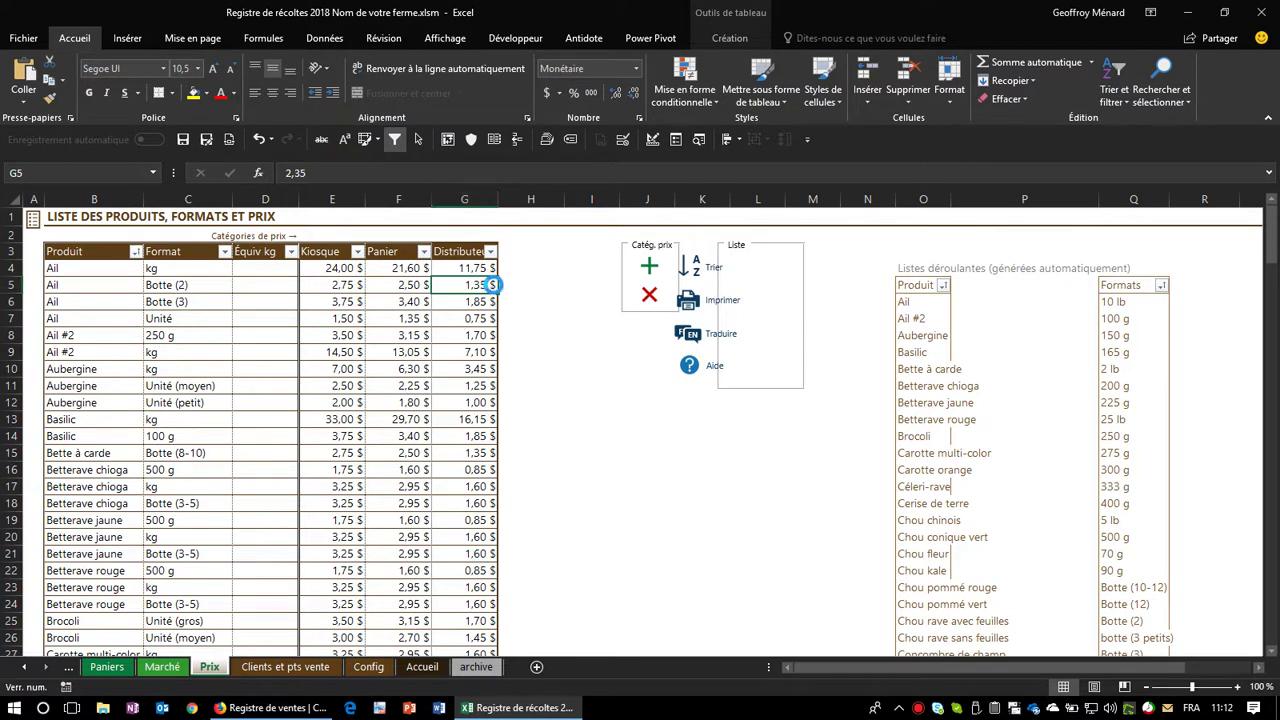
{"action": "key", "text": "ctrl+z"}
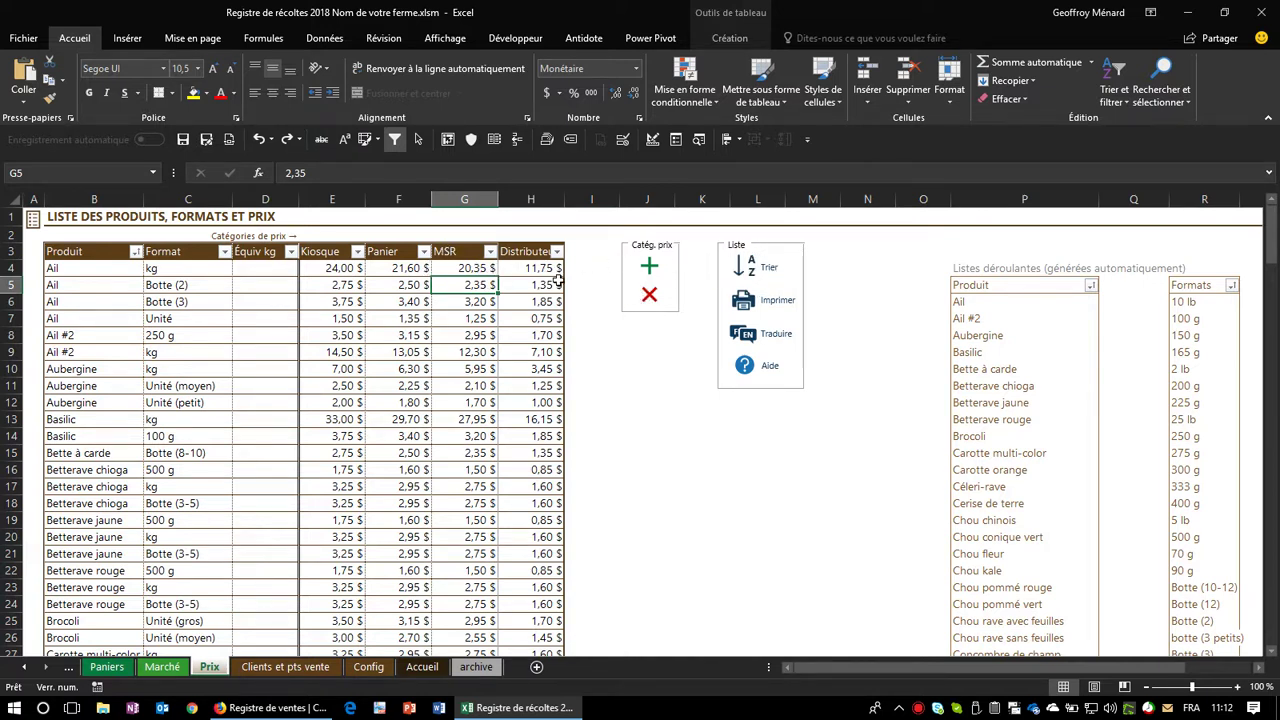
Step: Select Panier and MSR prices and delete both price categories, confirming with Oui
{"action": "left_click_drag", "start_coordinate": [397, 288], "coordinate": [464, 335]}
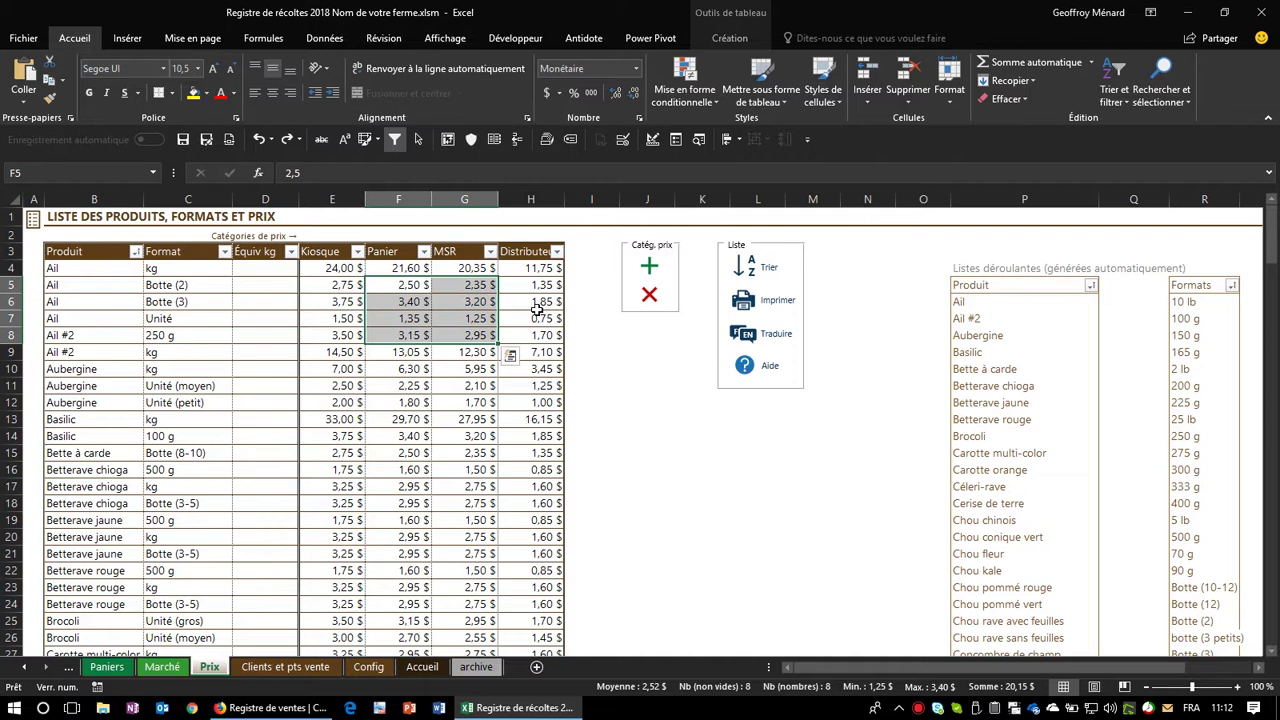
{"action": "left_click", "coordinate": [649, 294]}
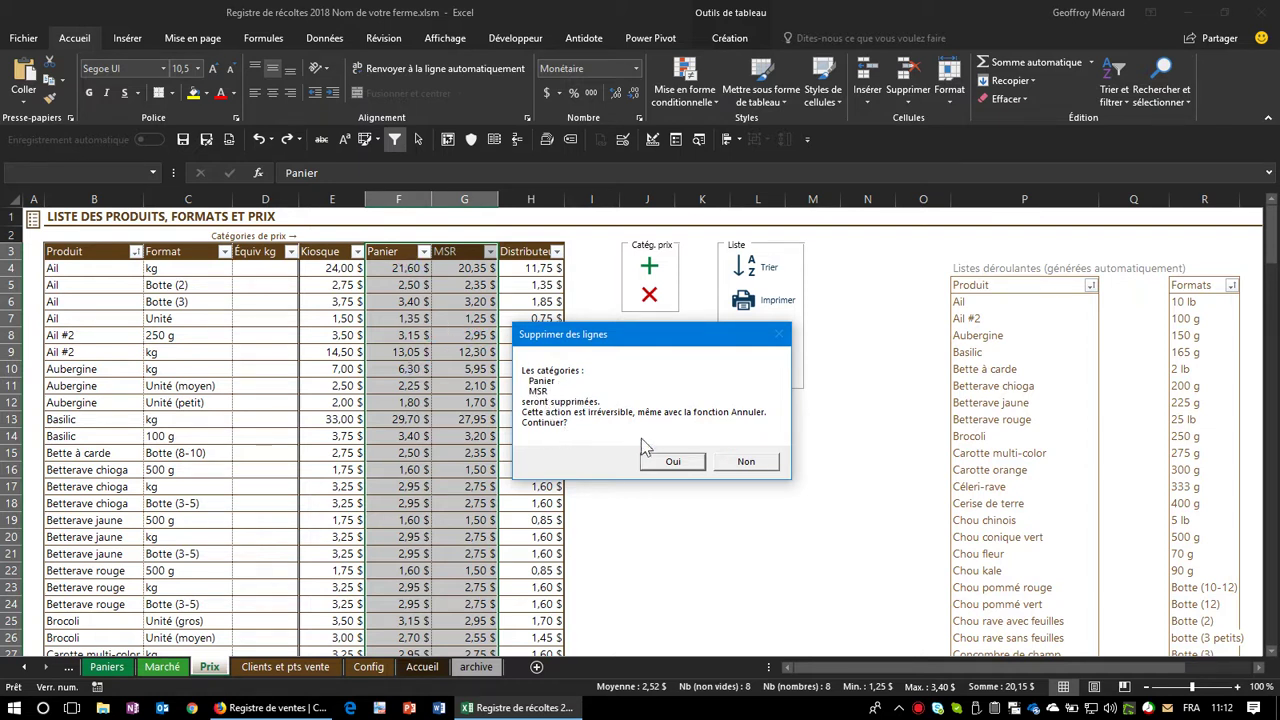
{"action": "left_click", "coordinate": [746, 461]}
{"action": "left_click_drag", "start_coordinate": [432, 340], "coordinate": [485, 403]}
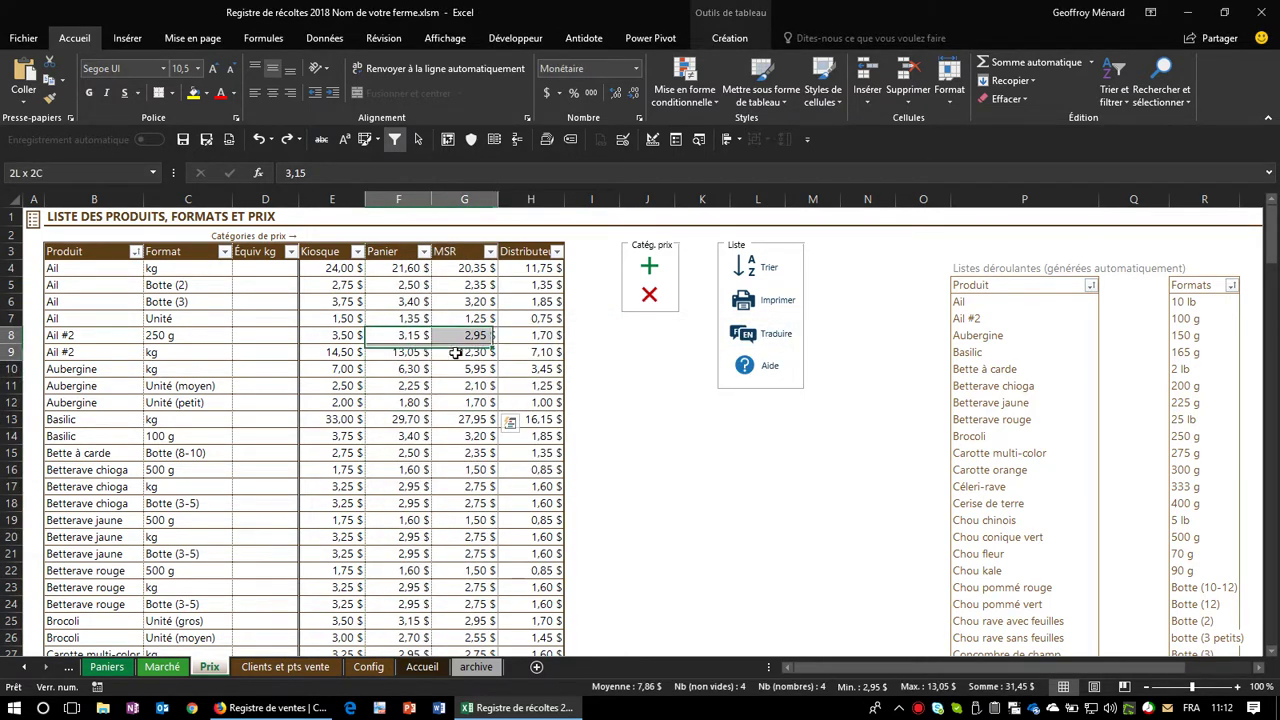
{"action": "left_click_drag", "start_coordinate": [395, 336], "coordinate": [465, 352]}
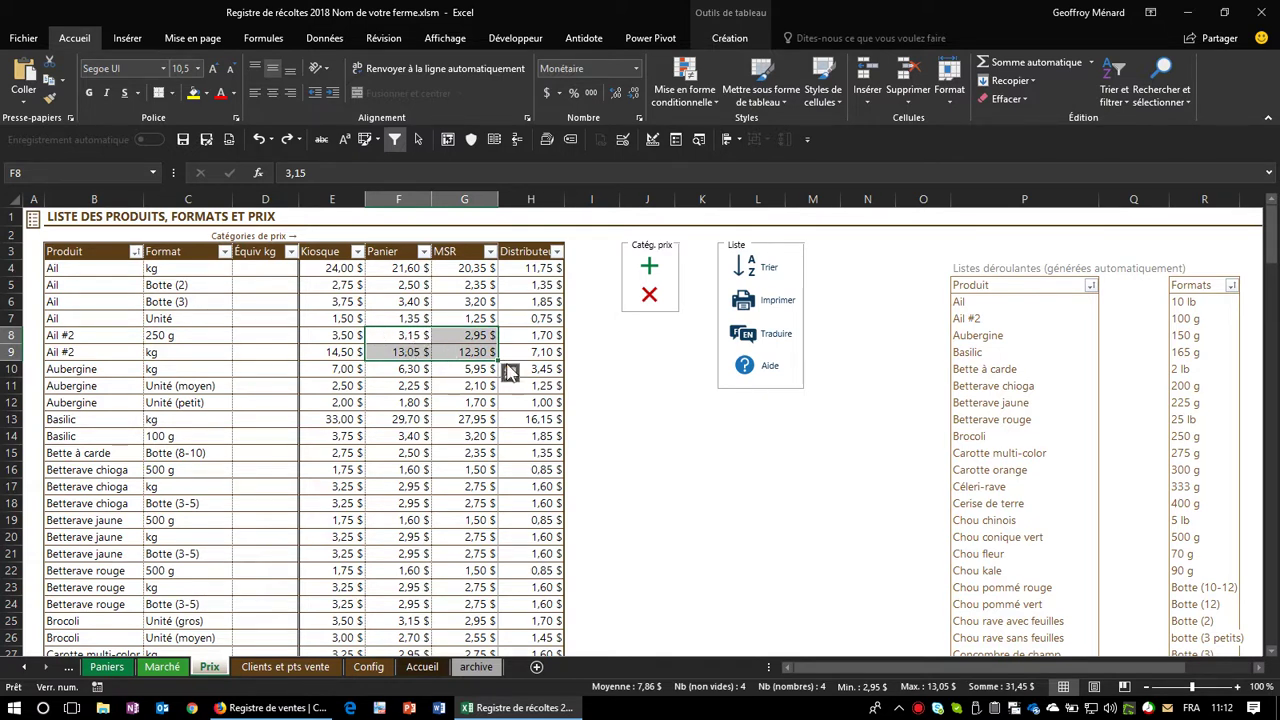
{"action": "left_click", "coordinate": [649, 294]}
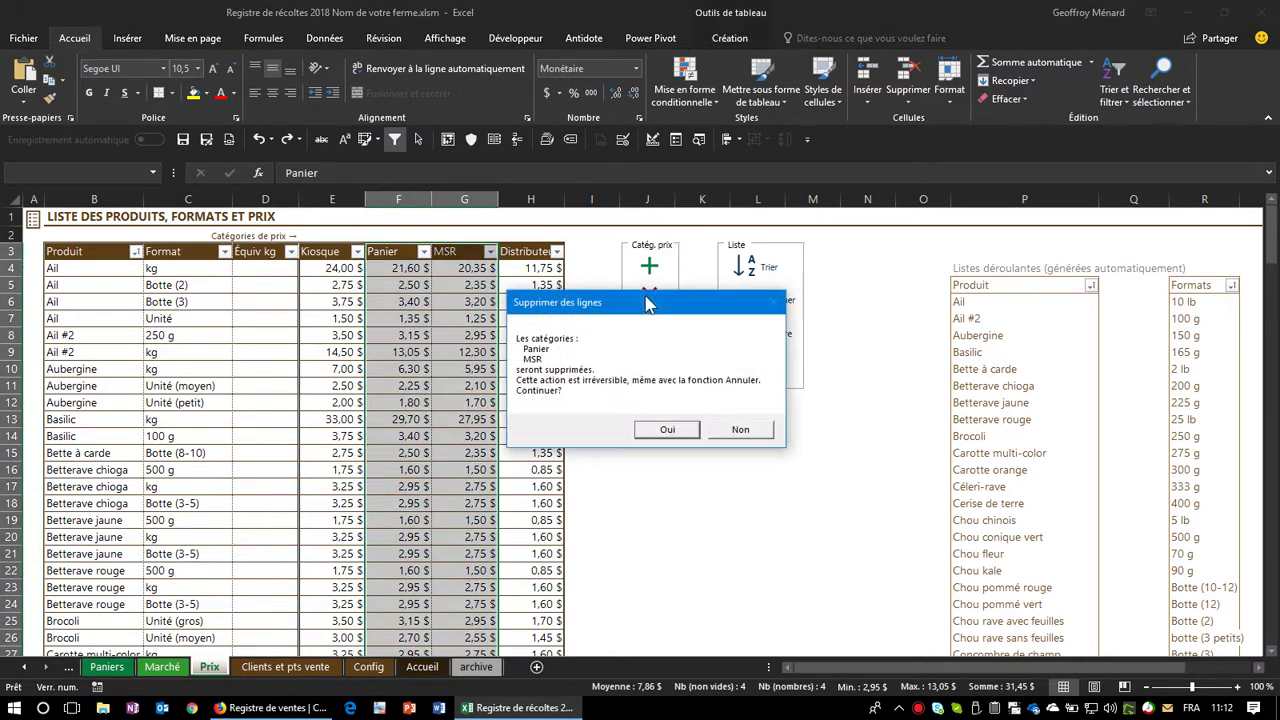
{"action": "left_click", "coordinate": [667, 430]}
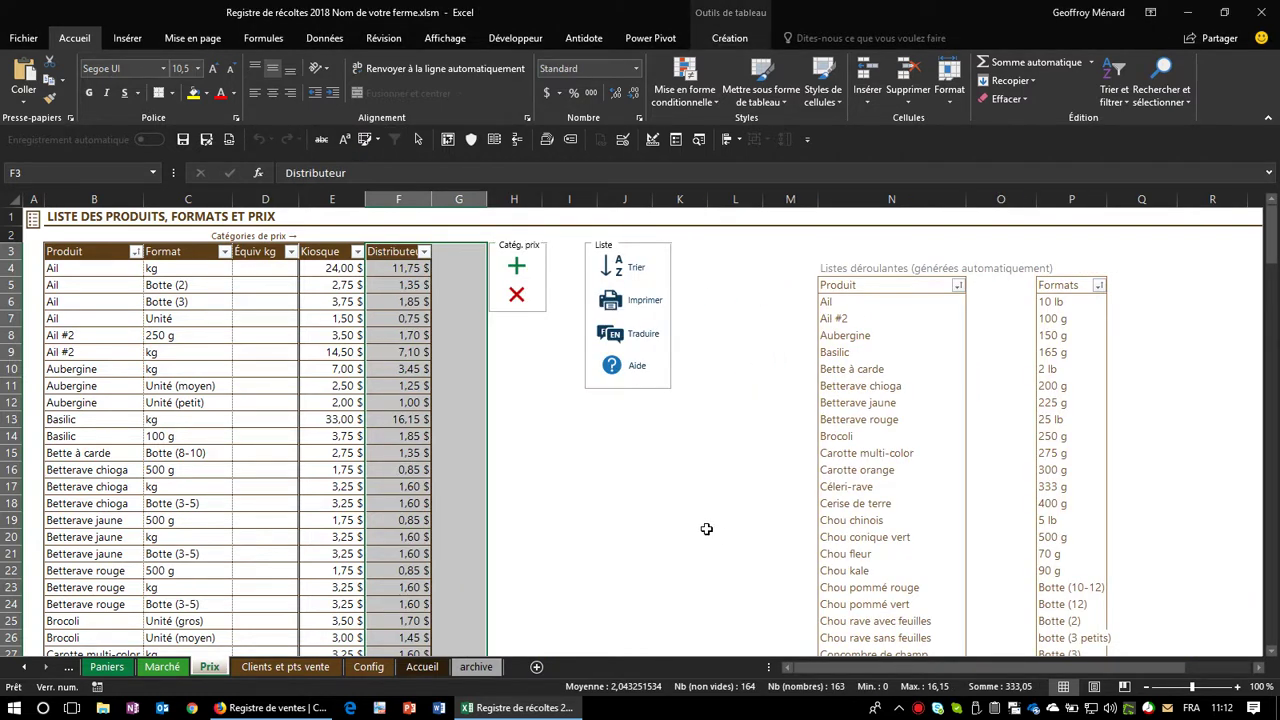
{"action": "left_click", "coordinate": [495, 347]}
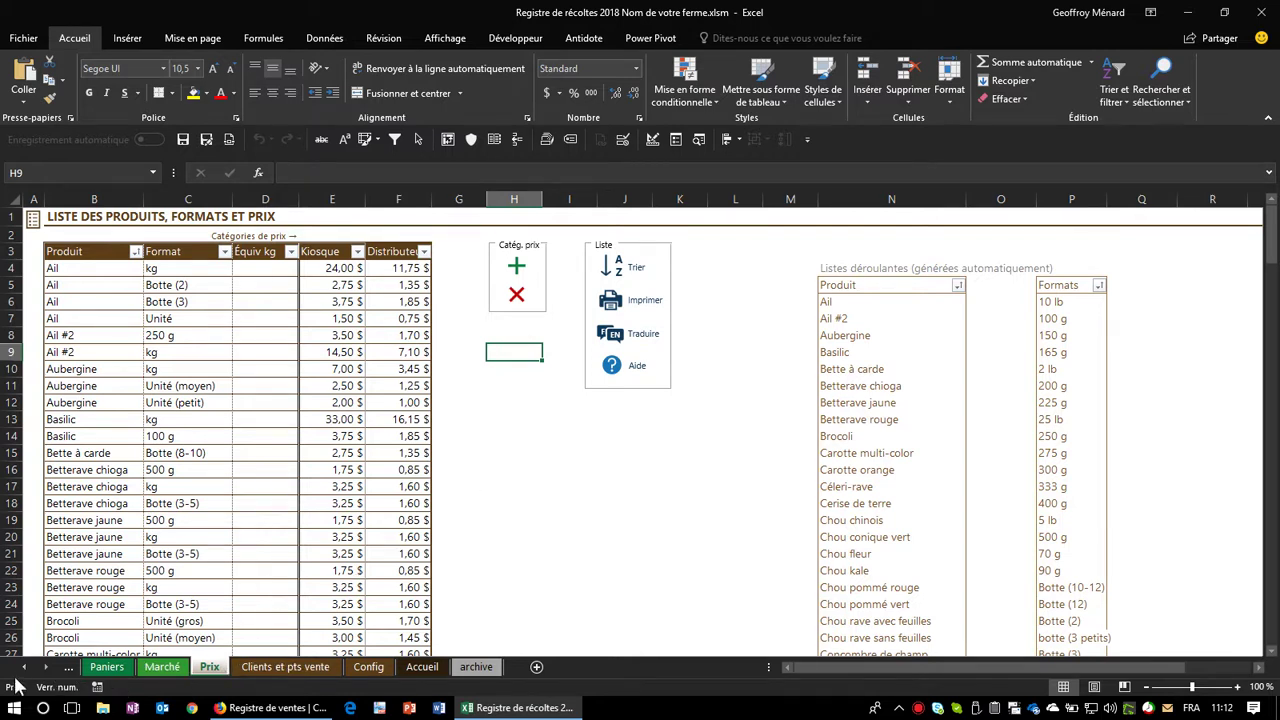
Step: On the Facture sheet, select and remove the Ajouter infobulle button
{"action": "left_click", "coordinate": [24, 667]}
{"action": "double_click", "coordinate": [24, 667]}
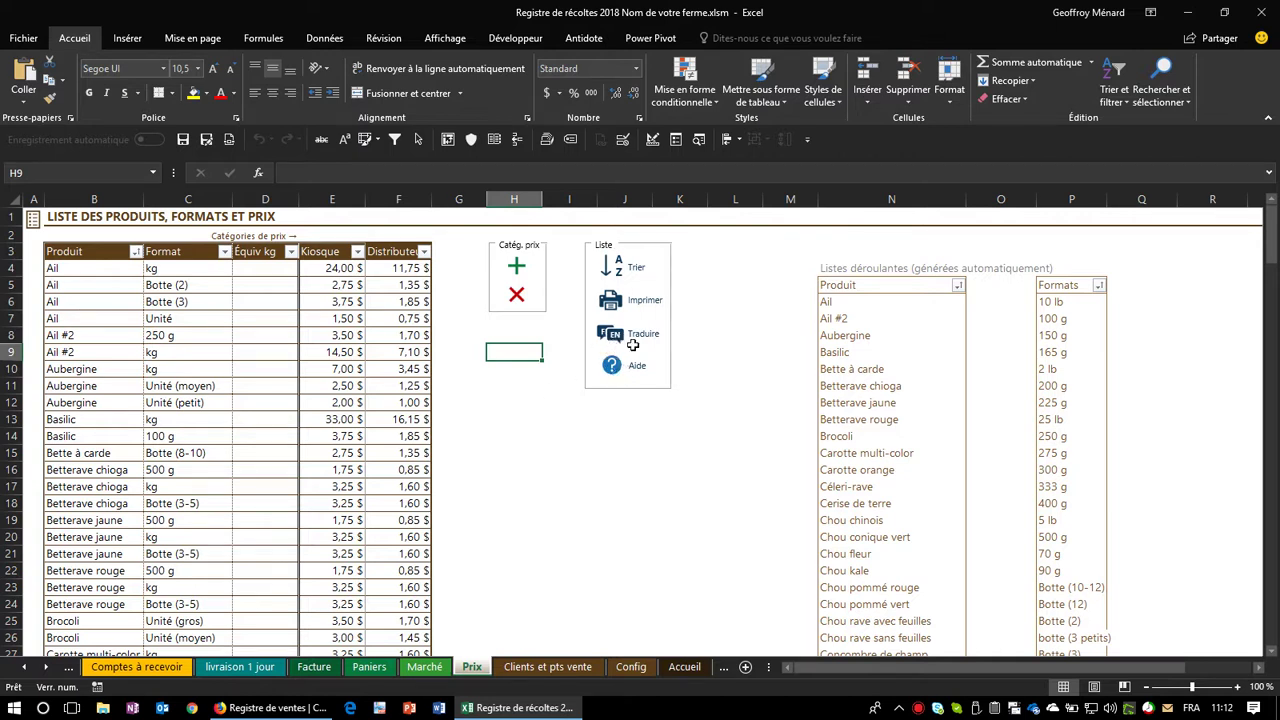
{"action": "left_click", "coordinate": [315, 667]}
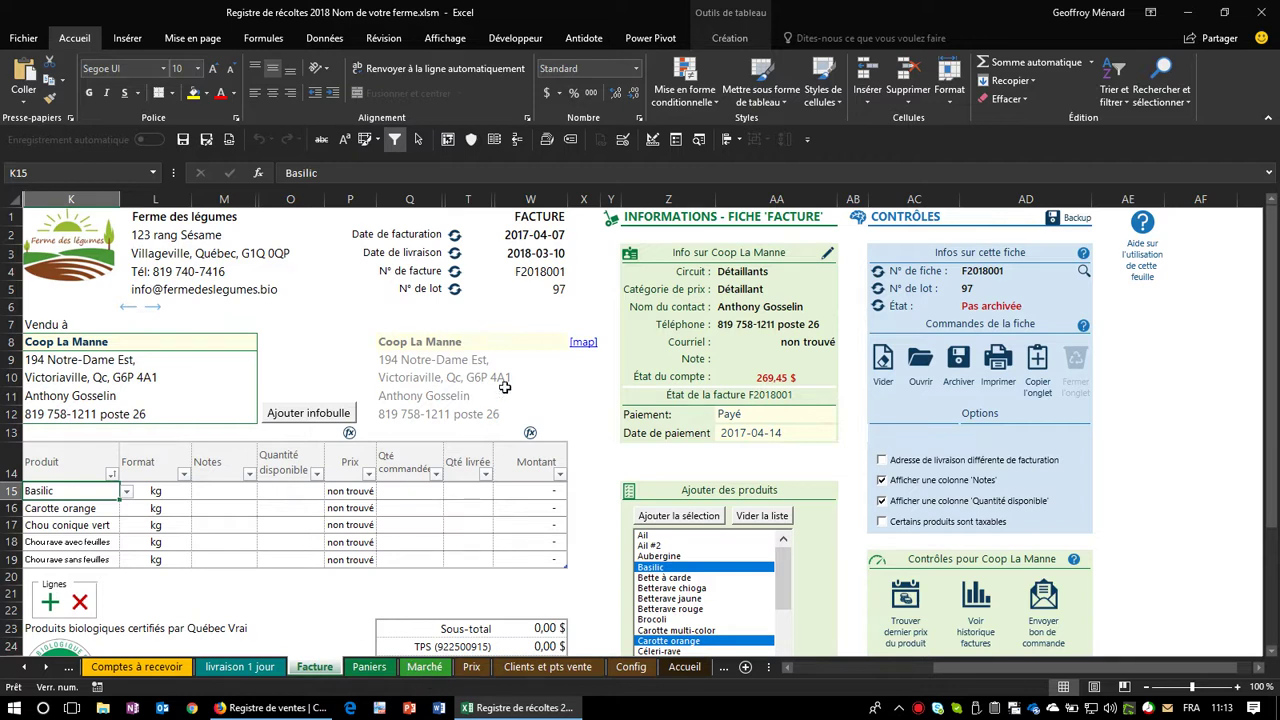
{"action": "right_click", "coordinate": [263, 376]}
{"action": "key", "text": "Escape"}
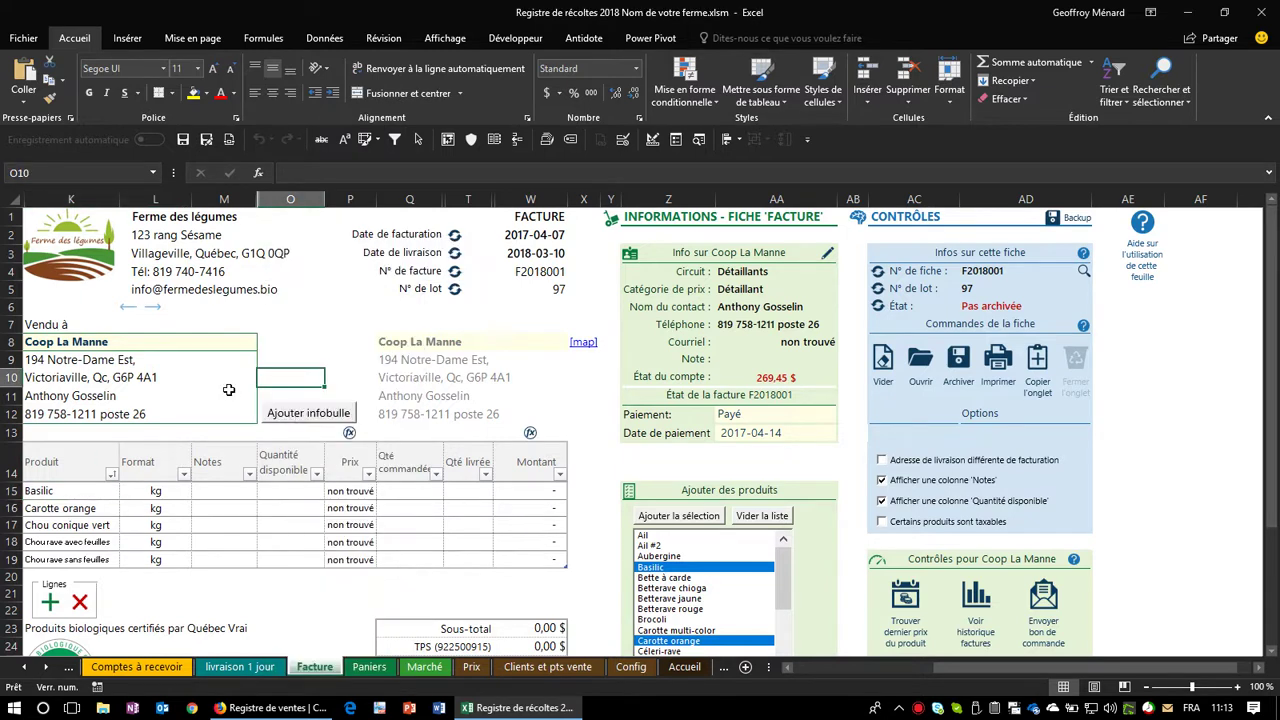
{"action": "right_click", "coordinate": [303, 412]}
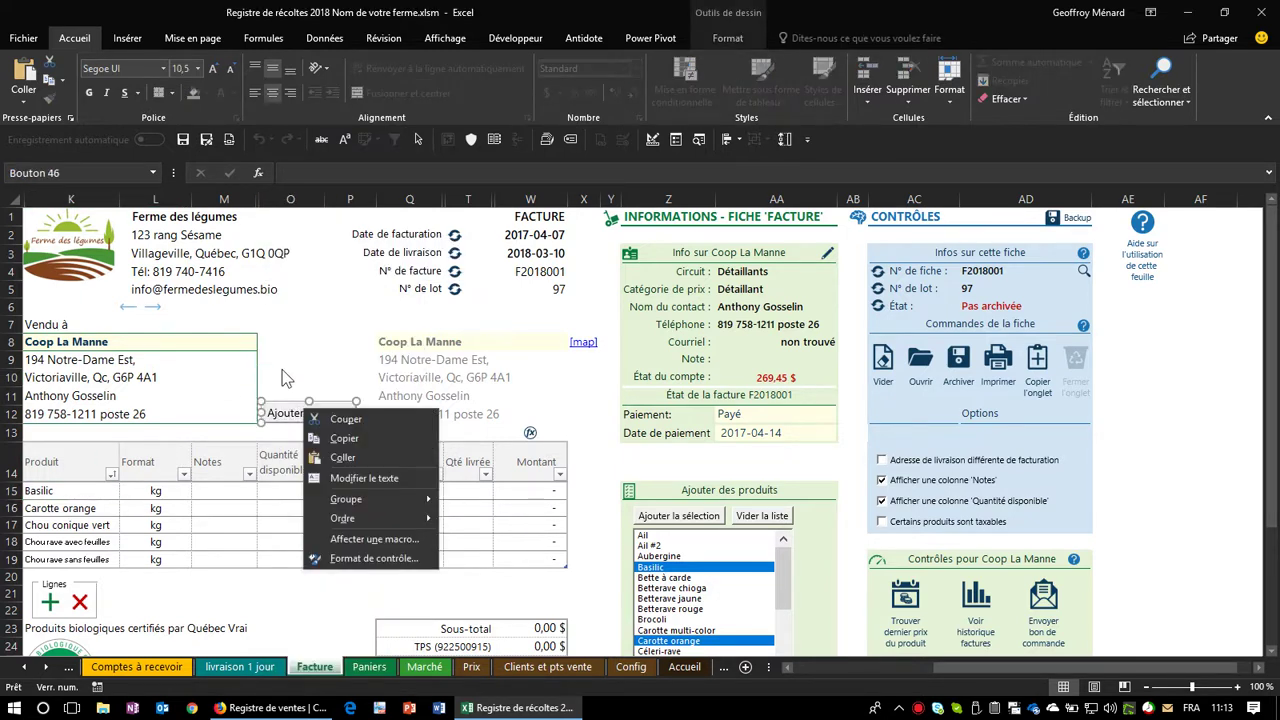
{"action": "key", "text": "Escape"}
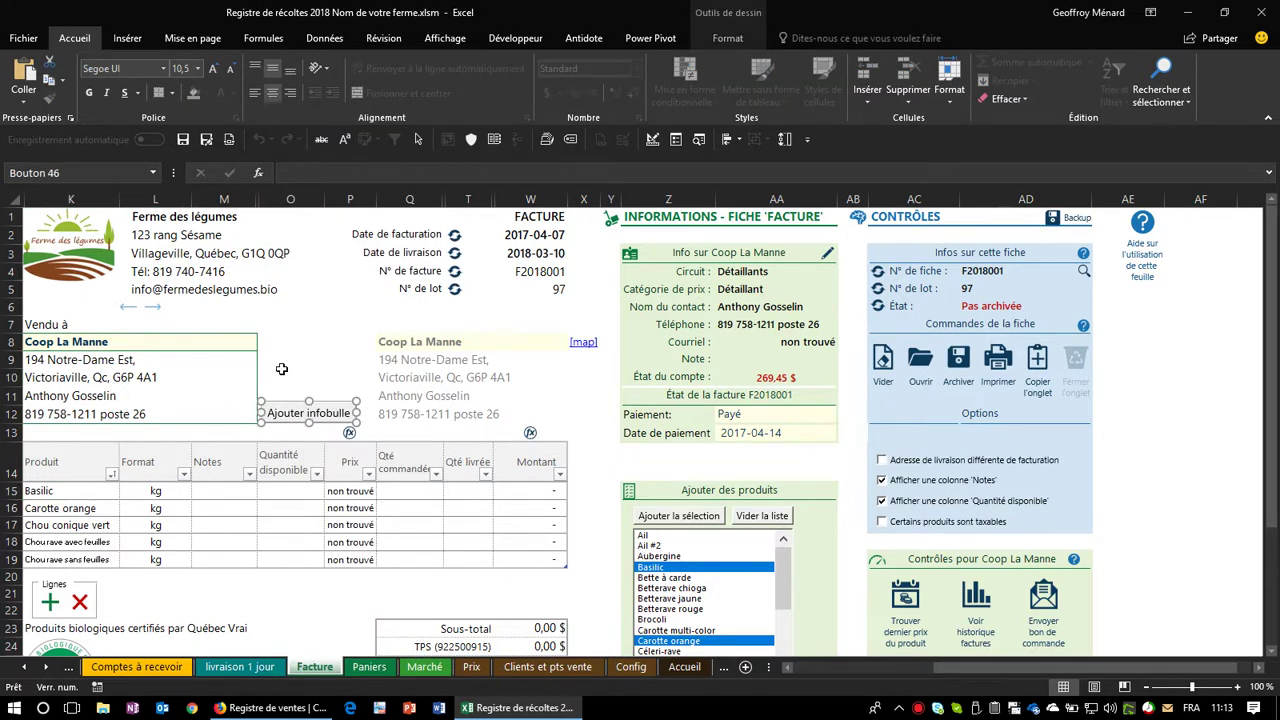
{"action": "left_click", "coordinate": [282, 369]}
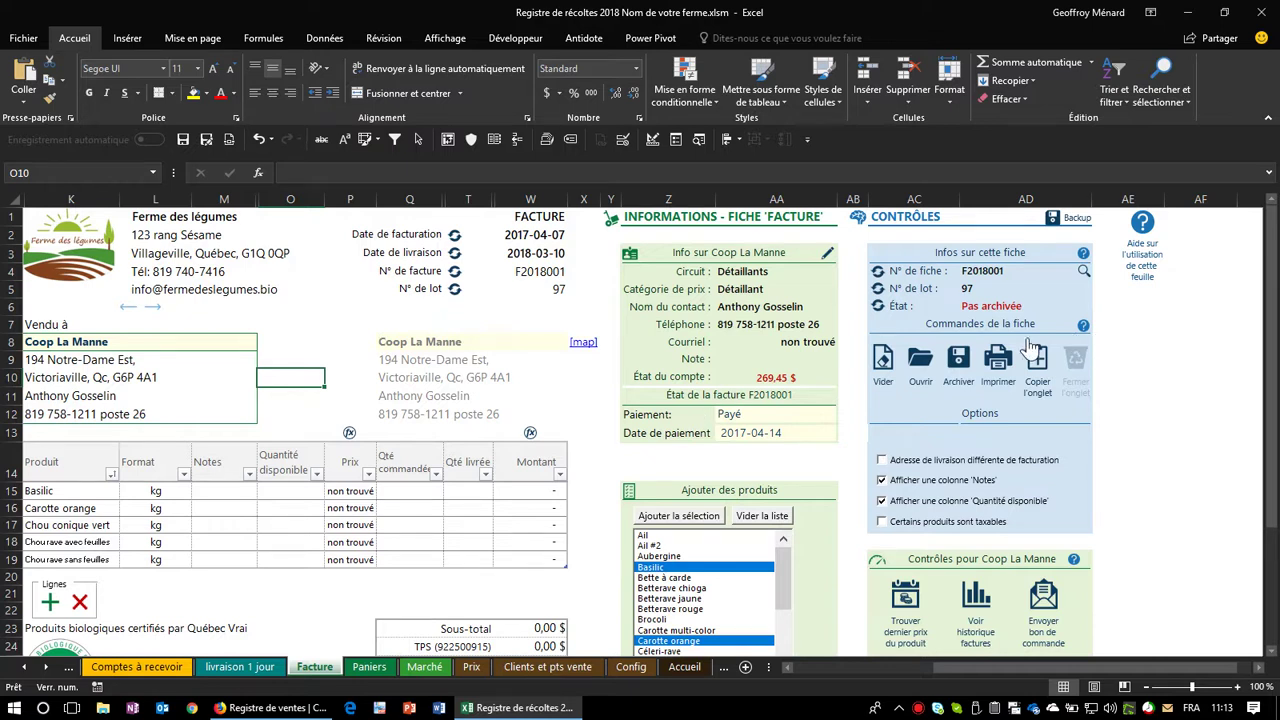
Step: Try Traduire la facture, dismiss the not-yet-available notice, and return to Prix
{"action": "scroll", "coordinate": [940, 470], "scroll_direction": "down", "scroll_amount": 3}
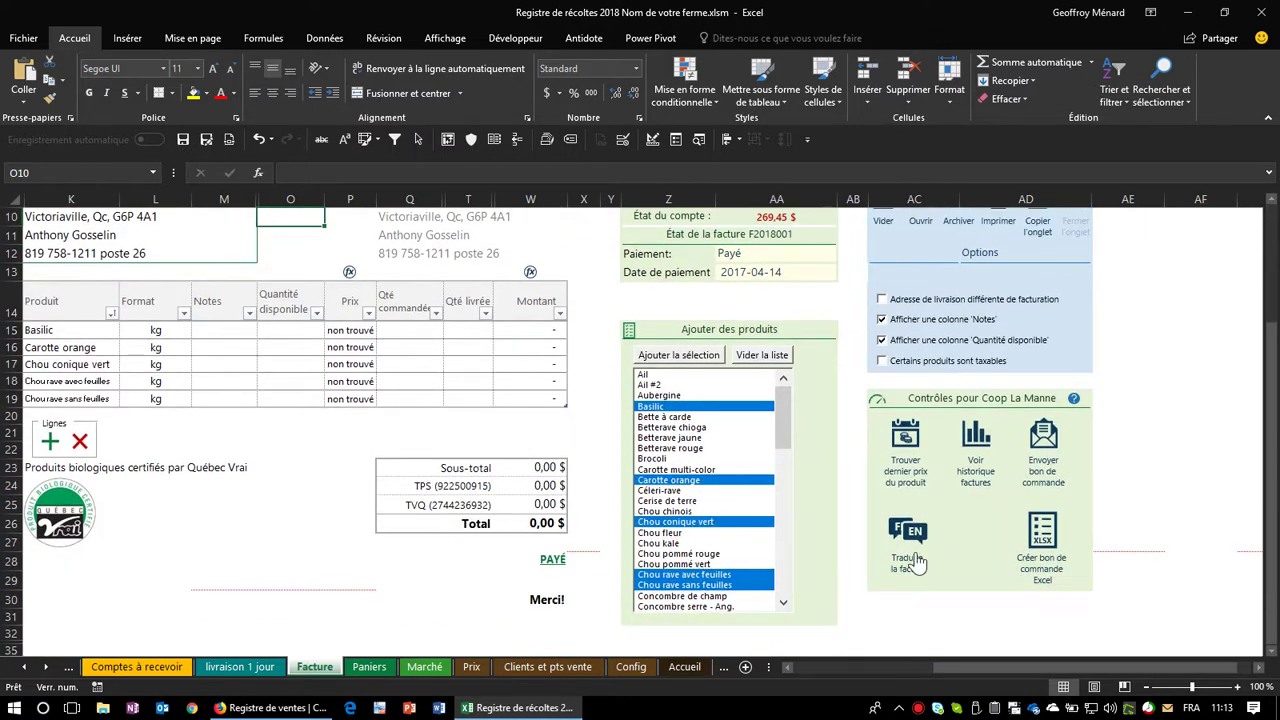
{"action": "left_click", "coordinate": [910, 540]}
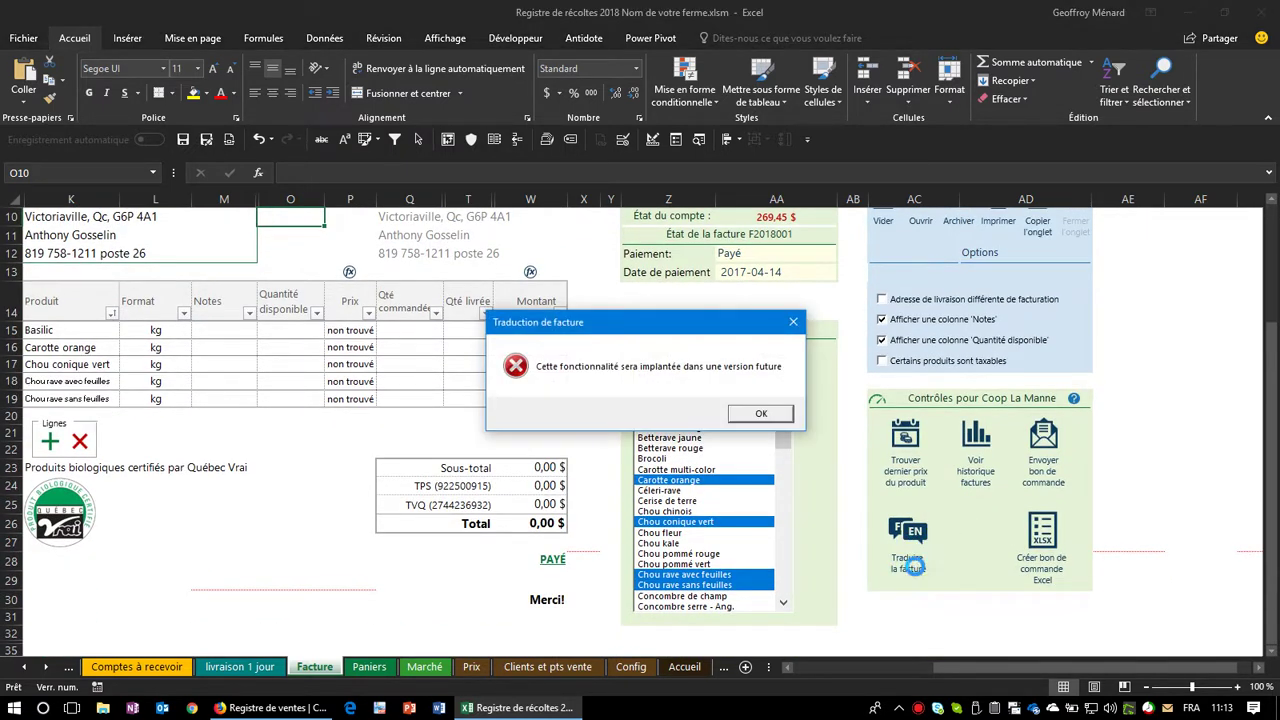
{"action": "left_click", "coordinate": [777, 417]}
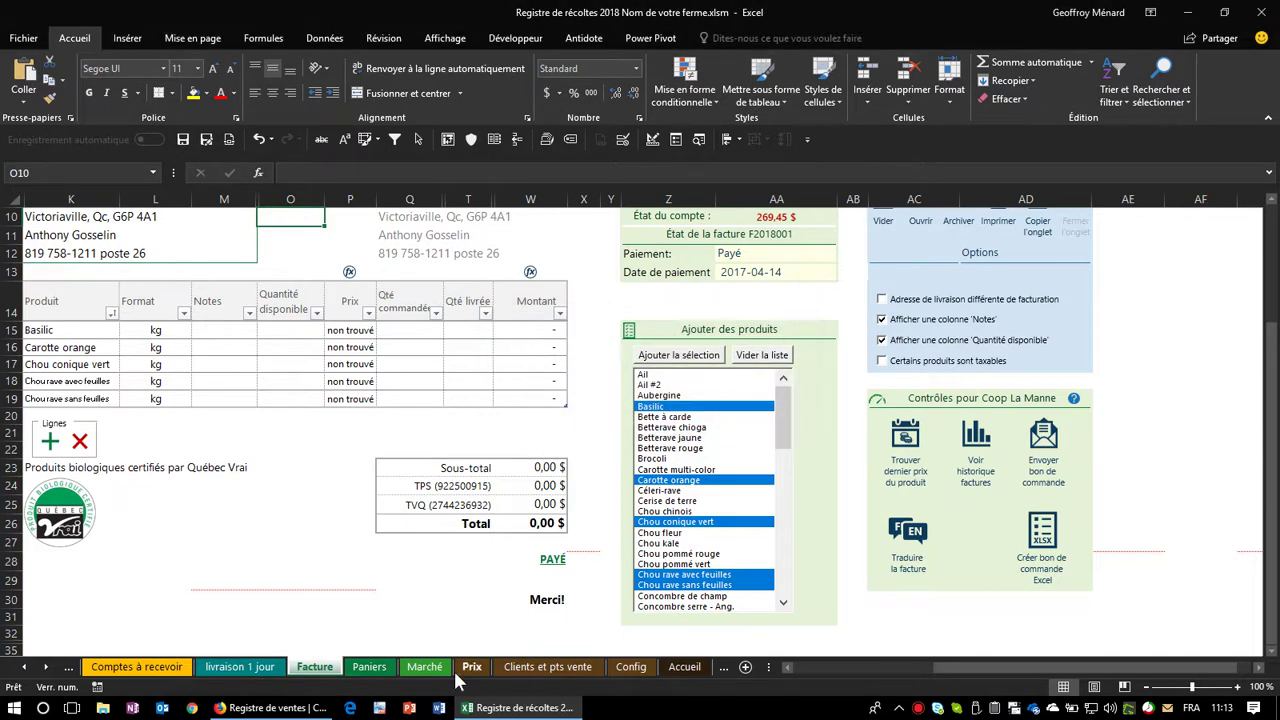
{"action": "left_click", "coordinate": [484, 672]}
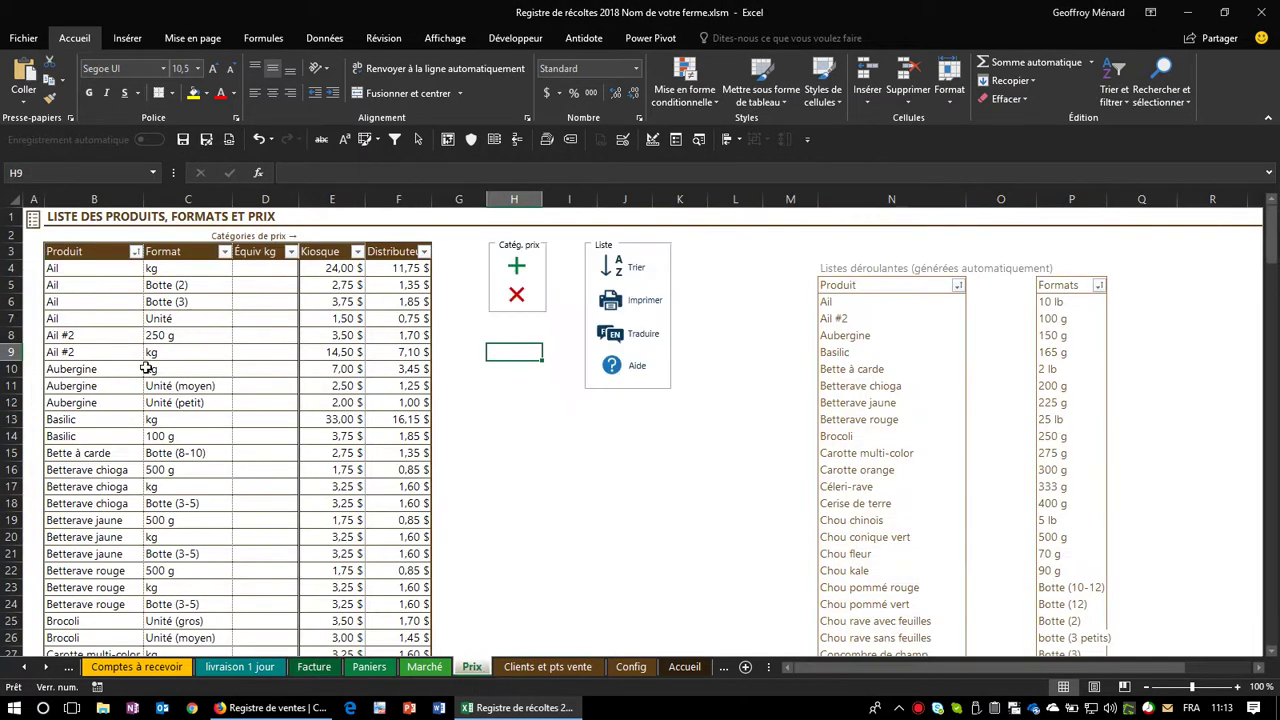
Step: From the Ail #2 row on Prix, generate the Traductions sheet with Traduire and review it
{"action": "left_click", "coordinate": [114, 352]}
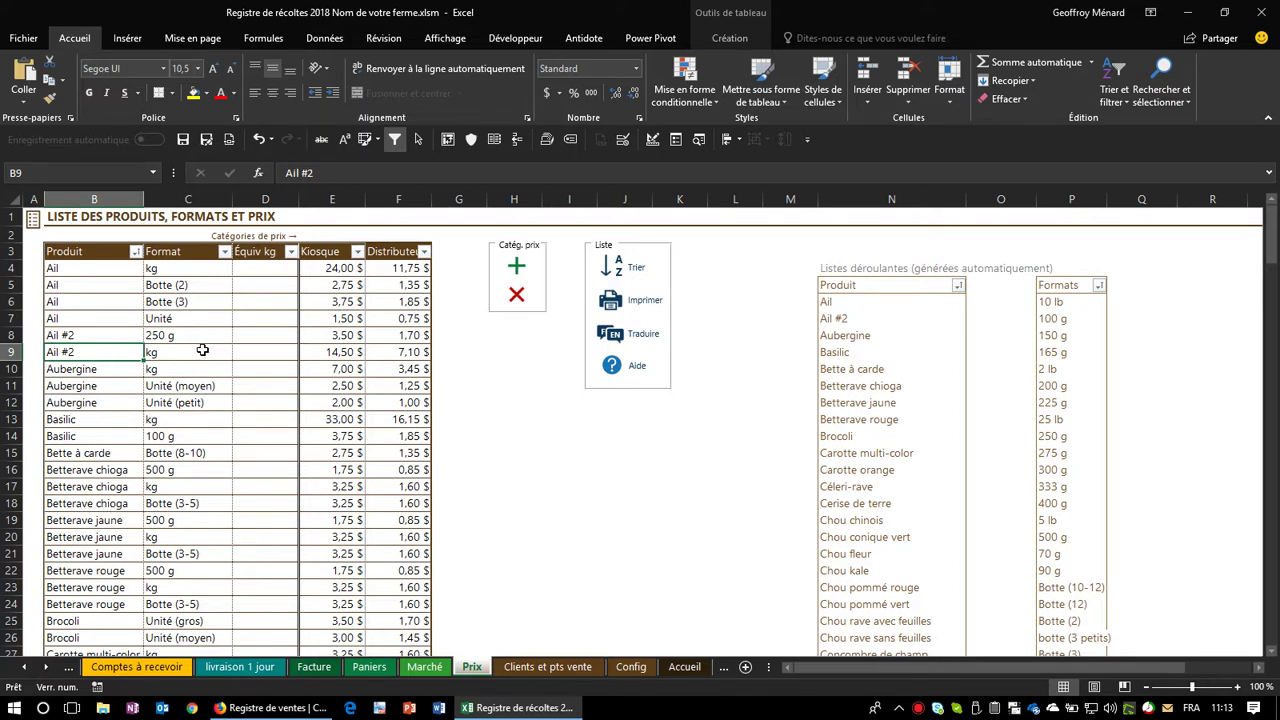
{"action": "left_click", "coordinate": [610, 332]}
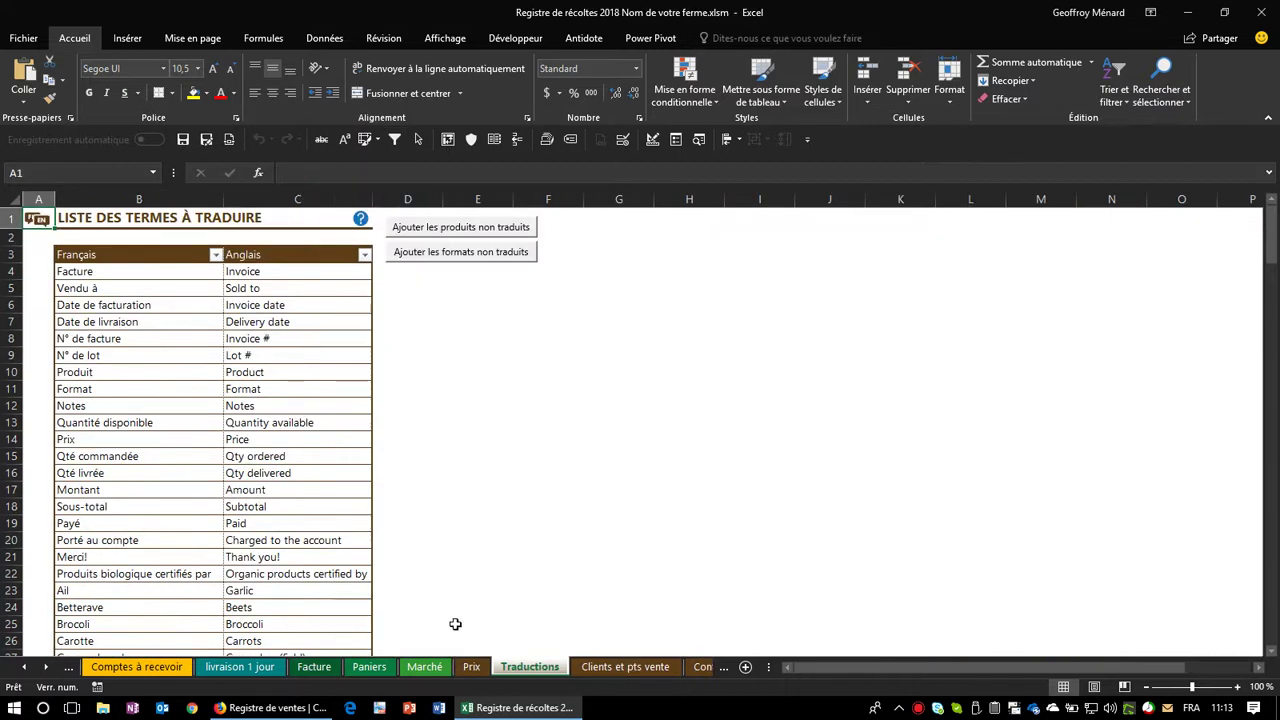
{"action": "scroll", "coordinate": [84, 388], "scroll_direction": "down", "scroll_amount": 6}
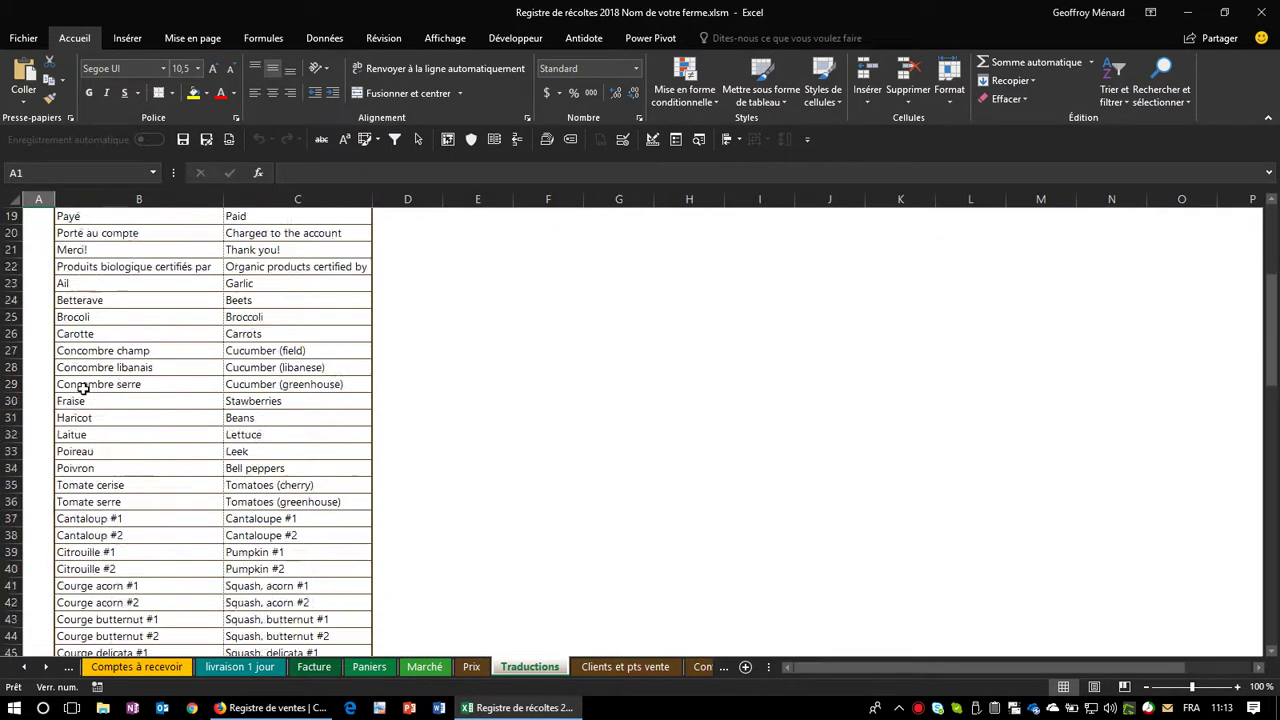
{"action": "scroll", "coordinate": [84, 388], "scroll_direction": "down", "scroll_amount": 6}
{"action": "scroll", "coordinate": [84, 388], "scroll_direction": "up", "scroll_amount": 2}
{"action": "scroll", "coordinate": [84, 388], "scroll_direction": "up", "scroll_amount": 10}
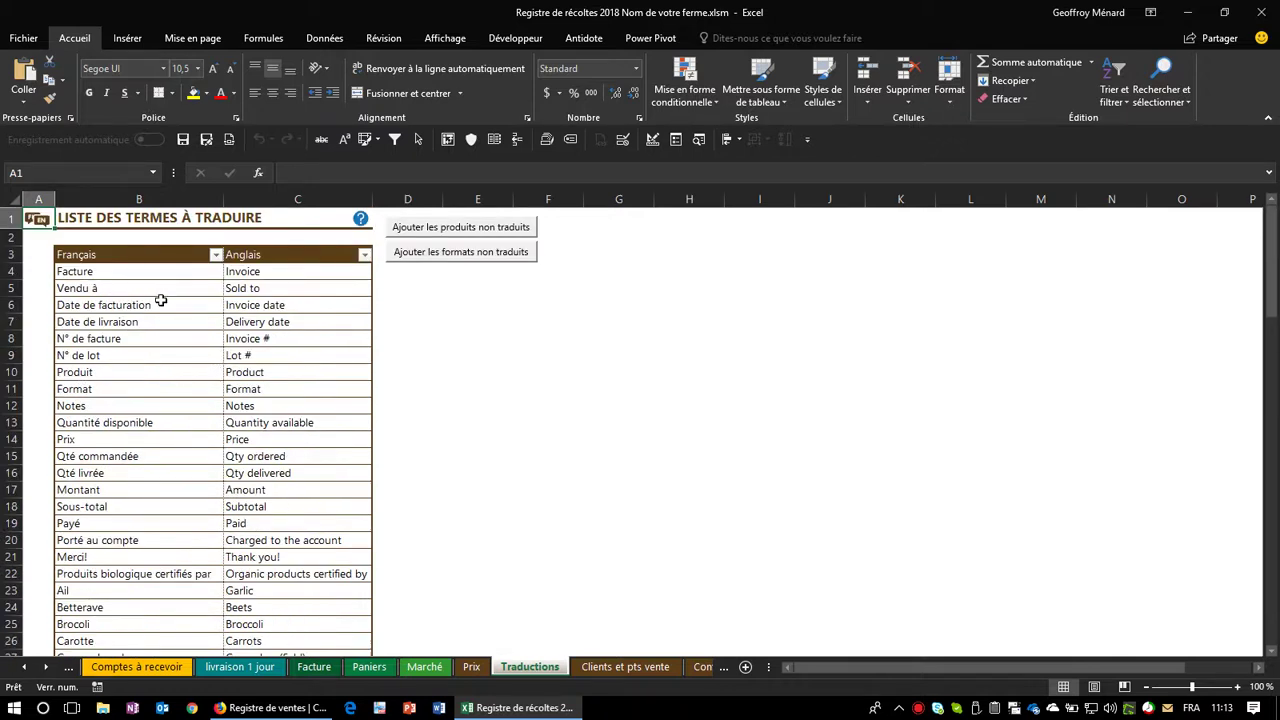
{"action": "scroll", "coordinate": [164, 537], "scroll_direction": "down", "scroll_amount": 1}
{"action": "scroll", "coordinate": [165, 532], "scroll_direction": "down", "scroll_amount": 9}
{"action": "scroll", "coordinate": [166, 529], "scroll_direction": "down", "scroll_amount": 6}
{"action": "scroll", "coordinate": [170, 527], "scroll_direction": "down", "scroll_amount": 17}
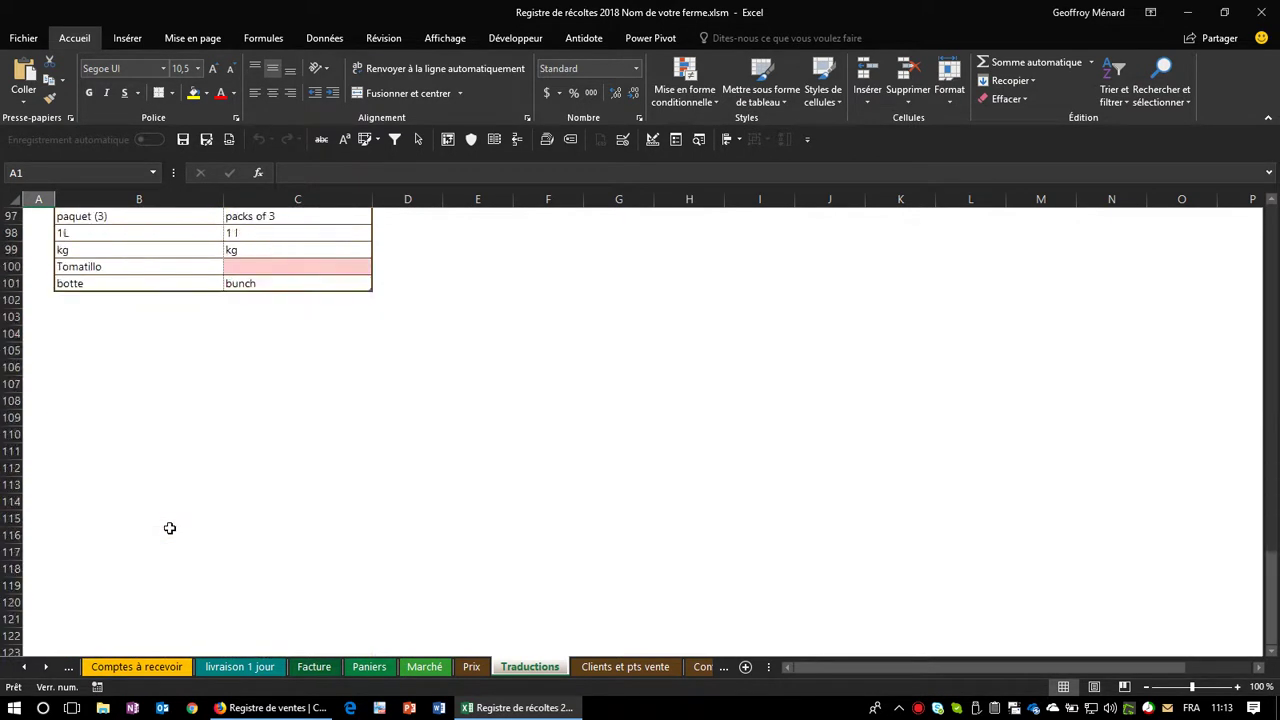
{"action": "scroll", "coordinate": [170, 528], "scroll_direction": "up", "scroll_amount": 6}
{"action": "scroll", "coordinate": [170, 528], "scroll_direction": "up", "scroll_amount": 4}
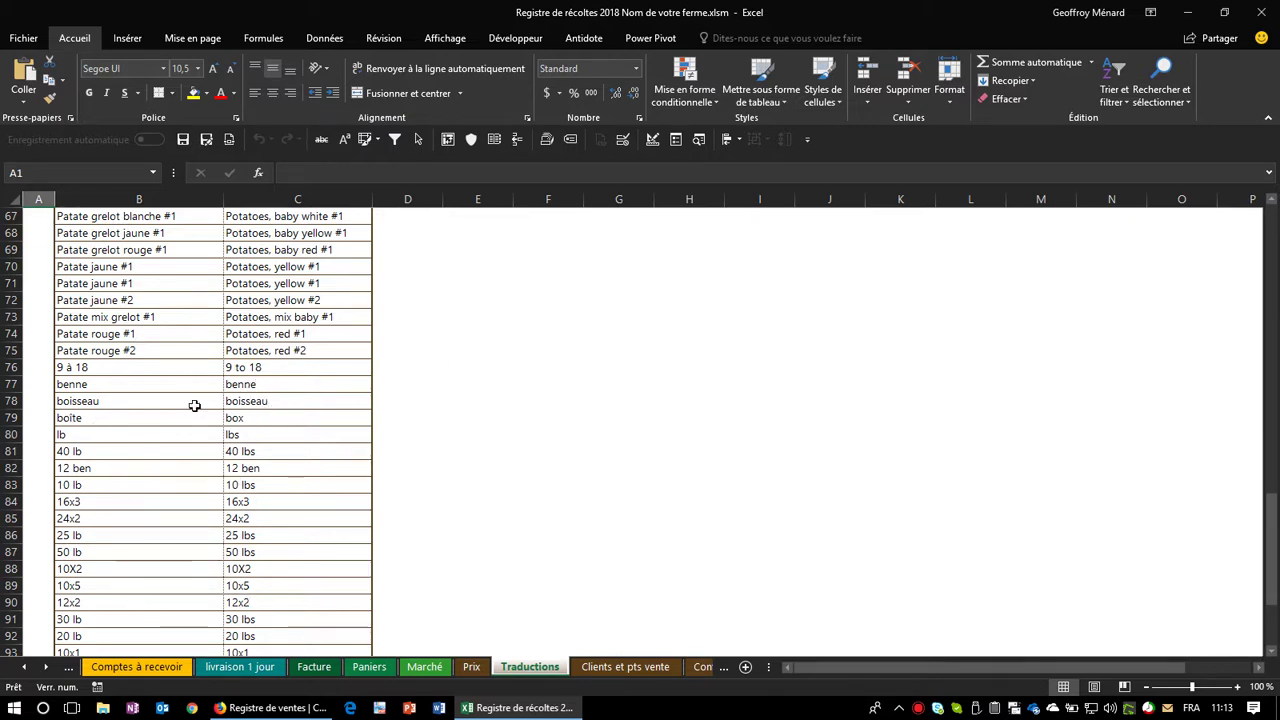
{"action": "scroll", "coordinate": [173, 480], "scroll_direction": "down", "scroll_amount": 1}
{"action": "scroll", "coordinate": [173, 480], "scroll_direction": "down", "scroll_amount": 2}
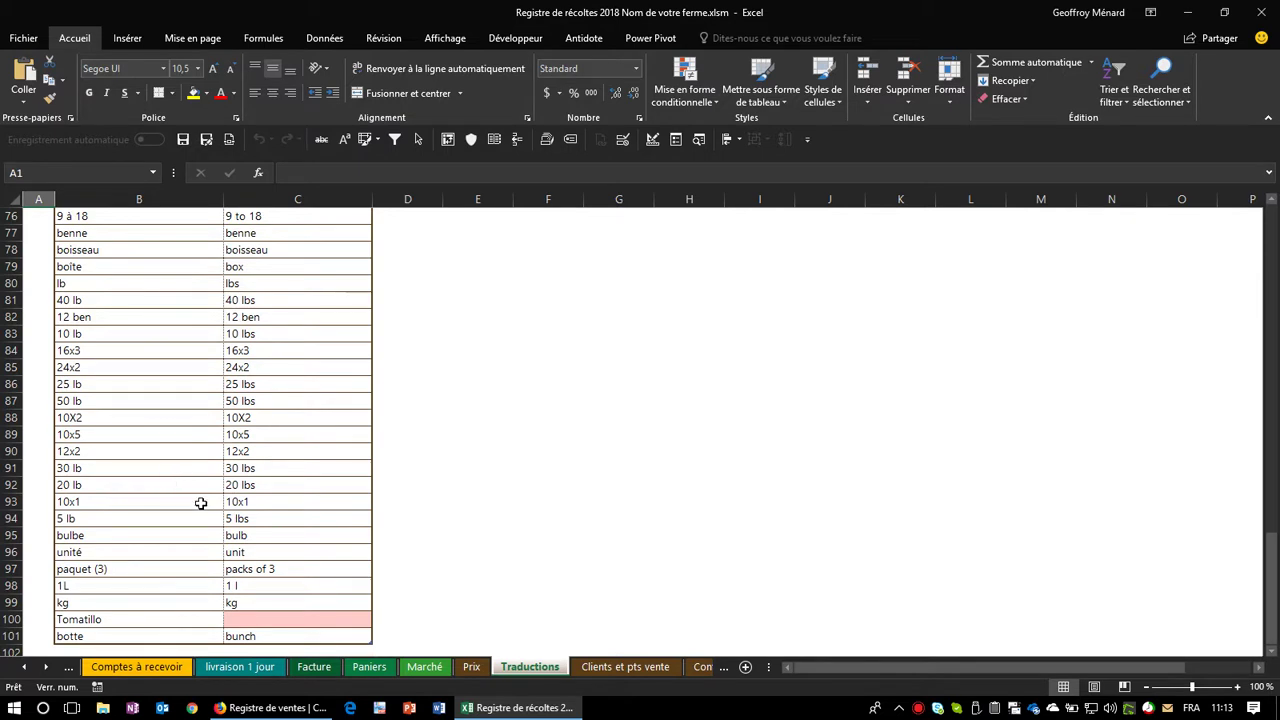
{"action": "scroll", "coordinate": [232, 550], "scroll_direction": "down", "scroll_amount": 1}
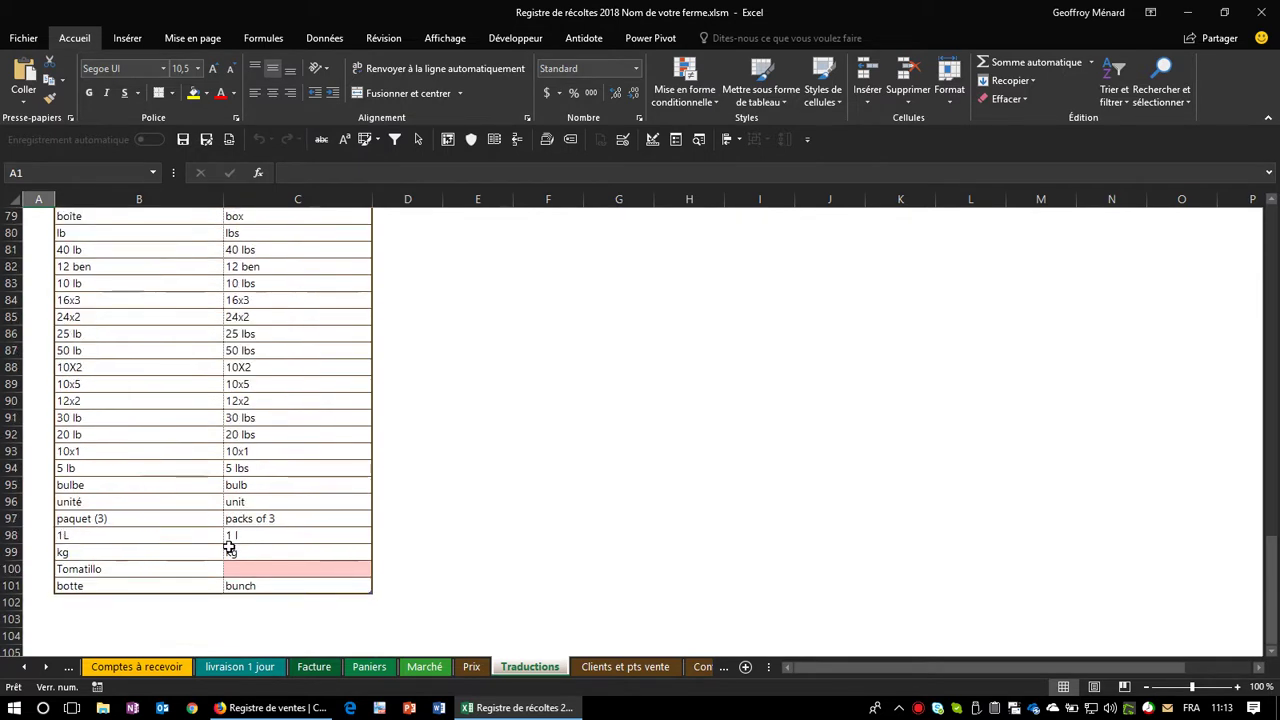
{"action": "scroll", "coordinate": [229, 546], "scroll_direction": "up", "scroll_amount": 9}
{"action": "scroll", "coordinate": [229, 546], "scroll_direction": "up", "scroll_amount": 17}
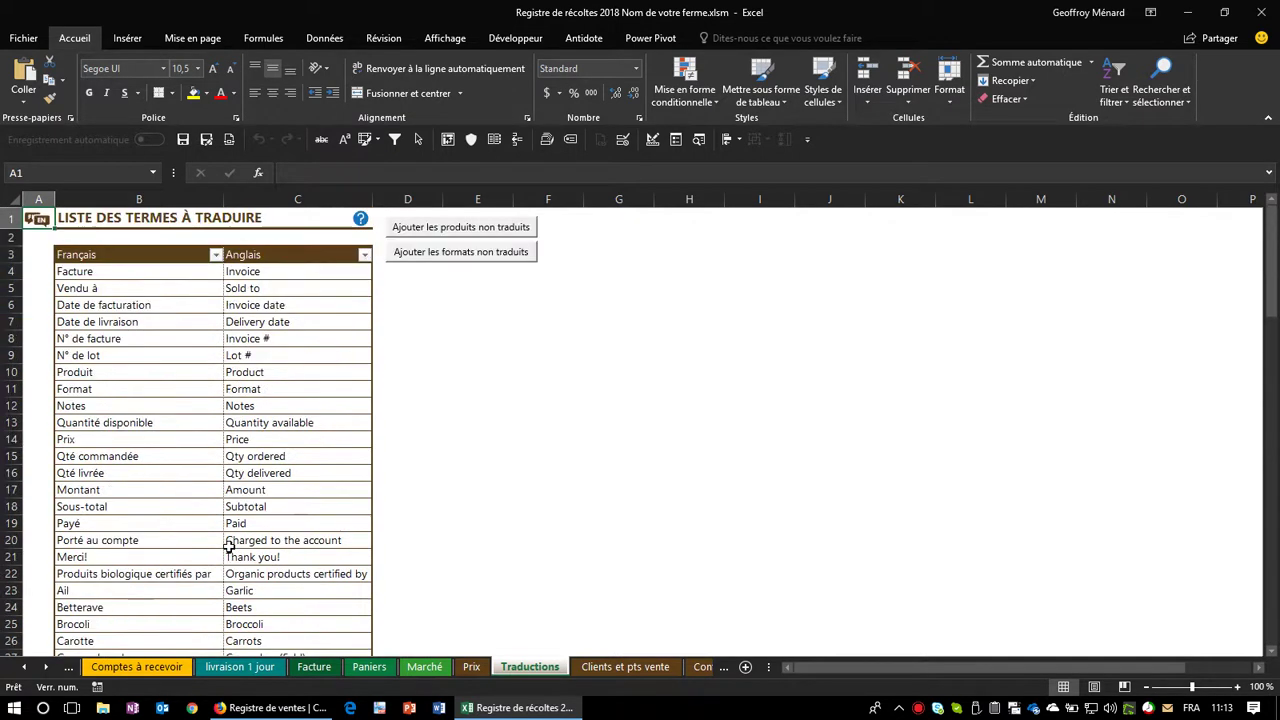
Step: Append untranslated products, select the empty Anglais cells from Ail #2 to Chou fleur, then return to Prix
{"action": "left_click", "coordinate": [466, 228]}
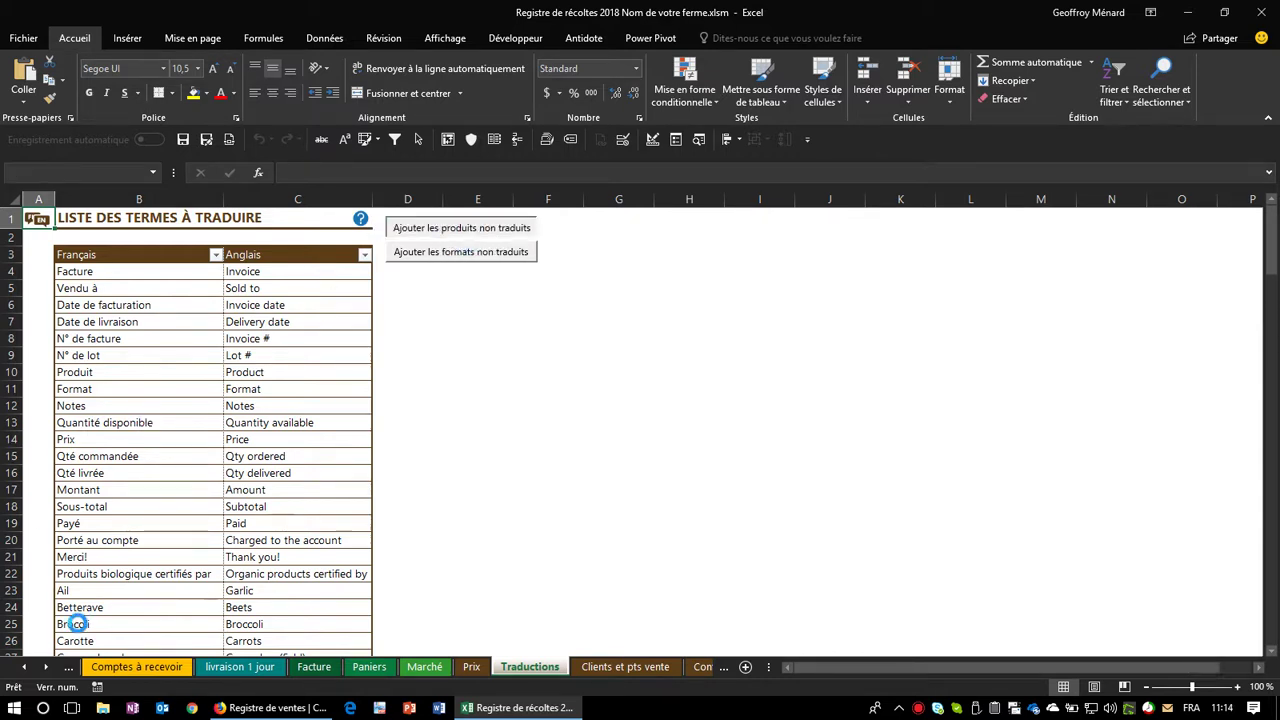
{"action": "mouse_move", "coordinate": [145, 301]}
{"action": "left_mouse_down"}
{"action": "mouse_move", "coordinate": [146, 434]}
{"action": "mouse_move", "coordinate": [413, 676]}
{"action": "left_mouse_up"}
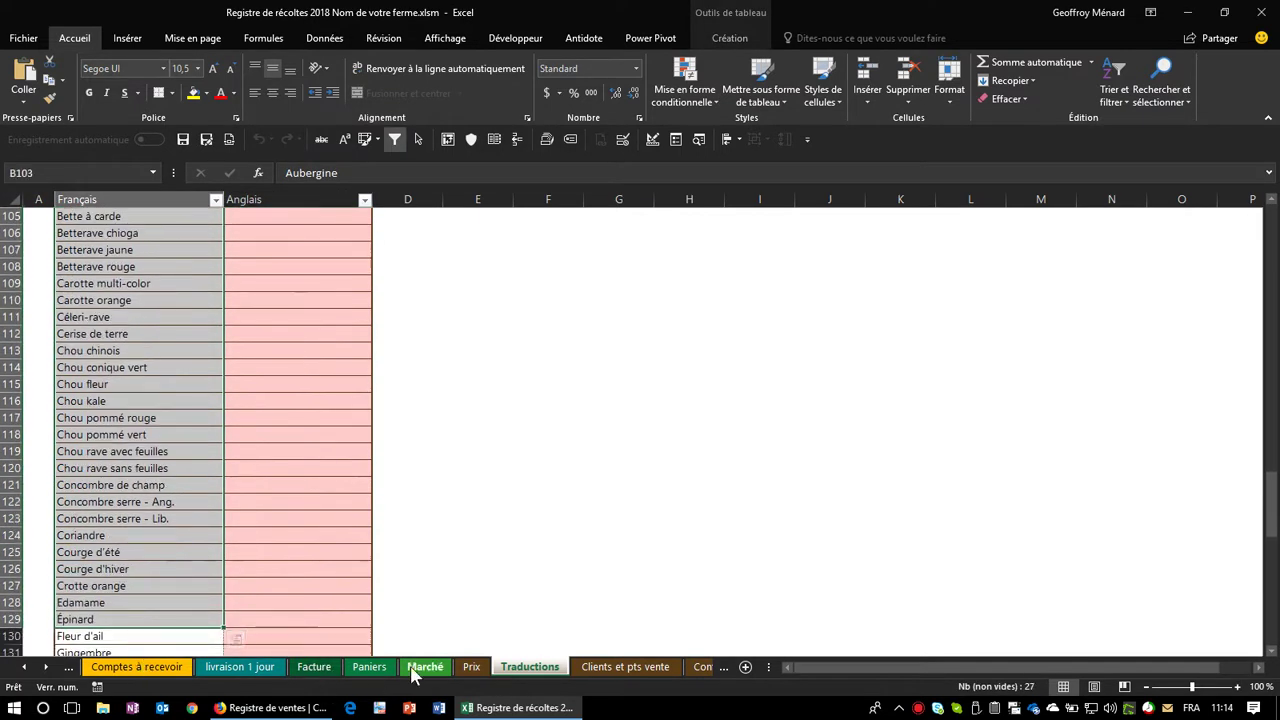
{"action": "left_click", "coordinate": [266, 281]}
{"action": "scroll", "coordinate": [268, 278], "scroll_direction": "up", "scroll_amount": 4}
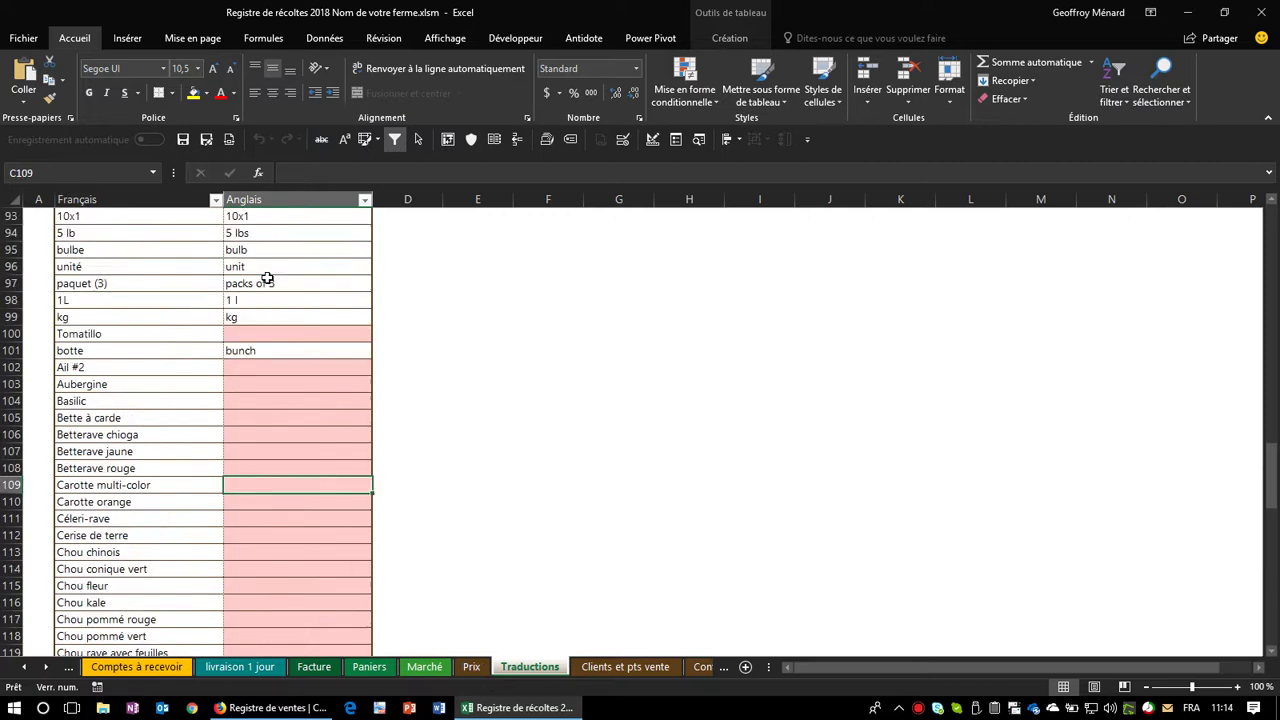
{"action": "left_click_drag", "start_coordinate": [289, 367], "coordinate": [293, 586]}
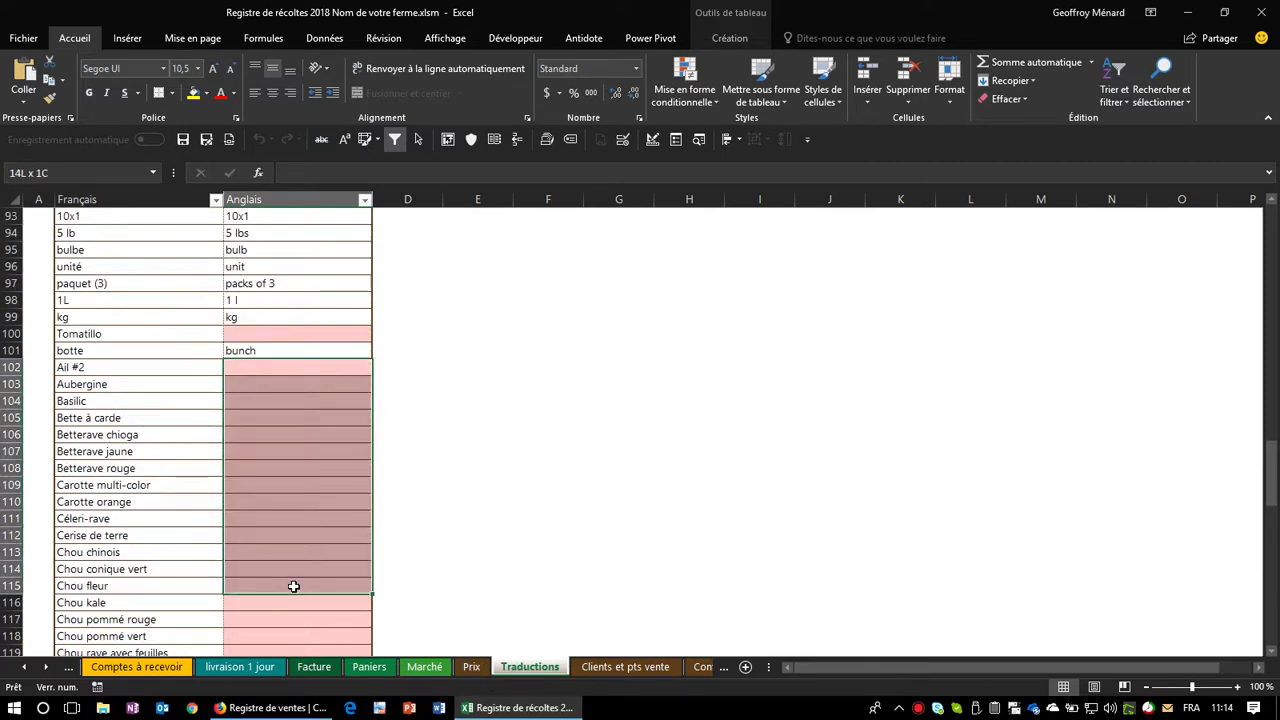
{"action": "left_click", "coordinate": [471, 667]}
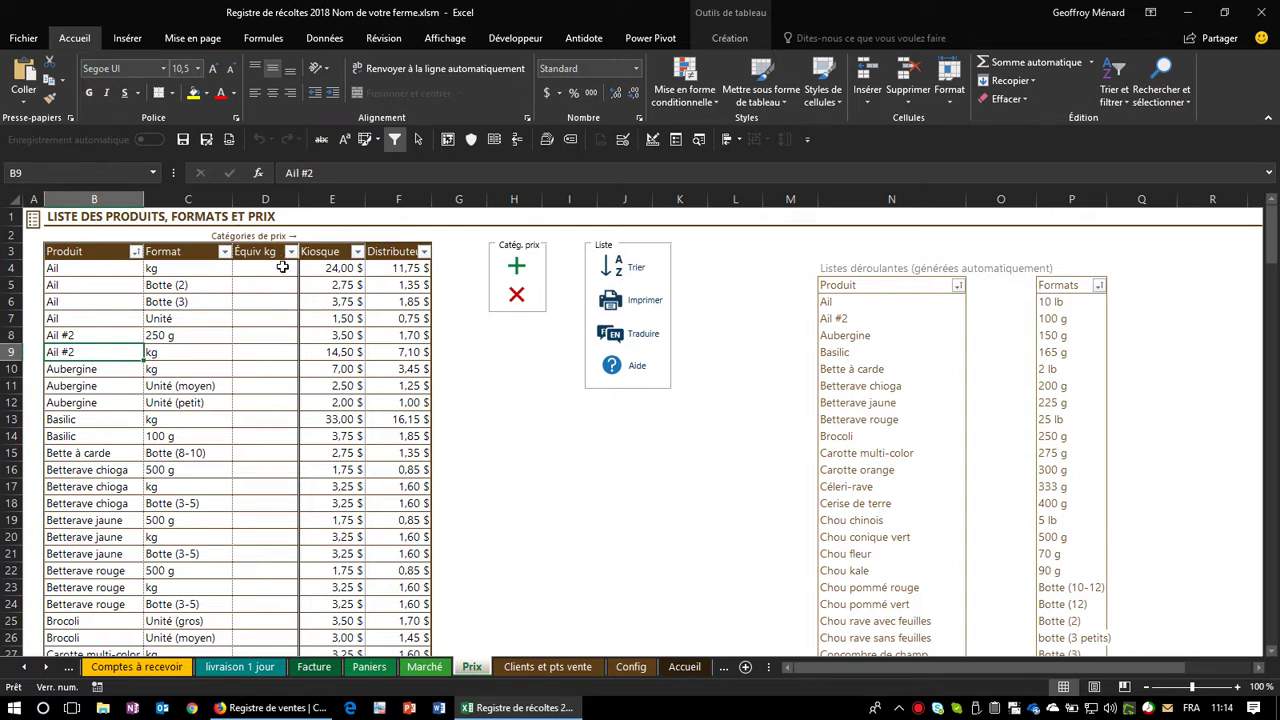
{"action": "left_click", "coordinate": [283, 267]}
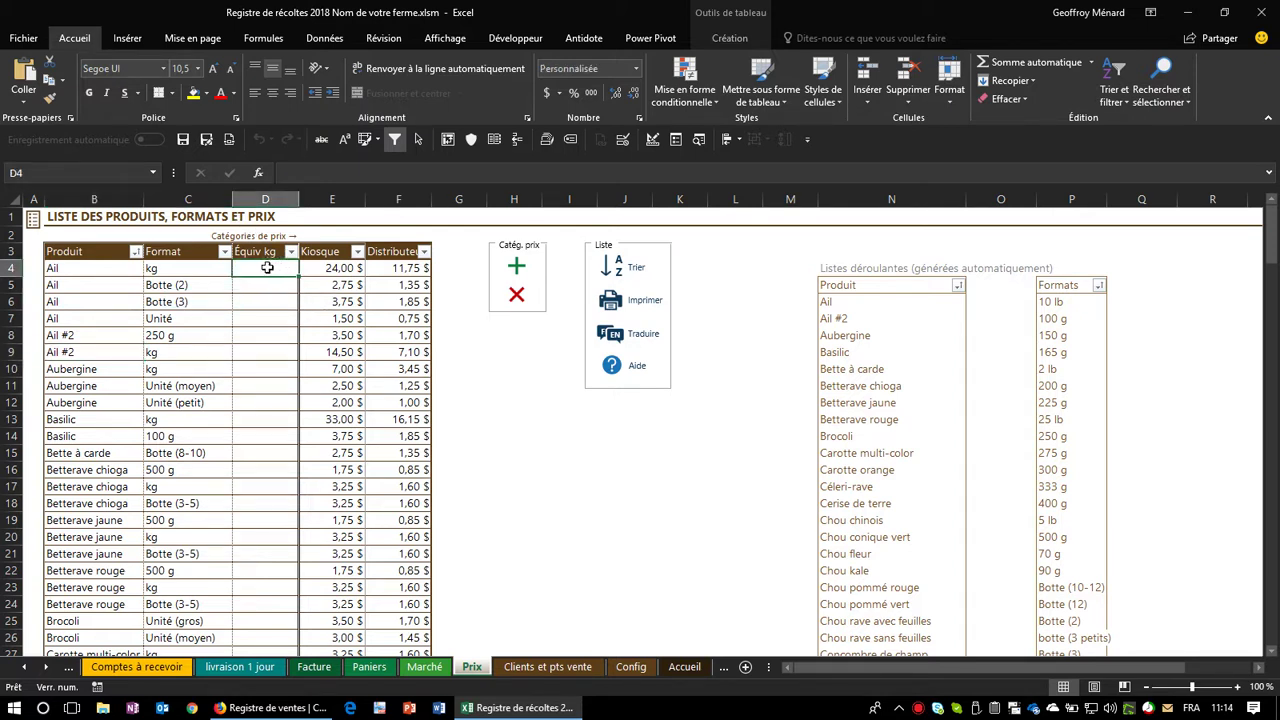
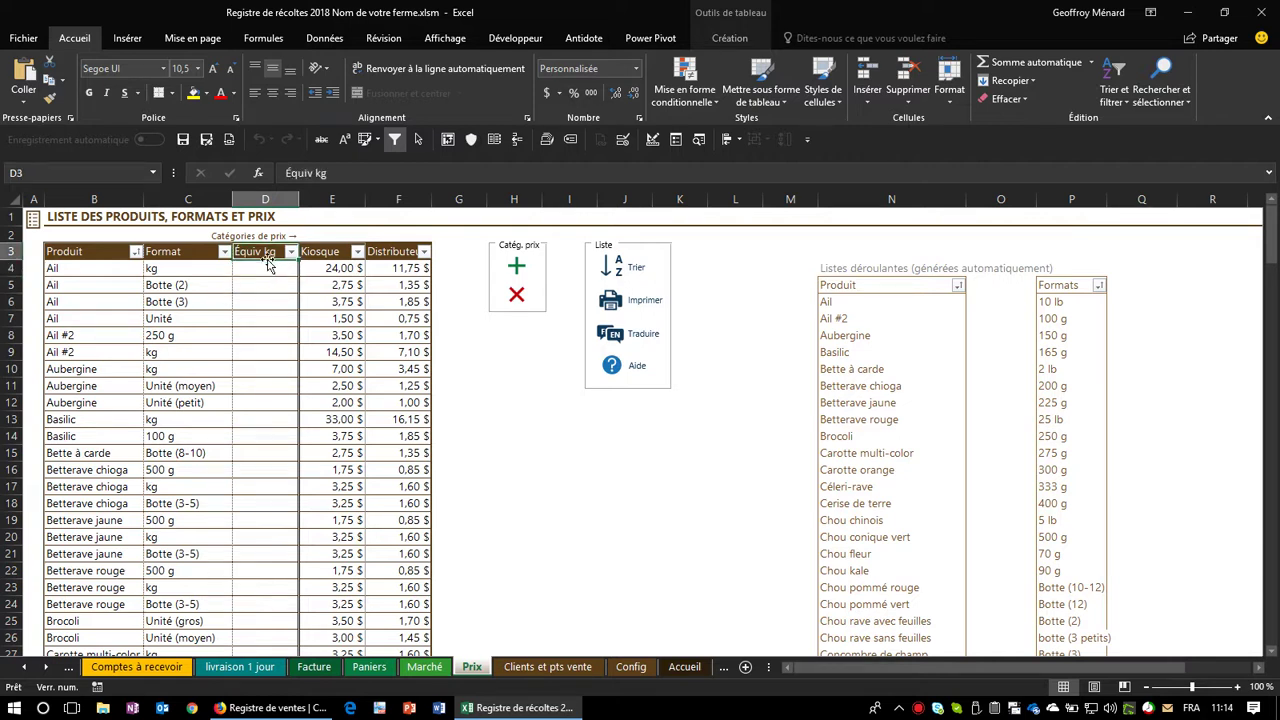
Step: Enter 0,25 as the Équiv kg for Ail #2 250 g on the Prix sheet
{"action": "left_click", "coordinate": [270, 267]}
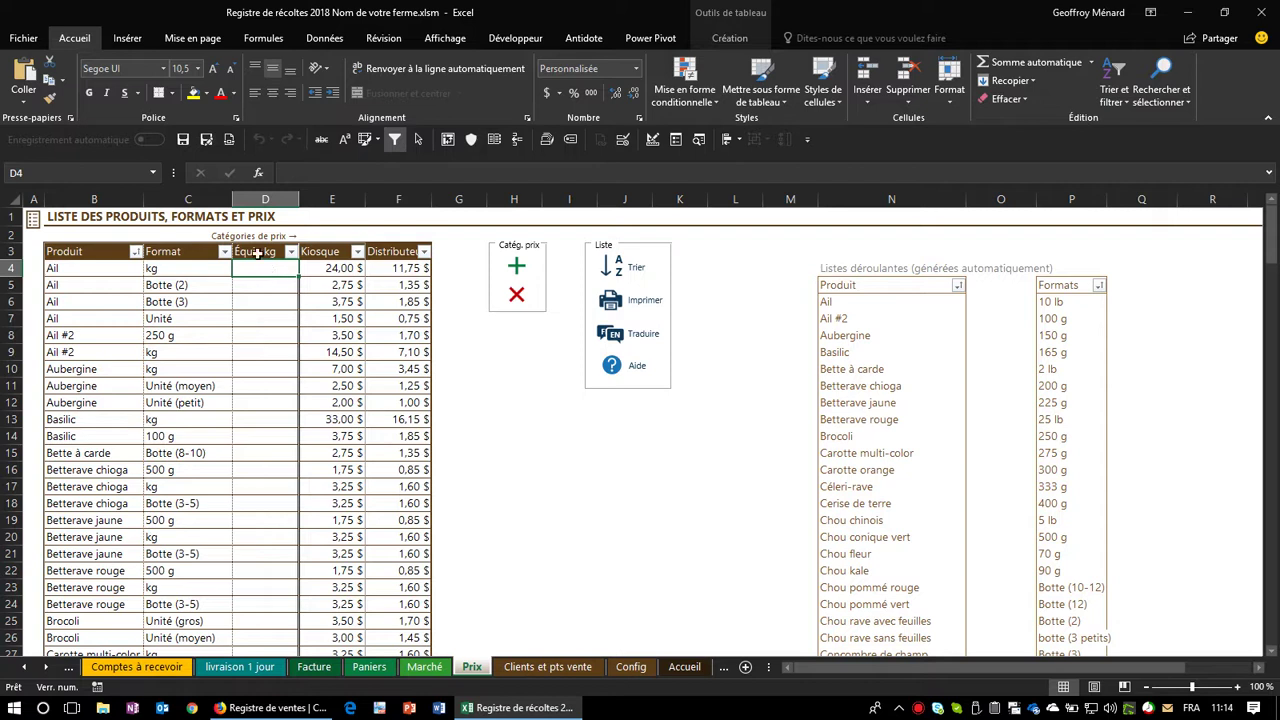
{"action": "left_click", "coordinate": [199, 286]}
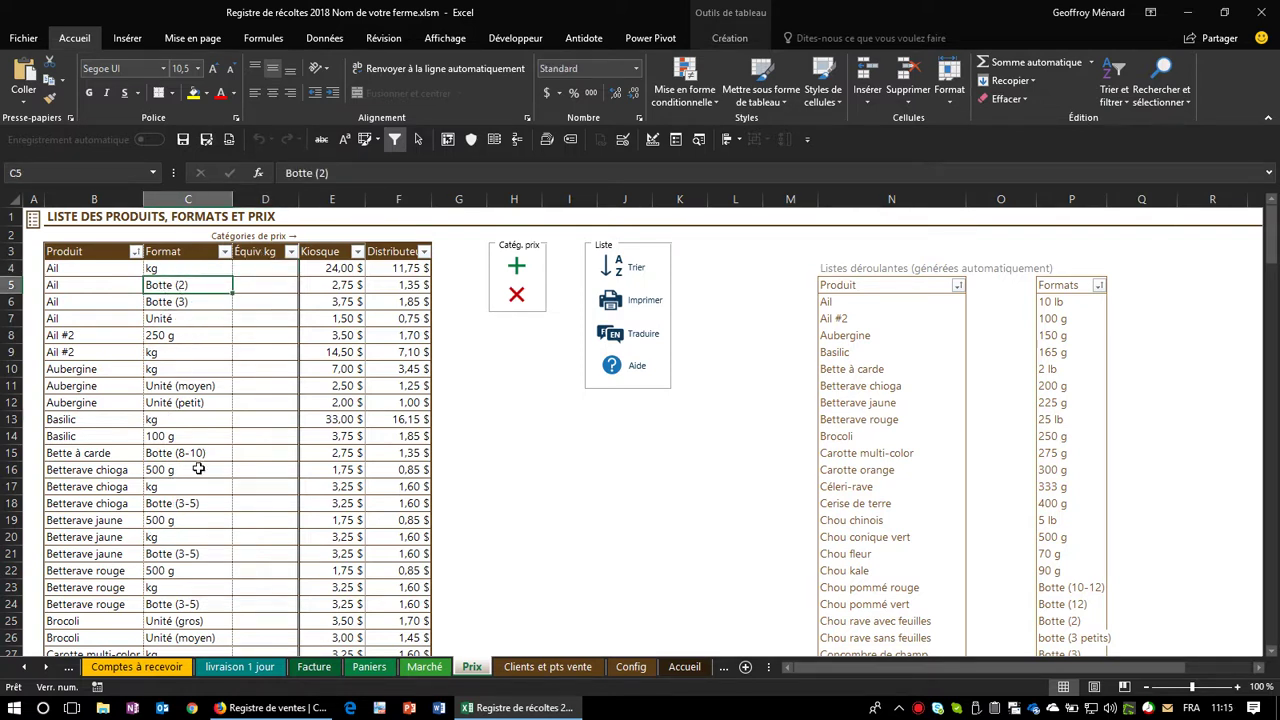
{"action": "left_click", "coordinate": [268, 266]}
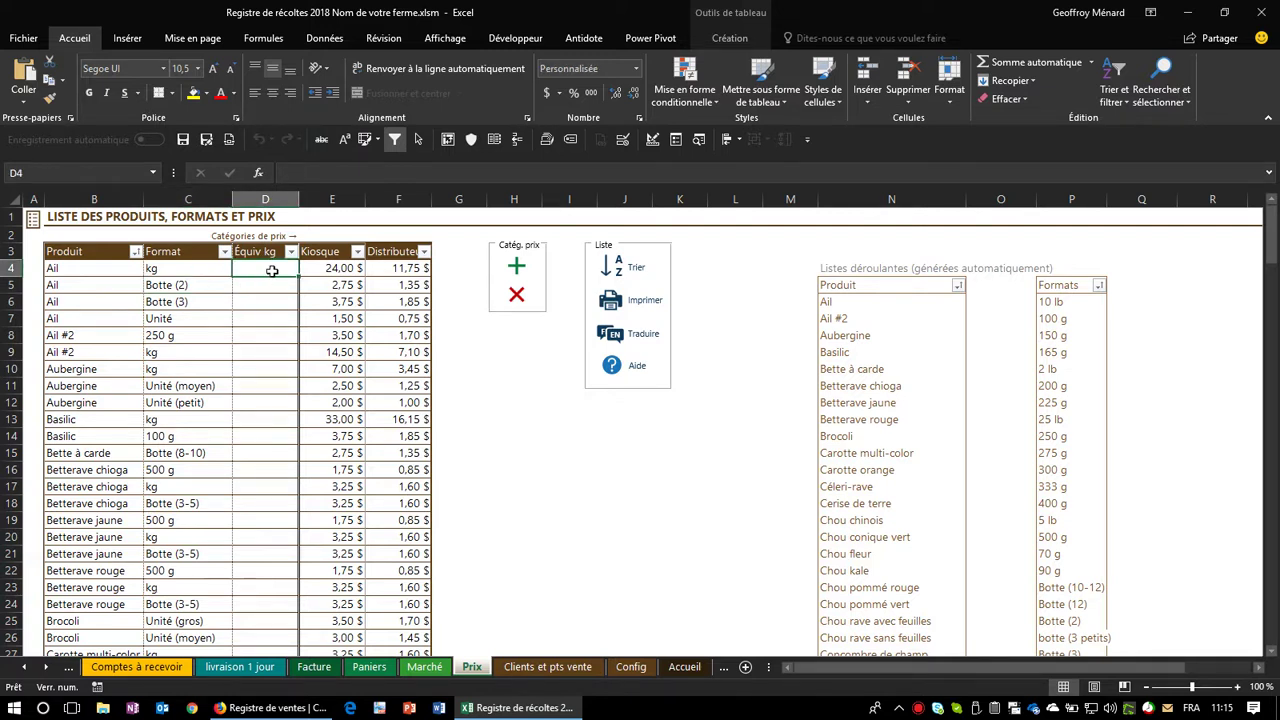
{"action": "left_click", "coordinate": [264, 336]}
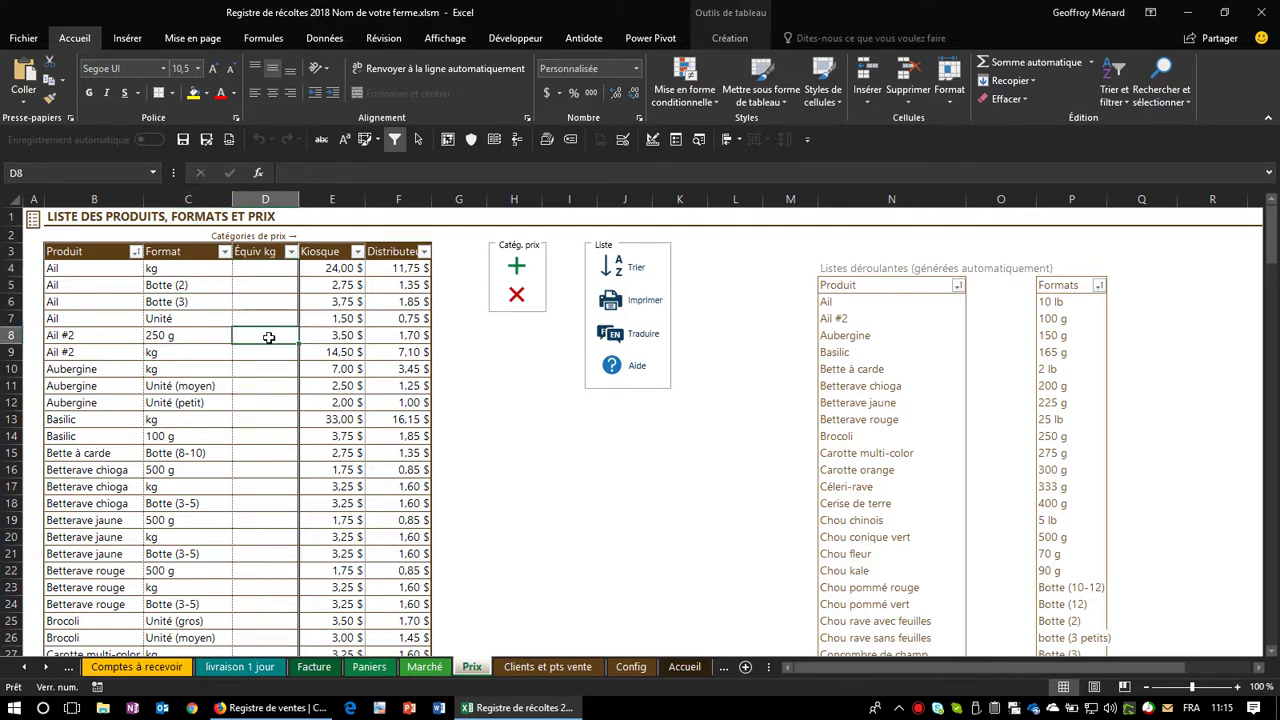
{"action": "type", "text": "0,250"}
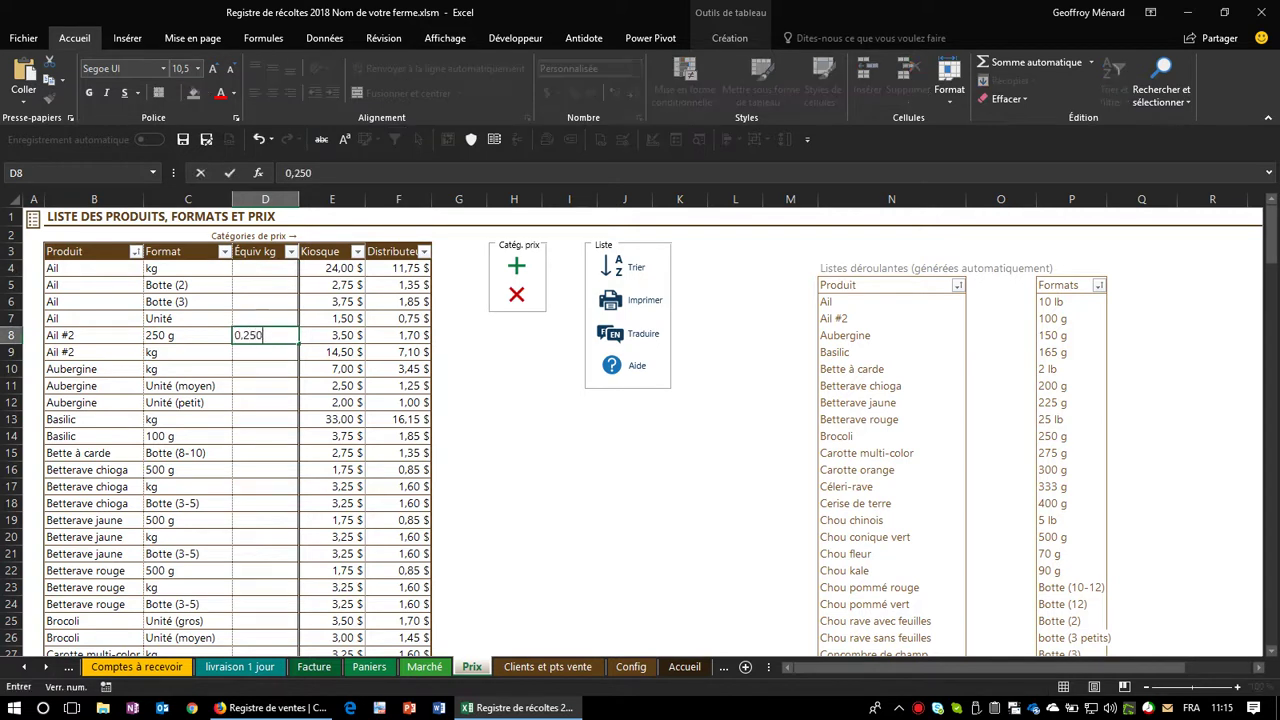
{"action": "key", "text": "Return"}
{"action": "left_click", "coordinate": [286, 334]}
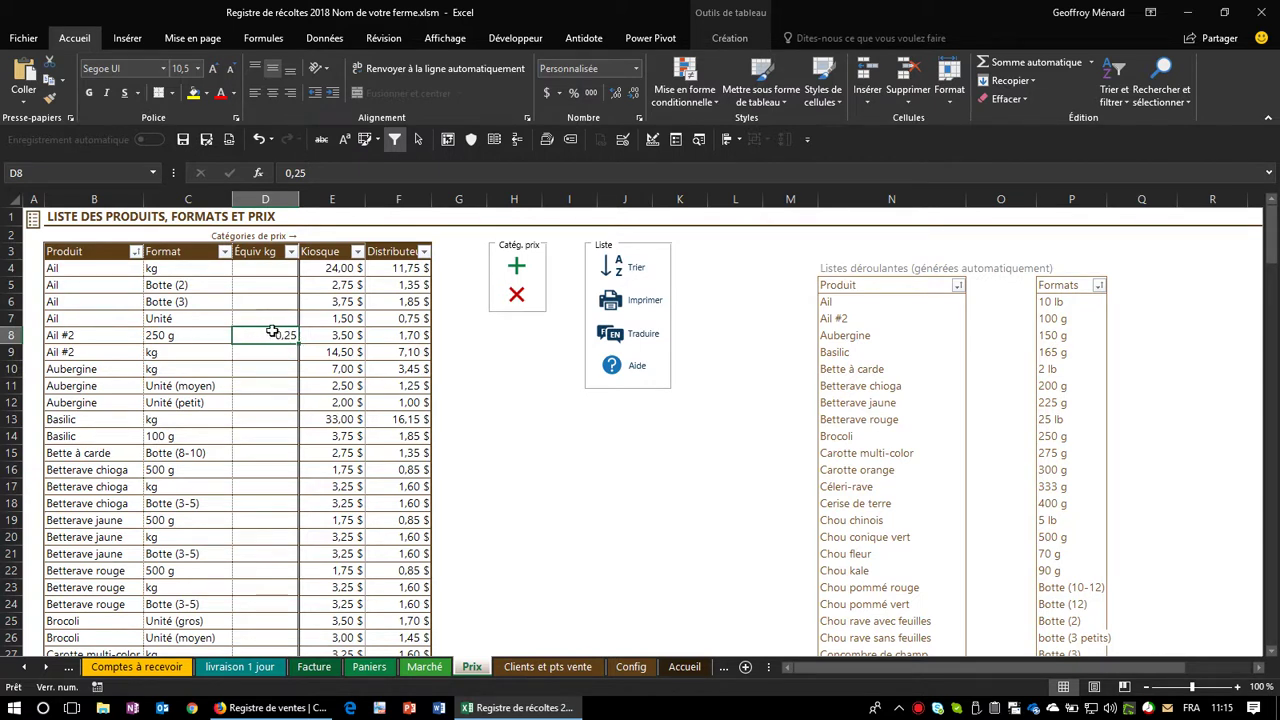
Step: Enter 1 for Ail kg and 0,15 for Ail Unité in the Équiv kg column
{"action": "left_click", "coordinate": [268, 268]}
{"action": "type", "text": "1"}
{"action": "key", "text": "Tab"}
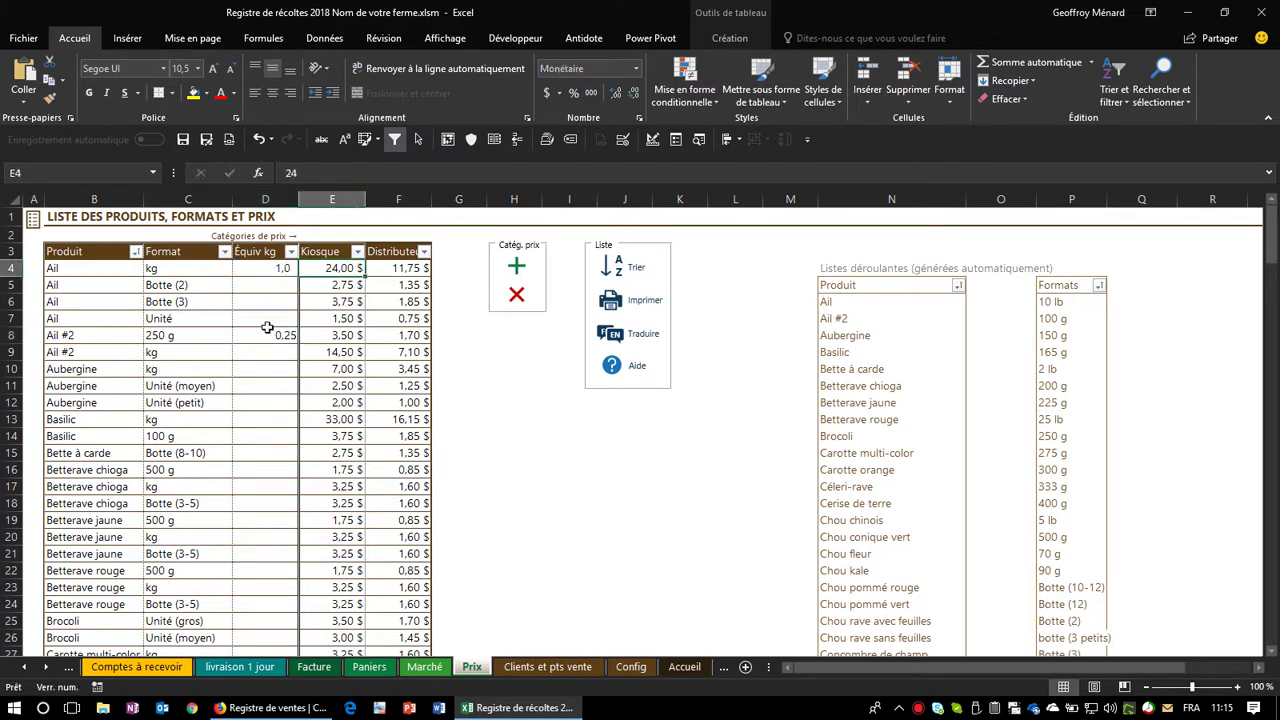
{"action": "left_click", "coordinate": [265, 320]}
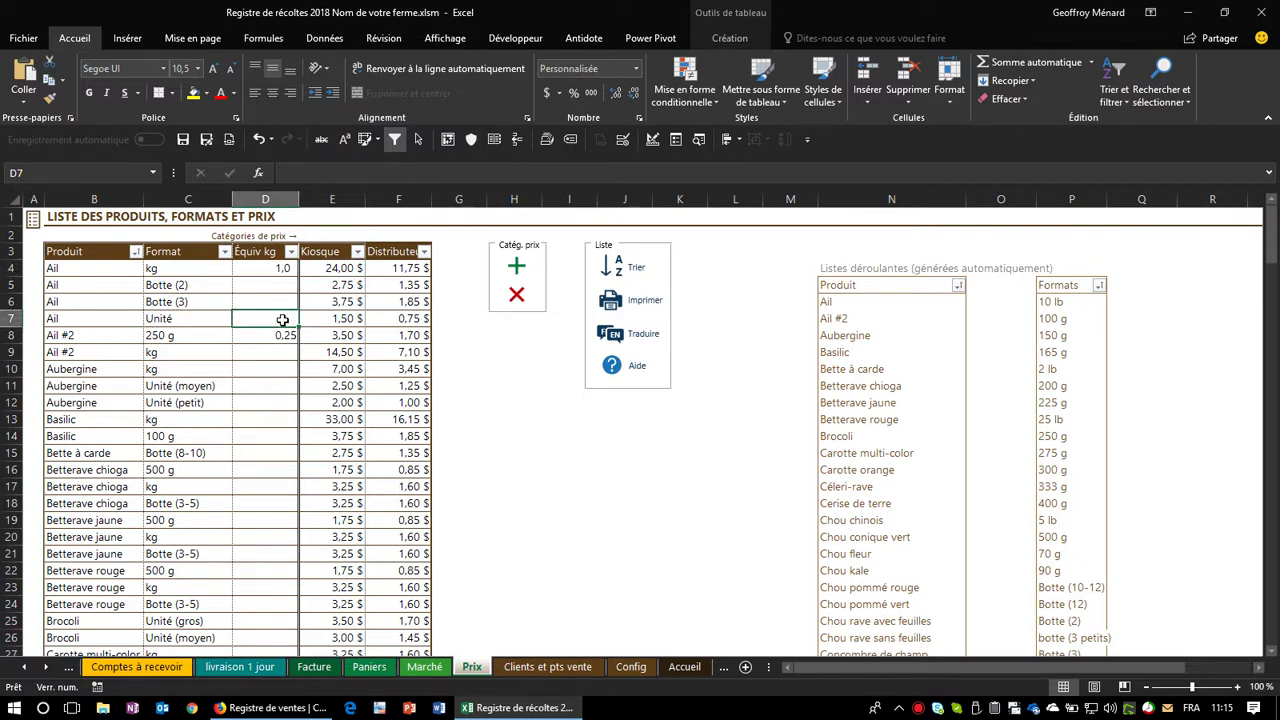
{"action": "type", "text": "0,150"}
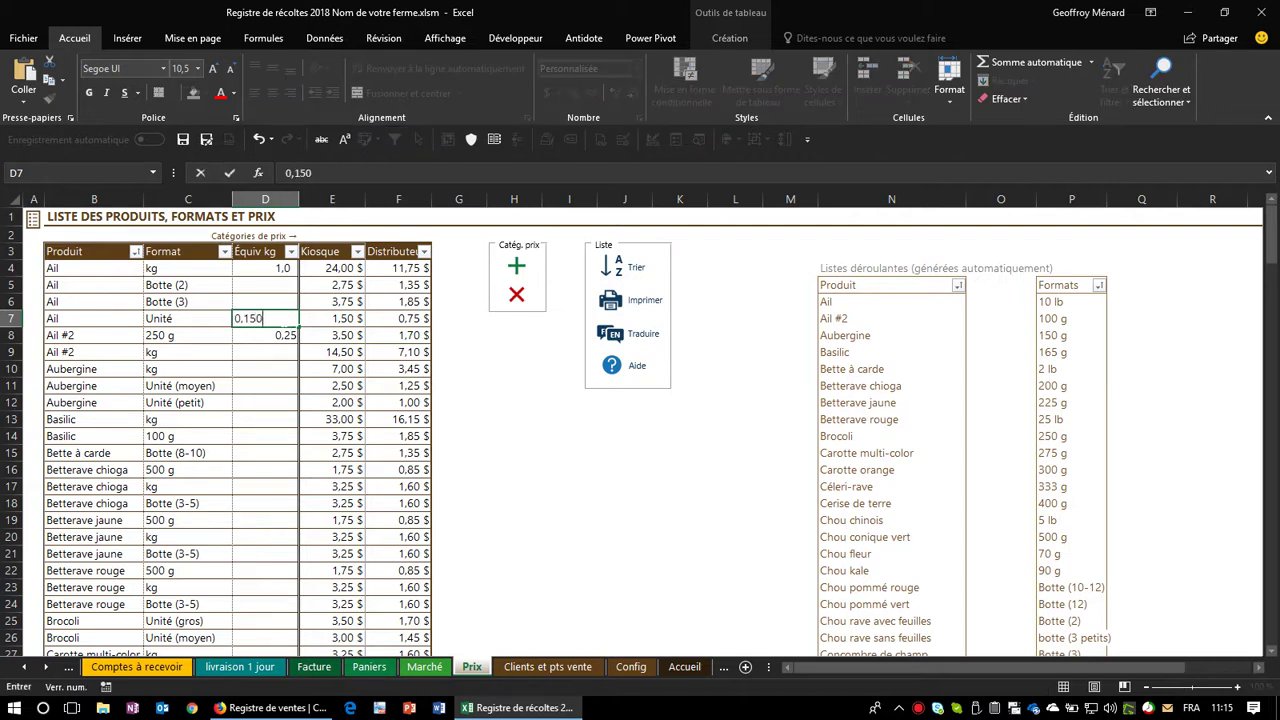
{"action": "key", "text": "Return"}
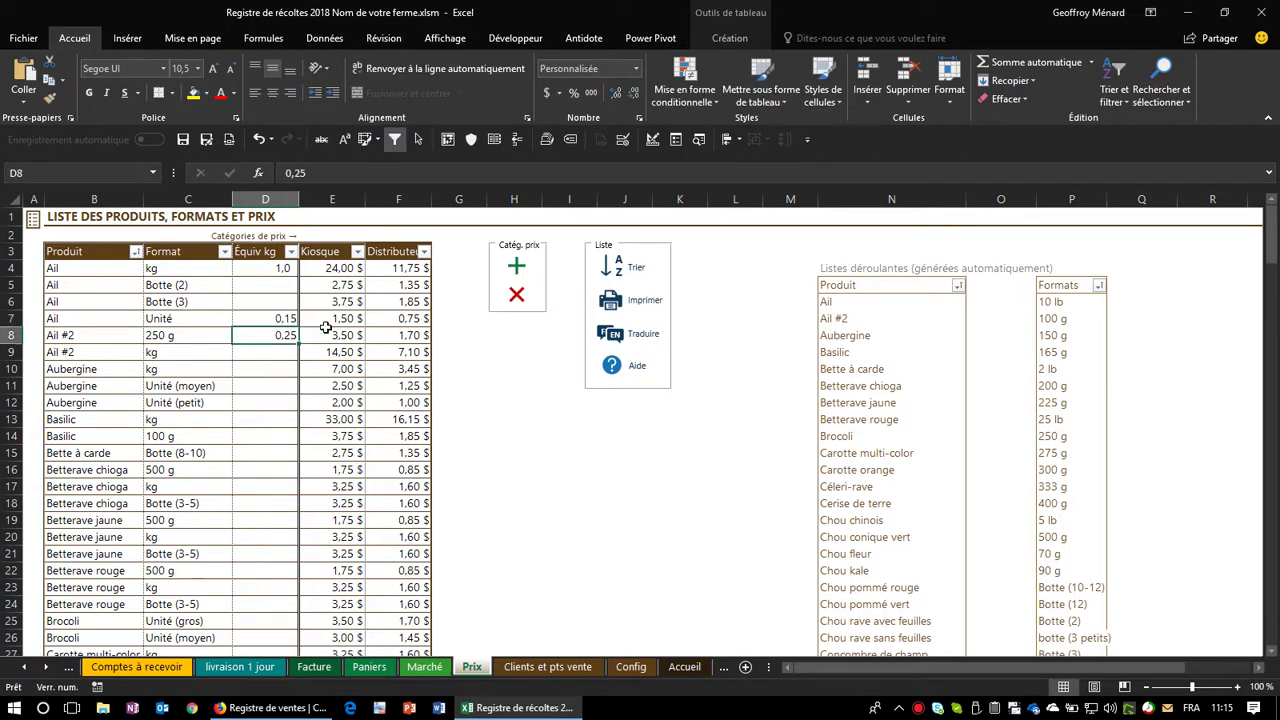
{"action": "left_click", "coordinate": [283, 319]}
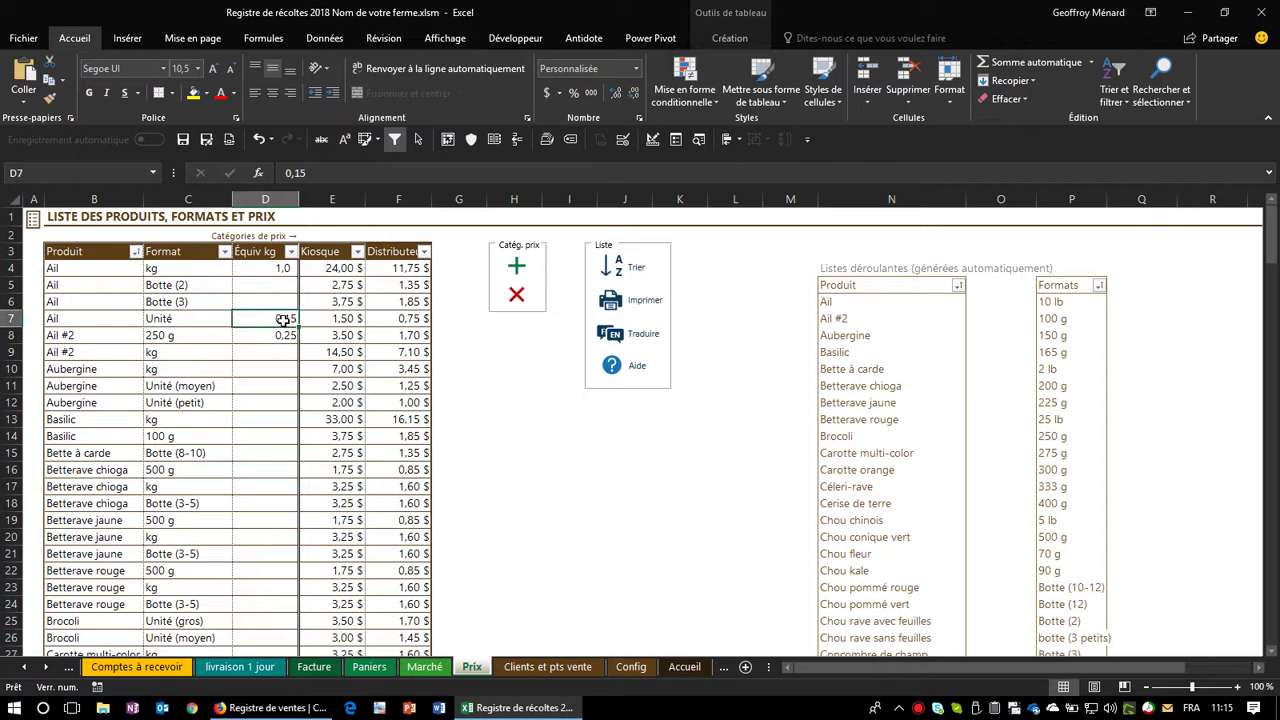
Step: Give Carotte orange 2 lb the Équiv kg formula =2*454/1000, showing 0,91
{"action": "left_click", "coordinate": [256, 526]}
{"action": "scroll", "coordinate": [255, 515], "scroll_direction": "down", "scroll_amount": 4}
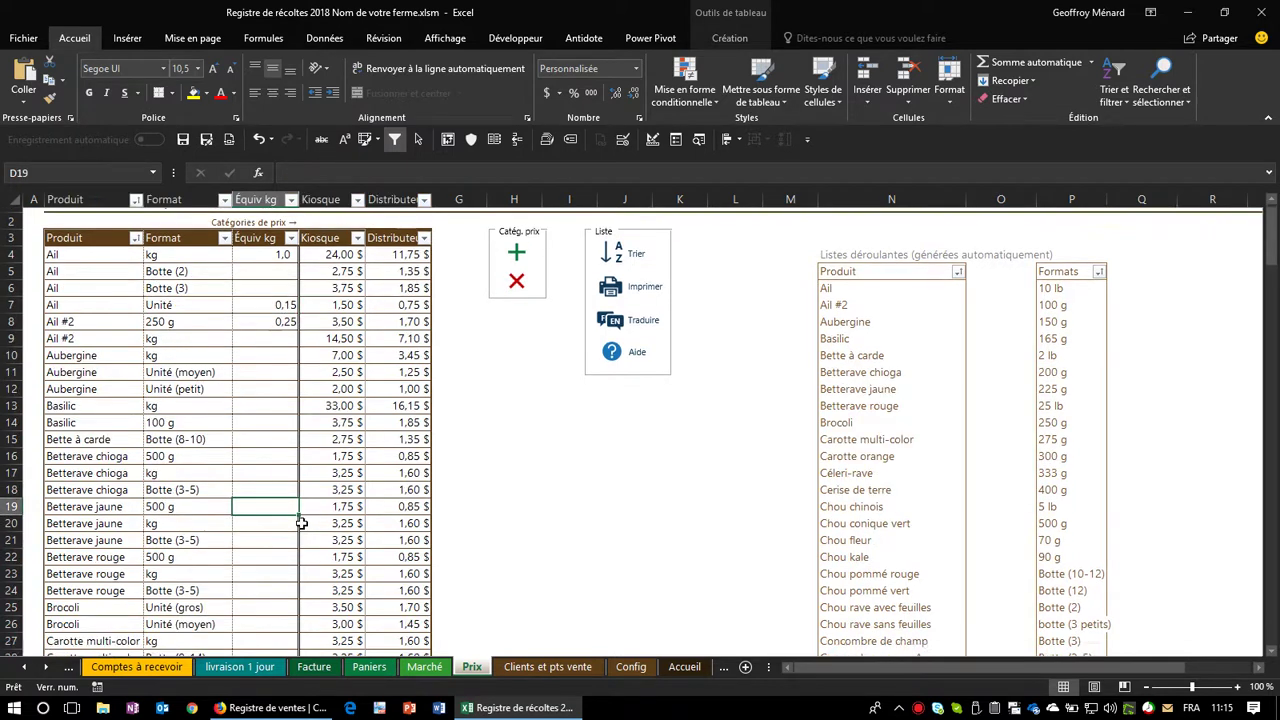
{"action": "left_click", "coordinate": [255, 504]}
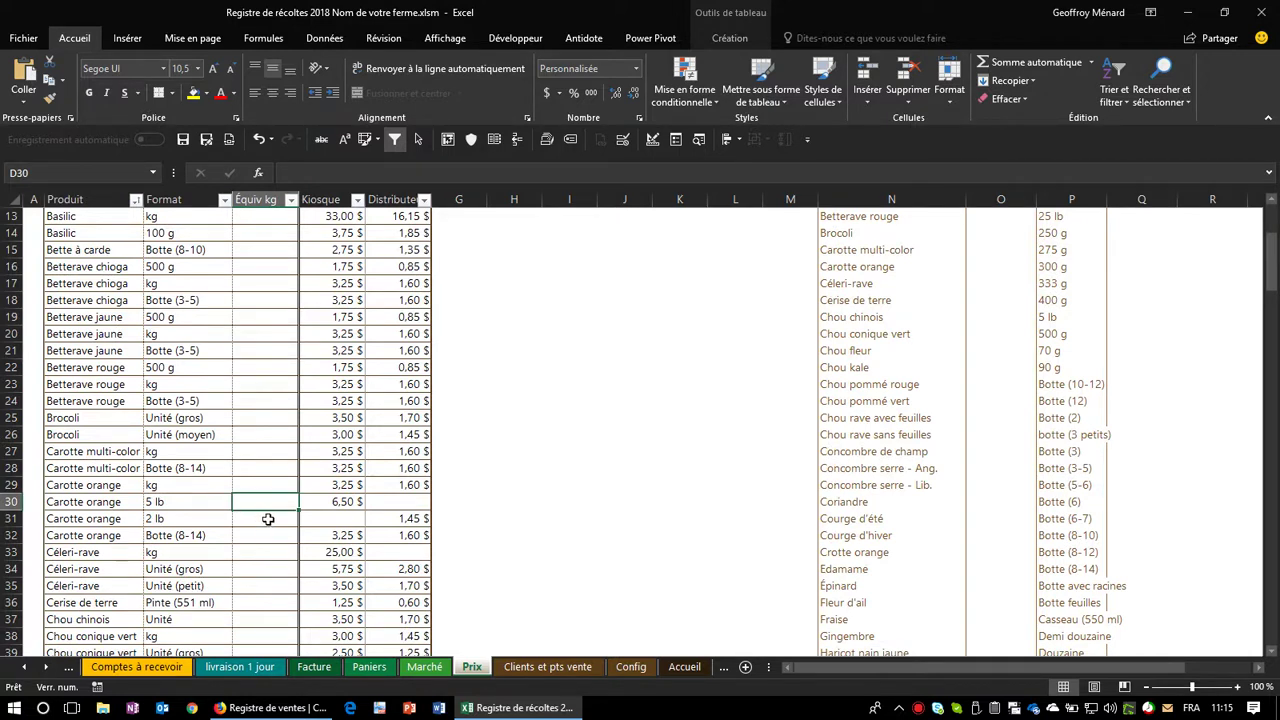
{"action": "left_click", "coordinate": [267, 519]}
{"action": "type", "text": "=2*454"}
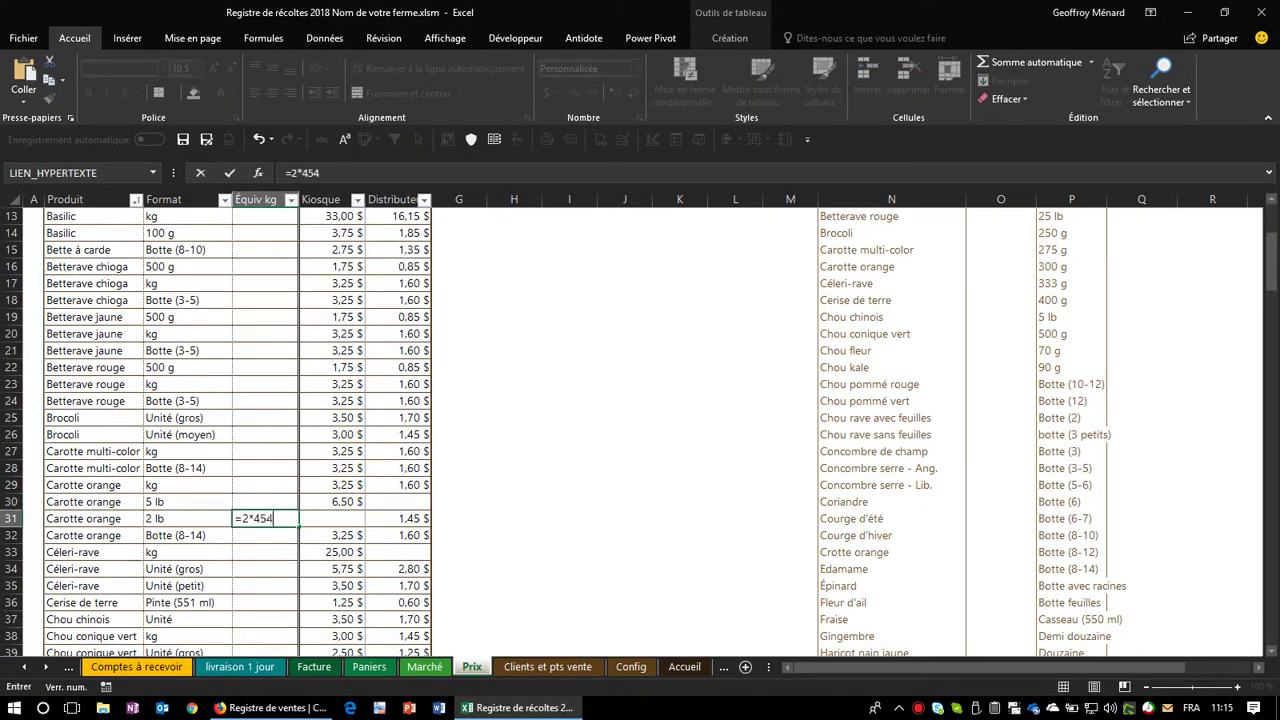
{"action": "key", "text": "Return"}
{"action": "left_click", "coordinate": [283, 518]}
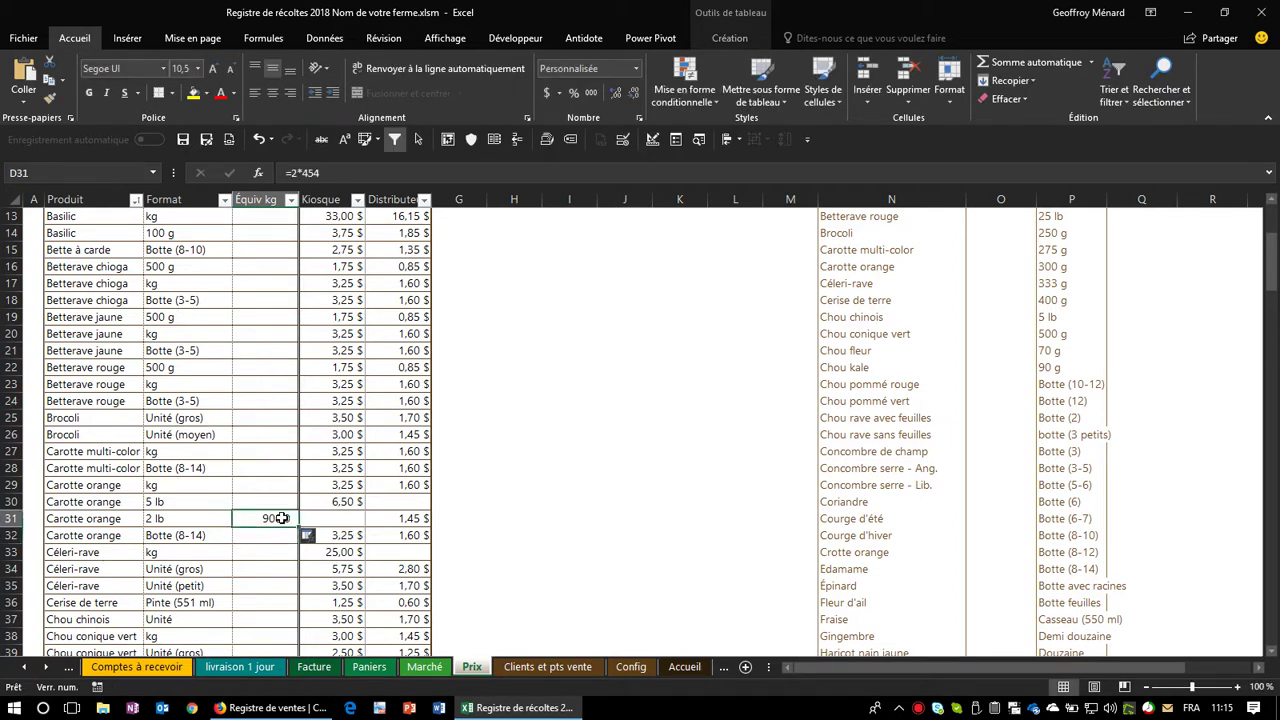
{"action": "key", "text": "F2"}
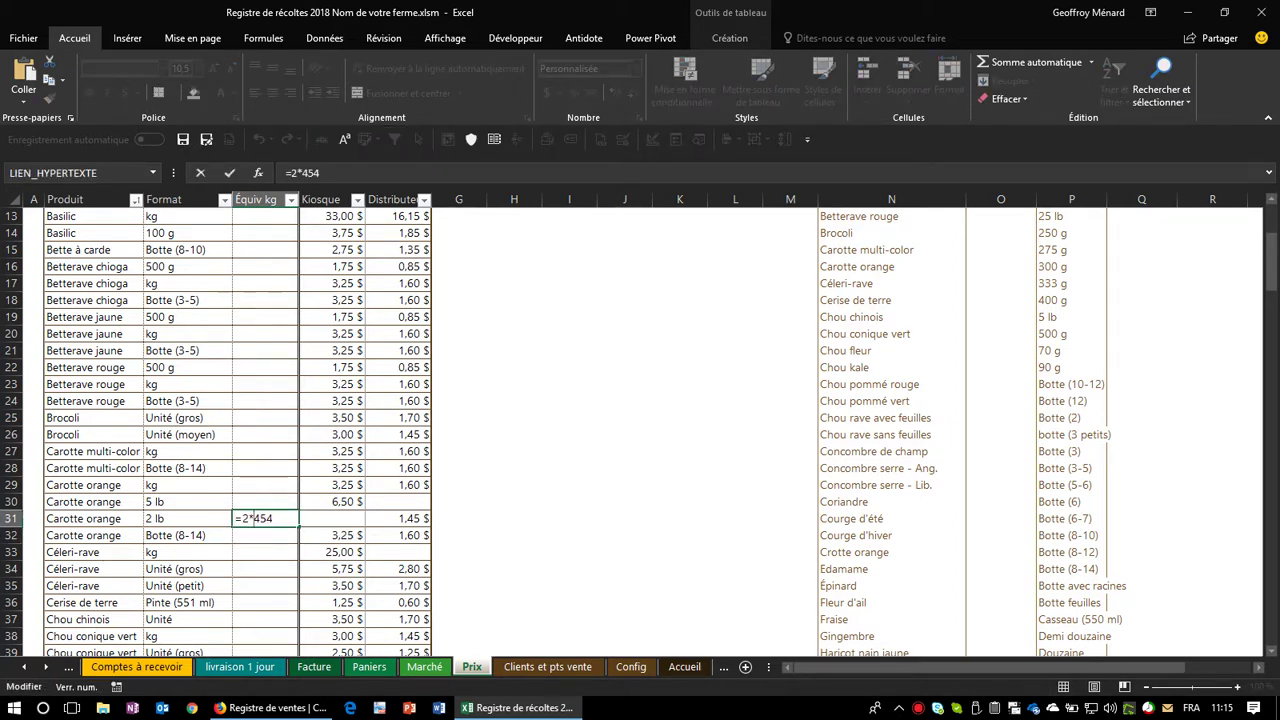
{"action": "type", "text": "/1000"}
{"action": "key", "text": "Return"}
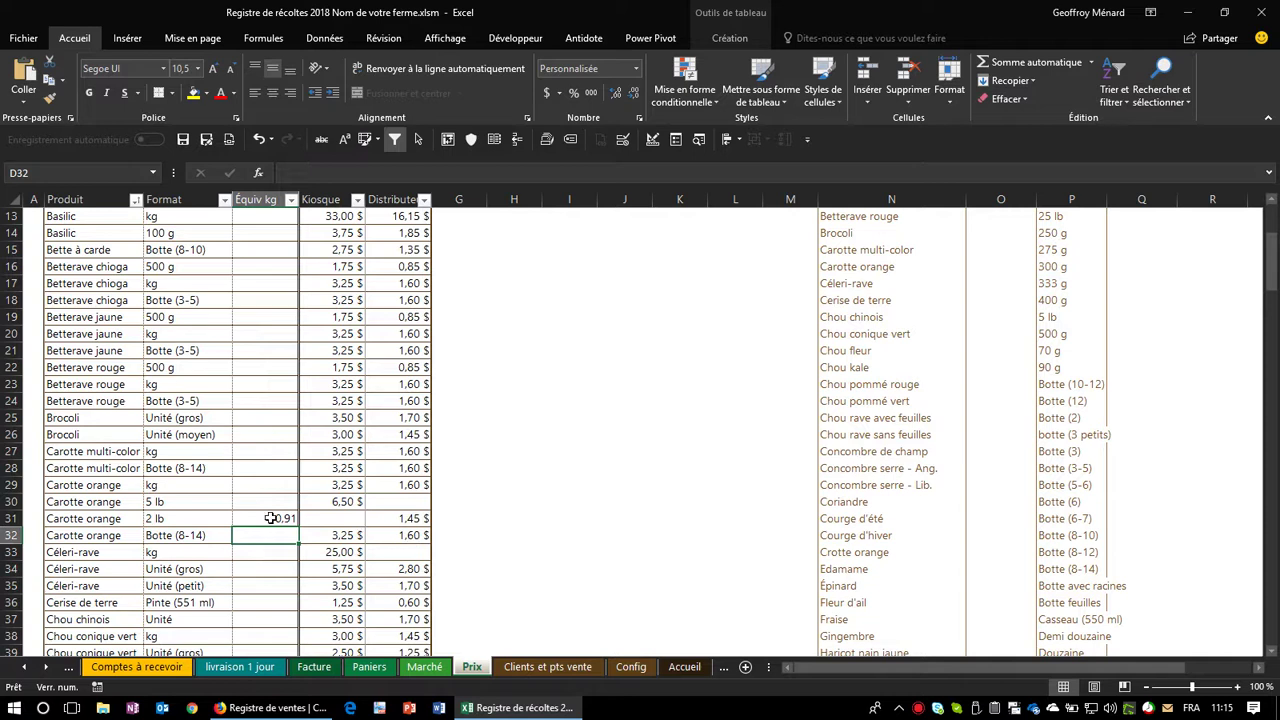
{"action": "left_click", "coordinate": [271, 518]}
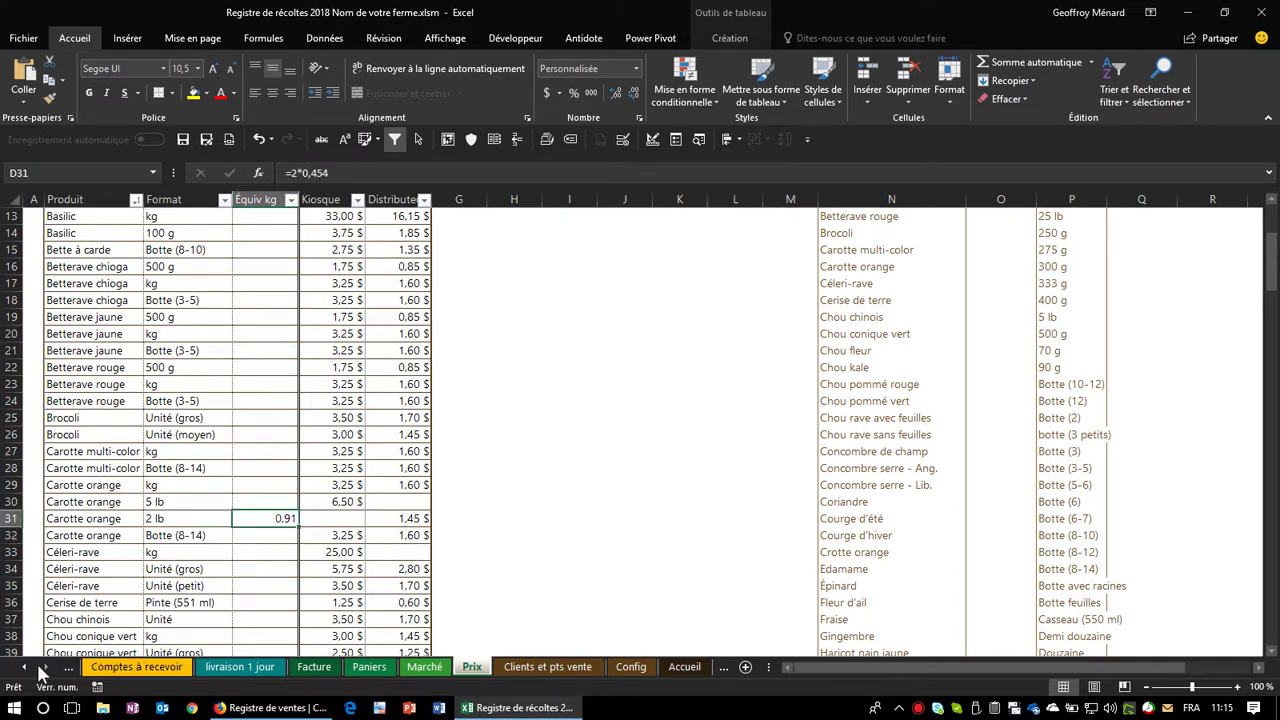
{"action": "left_click", "coordinate": [22, 668]}
{"action": "left_click", "coordinate": [22, 668]}
{"action": "left_click", "coordinate": [22, 668]}
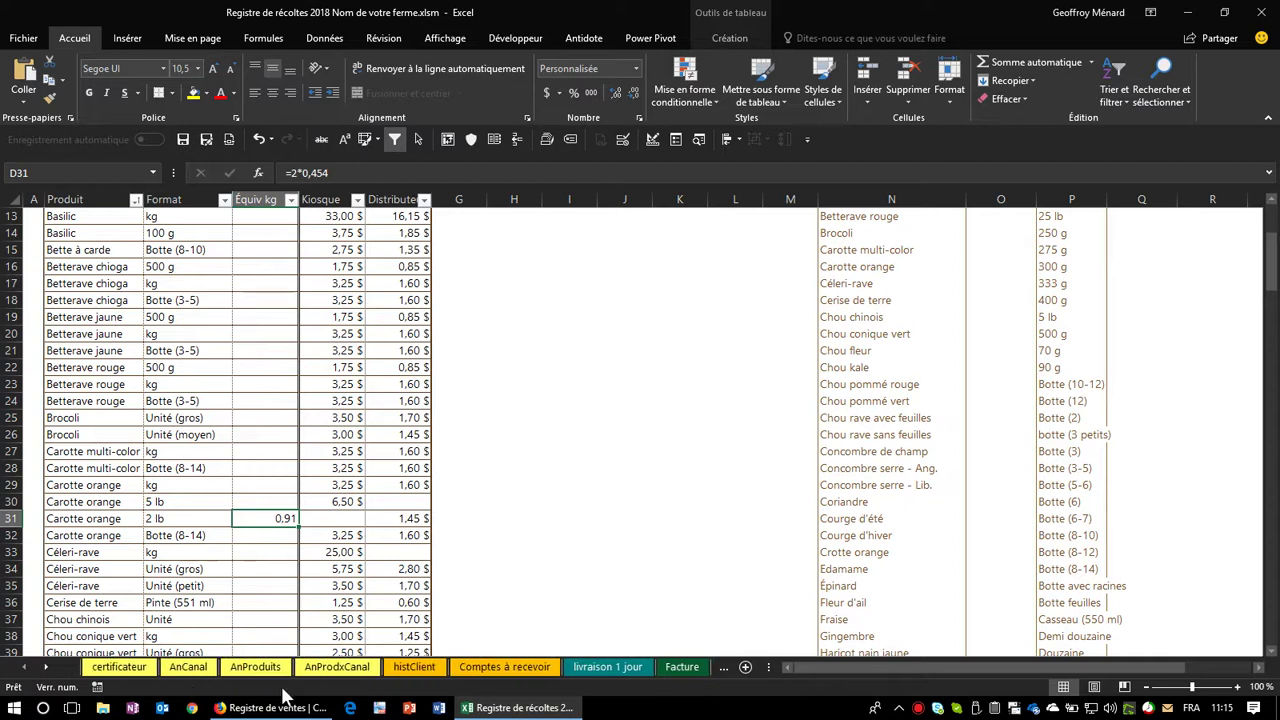
{"action": "left_click", "coordinate": [358, 670]}
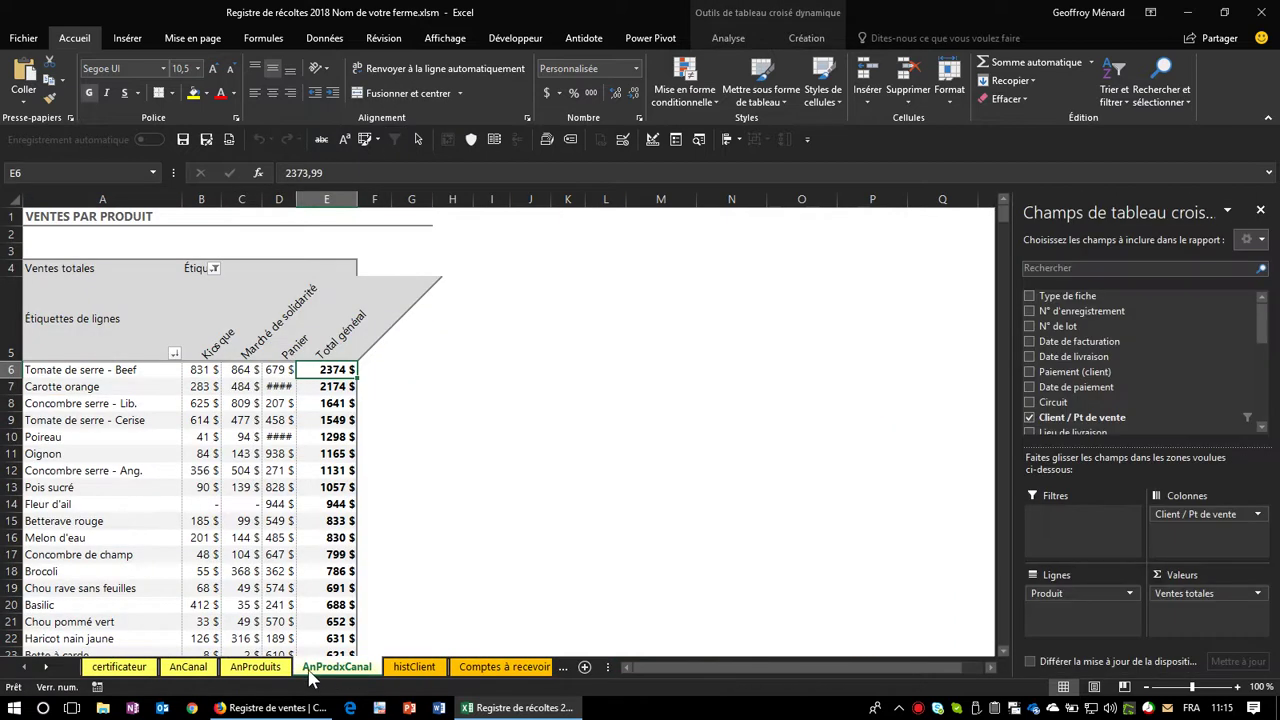
{"action": "left_click", "coordinate": [280, 669]}
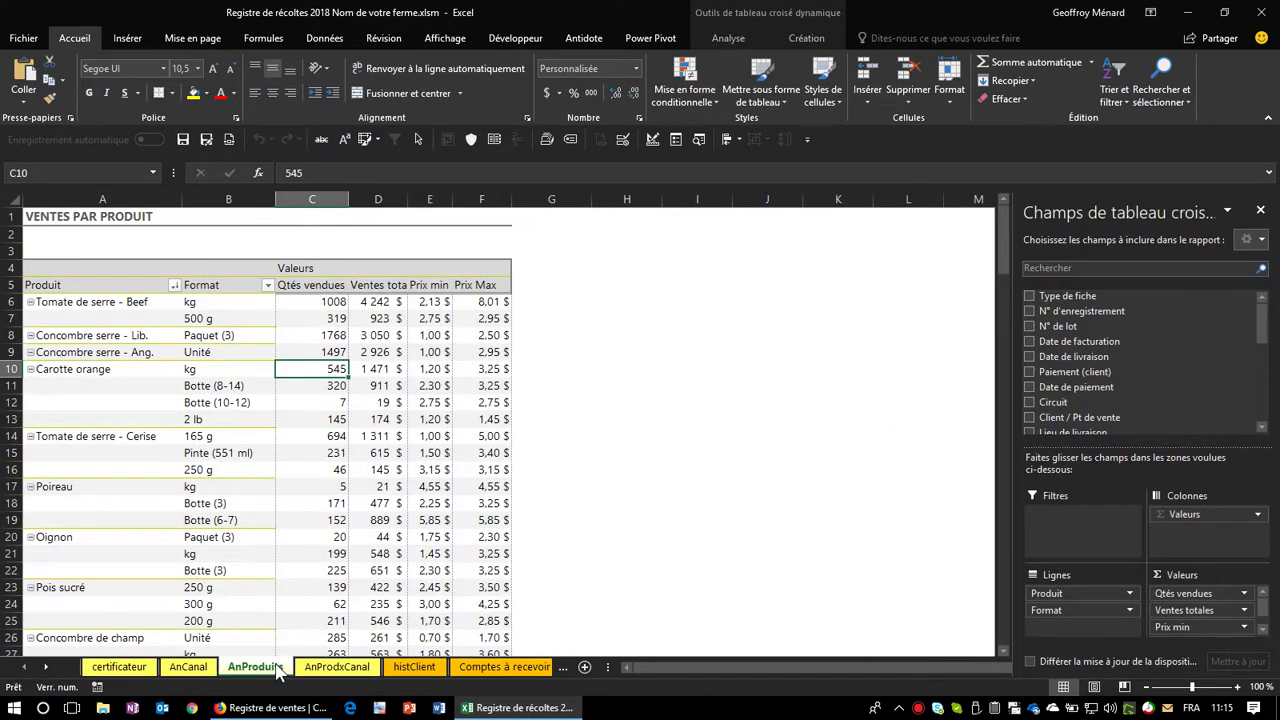
{"action": "left_click", "coordinate": [197, 672]}
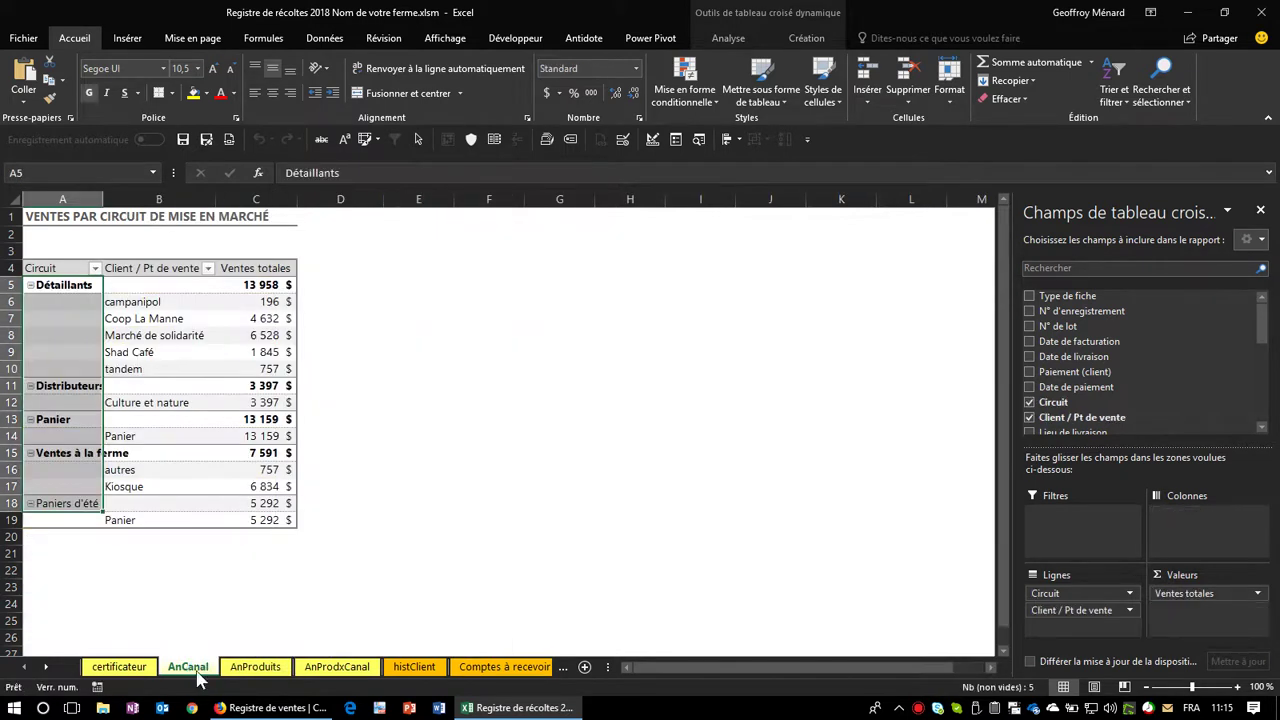
{"action": "left_click", "coordinate": [133, 675]}
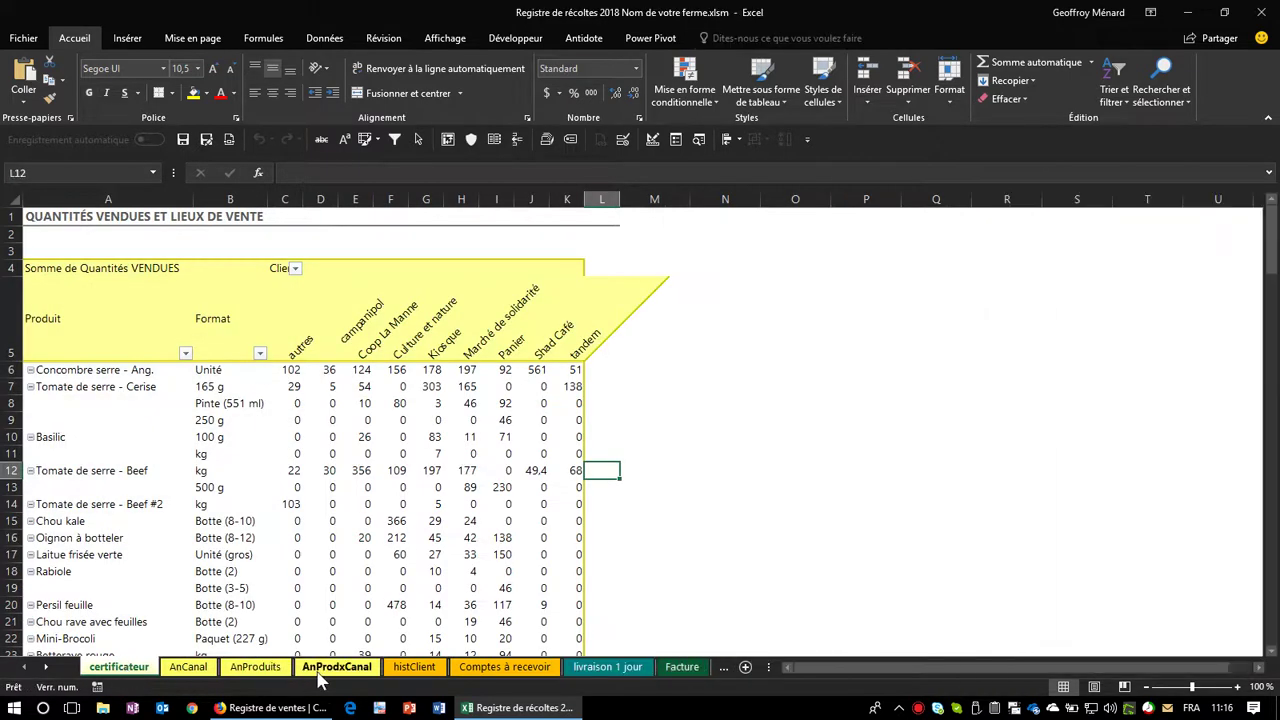
{"action": "left_click", "coordinate": [319, 674]}
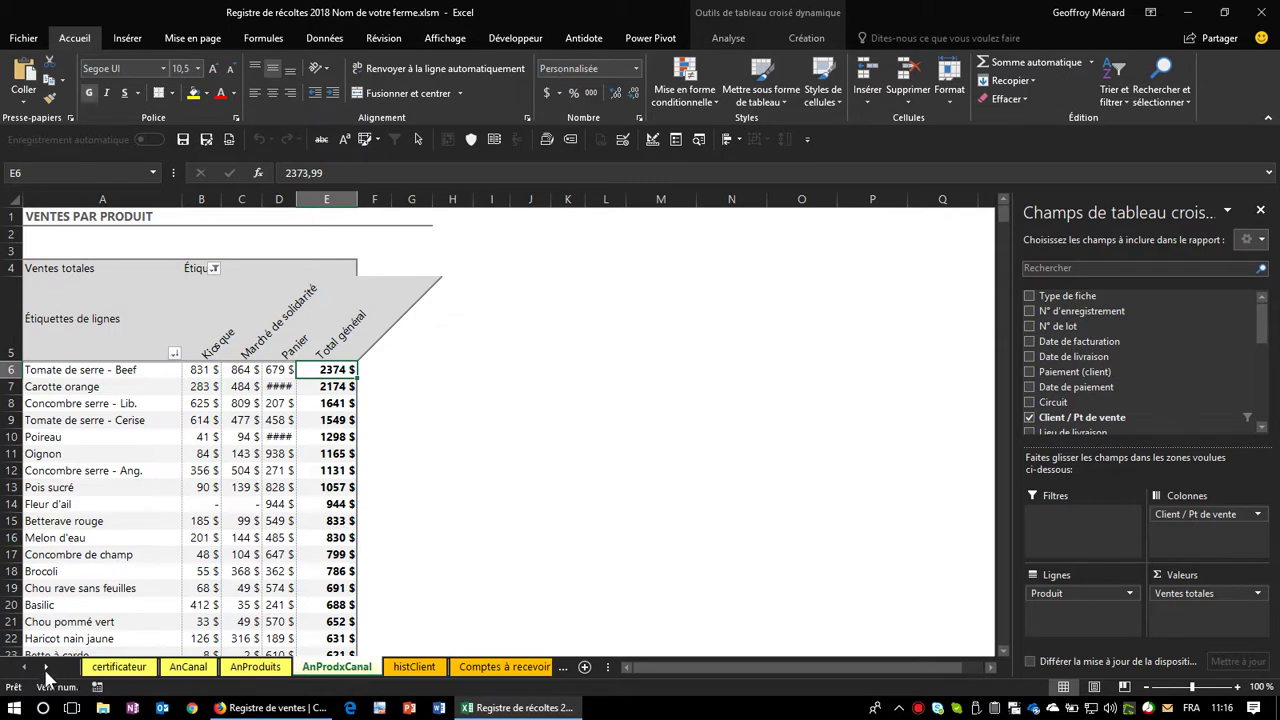
{"action": "left_click", "coordinate": [45, 667]}
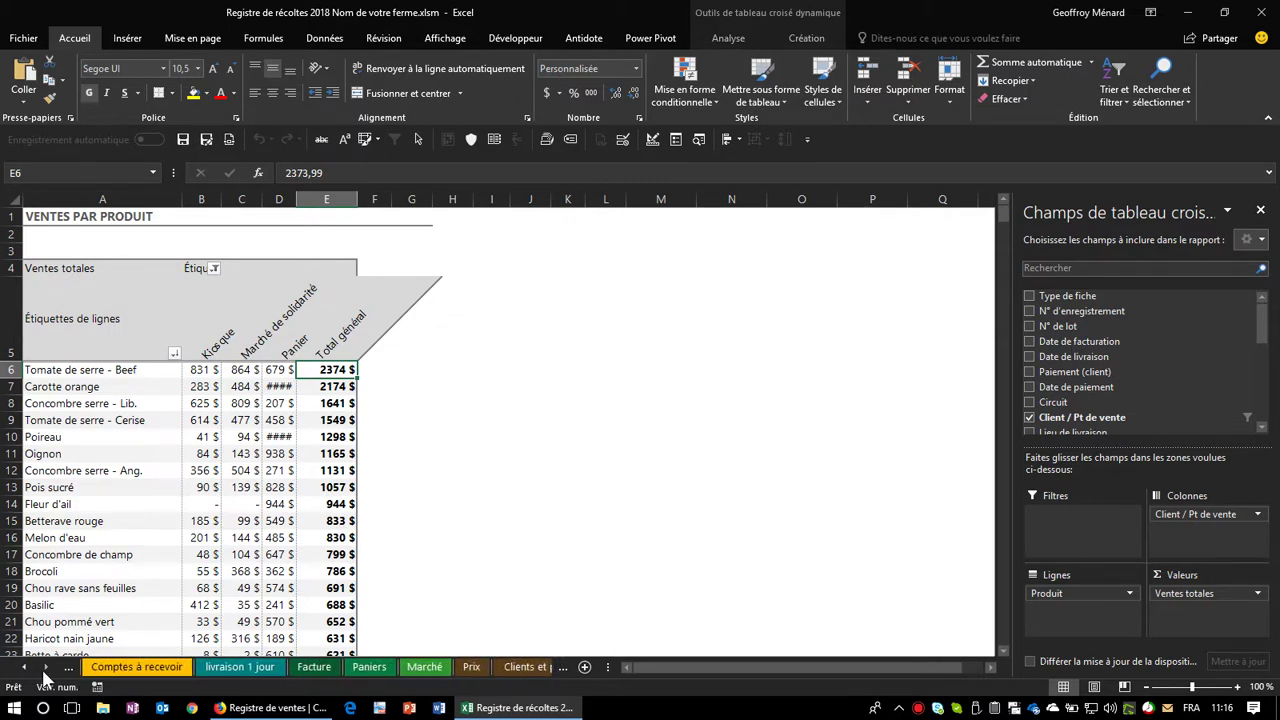
{"action": "left_click", "coordinate": [45, 667]}
{"action": "left_click", "coordinate": [45, 667]}
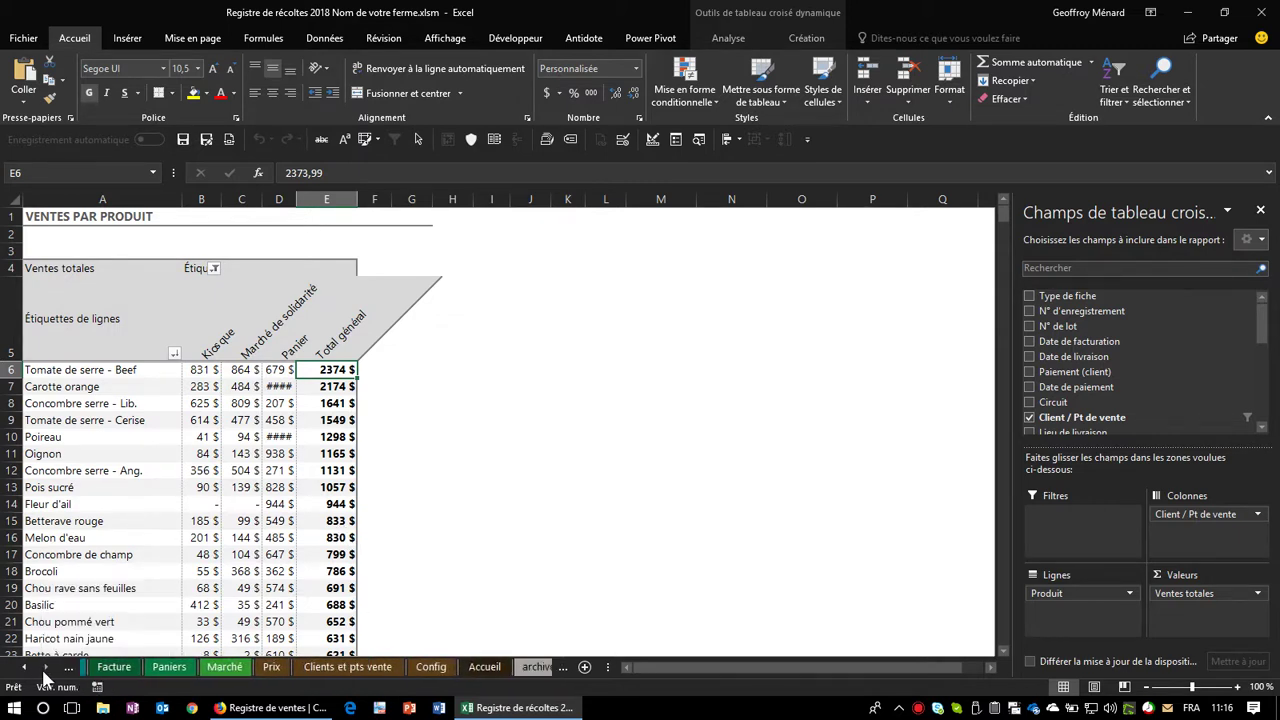
{"action": "left_click", "coordinate": [270, 673]}
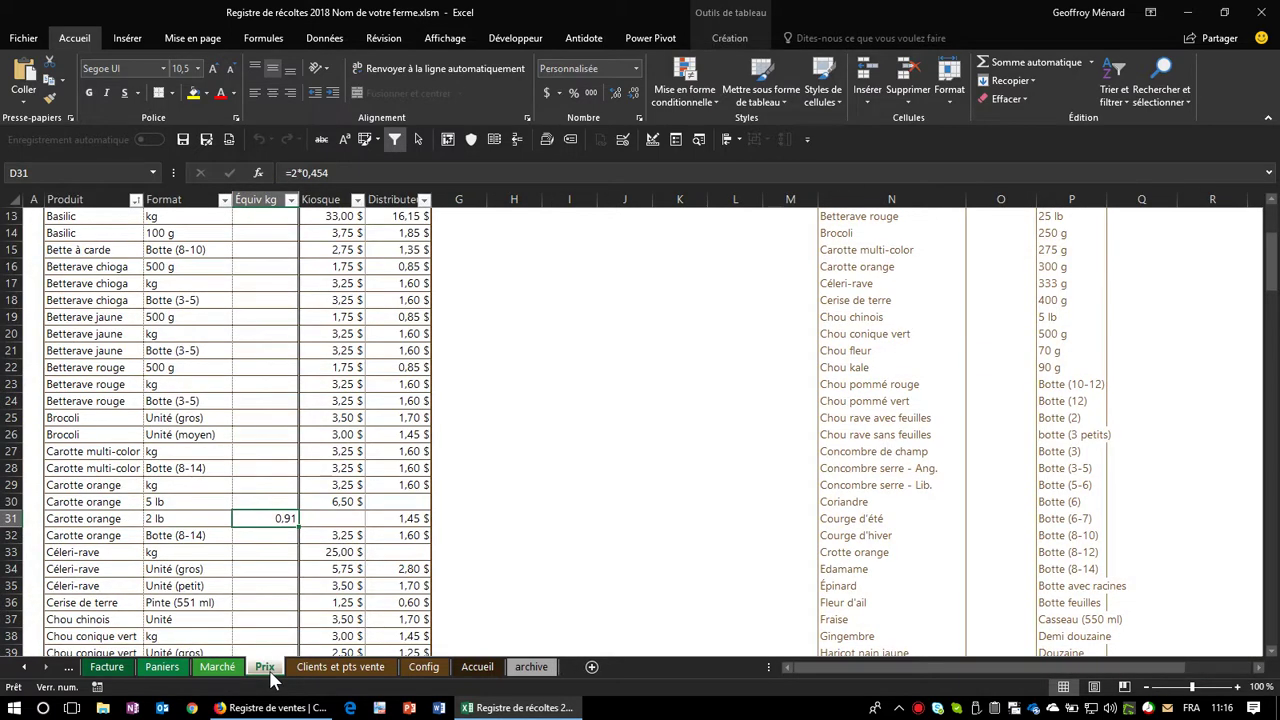
{"action": "scroll", "coordinate": [343, 568], "scroll_direction": "down", "scroll_amount": 3}
{"action": "scroll", "coordinate": [343, 568], "scroll_direction": "down", "scroll_amount": 5}
{"action": "scroll", "coordinate": [343, 568], "scroll_direction": "down", "scroll_amount": 1}
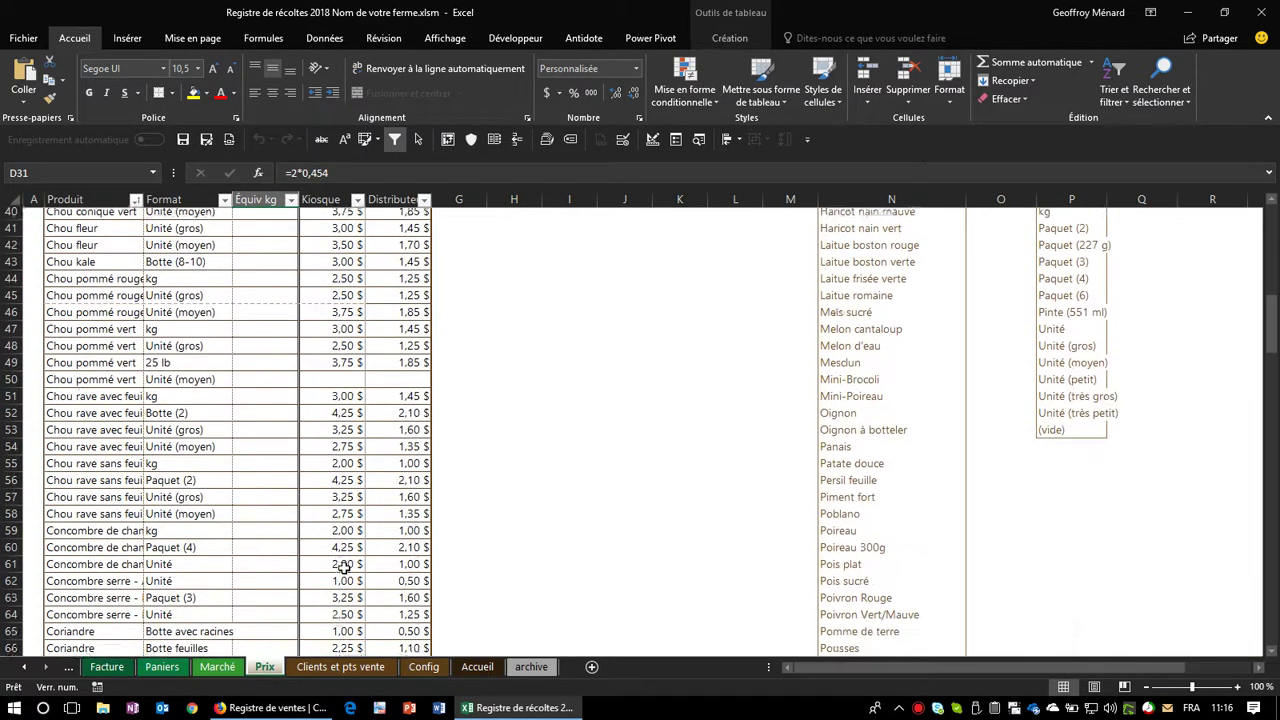
{"action": "scroll", "coordinate": [343, 568], "scroll_direction": "down", "scroll_amount": 4}
{"action": "scroll", "coordinate": [343, 568], "scroll_direction": "down", "scroll_amount": 3}
{"action": "scroll", "coordinate": [343, 568], "scroll_direction": "up", "scroll_amount": 10}
{"action": "scroll", "coordinate": [343, 568], "scroll_direction": "up", "scroll_amount": 10}
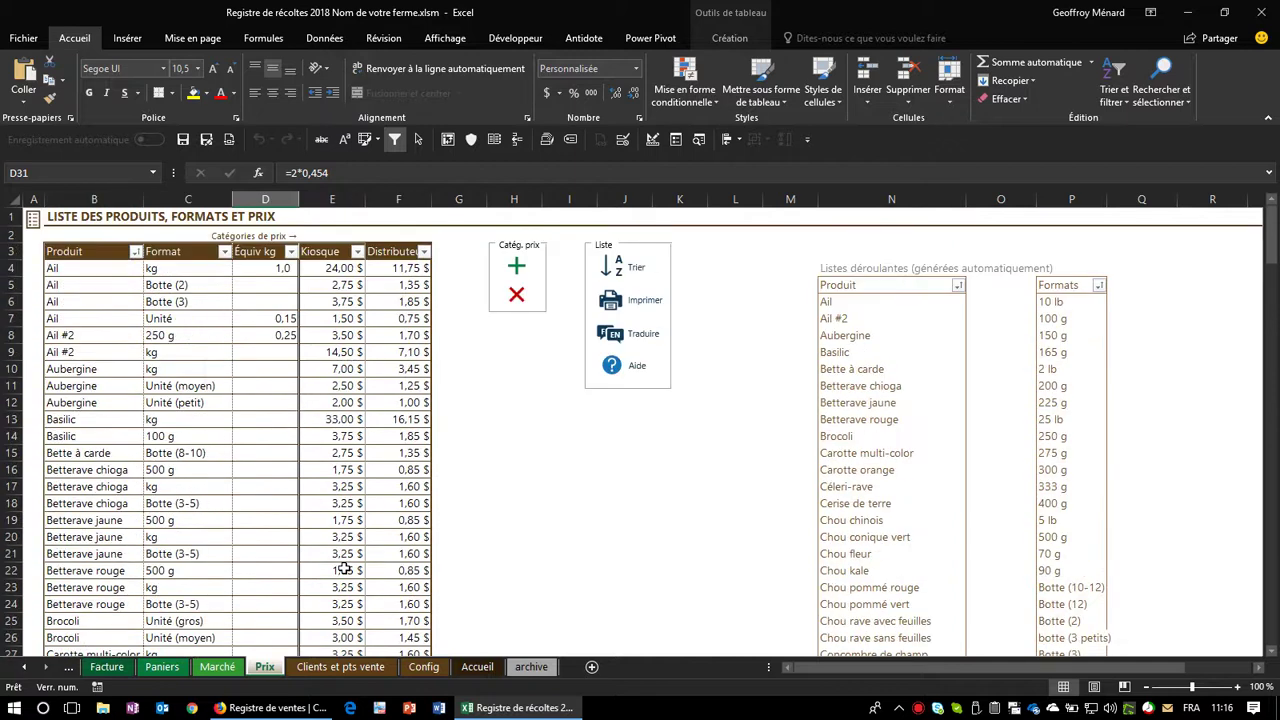
{"action": "left_click", "coordinate": [879, 306]}
{"action": "scroll", "coordinate": [860, 400], "scroll_direction": "down", "scroll_amount": 6}
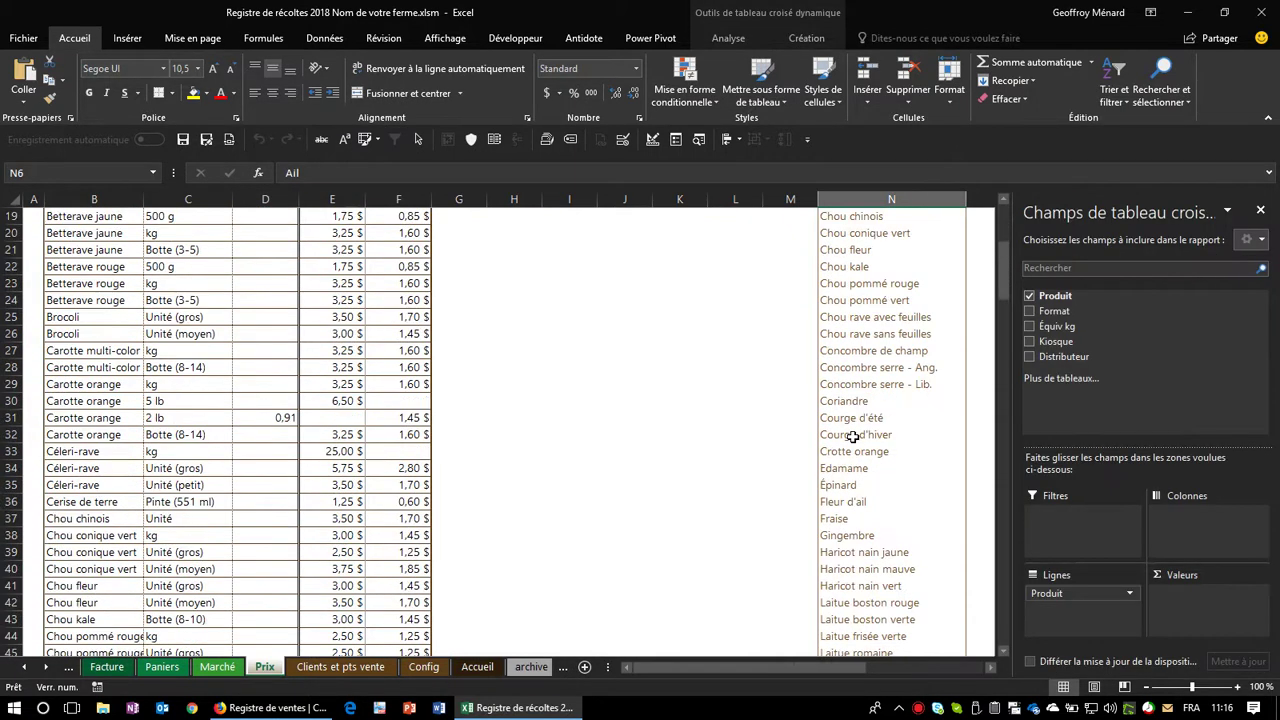
{"action": "scroll", "coordinate": [870, 380], "scroll_direction": "down", "scroll_amount": 1}
{"action": "scroll", "coordinate": [876, 358], "scroll_direction": "down", "scroll_amount": 7}
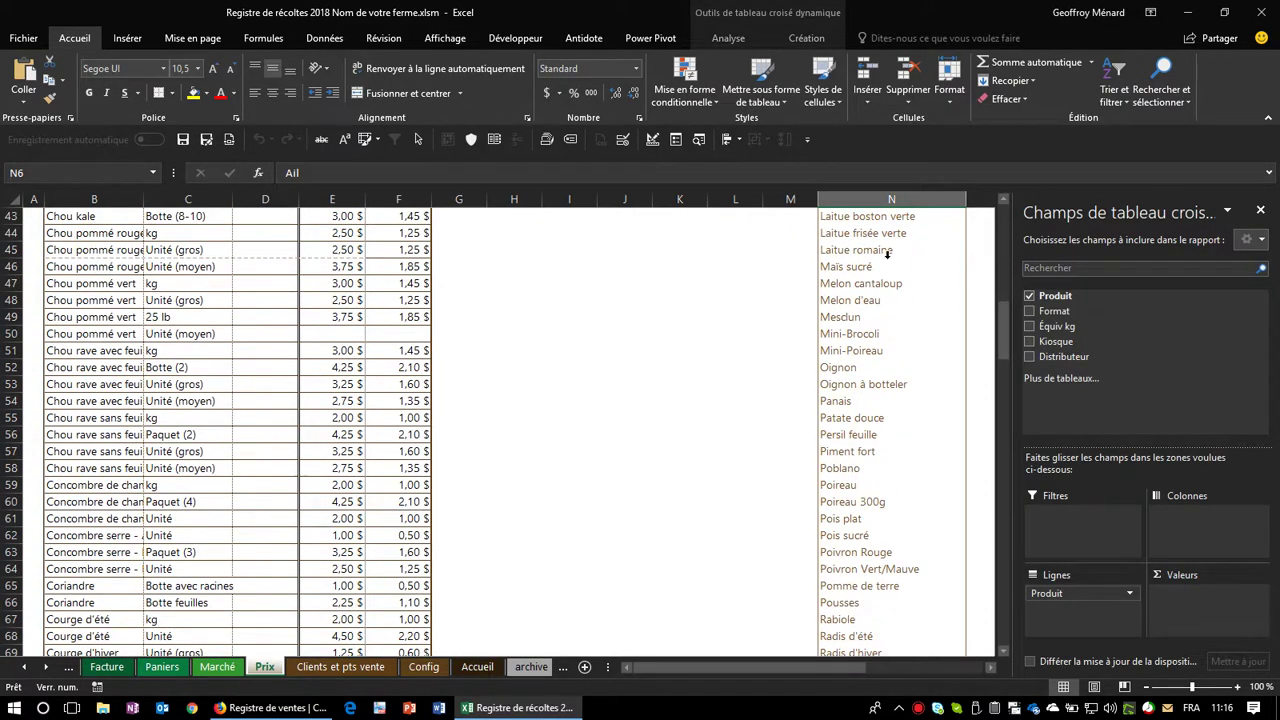
{"action": "scroll", "coordinate": [885, 256], "scroll_direction": "down", "scroll_amount": 1}
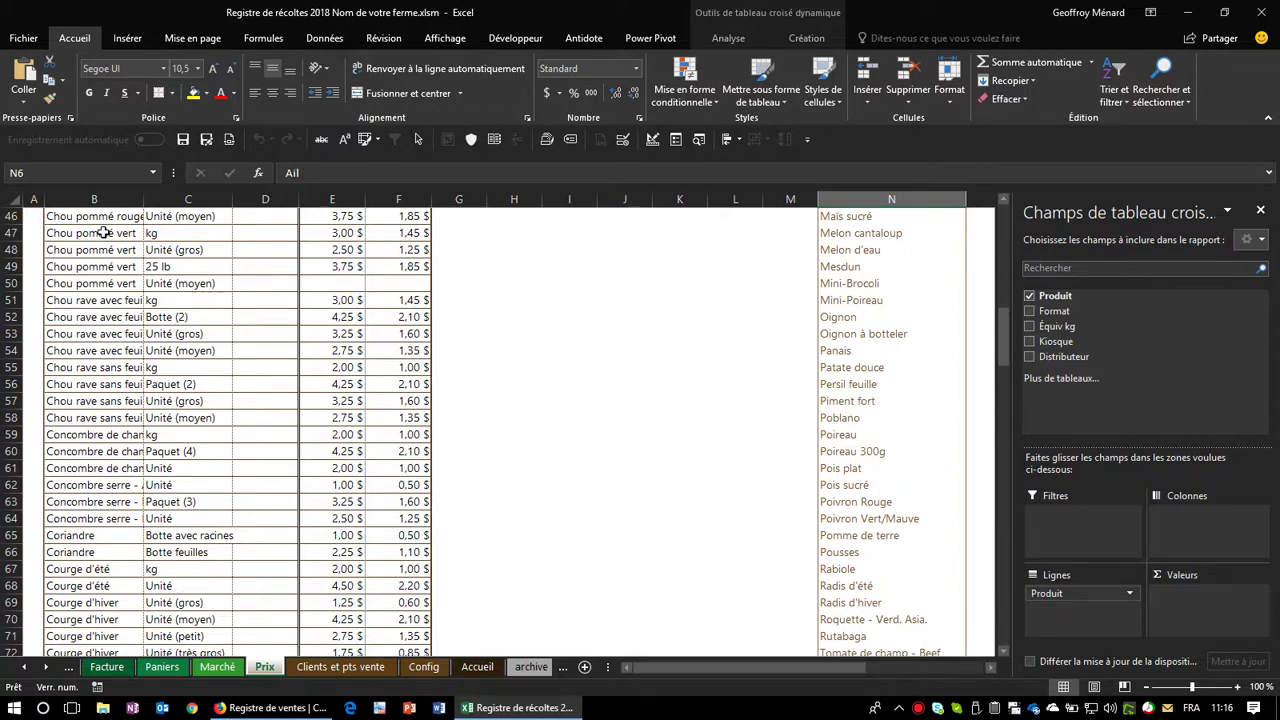
{"action": "left_click_drag", "start_coordinate": [103, 232], "coordinate": [180, 560]}
{"action": "left_click", "coordinate": [130, 451]}
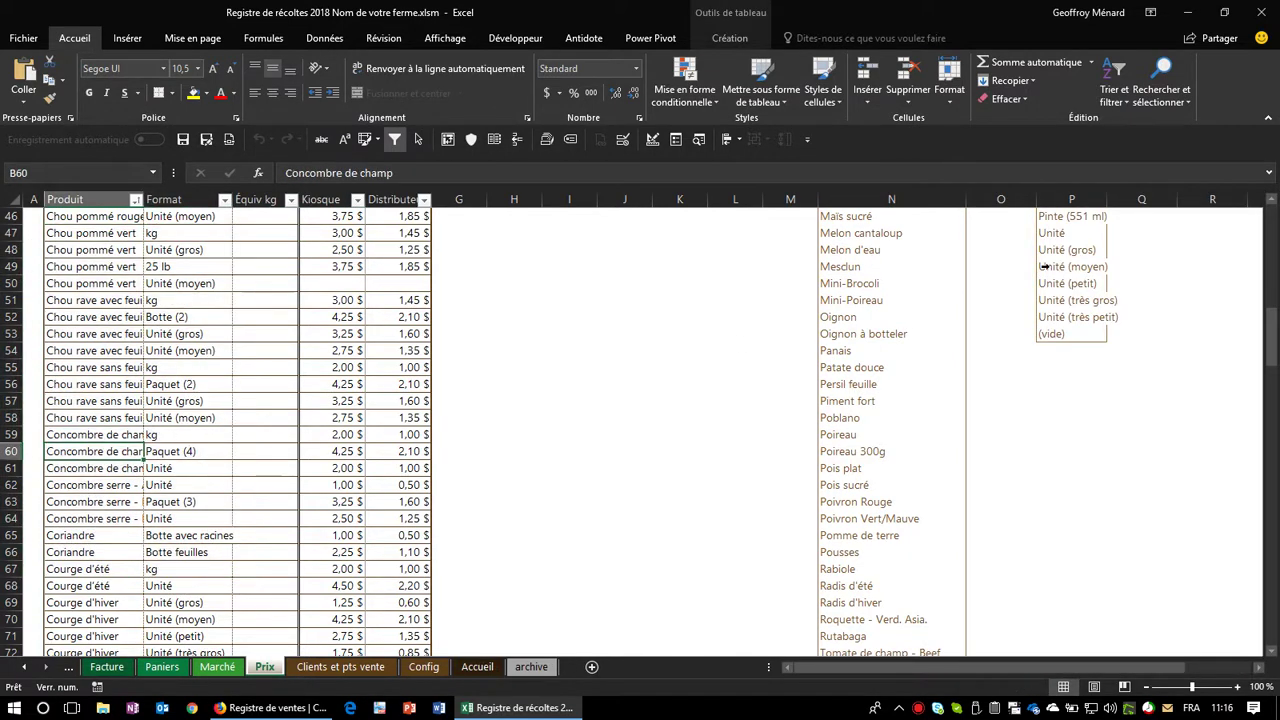
{"action": "scroll", "coordinate": [1059, 365], "scroll_direction": "up", "scroll_amount": 15}
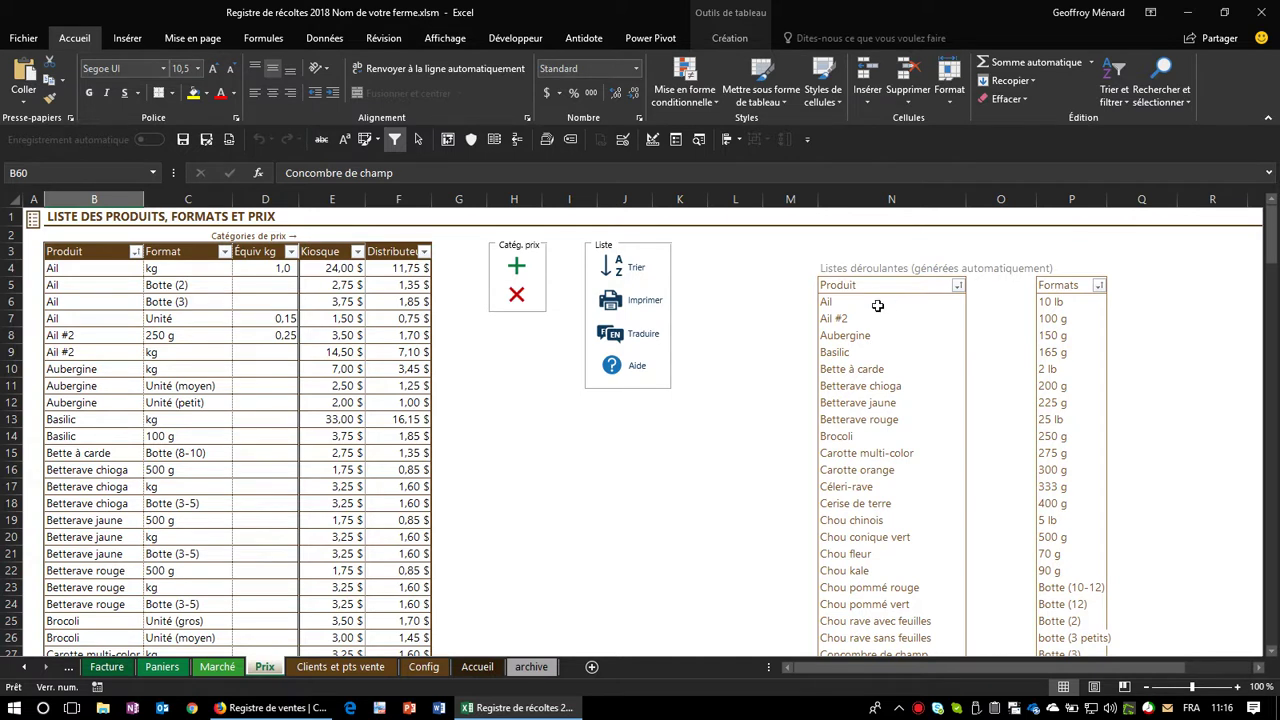
{"action": "left_click", "coordinate": [612, 310]}
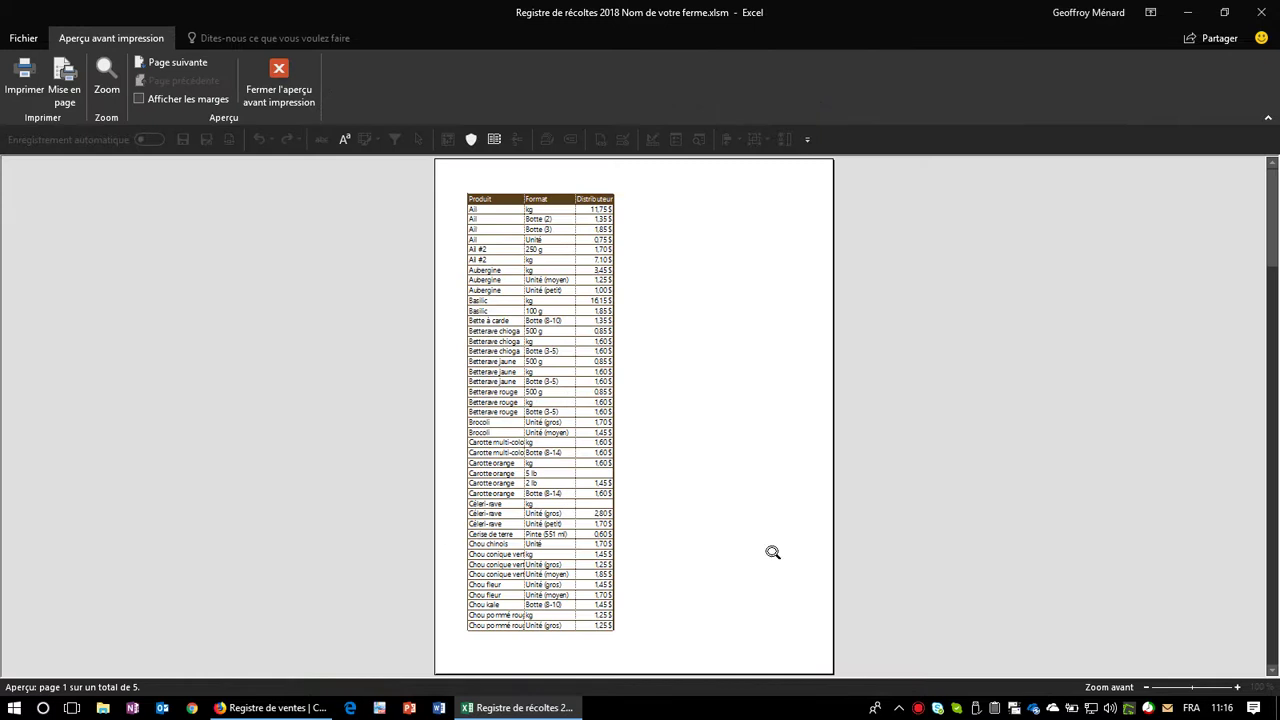
{"action": "left_click", "coordinate": [298, 89]}
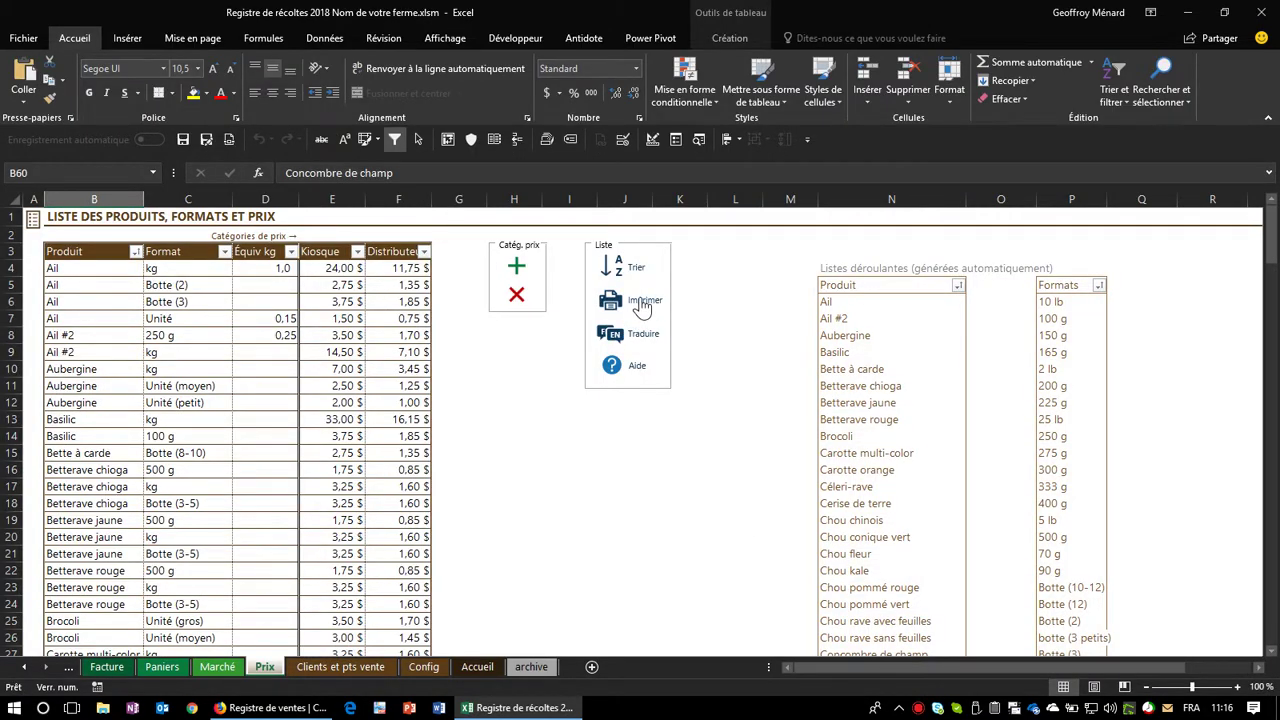
{"action": "left_click", "coordinate": [632, 334]}
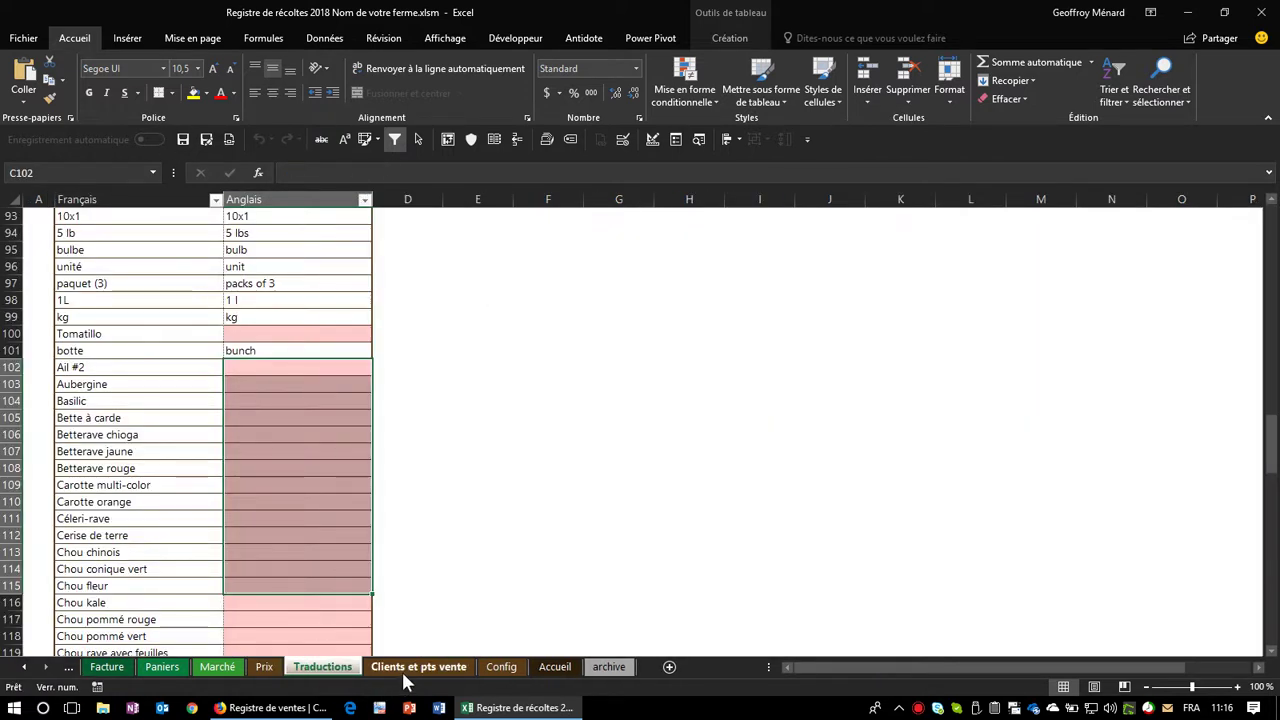
{"action": "left_click", "coordinate": [400, 676]}
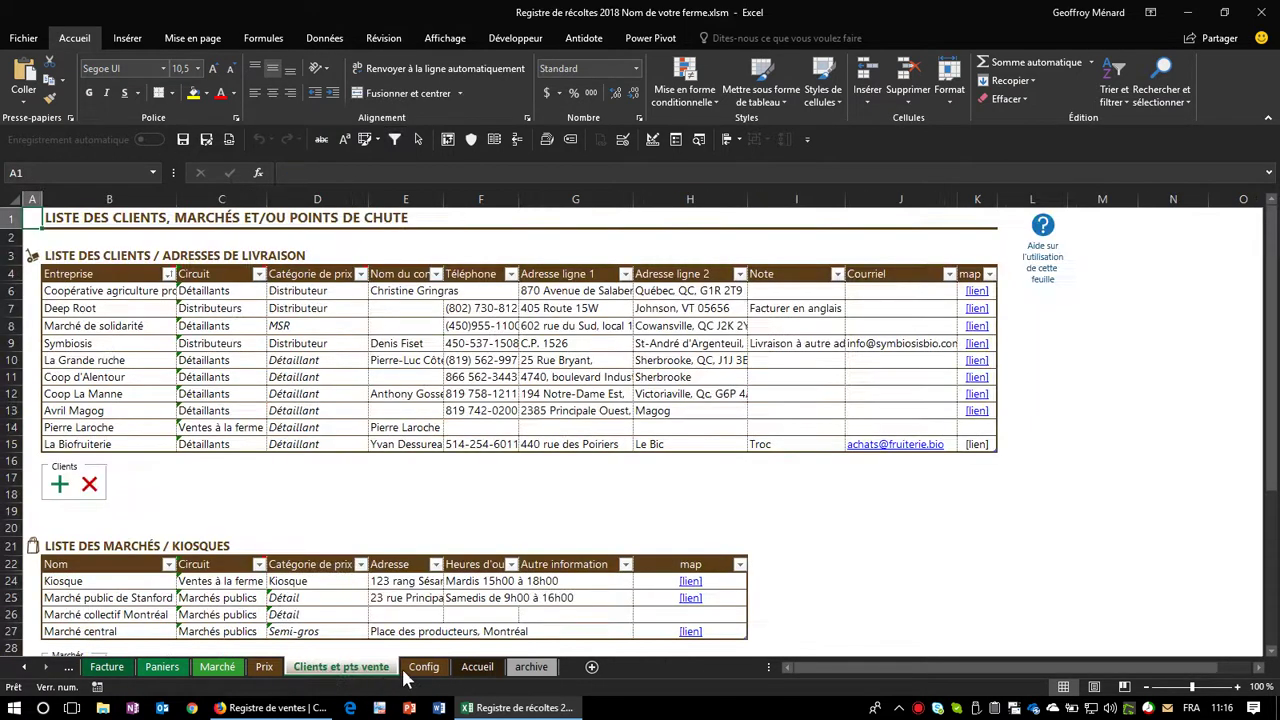
{"action": "left_click", "coordinate": [264, 668]}
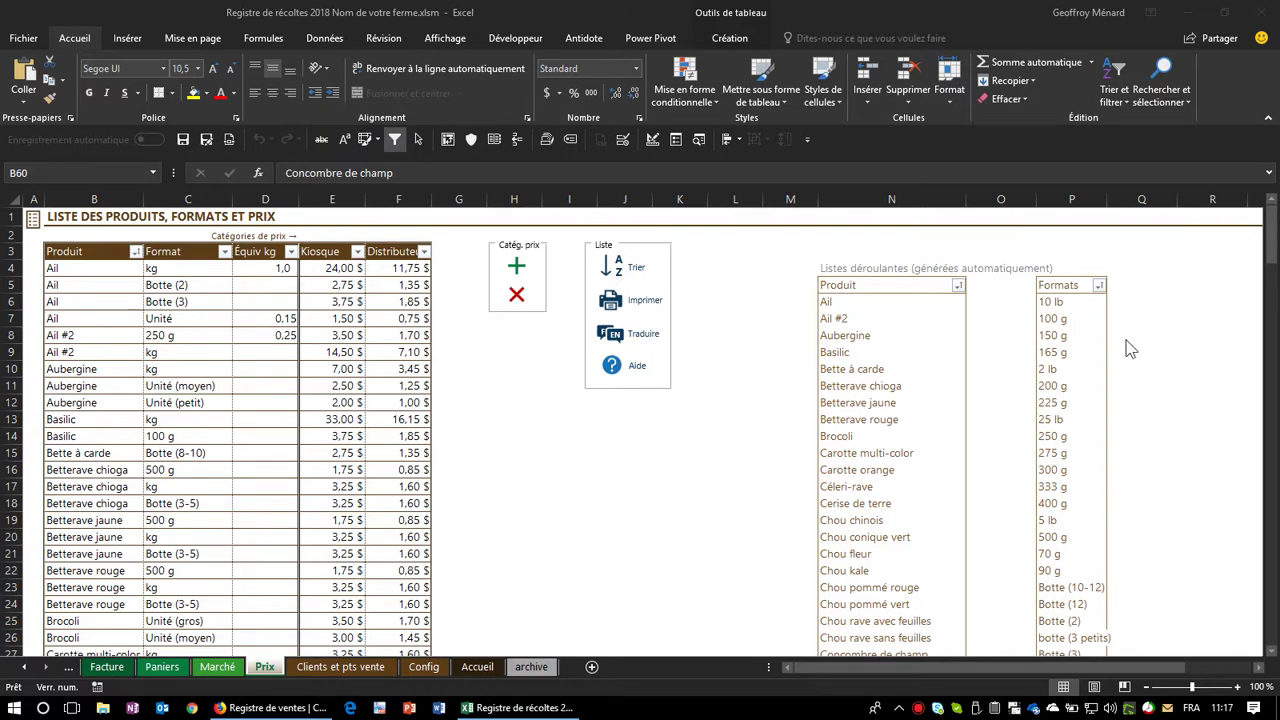
Step: Browse the client and market entries on the Clients et pts vente sheet
{"action": "left_click", "coordinate": [368, 669]}
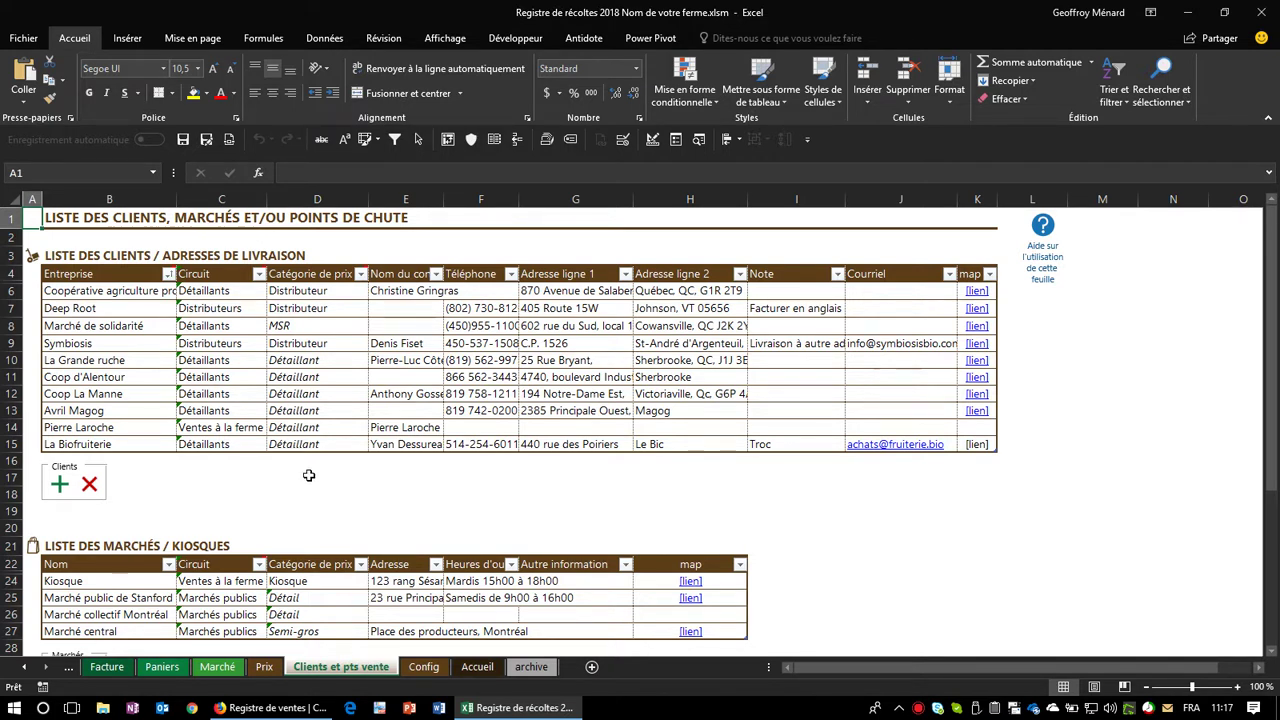
{"action": "left_click", "coordinate": [124, 291]}
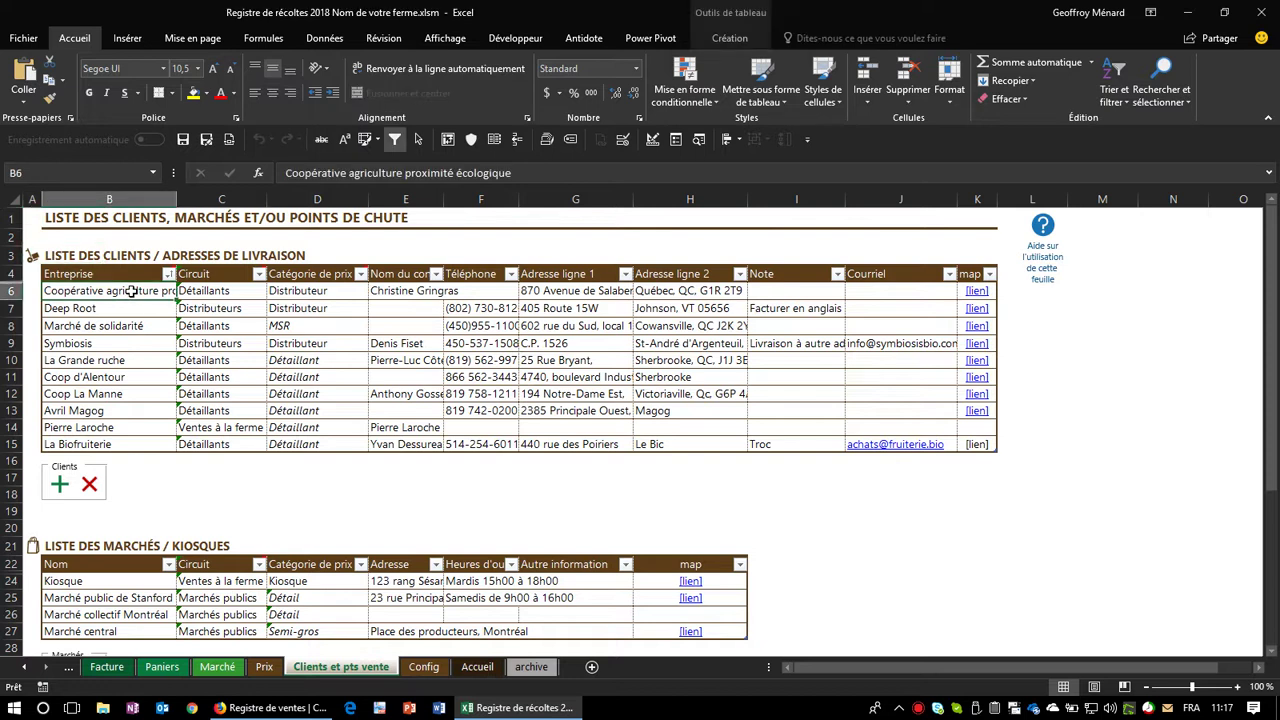
{"action": "scroll", "coordinate": [150, 390], "scroll_direction": "down", "scroll_amount": 1}
{"action": "scroll", "coordinate": [155, 395], "scroll_direction": "down", "scroll_amount": 7}
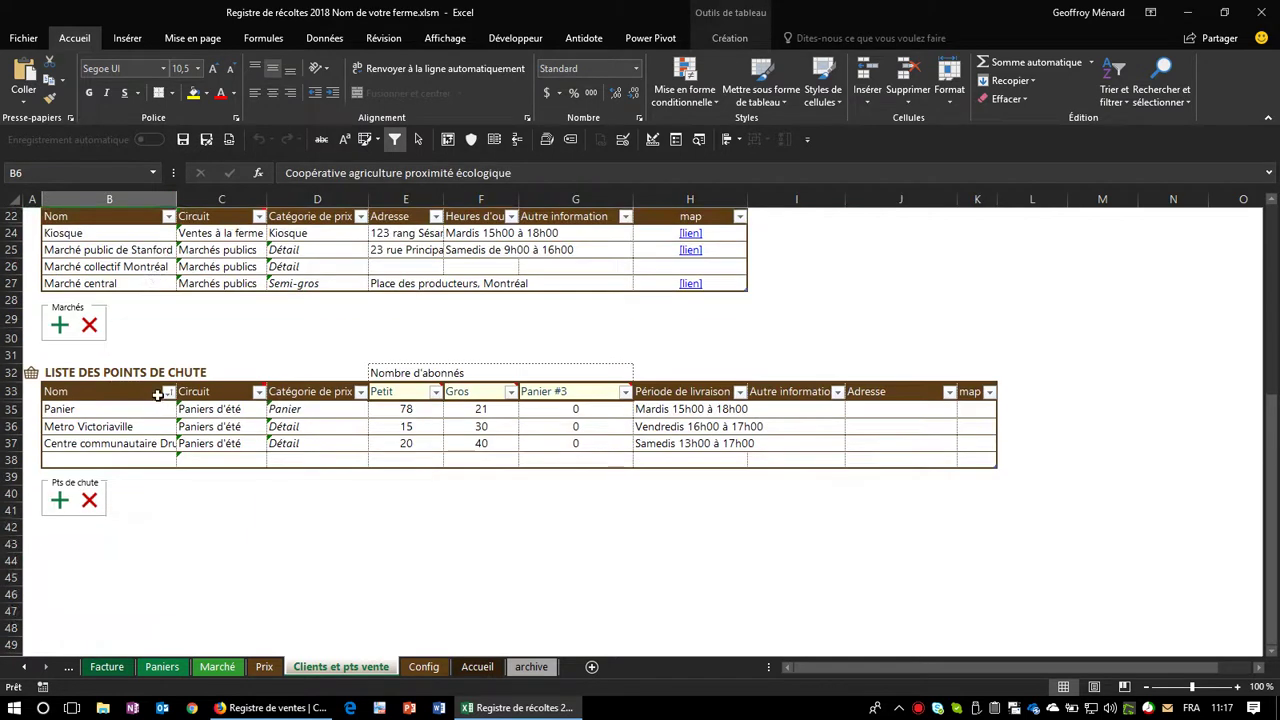
{"action": "scroll", "coordinate": [147, 426], "scroll_direction": "up", "scroll_amount": 2}
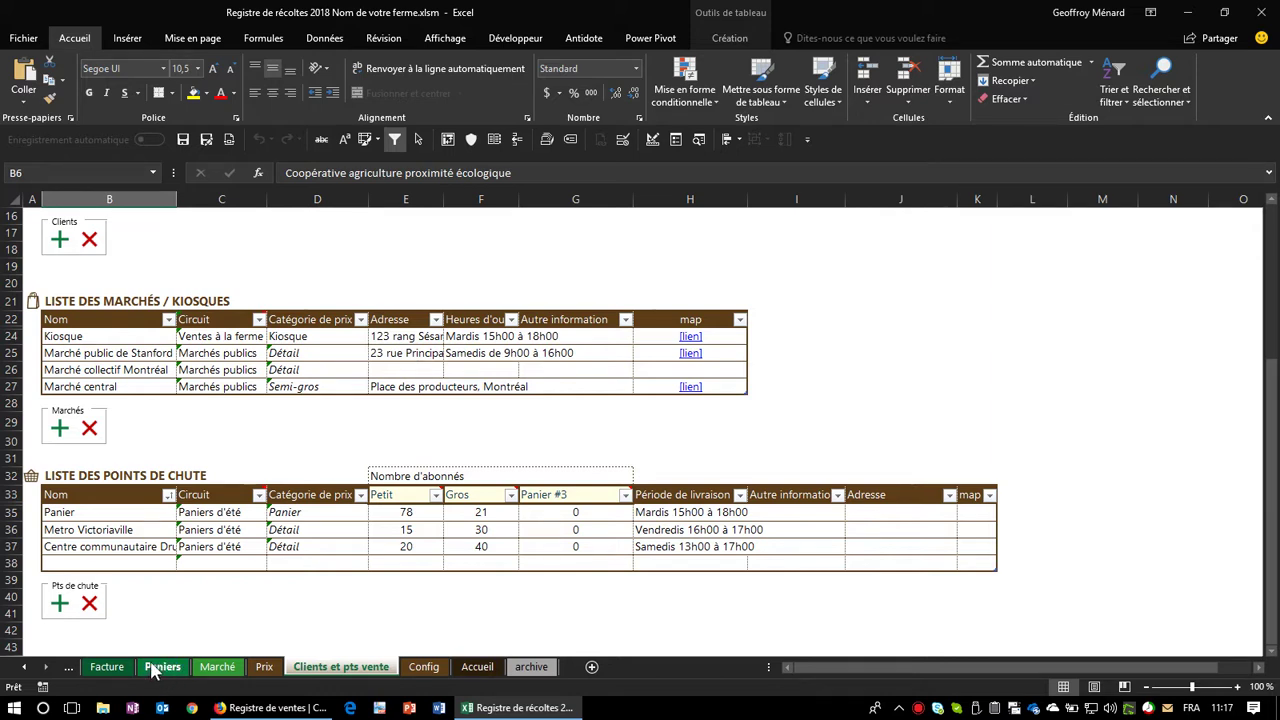
{"action": "left_click", "coordinate": [117, 336]}
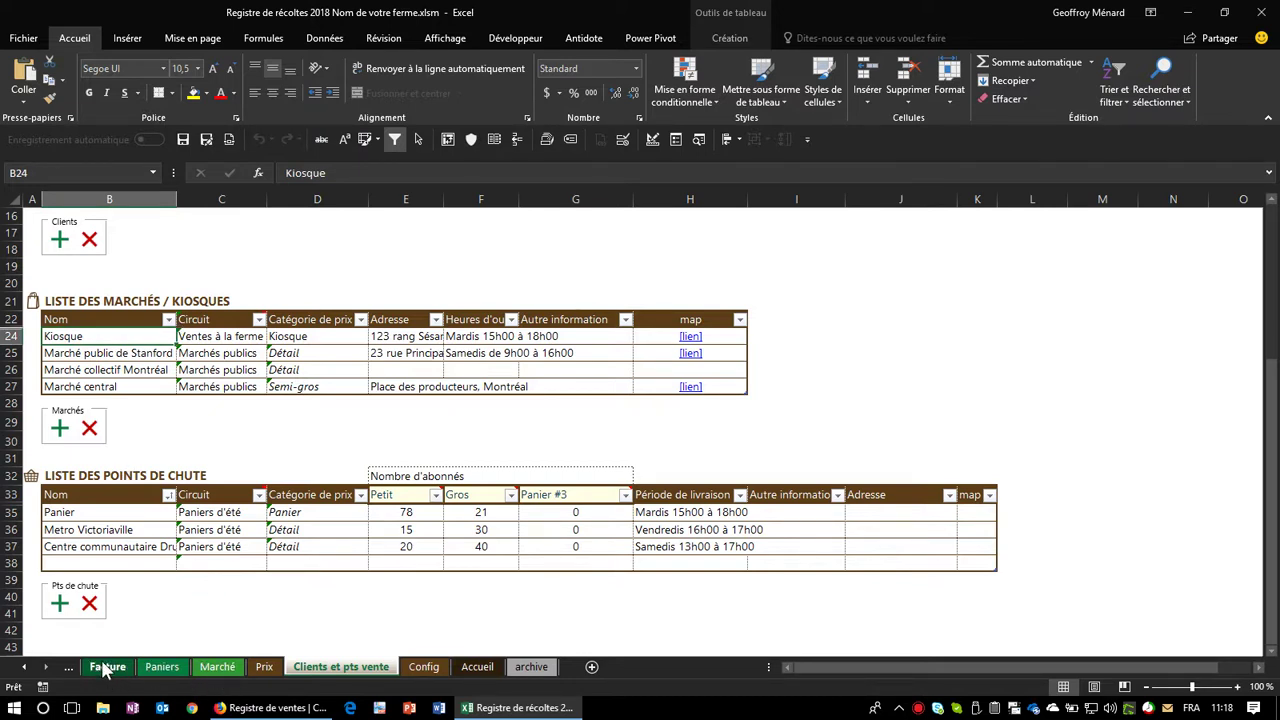
{"action": "scroll", "coordinate": [228, 386], "scroll_direction": "up", "scroll_amount": 5}
{"action": "left_click", "coordinate": [118, 273]}
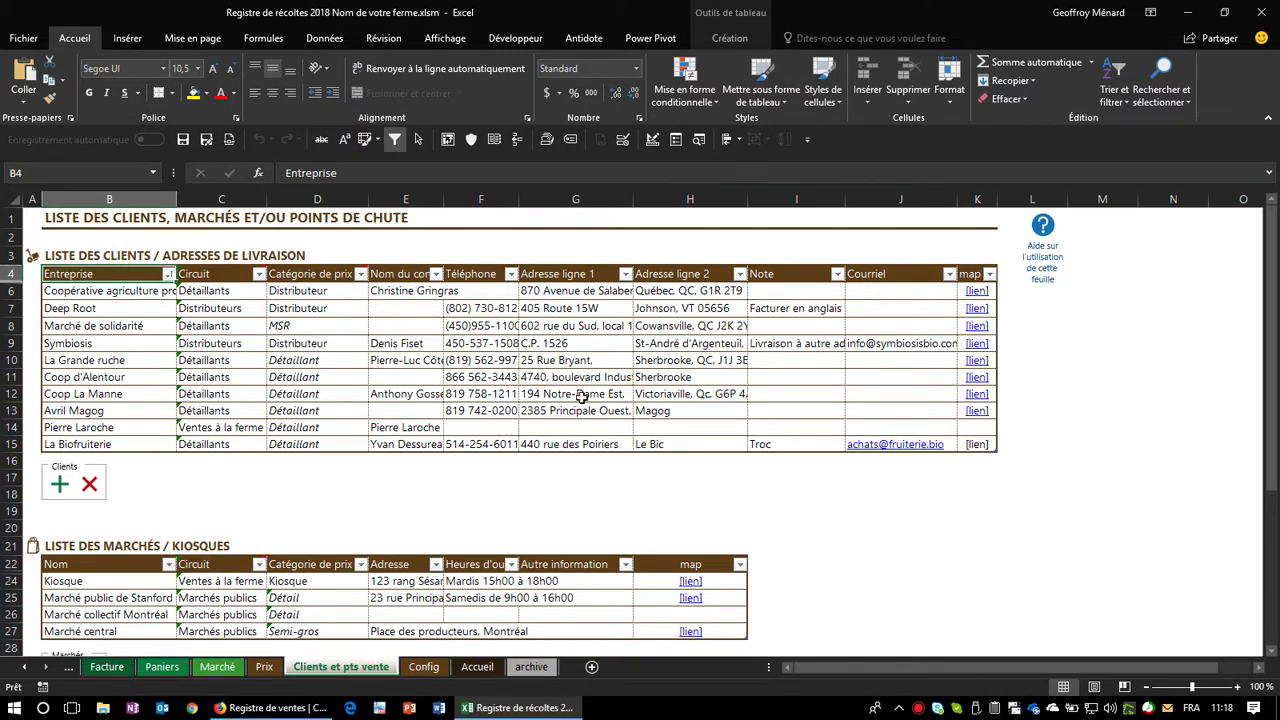
{"action": "left_click", "coordinate": [337, 292]}
{"action": "left_click", "coordinate": [122, 293]}
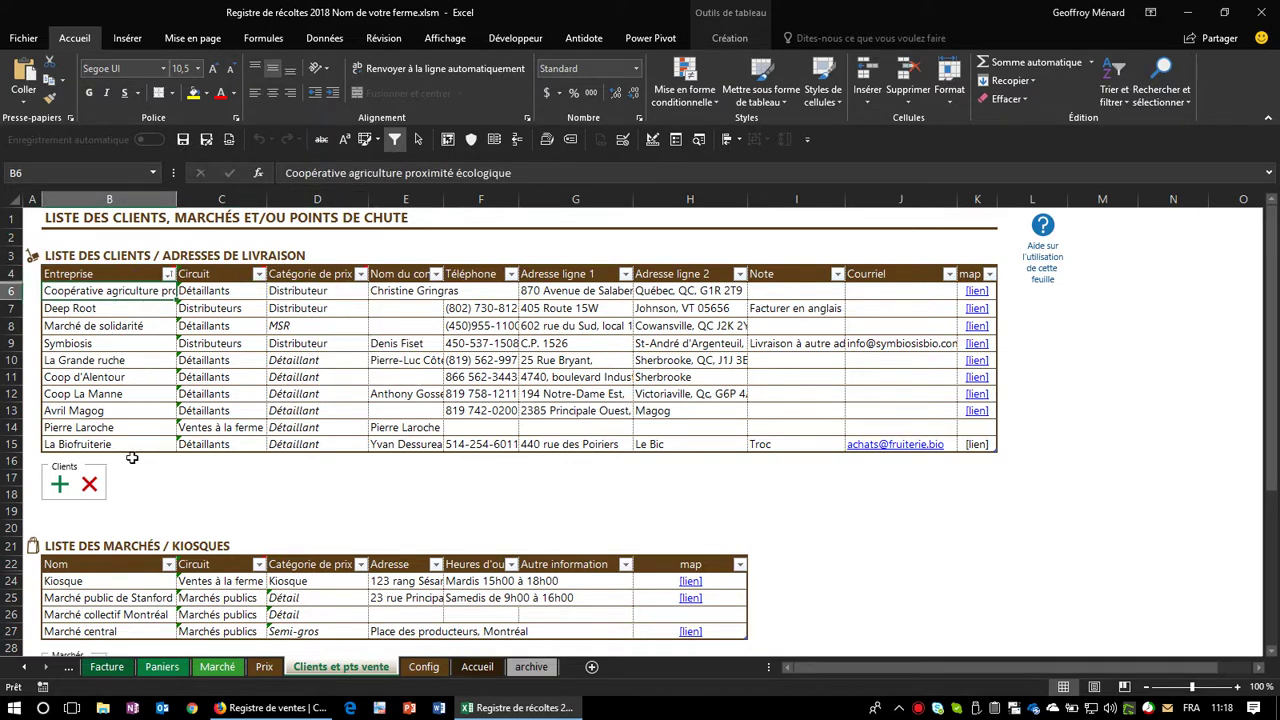
Step: Review the Circuit values in C6:C15, such as Détaillants and Distributeurs
{"action": "left_click_drag", "start_coordinate": [223, 290], "coordinate": [222, 444]}
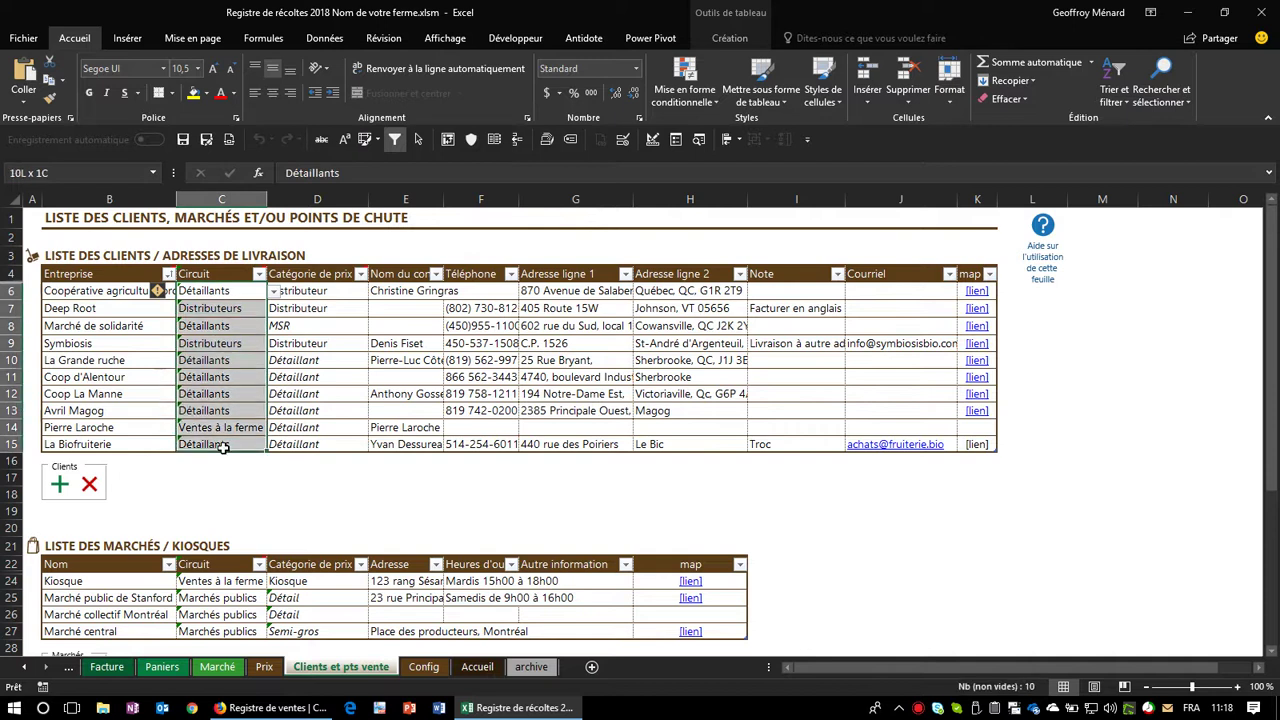
{"action": "left_click", "coordinate": [246, 293]}
{"action": "left_click", "coordinate": [230, 312]}
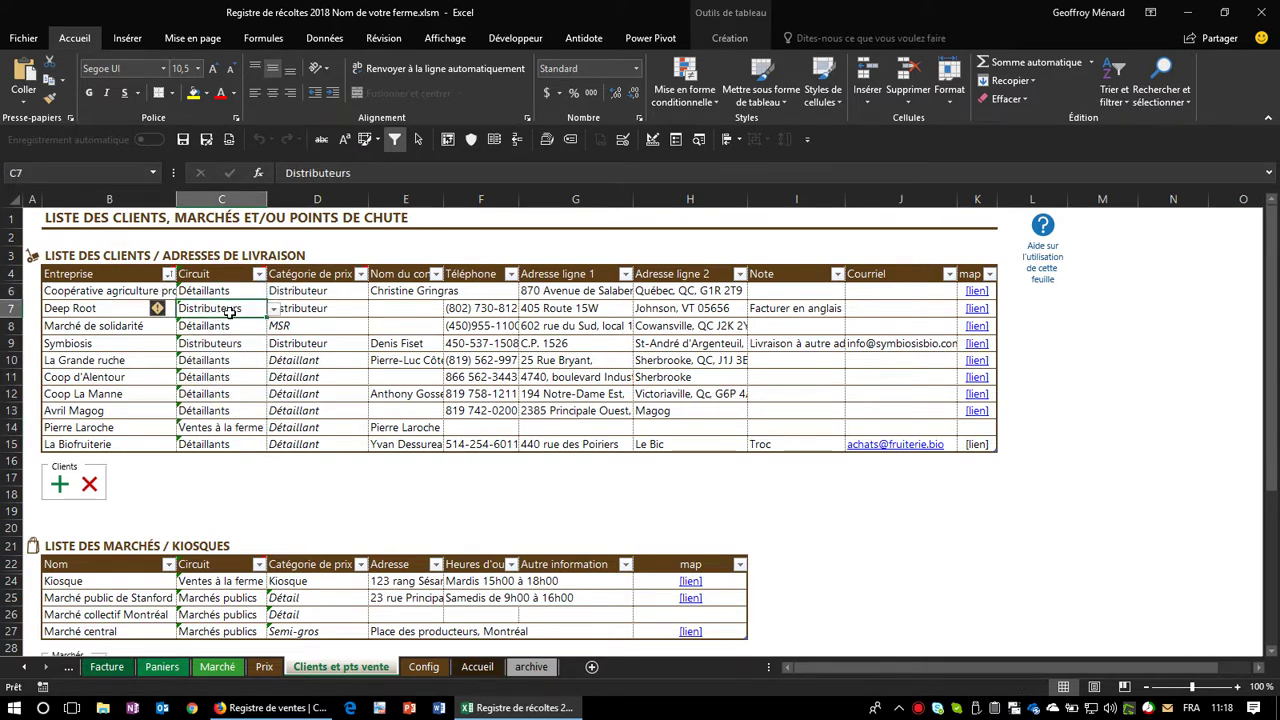
{"action": "left_click", "coordinate": [242, 328]}
{"action": "left_click", "coordinate": [240, 309]}
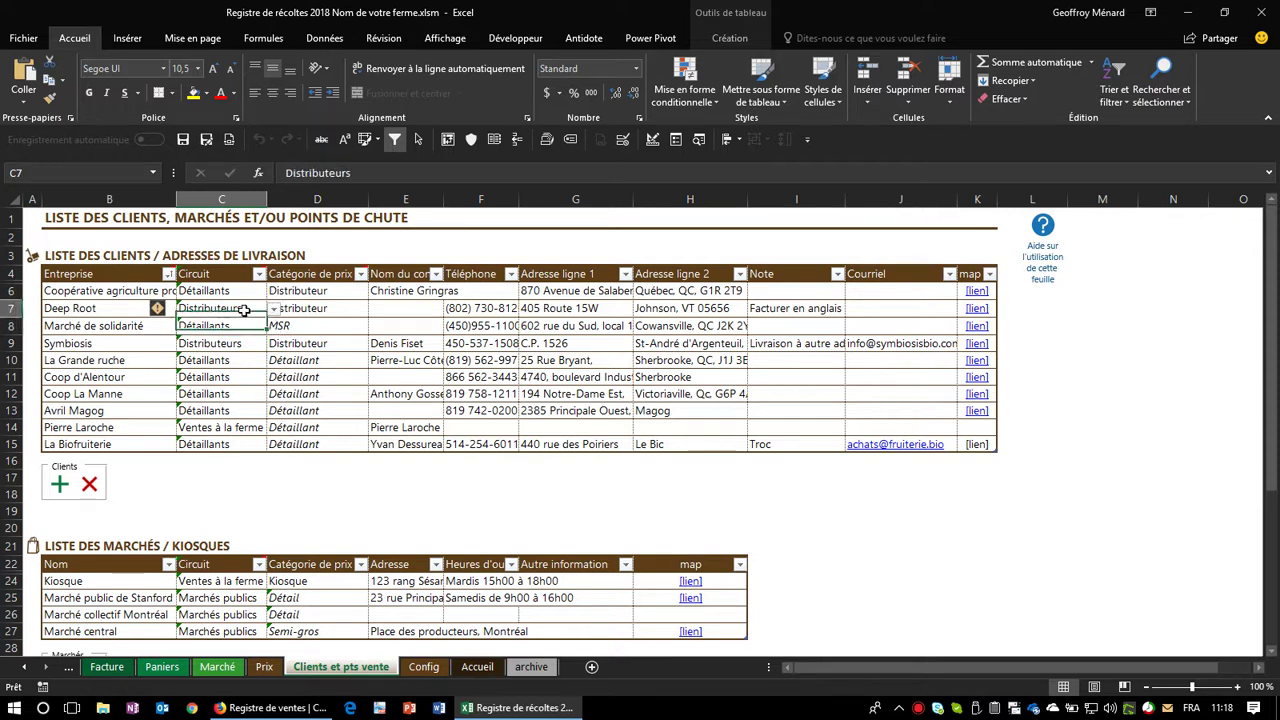
{"action": "left_click", "coordinate": [240, 294]}
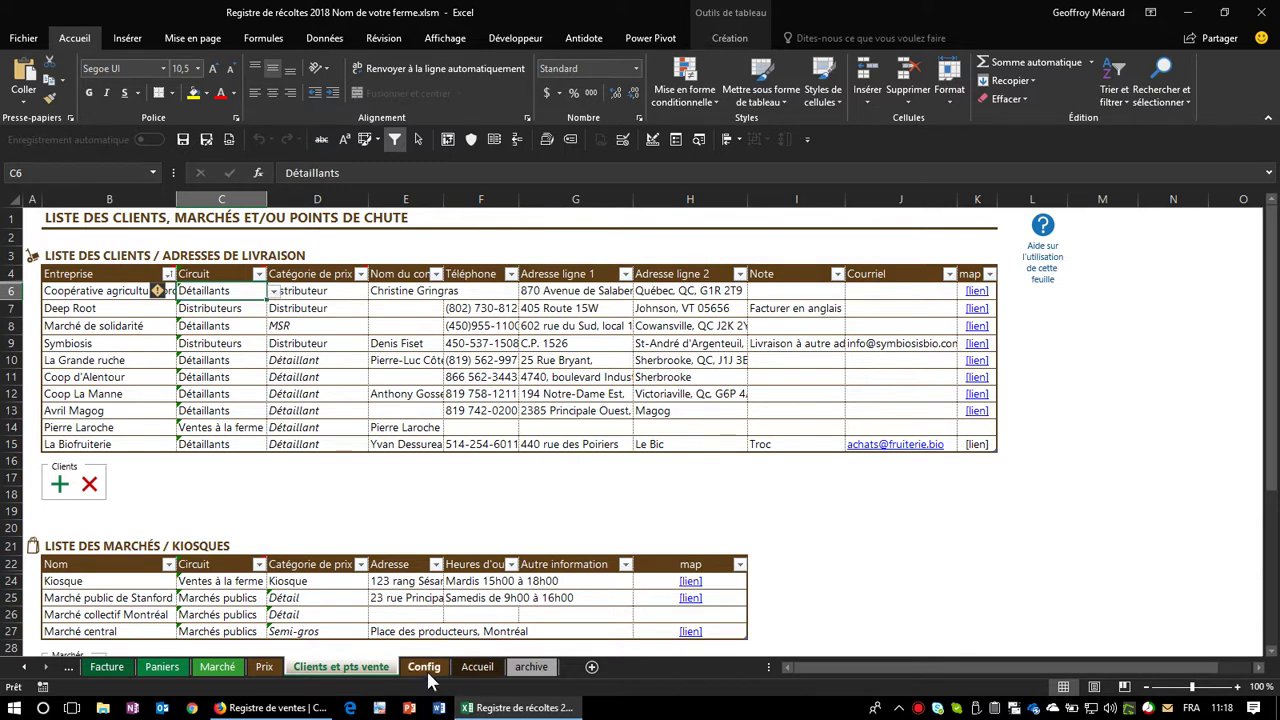
Step: Check the circuit categories on the Config sheet, then return to Clients et pts vente
{"action": "left_click", "coordinate": [428, 672]}
{"action": "scroll", "coordinate": [395, 616], "scroll_direction": "down", "scroll_amount": 10}
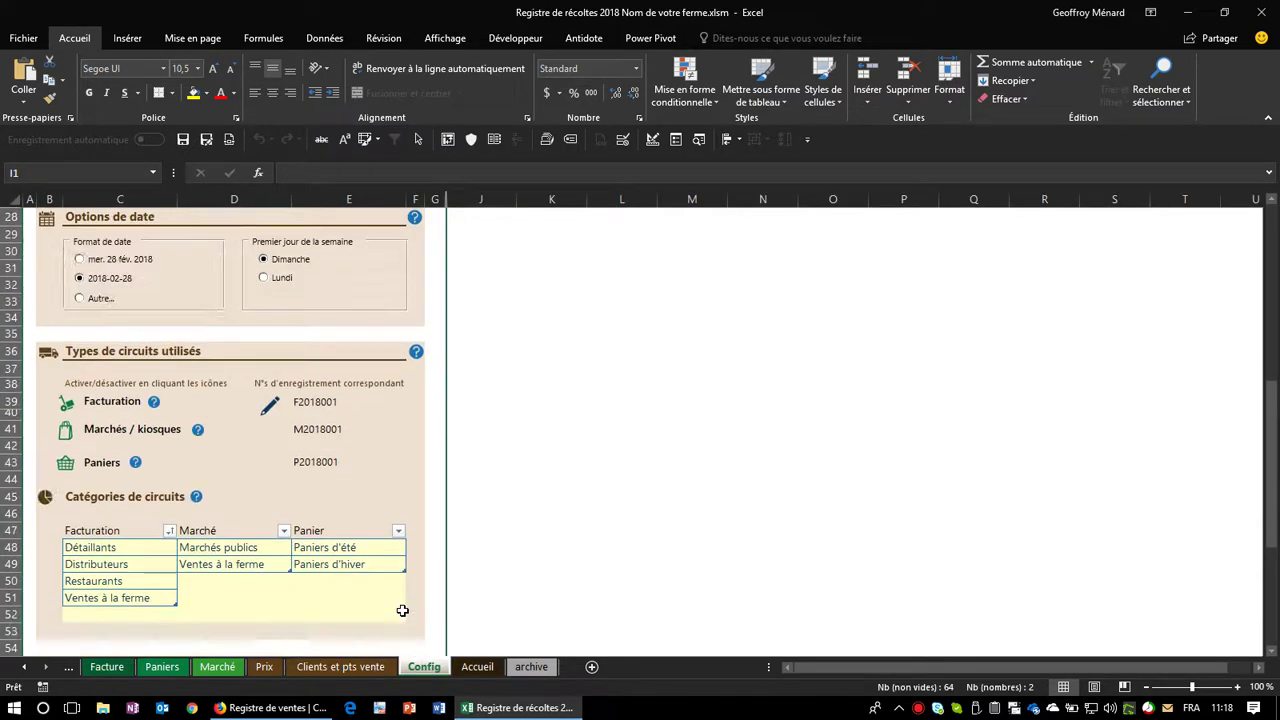
{"action": "scroll", "coordinate": [398, 613], "scroll_direction": "down", "scroll_amount": 15}
{"action": "scroll", "coordinate": [400, 612], "scroll_direction": "up", "scroll_amount": 8}
{"action": "scroll", "coordinate": [402, 610], "scroll_direction": "up", "scroll_amount": 5}
{"action": "scroll", "coordinate": [400, 607], "scroll_direction": "up", "scroll_amount": 2}
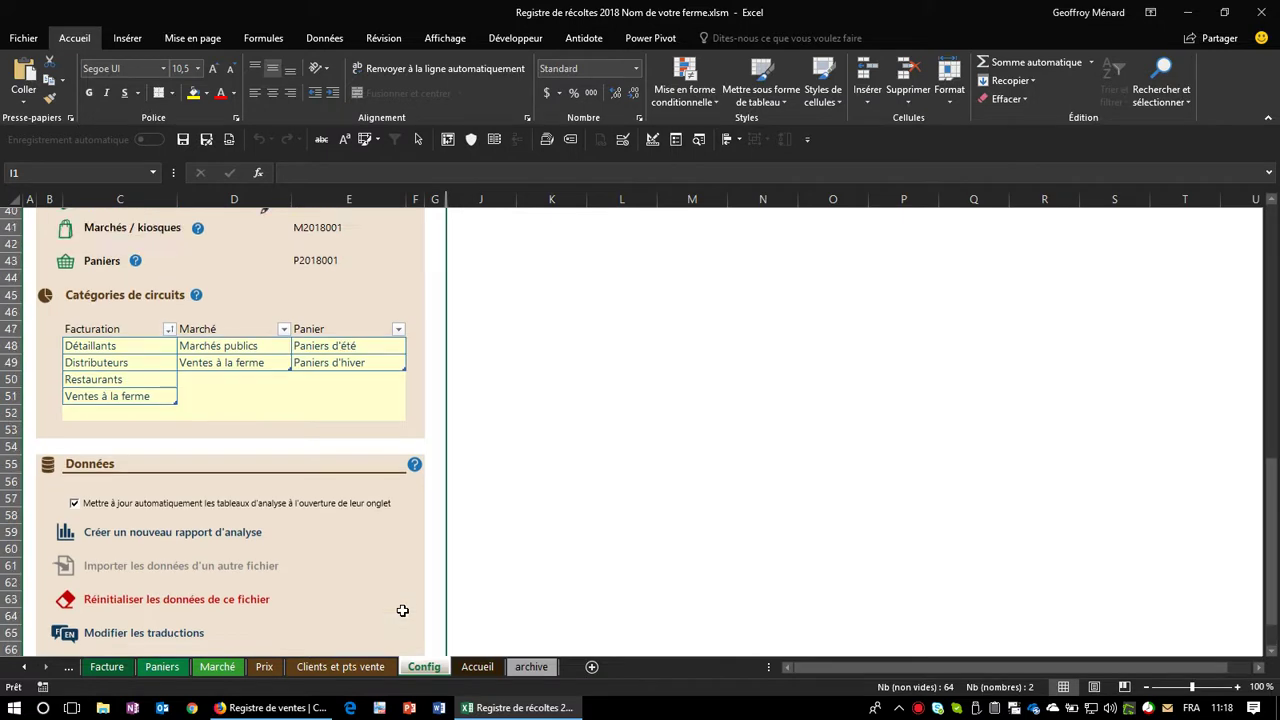
{"action": "left_click", "coordinate": [338, 668]}
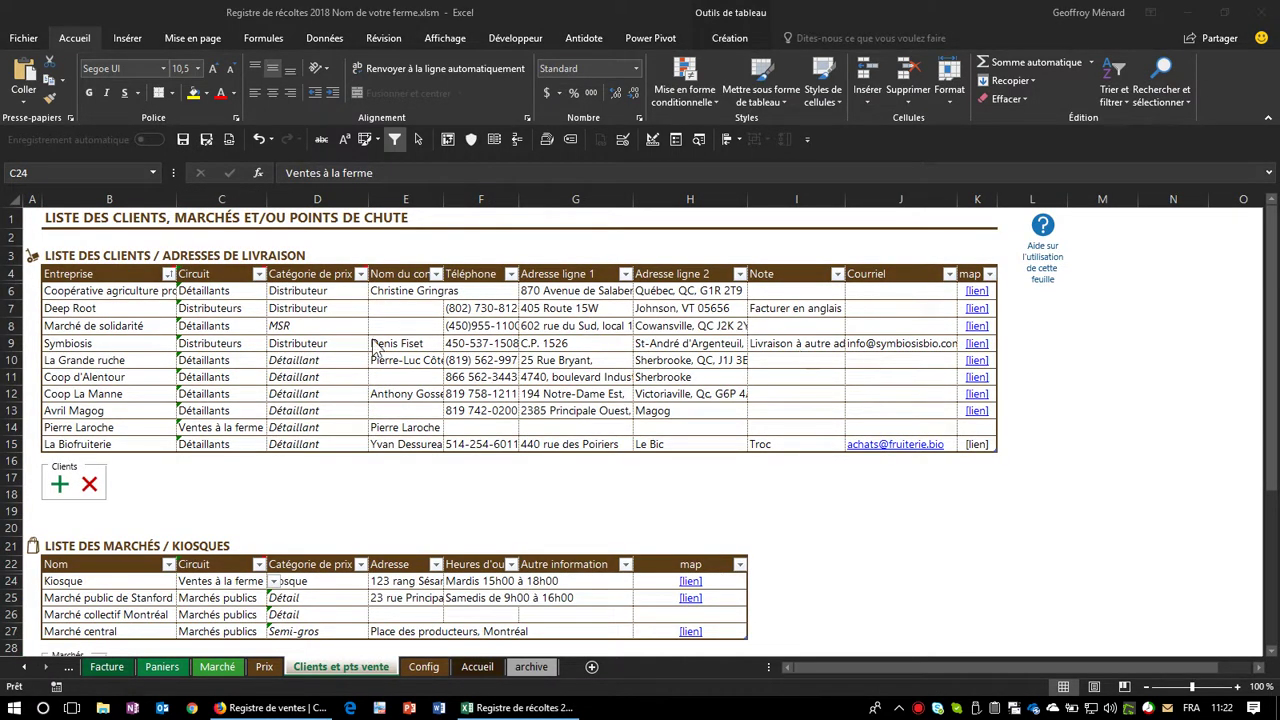
Step: Set the first client's circuit (C6) to Restaurants from its dropdown
{"action": "left_click", "coordinate": [178, 292]}
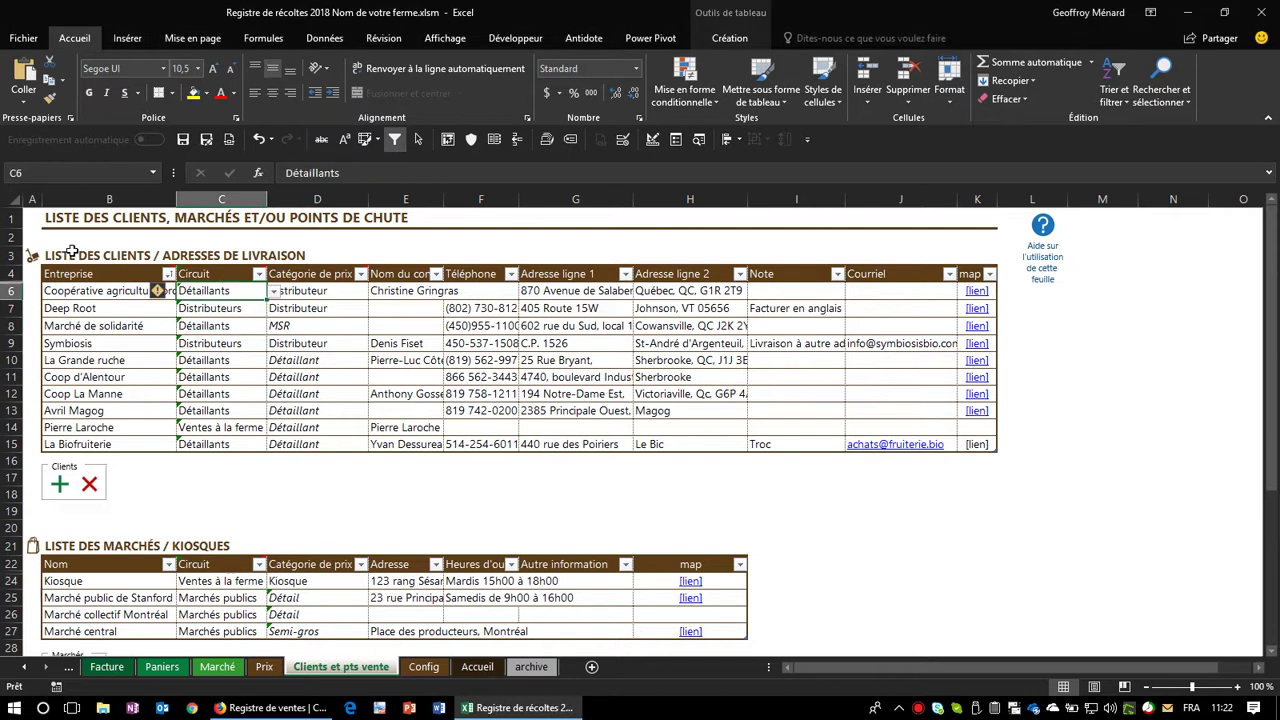
{"action": "left_click", "coordinate": [274, 291]}
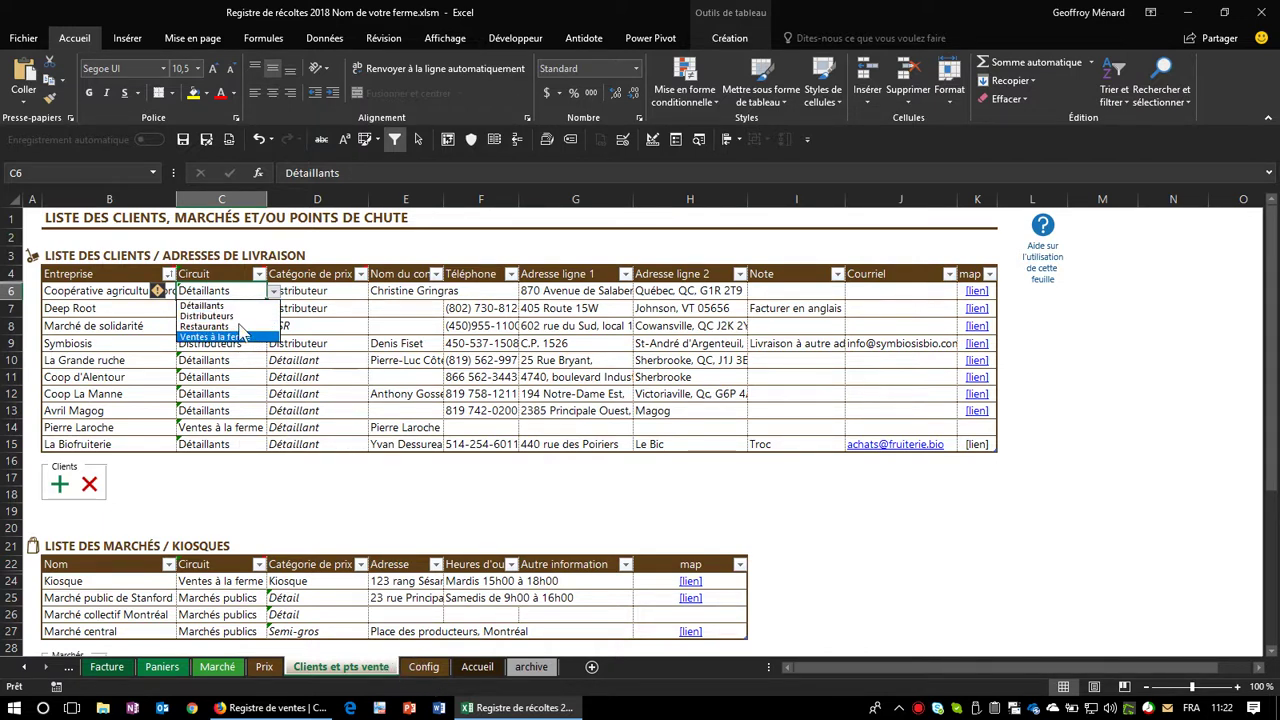
{"action": "key", "text": "Escape"}
{"action": "left_click", "coordinate": [273, 290]}
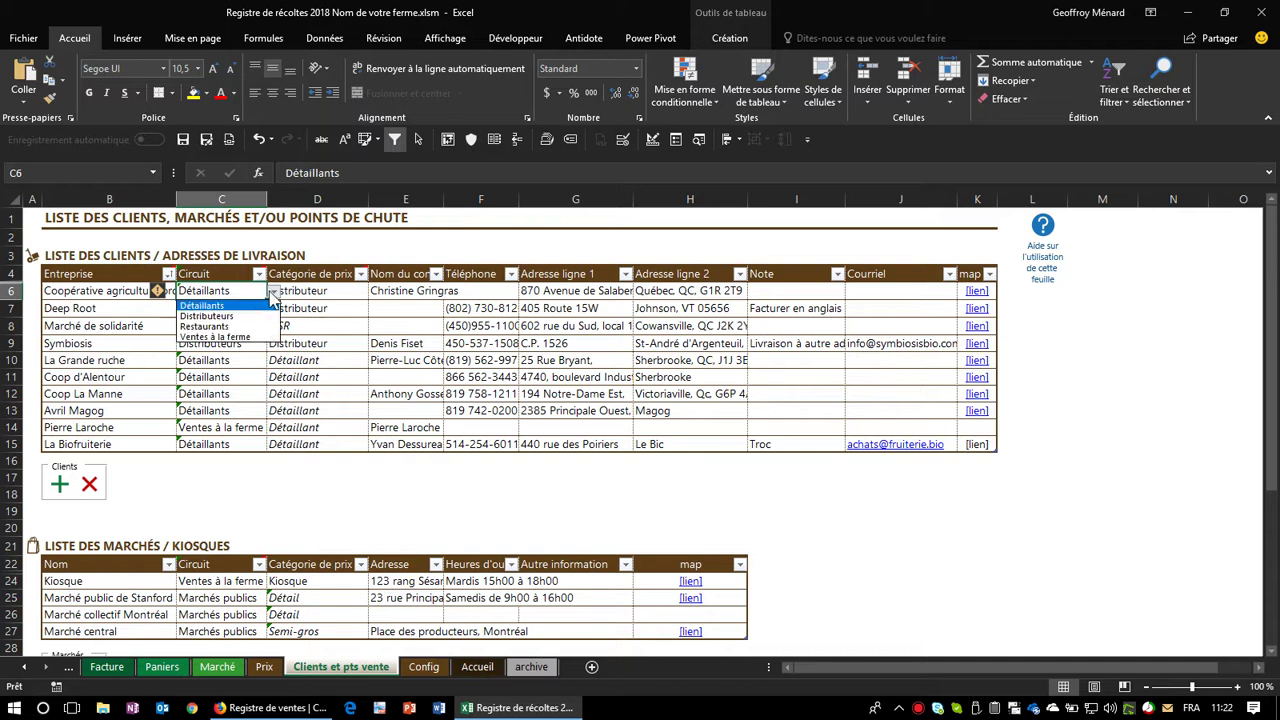
{"action": "left_click", "coordinate": [230, 338]}
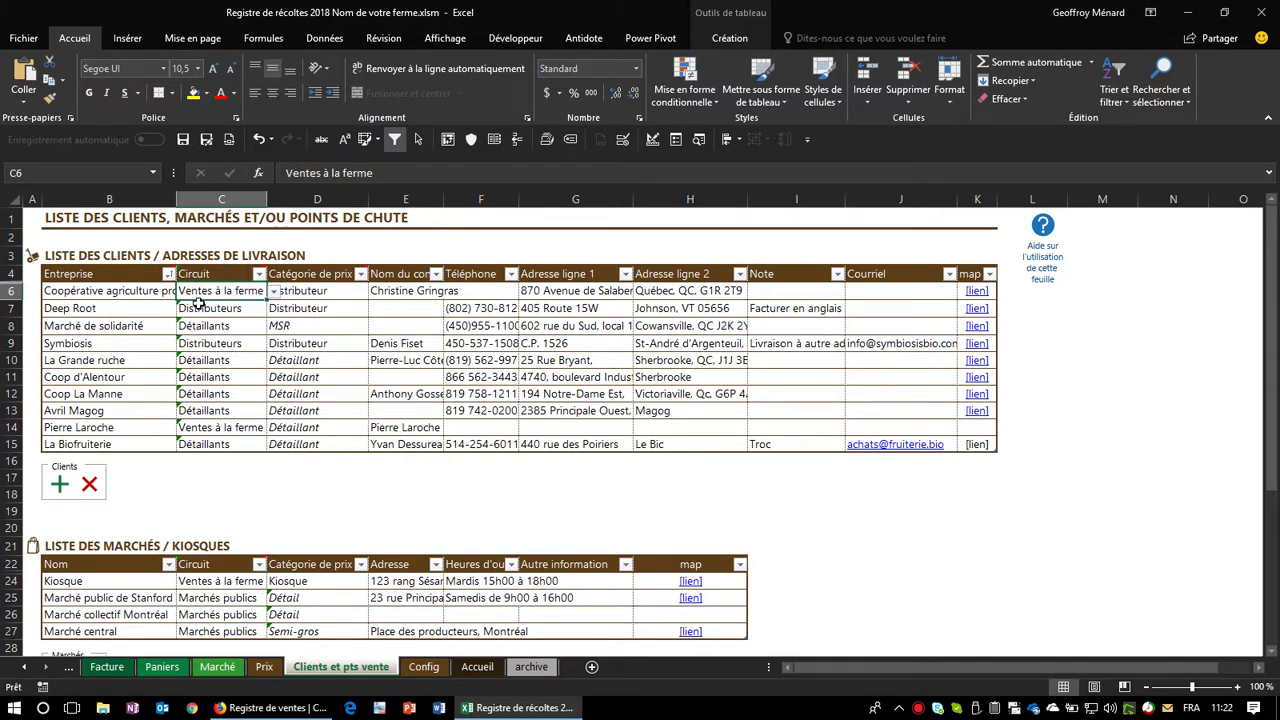
{"action": "left_click", "coordinate": [273, 290]}
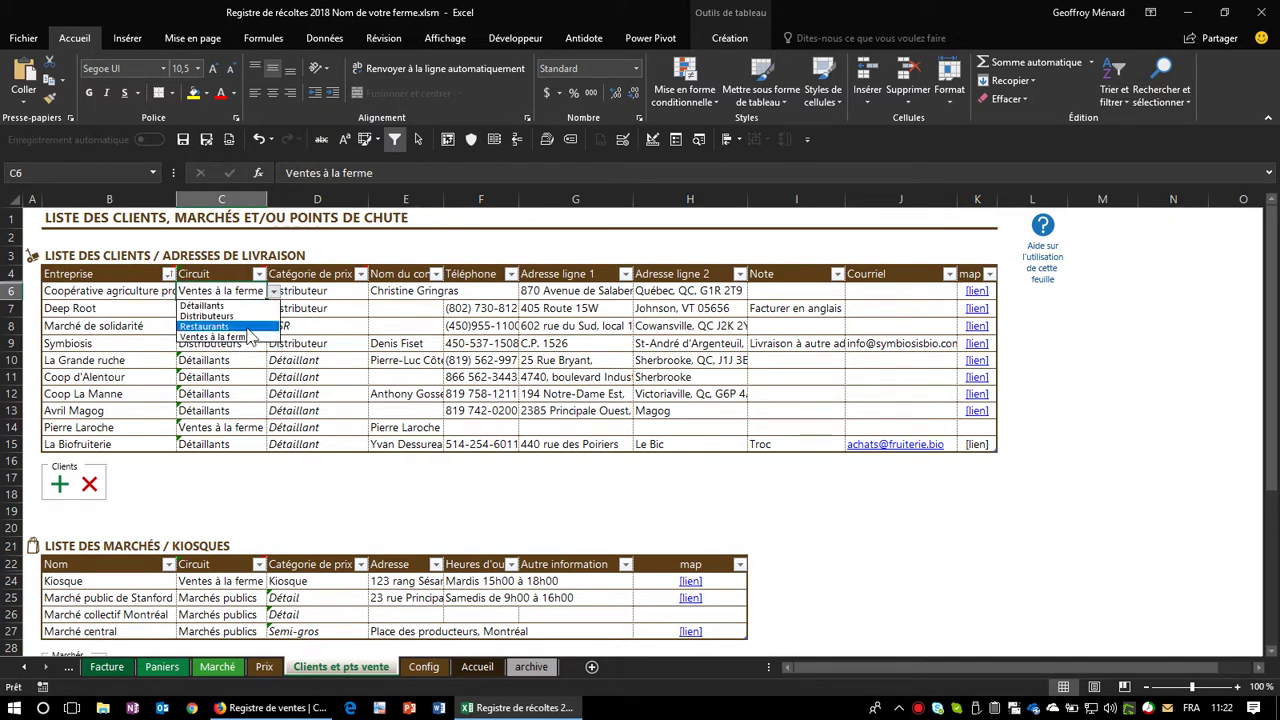
{"action": "left_click", "coordinate": [250, 338]}
{"action": "left_click", "coordinate": [258, 308]}
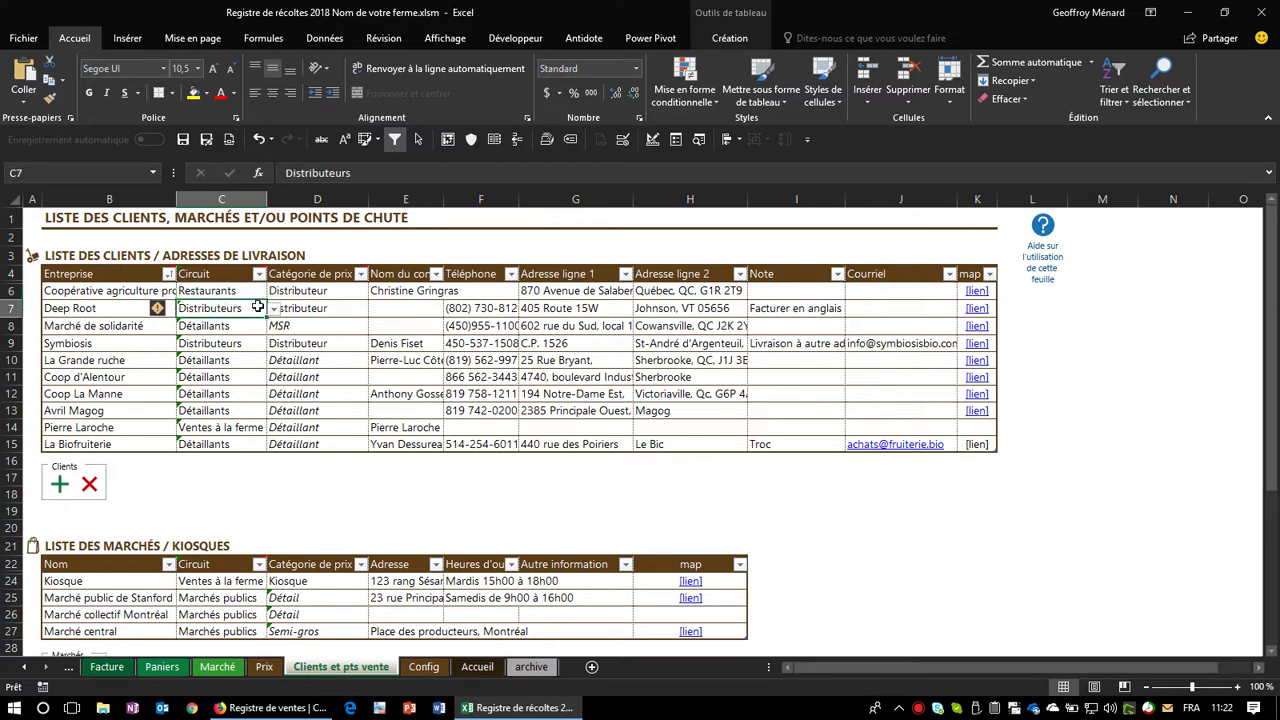
{"action": "left_click", "coordinate": [185, 326]}
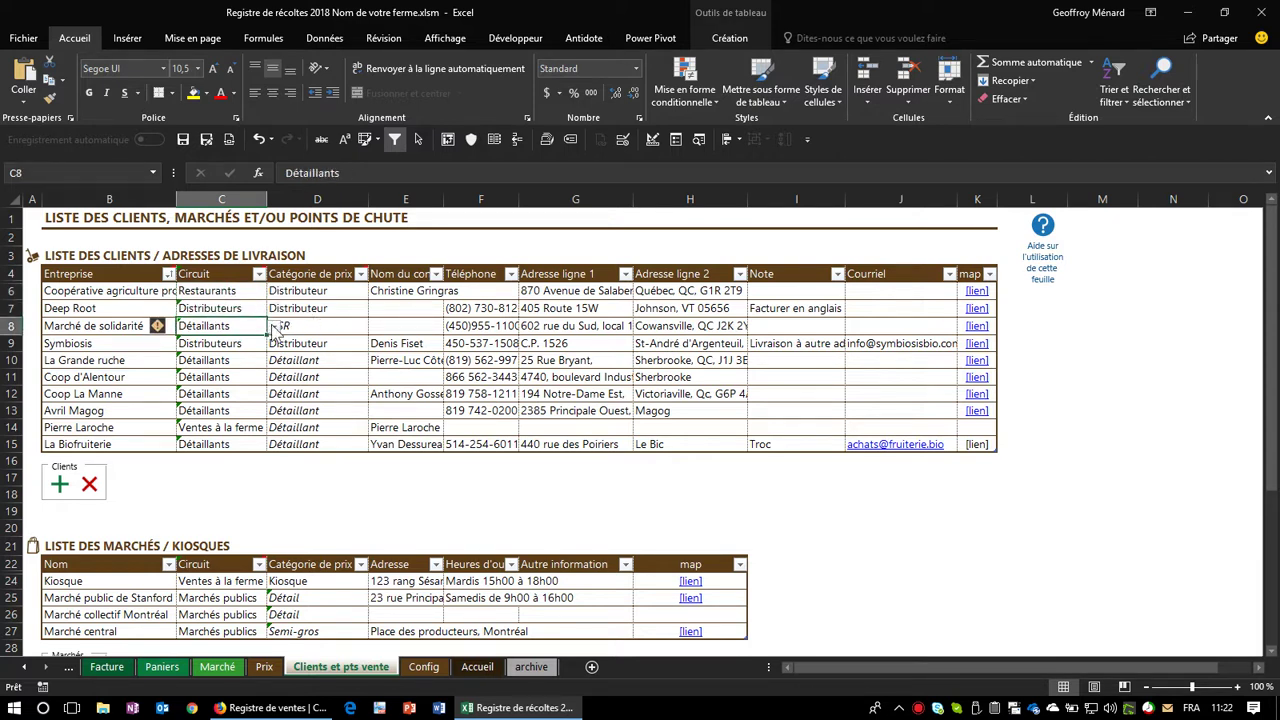
Step: Set La Grande ruche's price category (D10) to Distributeur
{"action": "left_click", "coordinate": [312, 322]}
{"action": "left_click", "coordinate": [329, 291]}
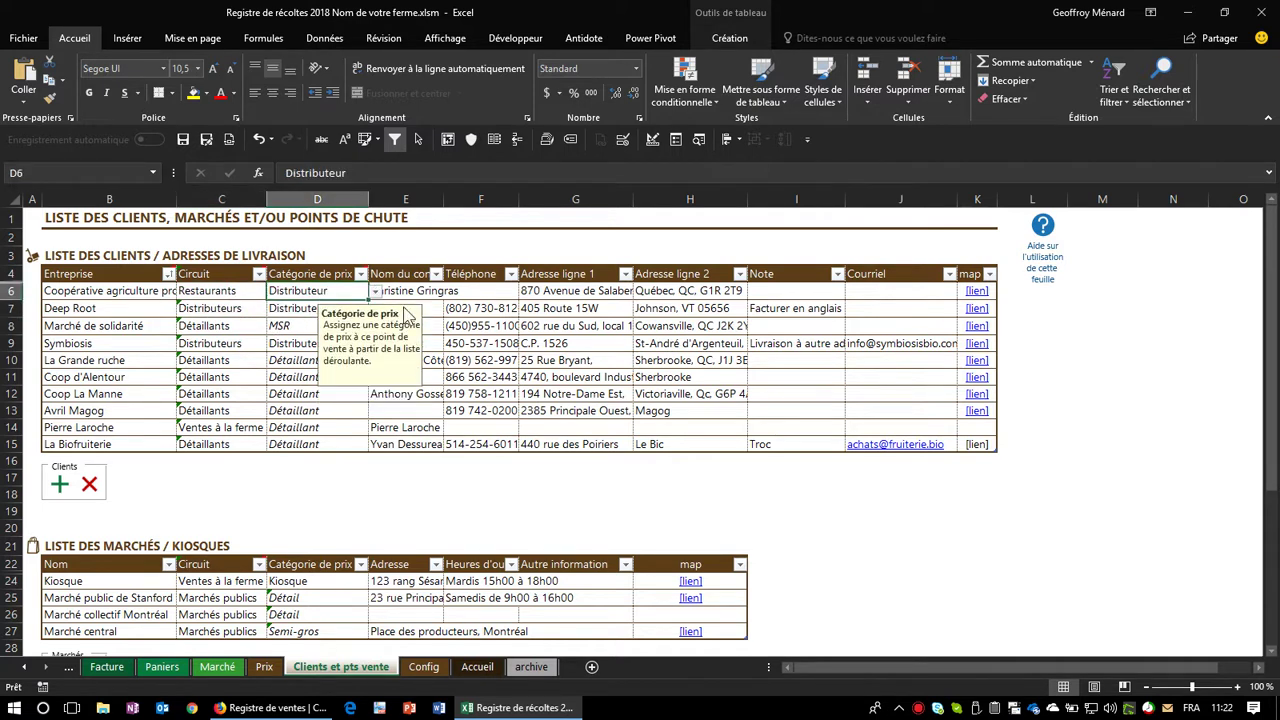
{"action": "left_click", "coordinate": [294, 363]}
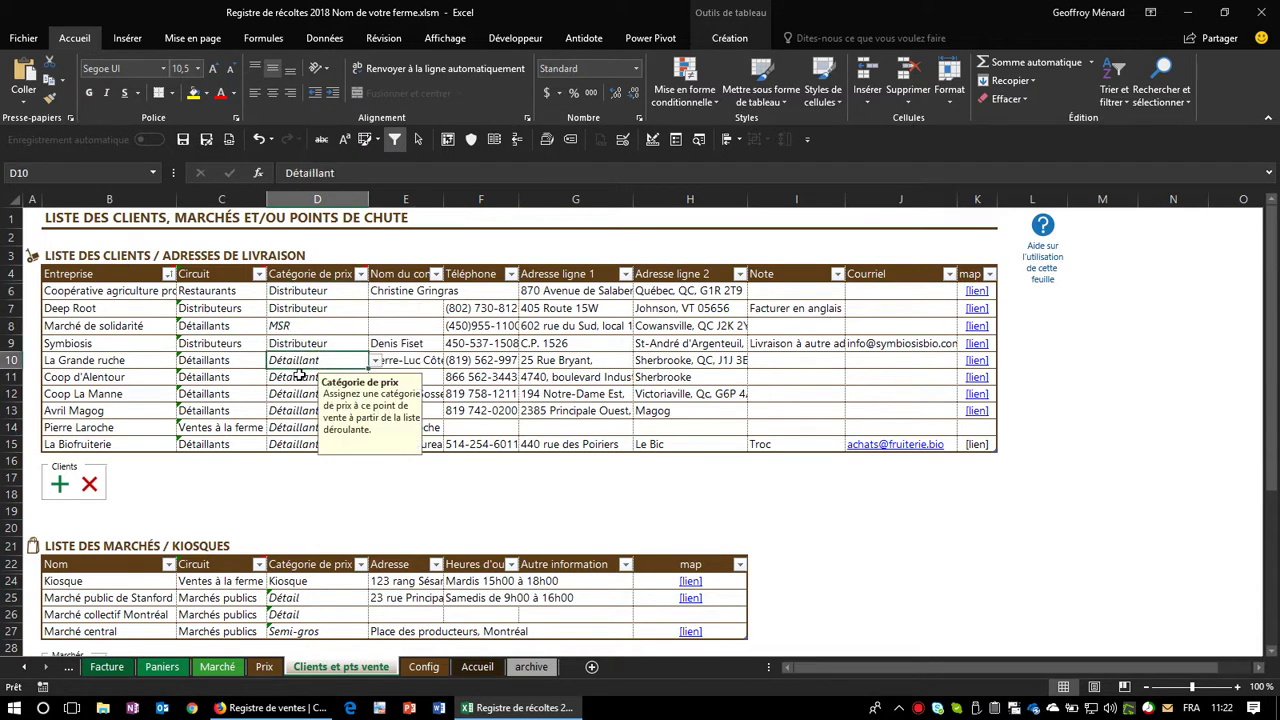
{"action": "left_click", "coordinate": [374, 362]}
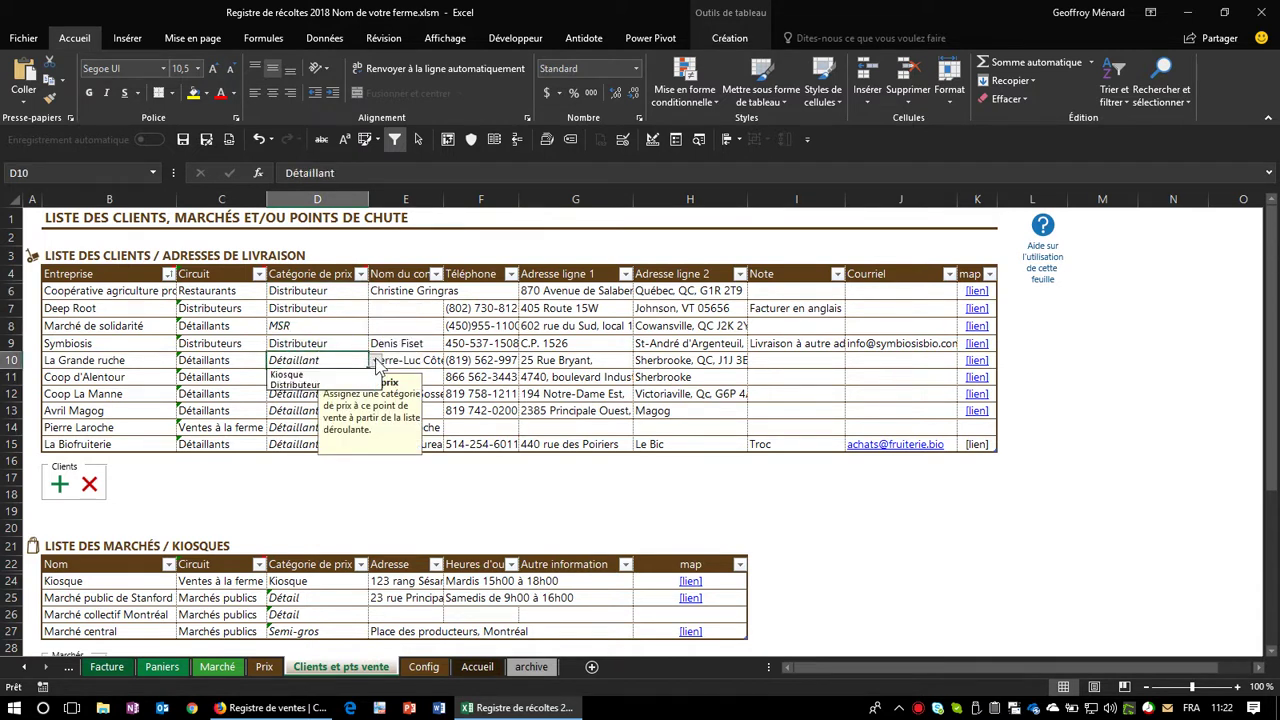
{"action": "left_click", "coordinate": [300, 385]}
{"action": "left_click", "coordinate": [278, 381]}
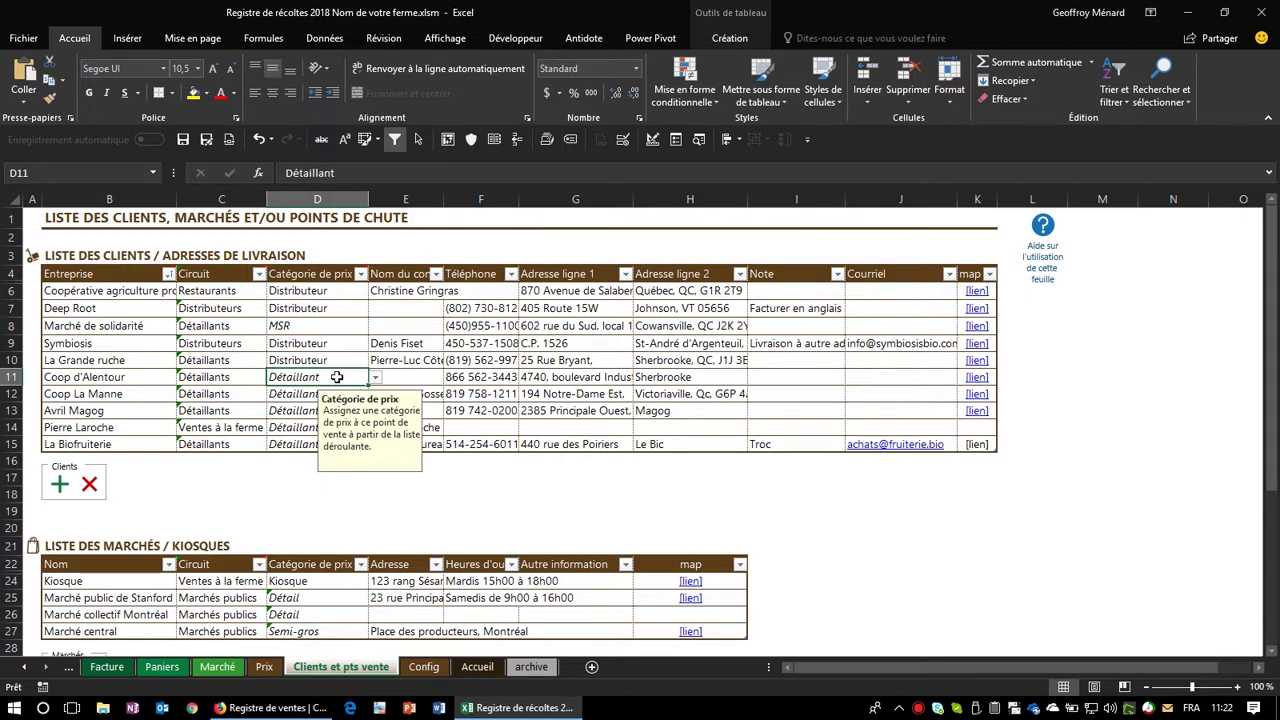
Step: Select the client circuit and contact ranges, then go to the livraison 1 jour sheet
{"action": "mouse_move", "coordinate": [292, 443]}
{"action": "left_mouse_down"}
{"action": "mouse_move", "coordinate": [207, 300]}
{"action": "mouse_move", "coordinate": [151, 291]}
{"action": "left_mouse_up"}
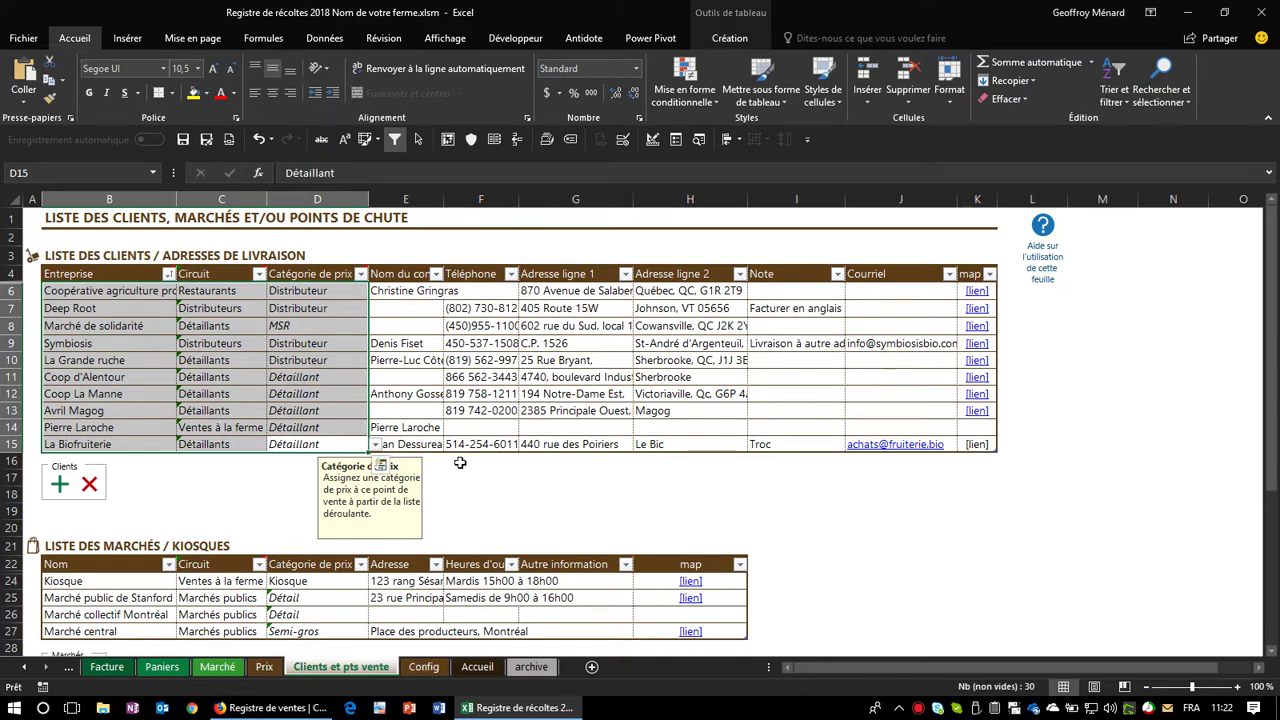
{"action": "mouse_move", "coordinate": [416, 290]}
{"action": "left_mouse_down"}
{"action": "mouse_move", "coordinate": [670, 398]}
{"action": "mouse_move", "coordinate": [670, 444]}
{"action": "left_mouse_up"}
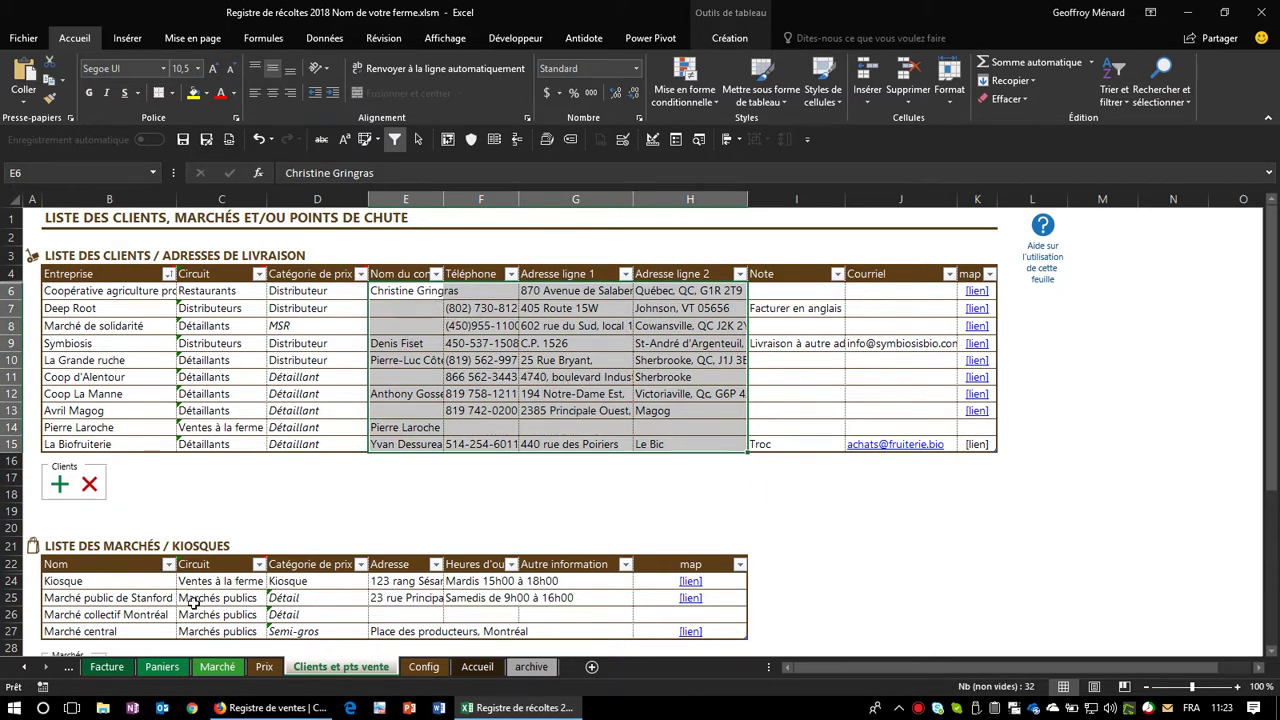
{"action": "left_click", "coordinate": [68, 666]}
Step: On Facture, switch 'Adresse de livraison différente' on and back off
{"action": "left_click", "coordinate": [199, 667]}
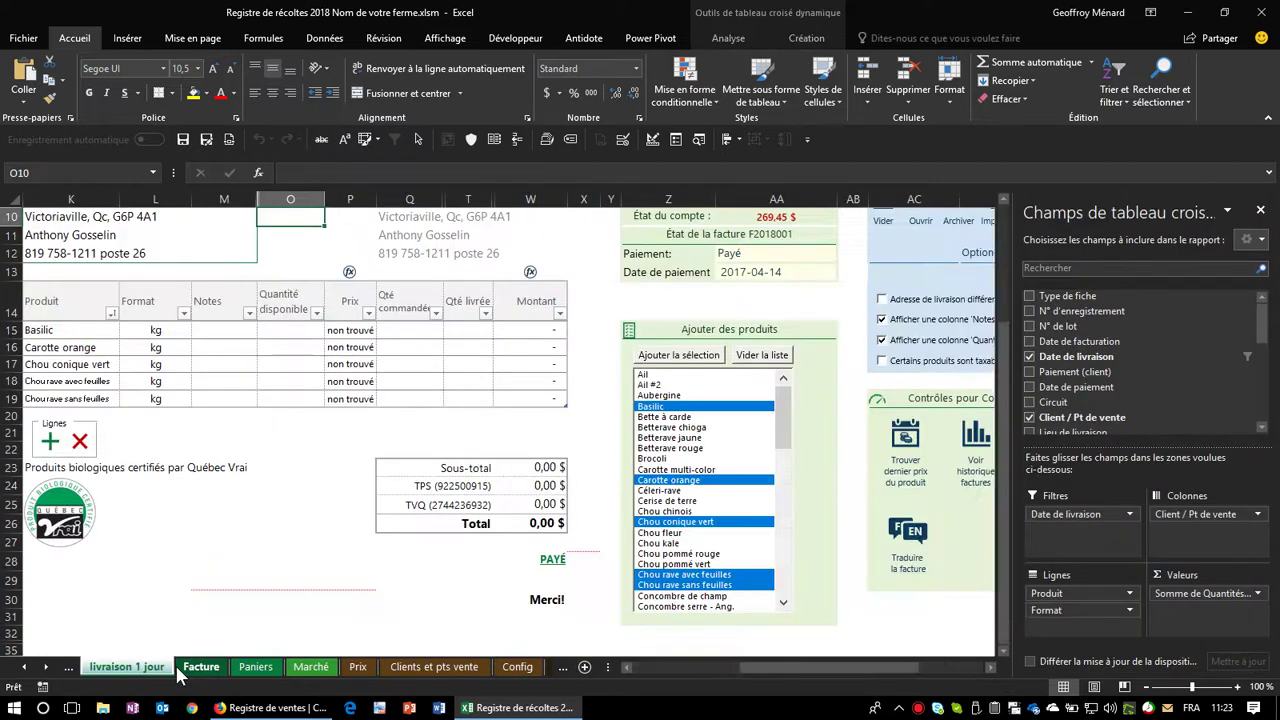
{"action": "scroll", "coordinate": [250, 380], "scroll_direction": "up", "scroll_amount": 3}
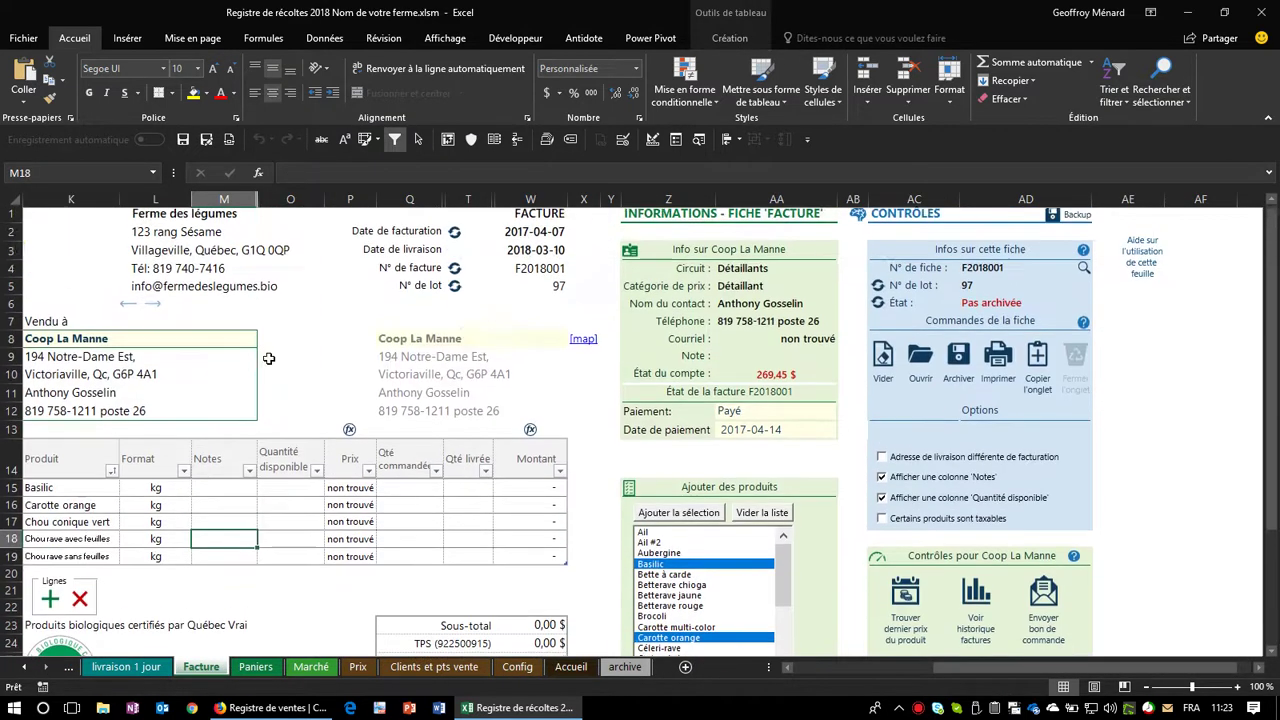
{"action": "left_click", "coordinate": [127, 350]}
{"action": "left_click", "coordinate": [127, 345]}
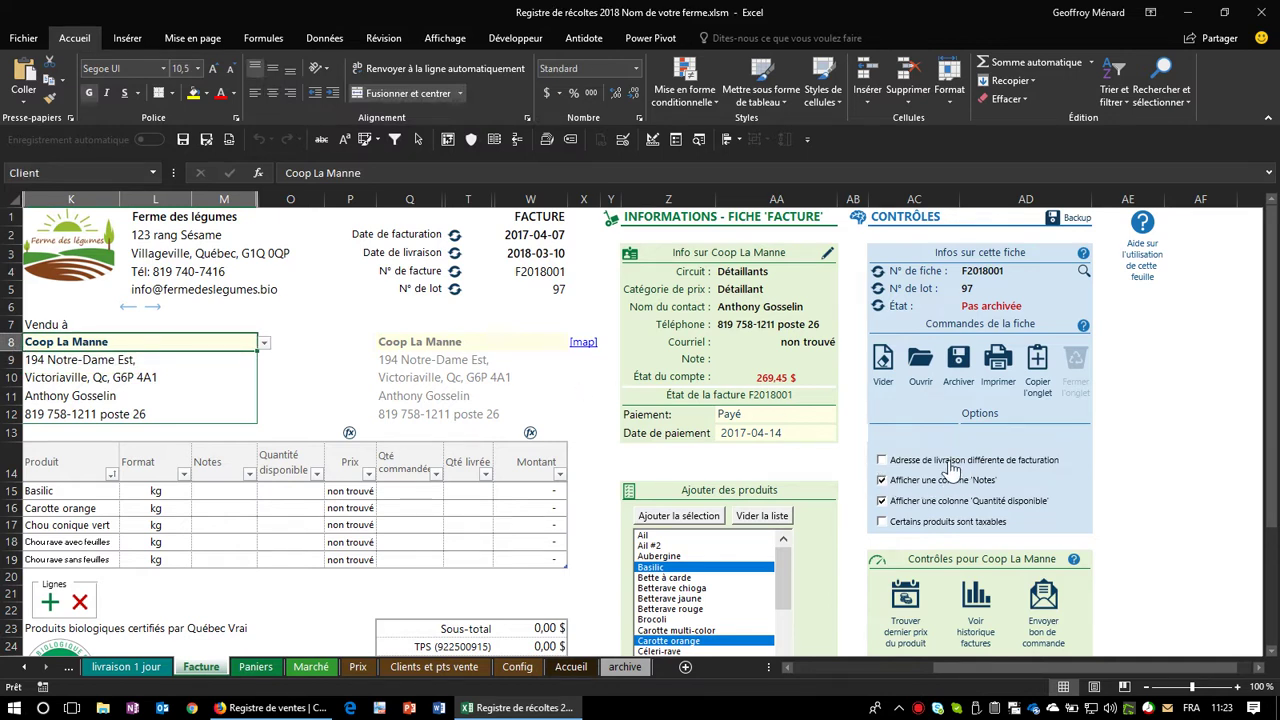
{"action": "left_click", "coordinate": [426, 368]}
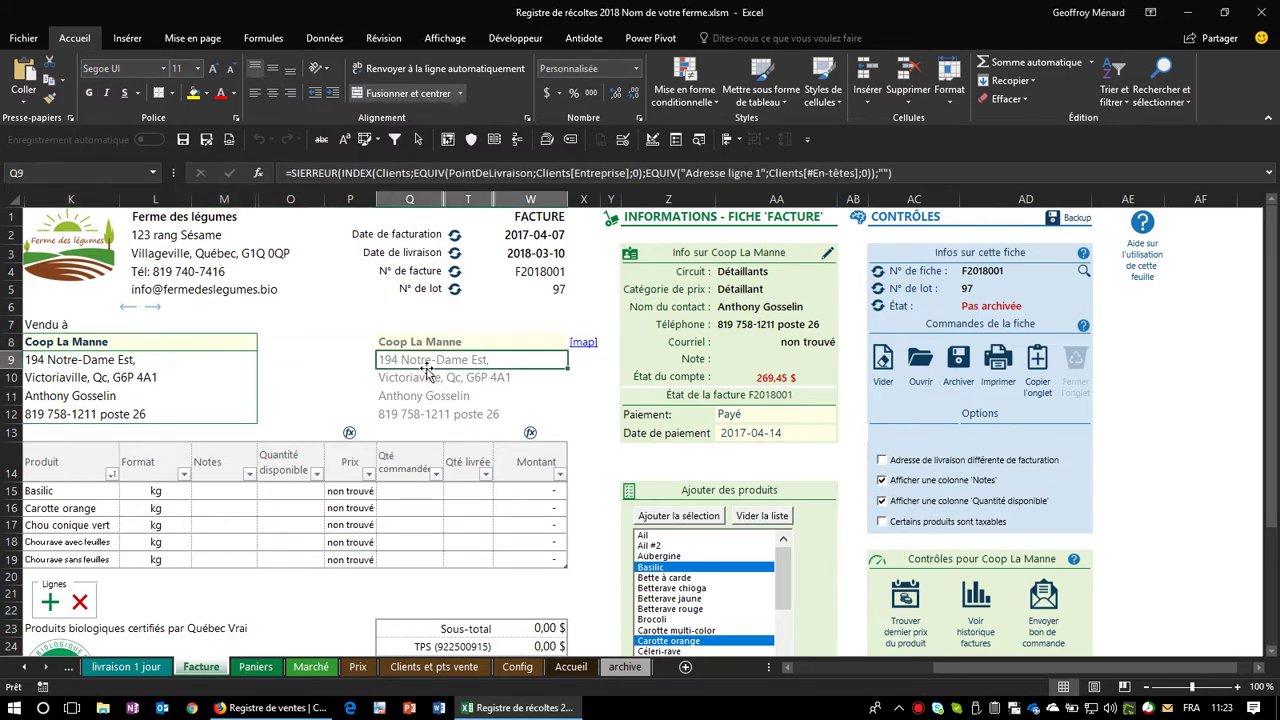
{"action": "left_click", "coordinate": [983, 462]}
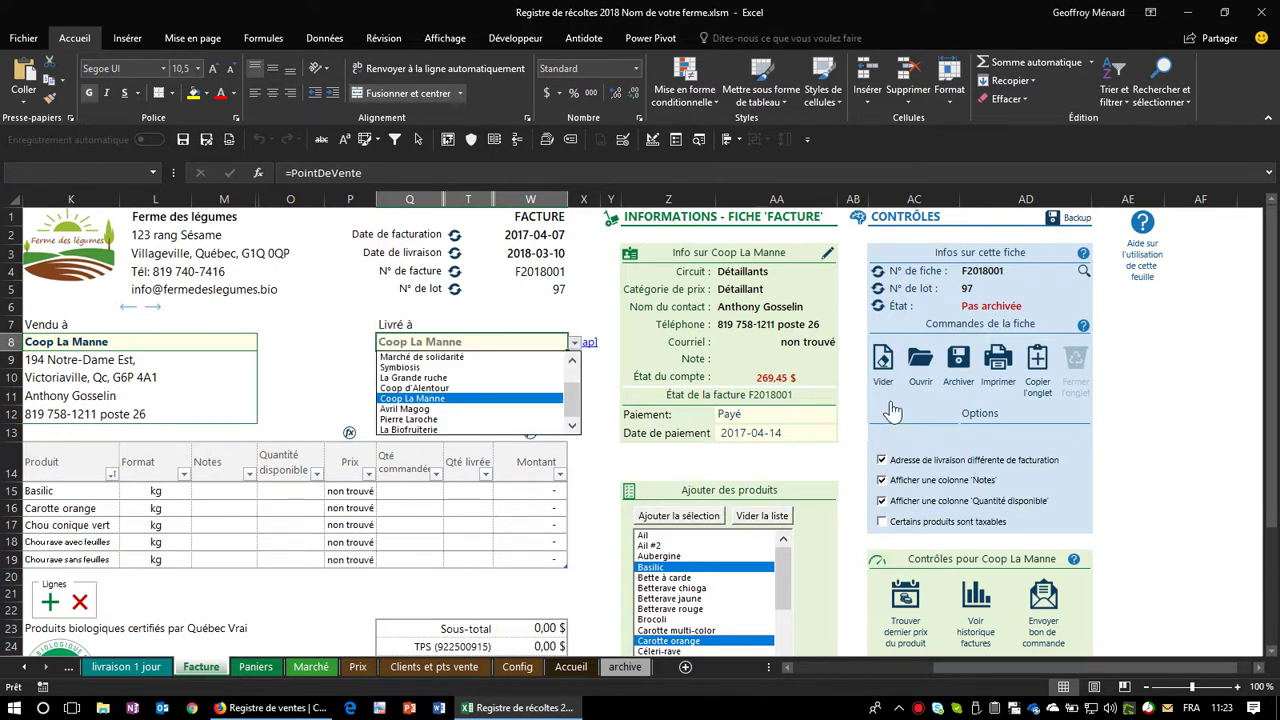
{"action": "key", "text": "Escape"}
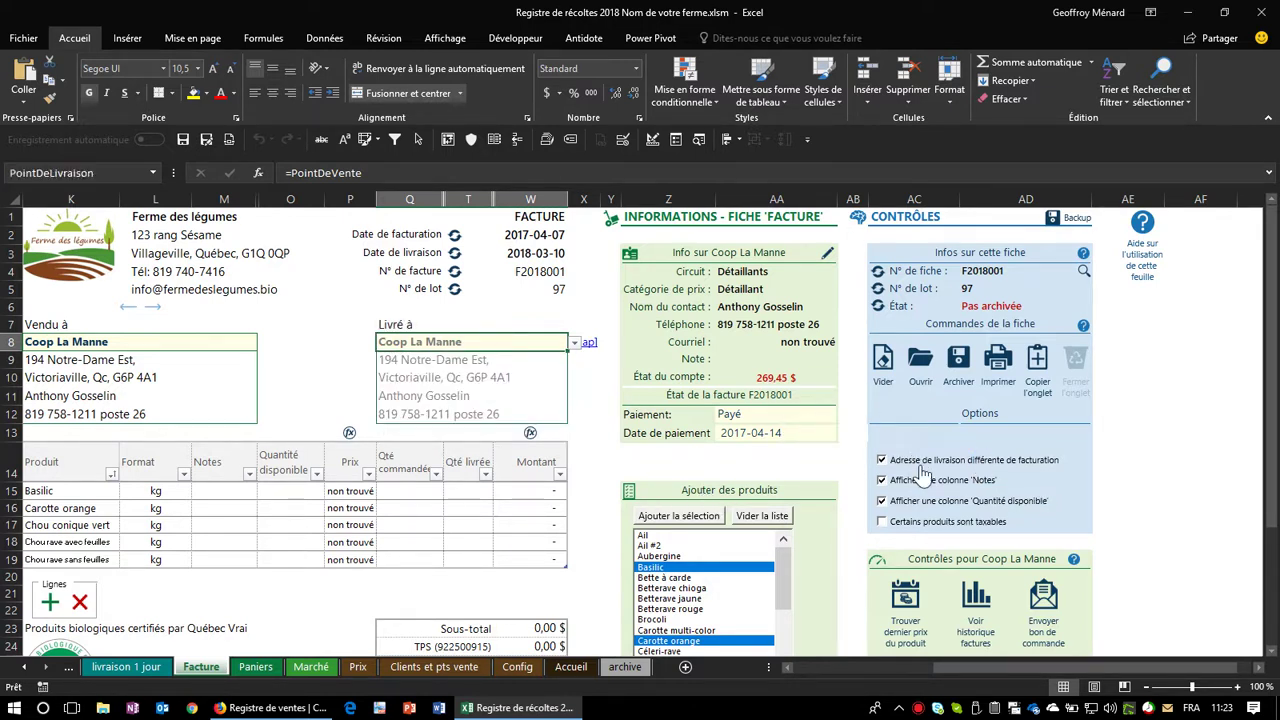
{"action": "left_click", "coordinate": [914, 462]}
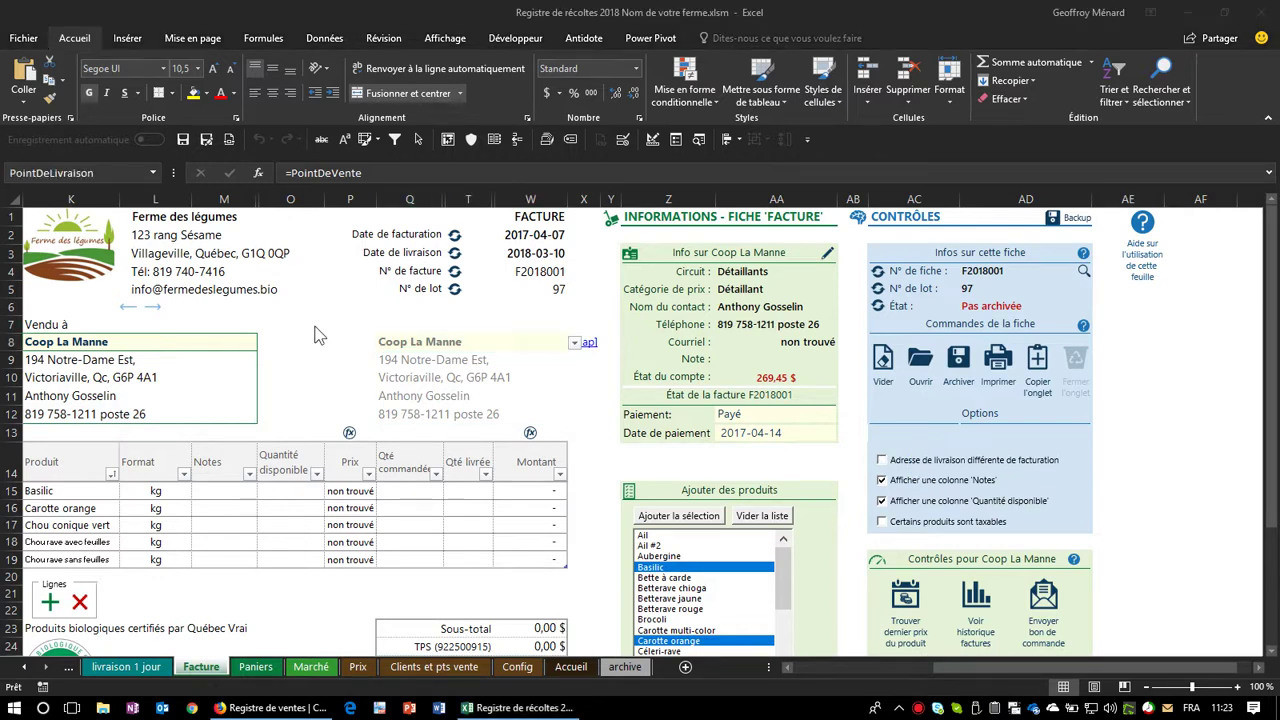
Step: Bill the invoice to Coop d'Alentour using the K8 client dropdown
{"action": "left_click", "coordinate": [145, 363]}
{"action": "left_click", "coordinate": [141, 379]}
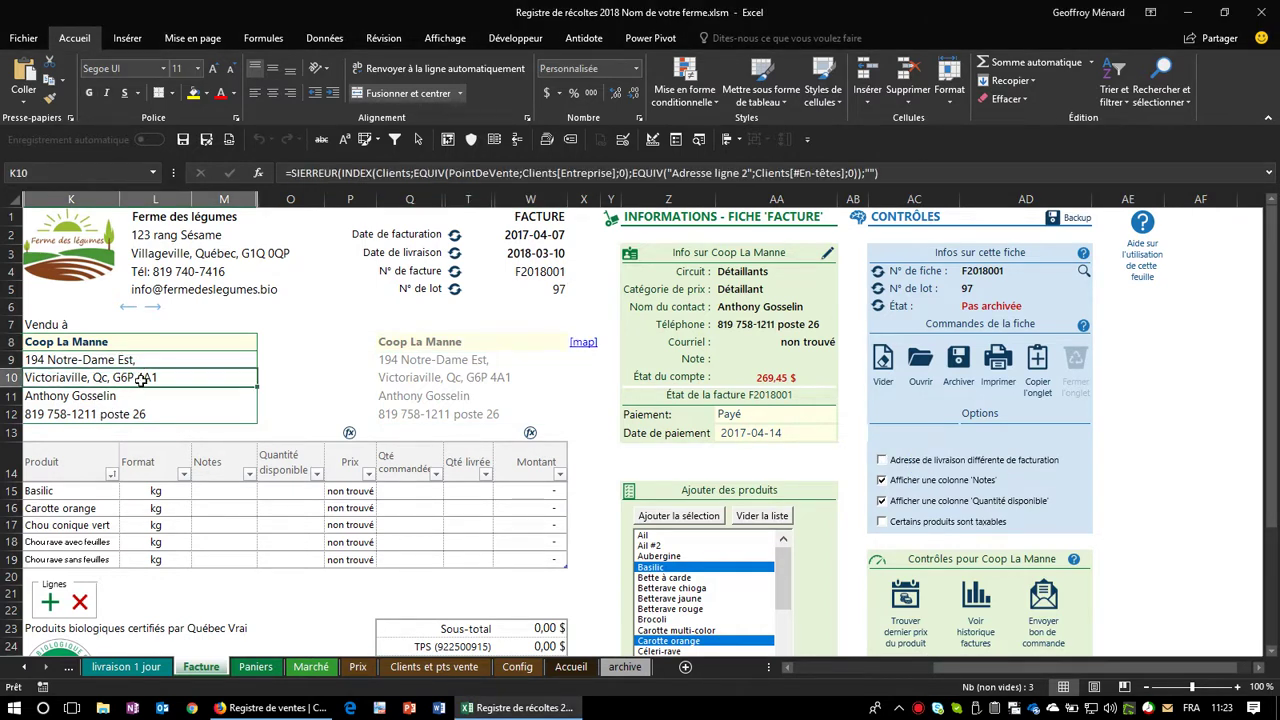
{"action": "left_click", "coordinate": [139, 403]}
{"action": "left_click", "coordinate": [125, 343]}
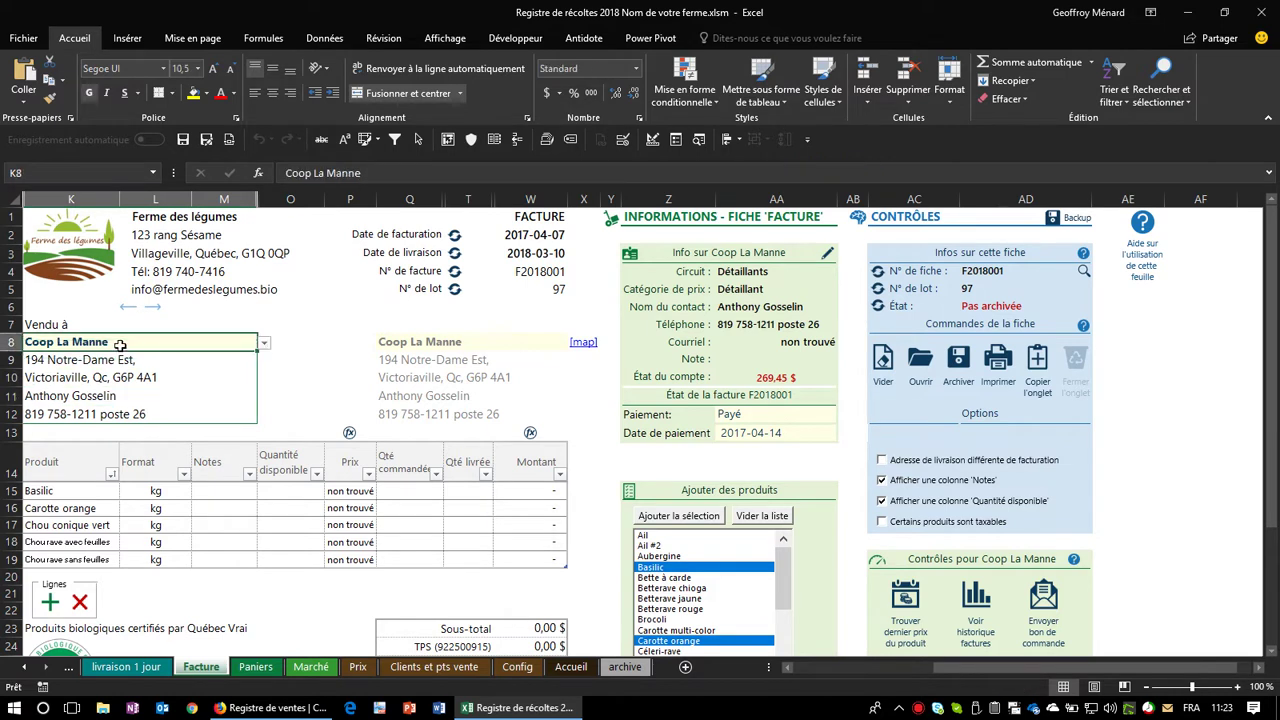
{"action": "left_click", "coordinate": [263, 342]}
{"action": "left_click", "coordinate": [183, 385]}
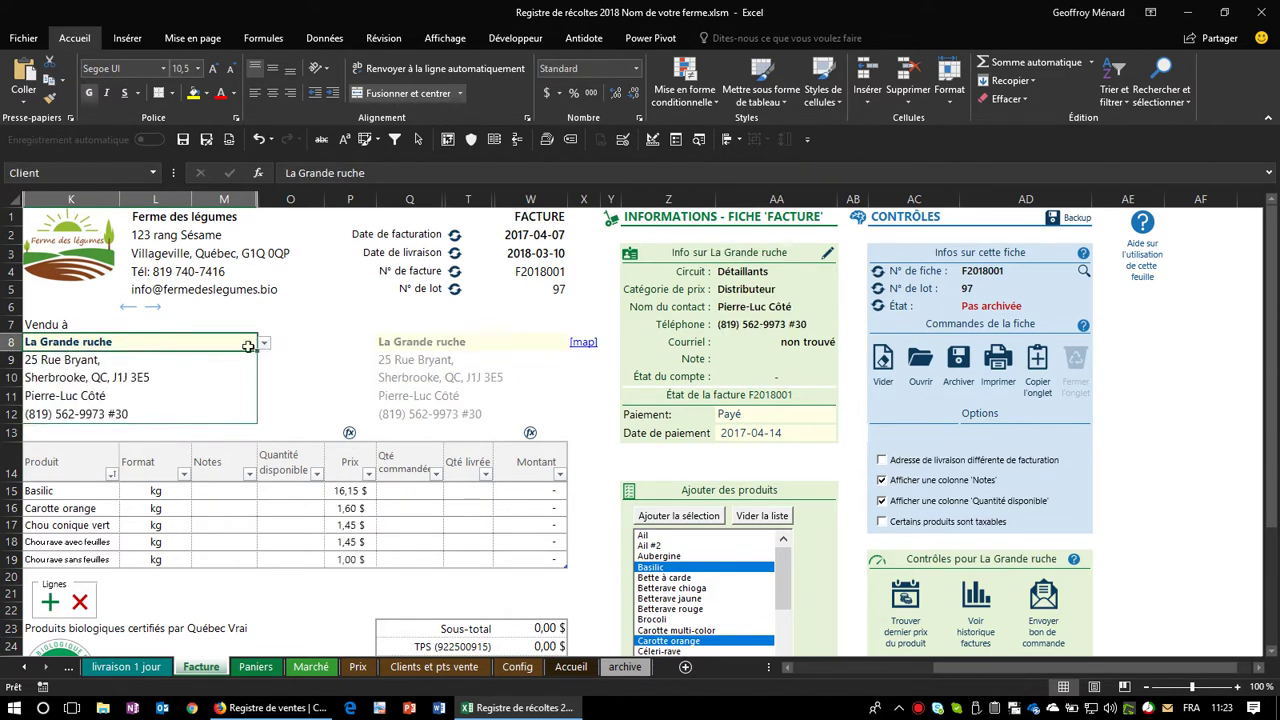
{"action": "left_click", "coordinate": [263, 342]}
{"action": "left_click", "coordinate": [212, 414]}
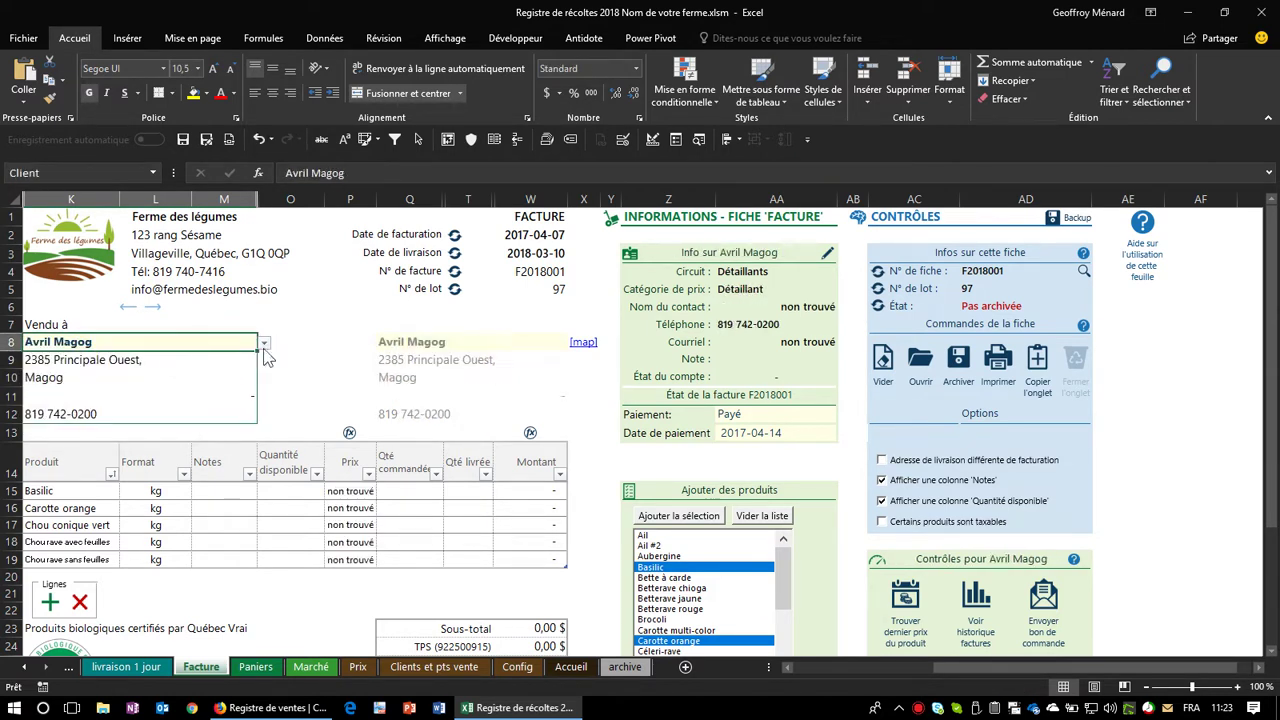
{"action": "left_click", "coordinate": [263, 342]}
{"action": "left_click", "coordinate": [242, 400]}
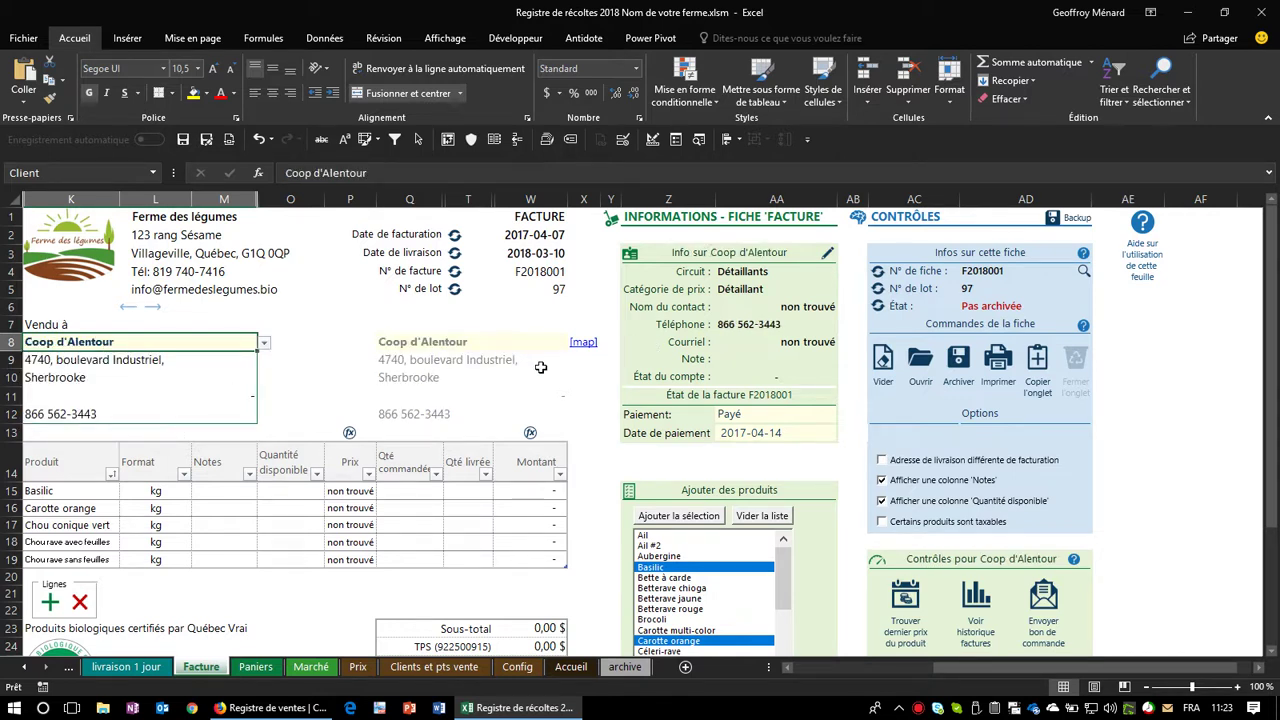
Step: Review the info panel's lookup formulas, then jump to Coop d'Alentour's client record
{"action": "left_click", "coordinate": [738, 308]}
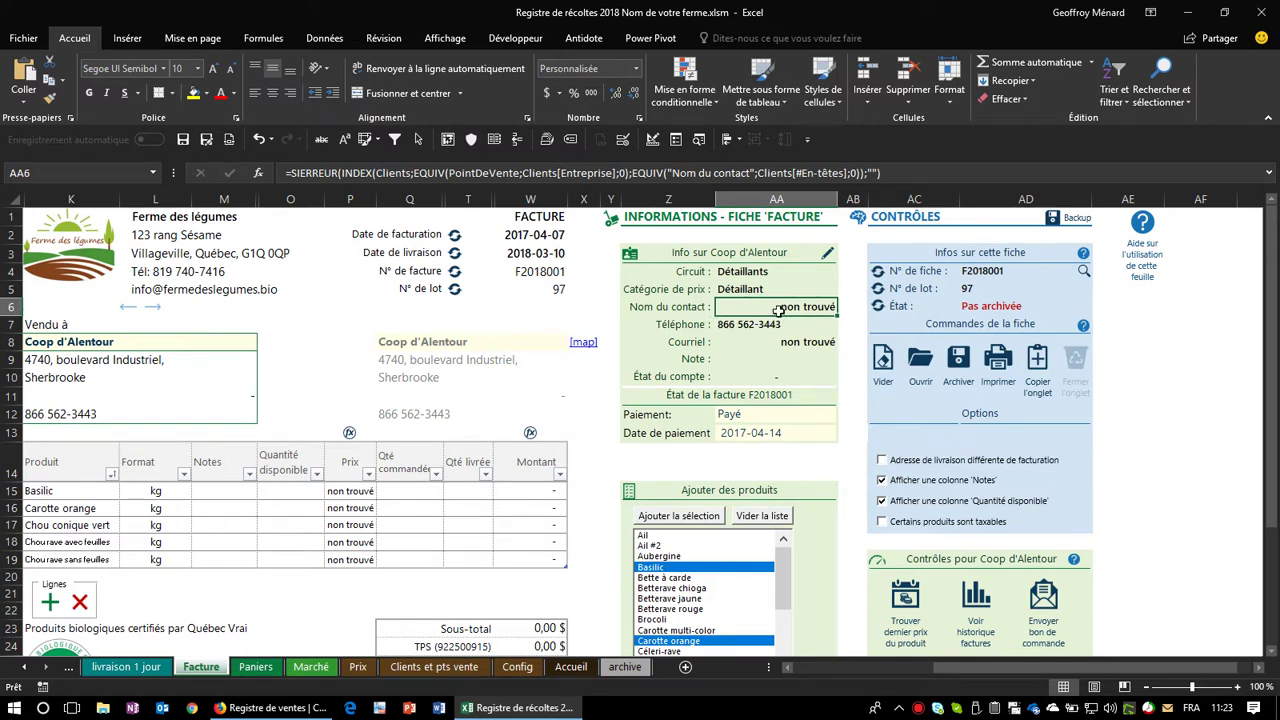
{"action": "left_click_drag", "start_coordinate": [774, 305], "coordinate": [780, 340]}
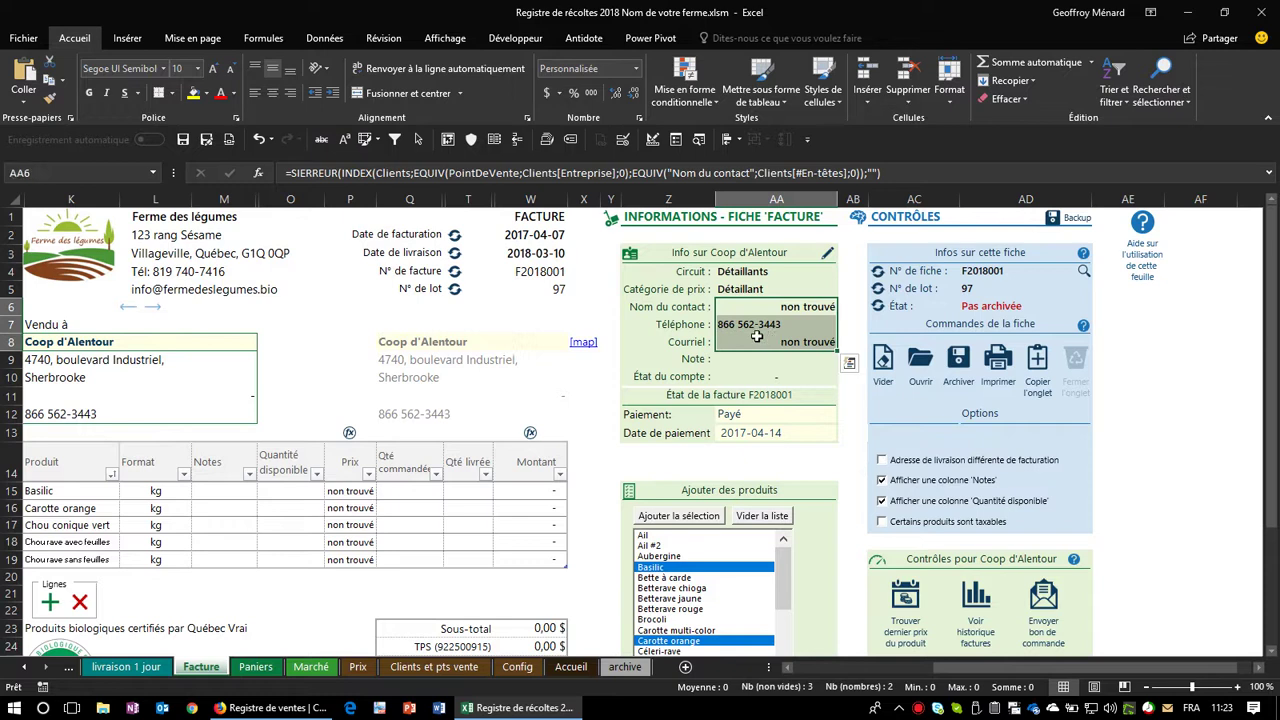
{"action": "key", "text": "Return"}
{"action": "left_click", "coordinate": [783, 324]}
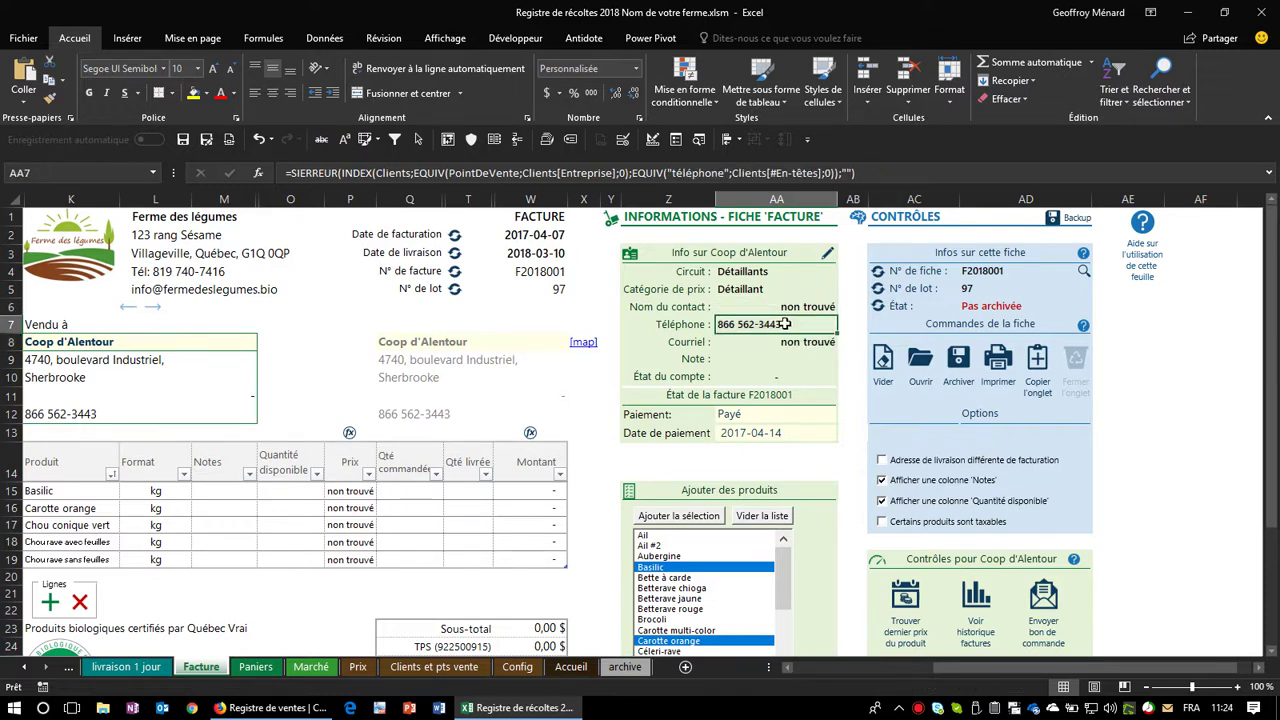
{"action": "left_click", "coordinate": [758, 360]}
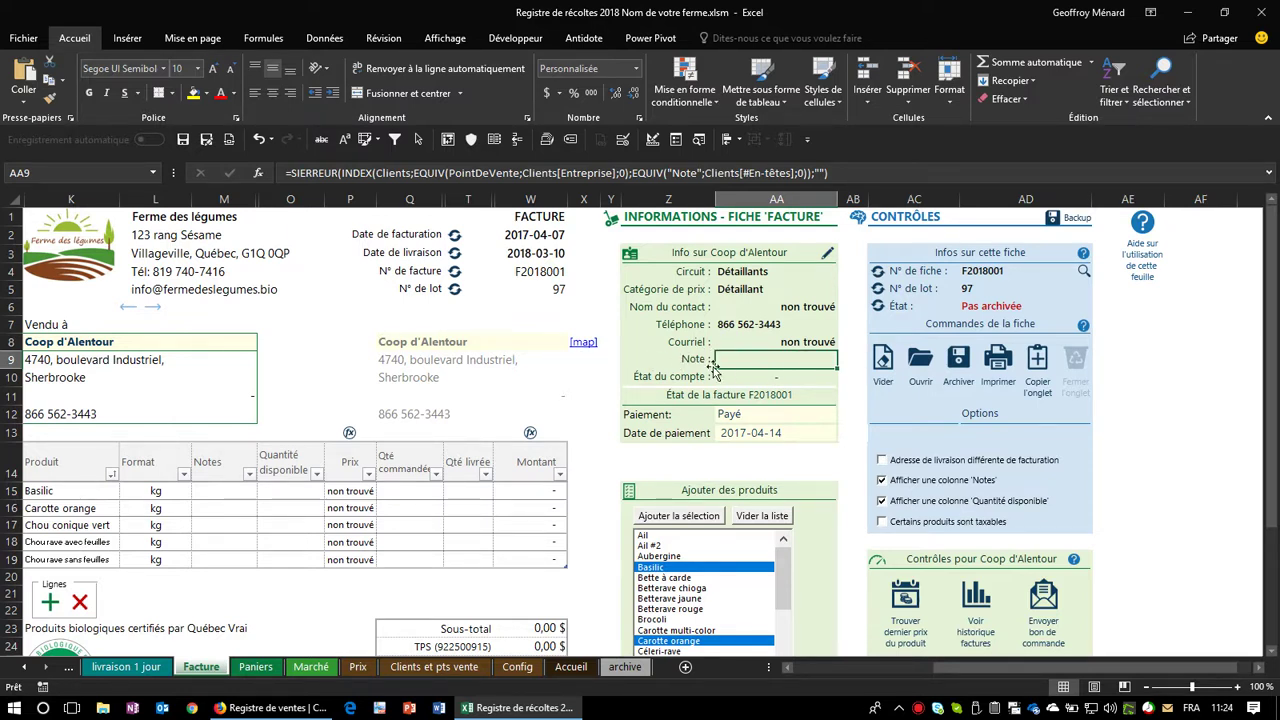
{"action": "left_click", "coordinate": [800, 377]}
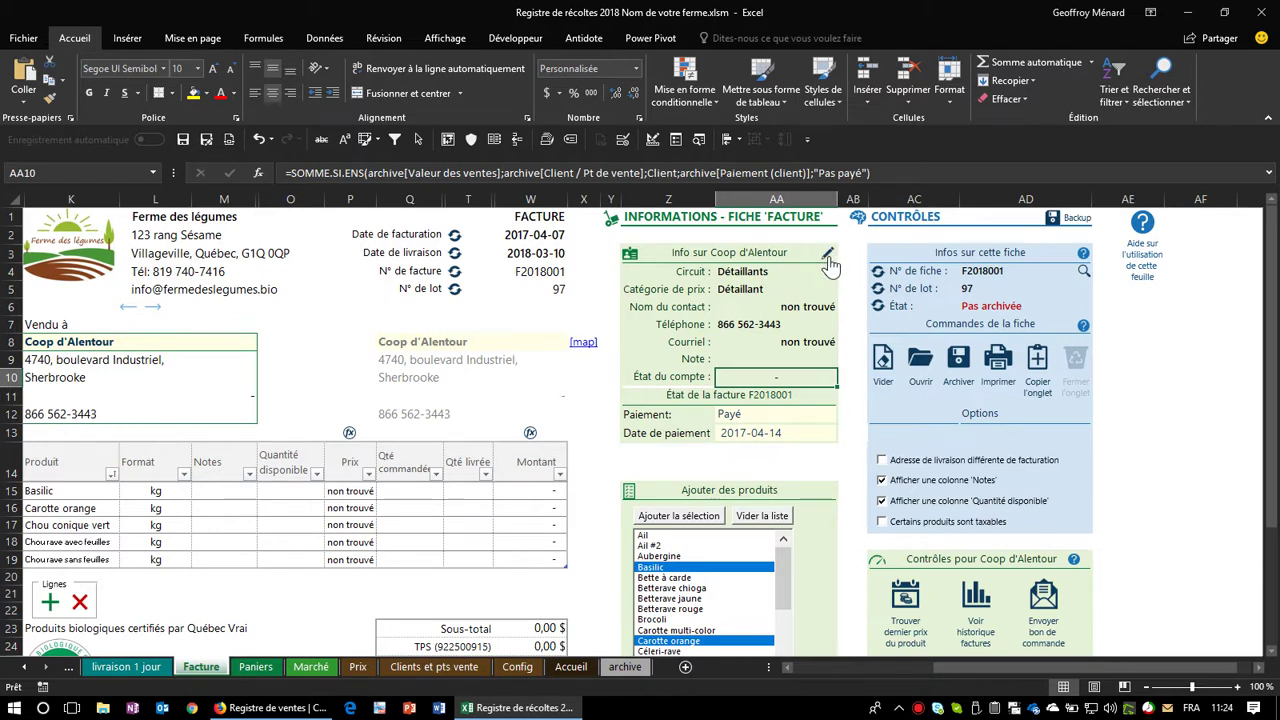
{"action": "left_click", "coordinate": [735, 255]}
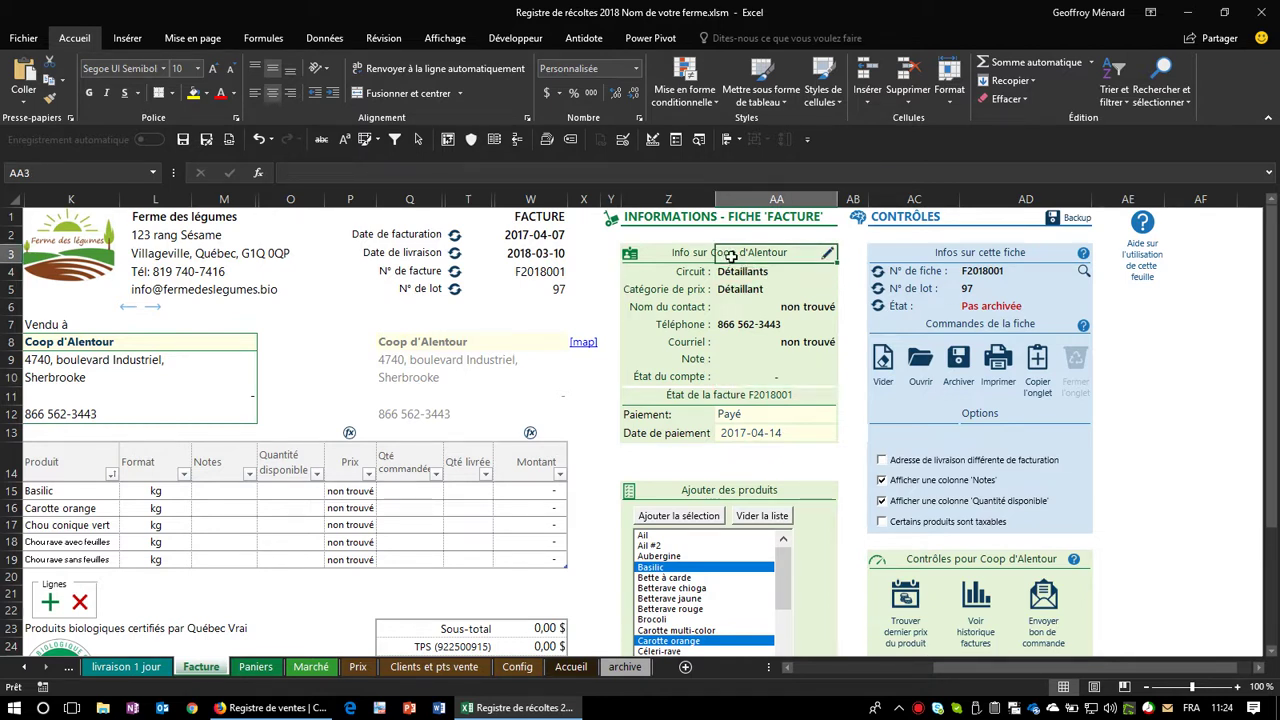
{"action": "left_click", "coordinate": [826, 252]}
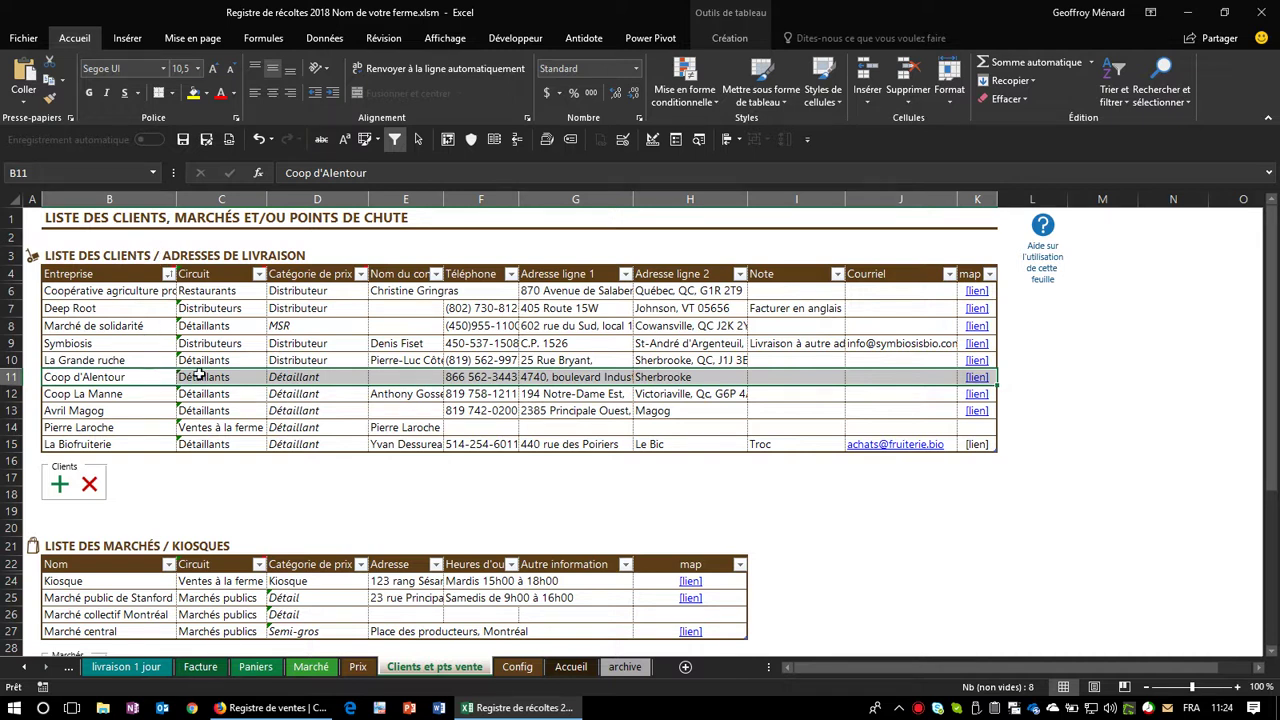
Step: Check Coop d'Alentour's address and map link, then close Google Maps and minimize Firefox
{"action": "left_click", "coordinate": [698, 377]}
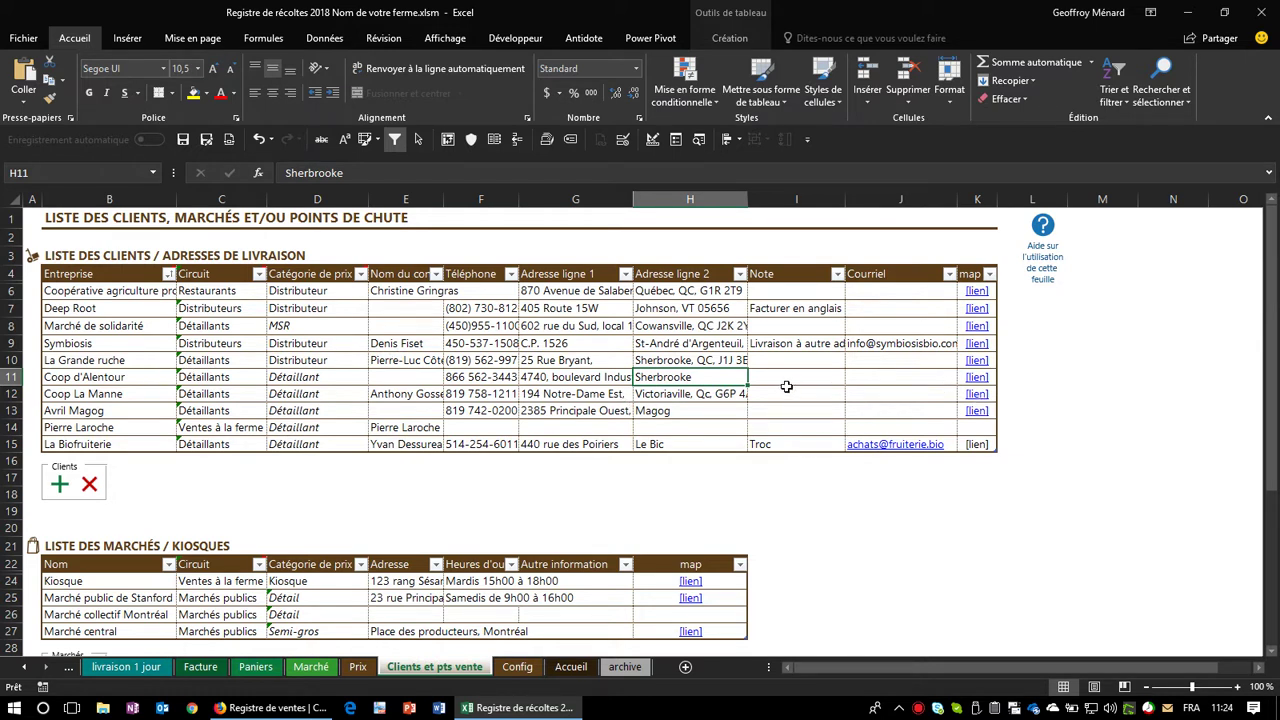
{"action": "left_click", "coordinate": [977, 377]}
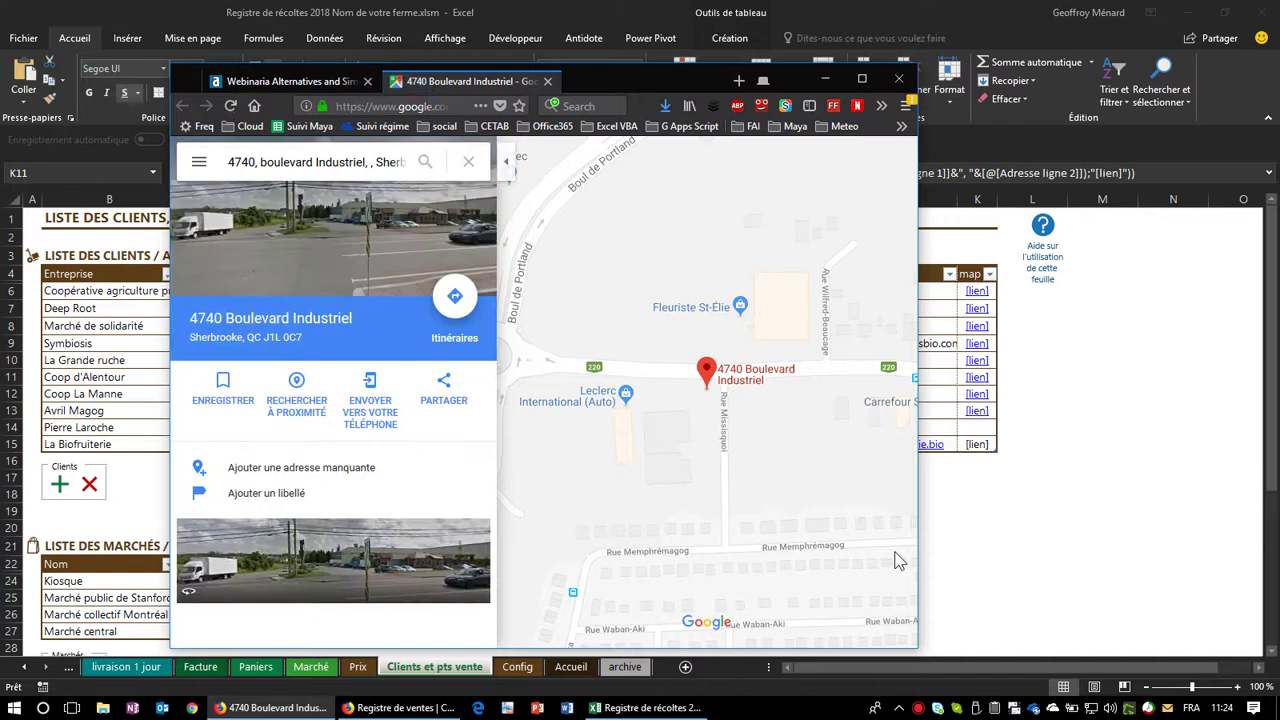
{"action": "left_click", "coordinate": [547, 81]}
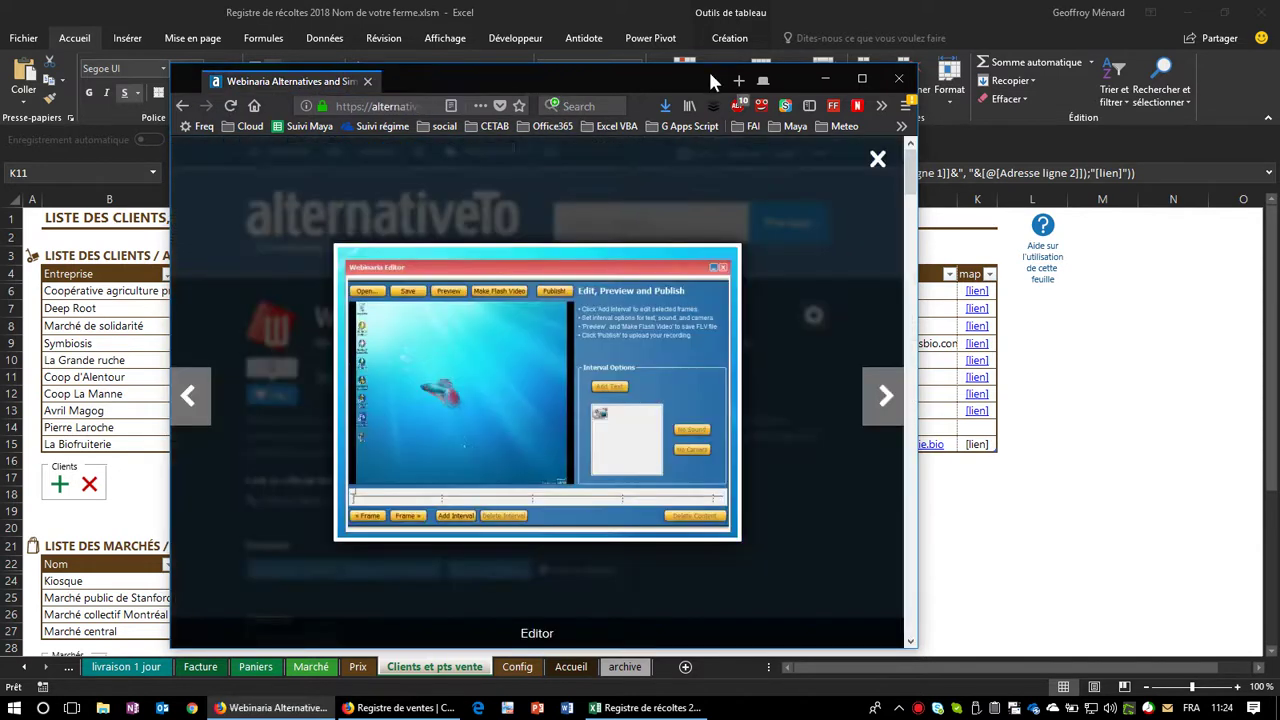
{"action": "left_click", "coordinate": [820, 79]}
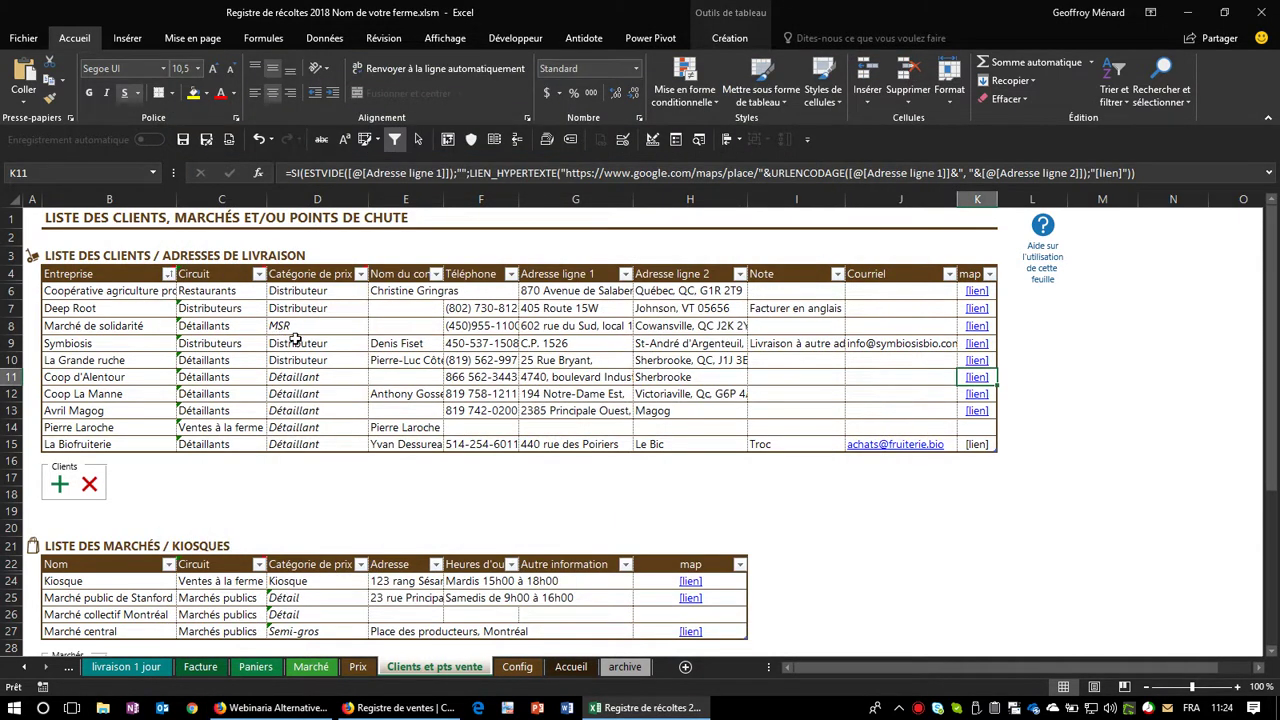
Step: Review the markets' circuits and price categories, then open the Marché sheet for Kiosque
{"action": "left_click", "coordinate": [390, 358]}
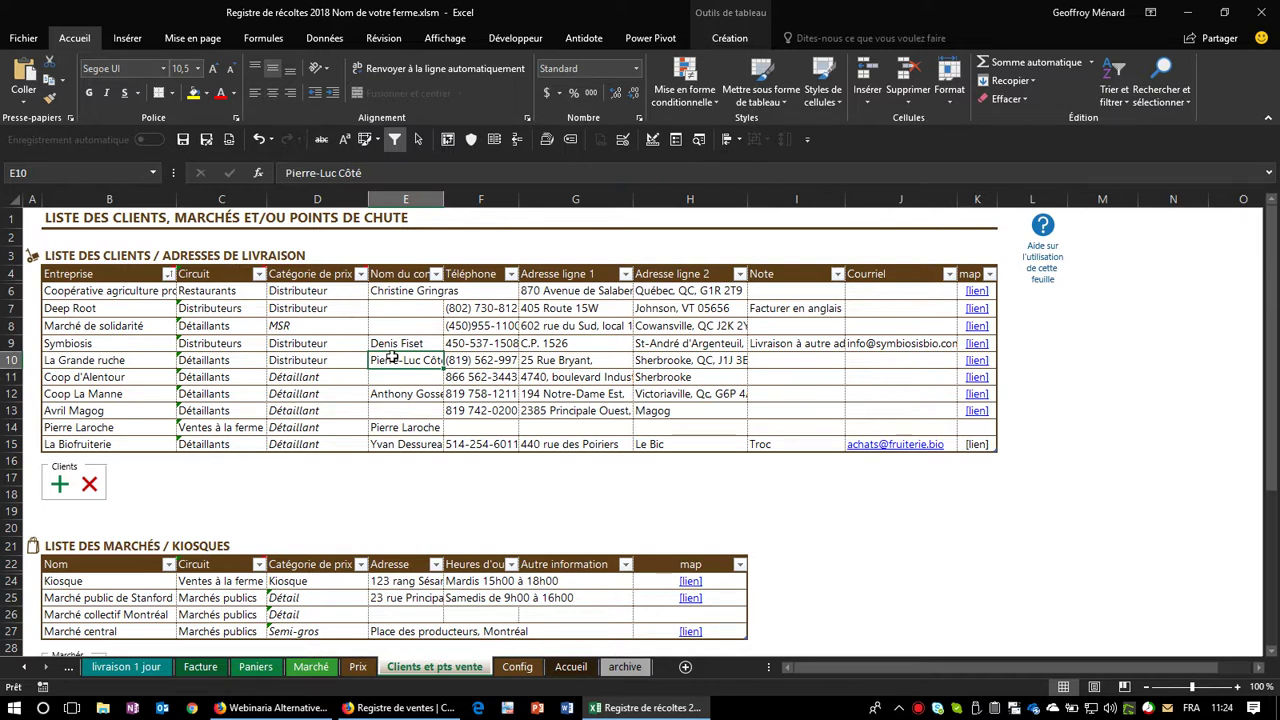
{"action": "scroll", "coordinate": [390, 358], "scroll_direction": "down", "scroll_amount": 2}
{"action": "scroll", "coordinate": [390, 358], "scroll_direction": "down", "scroll_amount": 1}
{"action": "scroll", "coordinate": [386, 358], "scroll_direction": "down", "scroll_amount": 2}
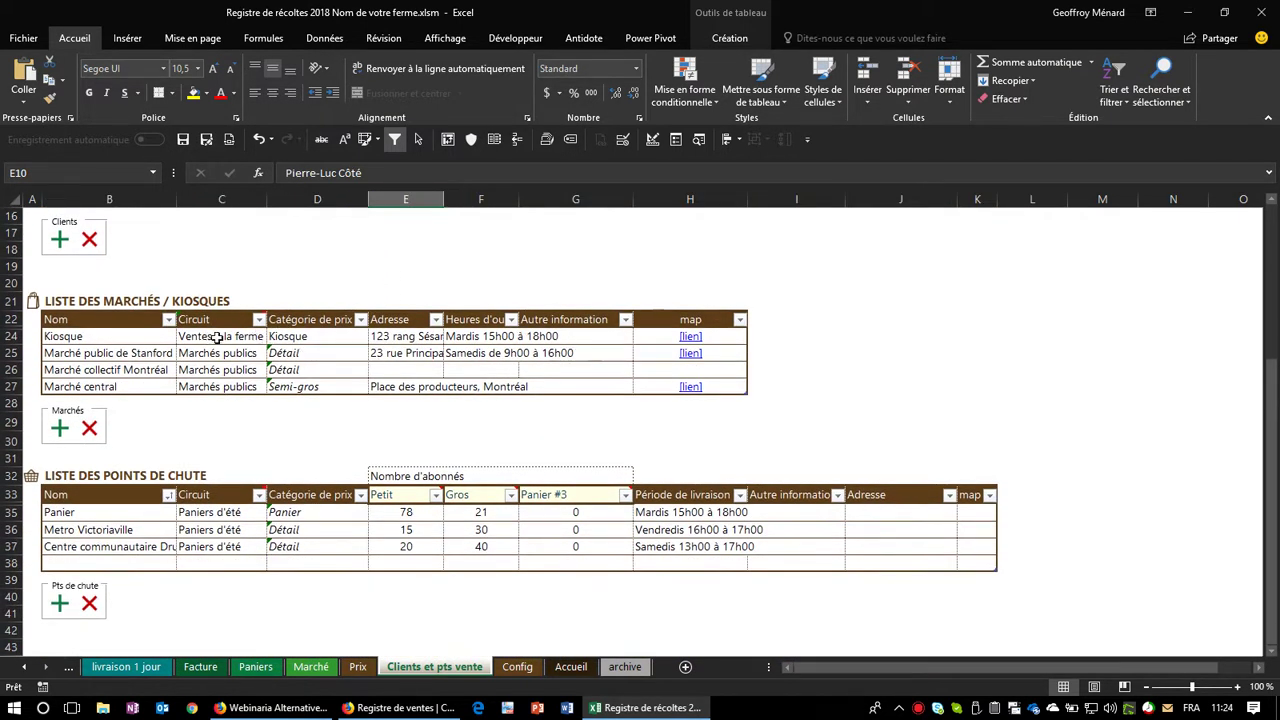
{"action": "left_click_drag", "start_coordinate": [110, 339], "coordinate": [340, 385]}
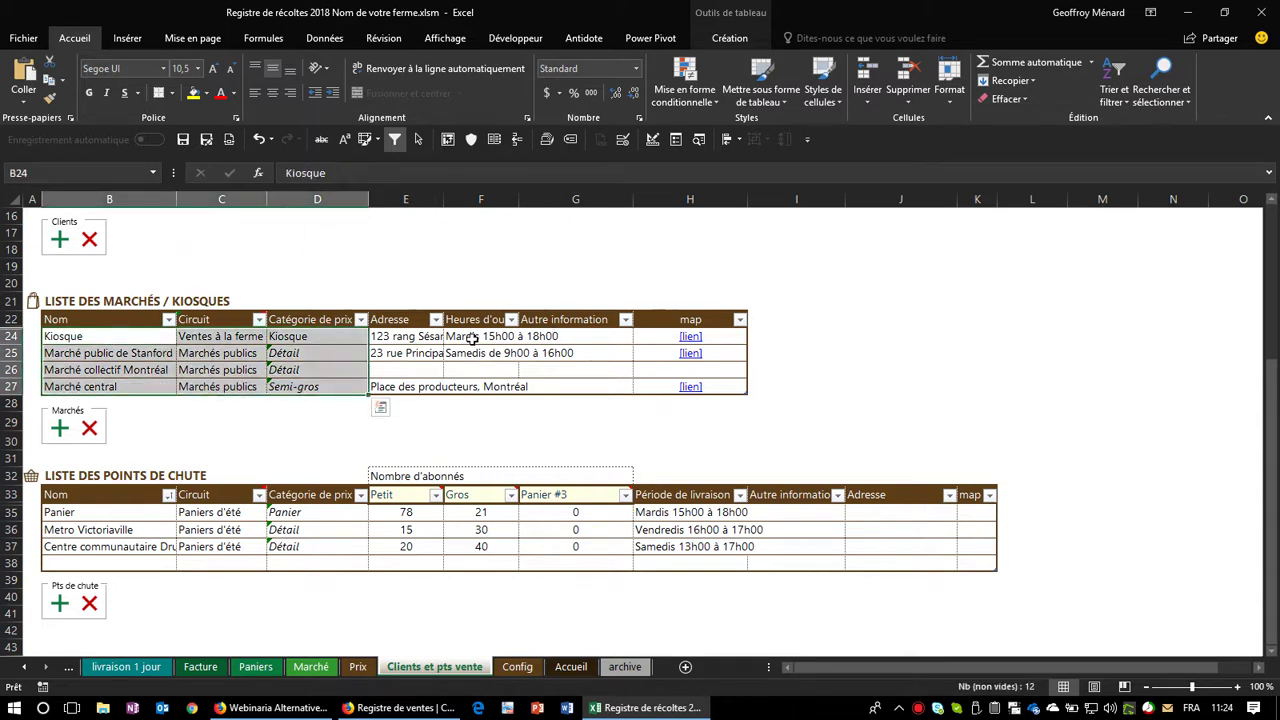
{"action": "left_click", "coordinate": [256, 667]}
{"action": "left_click", "coordinate": [311, 667]}
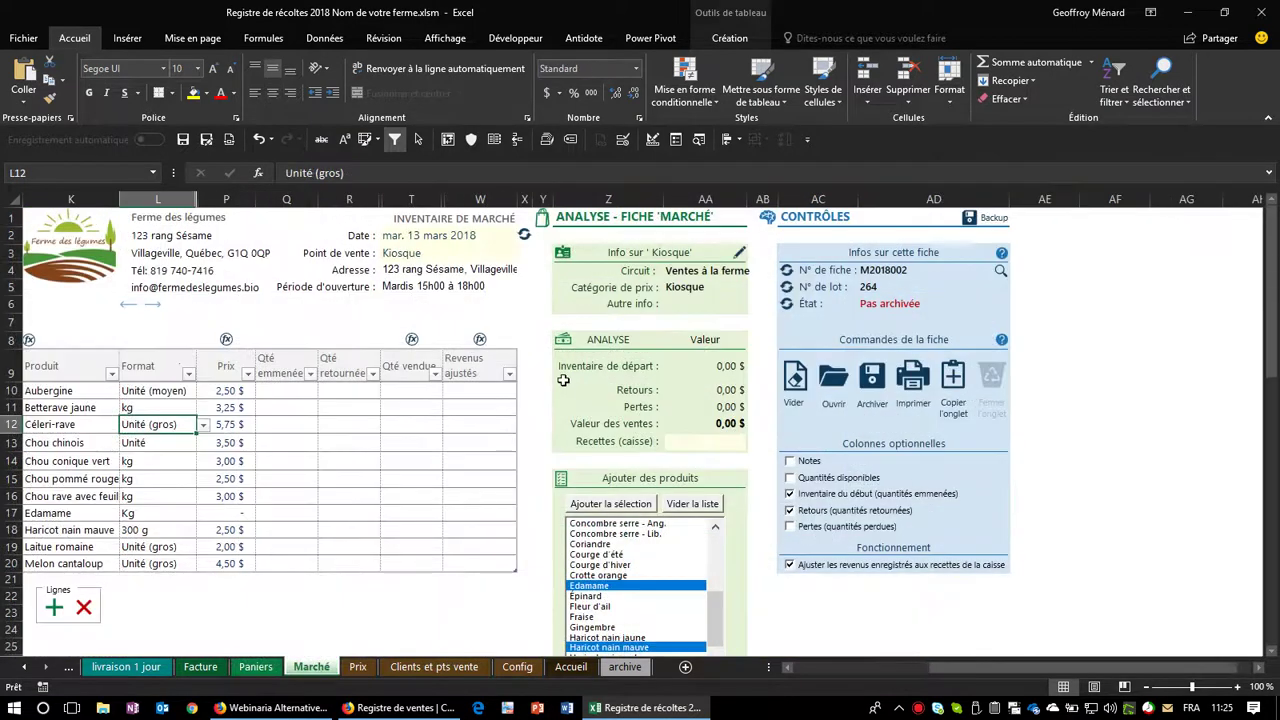
{"action": "left_click", "coordinate": [688, 270]}
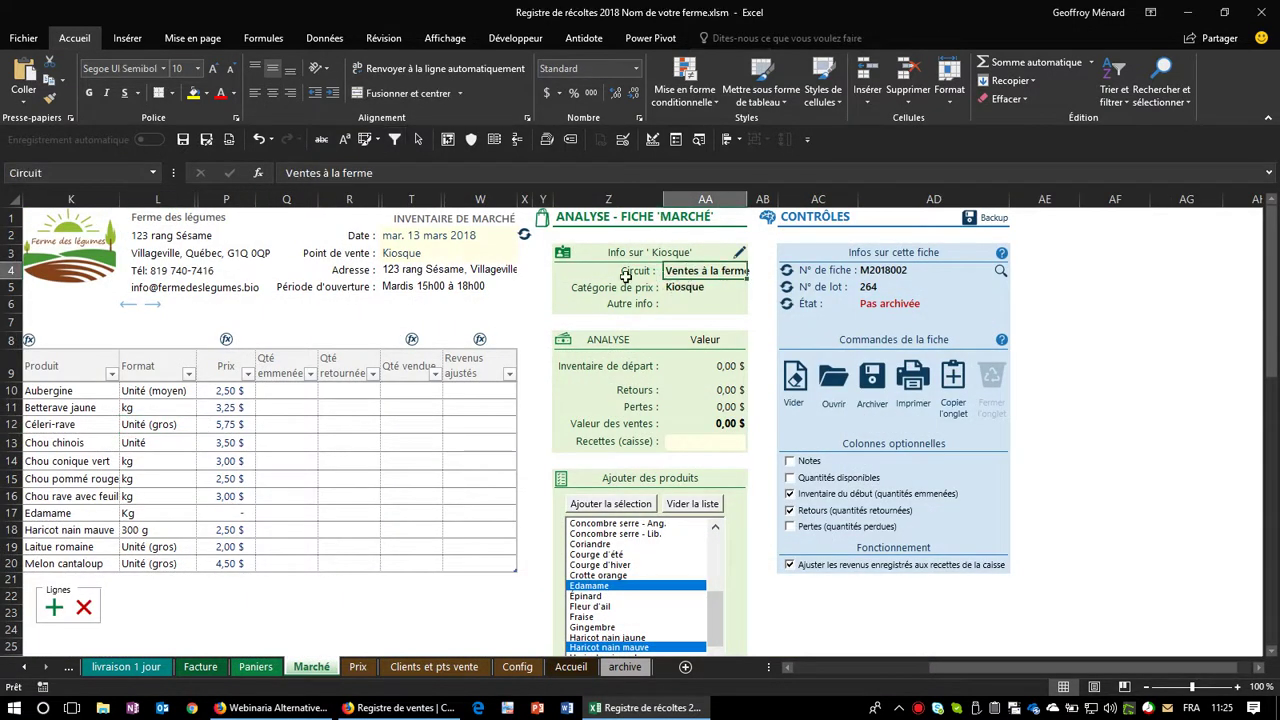
Step: Set the Marché sheet's Point de vente to Marché central
{"action": "left_click", "coordinate": [478, 239]}
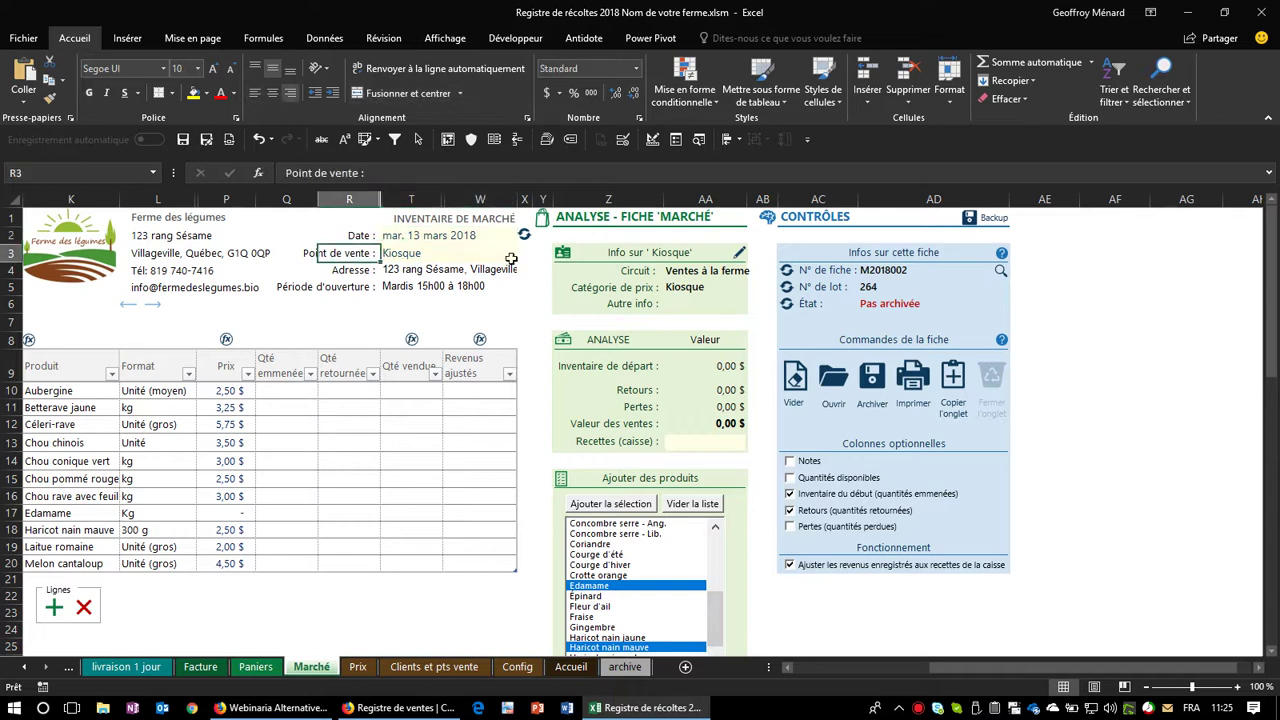
{"action": "left_click", "coordinate": [490, 253]}
{"action": "left_click", "coordinate": [524, 254]}
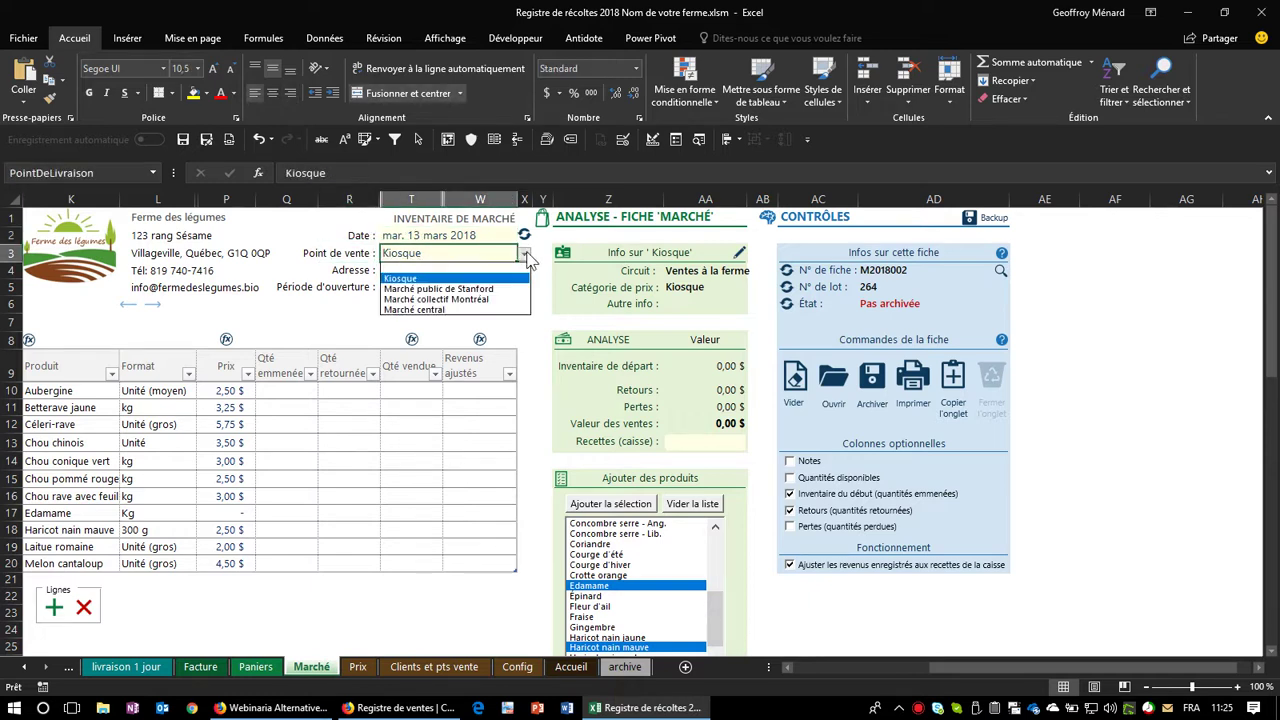
{"action": "left_click", "coordinate": [490, 288]}
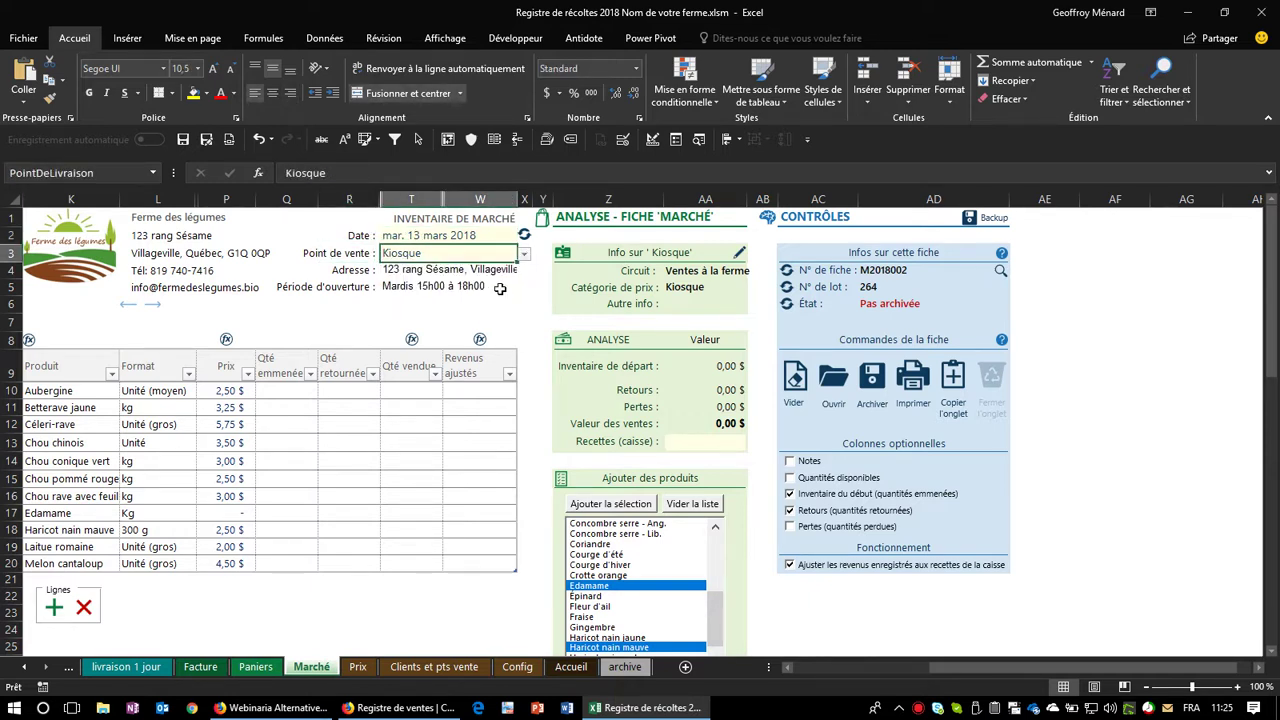
{"action": "left_click", "coordinate": [524, 254]}
{"action": "left_click", "coordinate": [475, 309]}
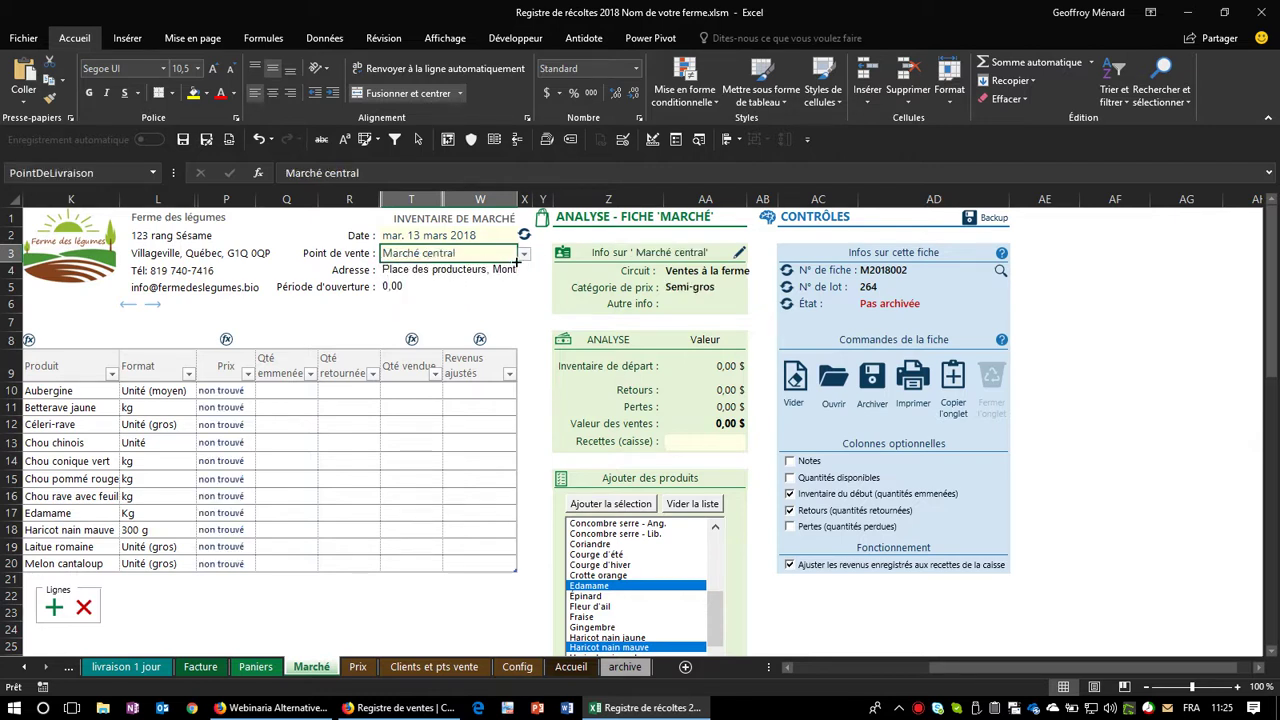
Step: Inspect the Circuit, Autre info and Adresse formulas, then return to Clients et pts vente
{"action": "left_click", "coordinate": [710, 272]}
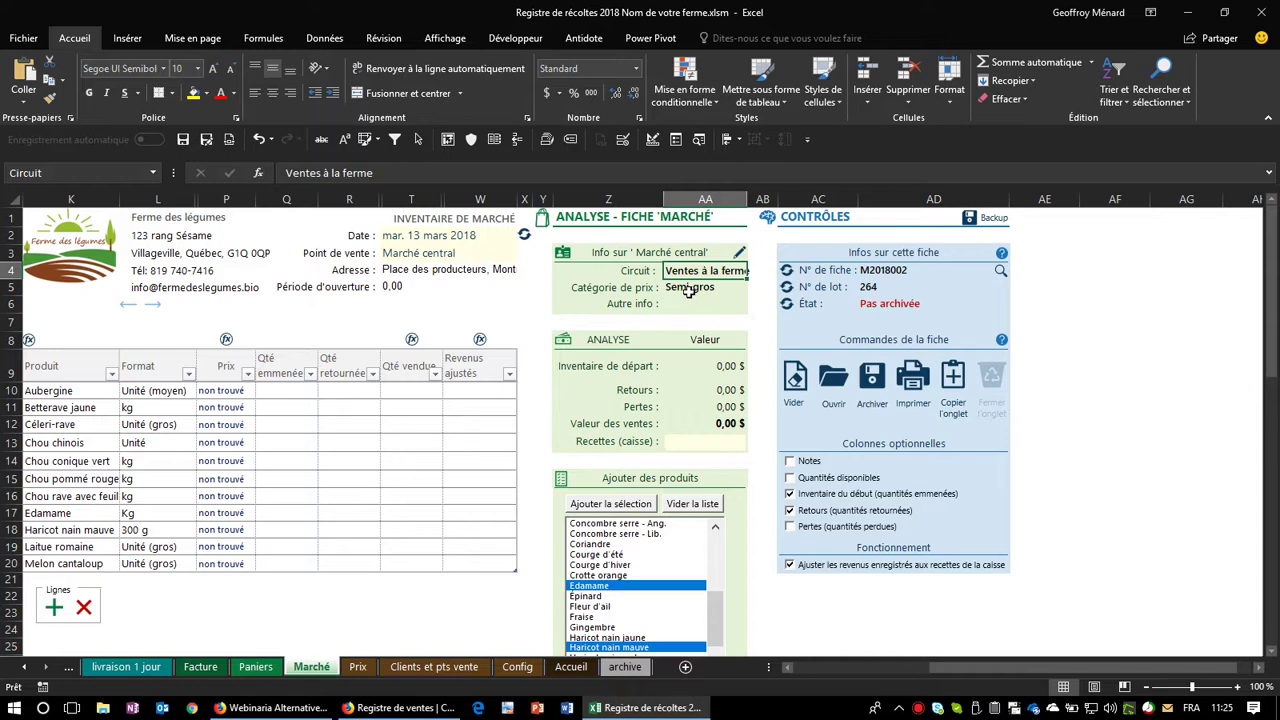
{"action": "left_click", "coordinate": [697, 304]}
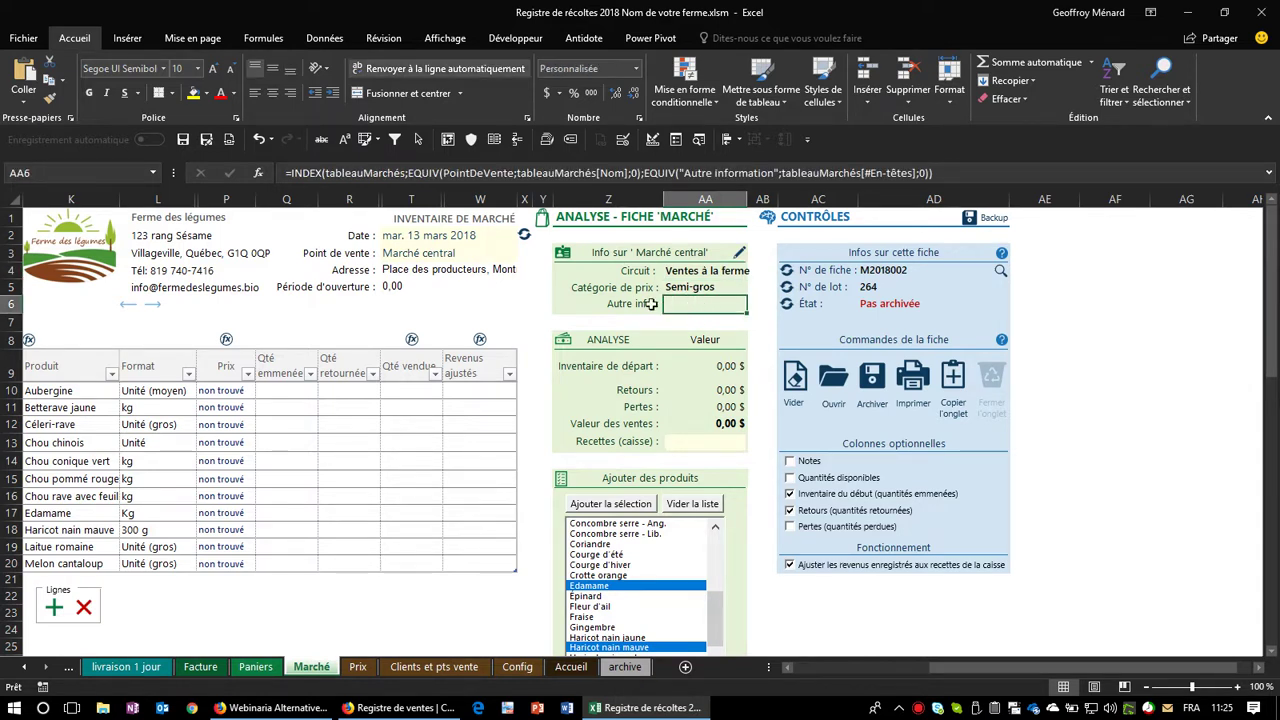
{"action": "left_click", "coordinate": [440, 270]}
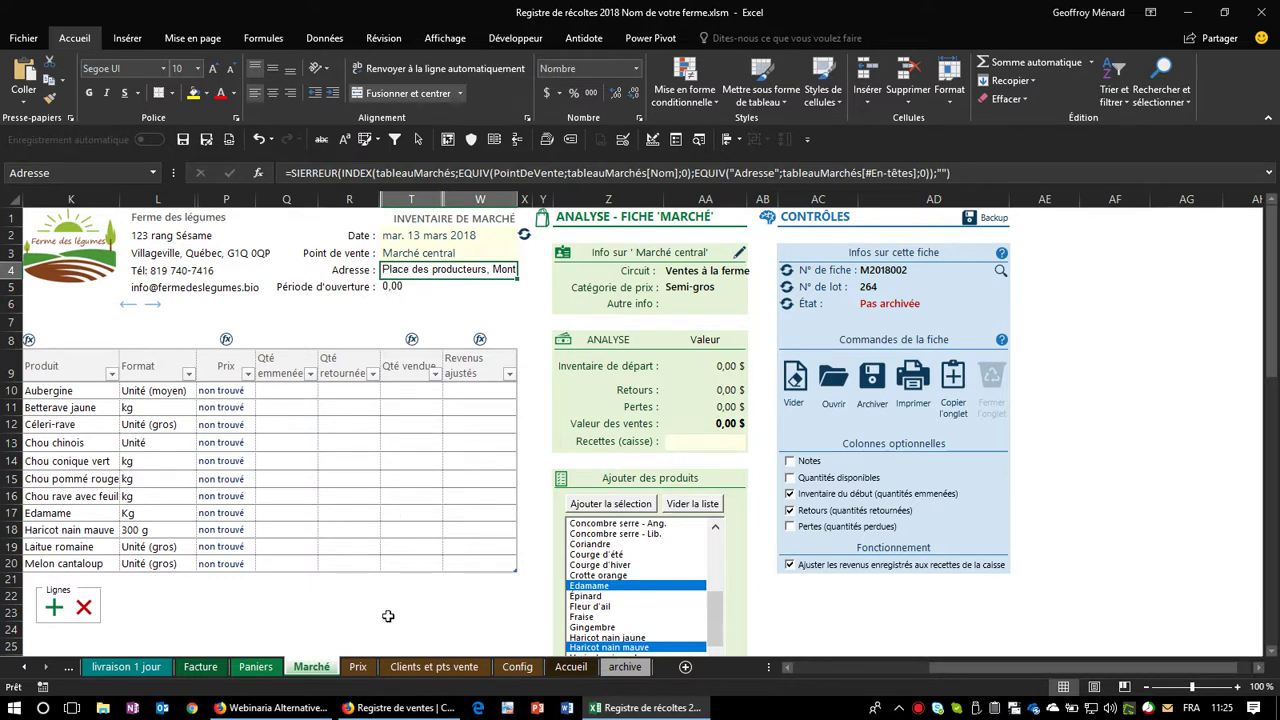
{"action": "left_click", "coordinate": [408, 677]}
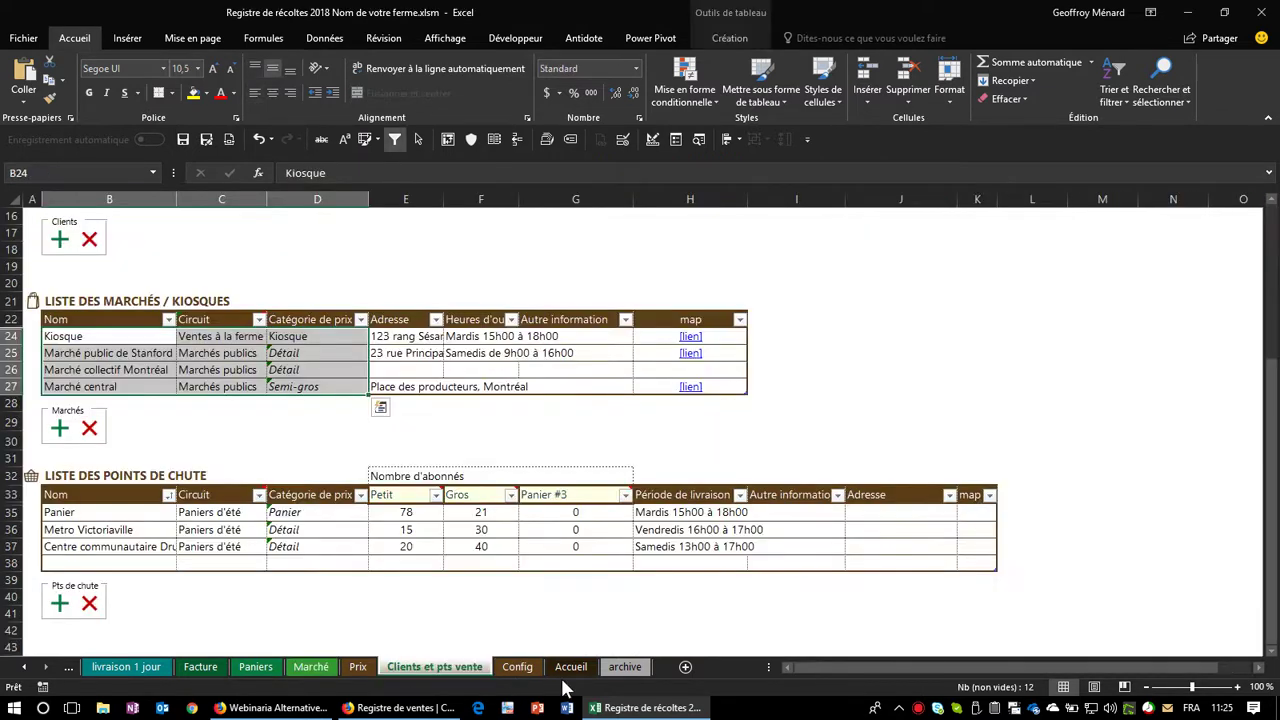
{"action": "left_click", "coordinate": [288, 422]}
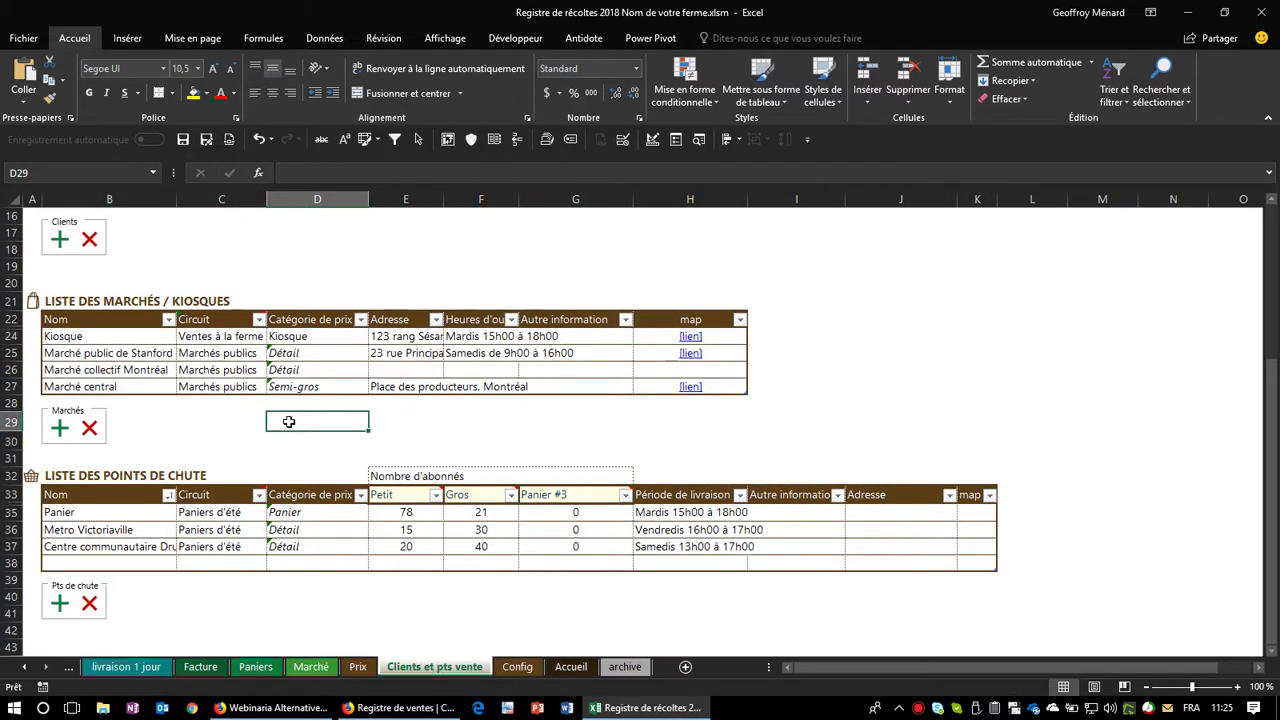
{"action": "left_click_drag", "start_coordinate": [115, 491], "coordinate": [330, 563]}
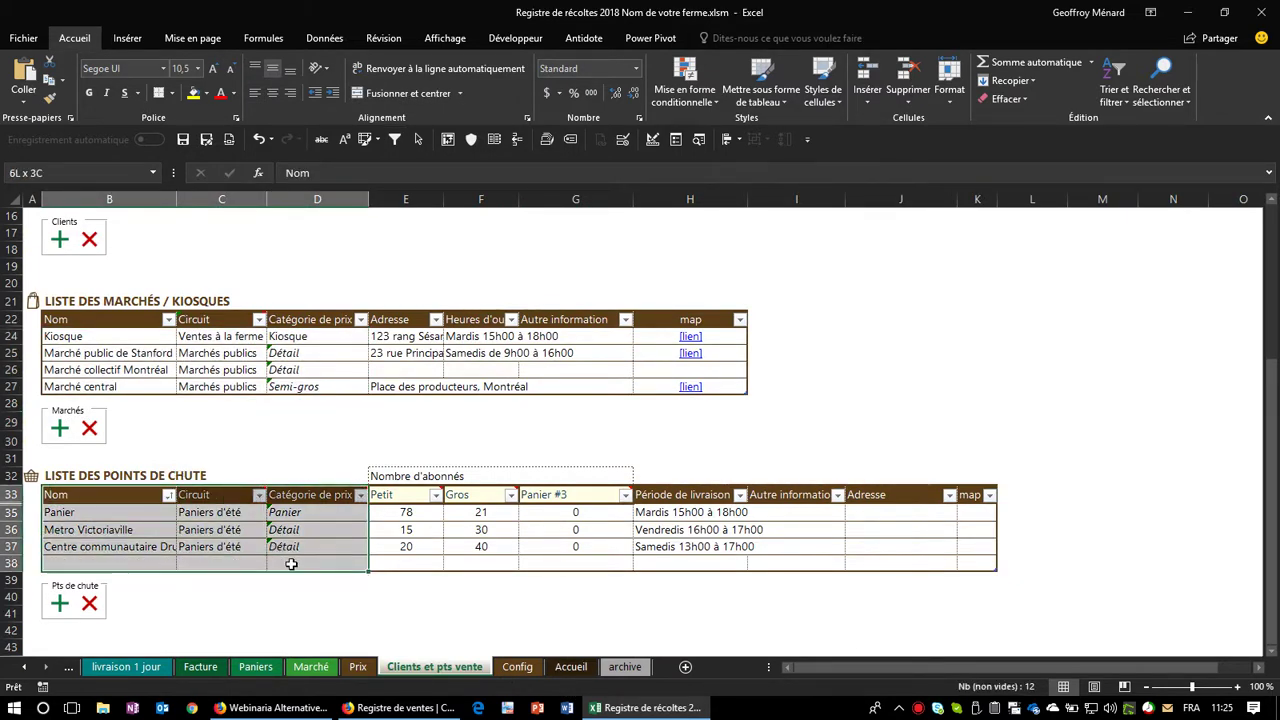
{"action": "left_click_drag", "start_coordinate": [325, 496], "coordinate": [246, 553]}
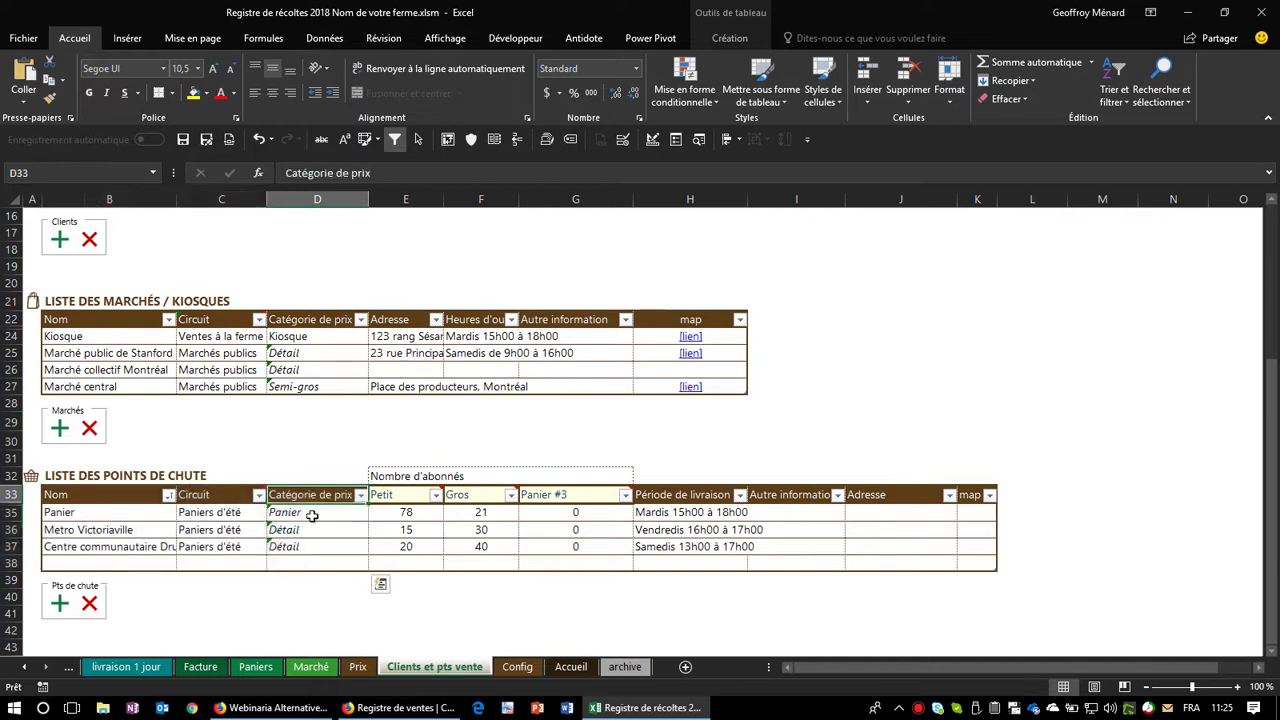
{"action": "left_click_drag", "start_coordinate": [690, 512], "coordinate": [752, 563]}
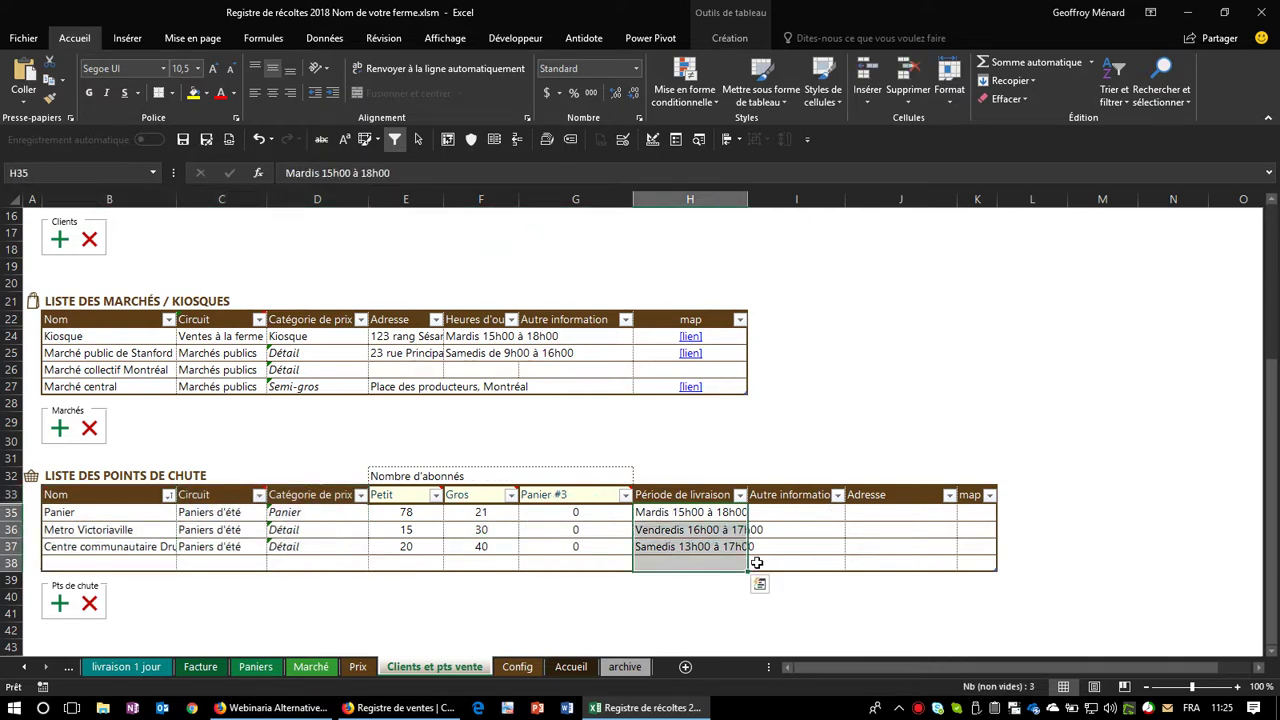
{"action": "scroll", "coordinate": [757, 563], "scroll_direction": "down", "scroll_amount": 1}
{"action": "scroll", "coordinate": [757, 563], "scroll_direction": "down", "scroll_amount": 2}
{"action": "scroll", "coordinate": [665, 474], "scroll_direction": "up", "scroll_amount": 1}
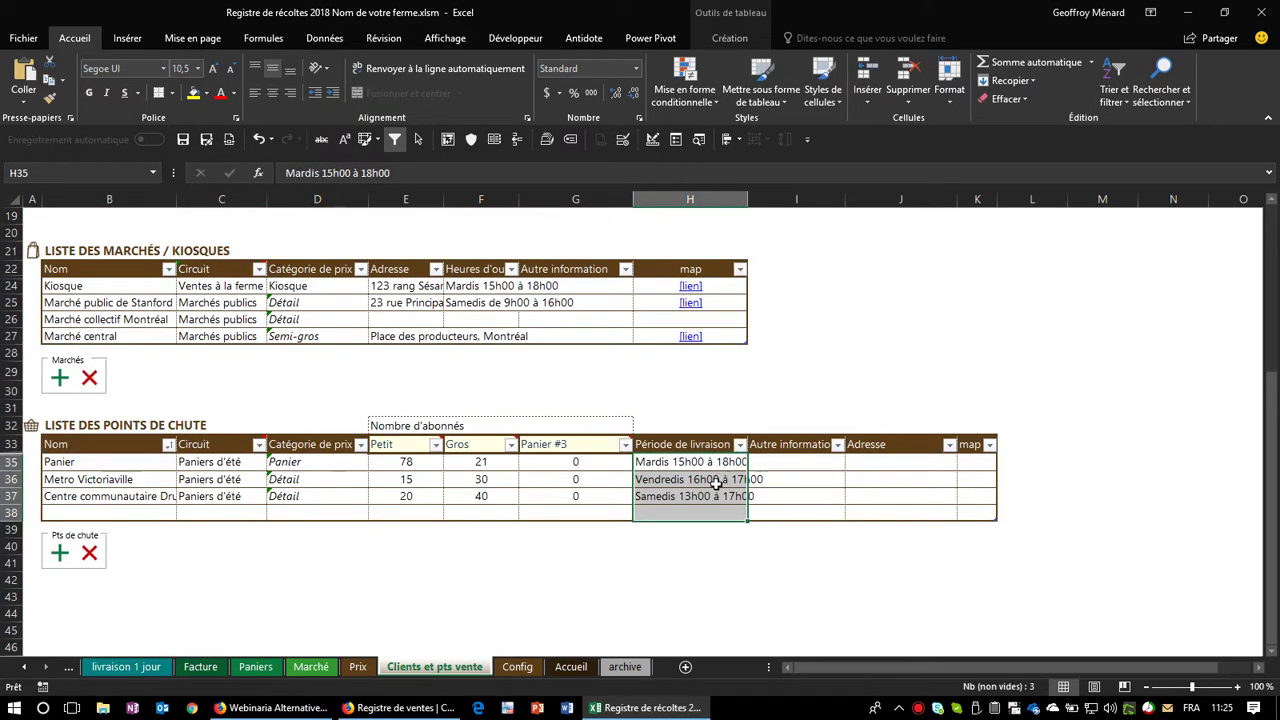
{"action": "scroll", "coordinate": [671, 474], "scroll_direction": "down", "scroll_amount": 1}
{"action": "scroll", "coordinate": [675, 472], "scroll_direction": "up", "scroll_amount": 1}
{"action": "scroll", "coordinate": [678, 470], "scroll_direction": "down", "scroll_amount": 1}
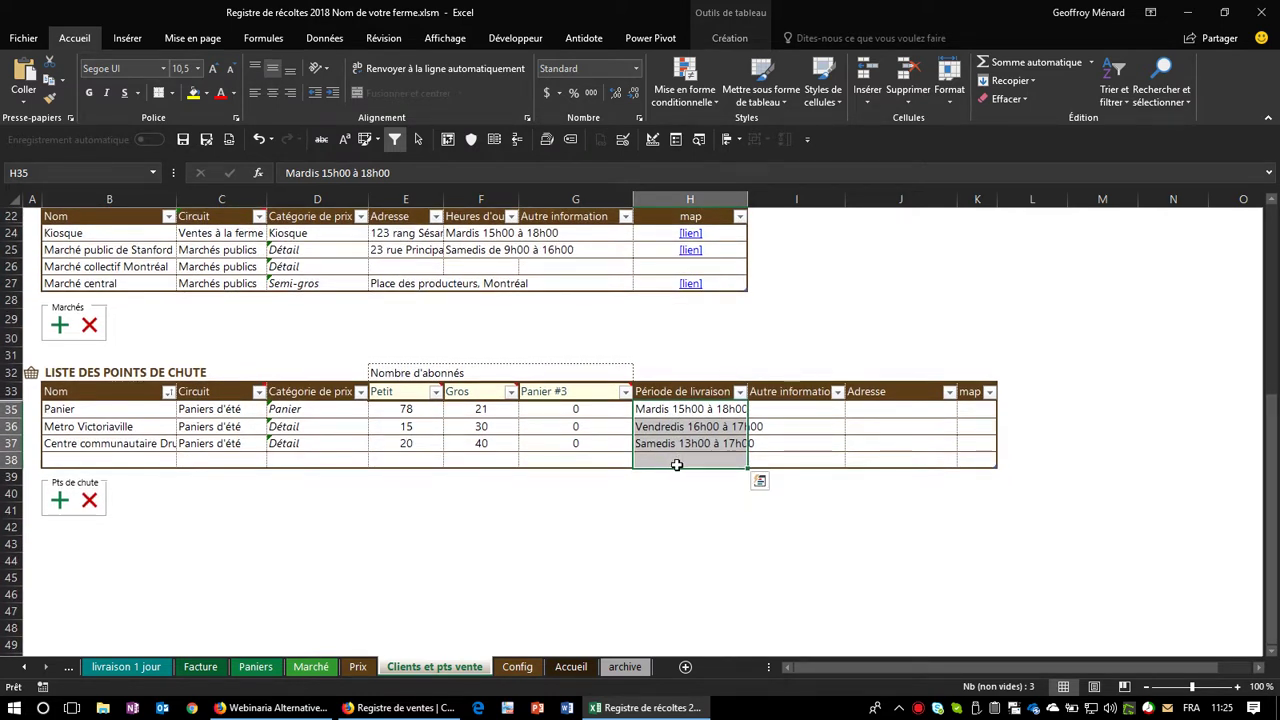
{"action": "mouse_move", "coordinate": [572, 387]}
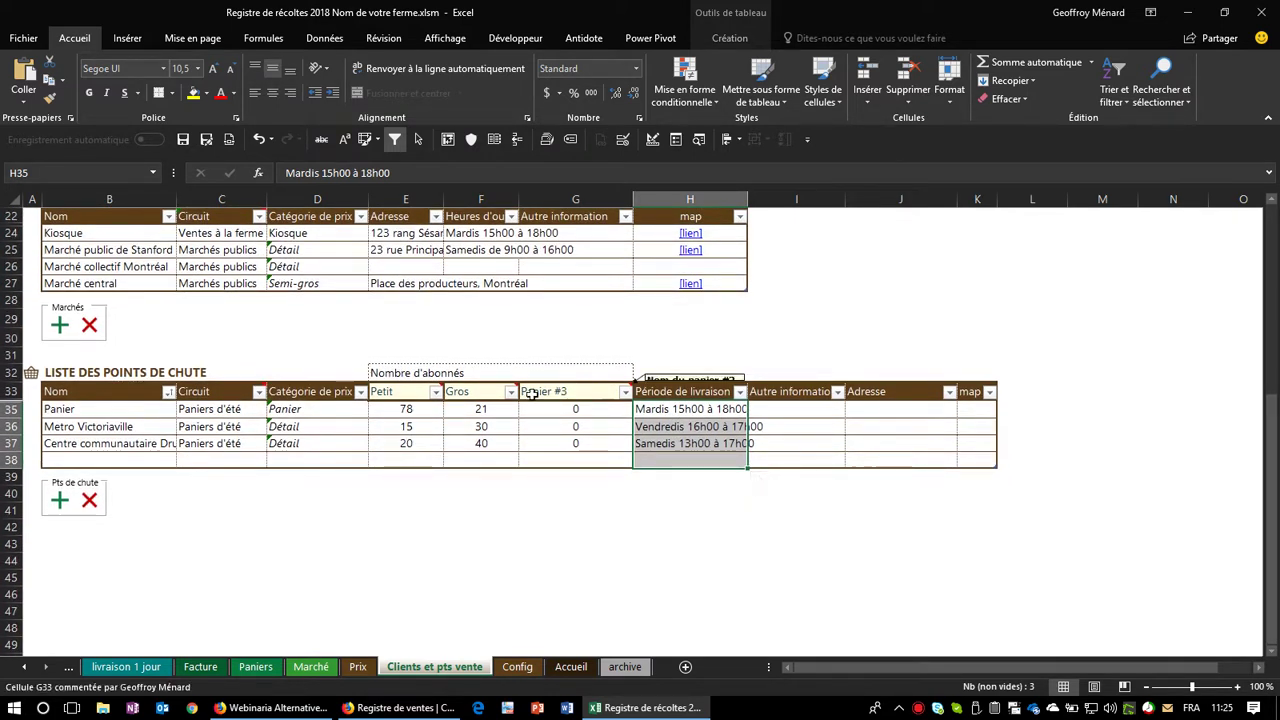
{"action": "mouse_move", "coordinate": [399, 393]}
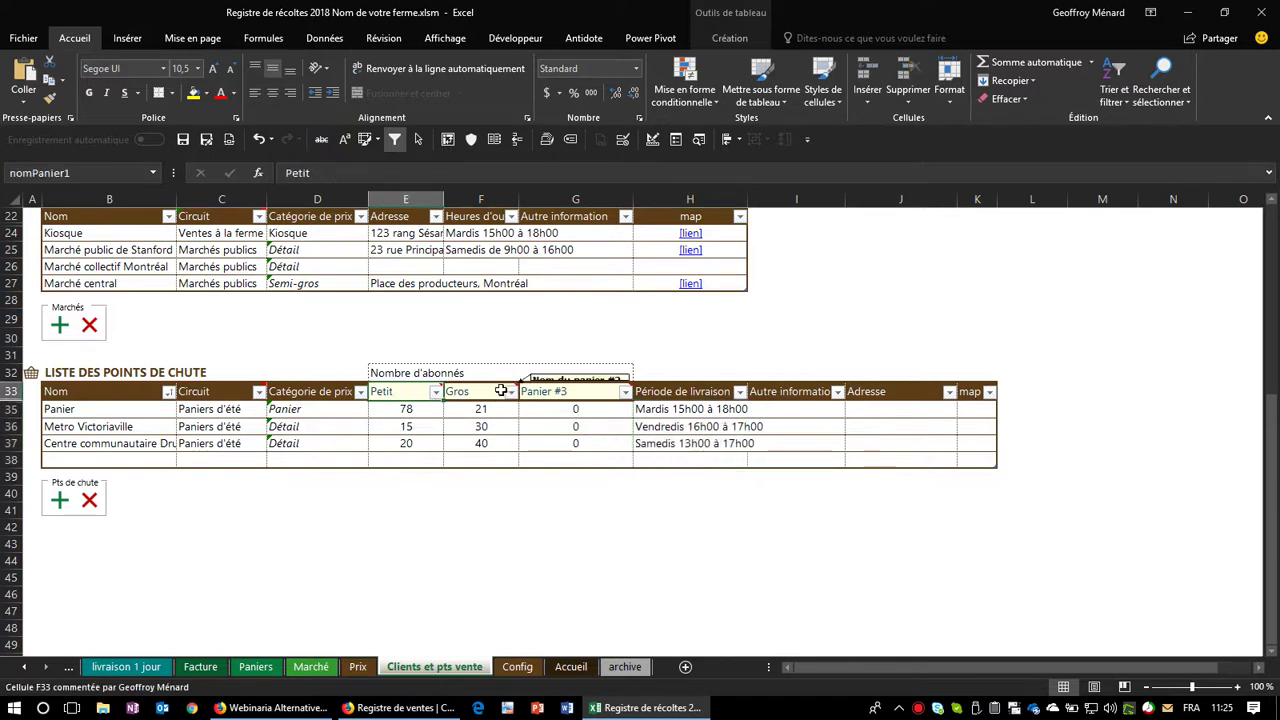
{"action": "left_click", "coordinate": [620, 398]}
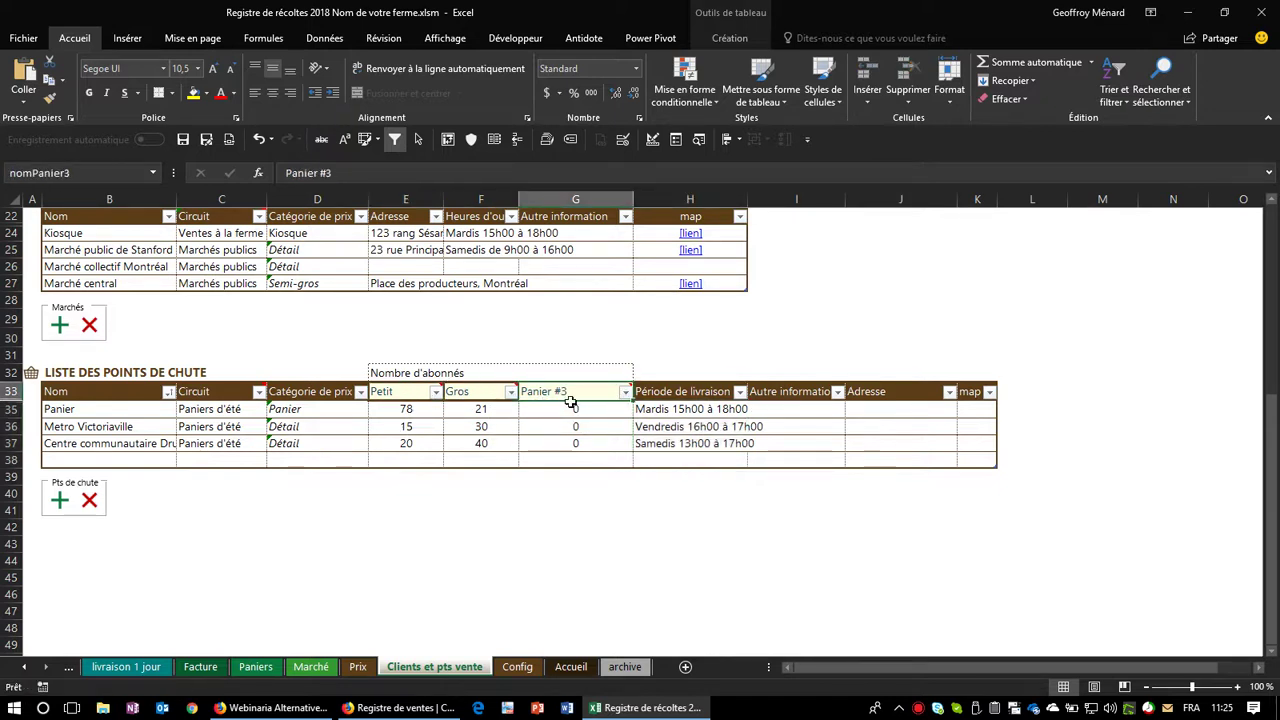
{"action": "left_click", "coordinate": [413, 393]}
{"action": "scroll", "coordinate": [440, 392], "scroll_direction": "down", "scroll_amount": 1}
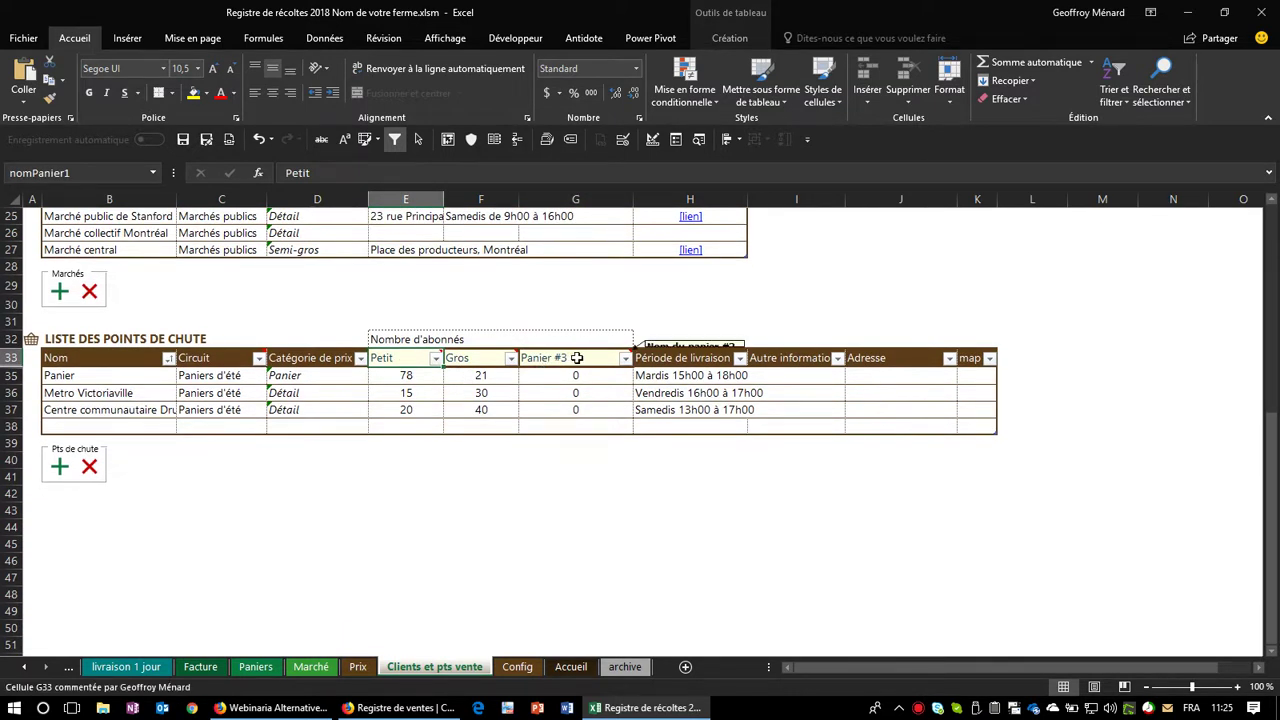
{"action": "left_click", "coordinate": [576, 358]}
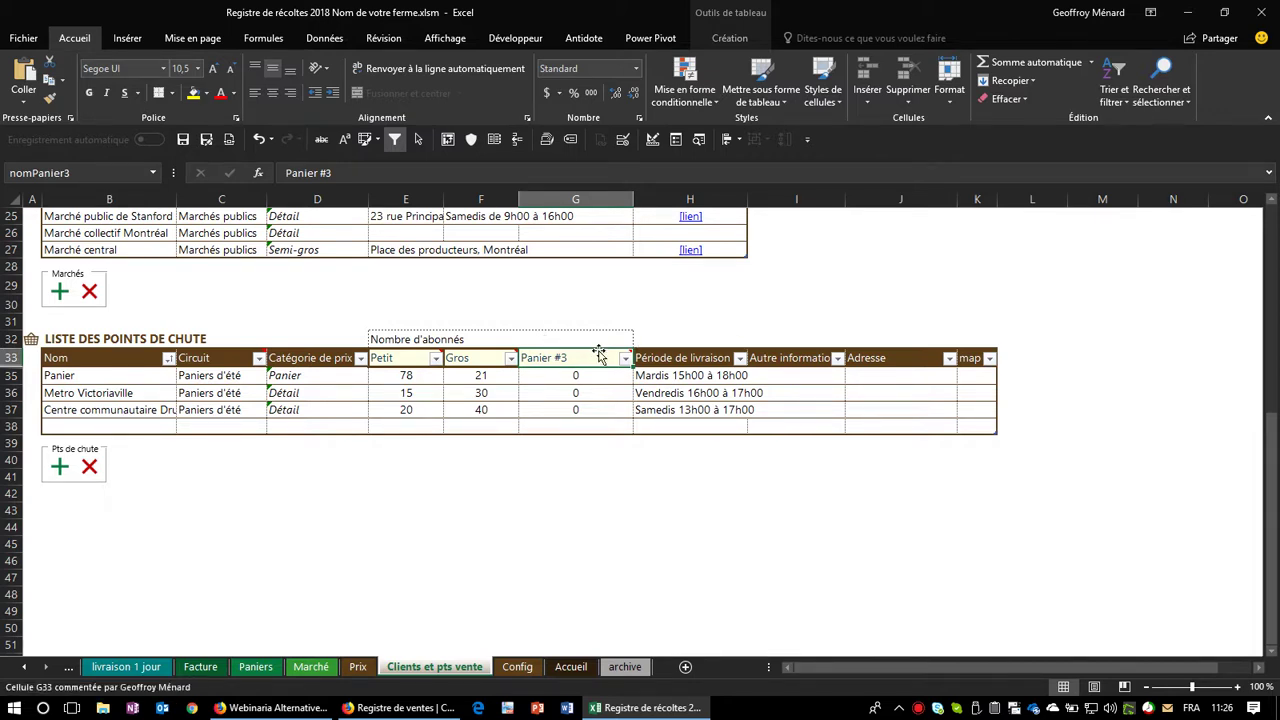
{"action": "left_click", "coordinate": [600, 348]}
{"action": "left_click", "coordinate": [572, 362]}
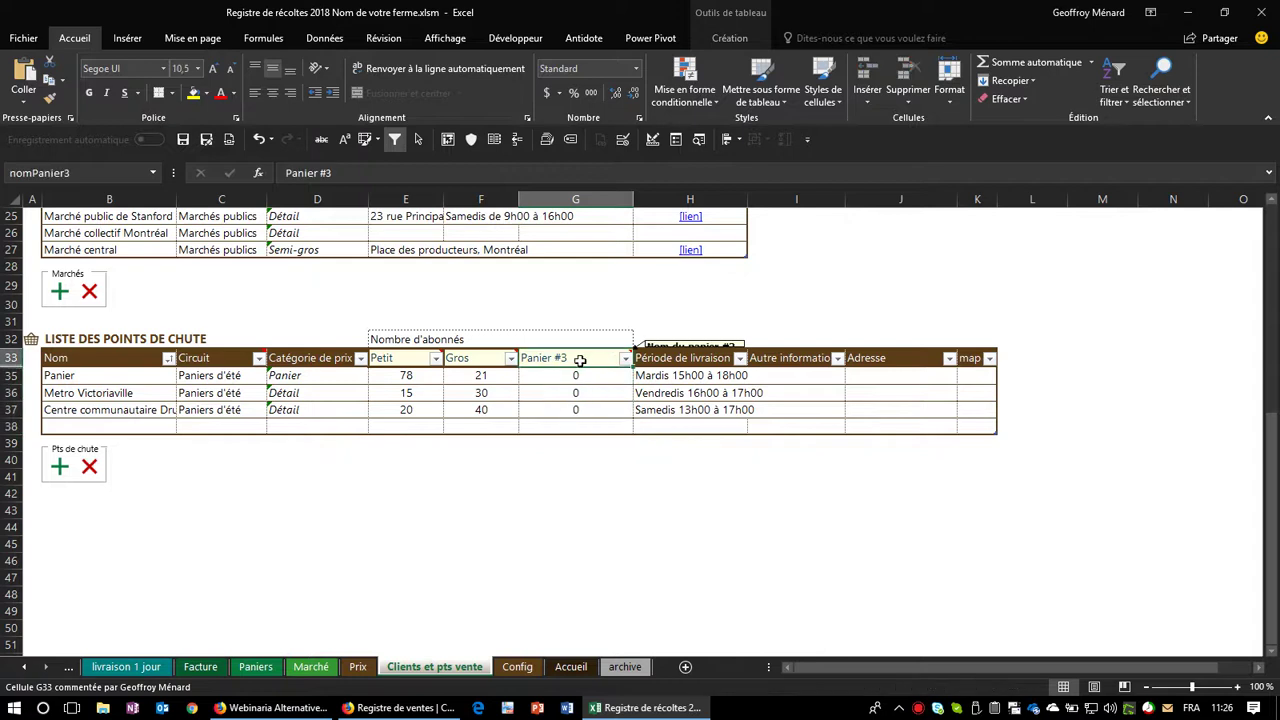
{"action": "left_click", "coordinate": [127, 382]}
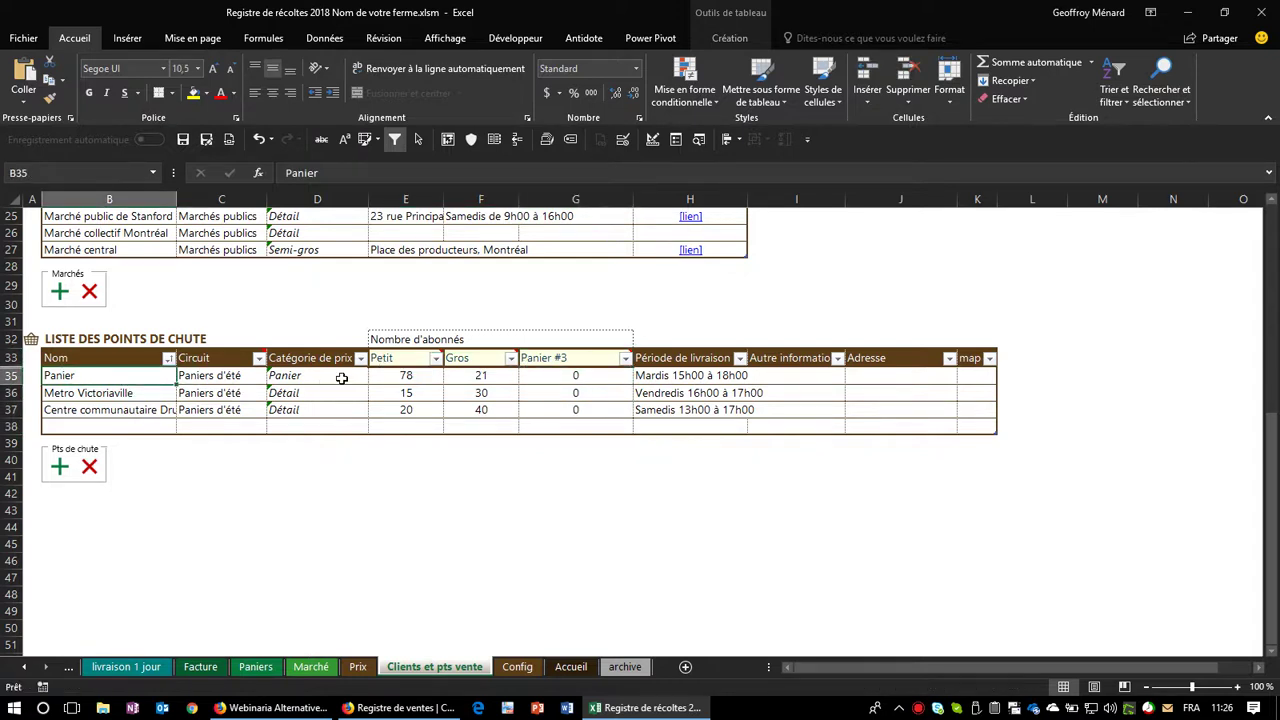
{"action": "left_click", "coordinate": [406, 348]}
{"action": "left_click", "coordinate": [423, 357]}
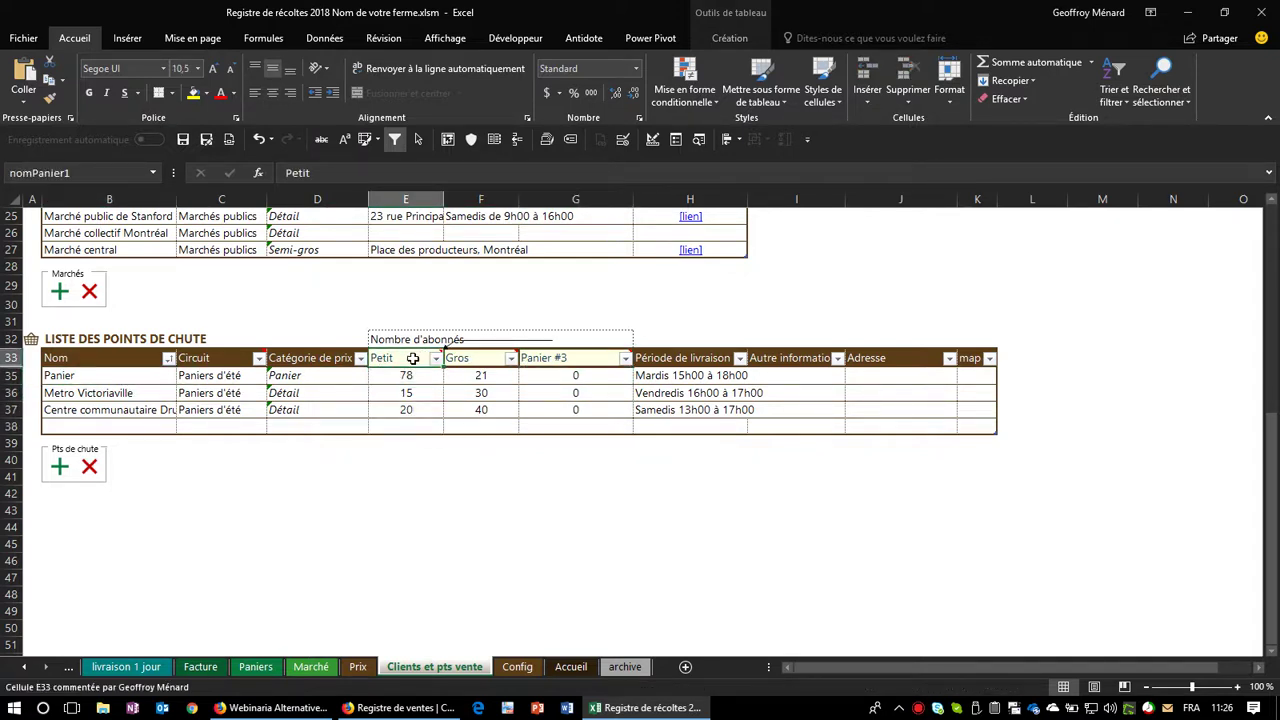
{"action": "mouse_move", "coordinate": [476, 358]}
{"action": "left_click", "coordinate": [550, 360]}
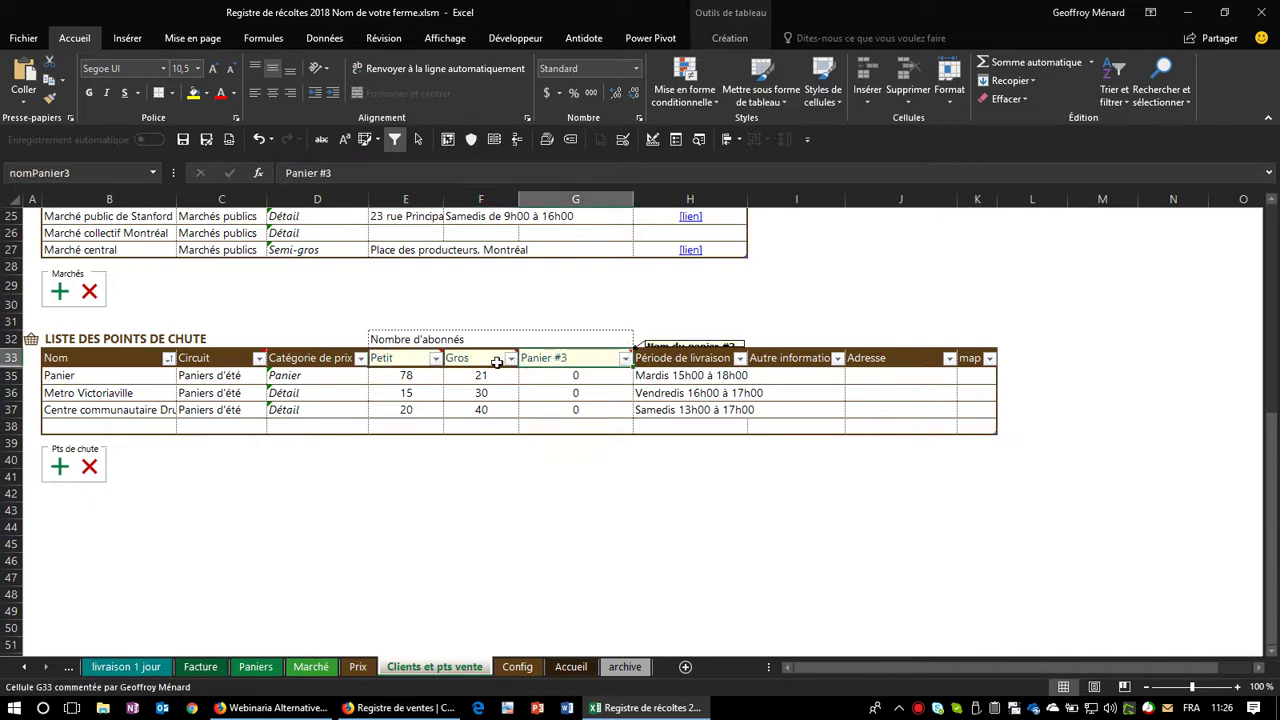
{"action": "left_click", "coordinate": [412, 360]}
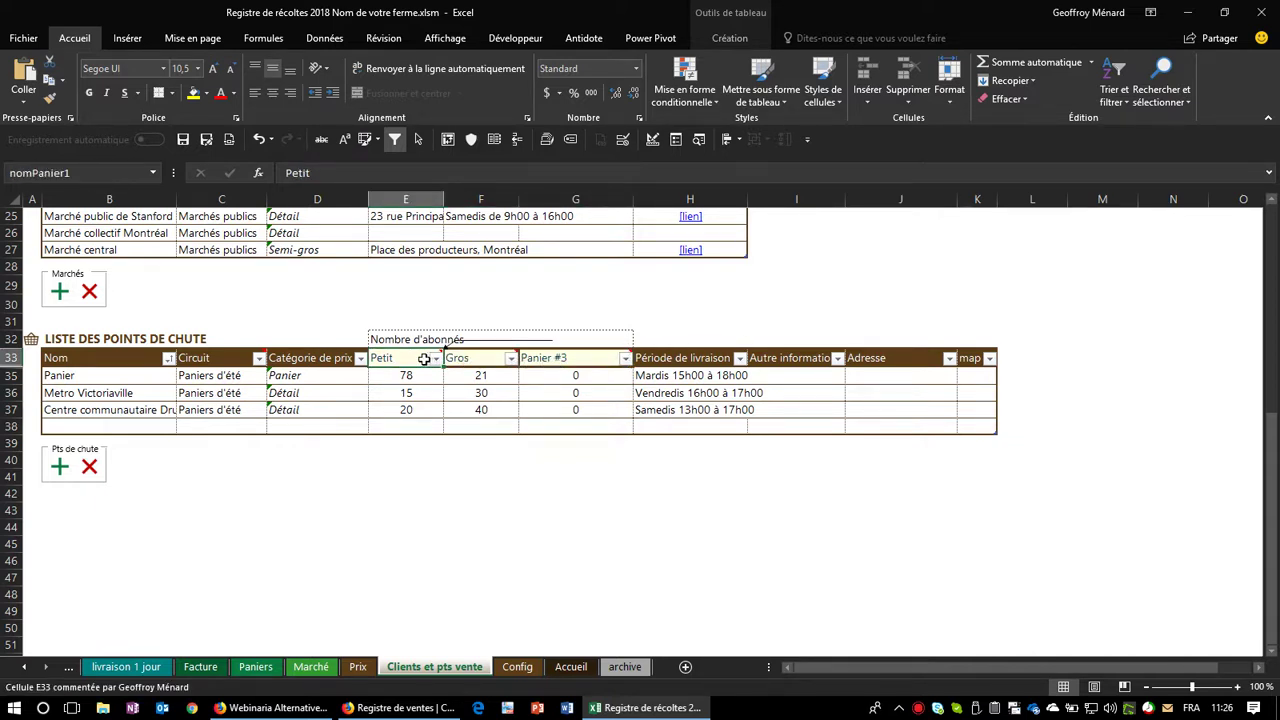
{"action": "left_click", "coordinate": [481, 362]}
{"action": "left_click", "coordinate": [600, 360]}
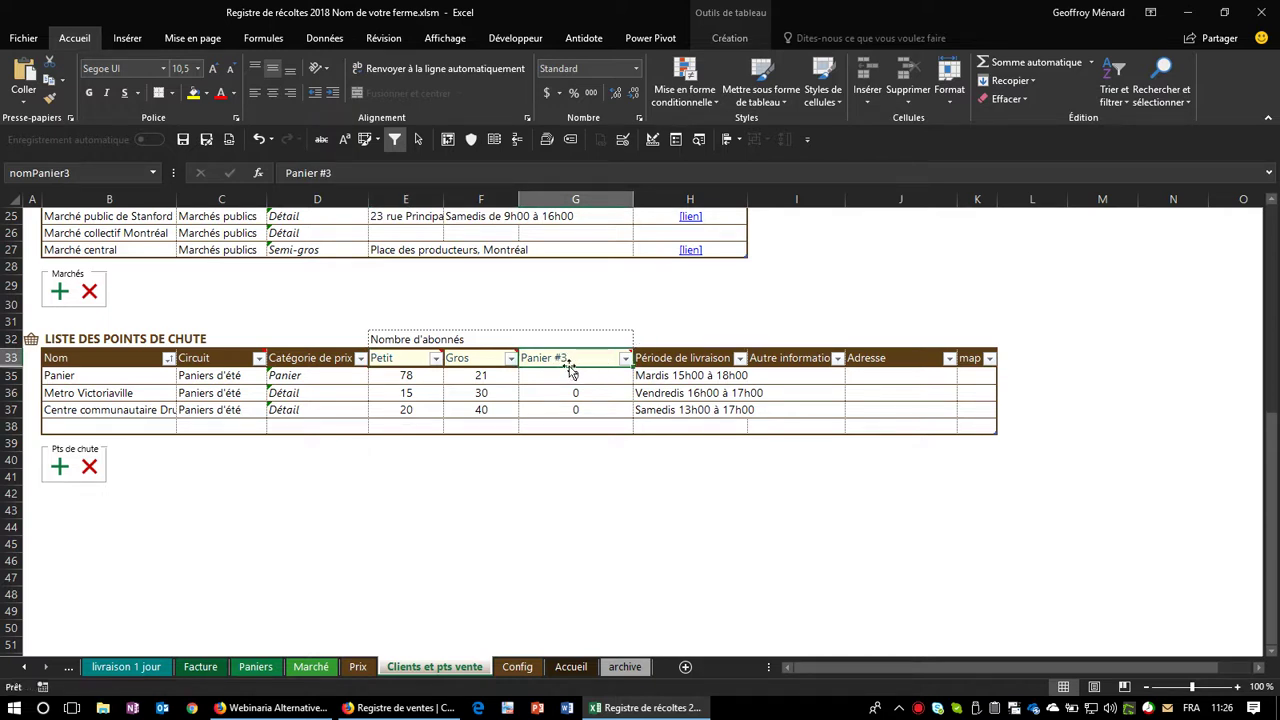
{"action": "left_click", "coordinate": [404, 376]}
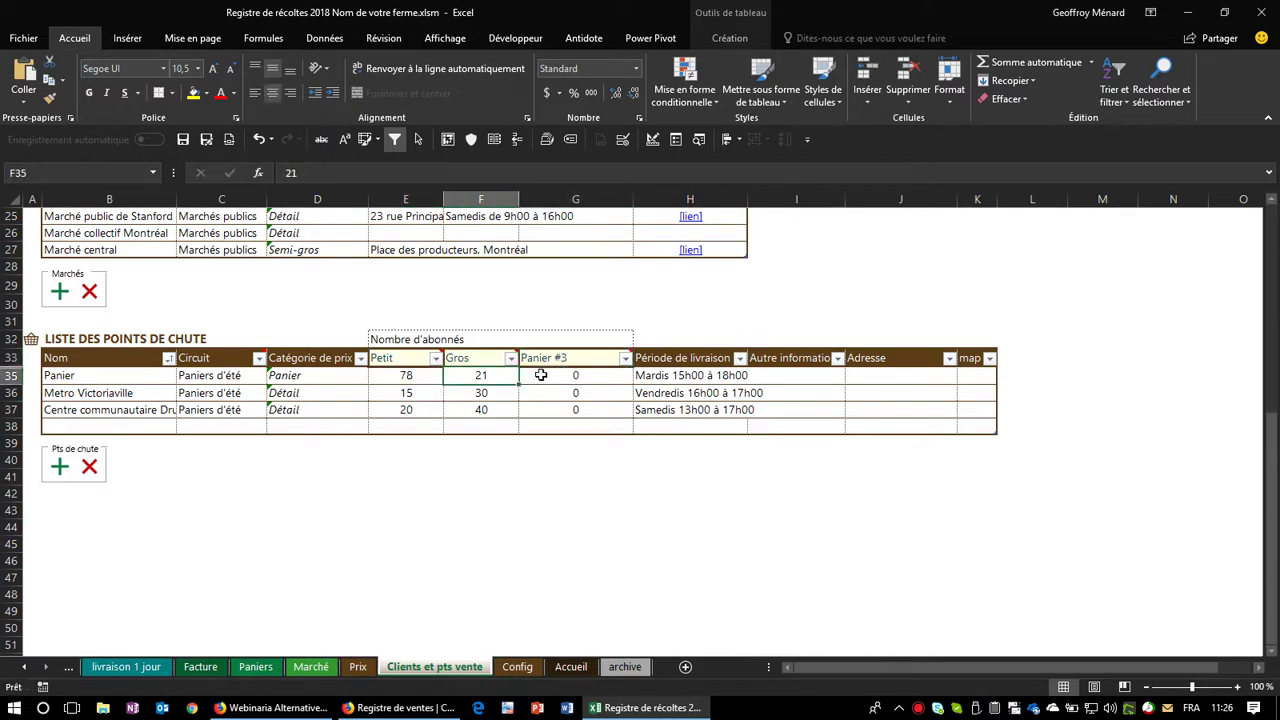
{"action": "left_click", "coordinate": [571, 400]}
{"action": "left_click", "coordinate": [485, 396]}
{"action": "left_click", "coordinate": [433, 393]}
{"action": "left_click", "coordinate": [433, 409]}
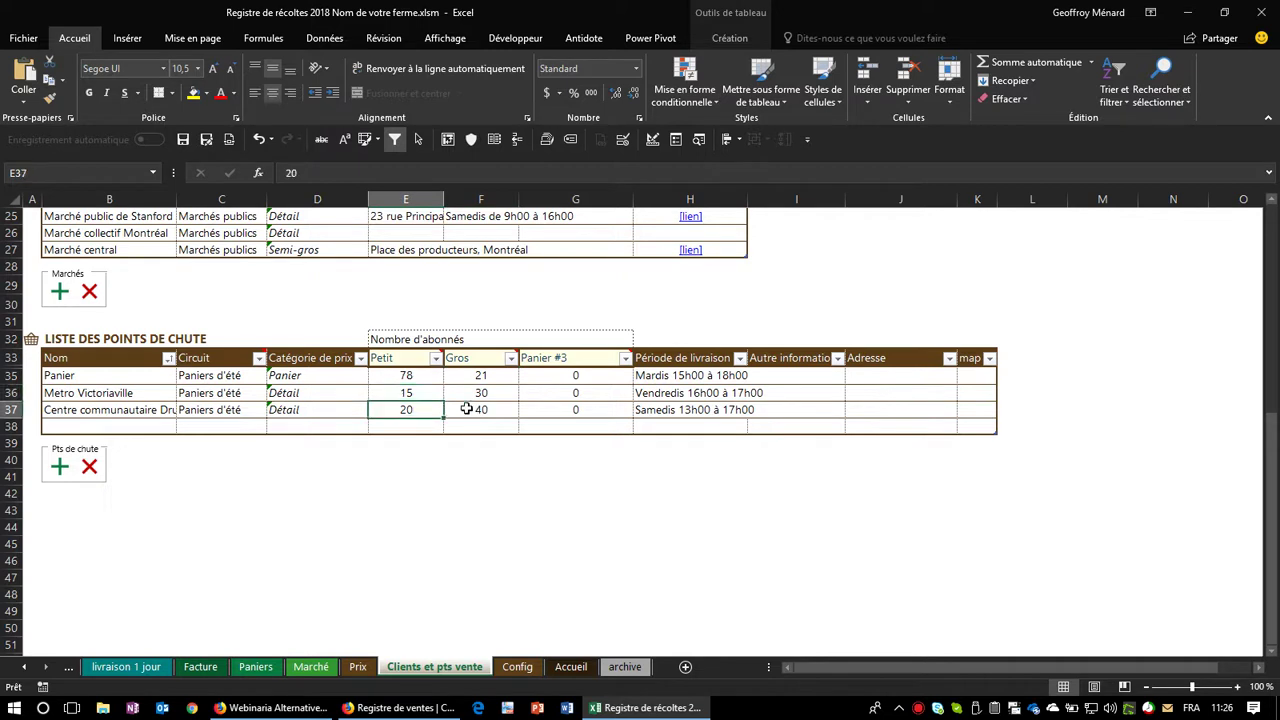
{"action": "left_click", "coordinate": [483, 409]}
{"action": "left_click", "coordinate": [570, 412]}
{"action": "left_click", "coordinate": [495, 410]}
{"action": "left_click", "coordinate": [404, 410]}
{"action": "scroll", "coordinate": [250, 680], "scroll_direction": "up", "scroll_amount": 1}
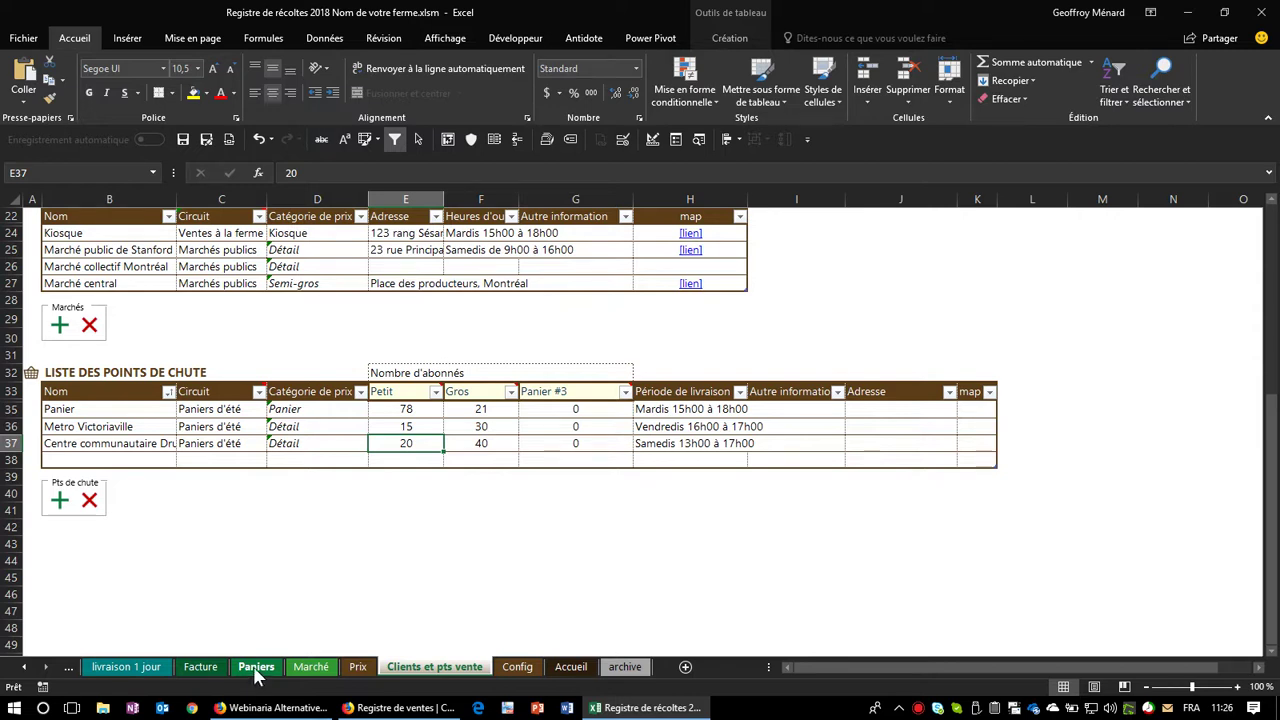
{"action": "left_click", "coordinate": [256, 668]}
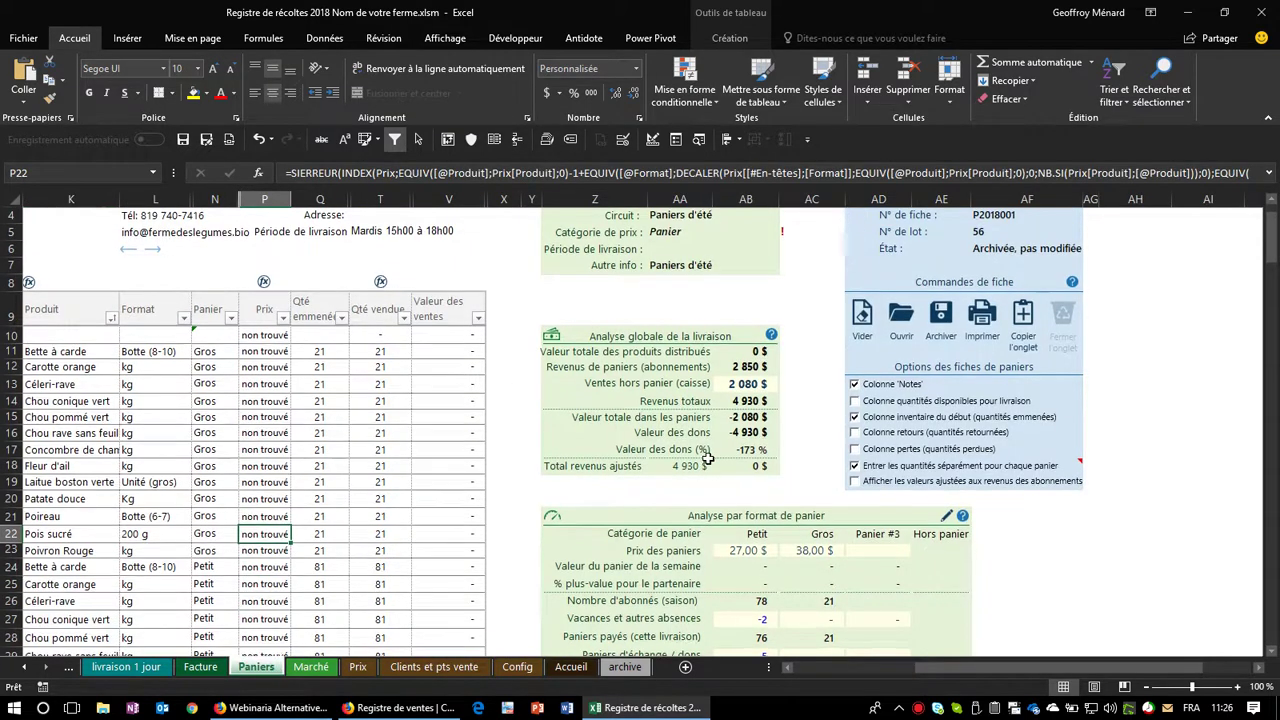
{"action": "scroll", "coordinate": [707, 457], "scroll_direction": "down", "scroll_amount": 3}
{"action": "left_click", "coordinate": [738, 451]}
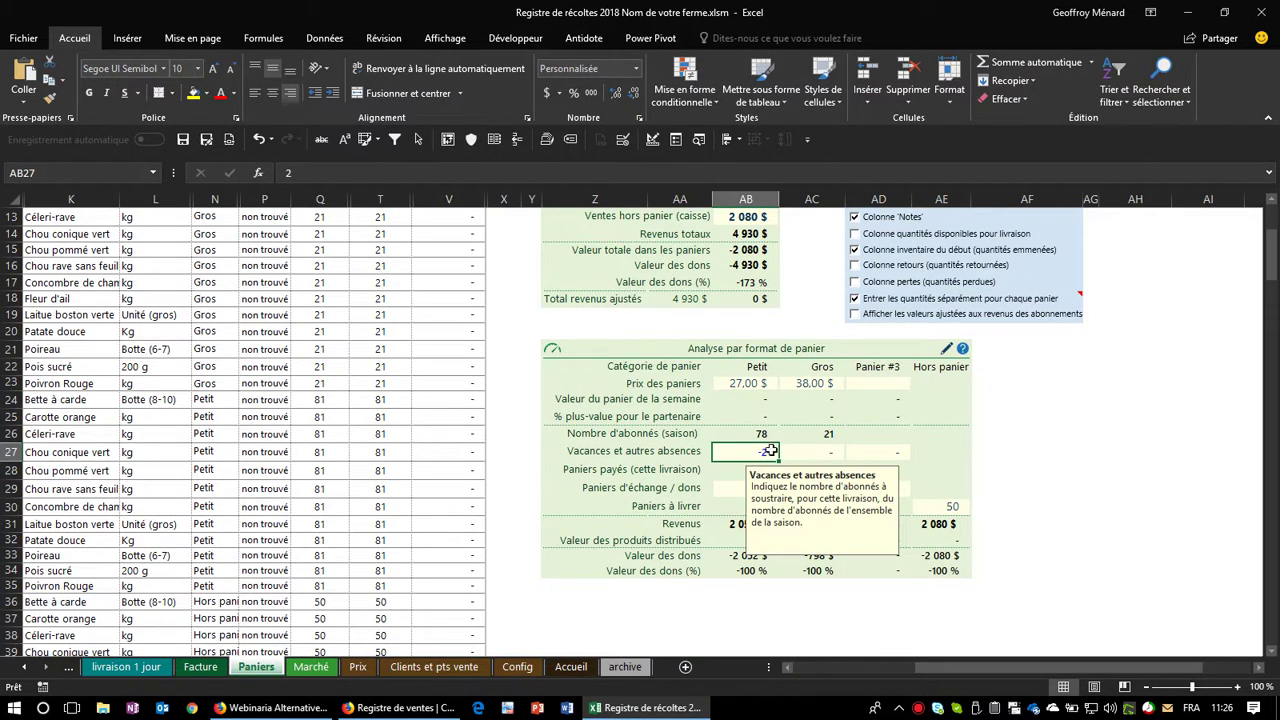
{"action": "left_click", "coordinate": [795, 451]}
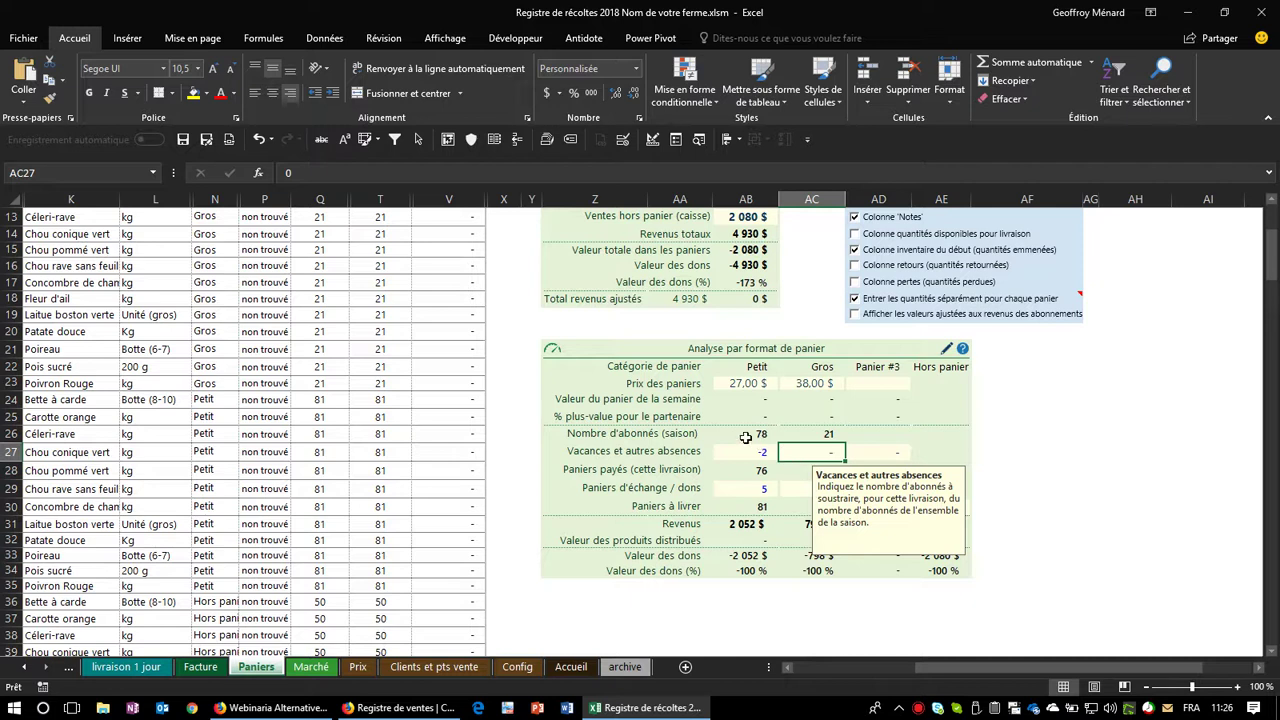
{"action": "mouse_move", "coordinate": [745, 437]}
{"action": "left_mouse_down"}
{"action": "mouse_move", "coordinate": [870, 438]}
{"action": "mouse_move", "coordinate": [750, 435]}
{"action": "left_mouse_up"}
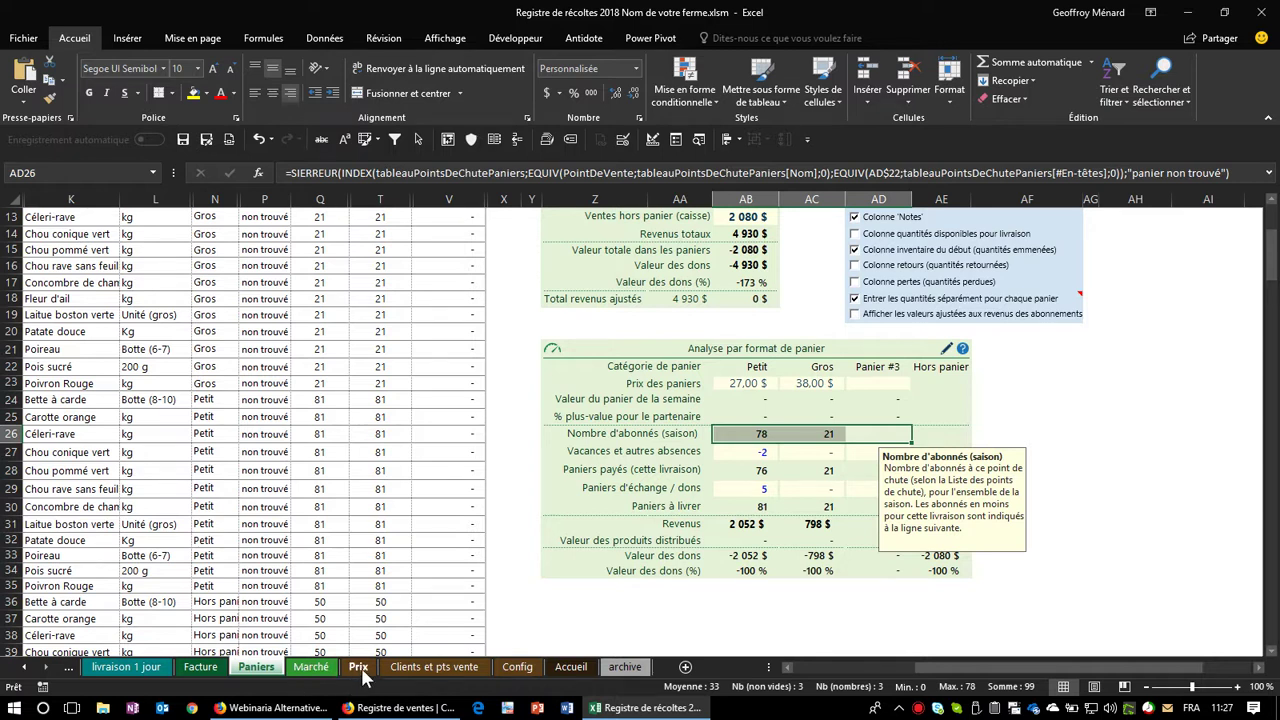
{"action": "left_click", "coordinate": [450, 668]}
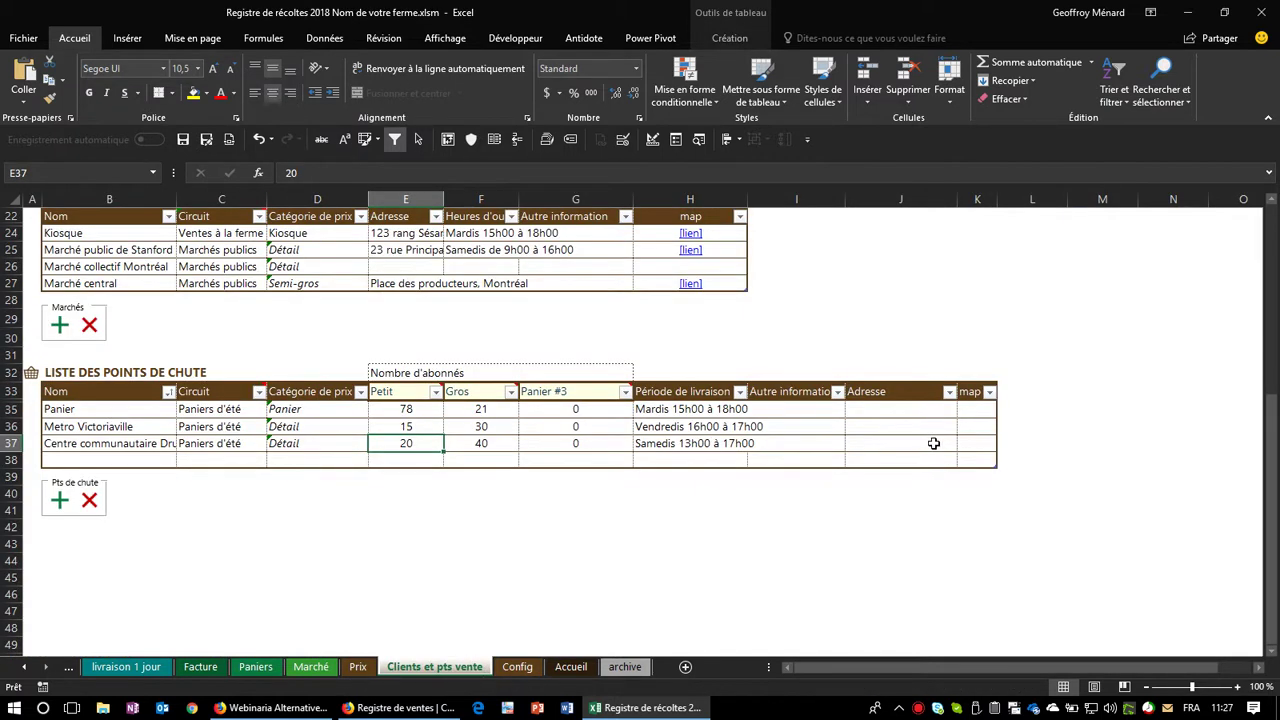
{"action": "left_click_drag", "start_coordinate": [572, 412], "coordinate": [138, 447]}
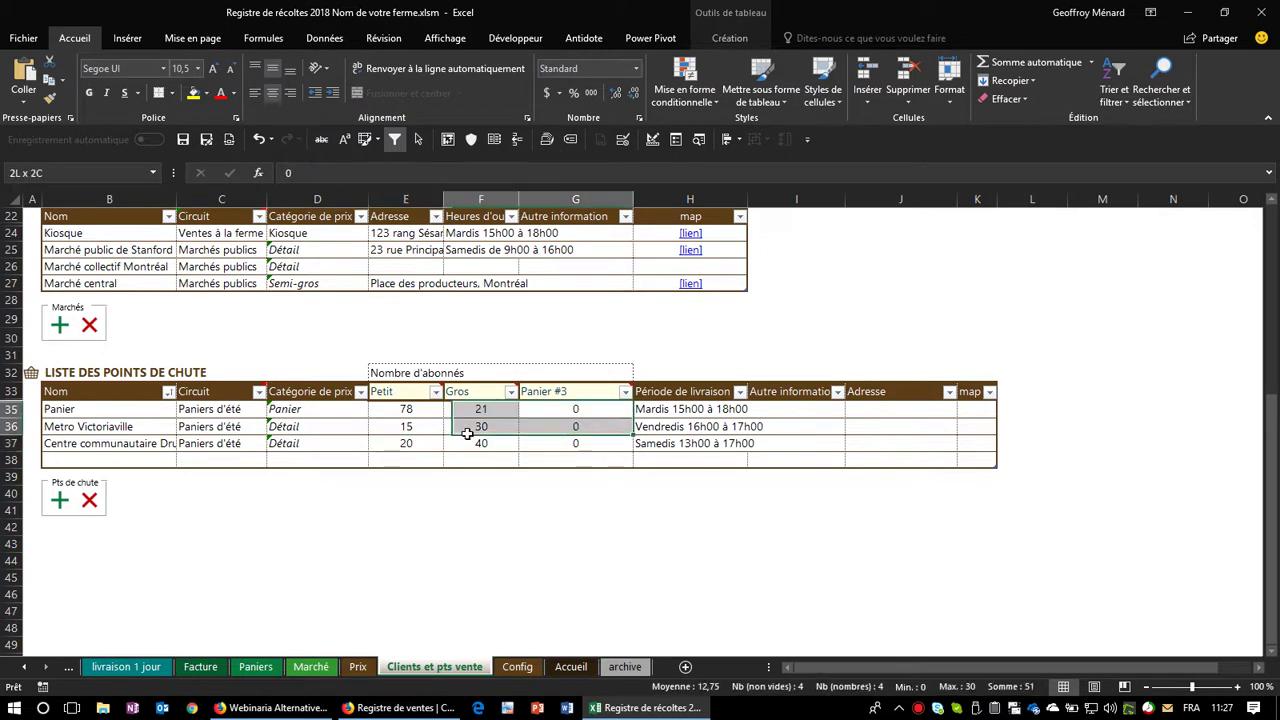
{"action": "left_click_drag", "start_coordinate": [430, 411], "coordinate": [590, 441]}
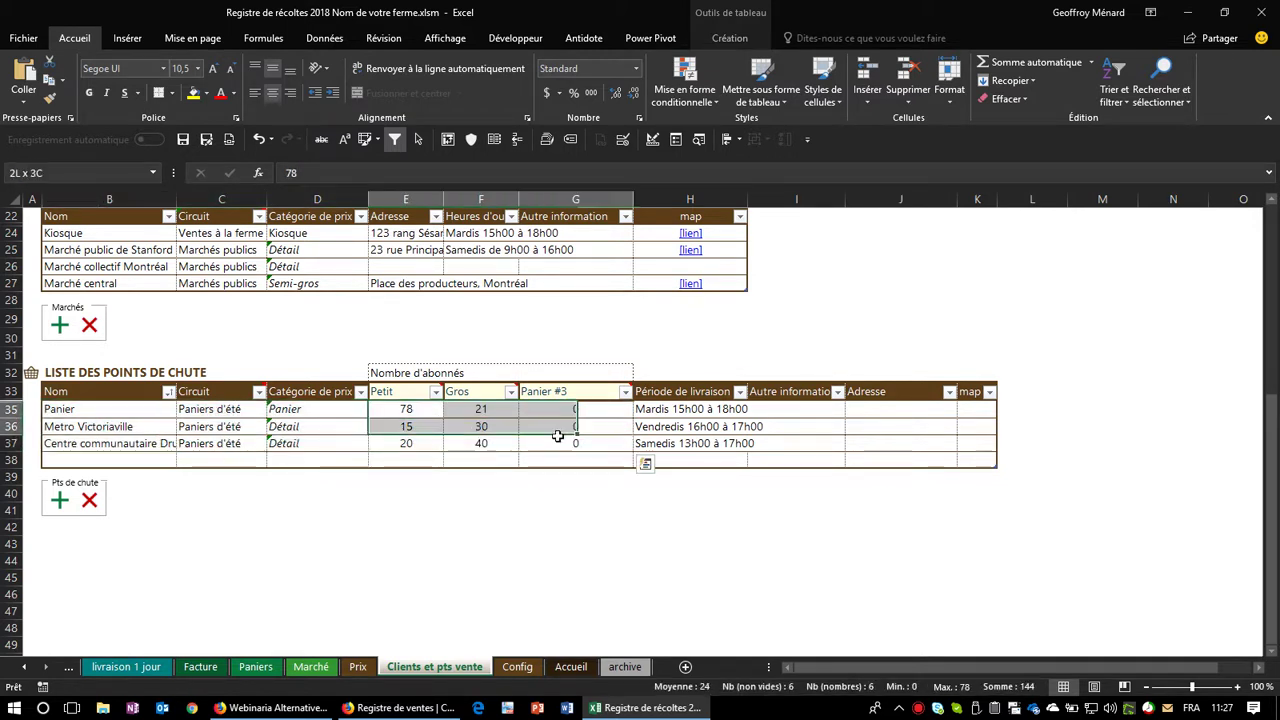
{"action": "scroll", "coordinate": [570, 437], "scroll_direction": "up", "scroll_amount": 7}
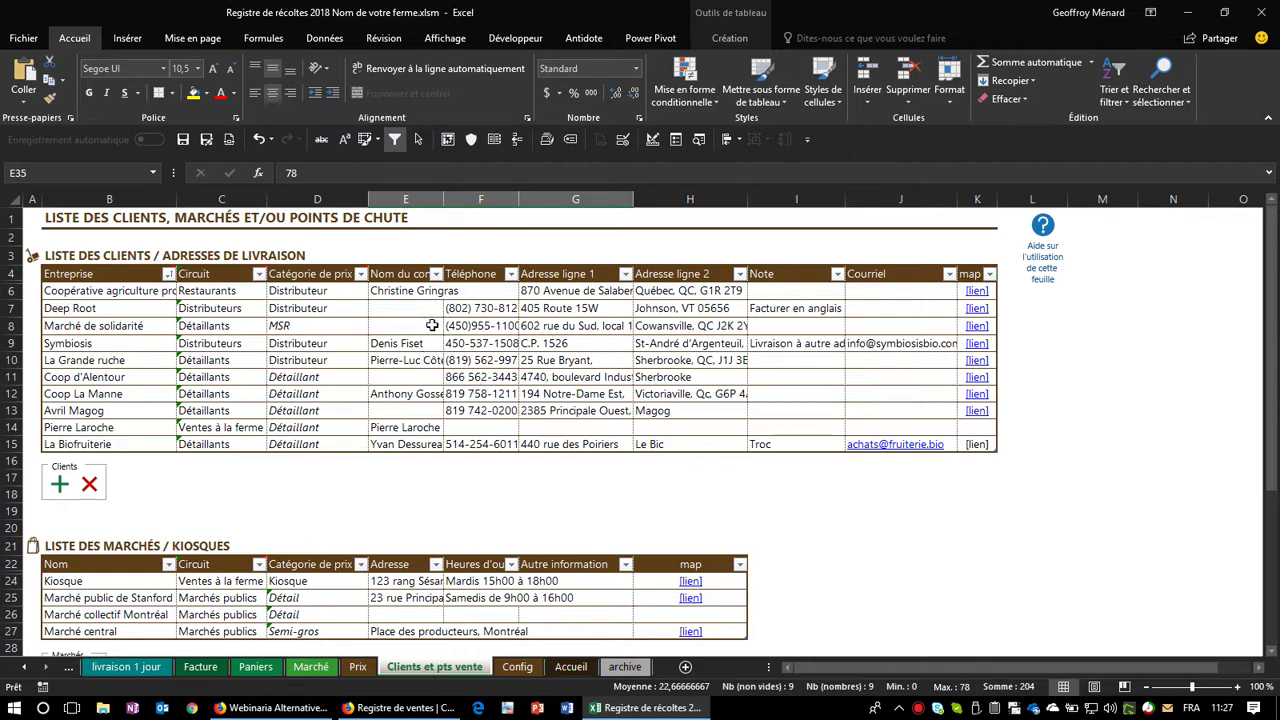
{"action": "left_click", "coordinate": [426, 293]}
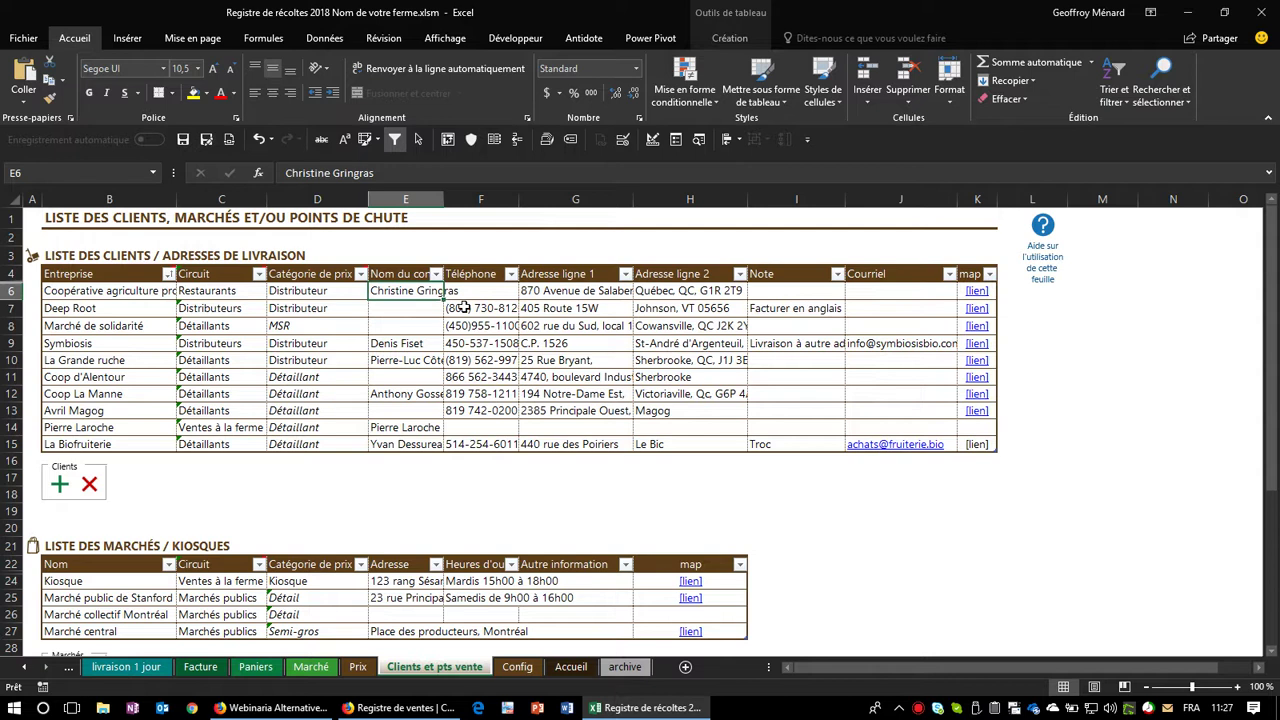
{"action": "left_click_drag", "start_coordinate": [531, 298], "coordinate": [686, 412]}
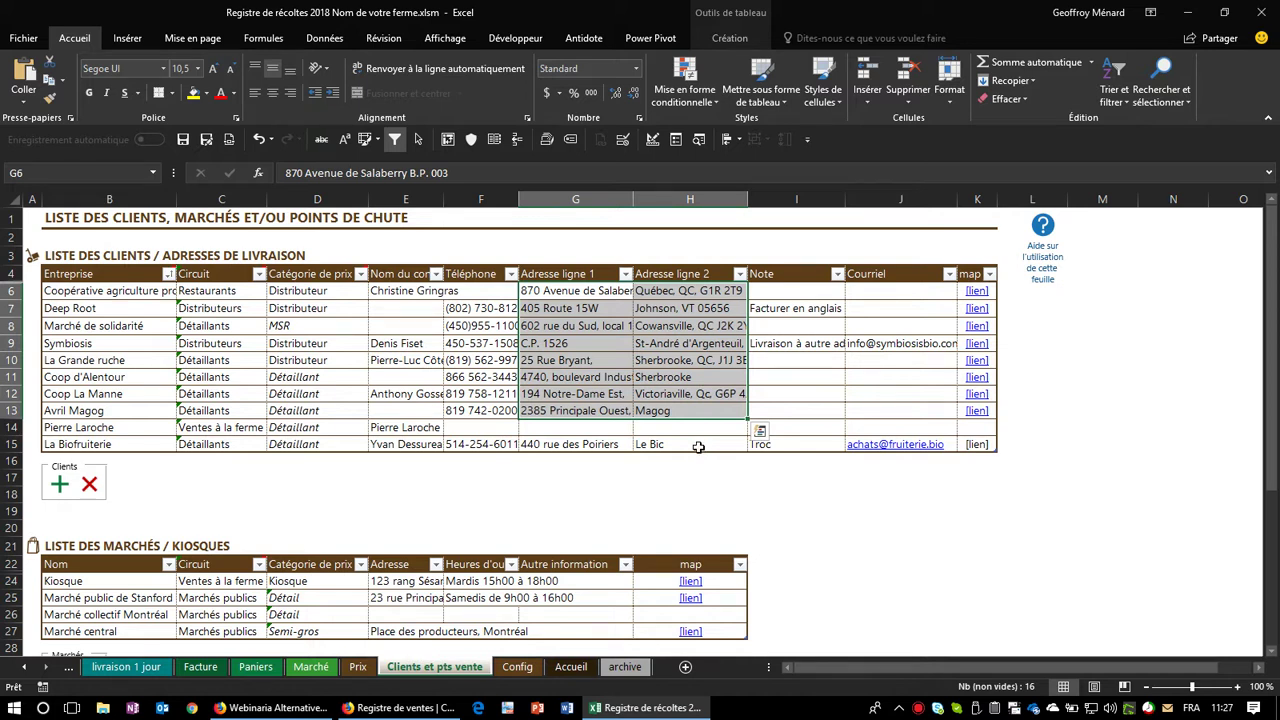
{"action": "left_click", "coordinate": [73, 440]}
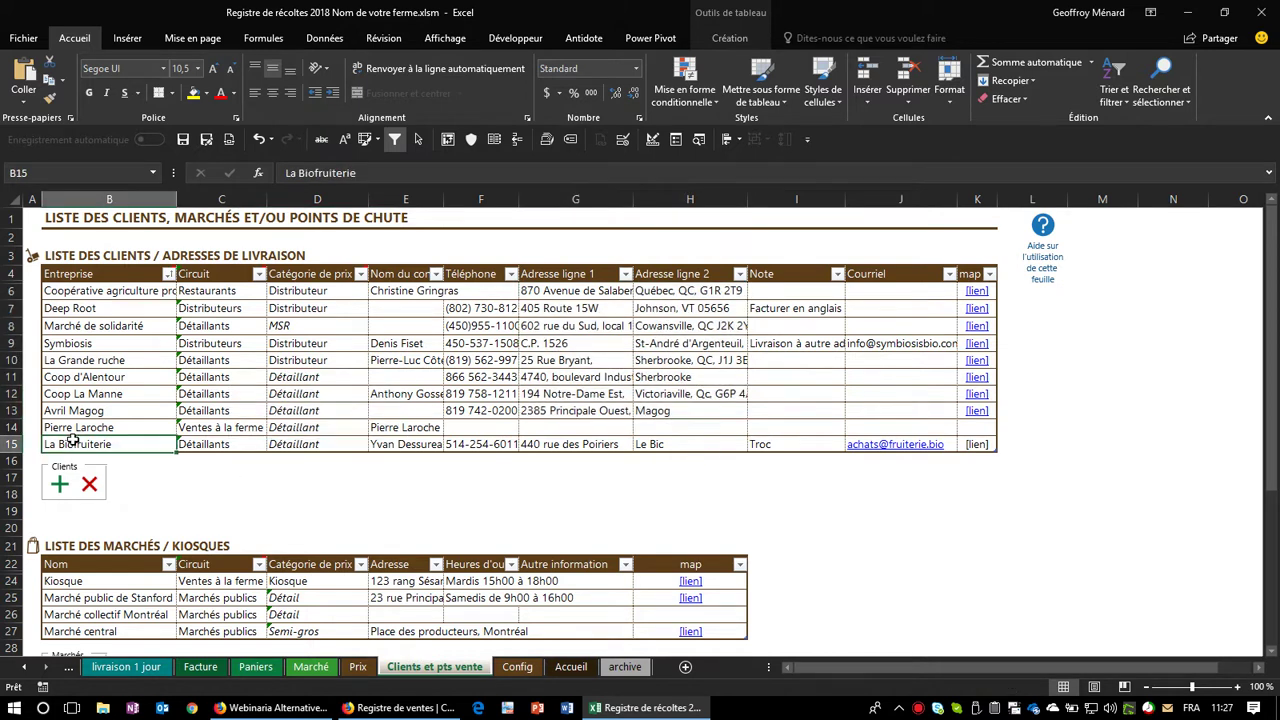
Step: Add blank rows to the clients list below Coop La Manne
{"action": "left_click", "coordinate": [60, 484]}
{"action": "left_click", "coordinate": [60, 501]}
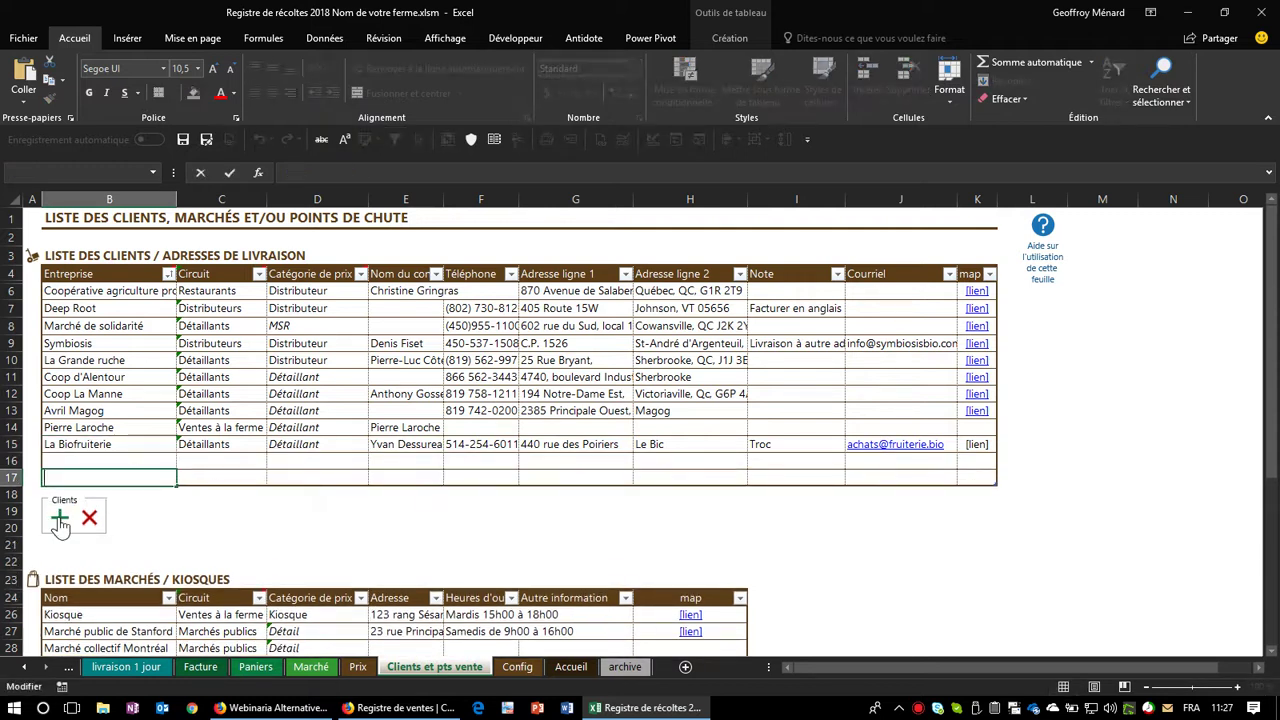
{"action": "left_click_drag", "start_coordinate": [90, 446], "coordinate": [90, 394]}
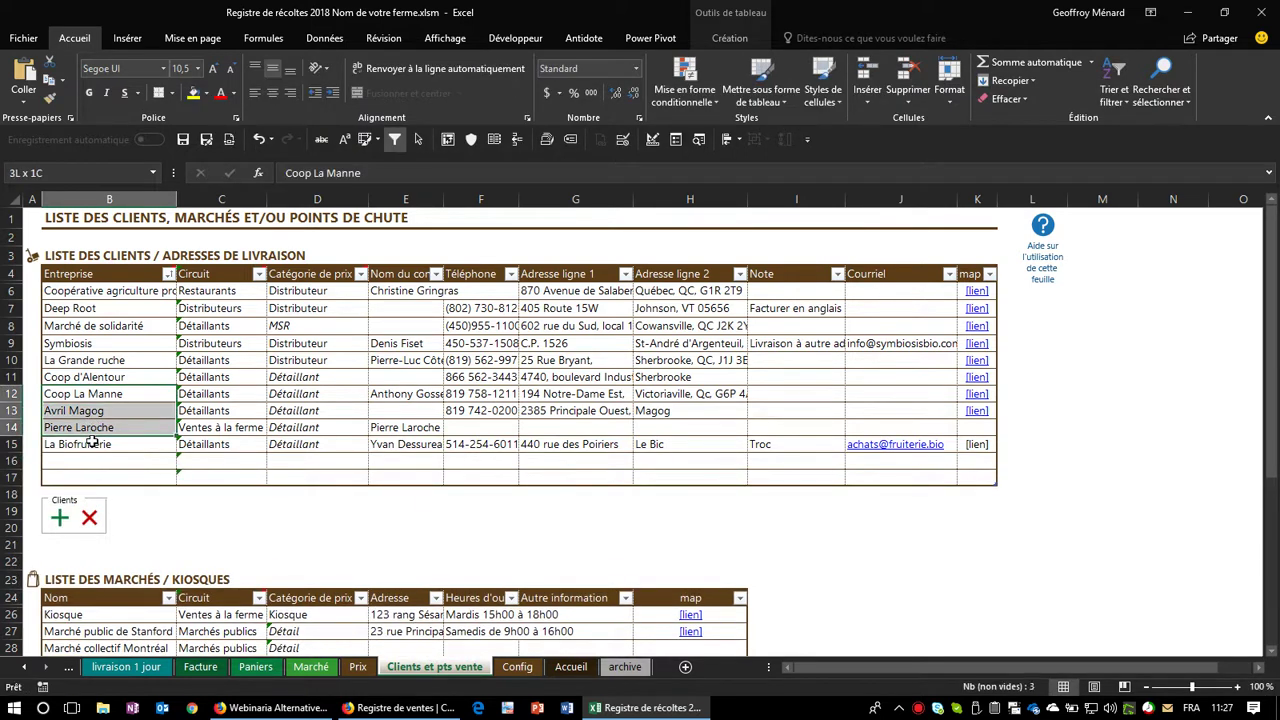
{"action": "left_click", "coordinate": [59, 517]}
{"action": "key", "text": "F2"}
{"action": "left_click", "coordinate": [196, 411]}
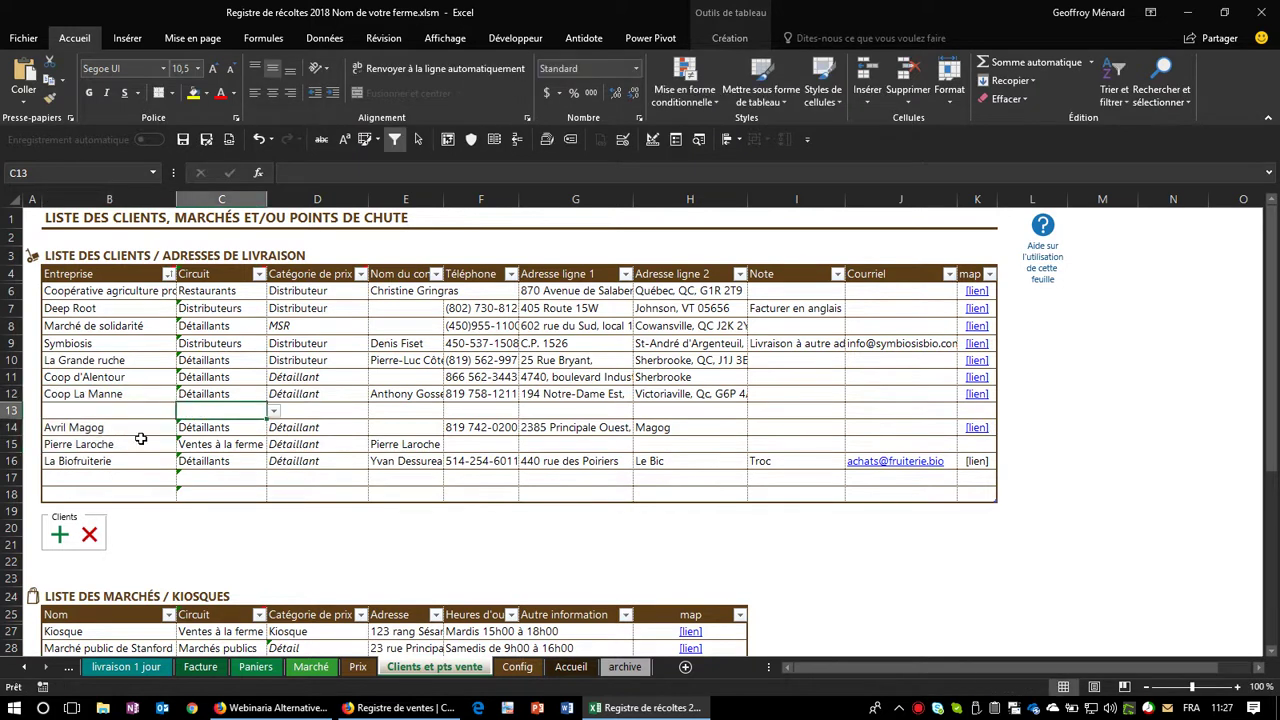
Step: Delete the last three client rows, including La Biofruiterie, and show the sheet's help
{"action": "left_click_drag", "start_coordinate": [104, 420], "coordinate": [110, 478]}
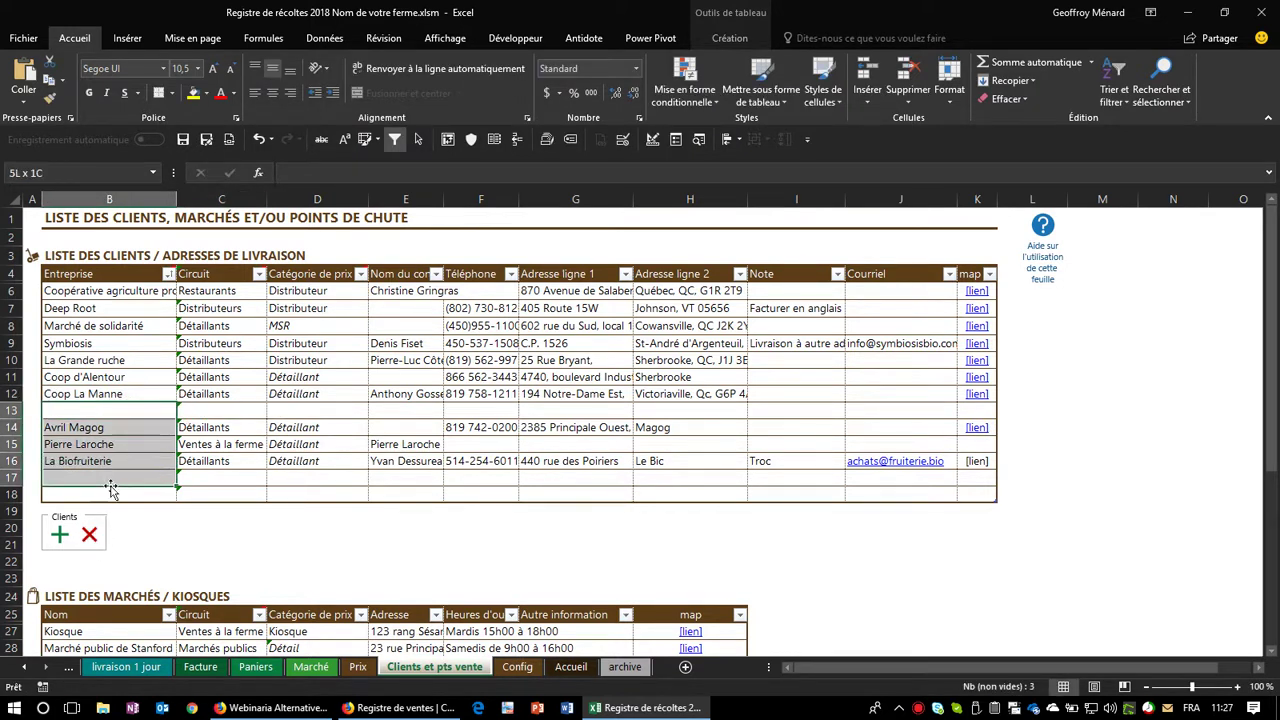
{"action": "left_click", "coordinate": [89, 534]}
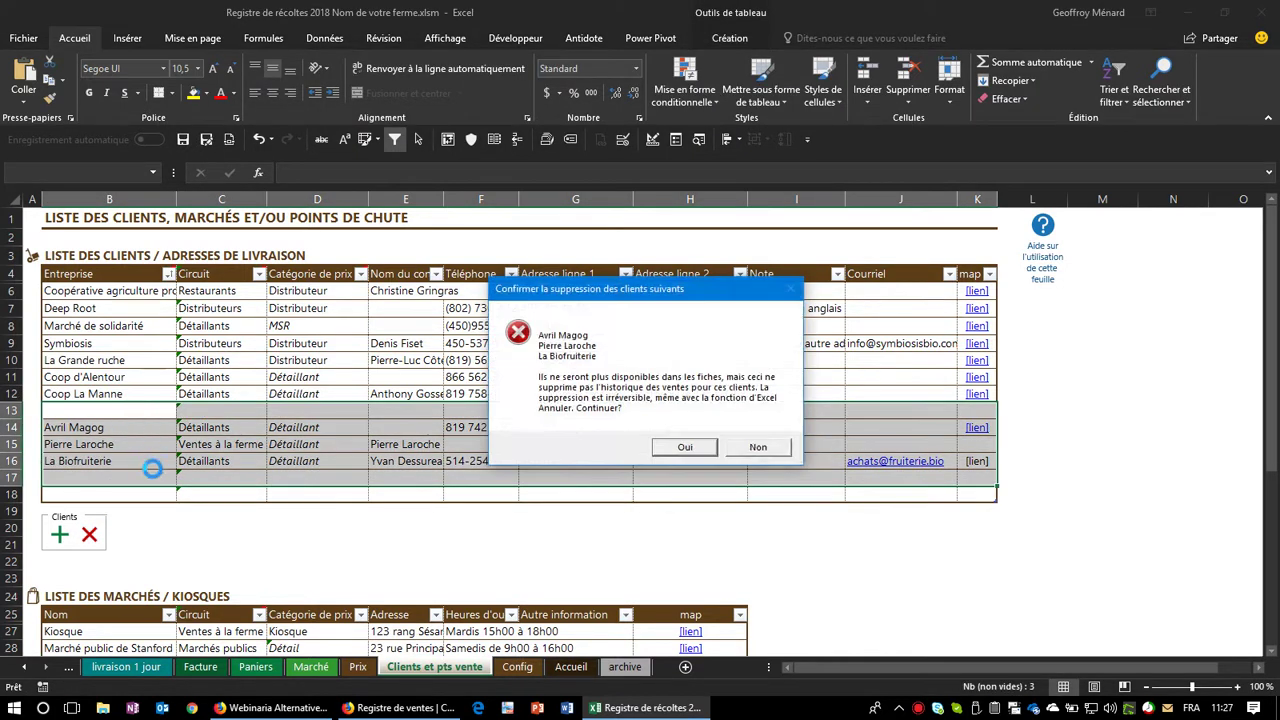
{"action": "left_click", "coordinate": [685, 448]}
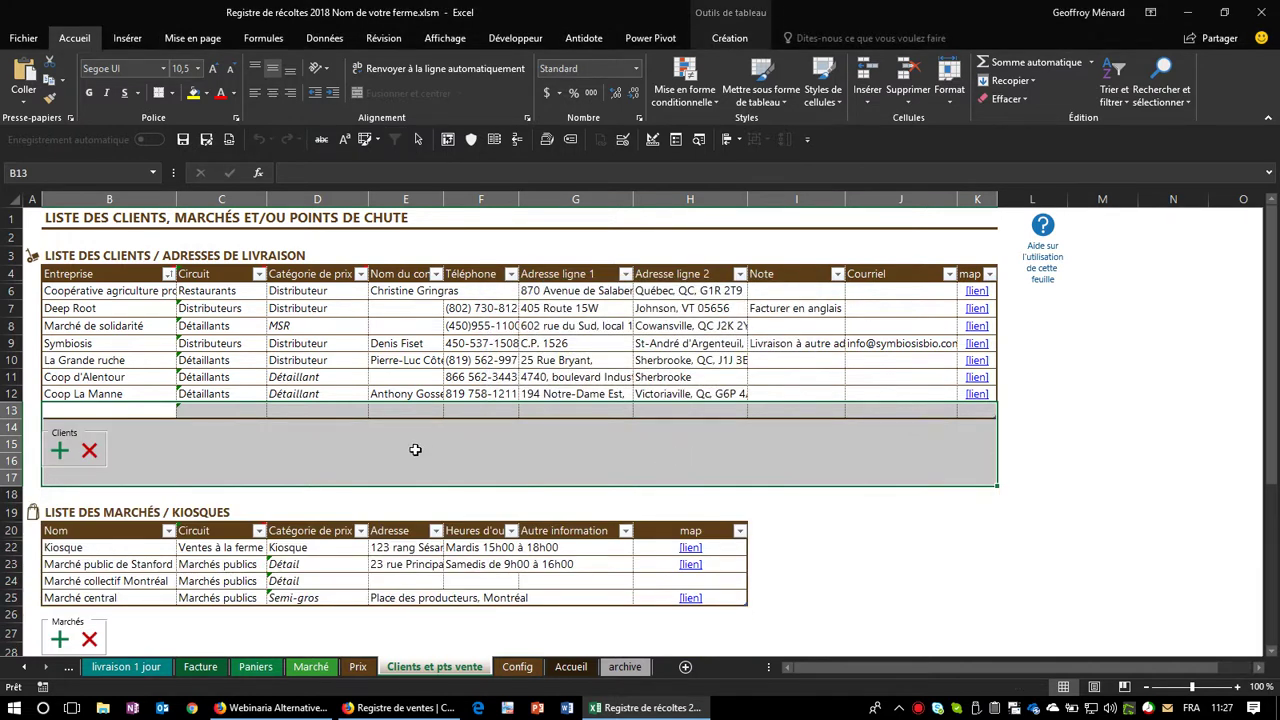
{"action": "left_click", "coordinate": [421, 444]}
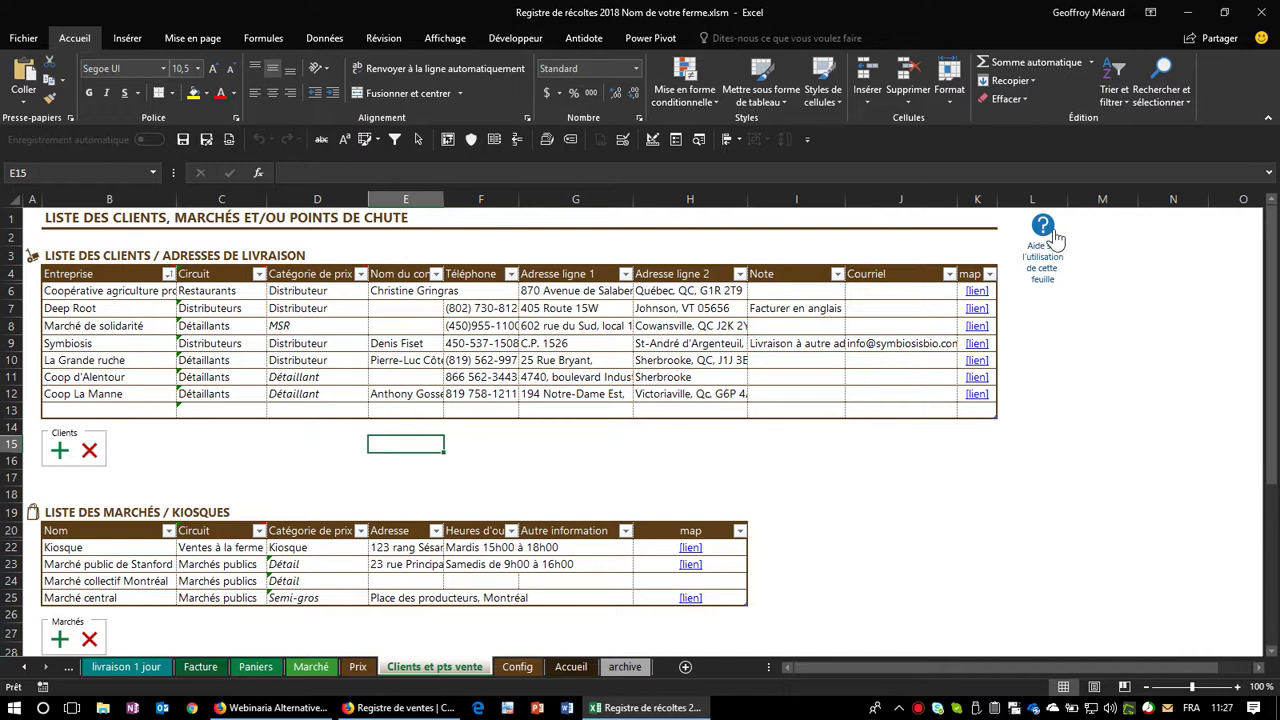
{"action": "left_click", "coordinate": [1043, 232]}
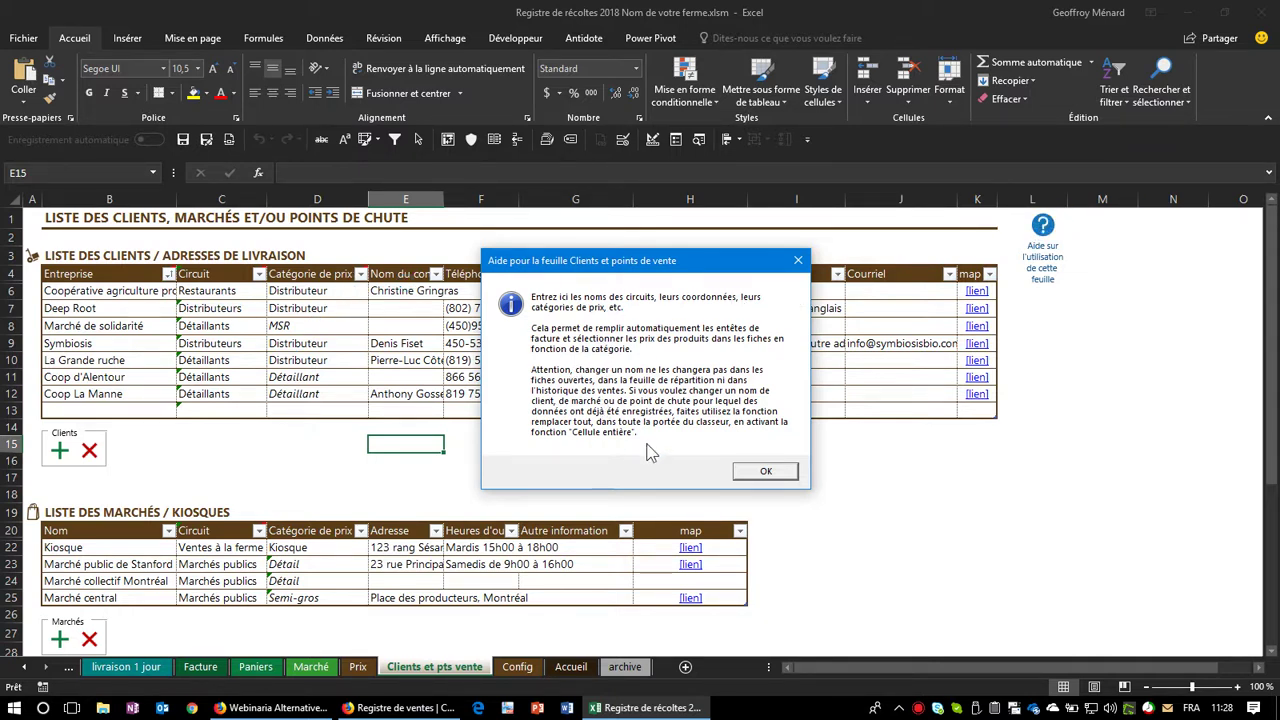
Step: Dismiss the clients help, read and close the Prix product-list help, and return to Clients et pts vente
{"action": "left_click", "coordinate": [781, 472]}
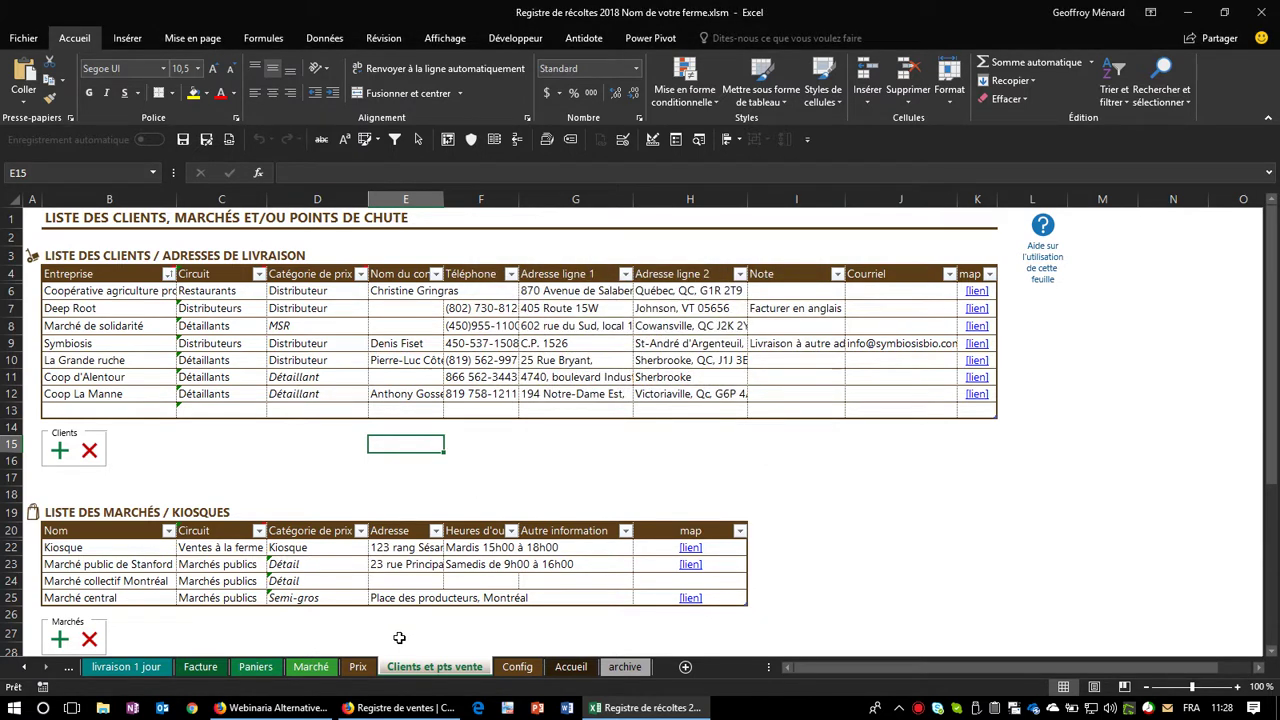
{"action": "left_click", "coordinate": [358, 666]}
{"action": "left_click", "coordinate": [611, 367]}
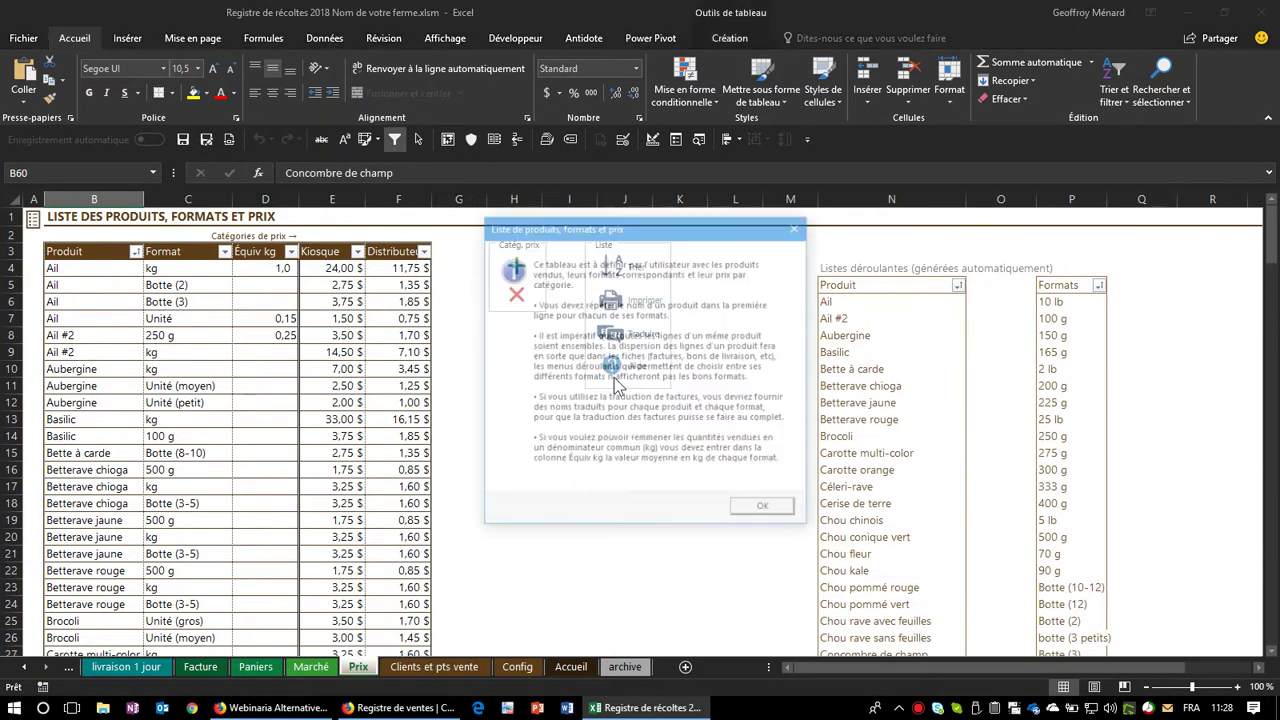
{"action": "left_click", "coordinate": [766, 511]}
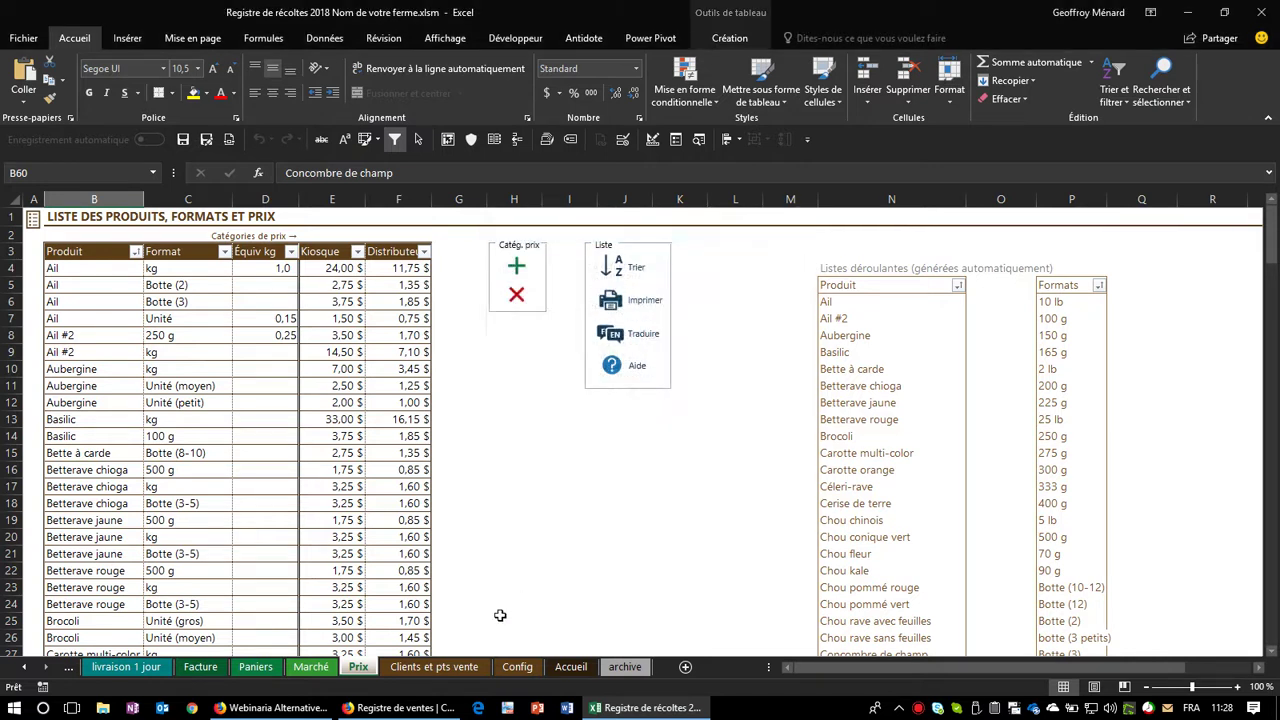
{"action": "left_click", "coordinate": [434, 666]}
Step: Add several empty rows to the client table with the Clients + button
{"action": "scroll", "coordinate": [446, 523], "scroll_direction": "down", "scroll_amount": 8}
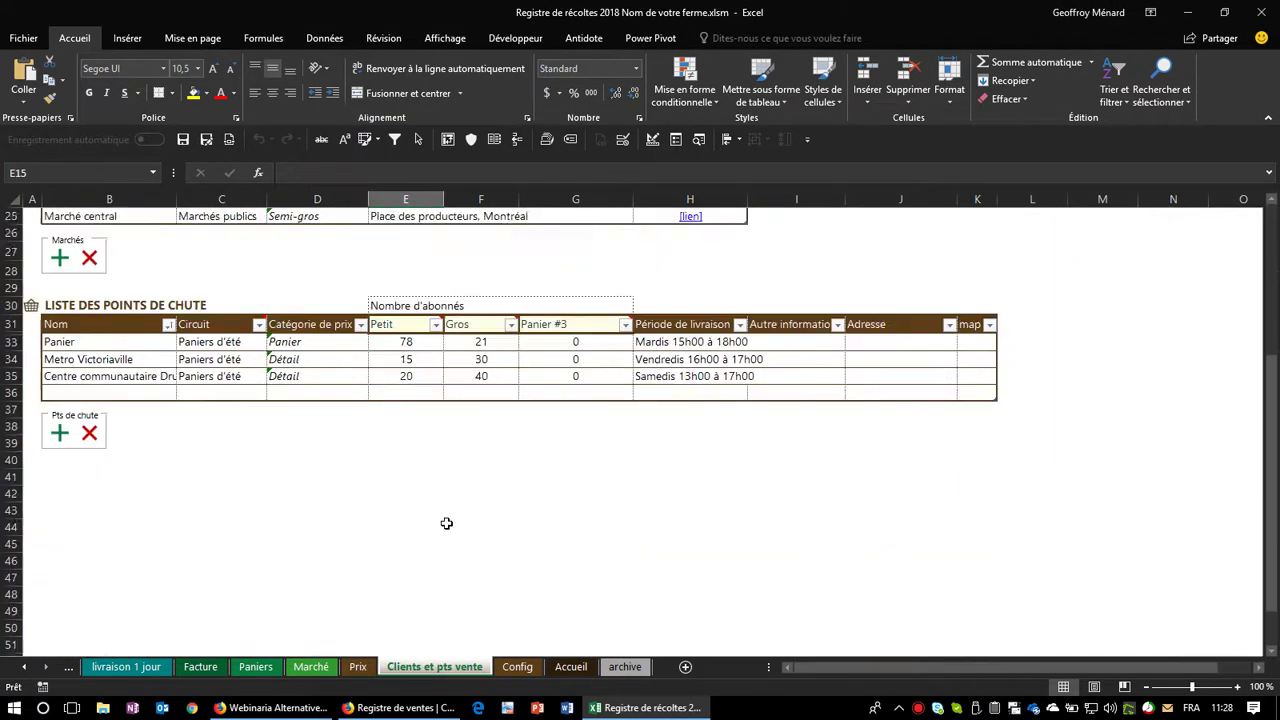
{"action": "scroll", "coordinate": [446, 523], "scroll_direction": "up", "scroll_amount": 8}
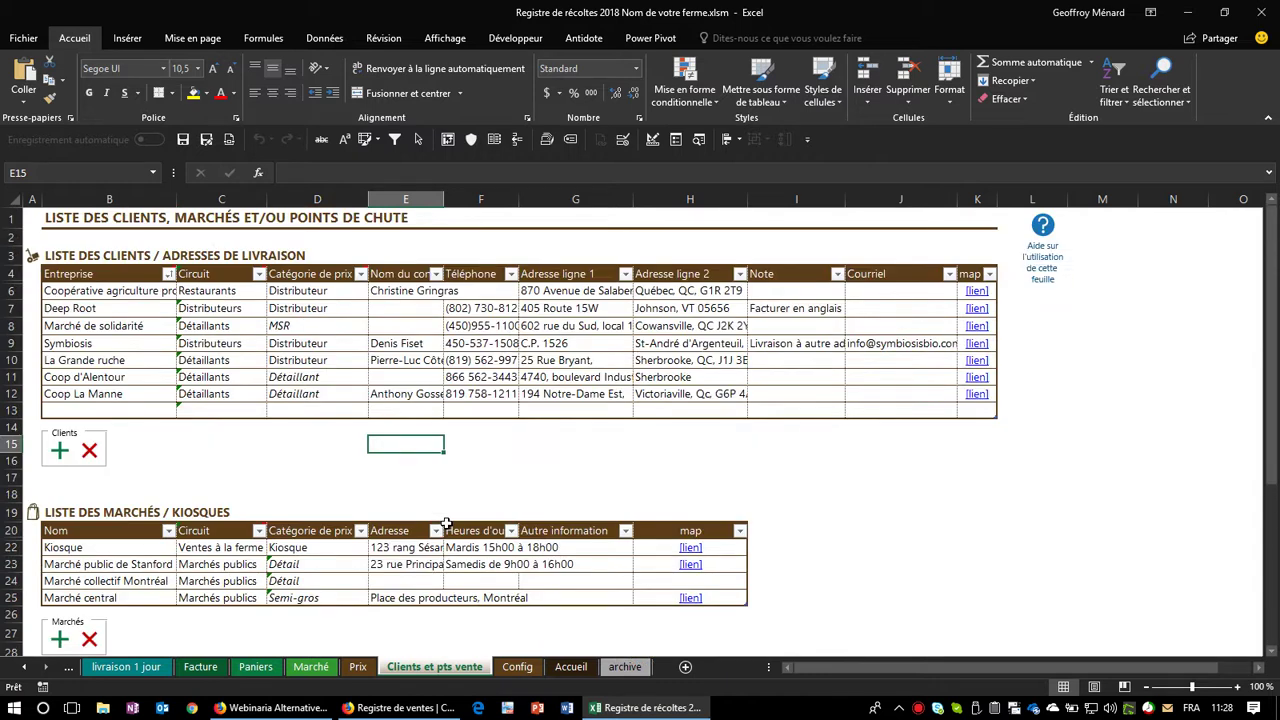
{"action": "scroll", "coordinate": [446, 523], "scroll_direction": "down", "scroll_amount": 1}
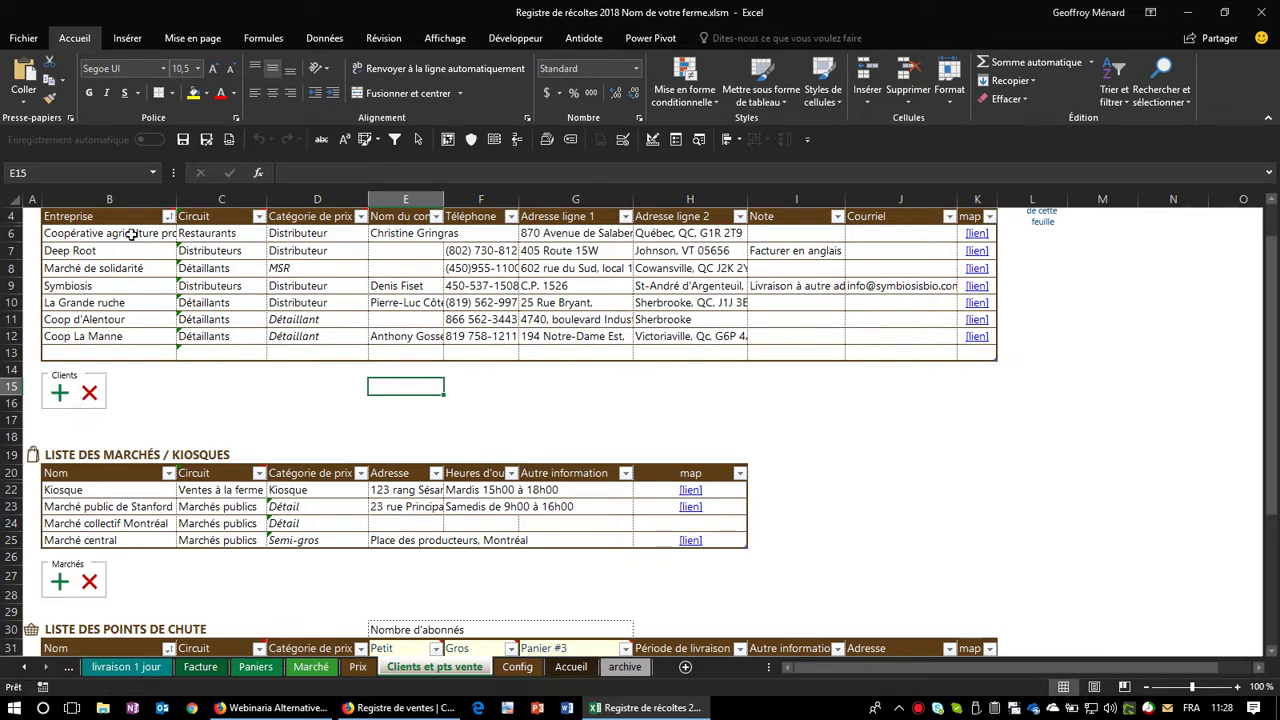
{"action": "left_click_drag", "start_coordinate": [131, 233], "coordinate": [109, 337]}
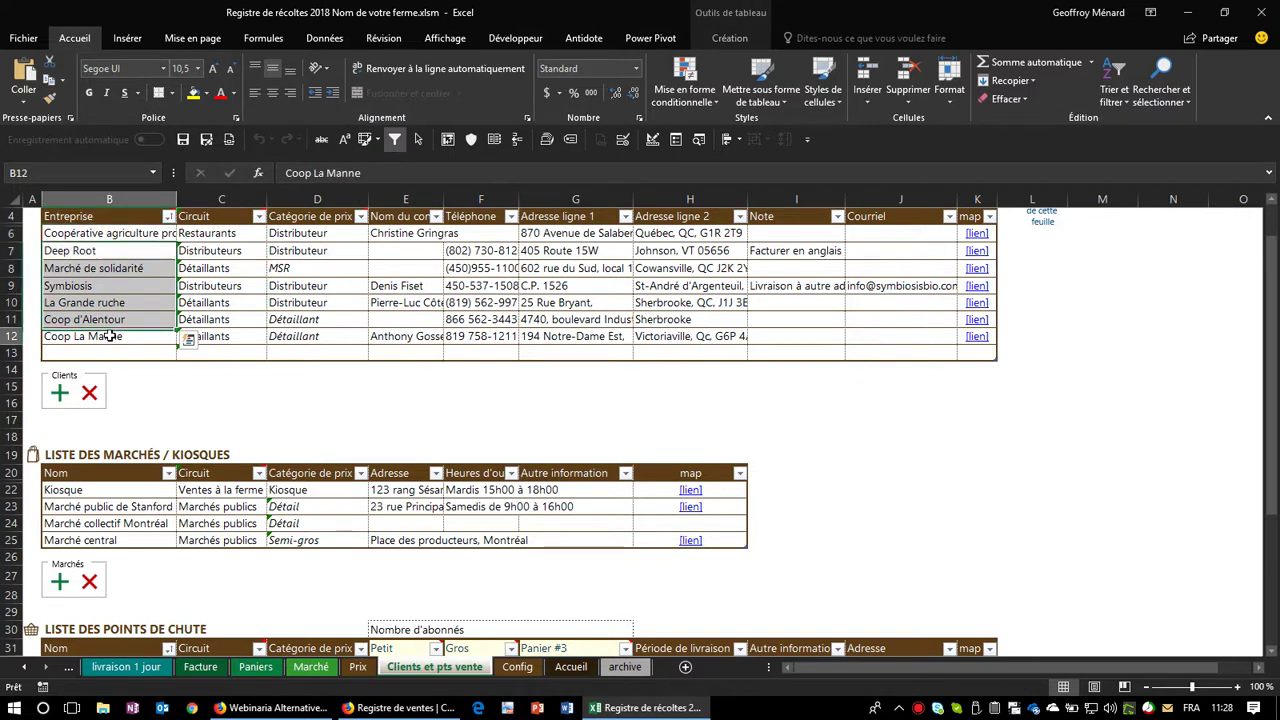
{"action": "left_click", "coordinate": [59, 393]}
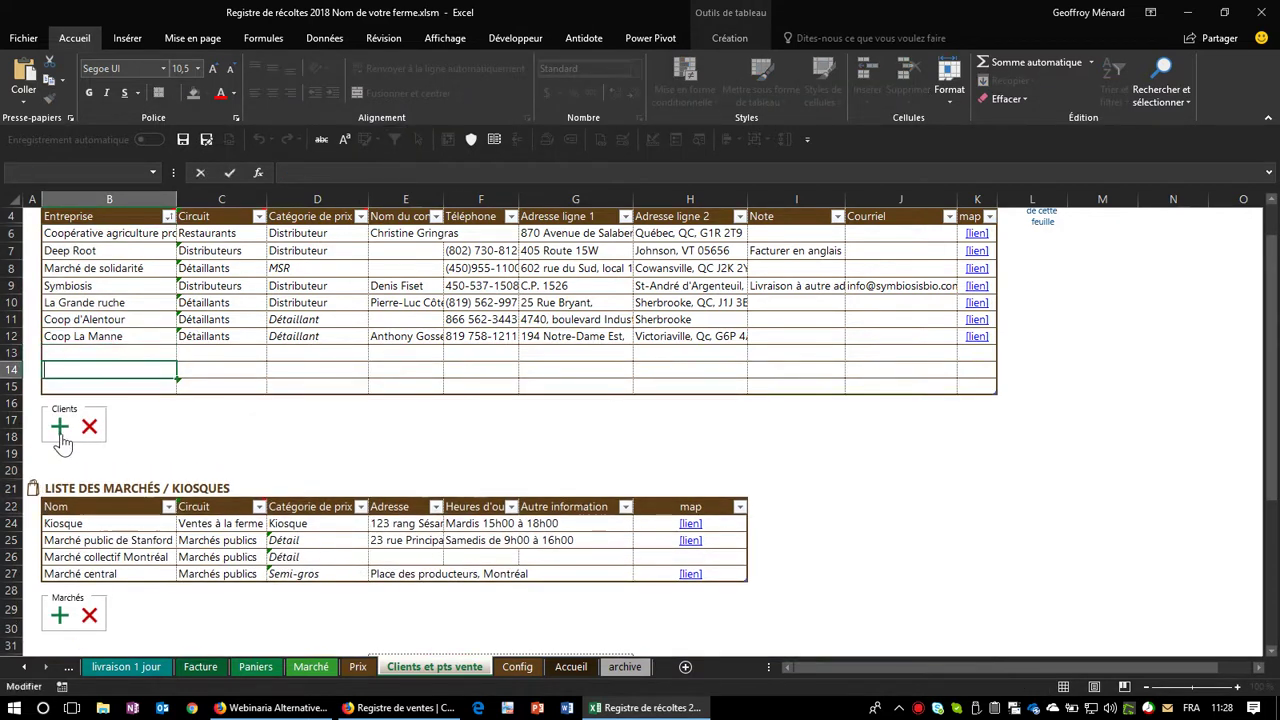
{"action": "left_click", "coordinate": [62, 444]}
{"action": "left_click", "coordinate": [62, 458]}
{"action": "left_click", "coordinate": [62, 472]}
{"action": "left_click", "coordinate": [62, 488]}
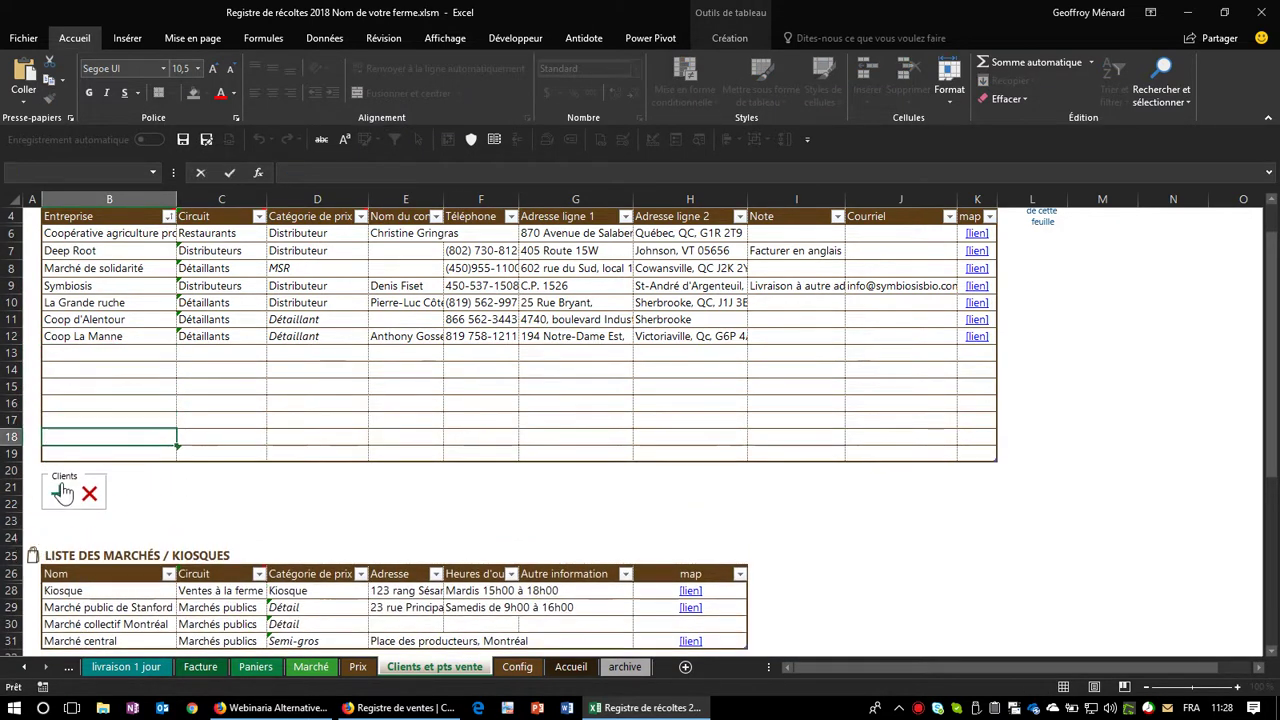
Step: Insert blank rows 14–25 below Coop La Manne using Insertion from the row-header menu
{"action": "left_click", "coordinate": [12, 453]}
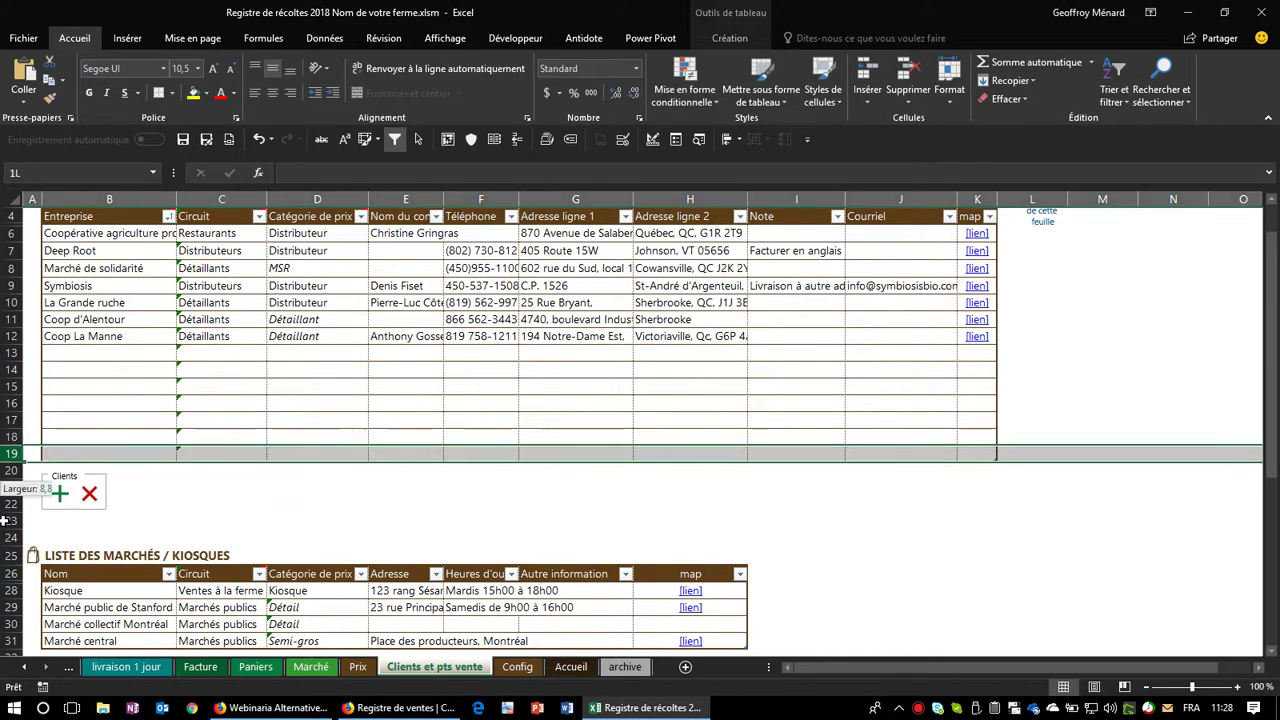
{"action": "left_click_drag", "start_coordinate": [6, 520], "coordinate": [8, 640]}
{"action": "scroll", "coordinate": [8, 495], "scroll_direction": "up", "scroll_amount": 6}
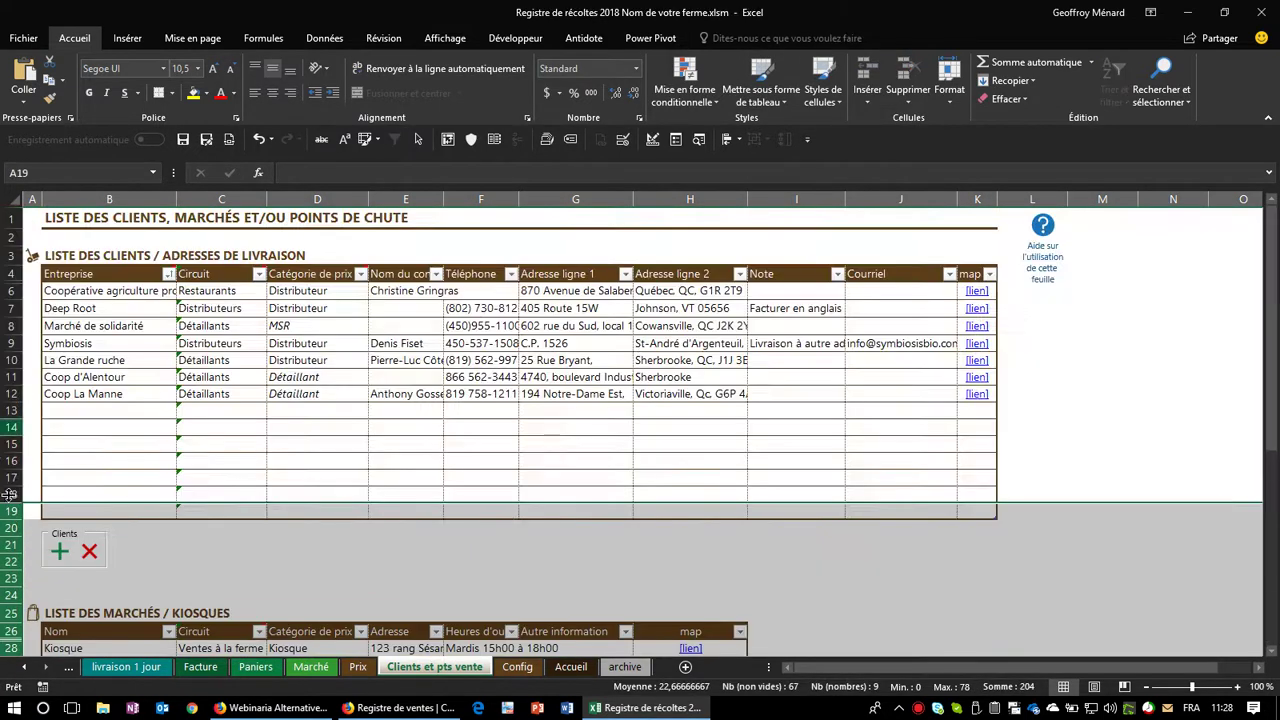
{"action": "right_click", "coordinate": [10, 508]}
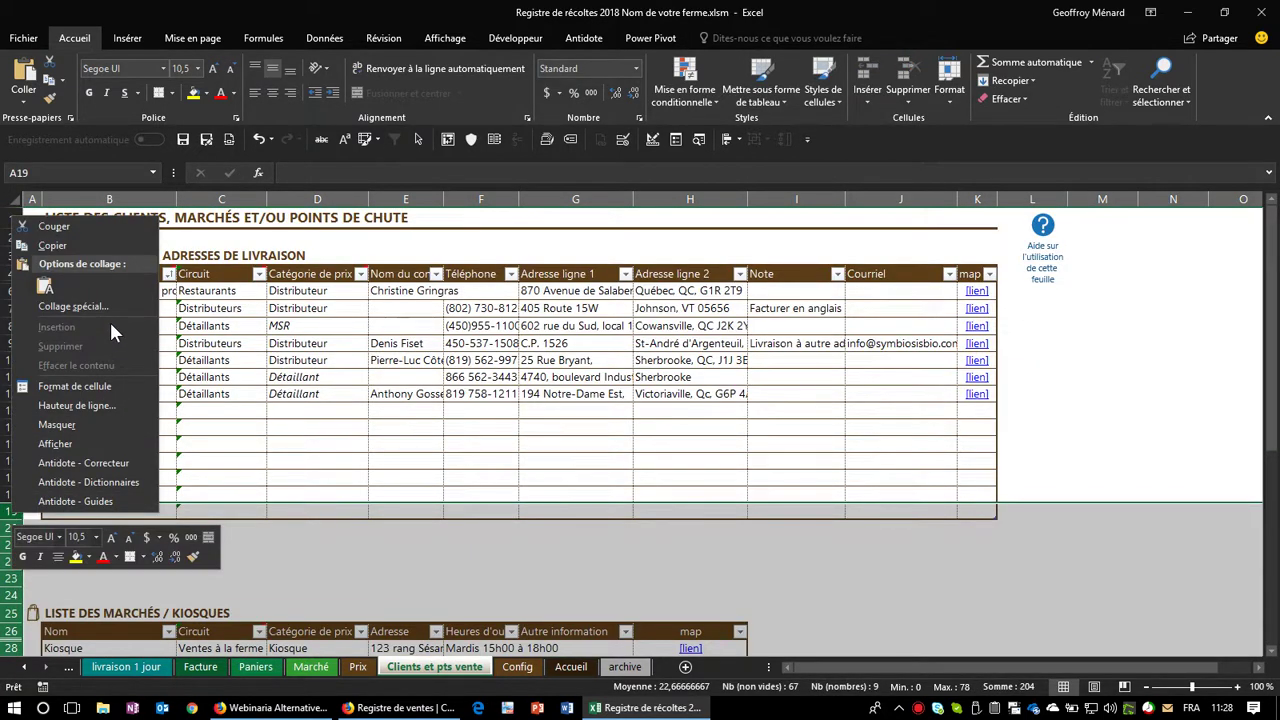
{"action": "left_click", "coordinate": [200, 428]}
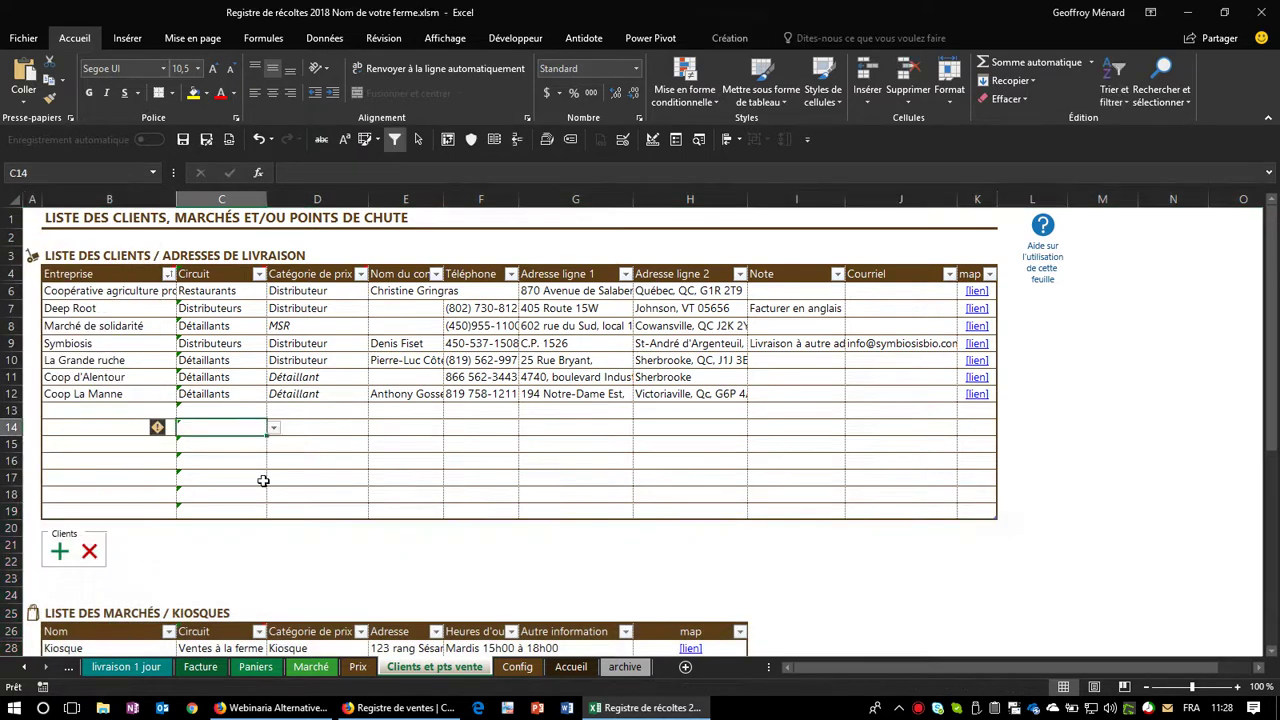
{"action": "scroll", "coordinate": [210, 467], "scroll_direction": "down", "scroll_amount": 3}
{"action": "scroll", "coordinate": [210, 468], "scroll_direction": "down", "scroll_amount": 1}
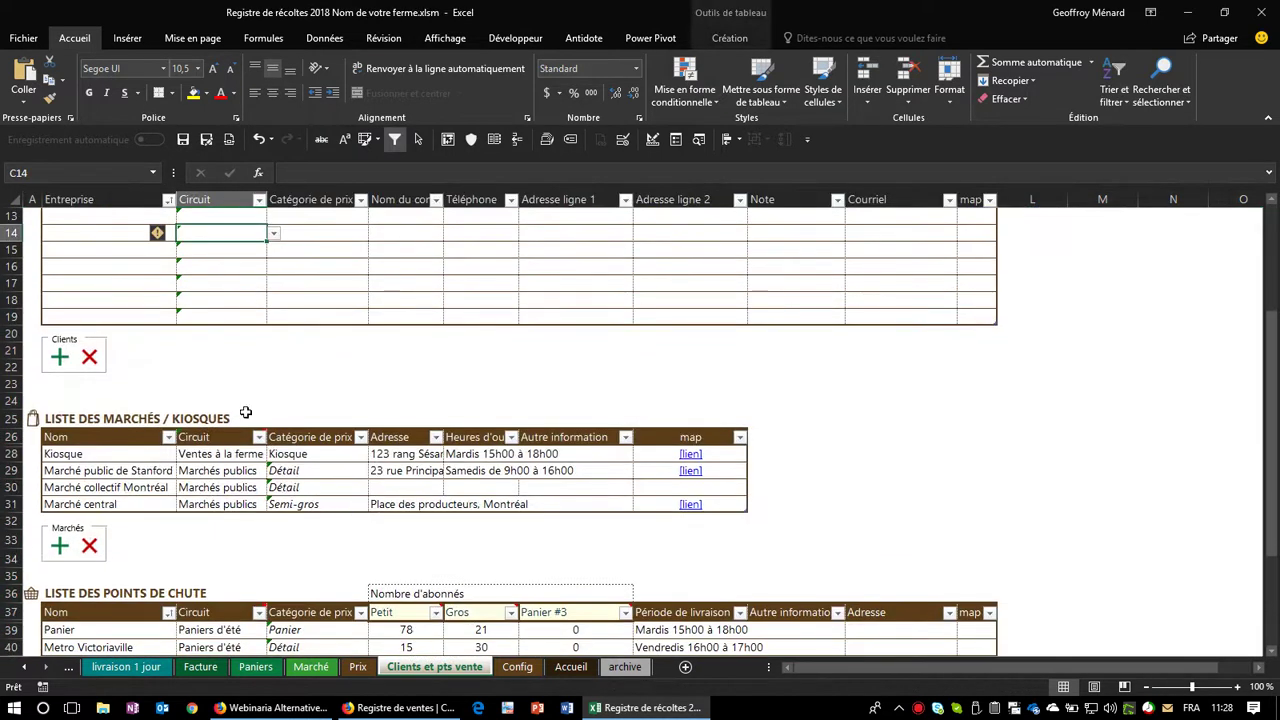
{"action": "left_click", "coordinate": [10, 402]}
{"action": "left_click_drag", "start_coordinate": [10, 402], "coordinate": [13, 236]}
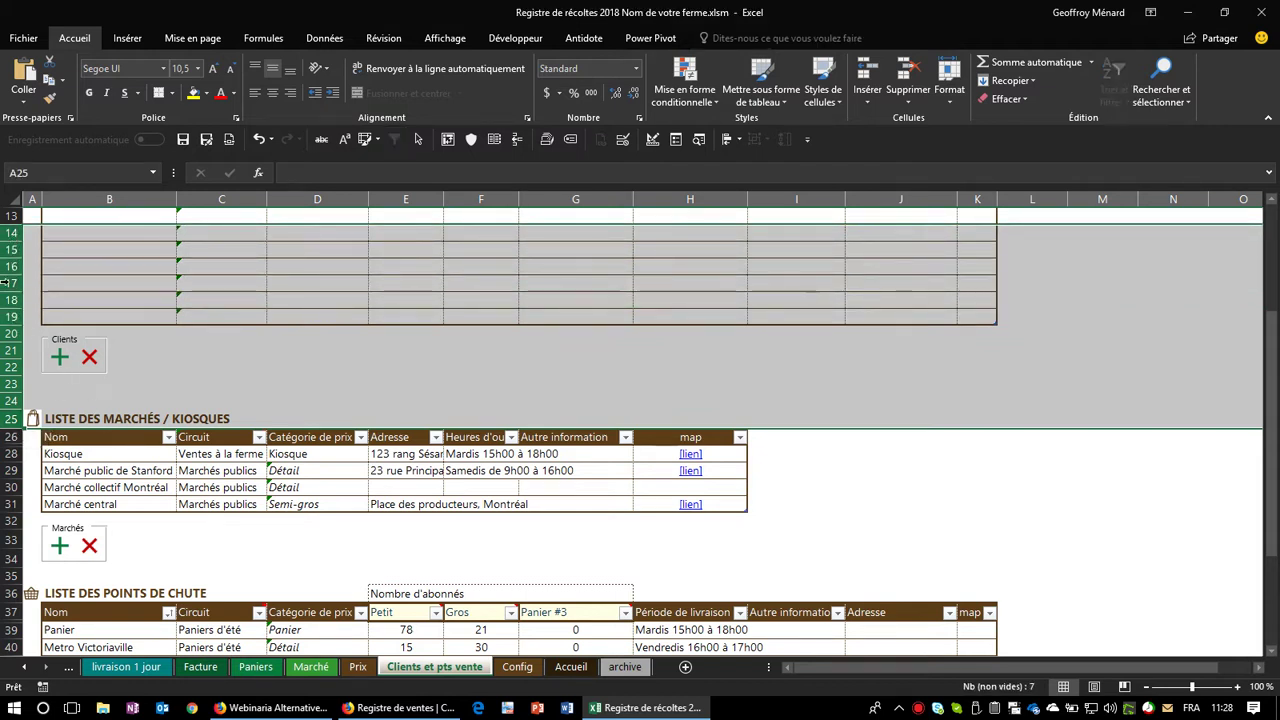
{"action": "right_click", "coordinate": [8, 234]}
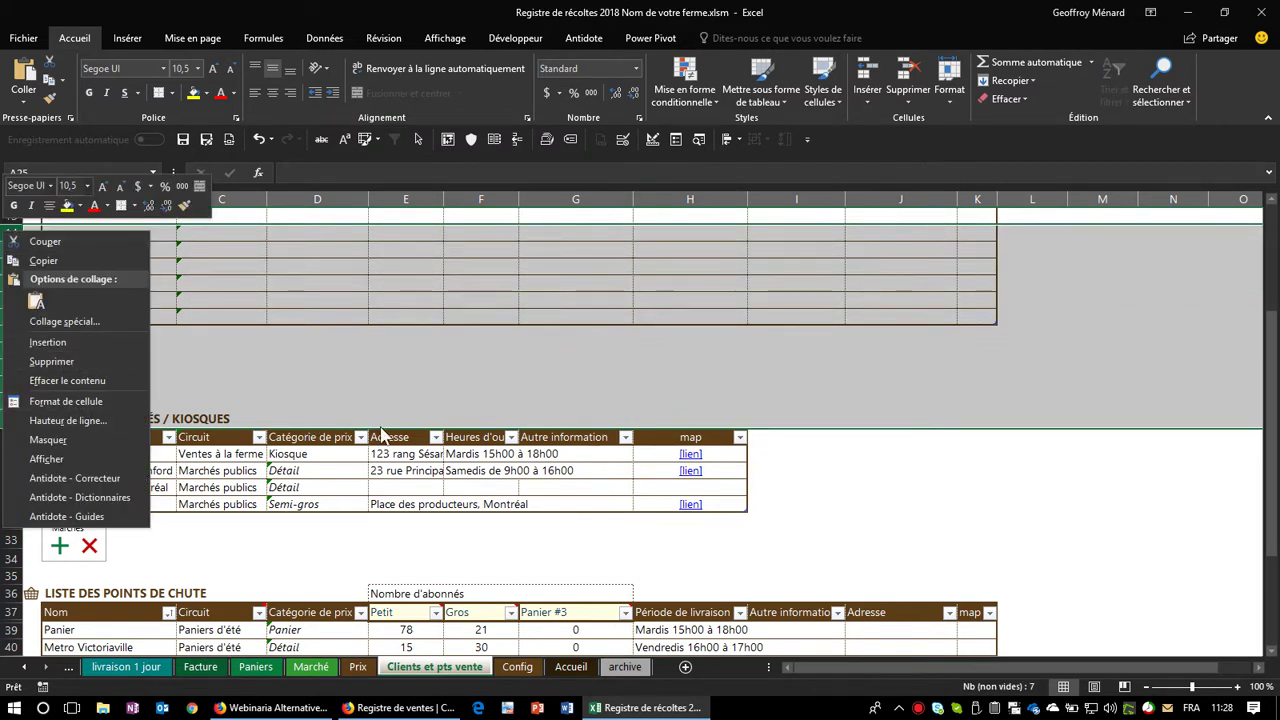
{"action": "left_click", "coordinate": [77, 341]}
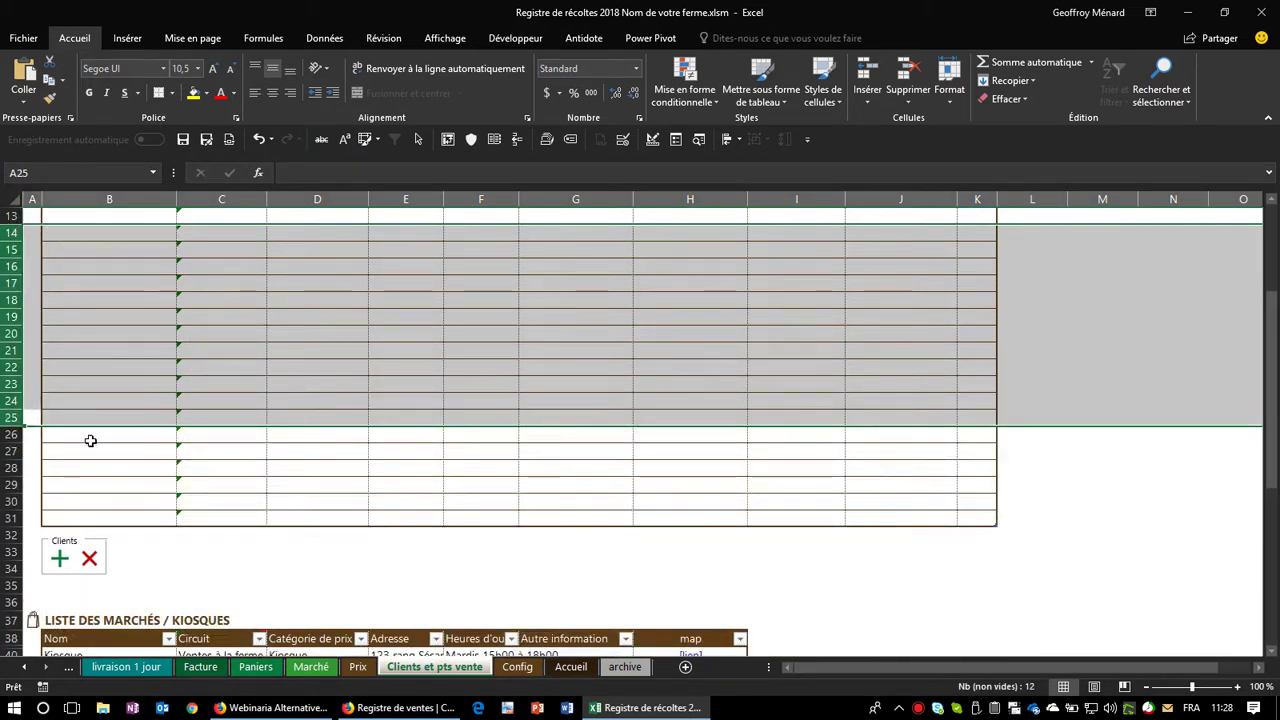
{"action": "scroll", "coordinate": [600, 465], "scroll_direction": "up", "scroll_amount": 1}
{"action": "scroll", "coordinate": [654, 468], "scroll_direction": "up", "scroll_amount": 3}
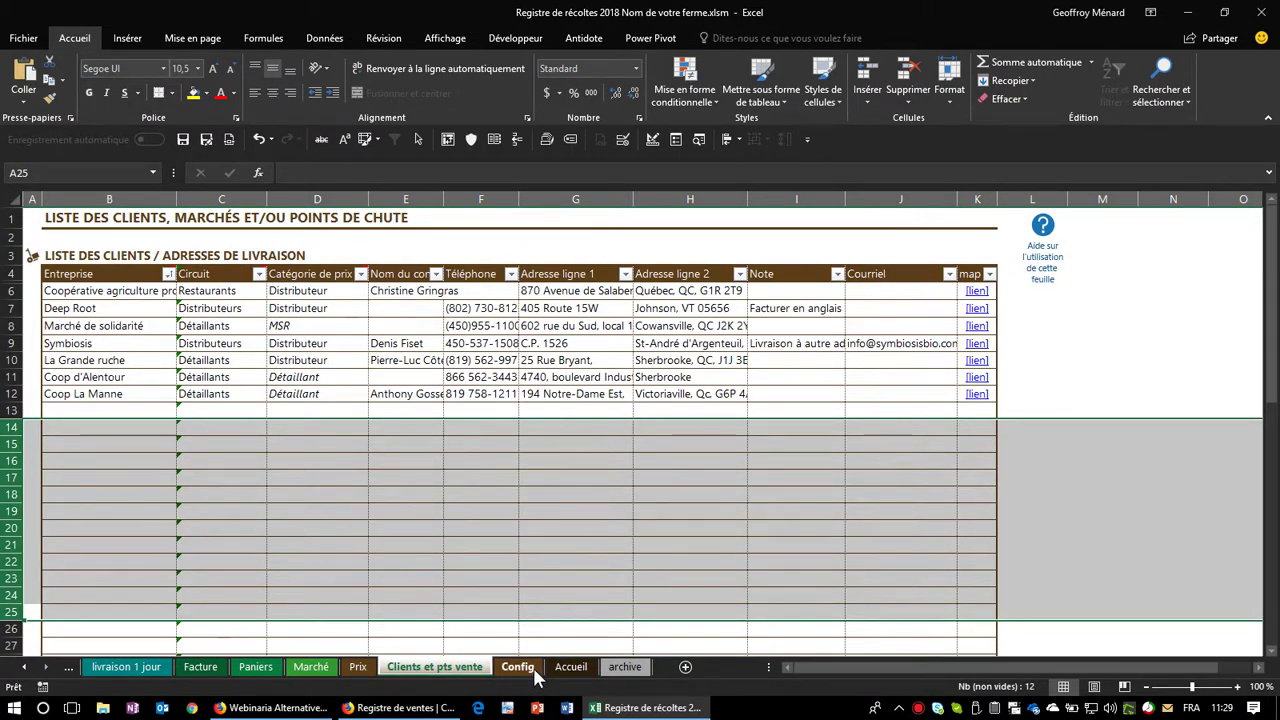
Step: Go to the top of the Config sheet and select the farm name and contact details in D3:E7
{"action": "left_click", "coordinate": [517, 667]}
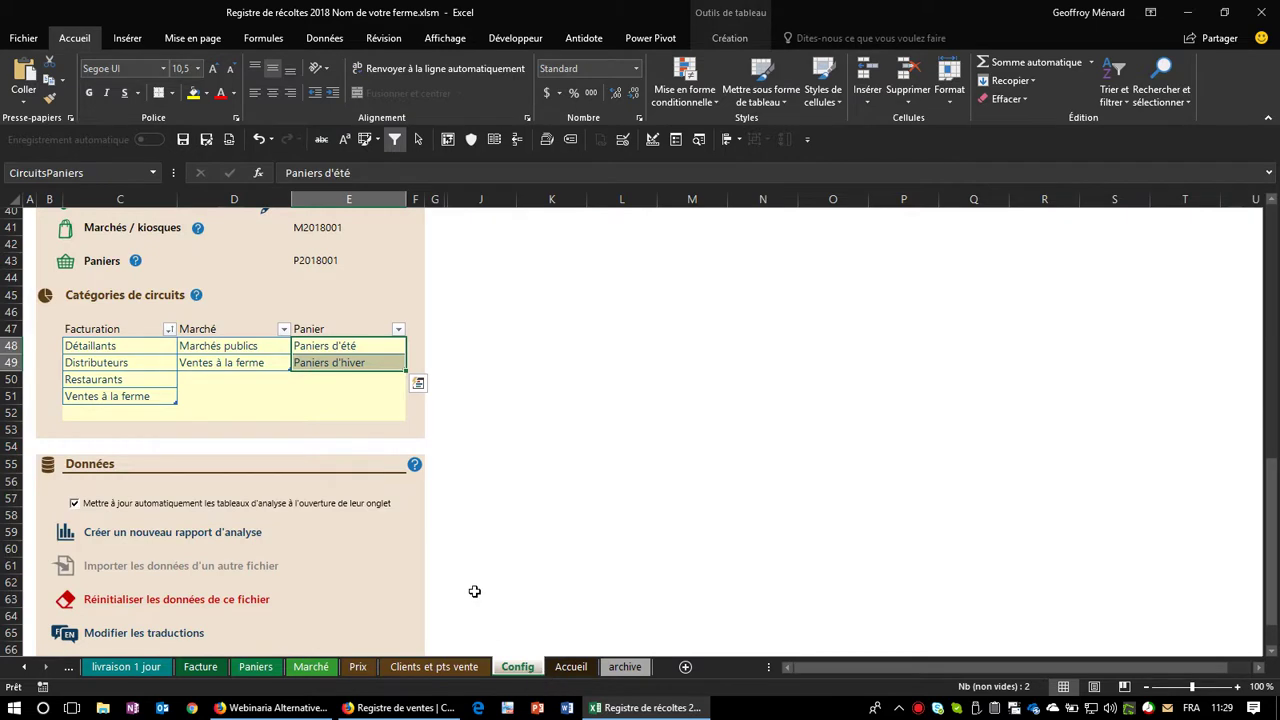
{"action": "scroll", "coordinate": [489, 546], "scroll_direction": "up", "scroll_amount": 1}
{"action": "scroll", "coordinate": [490, 546], "scroll_direction": "up", "scroll_amount": 12}
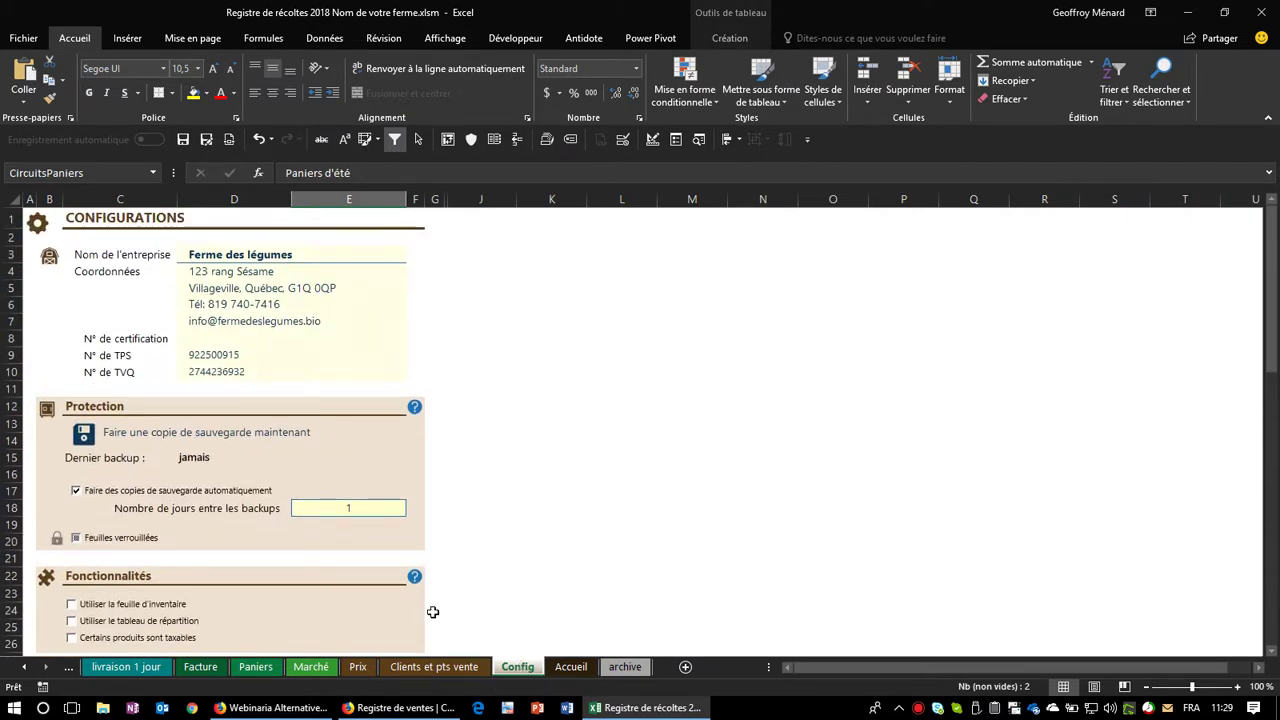
{"action": "left_click_drag", "start_coordinate": [267, 252], "coordinate": [258, 320]}
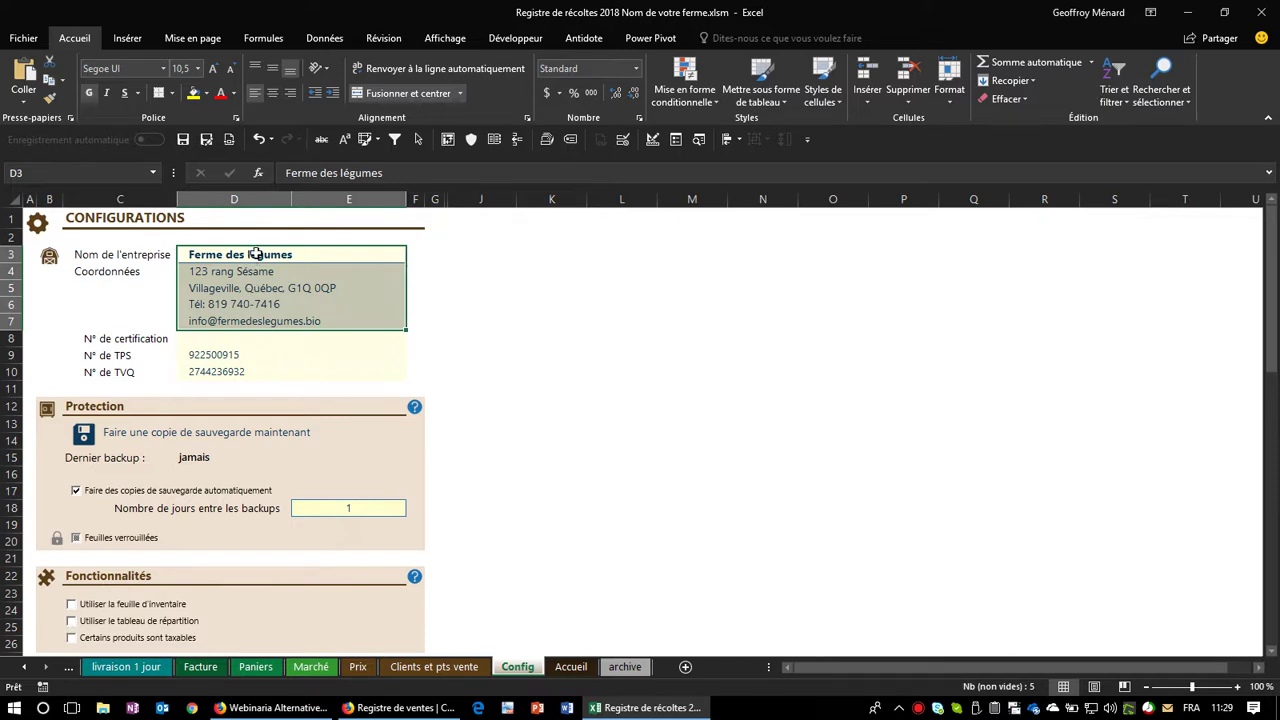
Step: On Facture, nudge the L1:L5 farm name and address header slightly right beside the logo
{"action": "left_click", "coordinate": [200, 667]}
{"action": "left_click_drag", "start_coordinate": [185, 220], "coordinate": [183, 290]}
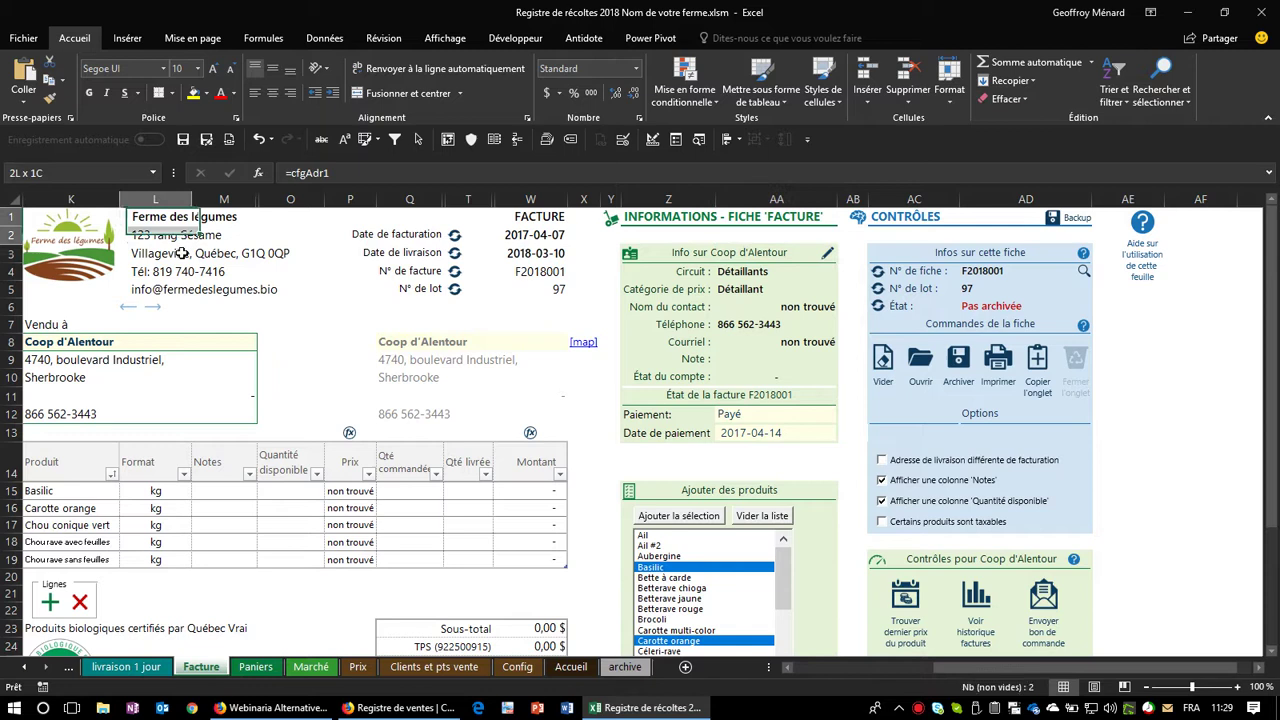
{"action": "left_click", "coordinate": [157, 309]}
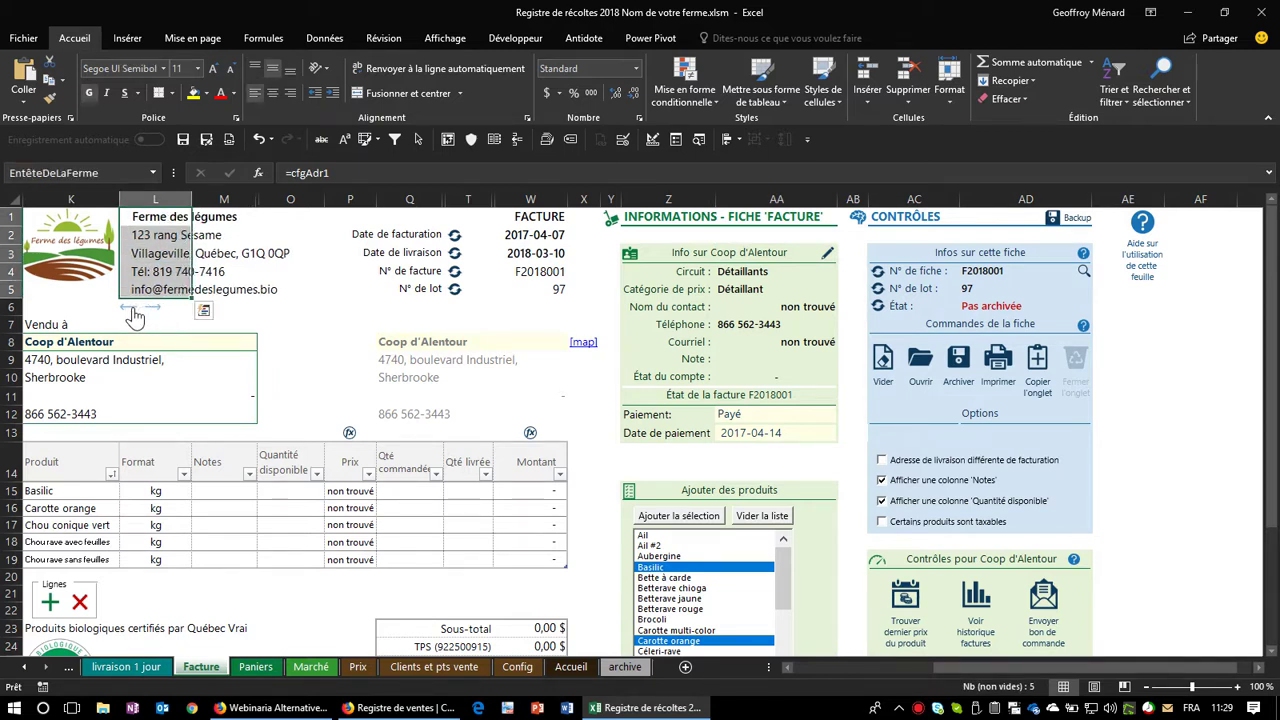
{"action": "left_click", "coordinate": [151, 309]}
{"action": "left_click", "coordinate": [151, 309]}
{"action": "left_click", "coordinate": [151, 309]}
{"action": "left_click", "coordinate": [151, 314]}
{"action": "left_click", "coordinate": [151, 314]}
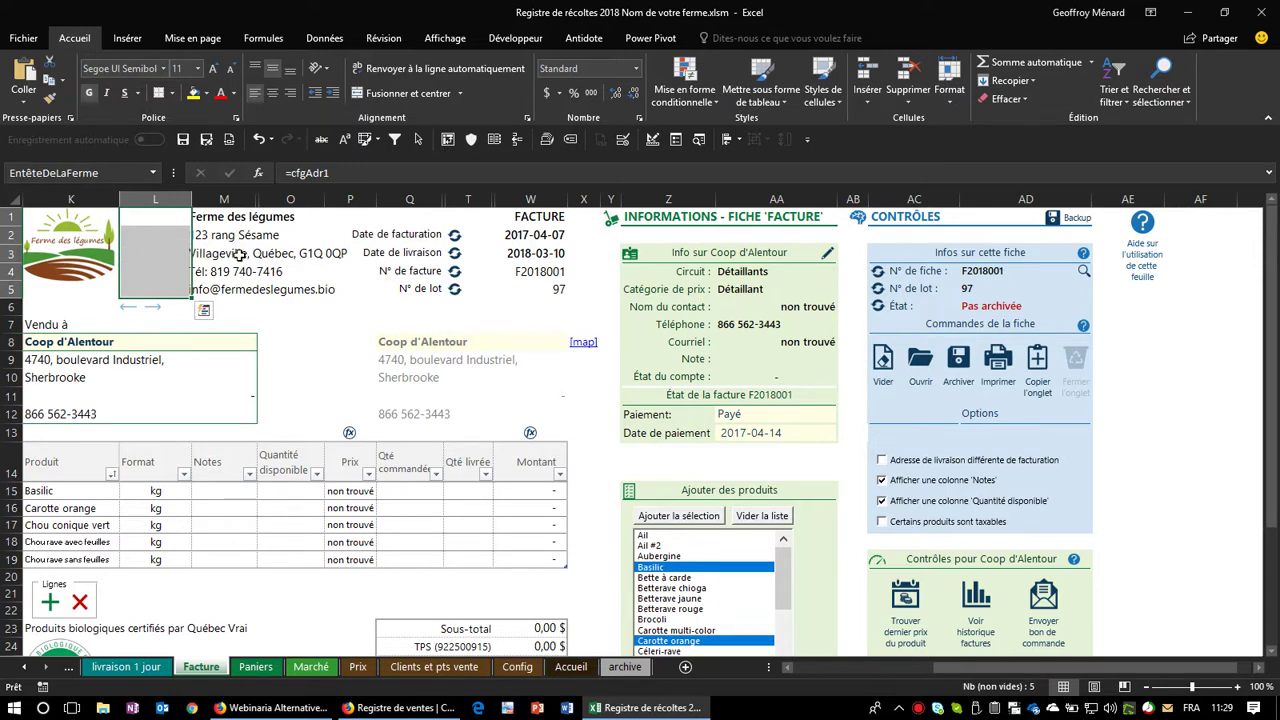
{"action": "left_click", "coordinate": [129, 307]}
{"action": "left_click", "coordinate": [129, 307]}
{"action": "left_click", "coordinate": [129, 307]}
{"action": "left_click", "coordinate": [129, 307]}
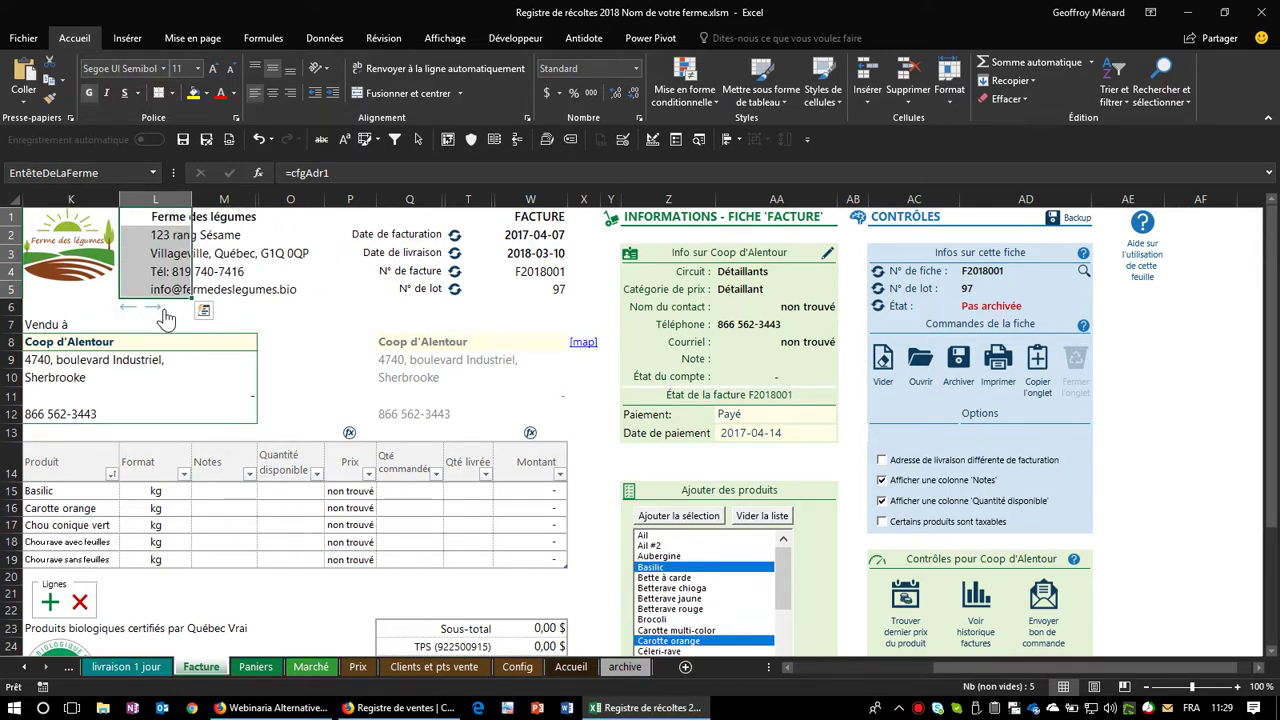
{"action": "left_click", "coordinate": [152, 309]}
{"action": "left_click", "coordinate": [152, 309]}
{"action": "left_click", "coordinate": [131, 309]}
{"action": "left_click", "coordinate": [130, 309]}
{"action": "left_click", "coordinate": [130, 309]}
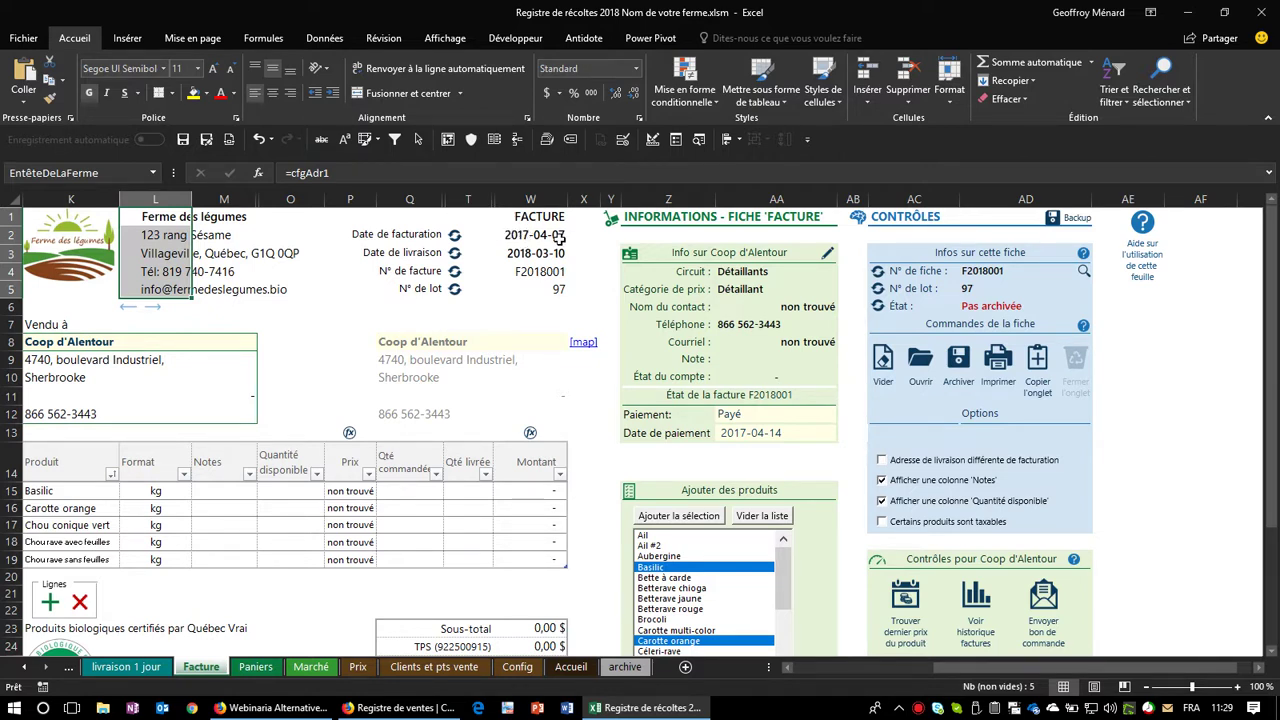
{"action": "left_click_drag", "start_coordinate": [545, 236], "coordinate": [535, 293]}
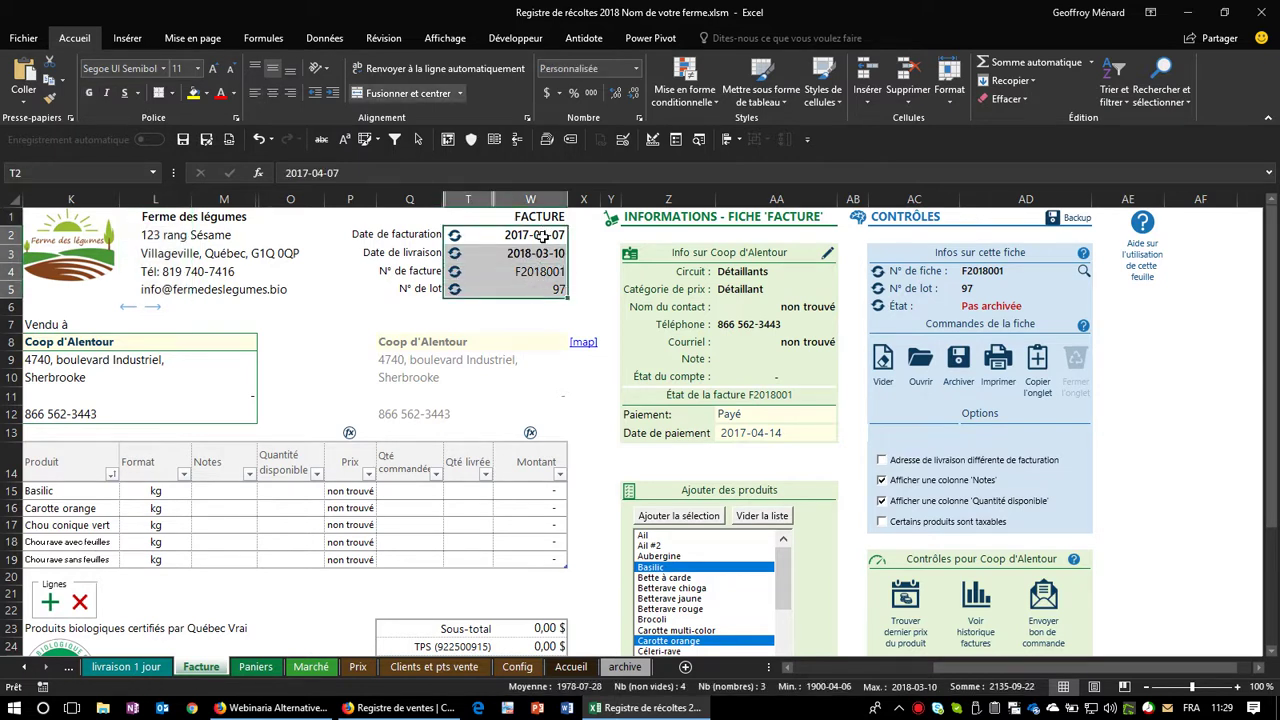
{"action": "left_click", "coordinate": [425, 233]}
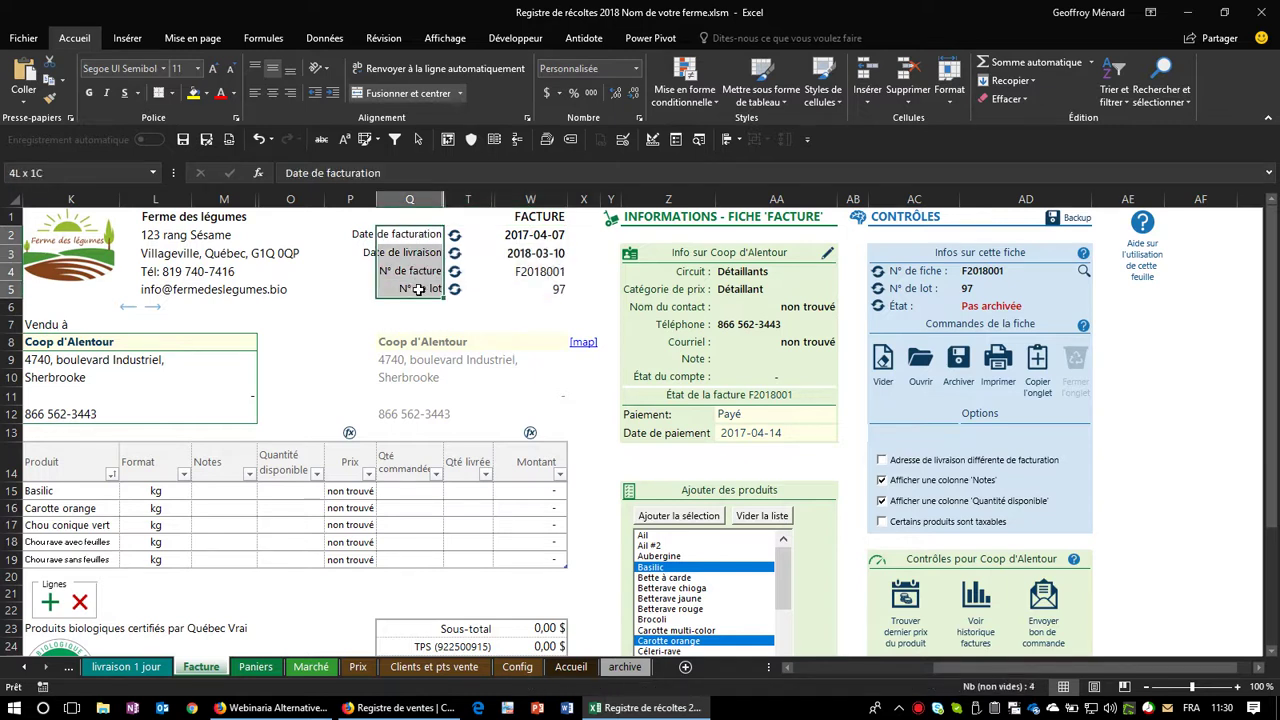
{"action": "left_click", "coordinate": [519, 240]}
{"action": "left_click_drag", "start_coordinate": [519, 240], "coordinate": [400, 292]}
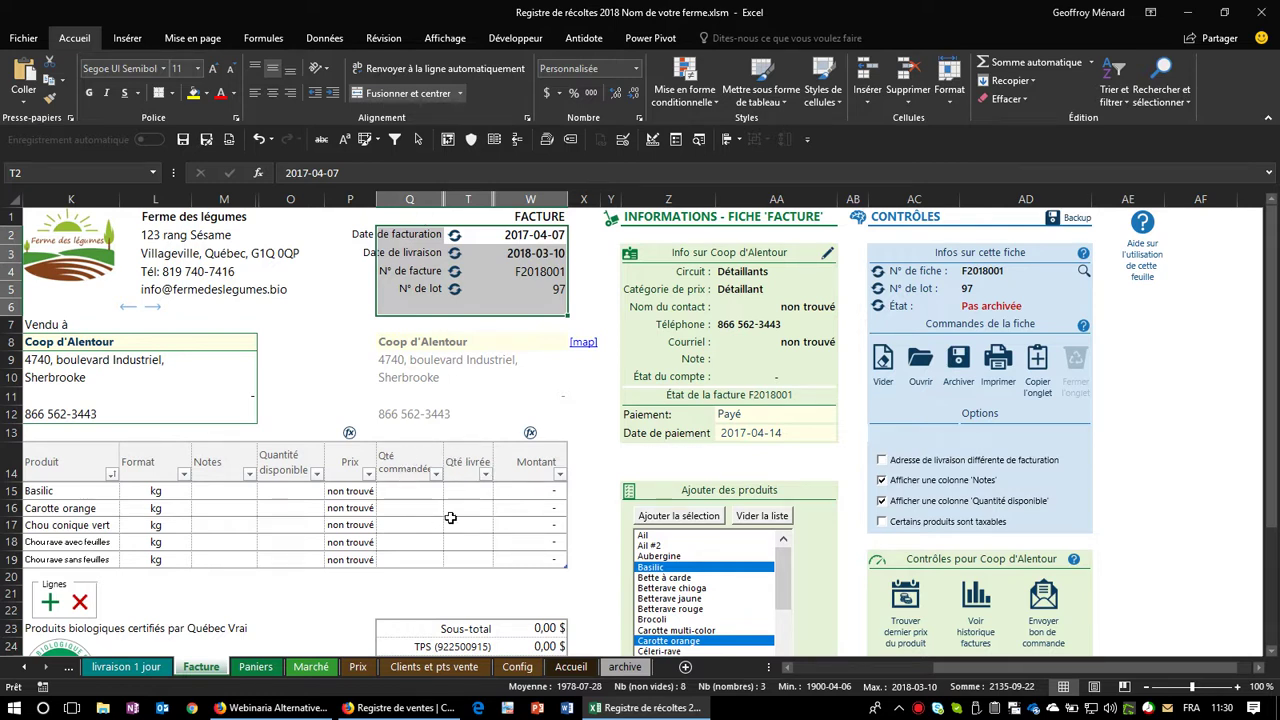
{"action": "scroll", "coordinate": [580, 500], "scroll_direction": "down", "scroll_amount": 3}
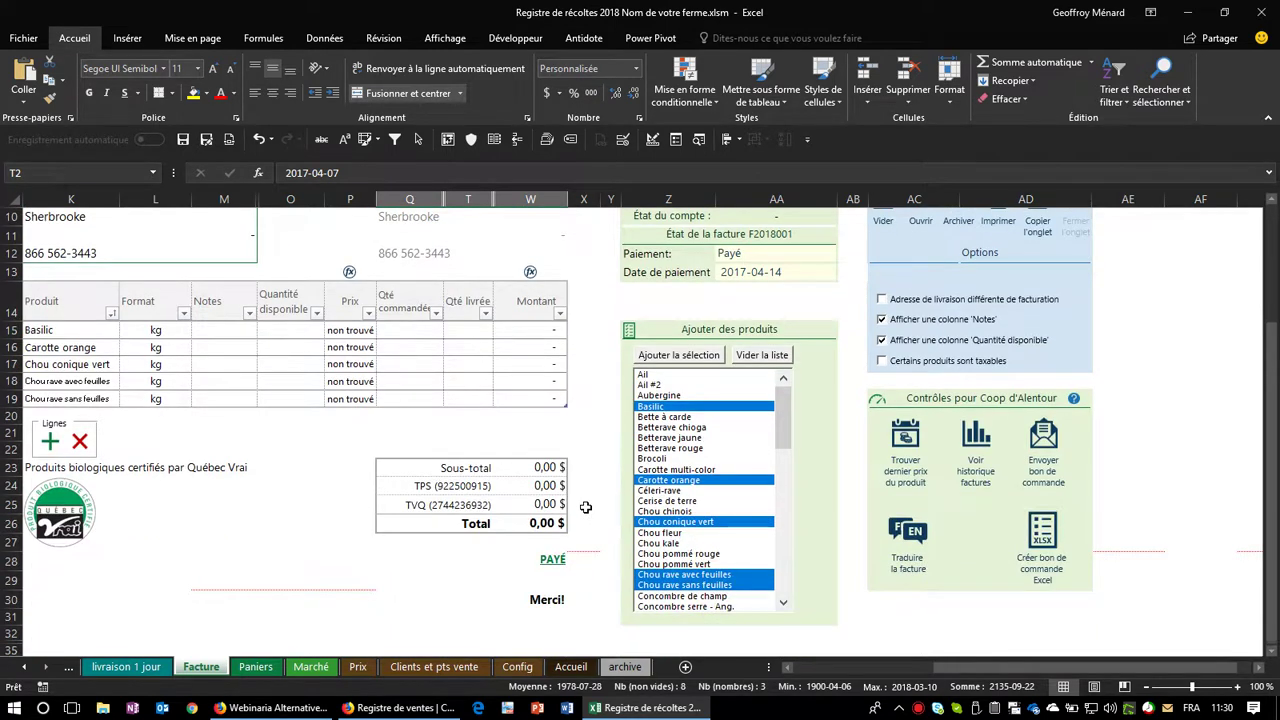
{"action": "scroll", "coordinate": [570, 480], "scroll_direction": "up", "scroll_amount": 3}
{"action": "scroll", "coordinate": [550, 440], "scroll_direction": "down", "scroll_amount": 2}
{"action": "scroll", "coordinate": [537, 408], "scroll_direction": "up", "scroll_amount": 2}
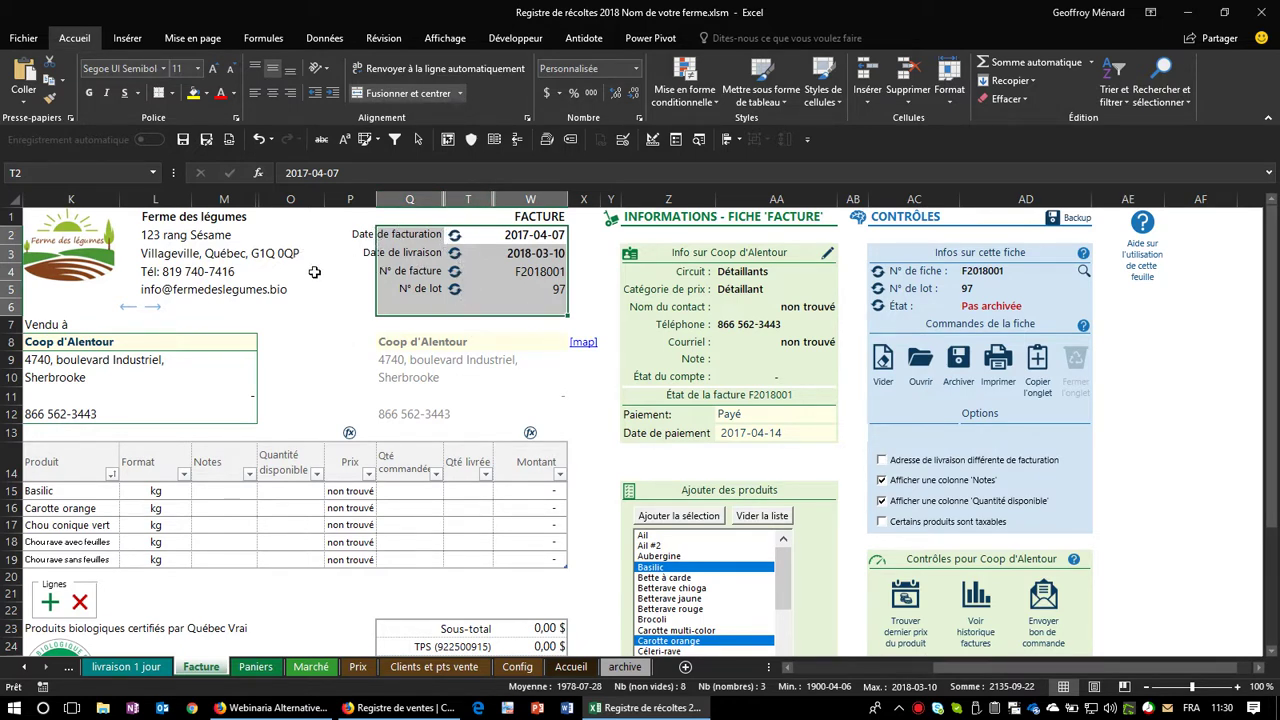
{"action": "left_click", "coordinate": [77, 258]}
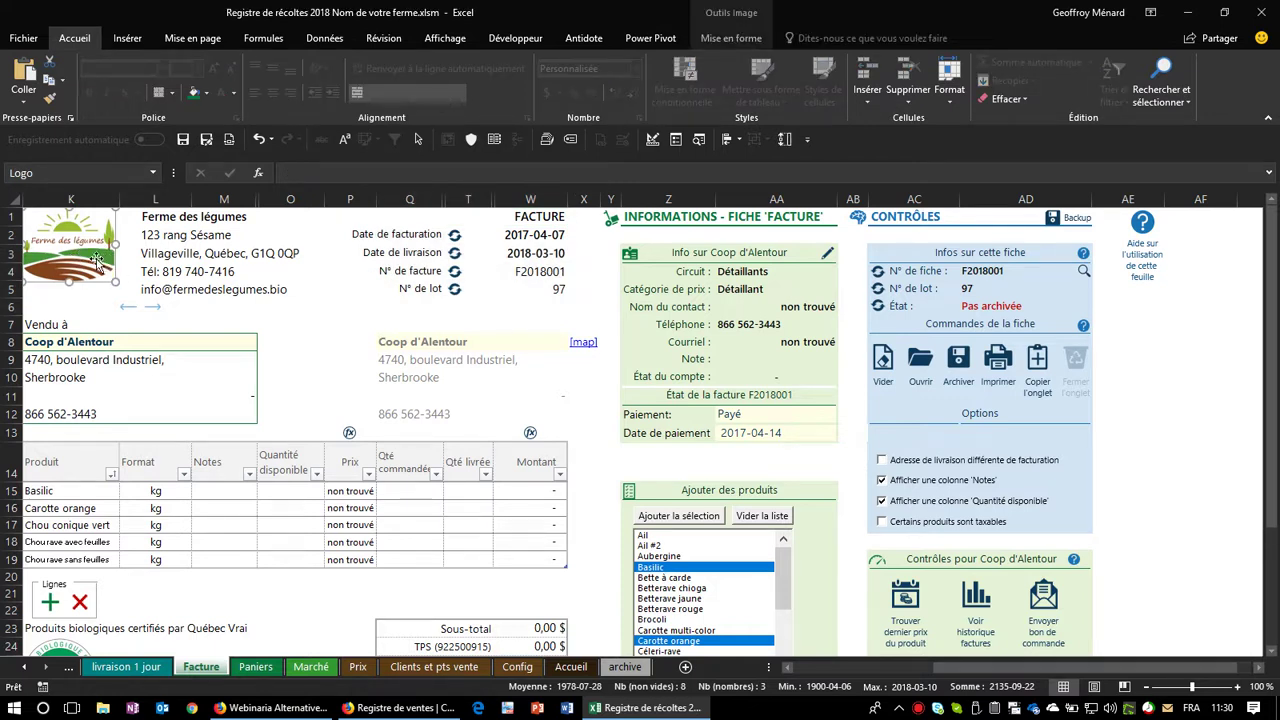
Step: Swap the old logo for logo CETAB CEGEP 96dpi 1.png from the Logos CETAB folder
{"action": "right_click", "coordinate": [80, 250]}
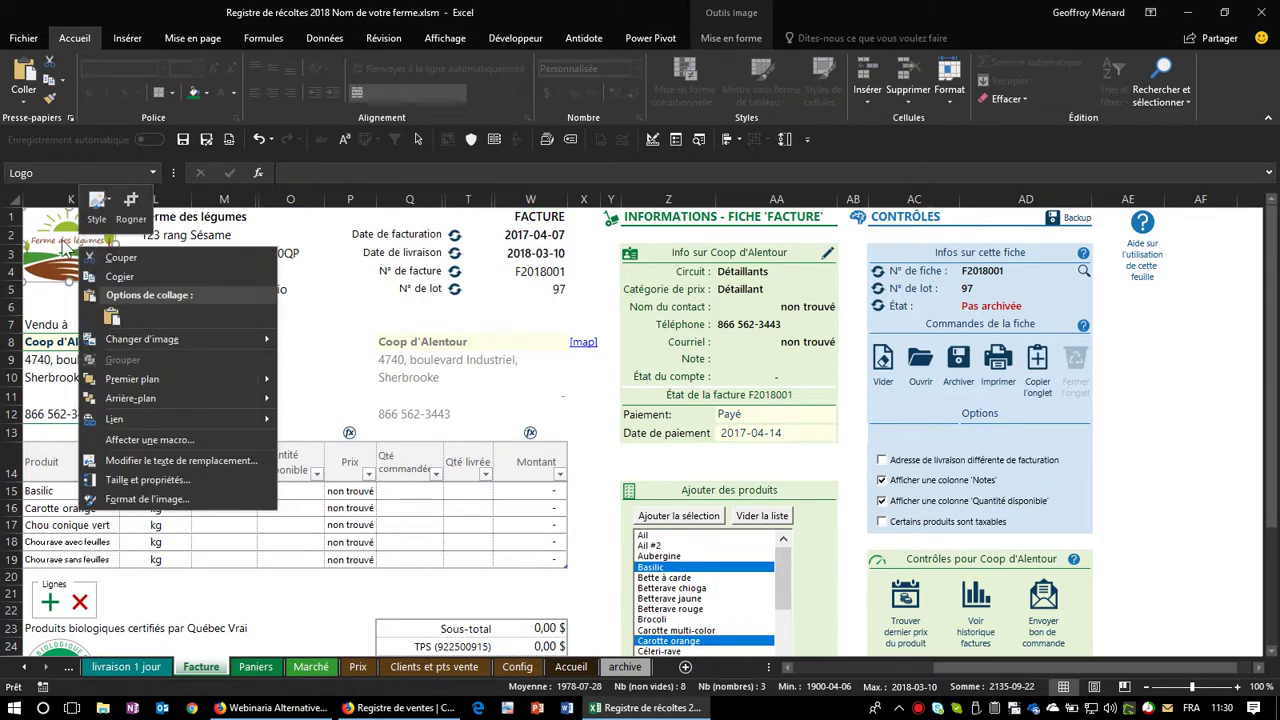
{"action": "left_click", "coordinate": [66, 246]}
{"action": "right_click", "coordinate": [82, 242]}
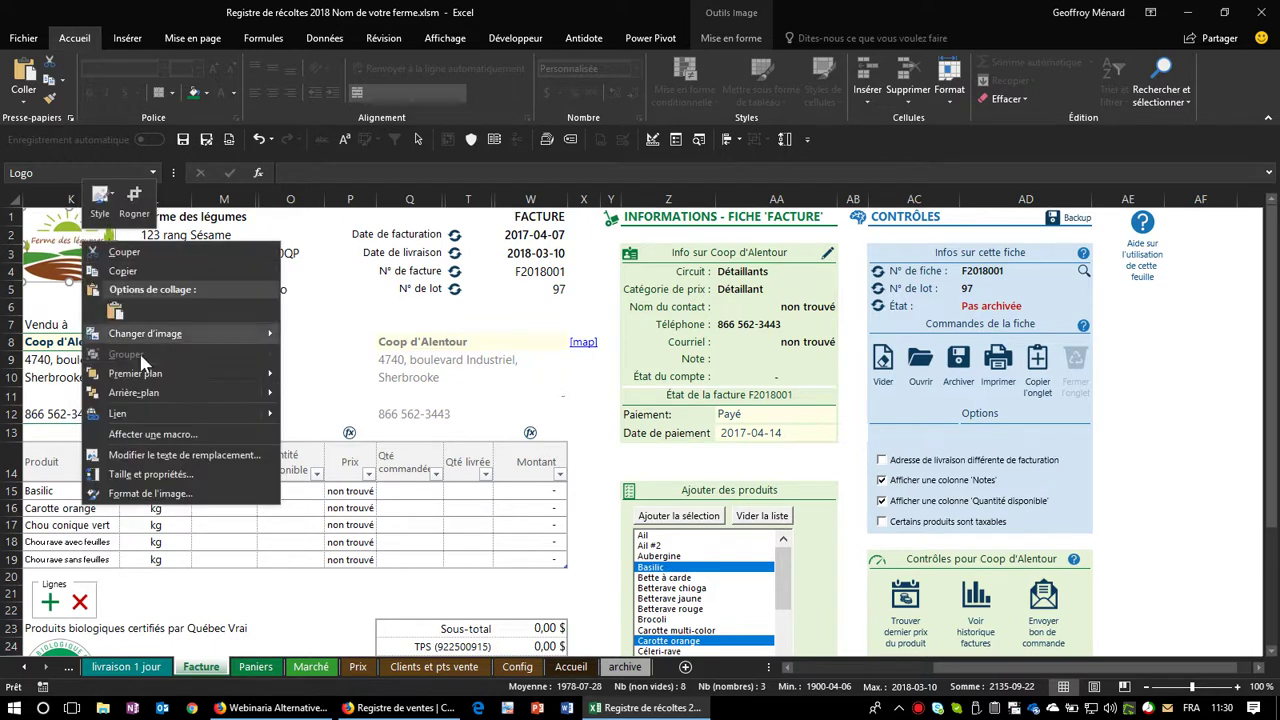
{"action": "mouse_move", "coordinate": [191, 332]}
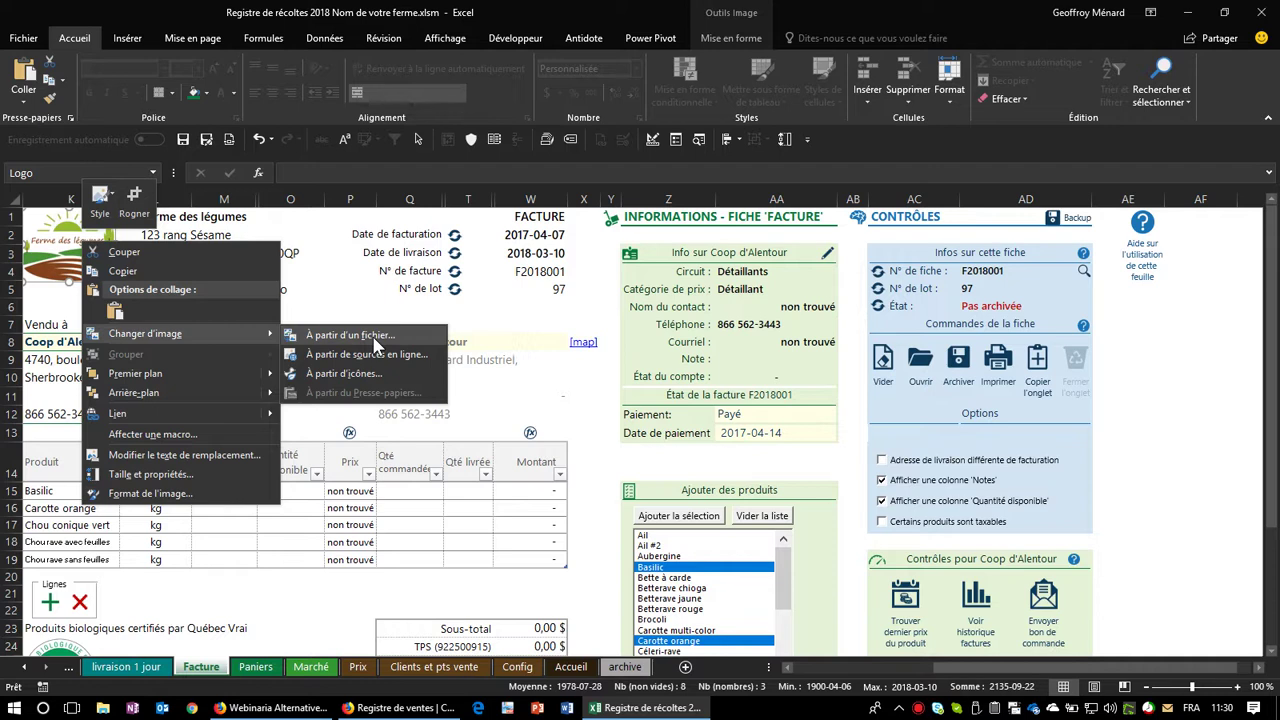
{"action": "left_click", "coordinate": [350, 335]}
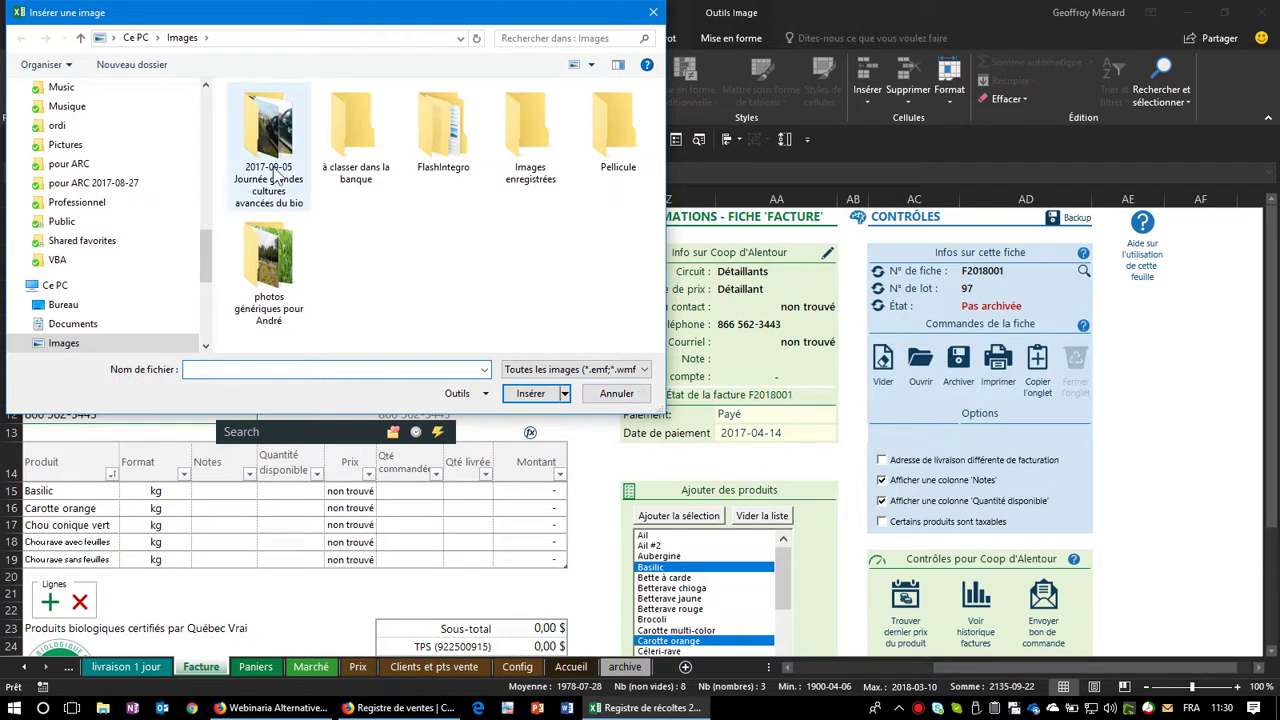
{"action": "mouse_move", "coordinate": [208, 266]}
{"action": "left_mouse_down"}
{"action": "mouse_move", "coordinate": [208, 330]}
{"action": "mouse_move", "coordinate": [218, 146]}
{"action": "left_mouse_up"}
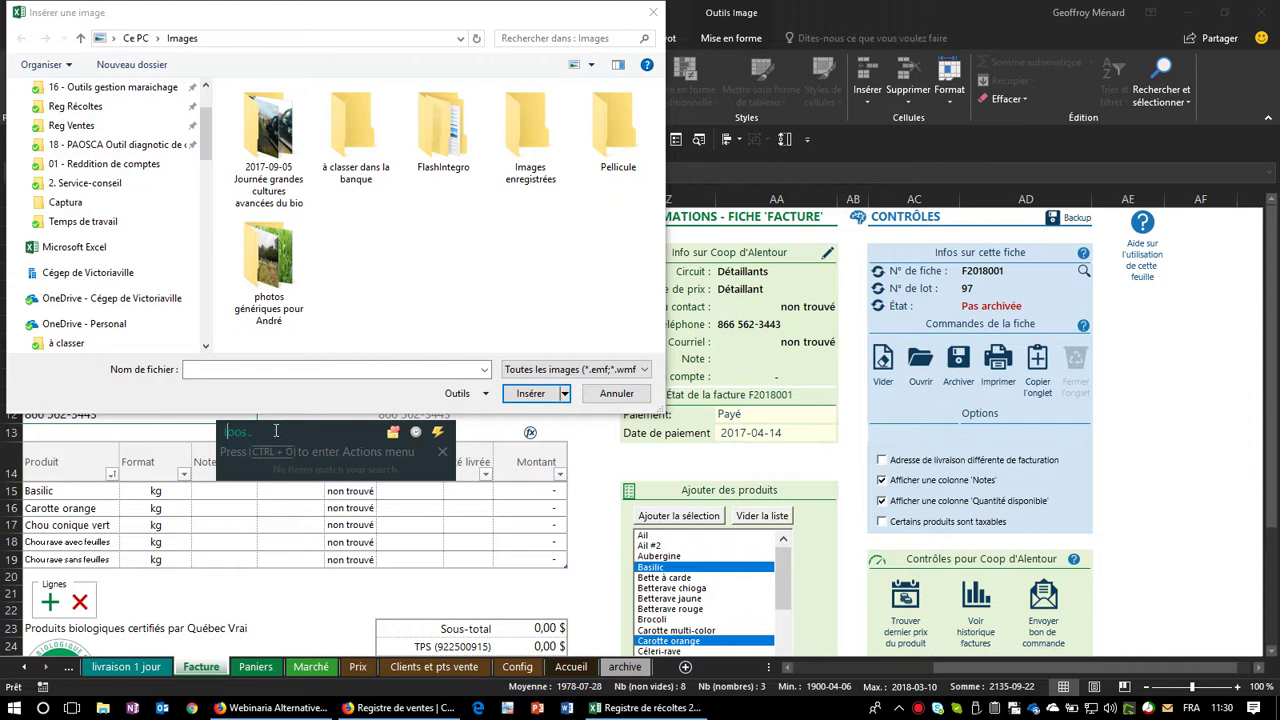
{"action": "type", "text": "gos"}
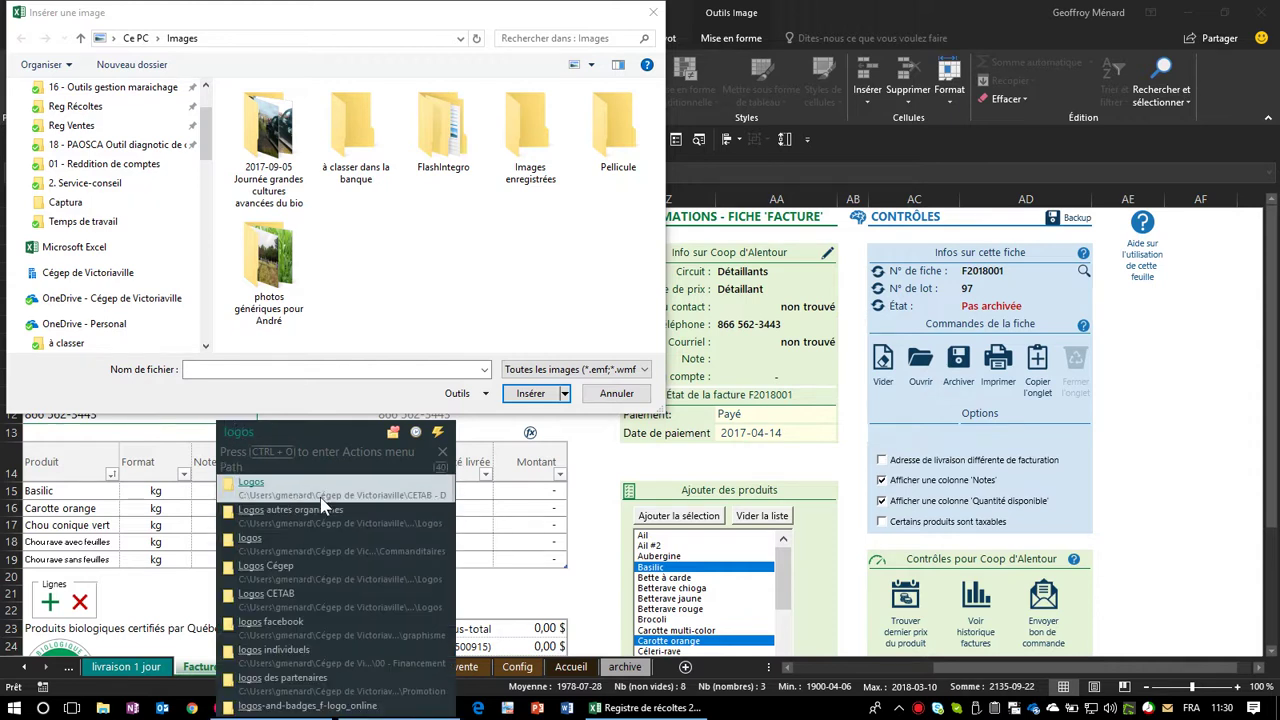
{"action": "left_click", "coordinate": [321, 497]}
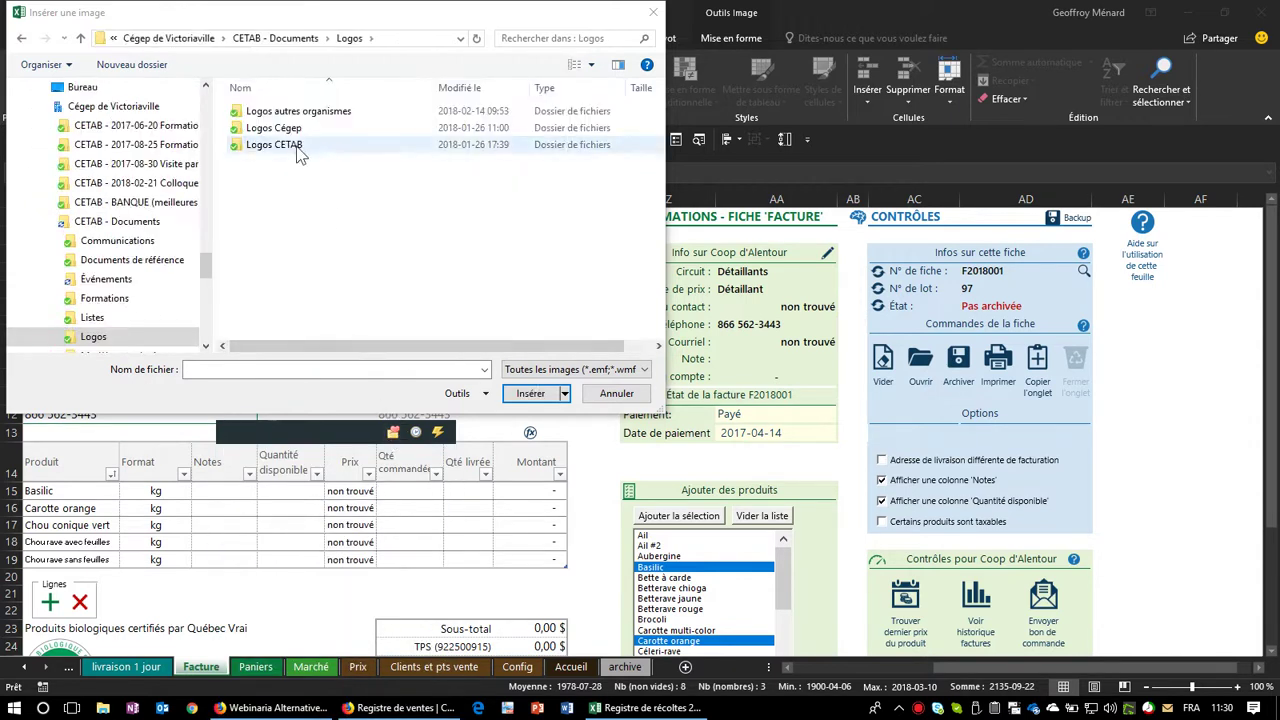
{"action": "double_click", "coordinate": [330, 146]}
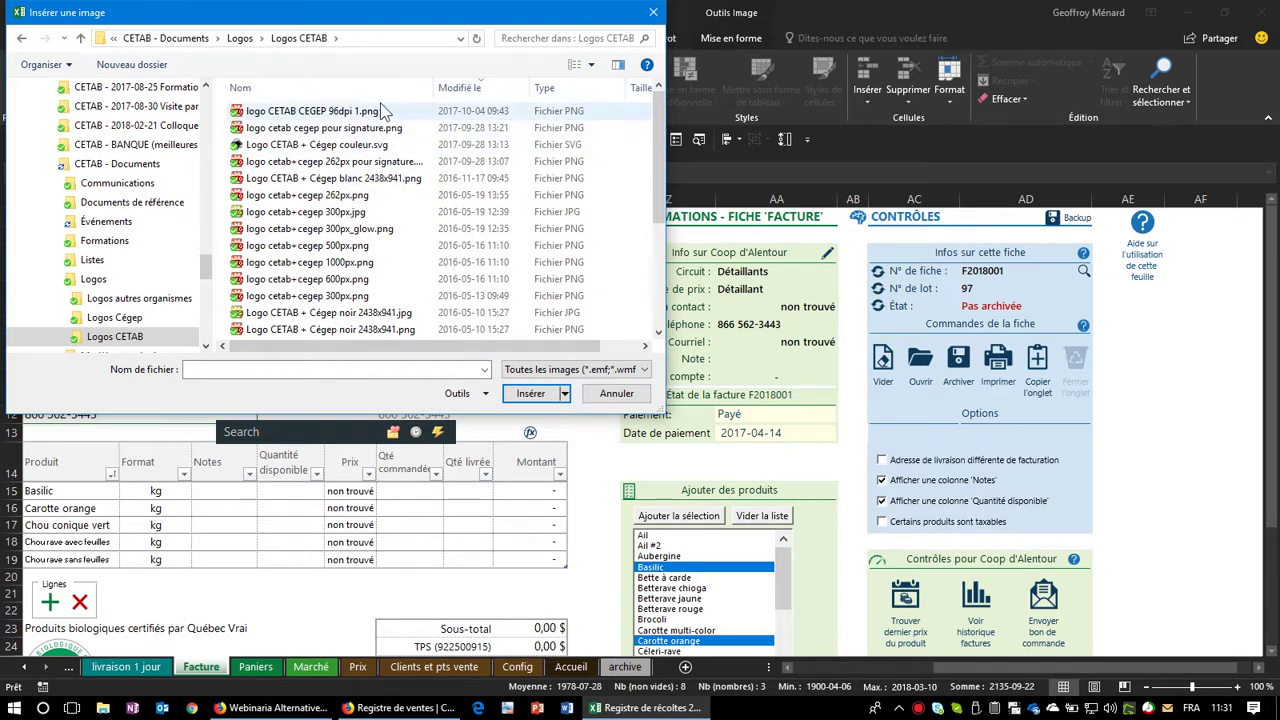
{"action": "double_click", "coordinate": [355, 112]}
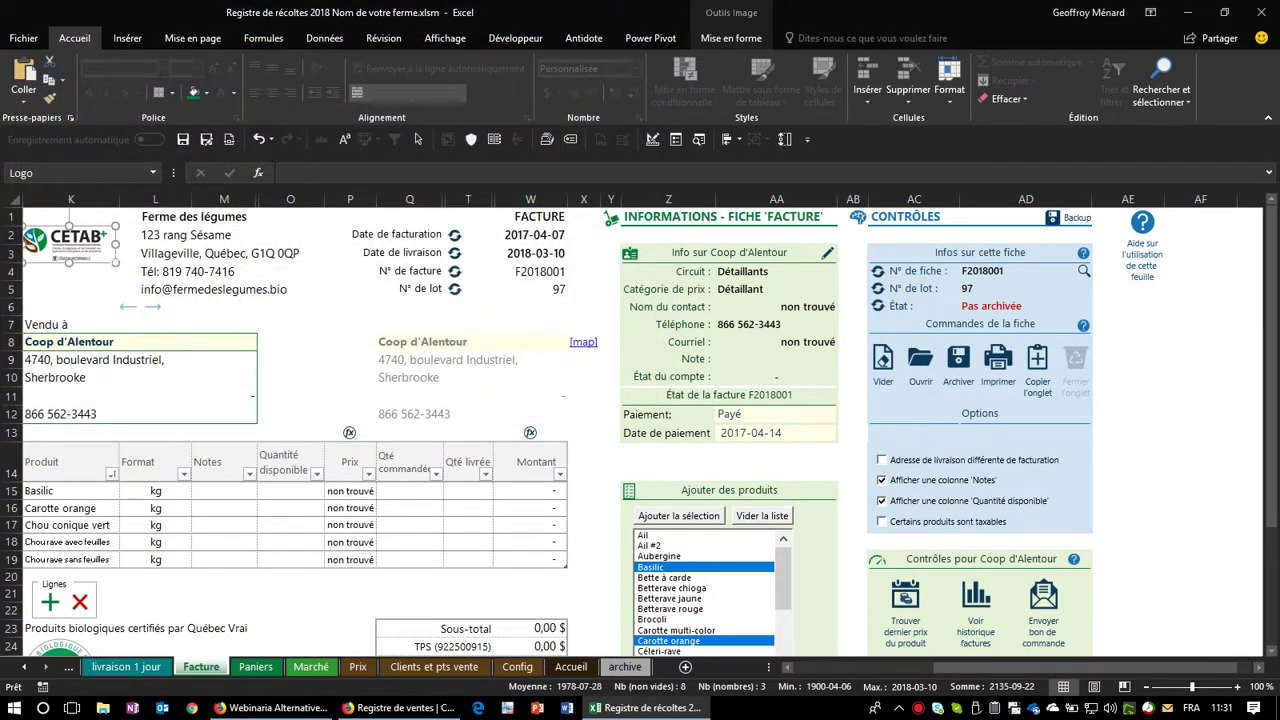
Step: Enlarge the CETAB logo and test shifting the header text right and back
{"action": "left_click_drag", "start_coordinate": [113, 262], "coordinate": [203, 296]}
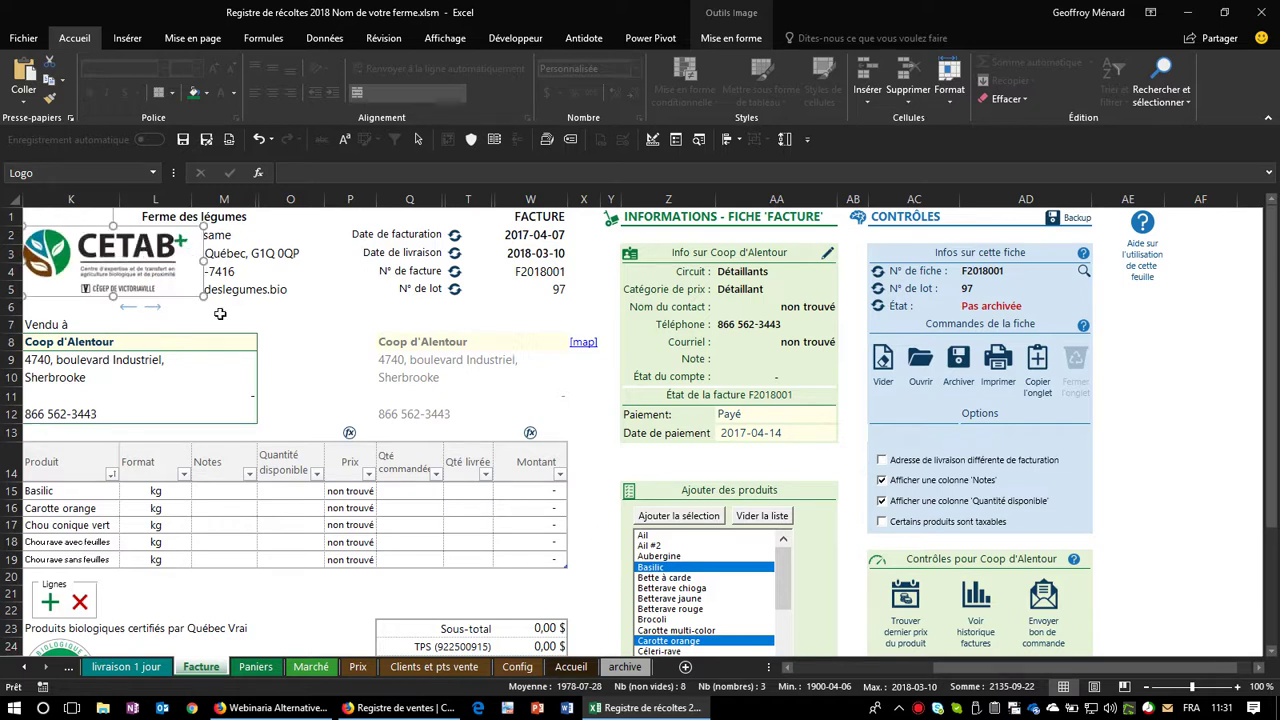
{"action": "left_click", "coordinate": [152, 306]}
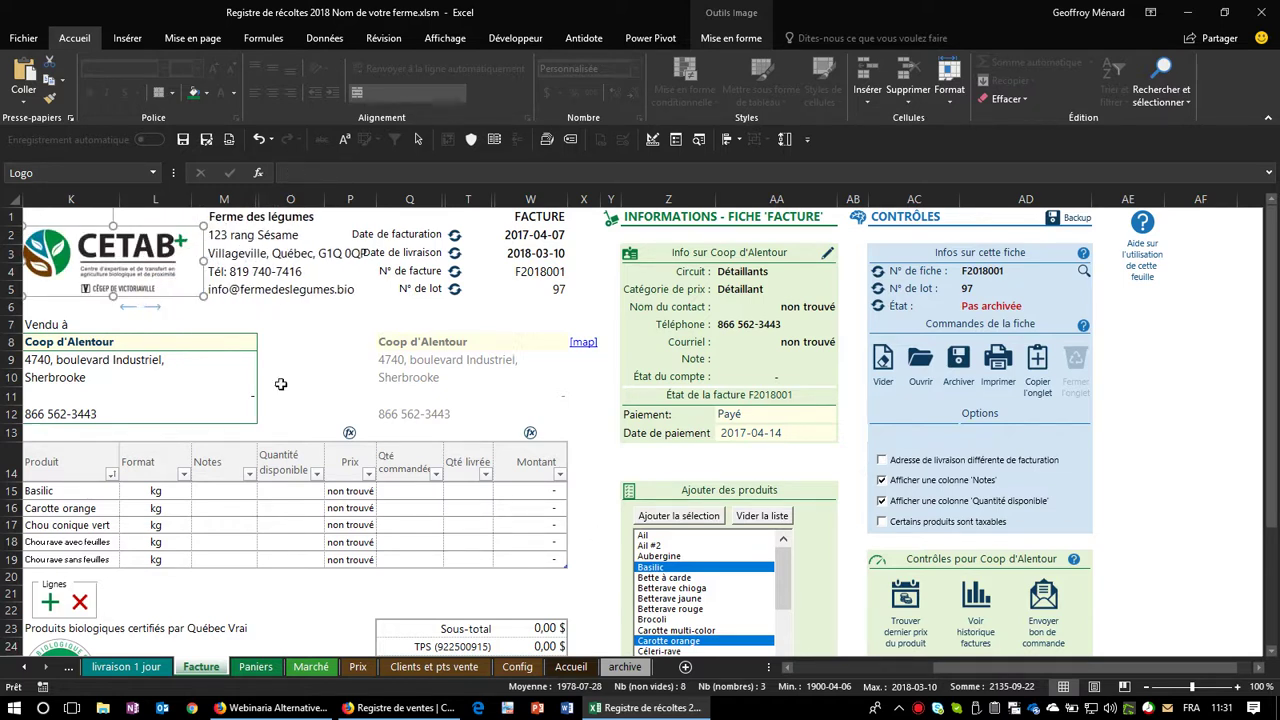
{"action": "left_click", "coordinate": [129, 308]}
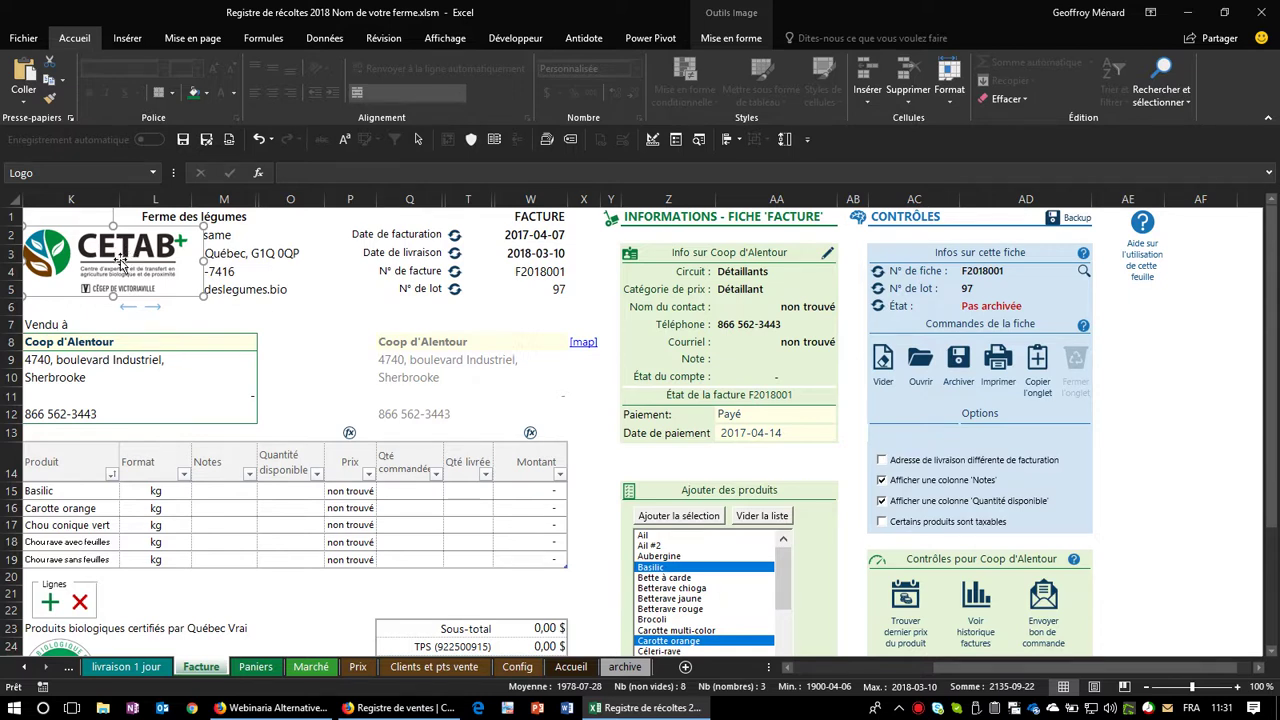
Step: Delete the logo, insert the CETAB logo file again at K2, and shrink it into the corner
{"action": "key", "text": "Delete"}
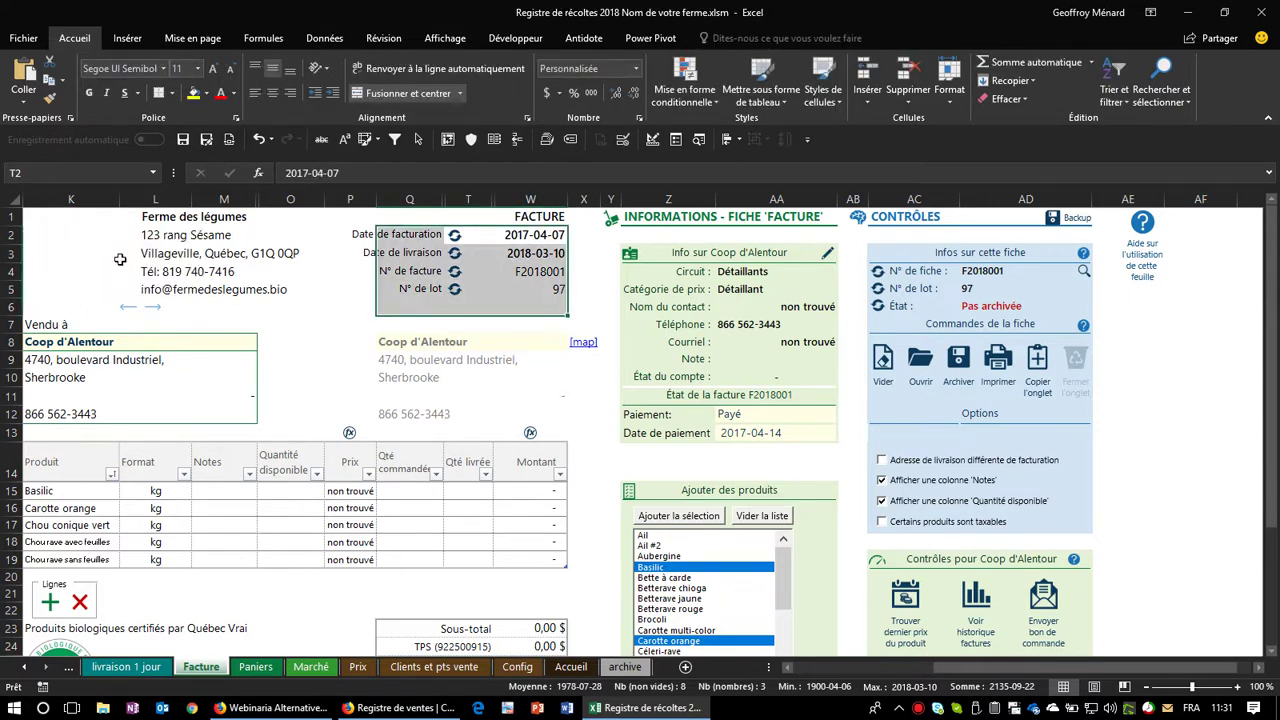
{"action": "left_click", "coordinate": [75, 228]}
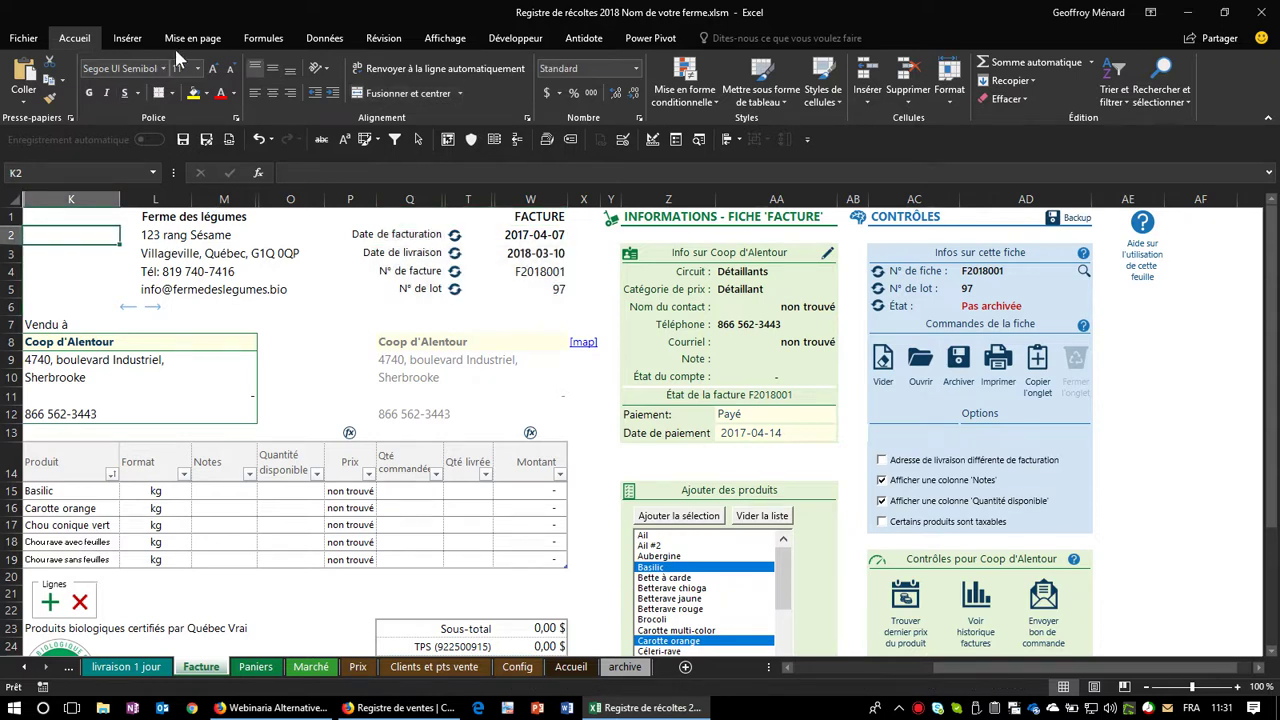
{"action": "left_click", "coordinate": [142, 46]}
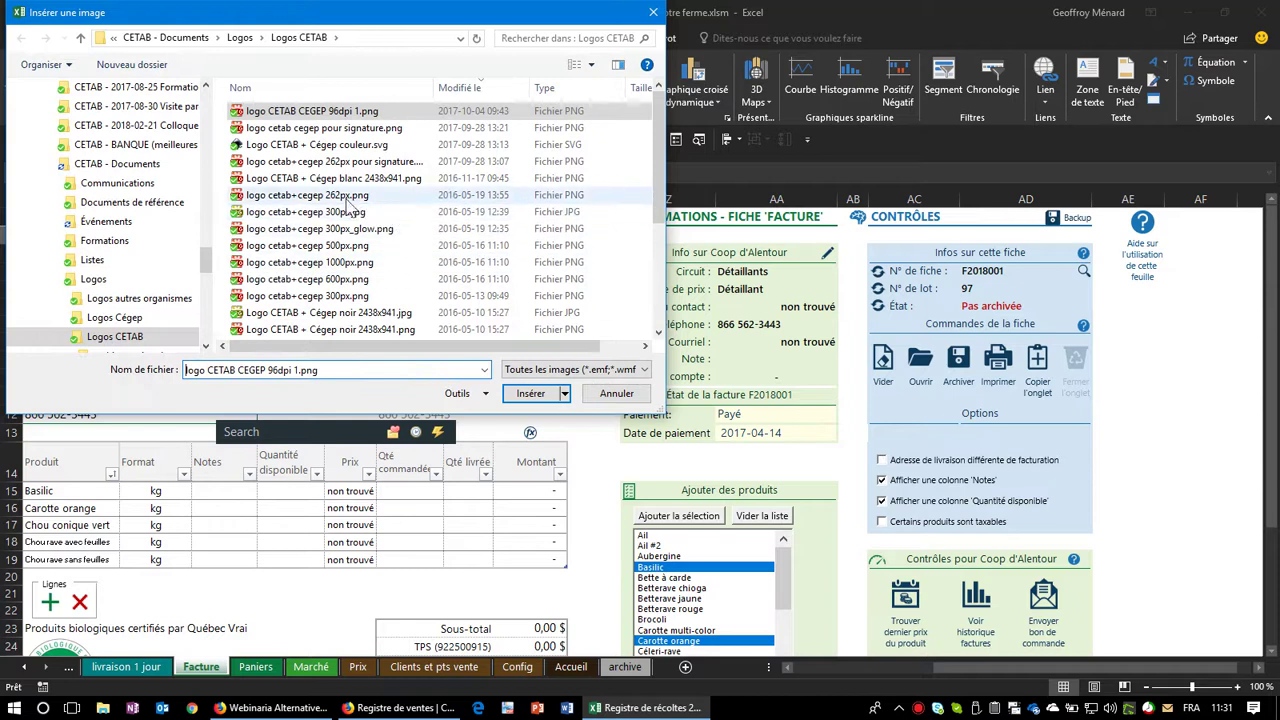
{"action": "left_click", "coordinate": [365, 197]}
{"action": "double_click", "coordinate": [366, 200]}
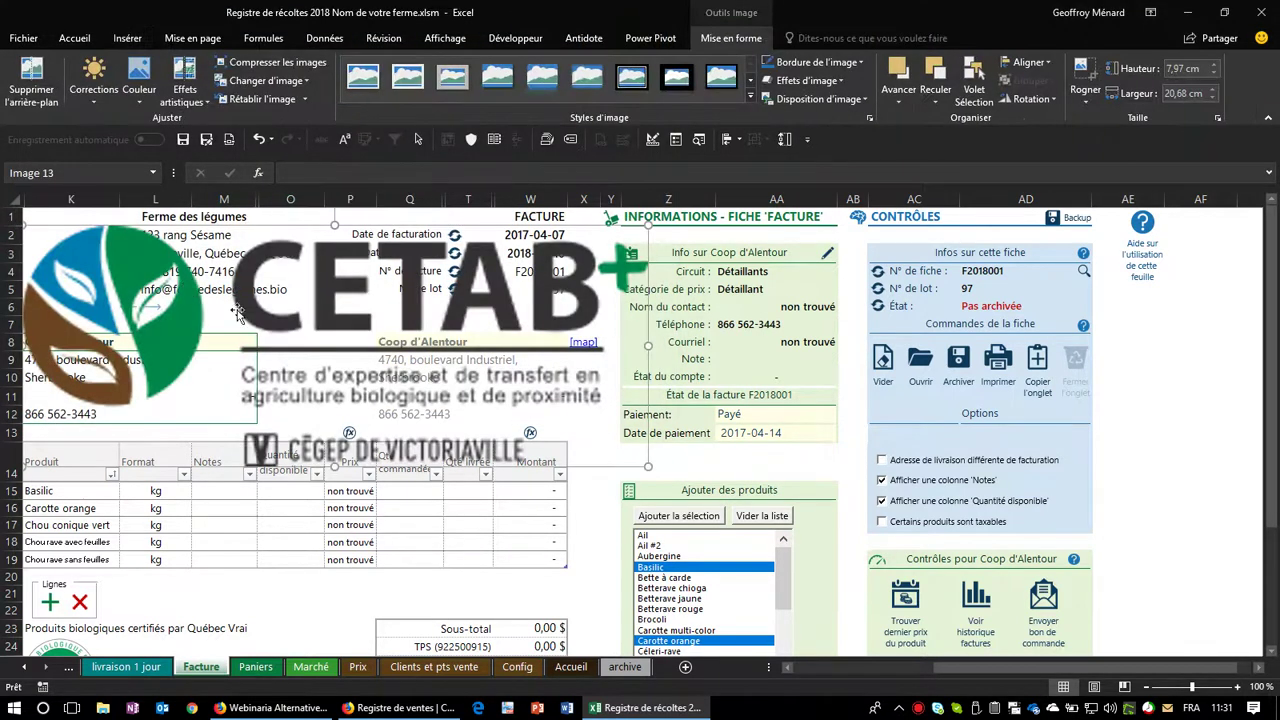
{"action": "mouse_move", "coordinate": [644, 470]}
{"action": "left_mouse_down"}
{"action": "mouse_move", "coordinate": [16, 300]}
{"action": "mouse_move", "coordinate": [175, 284]}
{"action": "left_mouse_up"}
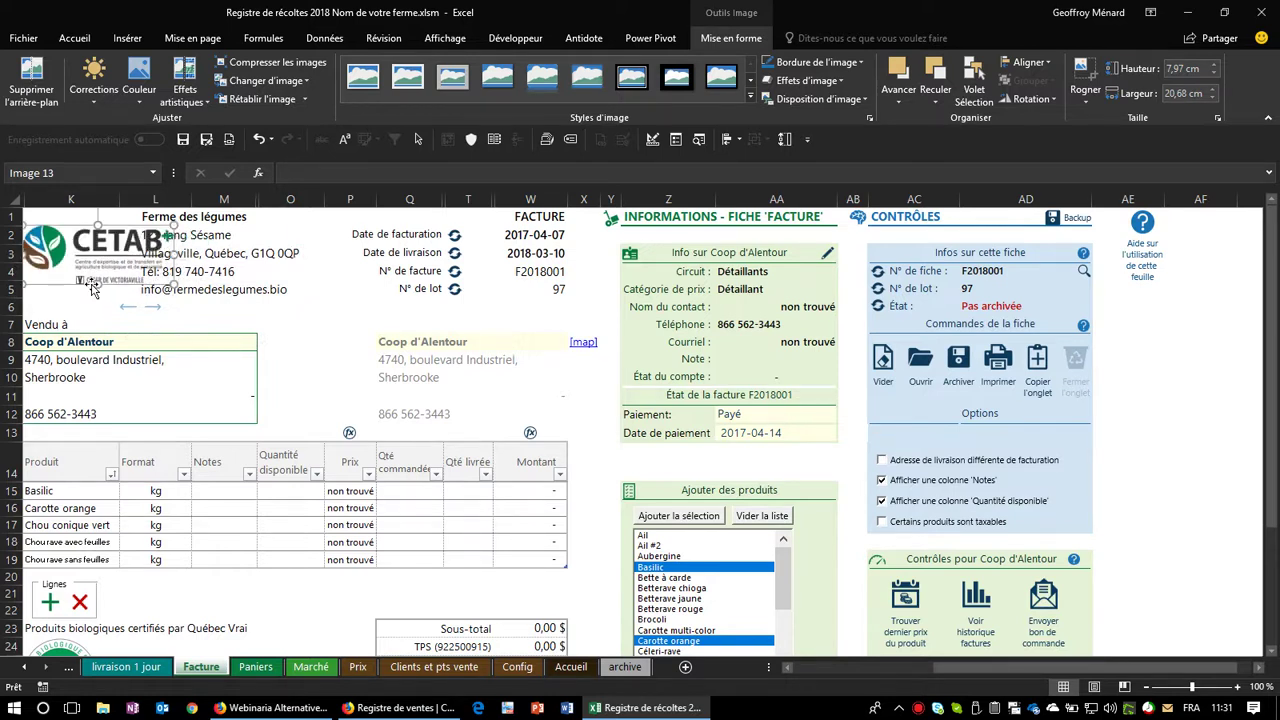
{"action": "left_click", "coordinate": [65, 173]}
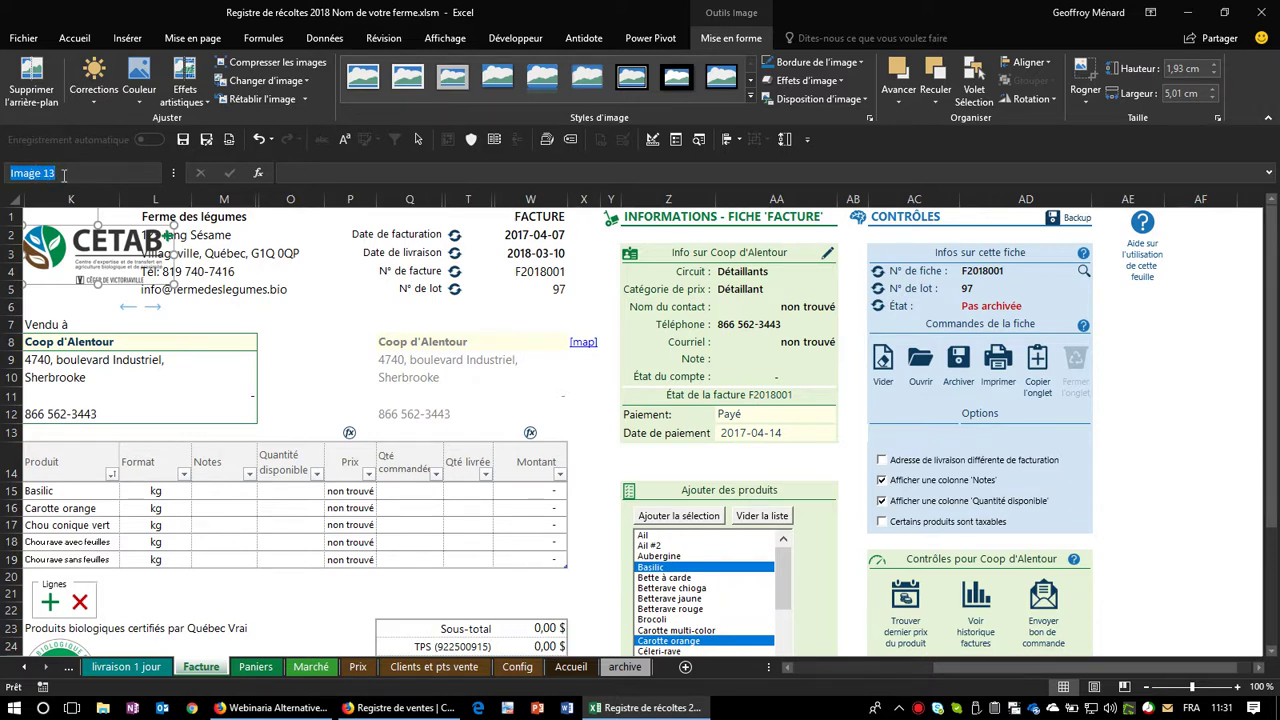
{"action": "left_click", "coordinate": [285, 358]}
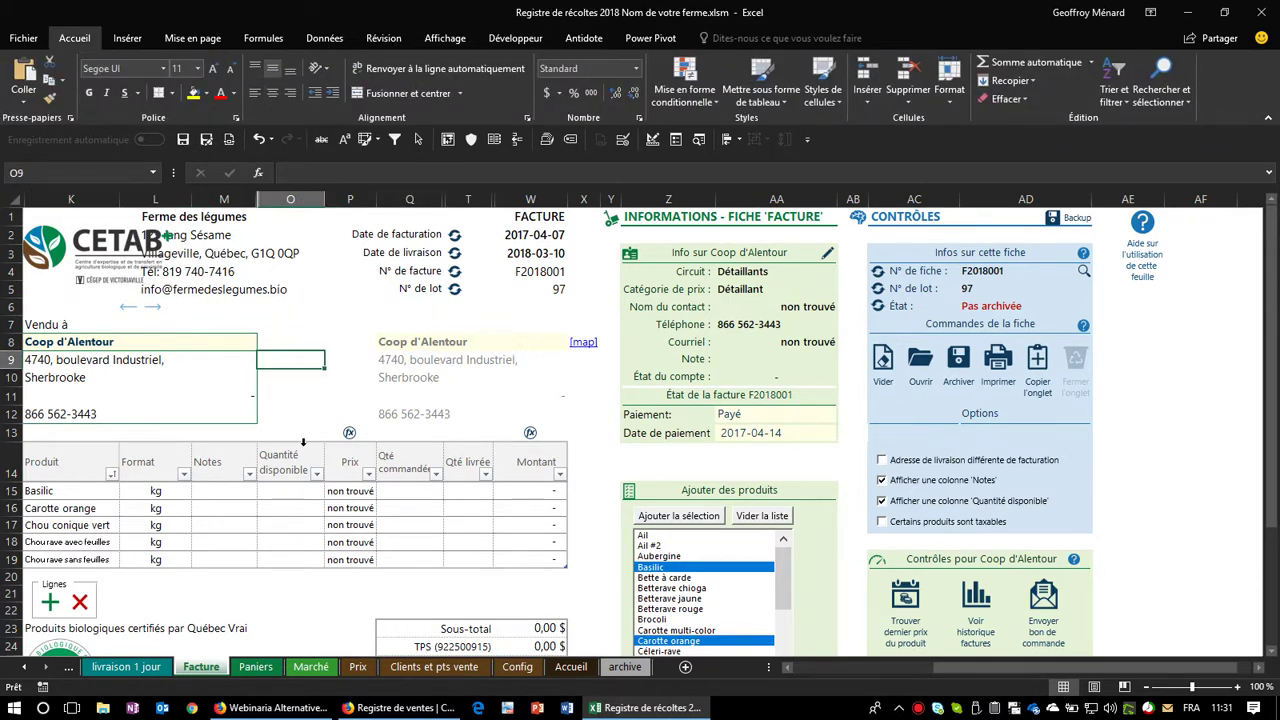
Step: Check the DateLivraison cell name and select the CETAB logo in the Name Box
{"action": "left_click", "coordinate": [526, 252]}
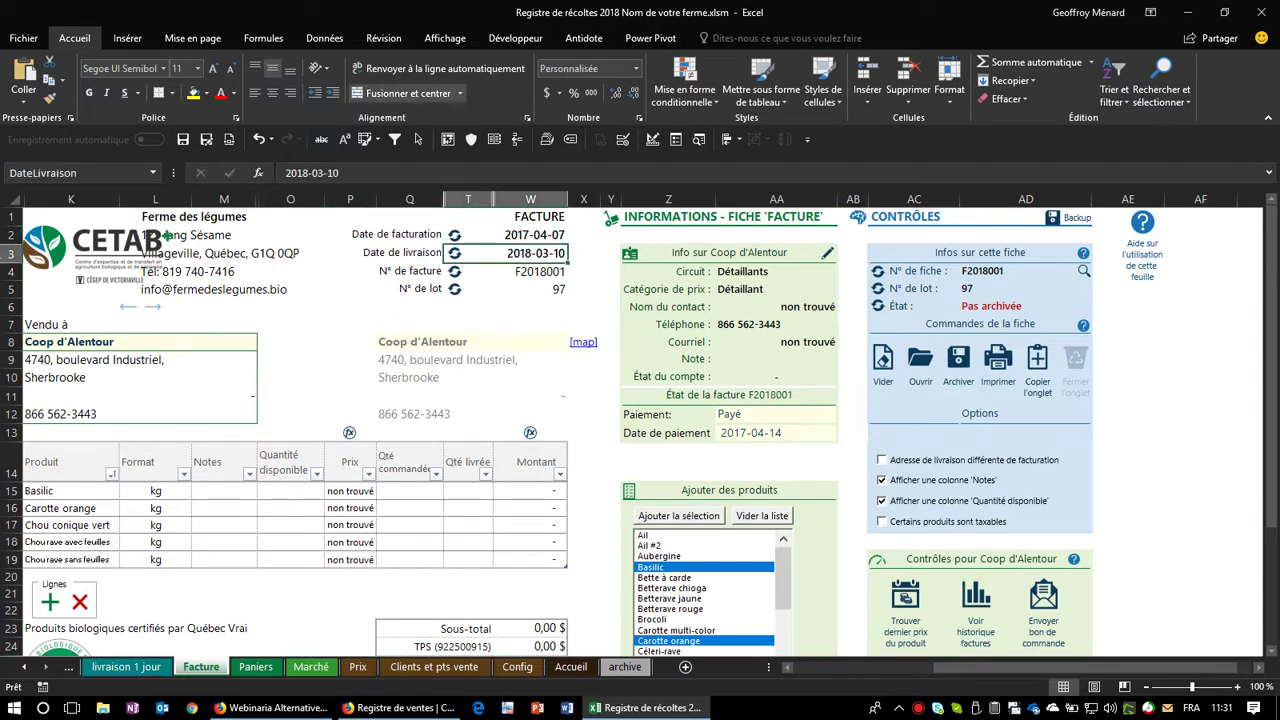
{"action": "left_click", "coordinate": [50, 174]}
{"action": "left_click", "coordinate": [72, 242]}
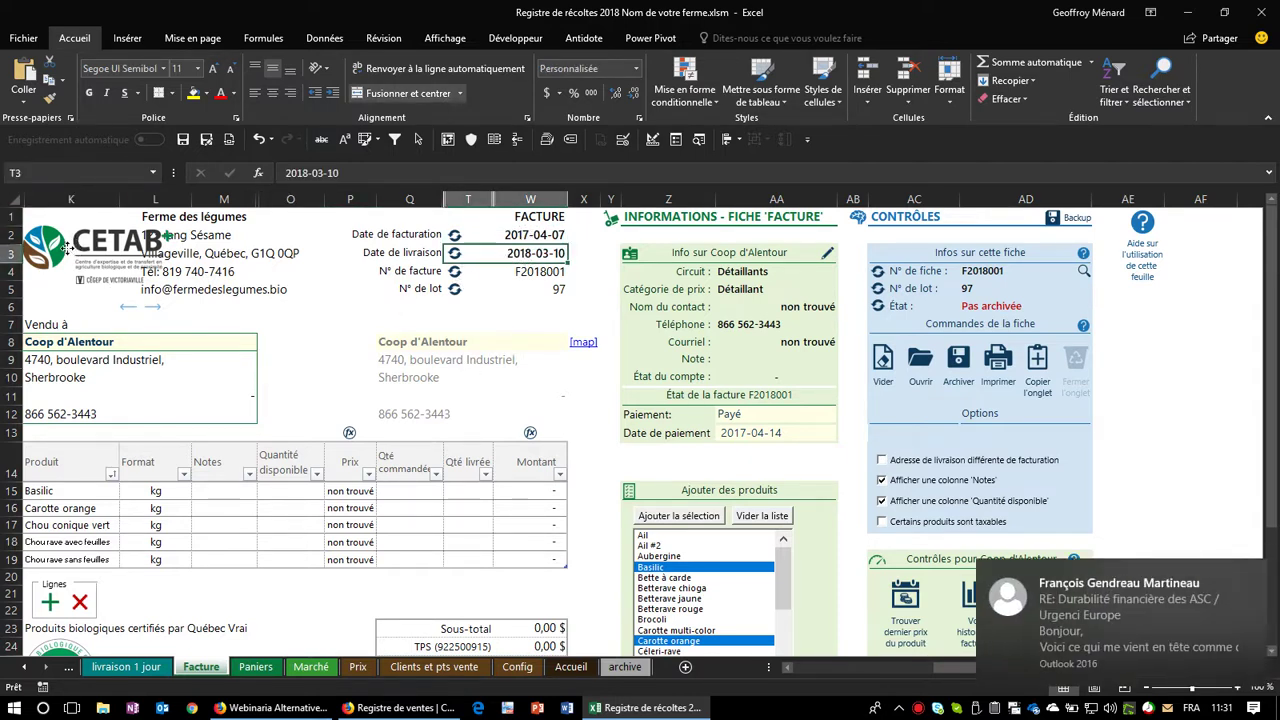
{"action": "left_click", "coordinate": [66, 168]}
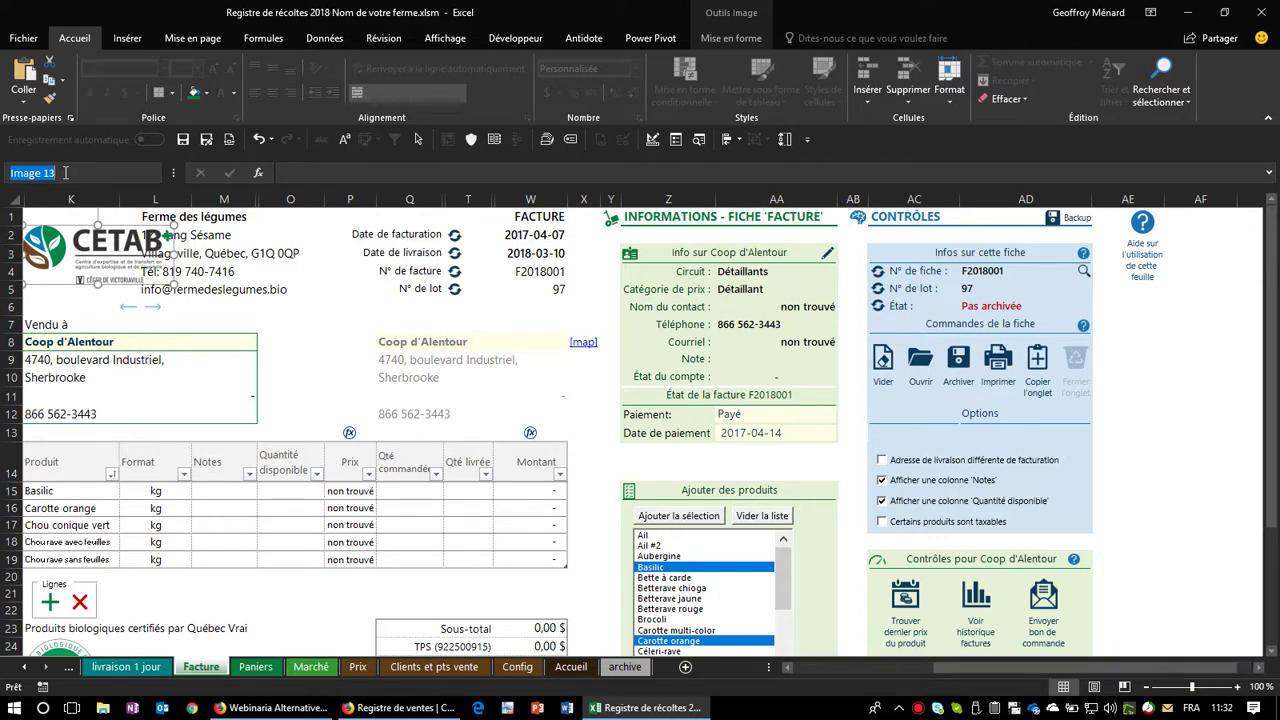
{"action": "type", "text": "Logos"}
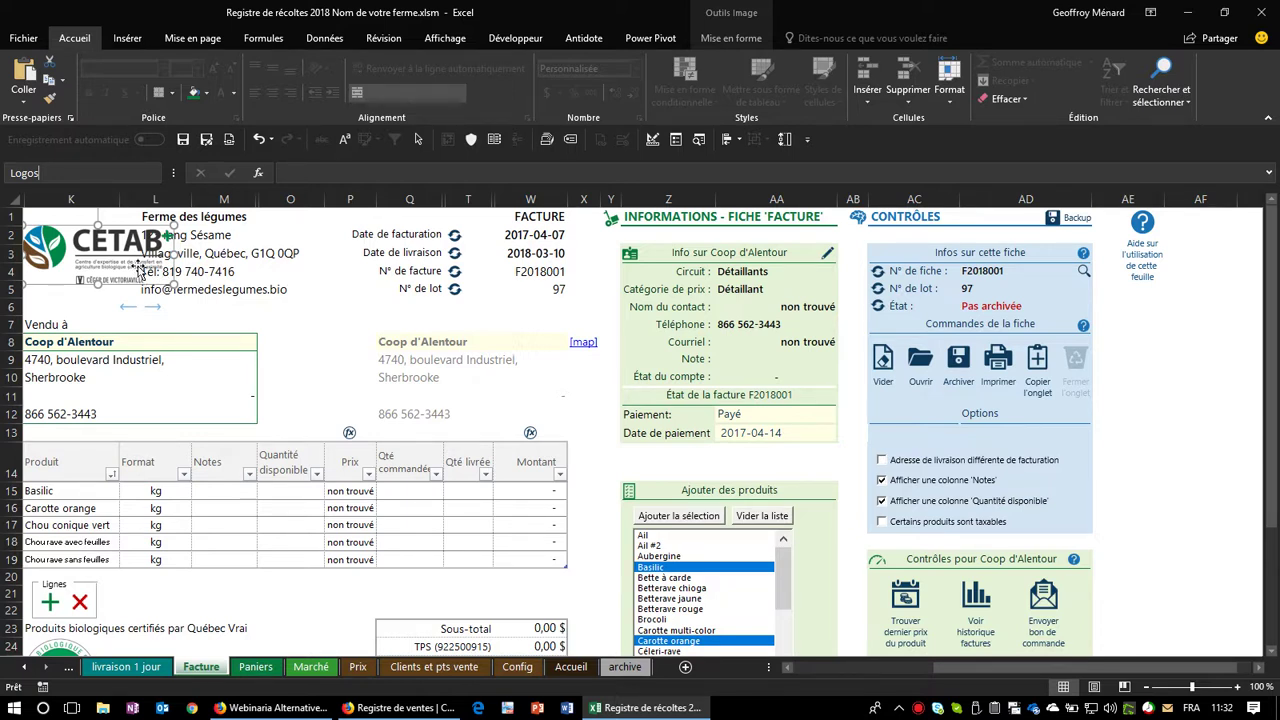
{"action": "left_click", "coordinate": [142, 270]}
Step: Rename the logo picture to 'Logo', shrink it slightly, and show the Config sheet
{"action": "left_click", "coordinate": [93, 168]}
{"action": "type", "text": "Logo"}
{"action": "key", "text": "Return"}
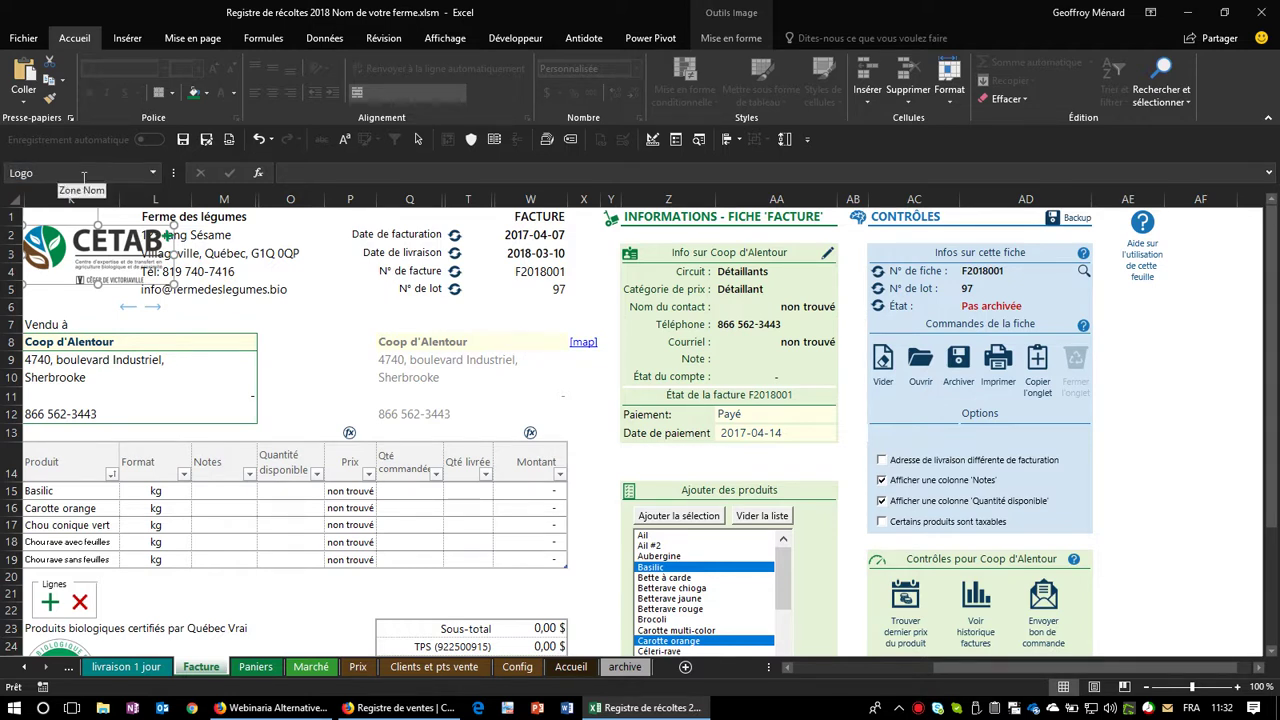
{"action": "left_click", "coordinate": [63, 176]}
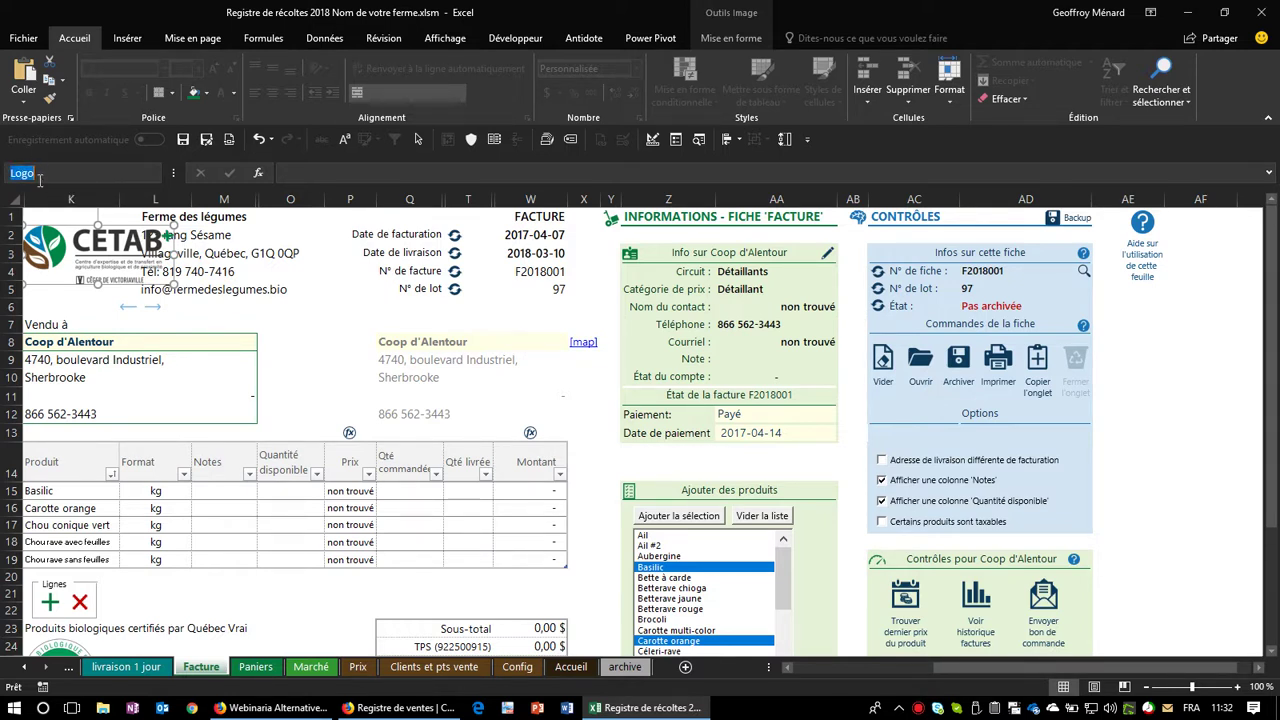
{"action": "left_click", "coordinate": [55, 168]}
{"action": "left_click_drag", "start_coordinate": [170, 284], "coordinate": [136, 268]}
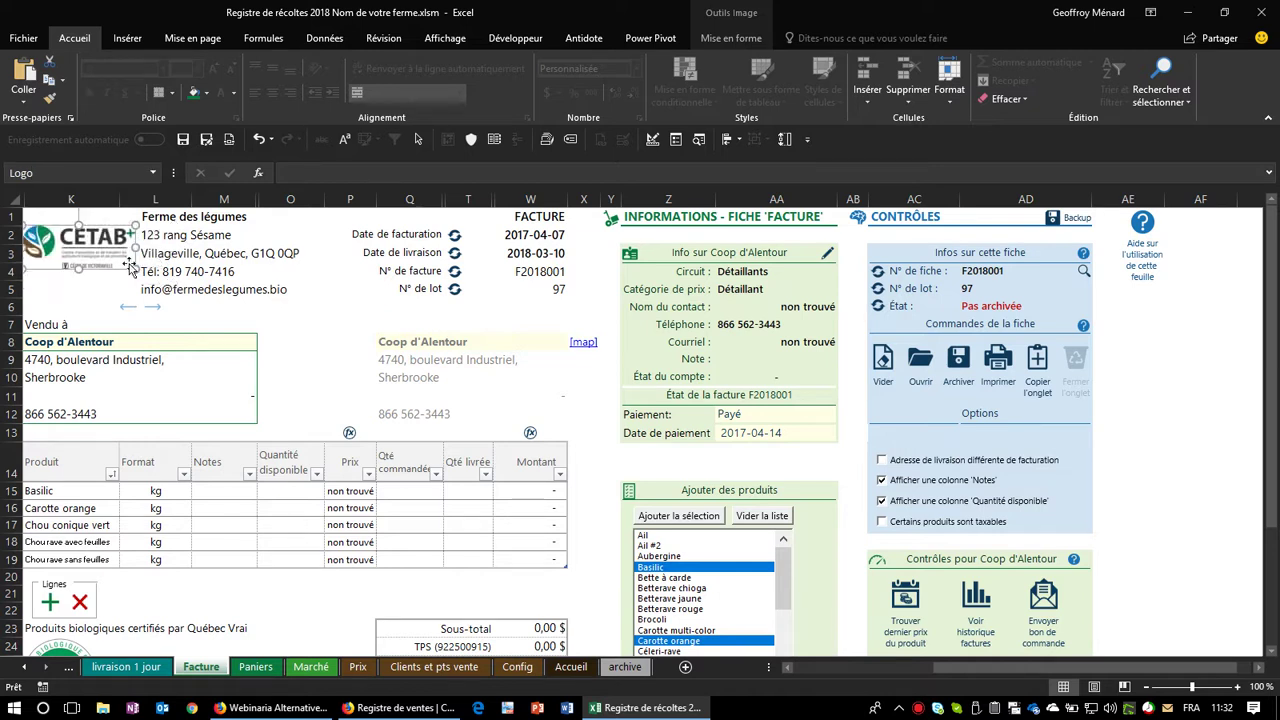
{"action": "left_click", "coordinate": [517, 666]}
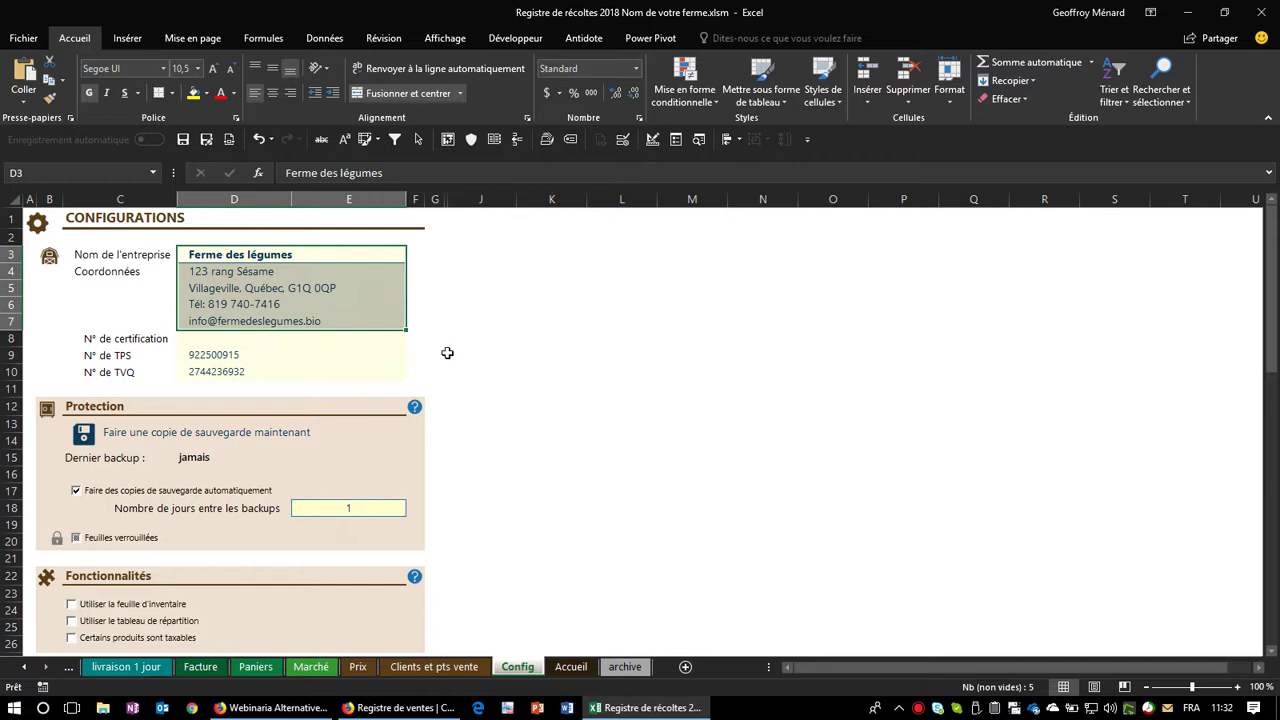
Step: Enter the farm's certification number in Config cell D8
{"action": "left_click", "coordinate": [242, 338]}
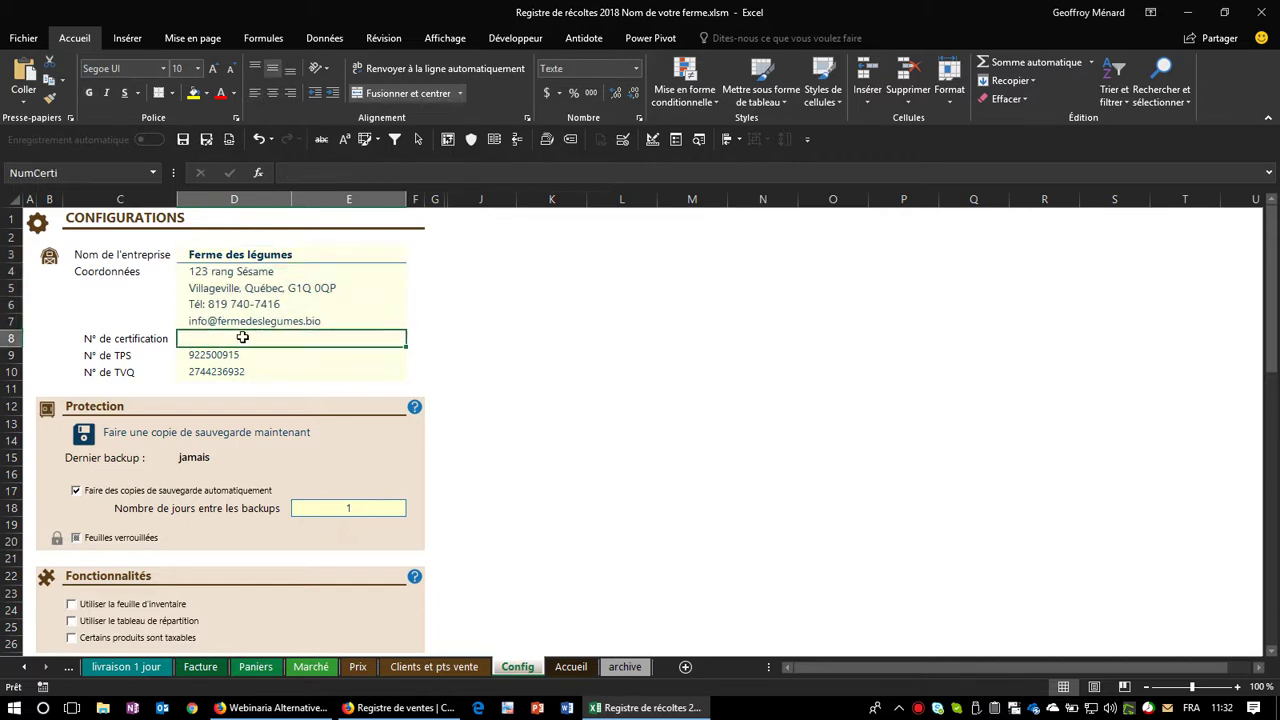
{"action": "key", "text": "Return"}
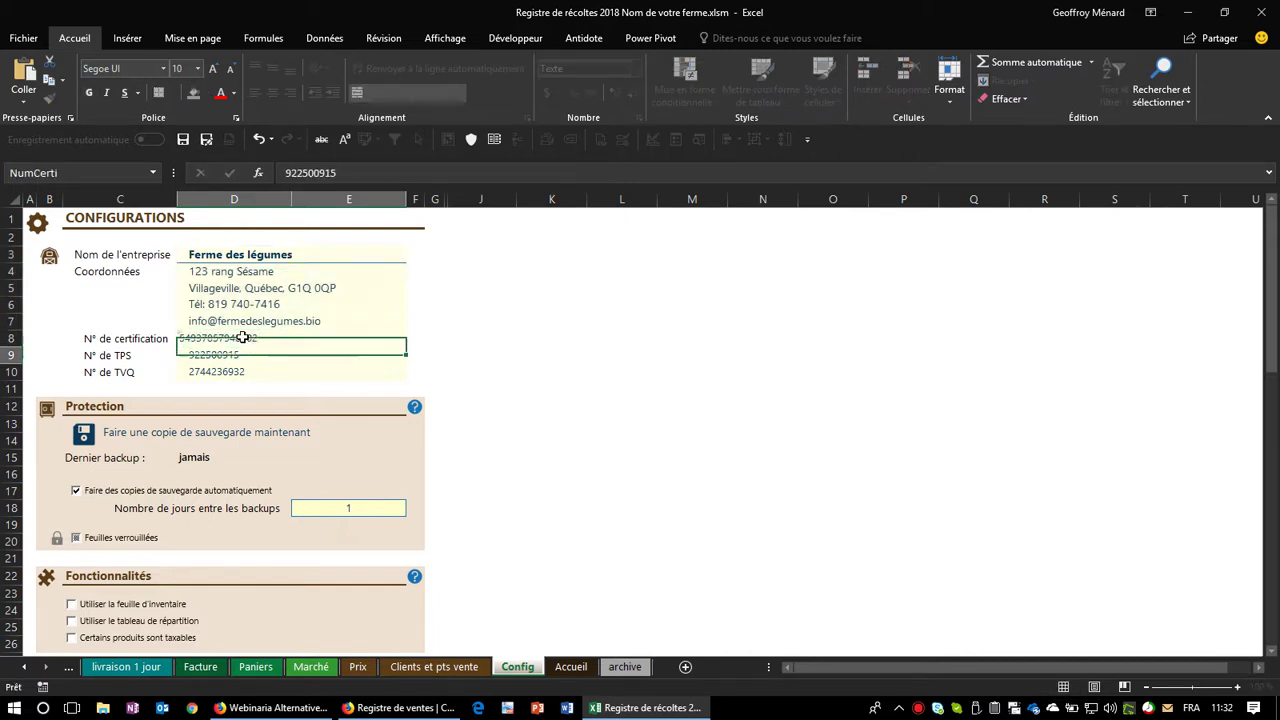
Step: On Facture, delete the duplicate certification number in K31, keeping =Config!NumCerti in K30
{"action": "left_click", "coordinate": [200, 666]}
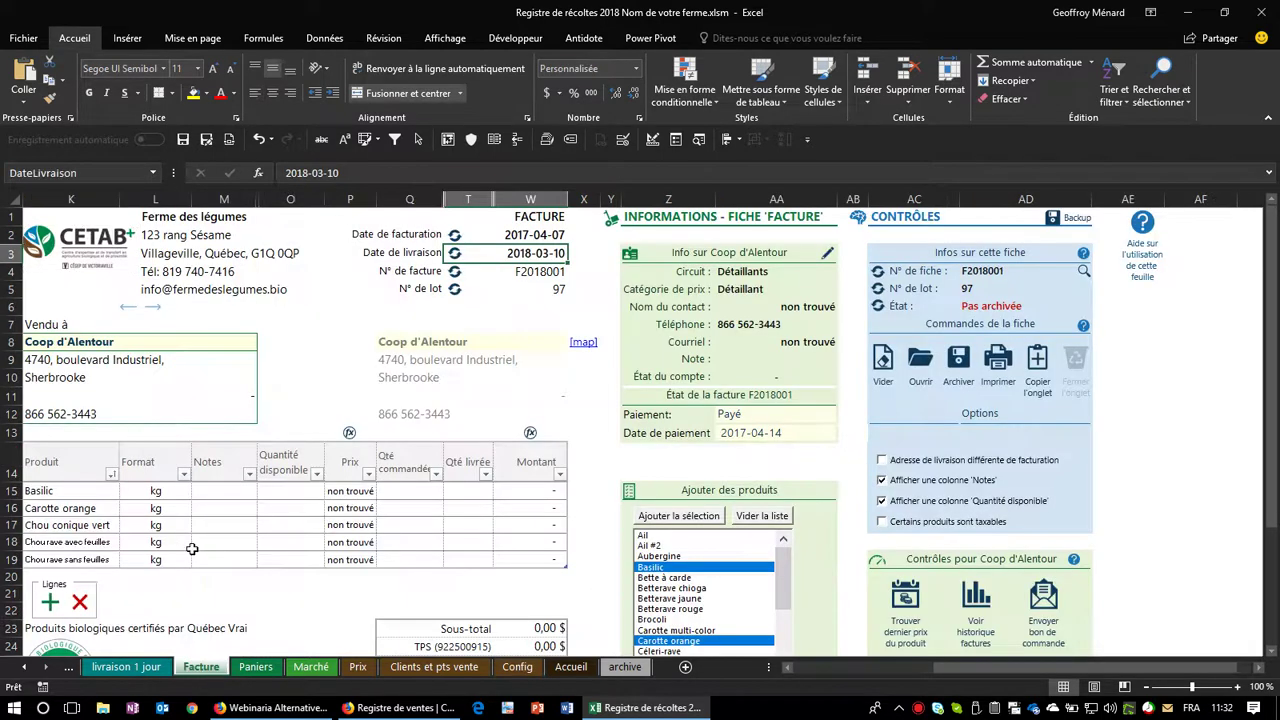
{"action": "scroll", "coordinate": [192, 549], "scroll_direction": "down", "scroll_amount": 5}
{"action": "left_click", "coordinate": [62, 466]}
{"action": "left_click", "coordinate": [78, 485]}
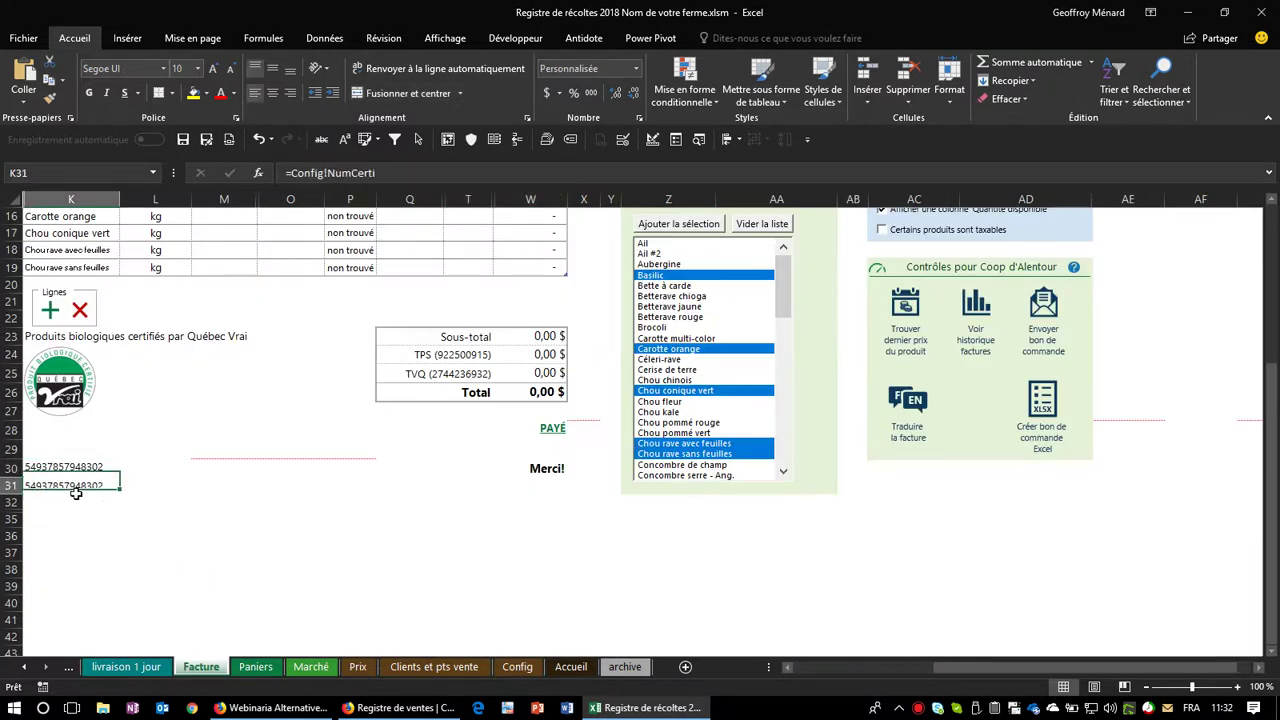
{"action": "left_click", "coordinate": [70, 470], "text": "shift"}
{"action": "key", "text": "Down"}
{"action": "left_click", "coordinate": [101, 482]}
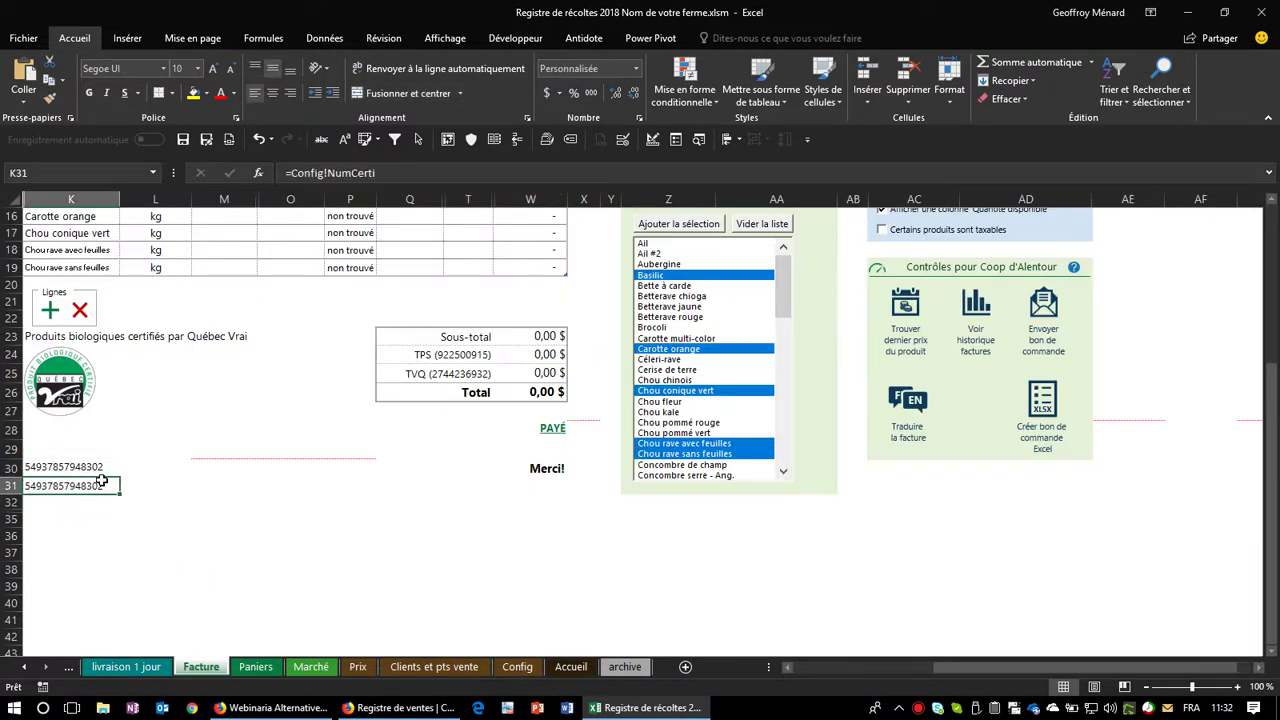
{"action": "key", "text": "Delete"}
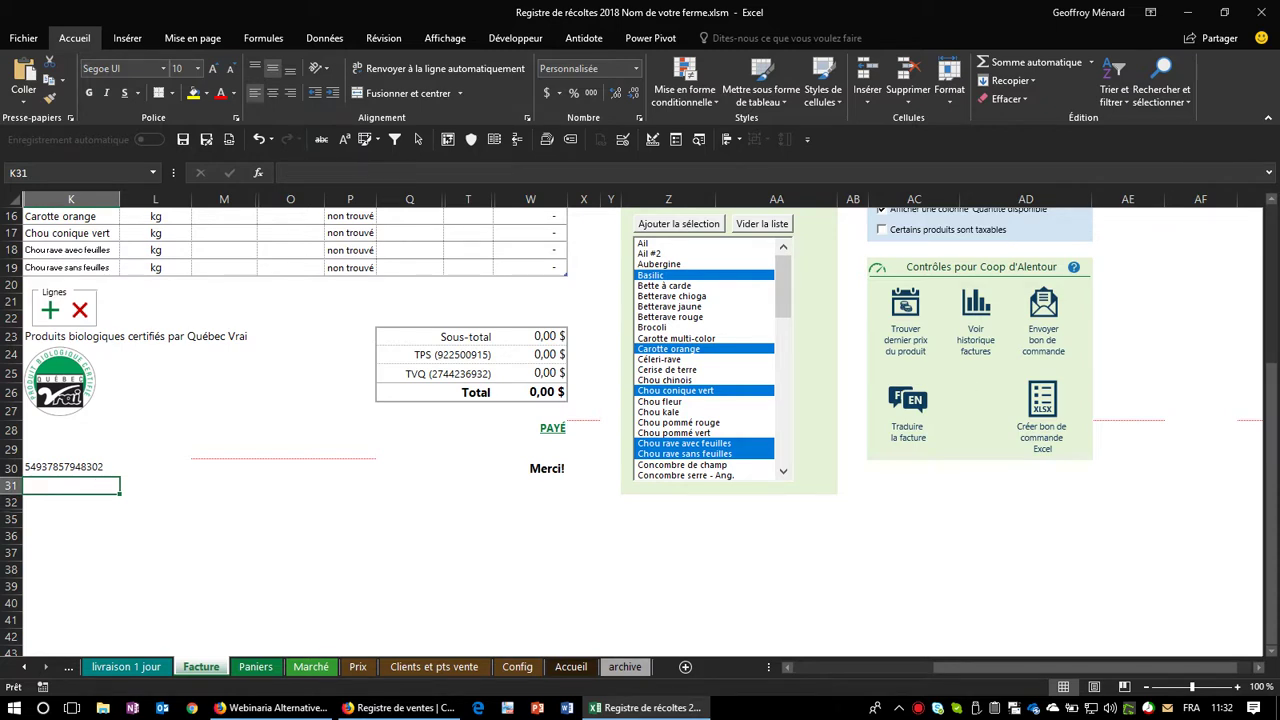
{"action": "left_click", "coordinate": [76, 470]}
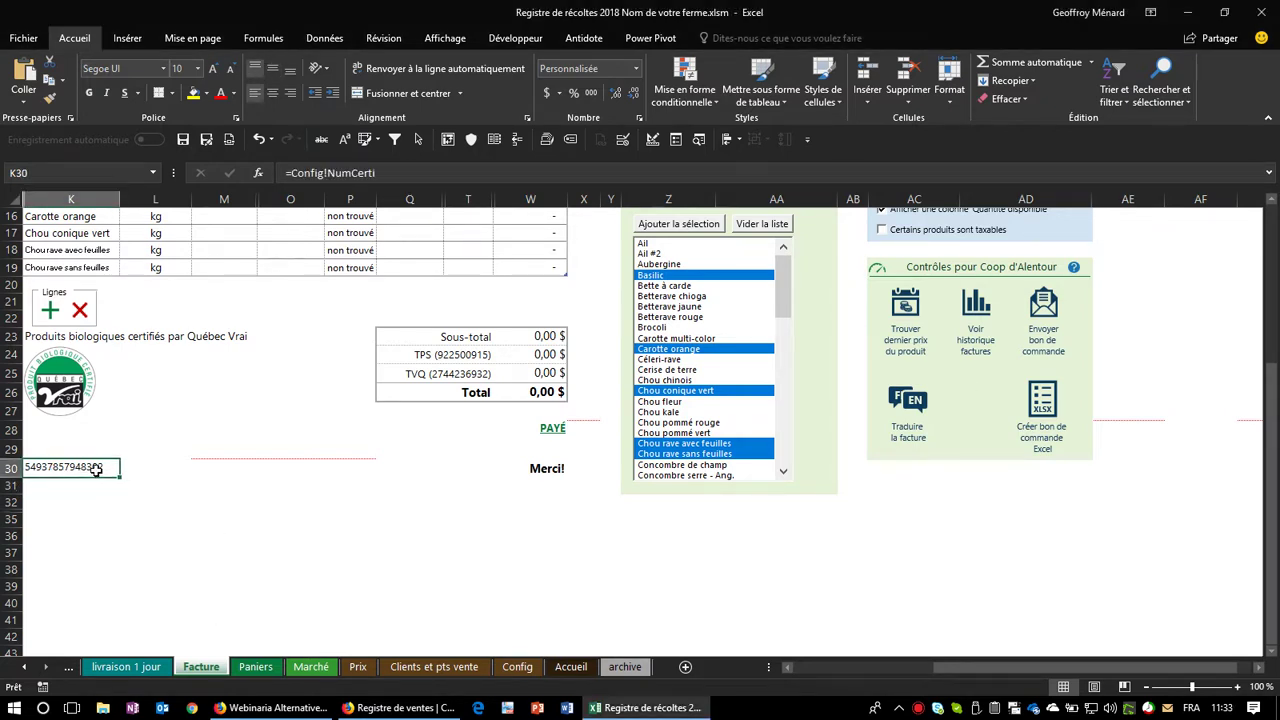
{"action": "left_click", "coordinate": [52, 341]}
{"action": "left_click", "coordinate": [76, 381]}
Step: Move the Québec Vrai logo slightly lower under the certified-organic line
{"action": "right_click", "coordinate": [76, 381]}
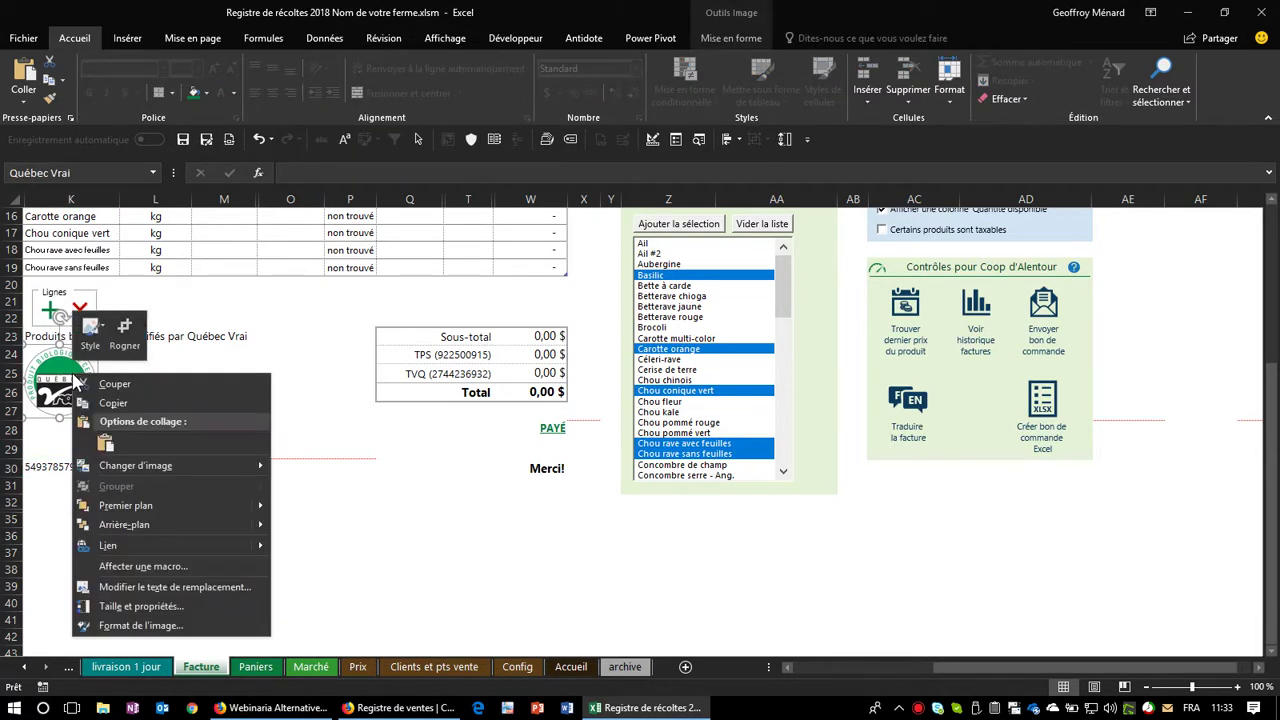
{"action": "left_click", "coordinate": [62, 373]}
{"action": "left_click_drag", "start_coordinate": [64, 375], "coordinate": [69, 398]}
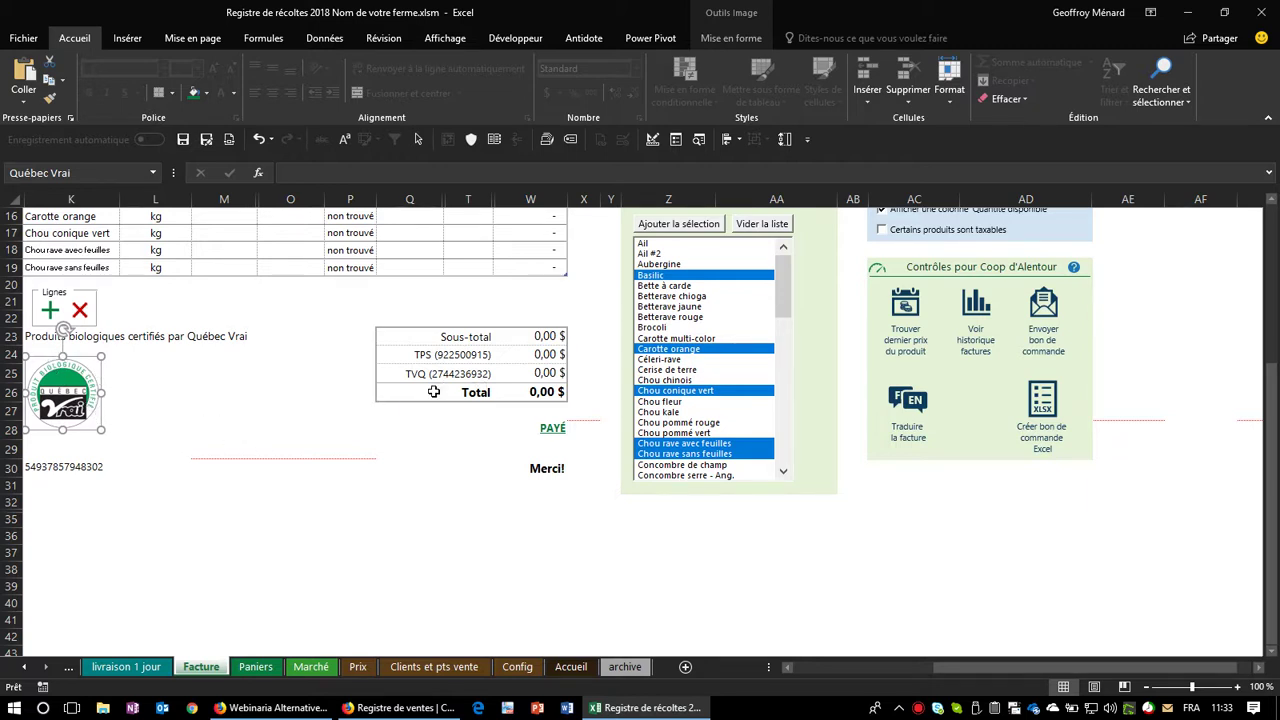
{"action": "scroll", "coordinate": [434, 391], "scroll_direction": "up", "scroll_amount": 5}
{"action": "scroll", "coordinate": [396, 395], "scroll_direction": "down", "scroll_amount": 7}
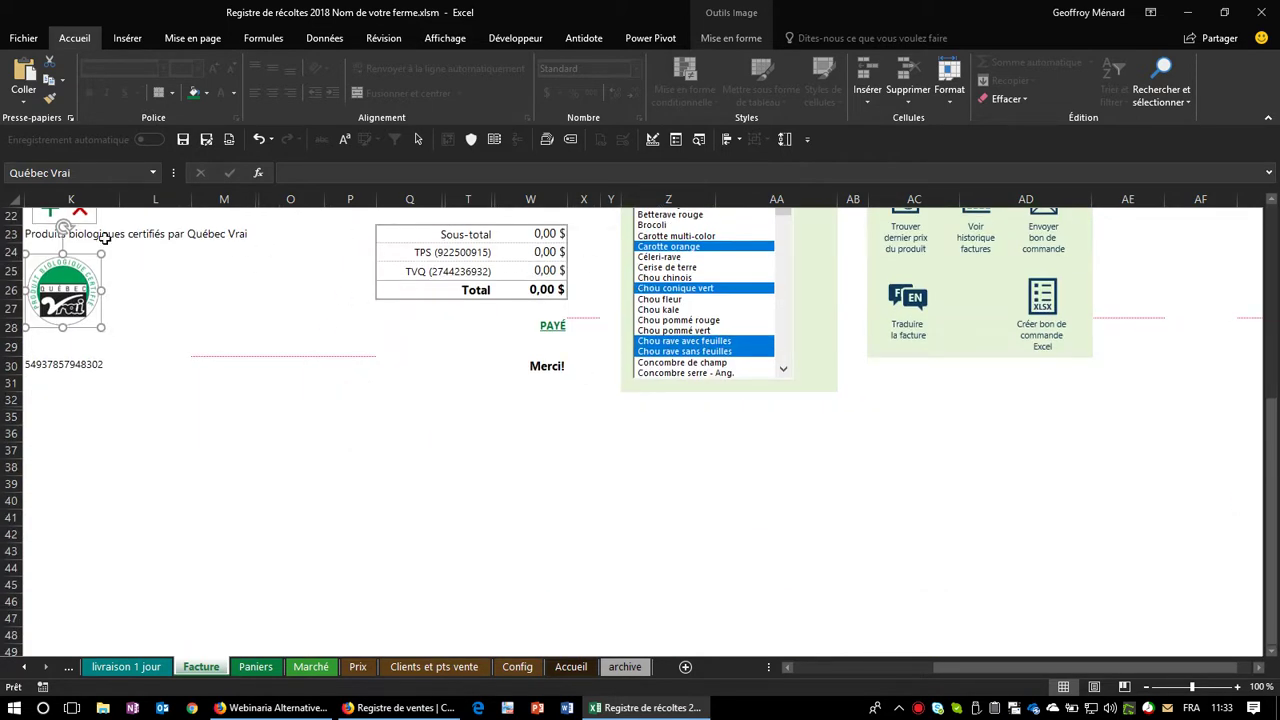
Step: Look over the Paniers and Marché sheets, then return to Facture
{"action": "left_click", "coordinate": [252, 668]}
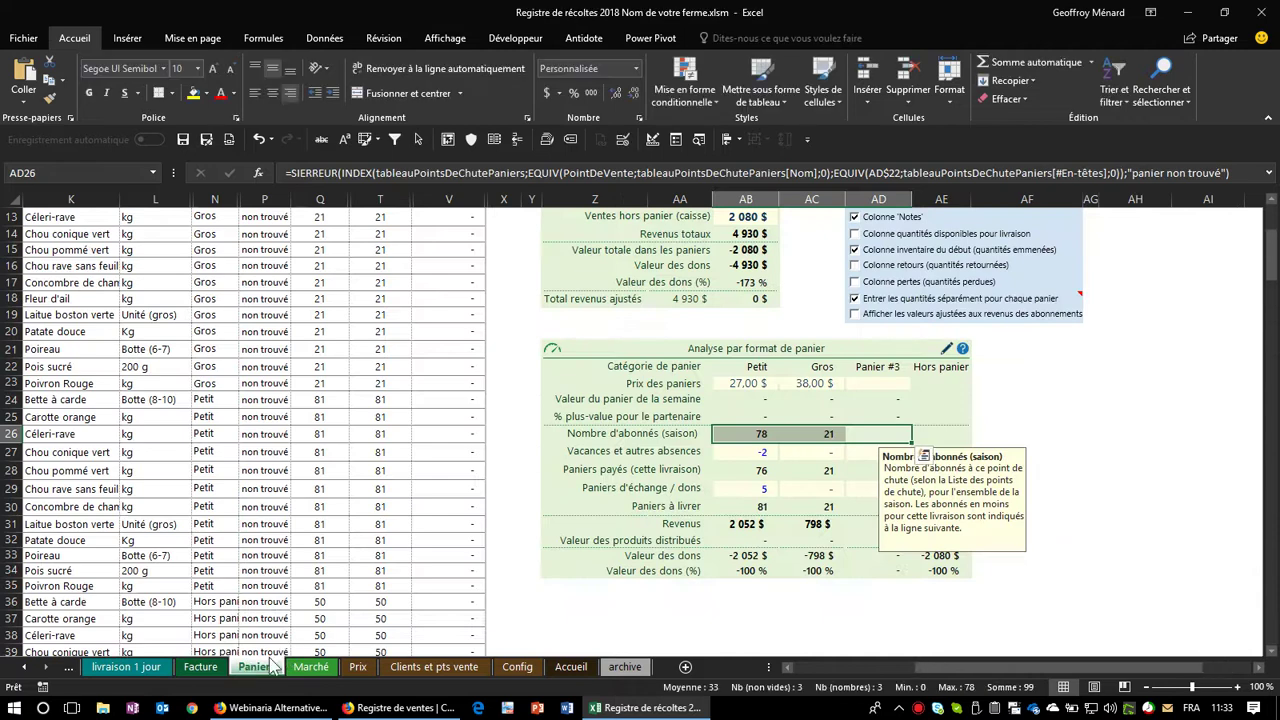
{"action": "scroll", "coordinate": [242, 560], "scroll_direction": "down", "scroll_amount": 8}
{"action": "scroll", "coordinate": [242, 565], "scroll_direction": "down", "scroll_amount": 2}
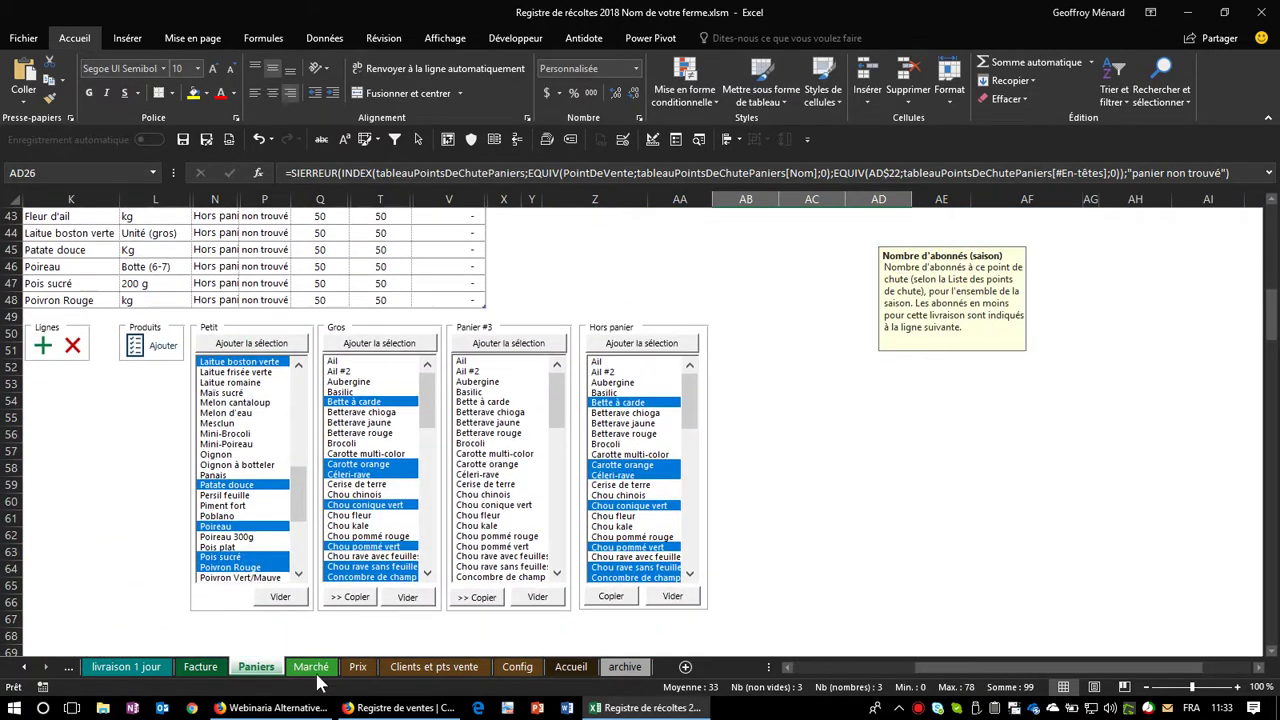
{"action": "left_click", "coordinate": [318, 668]}
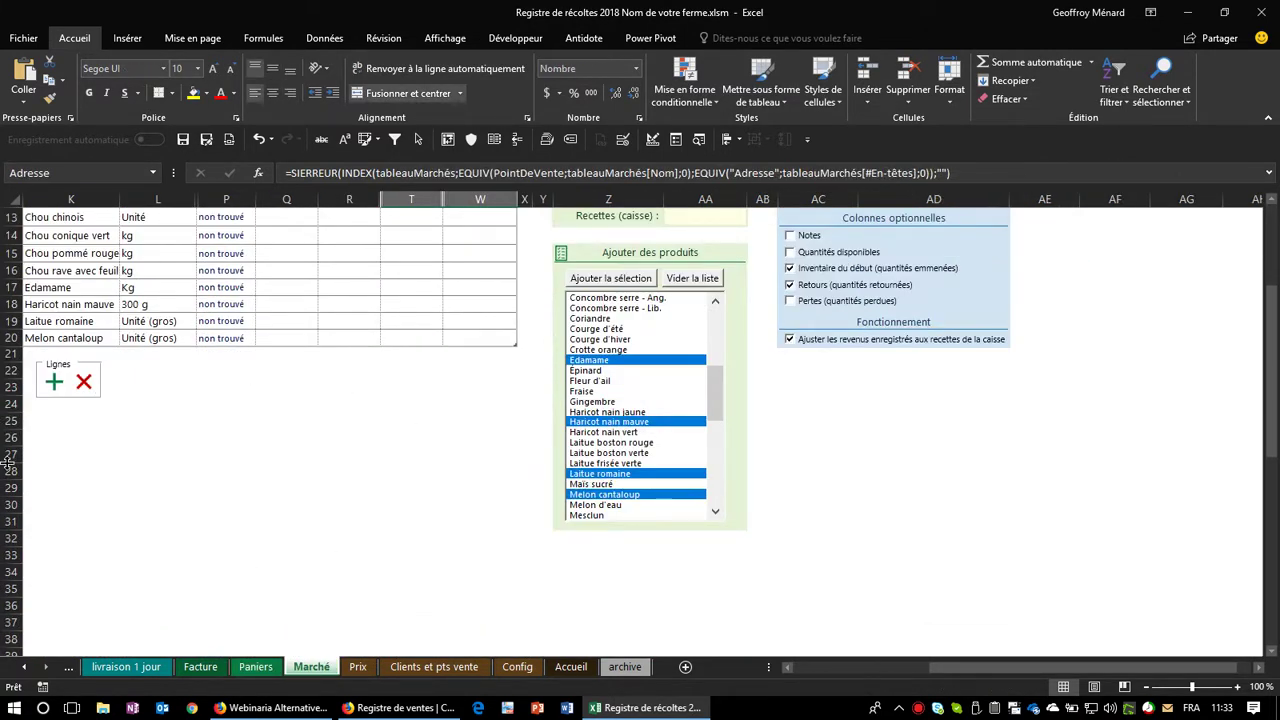
{"action": "scroll", "coordinate": [521, 445], "scroll_direction": "up", "scroll_amount": 4}
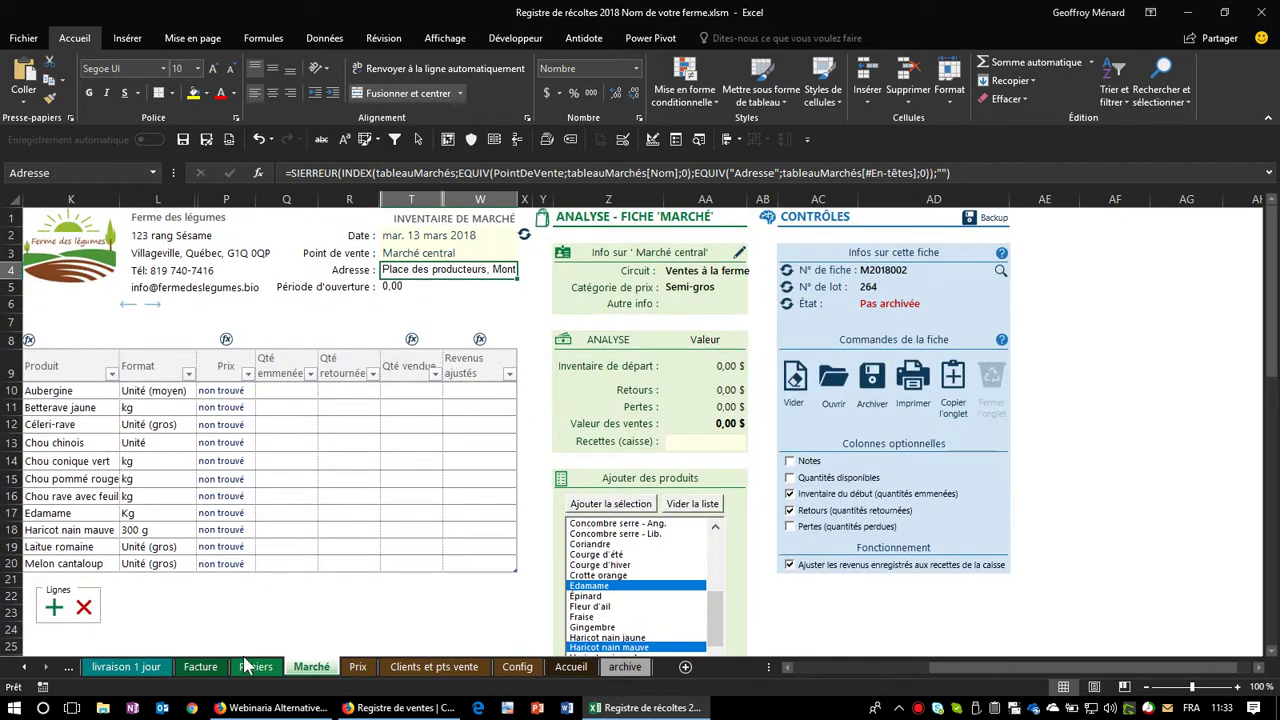
{"action": "left_click", "coordinate": [201, 667]}
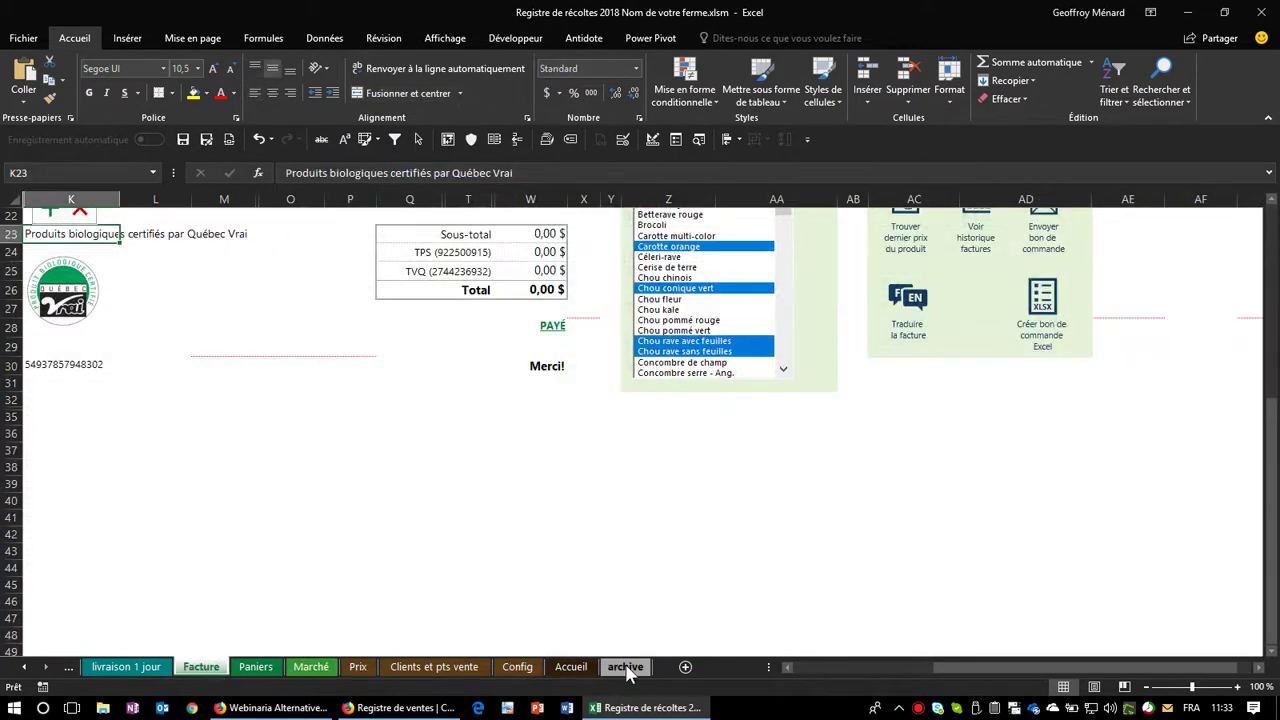
Step: Compare the Sous-total, TPS and TVQ label formulas in T23:T25
{"action": "left_click", "coordinate": [456, 240]}
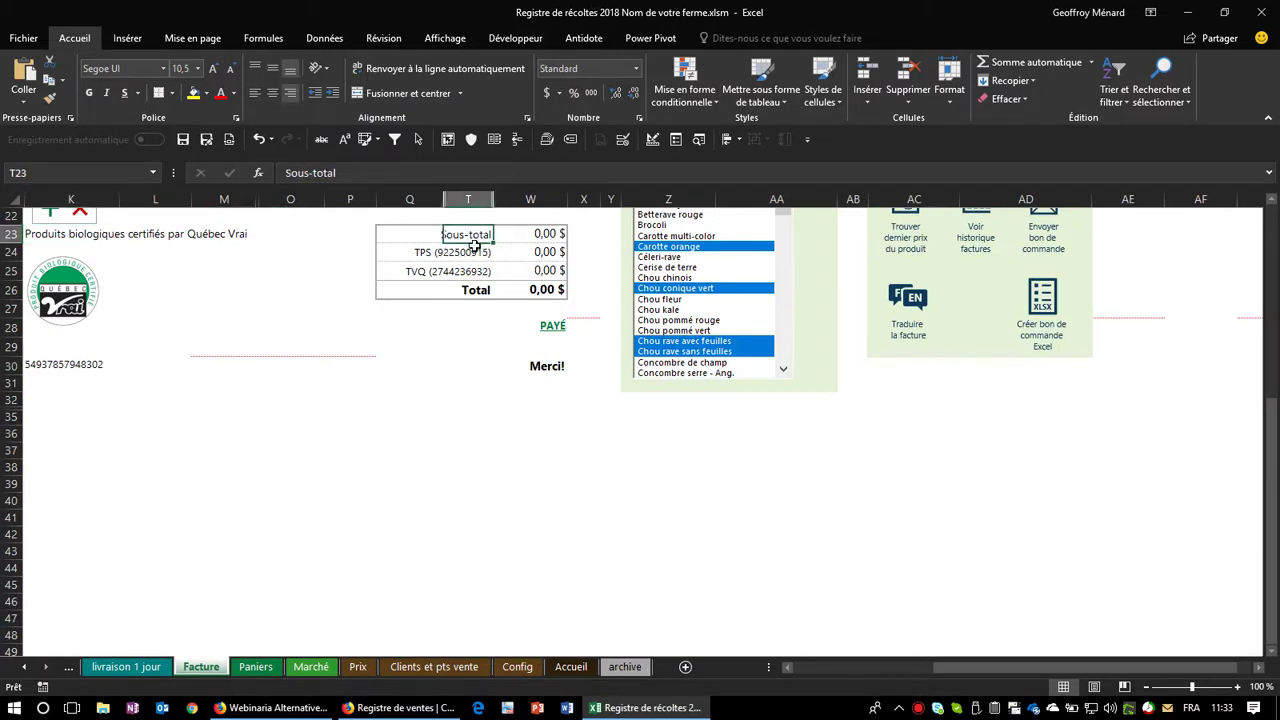
{"action": "left_click", "coordinate": [476, 252]}
{"action": "left_click", "coordinate": [468, 272]}
{"action": "left_click", "coordinate": [470, 252]}
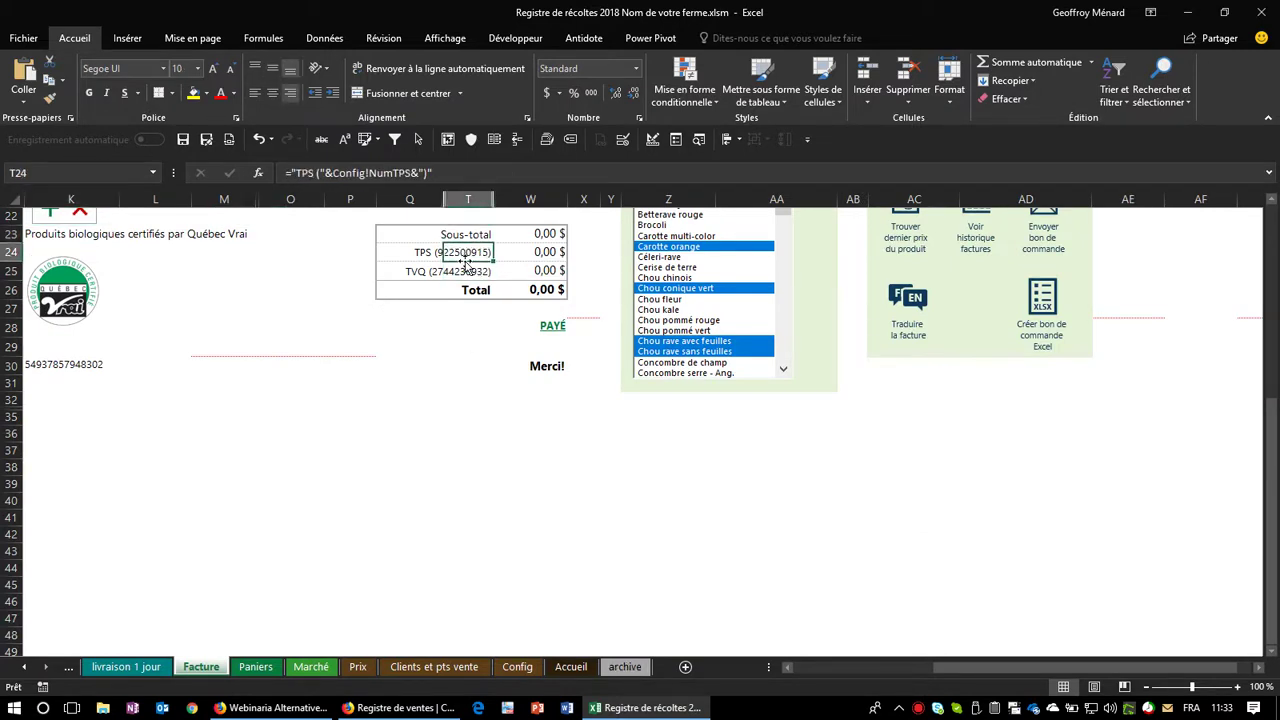
{"action": "left_click", "coordinate": [470, 271]}
{"action": "left_click", "coordinate": [474, 252]}
{"action": "left_click", "coordinate": [474, 271]}
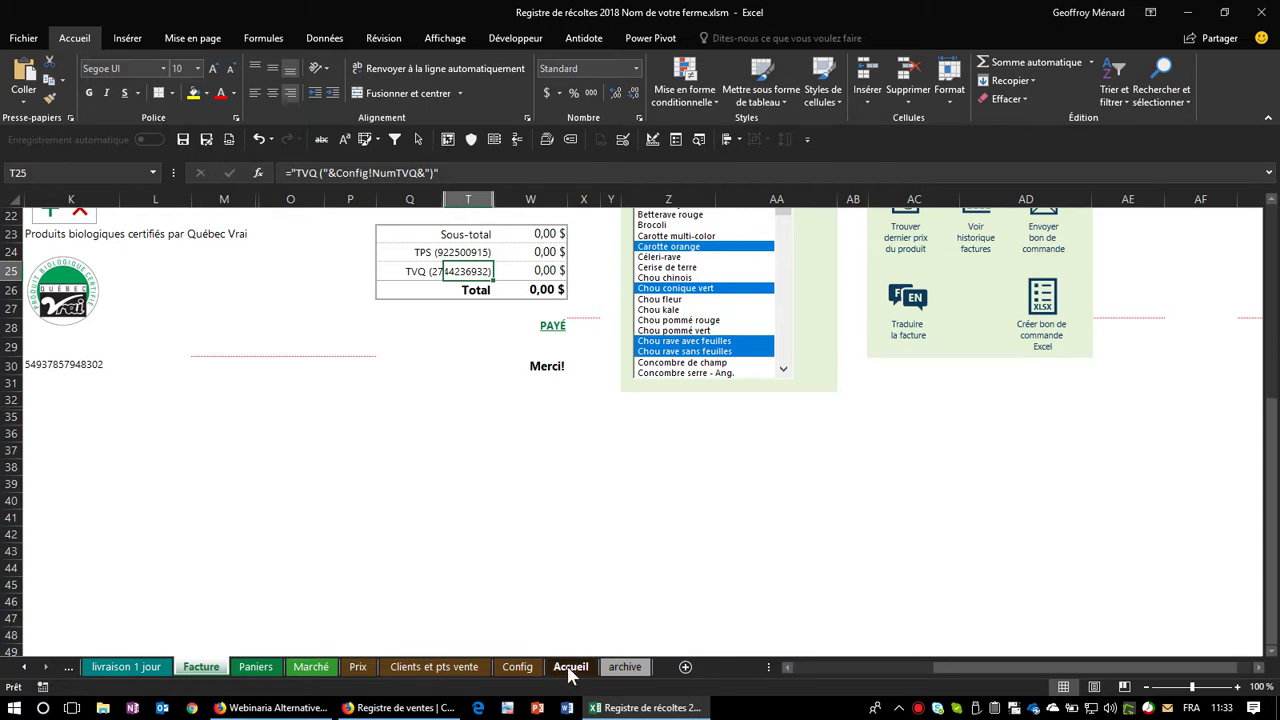
Step: On Config, indent the D8 certification number to line up with the TPS and TVQ numbers
{"action": "left_click", "coordinate": [518, 667]}
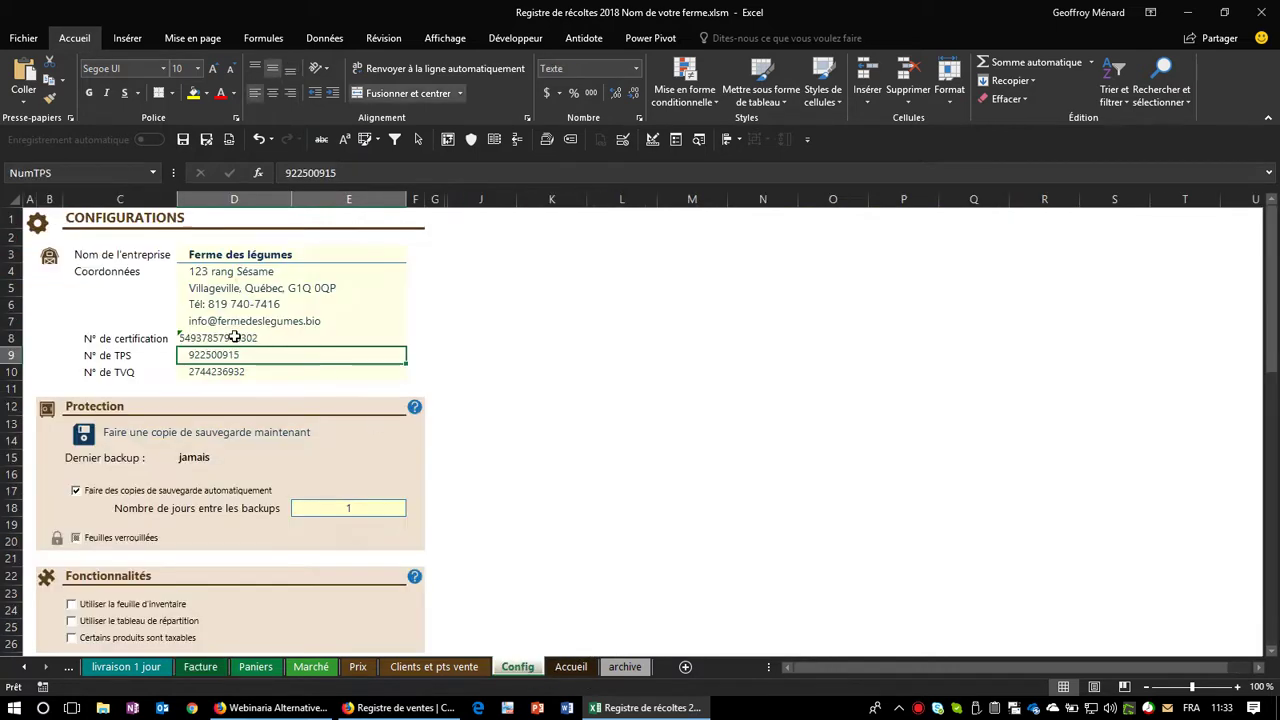
{"action": "left_click_drag", "start_coordinate": [235, 338], "coordinate": [233, 370]}
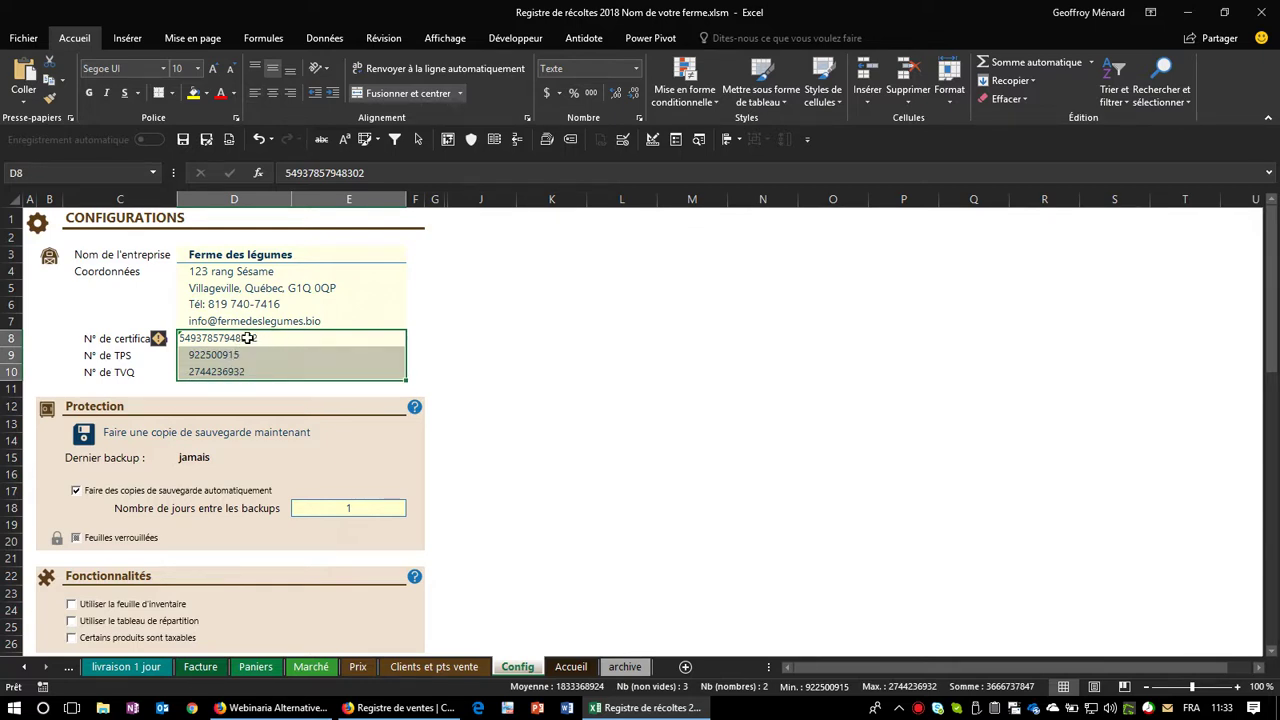
{"action": "left_click", "coordinate": [248, 338]}
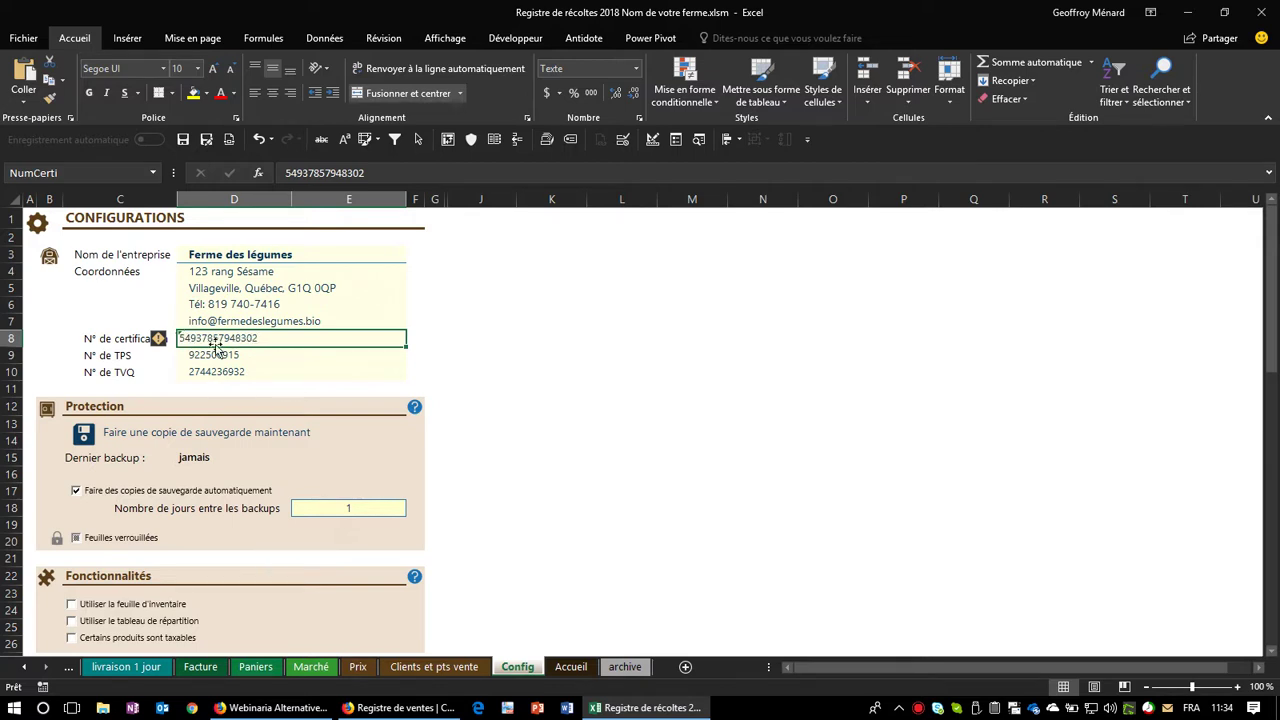
{"action": "left_click_drag", "start_coordinate": [256, 258], "coordinate": [254, 380]}
{"action": "left_click", "coordinate": [257, 385]}
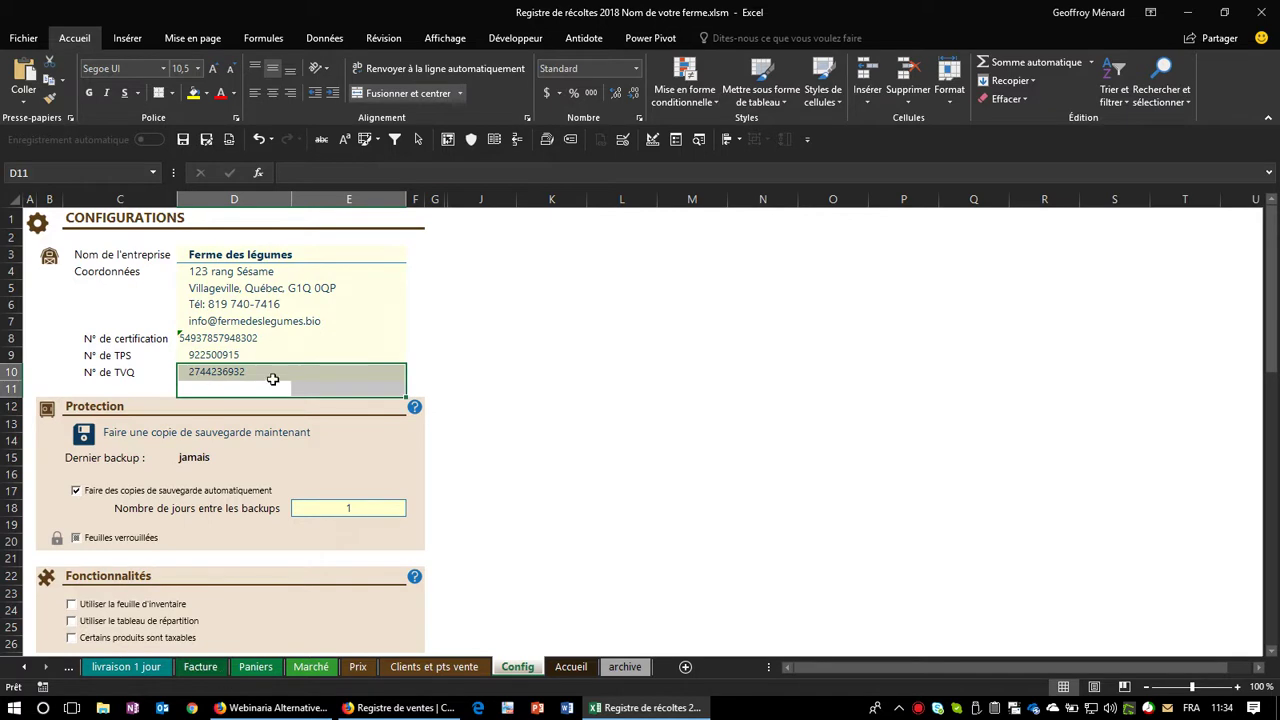
{"action": "left_click", "coordinate": [242, 386]}
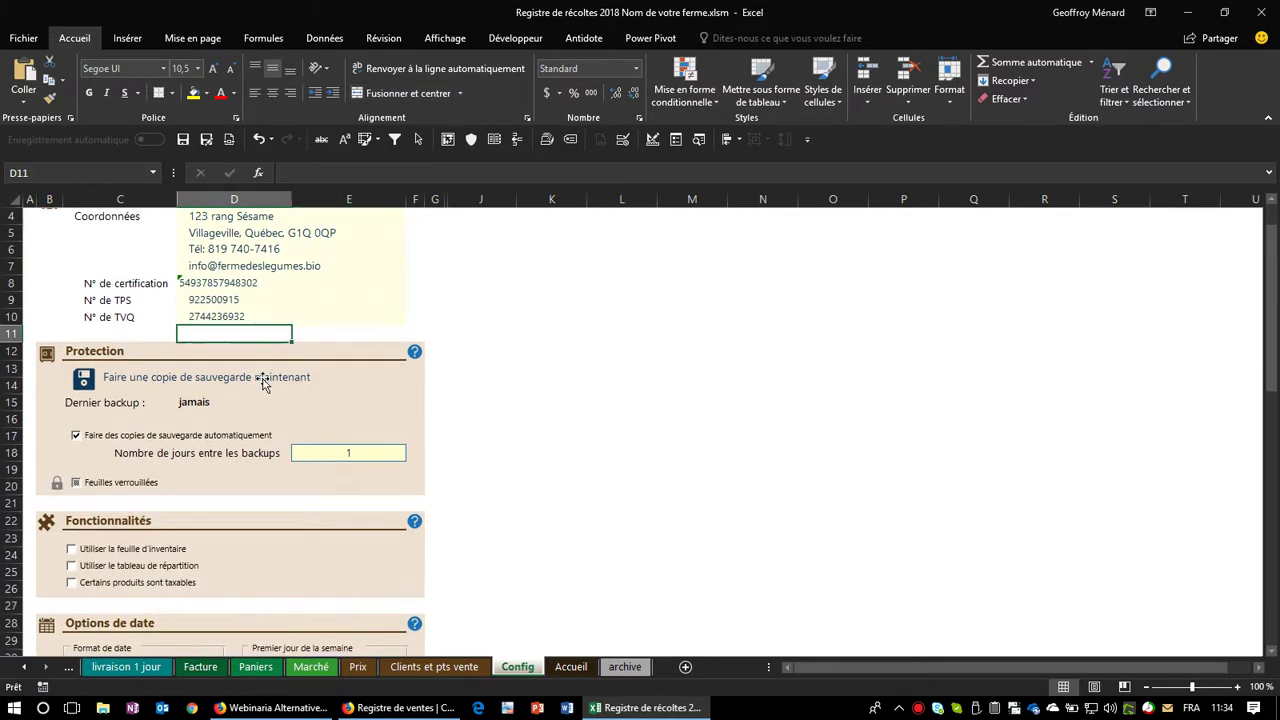
{"action": "scroll", "coordinate": [262, 383], "scroll_direction": "down", "scroll_amount": 1}
{"action": "left_click", "coordinate": [233, 287]}
{"action": "left_click", "coordinate": [332, 94]}
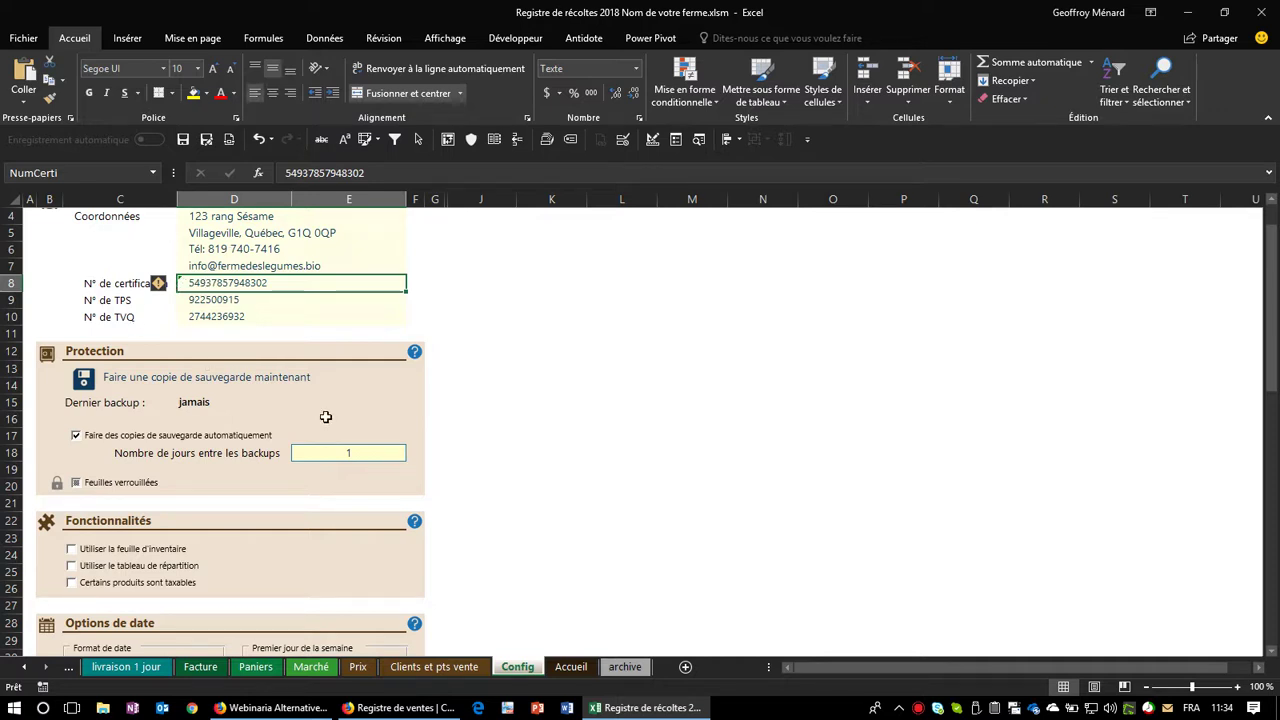
{"action": "scroll", "coordinate": [499, 402], "scroll_direction": "down", "scroll_amount": 1}
{"action": "scroll", "coordinate": [499, 402], "scroll_direction": "down", "scroll_amount": 1}
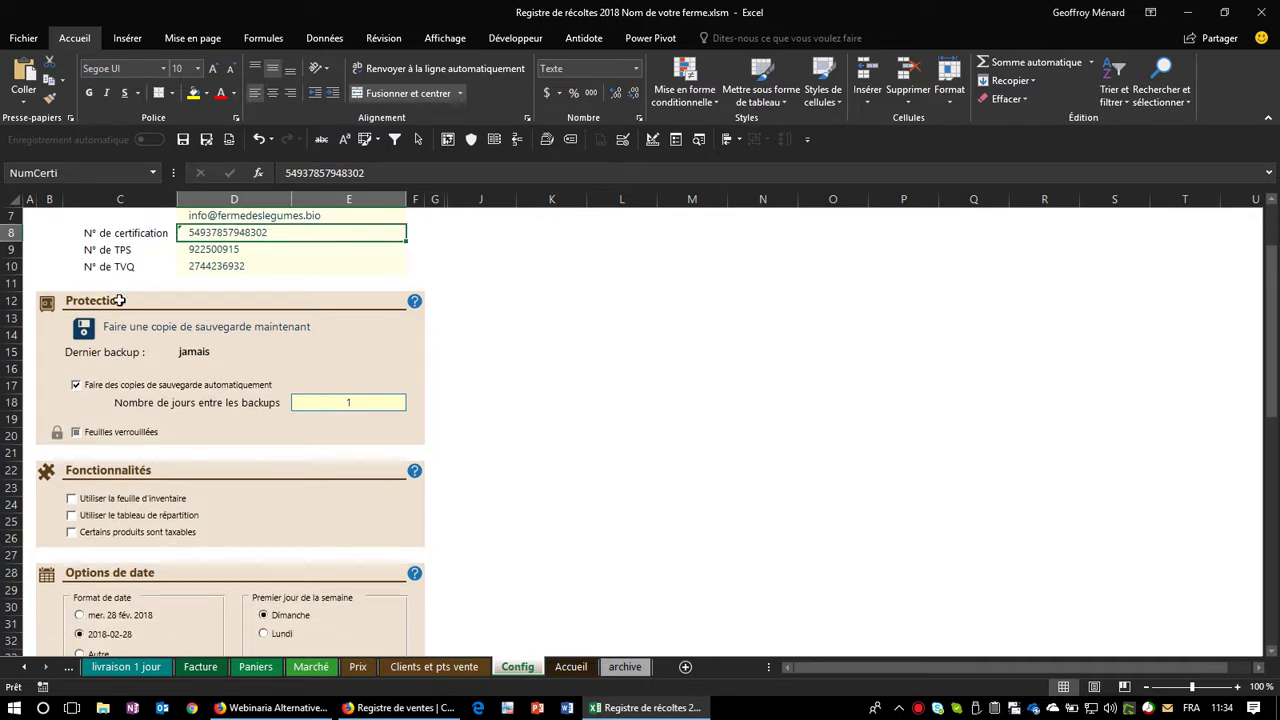
Step: Uncheck 'Faire des copies de sauvegarde automatiquement', leaving days between backups at 1
{"action": "left_click", "coordinate": [135, 300]}
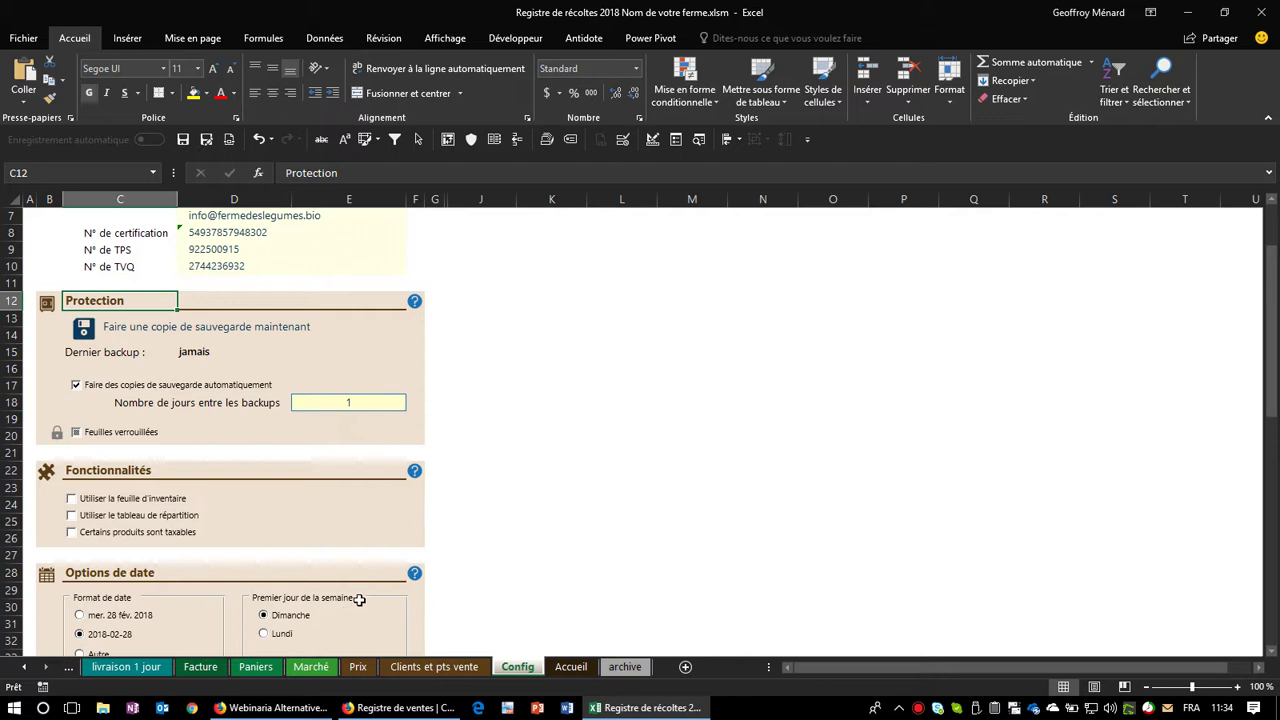
{"action": "left_click", "coordinate": [414, 418]}
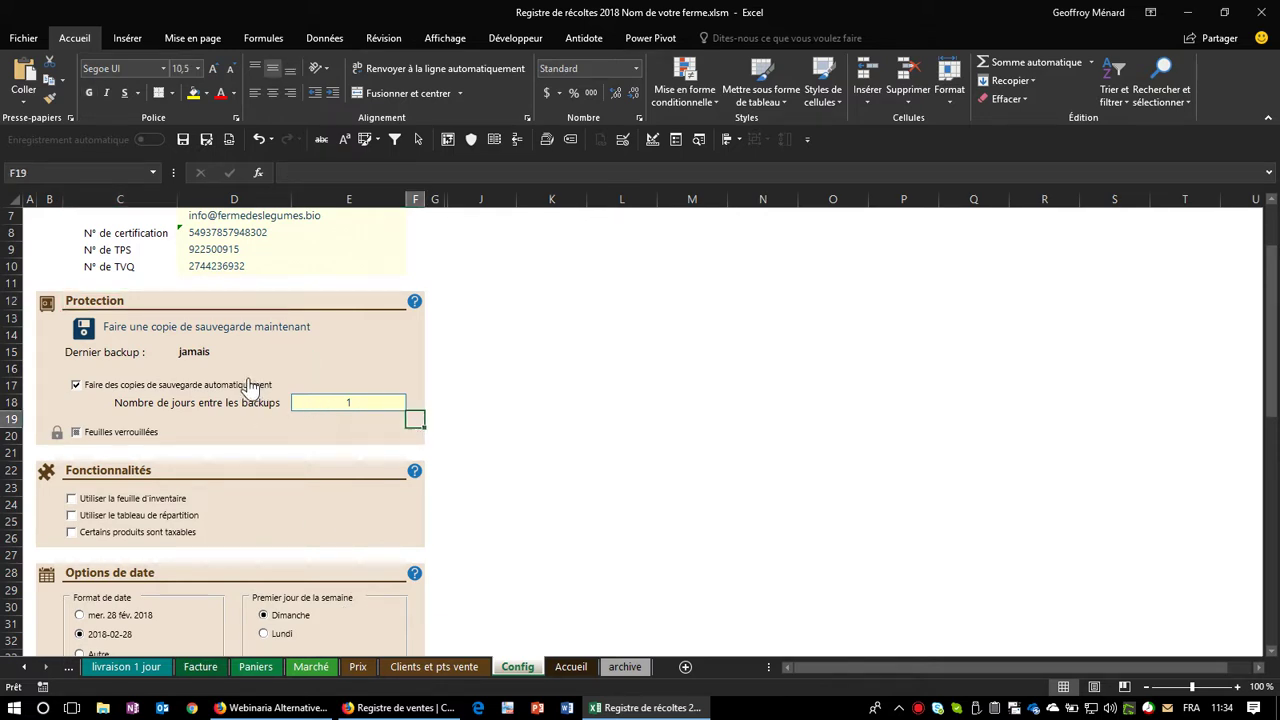
{"action": "left_click", "coordinate": [195, 352]}
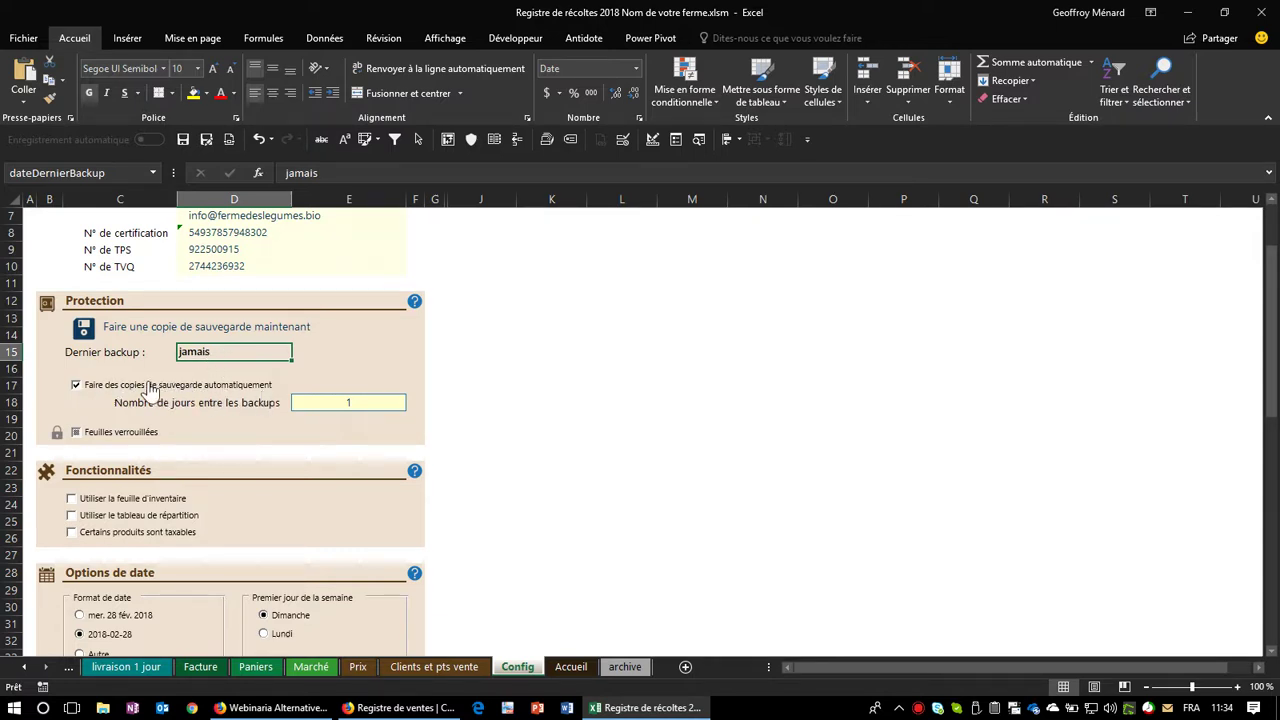
{"action": "left_click", "coordinate": [160, 390]}
{"action": "left_click", "coordinate": [489, 438]}
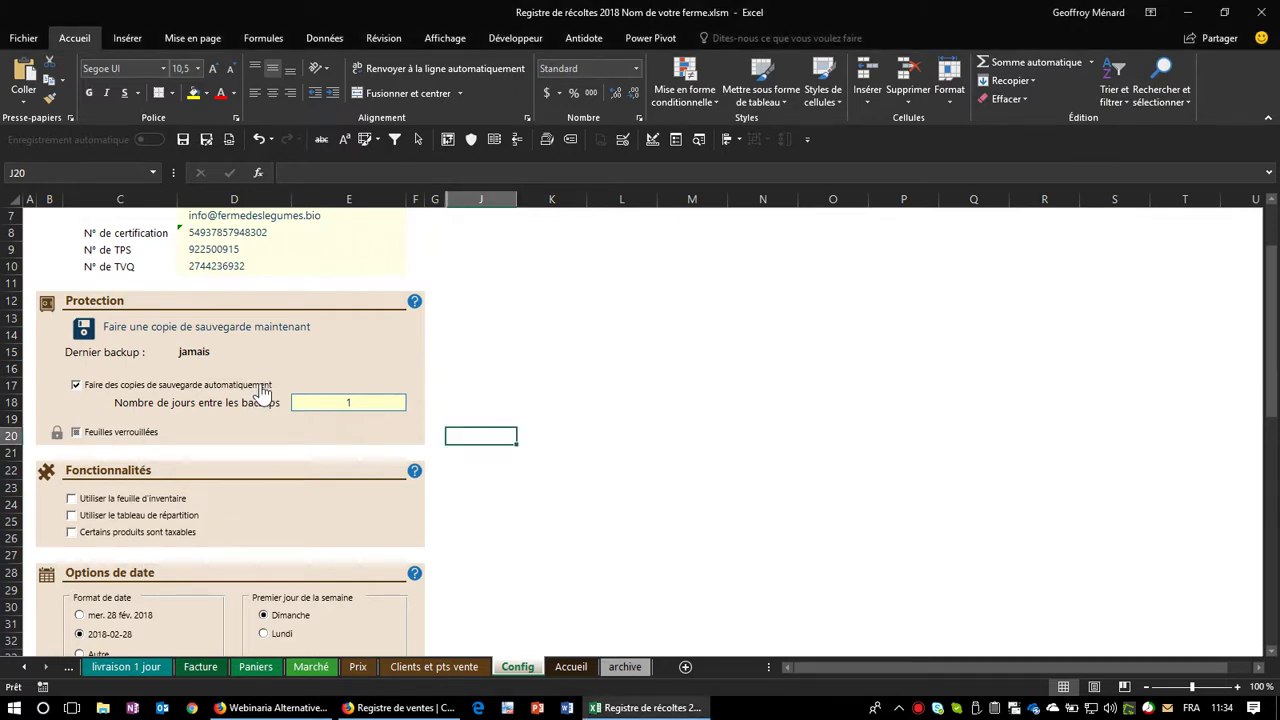
{"action": "left_click", "coordinate": [265, 390]}
{"action": "left_click", "coordinate": [350, 405]}
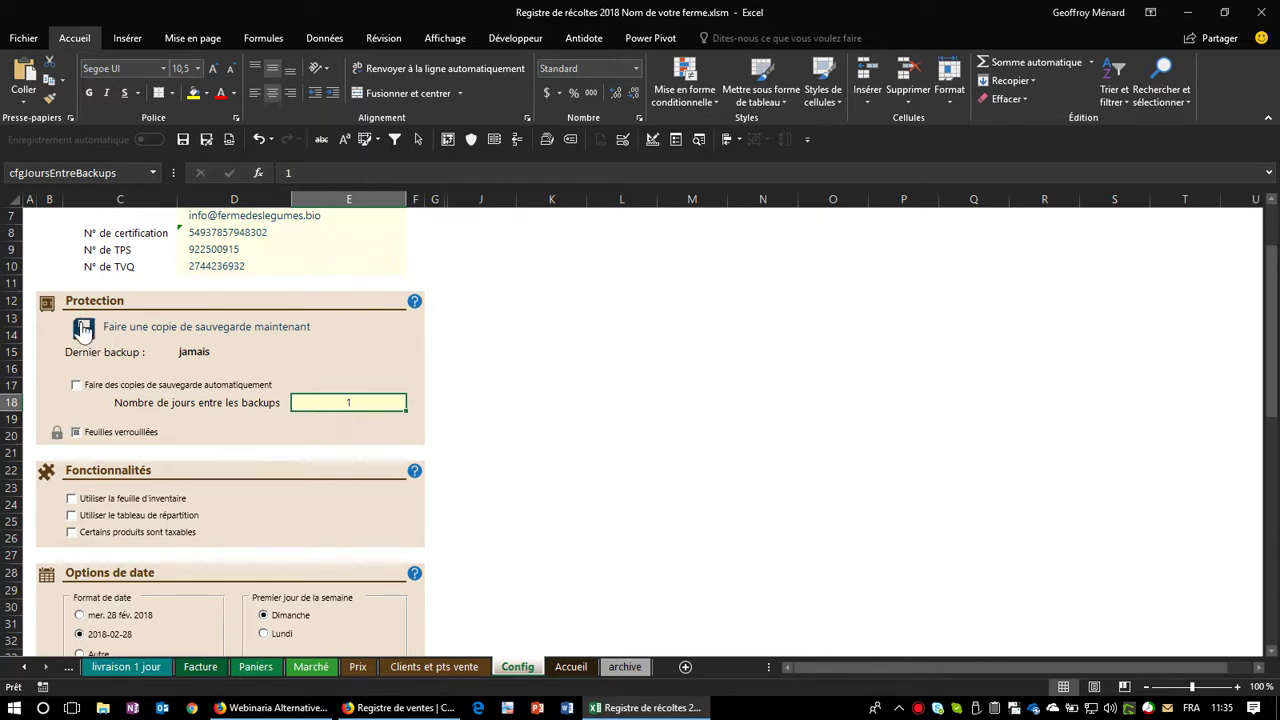
Step: Back up the workbook as a dated 2018-03-13_1135 .xlsm copy, approving creation of the Backups folder
{"action": "left_click", "coordinate": [83, 333]}
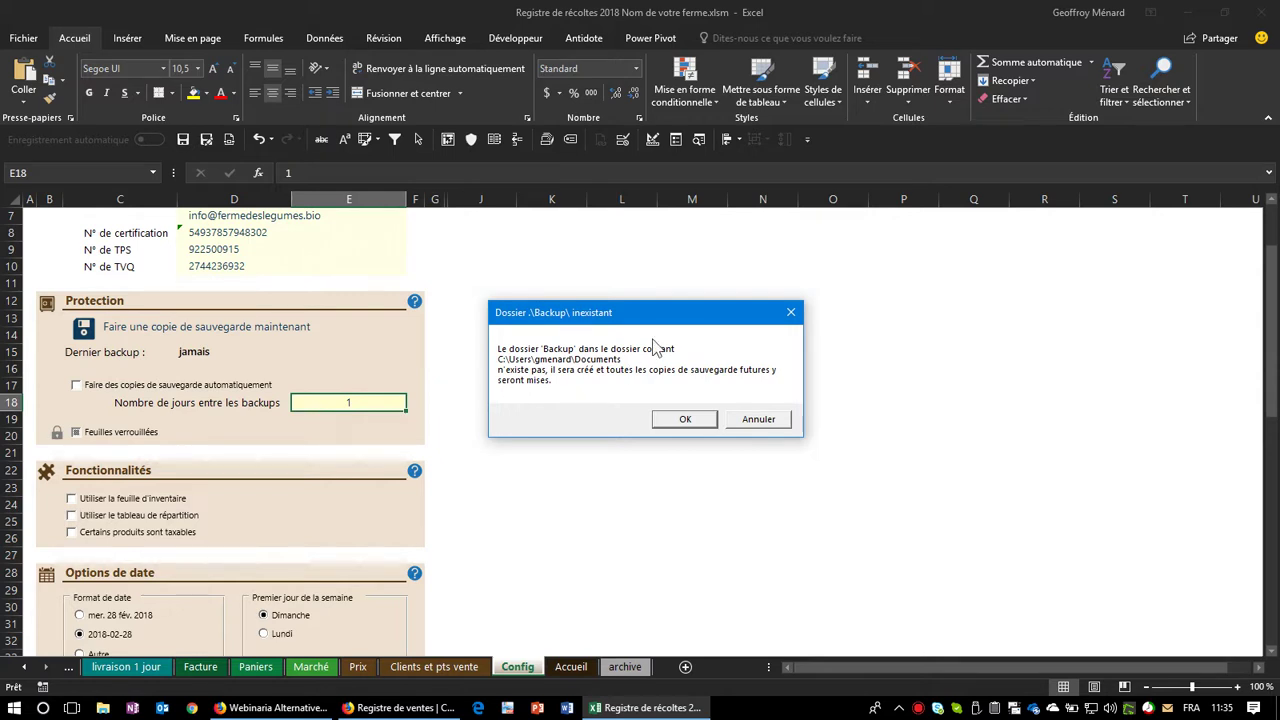
{"action": "left_click_drag", "start_coordinate": [686, 322], "coordinate": [616, 322]}
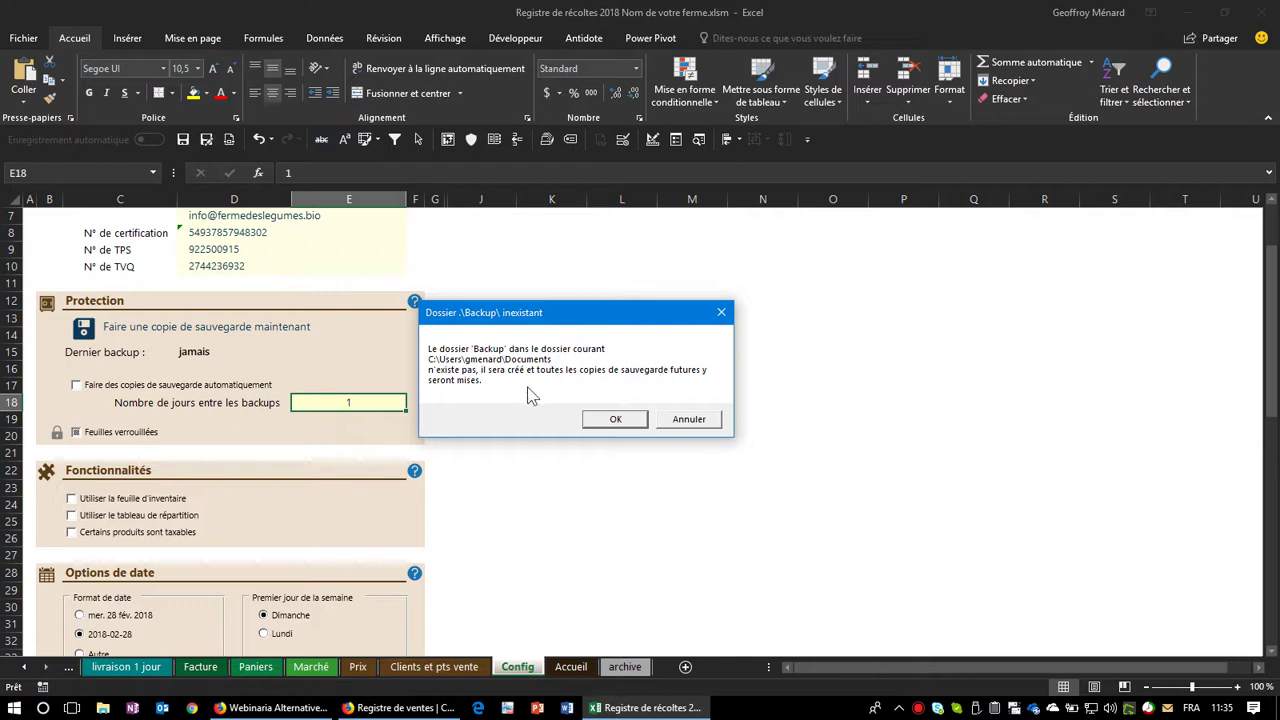
{"action": "left_click", "coordinate": [616, 420]}
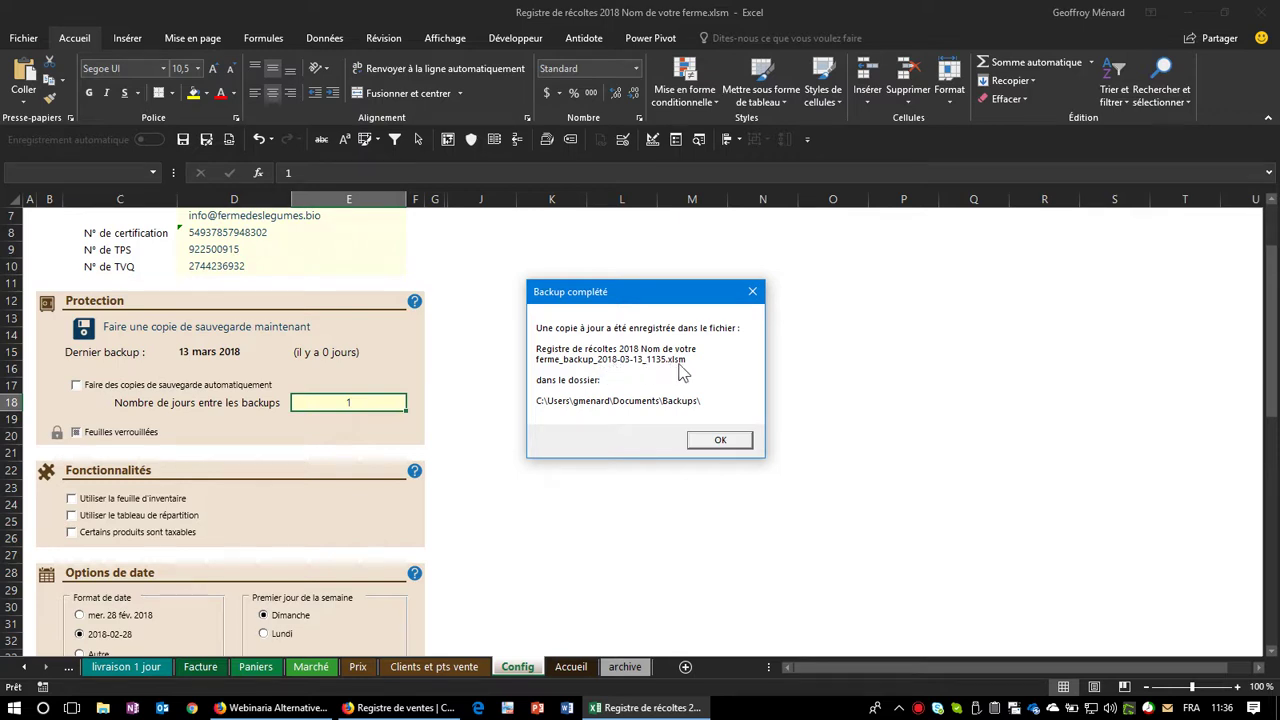
Step: Dismiss the backup message and open the workbook's Documents folder in File Explorer
{"action": "left_click", "coordinate": [716, 441]}
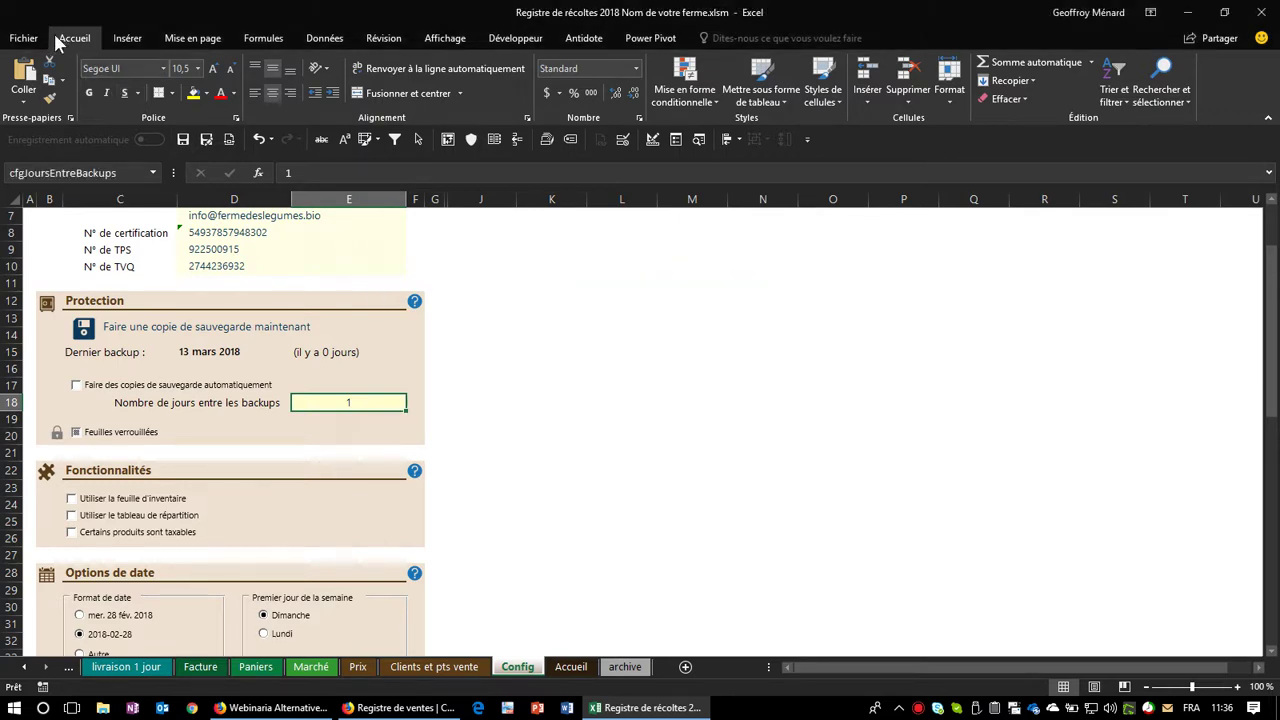
{"action": "left_click", "coordinate": [24, 38]}
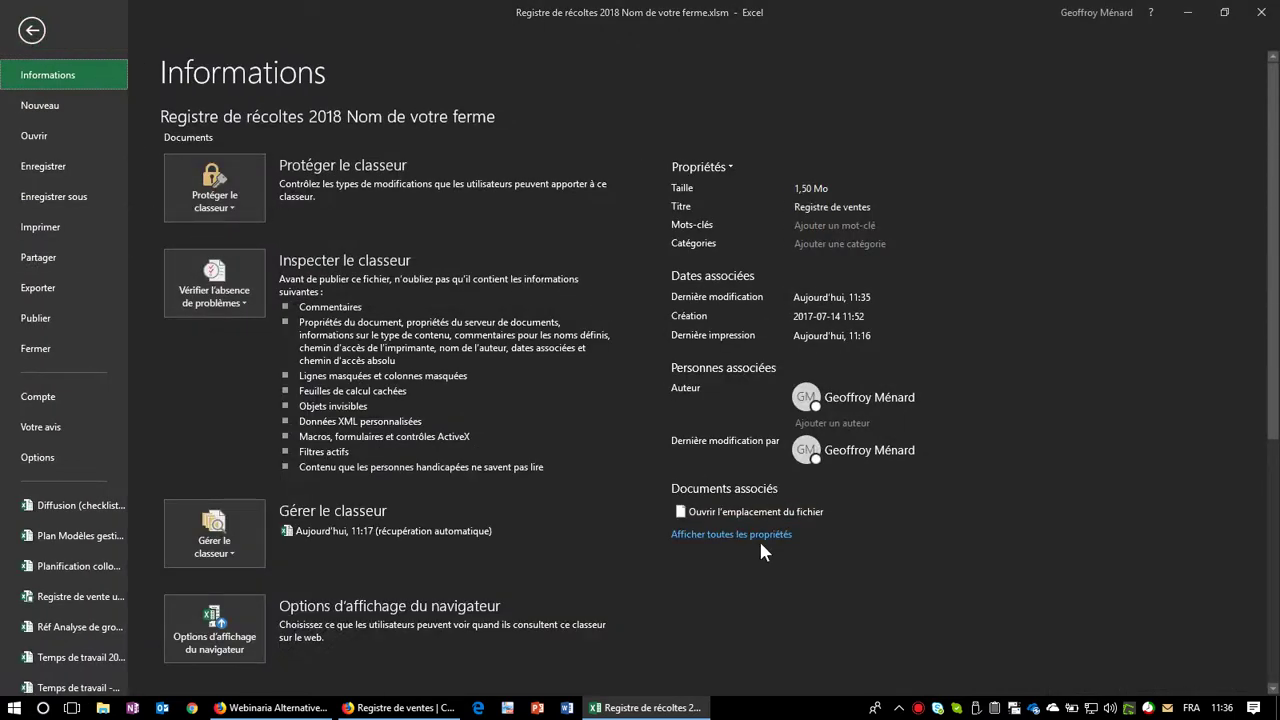
{"action": "left_click", "coordinate": [773, 516]}
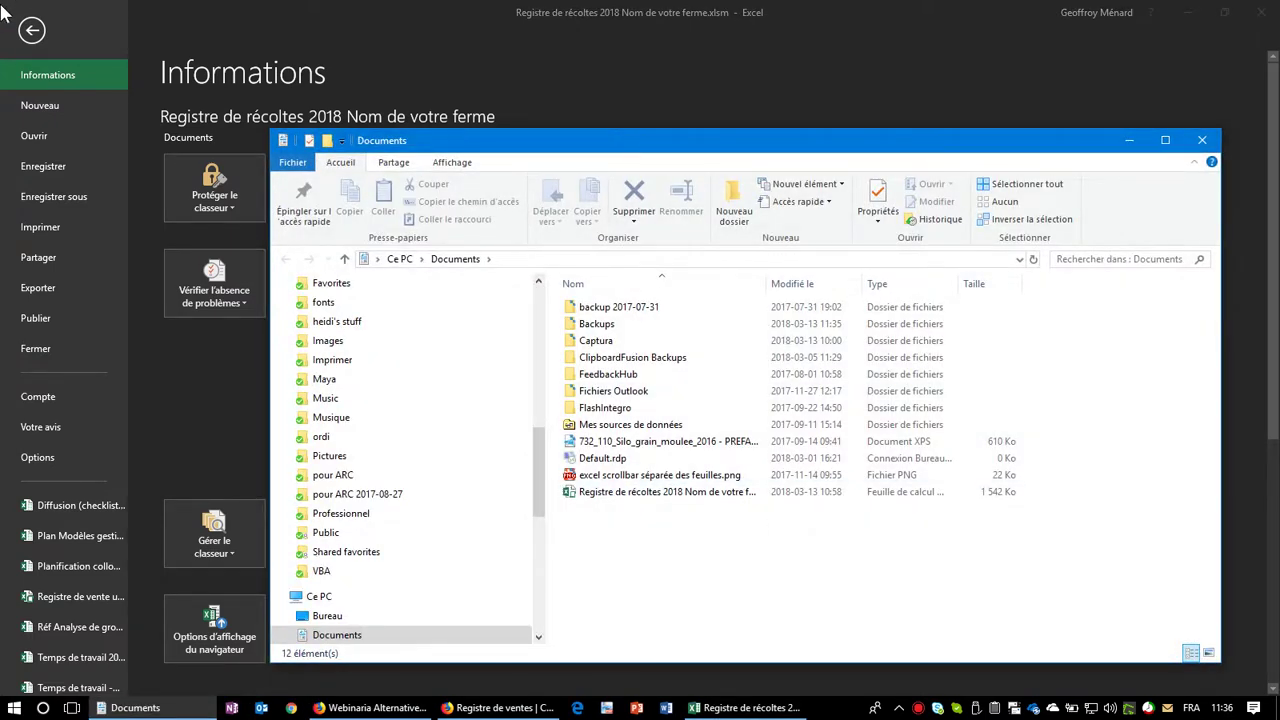
{"action": "left_click", "coordinate": [272, 16]}
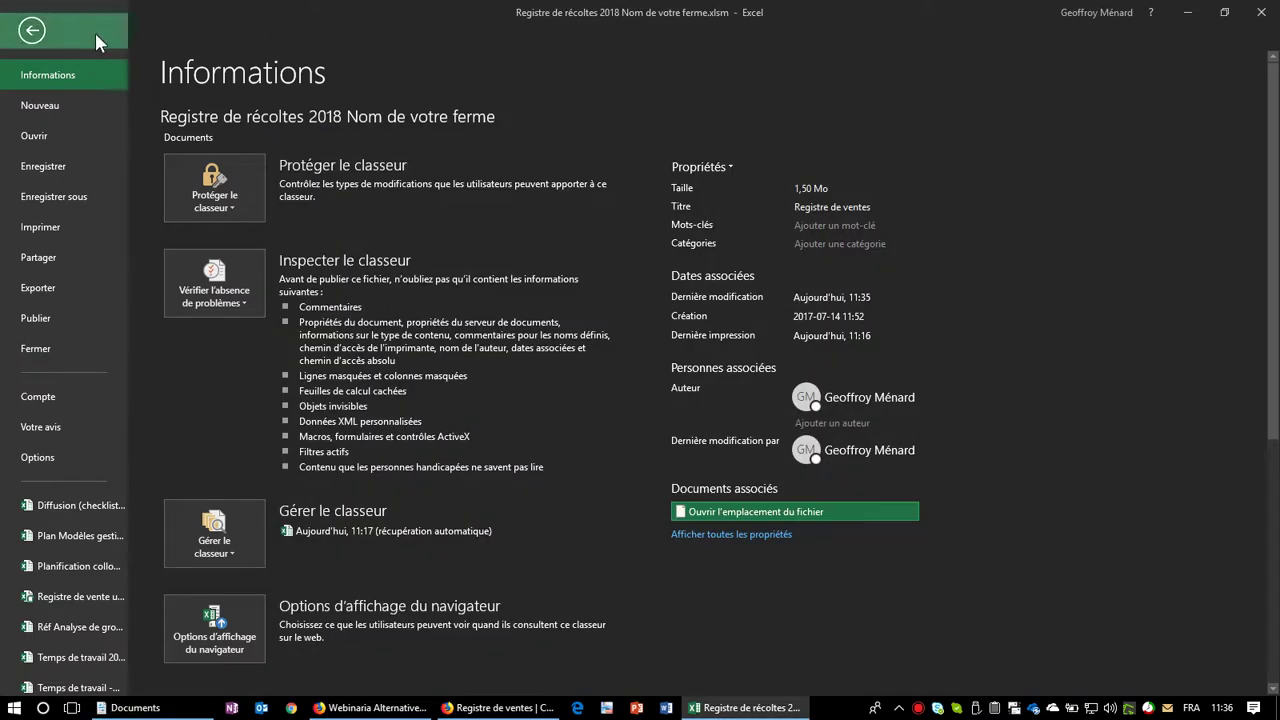
Step: Switch the Office theme from Noir to Couleur and return to the worksheet
{"action": "left_click", "coordinate": [79, 399]}
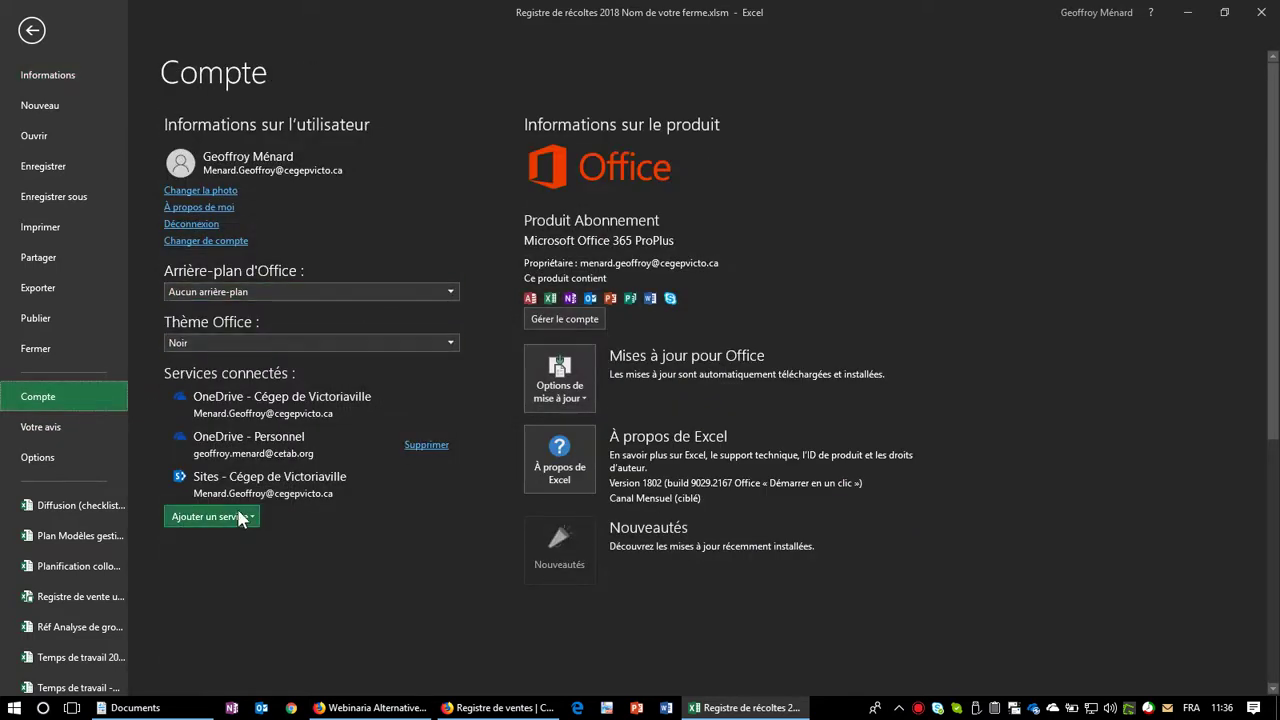
{"action": "left_click", "coordinate": [448, 342]}
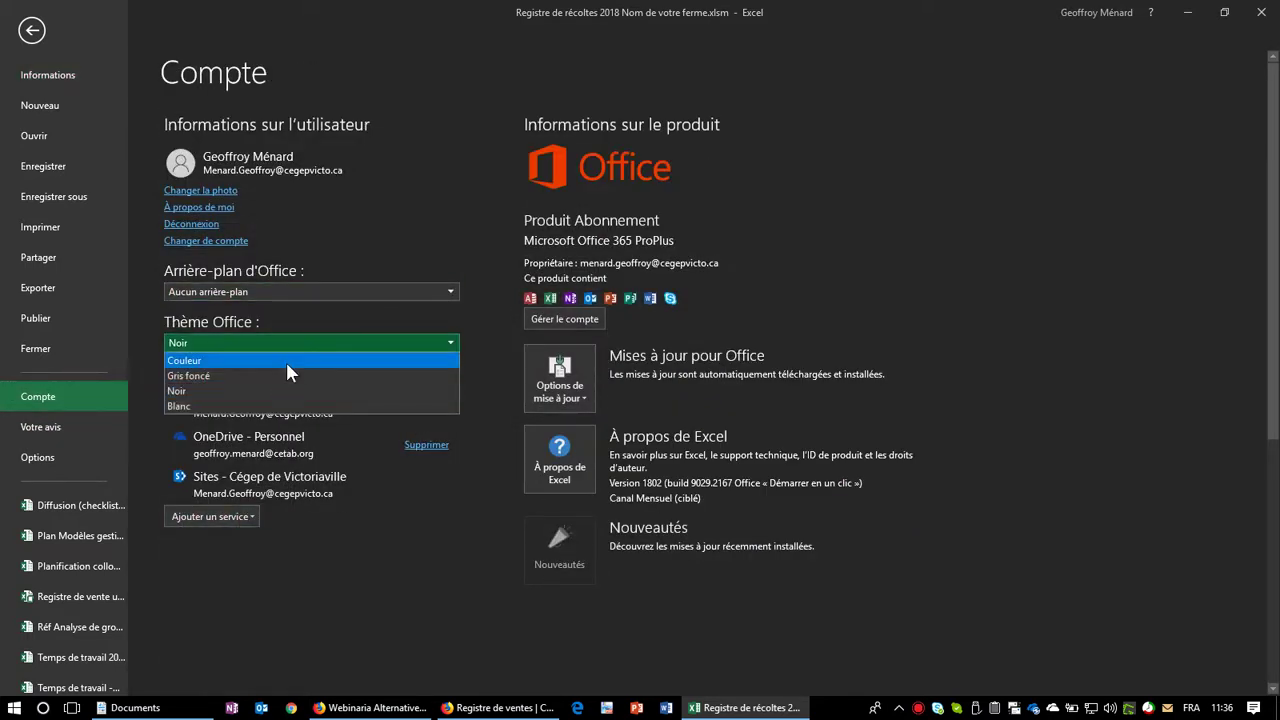
{"action": "left_click", "coordinate": [285, 359]}
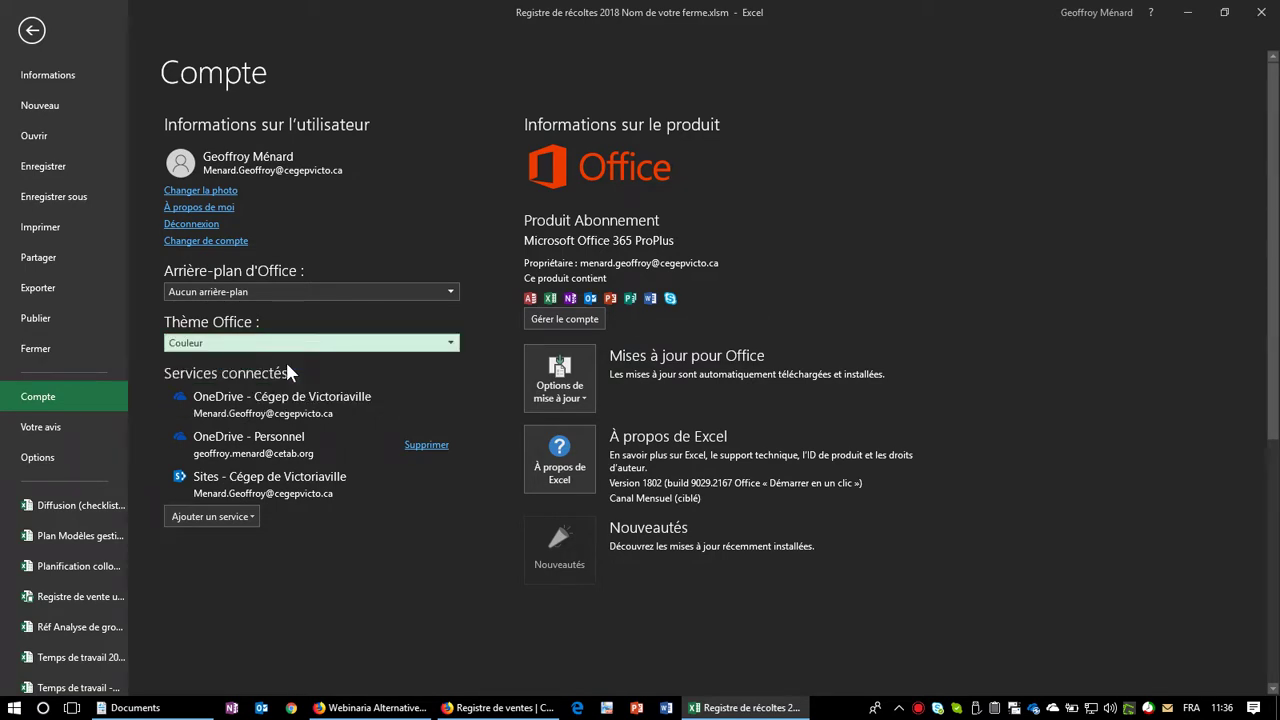
{"action": "left_click", "coordinate": [33, 35]}
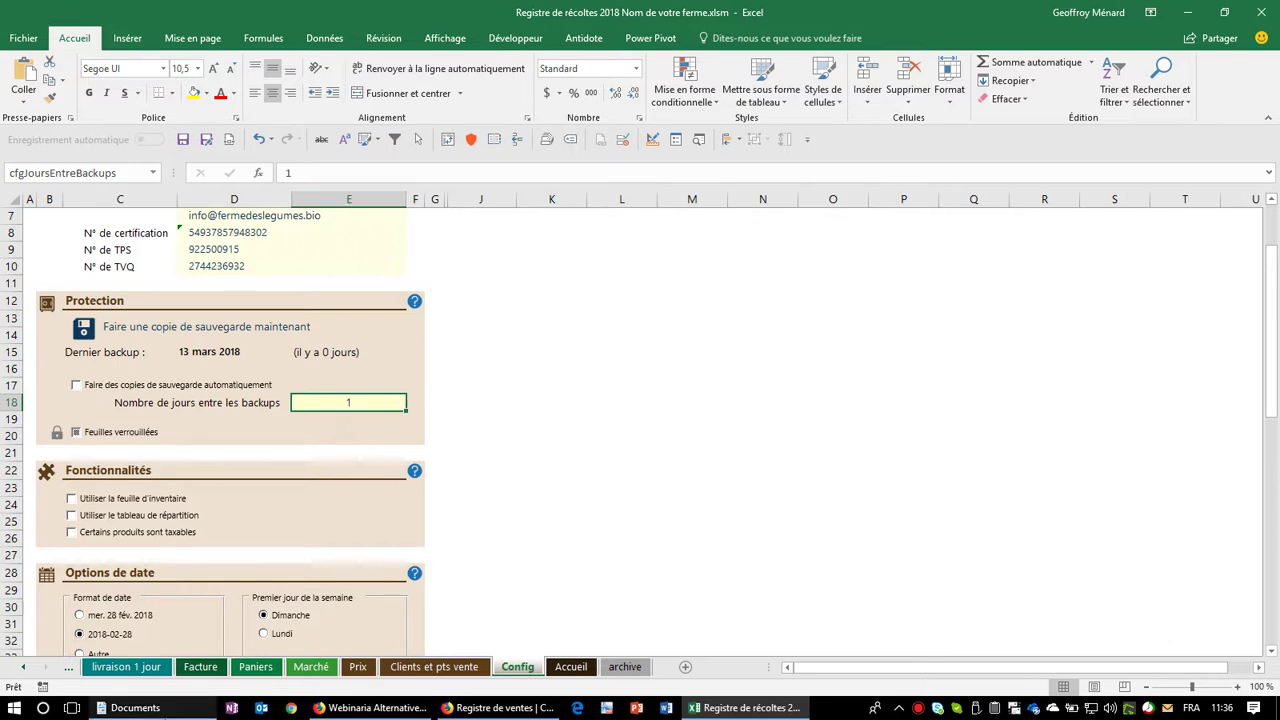
Step: Check the single backup workbook in the Backups folder, widening the Nom column, then minimise Explorer
{"action": "left_click", "coordinate": [130, 707]}
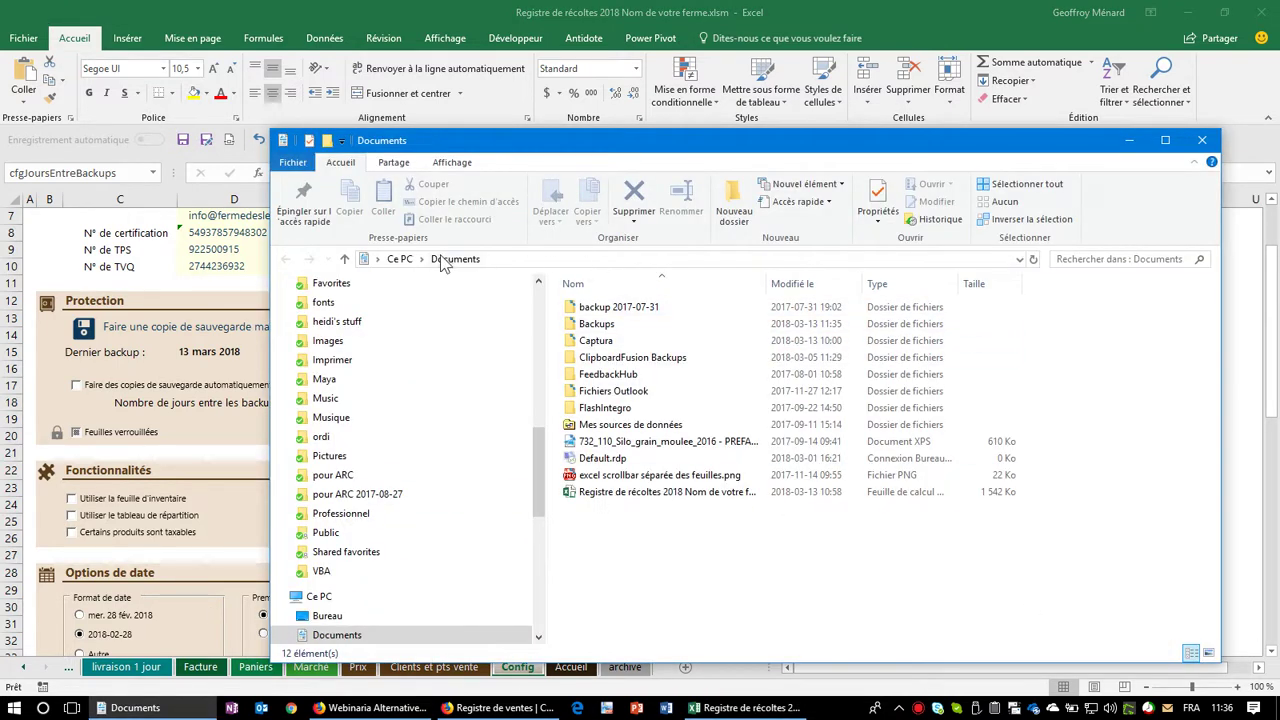
{"action": "double_click", "coordinate": [597, 324]}
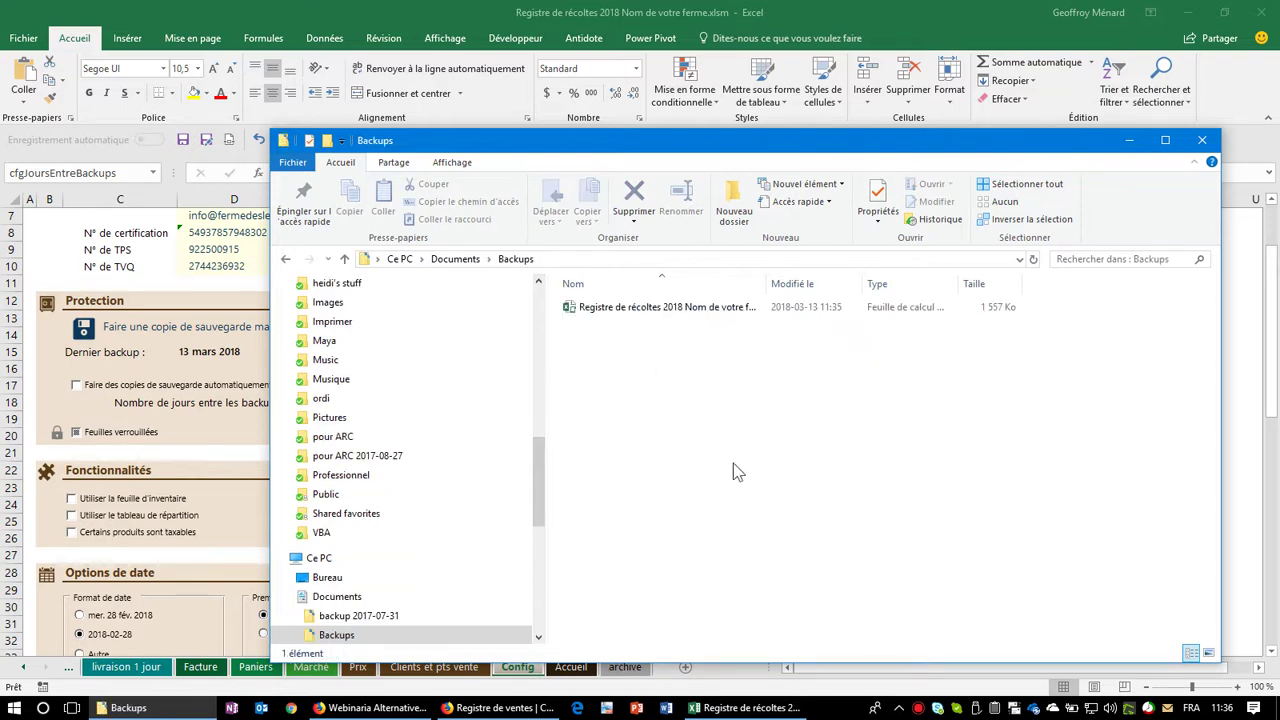
{"action": "left_click_drag", "start_coordinate": [768, 286], "coordinate": [998, 286]}
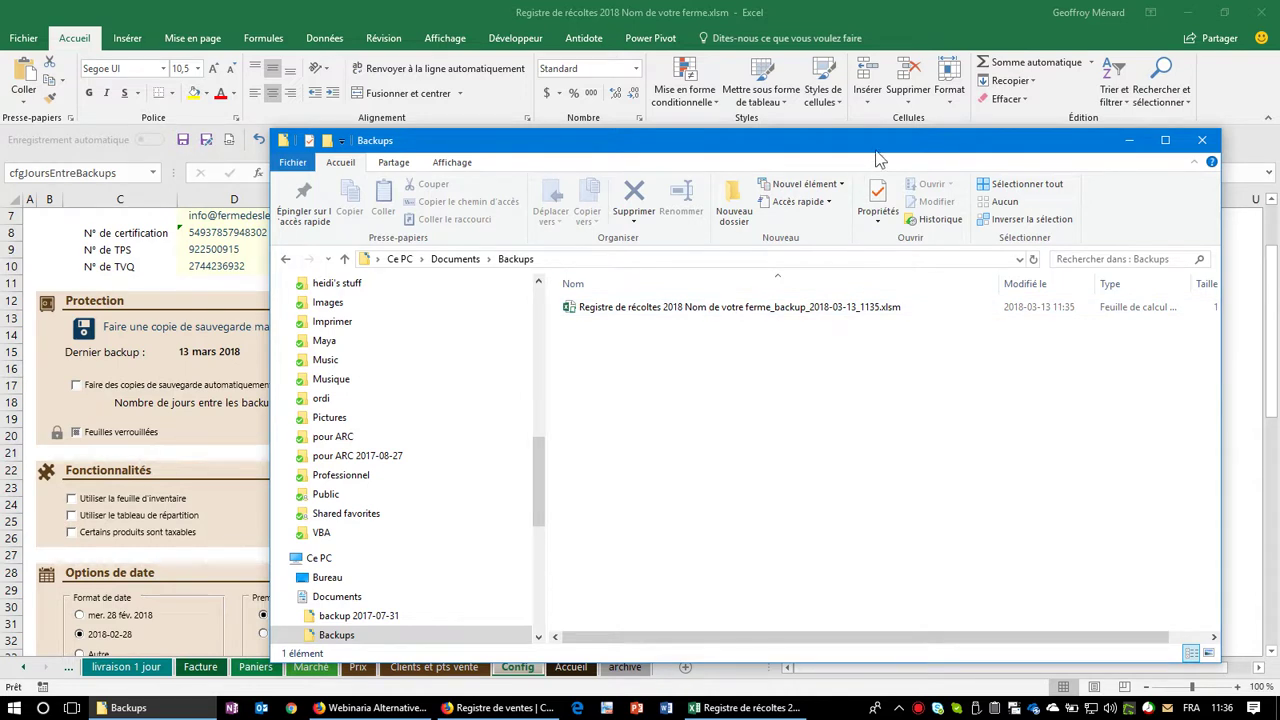
{"action": "left_click_drag", "start_coordinate": [864, 150], "coordinate": [605, 126]}
{"action": "left_click", "coordinate": [680, 282]}
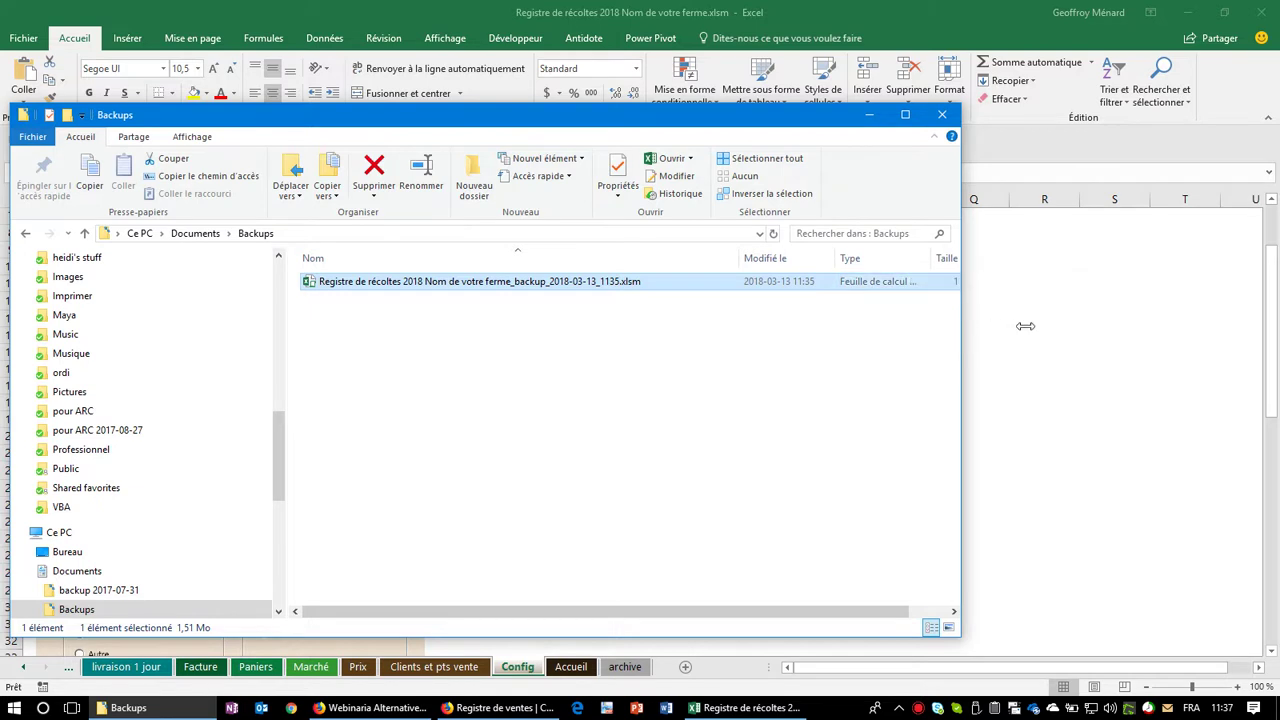
{"action": "left_click_drag", "start_coordinate": [1025, 326], "coordinate": [1098, 320]}
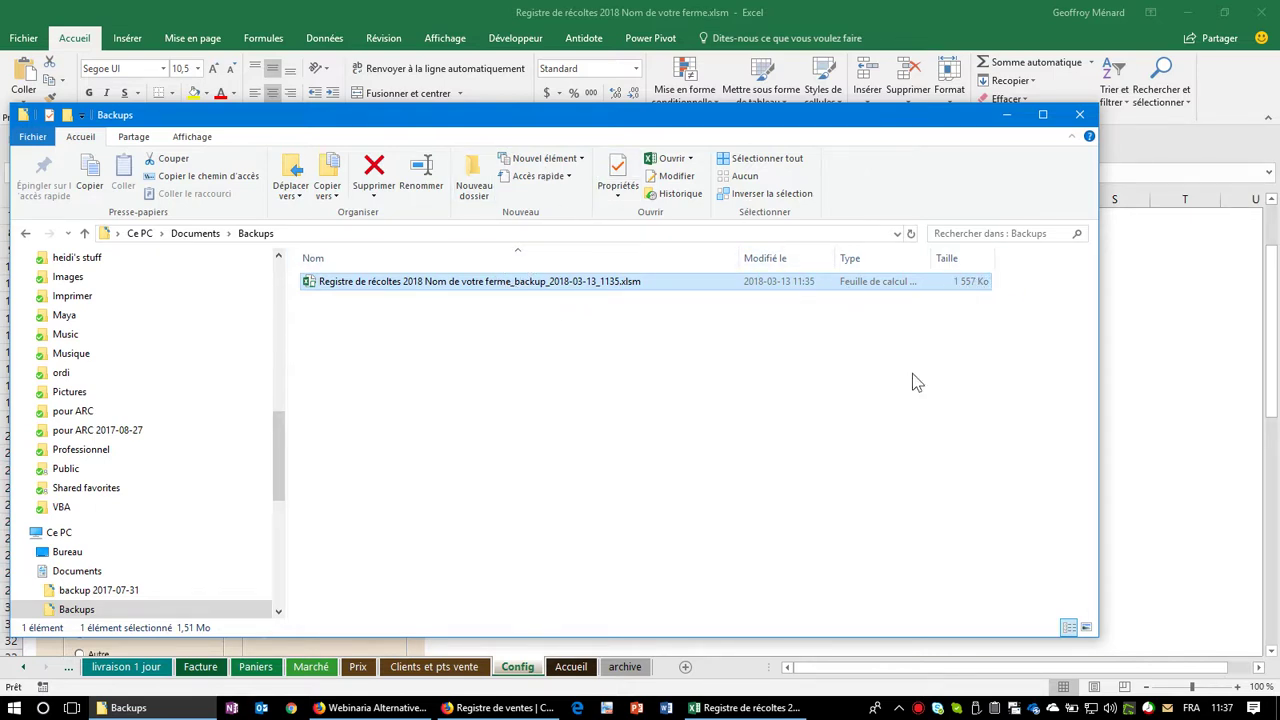
{"action": "left_click", "coordinate": [1017, 124]}
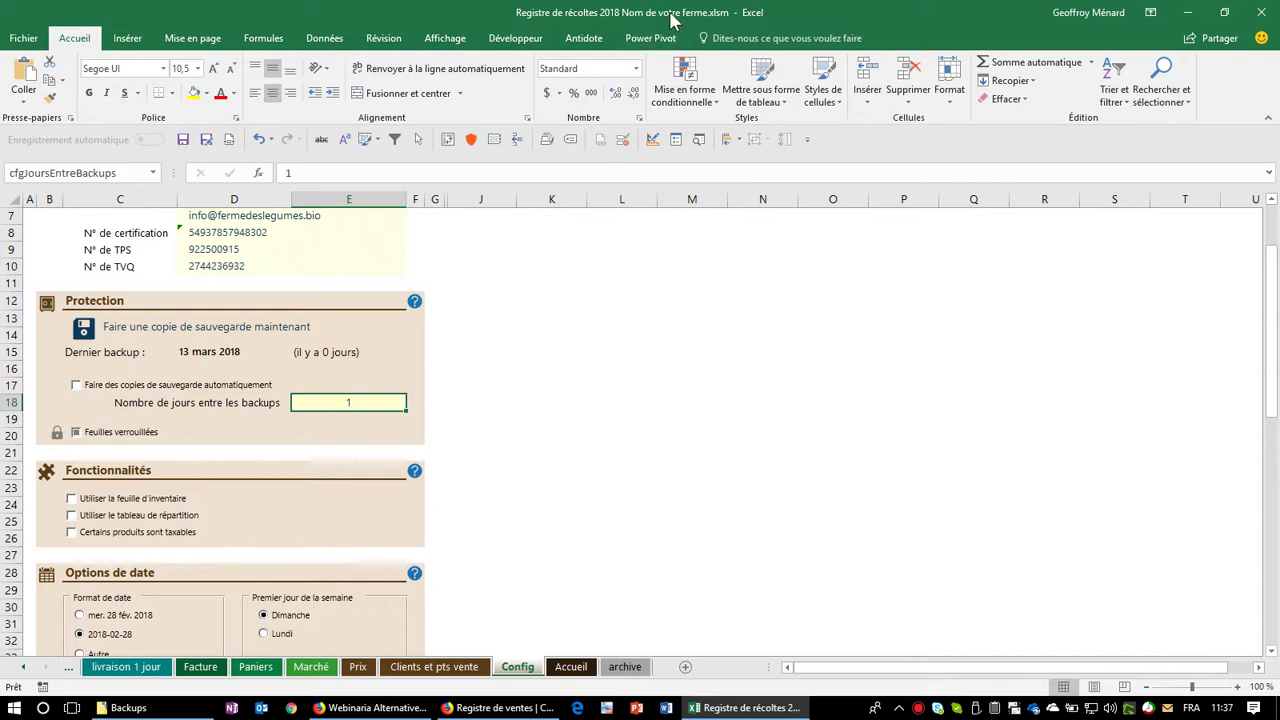
Step: Save another backup copy of the workbook and dismiss the confirmation
{"action": "left_click", "coordinate": [84, 330]}
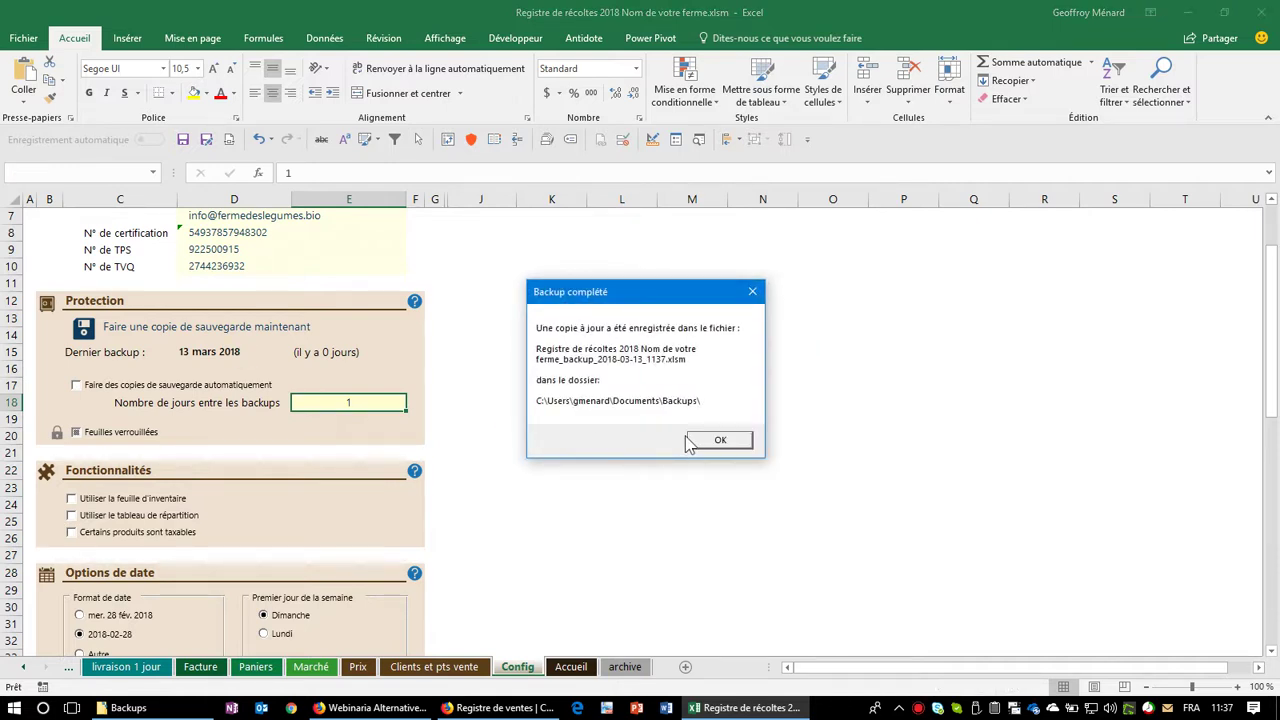
{"action": "left_click", "coordinate": [700, 444]}
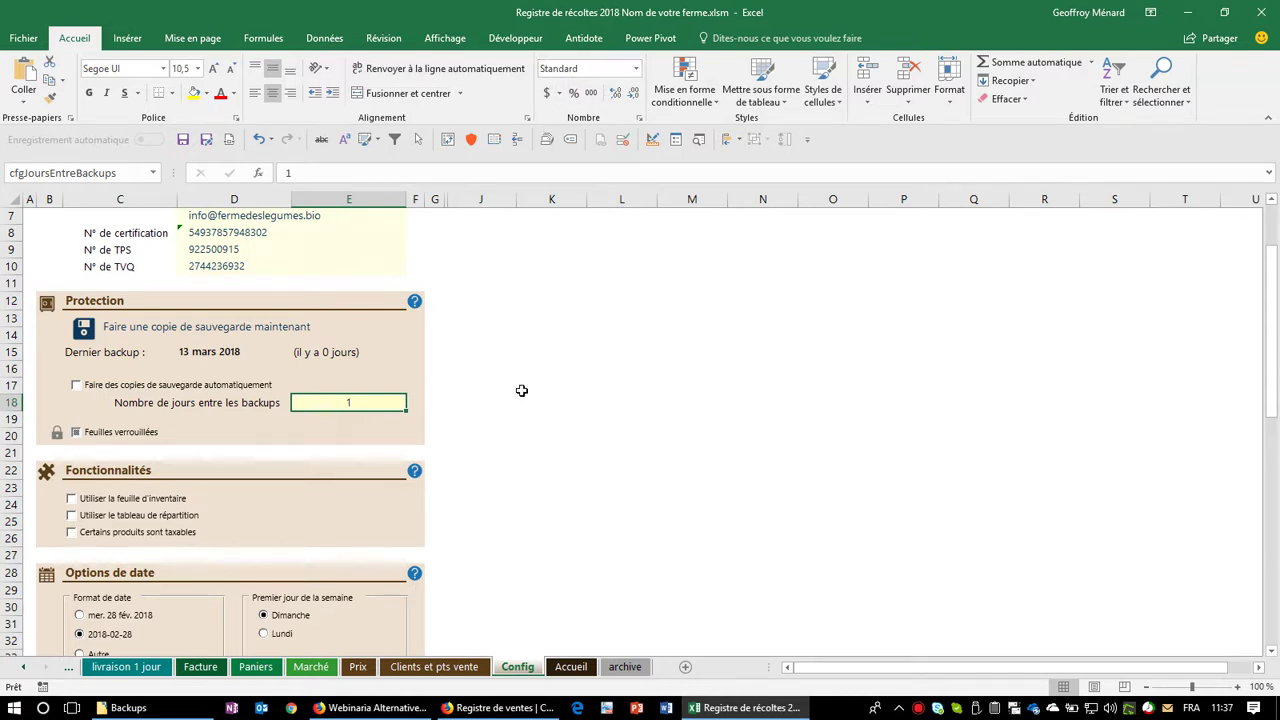
{"action": "scroll", "coordinate": [515, 371], "scroll_direction": "down", "scroll_amount": 2}
{"action": "scroll", "coordinate": [515, 368], "scroll_direction": "down", "scroll_amount": 1}
{"action": "scroll", "coordinate": [517, 363], "scroll_direction": "down", "scroll_amount": 2}
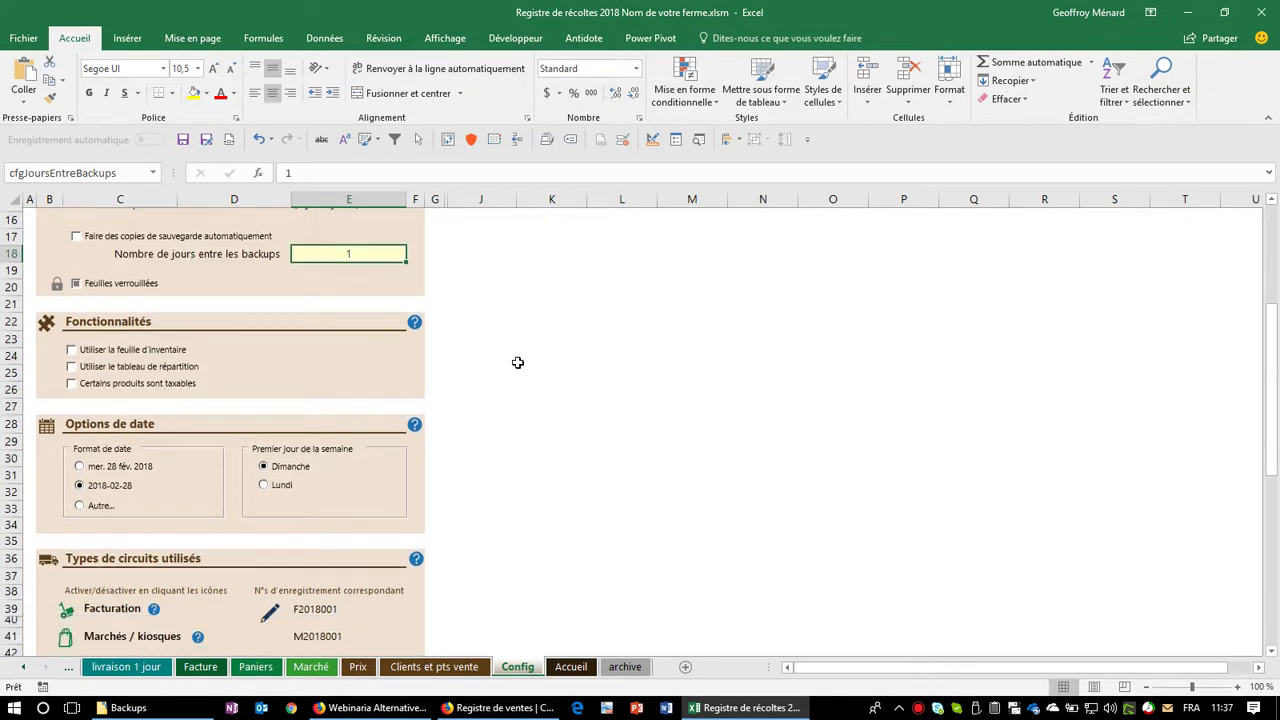
Step: Enable the inventory sheet and distribution table features, then view the new Inventaire sheet
{"action": "left_click", "coordinate": [166, 312]}
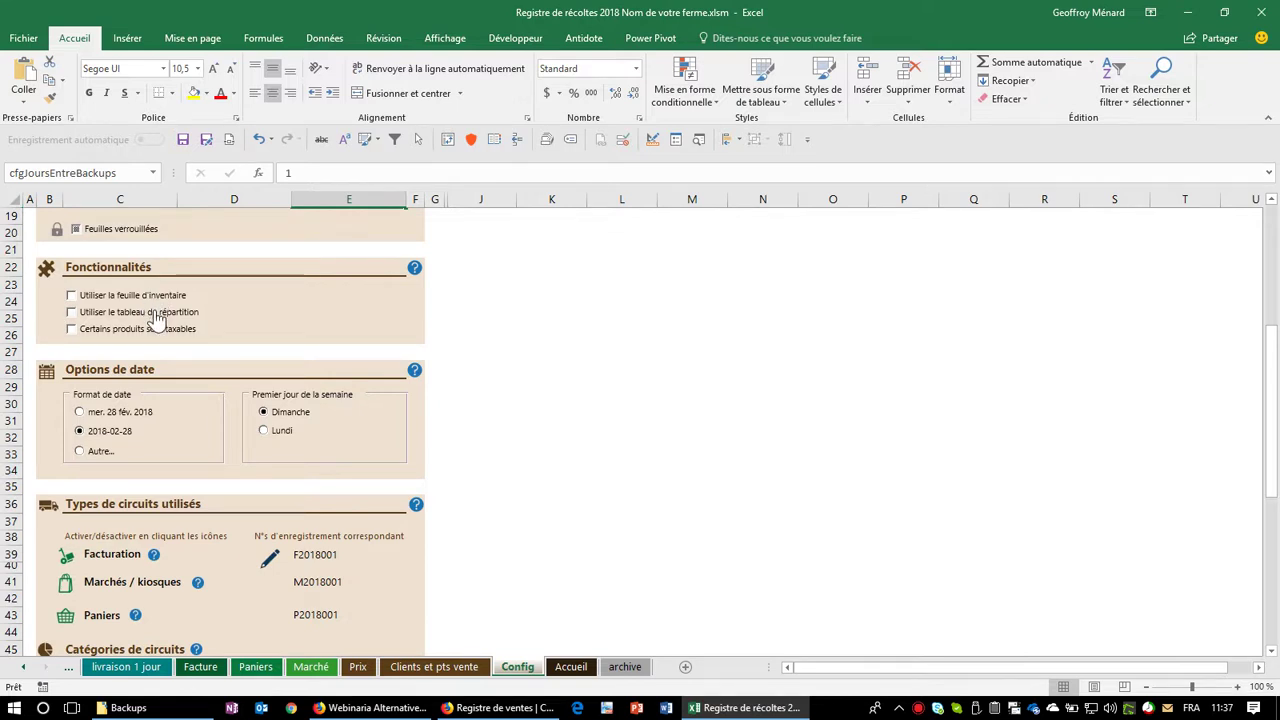
{"action": "left_click", "coordinate": [168, 296]}
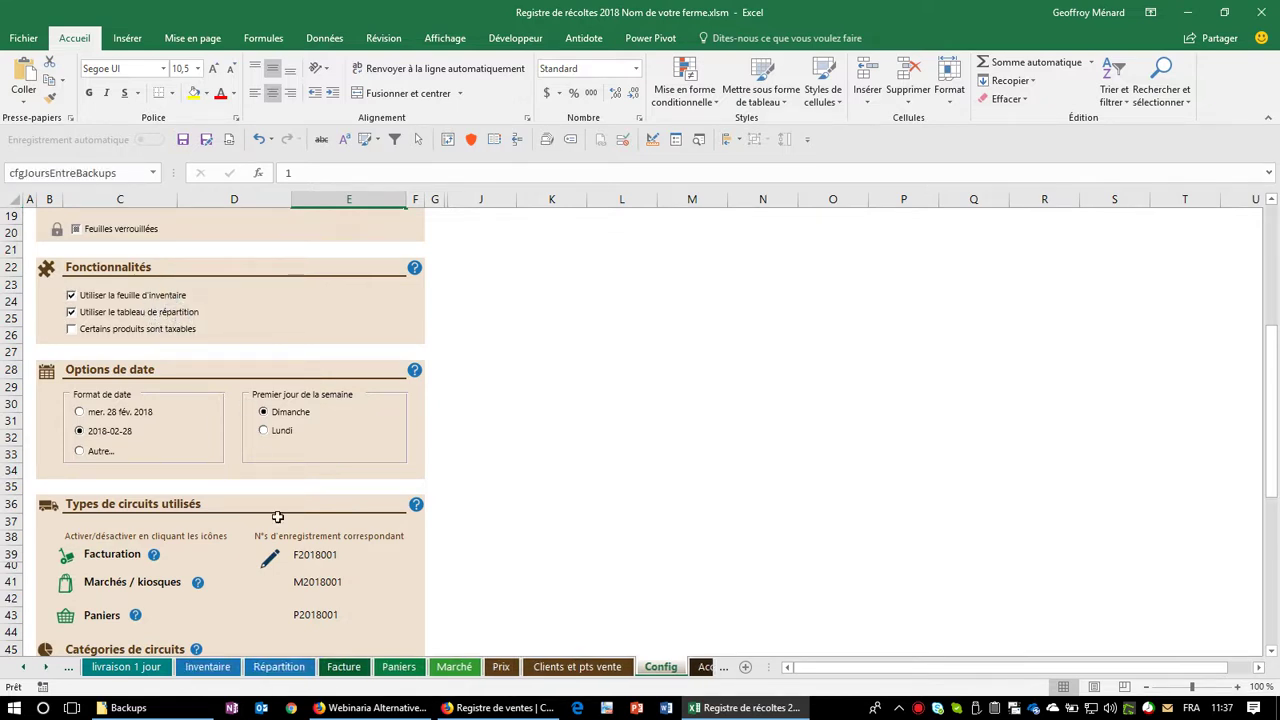
{"action": "left_click", "coordinate": [238, 674]}
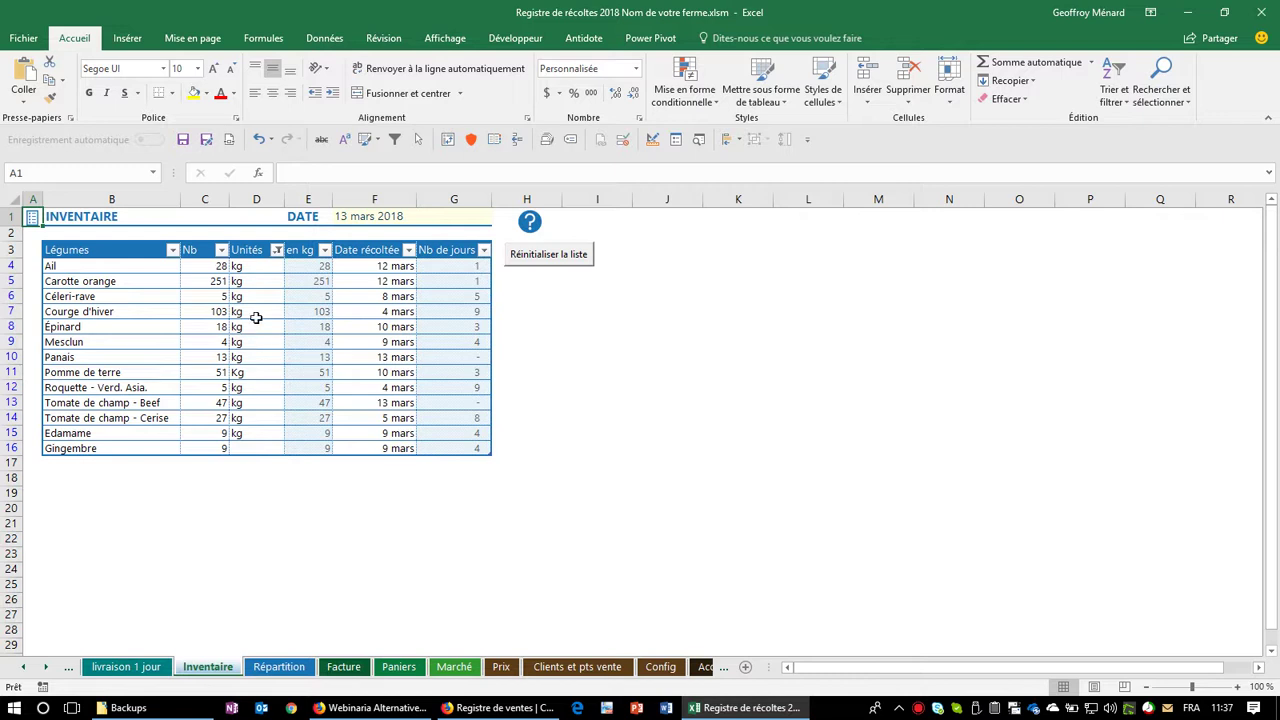
Step: Inspect the Inventaire columns (Légumes, Nb, Date récoltée, Nb de jours), then show Répartition
{"action": "left_click", "coordinate": [397, 217]}
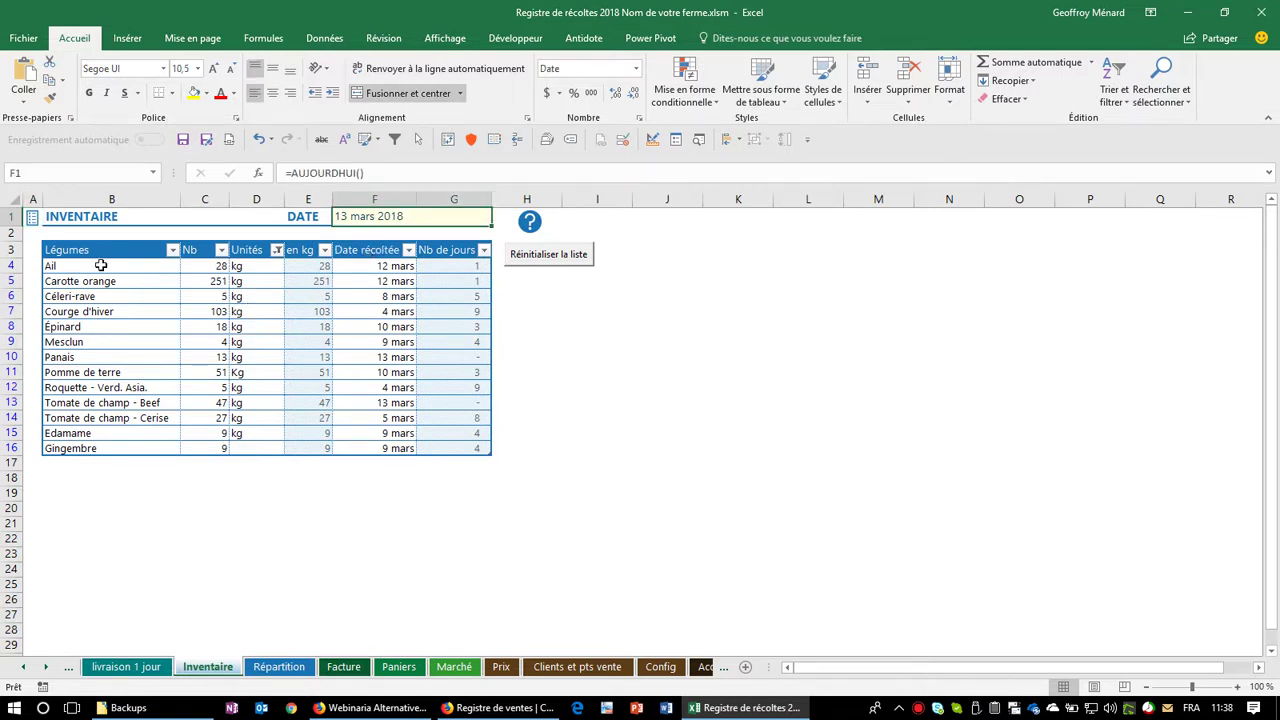
{"action": "left_click_drag", "start_coordinate": [101, 265], "coordinate": [92, 449]}
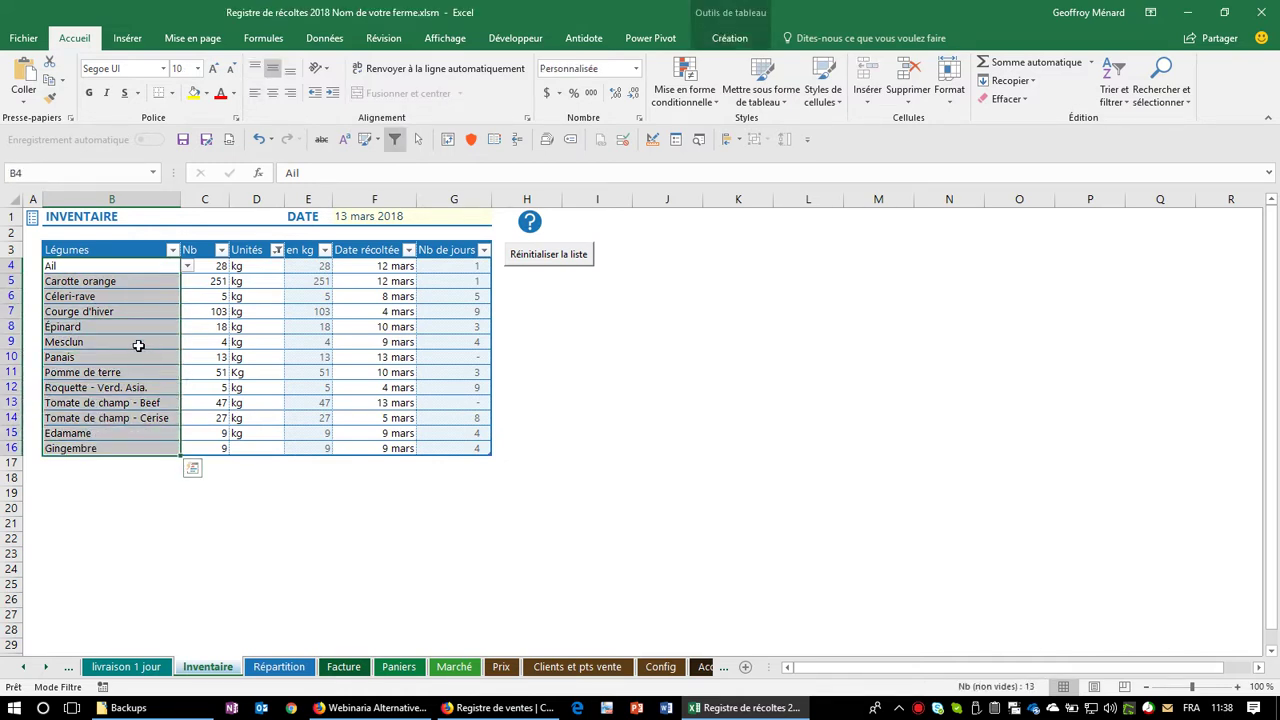
{"action": "left_click_drag", "start_coordinate": [207, 267], "coordinate": [204, 448]}
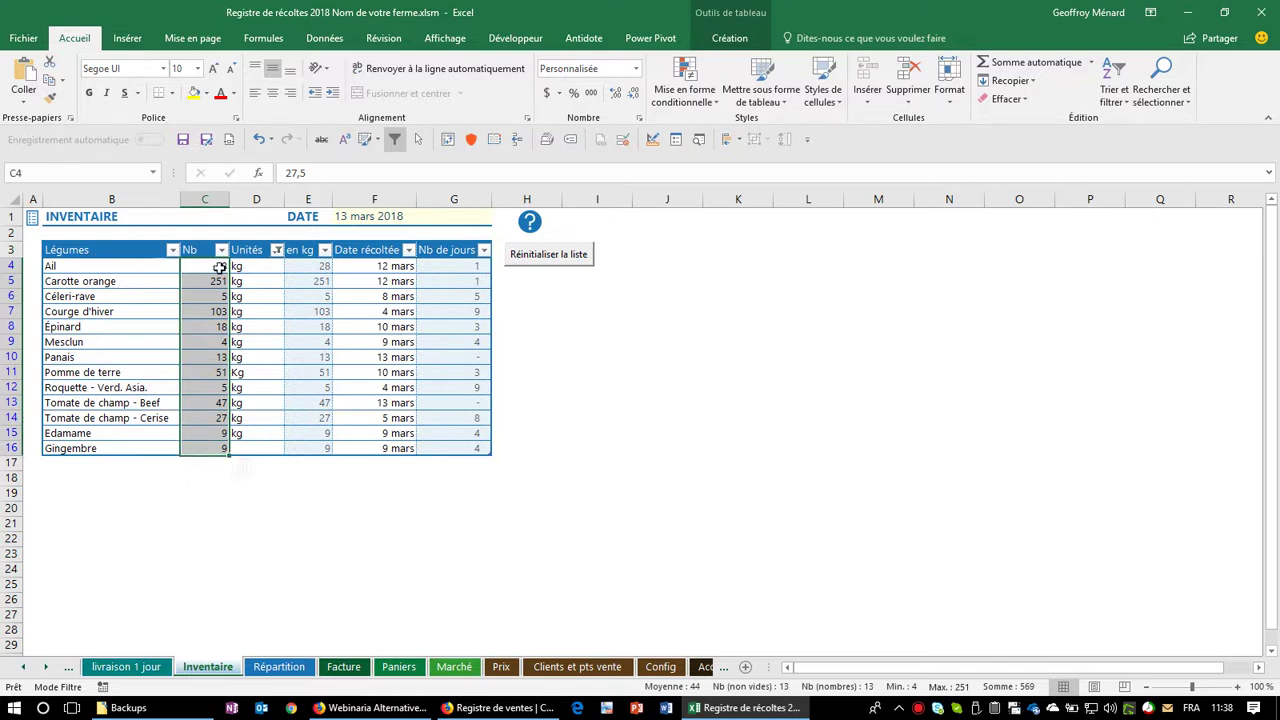
{"action": "left_click", "coordinate": [250, 448]}
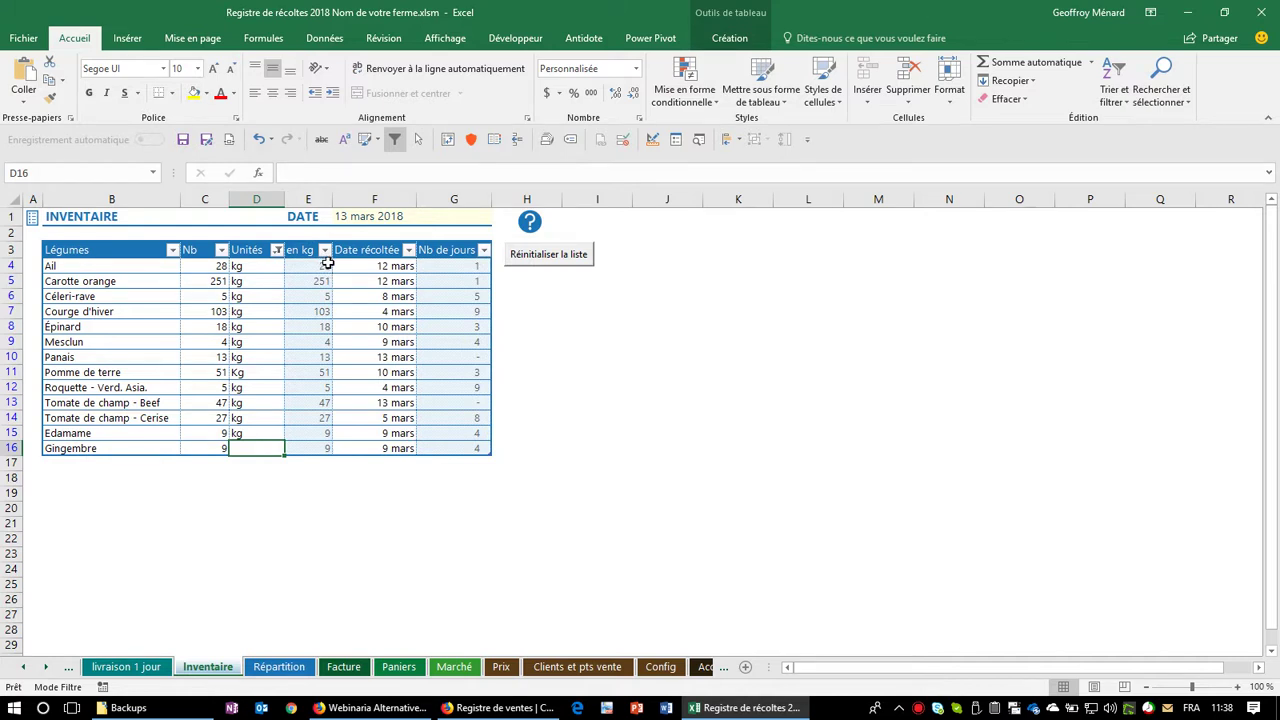
{"action": "left_click_drag", "start_coordinate": [382, 264], "coordinate": [396, 447]}
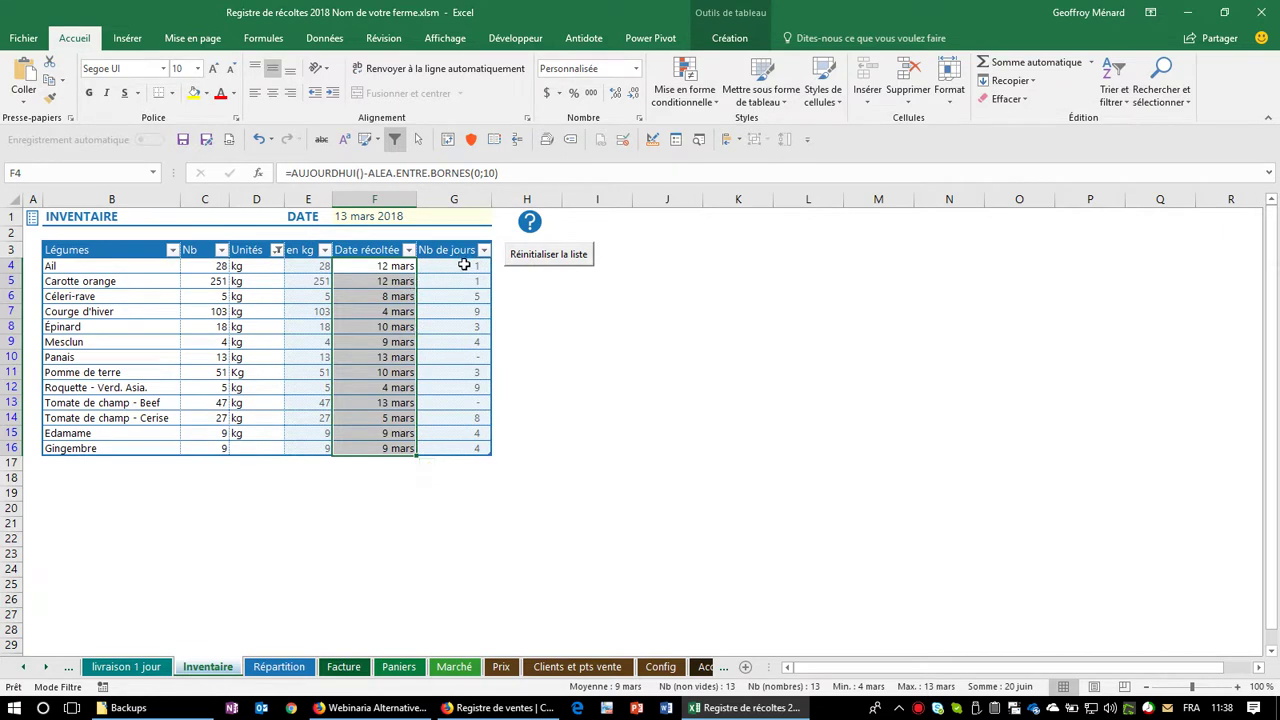
{"action": "left_click_drag", "start_coordinate": [464, 264], "coordinate": [457, 444]}
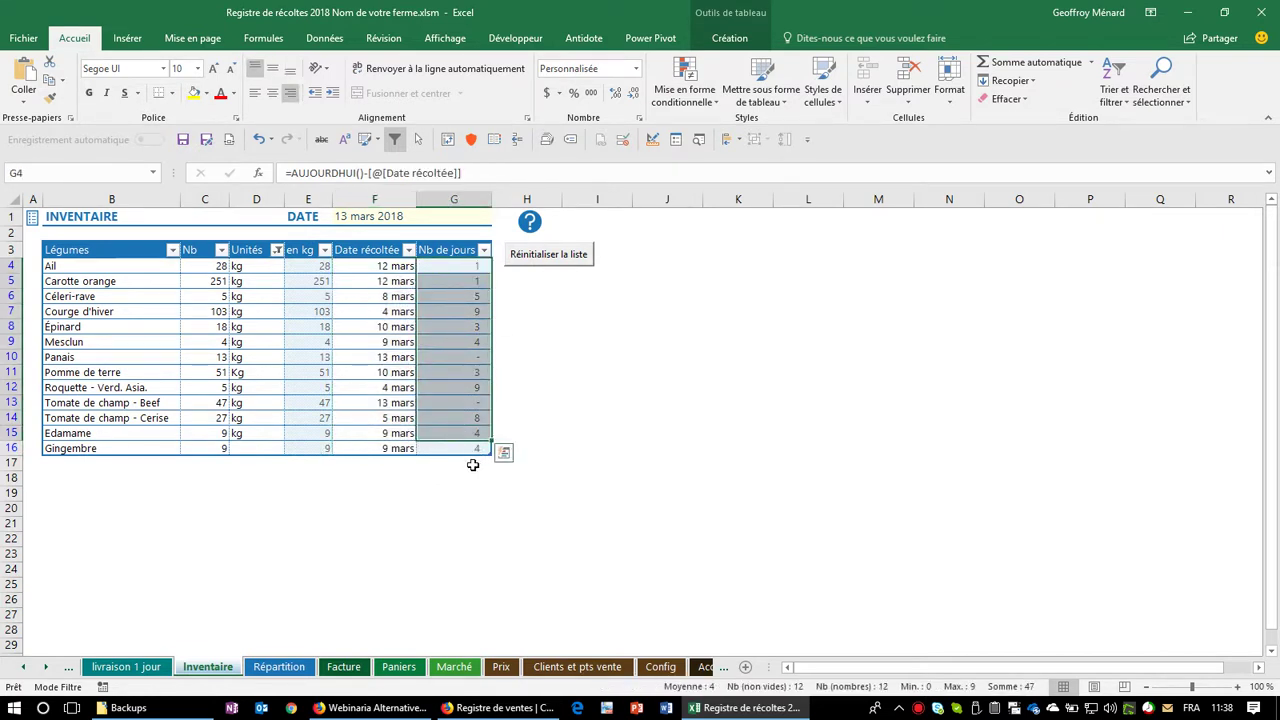
{"action": "left_click", "coordinate": [480, 449]}
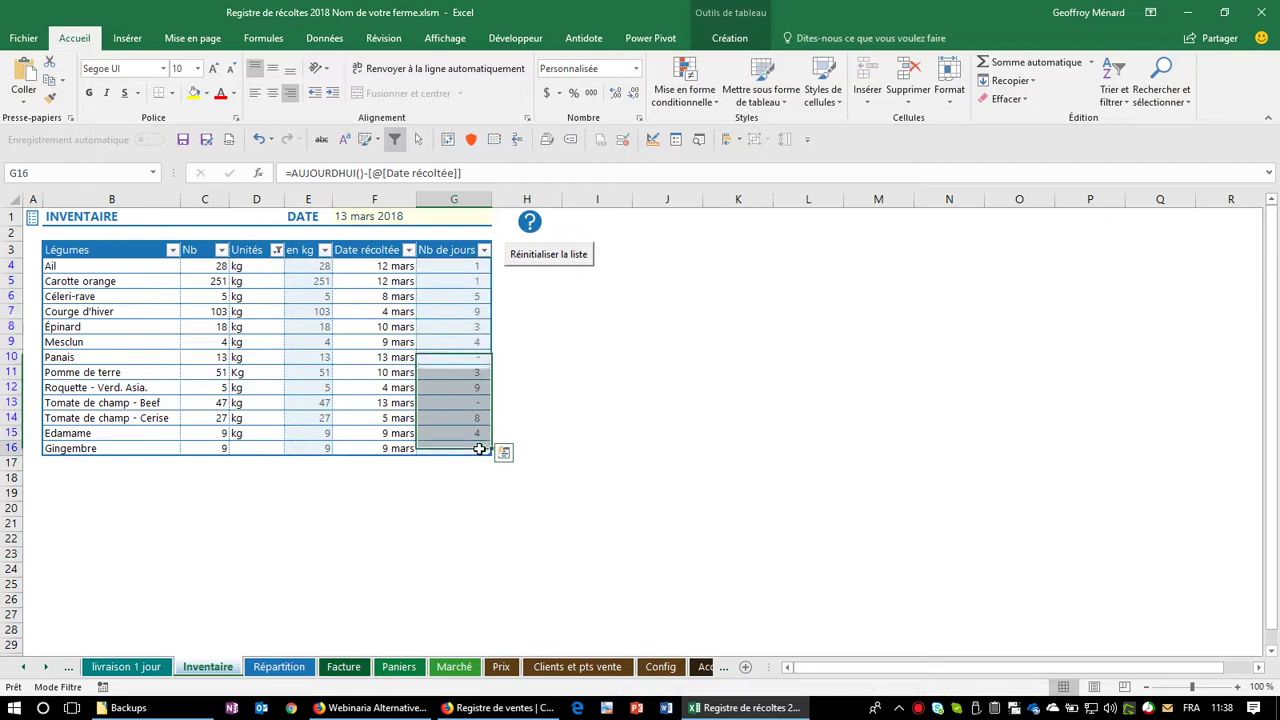
{"action": "left_click", "coordinate": [462, 266]}
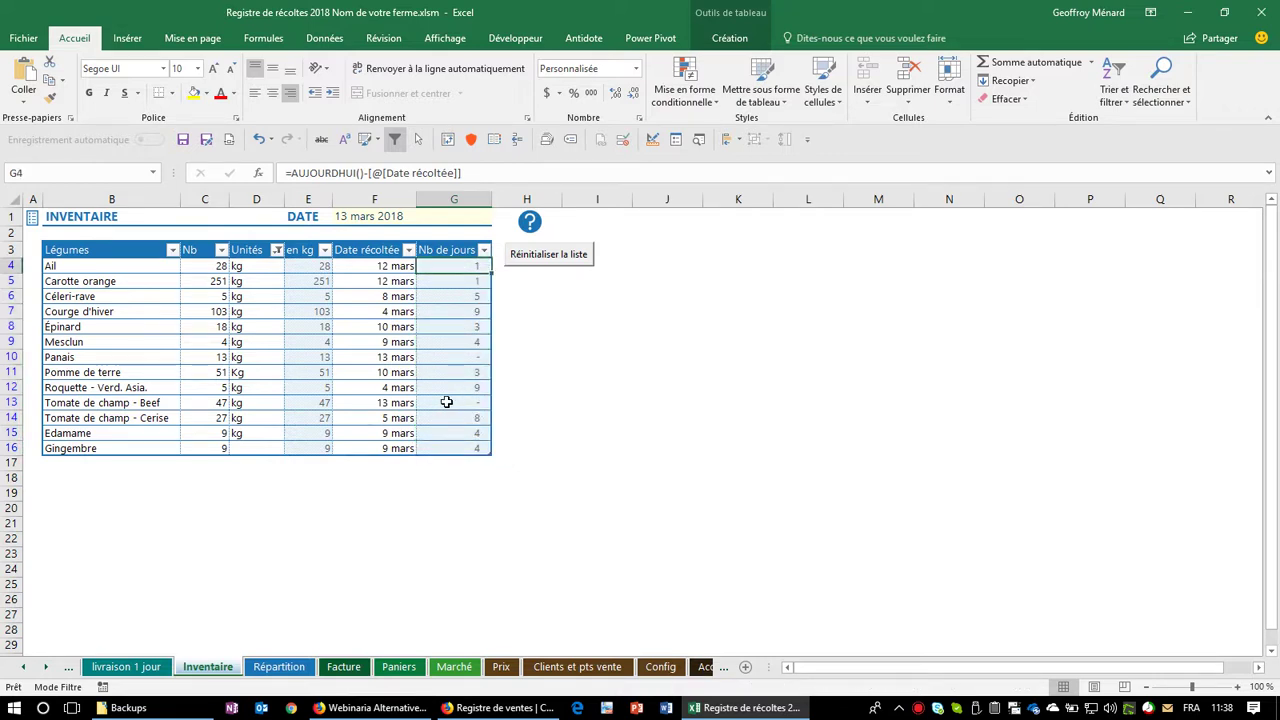
{"action": "left_click", "coordinate": [279, 667]}
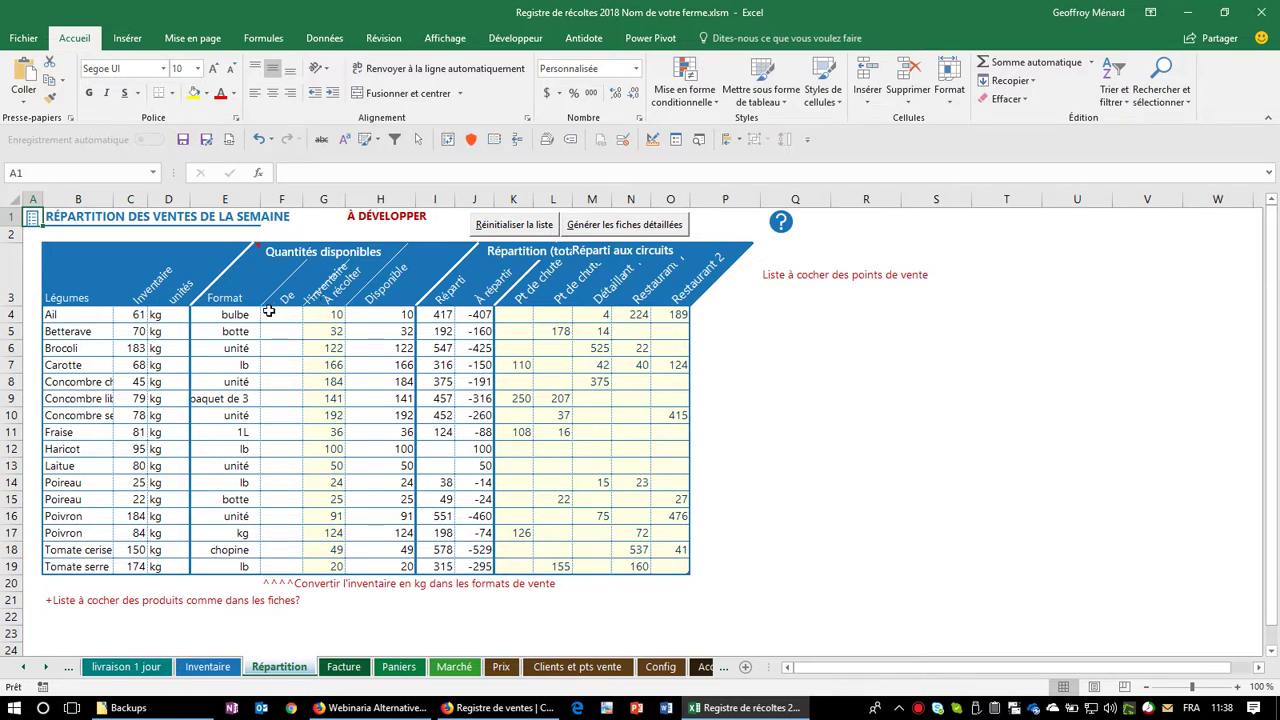
Step: Review the Répartition columns and make header row 3 taller so slanted headings read fully
{"action": "left_click_drag", "start_coordinate": [88, 313], "coordinate": [137, 573]}
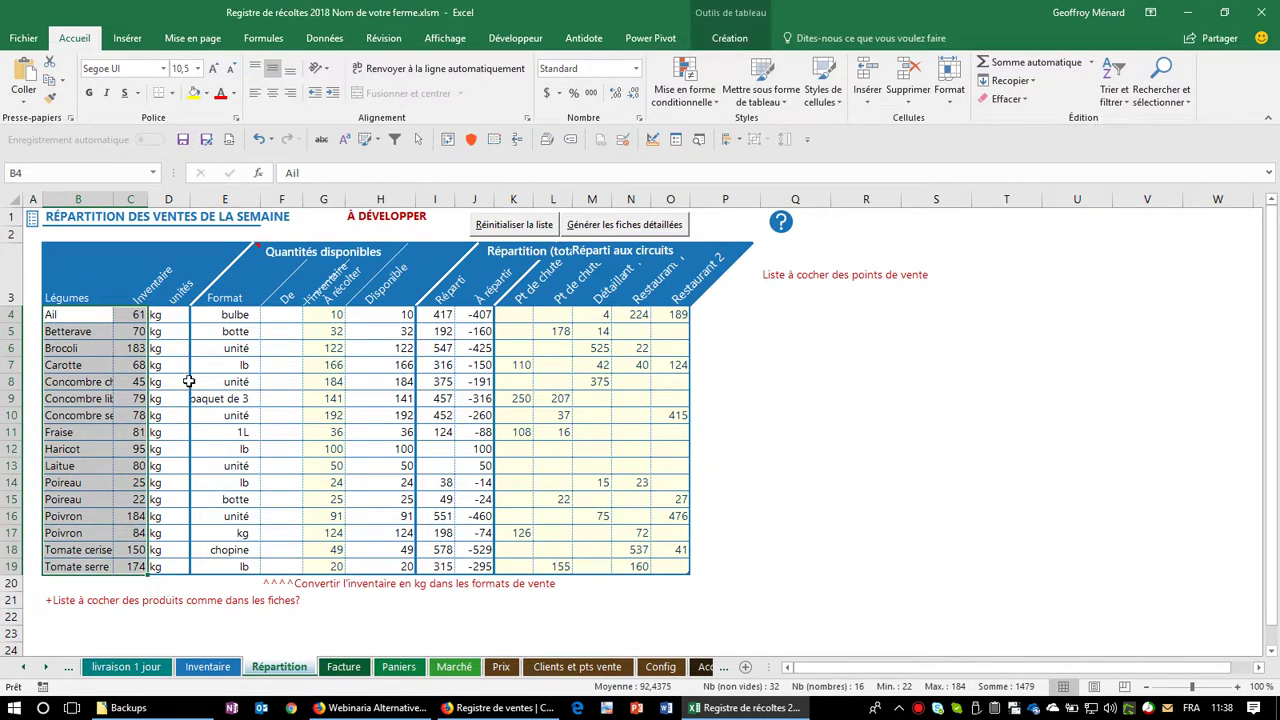
{"action": "left_click_drag", "start_coordinate": [170, 315], "coordinate": [170, 568]}
{"action": "left_click_drag", "start_coordinate": [227, 314], "coordinate": [227, 566]}
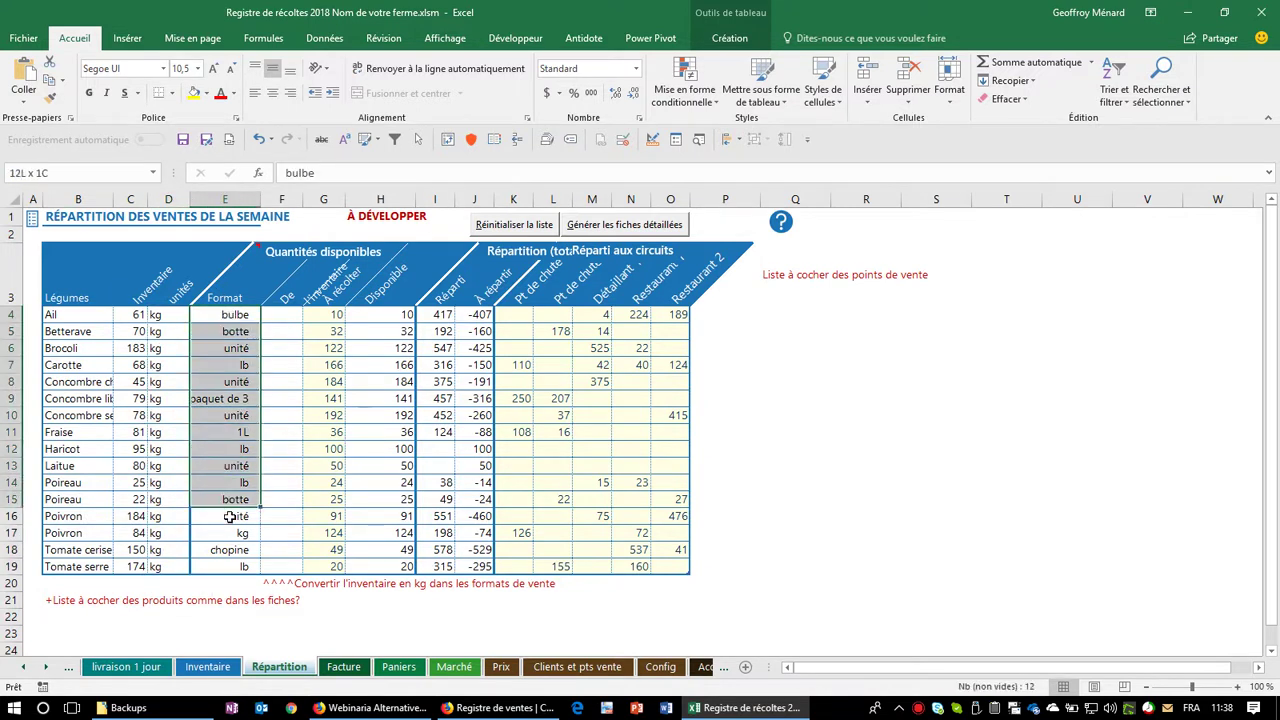
{"action": "left_click", "coordinate": [241, 245]}
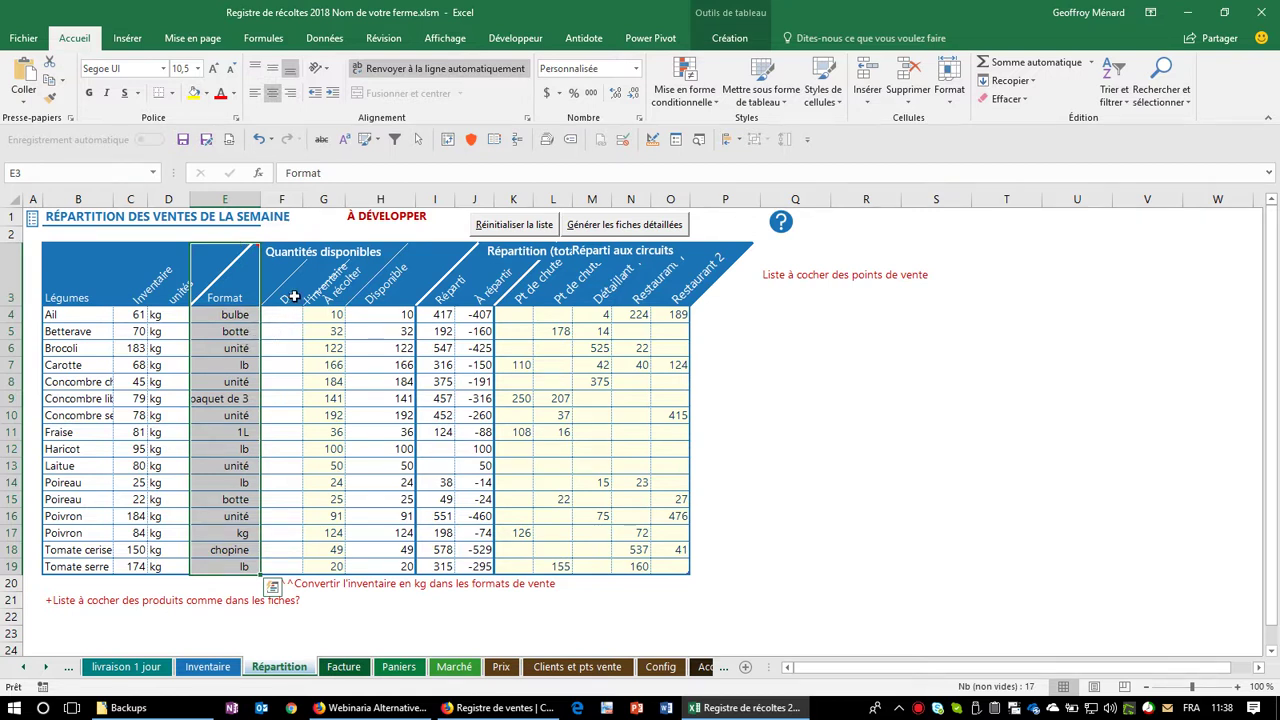
{"action": "left_click", "coordinate": [294, 297]}
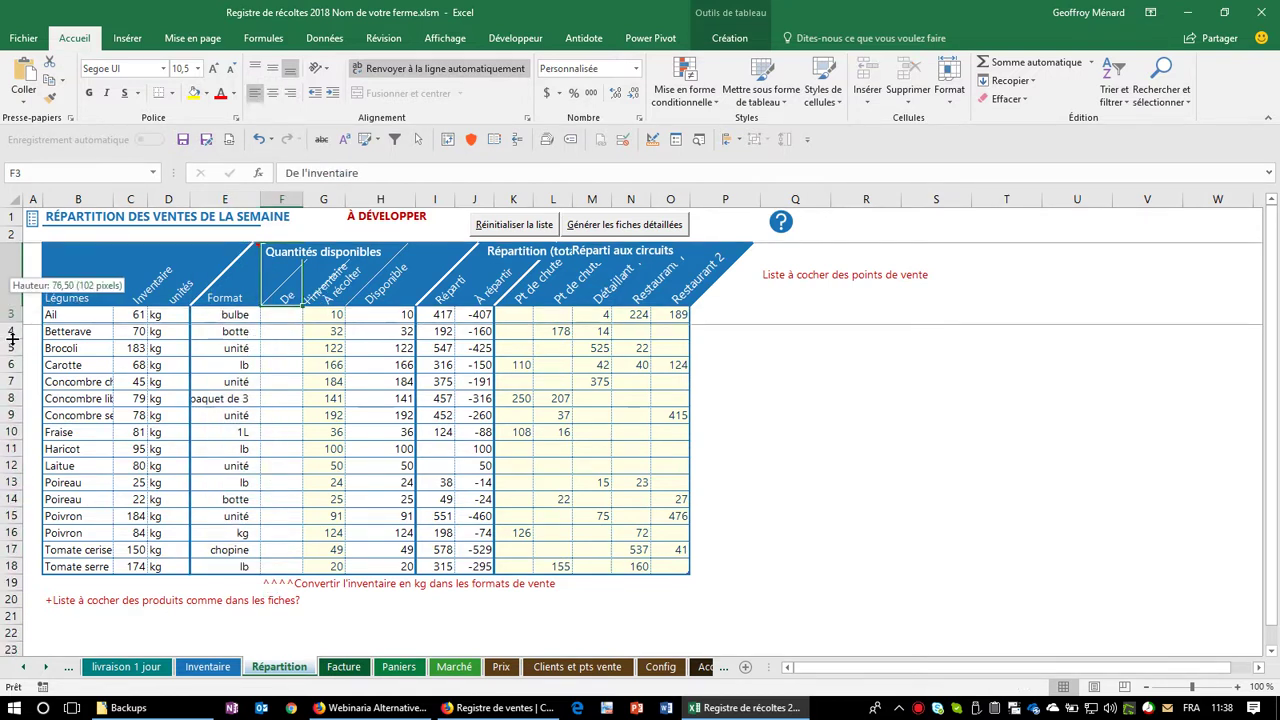
{"action": "left_click_drag", "start_coordinate": [10, 306], "coordinate": [10, 344]}
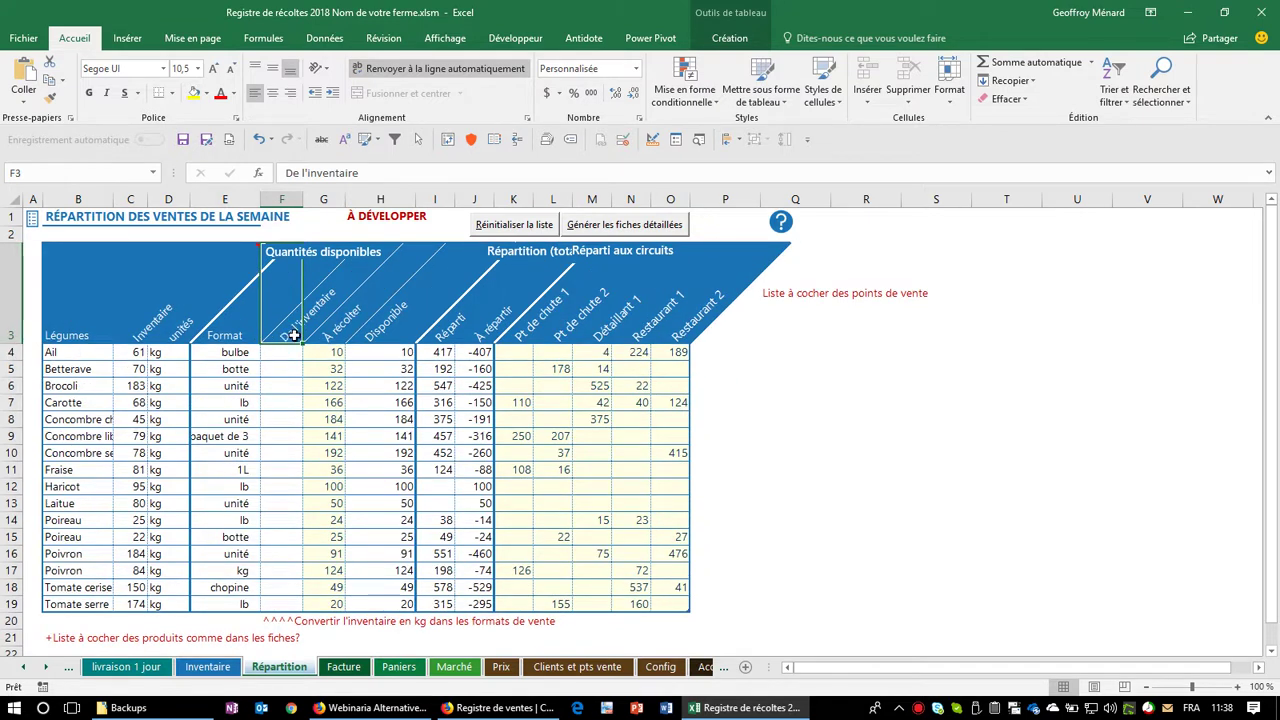
Step: Glance at the Prix sheet, then compare the De l'inventaire and À récolter quantities (total 1 366)
{"action": "left_click_drag", "start_coordinate": [283, 353], "coordinate": [295, 603]}
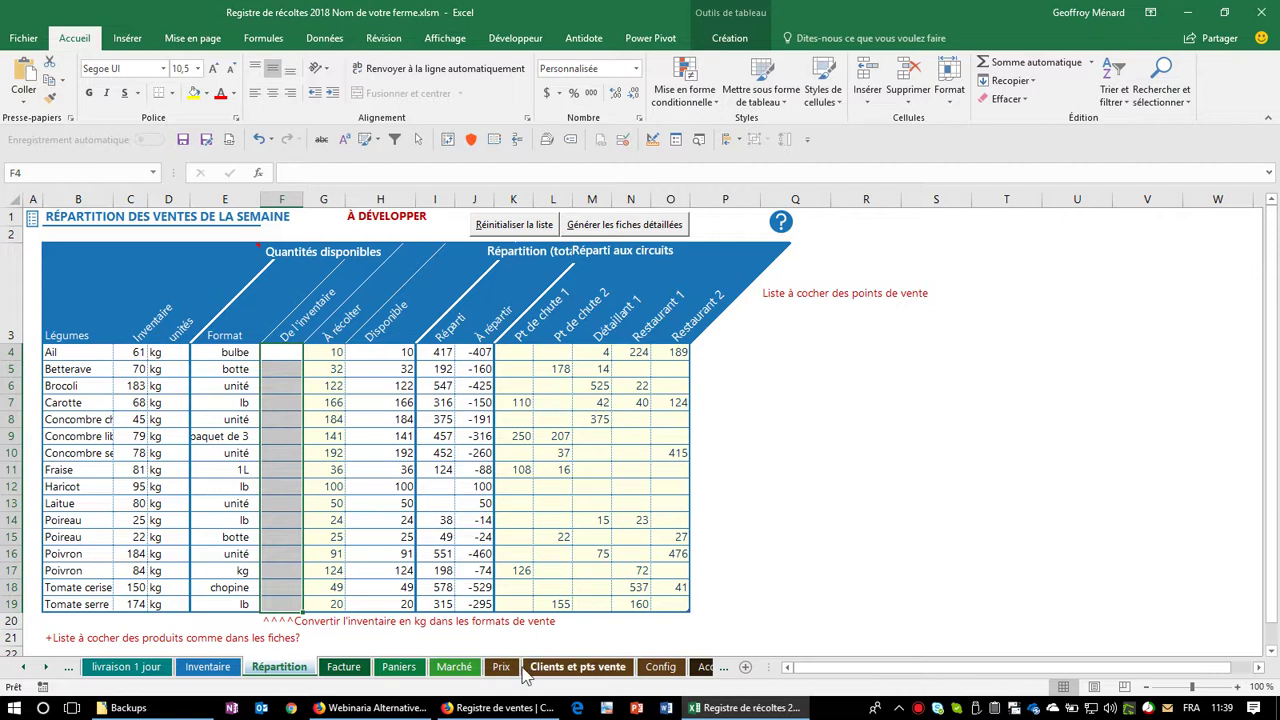
{"action": "left_click", "coordinate": [502, 667]}
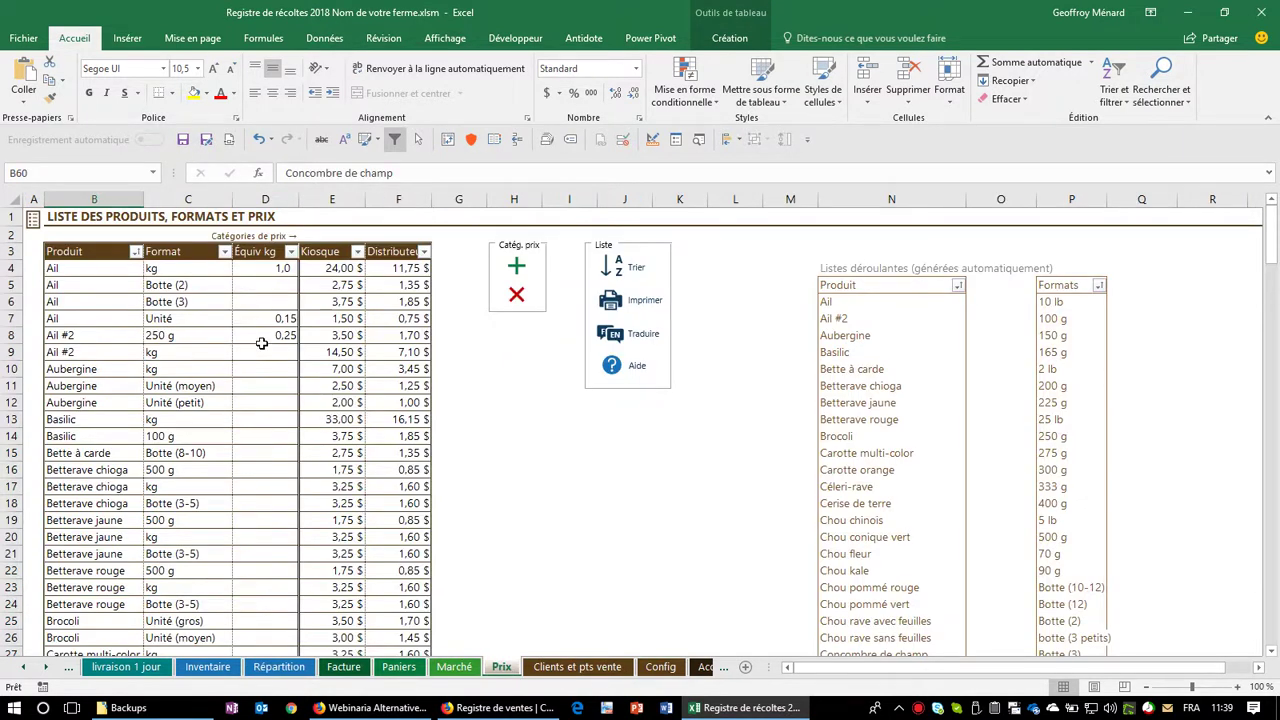
{"action": "left_click", "coordinate": [283, 667]}
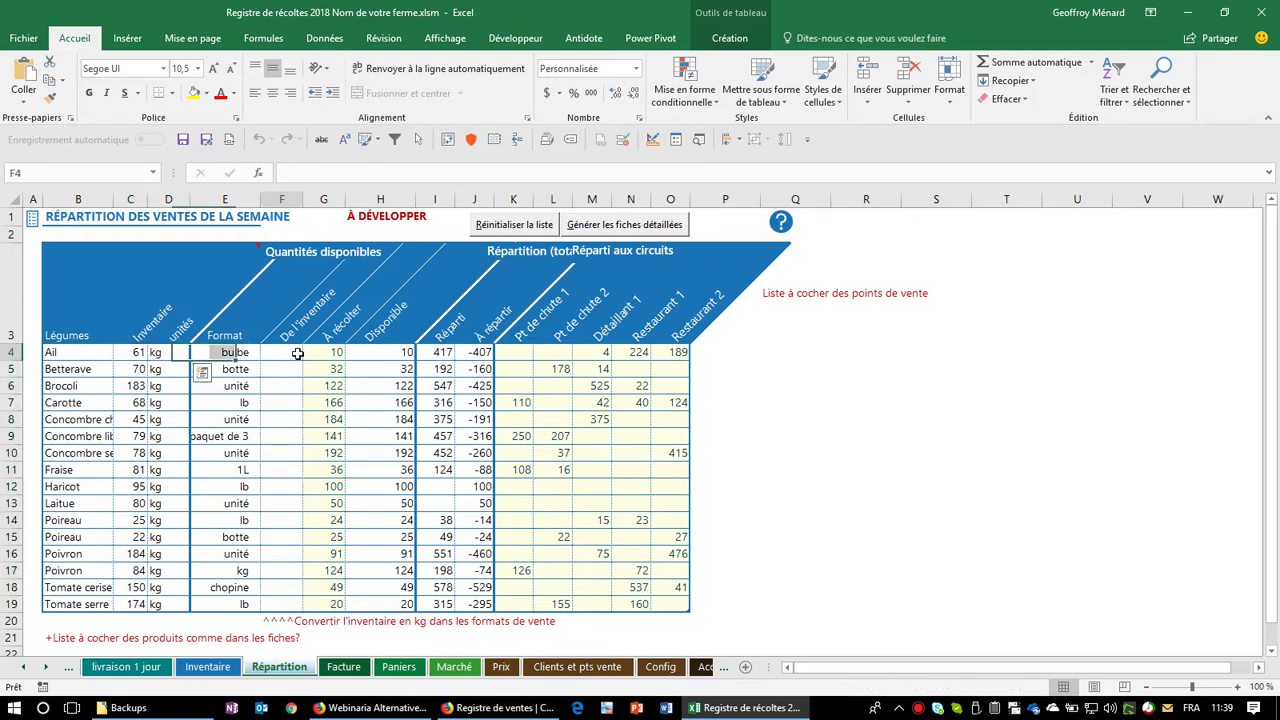
{"action": "left_click_drag", "start_coordinate": [281, 352], "coordinate": [300, 604]}
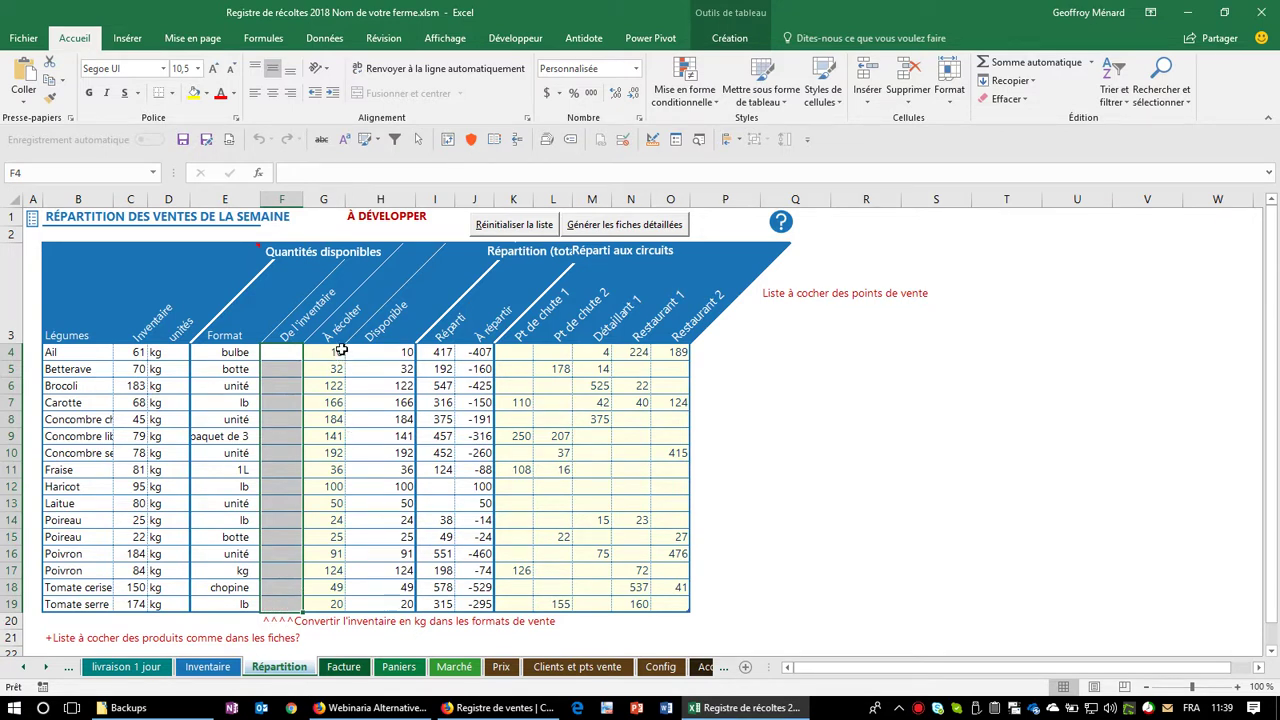
{"action": "left_click_drag", "start_coordinate": [341, 349], "coordinate": [334, 603]}
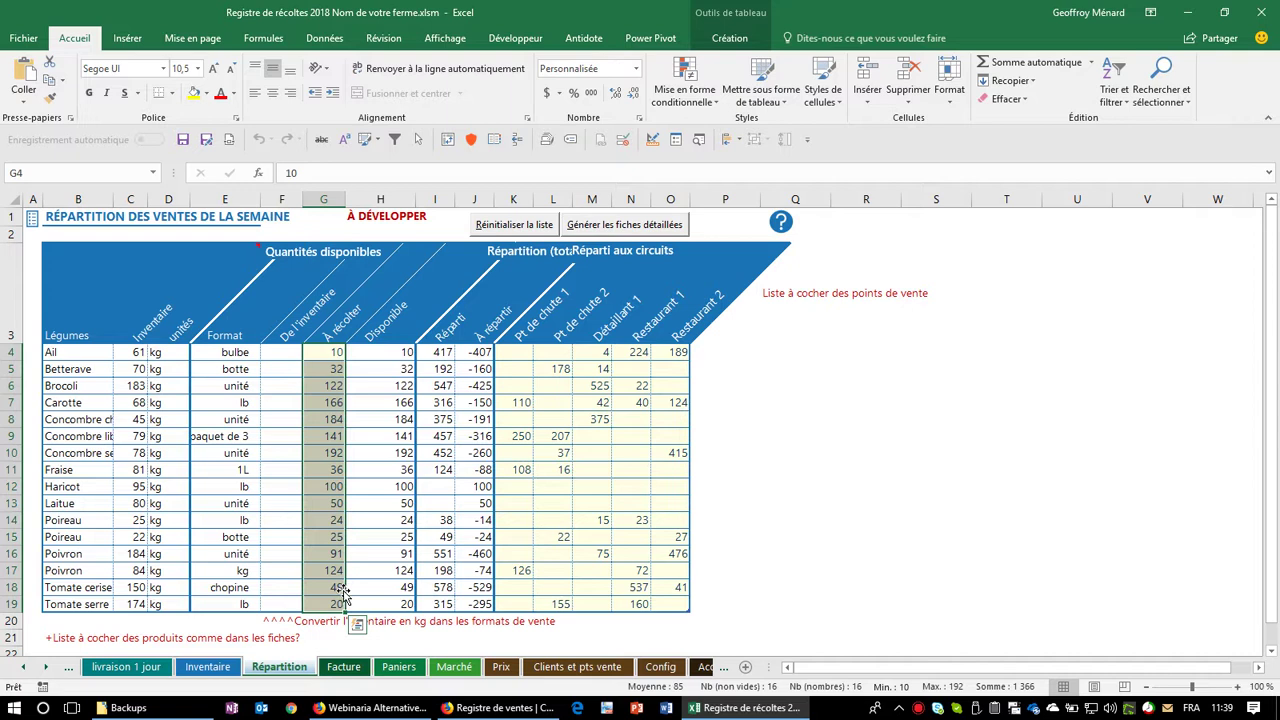
{"action": "left_click_drag", "start_coordinate": [403, 361], "coordinate": [408, 600]}
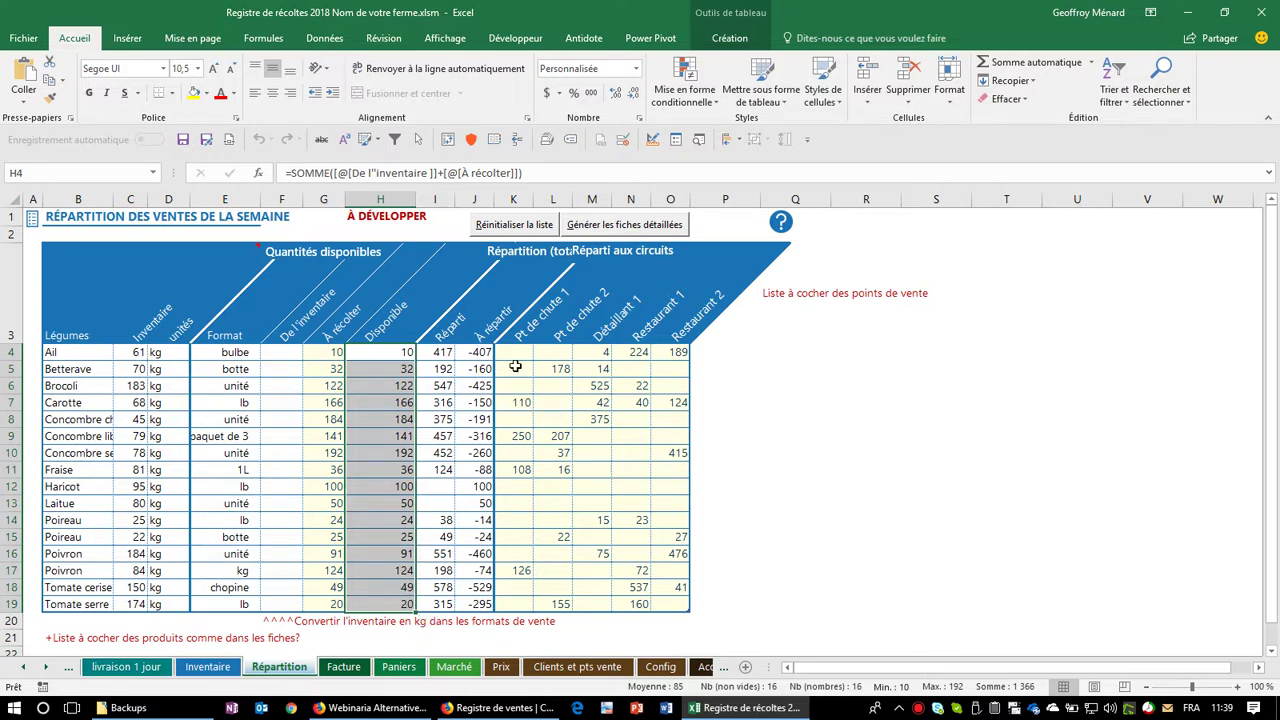
{"action": "left_click_drag", "start_coordinate": [513, 342], "coordinate": [680, 333]}
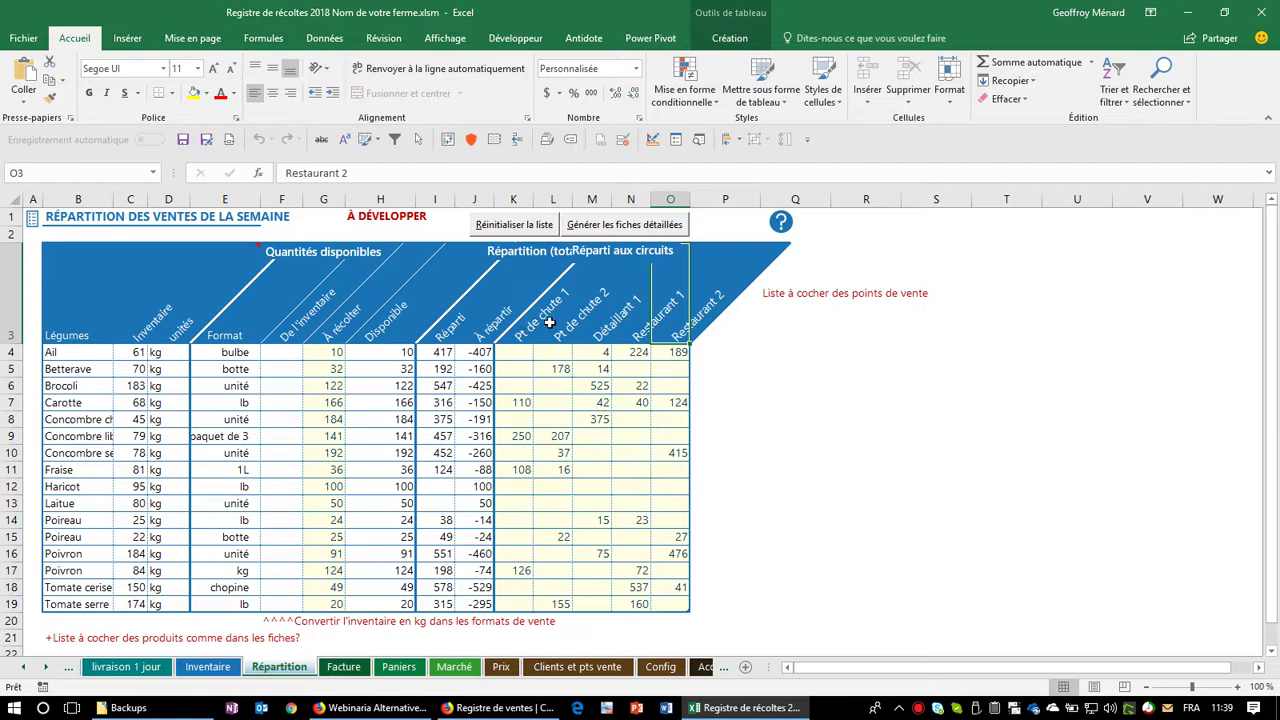
{"action": "left_click", "coordinate": [525, 352]}
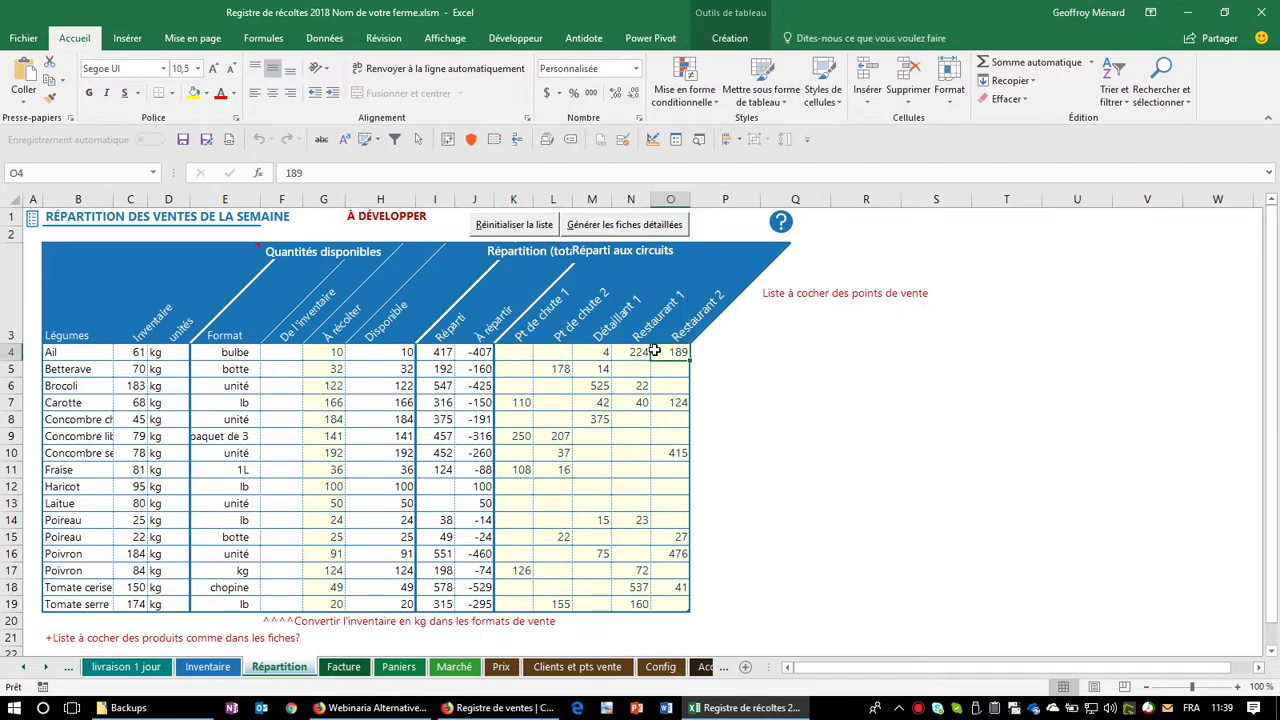
{"action": "left_click", "coordinate": [606, 352]}
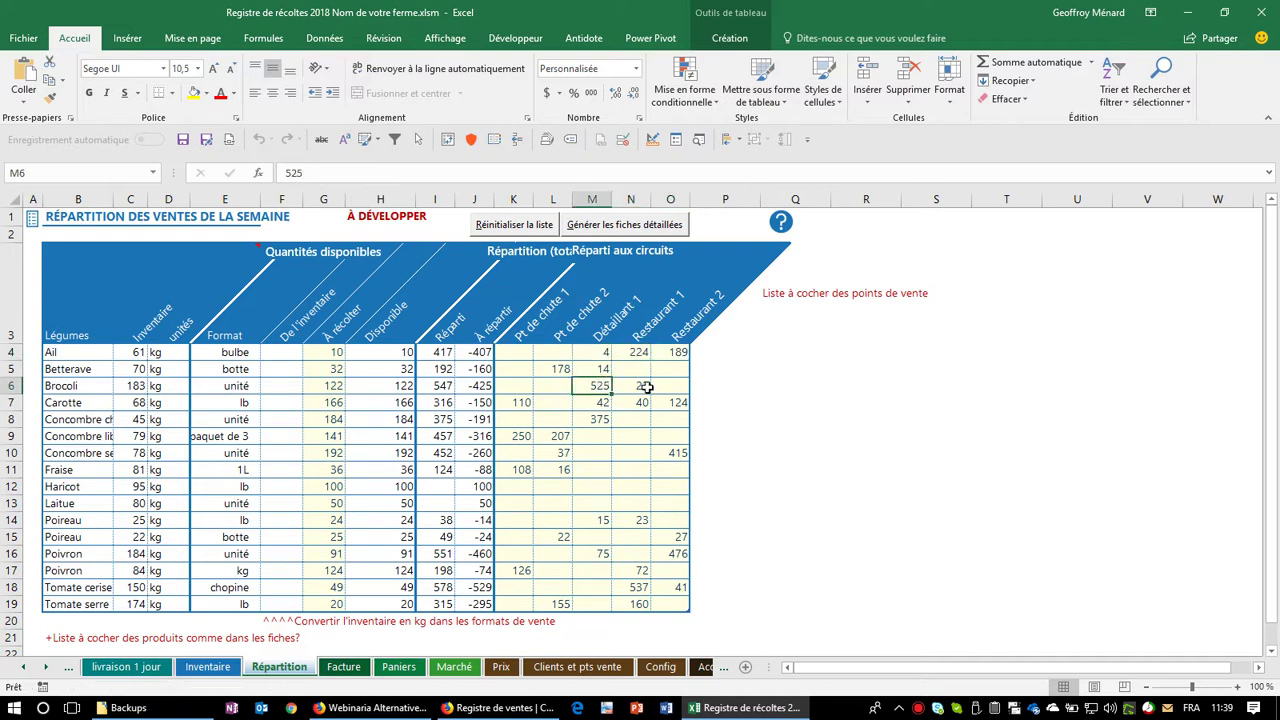
{"action": "left_click", "coordinate": [645, 386]}
{"action": "left_click", "coordinate": [679, 407]}
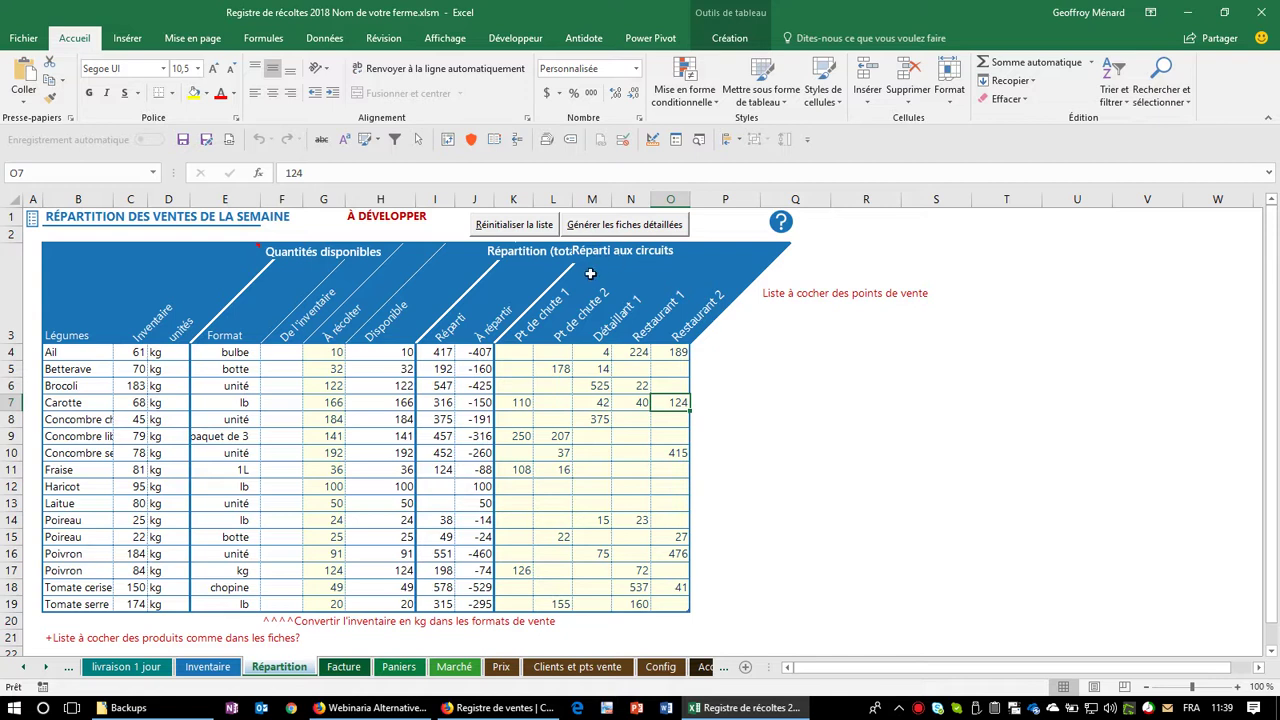
{"action": "left_click", "coordinate": [602, 353]}
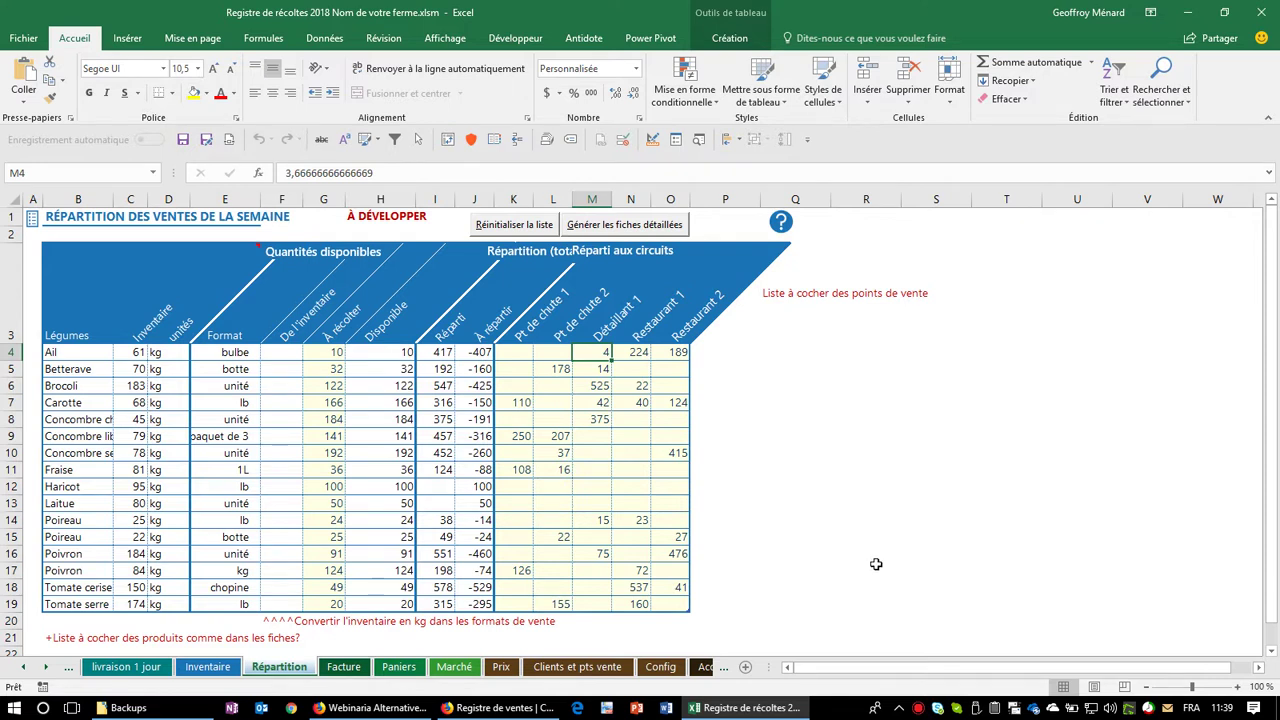
{"action": "left_click", "coordinate": [245, 353]}
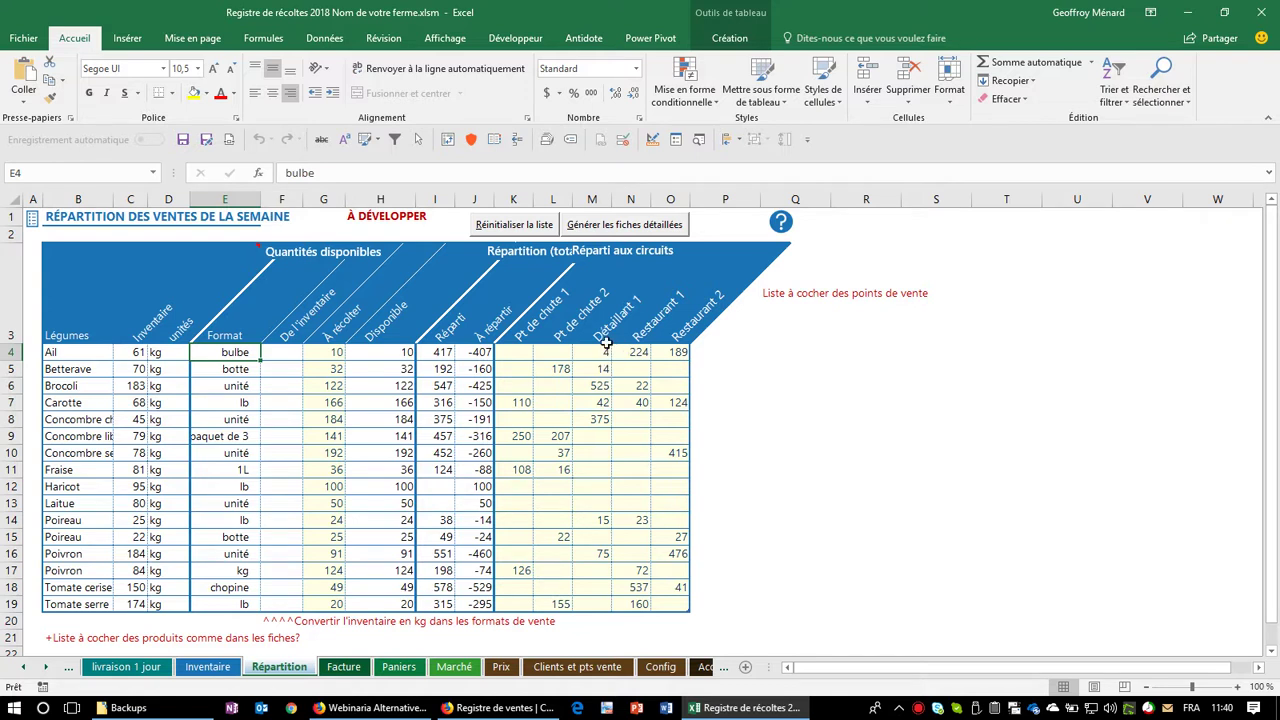
{"action": "left_click", "coordinate": [606, 346]}
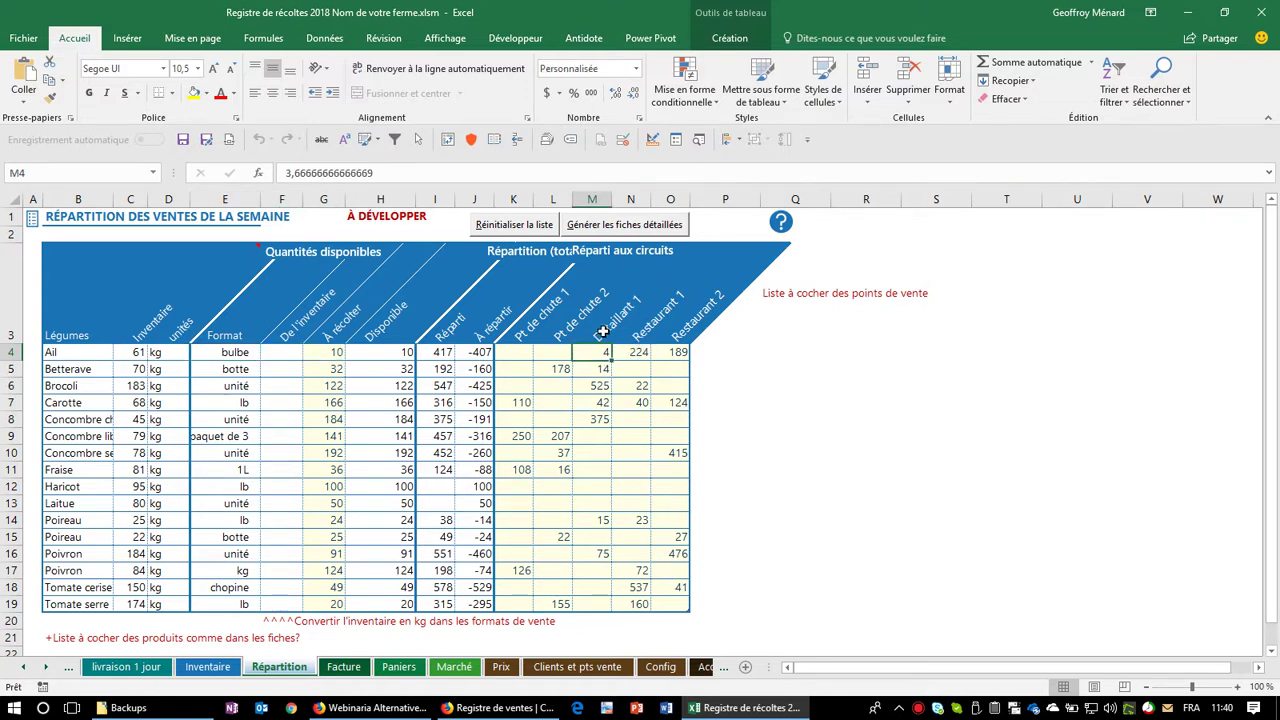
{"action": "left_click", "coordinate": [640, 368]}
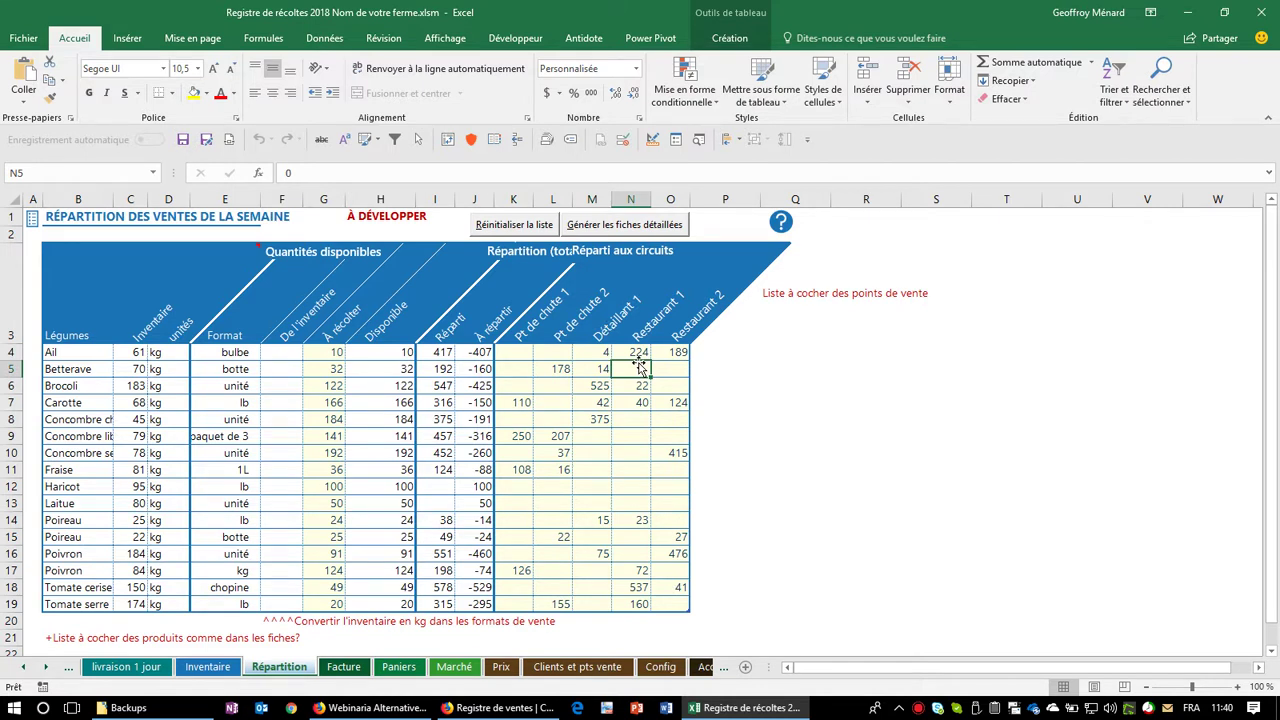
Step: Clear Betterave's 178 allocation in L5 and Ail's two restaurant allocations in N4 and O4
{"action": "key", "text": "Left"}
{"action": "key", "text": "Left"}
{"action": "key", "text": "Delete"}
{"action": "key", "text": "Right"}
{"action": "key", "text": "Up"}
{"action": "key", "text": "Right"}
{"action": "key", "text": "Delete"}
{"action": "key", "text": "Right"}
{"action": "key", "text": "Delete"}
{"action": "key", "text": "Left"}
{"action": "key", "text": "Left"}
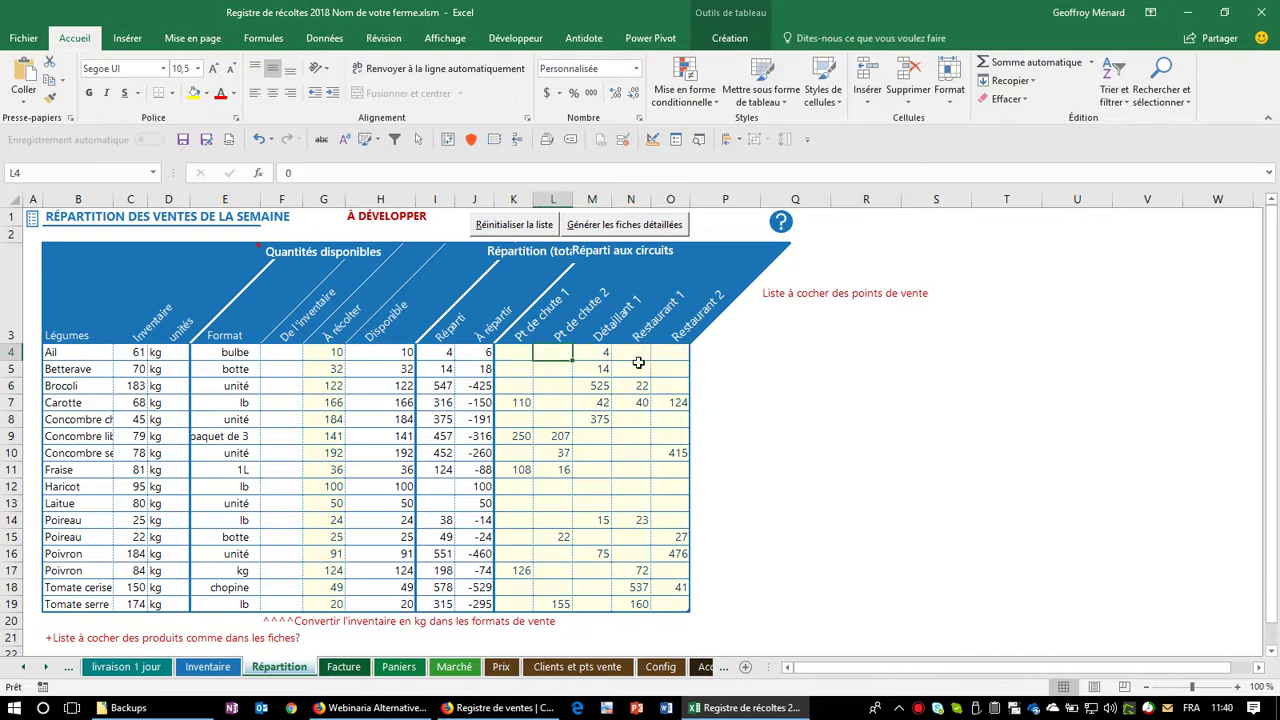
Step: Inspect the À répartir formula and the Réparti, À répartir and circuit allocation columns
{"action": "left_click", "coordinate": [481, 351]}
{"action": "left_click_drag", "start_coordinate": [443, 330], "coordinate": [471, 604]}
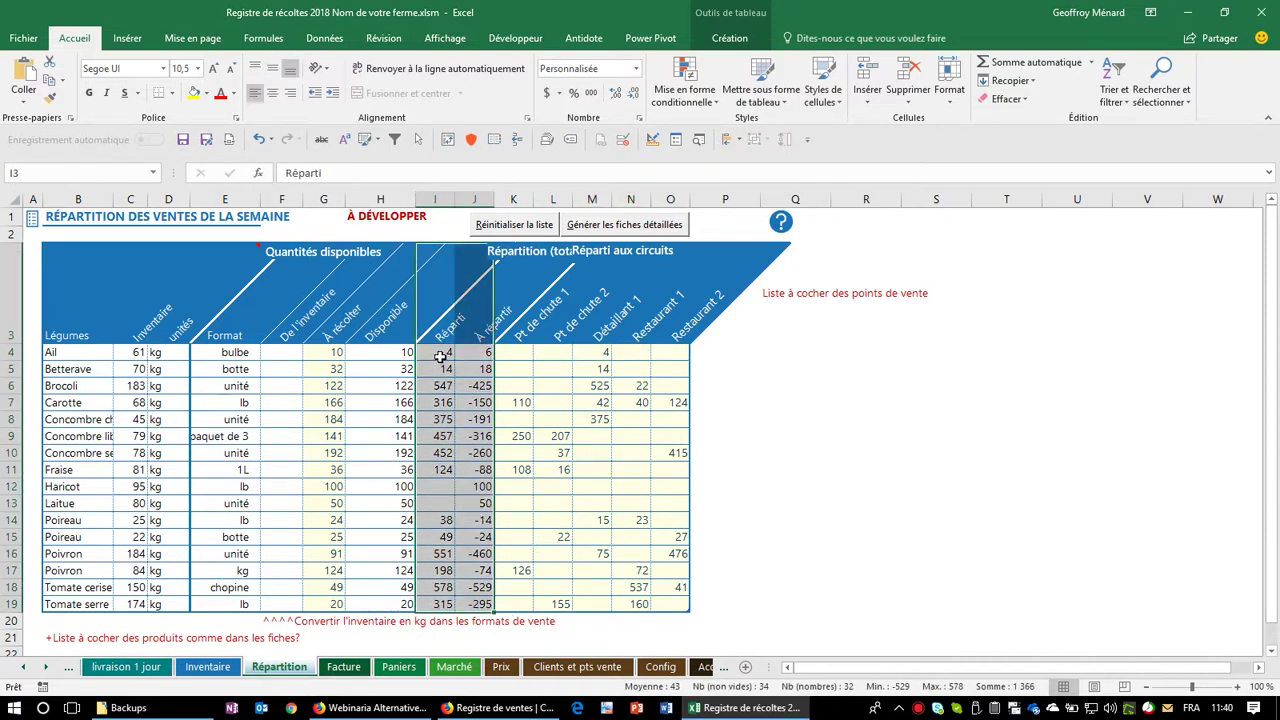
{"action": "left_click_drag", "start_coordinate": [442, 356], "coordinate": [442, 587]}
{"action": "left_click_drag", "start_coordinate": [511, 346], "coordinate": [670, 621]}
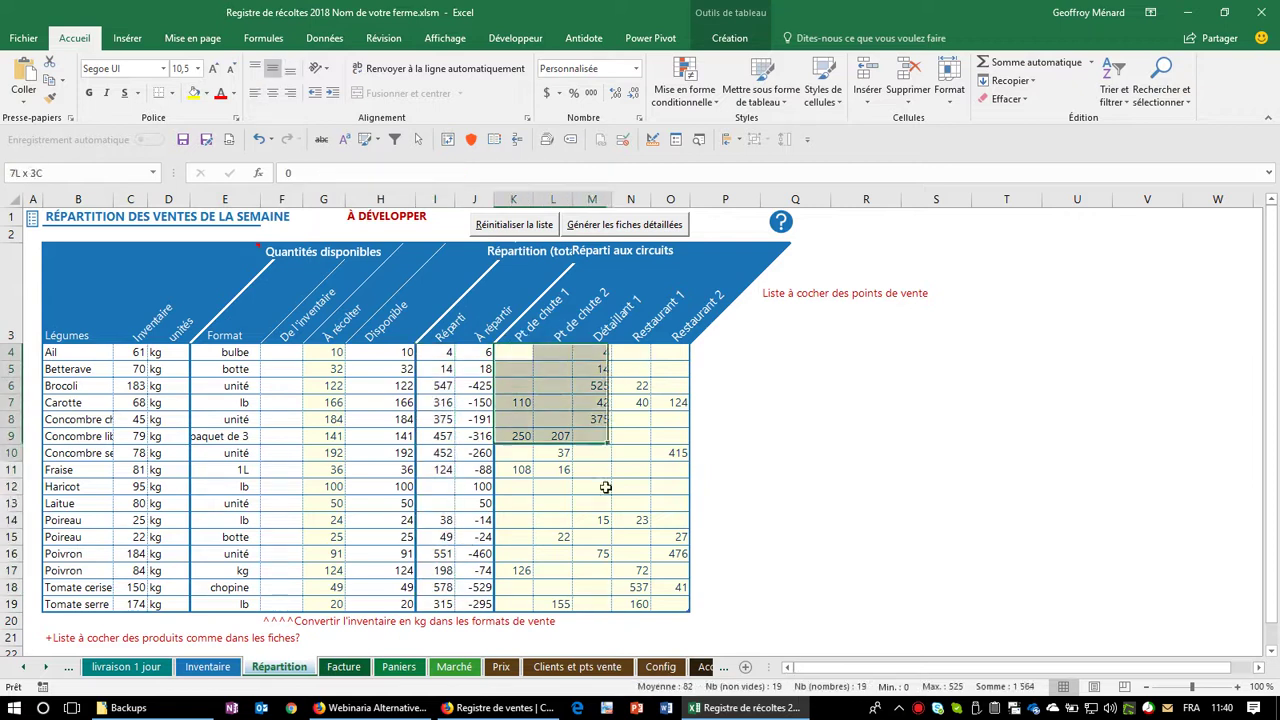
{"action": "left_click_drag", "start_coordinate": [481, 352], "coordinate": [474, 604]}
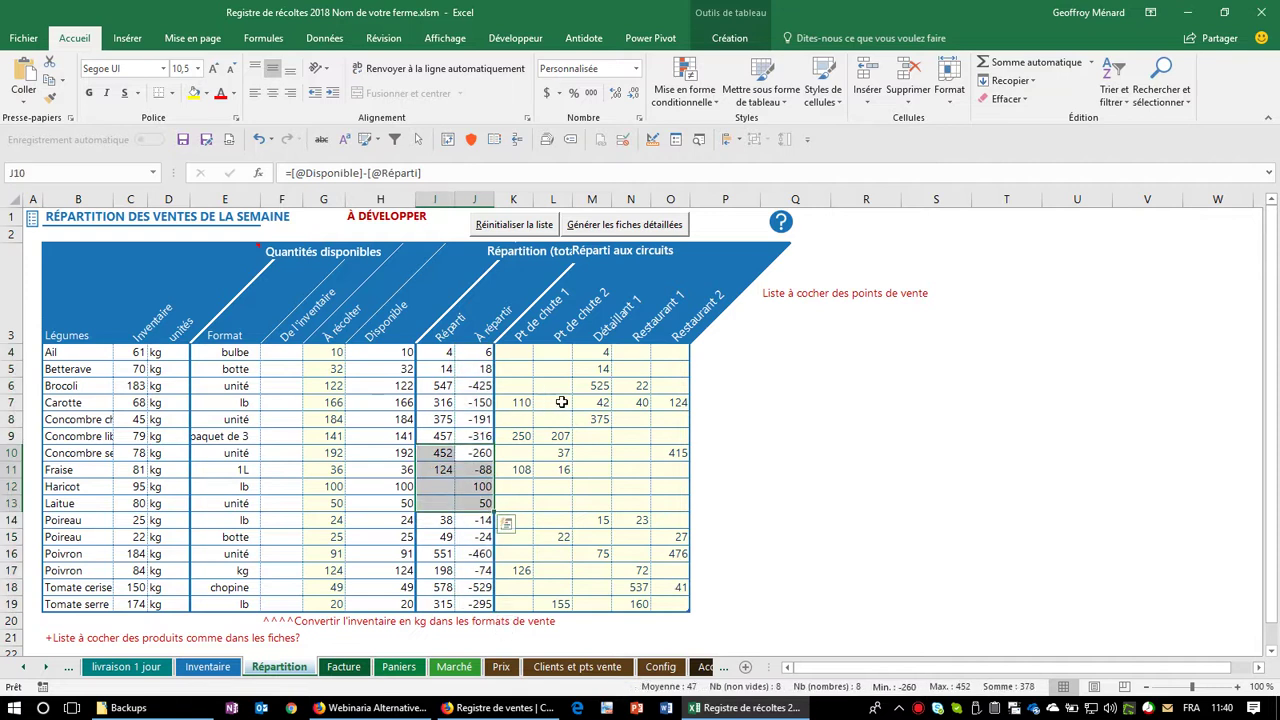
Step: Clear the Détaillant 1 allocations in M6:M8, starting with Brocoli
{"action": "left_click", "coordinate": [600, 386]}
{"action": "key", "text": "Delete"}
{"action": "key", "text": "Down"}
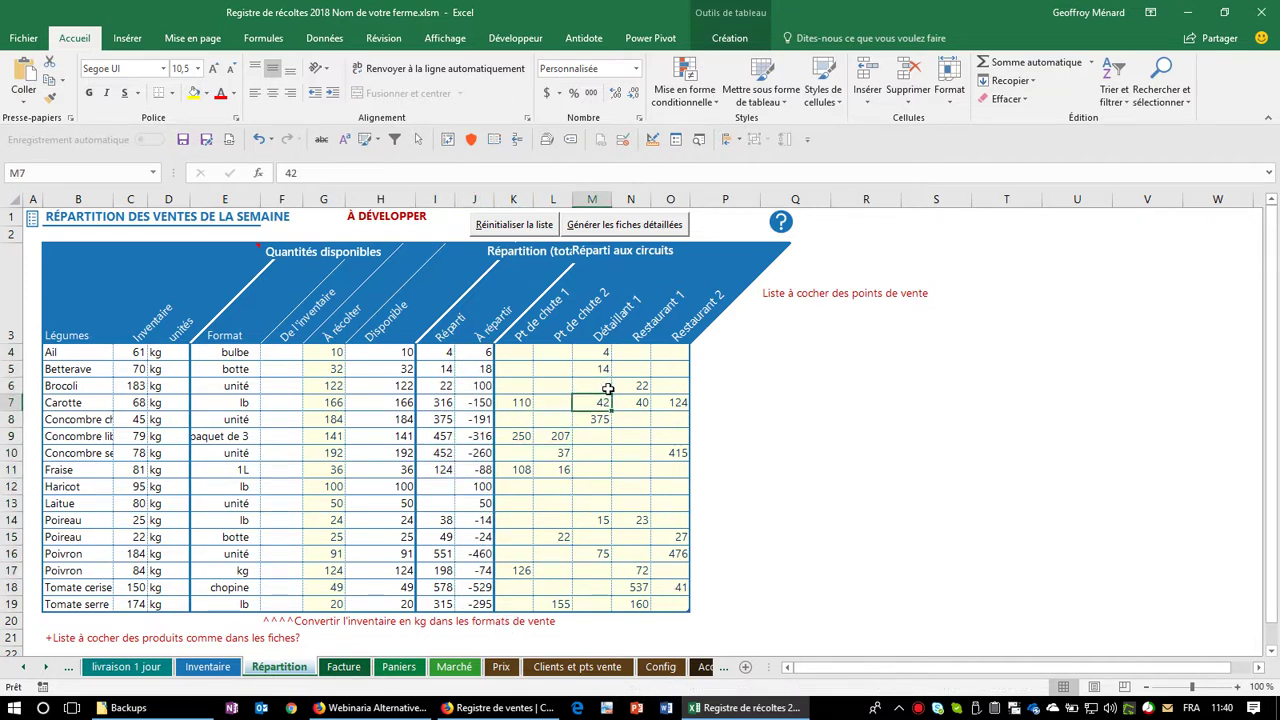
{"action": "key", "text": "Delete"}
{"action": "key", "text": "Down"}
{"action": "key", "text": "Delete"}
{"action": "key", "text": "Left"}
{"action": "key", "text": "Down"}
Step: Clear the Pt de chute 1 values in K7 and K9, then select the allocation block K3:O19
{"action": "key", "text": "Left"}
{"action": "key", "text": "Delete"}
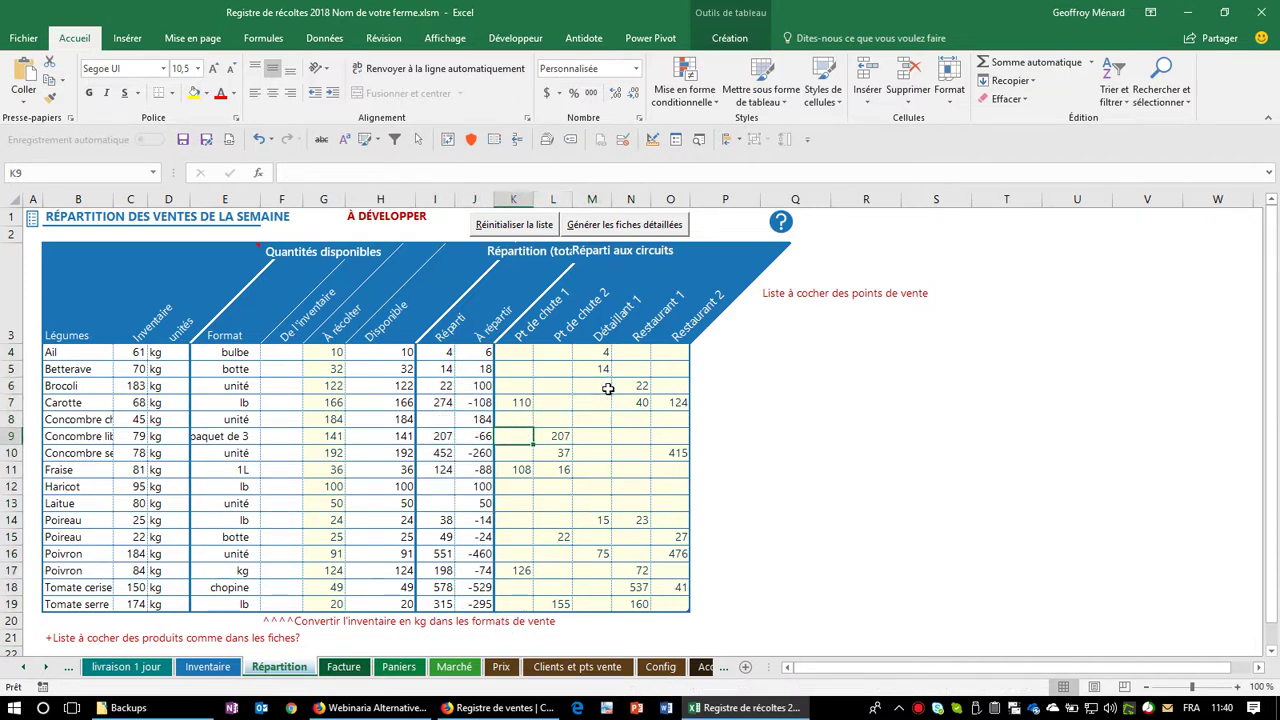
{"action": "key", "text": "Right"}
{"action": "key", "text": "Up"}
{"action": "key", "text": "Up"}
{"action": "key", "text": "Left"}
{"action": "key", "text": "Delete"}
{"action": "key", "text": "Right"}
{"action": "key", "text": "Right"}
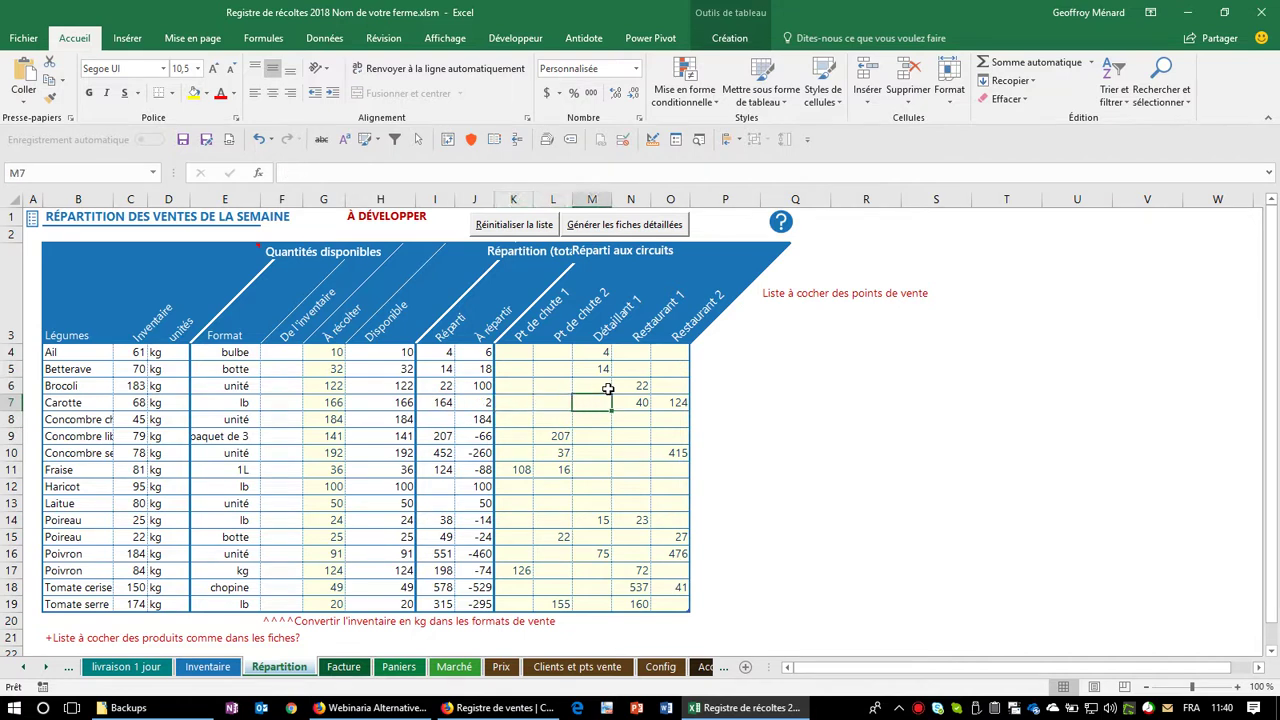
{"action": "mouse_move", "coordinate": [525, 332]}
{"action": "left_mouse_down"}
{"action": "mouse_move", "coordinate": [671, 455]}
{"action": "mouse_move", "coordinate": [676, 598]}
{"action": "left_mouse_up"}
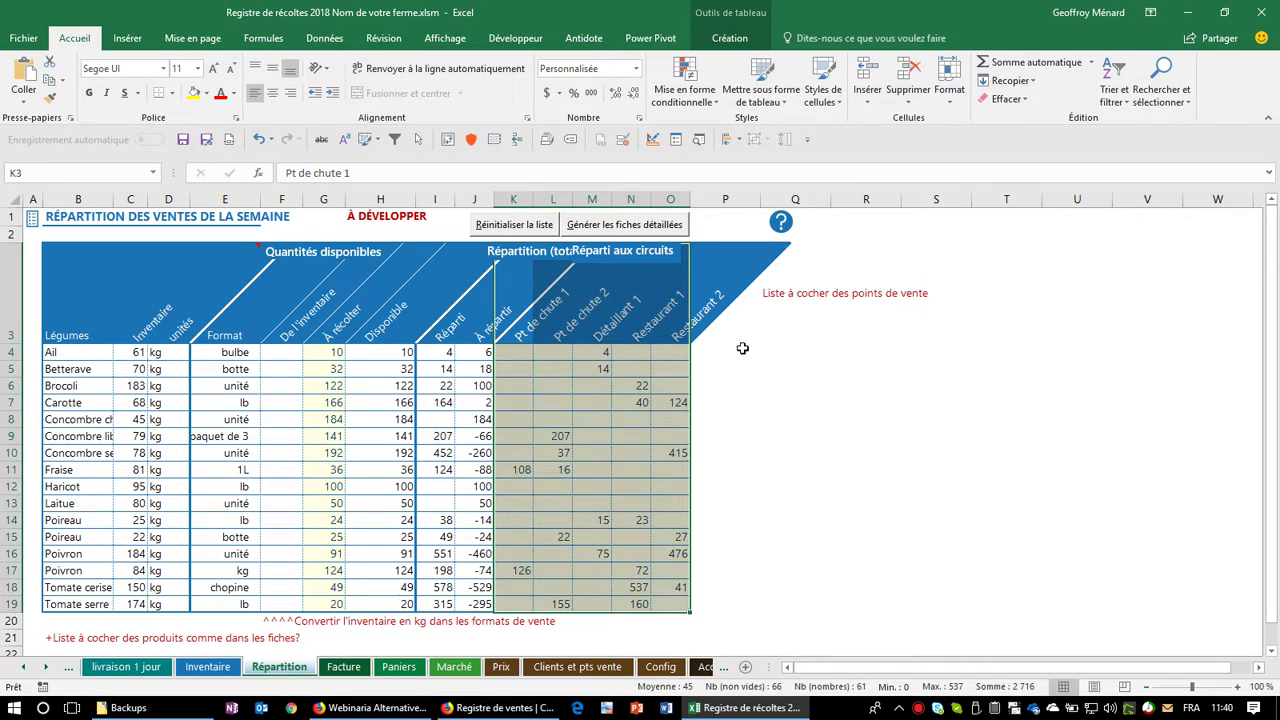
Step: Generate the detailed sheets from the distribution table, bringing up the Facture invoice
{"action": "left_click", "coordinate": [660, 228]}
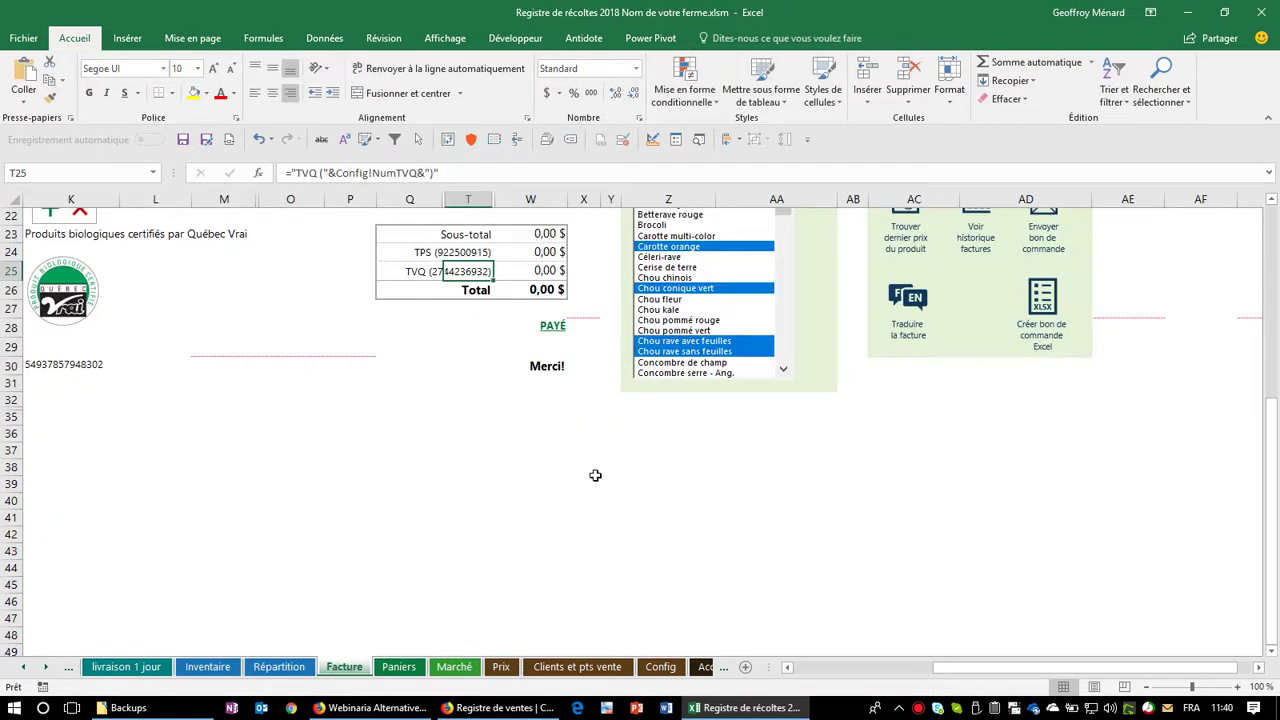
{"action": "scroll", "coordinate": [595, 475], "scroll_direction": "up", "scroll_amount": 5}
{"action": "scroll", "coordinate": [595, 475], "scroll_direction": "up", "scroll_amount": 2}
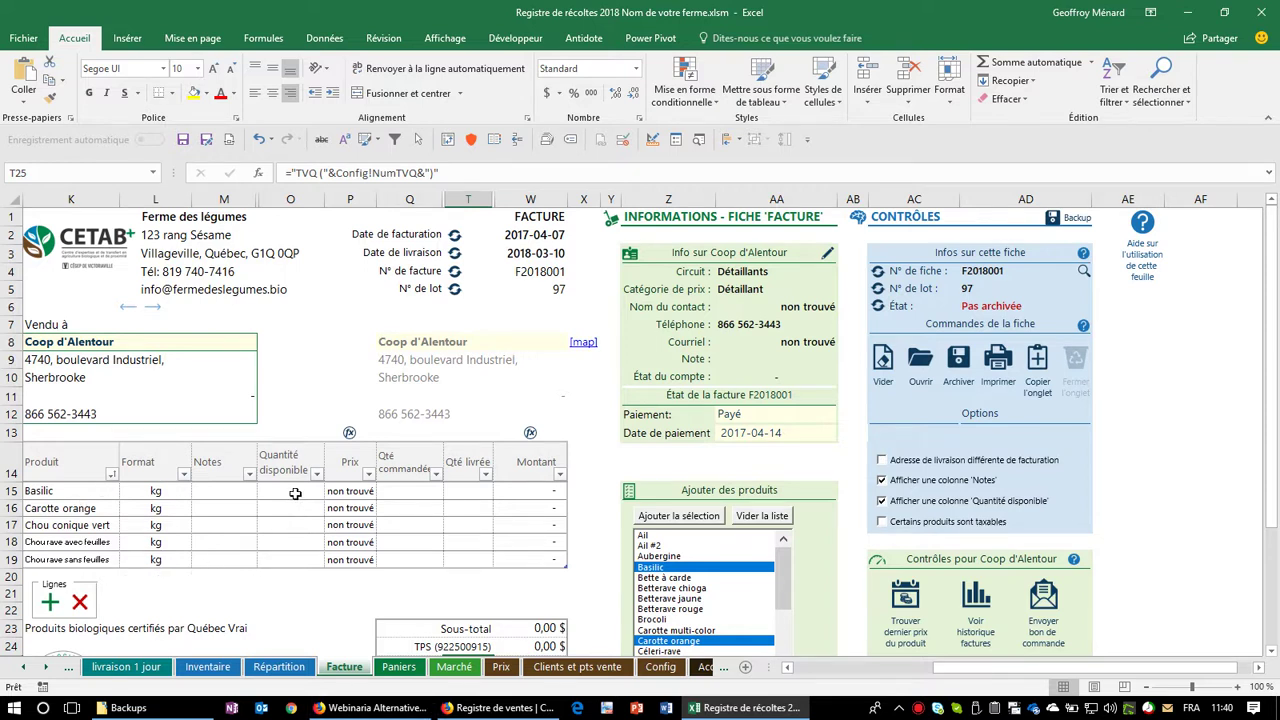
Step: Inspect Facture's Quantité disponible, Prix and Détaillant price-category cells, then return to Répartition
{"action": "left_click_drag", "start_coordinate": [295, 493], "coordinate": [292, 559]}
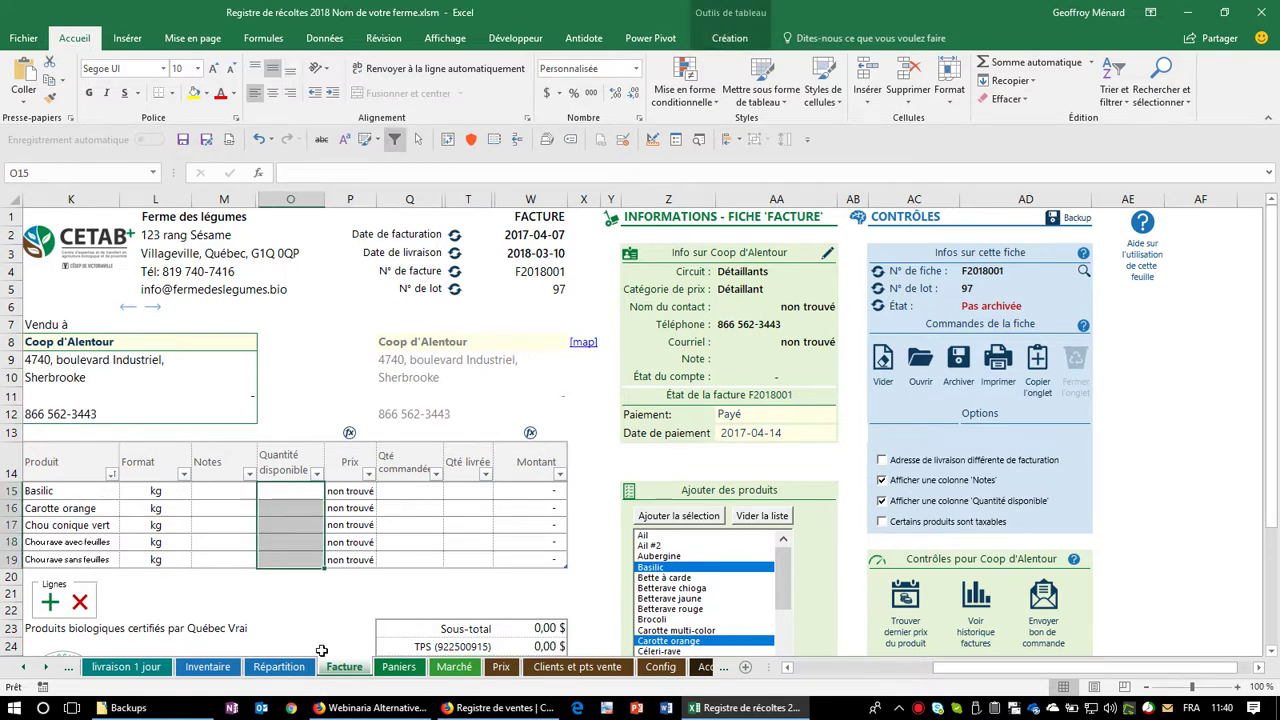
{"action": "left_click_drag", "start_coordinate": [352, 491], "coordinate": [358, 570]}
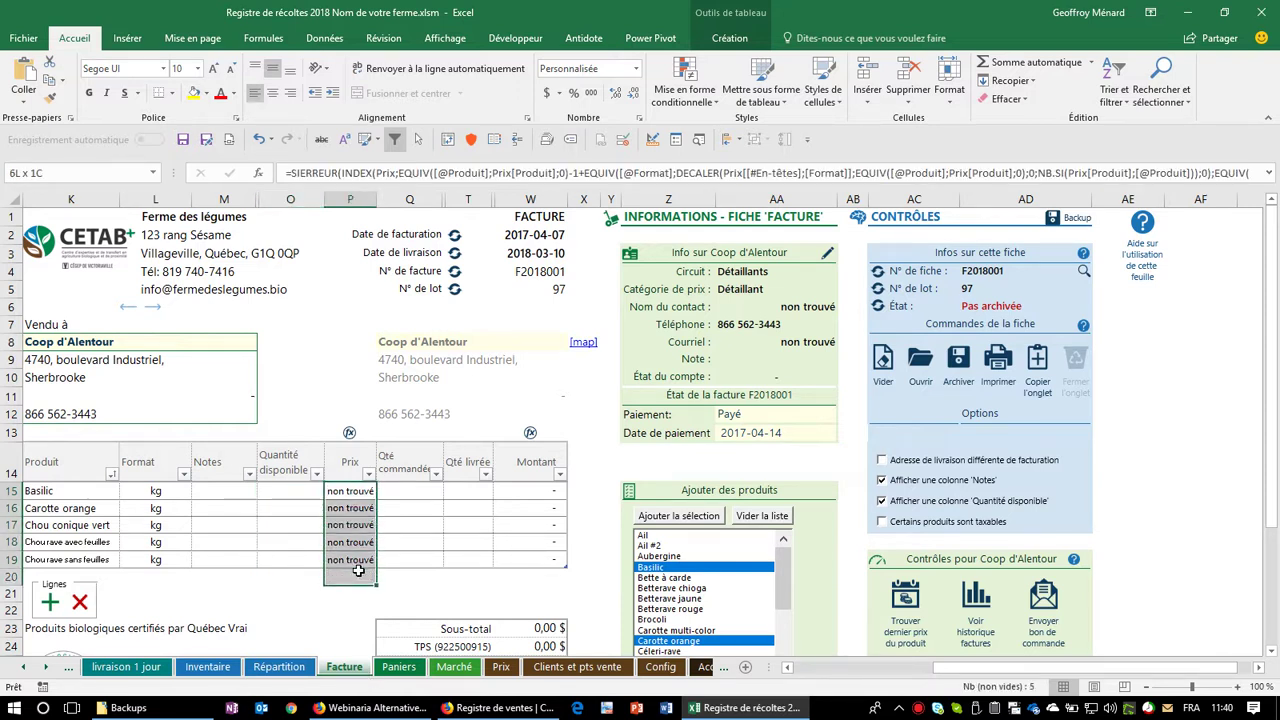
{"action": "left_click", "coordinate": [757, 290]}
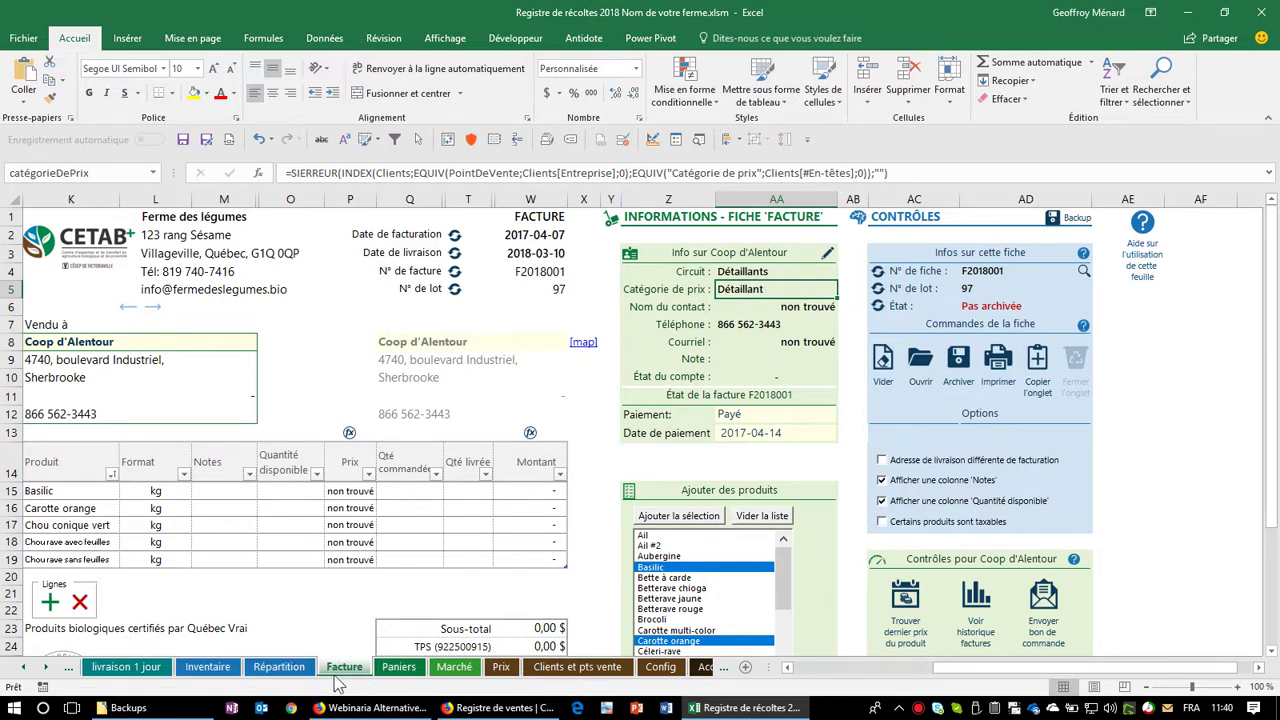
{"action": "left_click", "coordinate": [300, 668]}
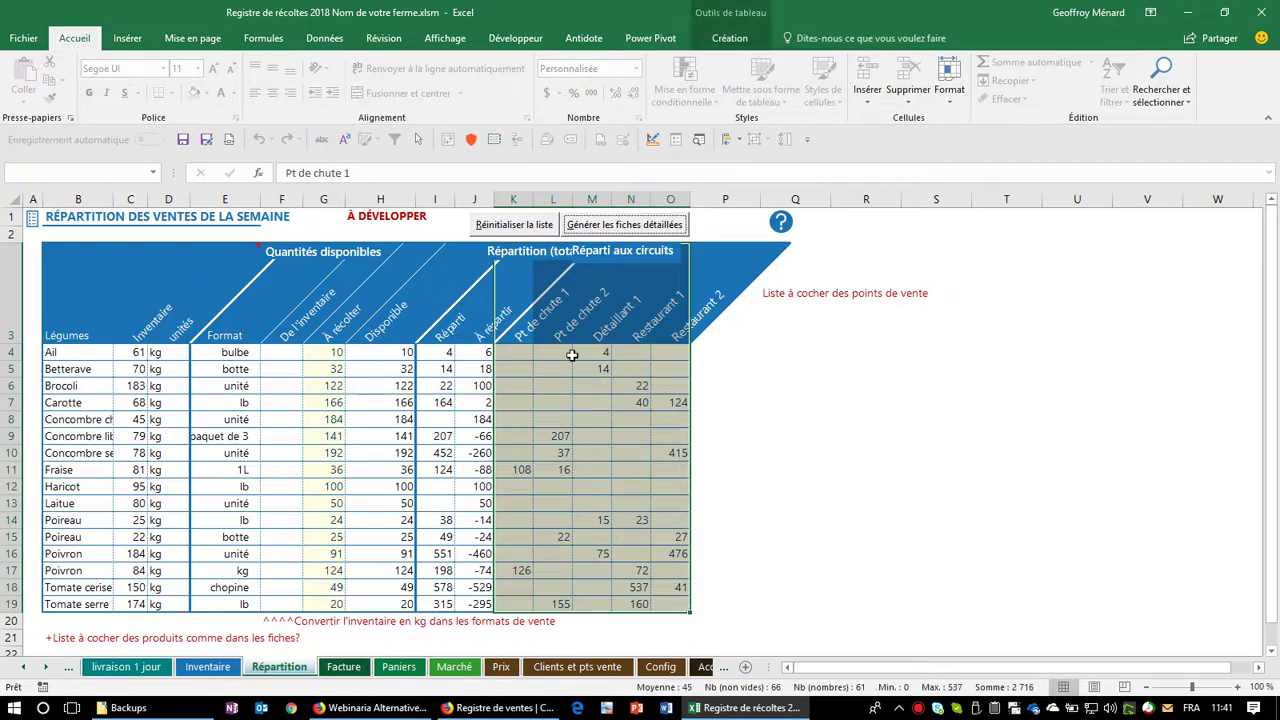
{"action": "left_click", "coordinate": [518, 352]}
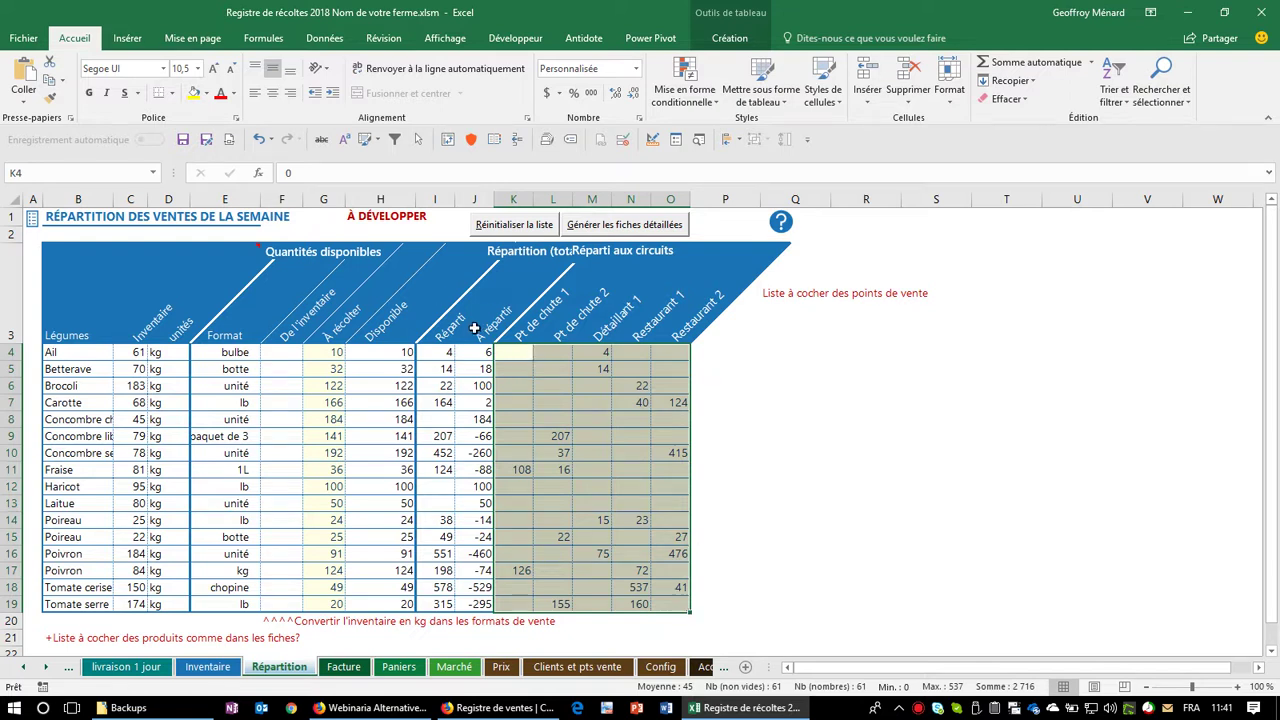
{"action": "mouse_move", "coordinate": [505, 352]}
{"action": "left_mouse_down"}
{"action": "mouse_move", "coordinate": [676, 622]}
{"action": "mouse_move", "coordinate": [680, 600]}
{"action": "left_mouse_up"}
Step: On Config, turn off the distribution table, enable taxable products, then view Facture's new TPS line
{"action": "left_click", "coordinate": [660, 667]}
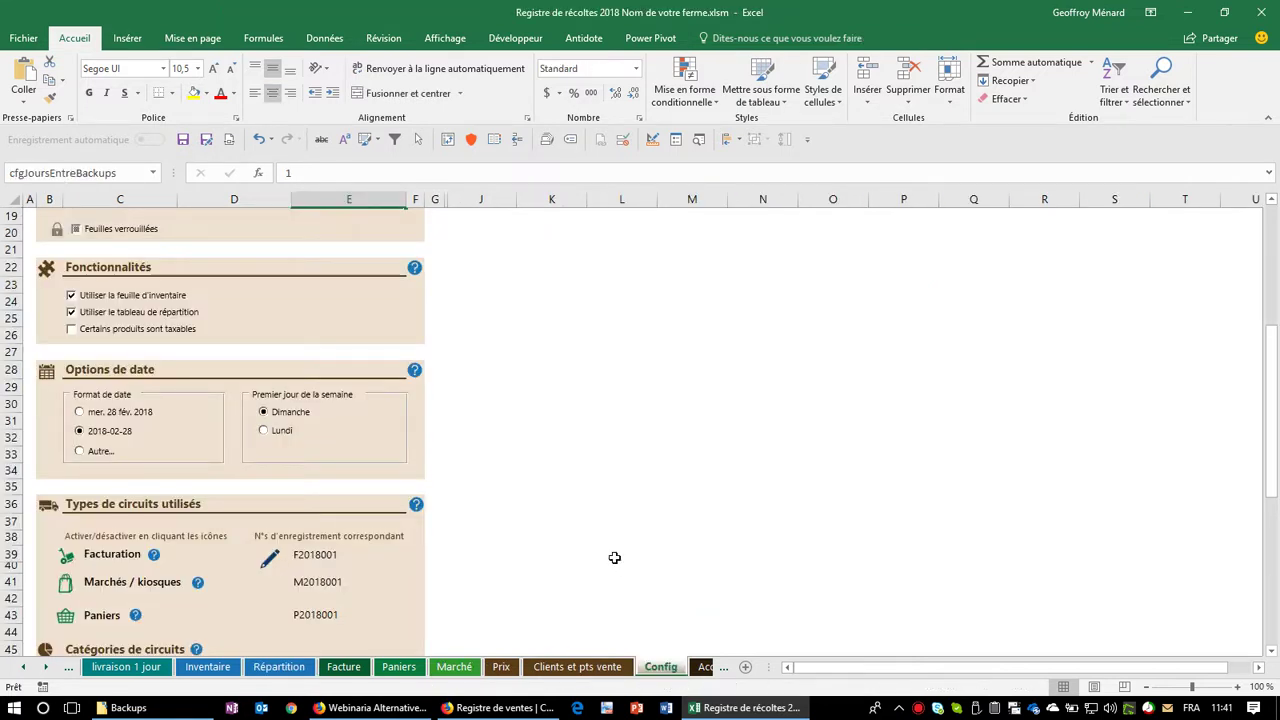
{"action": "left_click", "coordinate": [140, 318]}
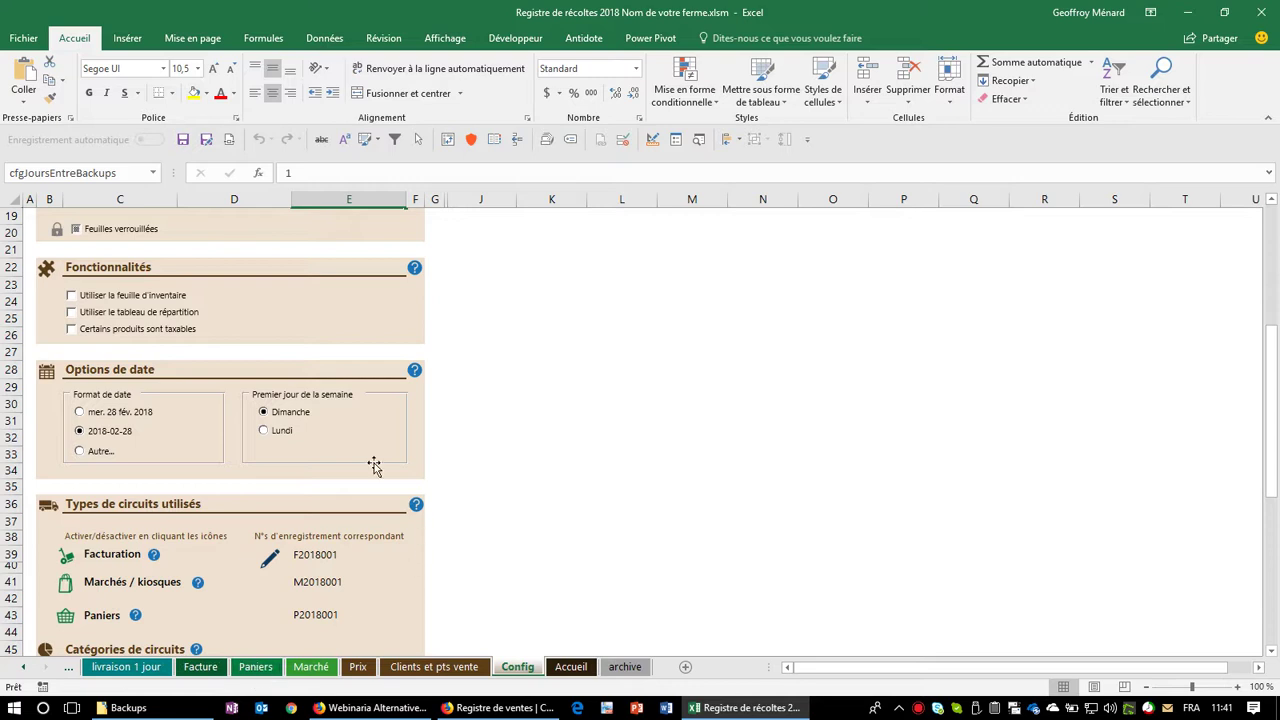
{"action": "left_click", "coordinate": [155, 336]}
{"action": "left_click", "coordinate": [201, 670]}
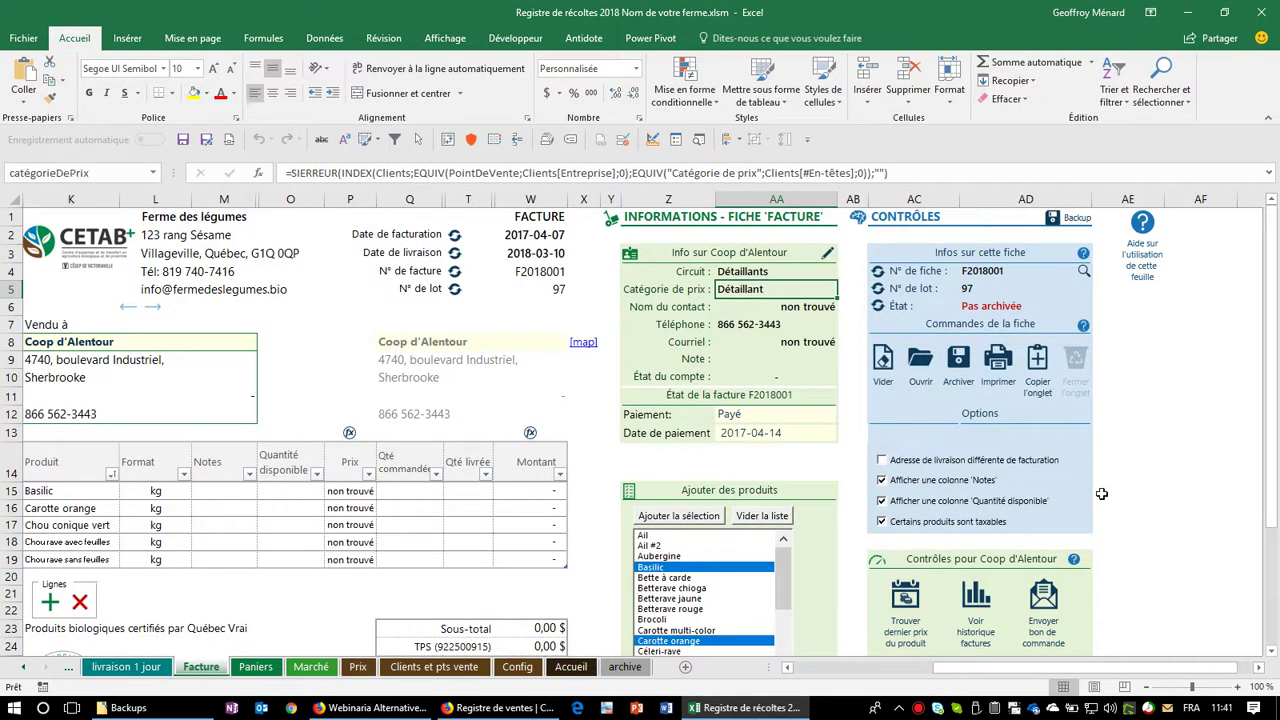
Step: Toggle 'Certains produits sont taxables' off and back on, adding the Taxable column and TPS/TVQ rows
{"action": "left_click", "coordinate": [951, 523]}
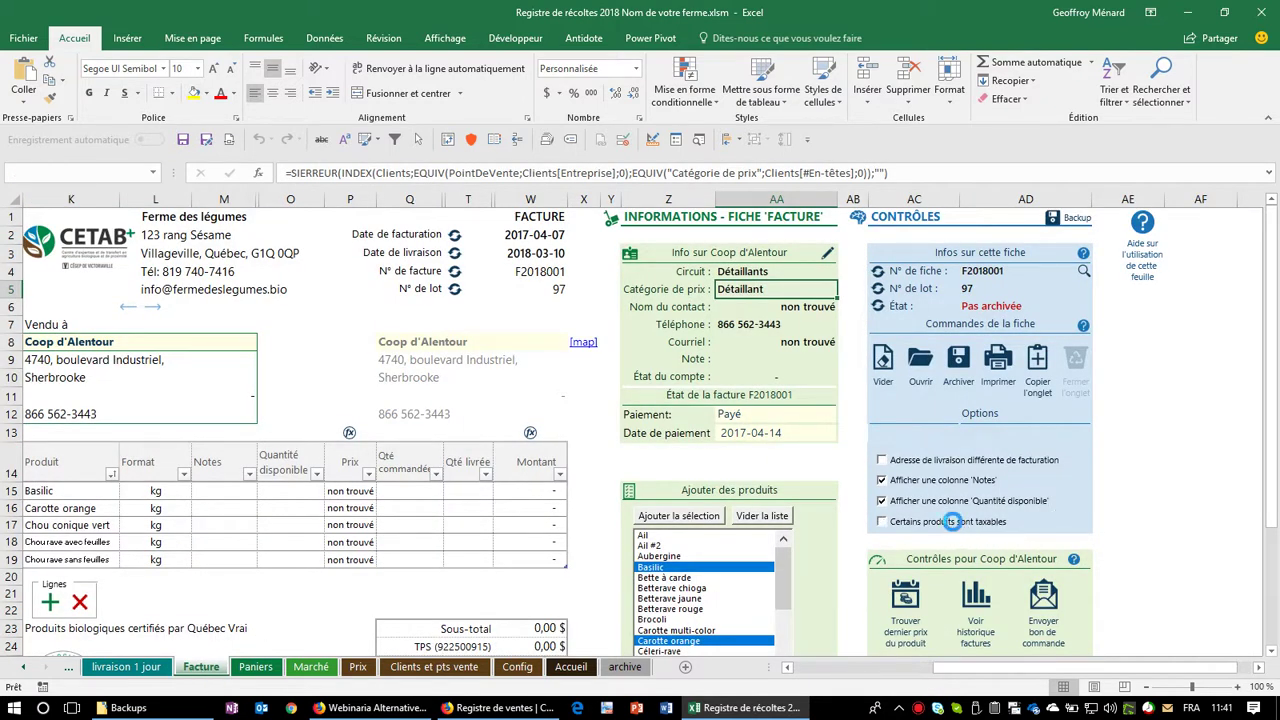
{"action": "scroll", "coordinate": [565, 486], "scroll_direction": "down", "scroll_amount": 2}
{"action": "scroll", "coordinate": [565, 486], "scroll_direction": "down", "scroll_amount": 1}
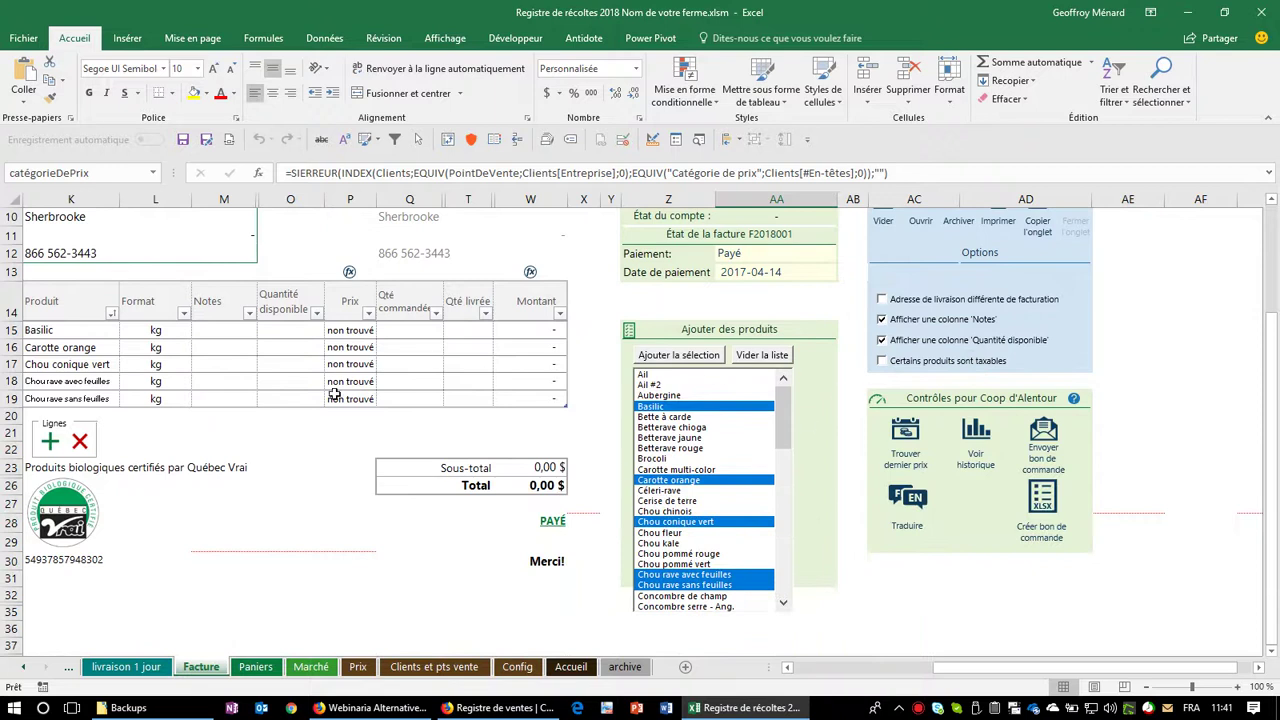
{"action": "scroll", "coordinate": [334, 394], "scroll_direction": "up", "scroll_amount": 3}
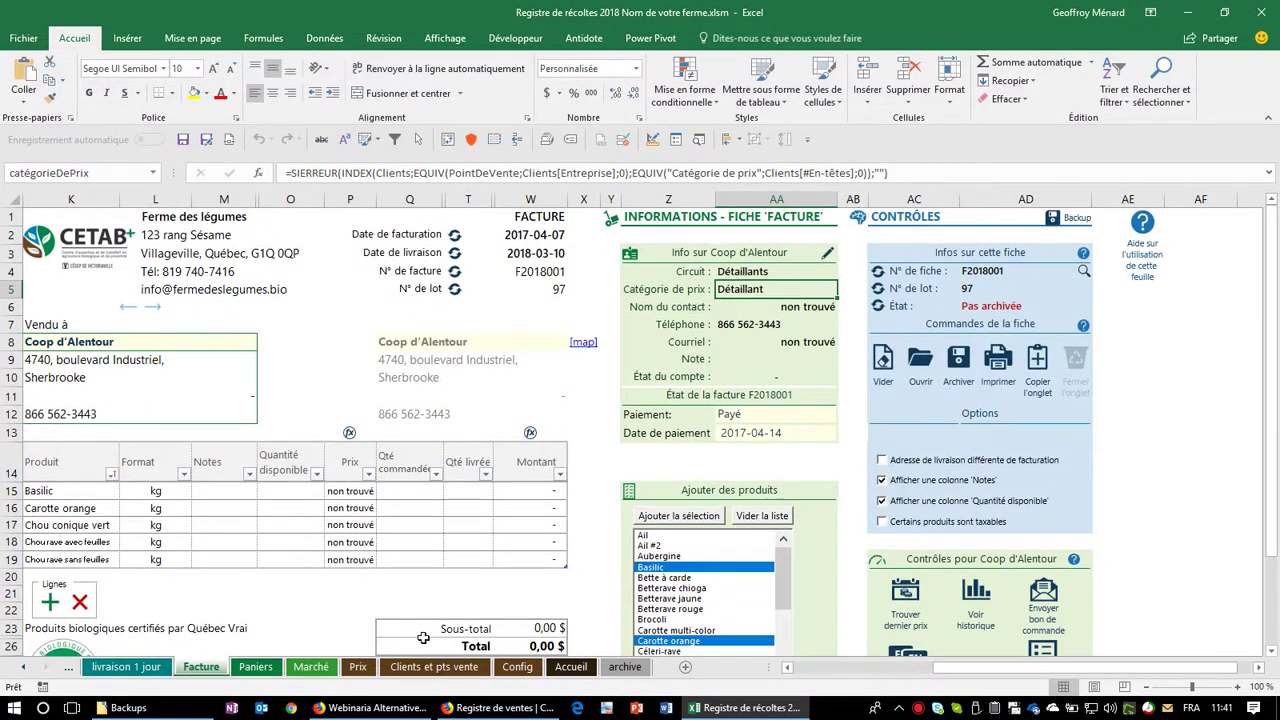
{"action": "scroll", "coordinate": [1063, 512], "scroll_direction": "down", "scroll_amount": 1}
{"action": "scroll", "coordinate": [1063, 512], "scroll_direction": "down", "scroll_amount": 2}
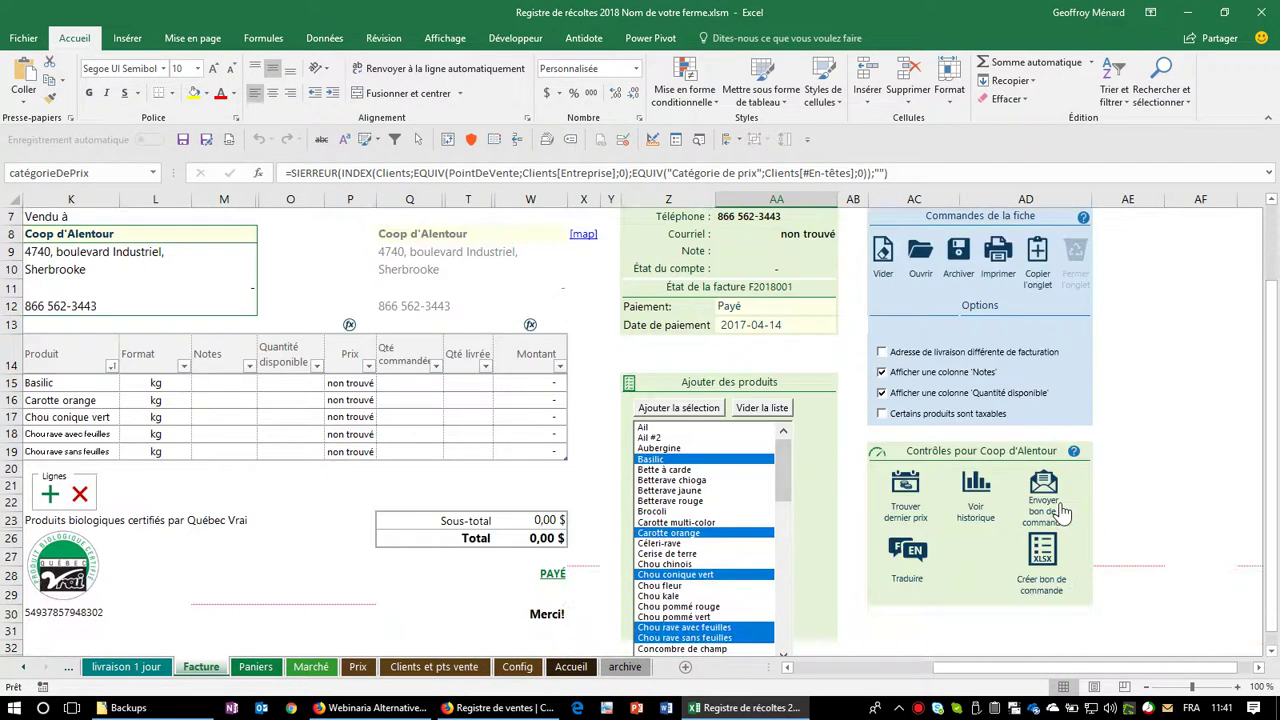
{"action": "left_click", "coordinate": [990, 415]}
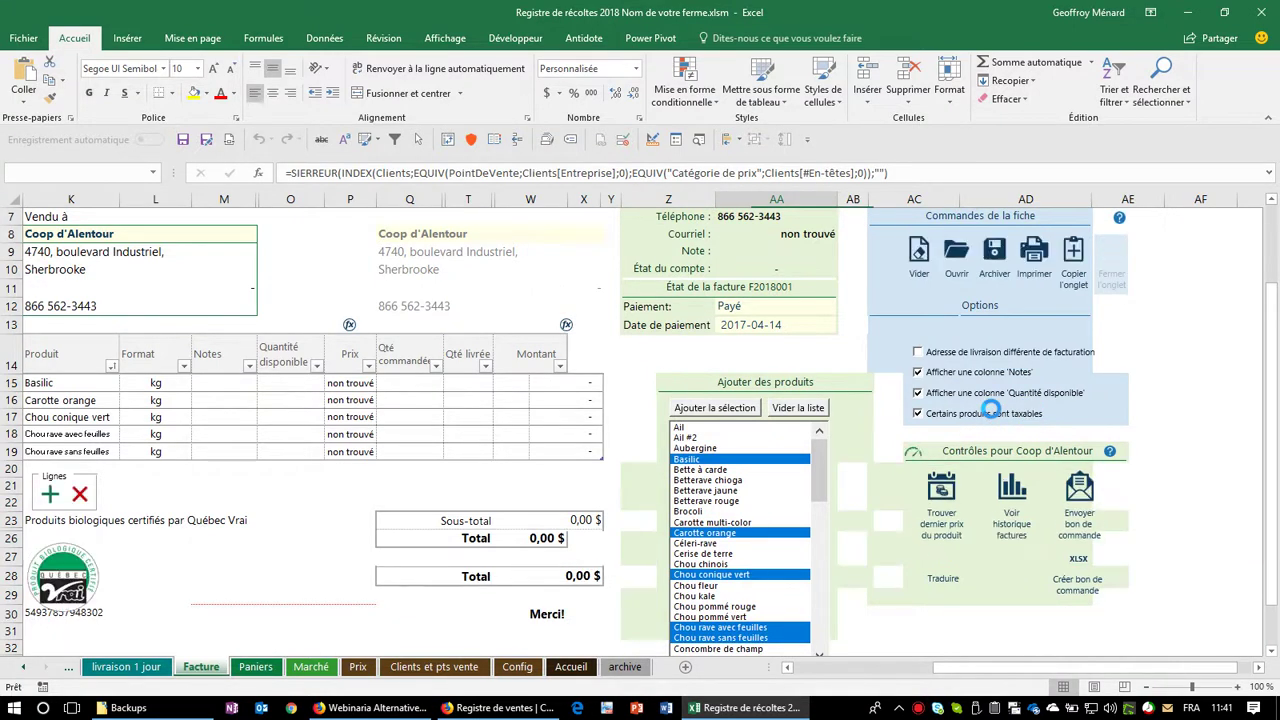
{"action": "scroll", "coordinate": [995, 420], "scroll_direction": "down", "scroll_amount": 2}
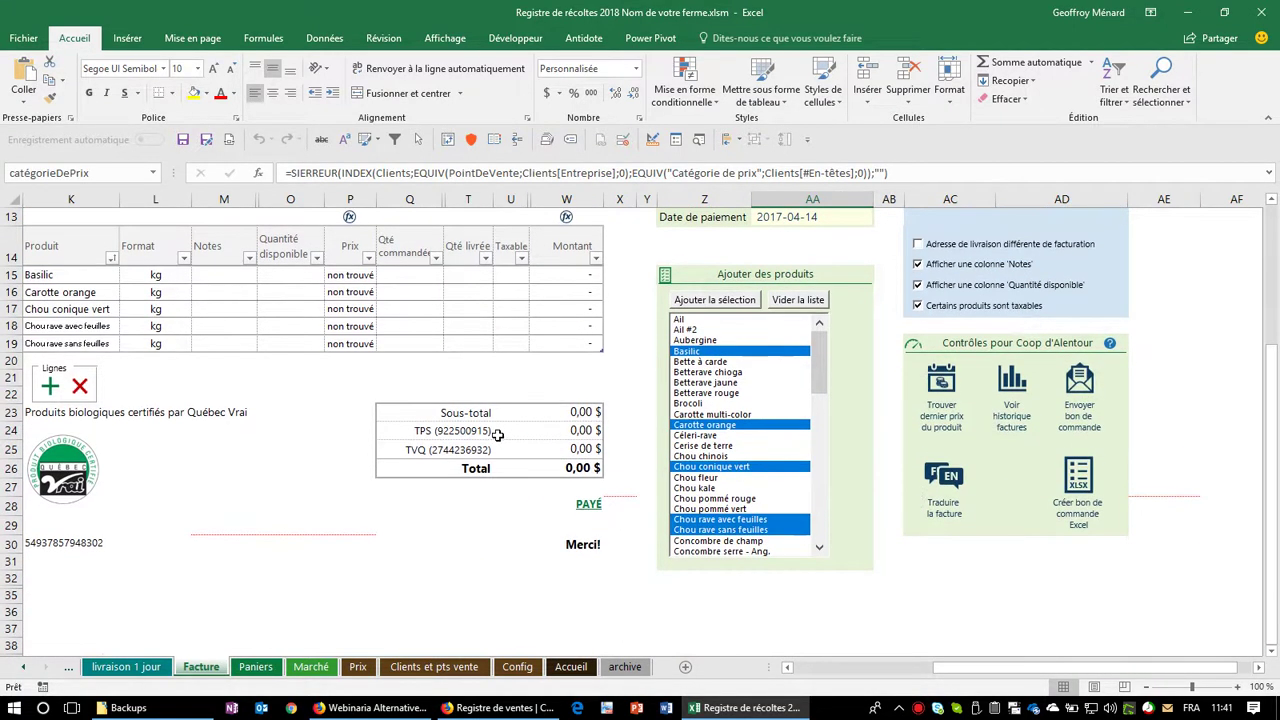
Step: Inspect the TPS and TVQ label and amount formulas, including the ZoneTaxes range
{"action": "left_click", "coordinate": [498, 432]}
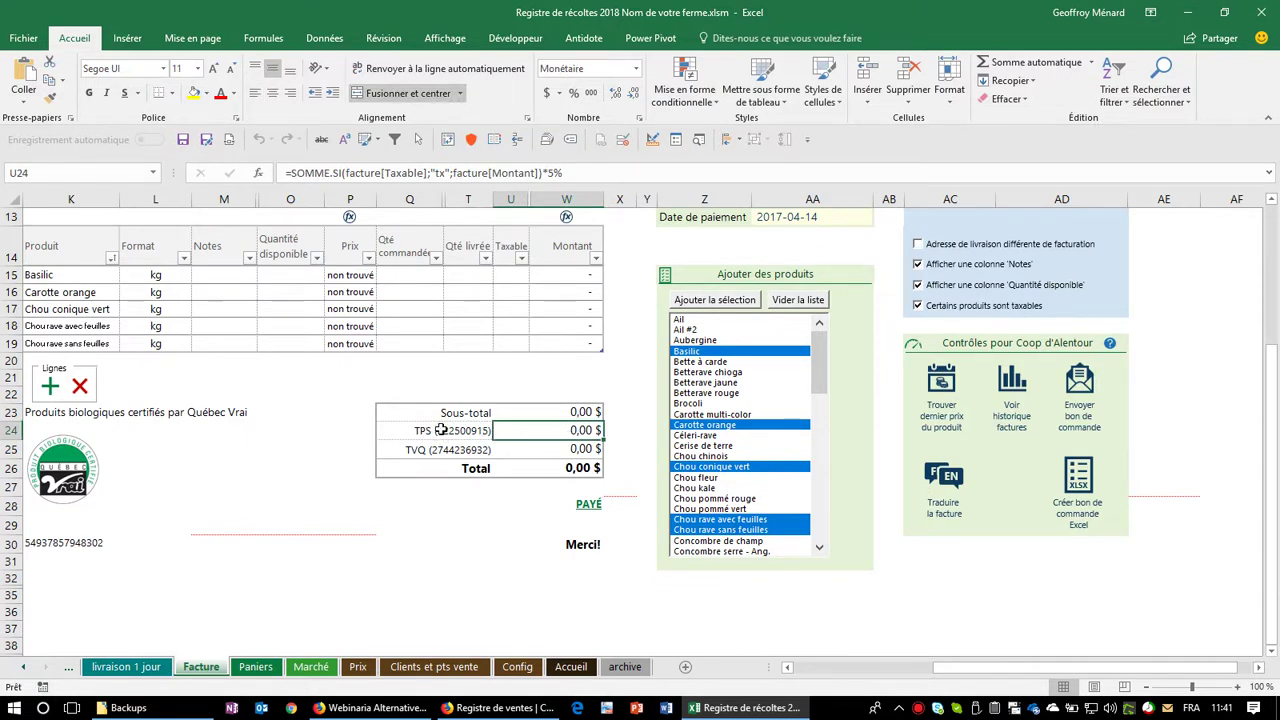
{"action": "left_click_drag", "start_coordinate": [578, 405], "coordinate": [456, 452]}
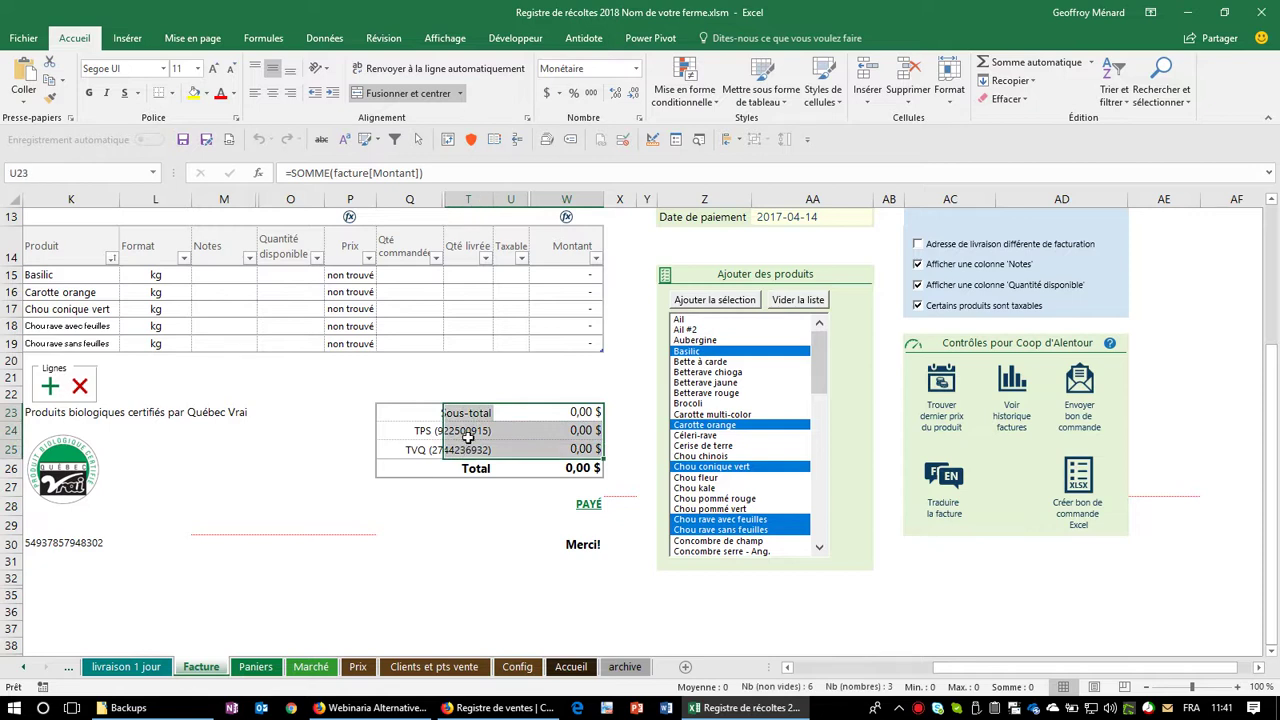
{"action": "left_click", "coordinate": [455, 430]}
{"action": "left_click", "coordinate": [598, 455], "text": "shift"}
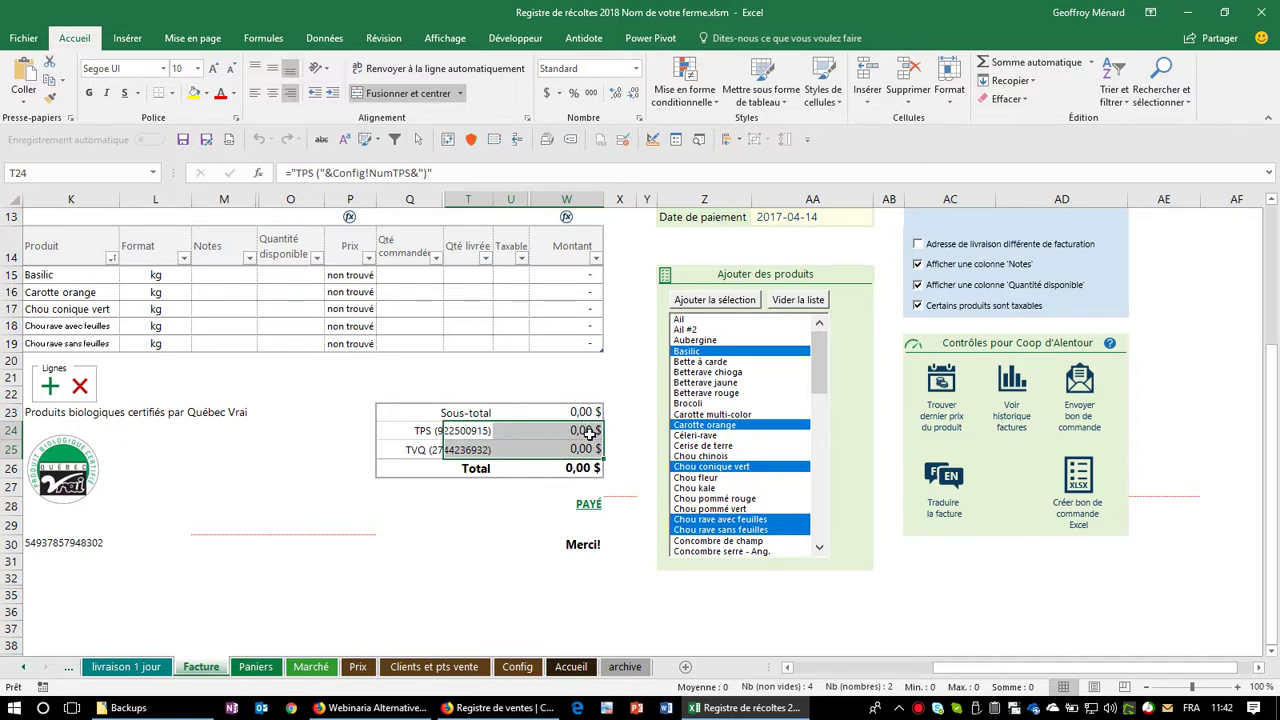
{"action": "left_click_drag", "start_coordinate": [597, 429], "coordinate": [449, 449]}
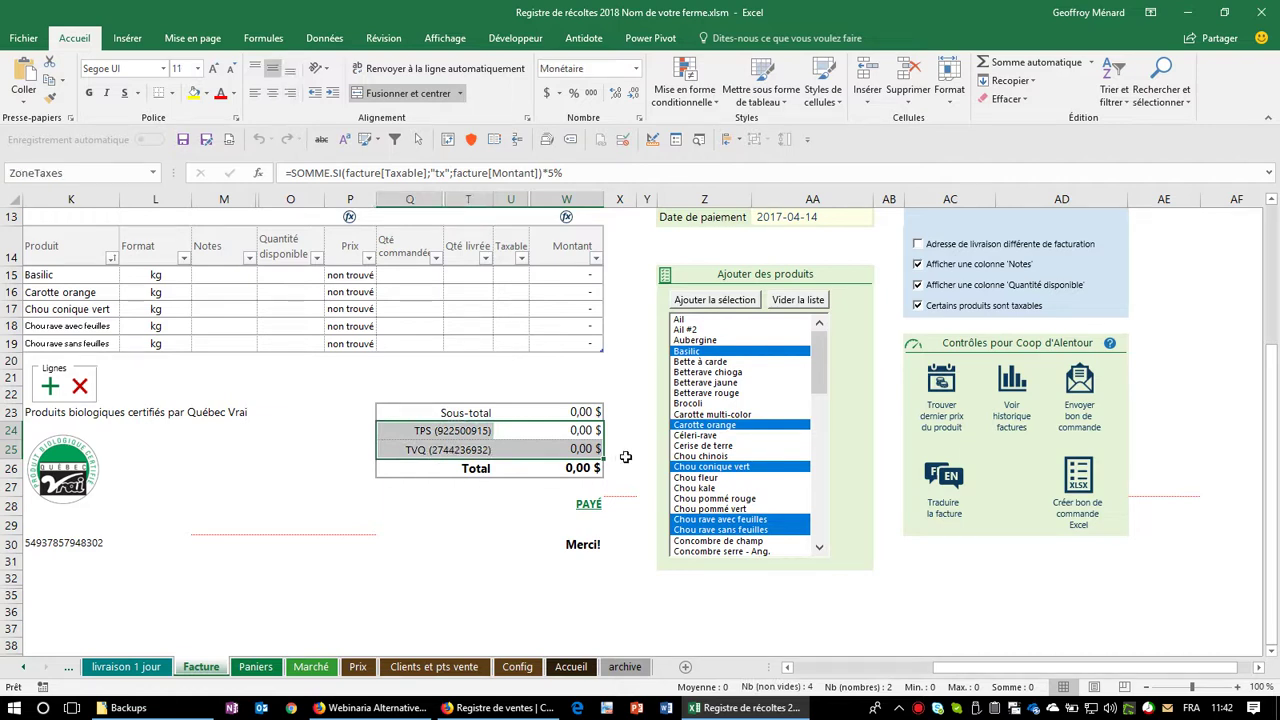
{"action": "left_click", "coordinate": [625, 457]}
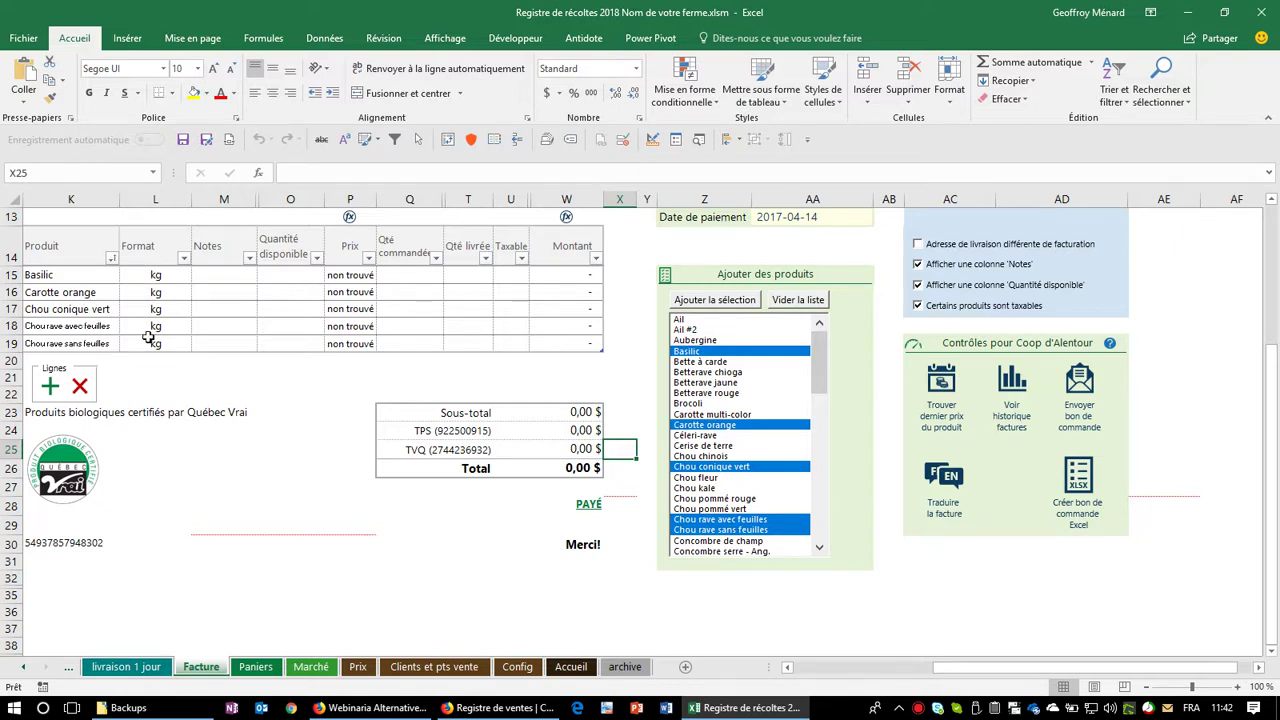
Step: Mark Basilic and Chou conique vert as taxable by choosing tx in U15 and U17
{"action": "left_click", "coordinate": [510, 275]}
{"action": "left_click", "coordinate": [536, 275]}
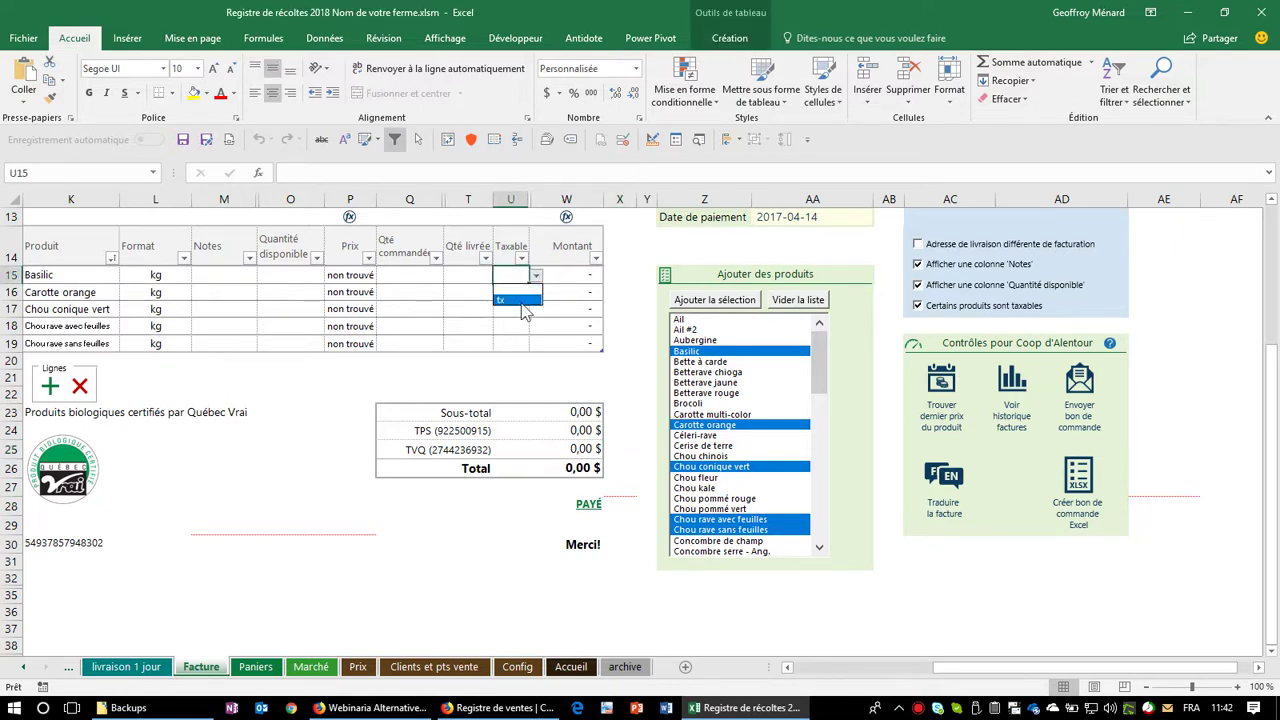
{"action": "left_click", "coordinate": [518, 301]}
{"action": "left_click", "coordinate": [517, 302]}
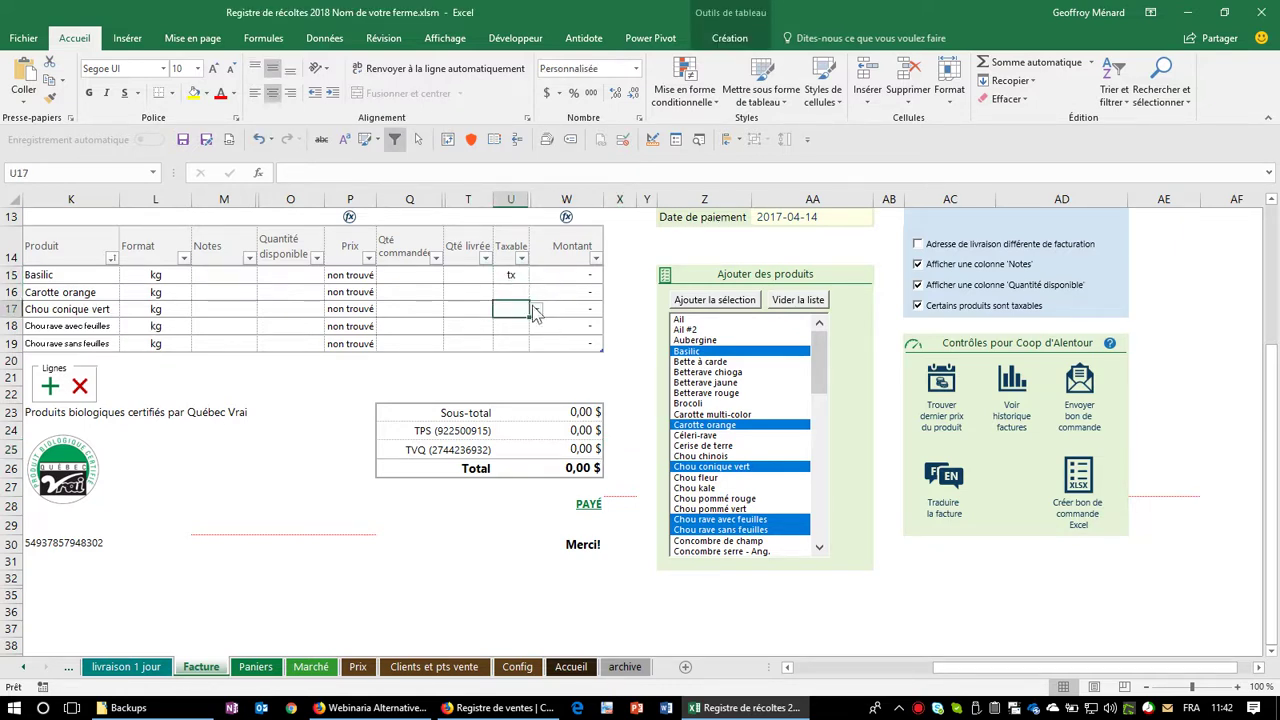
{"action": "left_click", "coordinate": [515, 309]}
{"action": "left_click", "coordinate": [536, 309]}
{"action": "left_click", "coordinate": [517, 335]}
Step: Check the TPS and TVQ amount formulas, then uncheck 'Certains produits sont taxables'
{"action": "left_click", "coordinate": [580, 434]}
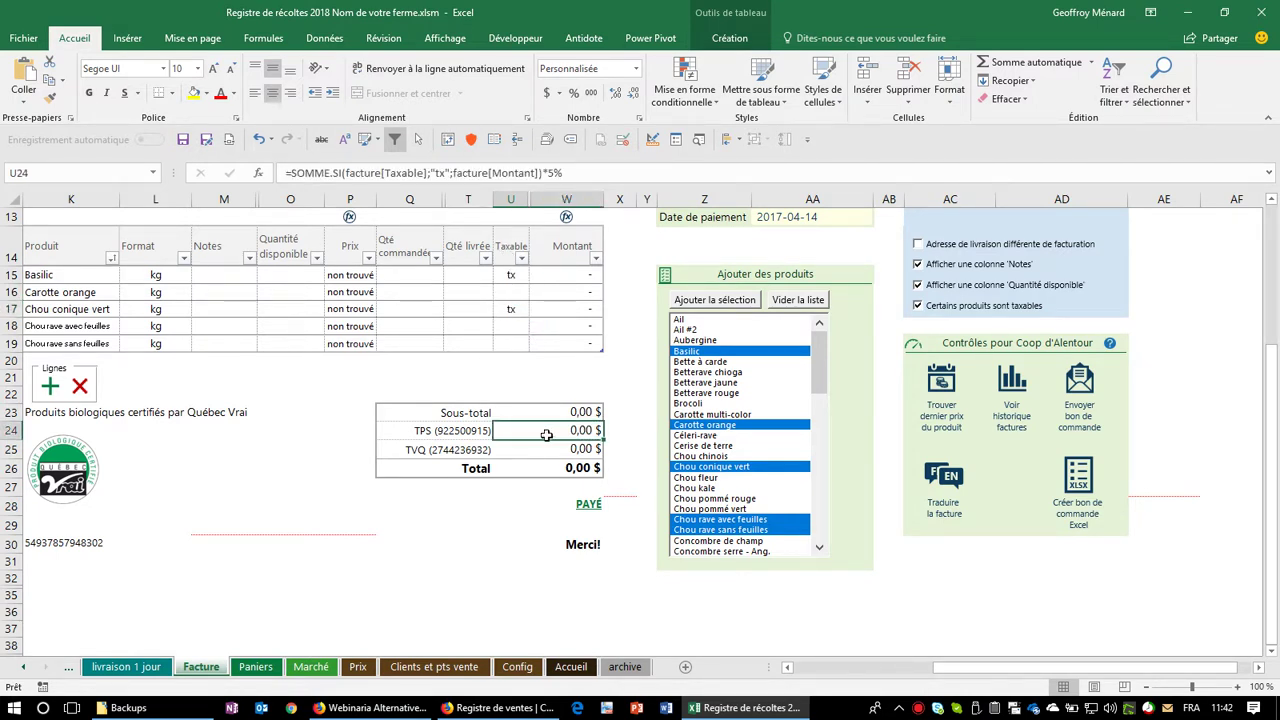
{"action": "left_click", "coordinate": [598, 451]}
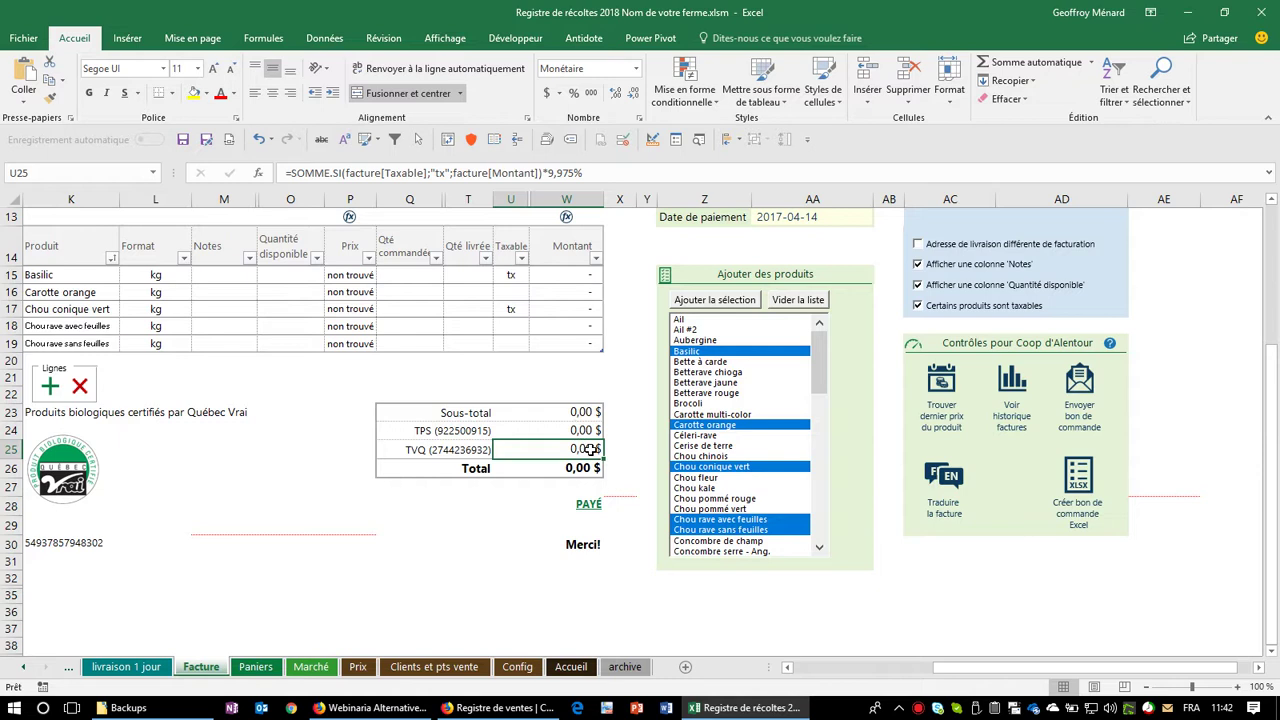
{"action": "left_click", "coordinate": [995, 306]}
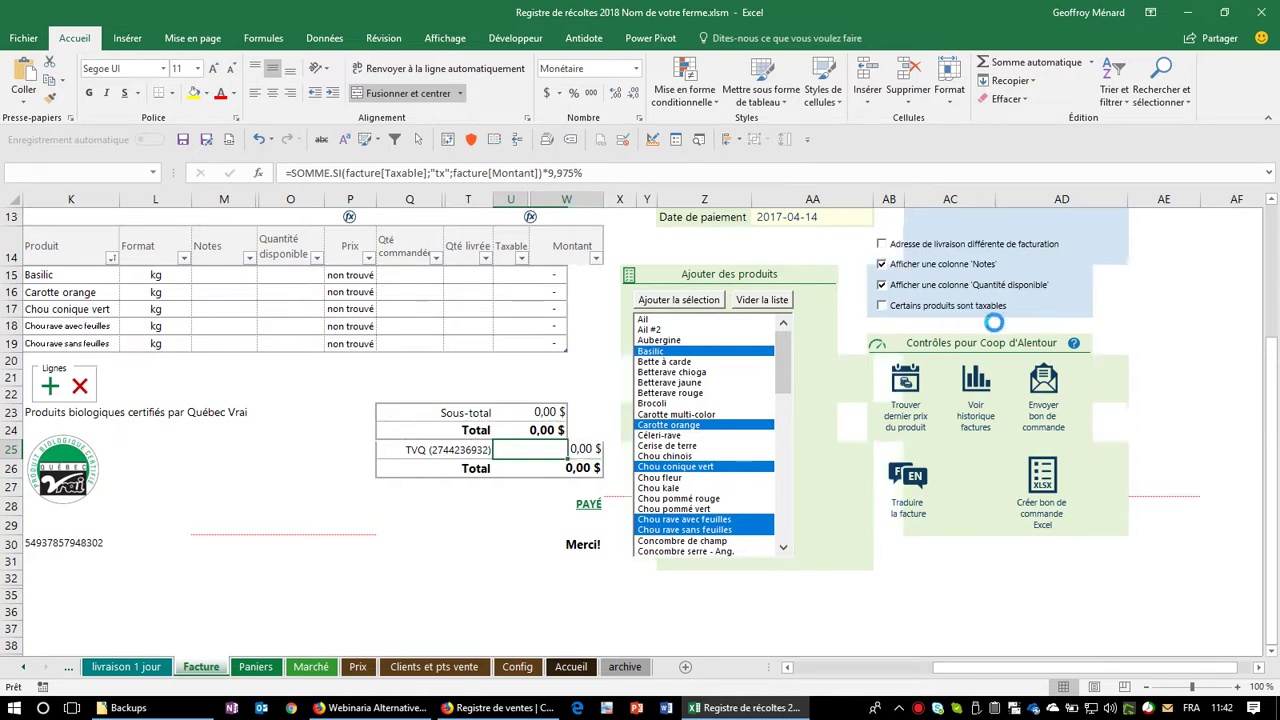
{"action": "left_click", "coordinate": [518, 668]}
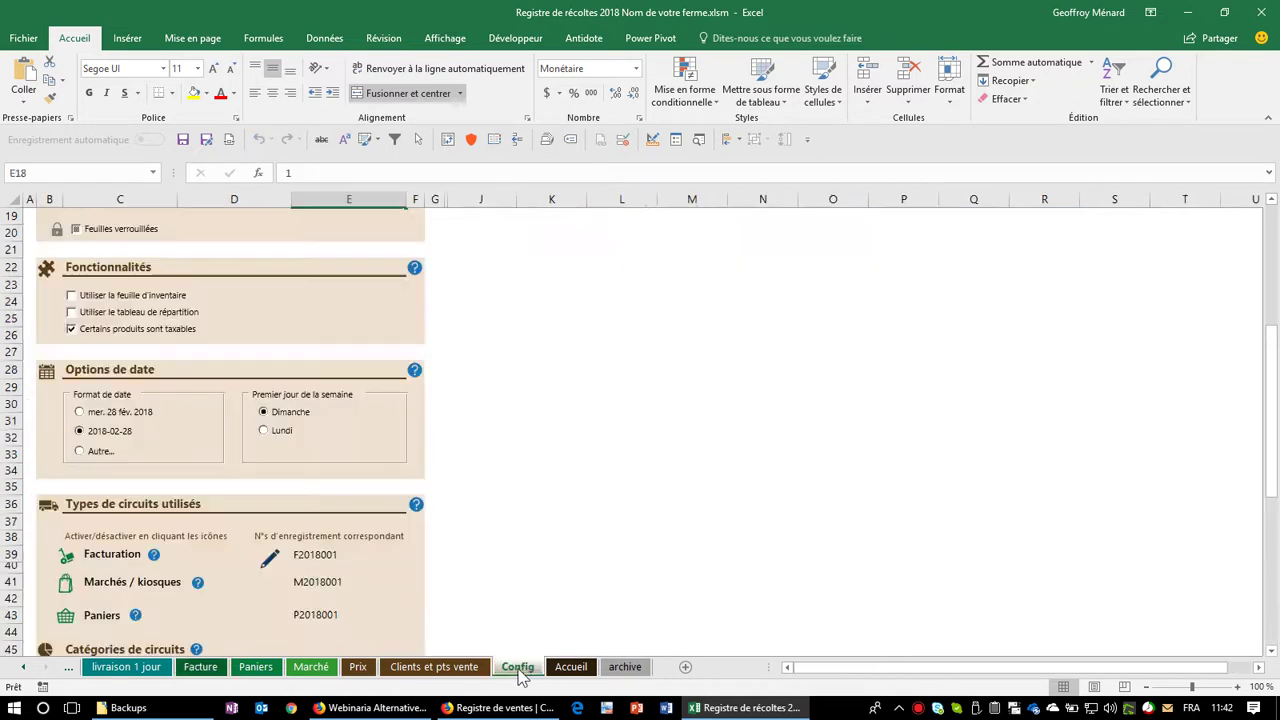
{"action": "left_click", "coordinate": [418, 486]}
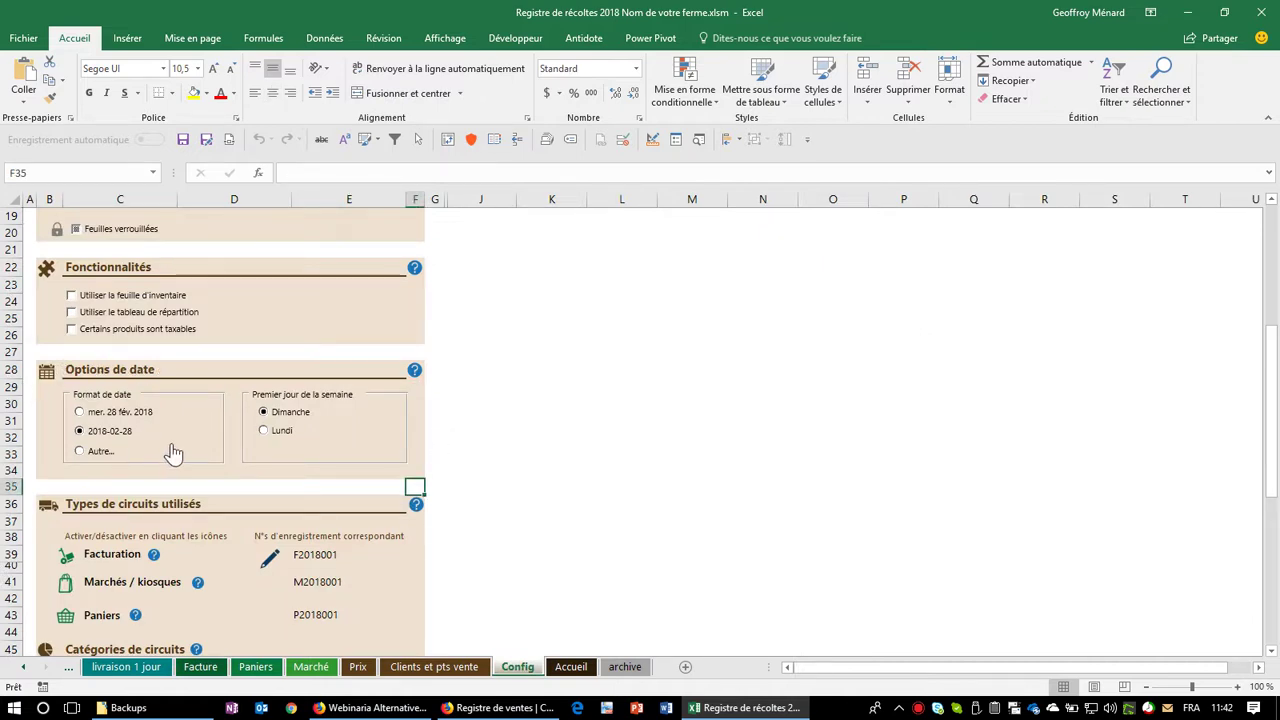
{"action": "scroll", "coordinate": [172, 452], "scroll_direction": "down", "scroll_amount": 1}
{"action": "scroll", "coordinate": [171, 450], "scroll_direction": "down", "scroll_amount": 1}
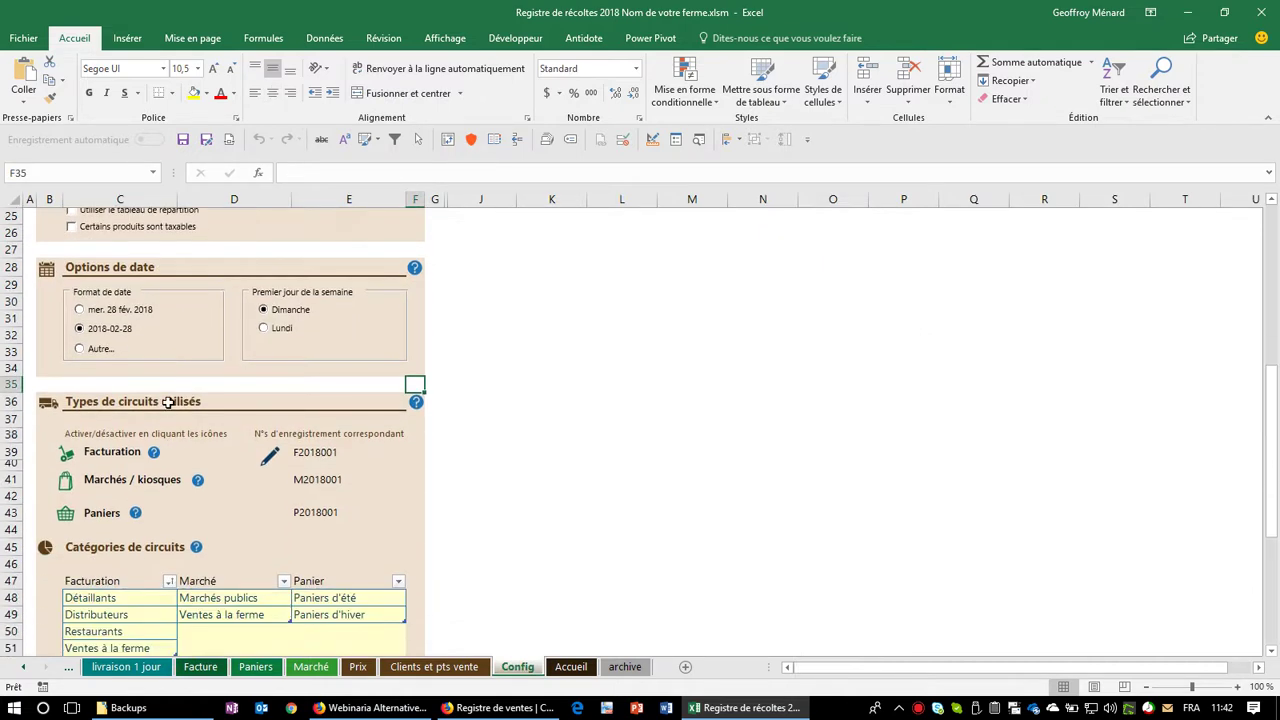
{"action": "left_click", "coordinate": [118, 312]}
{"action": "left_click", "coordinate": [310, 670]}
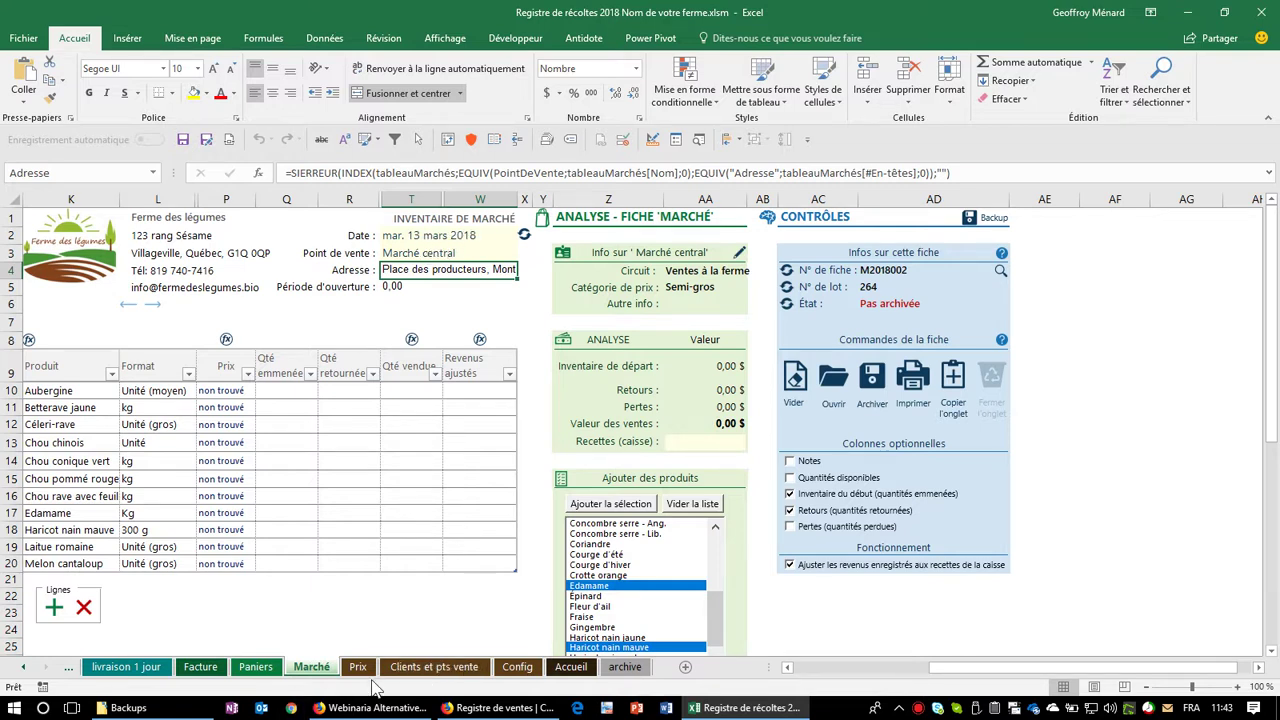
{"action": "left_click", "coordinate": [516, 667]}
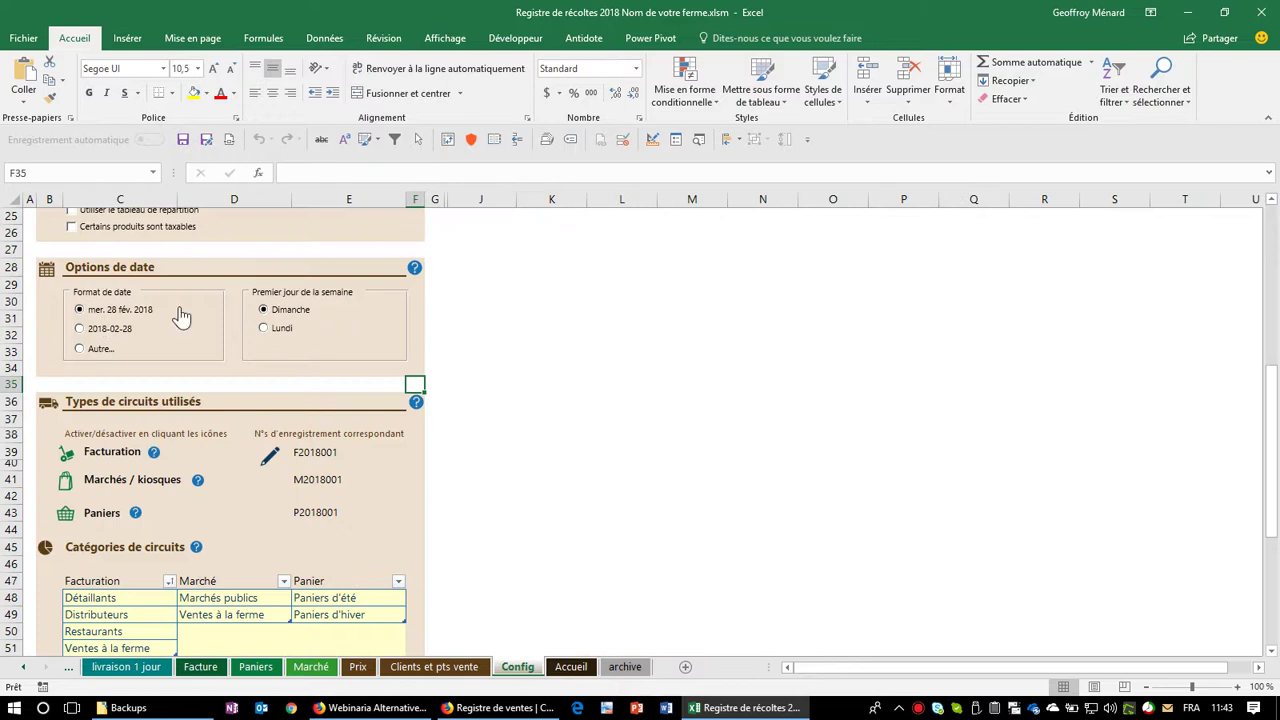
Step: Switch to the Autre date option and replace its format code with dd-mm-yyyy (28-02-2018)
{"action": "left_click", "coordinate": [104, 356]}
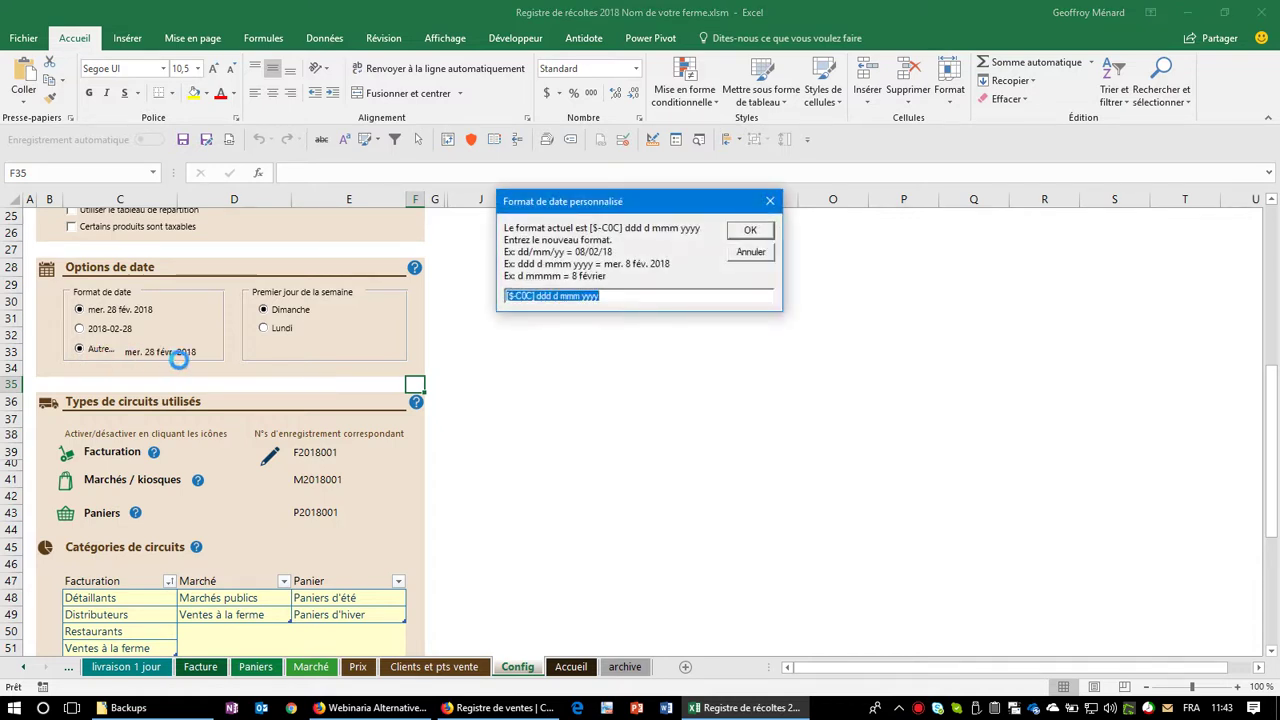
{"action": "left_click", "coordinate": [535, 296]}
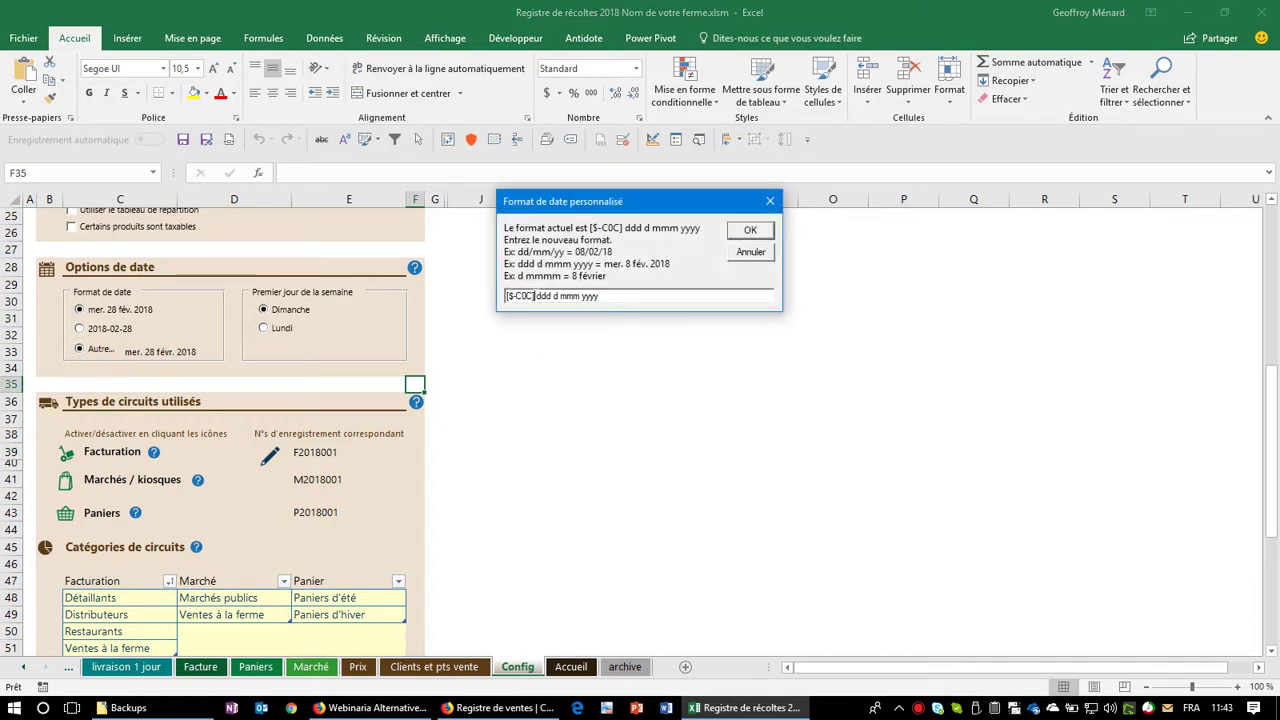
{"action": "left_click_drag", "start_coordinate": [535, 296], "coordinate": [404, 297]}
{"action": "key", "text": "ctrl+a"}
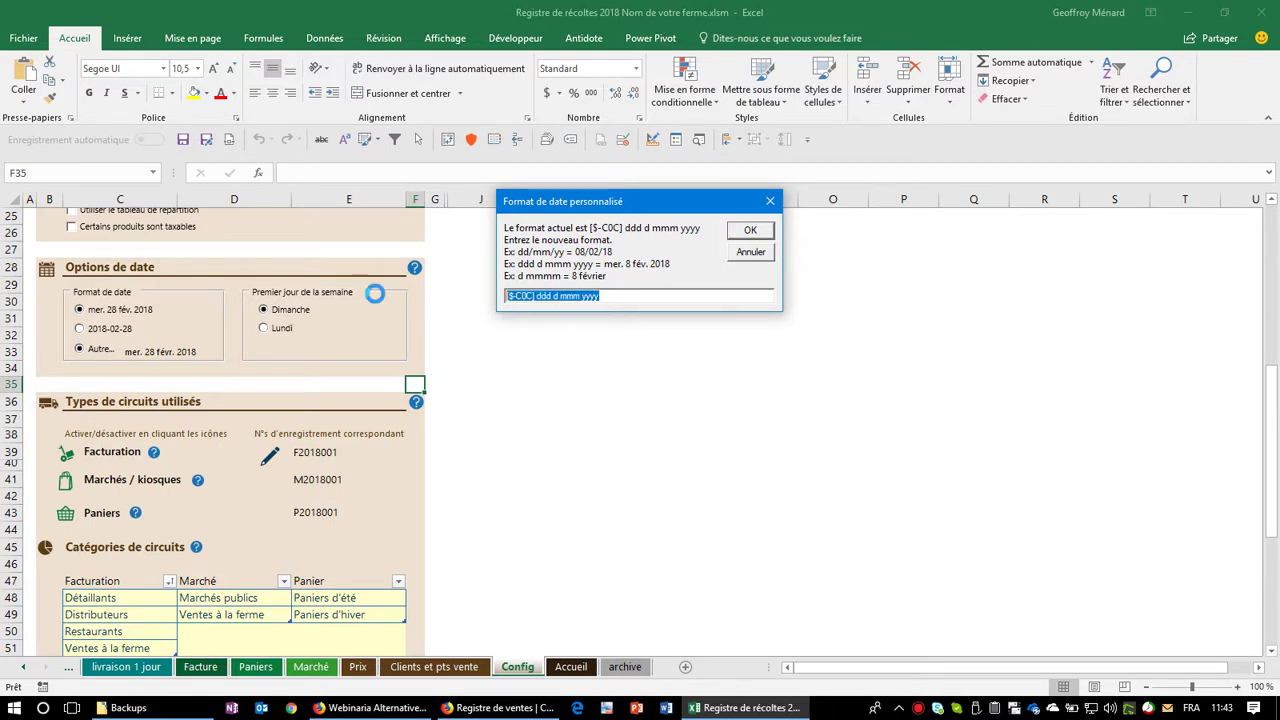
{"action": "type", "text": "d-mm-"}
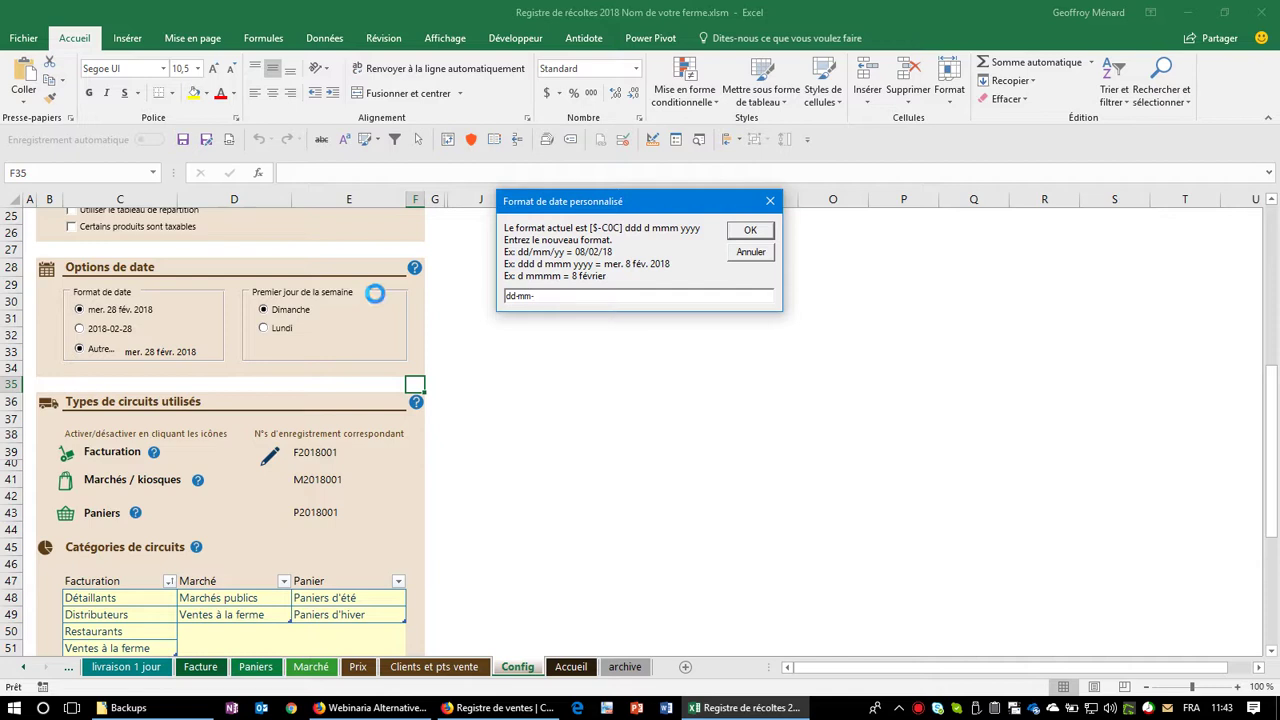
{"action": "type", "text": "aaa"}
{"action": "left_click", "coordinate": [750, 230]}
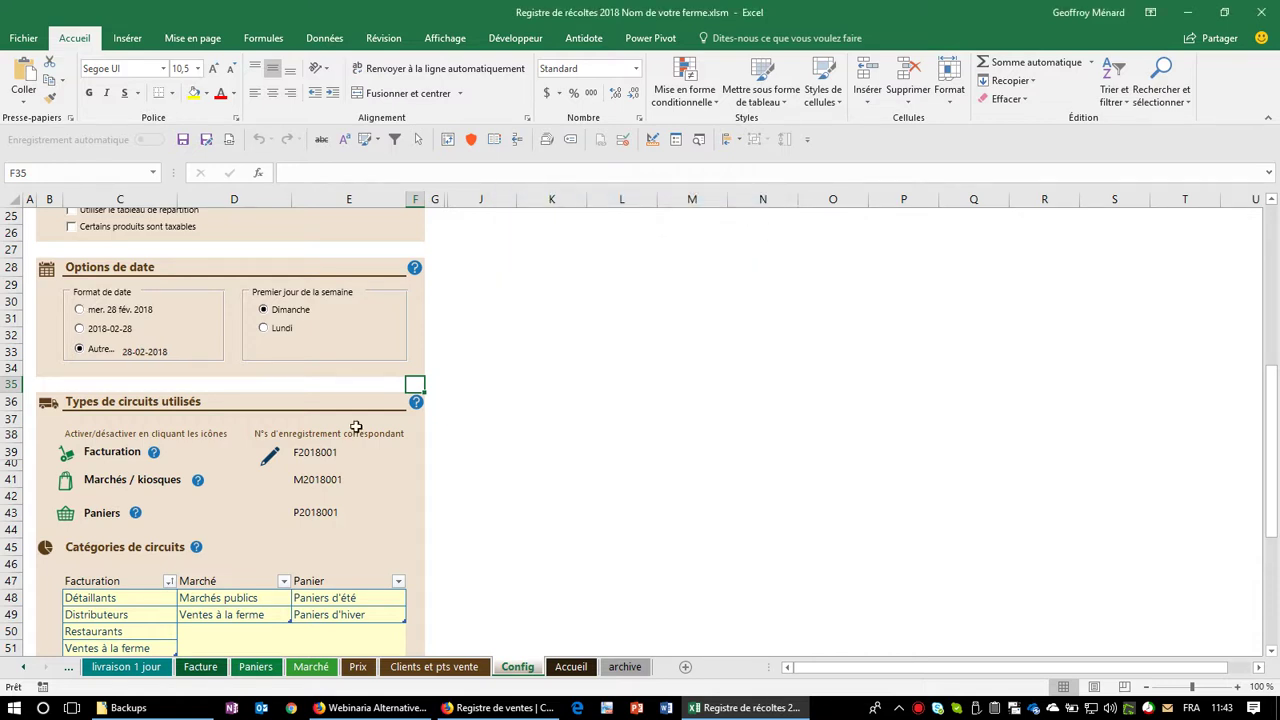
{"action": "left_click", "coordinate": [311, 667]}
{"action": "left_click", "coordinate": [452, 234]}
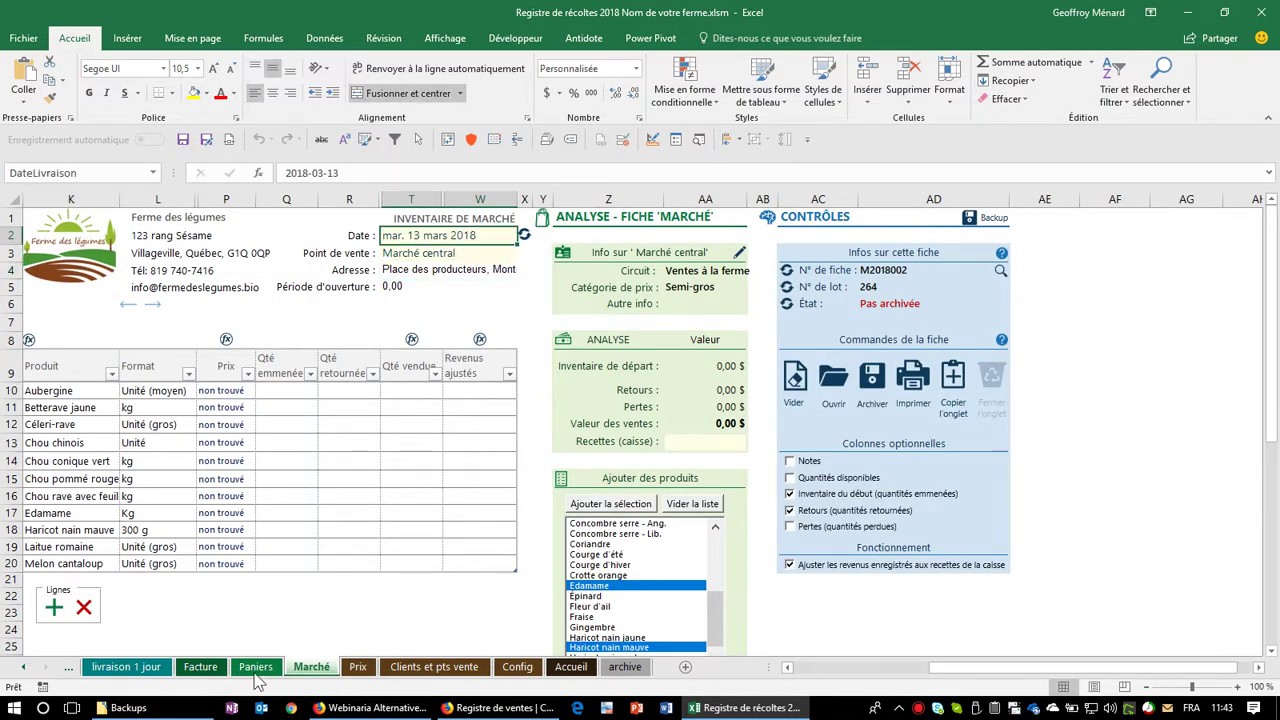
{"action": "left_click", "coordinate": [255, 667]}
{"action": "scroll", "coordinate": [455, 355], "scroll_direction": "up", "scroll_amount": 8}
{"action": "scroll", "coordinate": [439, 341], "scroll_direction": "up", "scroll_amount": 6}
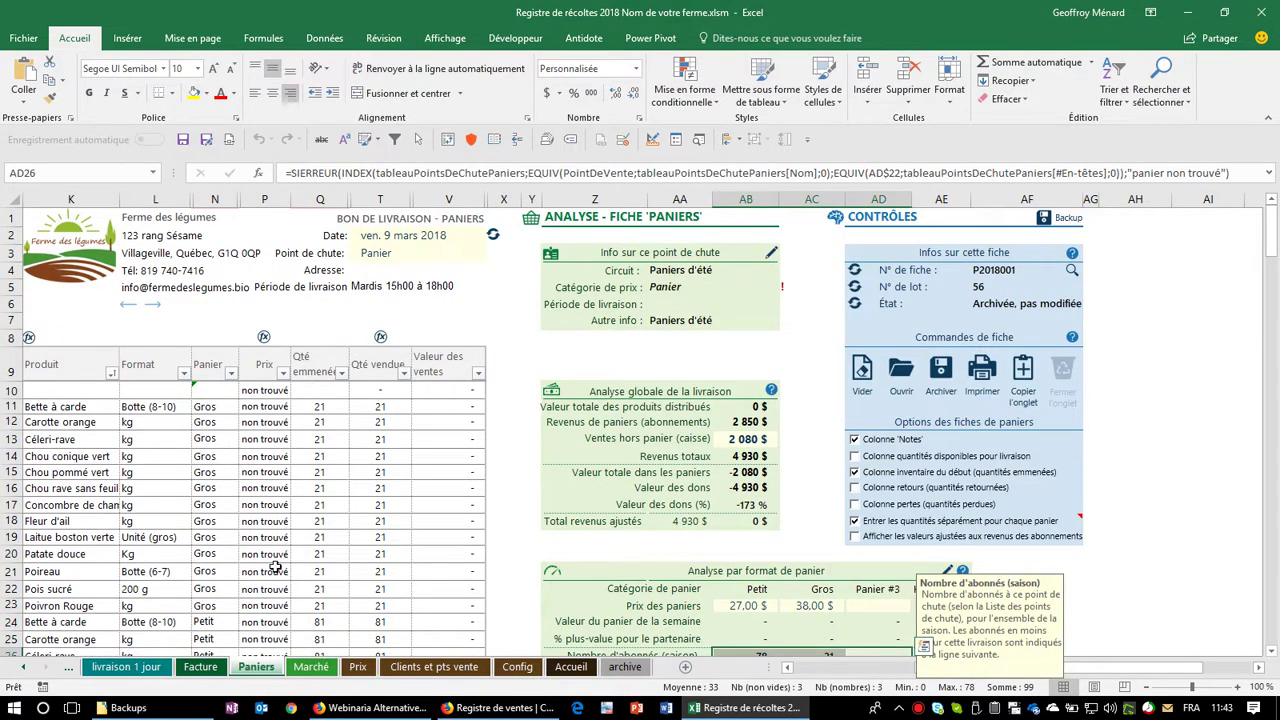
{"action": "left_click", "coordinate": [200, 667]}
{"action": "scroll", "coordinate": [430, 345], "scroll_direction": "up", "scroll_amount": 1}
{"action": "scroll", "coordinate": [430, 345], "scroll_direction": "up", "scroll_amount": 3}
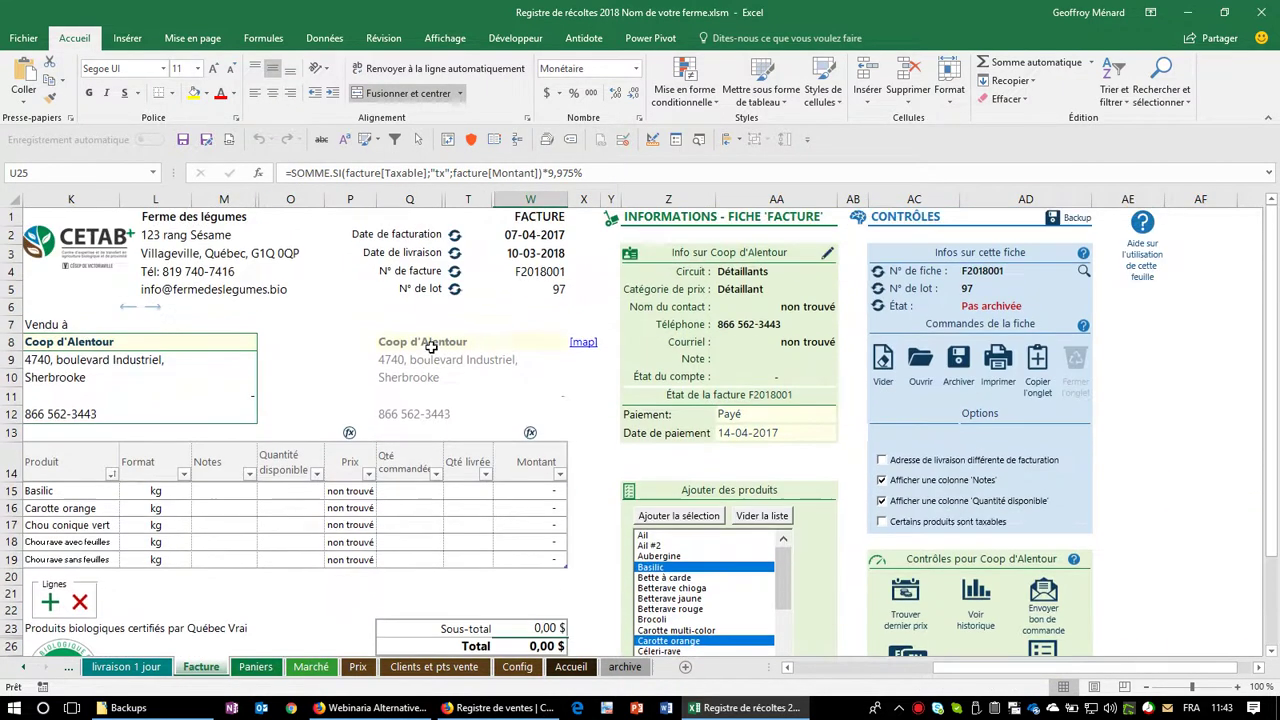
{"action": "left_click", "coordinate": [563, 233]}
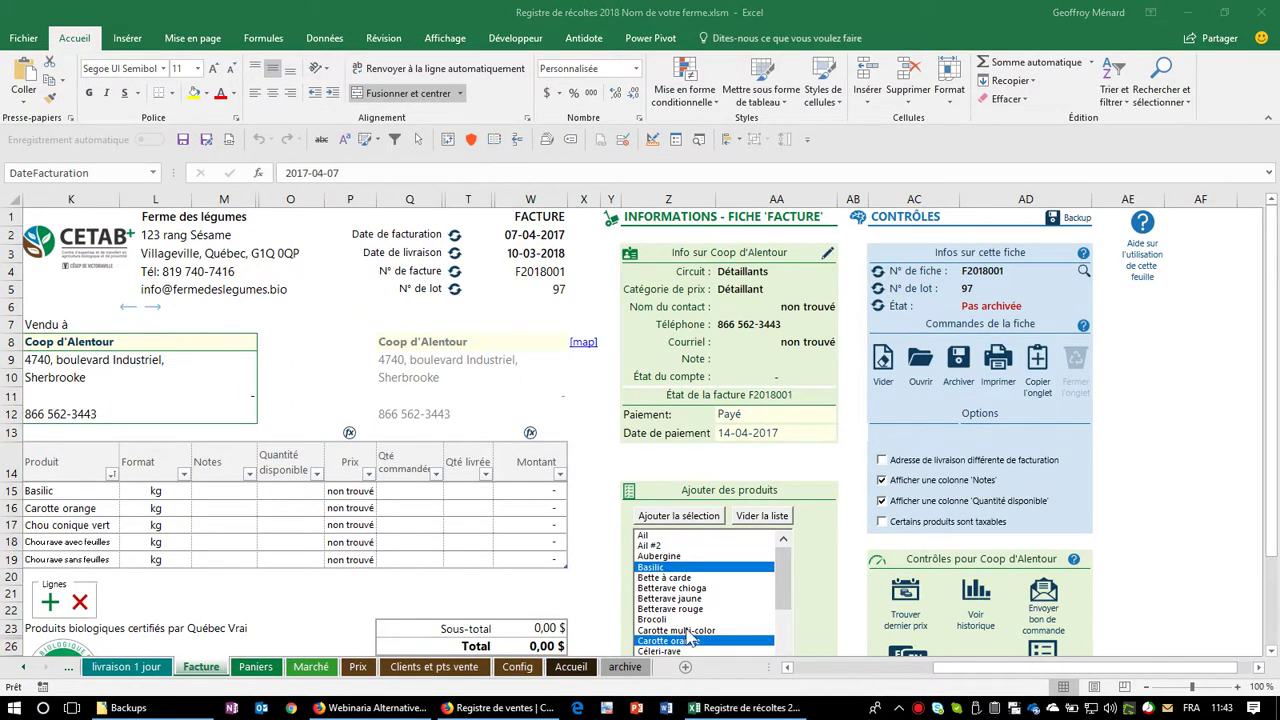
{"action": "left_click", "coordinate": [521, 677]}
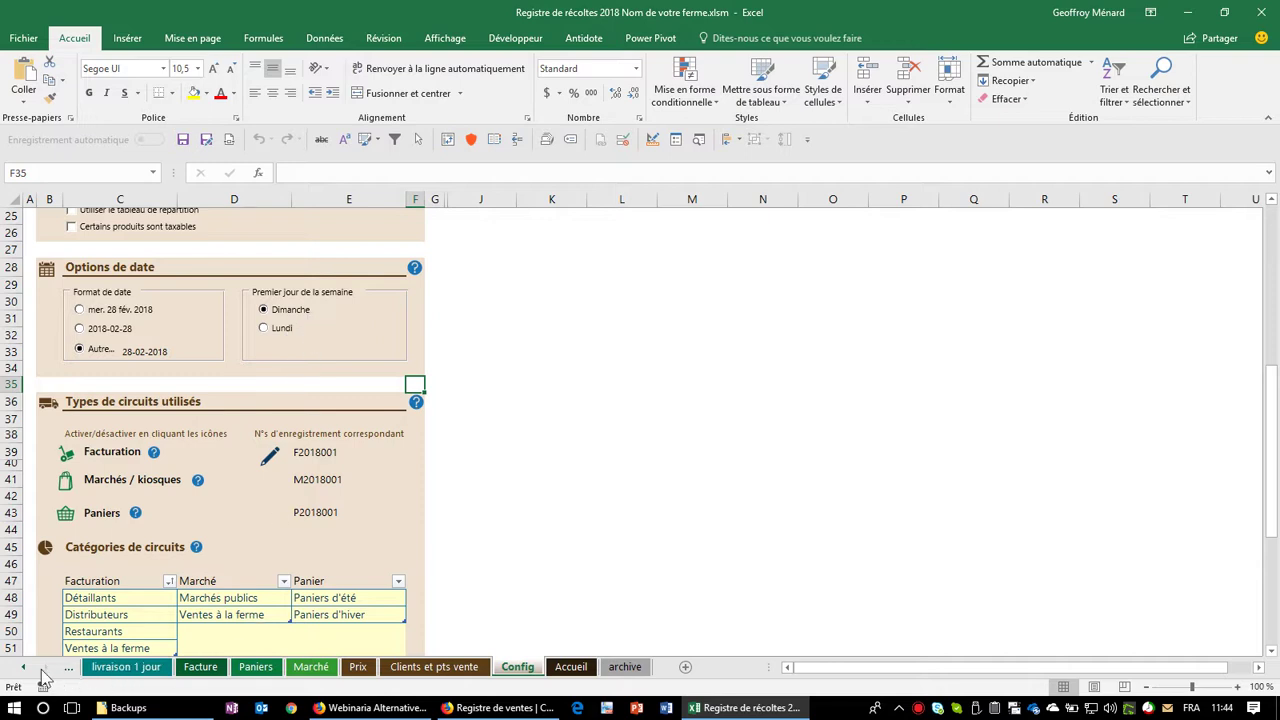
Step: On the AnProduits pivot sheet, autofit column D so values like 1407 $ display fully
{"action": "left_click", "coordinate": [25, 667]}
{"action": "left_click", "coordinate": [25, 667]}
{"action": "left_click", "coordinate": [25, 667]}
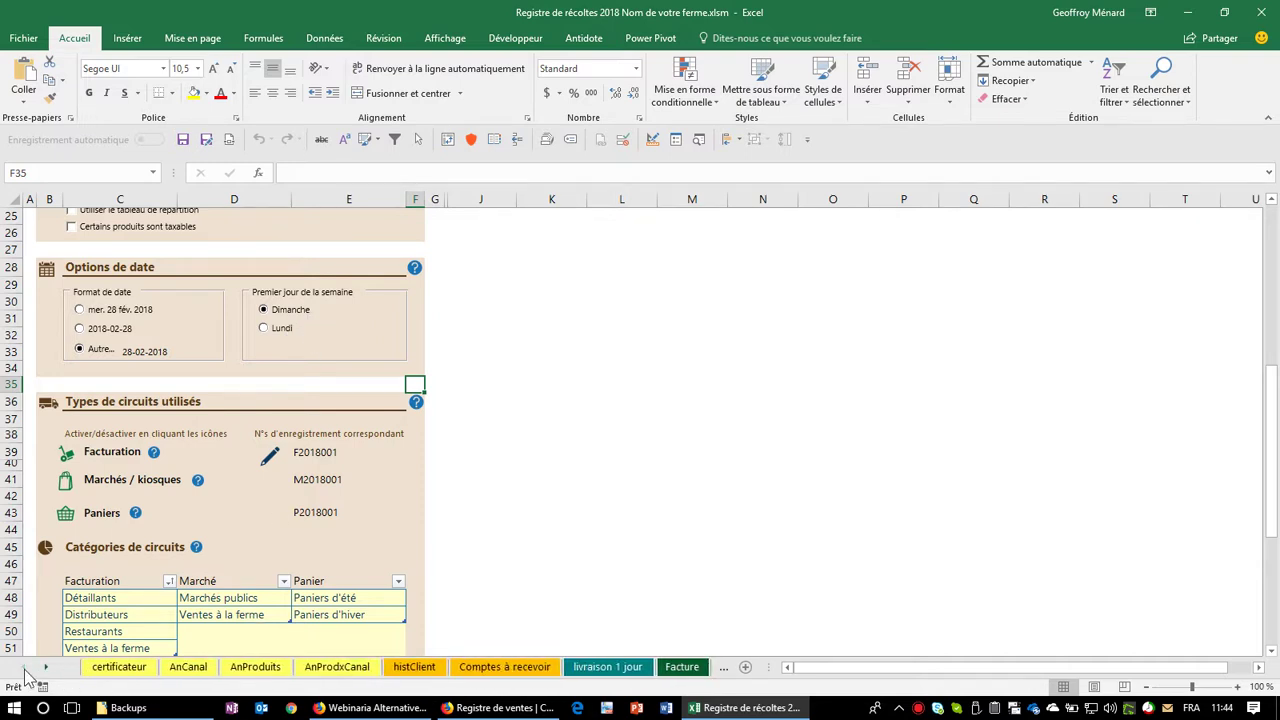
{"action": "left_click", "coordinate": [256, 667]}
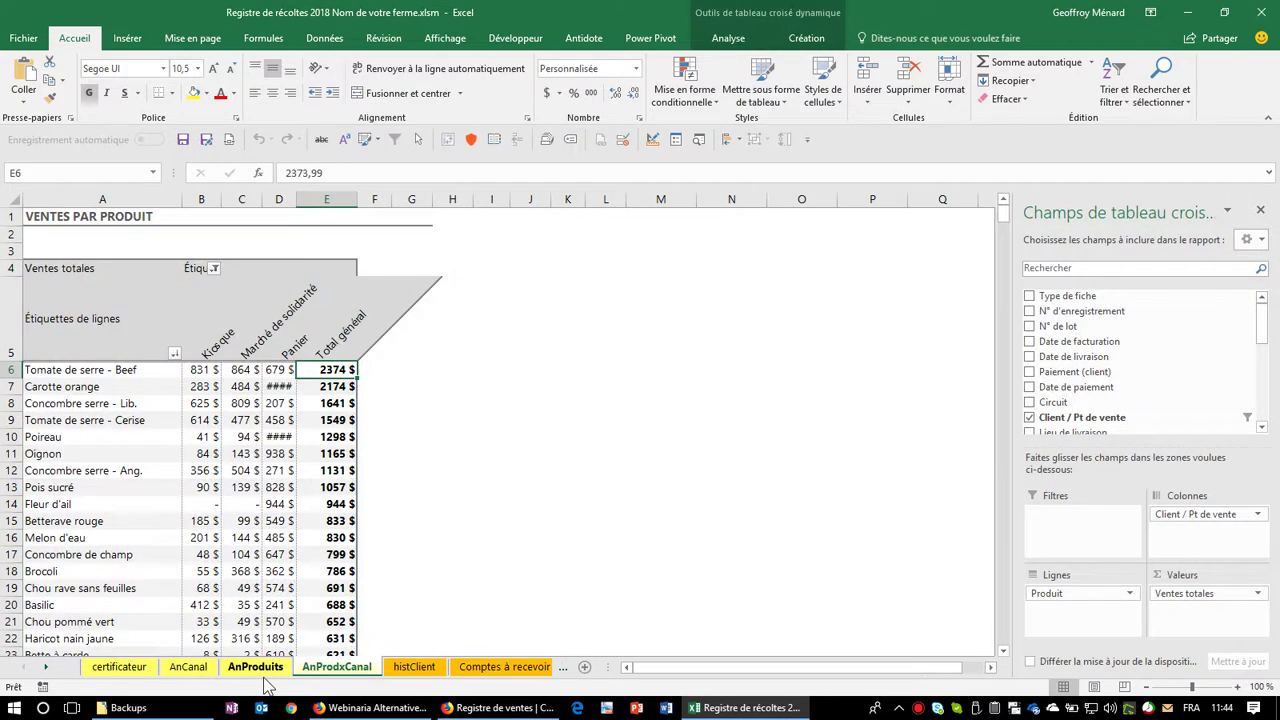
{"action": "double_click", "coordinate": [296, 201]}
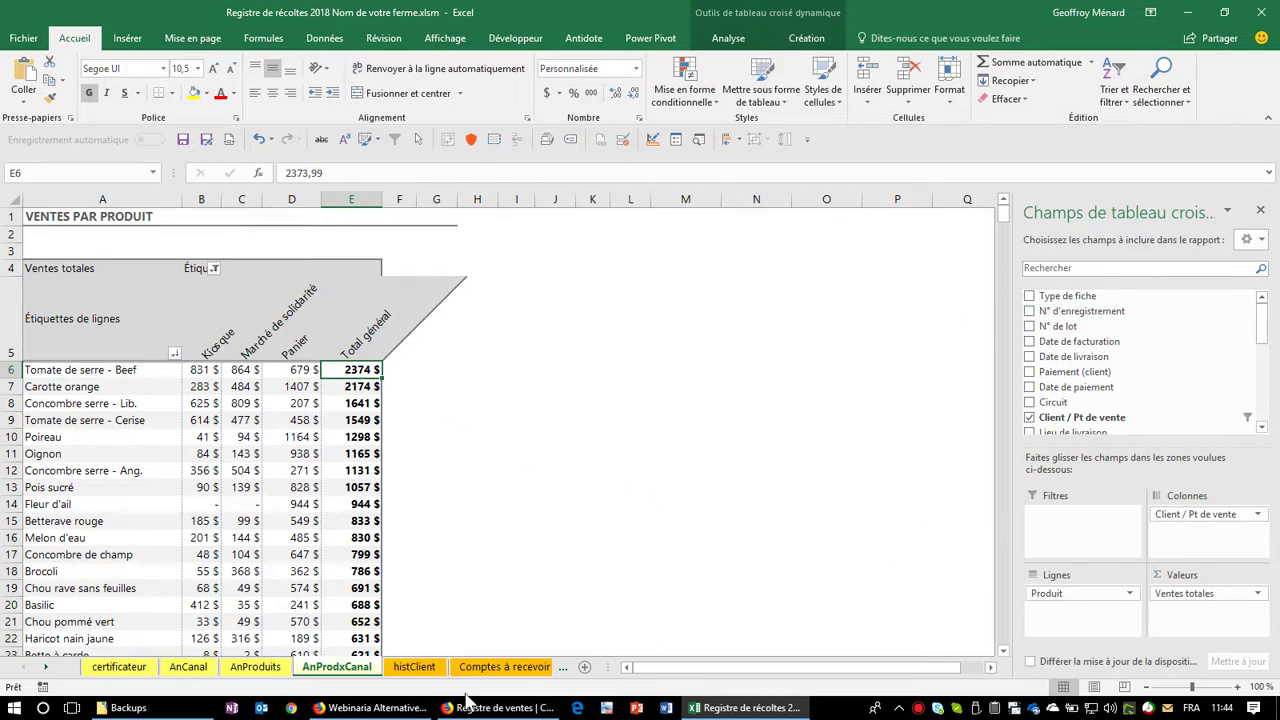
Step: Step through the Facture, Paniers and Prix sheets back toward the Config sheet
{"action": "left_click", "coordinate": [540, 670]}
{"action": "left_click", "coordinate": [540, 670]}
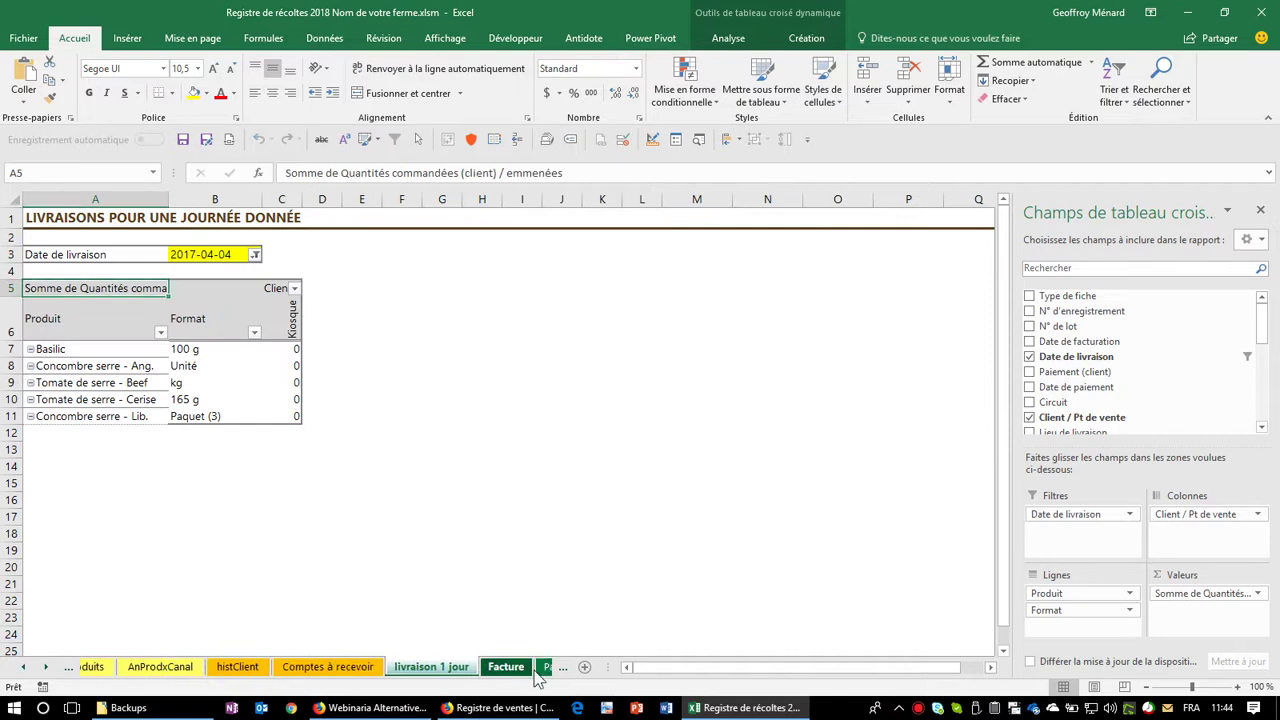
{"action": "left_click", "coordinate": [535, 670]}
{"action": "left_click", "coordinate": [535, 670]}
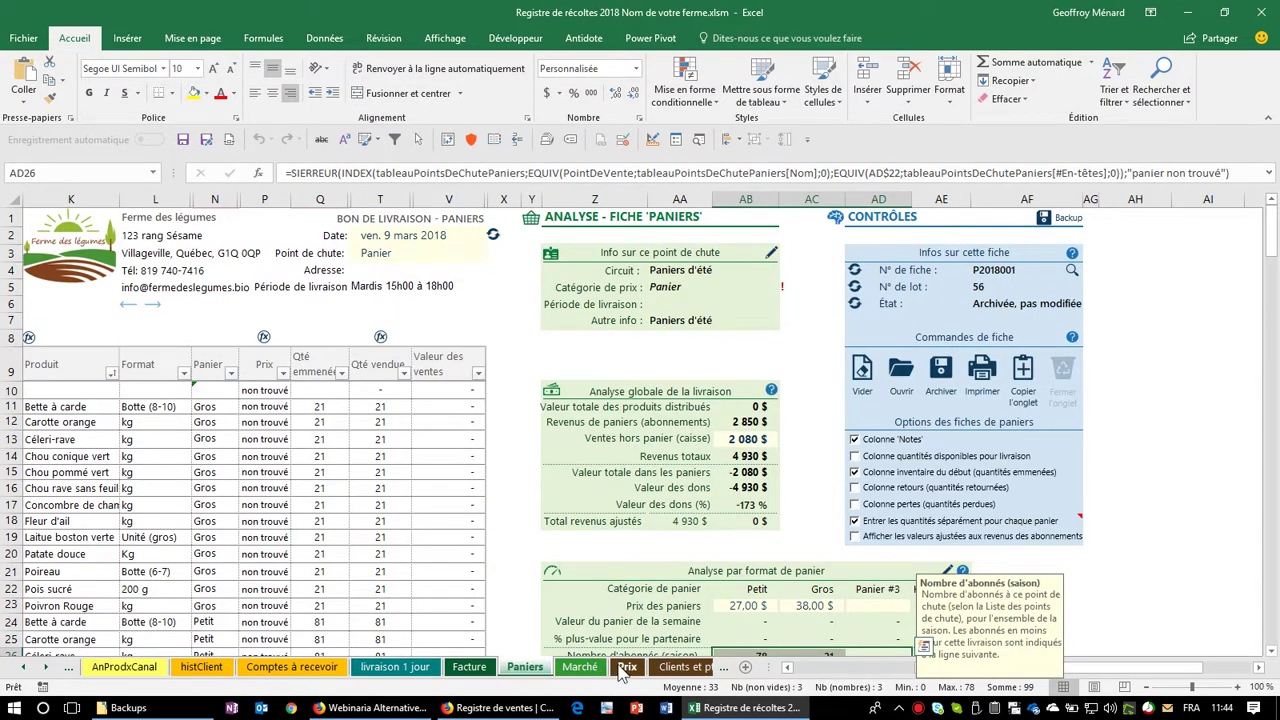
{"action": "left_click", "coordinate": [627, 670]}
{"action": "left_click", "coordinate": [650, 670]}
{"action": "left_click", "coordinate": [695, 672]}
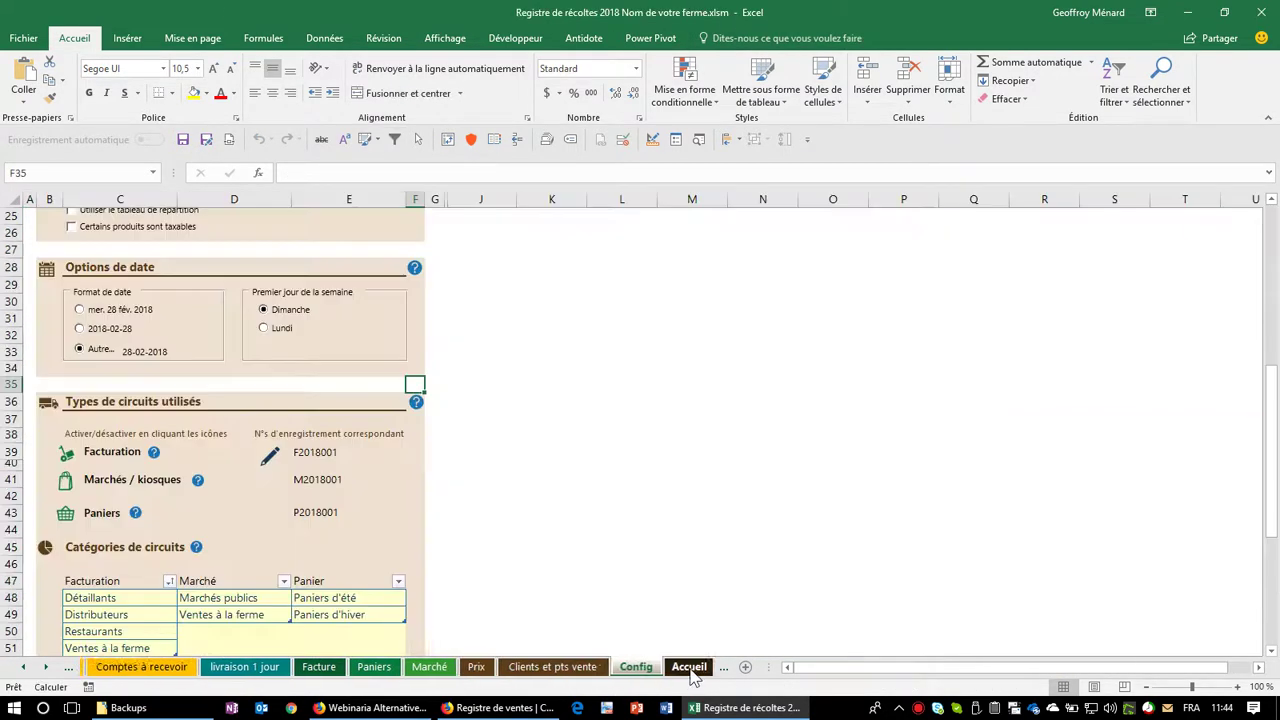
{"action": "left_click", "coordinate": [281, 328]}
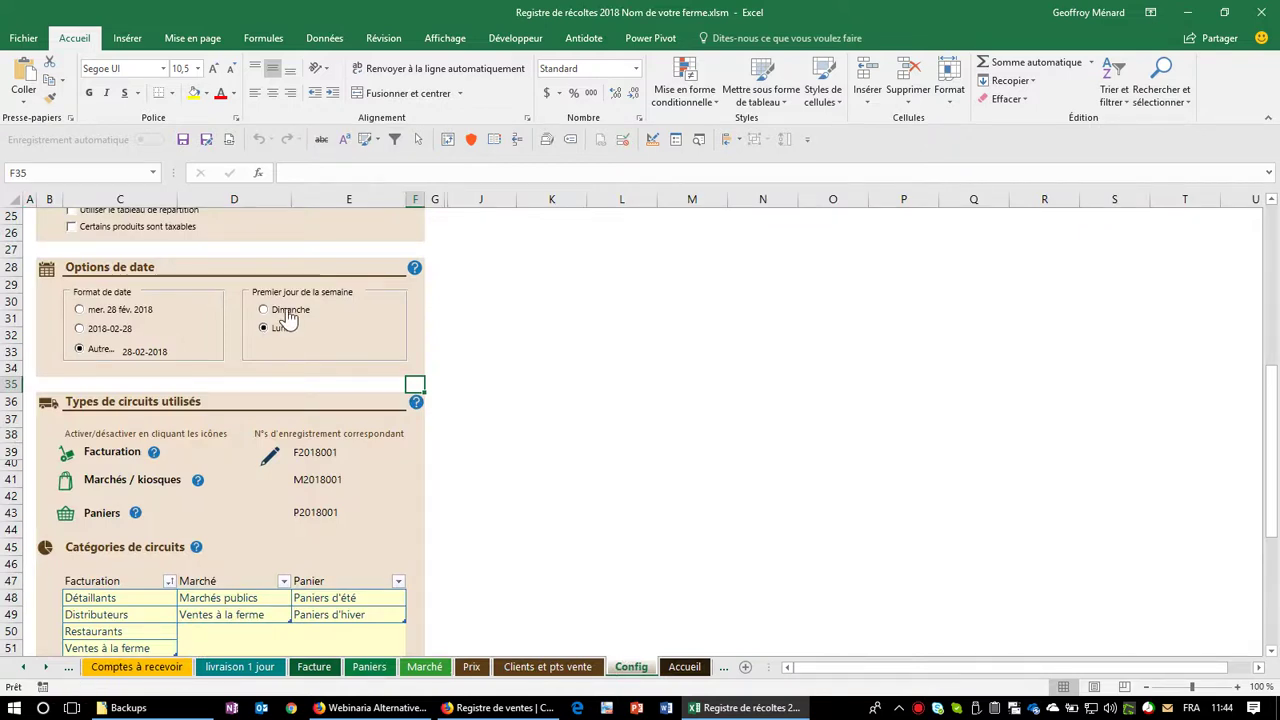
{"action": "left_click", "coordinate": [287, 313]}
{"action": "scroll", "coordinate": [408, 422], "scroll_direction": "down", "scroll_amount": 1}
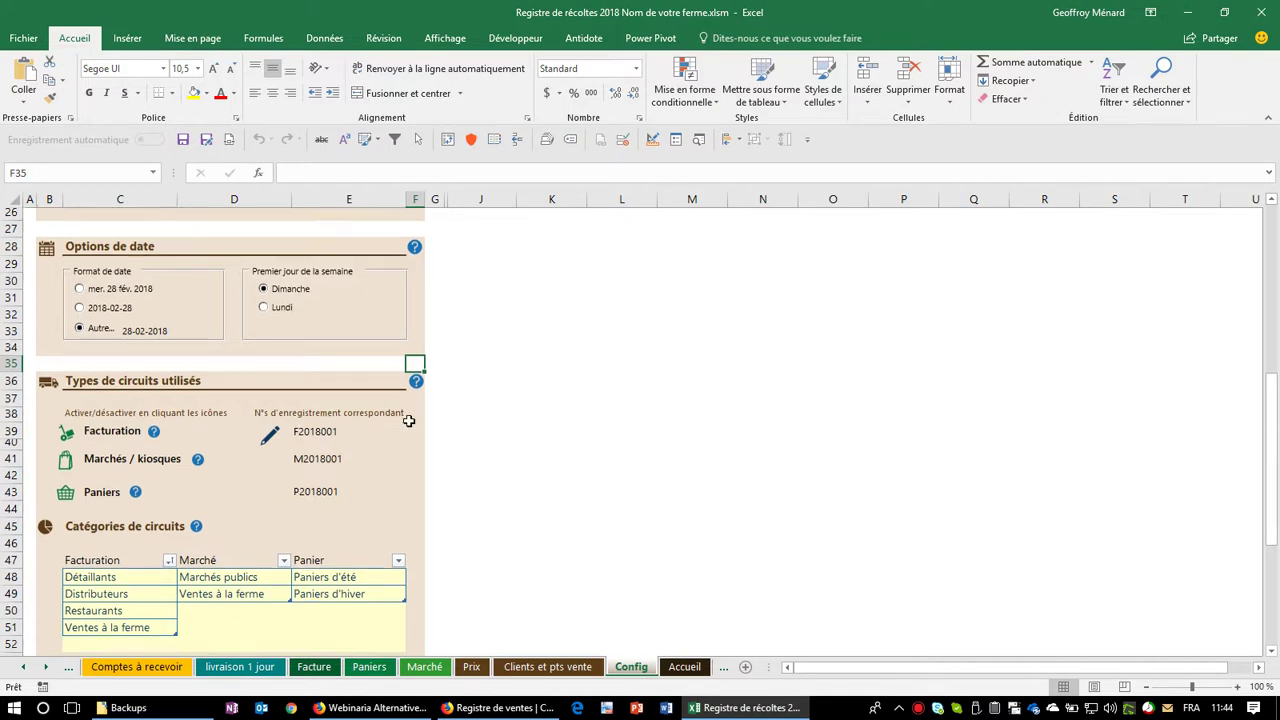
{"action": "scroll", "coordinate": [408, 422], "scroll_direction": "down", "scroll_amount": 1}
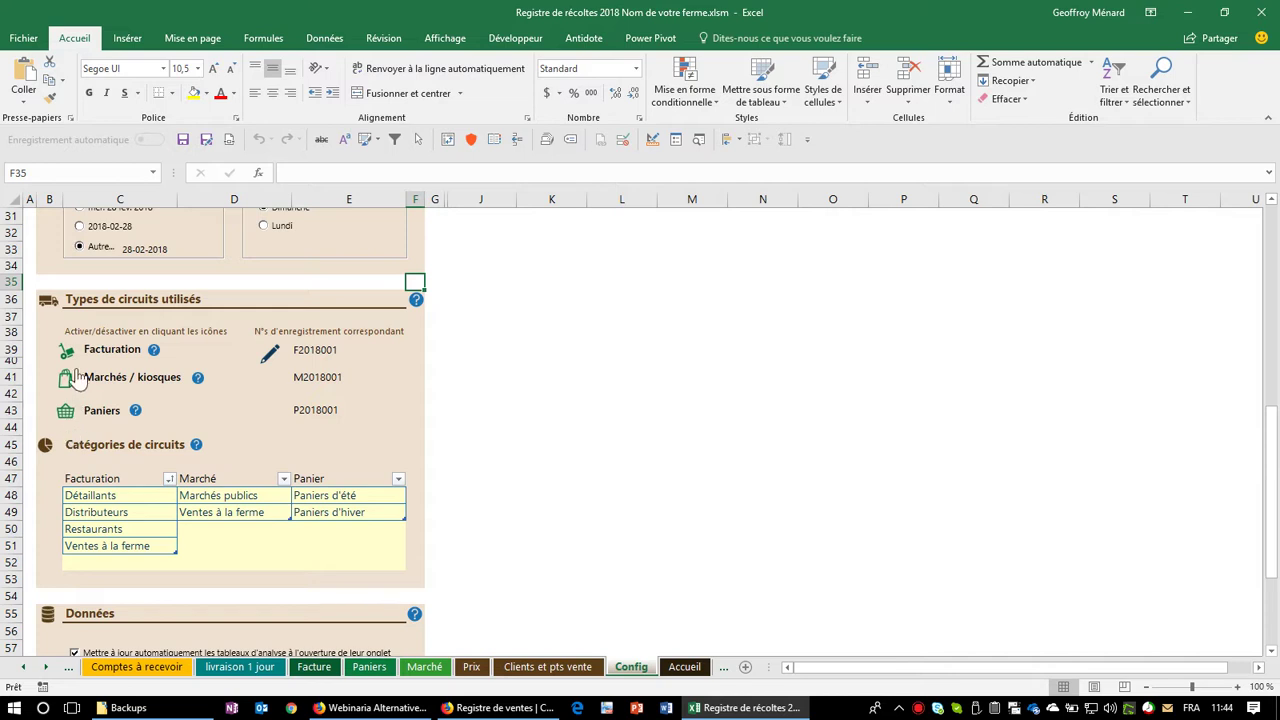
{"action": "left_click", "coordinate": [66, 380]}
{"action": "left_click", "coordinate": [66, 350]}
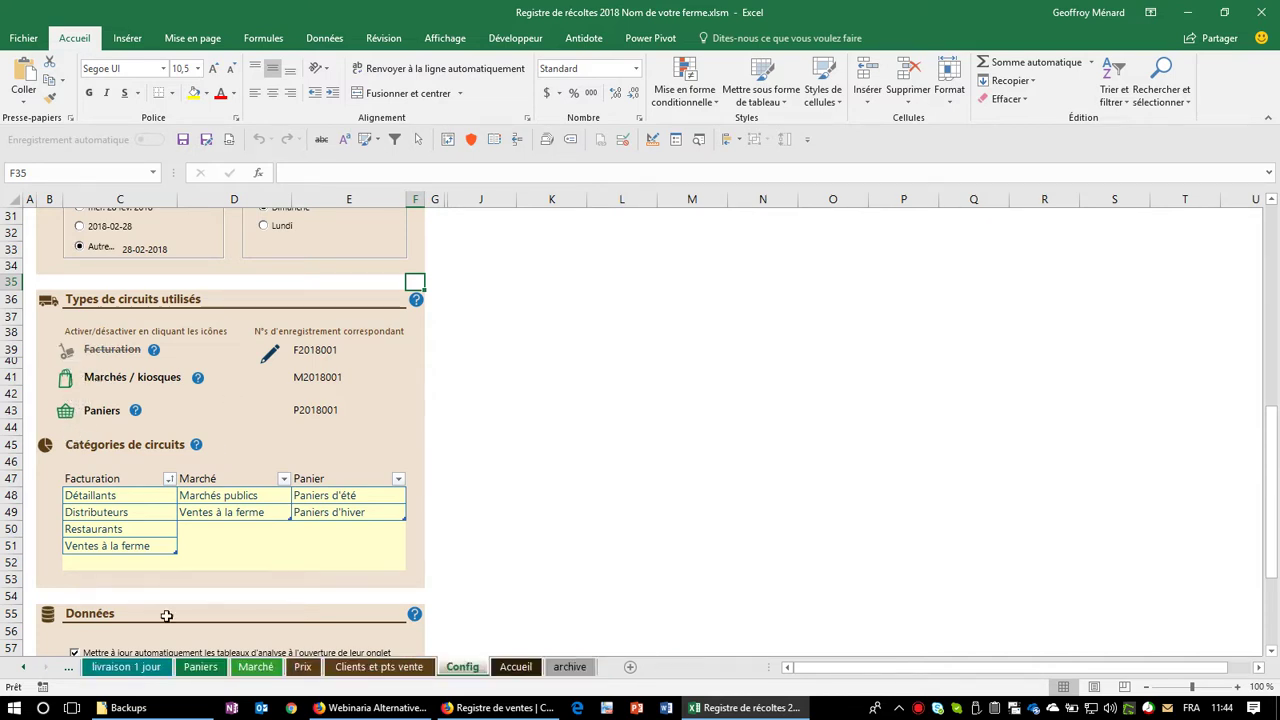
{"action": "left_click", "coordinate": [24, 667]}
{"action": "left_click", "coordinate": [24, 667]}
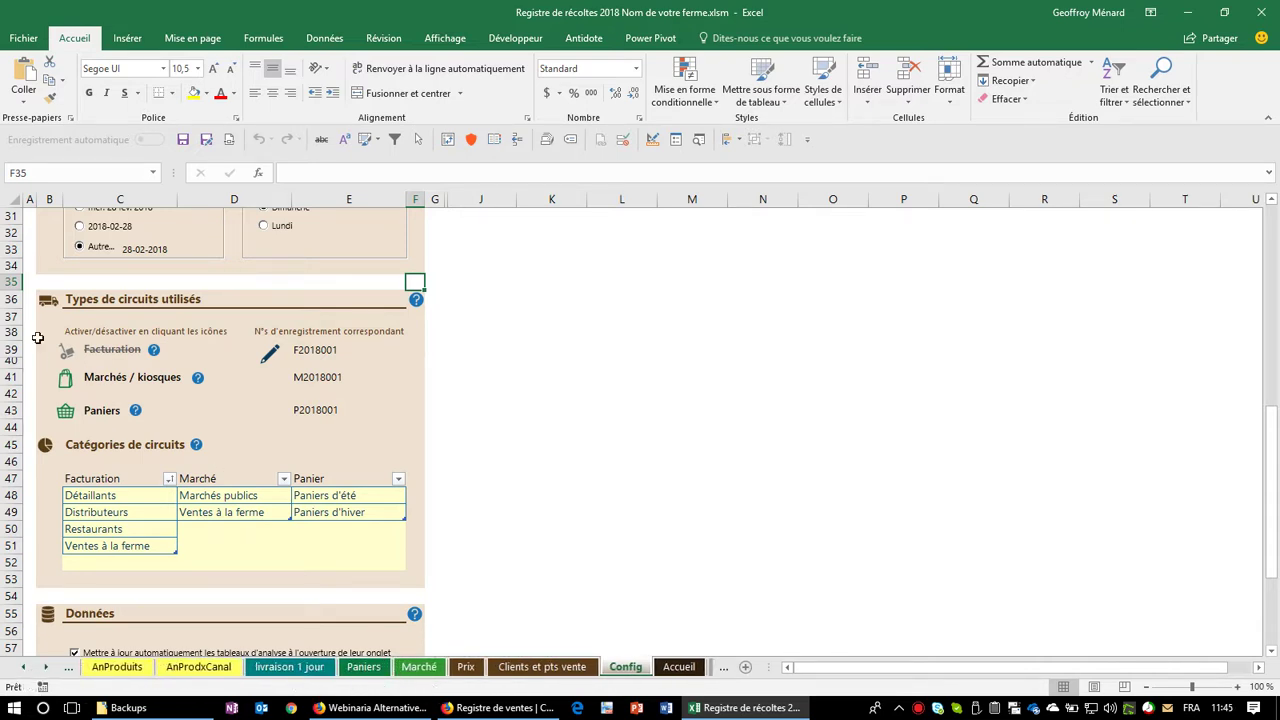
{"action": "left_click", "coordinate": [66, 350]}
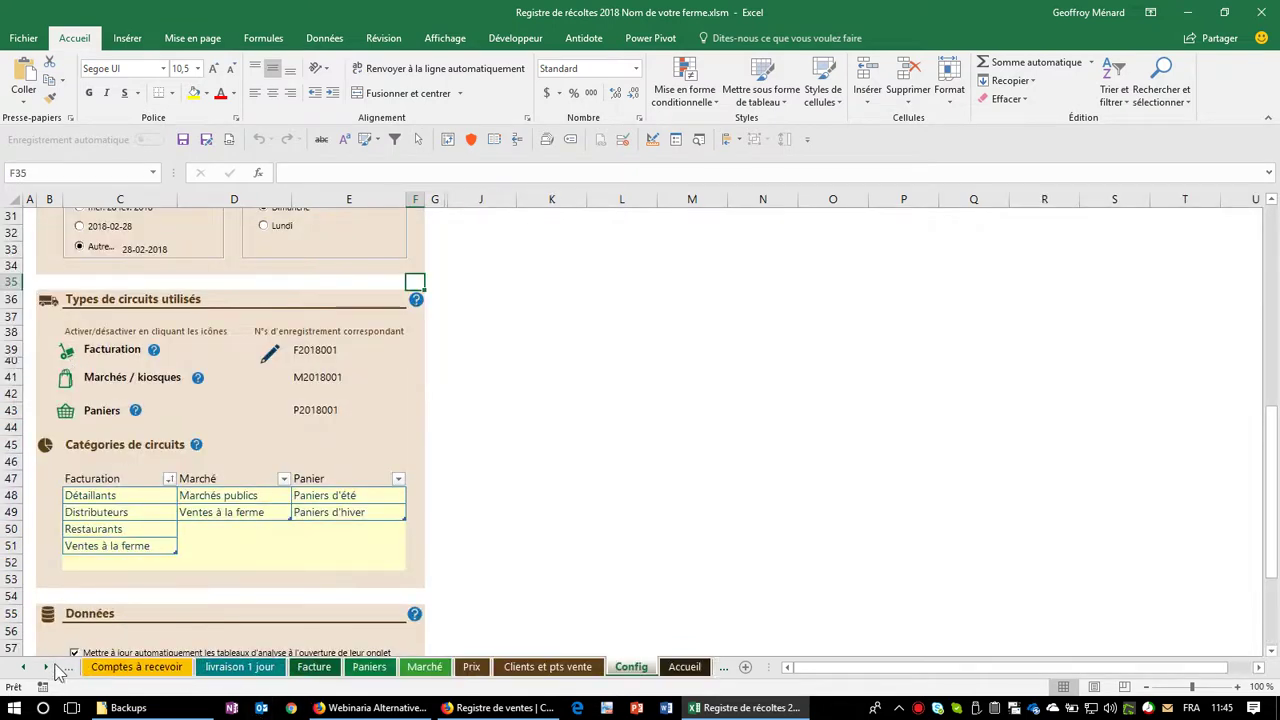
{"action": "left_click", "coordinate": [26, 667]}
{"action": "left_click", "coordinate": [26, 667]}
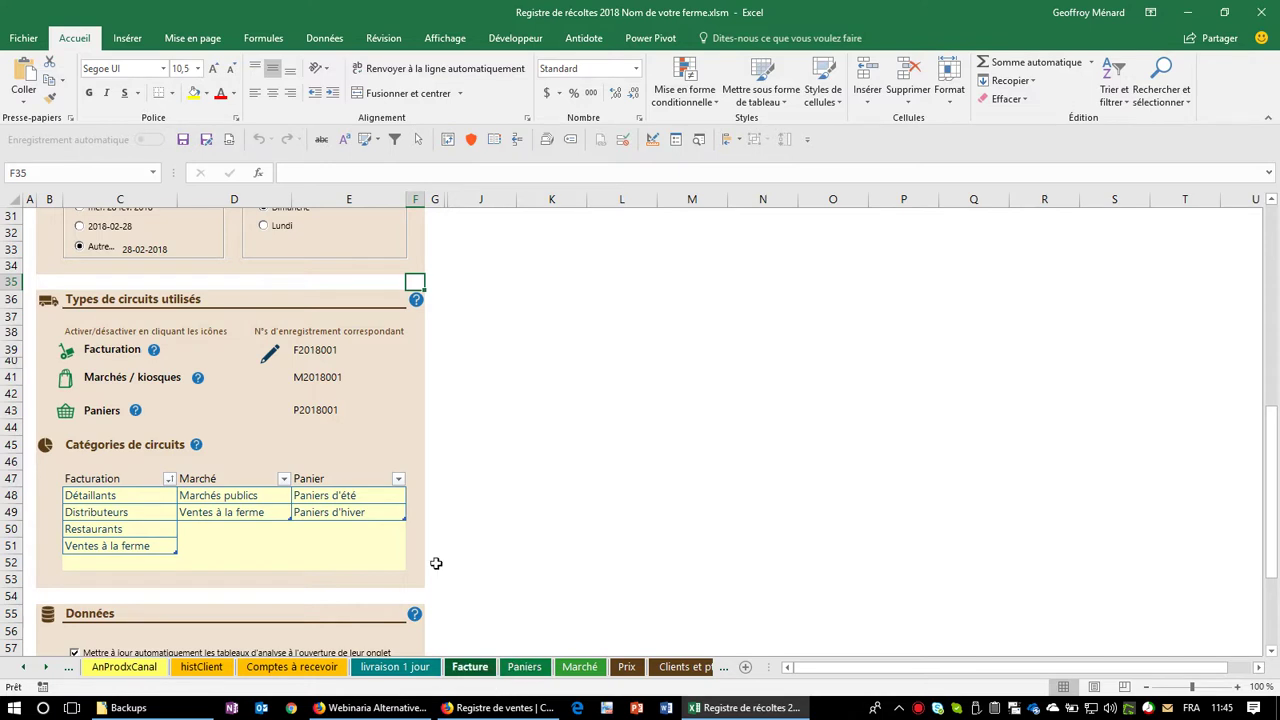
{"action": "left_click", "coordinate": [65, 352]}
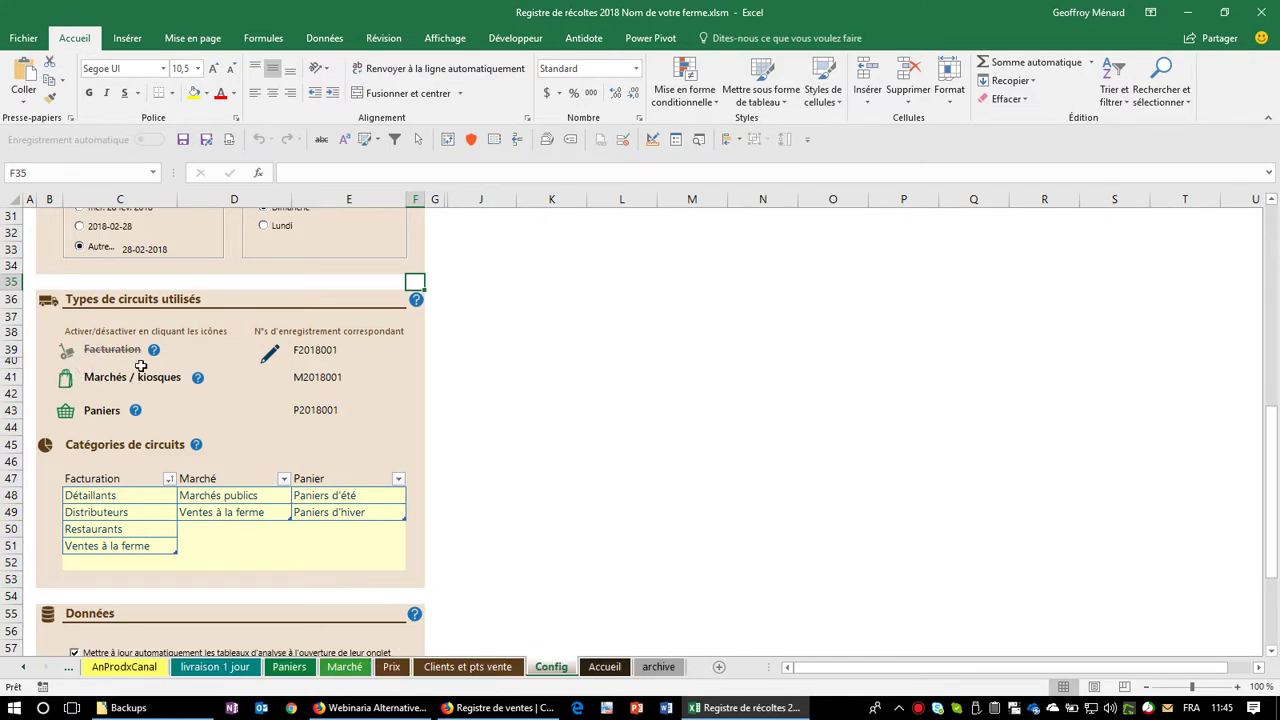
{"action": "left_click", "coordinate": [65, 378]}
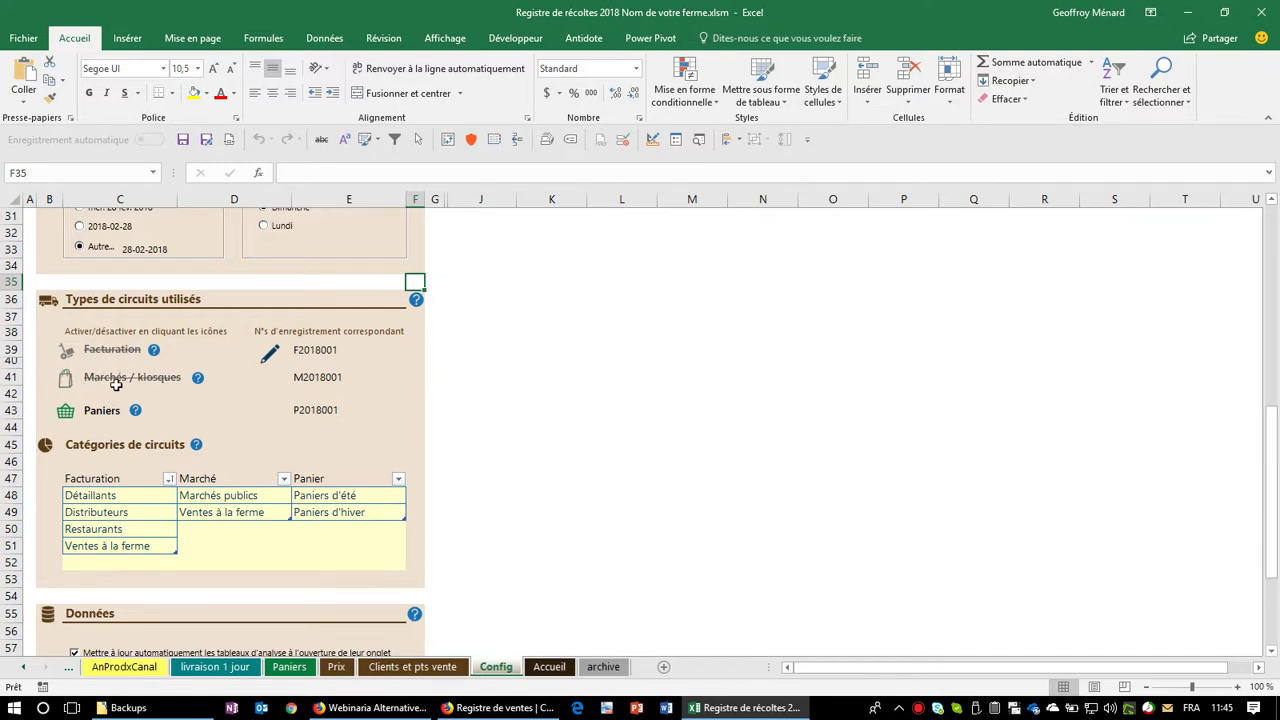
{"action": "left_click", "coordinate": [65, 413]}
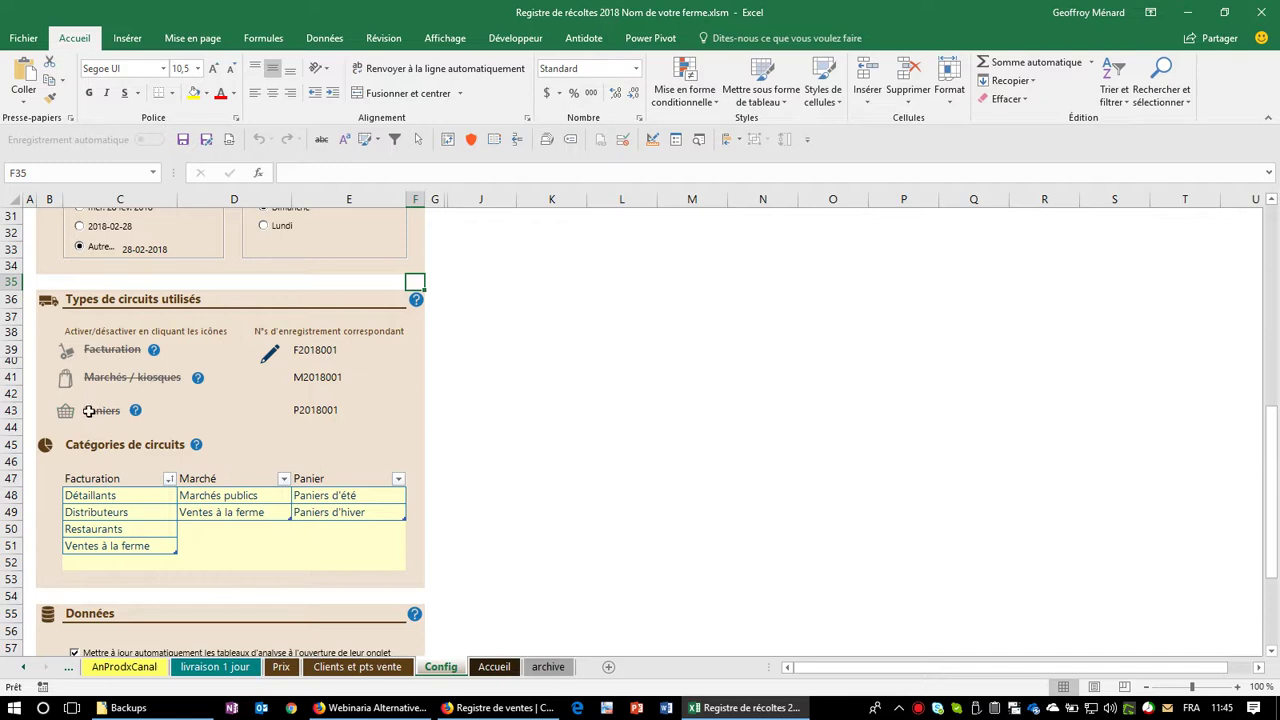
{"action": "left_click", "coordinate": [66, 350]}
{"action": "left_click", "coordinate": [89, 379]}
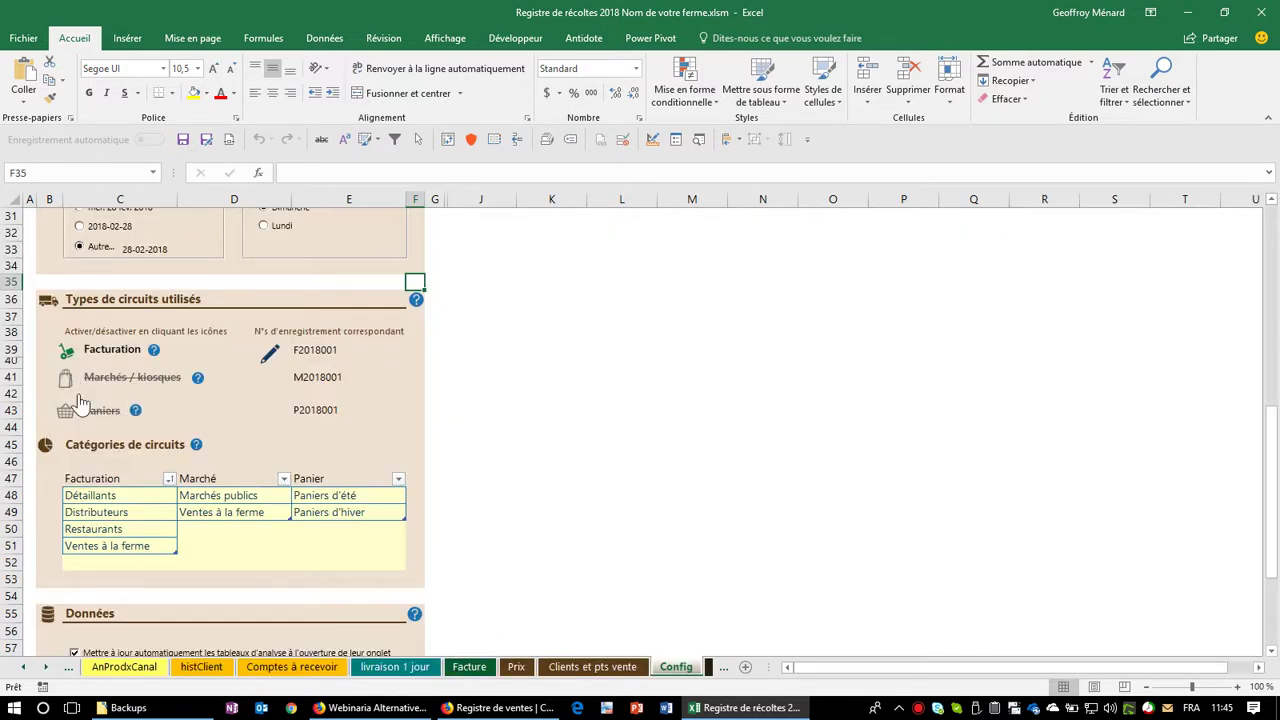
{"action": "left_click", "coordinate": [66, 410]}
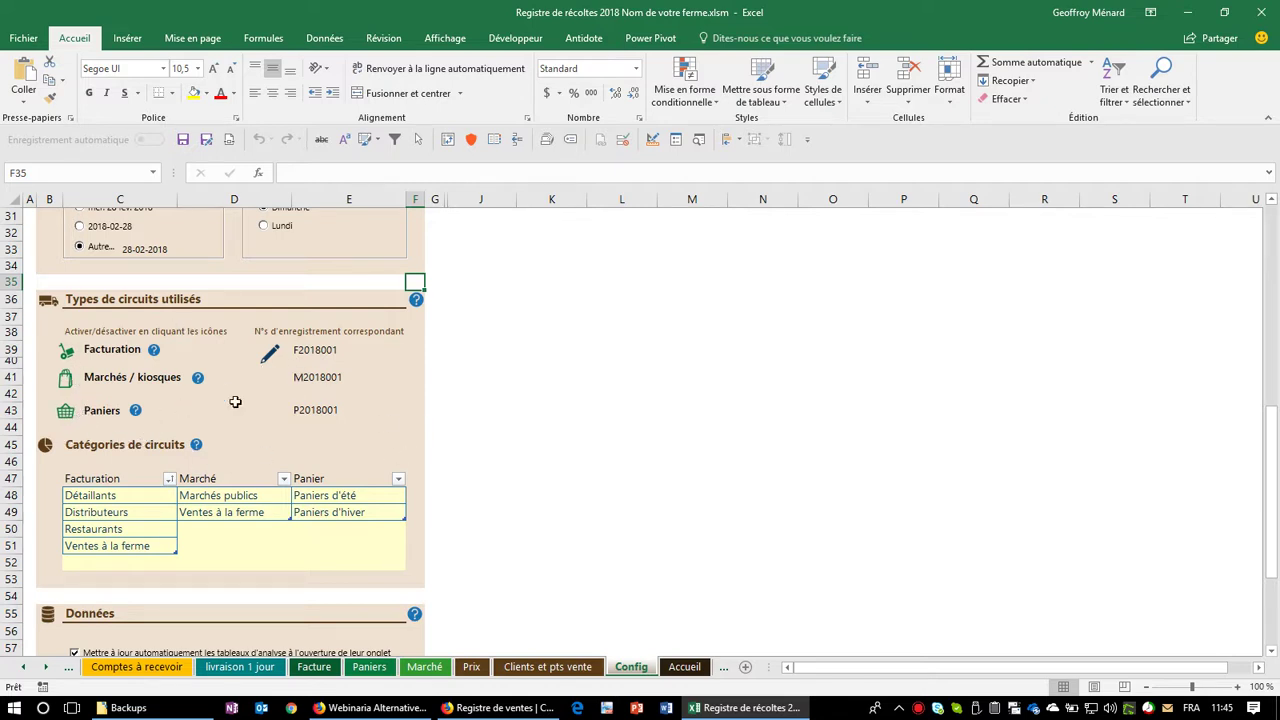
Step: Review the Facturation, Marchés and Paniers record numbers in E39, E41 and E43
{"action": "left_click", "coordinate": [310, 358]}
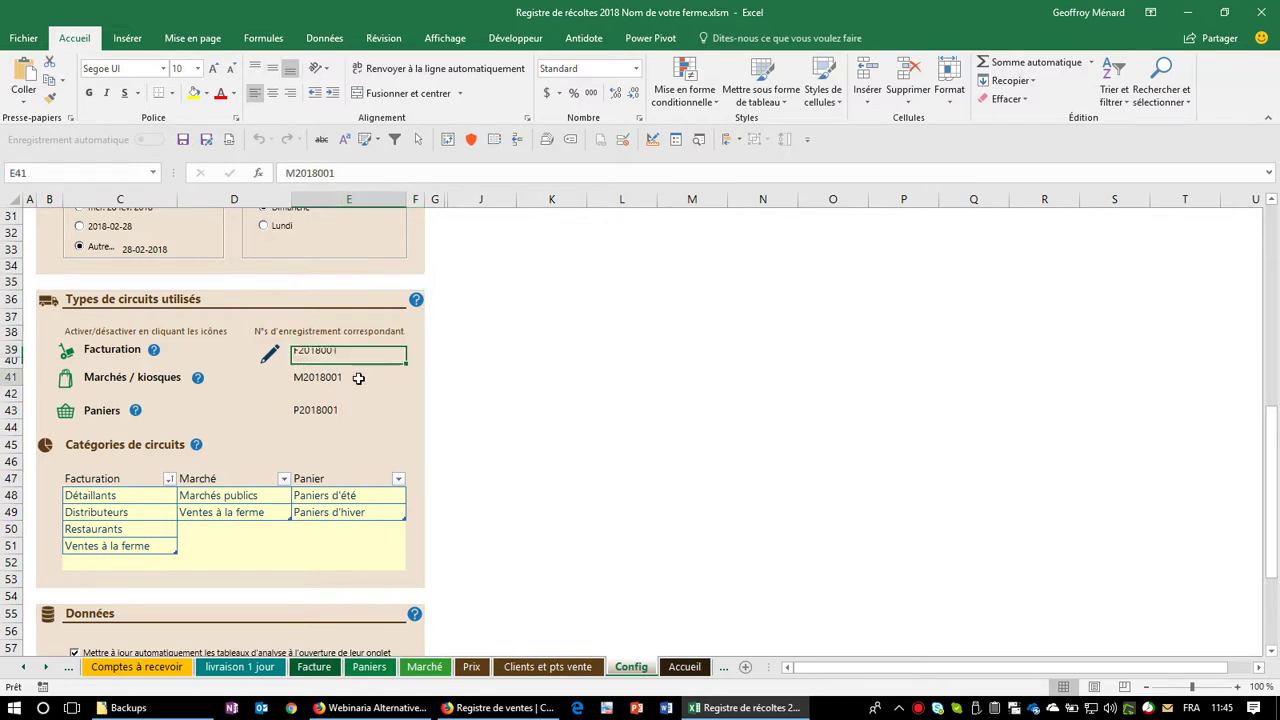
{"action": "left_click", "coordinate": [356, 377]}
{"action": "left_click", "coordinate": [357, 395]}
{"action": "left_click", "coordinate": [359, 414]}
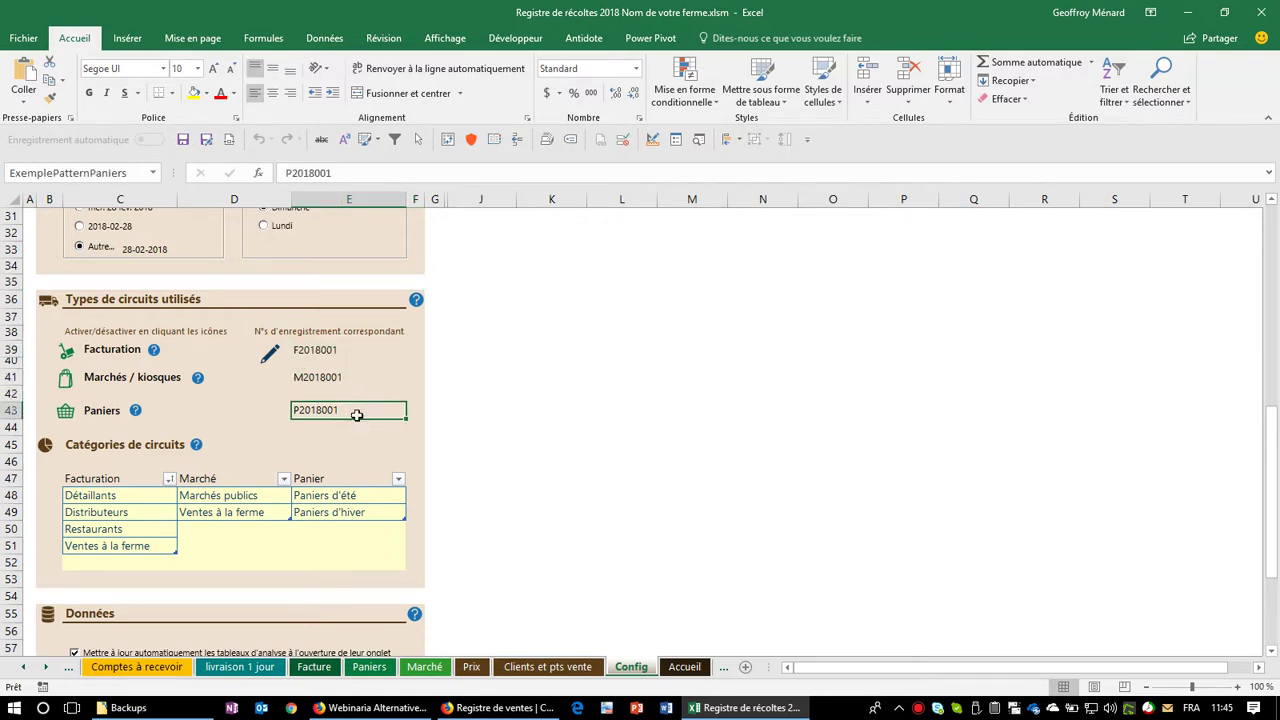
{"action": "left_click", "coordinate": [322, 352]}
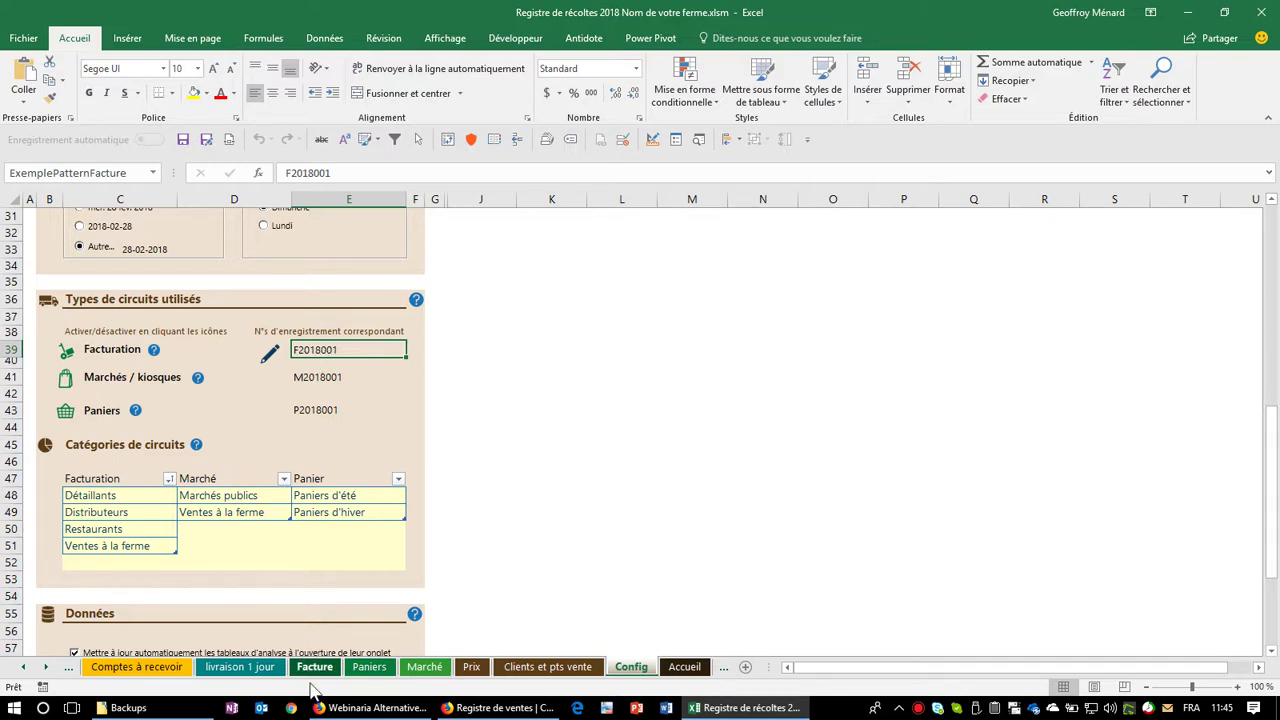
Step: Check the invoice number formula in T4 on the Facture sheet, then open Config's pattern settings
{"action": "left_click", "coordinate": [314, 667]}
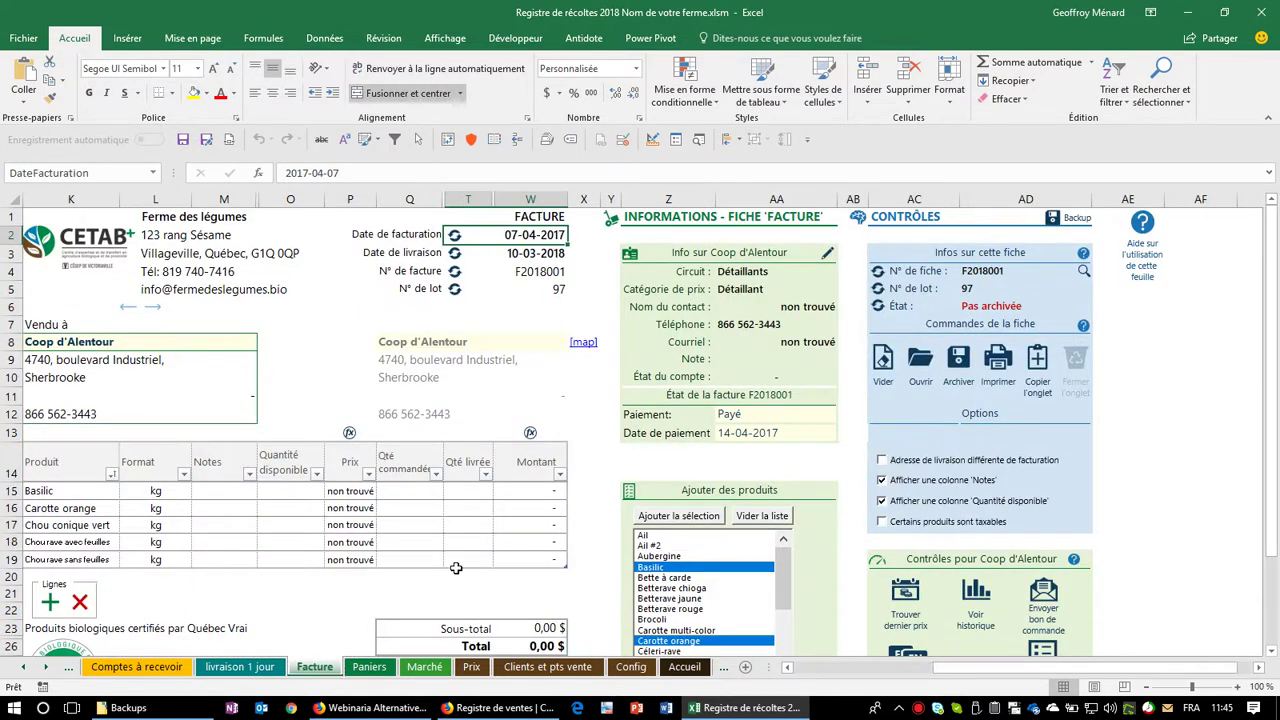
{"action": "left_click", "coordinate": [533, 272]}
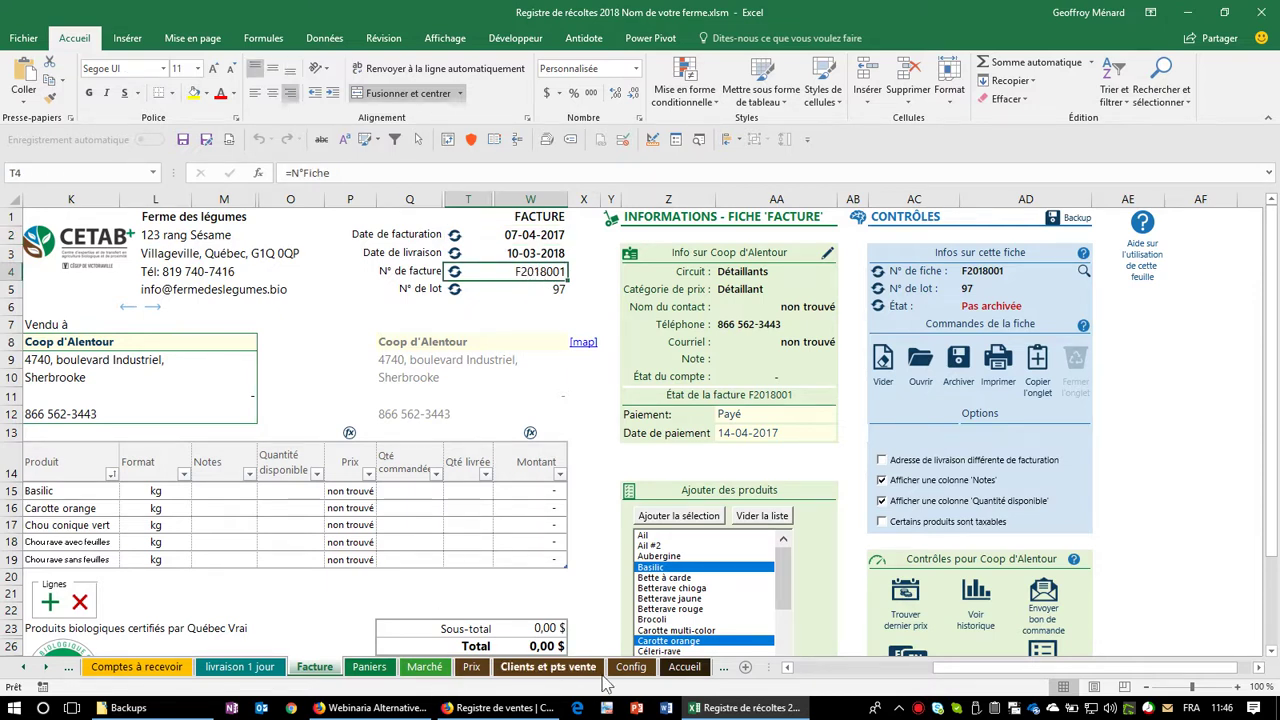
{"action": "left_click", "coordinate": [650, 675]}
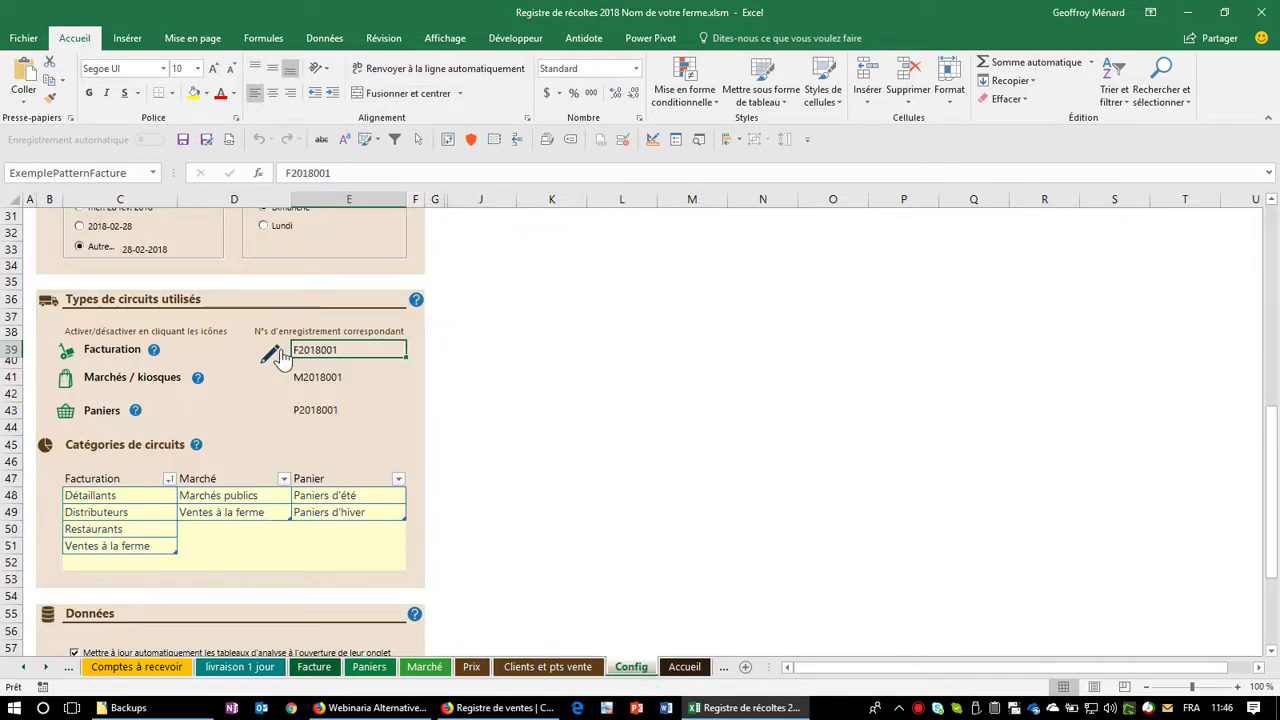
{"action": "left_click", "coordinate": [281, 355]}
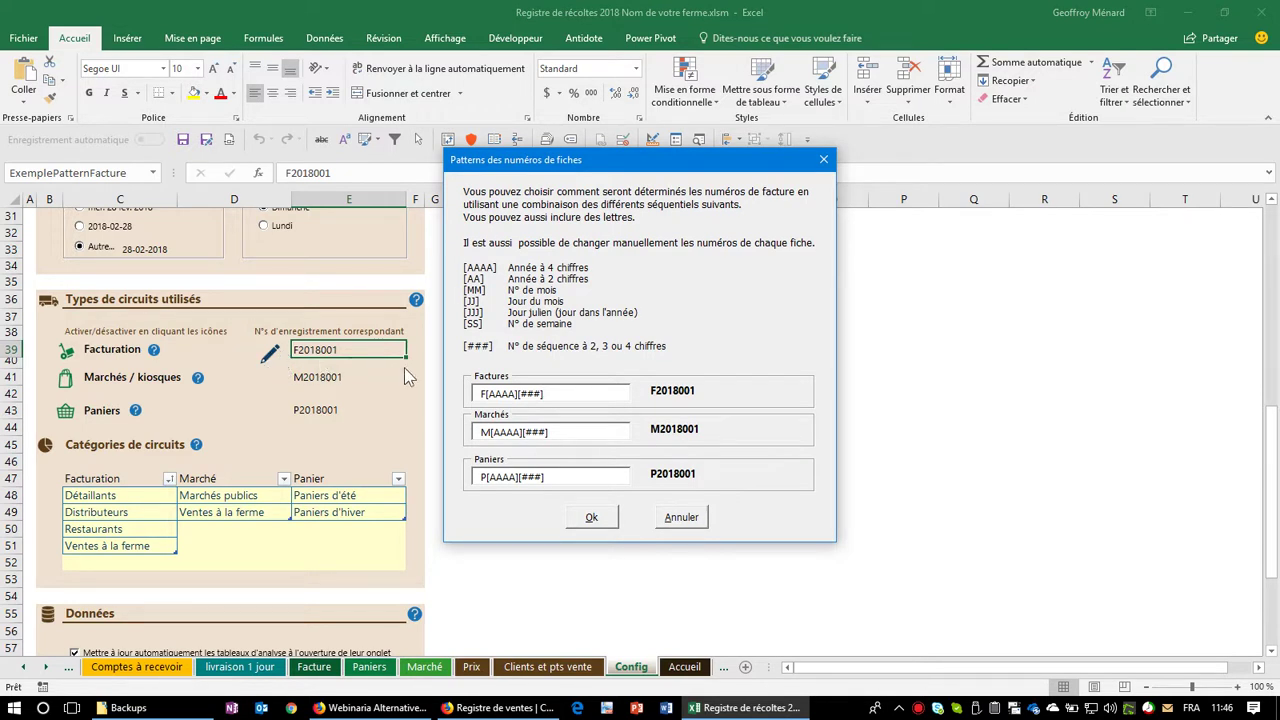
Step: Examine the F[AAAA][###] invoice pattern and the Marchés pattern in the patterns dialog
{"action": "left_click_drag", "start_coordinate": [643, 172], "coordinate": [640, 166]}
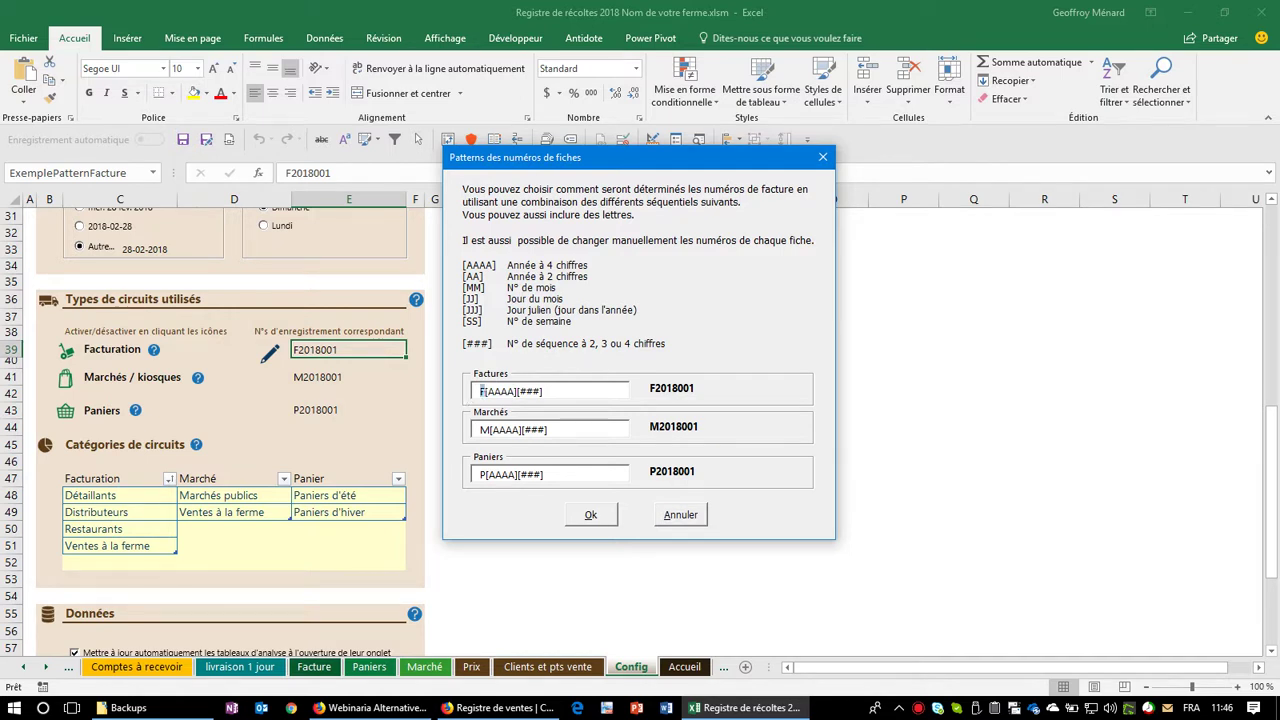
{"action": "left_click", "coordinate": [484, 429]}
{"action": "left_click_drag", "start_coordinate": [481, 391], "coordinate": [542, 391]}
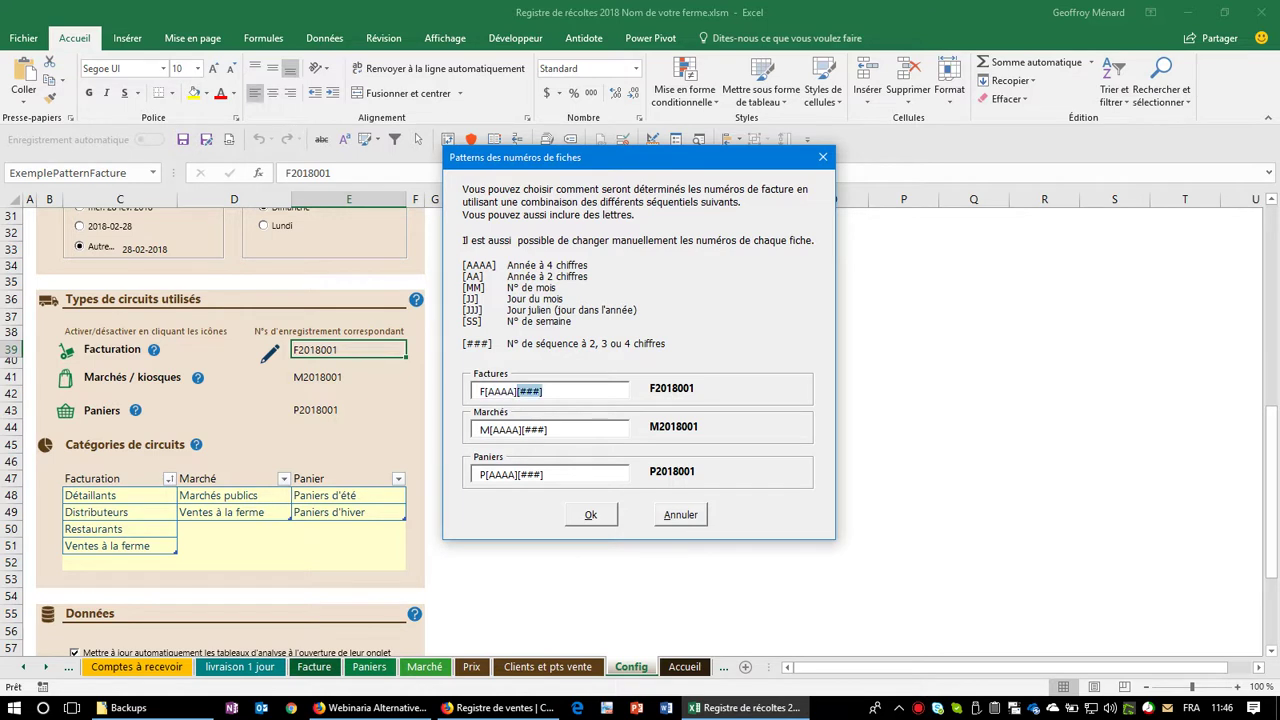
{"action": "left_click", "coordinate": [590, 390]}
{"action": "left_click_drag", "start_coordinate": [544, 391], "coordinate": [525, 391]}
{"action": "left_click", "coordinate": [590, 390]}
Step: Trial-edit the invoice pattern with [MM][JJ] and no leading F, then cancel without saving
{"action": "key", "text": "Left"}
{"action": "type", "text": "["}
{"action": "type", "text": "MM"}
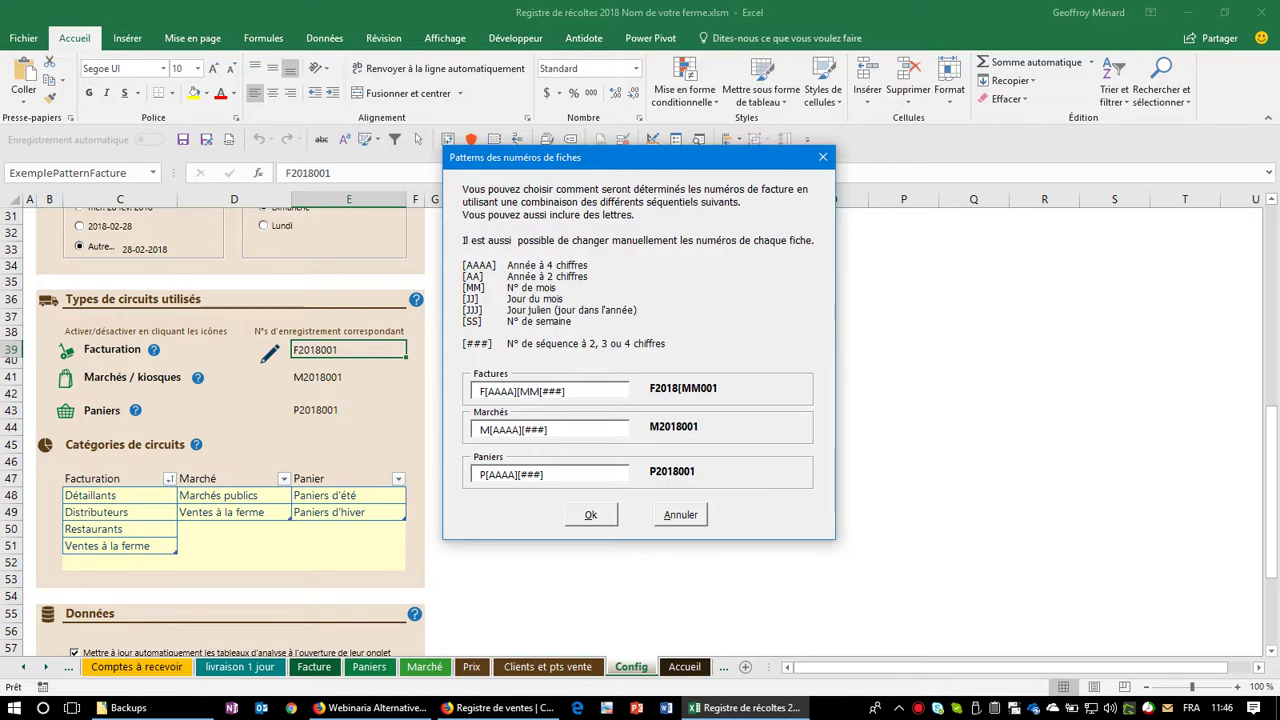
{"action": "type", "text": "]["}
{"action": "type", "text": "JJ]"}
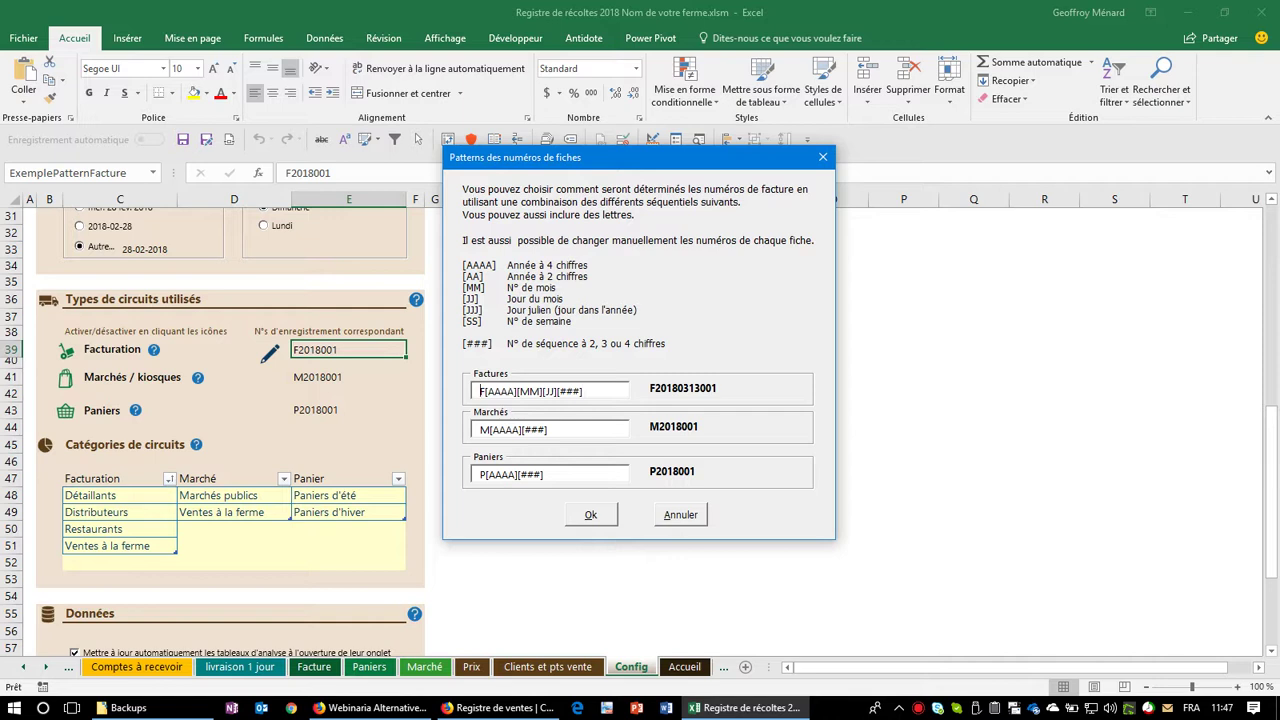
{"action": "key", "text": "Delete"}
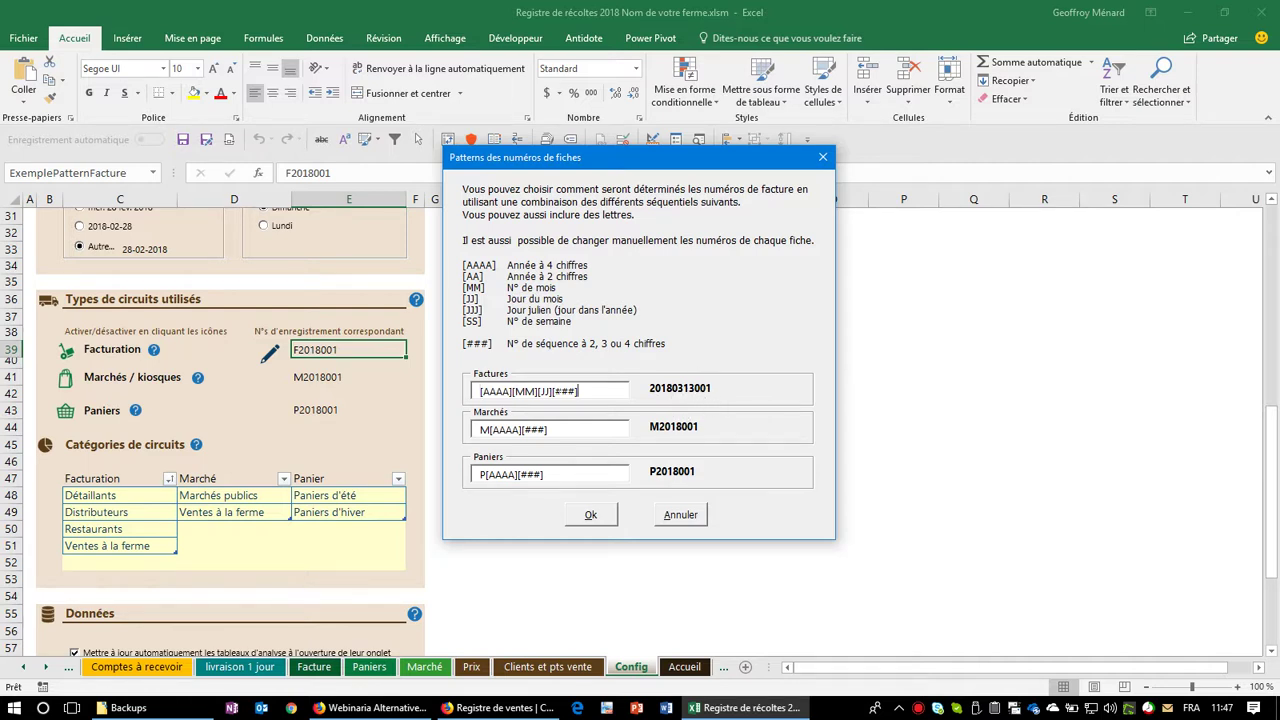
{"action": "key", "text": "Escape"}
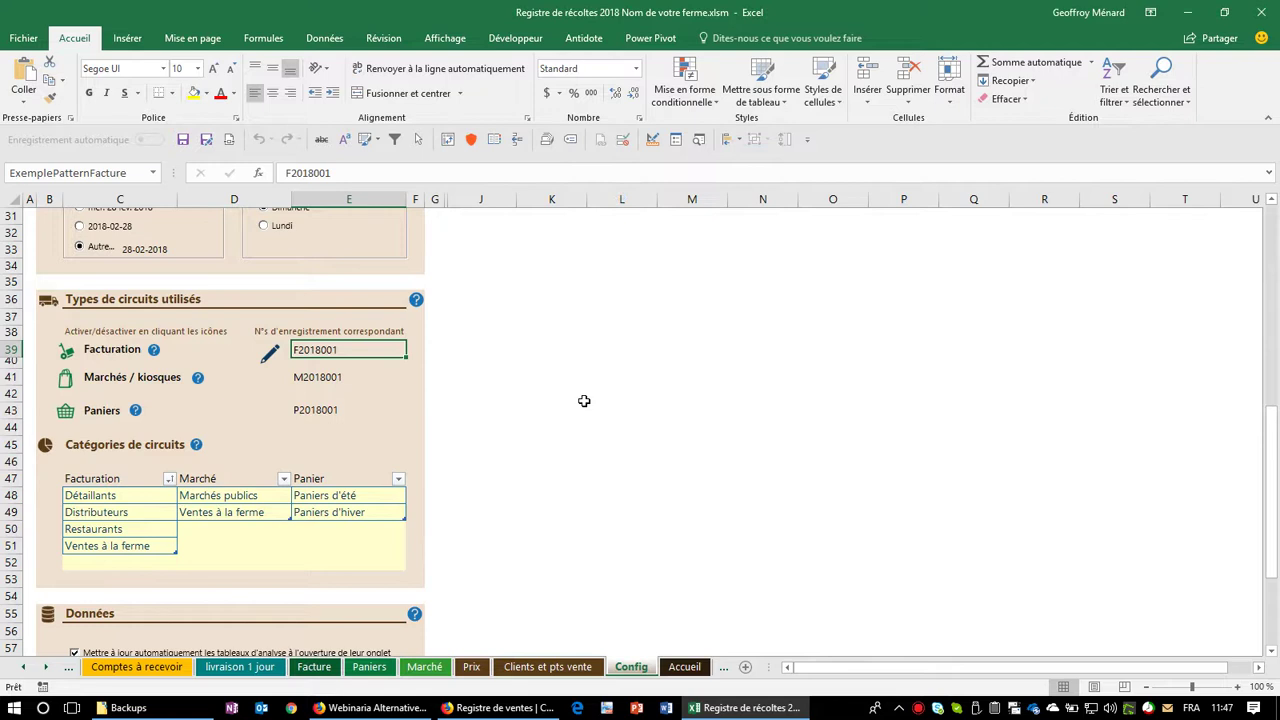
{"action": "left_click", "coordinate": [268, 353]}
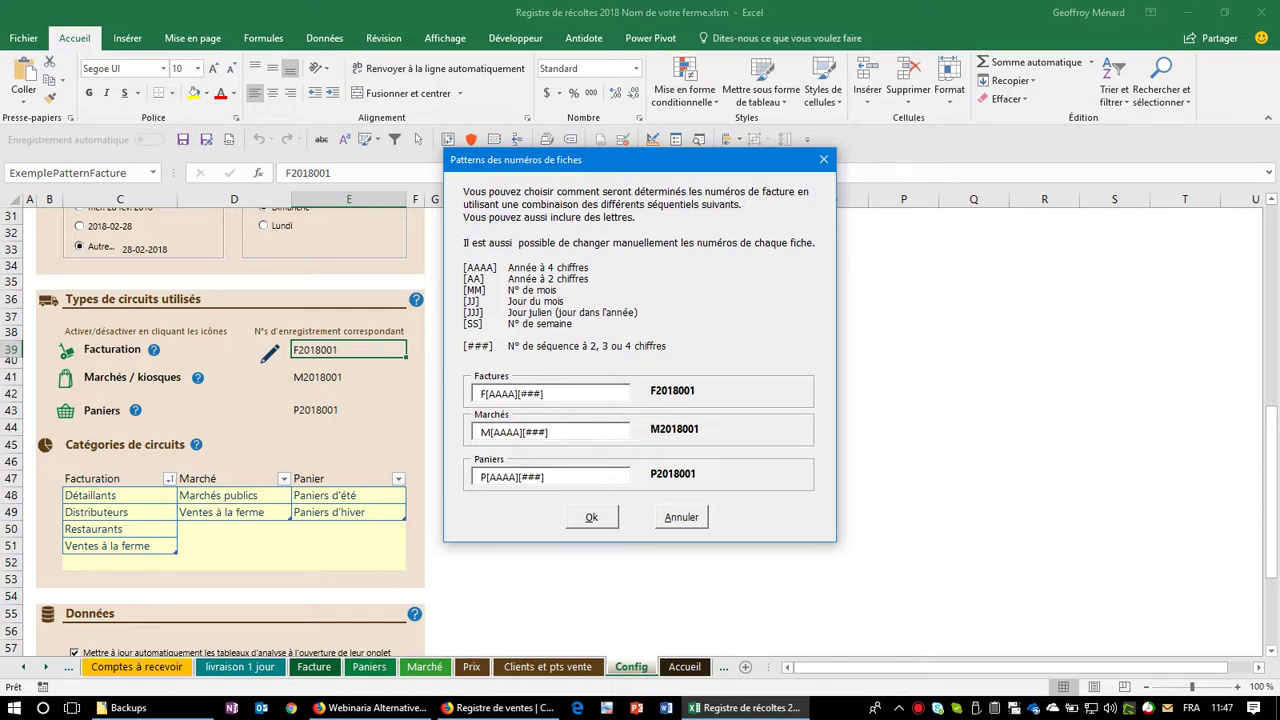
{"action": "left_click_drag", "start_coordinate": [486, 393], "coordinate": [514, 393]}
{"action": "left_click", "coordinate": [517, 393]}
{"action": "left_click", "coordinate": [546, 394]}
{"action": "key", "text": "BackSpace"}
{"action": "key", "text": "BackSpace"}
{"action": "type", "text": "##"}
{"action": "type", "text": "#"}
{"action": "key", "text": "BackSpace"}
{"action": "type", "text": "[JJJ"}
{"action": "type", "text": "]"}
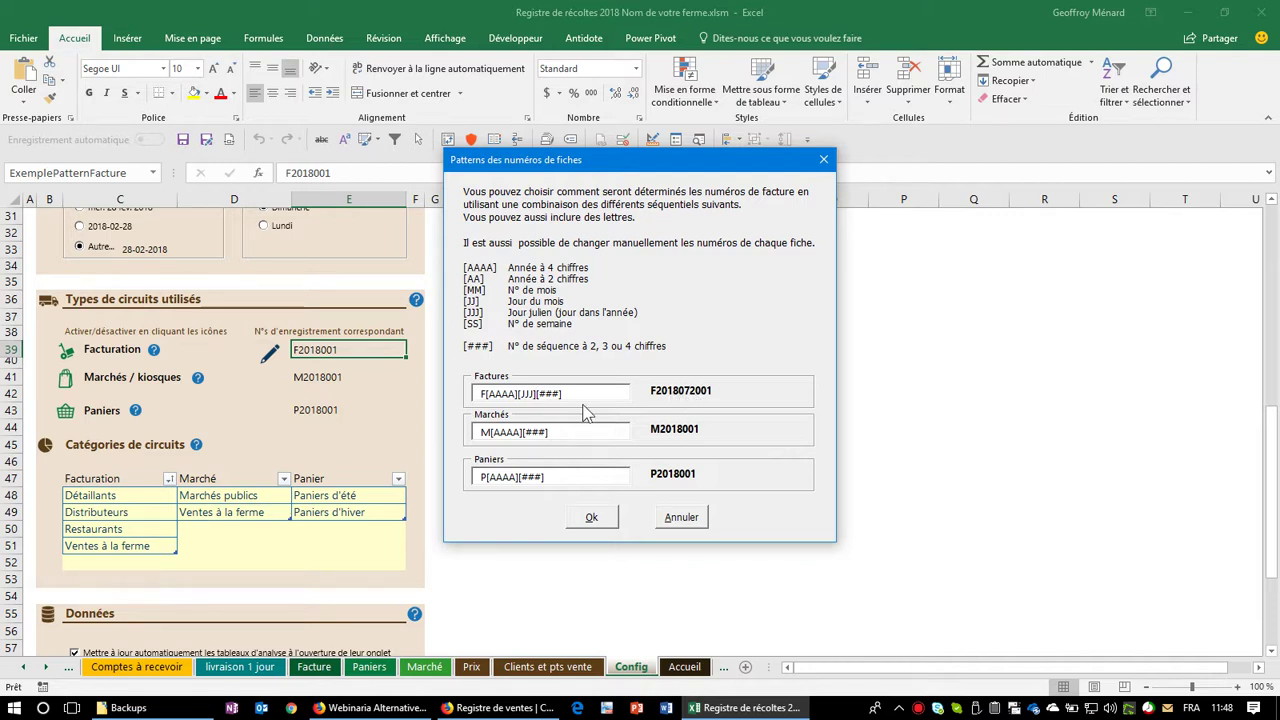
{"action": "left_click", "coordinate": [536, 393]}
{"action": "key", "text": "BackSpace"}
{"action": "key", "text": "BackSpace"}
{"action": "key", "text": "BackSpace"}
{"action": "key", "text": "BackSpace"}
{"action": "key", "text": "BackSpace"}
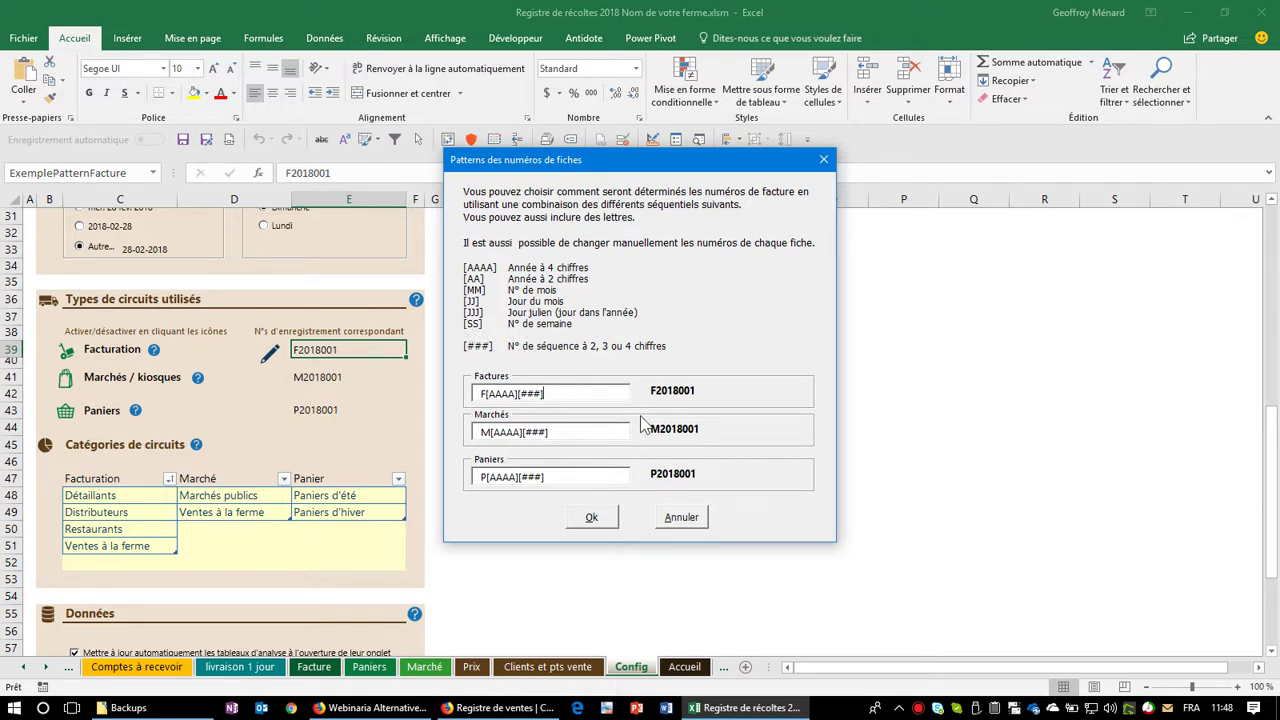
{"action": "left_click", "coordinate": [603, 522]}
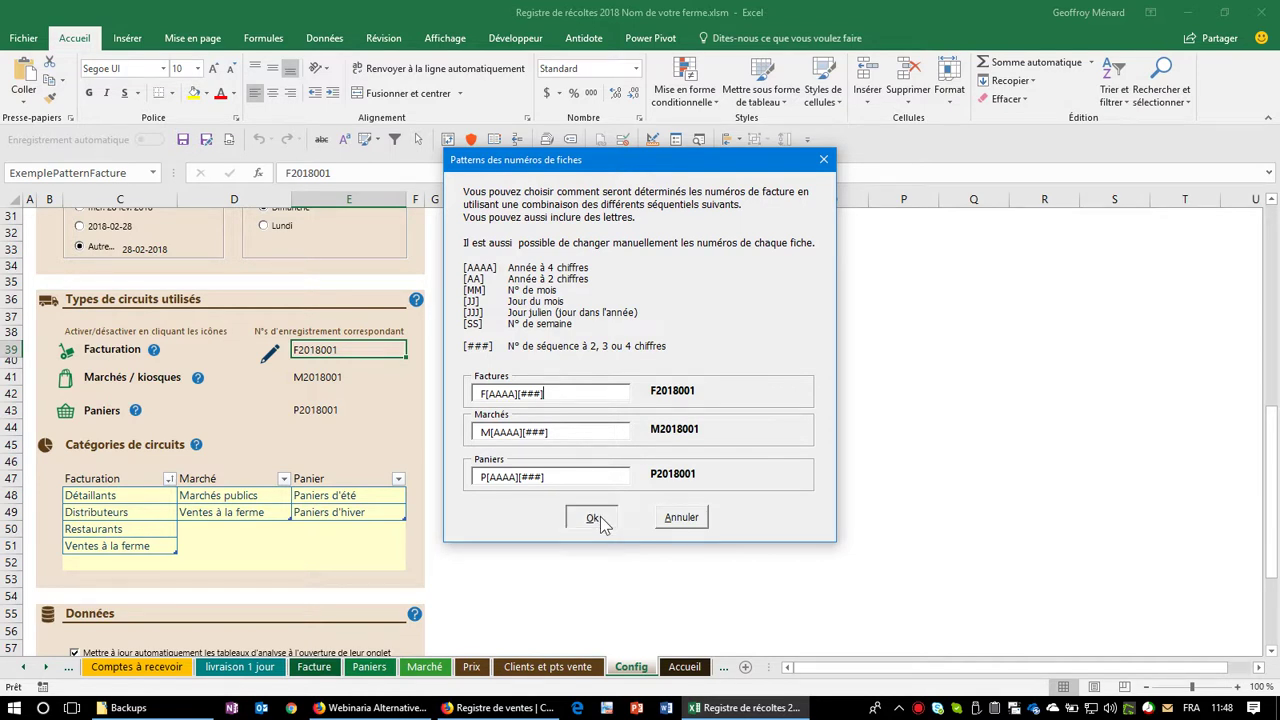
Step: Copy the Catégories de circuits title cell
{"action": "scroll", "coordinate": [517, 475], "scroll_direction": "down", "scroll_amount": 1}
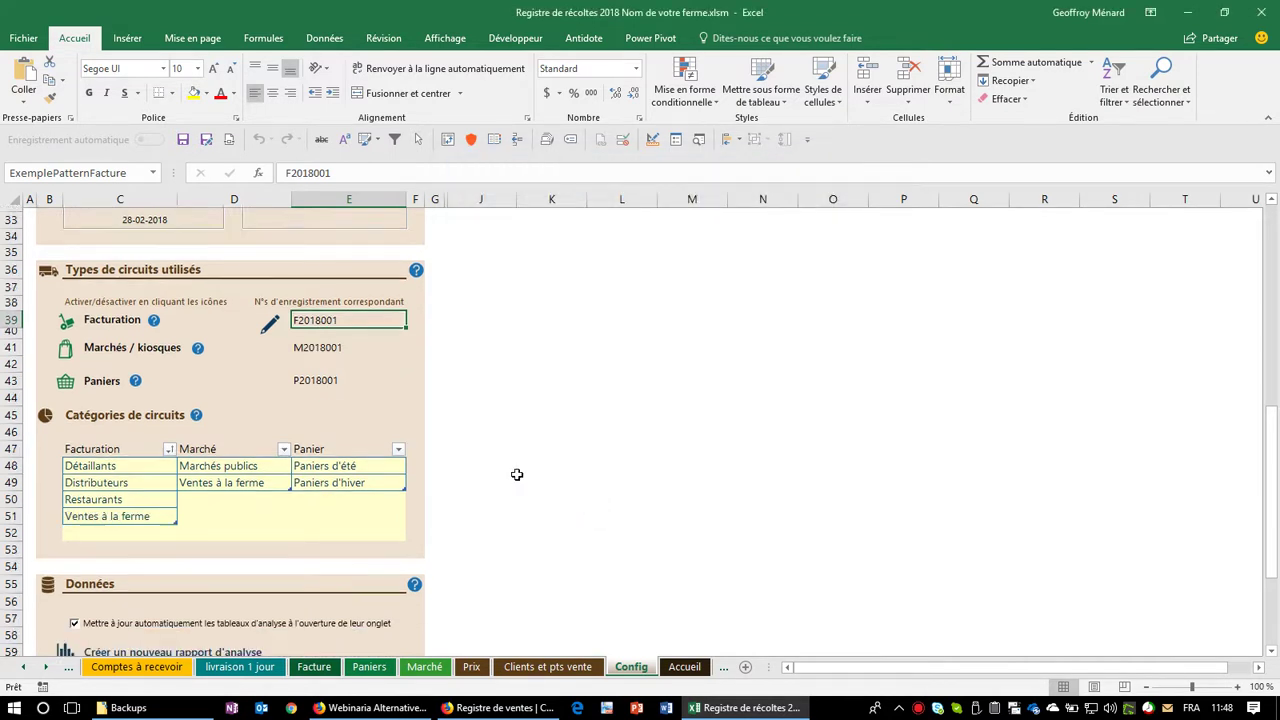
{"action": "left_click", "coordinate": [130, 400]}
{"action": "key", "text": "ctrl+c"}
{"action": "scroll", "coordinate": [130, 400], "scroll_direction": "up", "scroll_amount": 1}
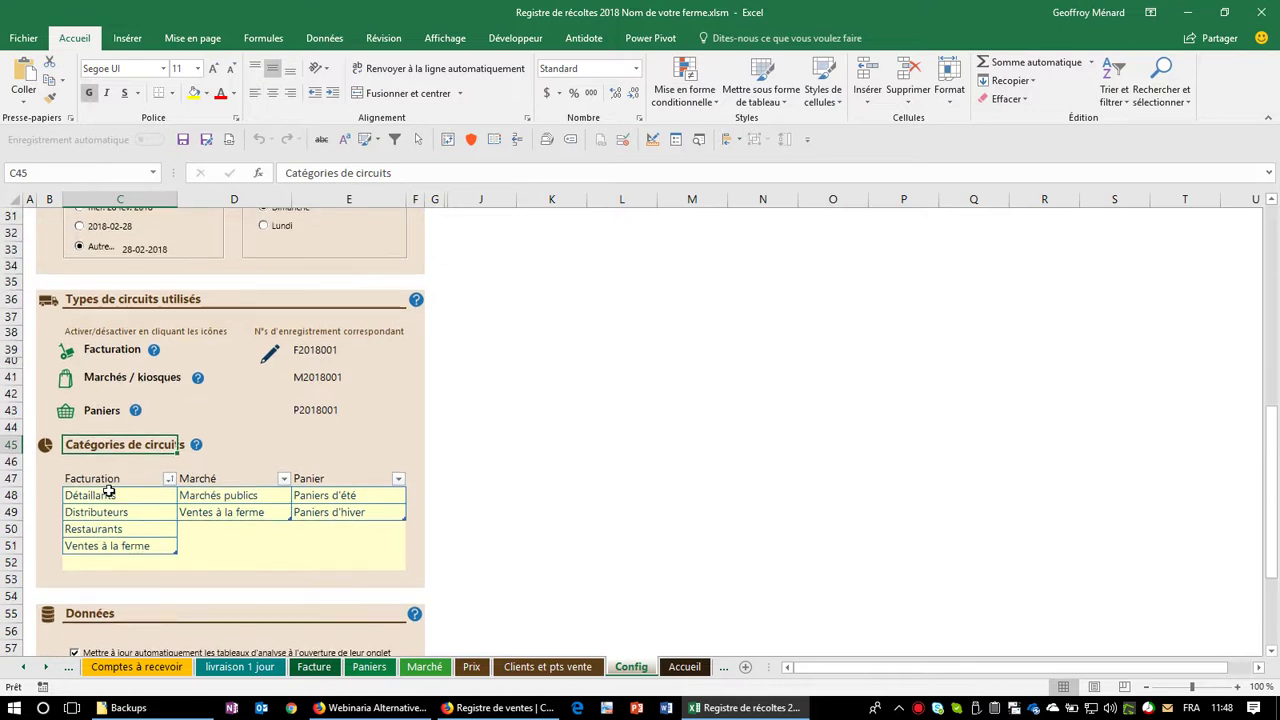
Step: Select the Facturation circuit categories C48:C51, then extend to include the empty row below
{"action": "left_click", "coordinate": [110, 497]}
{"action": "left_click_drag", "start_coordinate": [110, 497], "coordinate": [158, 547]}
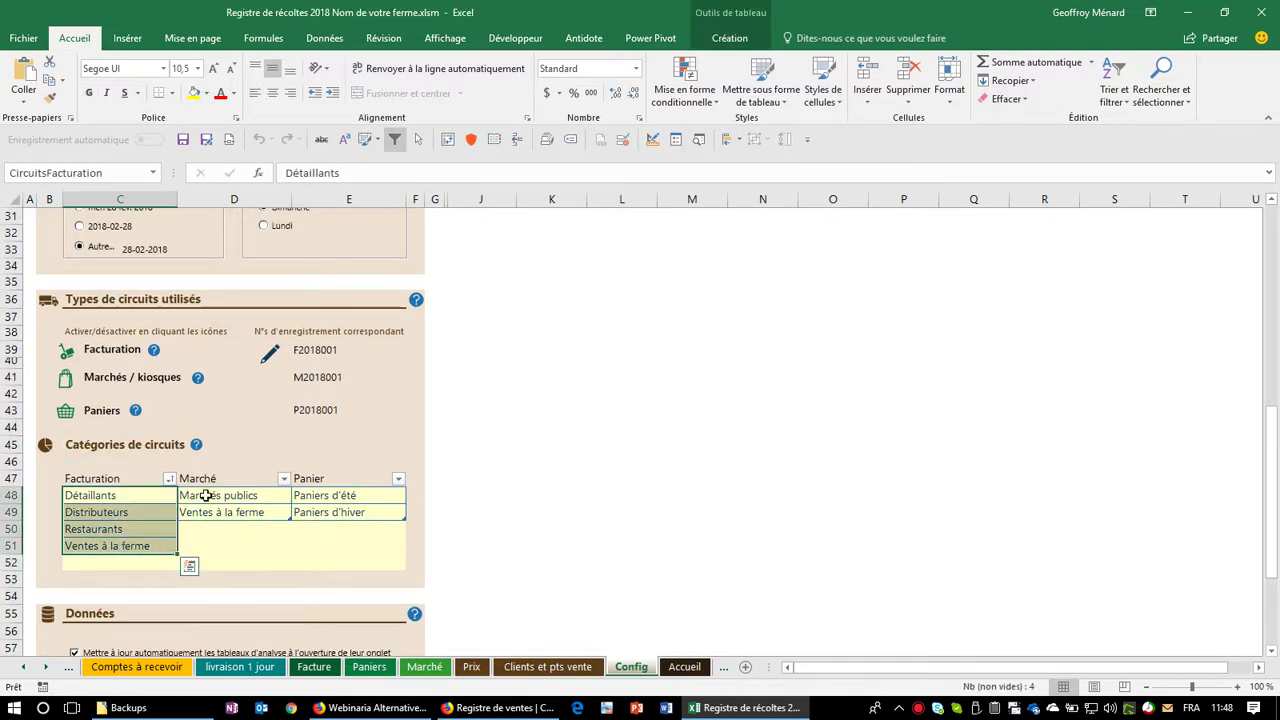
{"action": "left_click_drag", "start_coordinate": [205, 496], "coordinate": [210, 512]}
{"action": "scroll", "coordinate": [326, 524], "scroll_direction": "down", "scroll_amount": 2}
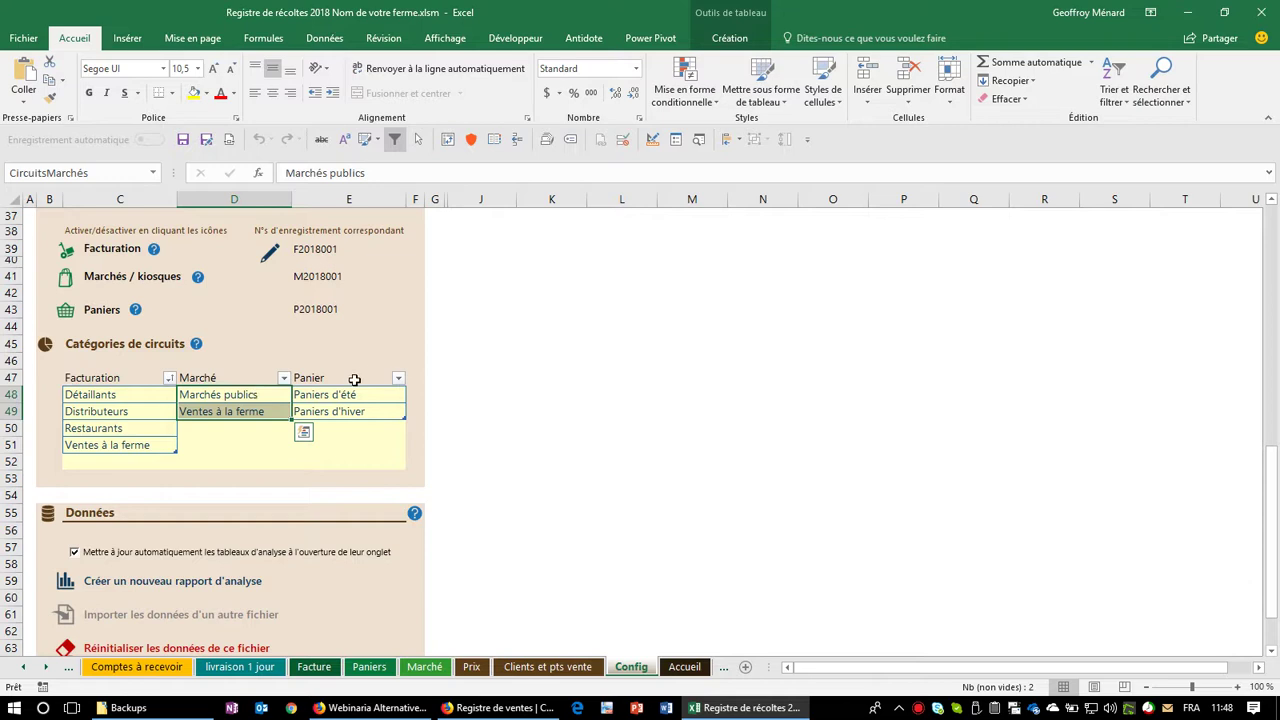
{"action": "scroll", "coordinate": [354, 380], "scroll_direction": "down", "scroll_amount": 2}
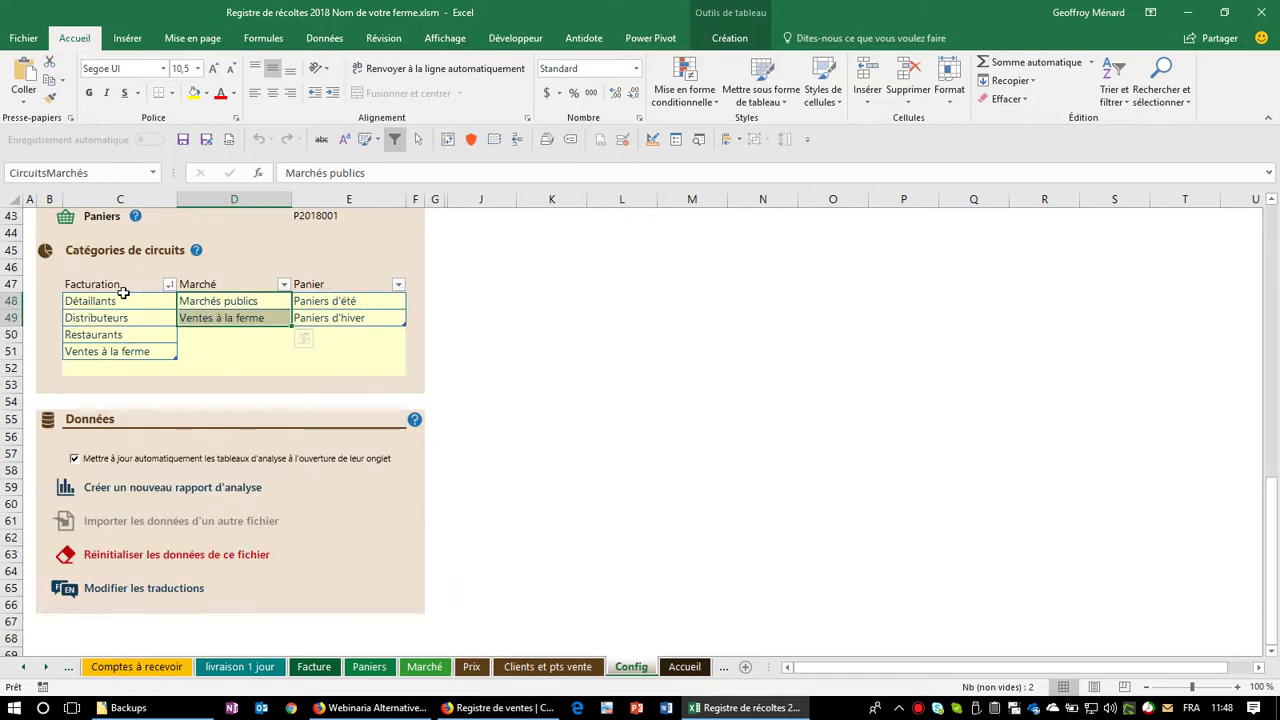
{"action": "left_click_drag", "start_coordinate": [120, 300], "coordinate": [138, 367]}
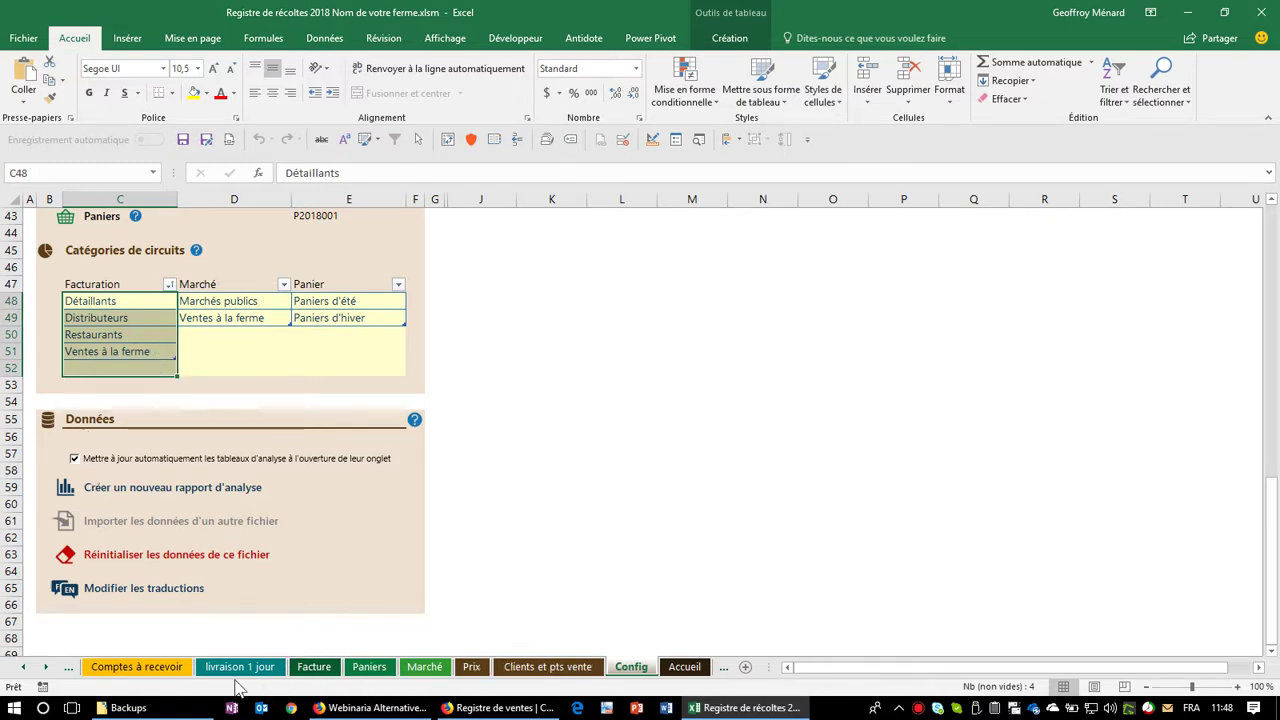
Step: On the Clients et pts vente sheet, delete the empty rows of the client table
{"action": "left_click", "coordinate": [472, 670]}
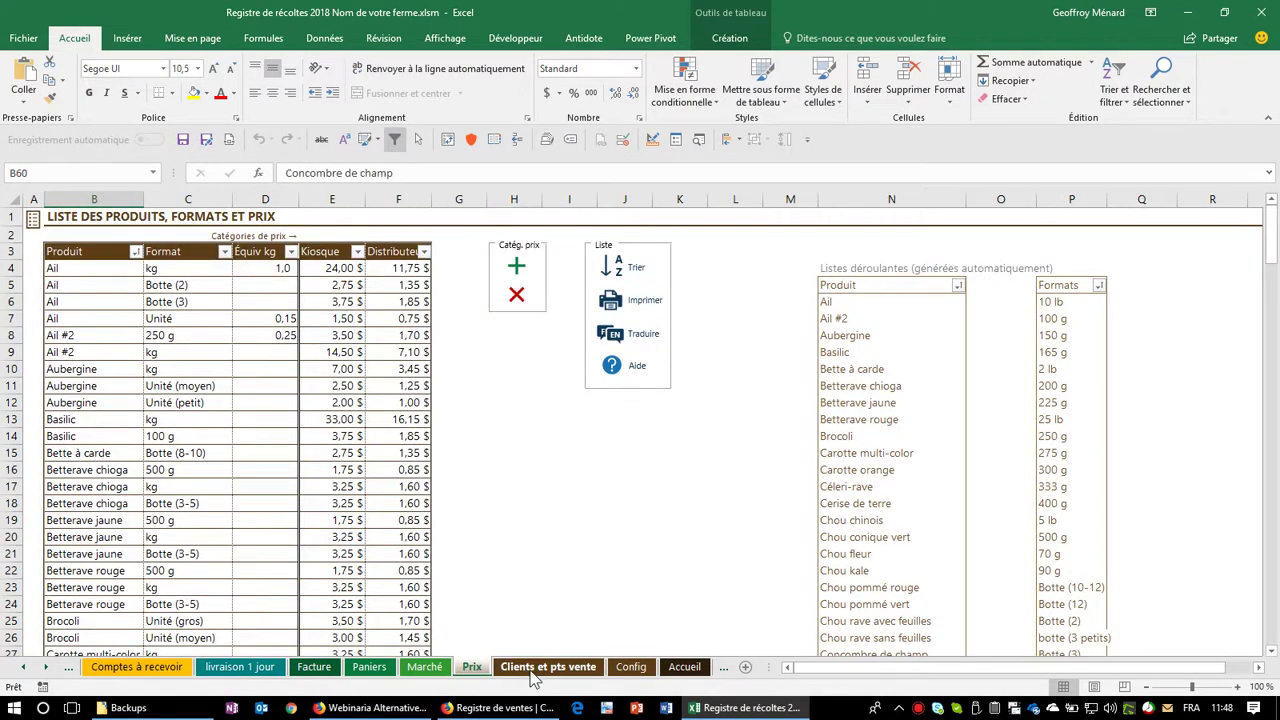
{"action": "left_click", "coordinate": [537, 670]}
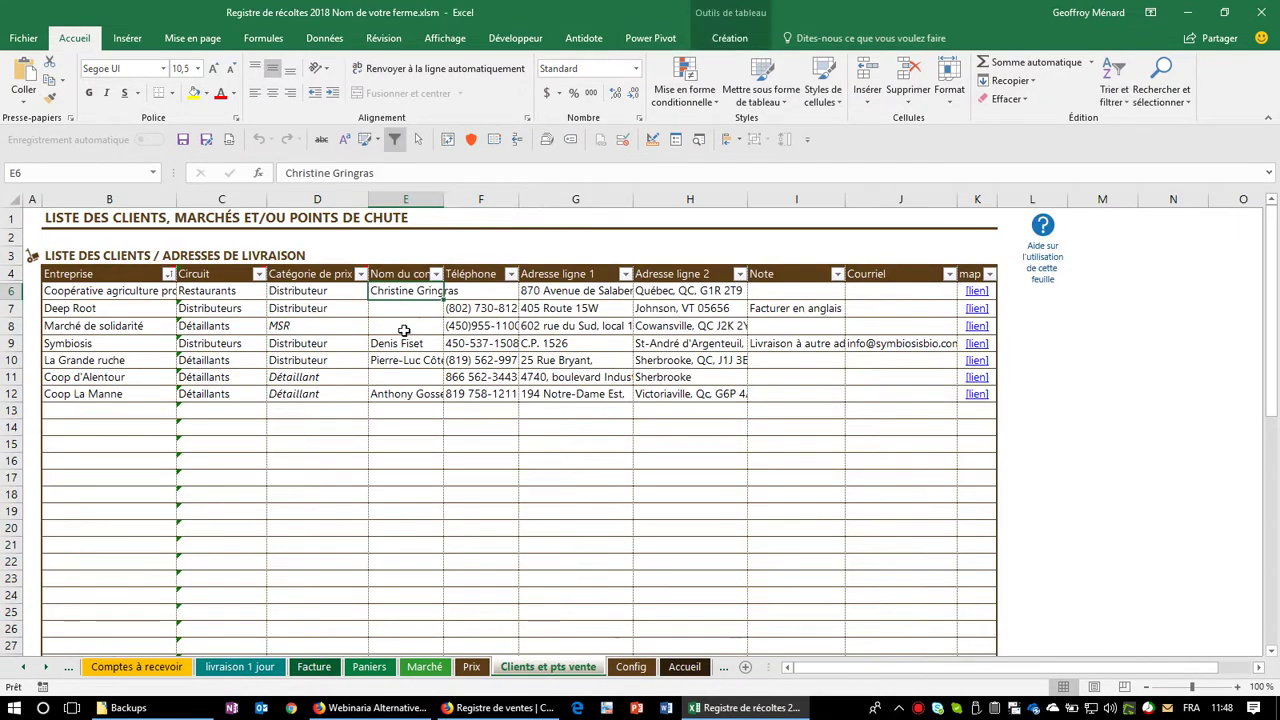
{"action": "left_click_drag", "start_coordinate": [145, 270], "coordinate": [149, 566]}
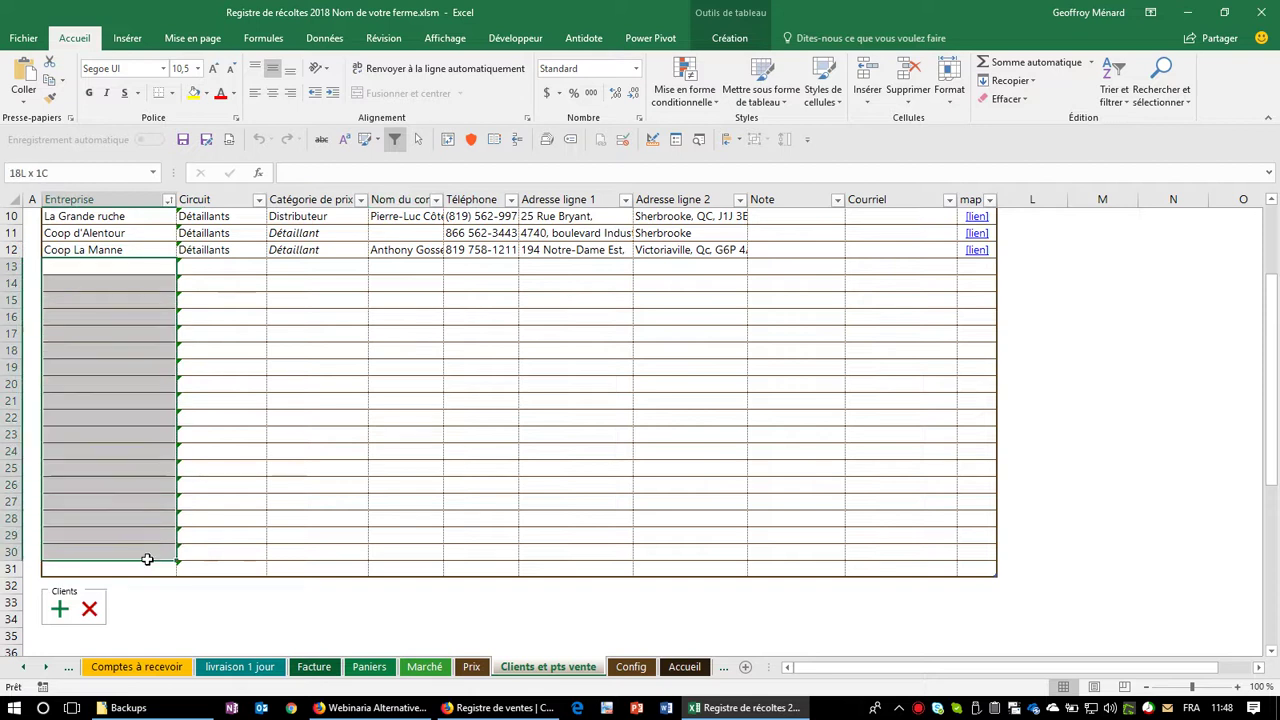
{"action": "left_click", "coordinate": [89, 608]}
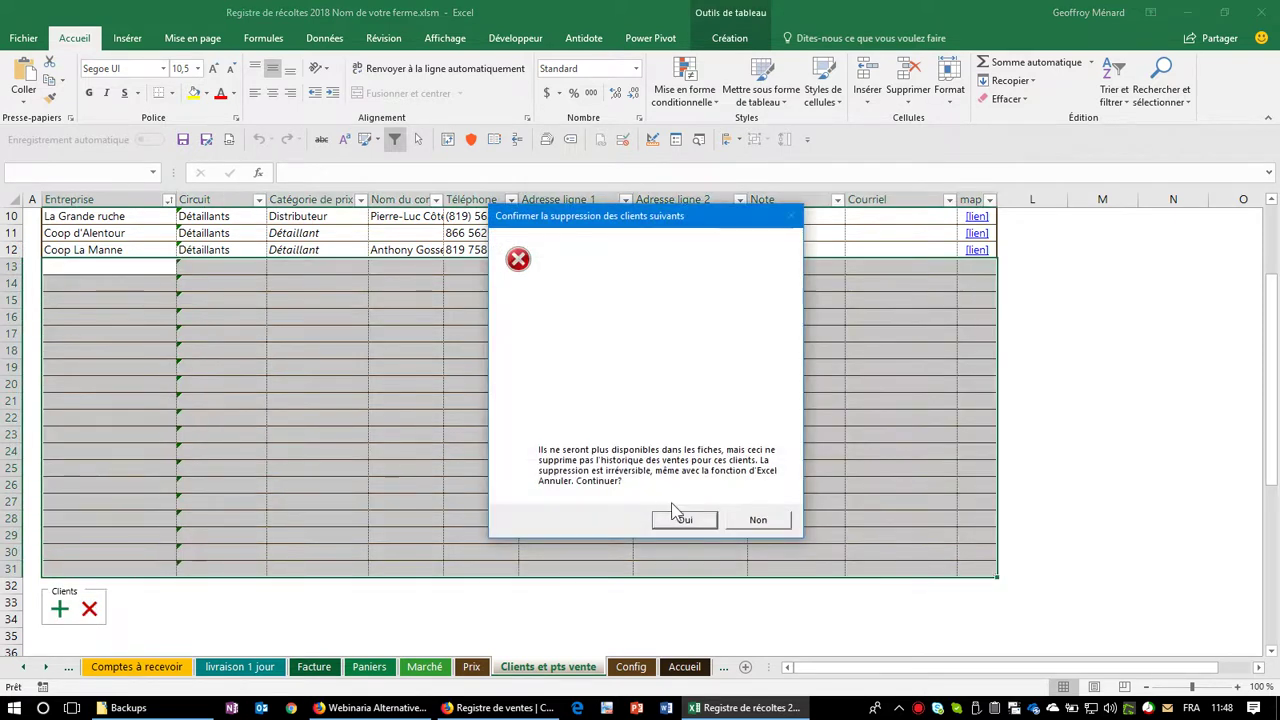
{"action": "left_click", "coordinate": [682, 520]}
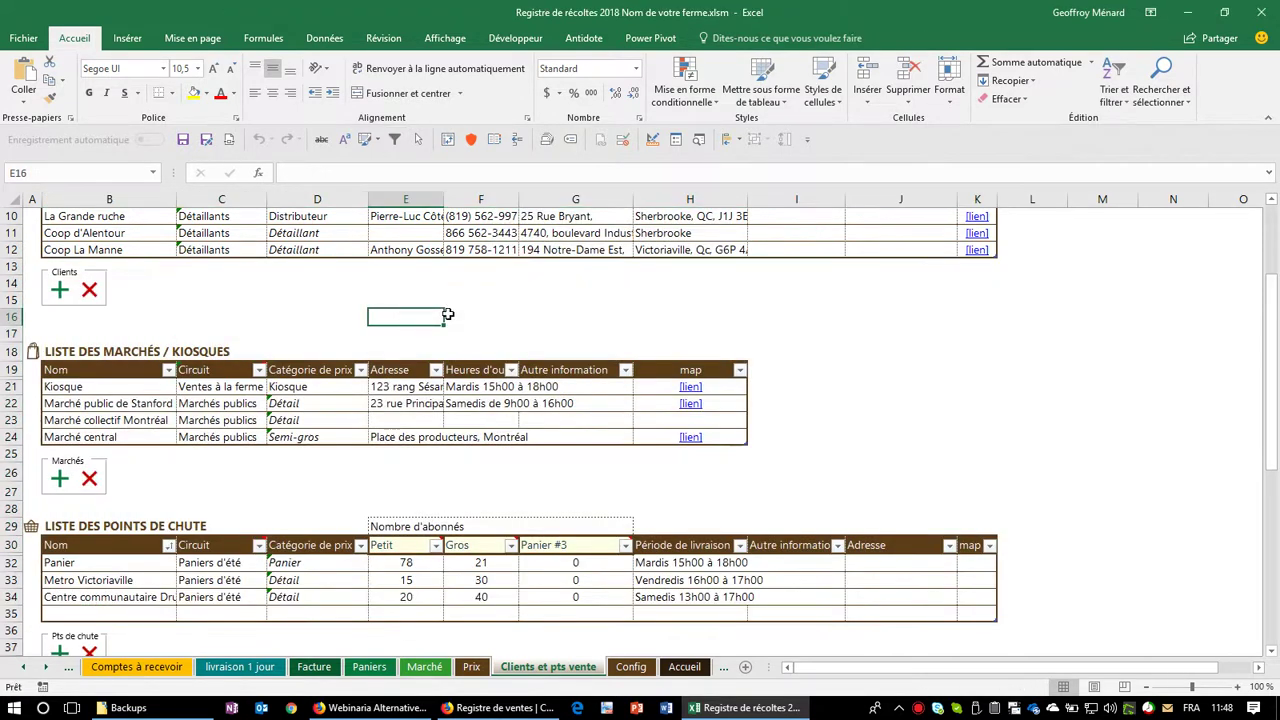
Step: Review the first client's circuit and keep Marché public de Stanford on Marchés publics
{"action": "left_click", "coordinate": [340, 292]}
{"action": "left_click", "coordinate": [231, 292]}
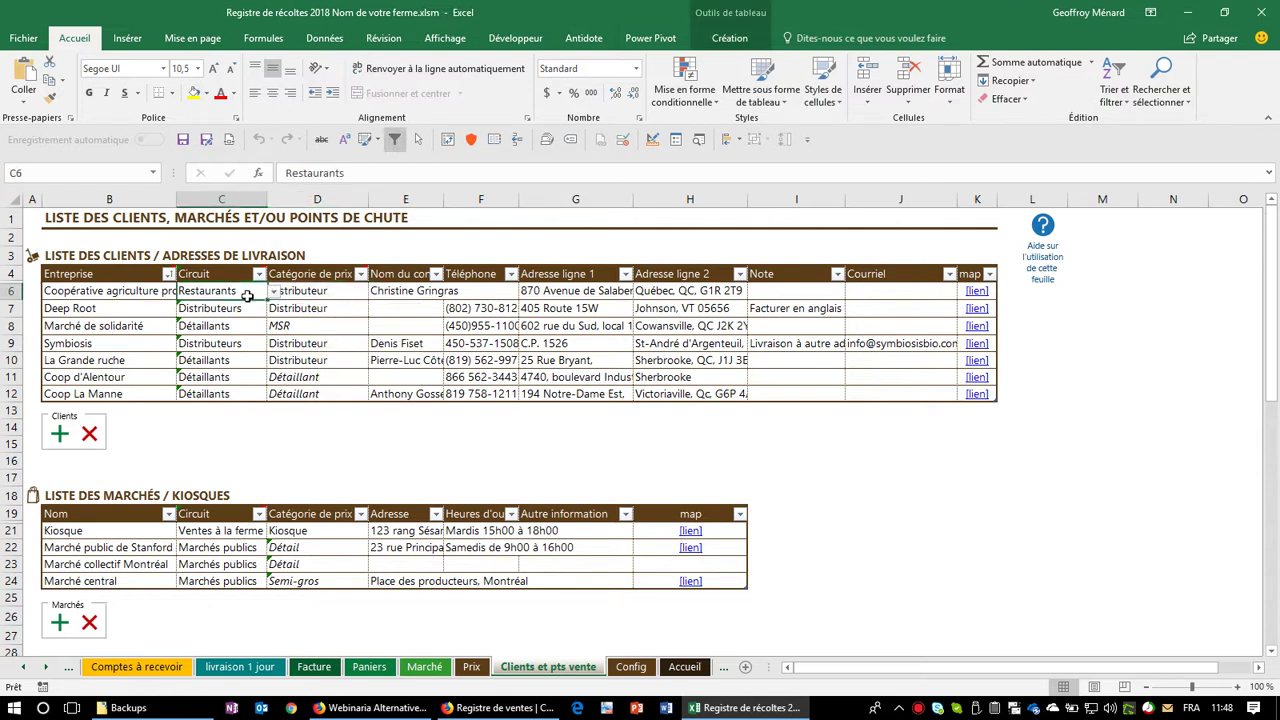
{"action": "left_click", "coordinate": [273, 291]}
{"action": "left_click", "coordinate": [273, 300]}
{"action": "left_click", "coordinate": [245, 555]}
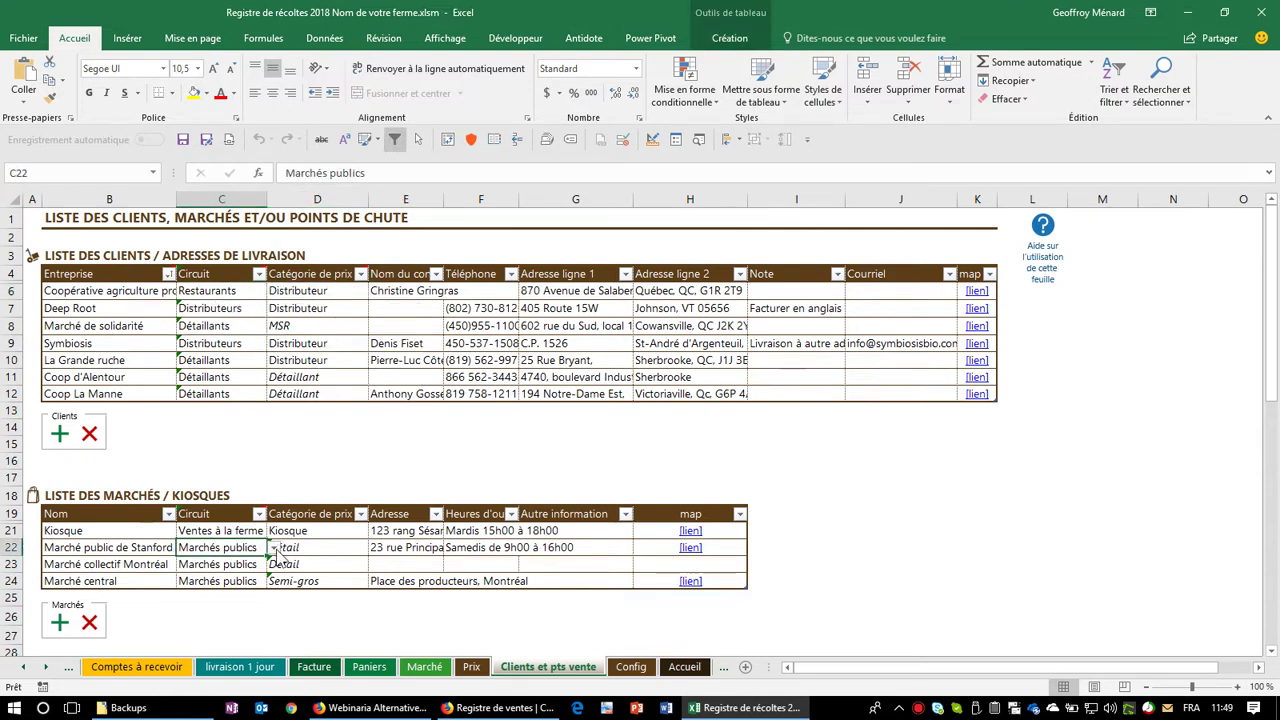
{"action": "left_click", "coordinate": [273, 548]}
{"action": "left_click", "coordinate": [257, 562]}
Step: Keep the Panier drop point on Paniers d'été and check the Kiosque market's circuit
{"action": "scroll", "coordinate": [245, 540], "scroll_direction": "down", "scroll_amount": 2}
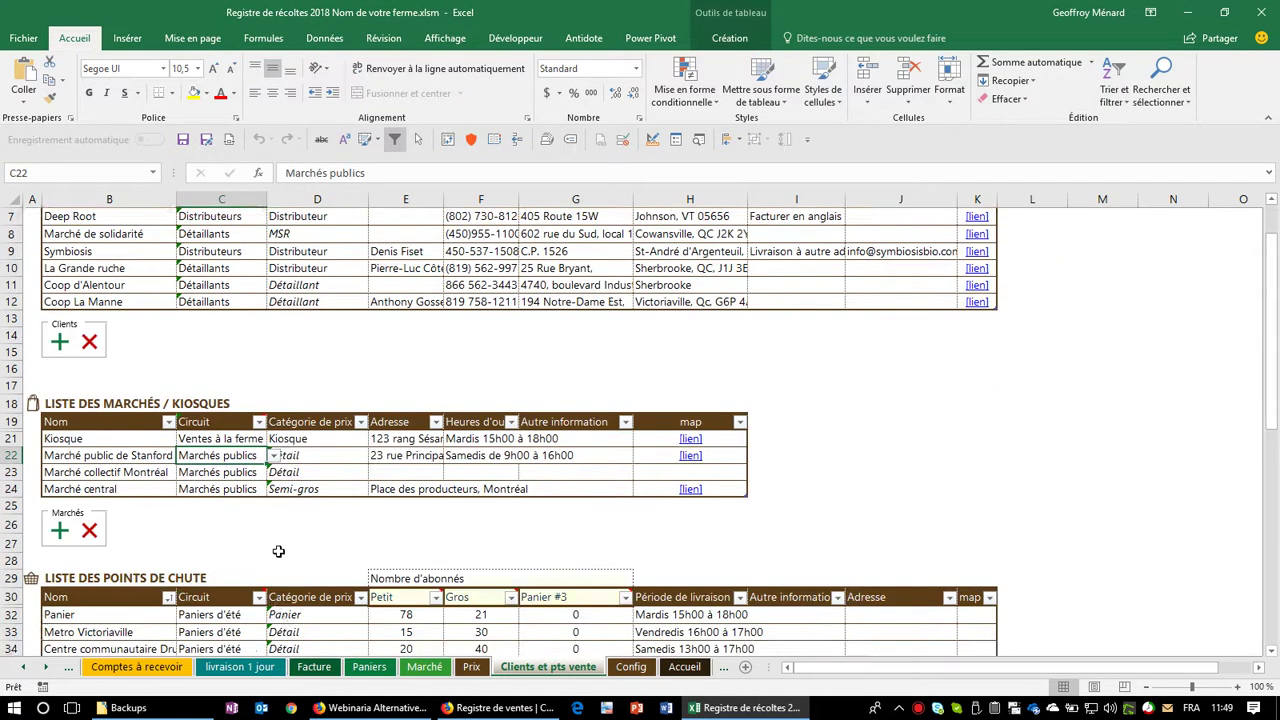
{"action": "scroll", "coordinate": [242, 518], "scroll_direction": "down", "scroll_amount": 2}
{"action": "left_click", "coordinate": [243, 517]}
{"action": "left_click", "coordinate": [273, 512]}
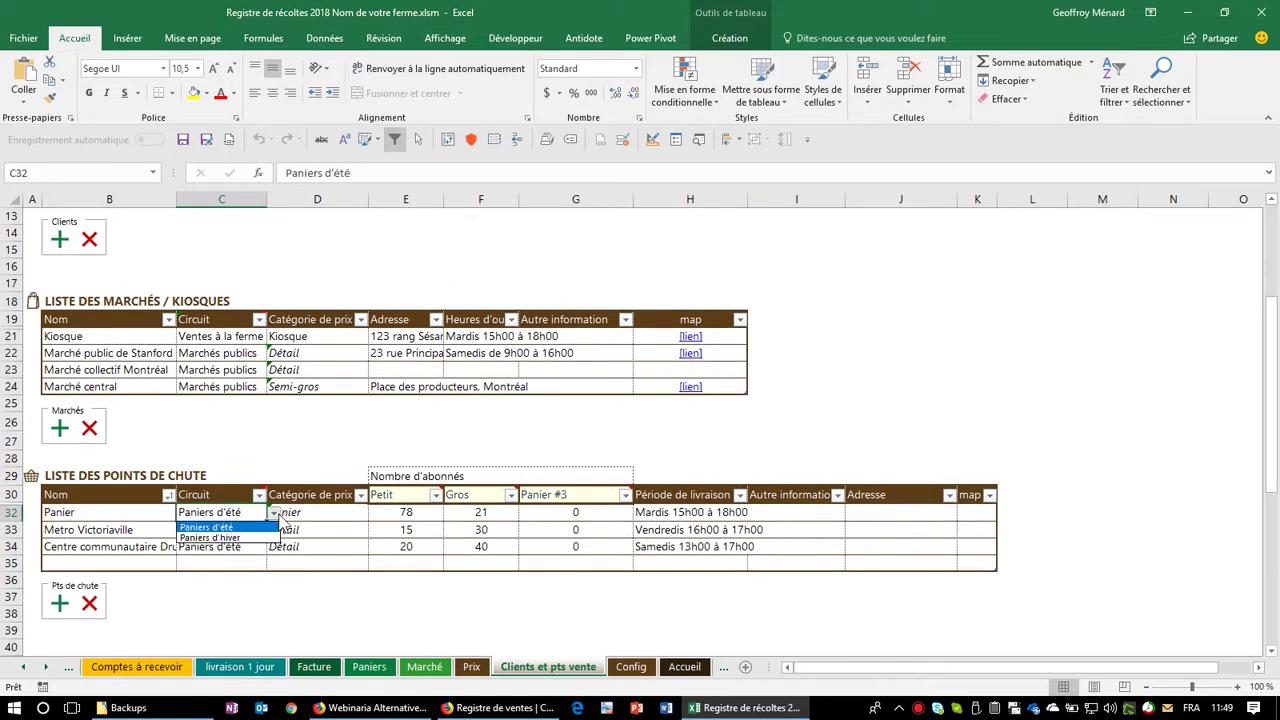
{"action": "left_click", "coordinate": [278, 522]}
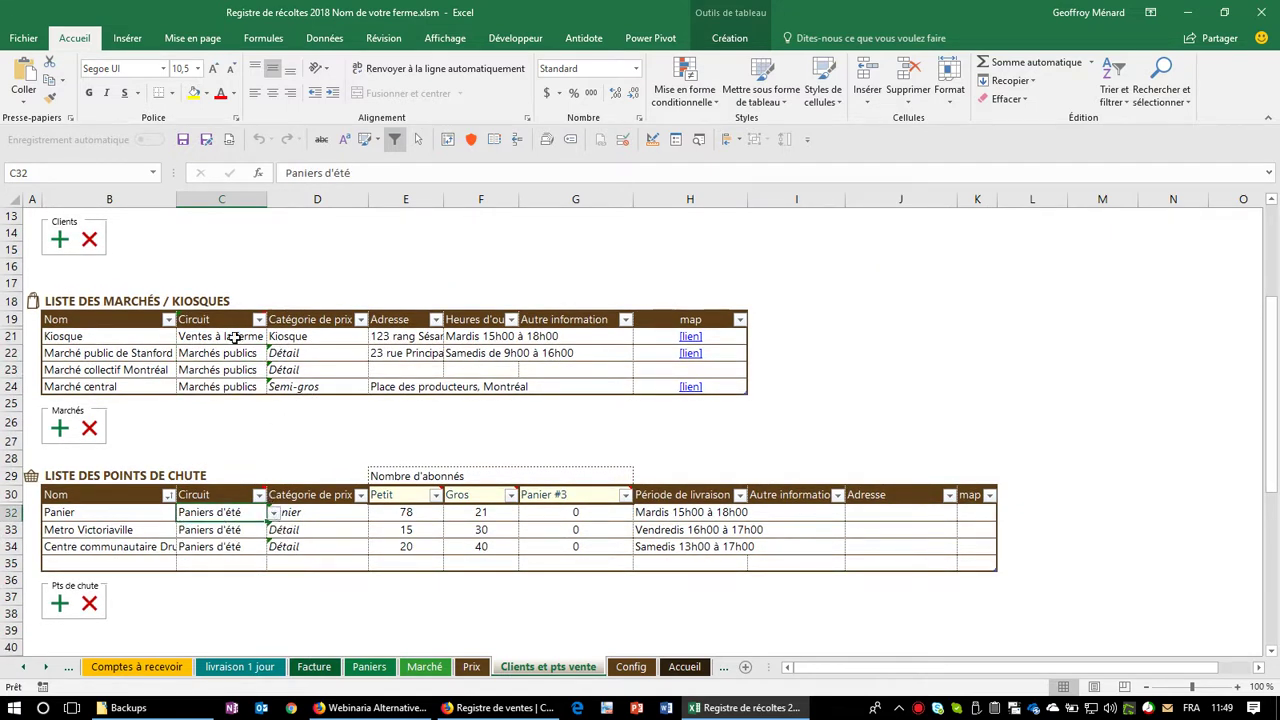
{"action": "left_click", "coordinate": [235, 338]}
Step: Review the Symbiosis, Deep Root and Coop La Manne entries, then move to the Marché sheet
{"action": "scroll", "coordinate": [292, 398], "scroll_direction": "up", "scroll_amount": 2}
{"action": "scroll", "coordinate": [295, 400], "scroll_direction": "up", "scroll_amount": 1}
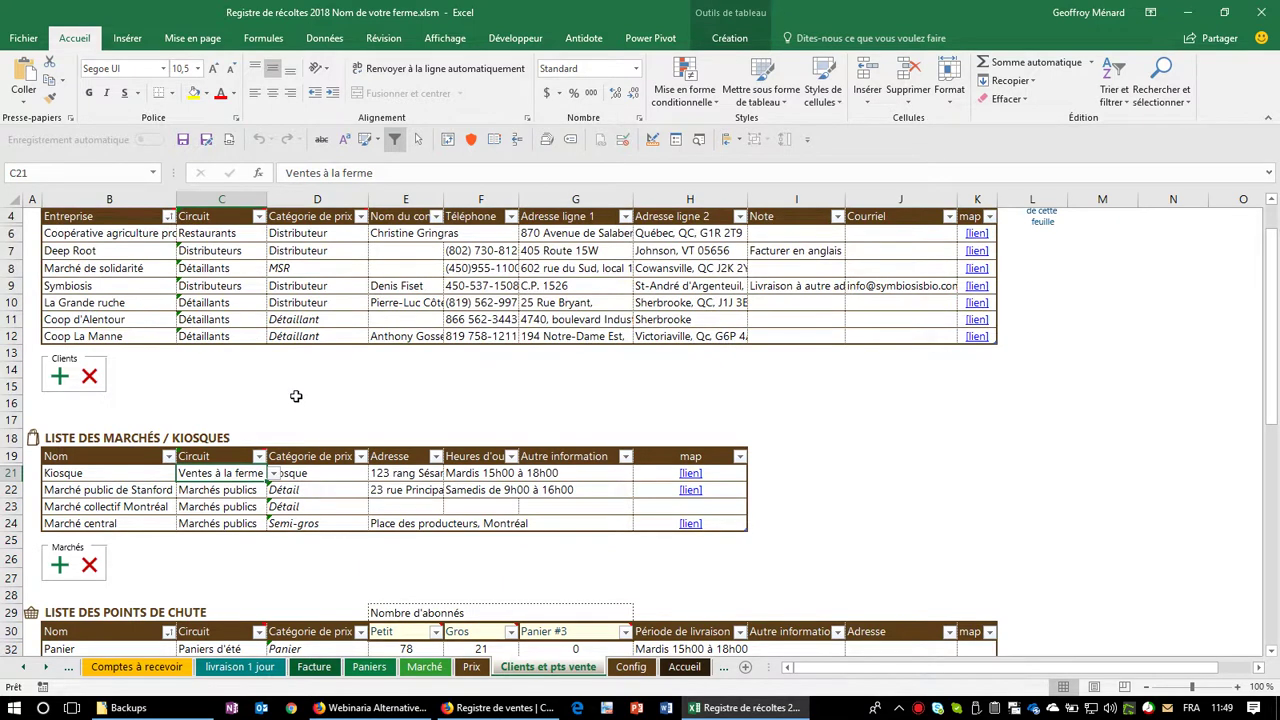
{"action": "scroll", "coordinate": [296, 396], "scroll_direction": "up", "scroll_amount": 1}
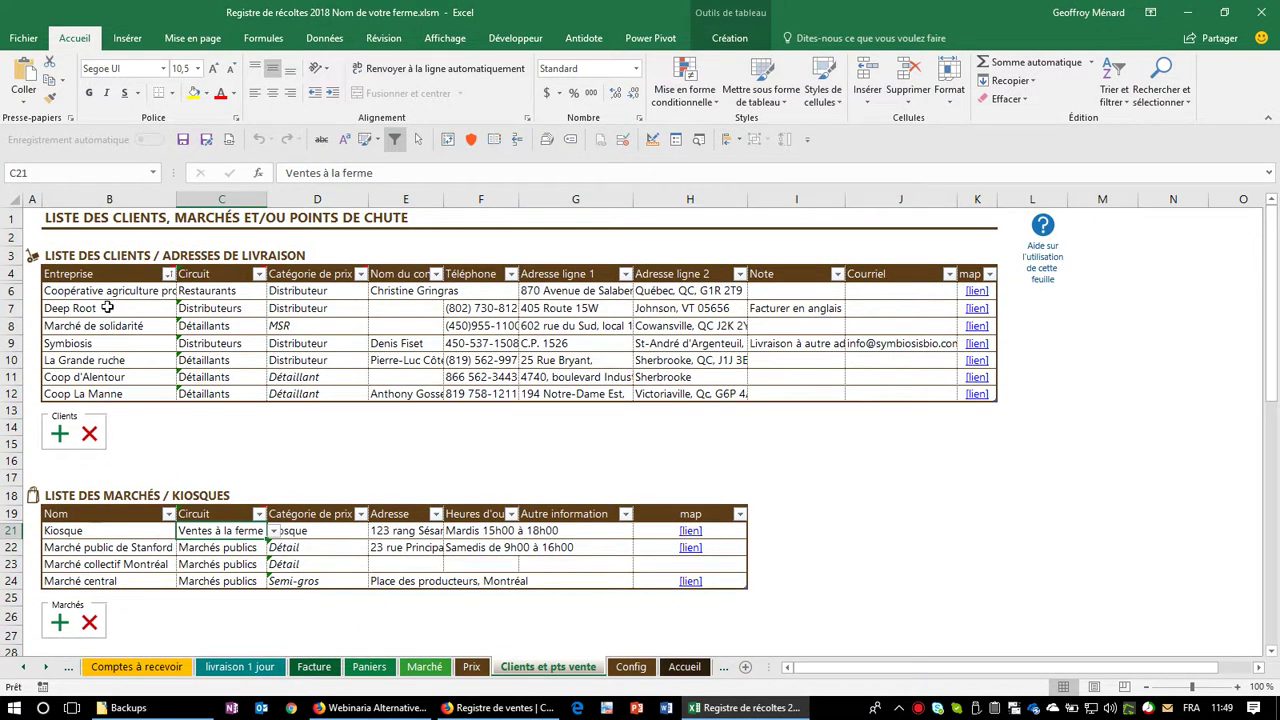
{"action": "left_click", "coordinate": [305, 345]}
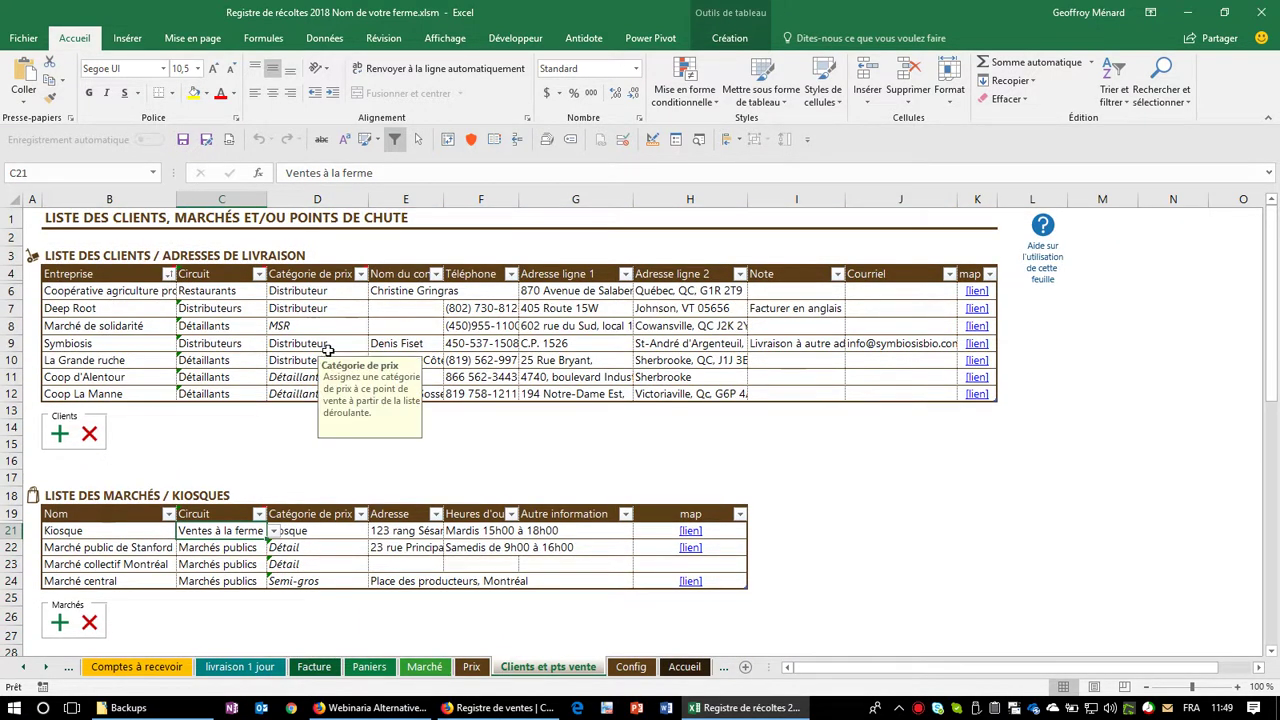
{"action": "left_click", "coordinate": [261, 310]}
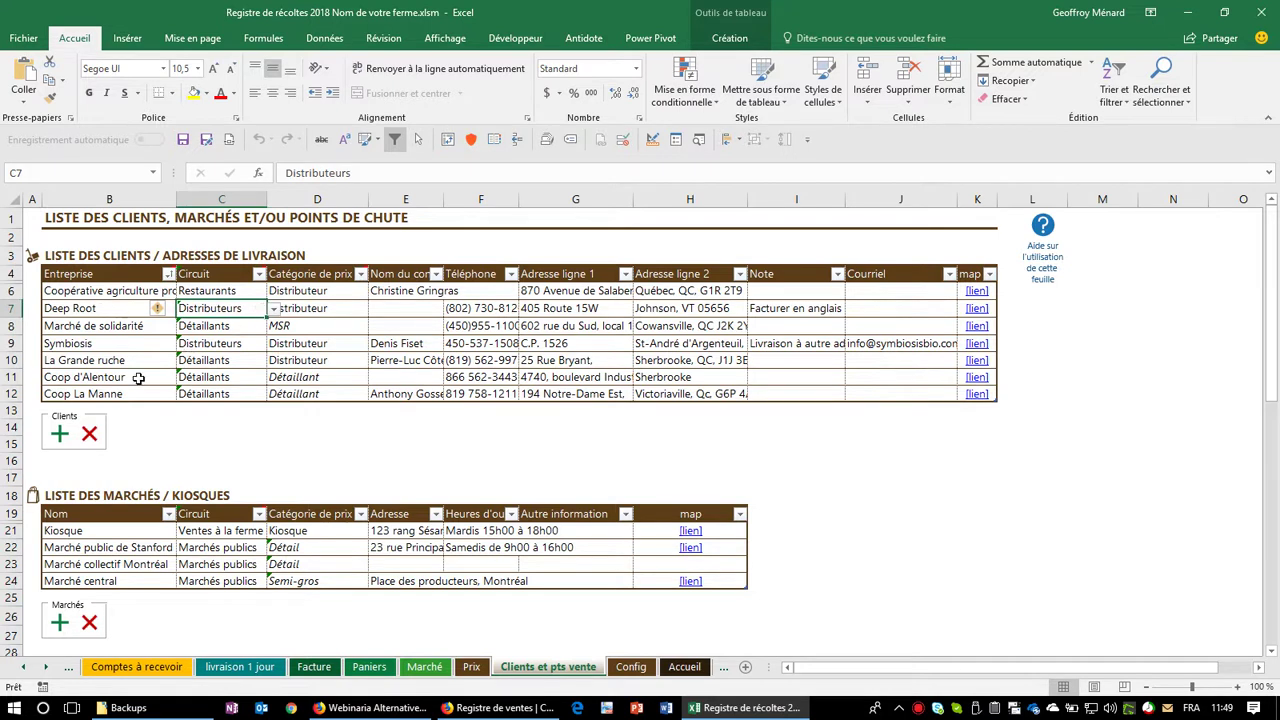
{"action": "left_click", "coordinate": [241, 395]}
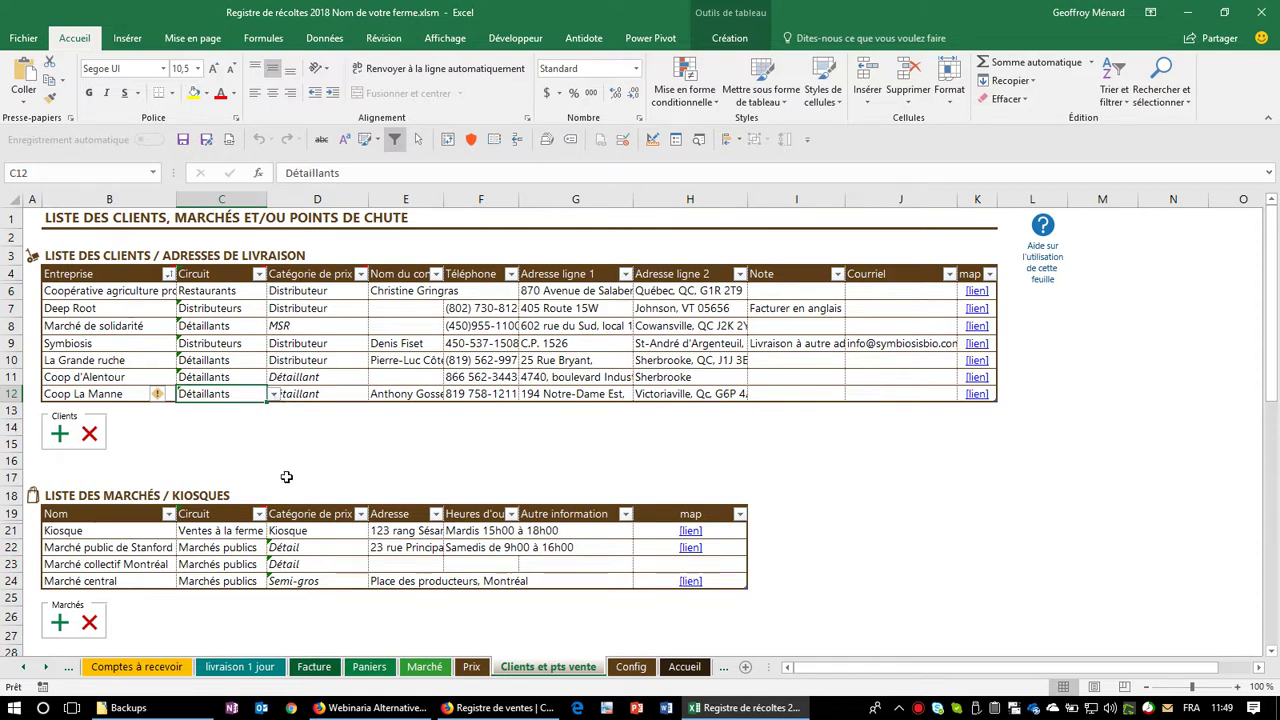
{"action": "left_click", "coordinate": [130, 532]}
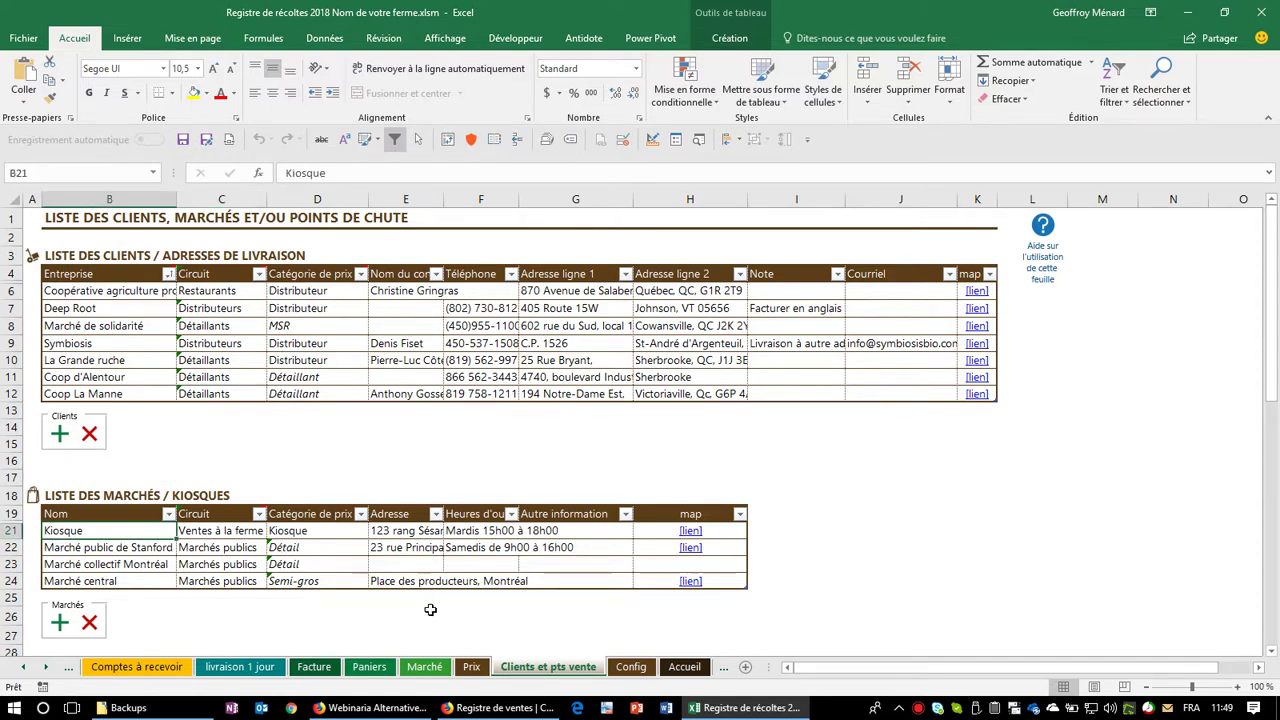
{"action": "scroll", "coordinate": [430, 609], "scroll_direction": "down", "scroll_amount": 2}
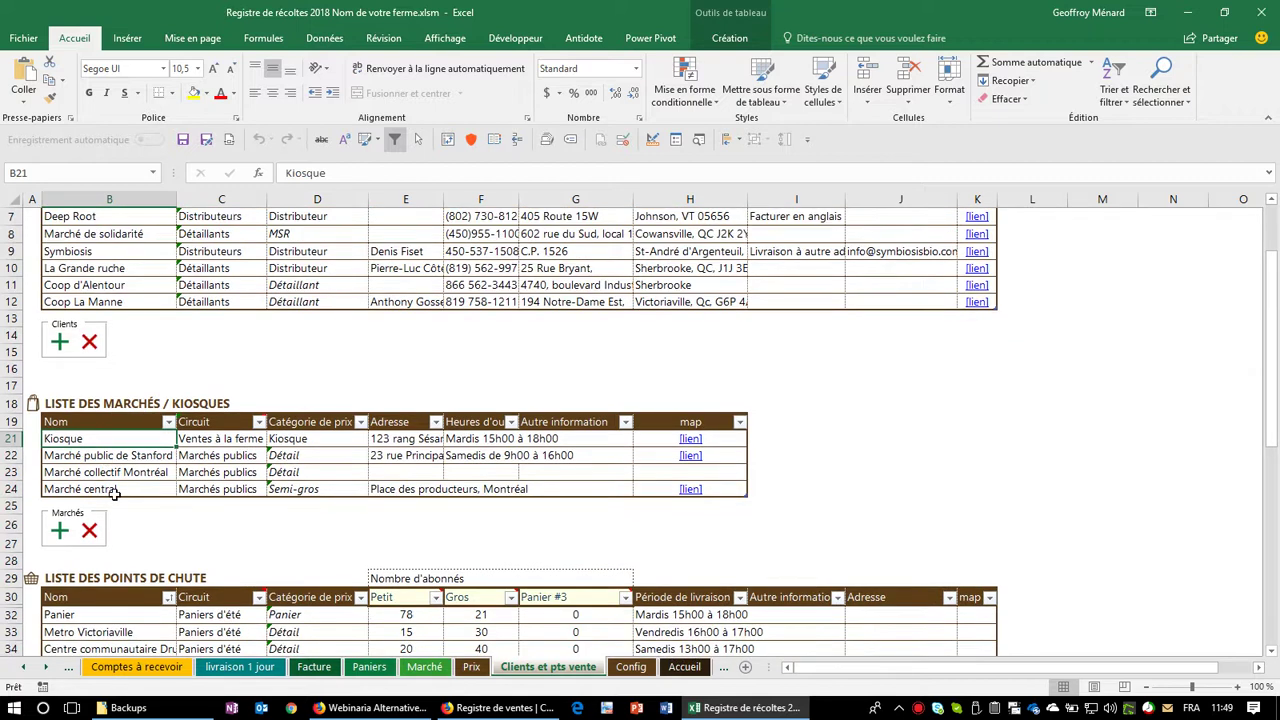
{"action": "left_click", "coordinate": [445, 670]}
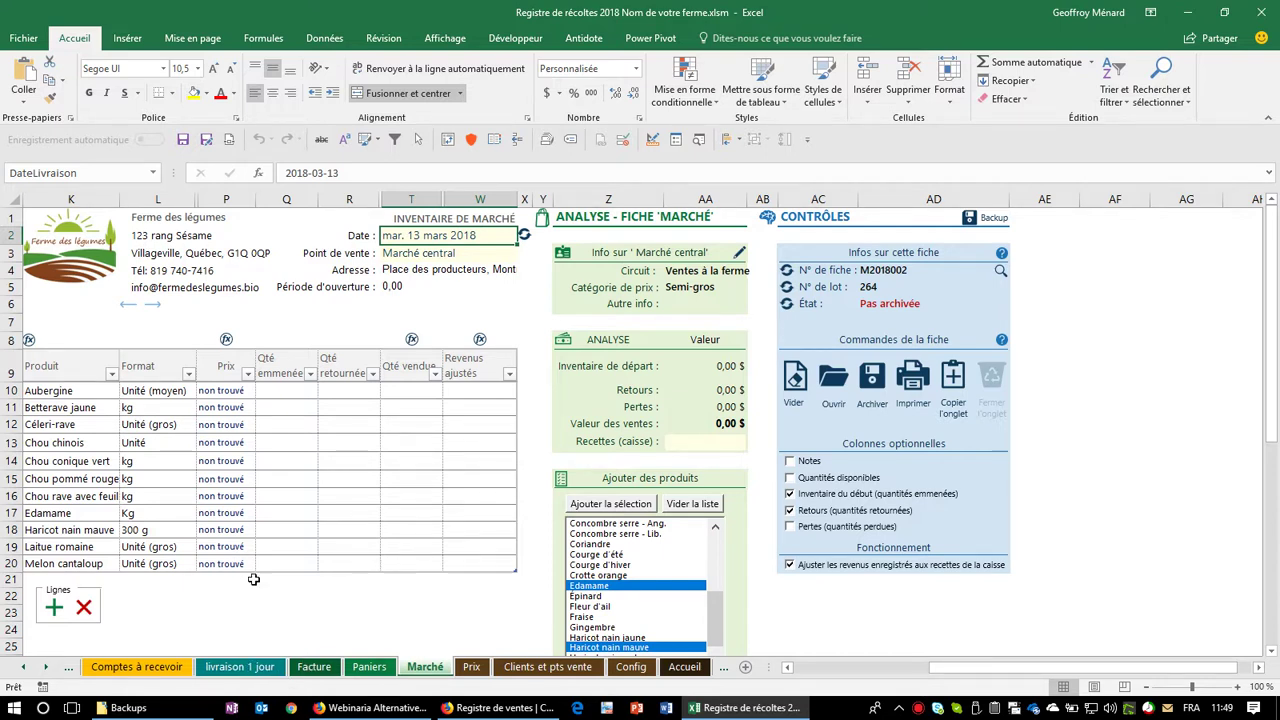
Step: Glance at the Facture and Marché sheets, then return to Clients et pts vente
{"action": "left_click", "coordinate": [316, 667]}
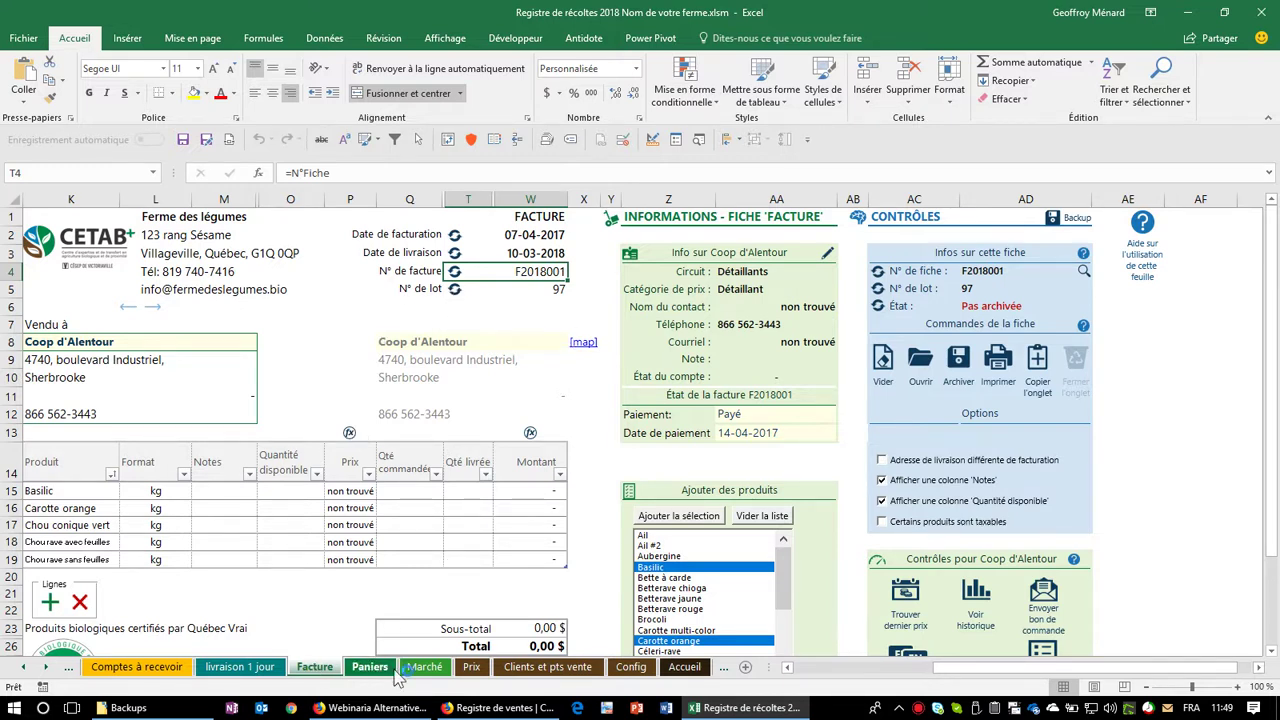
{"action": "left_click", "coordinate": [426, 668]}
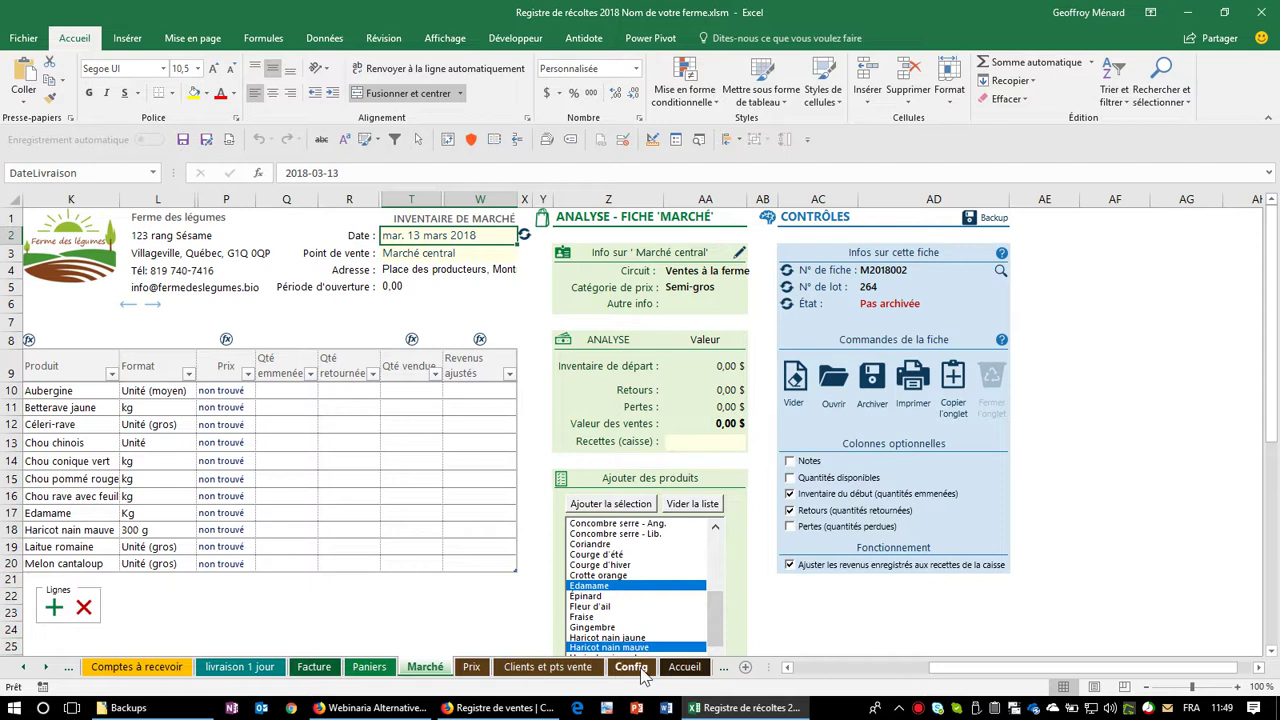
{"action": "left_click", "coordinate": [585, 670]}
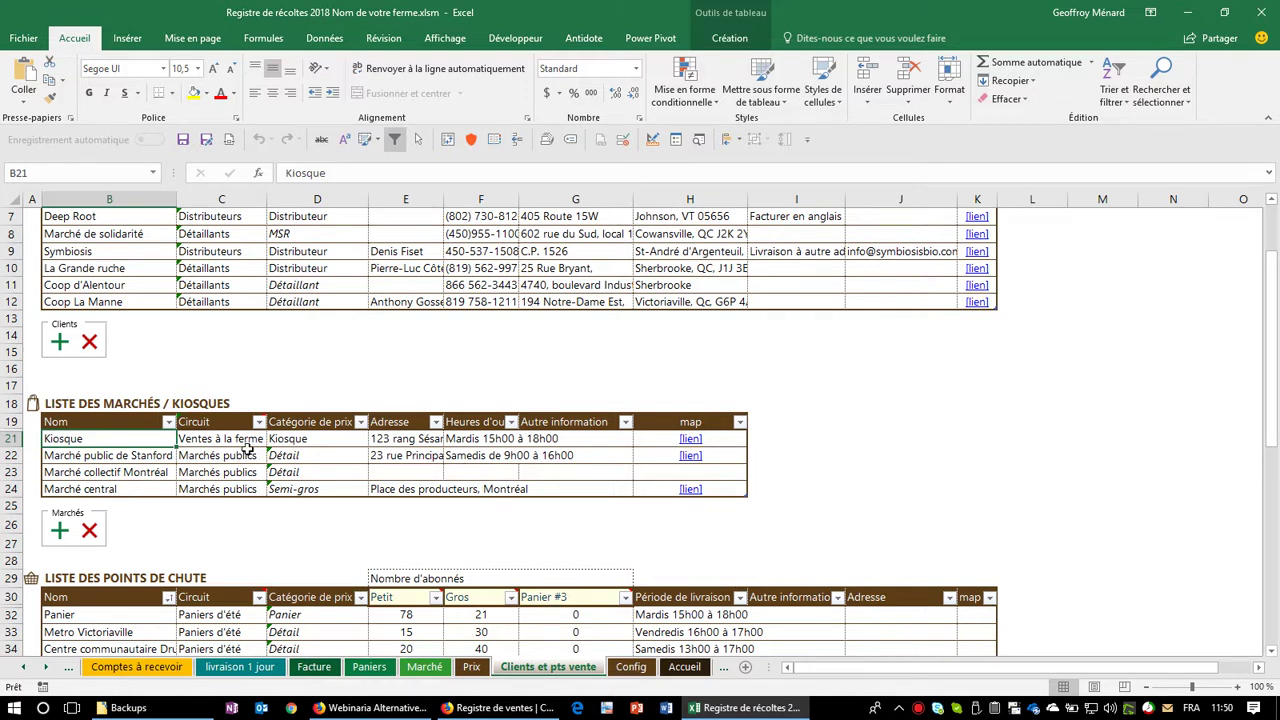
Step: Leave Kiosque unchanged and set Coop d'Alentour's circuit in C11 to Ventes à la ferme
{"action": "left_click", "coordinate": [245, 442]}
{"action": "left_click", "coordinate": [280, 440]}
{"action": "left_click", "coordinate": [230, 455]}
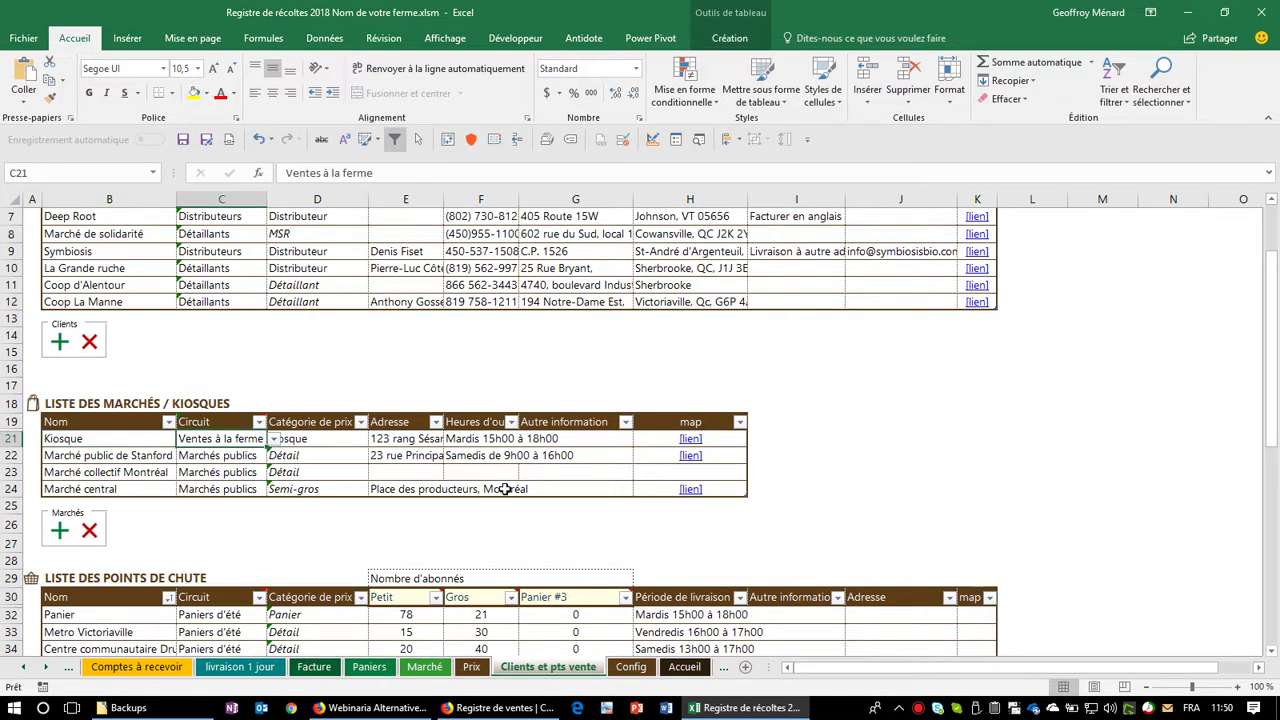
{"action": "left_click", "coordinate": [260, 284]}
{"action": "left_click", "coordinate": [273, 285]}
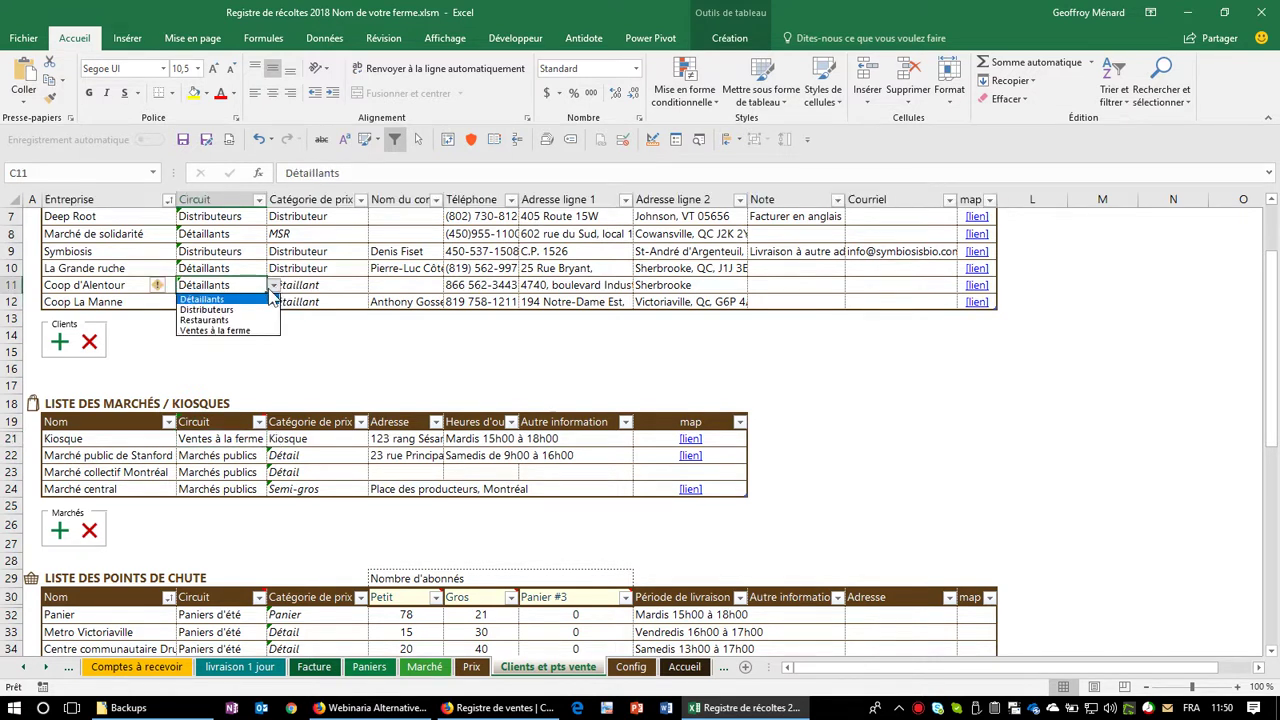
{"action": "left_click", "coordinate": [230, 330]}
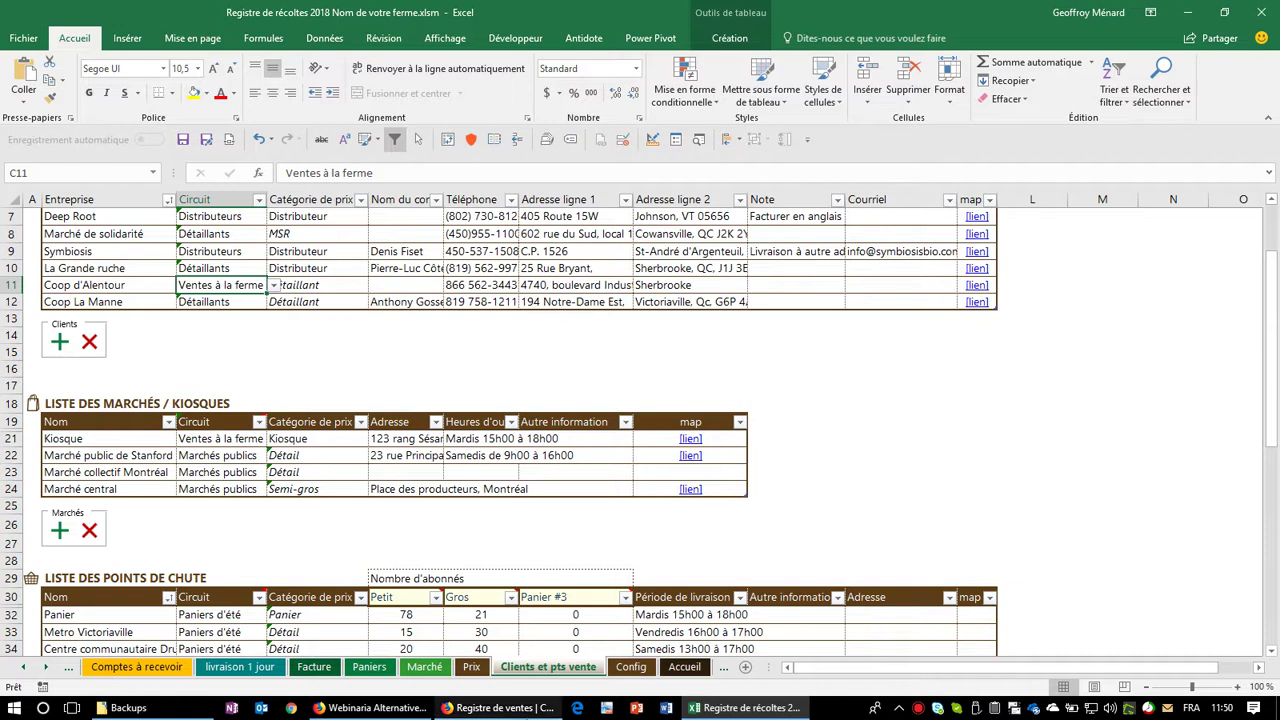
Step: On the Config sheet, select the Facturation category list C48:C52
{"action": "left_click", "coordinate": [650, 672]}
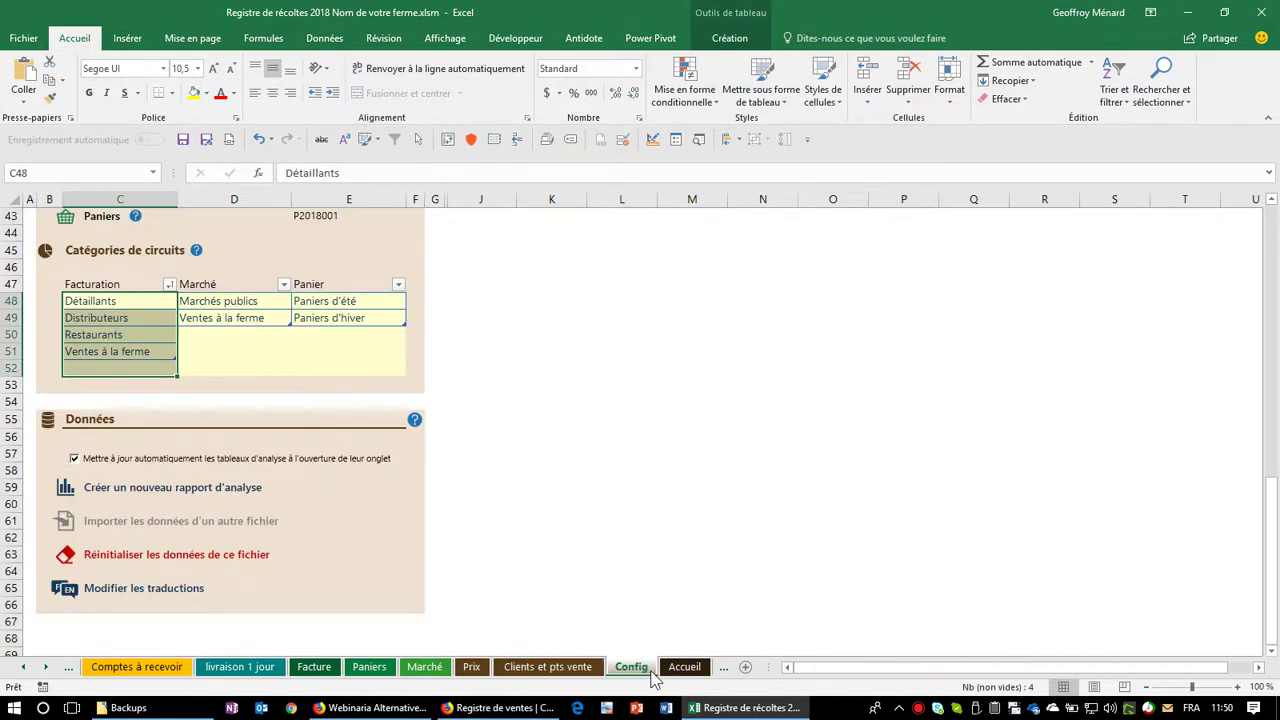
{"action": "left_click", "coordinate": [246, 318]}
{"action": "left_click", "coordinate": [150, 352]}
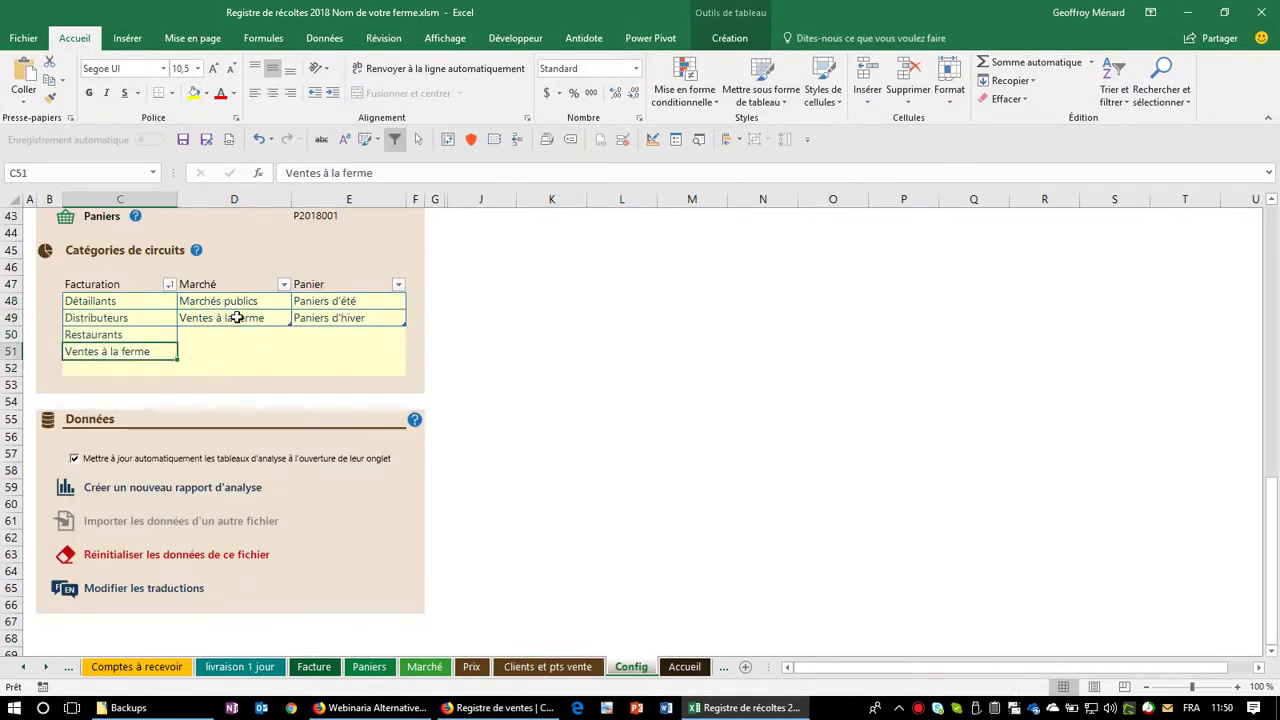
{"action": "left_click", "coordinate": [220, 318]}
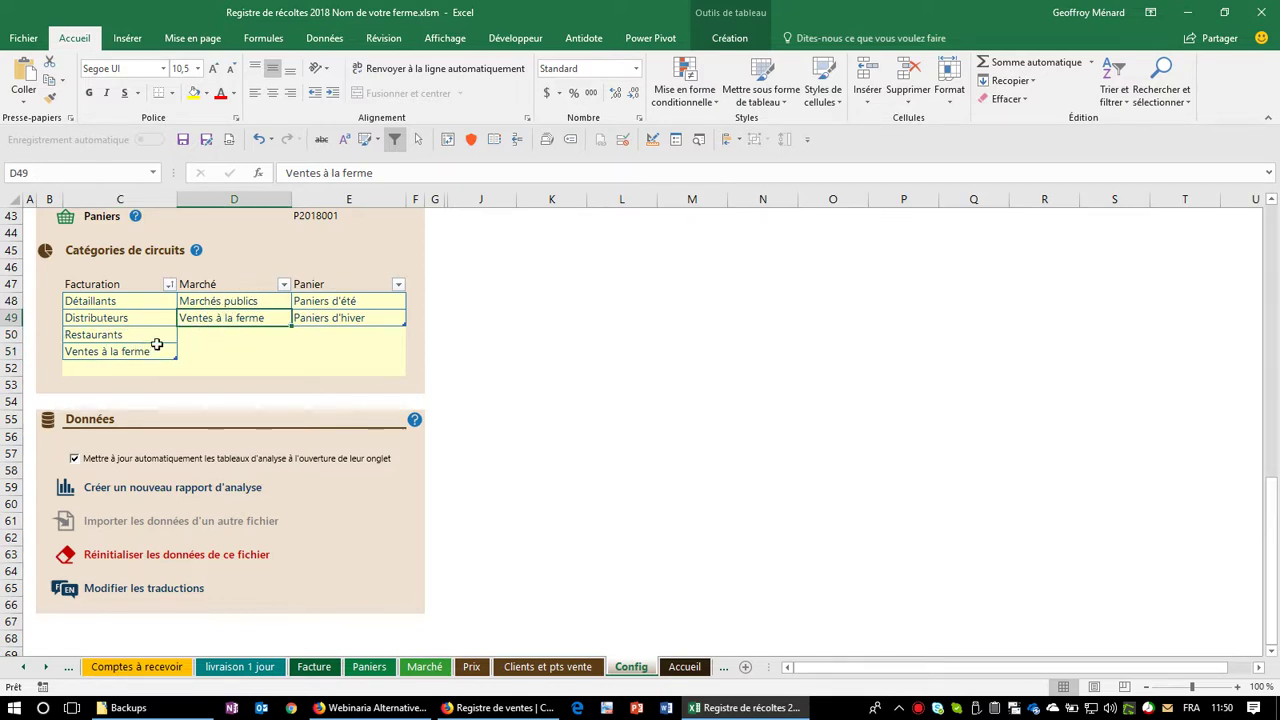
{"action": "left_click", "coordinate": [150, 352]}
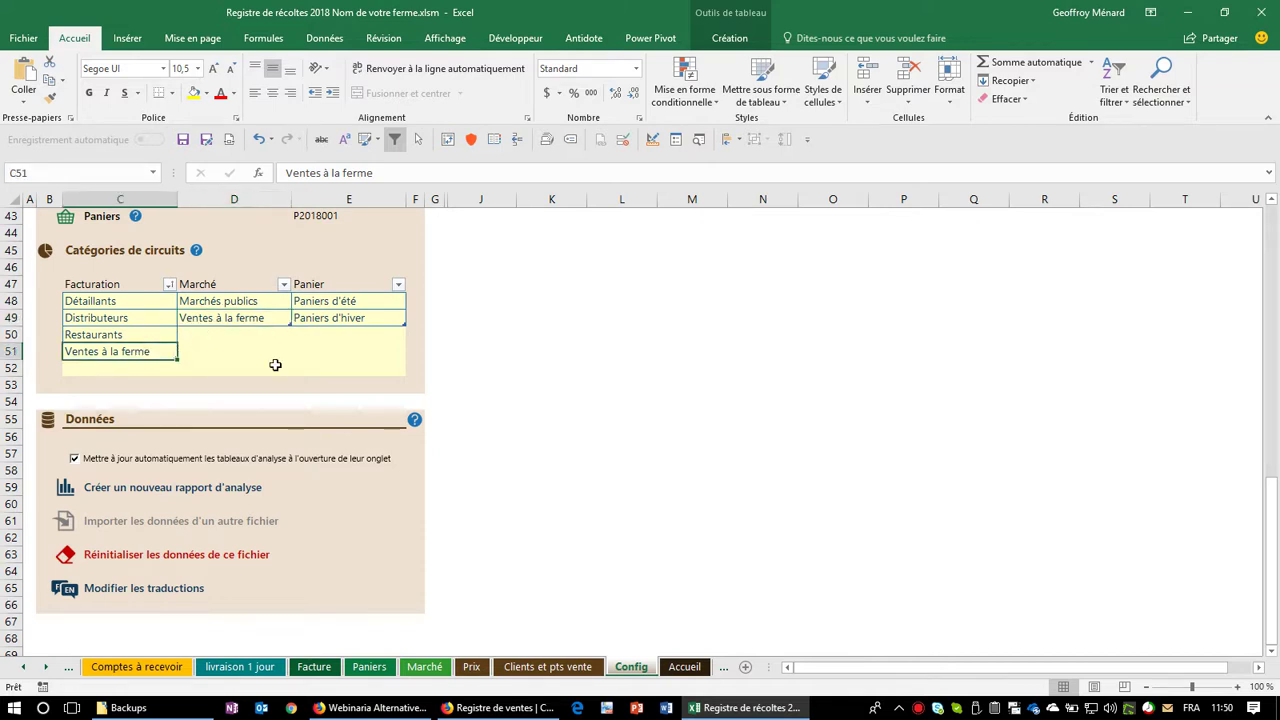
{"action": "left_click_drag", "start_coordinate": [131, 297], "coordinate": [133, 366]}
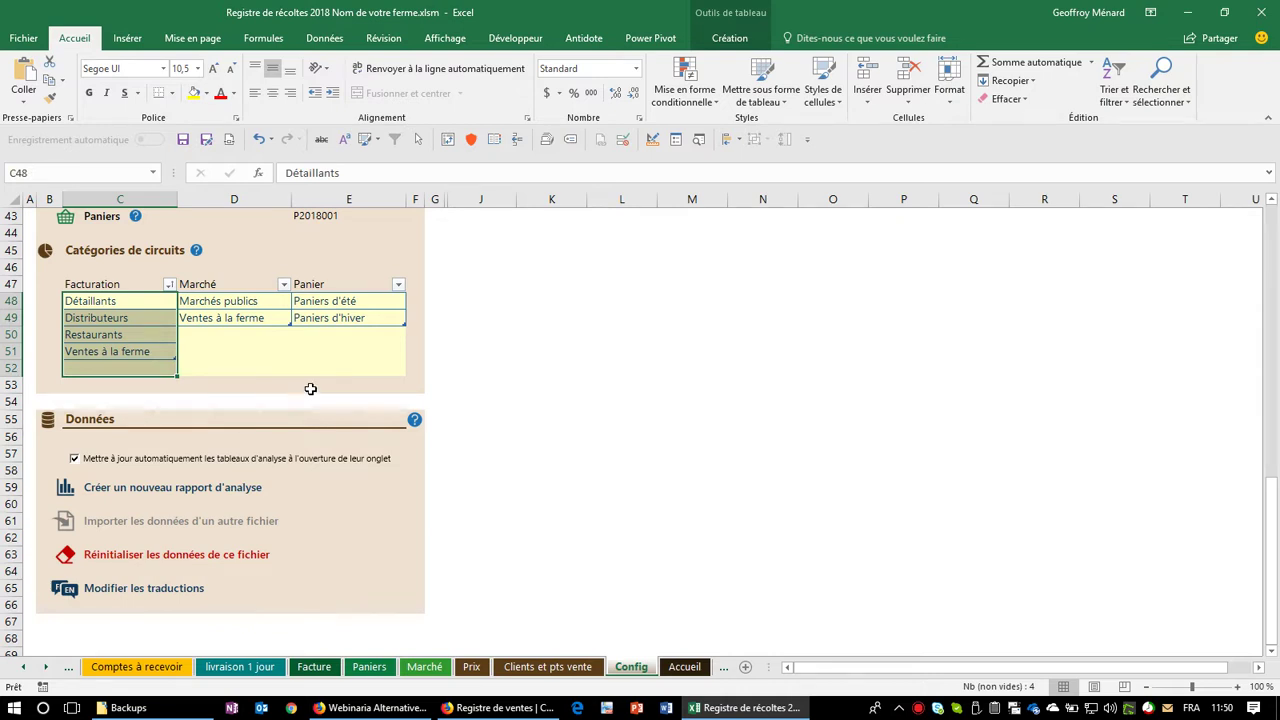
Step: Scroll down and shift the sheet tabs left to reveal the analysis sheets
{"action": "scroll", "coordinate": [566, 377], "scroll_direction": "down", "scroll_amount": 2}
{"action": "scroll", "coordinate": [567, 379], "scroll_direction": "down", "scroll_amount": 1}
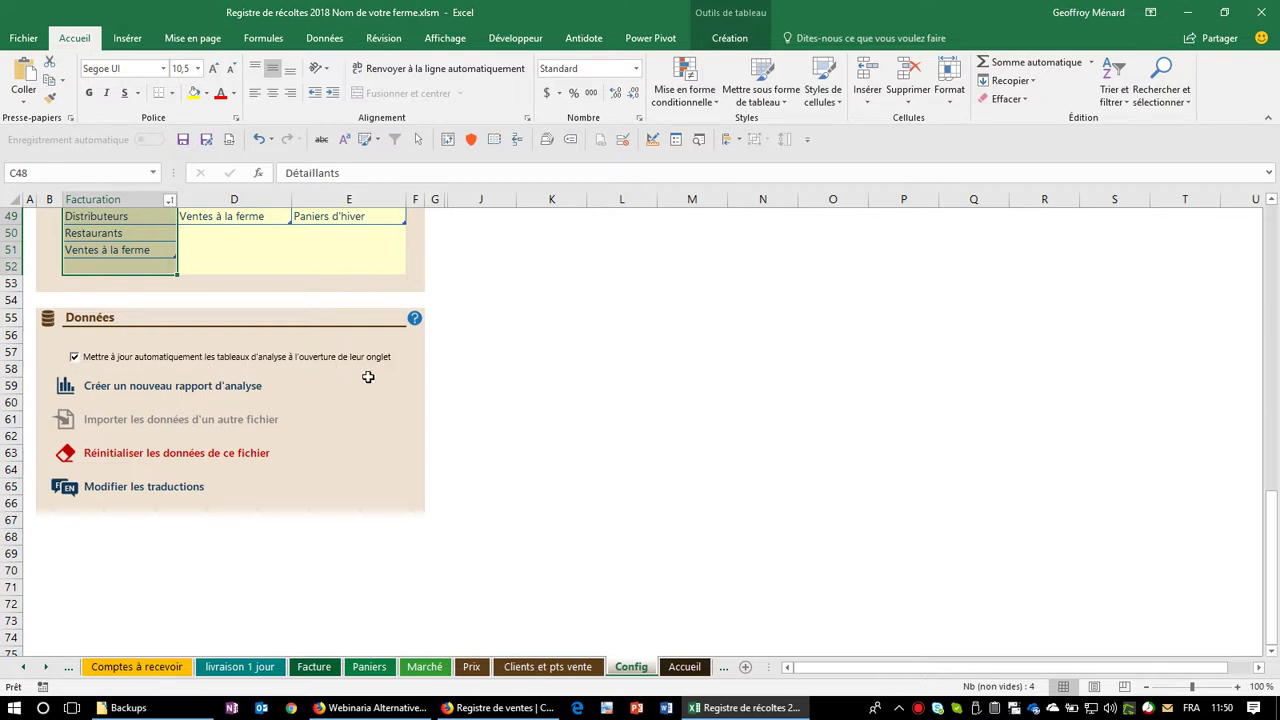
{"action": "left_click", "coordinate": [24, 668]}
{"action": "left_click", "coordinate": [24, 668]}
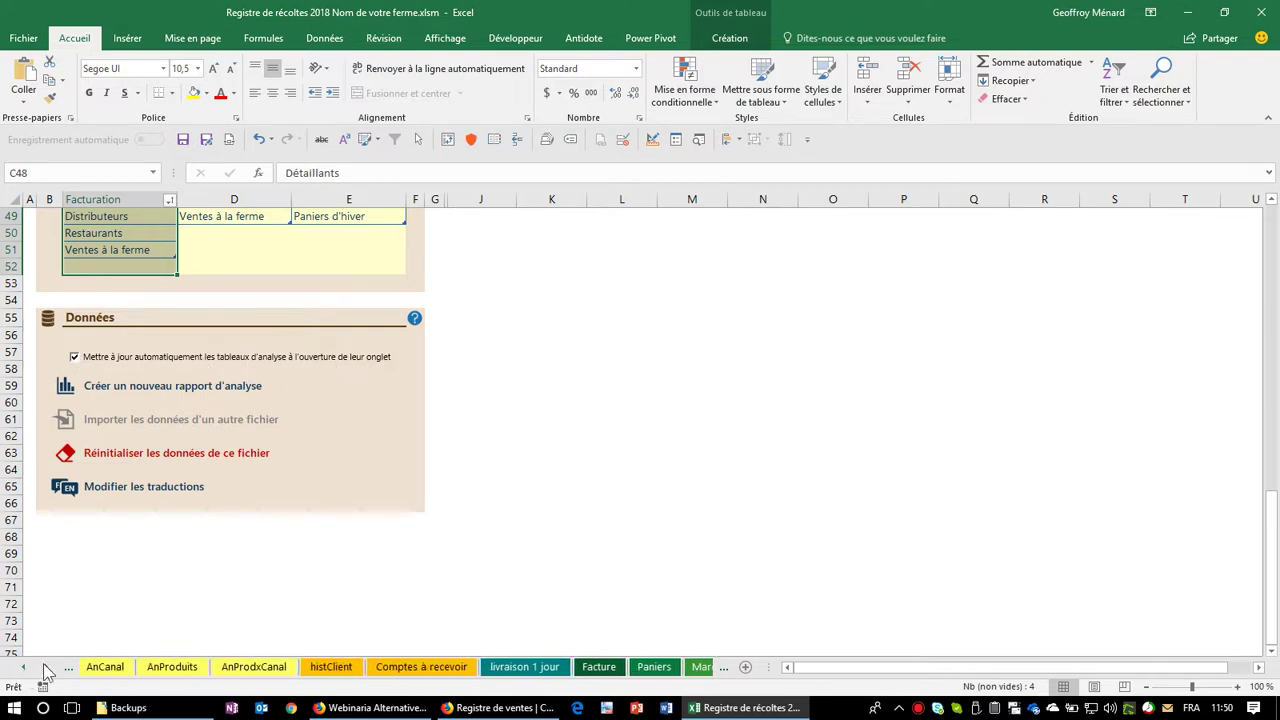
Step: Inspect the AnProdxCanal pivot's Melon d'eau and Pomme de terre sales and its field list
{"action": "left_click", "coordinate": [258, 667]}
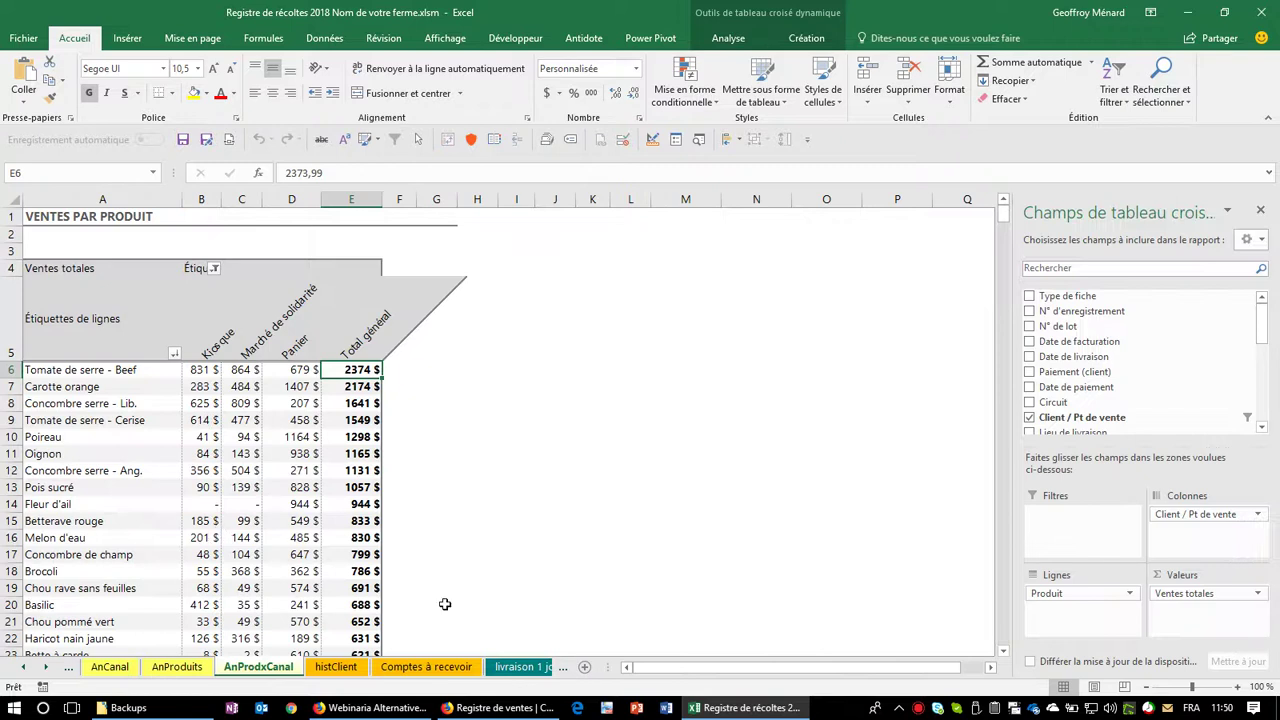
{"action": "left_click", "coordinate": [280, 538]}
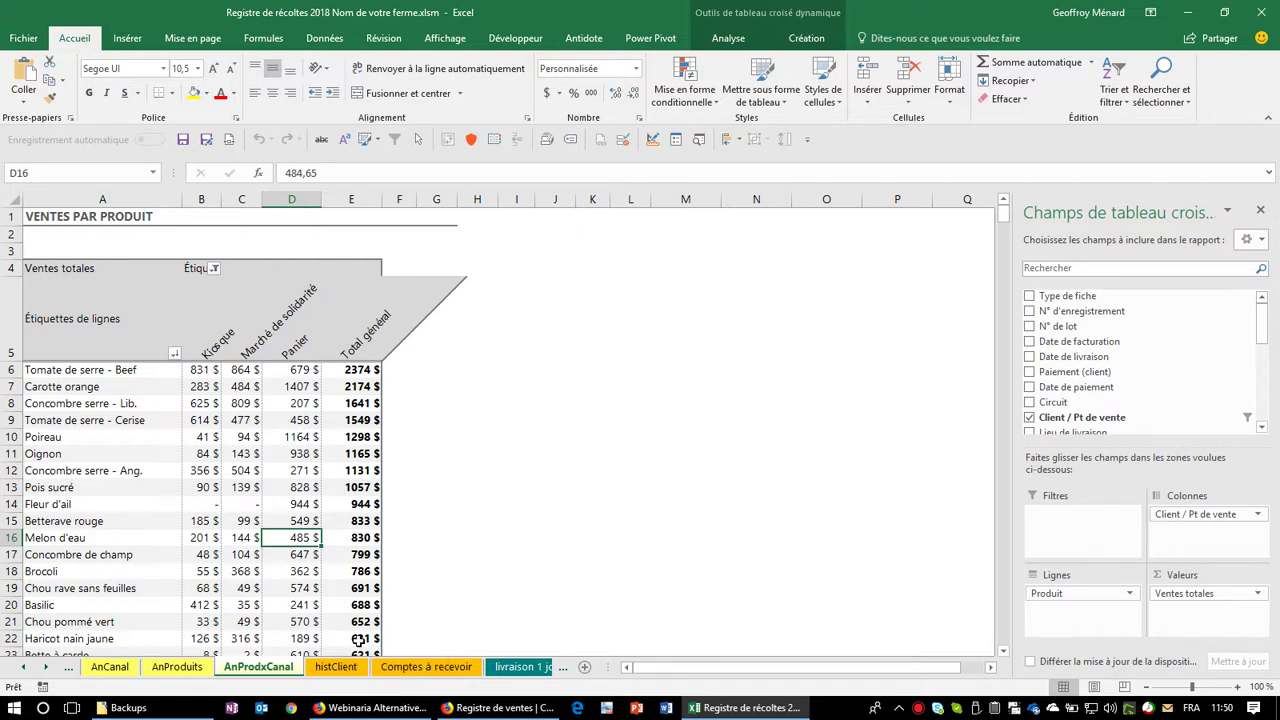
{"action": "mouse_move", "coordinate": [357, 624]}
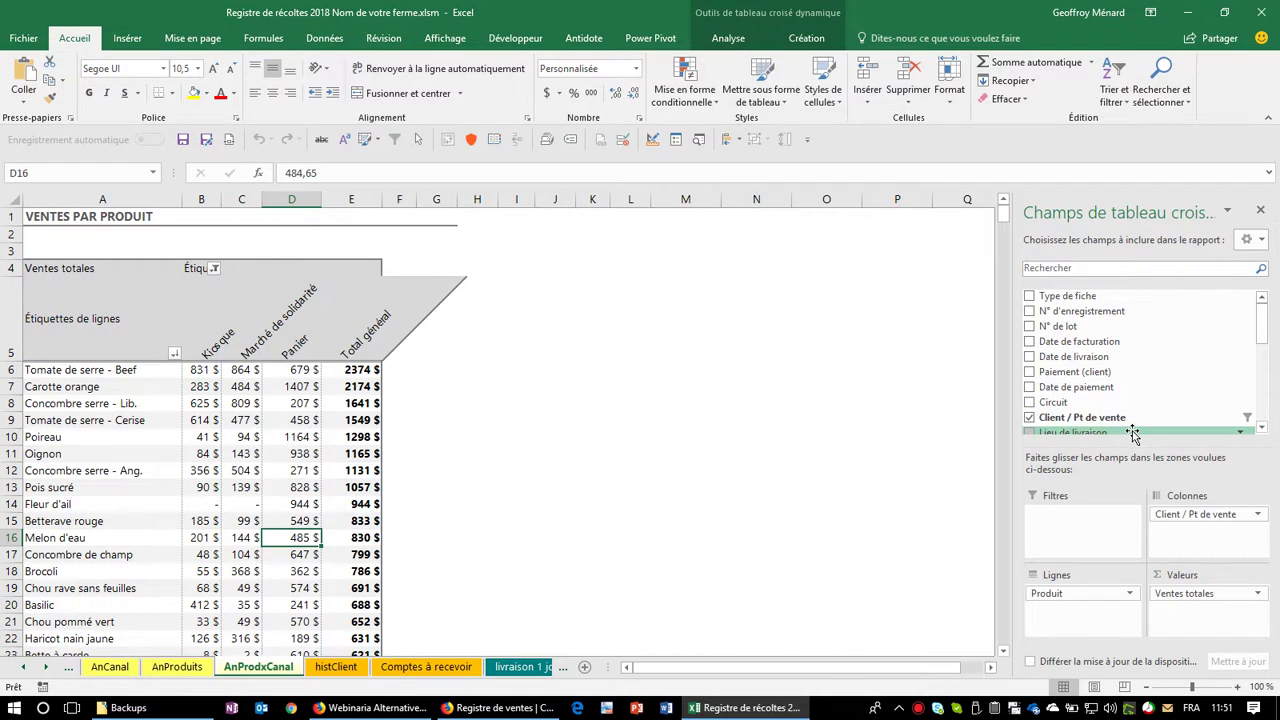
{"action": "scroll", "coordinate": [1133, 433], "scroll_direction": "down", "scroll_amount": 1}
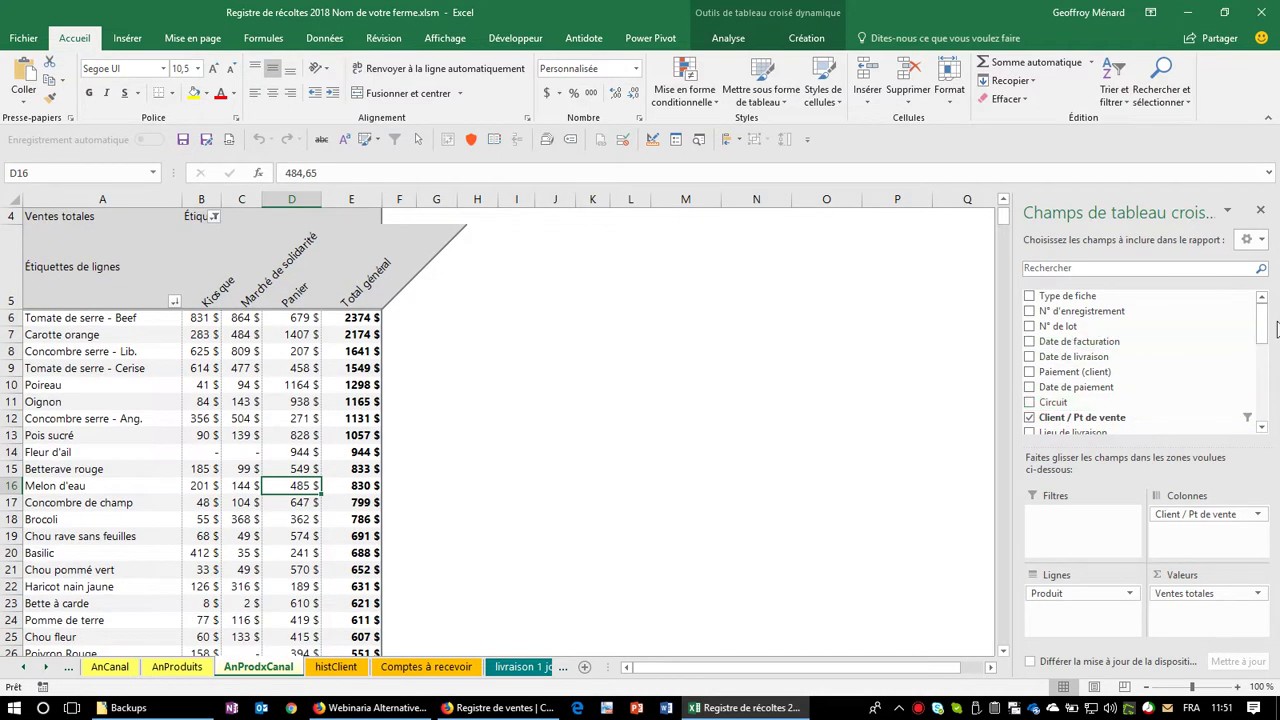
{"action": "mouse_move", "coordinate": [1265, 330]}
{"action": "left_mouse_down"}
{"action": "mouse_move", "coordinate": [1272, 388]}
{"action": "mouse_move", "coordinate": [1274, 315]}
{"action": "mouse_move", "coordinate": [1273, 347]}
{"action": "left_mouse_up"}
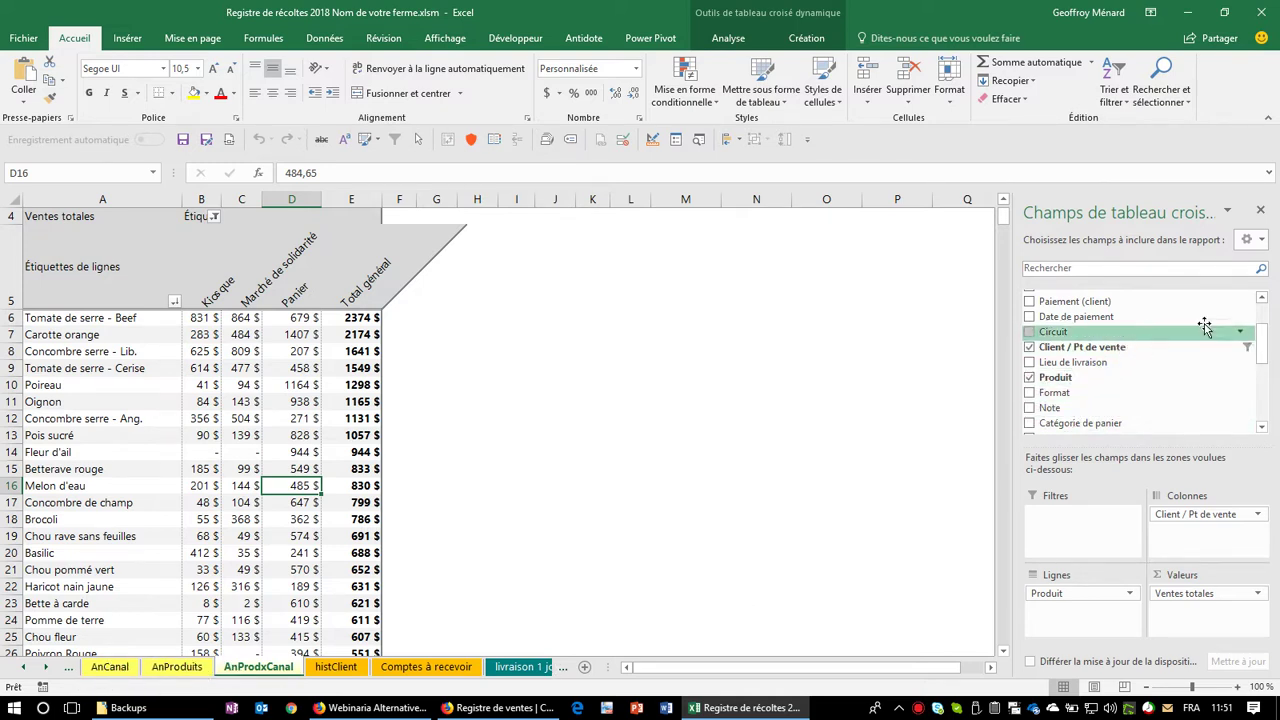
{"action": "mouse_move", "coordinate": [1263, 340]}
{"action": "left_mouse_down"}
{"action": "mouse_move", "coordinate": [1272, 415]}
{"action": "mouse_move", "coordinate": [1270, 314]}
{"action": "left_mouse_up"}
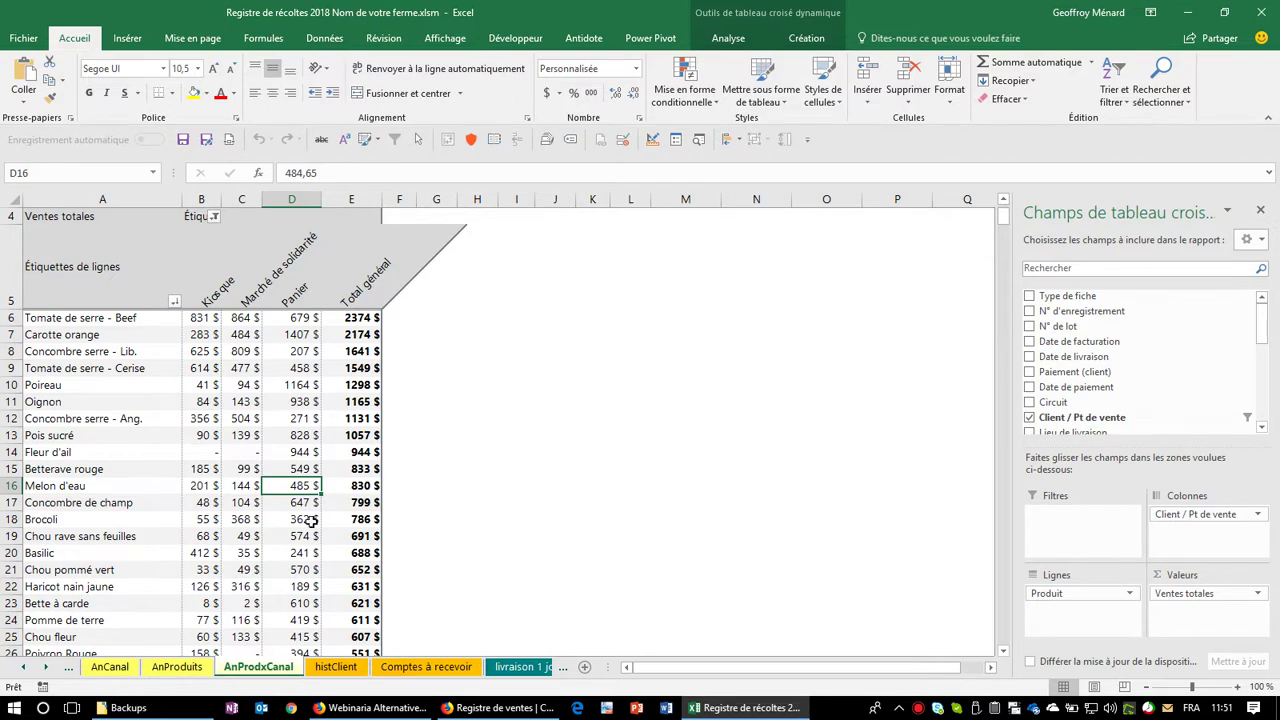
{"action": "mouse_move", "coordinate": [301, 488]}
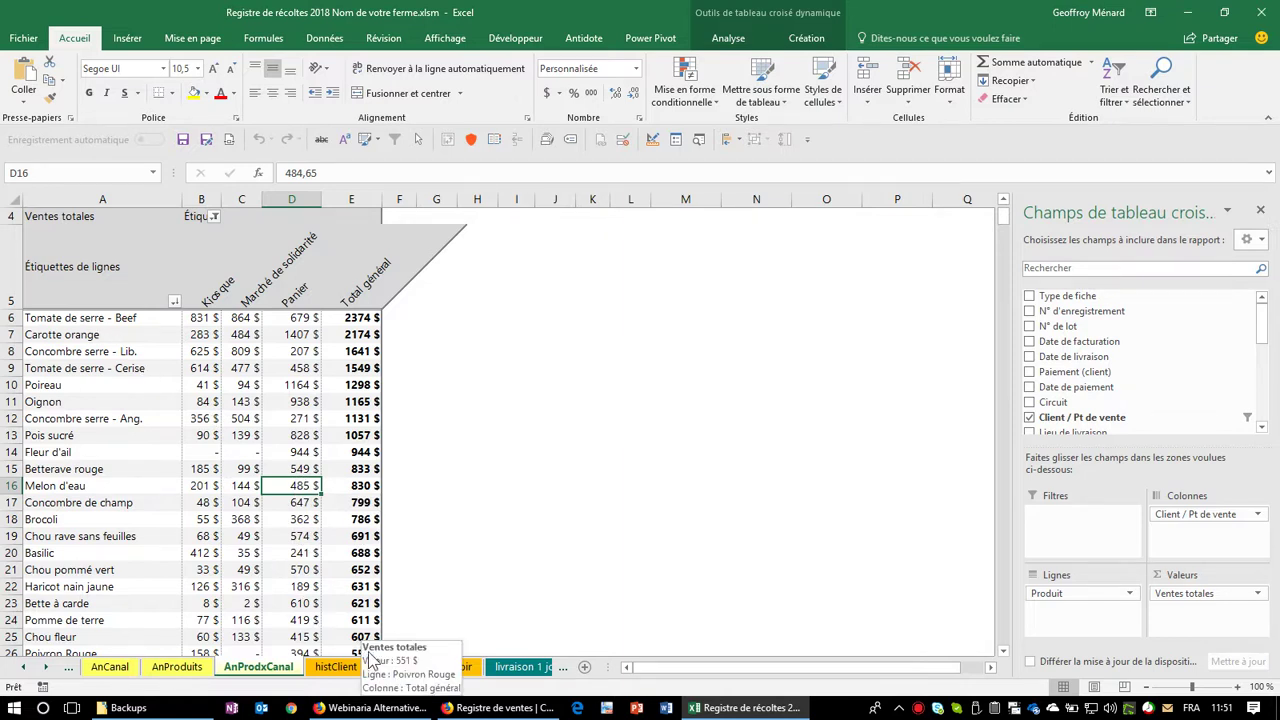
{"action": "left_click", "coordinate": [363, 617]}
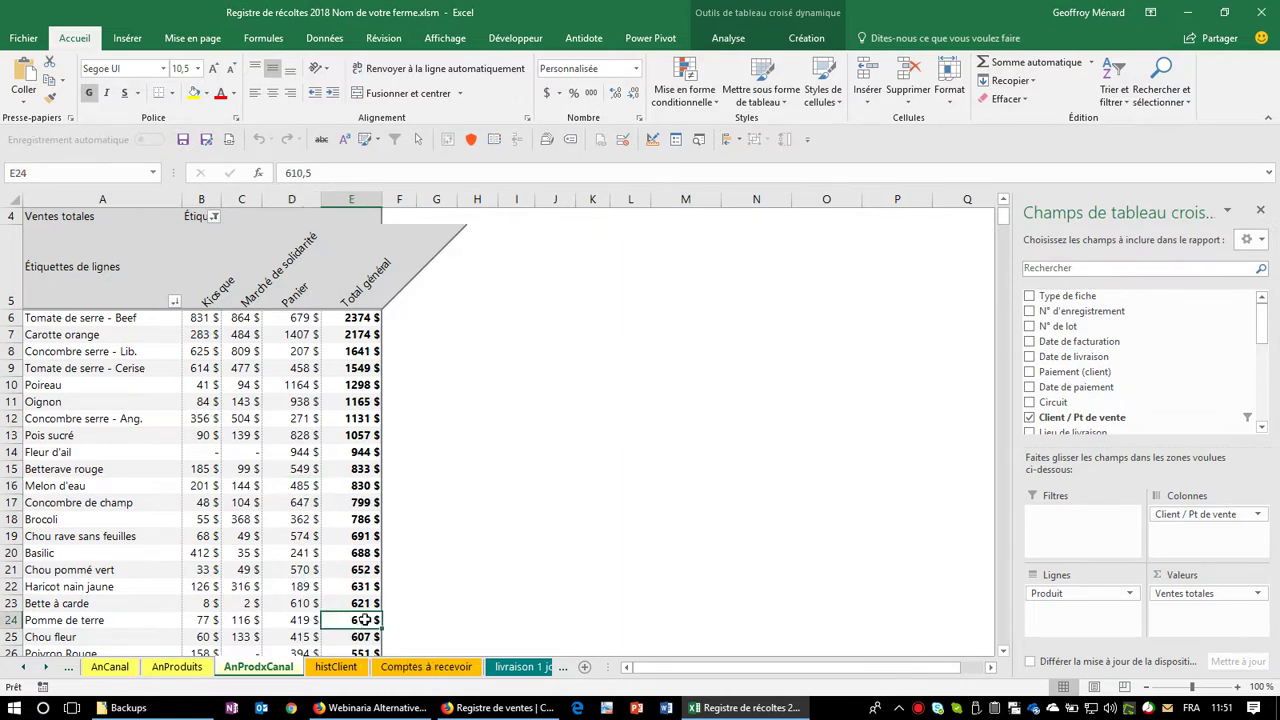
Step: Refresh the AnProdxCanal sales-by-product pivot table with Actualiser
{"action": "right_click", "coordinate": [240, 497]}
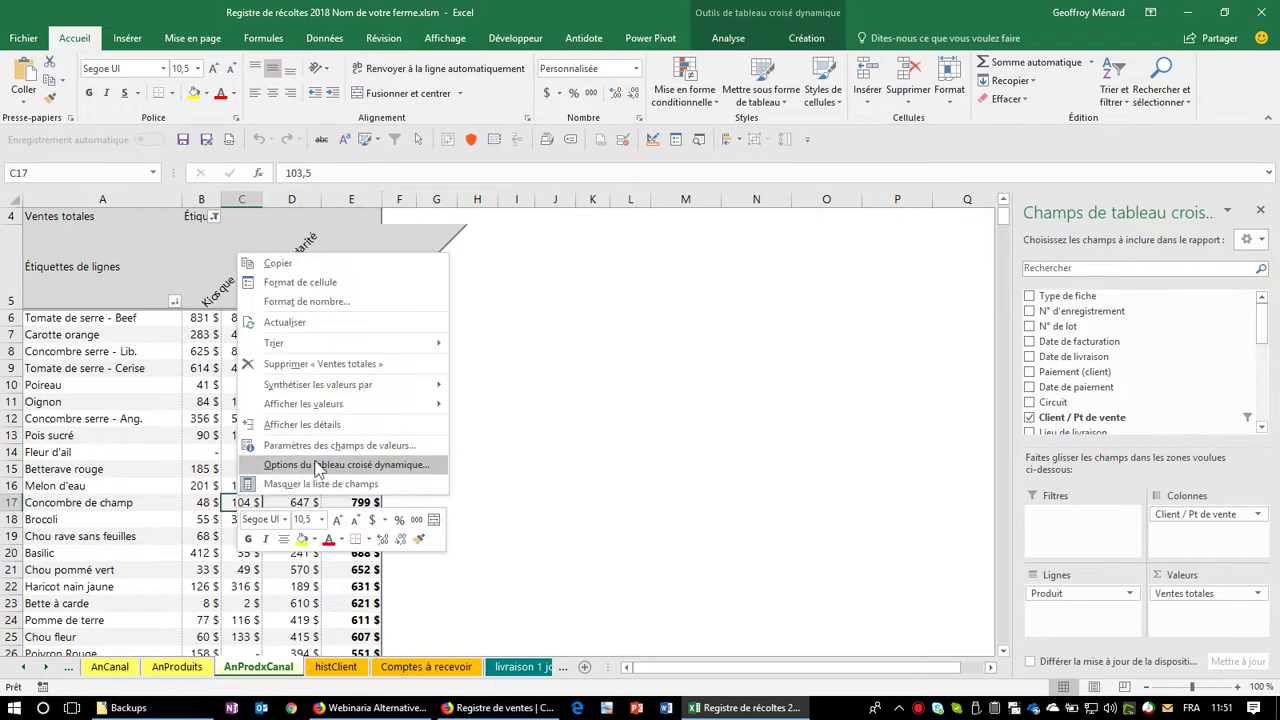
{"action": "left_click", "coordinate": [360, 323]}
{"action": "left_click", "coordinate": [240, 401]}
{"action": "right_click", "coordinate": [240, 402]}
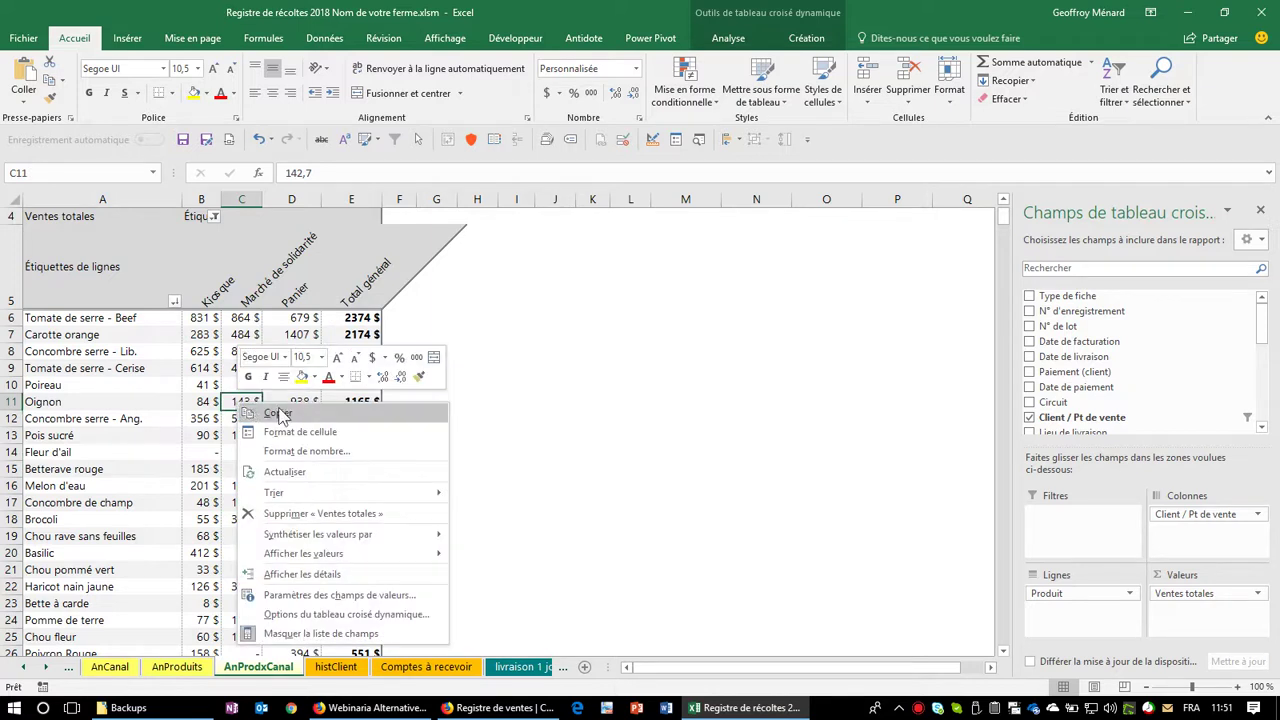
{"action": "left_click", "coordinate": [329, 471]}
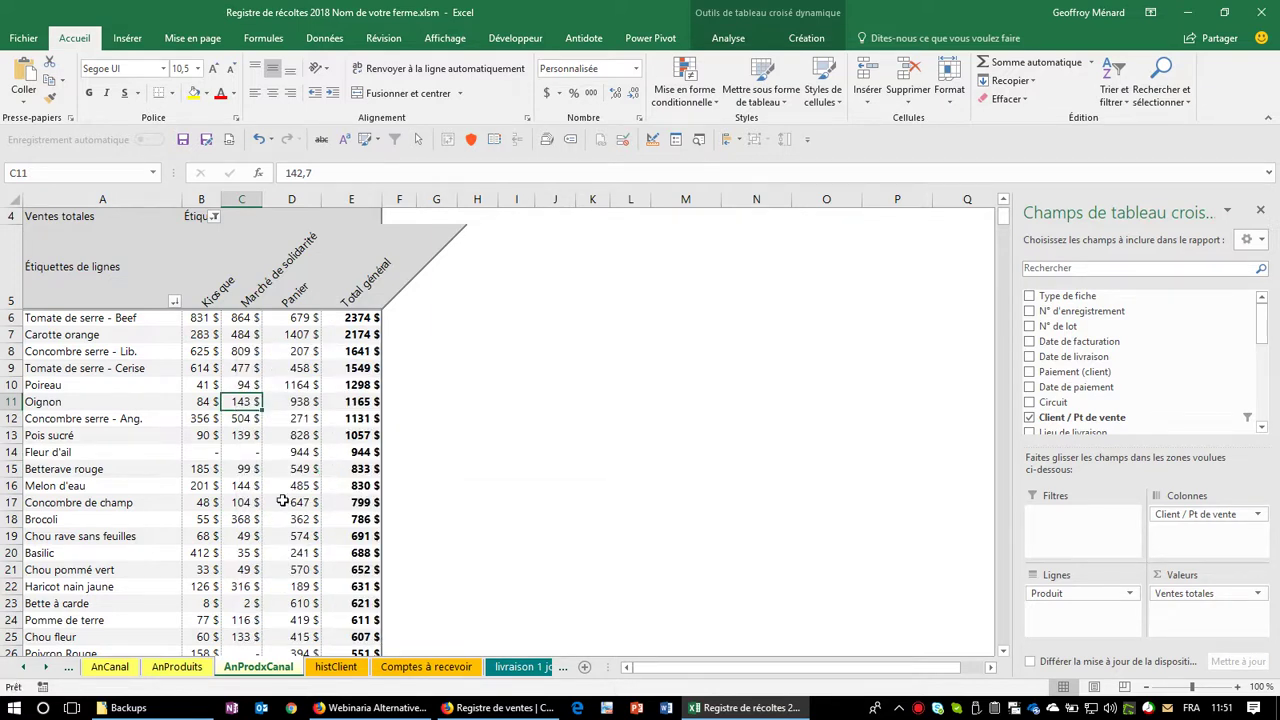
Step: Go to the Config sheet
{"action": "left_click", "coordinate": [46, 668]}
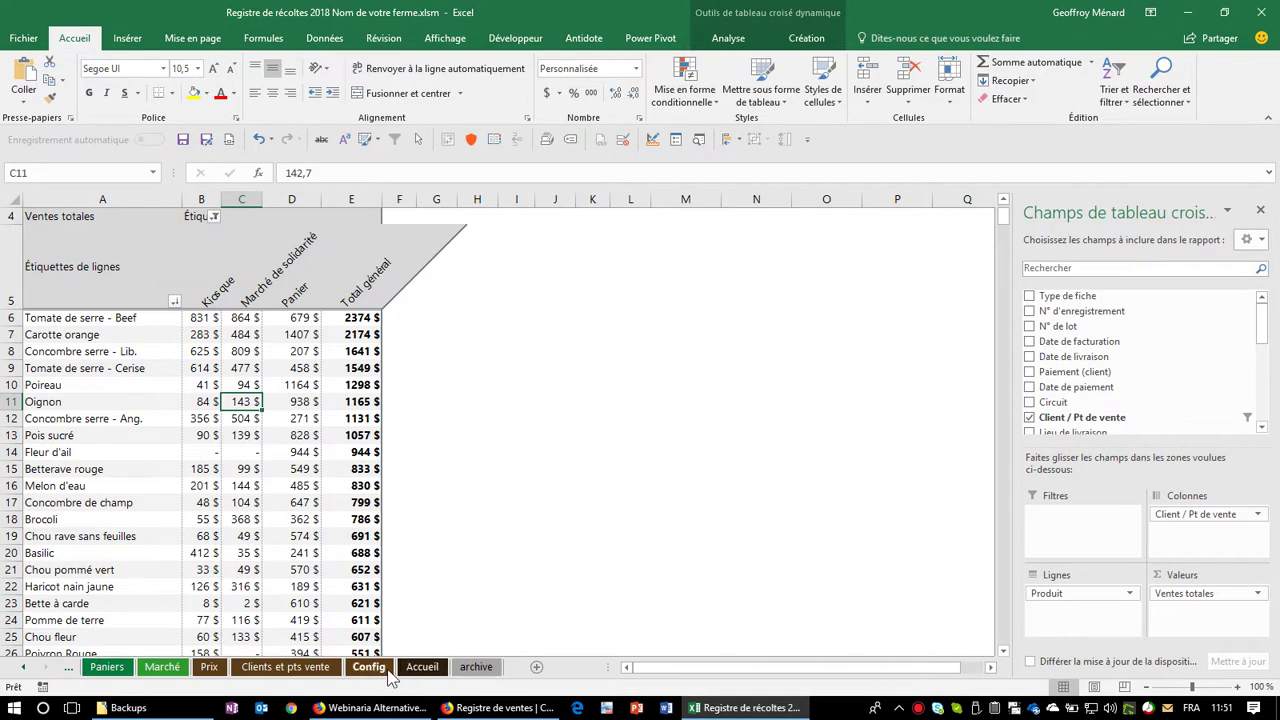
{"action": "left_click", "coordinate": [258, 434]}
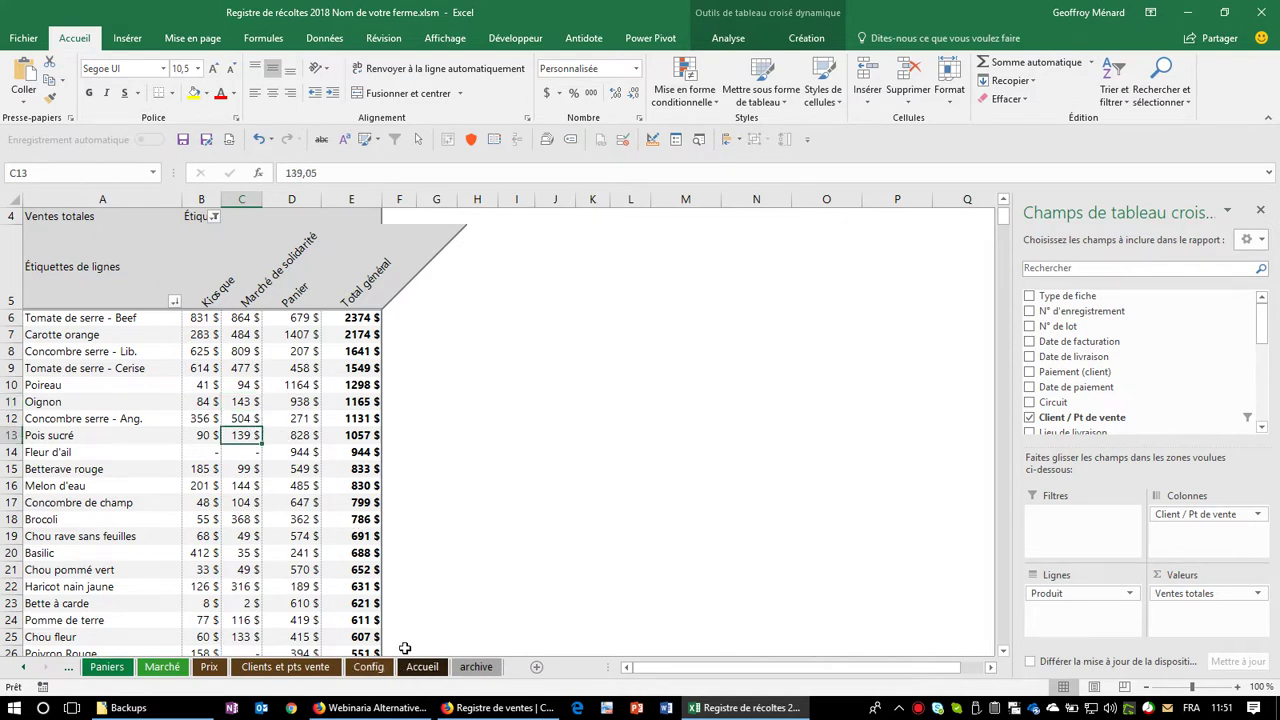
{"action": "left_click", "coordinate": [378, 670]}
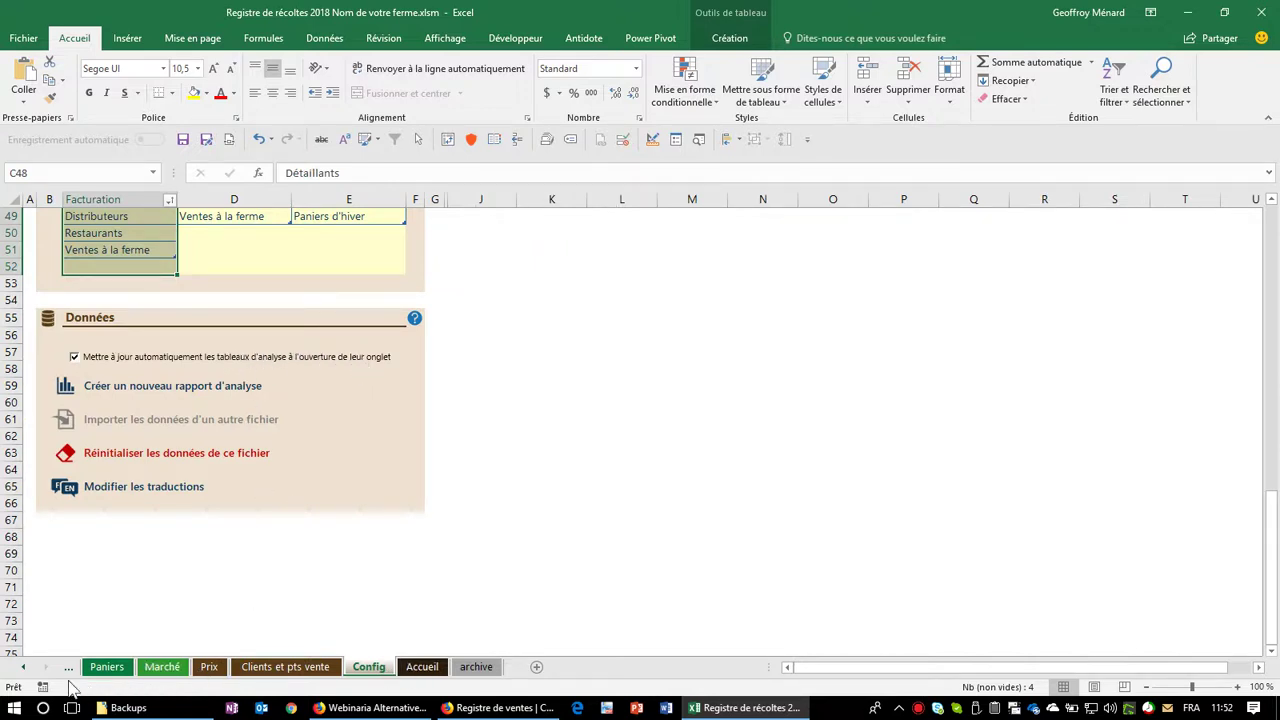
{"action": "left_click", "coordinate": [23, 667]}
{"action": "left_click", "coordinate": [23, 667]}
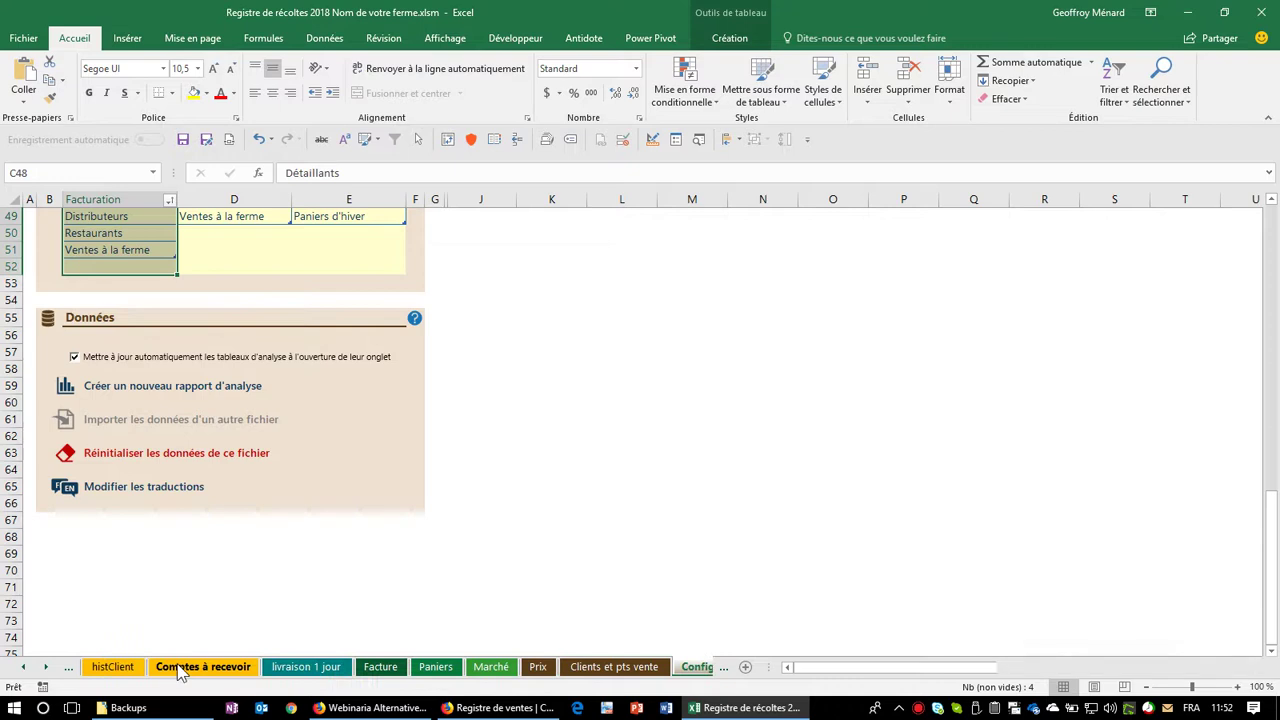
{"action": "left_click", "coordinate": [182, 668]}
{"action": "left_click", "coordinate": [24, 667]}
{"action": "left_click", "coordinate": [23, 667]}
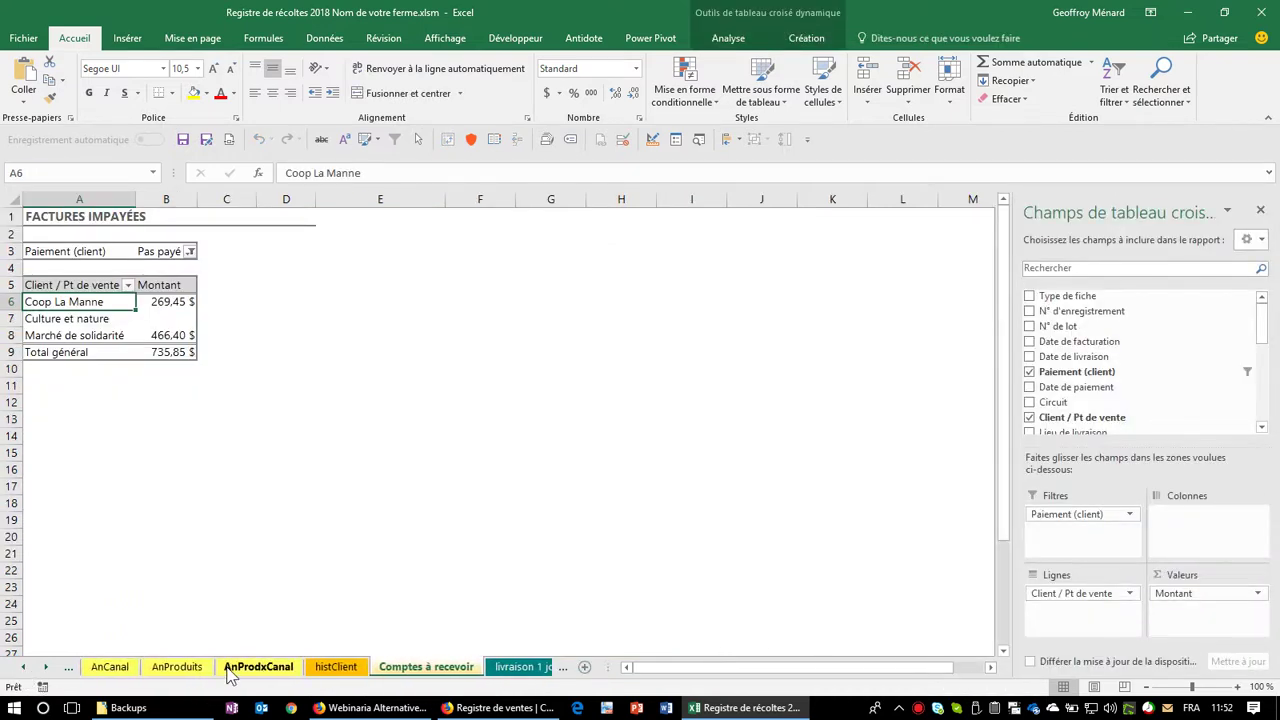
{"action": "left_click", "coordinate": [232, 668]}
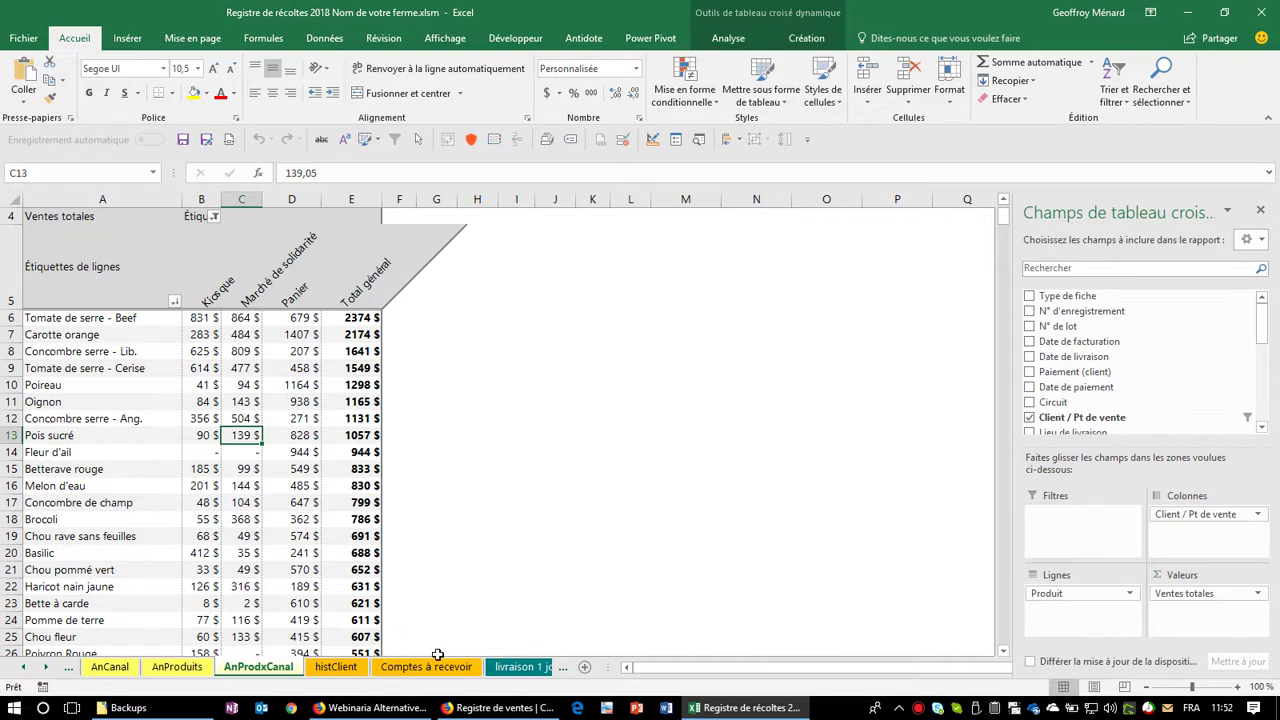
{"action": "scroll", "coordinate": [323, 533], "scroll_direction": "up", "scroll_amount": 1}
{"action": "left_click", "coordinate": [241, 571]}
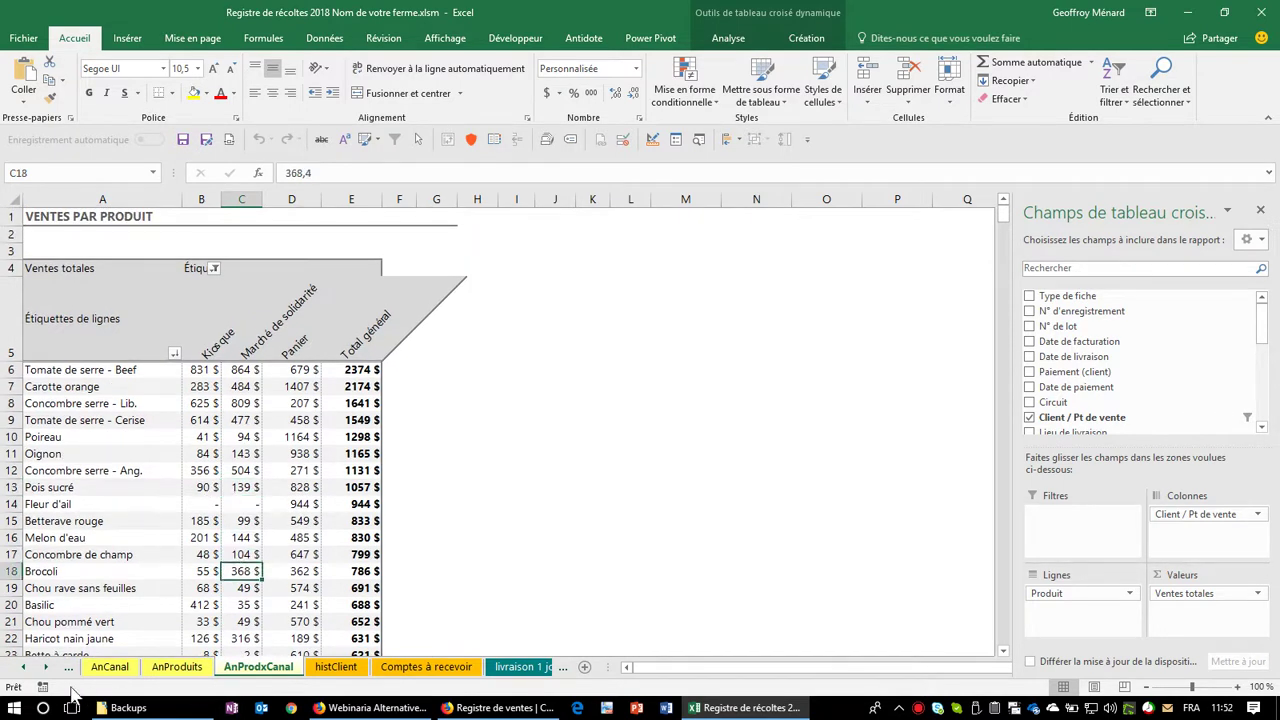
{"action": "left_click", "coordinate": [45, 667]}
{"action": "left_click", "coordinate": [45, 667]}
{"action": "right_click", "coordinate": [178, 505]}
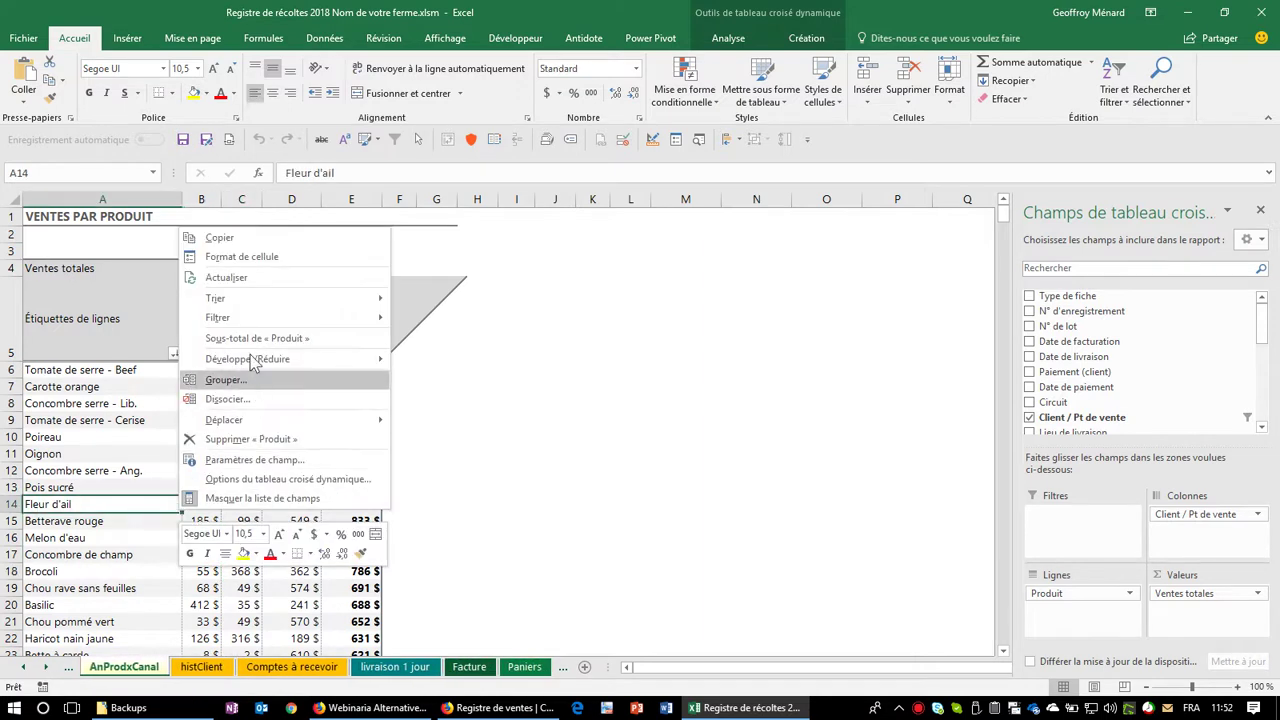
{"action": "left_click", "coordinate": [288, 282]}
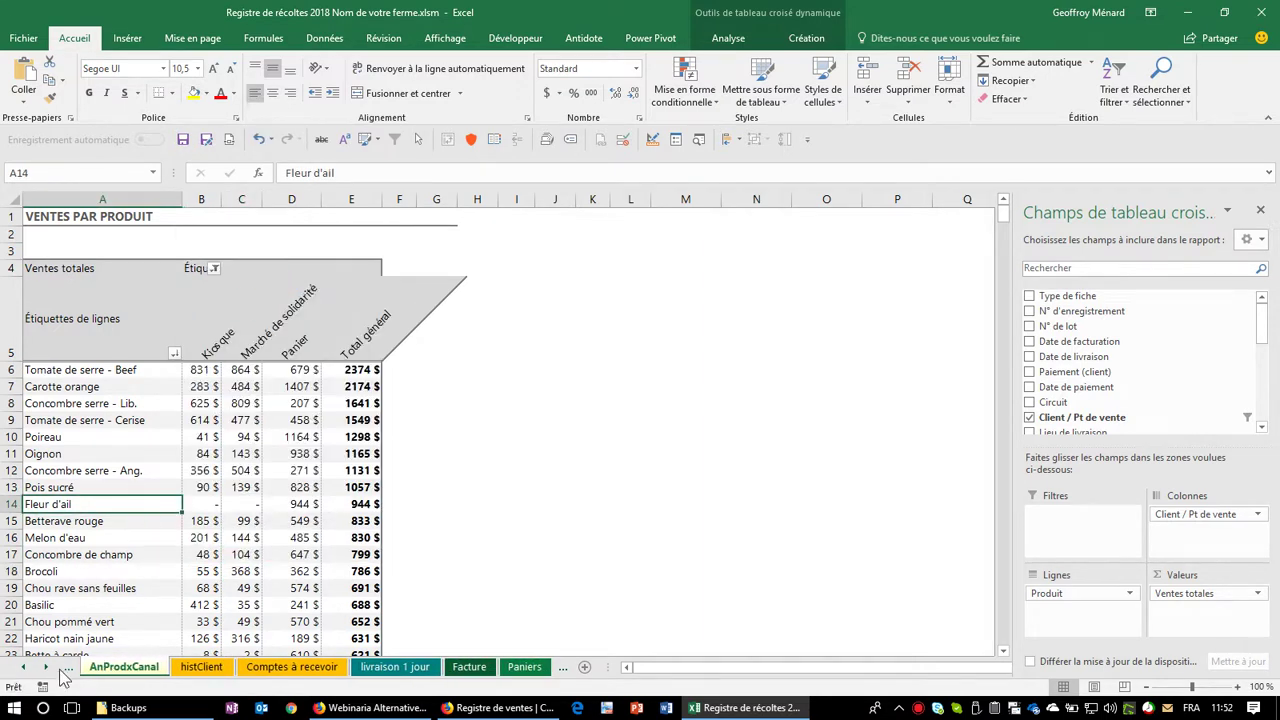
{"action": "left_click", "coordinate": [45, 667]}
{"action": "left_click", "coordinate": [45, 667]}
{"action": "left_click", "coordinate": [45, 667]}
{"action": "left_click", "coordinate": [368, 667]}
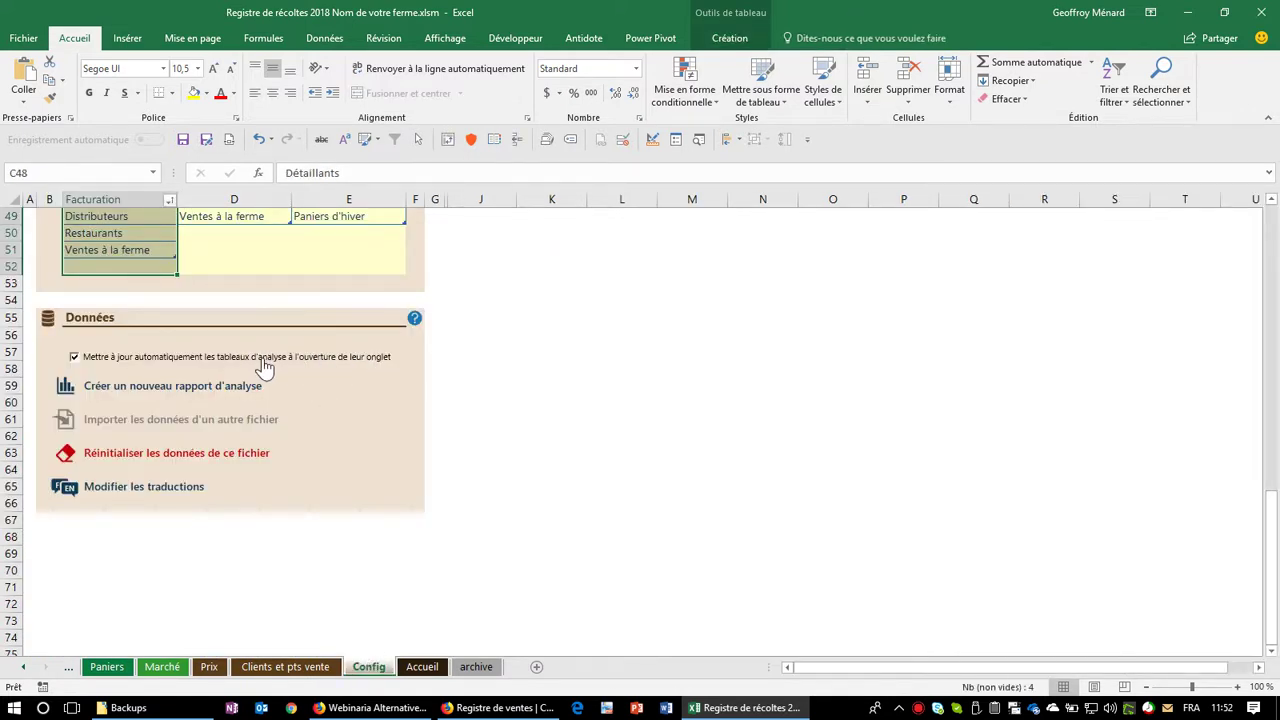
Step: Create the 'Ventes par semaine' analysis report on a new sheet vtes-sem, dismissing the procedure-call error
{"action": "left_click", "coordinate": [72, 392]}
{"action": "type", "text": "Ventes par semaine"}
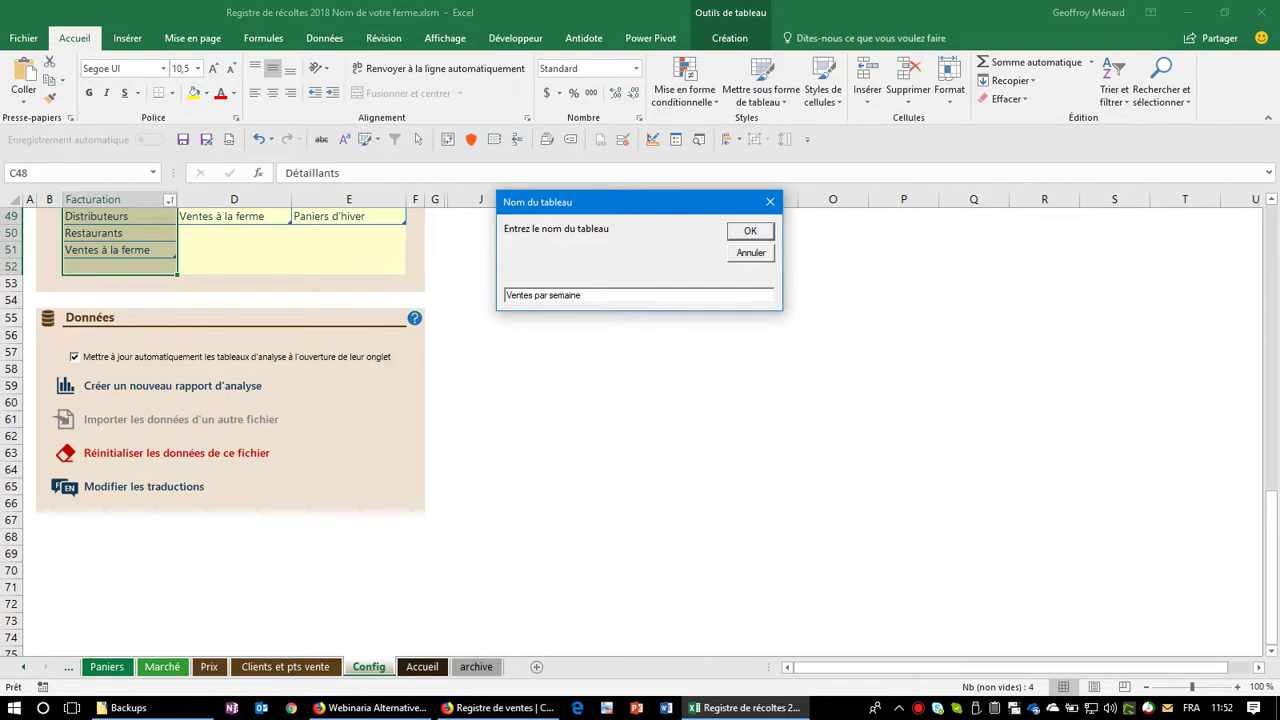
{"action": "key", "text": "Return"}
{"action": "type", "text": "vtes-se"}
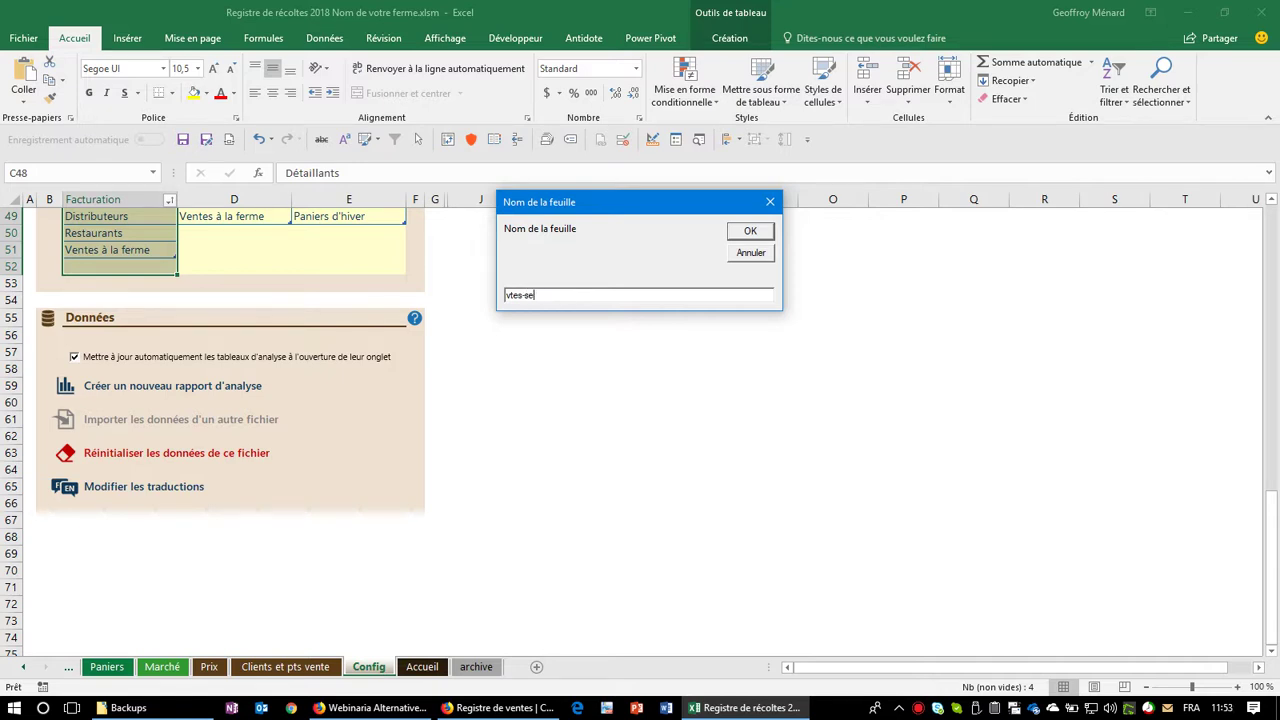
{"action": "type", "text": "m"}
{"action": "key", "text": "Return"}
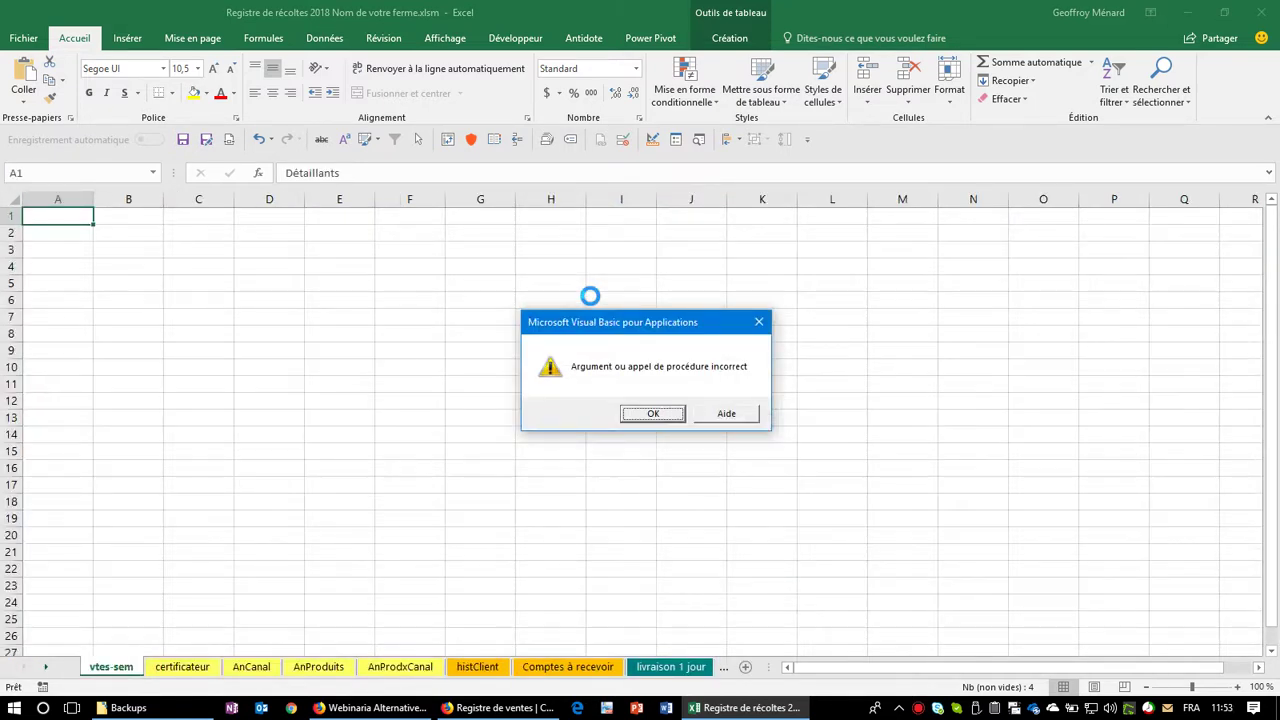
{"action": "left_click", "coordinate": [659, 420]}
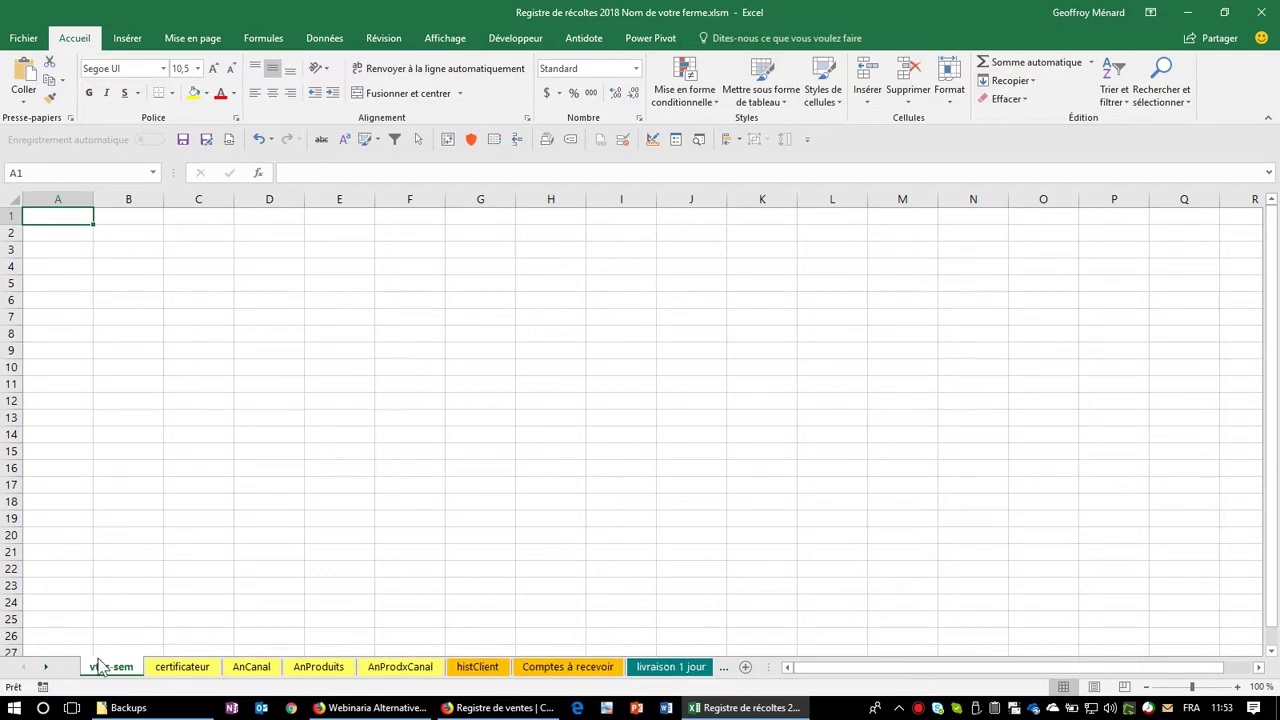
{"action": "left_click", "coordinate": [46, 668]}
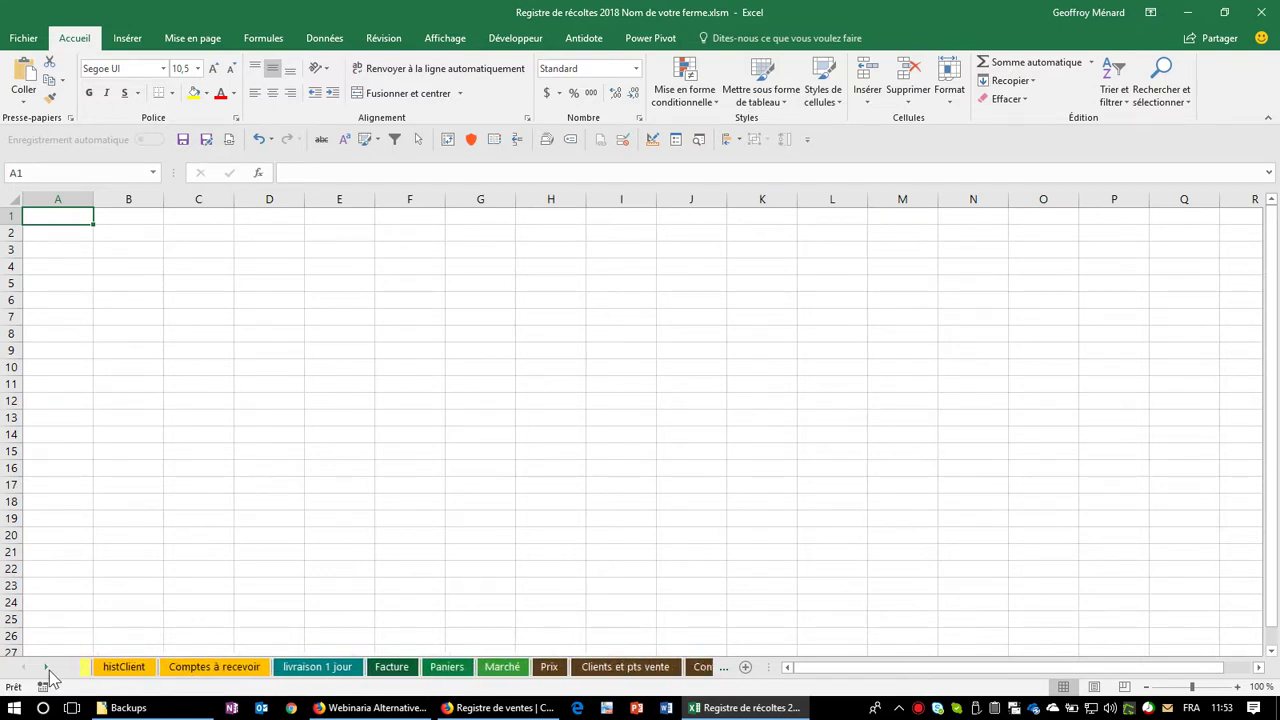
{"action": "left_click", "coordinate": [699, 139]}
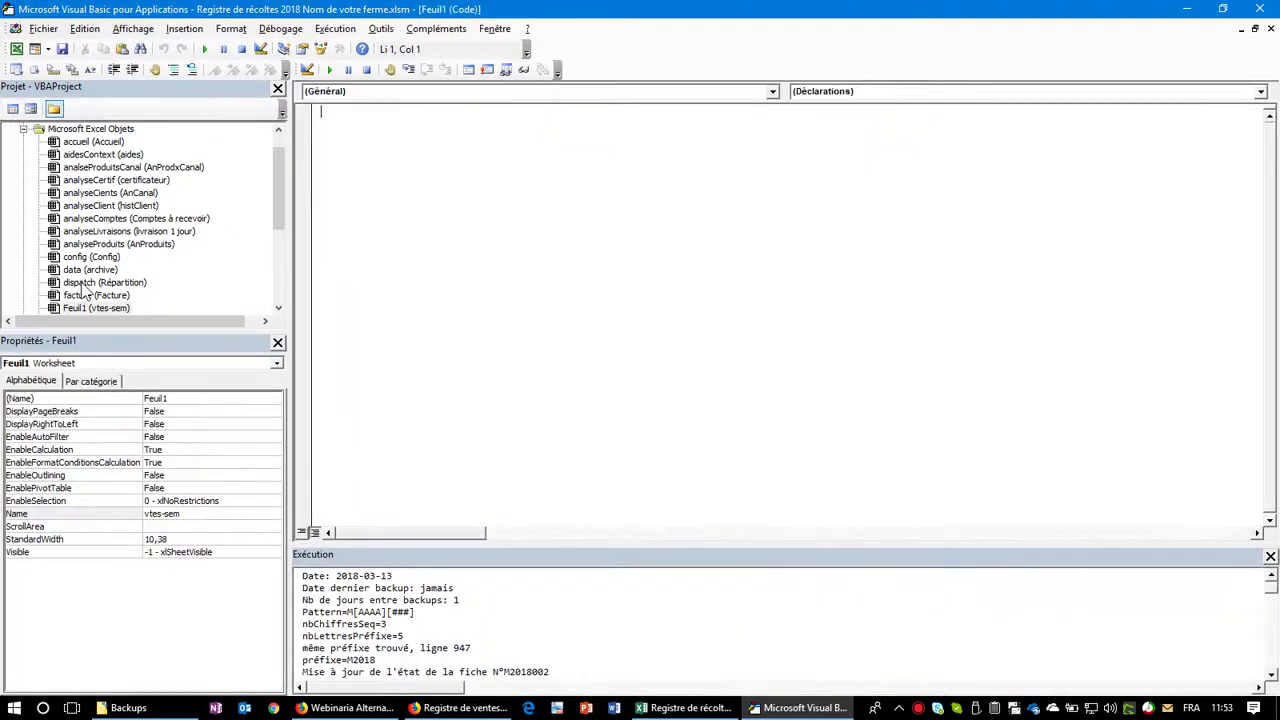
{"action": "key", "text": "alt+F11"}
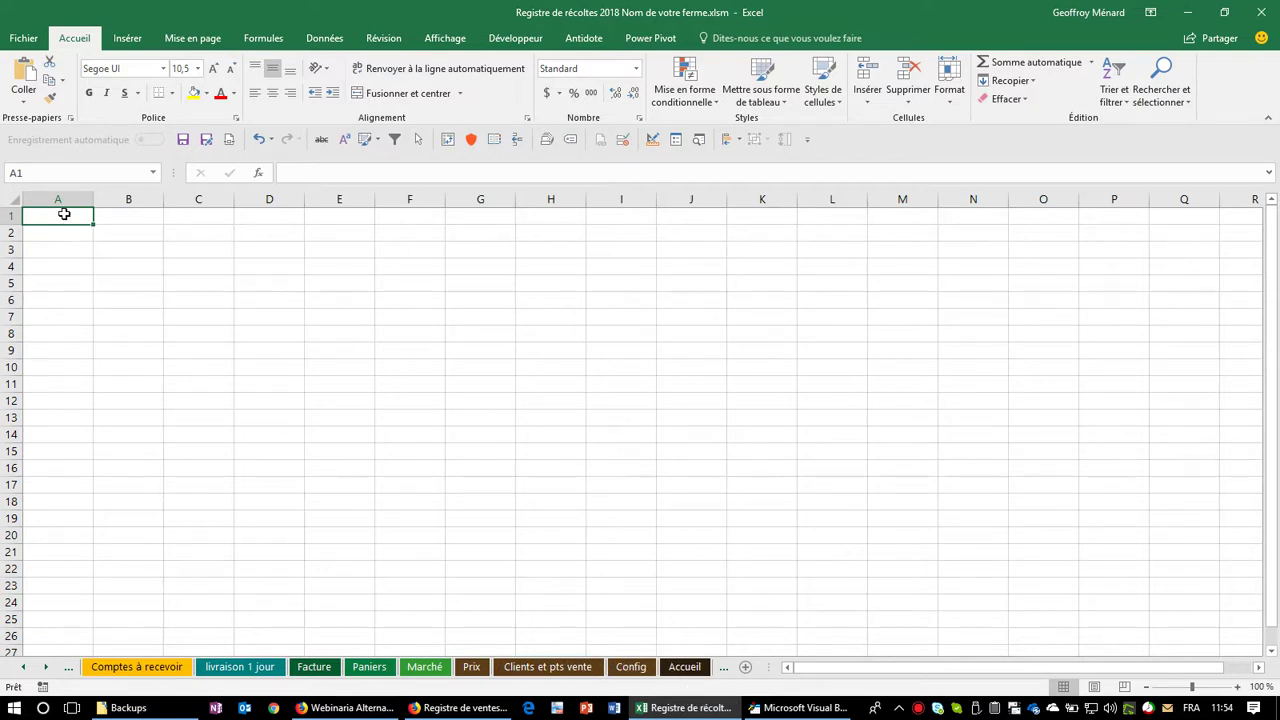
Step: Insert an empty pivot table from the archive table at 'vtes-sem'!$A$1
{"action": "left_click", "coordinate": [130, 40]}
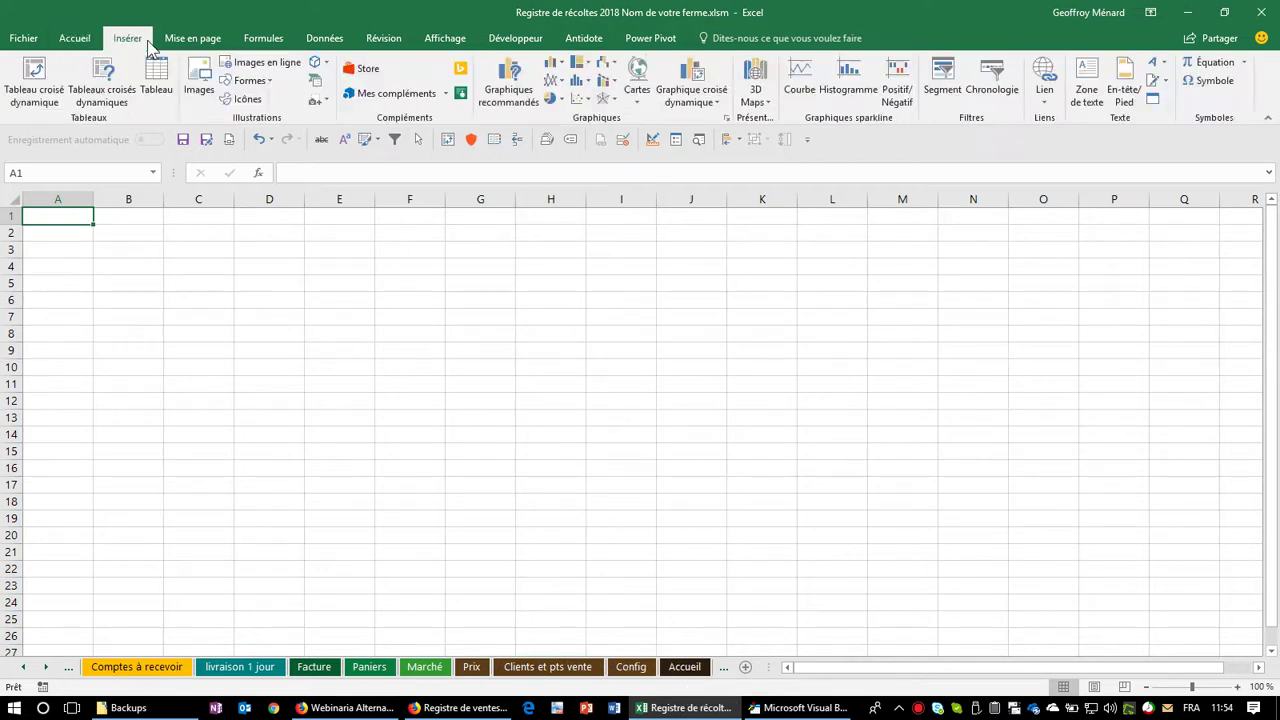
{"action": "left_click", "coordinate": [58, 97]}
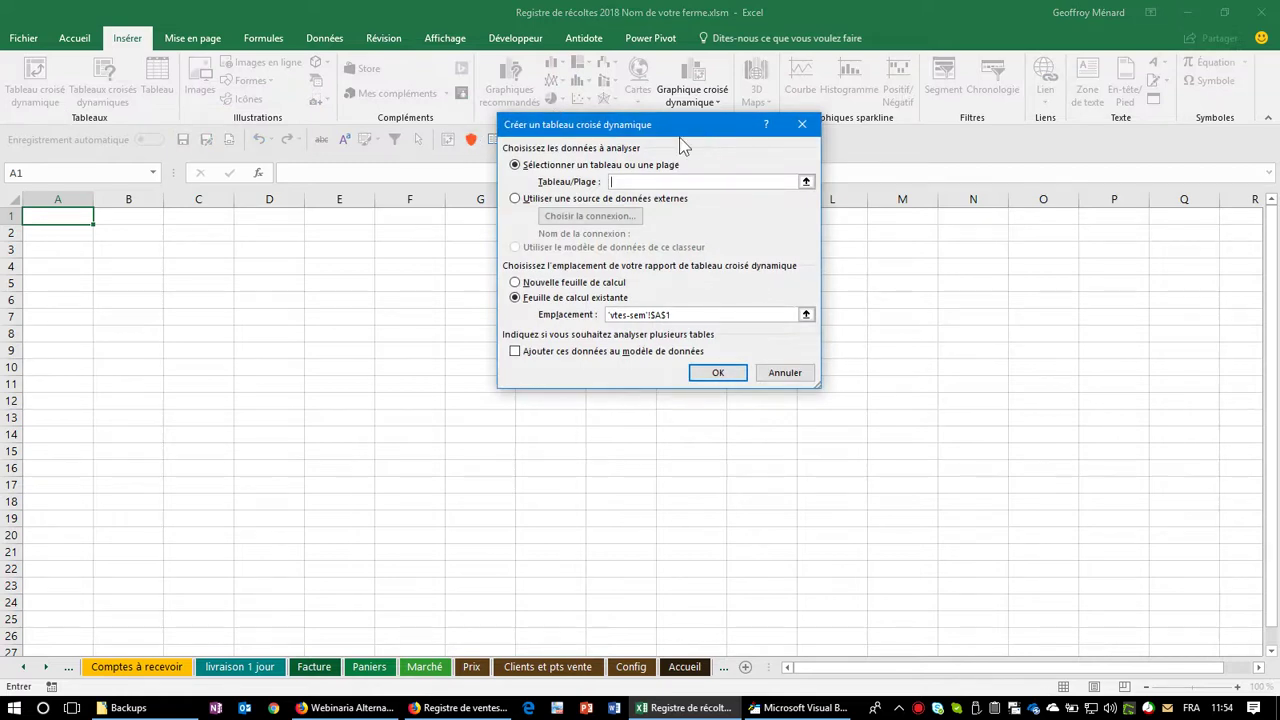
{"action": "left_click_drag", "start_coordinate": [680, 136], "coordinate": [443, 219]}
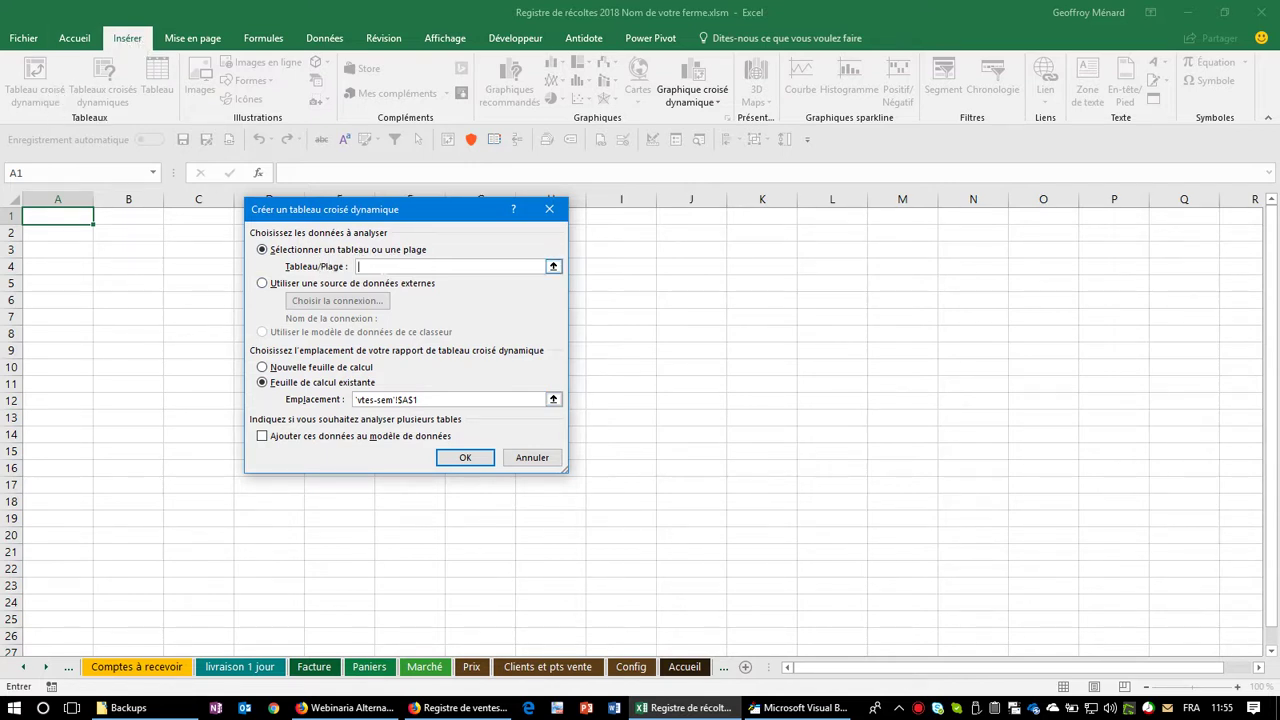
{"action": "type", "text": "archive"}
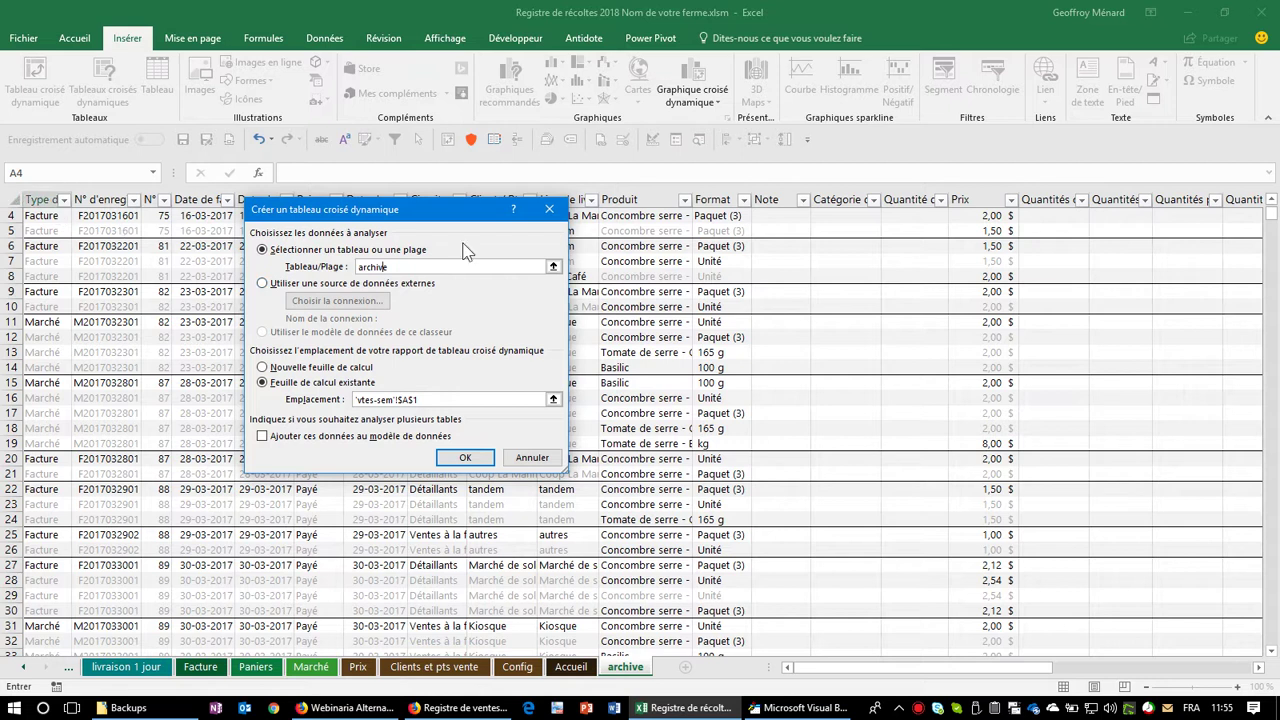
{"action": "left_click", "coordinate": [345, 388]}
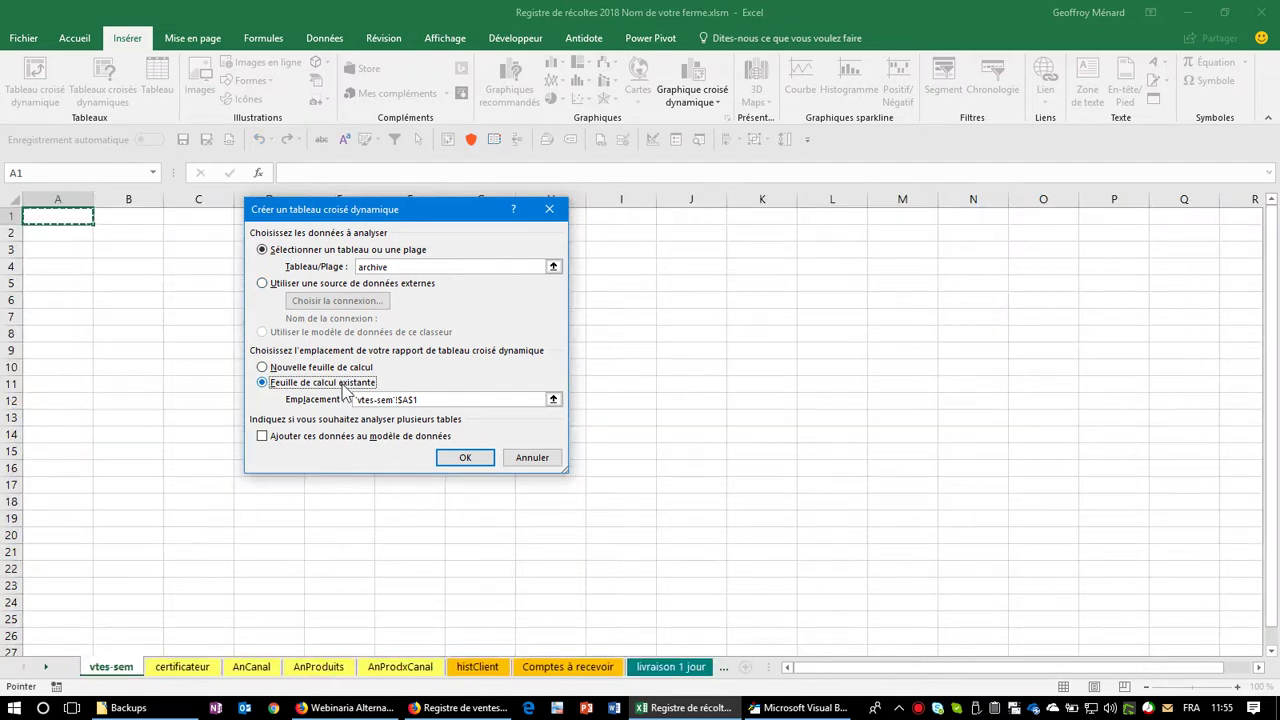
{"action": "left_click", "coordinate": [460, 399]}
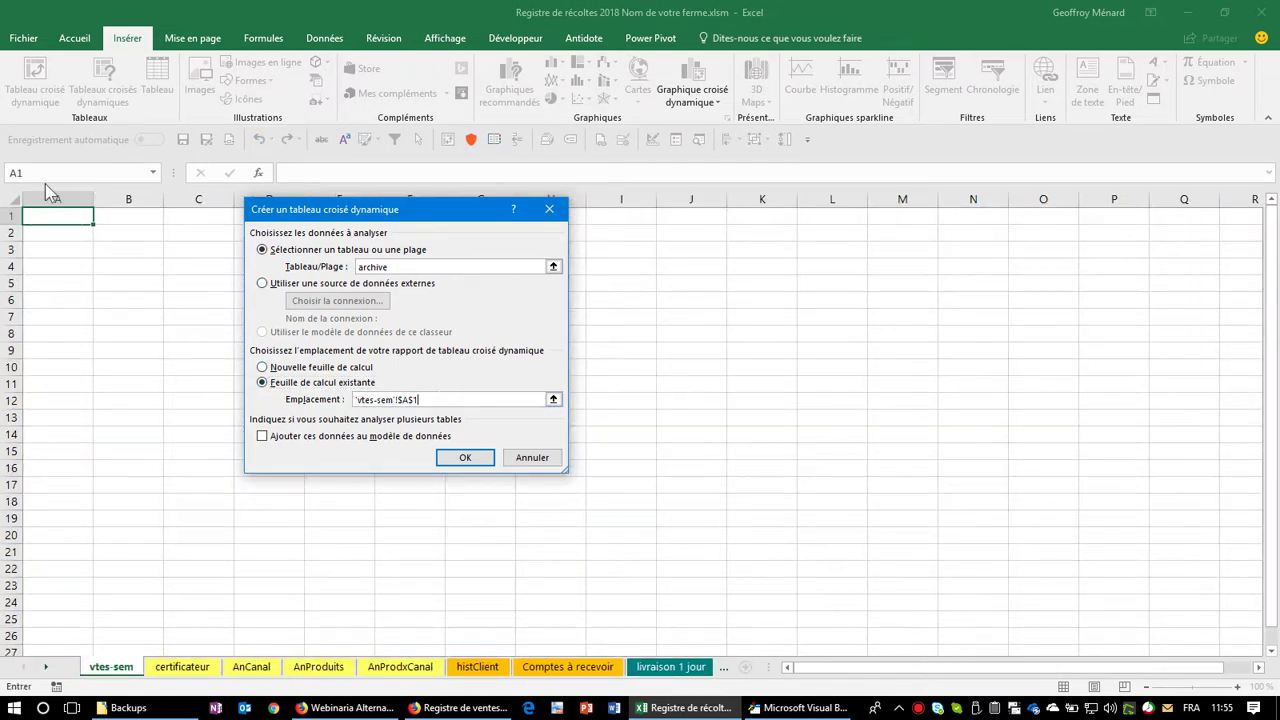
{"action": "left_click", "coordinate": [470, 458]}
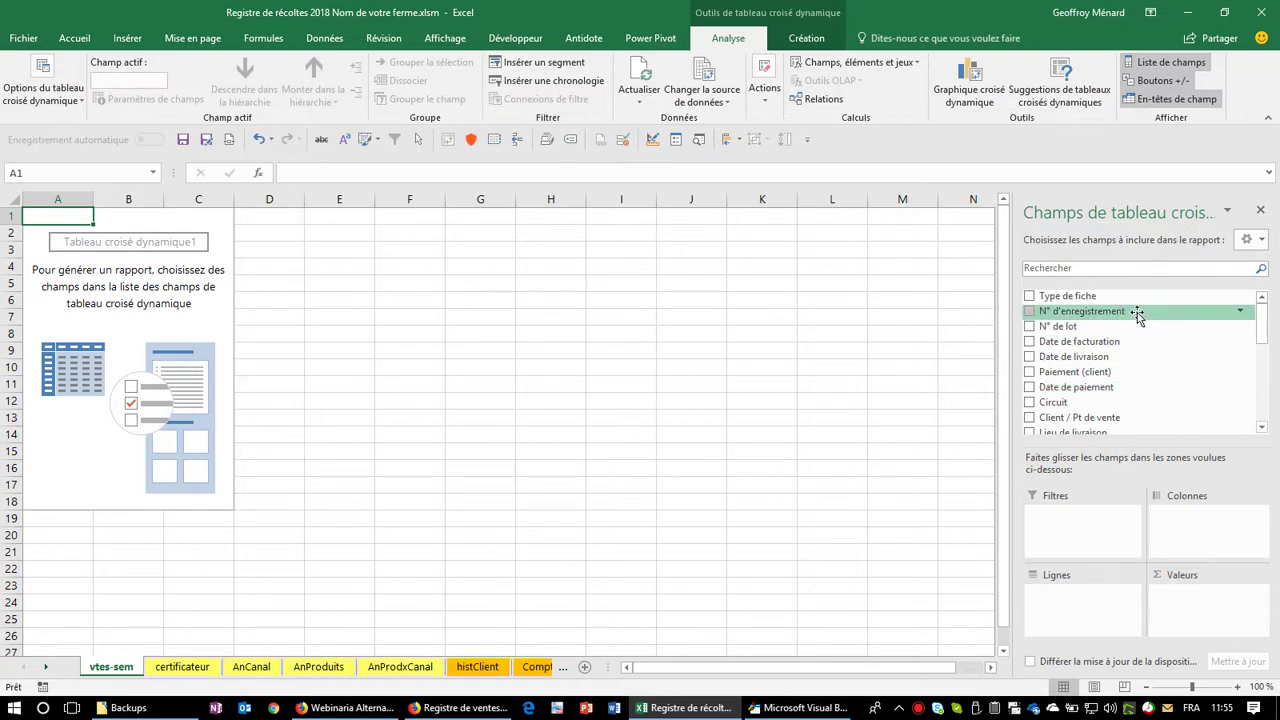
{"action": "left_click_drag", "start_coordinate": [1263, 320], "coordinate": [1268, 412]}
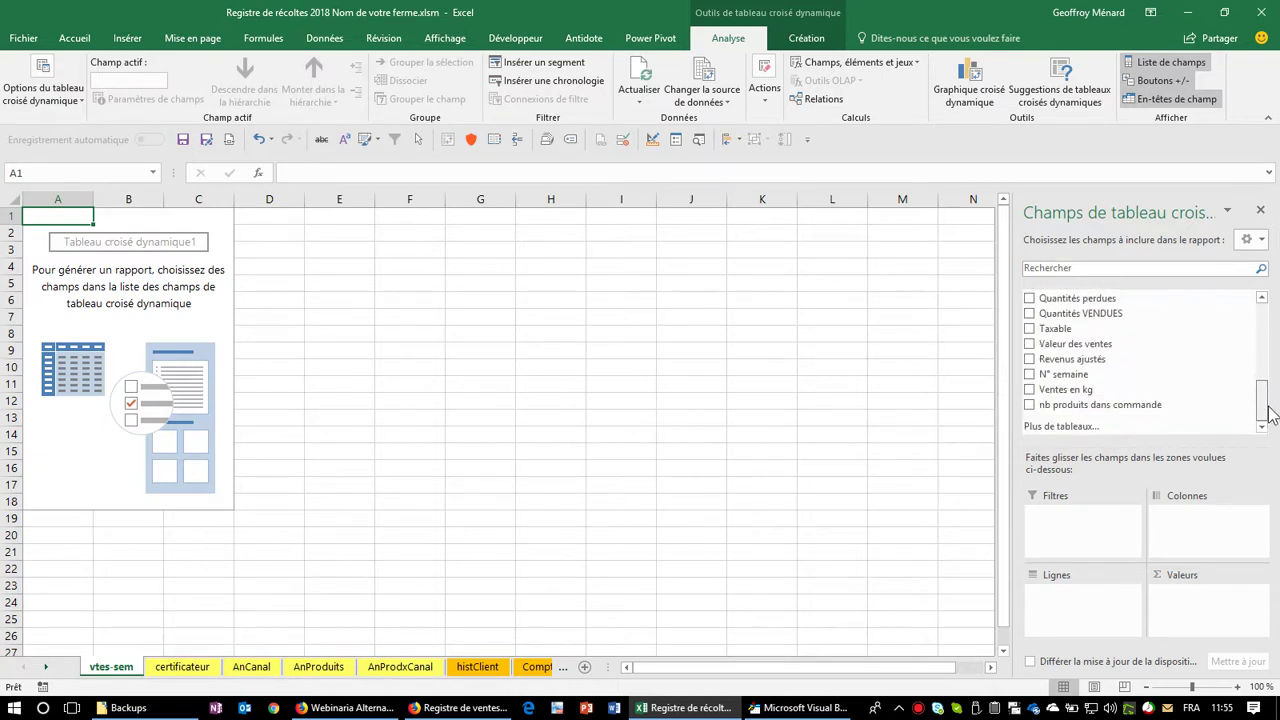
{"action": "scroll", "coordinate": [1268, 413], "scroll_direction": "up", "scroll_amount": 10}
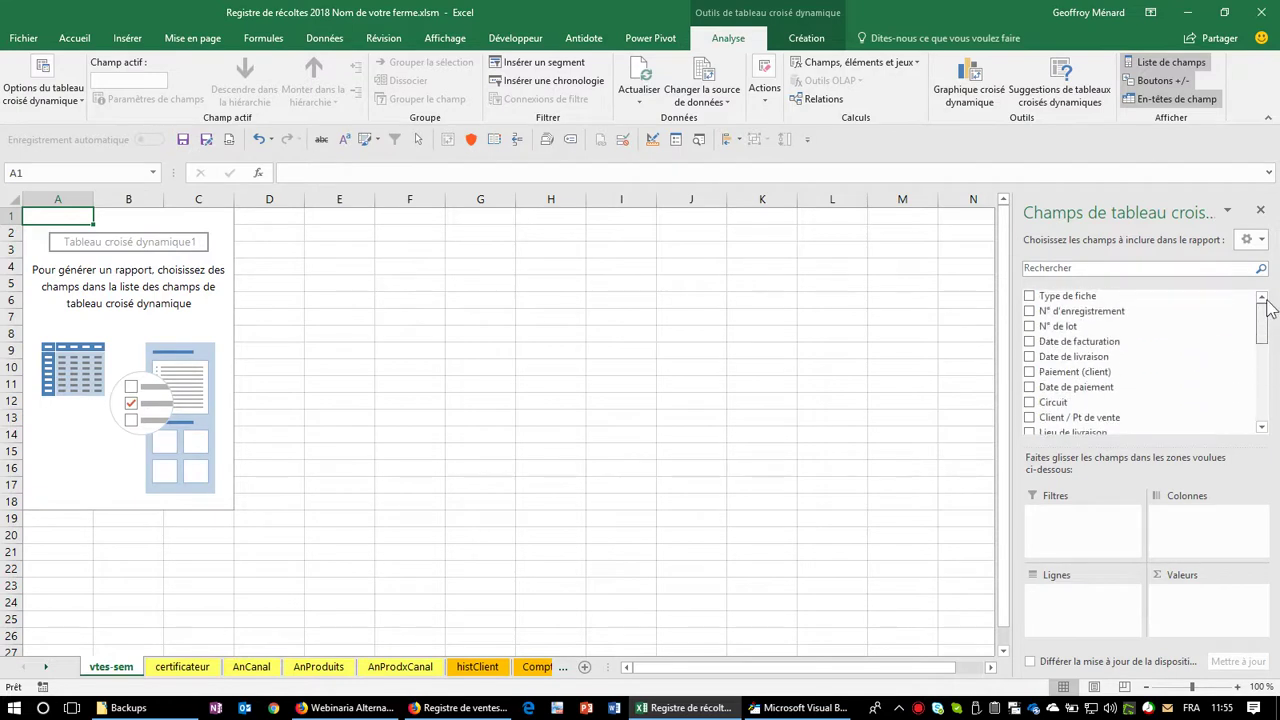
{"action": "mouse_move", "coordinate": [1265, 316]}
{"action": "left_mouse_down"}
{"action": "mouse_move", "coordinate": [1268, 345]}
{"action": "mouse_move", "coordinate": [1263, 327]}
{"action": "left_mouse_up"}
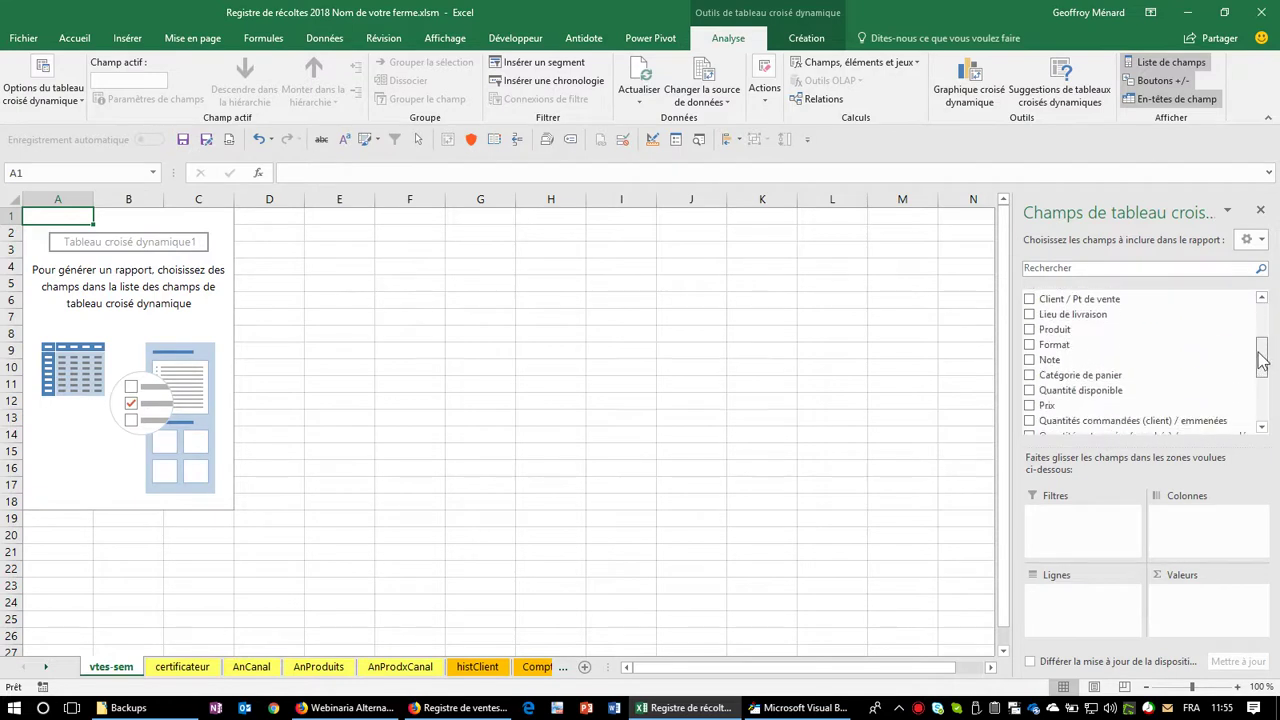
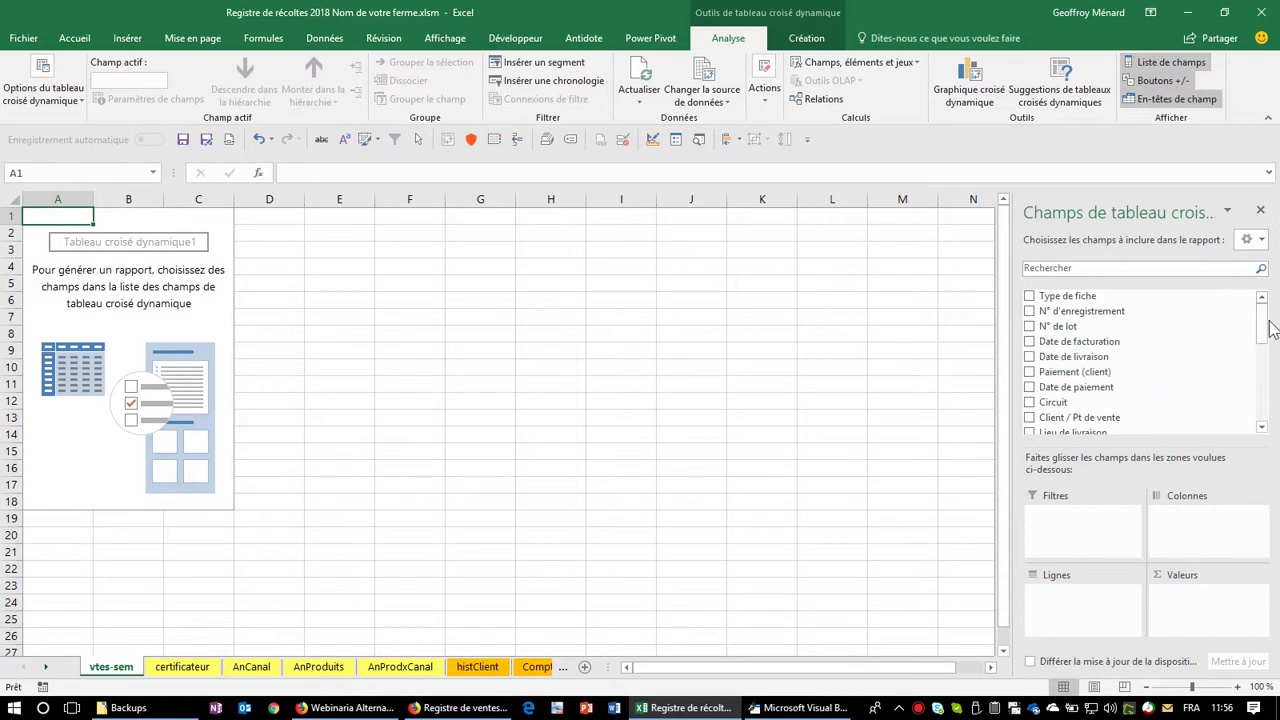
Step: Build the vtes-sem pivot with Circuit rows, N° semaine columns and summed Valeur des ventes
{"action": "left_click_drag", "start_coordinate": [1265, 323], "coordinate": [1267, 363]}
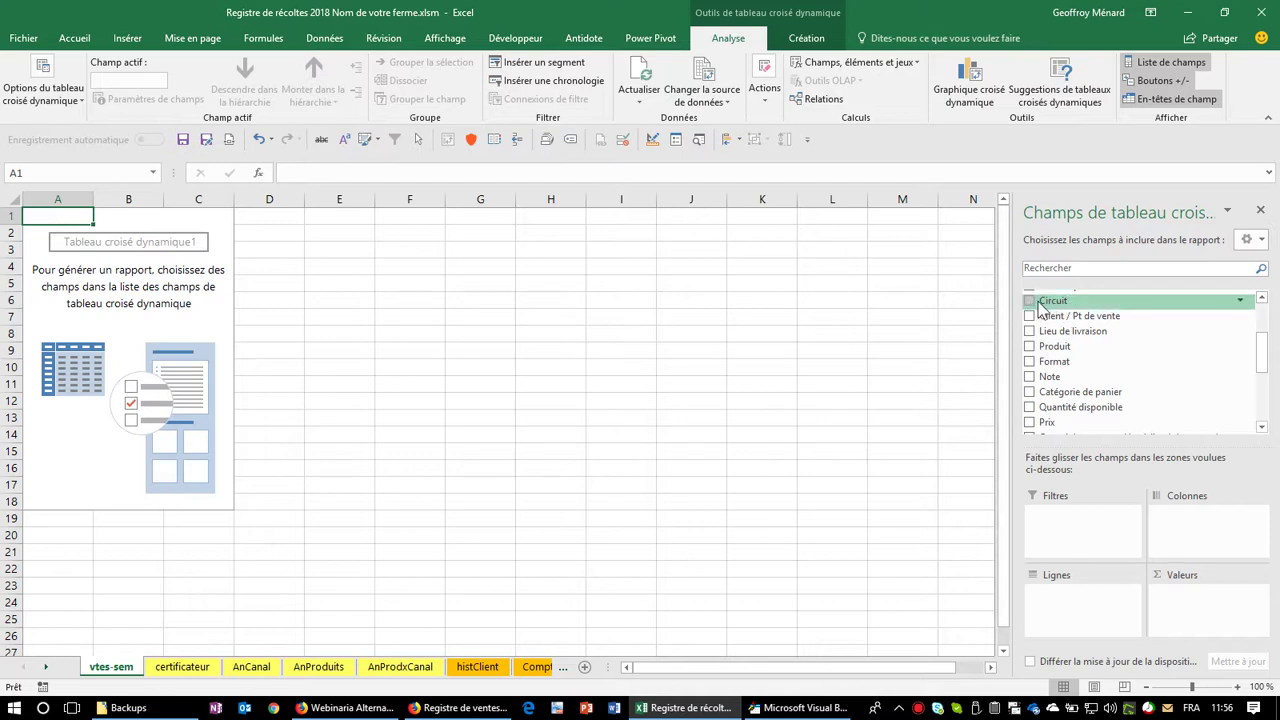
{"action": "left_click_drag", "start_coordinate": [1058, 302], "coordinate": [1092, 596]}
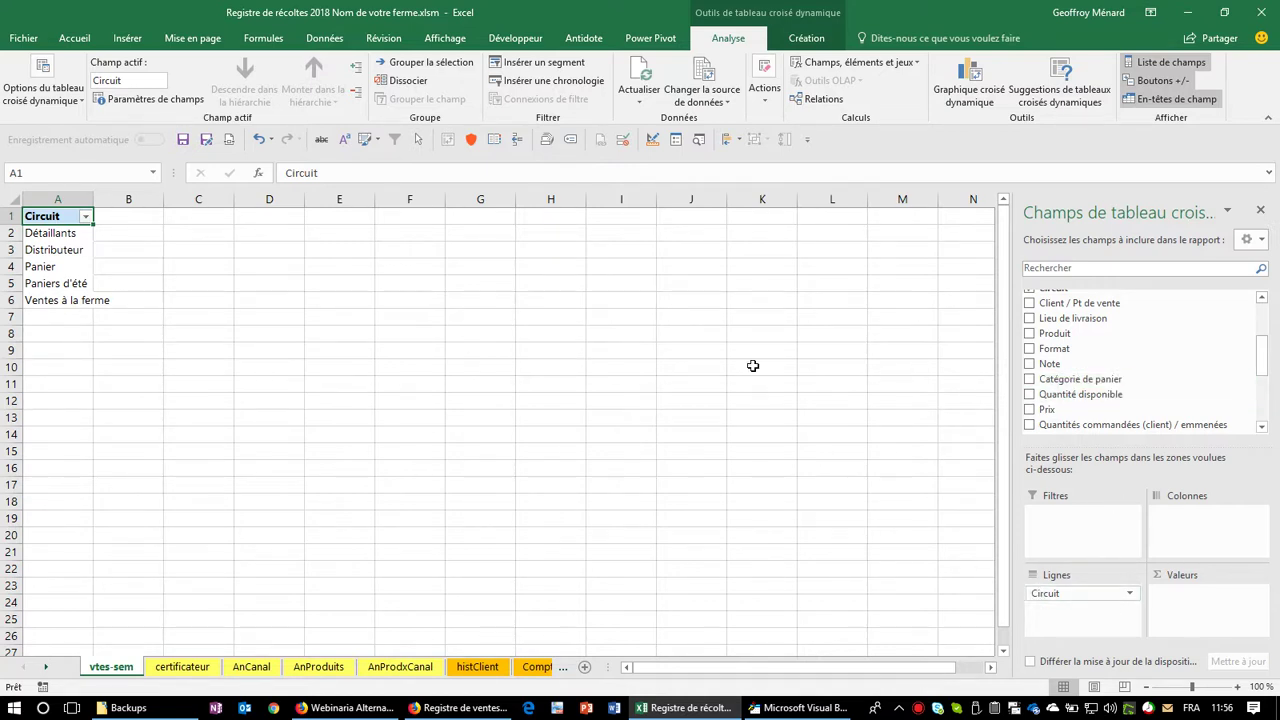
{"action": "left_click_drag", "start_coordinate": [1263, 371], "coordinate": [1268, 425]}
{"action": "mouse_move", "coordinate": [1058, 374]}
{"action": "left_mouse_down"}
{"action": "mouse_move", "coordinate": [1122, 393]}
{"action": "mouse_move", "coordinate": [1210, 513]}
{"action": "left_mouse_up"}
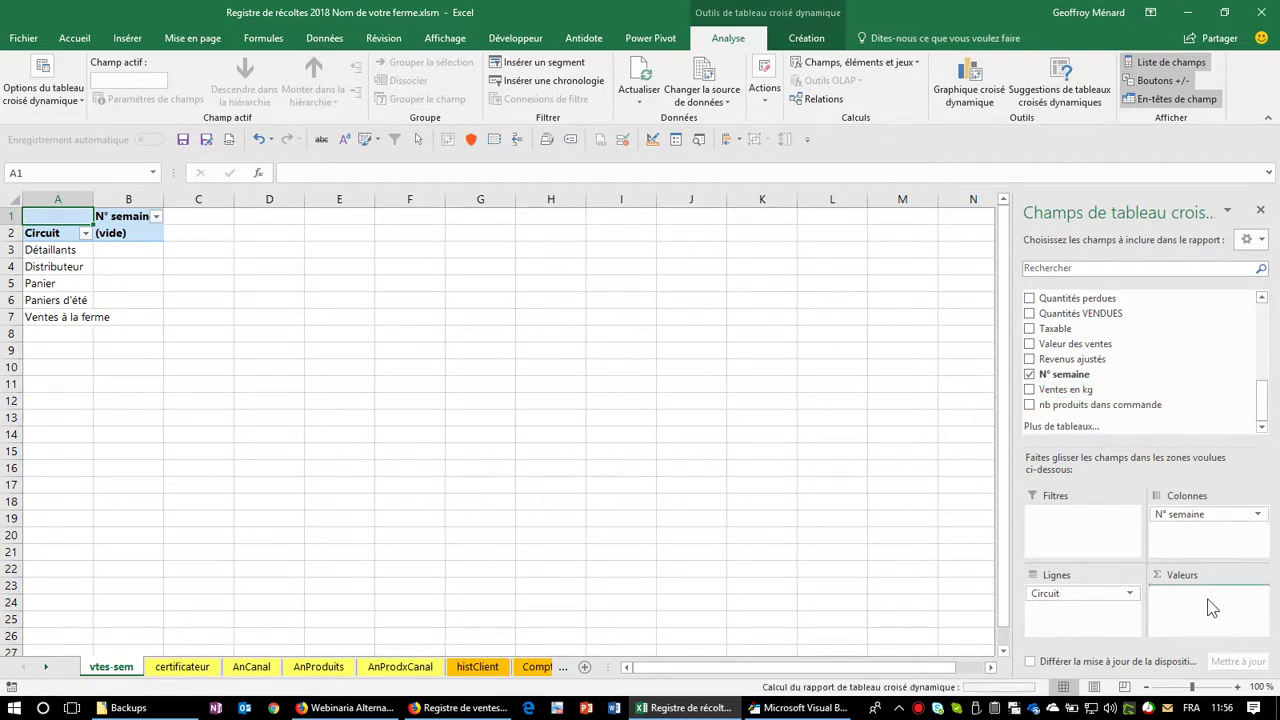
{"action": "left_click_drag", "start_coordinate": [1087, 395], "coordinate": [1206, 604]}
{"action": "mouse_move", "coordinate": [1216, 597]}
{"action": "left_mouse_down"}
{"action": "mouse_move", "coordinate": [1122, 392]}
{"action": "mouse_move", "coordinate": [1216, 607]}
{"action": "left_mouse_up"}
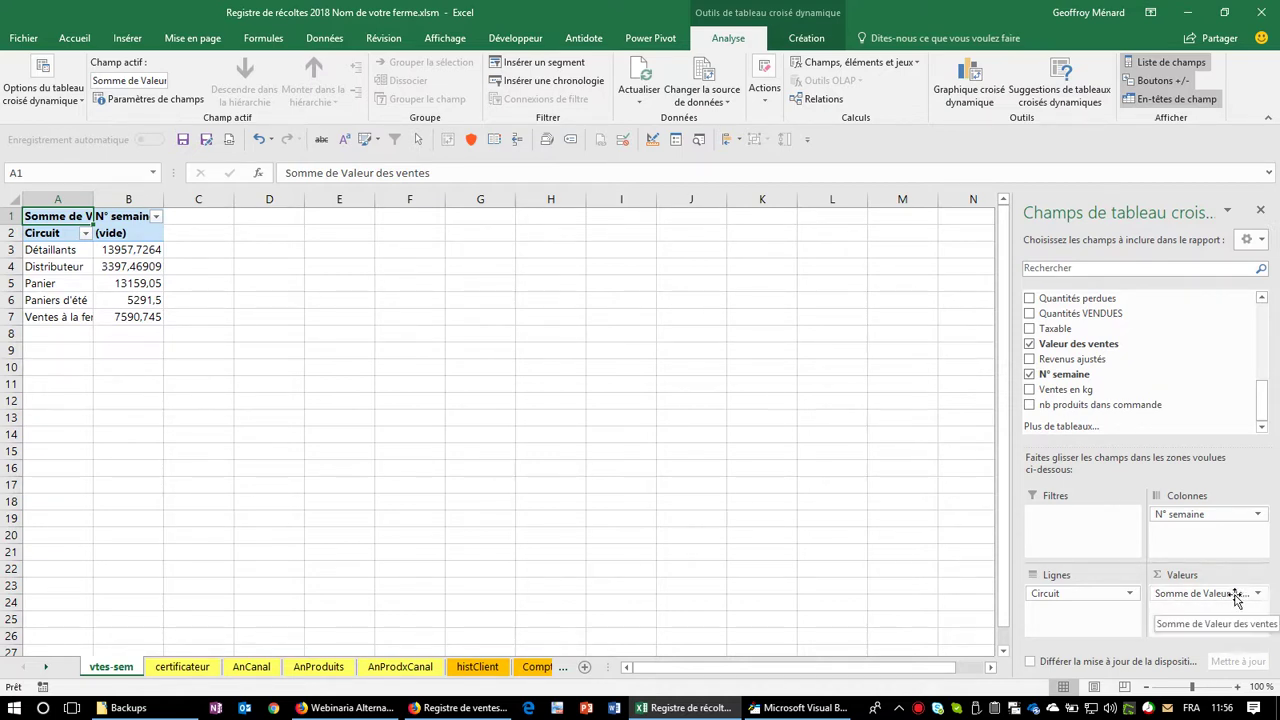
{"action": "left_click", "coordinate": [1236, 596]}
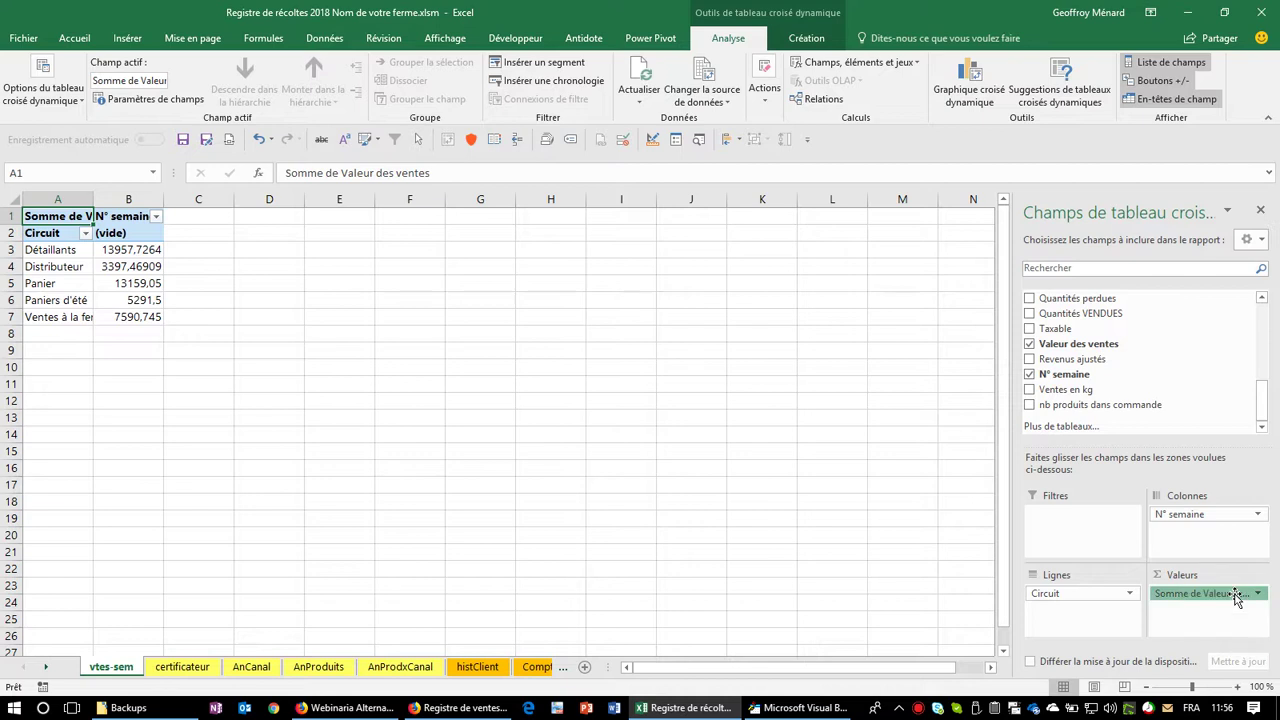
{"action": "left_click", "coordinate": [1164, 318]}
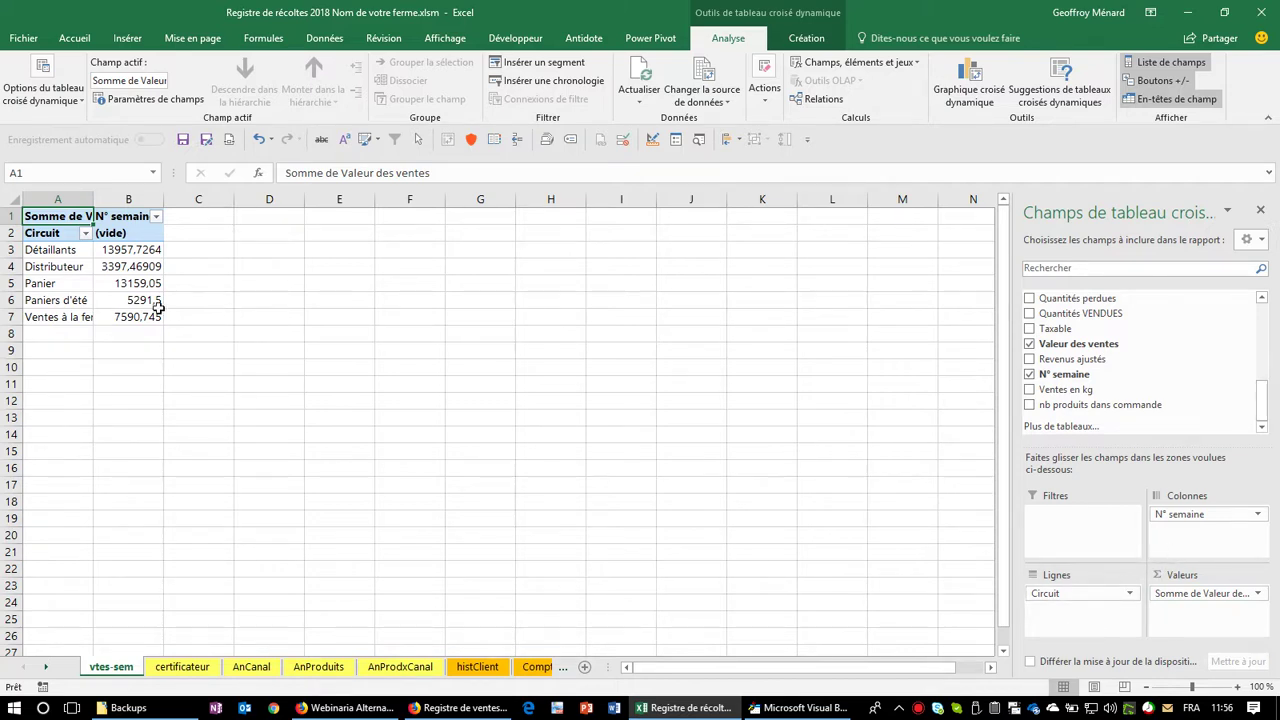
Step: Select the (vide) week label in the pivot, then switch to the archive sheet
{"action": "left_click", "coordinate": [138, 226]}
{"action": "left_click", "coordinate": [142, 233]}
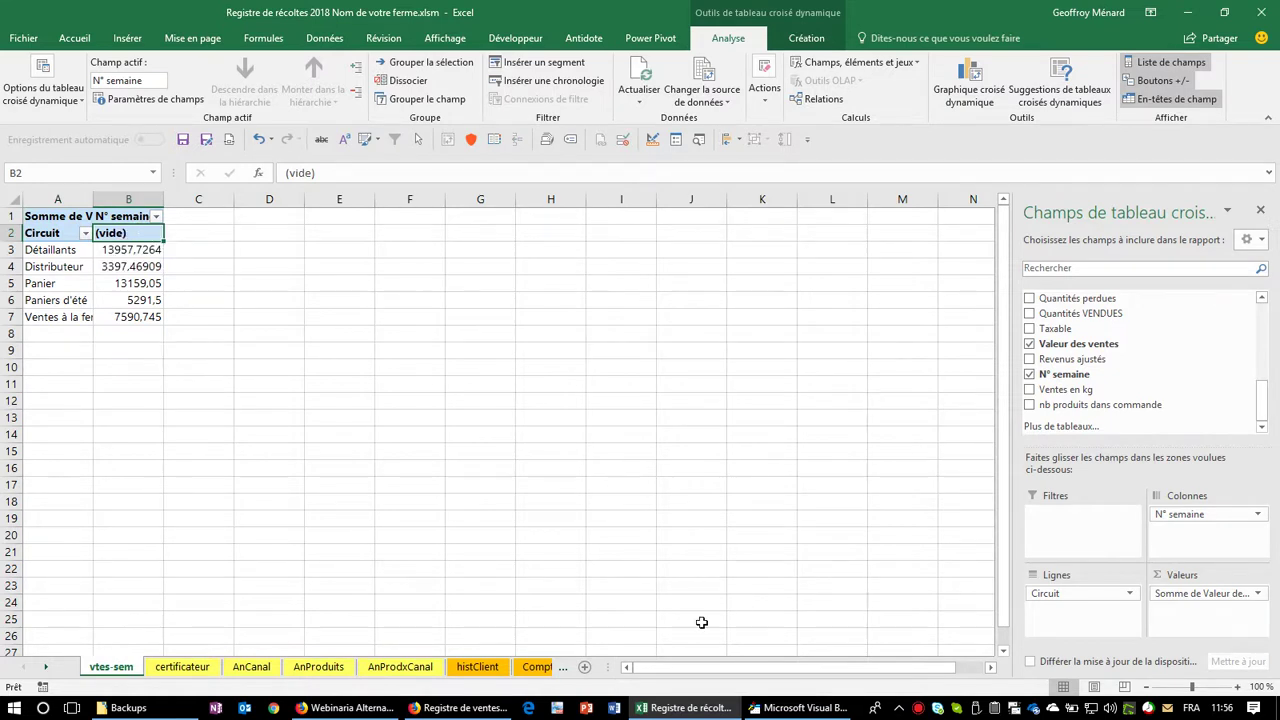
{"action": "left_click", "coordinate": [45, 667]}
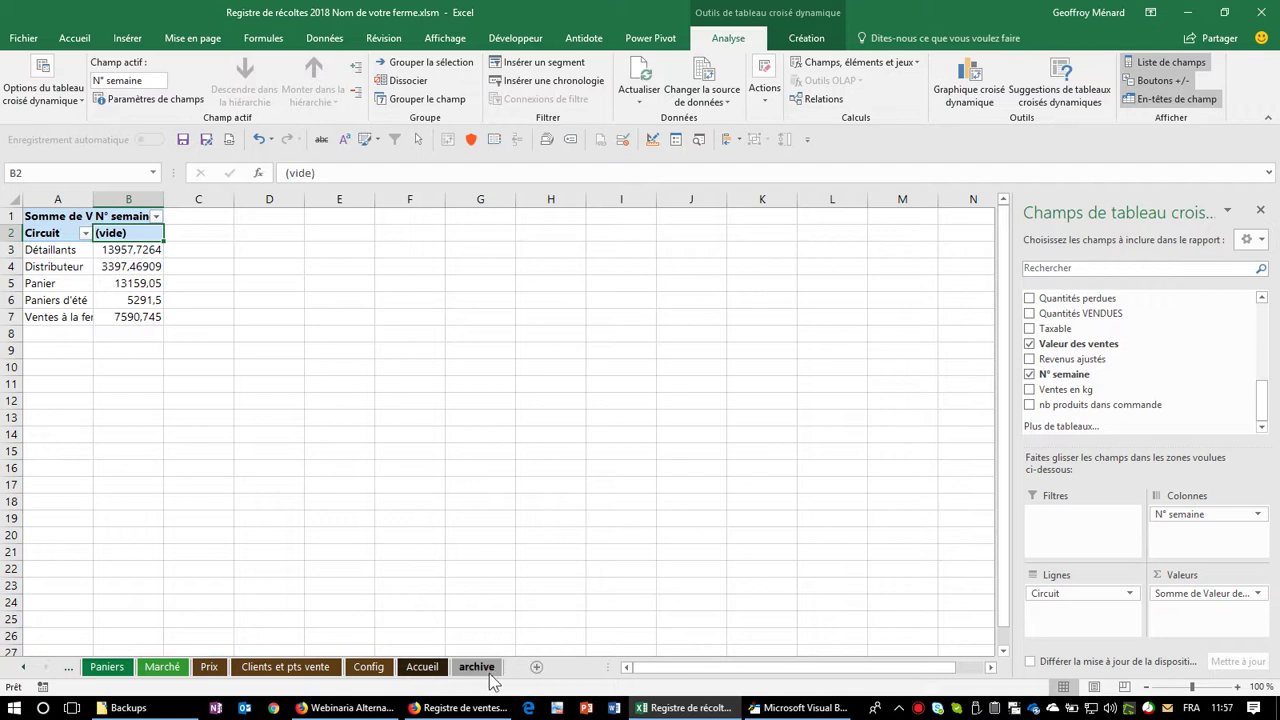
{"action": "left_click", "coordinate": [476, 667]}
Step: On the archive sheet, move to the first N° semaine data cell in row 4
{"action": "left_click", "coordinate": [940, 230]}
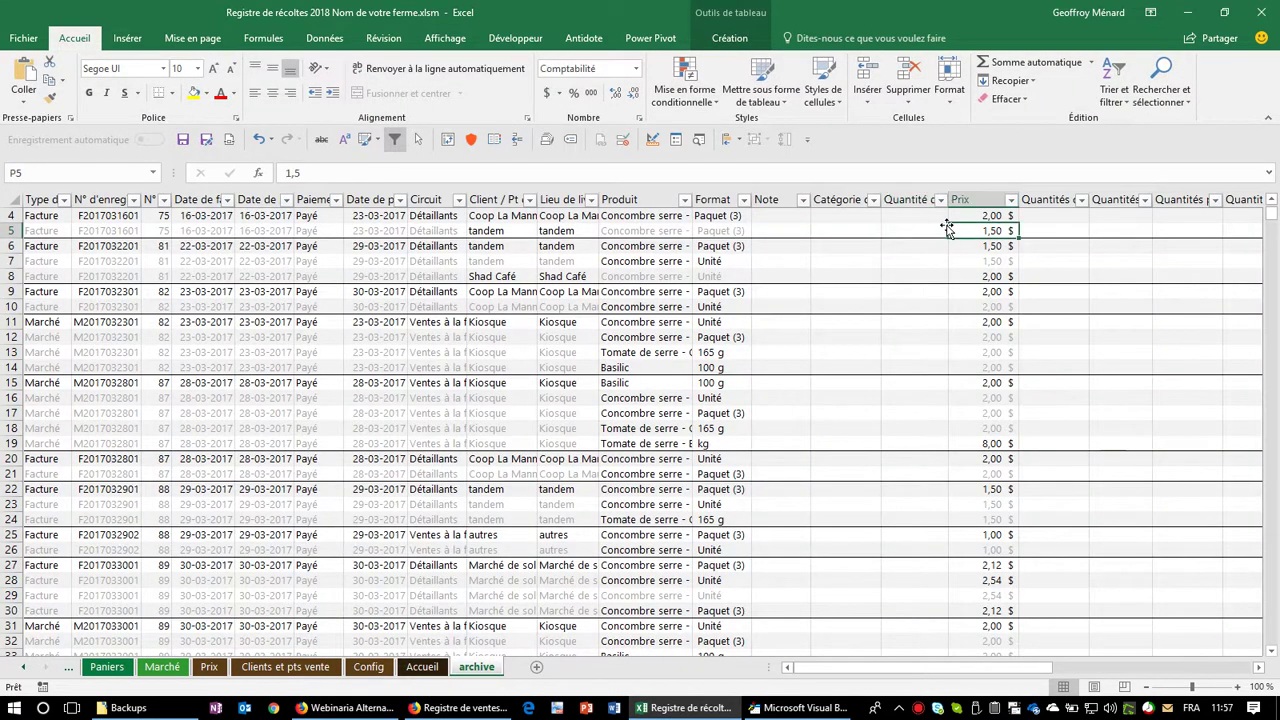
{"action": "key", "text": "Right"}
{"action": "key", "text": "Right"}
{"action": "key", "text": "Right"}
{"action": "key", "text": "Up"}
{"action": "key", "text": "Left"}
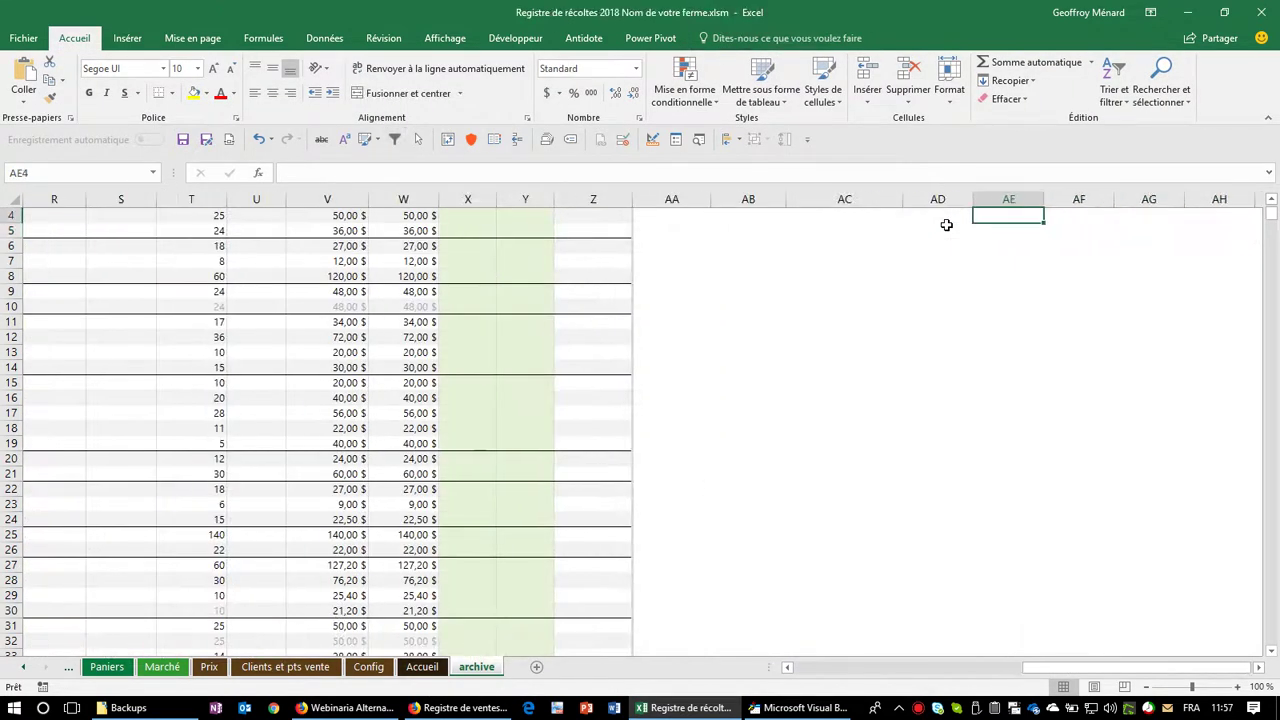
{"action": "key", "text": "Left"}
{"action": "key", "text": "Left"}
{"action": "key", "text": "Left"}
{"action": "key", "text": "Left"}
{"action": "key", "text": "Left"}
{"action": "key", "text": "Left"}
{"action": "key", "text": "Left"}
{"action": "key", "text": "Up"}
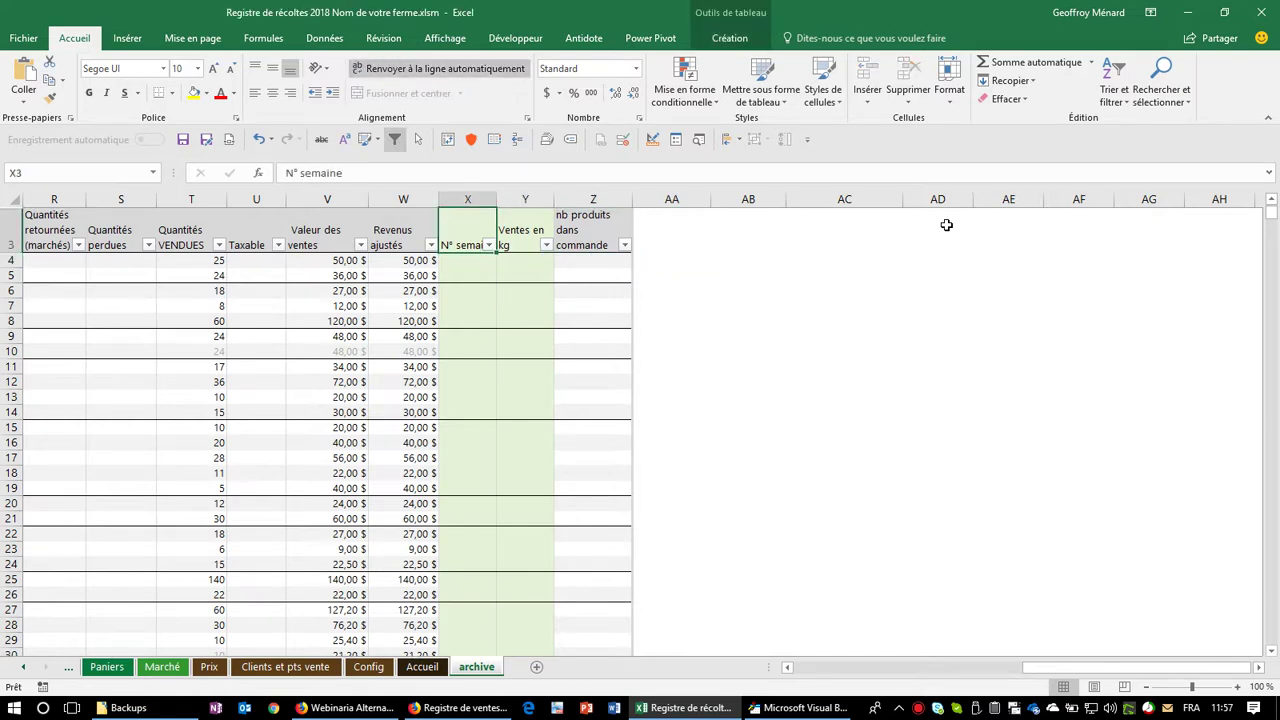
{"action": "key", "text": "Down"}
Step: Start a NO.SEMAINE formula on the row's Date de livraison, then cancel it
{"action": "type", "text": "="}
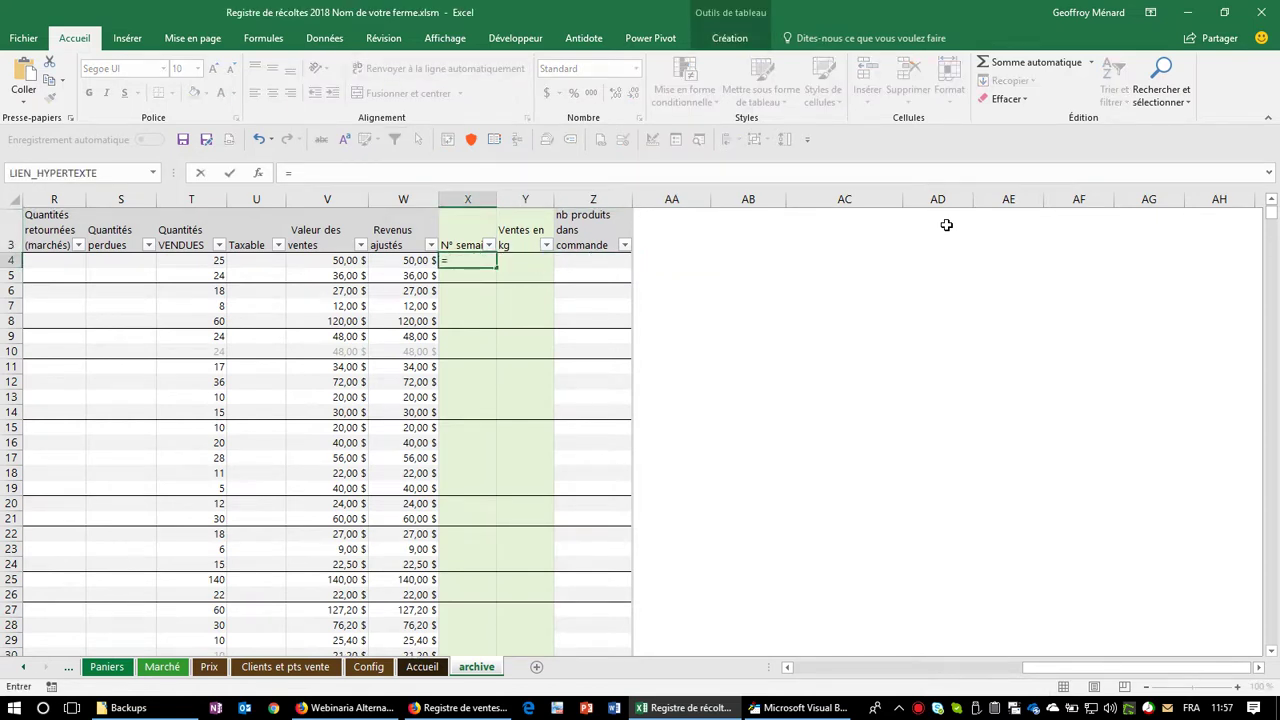
{"action": "type", "text": "no.s"}
{"action": "key", "text": "Tab"}
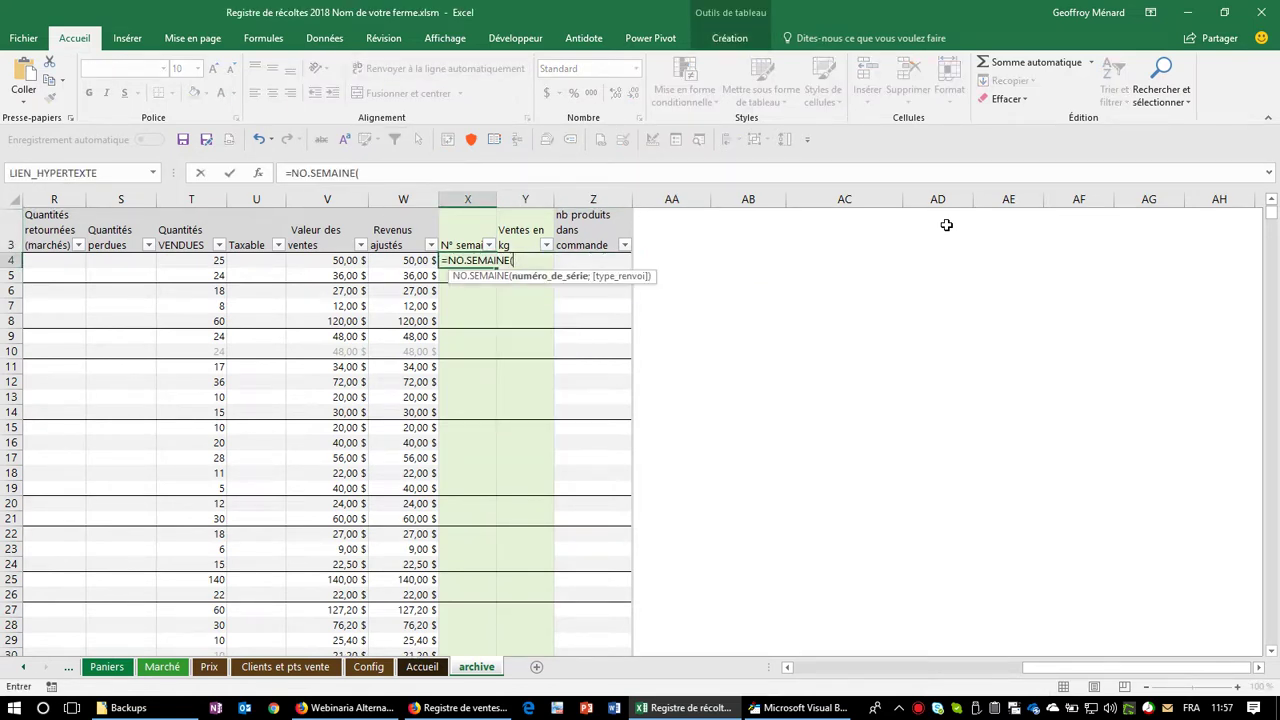
{"action": "key", "text": "Left"}
{"action": "key", "text": "Left"}
{"action": "key", "text": "Left"}
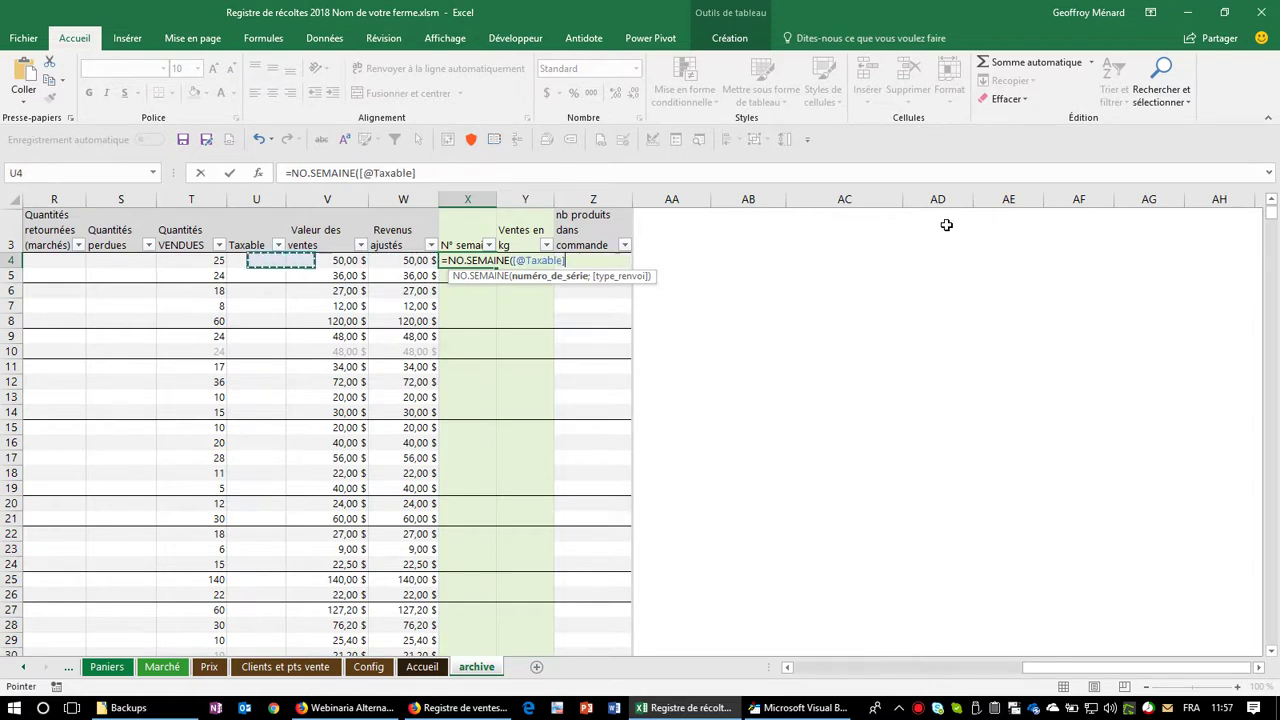
{"action": "key", "text": "Left"}
{"action": "key", "text": "Left"}
{"action": "key", "text": "Left"}
{"action": "key", "text": "Left"}
{"action": "key", "text": "Left"}
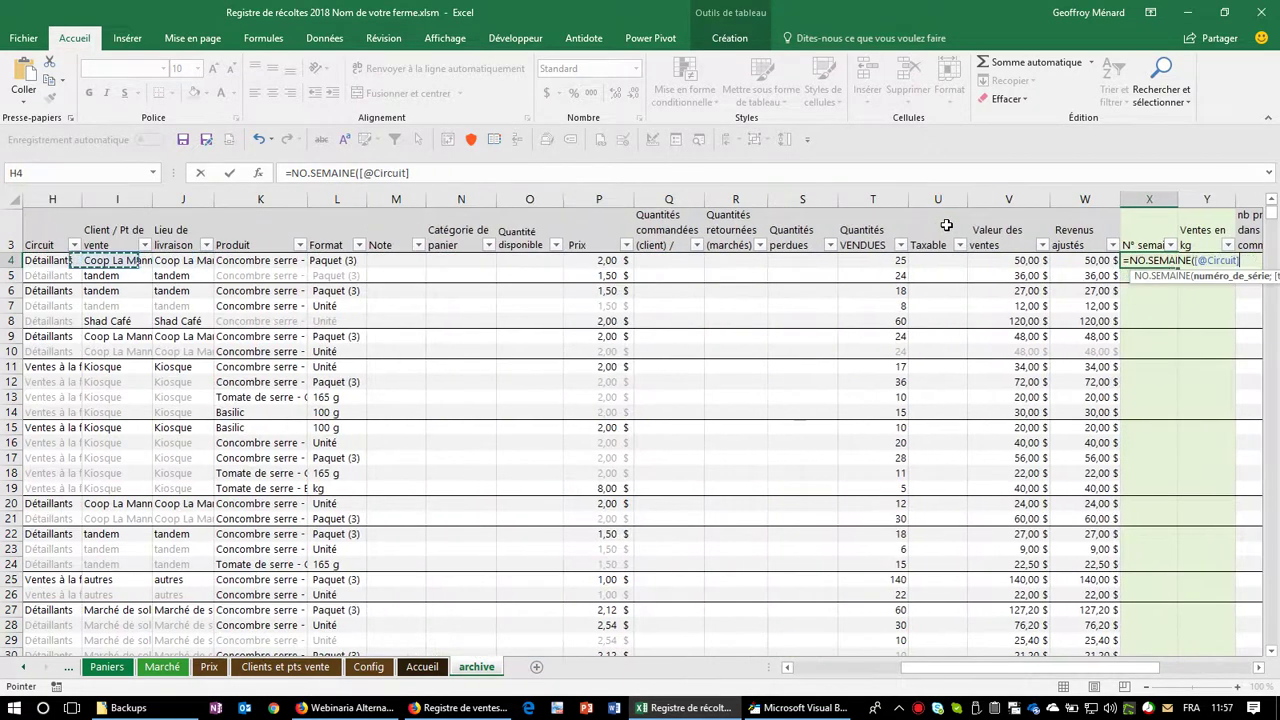
{"action": "key", "text": "Left"}
{"action": "key", "text": "Left"}
{"action": "key", "text": "Left"}
{"action": "key", "text": "Left"}
{"action": "key", "text": "Left"}
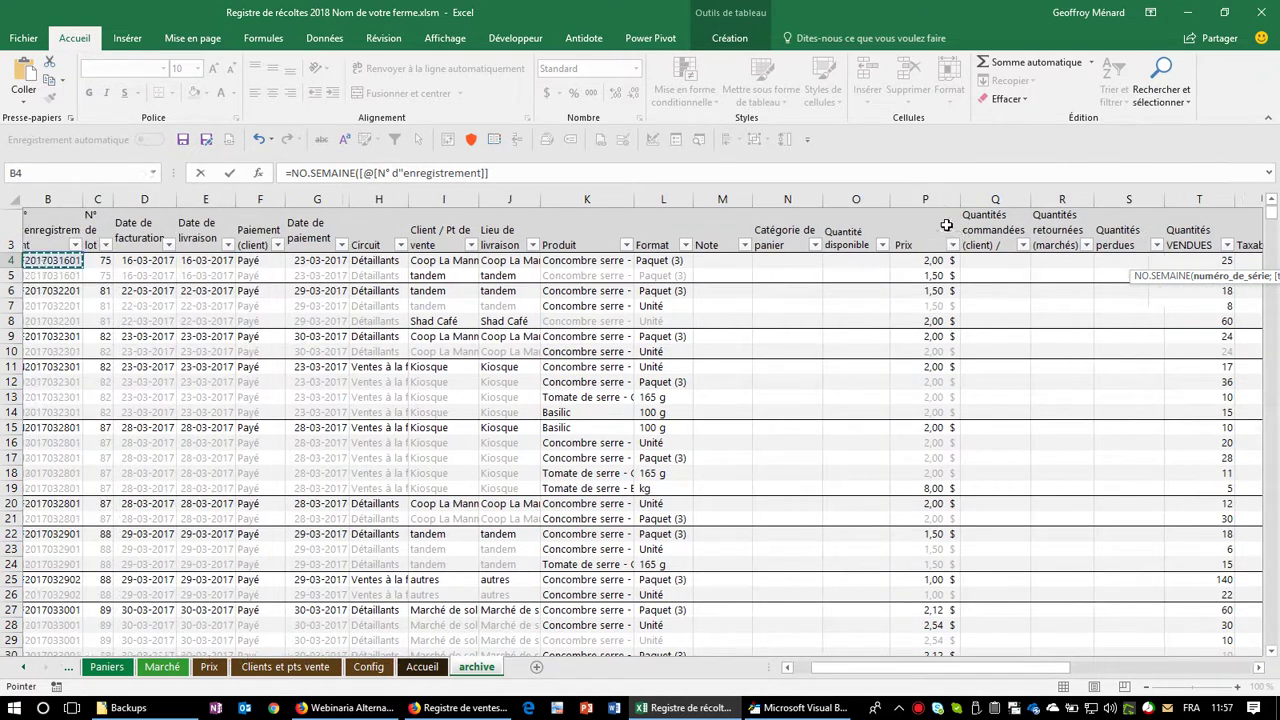
{"action": "key", "text": "Right"}
{"action": "key", "text": "Right"}
{"action": "key", "text": "Right"}
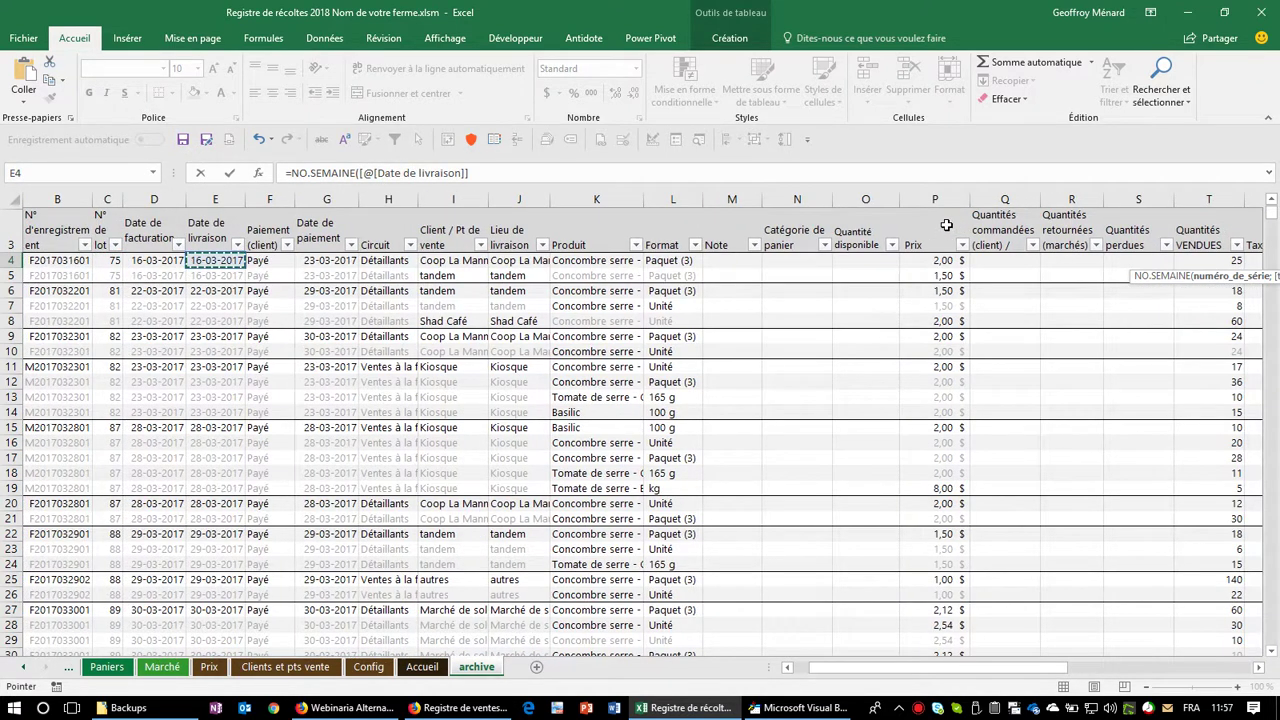
{"action": "type", "text": ";"}
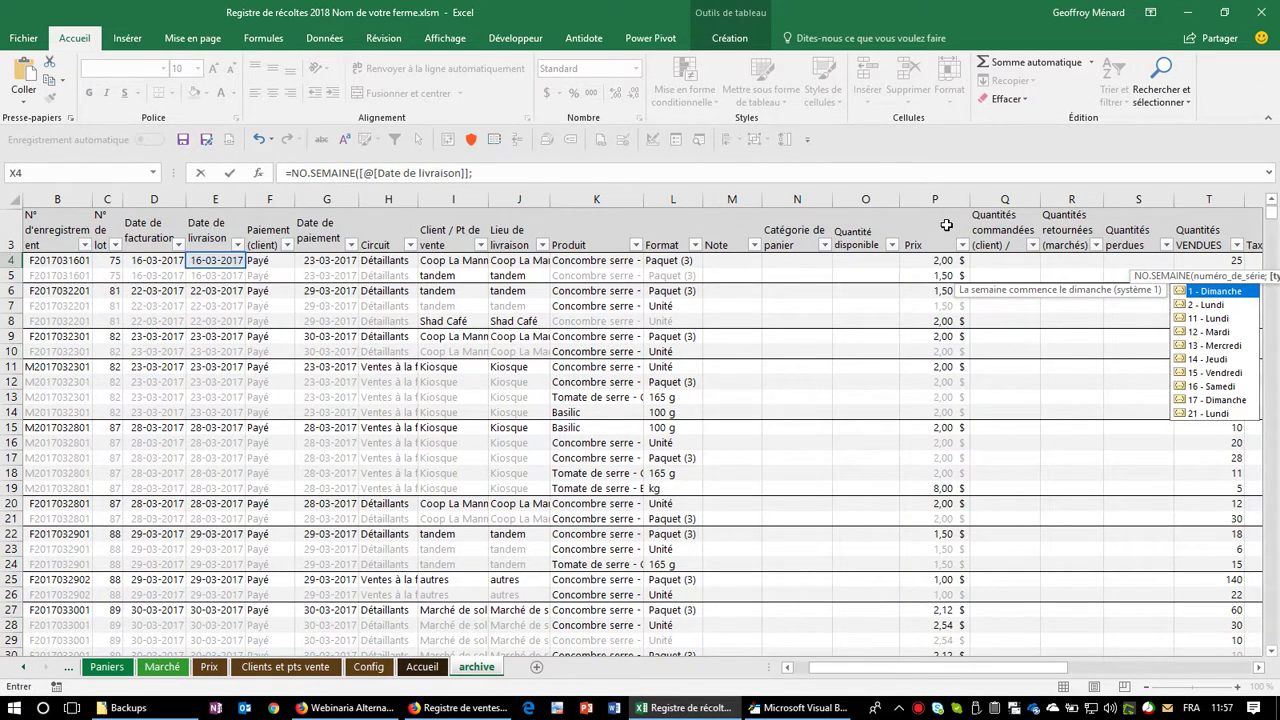
{"action": "type", "text": "mo"}
{"action": "key", "text": "BackSpace"}
{"action": "key", "text": "BackSpace"}
{"action": "type", "text": "cfg"}
{"action": "scroll", "coordinate": [946, 226], "scroll_direction": "up", "scroll_amount": 1}
{"action": "left_click", "coordinate": [569, 166]}
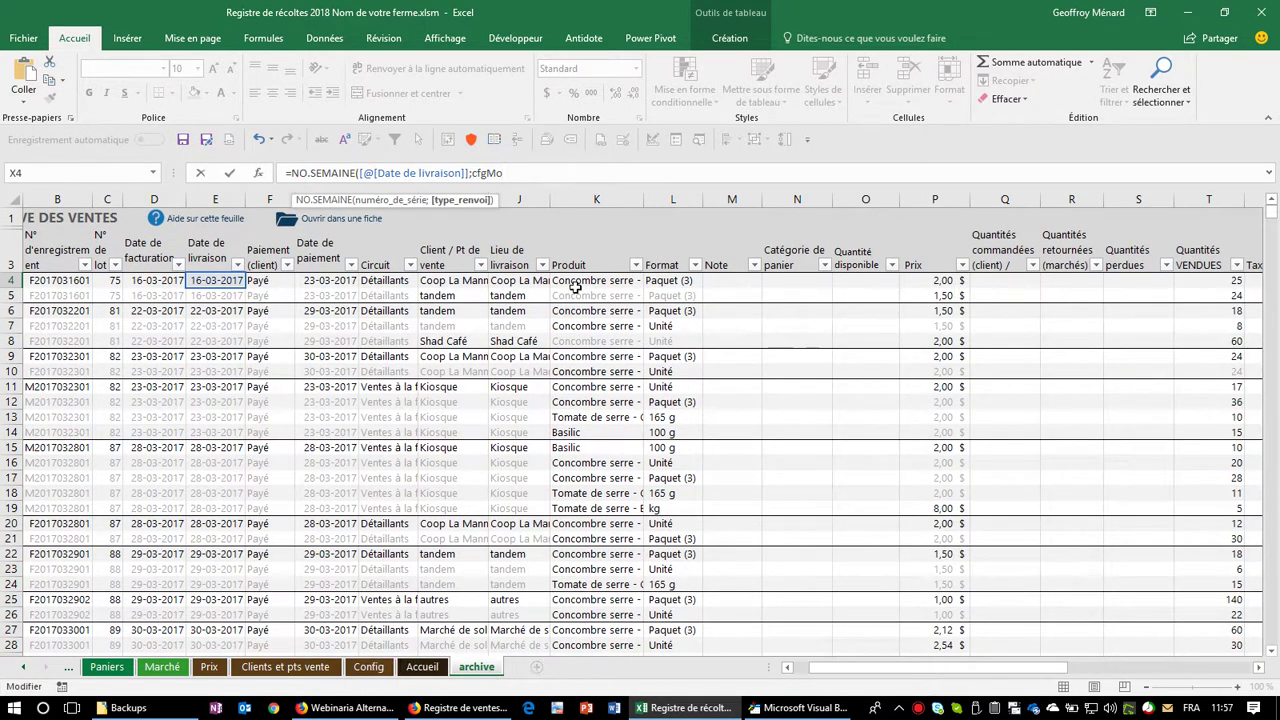
{"action": "key", "text": "BackSpace"}
{"action": "key", "text": "BackSpace"}
{"action": "key", "text": "BackSpace"}
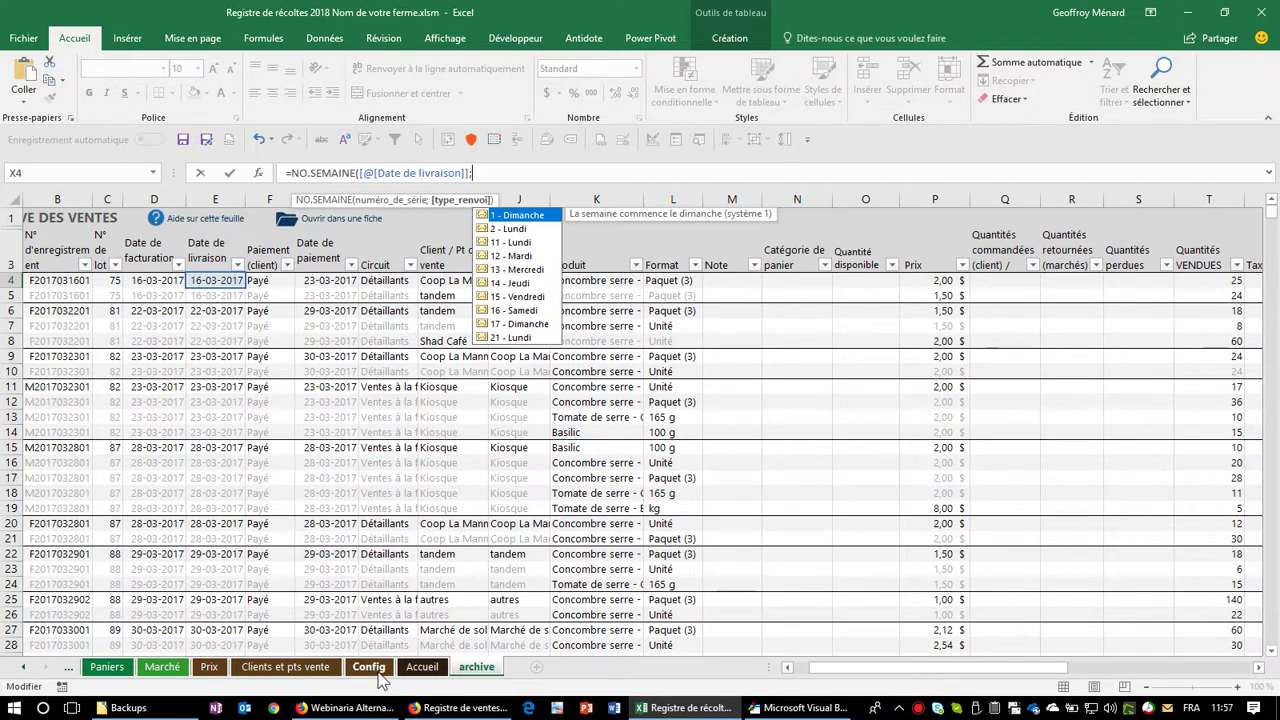
{"action": "left_click", "coordinate": [379, 671]}
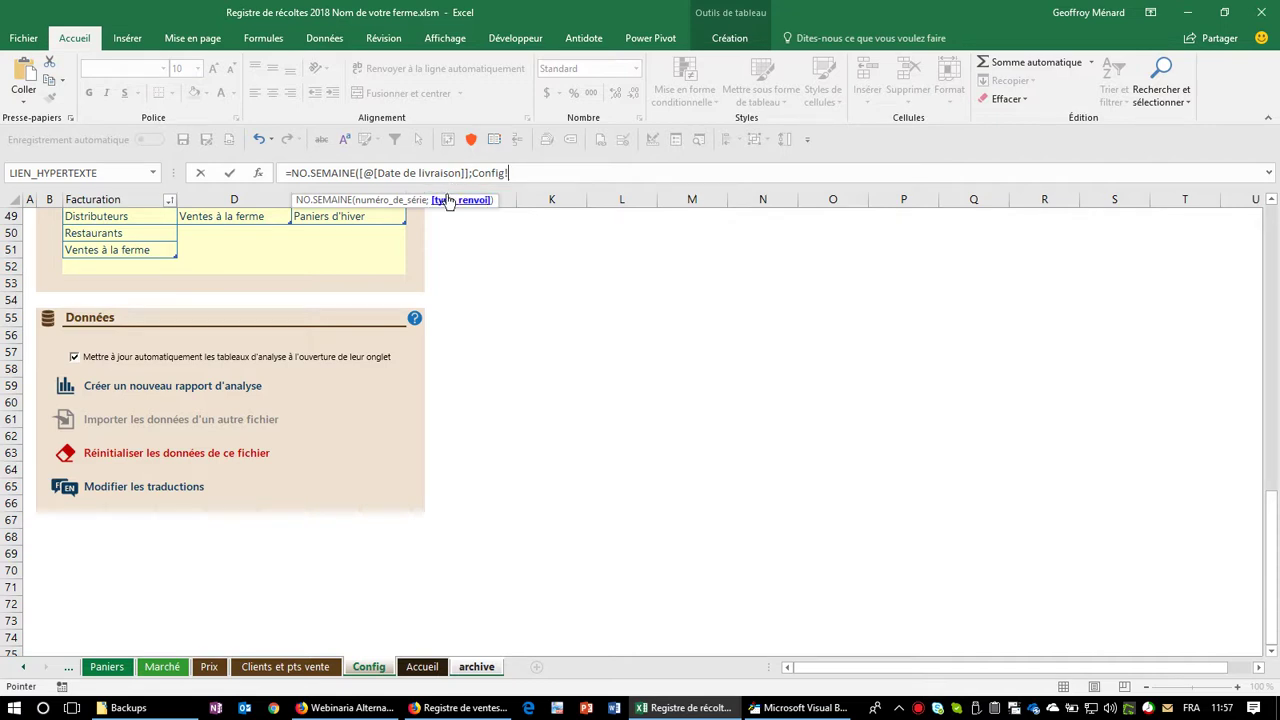
{"action": "key", "text": "Escape"}
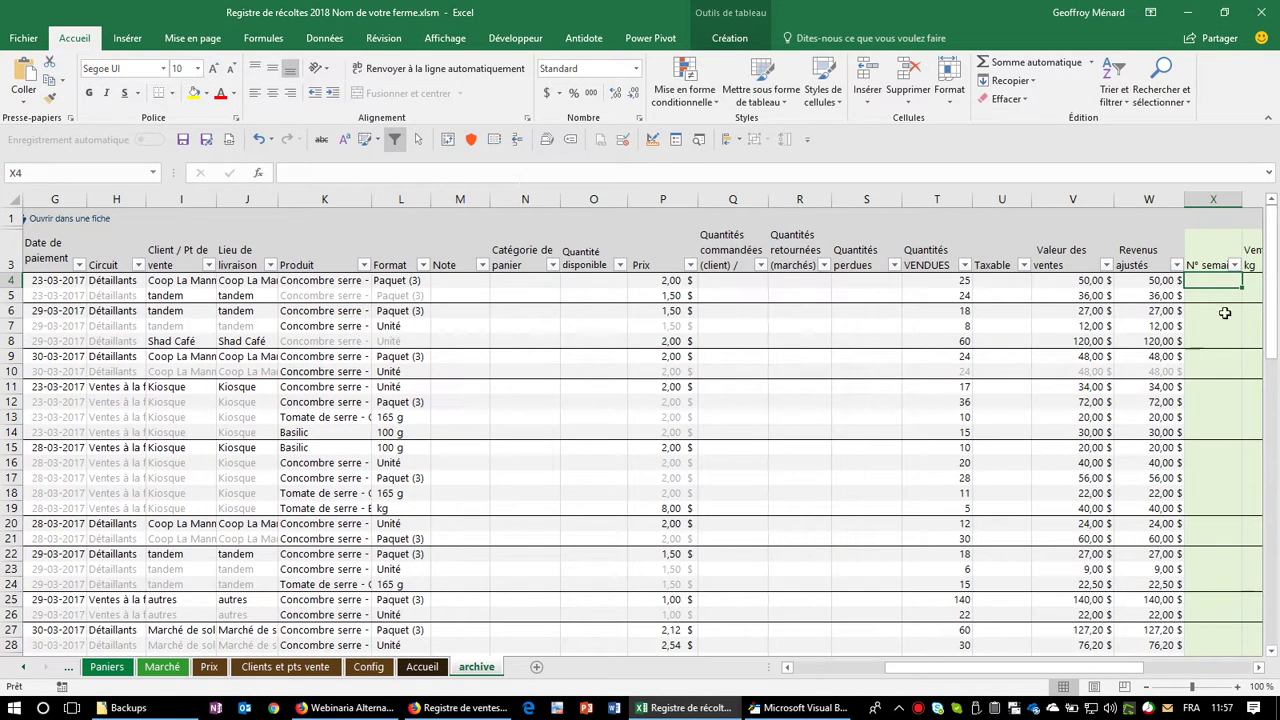
Step: Draft a formula referencing Date de livraison and Config column J, abandon it, and return to Config
{"action": "type", "text": "="}
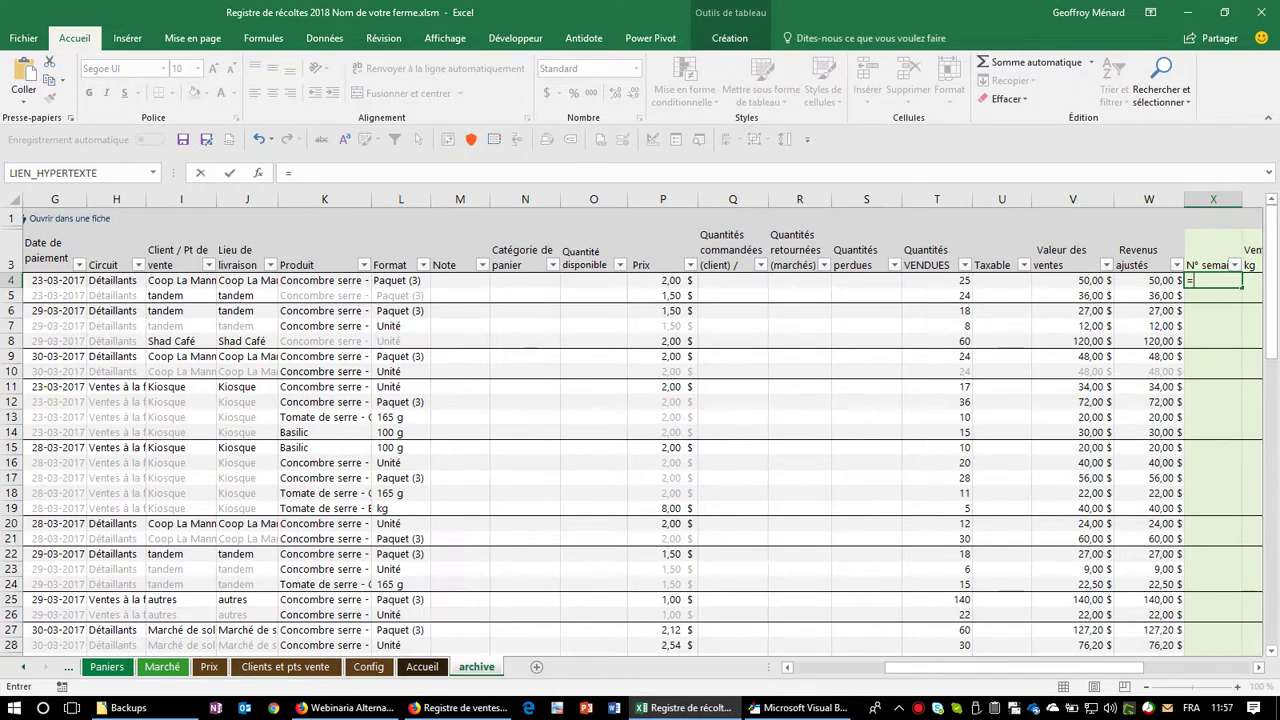
{"action": "left_click", "coordinate": [100, 281]}
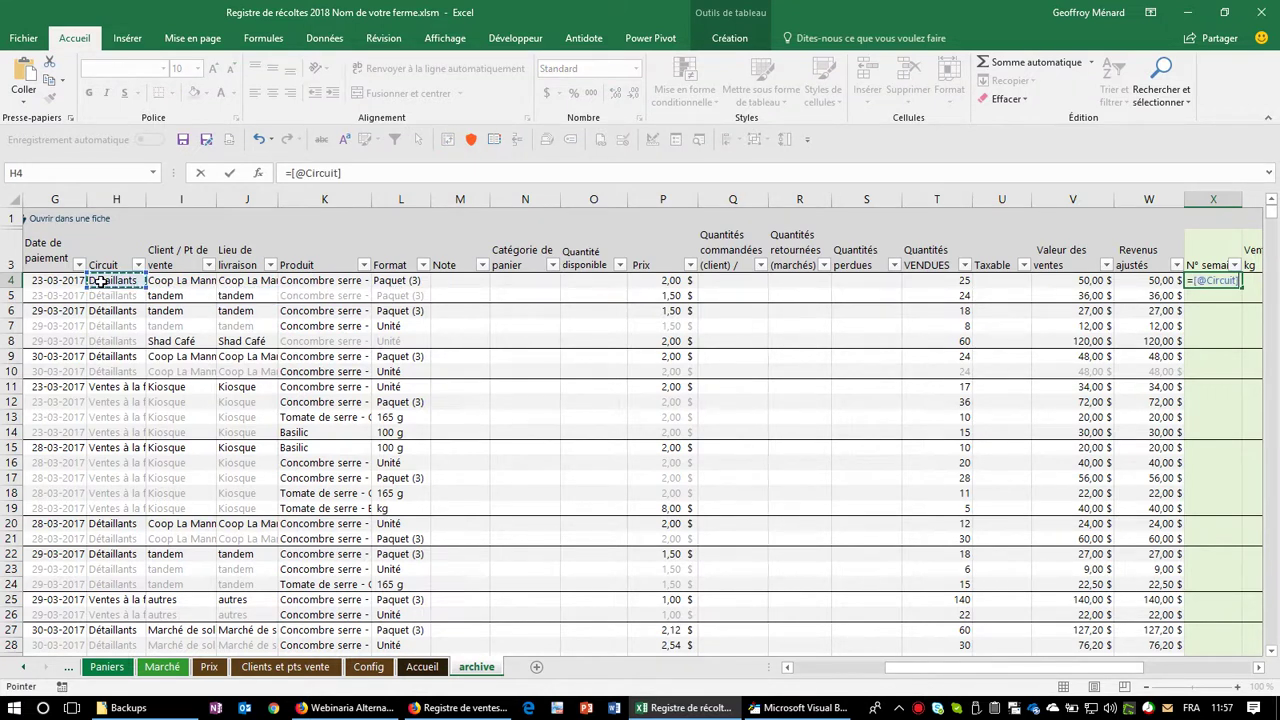
{"action": "scroll", "coordinate": [100, 281], "scroll_direction": "left", "scroll_amount": 3}
{"action": "left_click", "coordinate": [143, 281]}
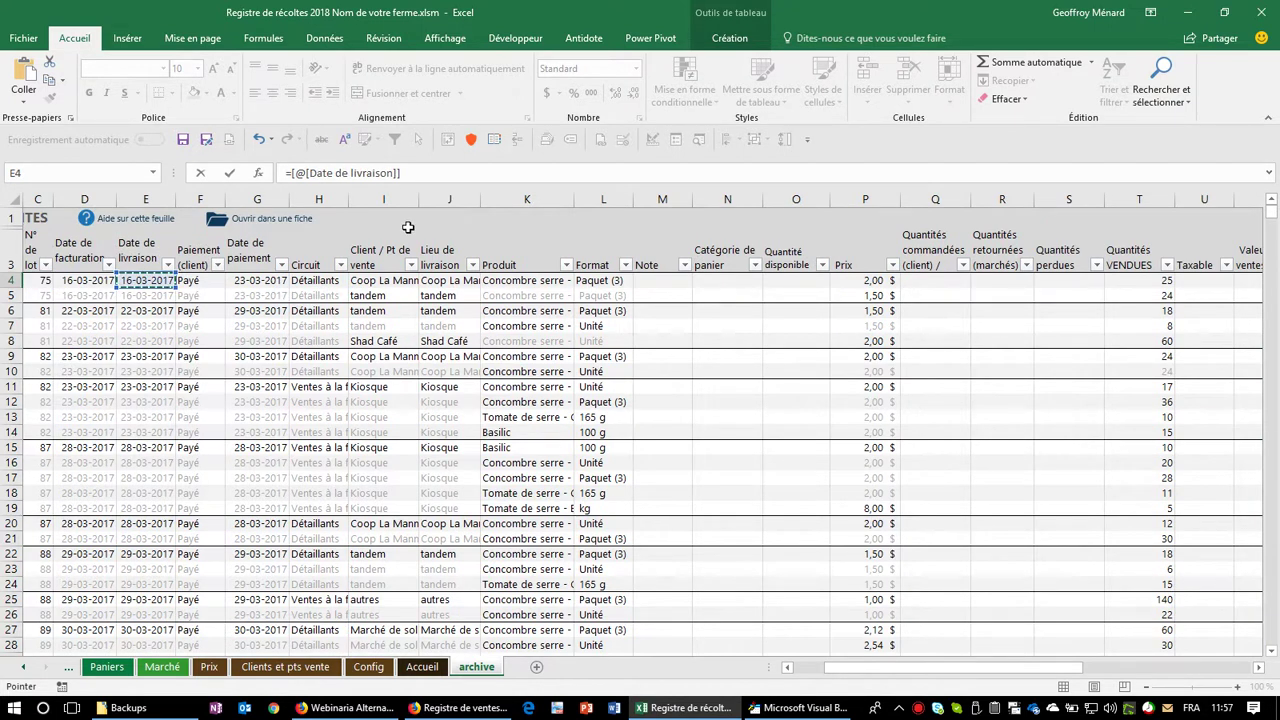
{"action": "type", "text": ";"}
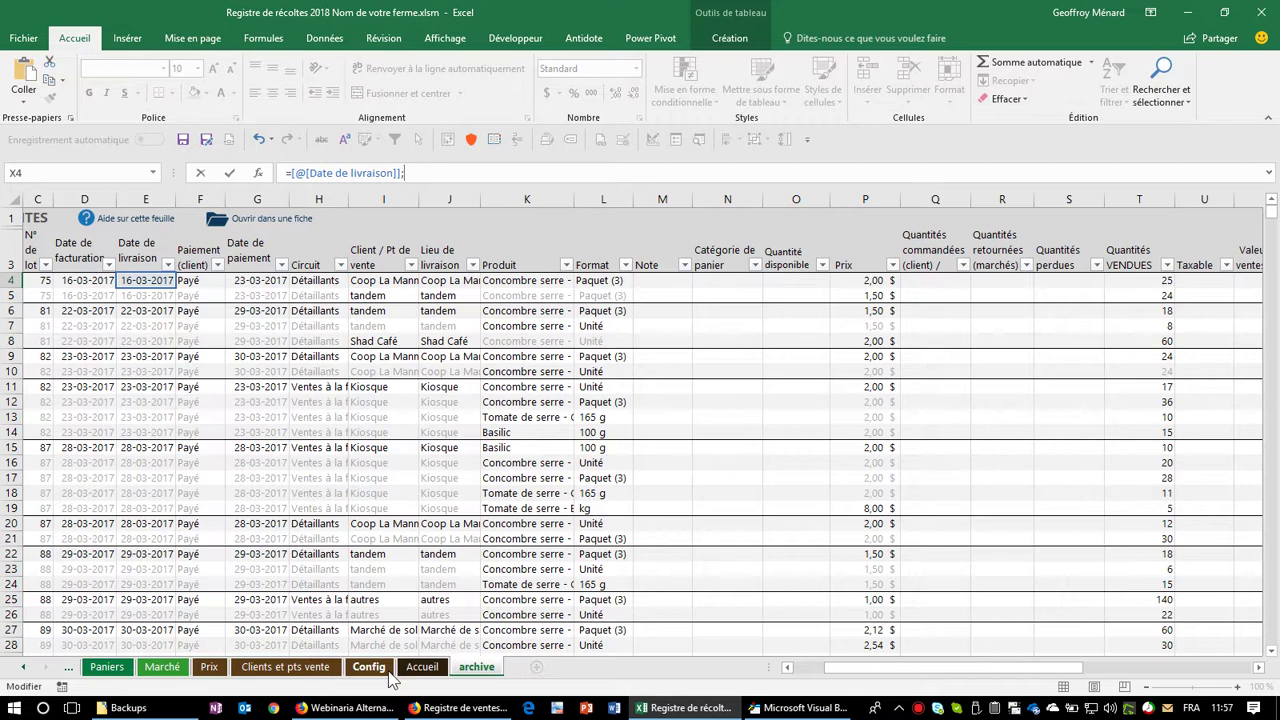
{"action": "left_click", "coordinate": [388, 670]}
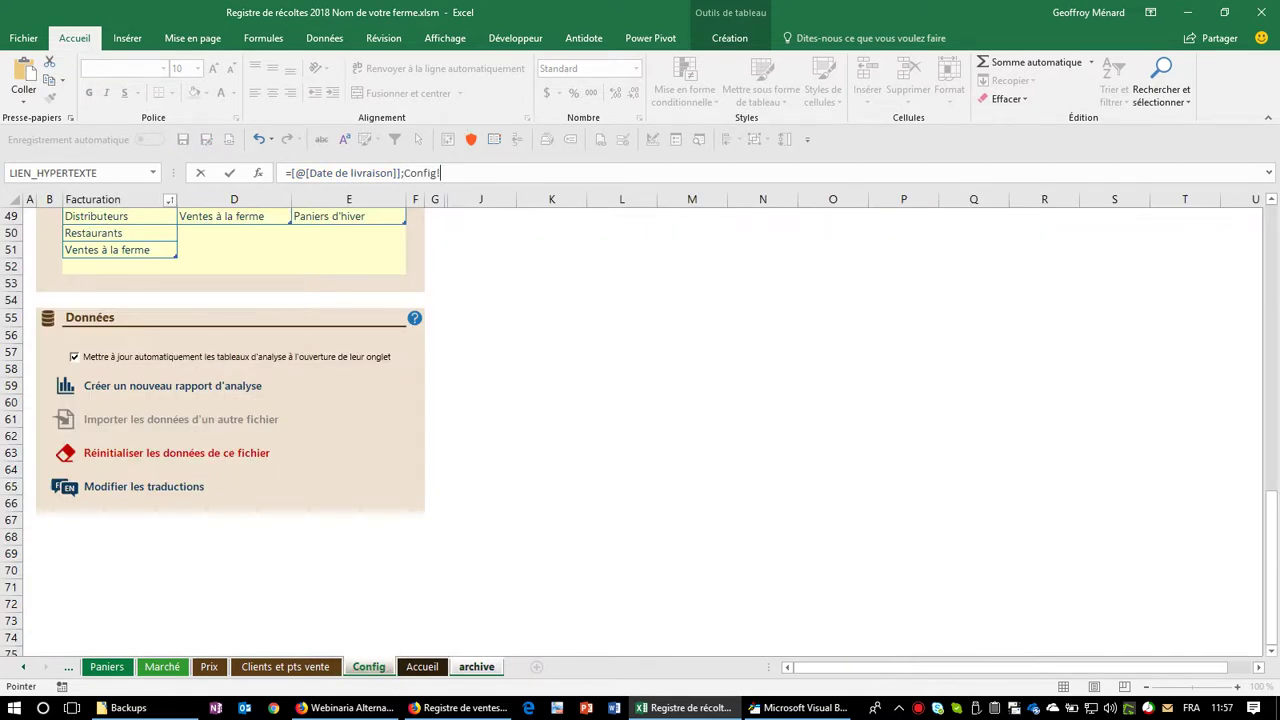
{"action": "left_click_drag", "start_coordinate": [443, 198], "coordinate": [448, 198]}
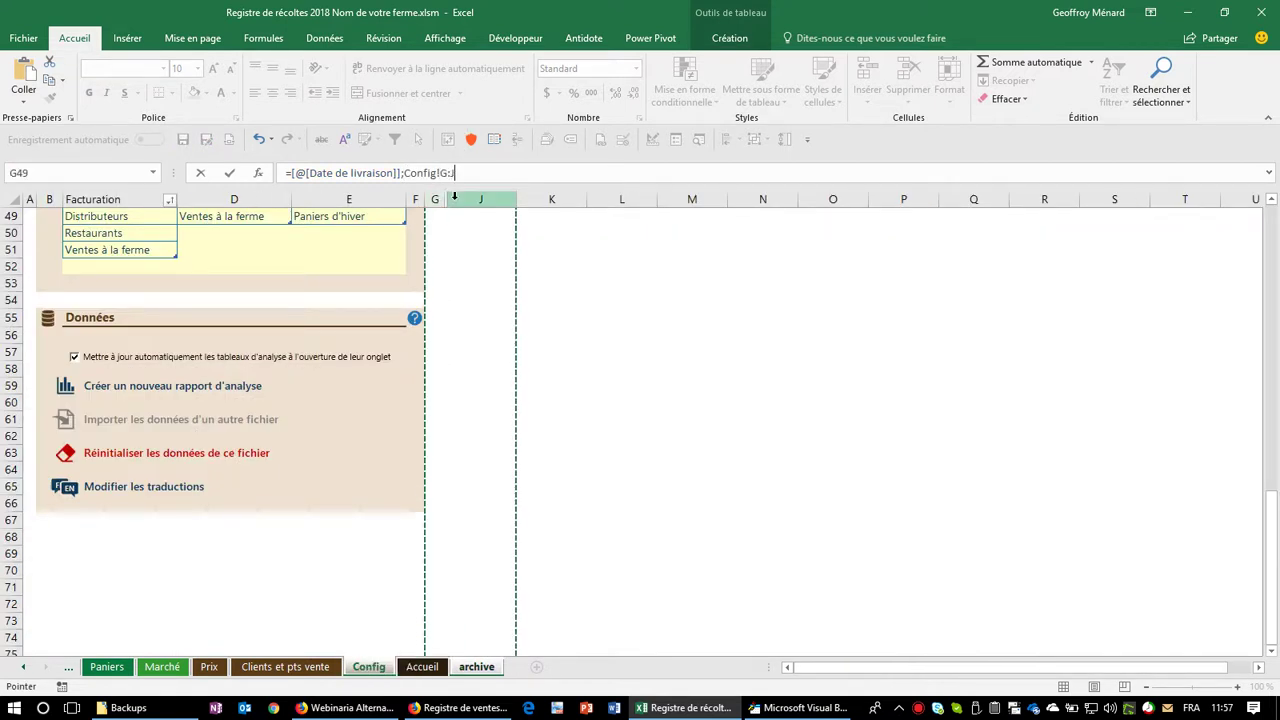
{"action": "left_click", "coordinate": [450, 198]}
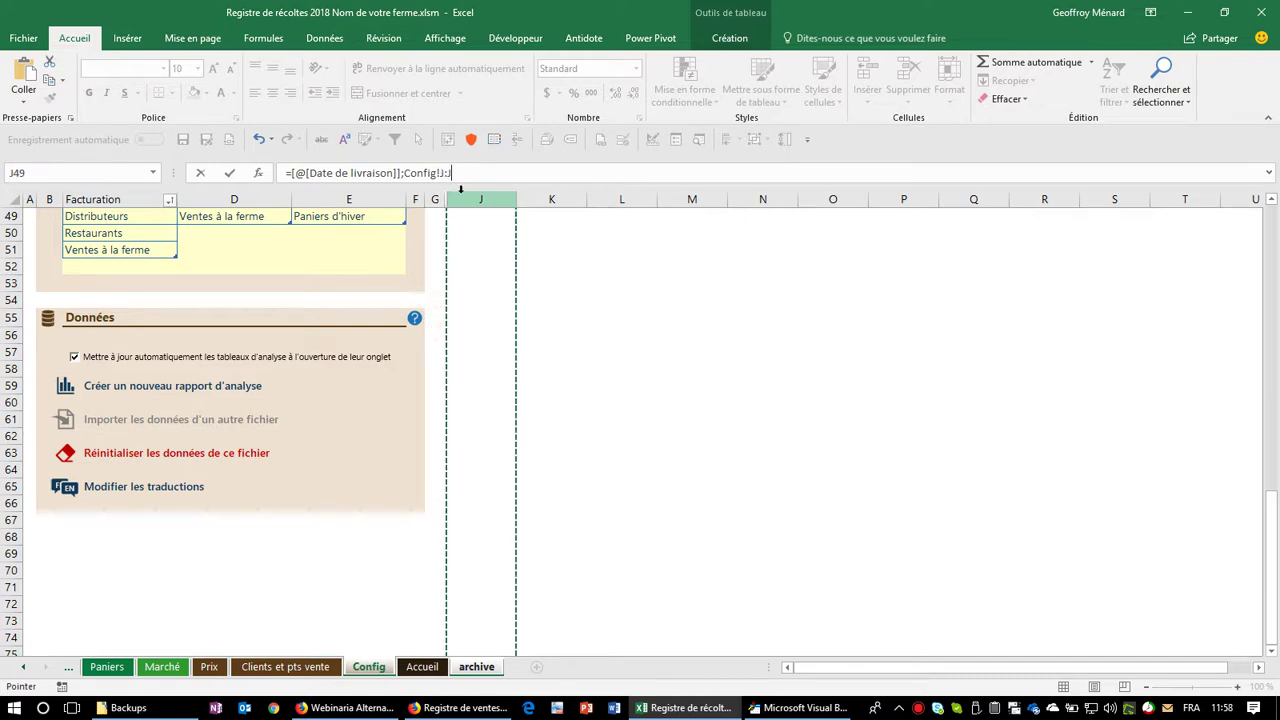
{"action": "left_click", "coordinate": [437, 173]}
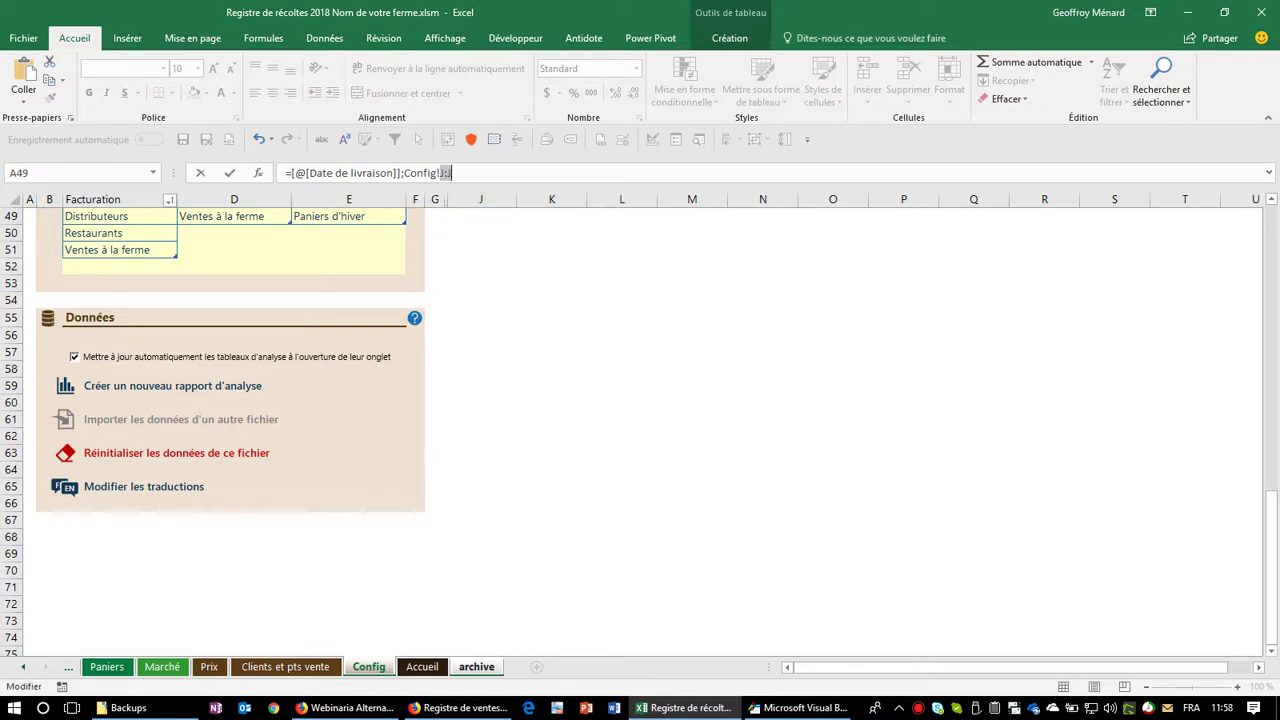
{"action": "key", "text": "Escape"}
{"action": "left_click", "coordinate": [368, 666]}
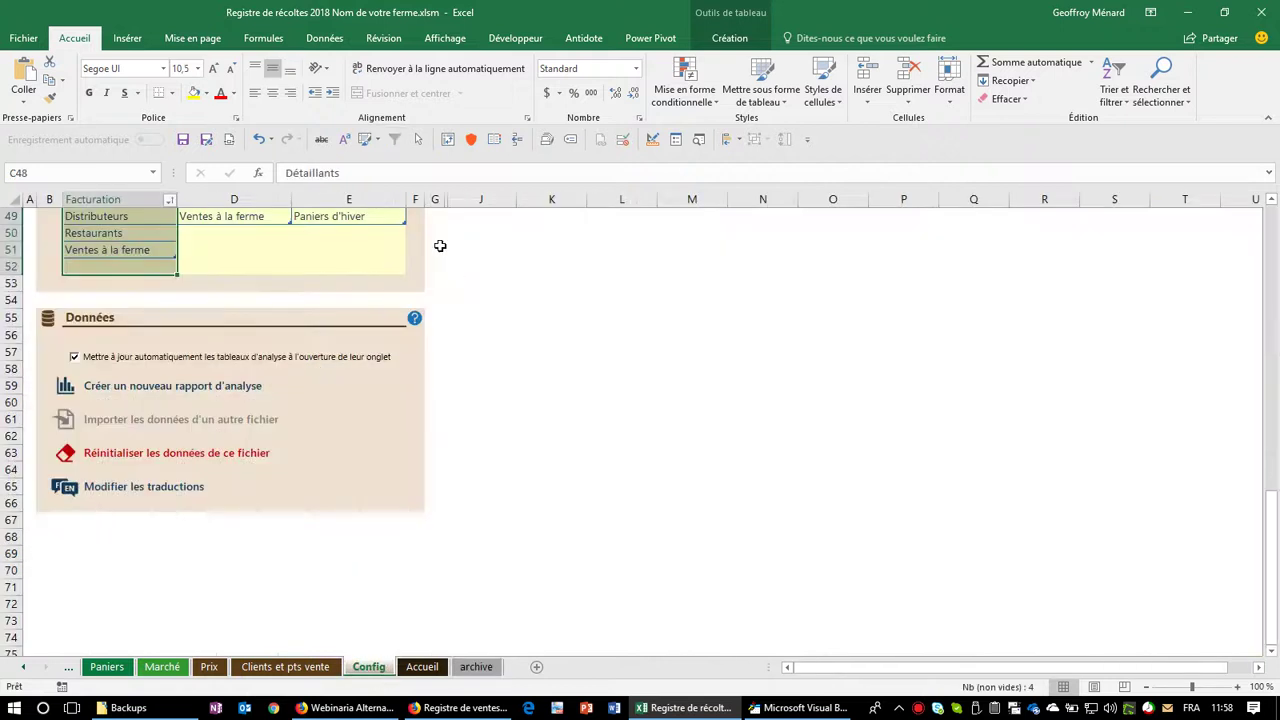
{"action": "scroll", "coordinate": [600, 400], "scroll_direction": "down", "scroll_amount": 2}
Step: Select Config columns G through J to unhide H and I, and browse the parameter labels
{"action": "left_click_drag", "start_coordinate": [435, 199], "coordinate": [780, 199]}
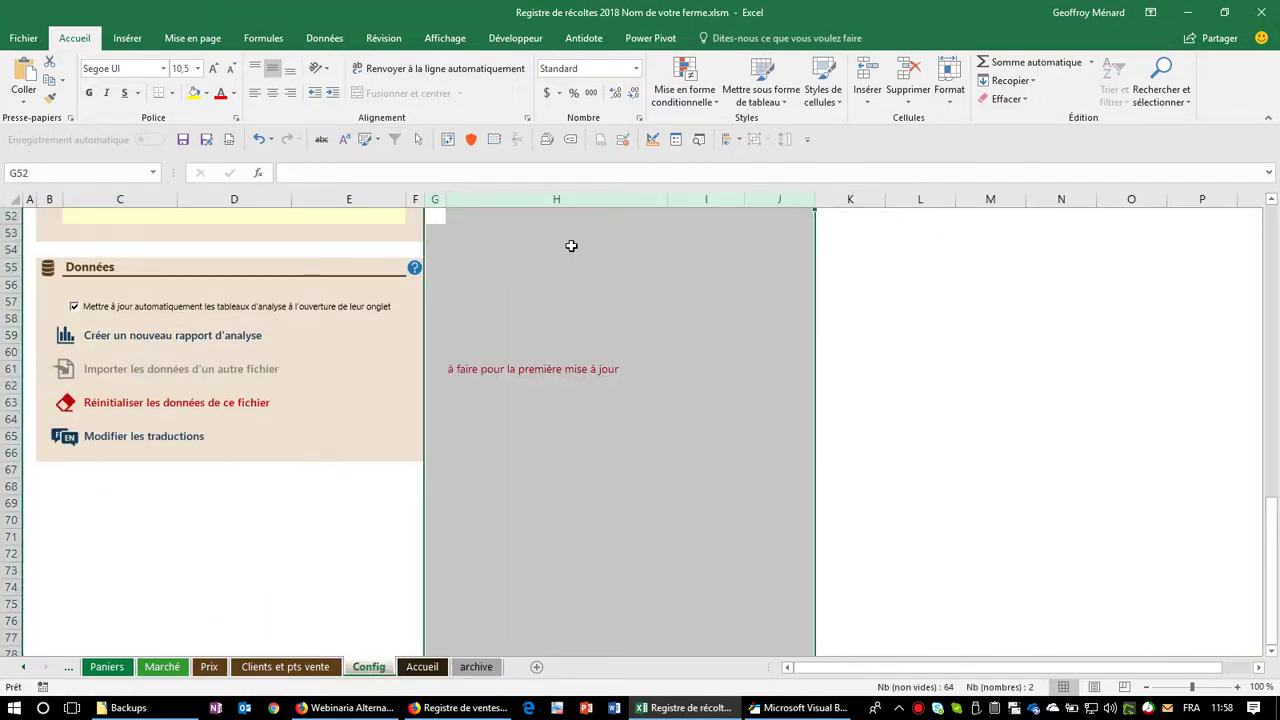
{"action": "scroll", "coordinate": [571, 245], "scroll_direction": "up", "scroll_amount": 10}
{"action": "scroll", "coordinate": [571, 300], "scroll_direction": "up", "scroll_amount": 7}
{"action": "left_click", "coordinate": [526, 270]}
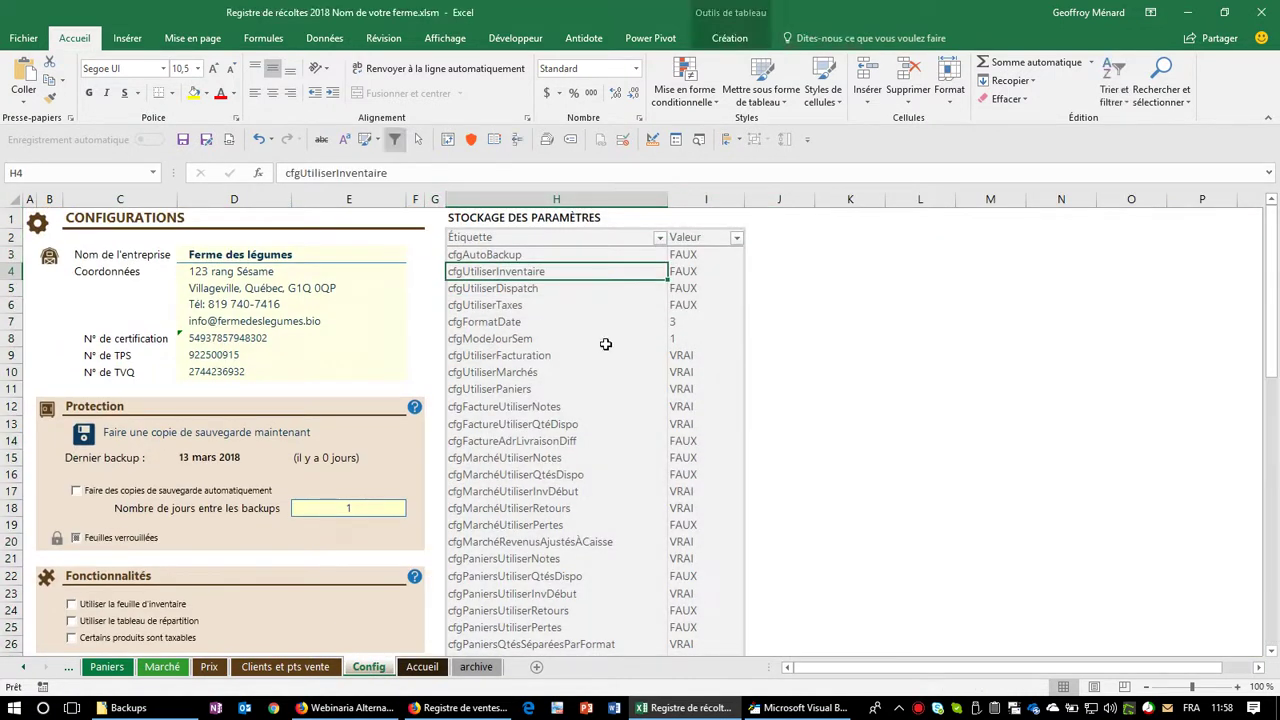
{"action": "scroll", "coordinate": [600, 480], "scroll_direction": "down", "scroll_amount": 1}
{"action": "scroll", "coordinate": [645, 640], "scroll_direction": "down", "scroll_amount": 2}
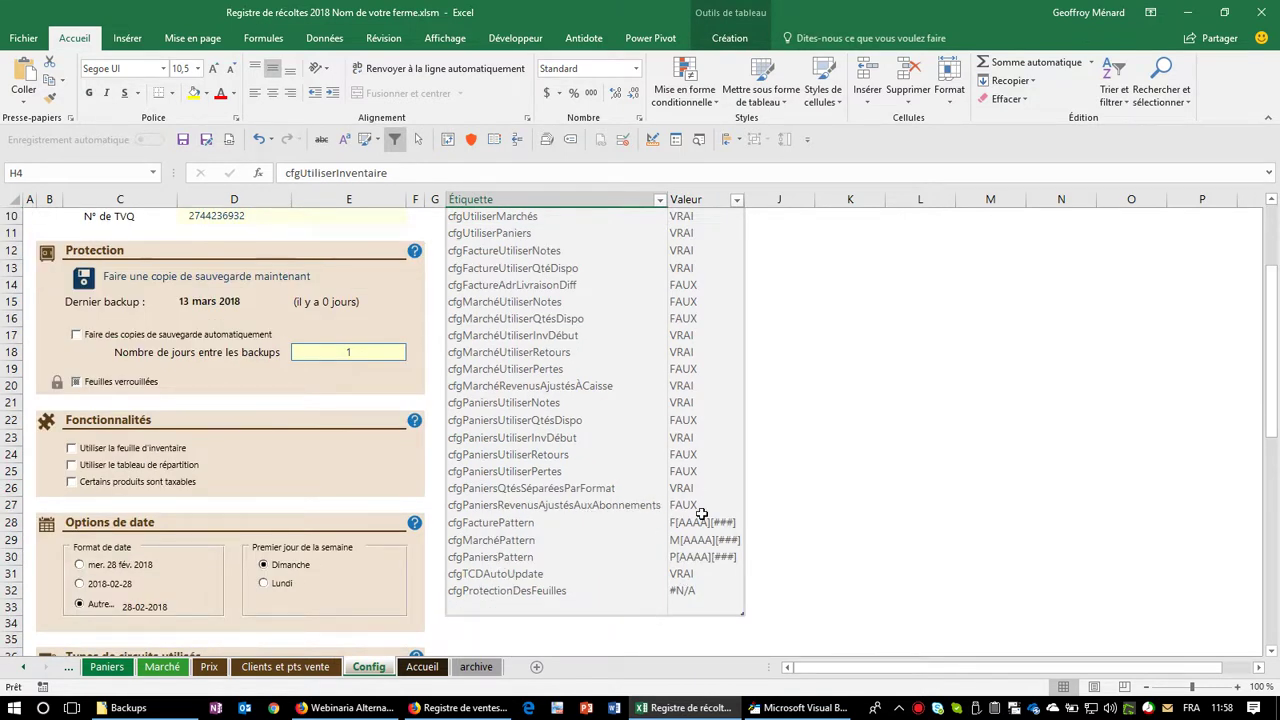
Step: Select the cfgModeJourSem label and its value cell holding 1
{"action": "left_click", "coordinate": [566, 318]}
{"action": "scroll", "coordinate": [534, 462], "scroll_direction": "up", "scroll_amount": 3}
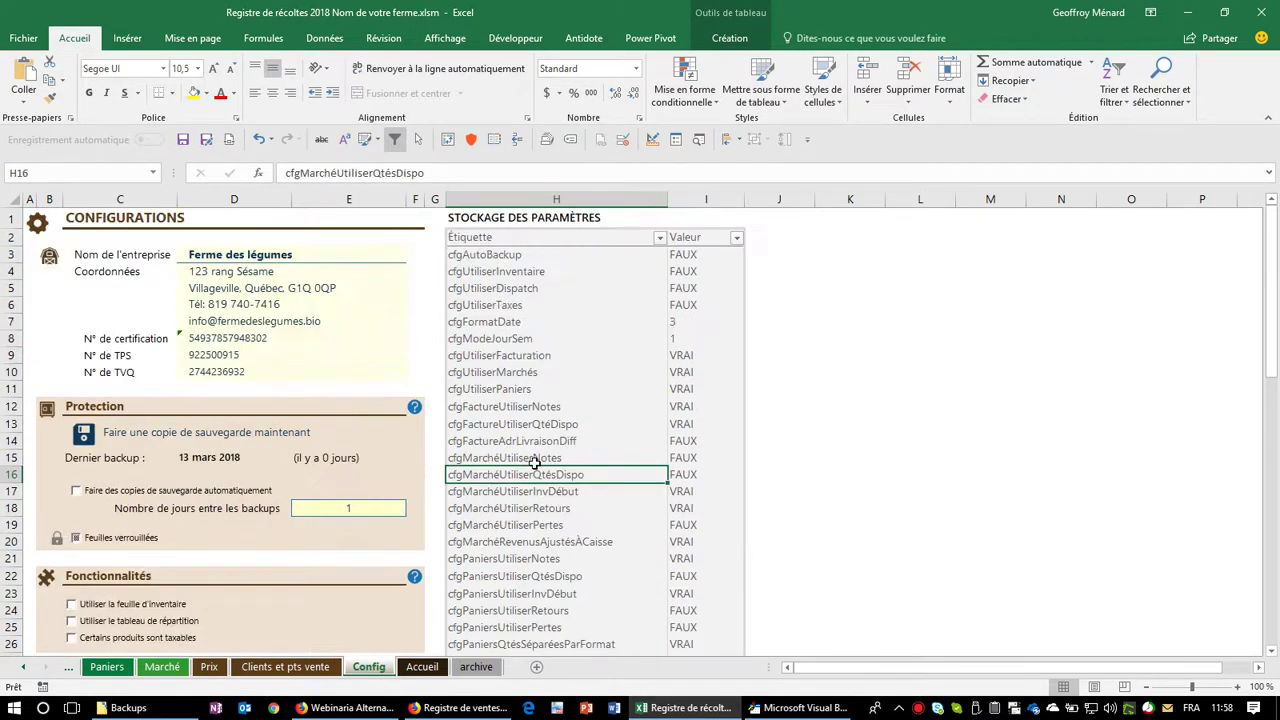
{"action": "left_click", "coordinate": [505, 339]}
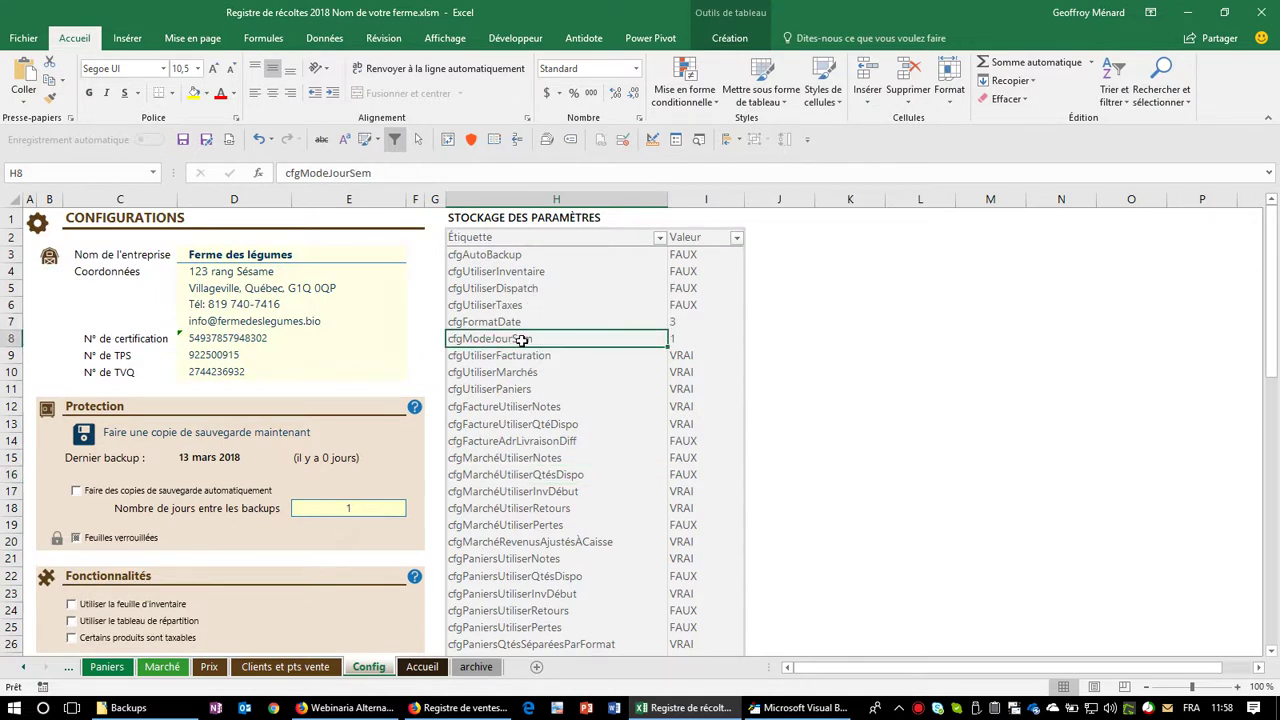
{"action": "key", "text": "F2"}
{"action": "key", "text": "shift+Home"}
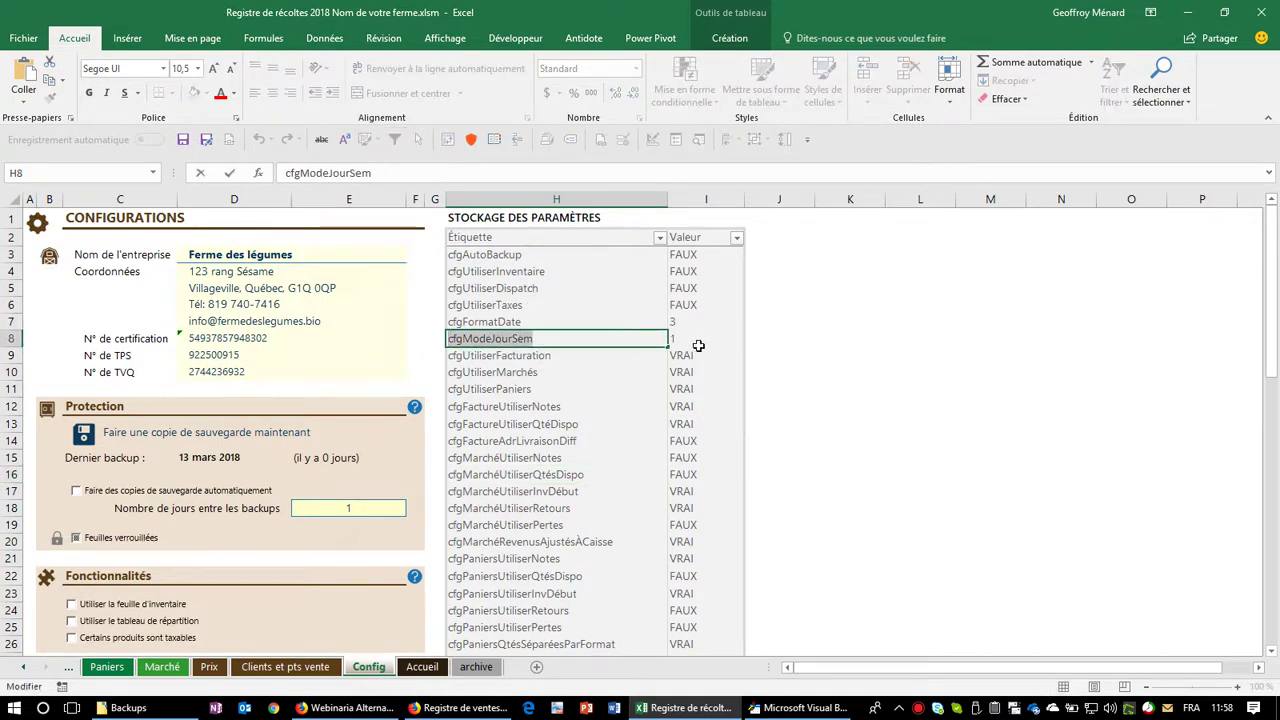
{"action": "left_click", "coordinate": [700, 340]}
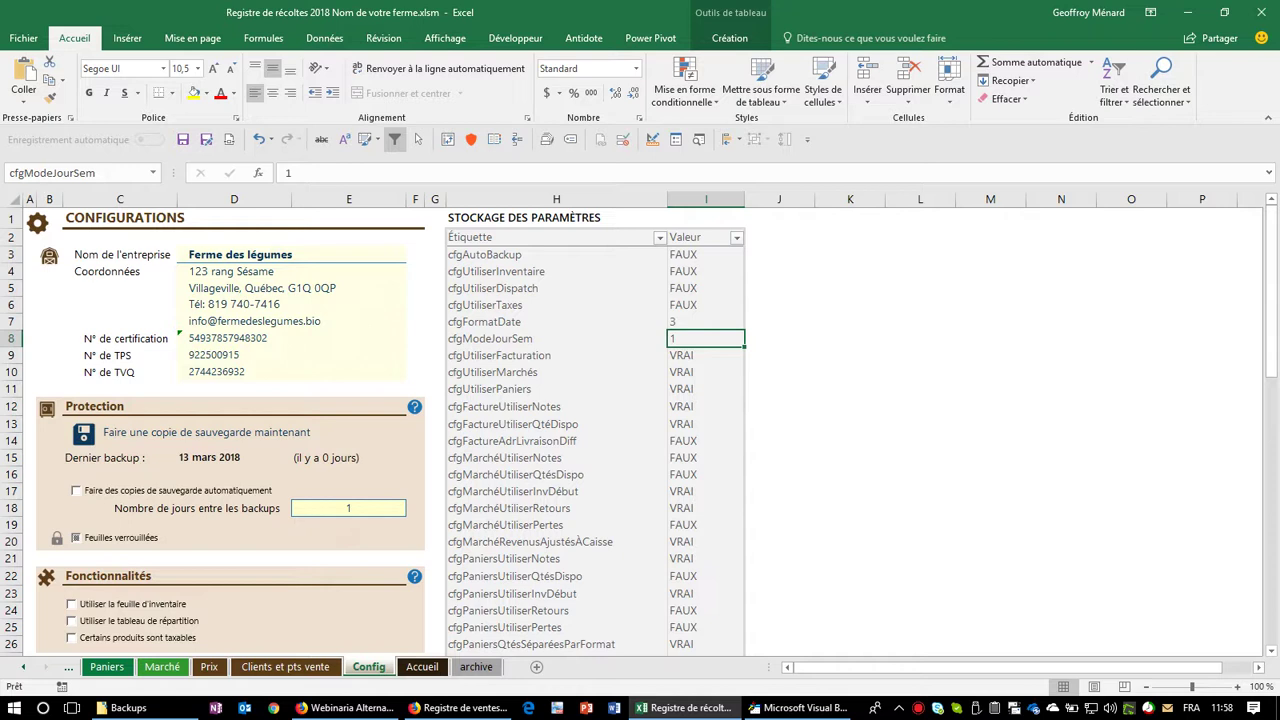
Step: In archive cell X4, enter a week formula on Date de livraison using Config!cfgModeJourSem
{"action": "left_click", "coordinate": [480, 668]}
{"action": "type", "text": "=no.se"}
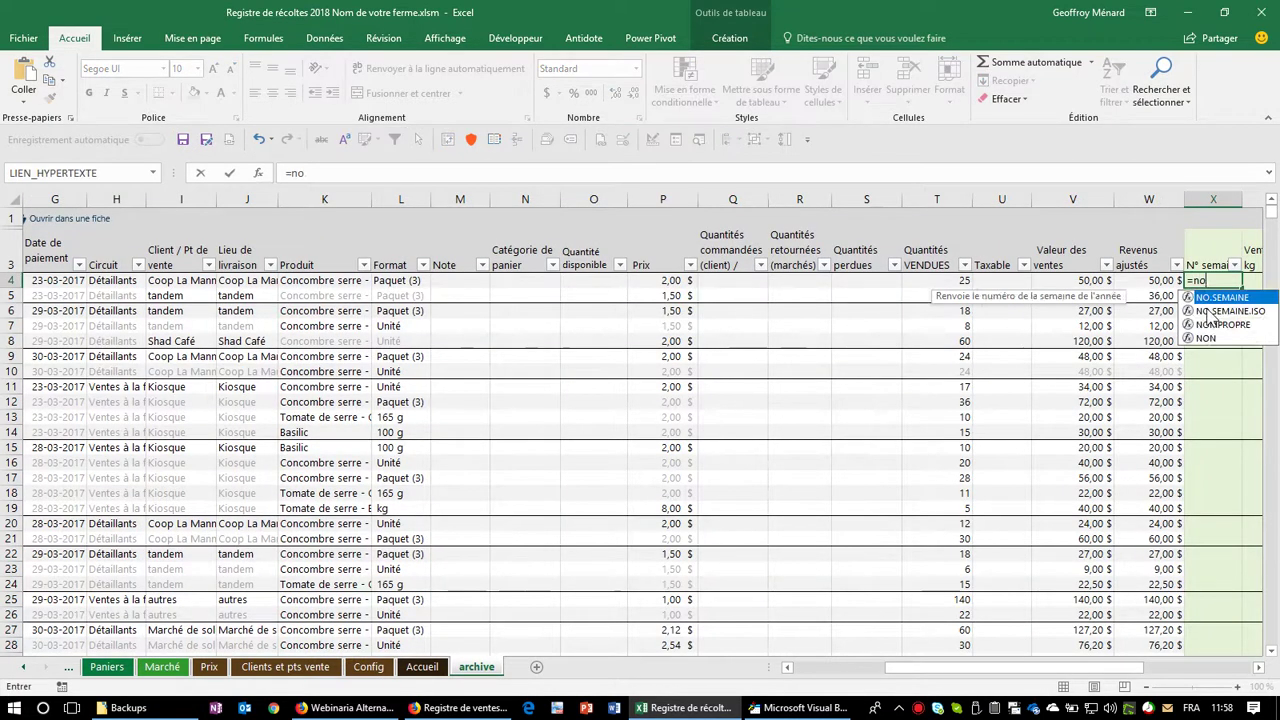
{"action": "type", "text": "("}
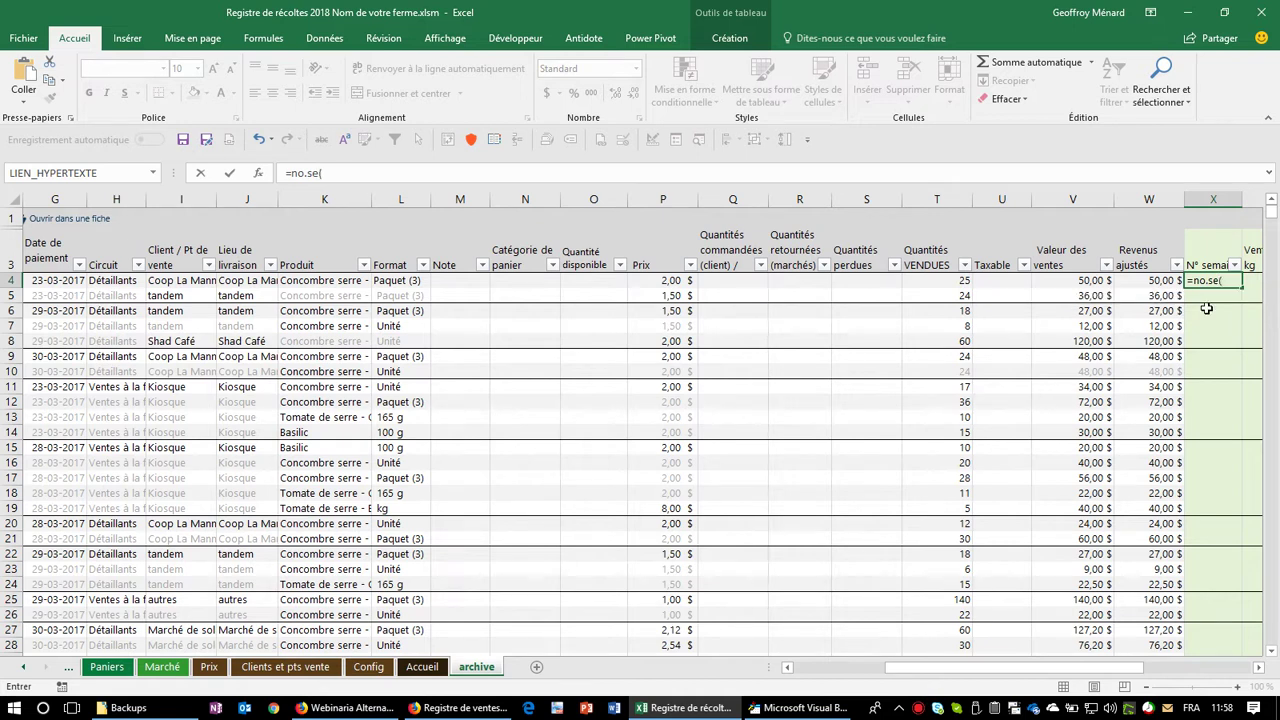
{"action": "type", "text": "[@[d"}
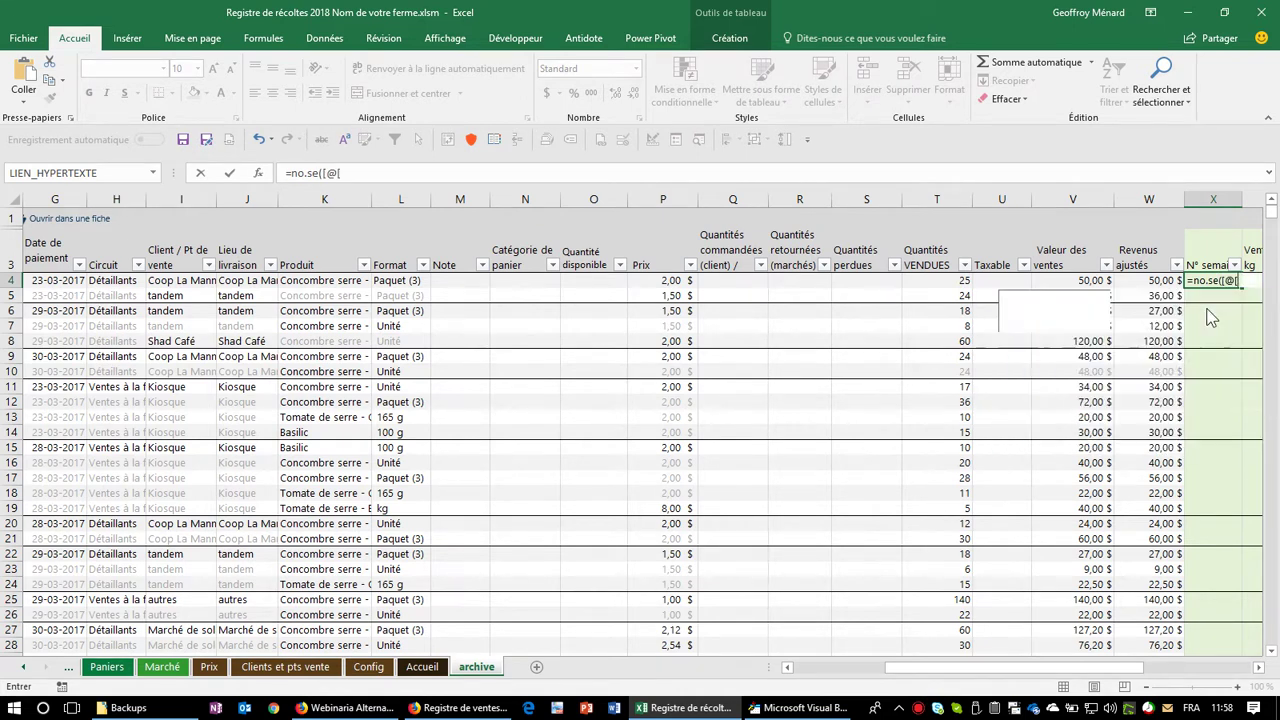
{"action": "type", "text": "ate"}
{"action": "double_click", "coordinate": [1211, 313]}
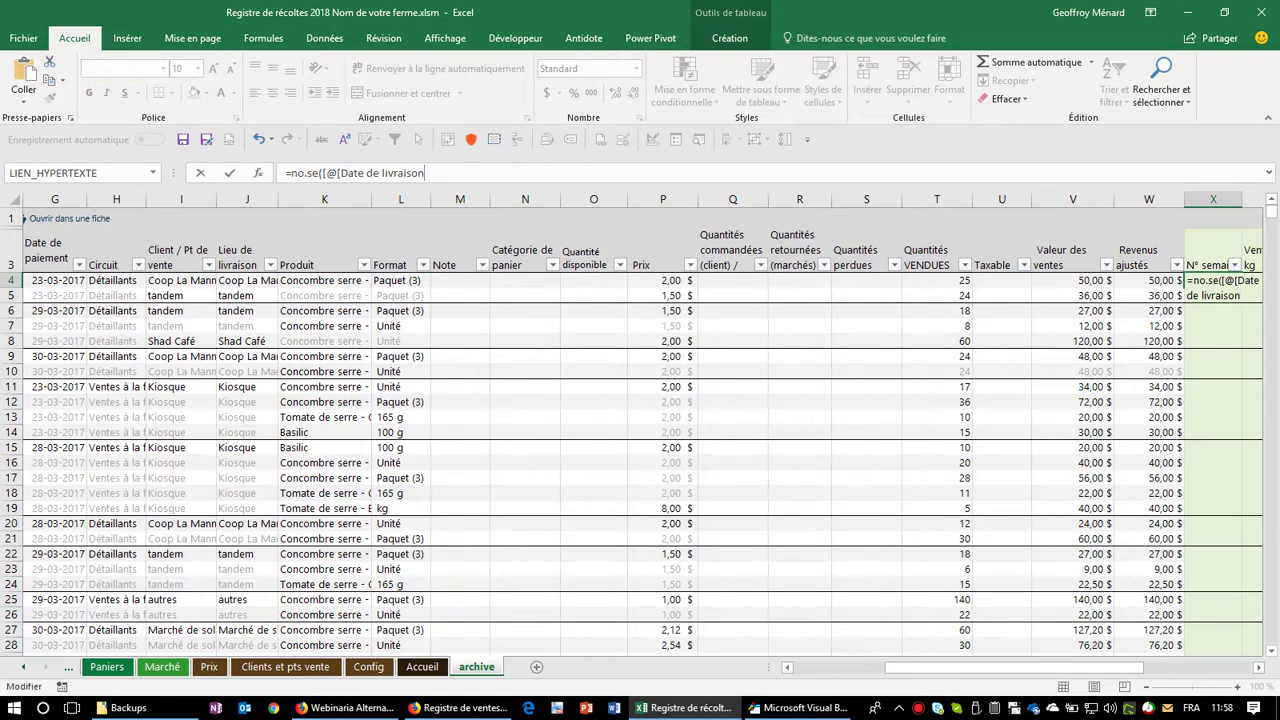
{"action": "type", "text": "cfgModeJourSem"}
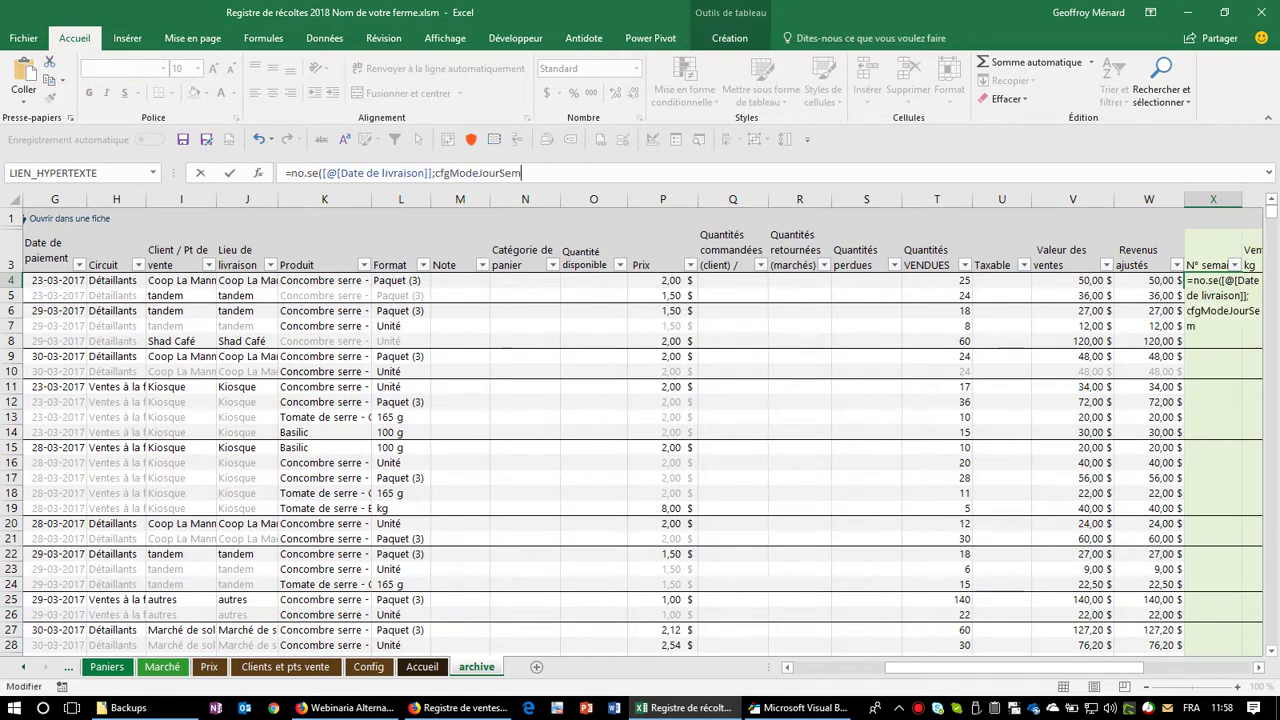
{"action": "key", "text": "Return"}
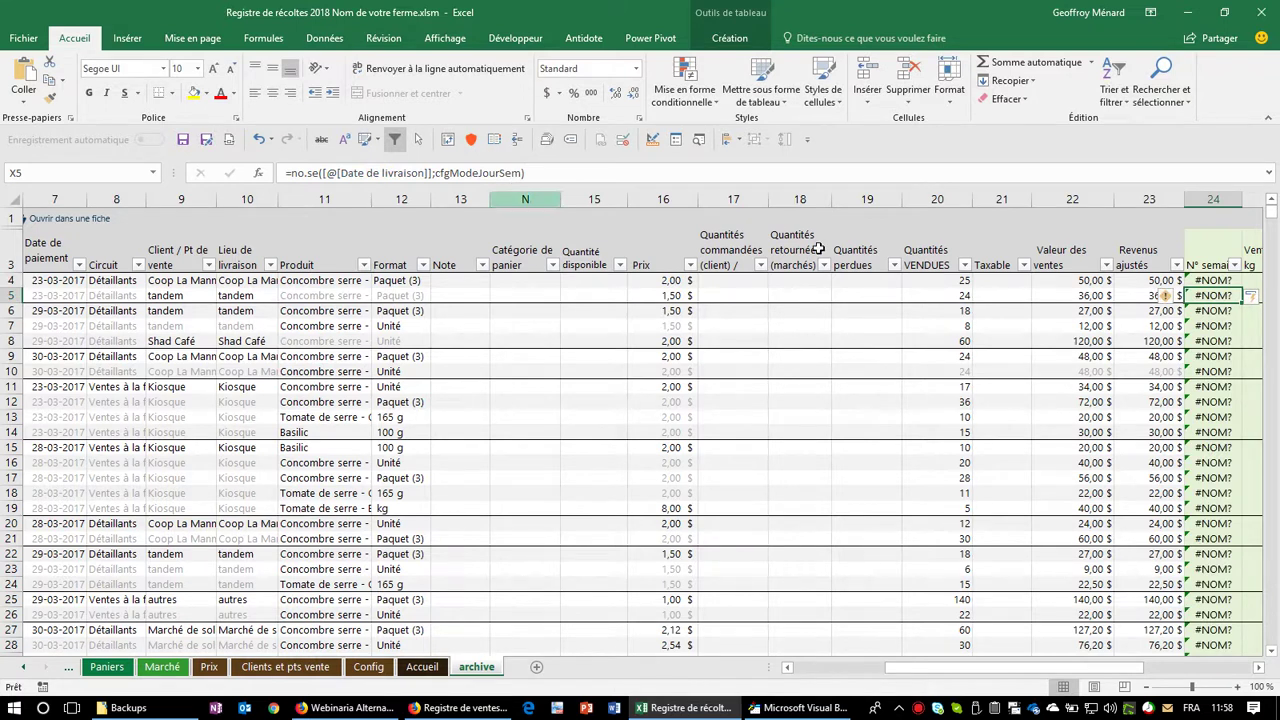
{"action": "double_click", "coordinate": [1213, 281]}
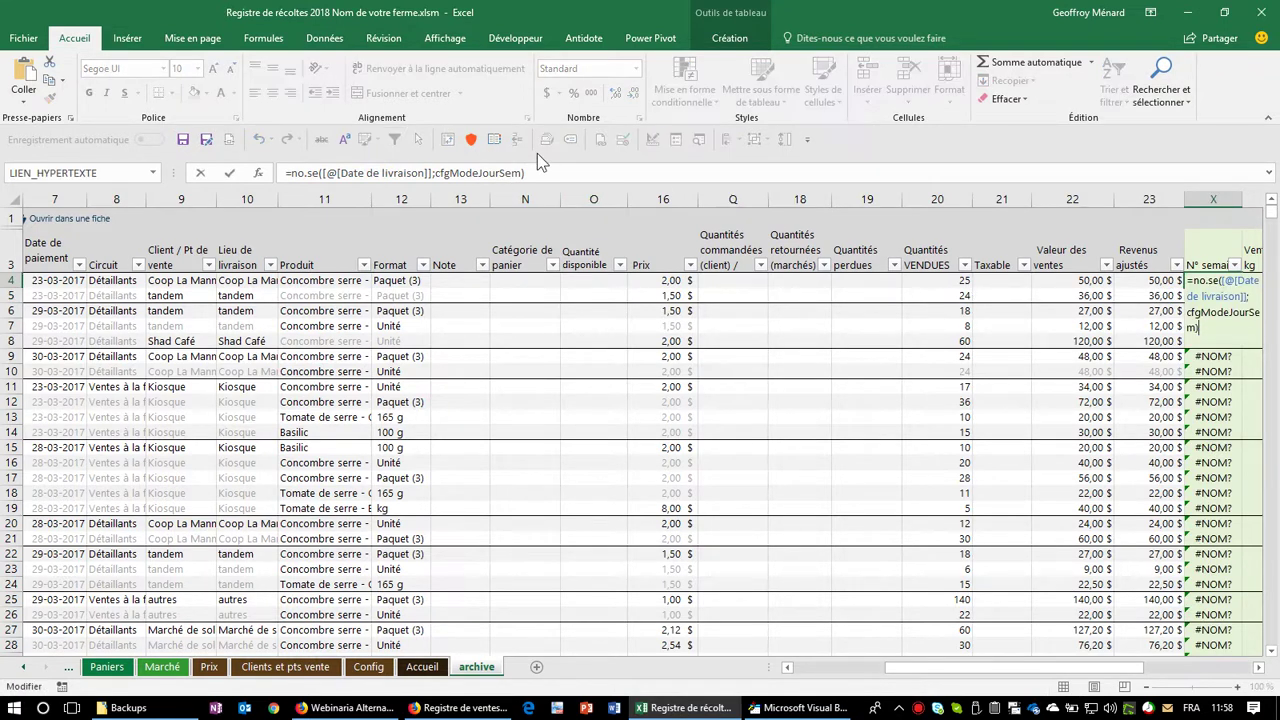
{"action": "left_click", "coordinate": [434, 173]}
{"action": "type", "text": "Config!c"}
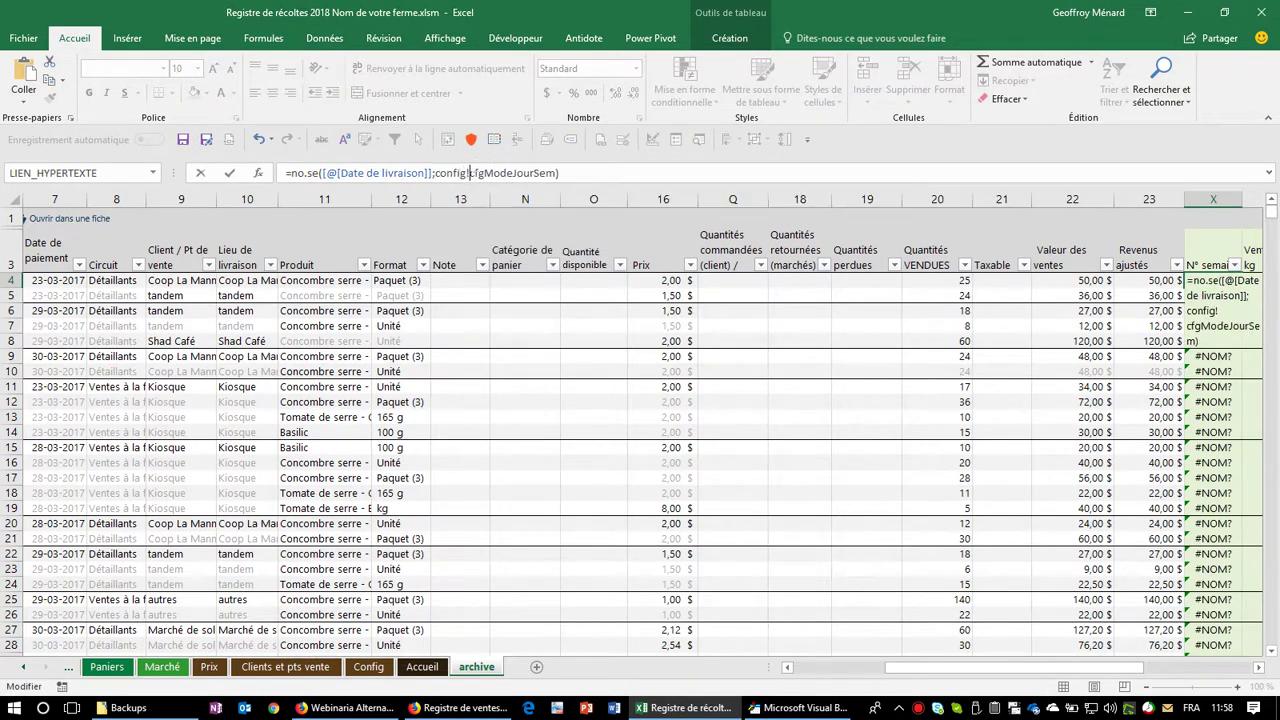
{"action": "key", "text": "Return"}
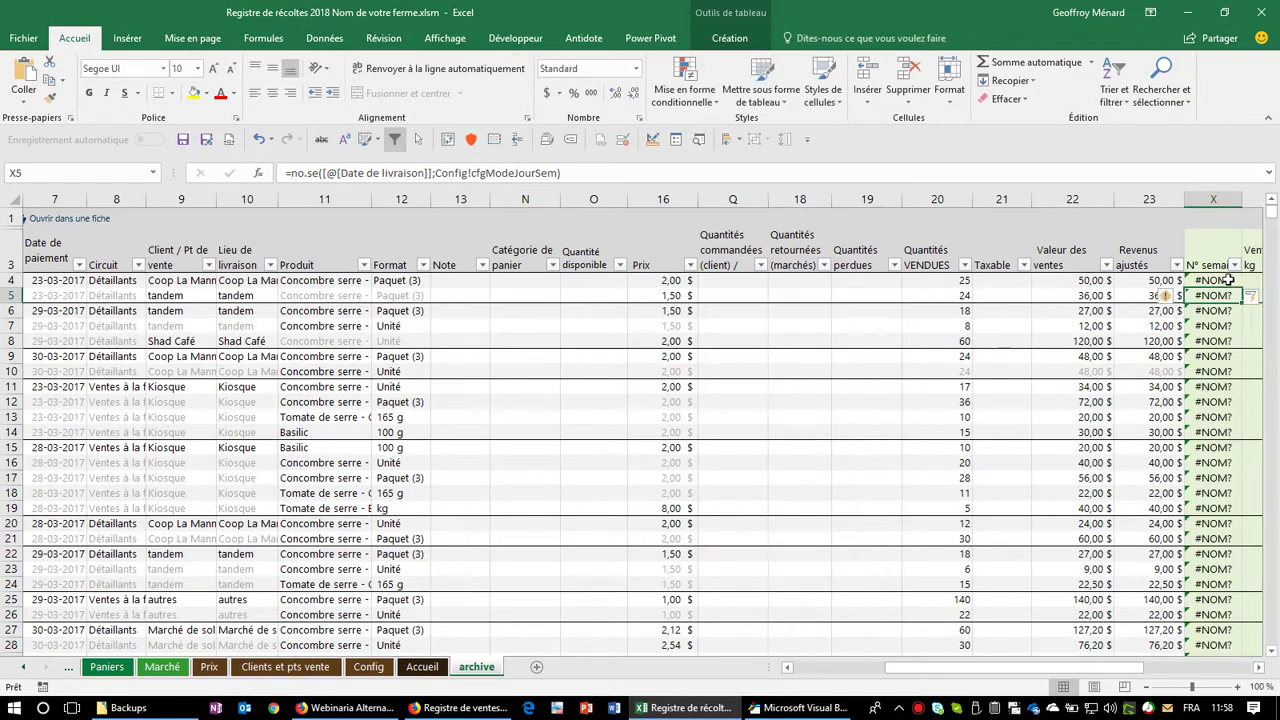
Step: Complete the function name to NO.SEMAINE so the column shows week numbers 11, 12, 13
{"action": "double_click", "coordinate": [1228, 281]}
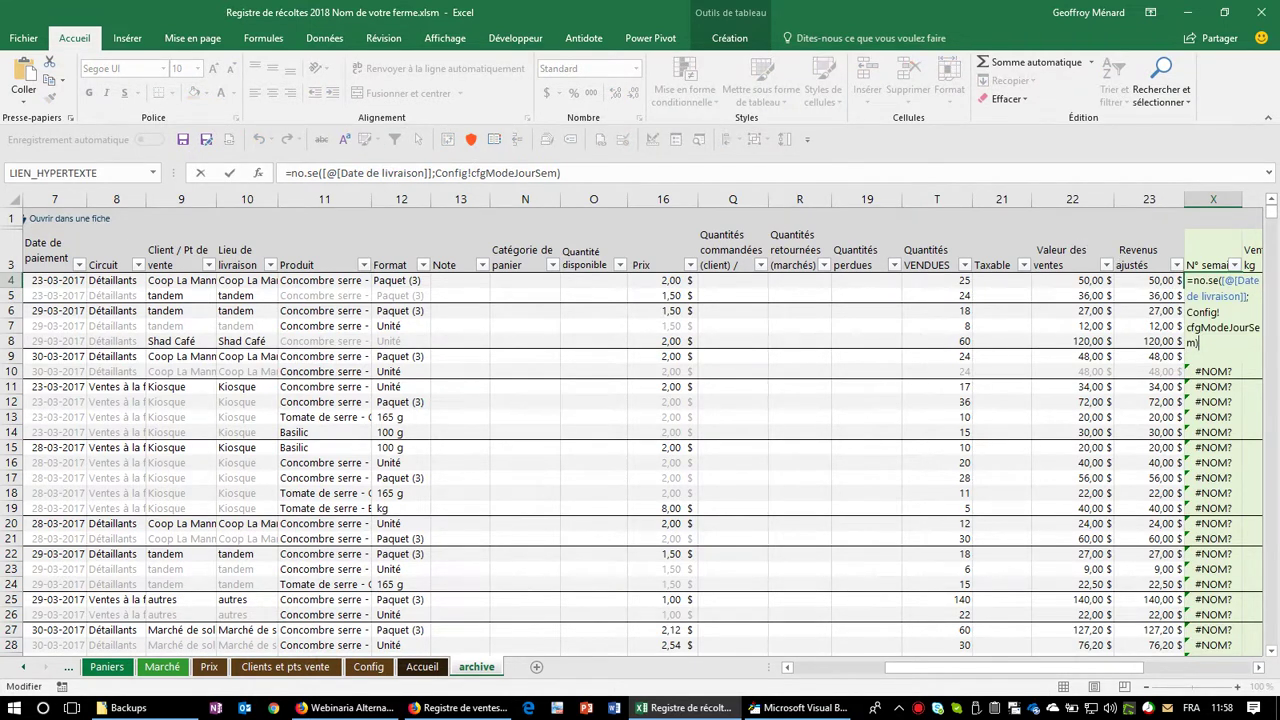
{"action": "key", "text": "alt+Tab"}
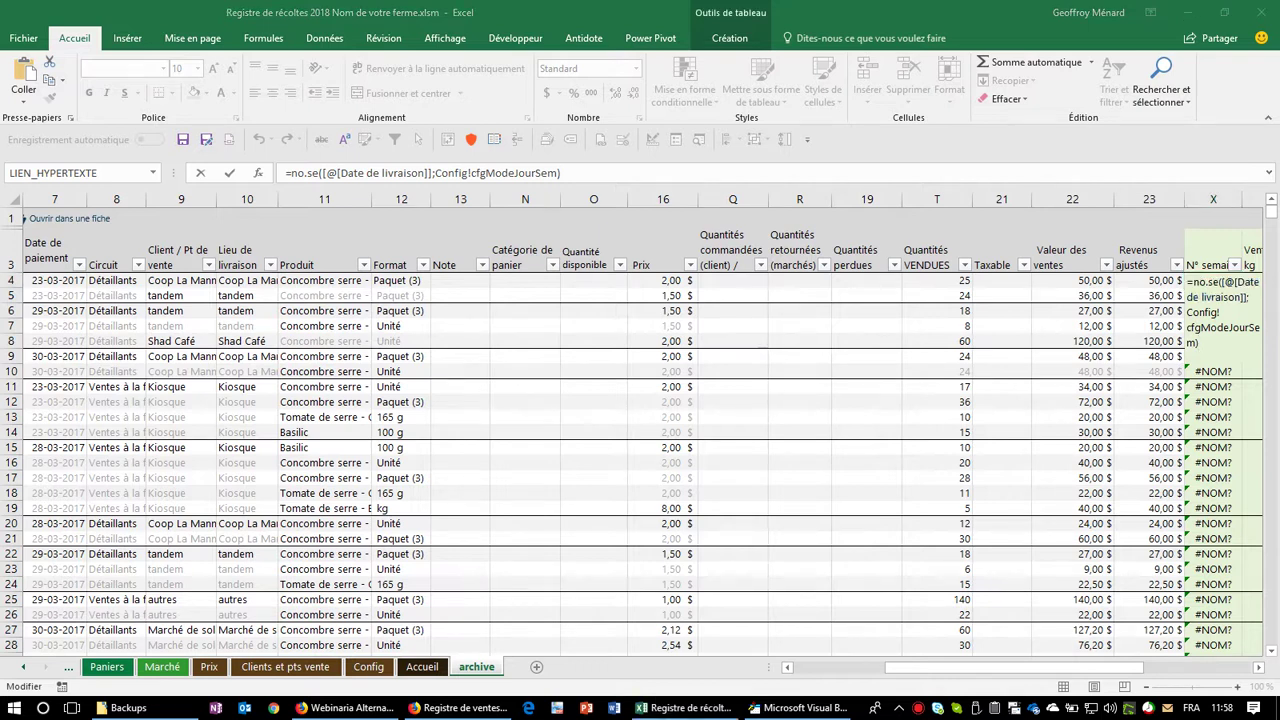
{"action": "key", "text": "alt+Tab"}
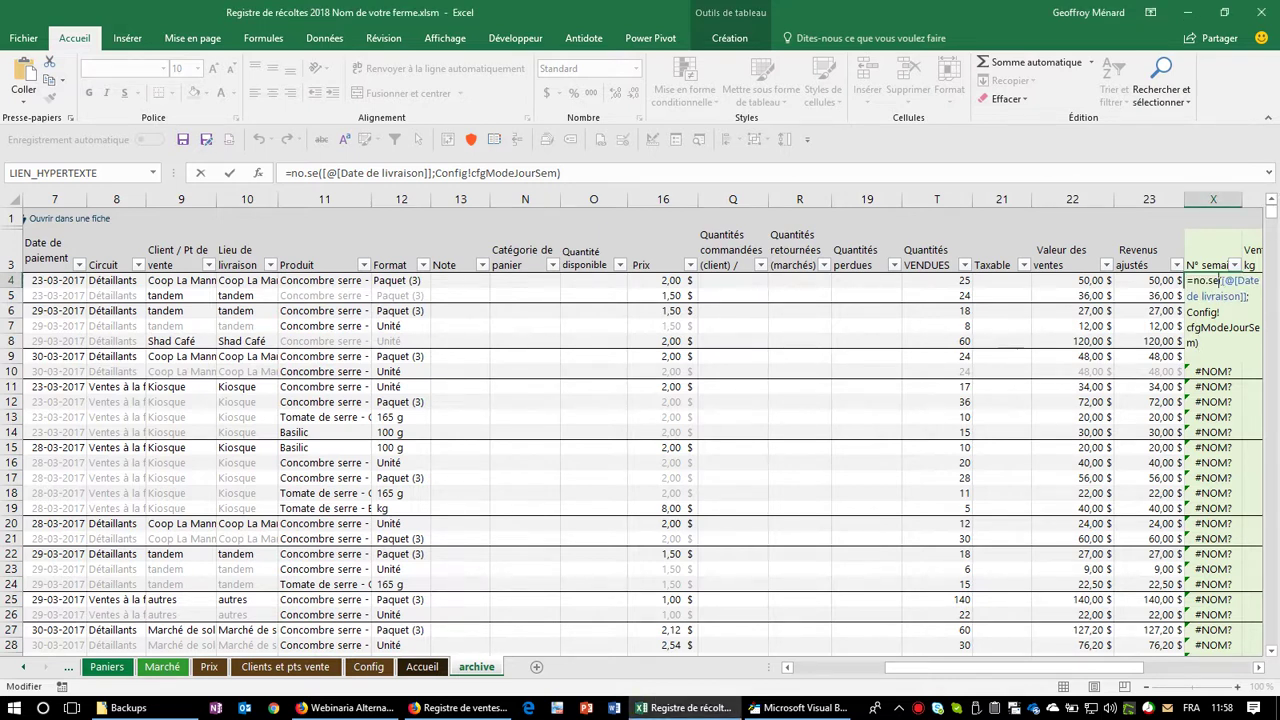
{"action": "type", "text": "maine"}
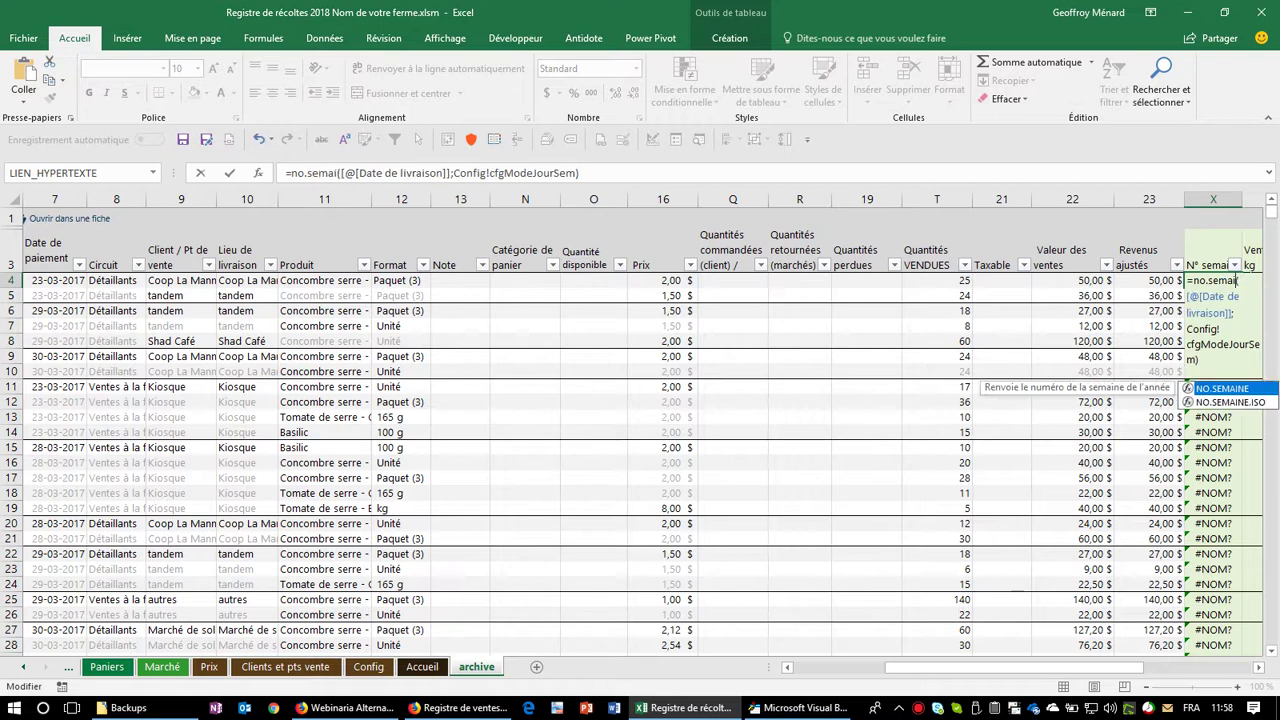
{"action": "key", "text": "Return"}
{"action": "key", "text": "Up"}
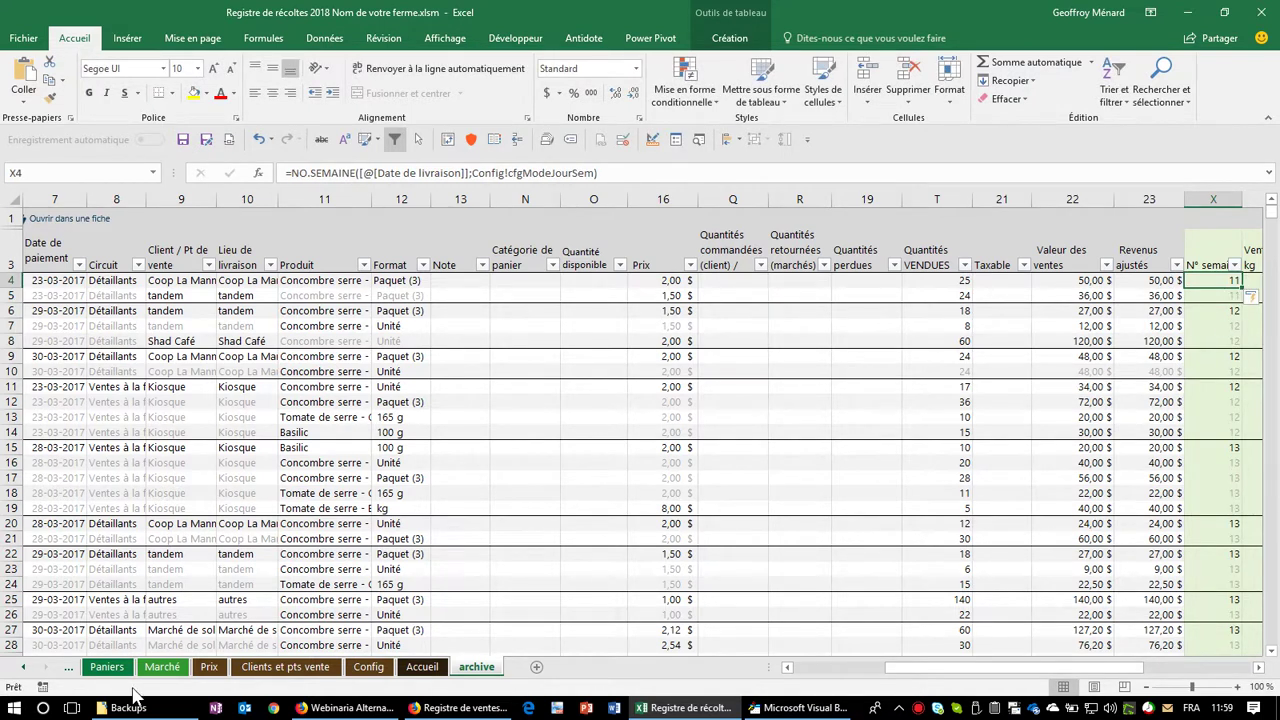
{"action": "left_click", "coordinate": [22, 667]}
Step: Refresh the vtes-sem pivot to show week numbers and select its weekly value cells in rows 3–7
{"action": "left_click", "coordinate": [22, 667]}
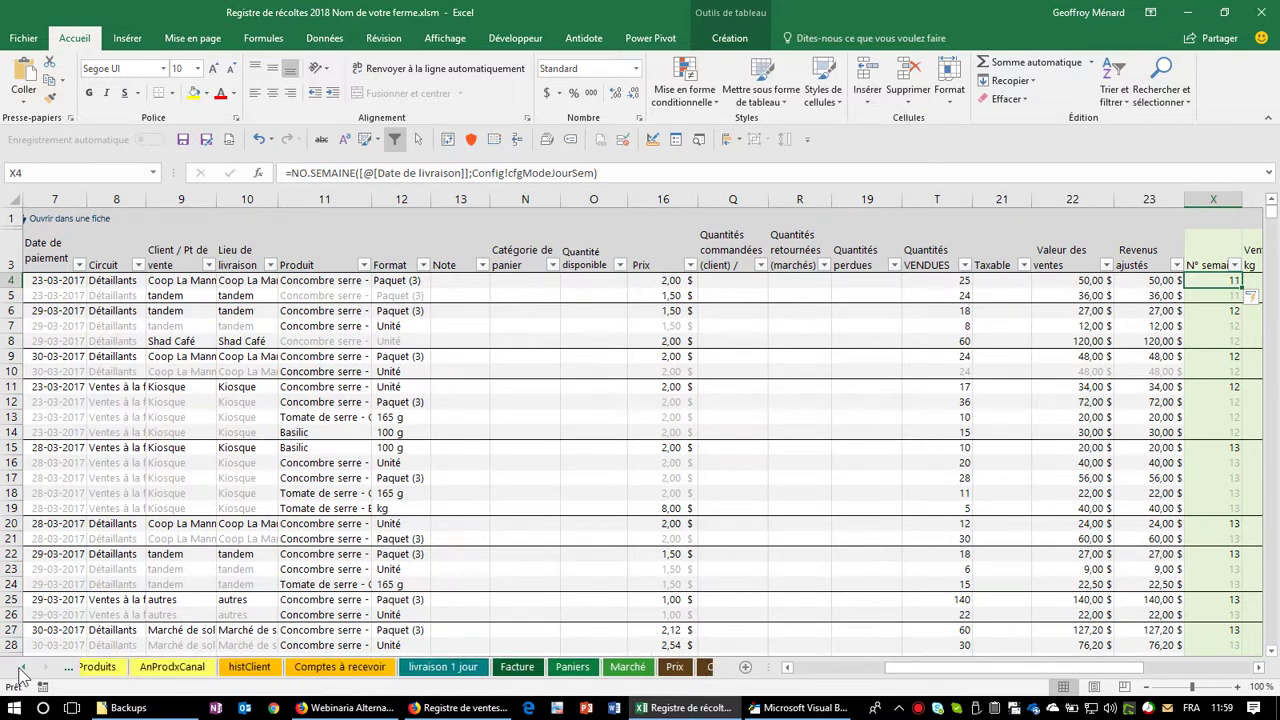
{"action": "left_click", "coordinate": [22, 667]}
{"action": "left_click", "coordinate": [22, 667]}
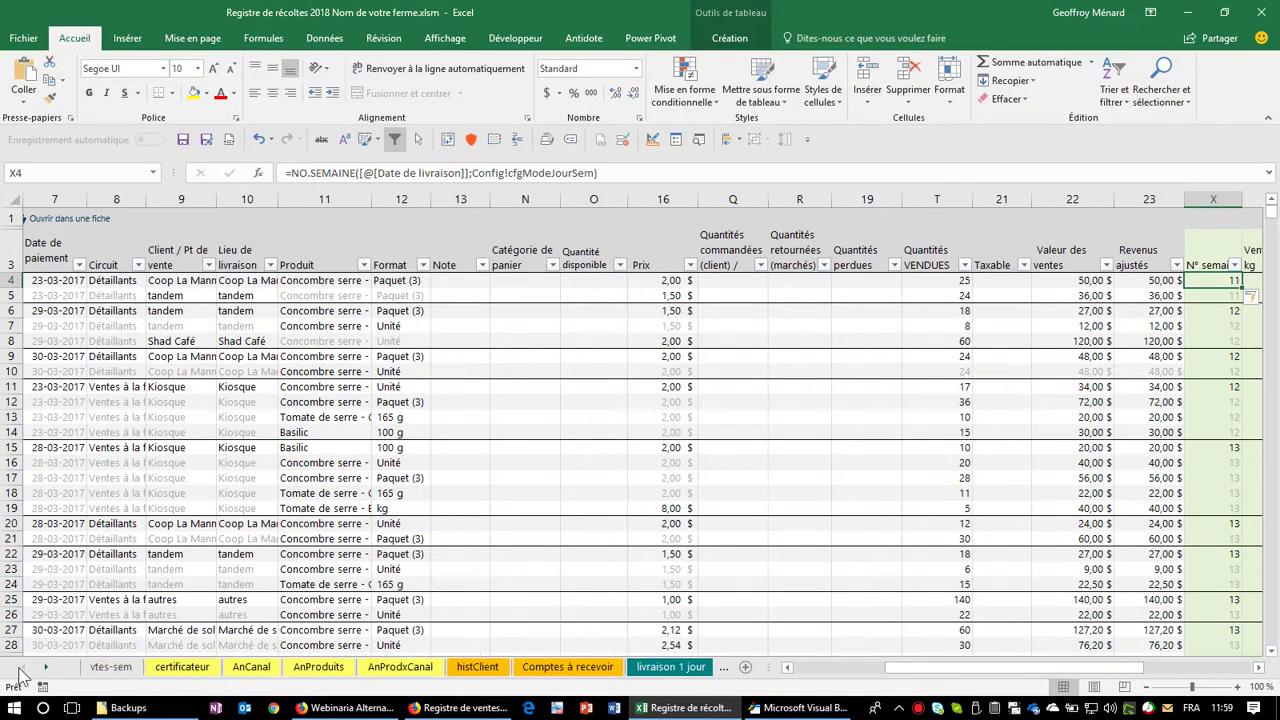
{"action": "left_click", "coordinate": [128, 673]}
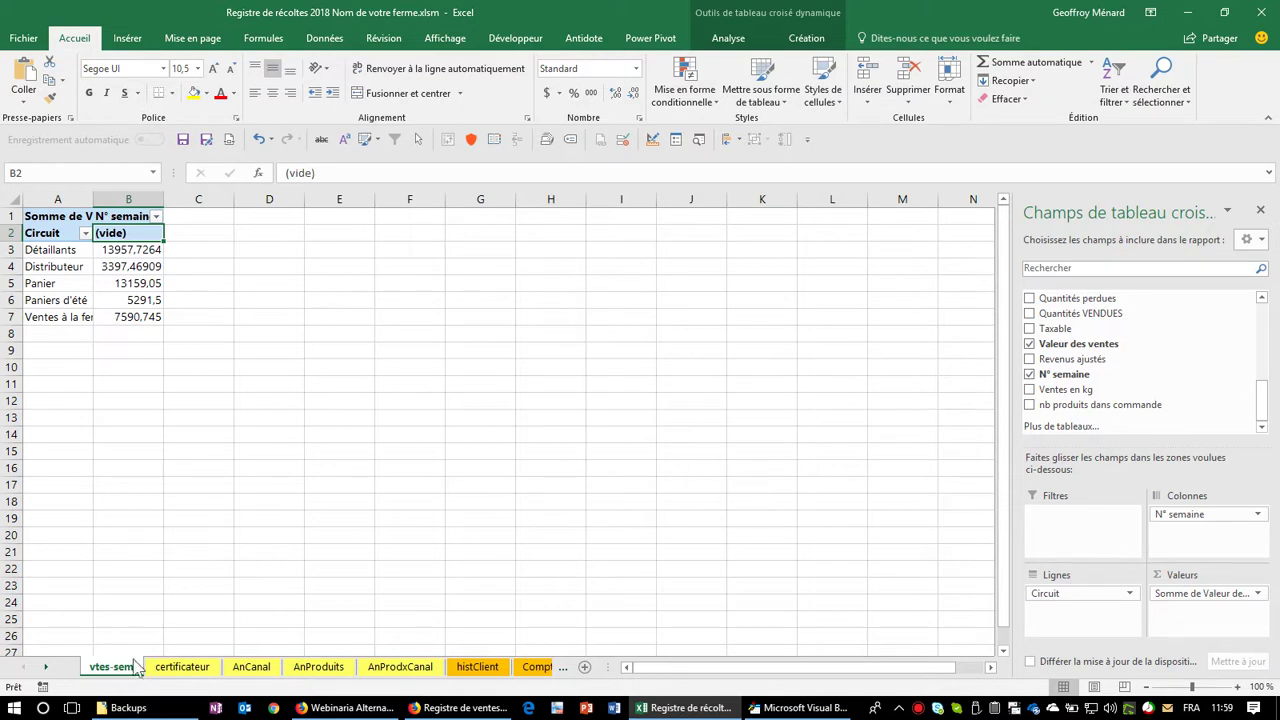
{"action": "left_click", "coordinate": [125, 272]}
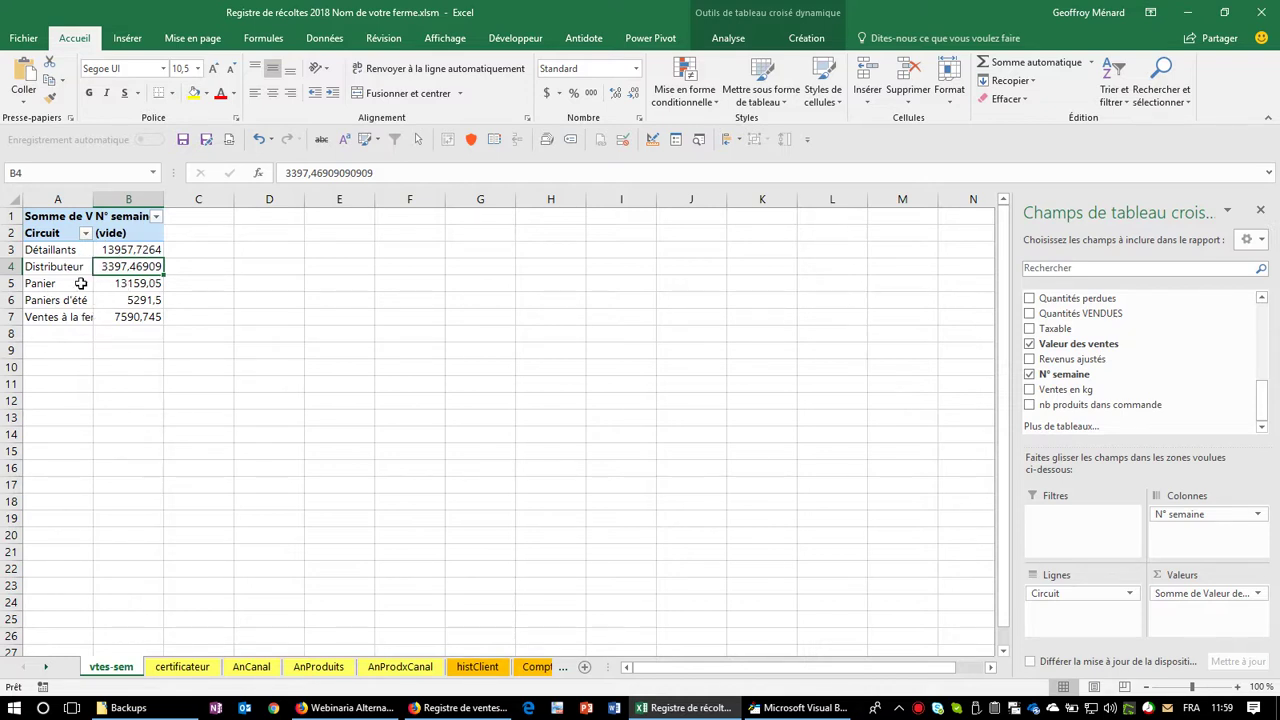
{"action": "right_click", "coordinate": [125, 268]}
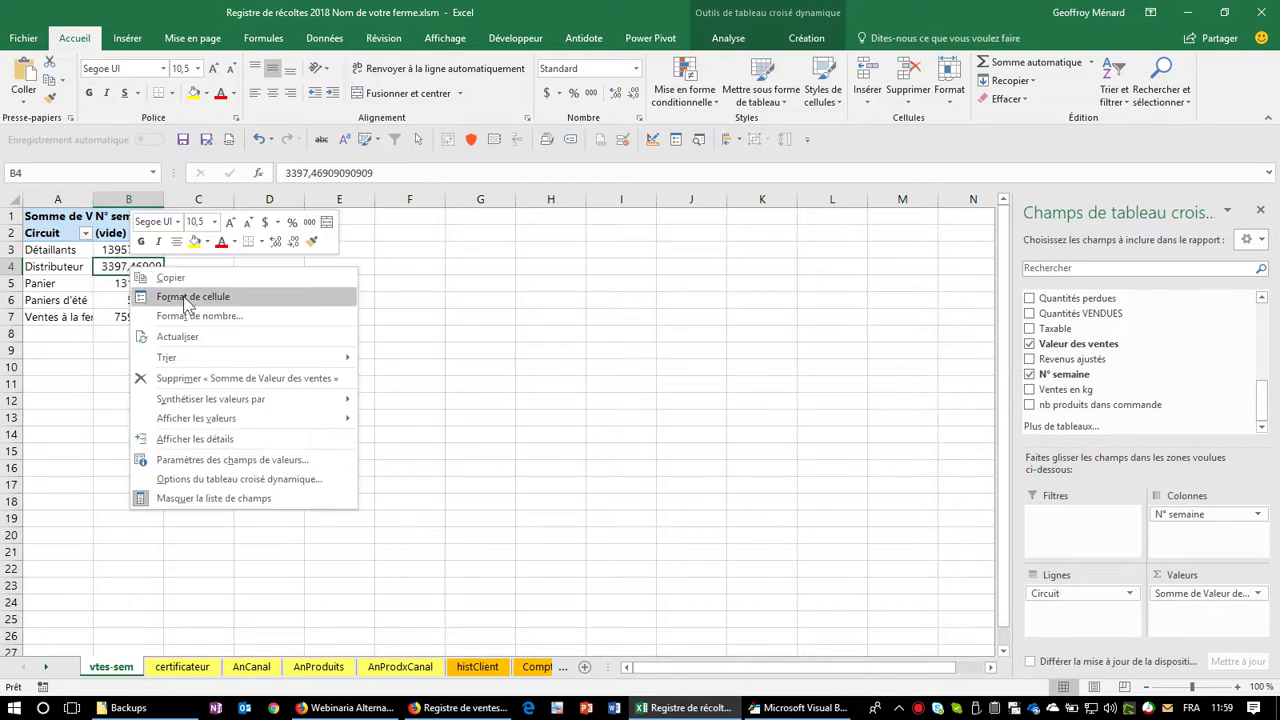
{"action": "left_click", "coordinate": [196, 340]}
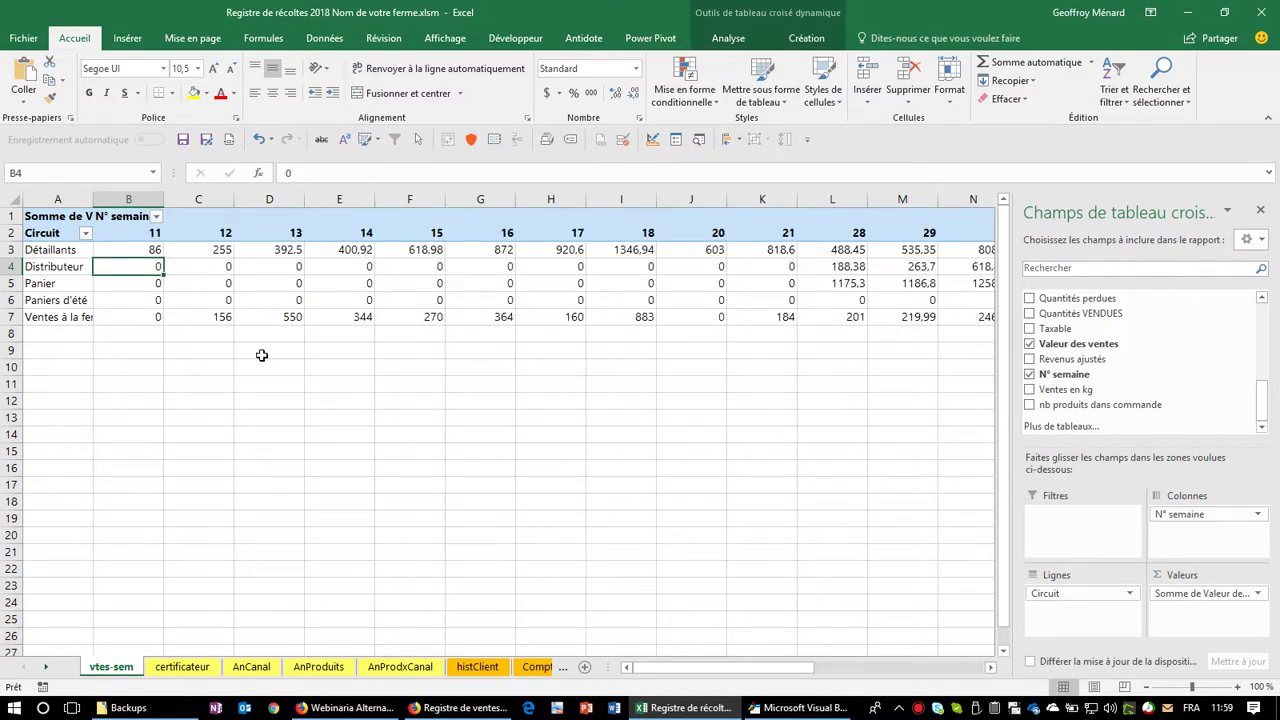
{"action": "mouse_move", "coordinate": [686, 668]}
{"action": "left_mouse_down"}
{"action": "mouse_move", "coordinate": [820, 683]}
{"action": "mouse_move", "coordinate": [490, 665]}
{"action": "left_mouse_up"}
{"action": "mouse_move", "coordinate": [132, 250]}
{"action": "left_mouse_down"}
{"action": "mouse_move", "coordinate": [945, 314]}
{"action": "mouse_move", "coordinate": [700, 310]}
{"action": "left_mouse_up"}
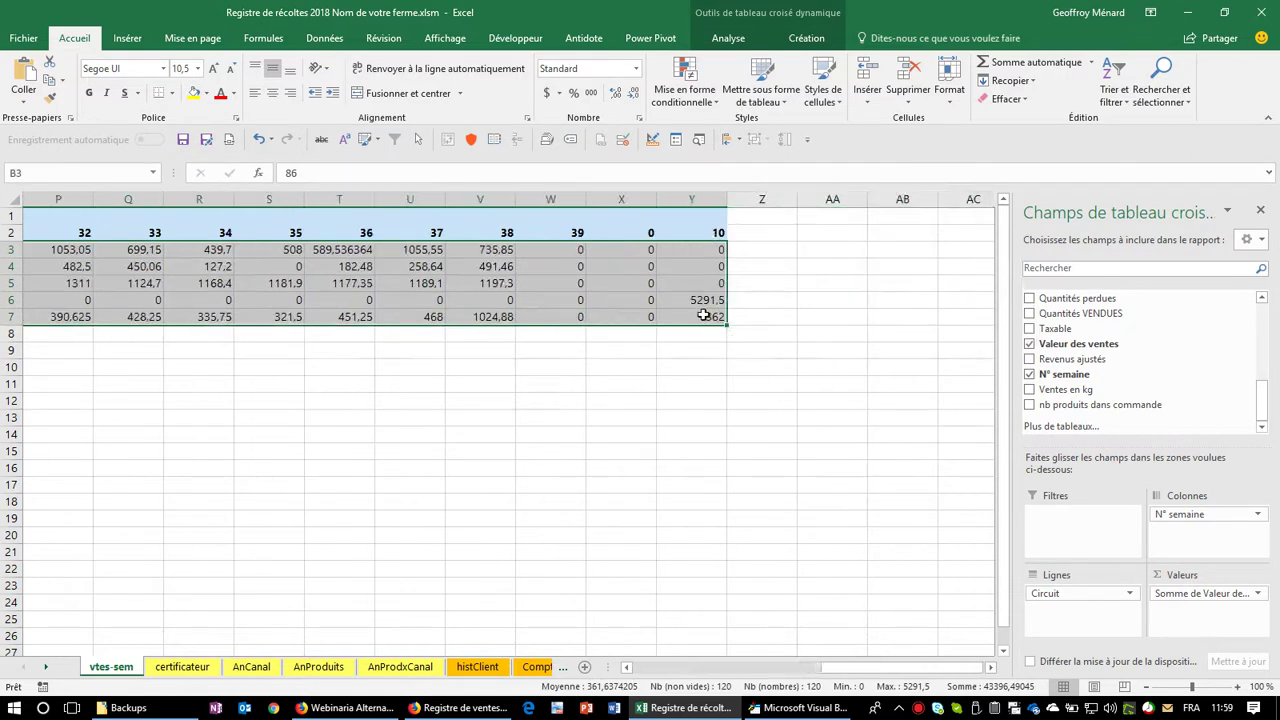
Step: Format the pivot values as Comptabilité with no decimals and auto-fit week columns B:Y
{"action": "left_click", "coordinate": [546, 92]}
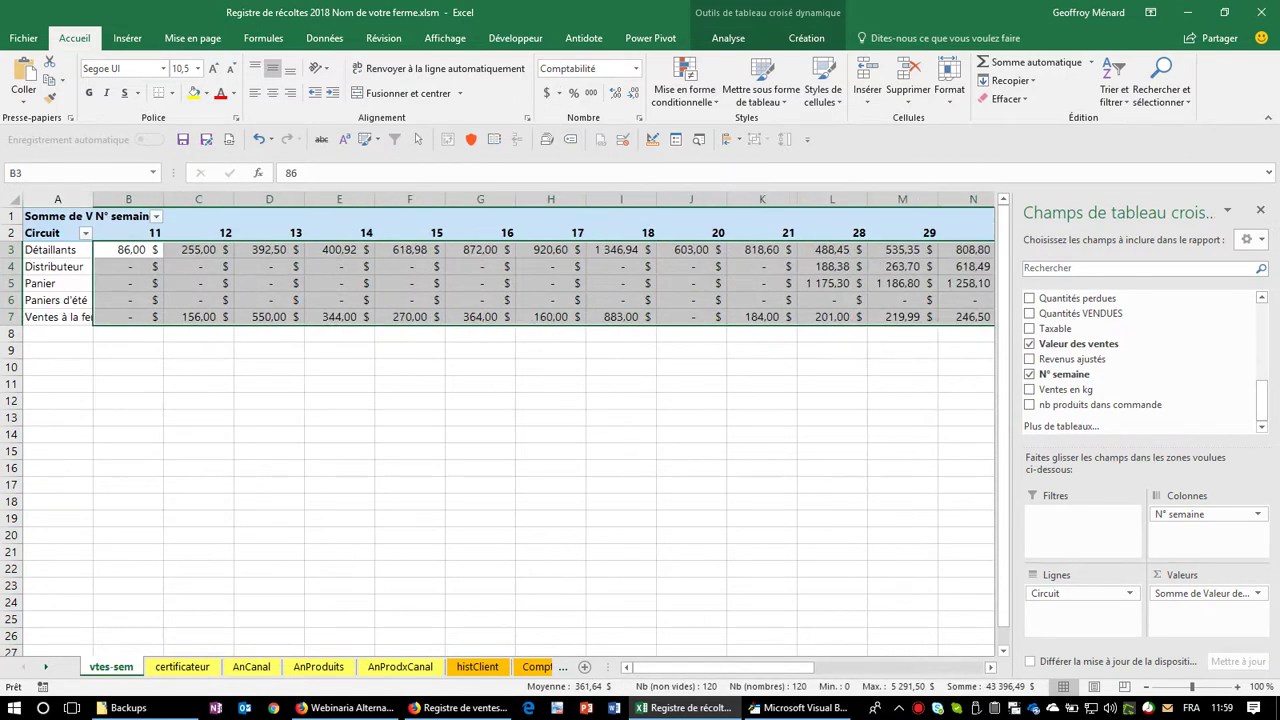
{"action": "left_click", "coordinate": [632, 92]}
{"action": "left_click", "coordinate": [632, 92]}
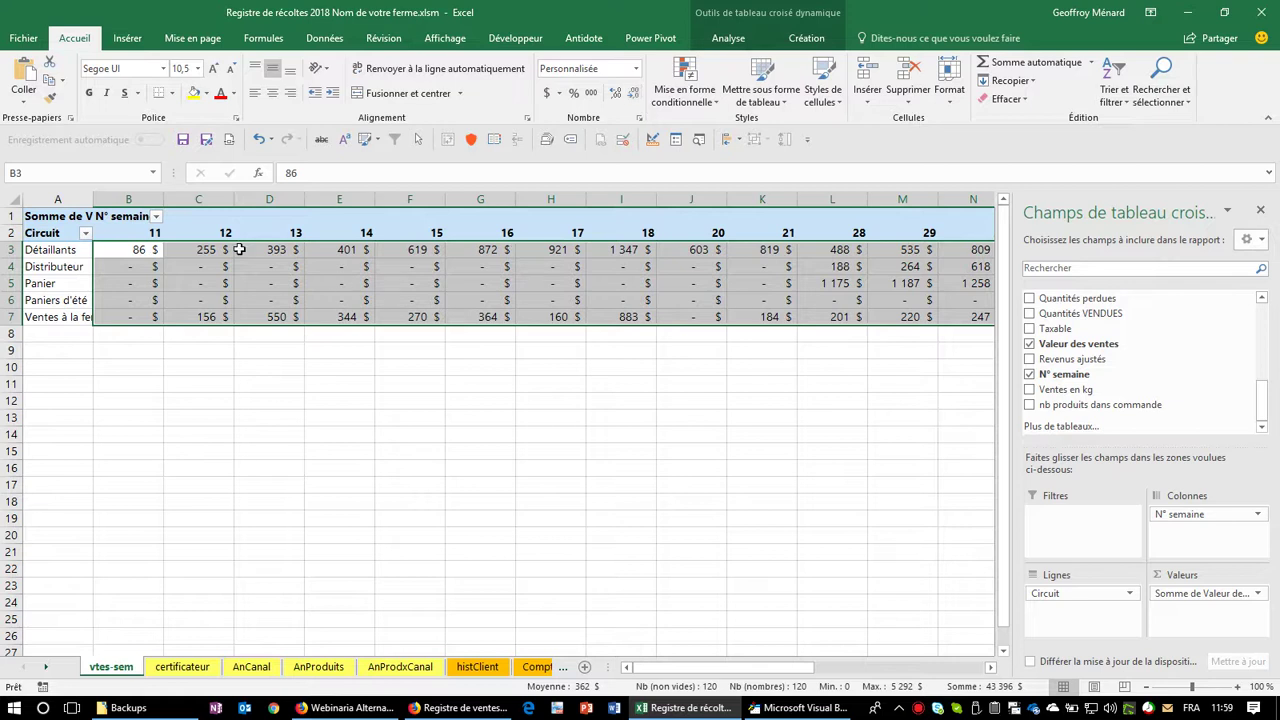
{"action": "mouse_move", "coordinate": [150, 199]}
{"action": "left_mouse_down"}
{"action": "mouse_move", "coordinate": [948, 198]}
{"action": "mouse_move", "coordinate": [879, 201]}
{"action": "left_mouse_up"}
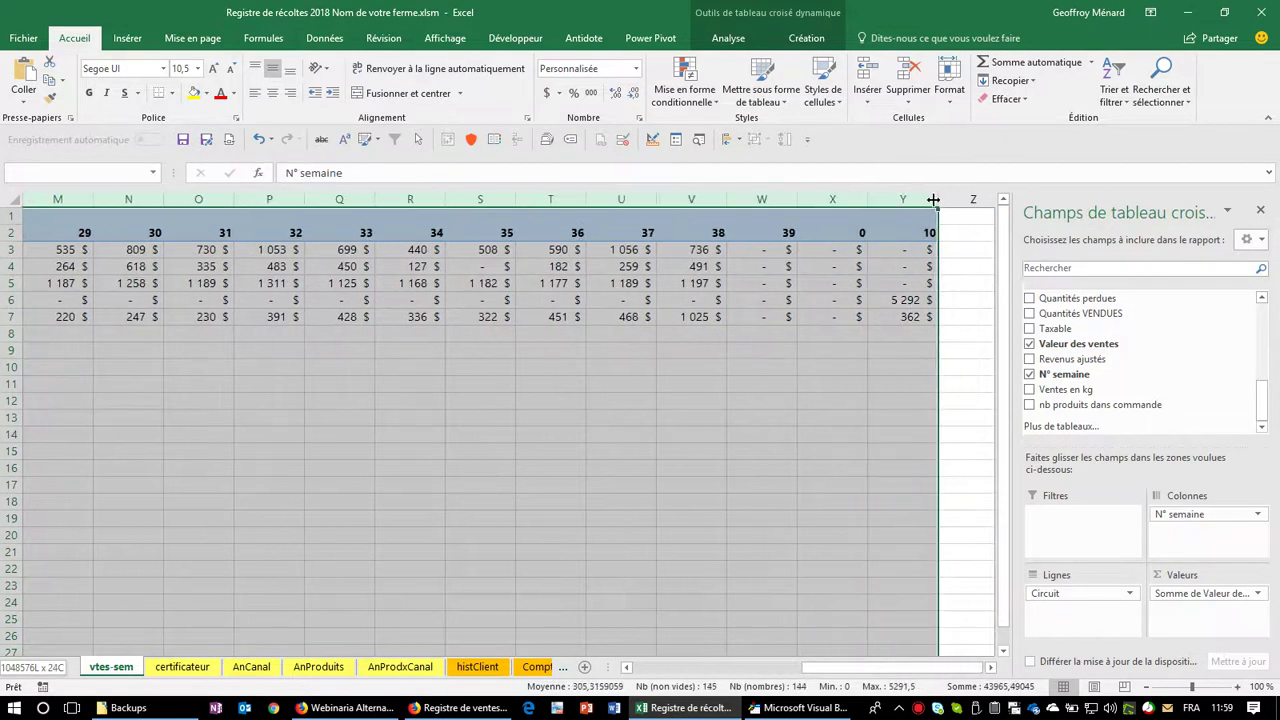
{"action": "double_click", "coordinate": [933, 199]}
{"action": "left_click", "coordinate": [525, 307]}
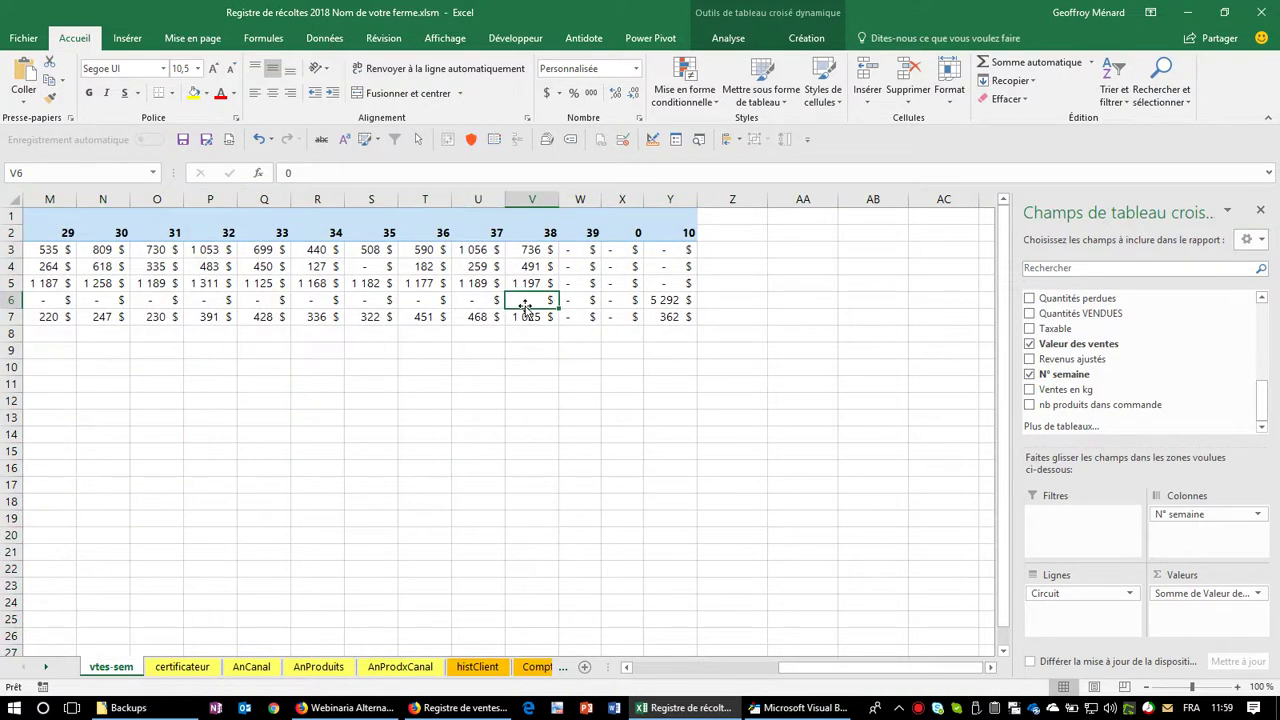
{"action": "key", "text": "Home"}
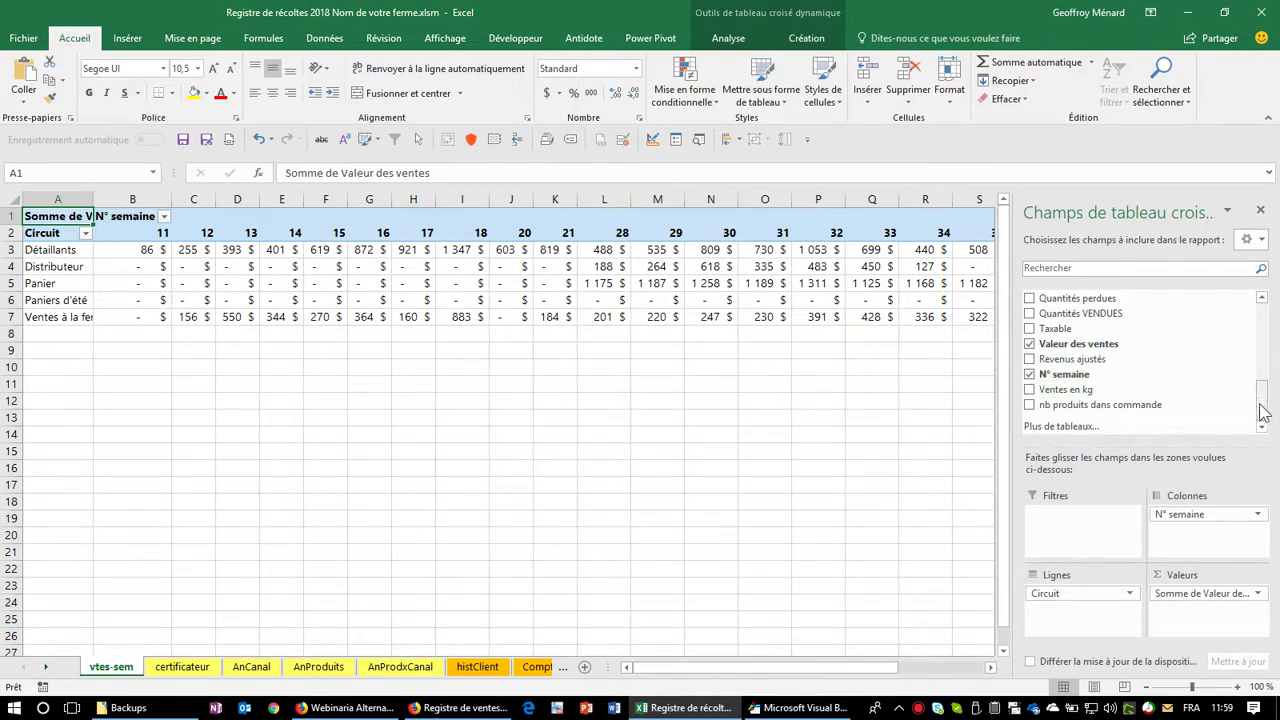
Step: Add Client / Pt de vente below Circuit in the rows and widen columns A and B
{"action": "left_click_drag", "start_coordinate": [1265, 415], "coordinate": [1270, 350]}
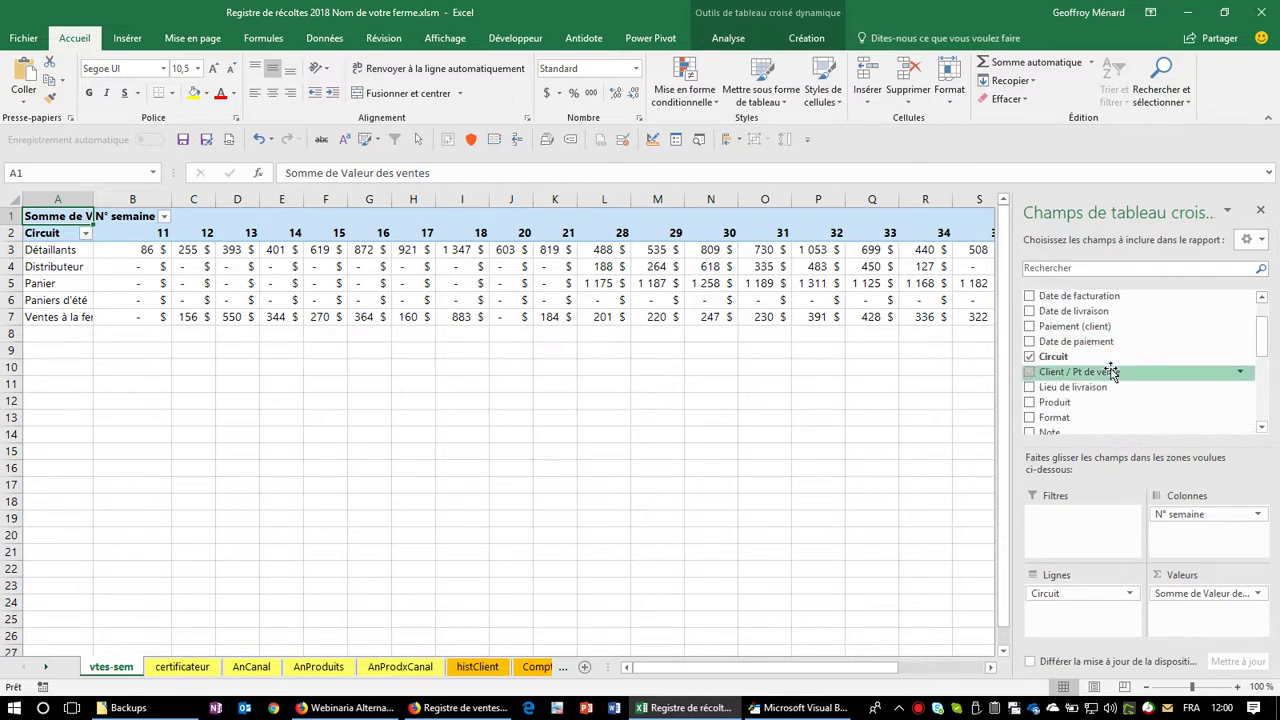
{"action": "mouse_move", "coordinate": [1090, 372]}
{"action": "left_mouse_down"}
{"action": "mouse_move", "coordinate": [1090, 622]}
{"action": "mouse_move", "coordinate": [1082, 610]}
{"action": "left_mouse_up"}
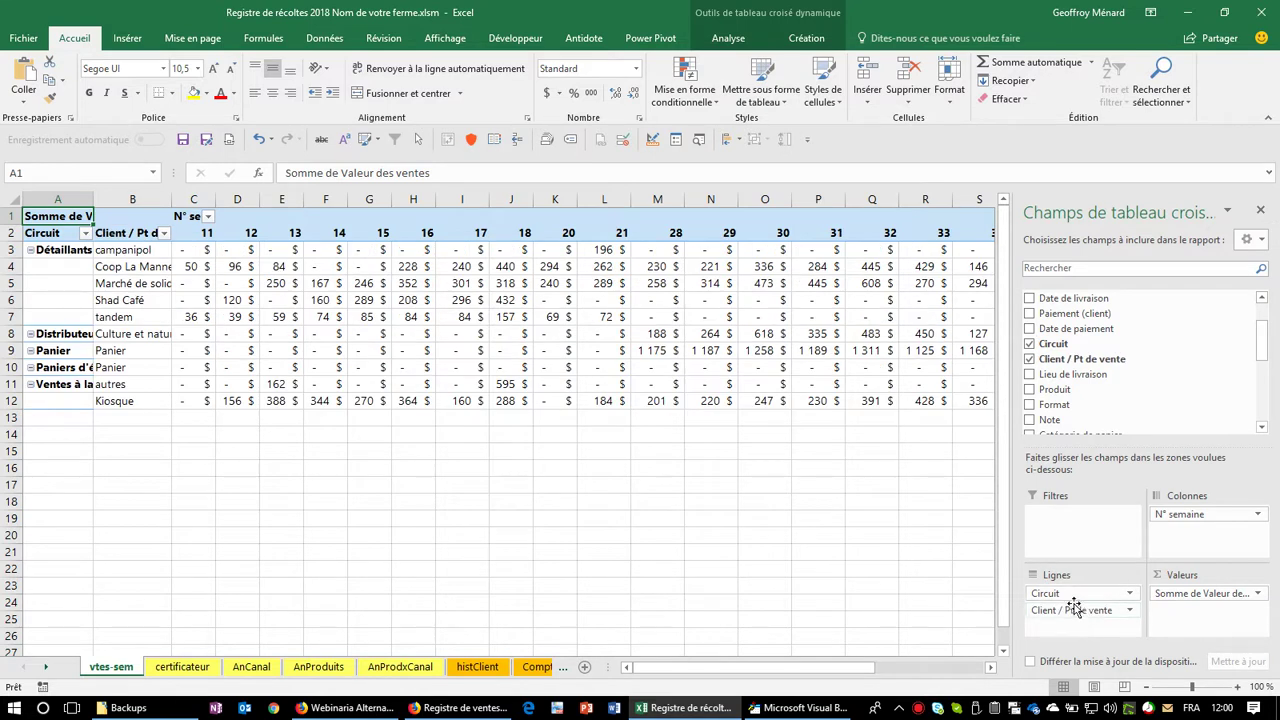
{"action": "left_click", "coordinate": [112, 250]}
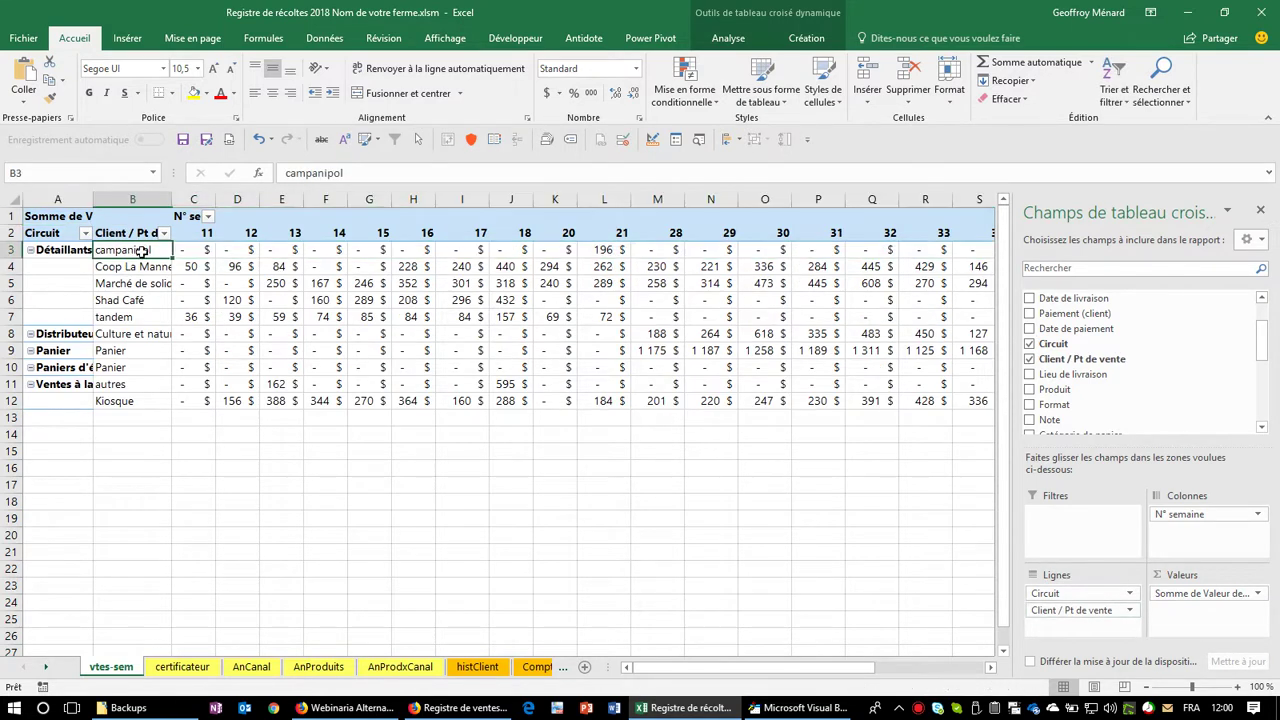
{"action": "left_click", "coordinate": [72, 252]}
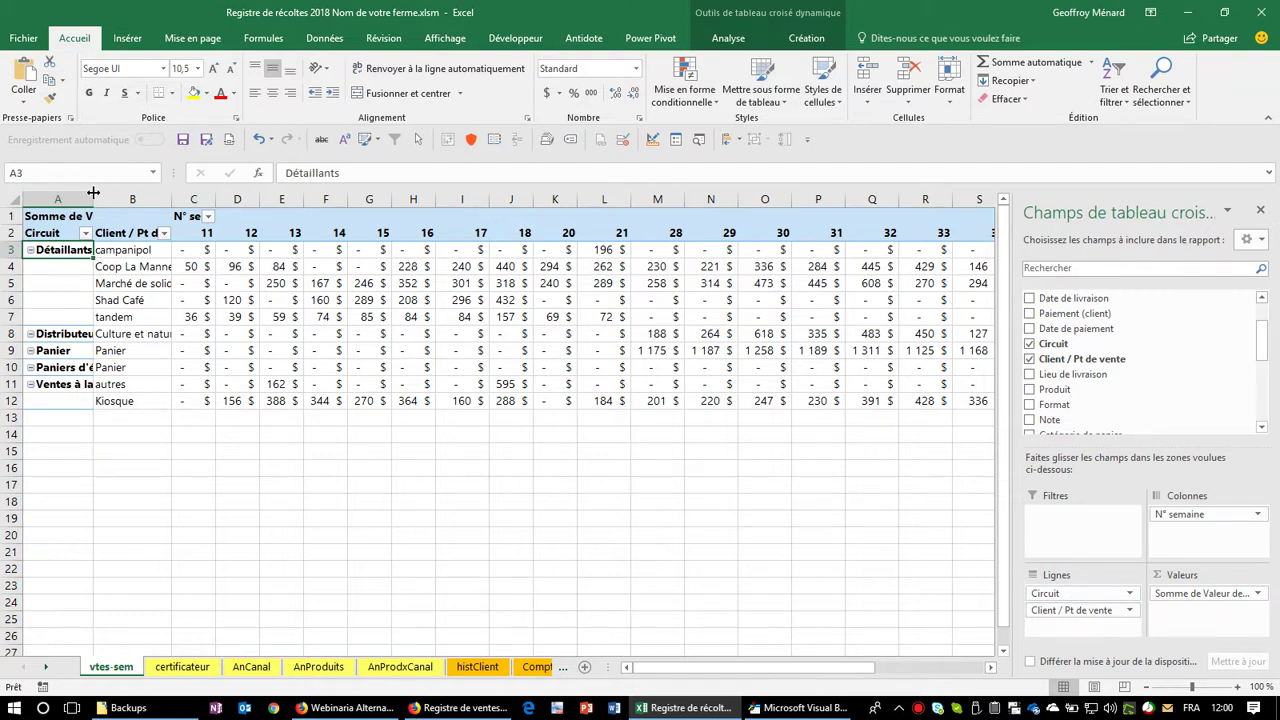
{"action": "left_click_drag", "start_coordinate": [94, 199], "coordinate": [141, 199]}
{"action": "mouse_move", "coordinate": [220, 199]}
{"action": "left_mouse_down"}
{"action": "mouse_move", "coordinate": [275, 195]}
{"action": "mouse_move", "coordinate": [258, 199]}
{"action": "left_mouse_up"}
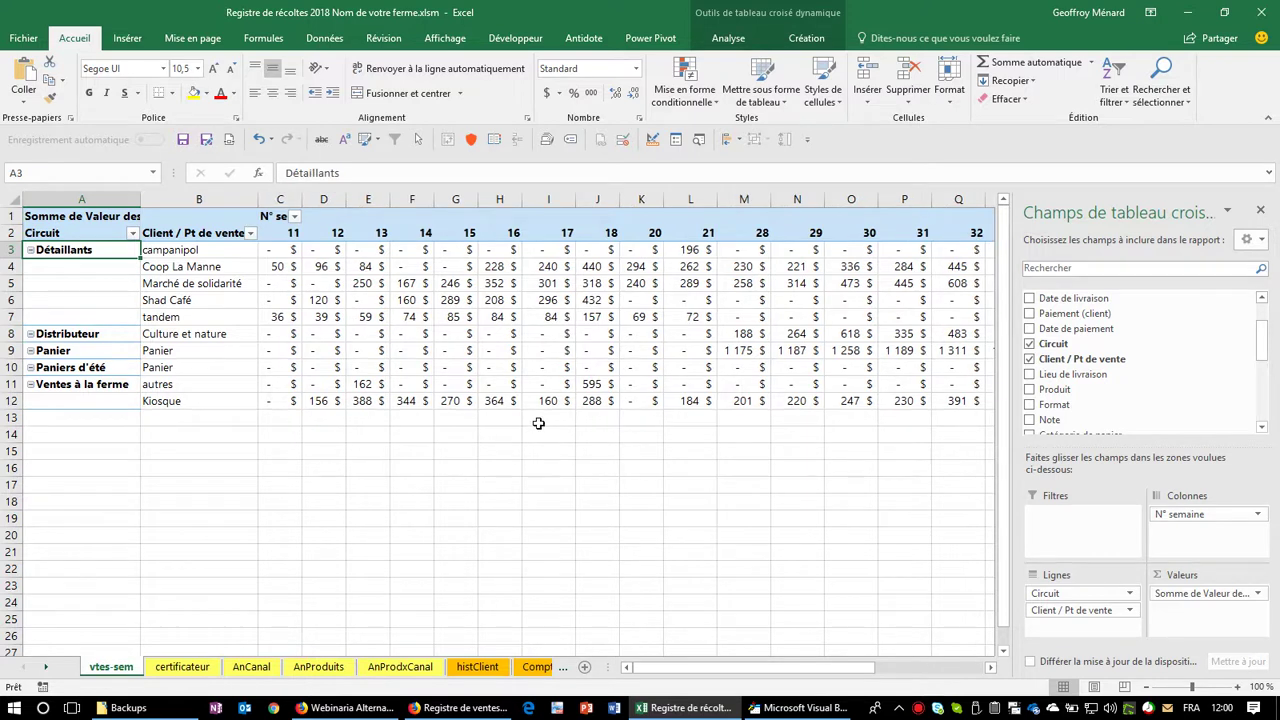
Step: Format the weekly pivot values as Monétaire currency with 0 decimals
{"action": "mouse_move", "coordinate": [286, 255]}
{"action": "left_mouse_down"}
{"action": "mouse_move", "coordinate": [943, 401]}
{"action": "mouse_move", "coordinate": [903, 390]}
{"action": "left_mouse_up"}
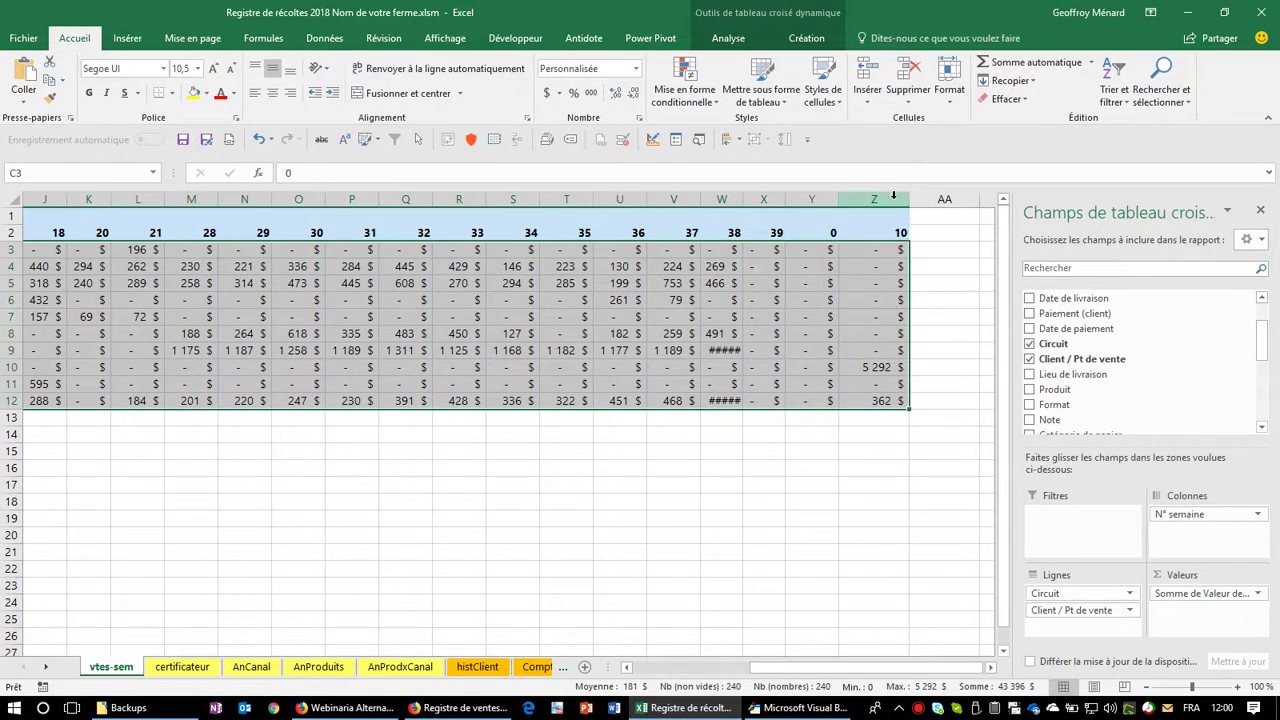
{"action": "scroll", "coordinate": [885, 199], "scroll_direction": "left", "scroll_amount": 10}
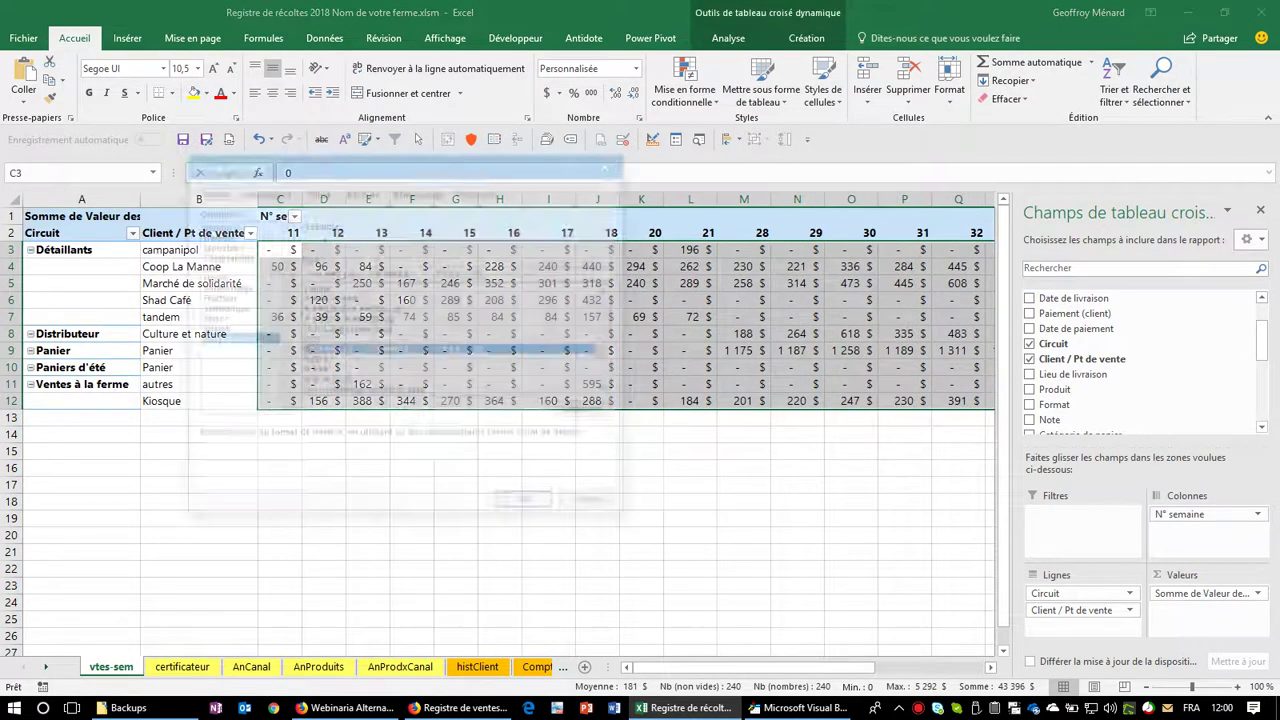
{"action": "key", "text": "ctrl+1"}
{"action": "left_click", "coordinate": [258, 247]}
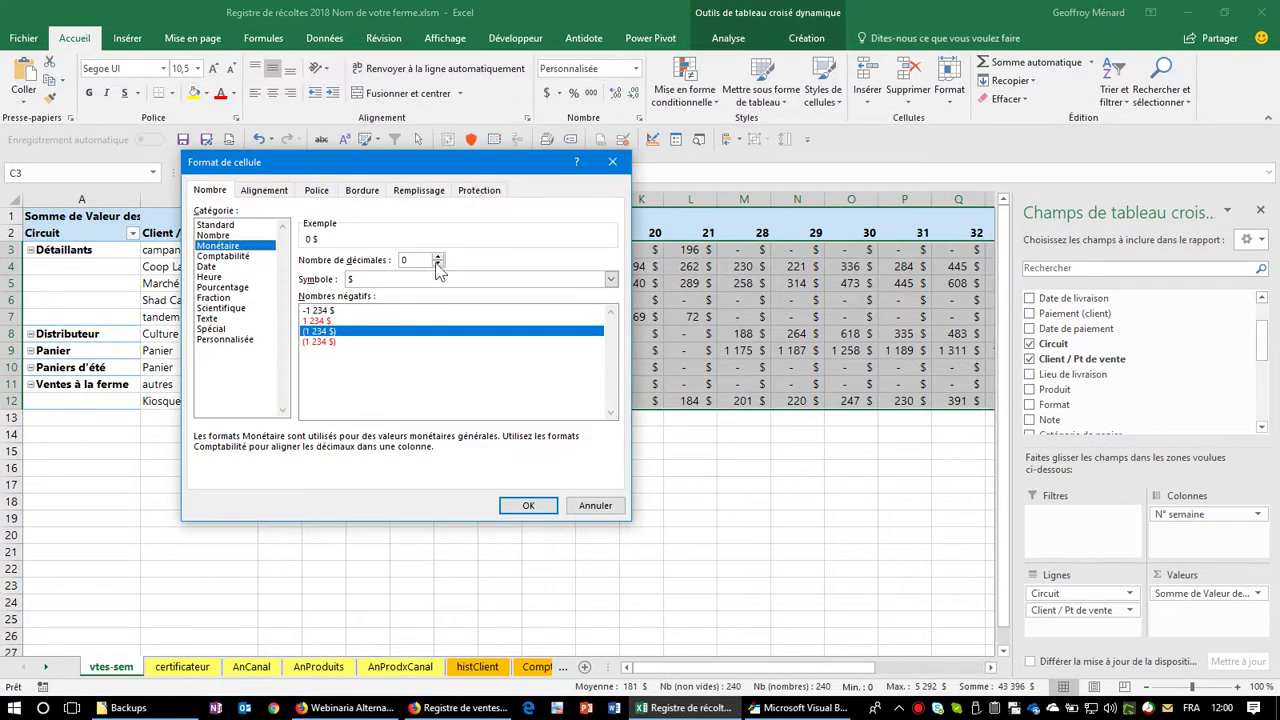
{"action": "left_click", "coordinate": [528, 505]}
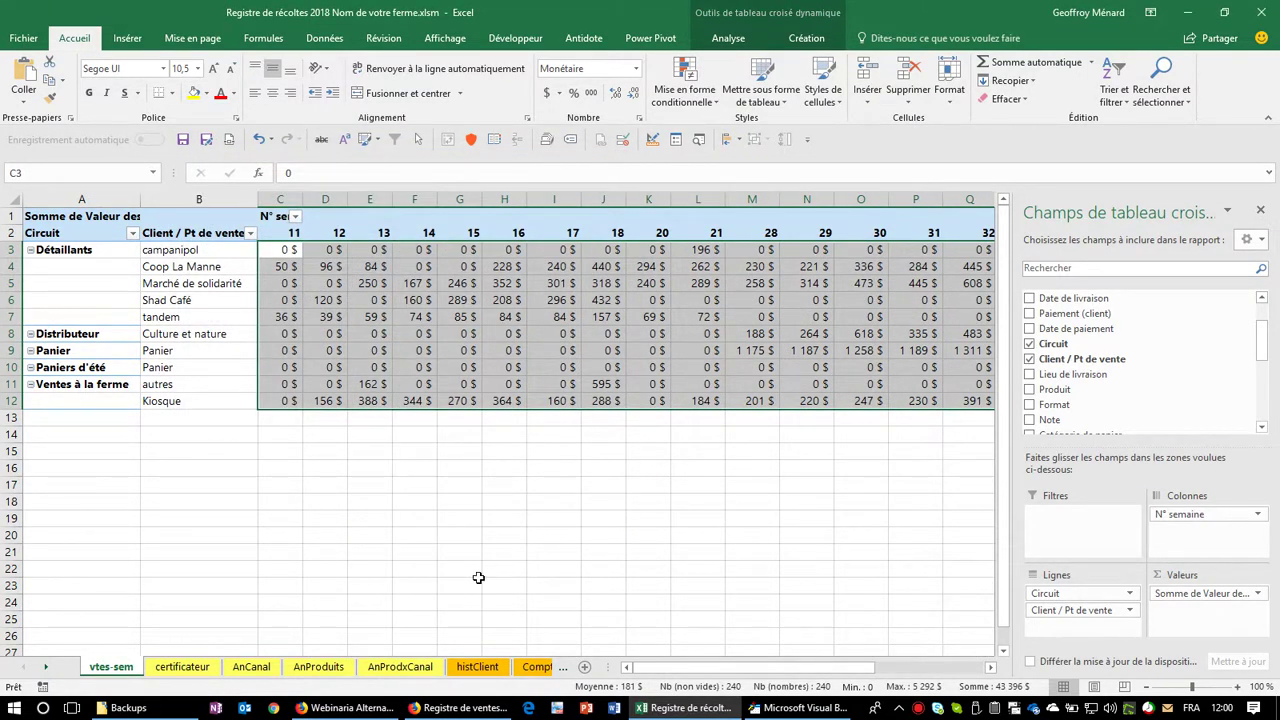
{"action": "left_click", "coordinate": [45, 666]}
Step: Switch to the Config sheet and scroll down to the report-creation controls
{"action": "left_click", "coordinate": [45, 666]}
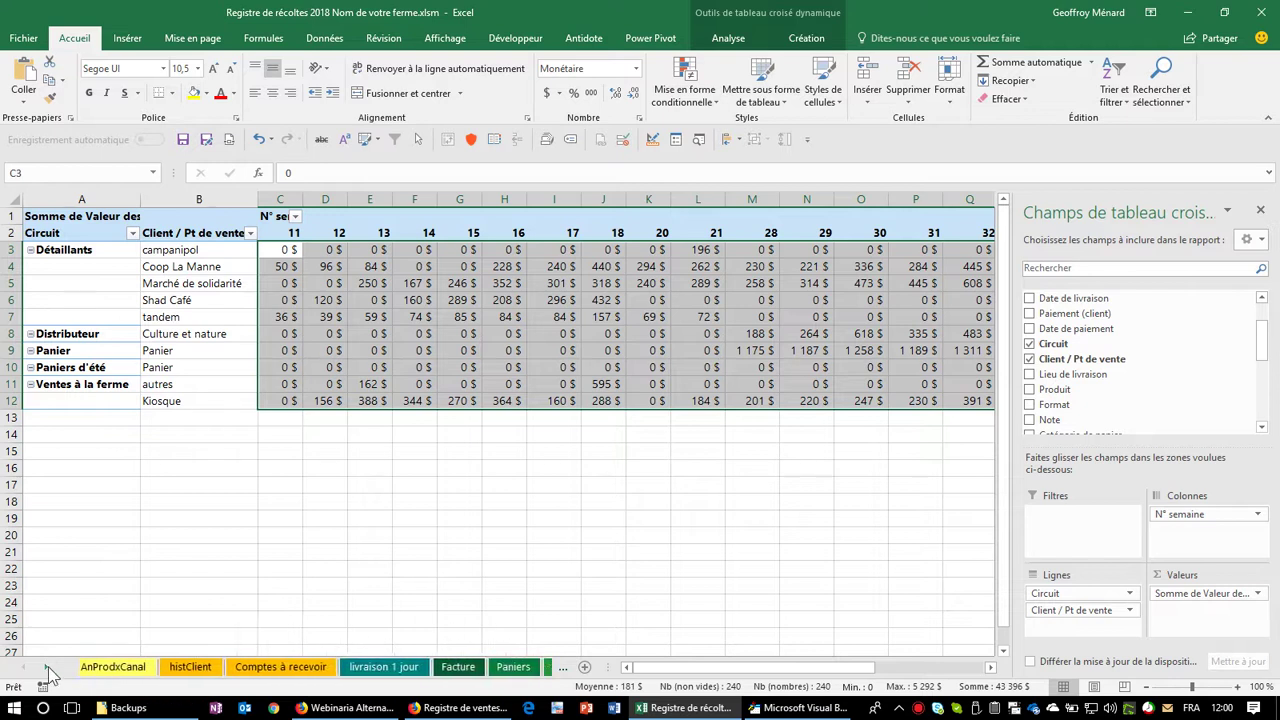
{"action": "left_click", "coordinate": [46, 668]}
{"action": "left_click", "coordinate": [517, 667]}
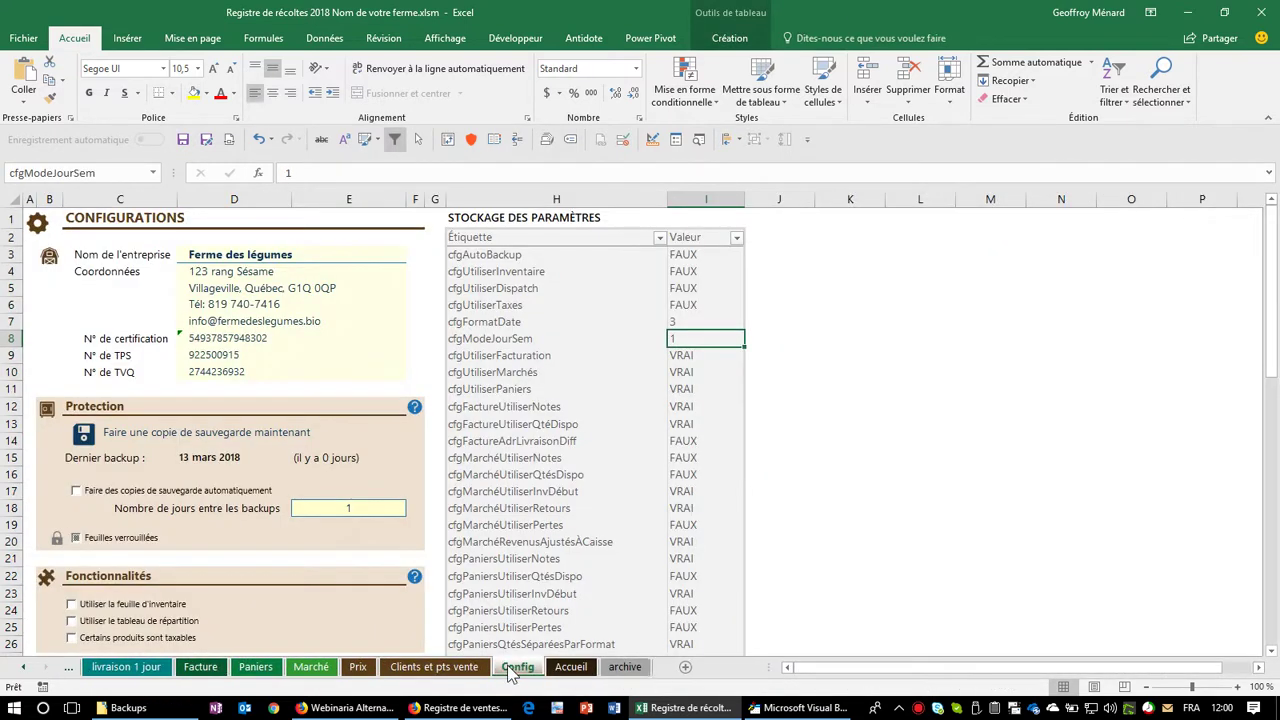
{"action": "scroll", "coordinate": [784, 523], "scroll_direction": "down", "scroll_amount": 4}
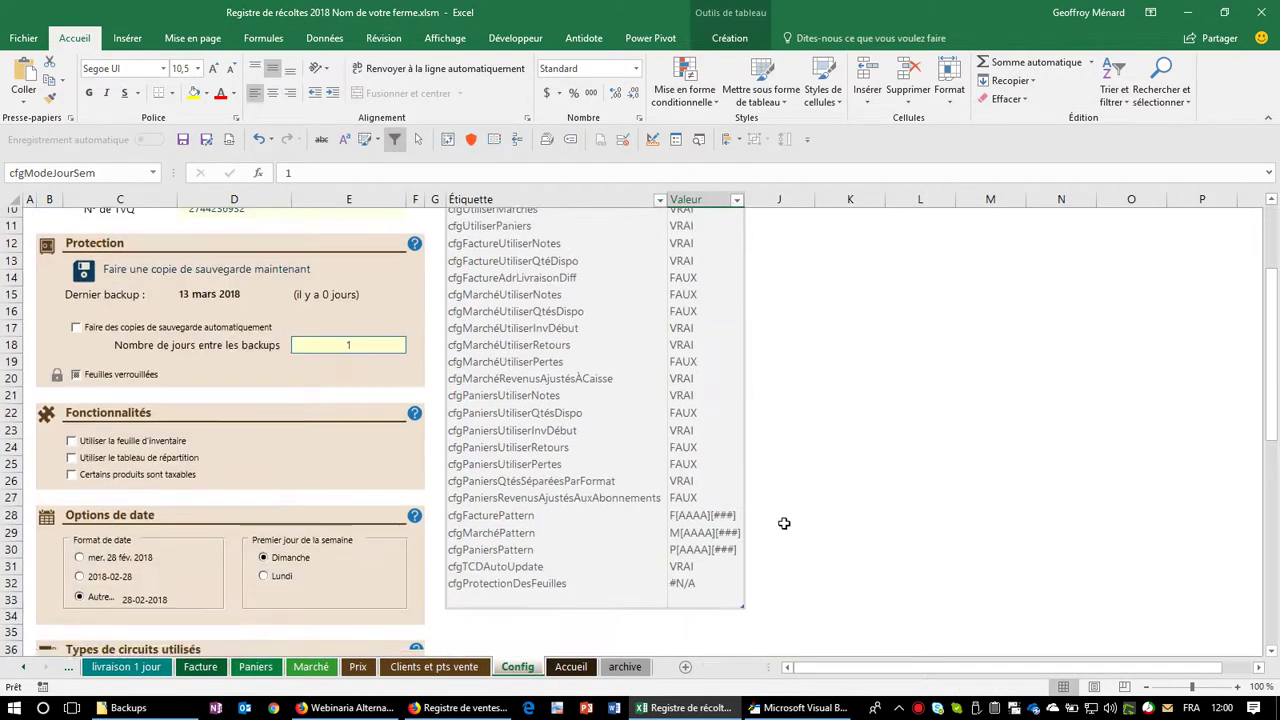
{"action": "scroll", "coordinate": [784, 523], "scroll_direction": "down", "scroll_amount": 2}
{"action": "scroll", "coordinate": [784, 523], "scroll_direction": "down", "scroll_amount": 2}
{"action": "scroll", "coordinate": [512, 511], "scroll_direction": "down", "scroll_amount": 7}
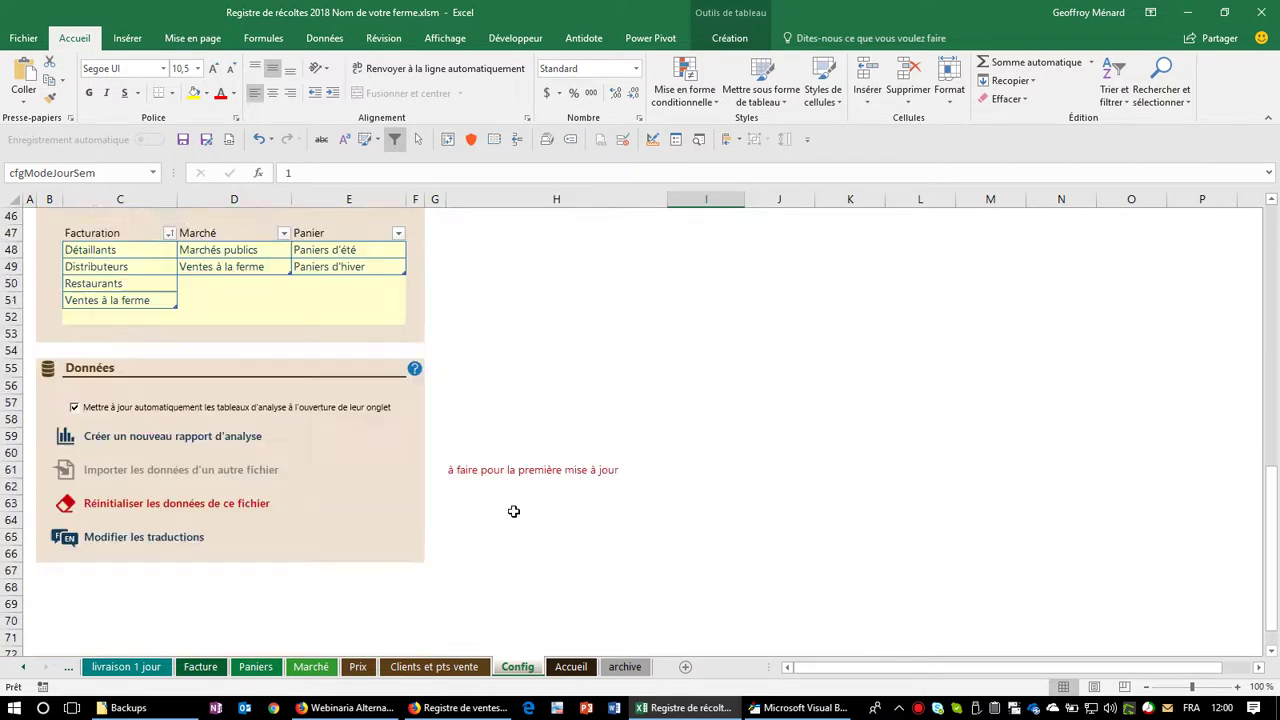
{"action": "scroll", "coordinate": [512, 511], "scroll_direction": "down", "scroll_amount": 1}
Step: Create a new analysis report, confirming the table name and naming its sheet vide
{"action": "left_click", "coordinate": [206, 384]}
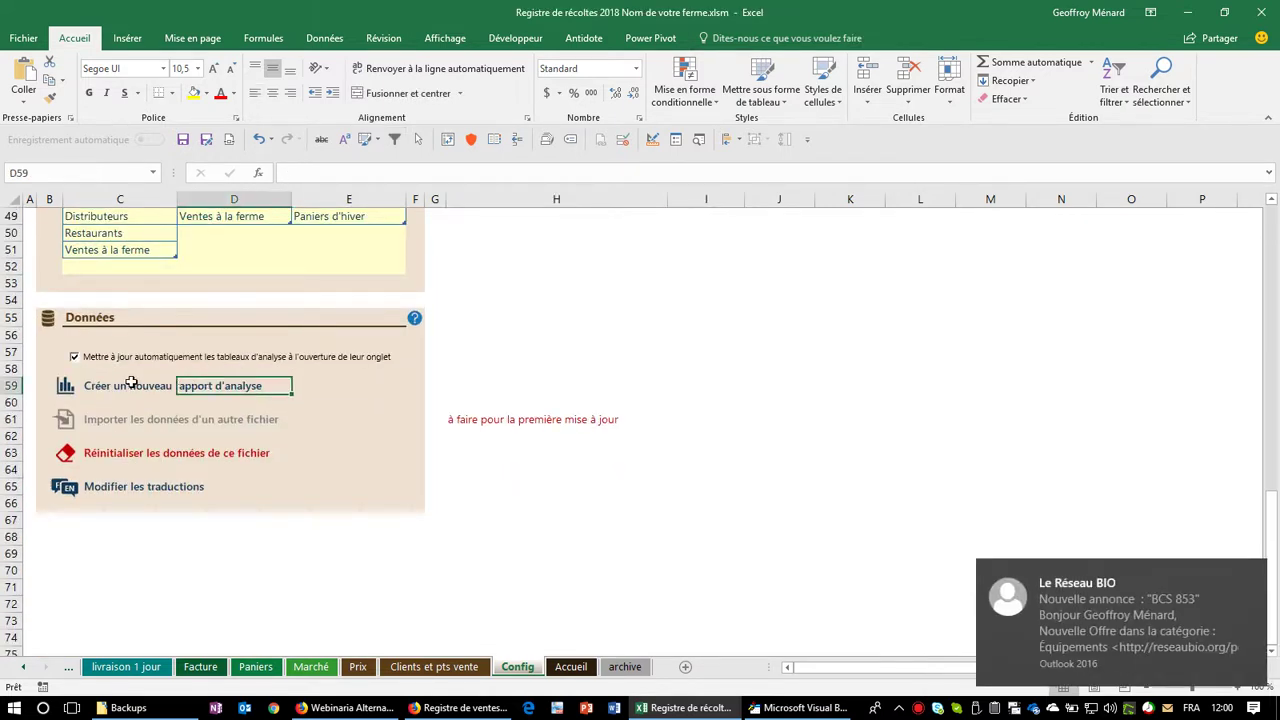
{"action": "left_click", "coordinate": [80, 386]}
{"action": "type", "text": "tableau"}
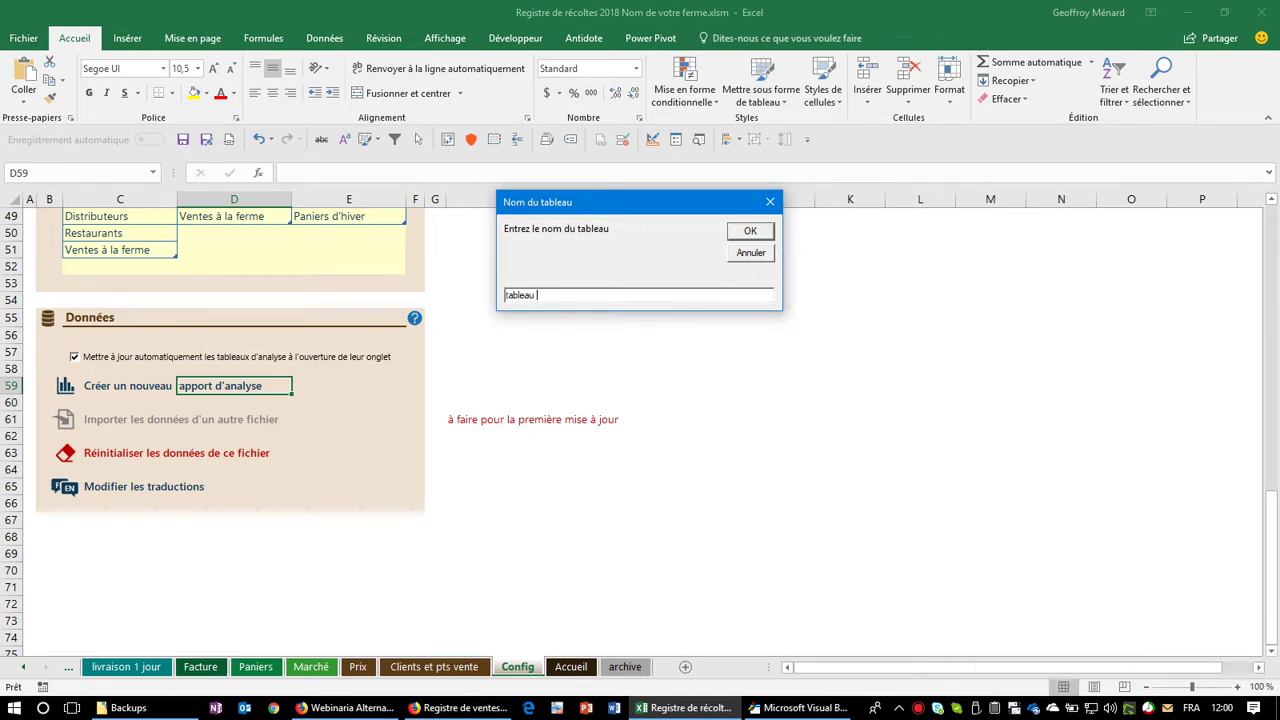
{"action": "key", "text": "Return"}
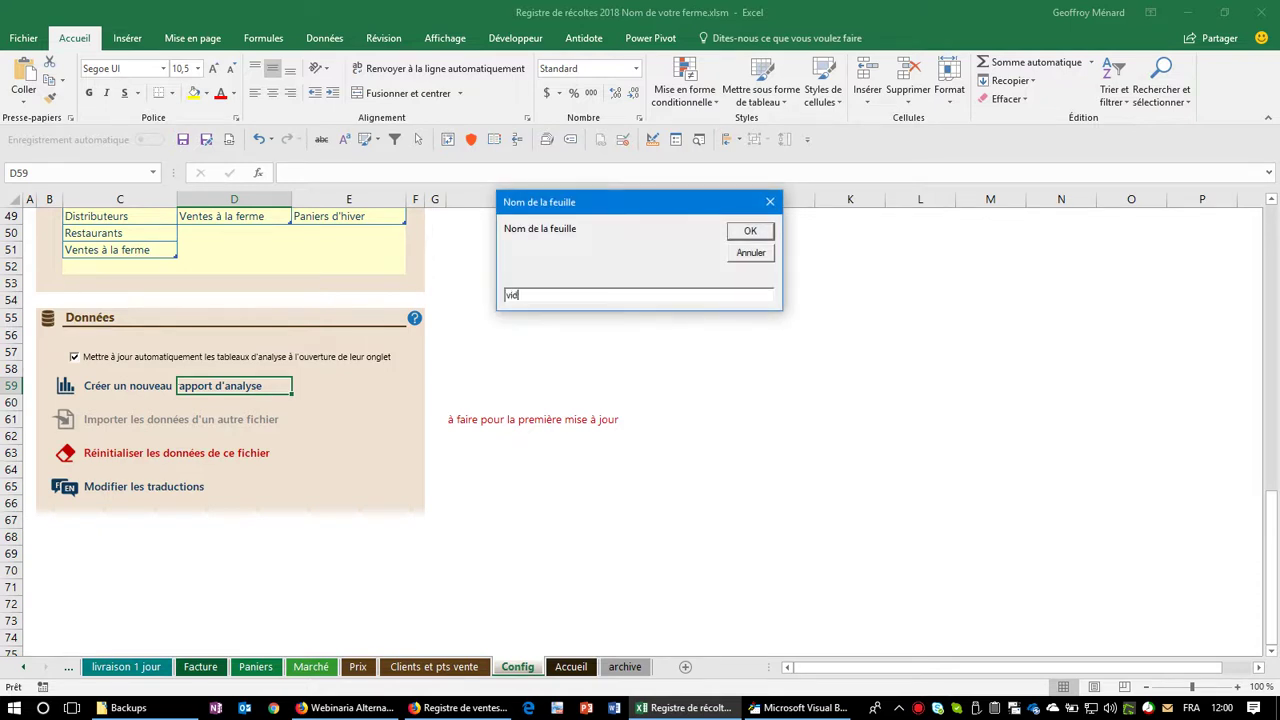
{"action": "type", "text": "e"}
{"action": "key", "text": "Return"}
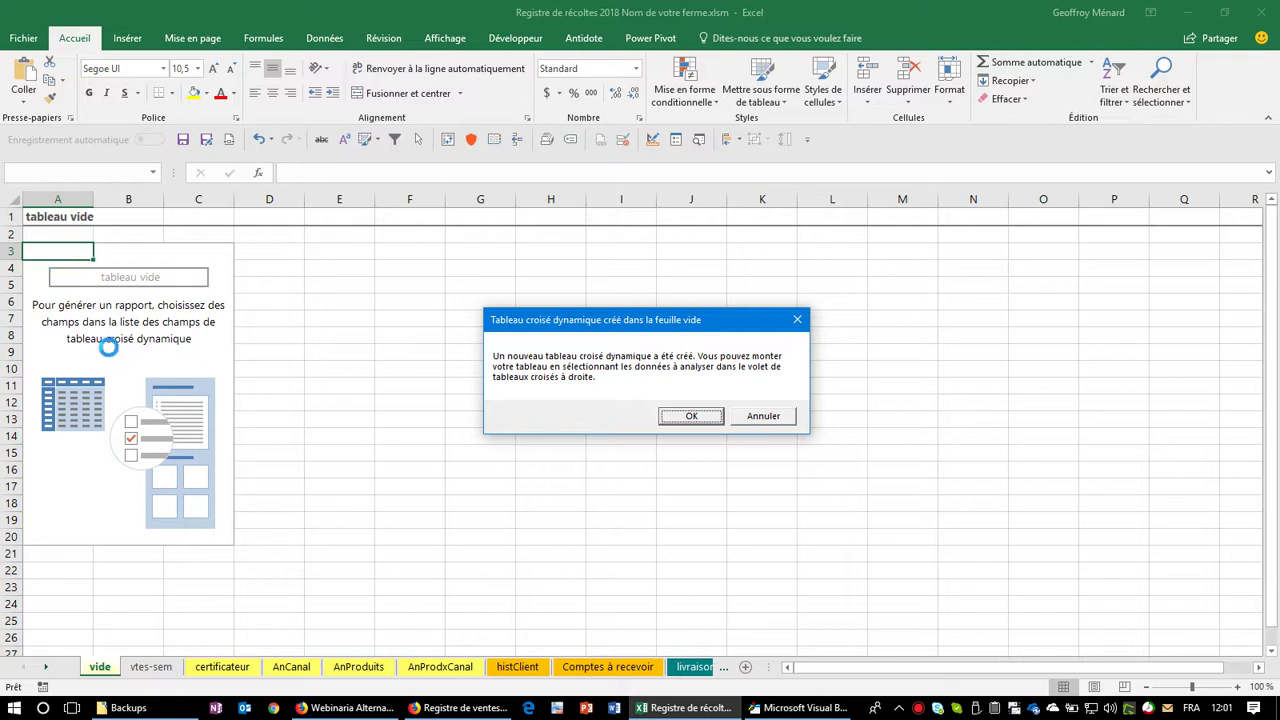
Step: Dismiss the creation message and build the pivot with Produit and Format rows summing Valeur des ventes
{"action": "left_click", "coordinate": [716, 415]}
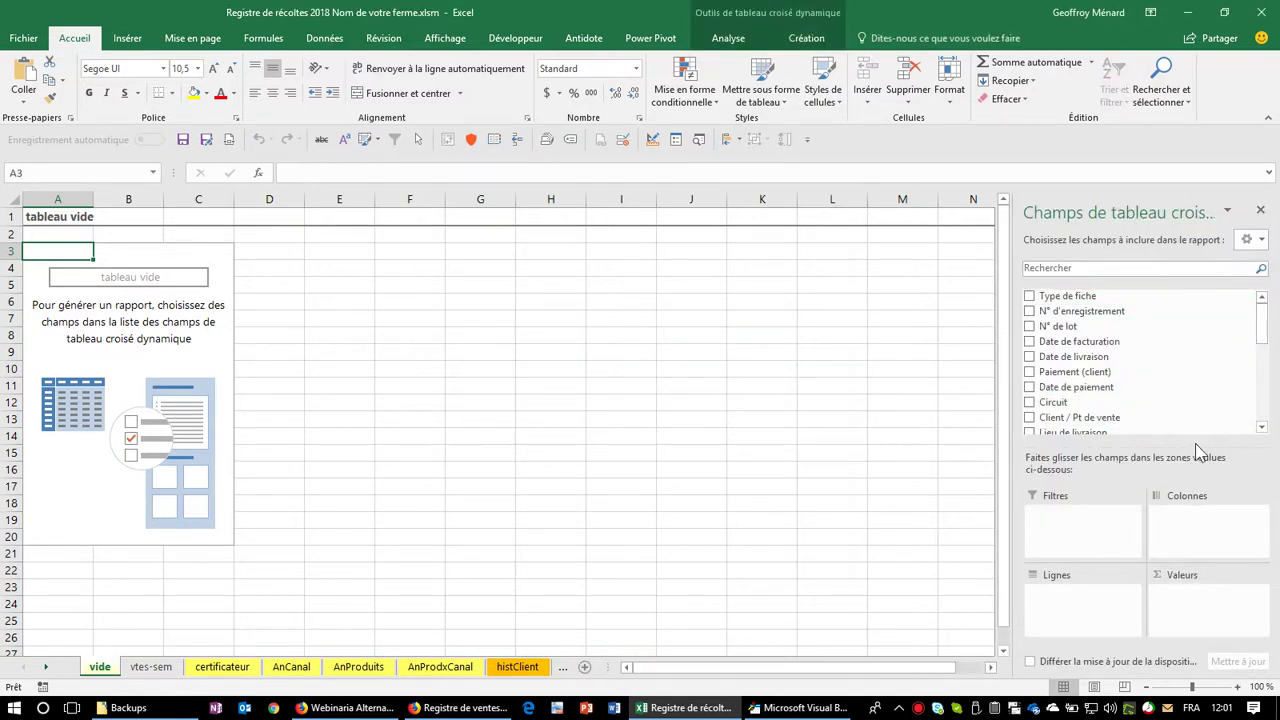
{"action": "left_click_drag", "start_coordinate": [1261, 333], "coordinate": [1268, 366]}
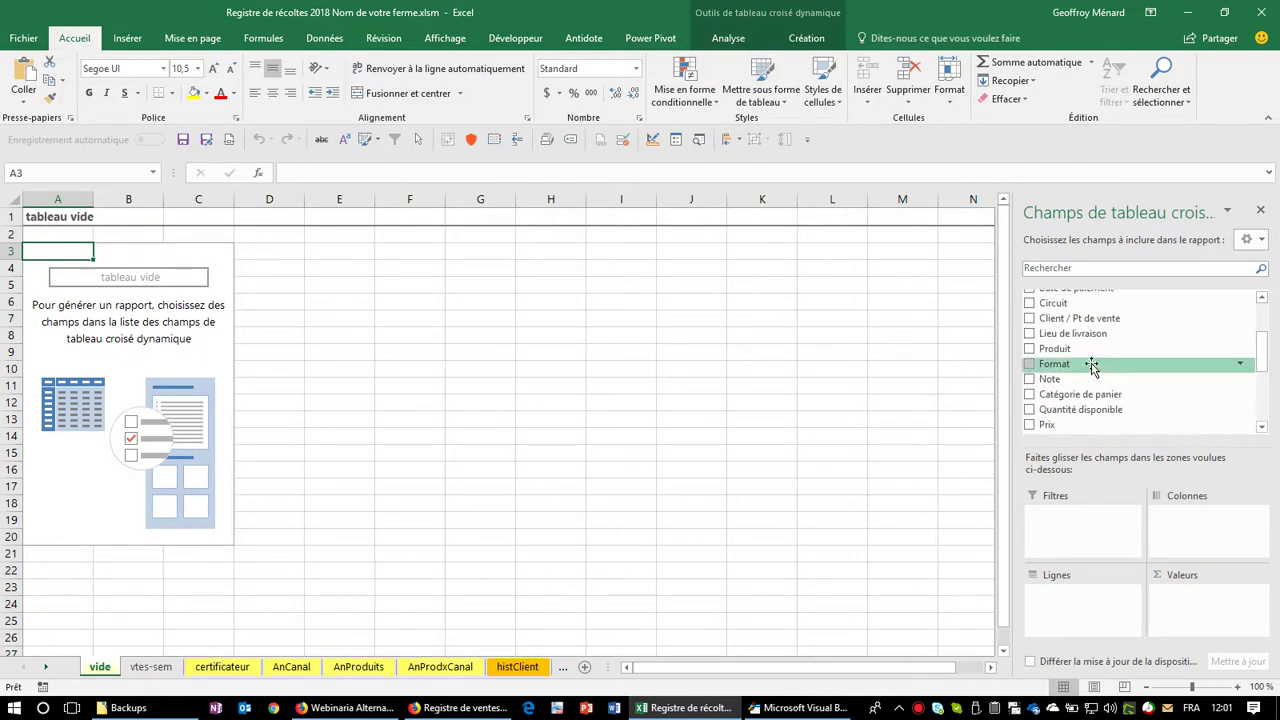
{"action": "left_click_drag", "start_coordinate": [1078, 352], "coordinate": [1077, 588]}
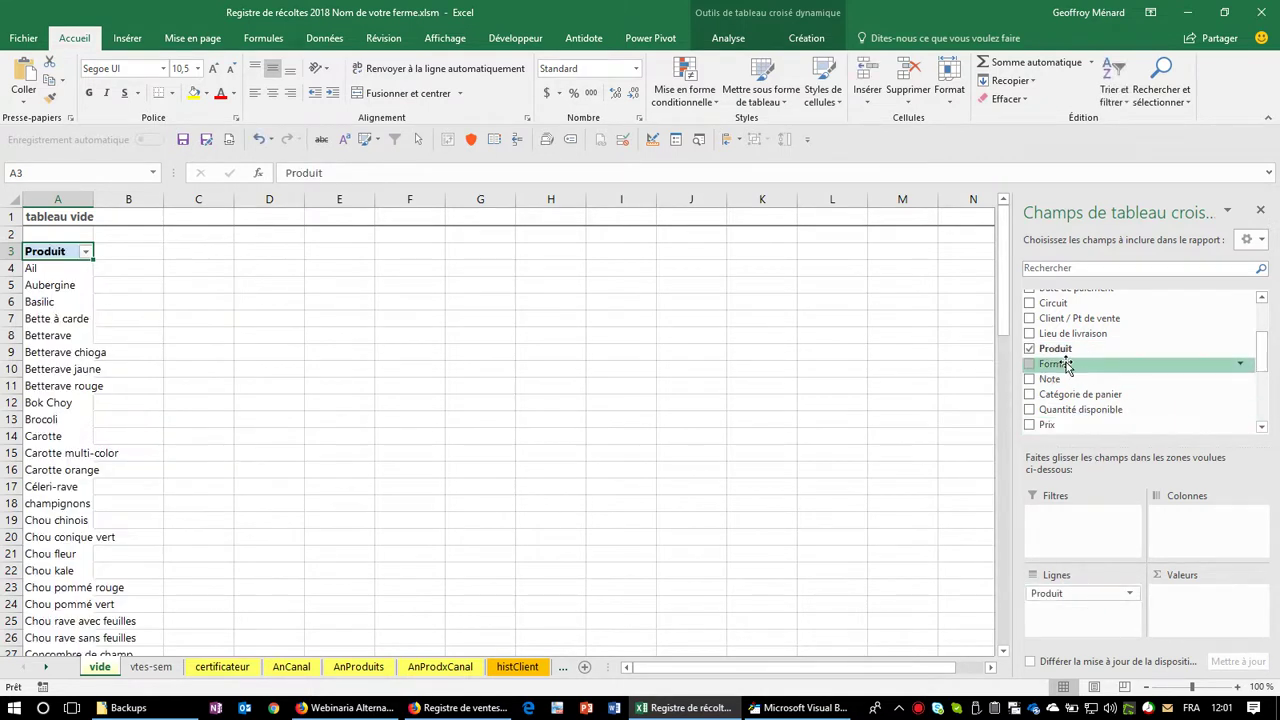
{"action": "left_click_drag", "start_coordinate": [1068, 366], "coordinate": [1085, 612]}
{"action": "scroll", "coordinate": [1264, 408], "scroll_direction": "down", "scroll_amount": 2}
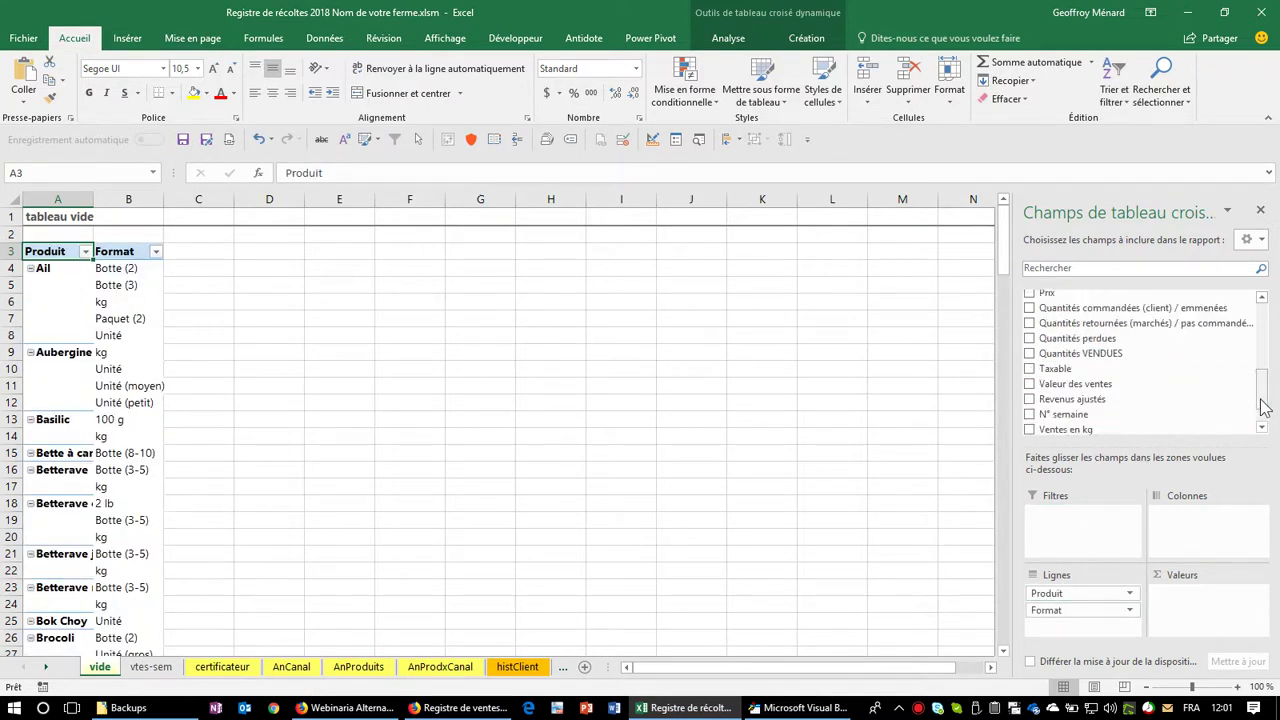
{"action": "scroll", "coordinate": [1264, 408], "scroll_direction": "down", "scroll_amount": 1}
{"action": "mouse_move", "coordinate": [1060, 389]}
{"action": "left_mouse_down"}
{"action": "mouse_move", "coordinate": [1188, 597]}
{"action": "mouse_move", "coordinate": [1160, 389]}
{"action": "left_mouse_up"}
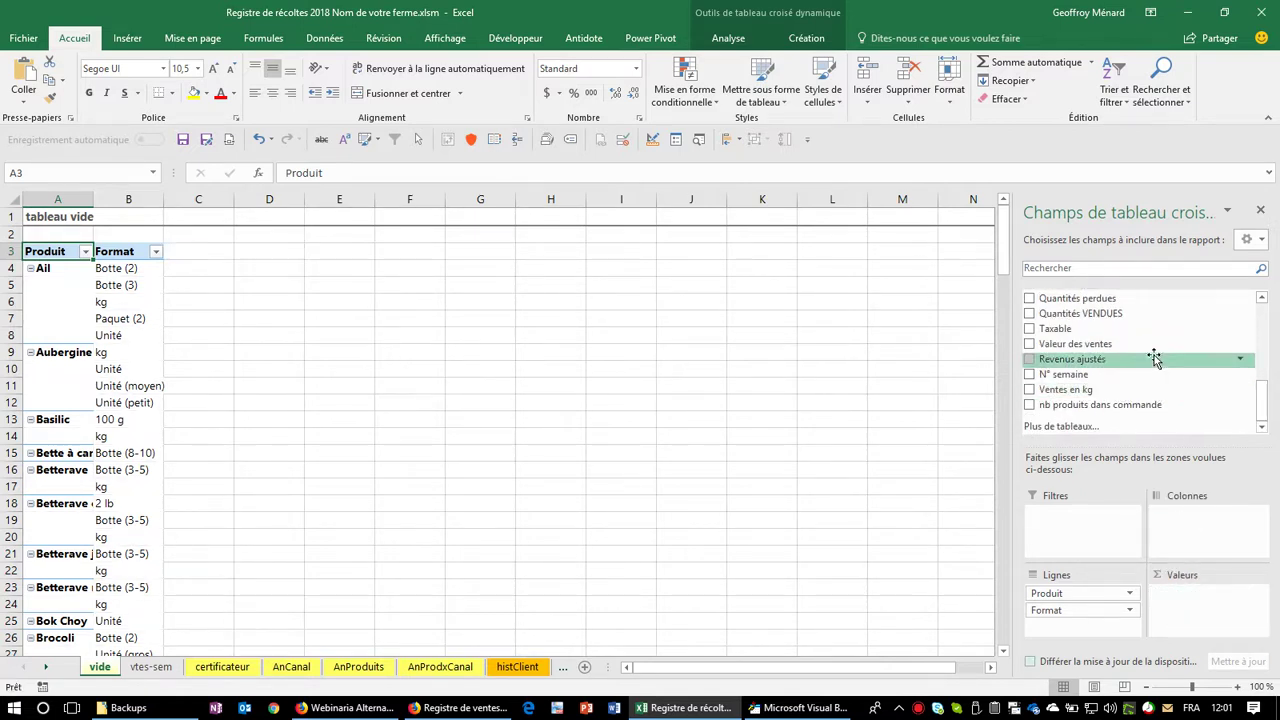
{"action": "left_click_drag", "start_coordinate": [1075, 343], "coordinate": [1210, 595]}
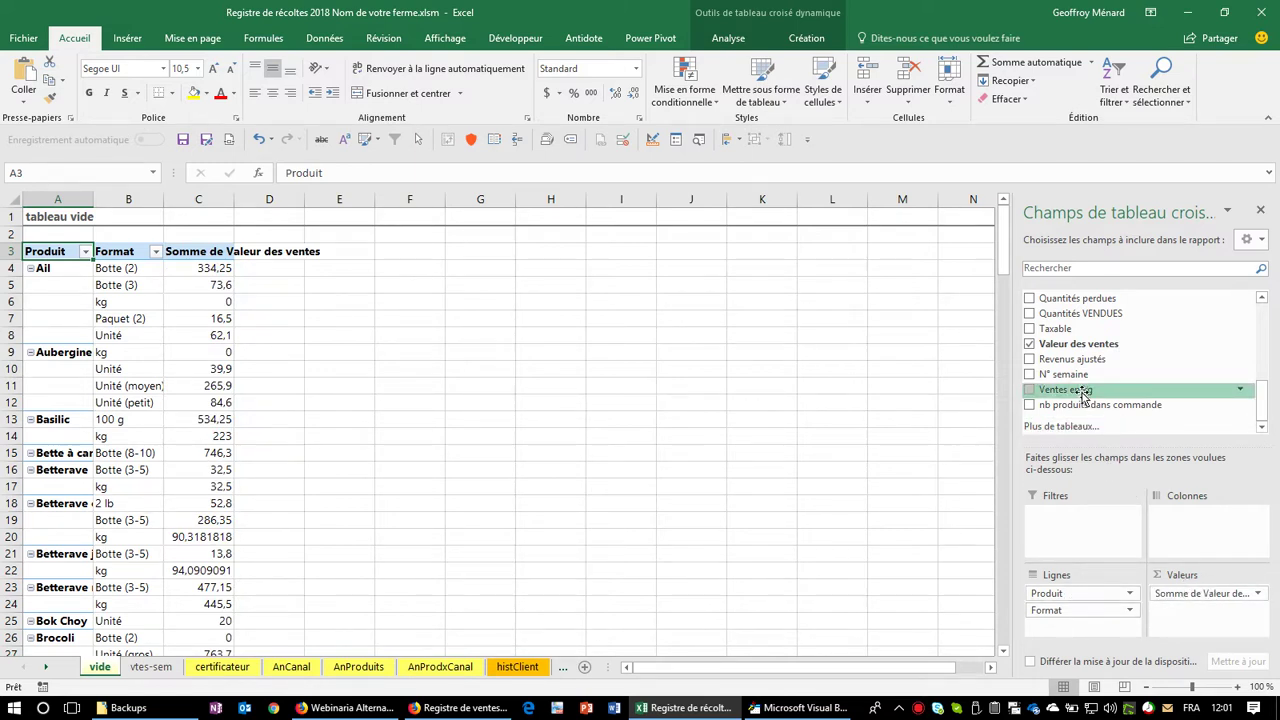
Step: Add Ventes en kg to the pivot values and inspect the Ail Paquet (2) row
{"action": "left_click_drag", "start_coordinate": [1085, 393], "coordinate": [1192, 622]}
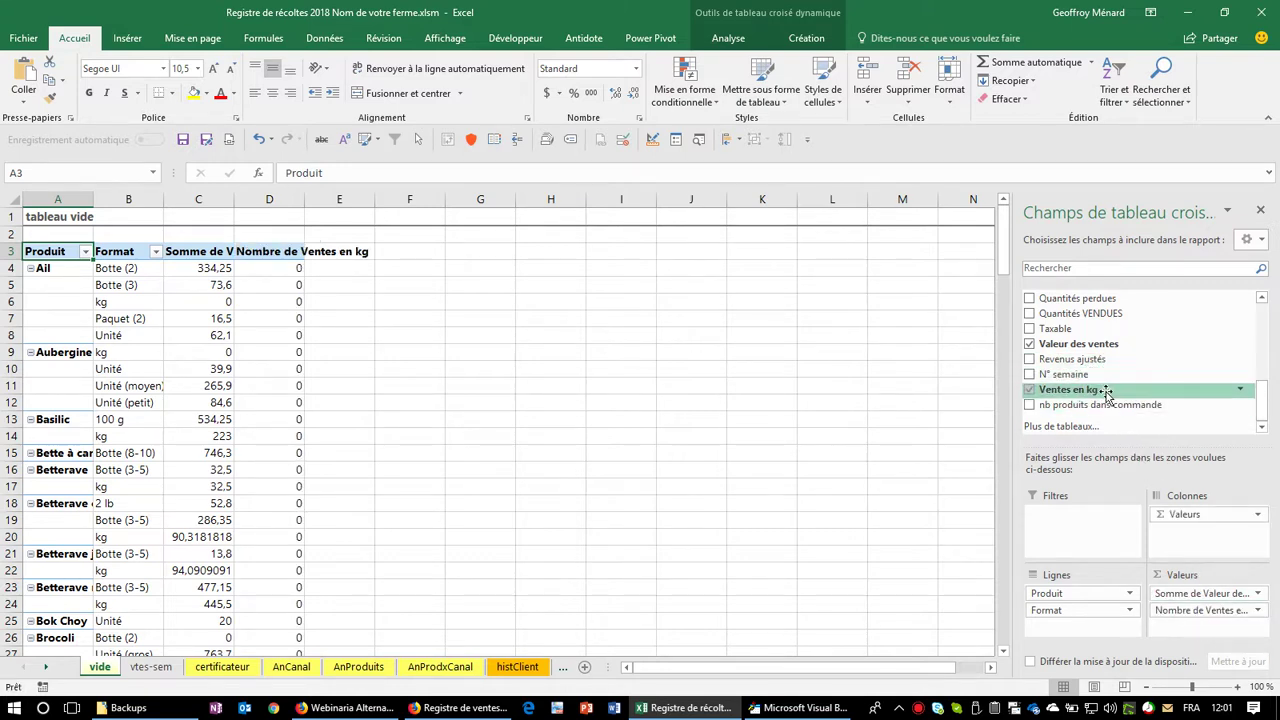
{"action": "left_click", "coordinate": [1245, 594]}
{"action": "left_click", "coordinate": [1237, 593]}
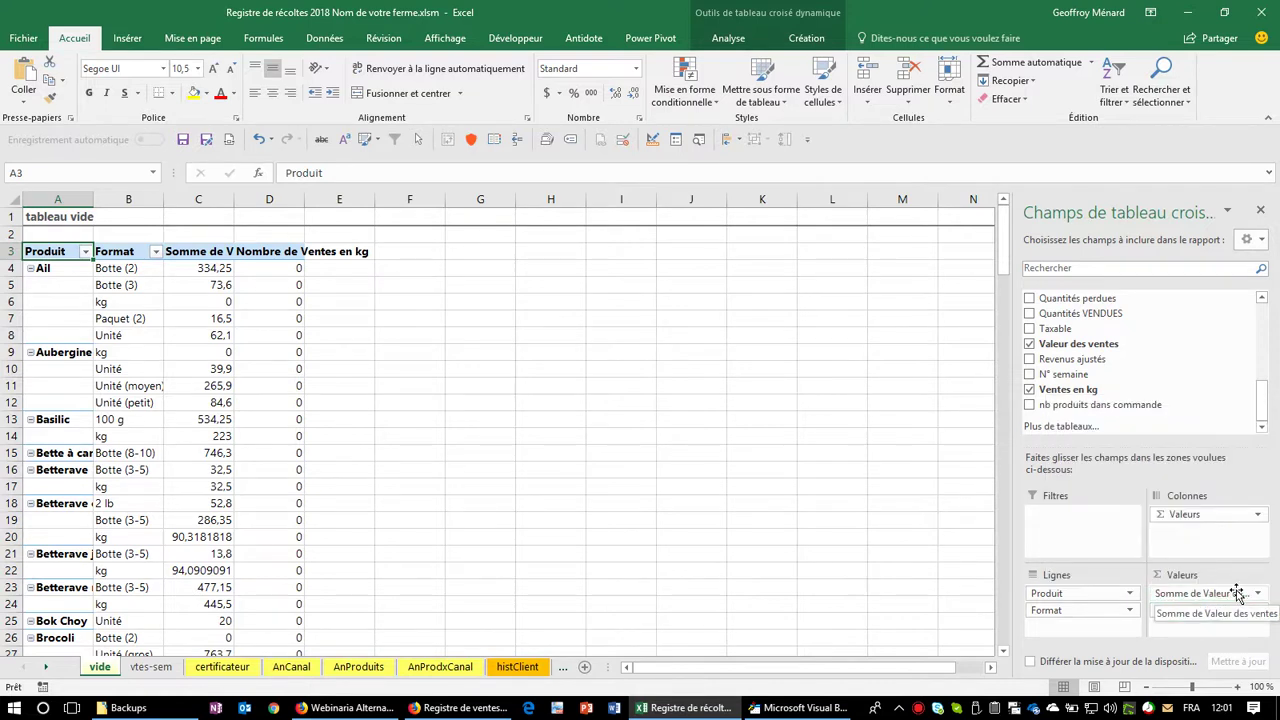
{"action": "left_click", "coordinate": [219, 317]}
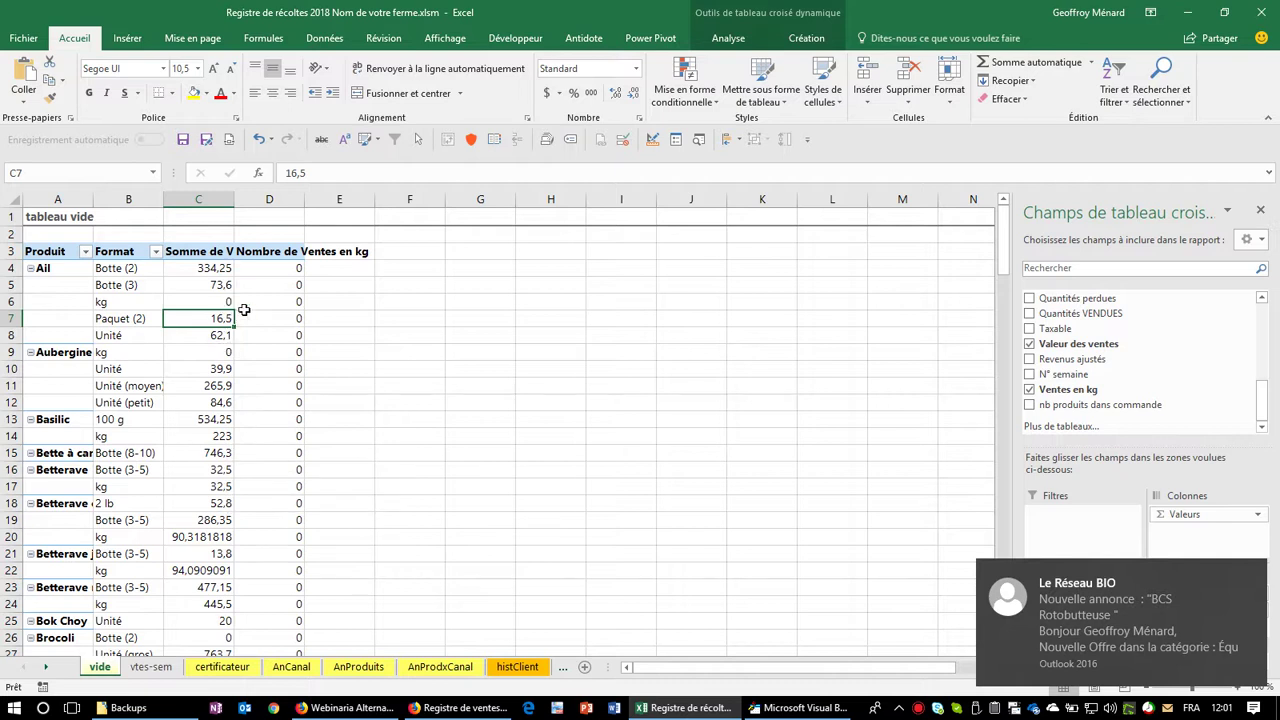
{"action": "left_click", "coordinate": [54, 320]}
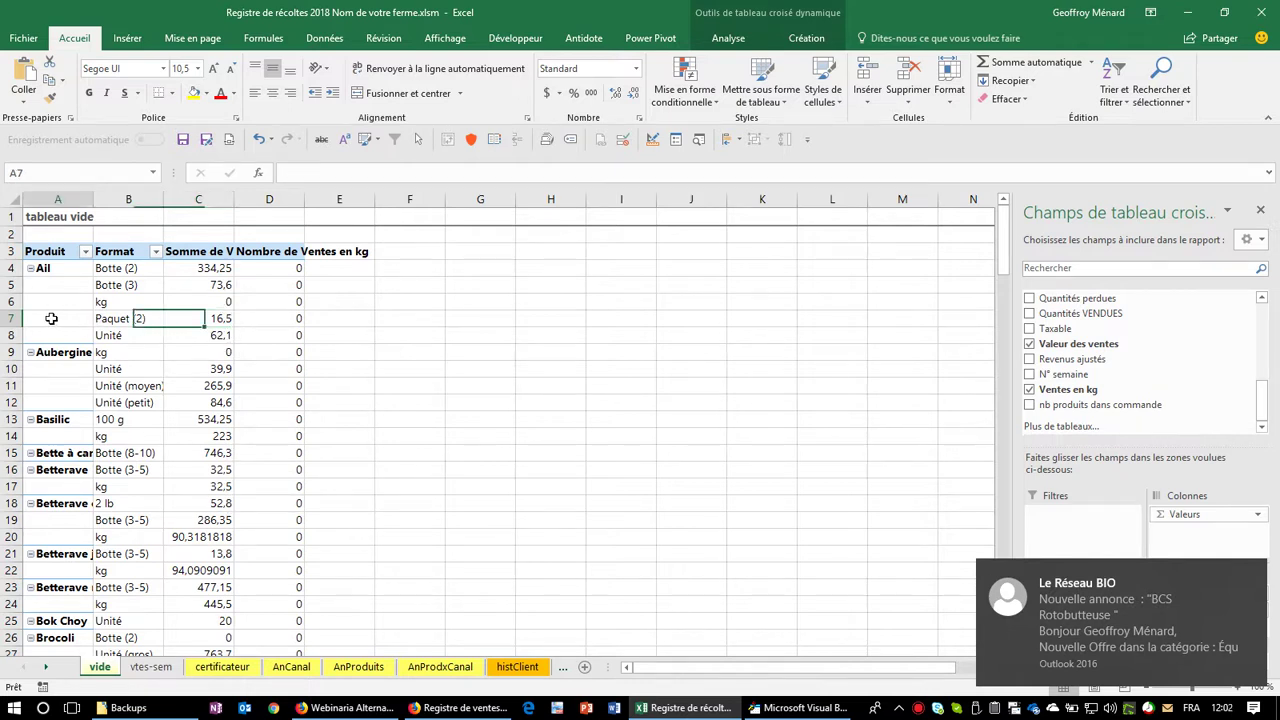
{"action": "left_click", "coordinate": [125, 318]}
{"action": "left_click", "coordinate": [200, 318]}
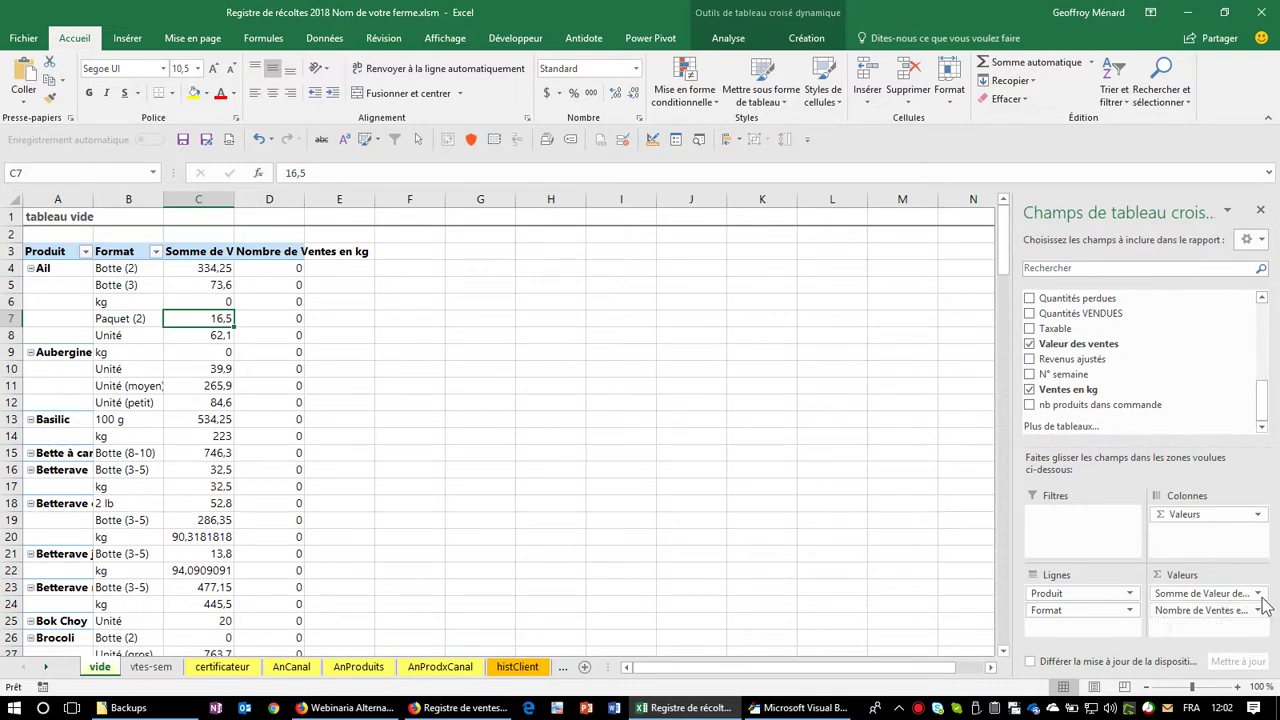
{"action": "left_click", "coordinate": [1262, 608]}
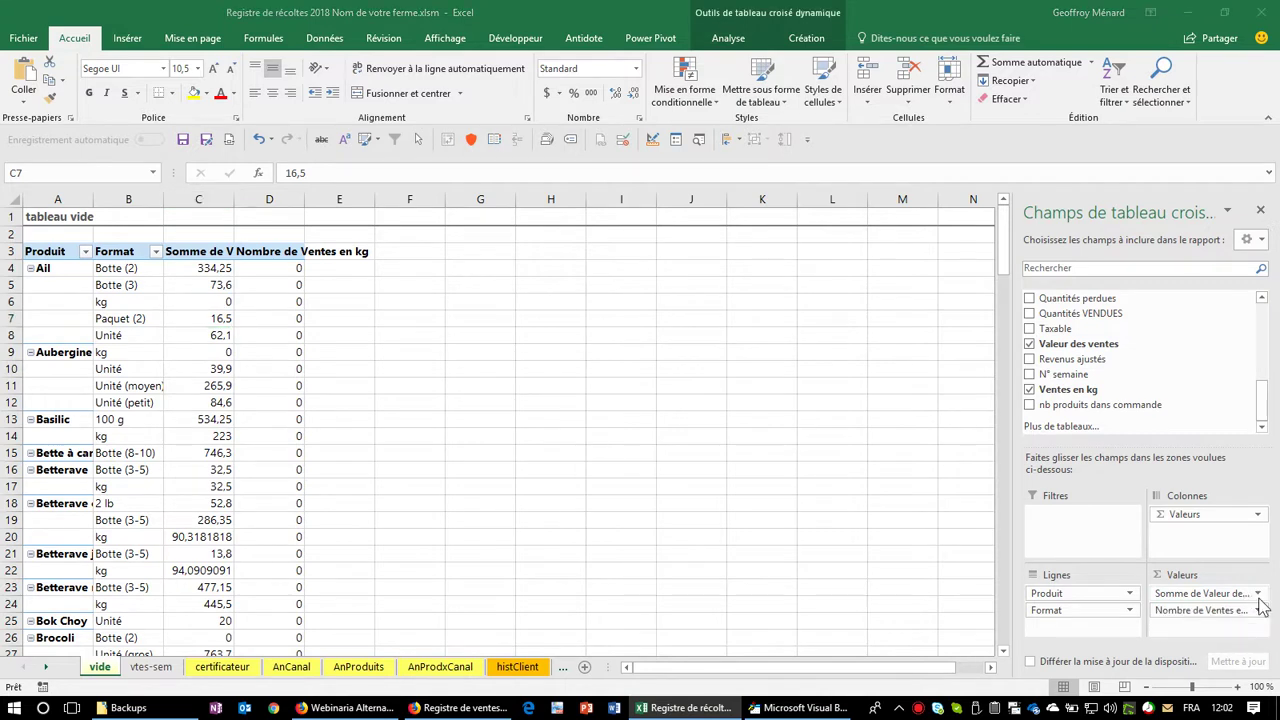
{"action": "left_click", "coordinate": [1205, 613]}
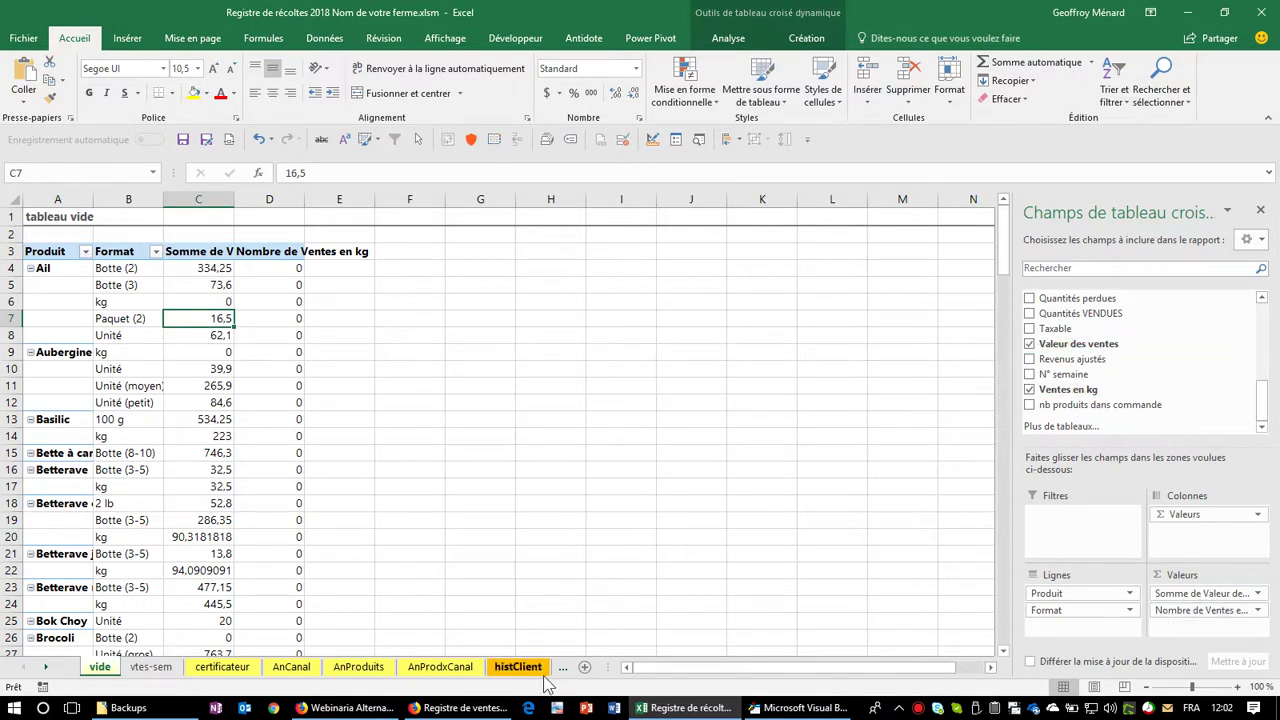
{"action": "left_click", "coordinate": [47, 667]}
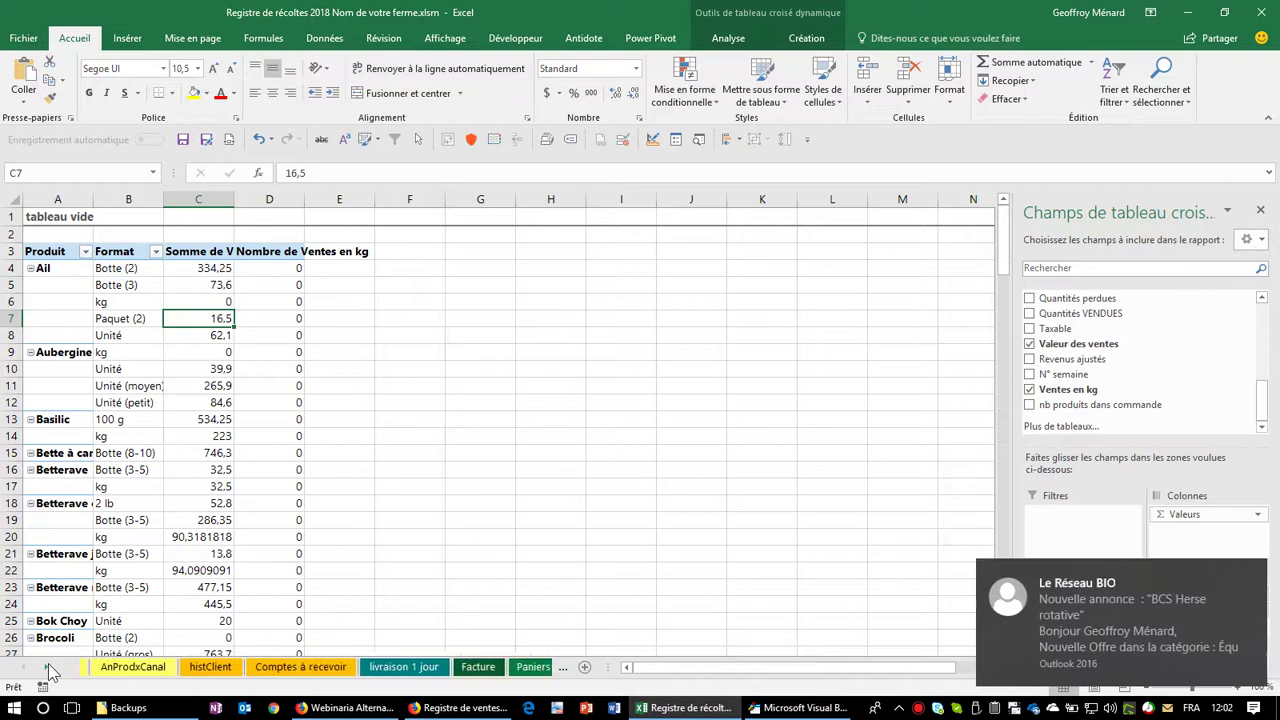
Step: On the archive sheet, inspect the Quantités VENDUES and Valeur des ventes columns
{"action": "left_click", "coordinate": [47, 667]}
{"action": "left_click", "coordinate": [476, 667]}
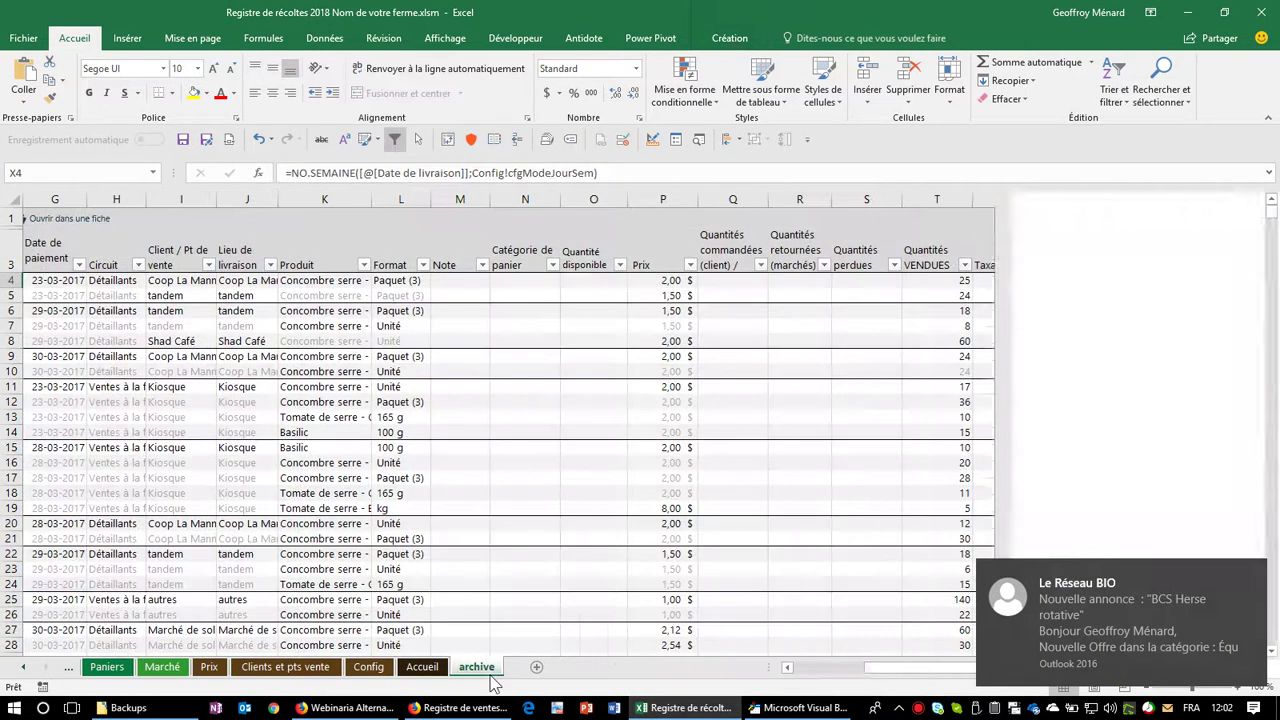
{"action": "left_click", "coordinate": [932, 251]}
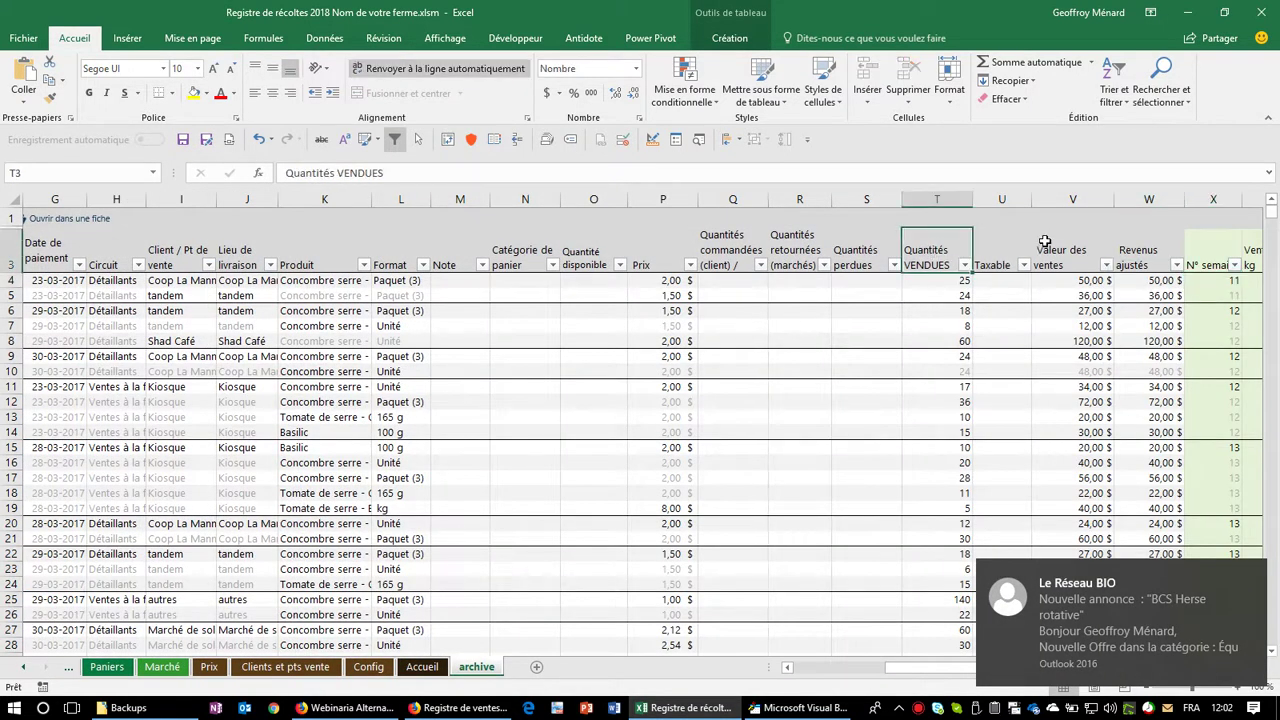
{"action": "left_click", "coordinate": [1100, 243]}
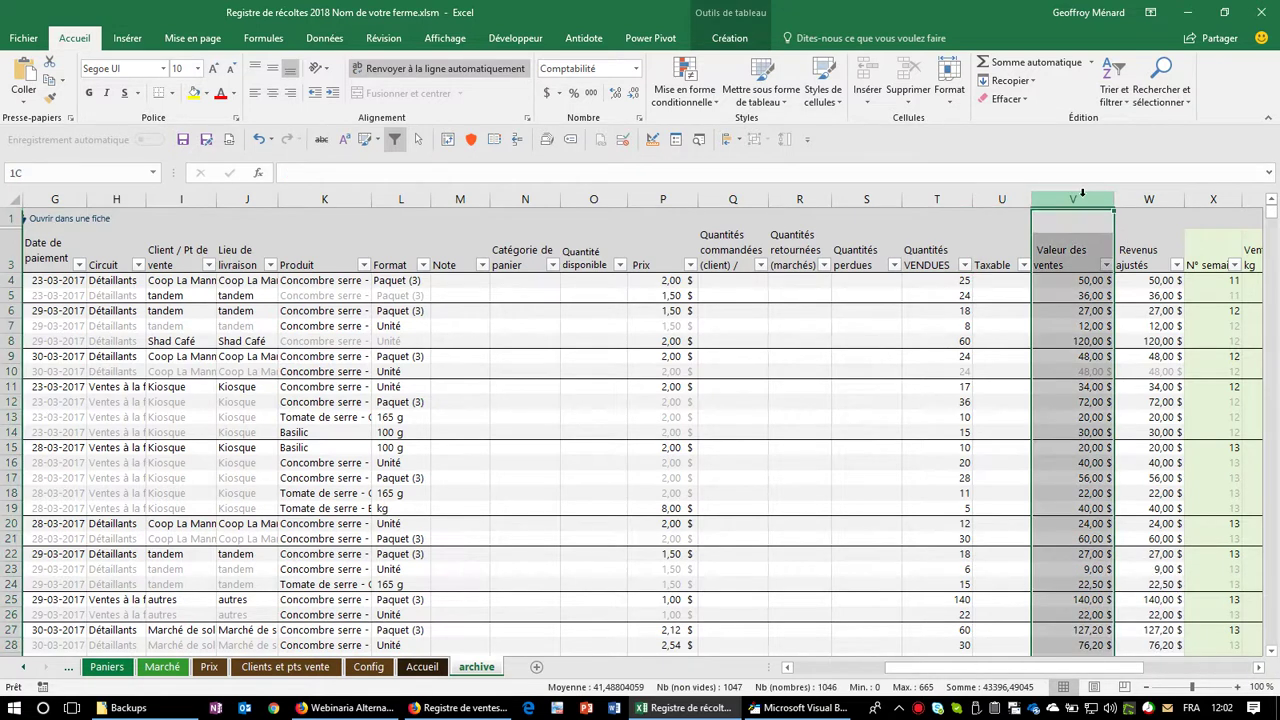
{"action": "left_click", "coordinate": [1072, 199]}
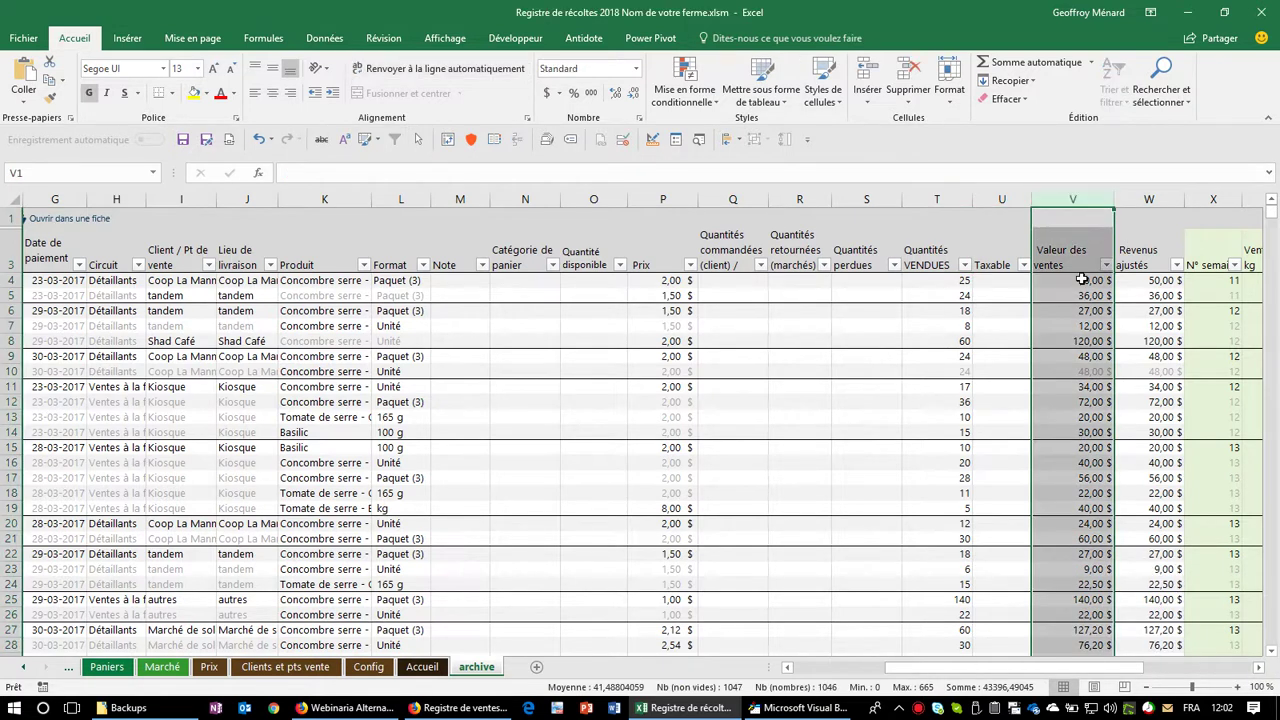
{"action": "left_click", "coordinate": [1084, 540]}
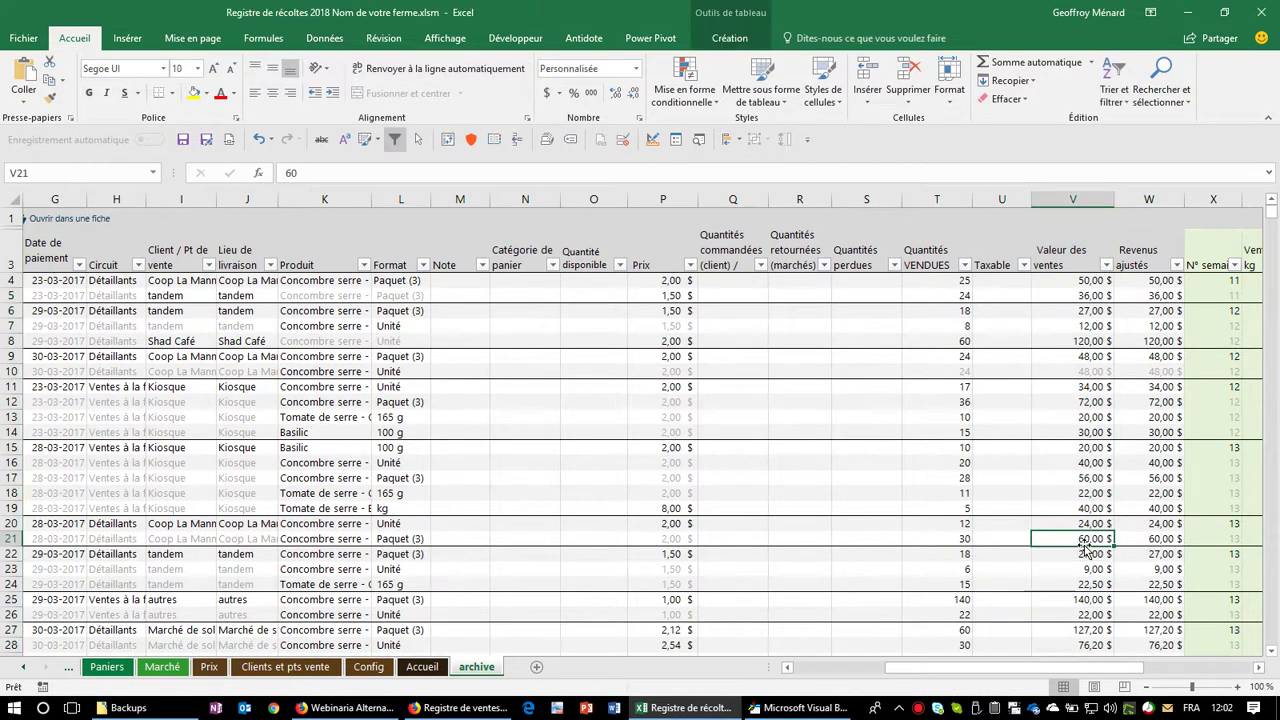
Step: Check the empty Ventes en kg column up to its first cell, then scroll back to the first sheet tabs
{"action": "key", "text": "Right"}
{"action": "key", "text": "Right"}
{"action": "key", "text": "Right"}
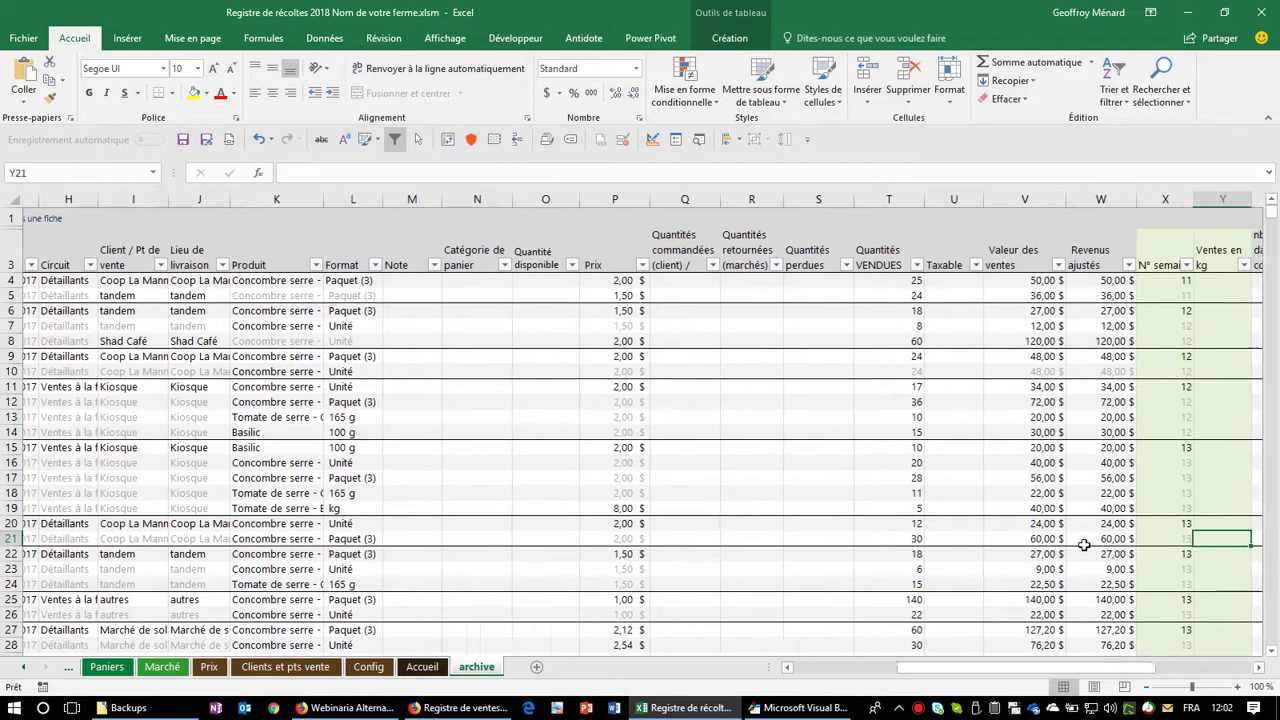
{"action": "key", "text": "Right"}
{"action": "key", "text": "Right"}
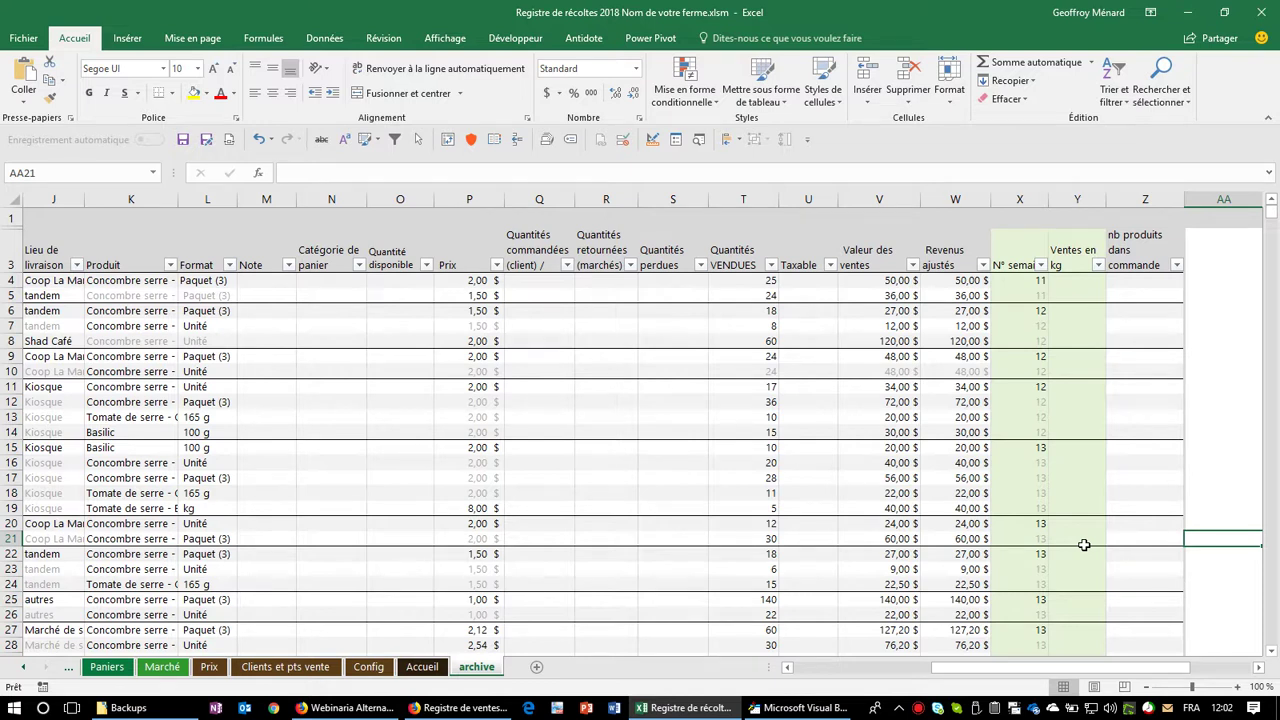
{"action": "left_click", "coordinate": [1084, 544]}
{"action": "left_click", "coordinate": [1090, 387]}
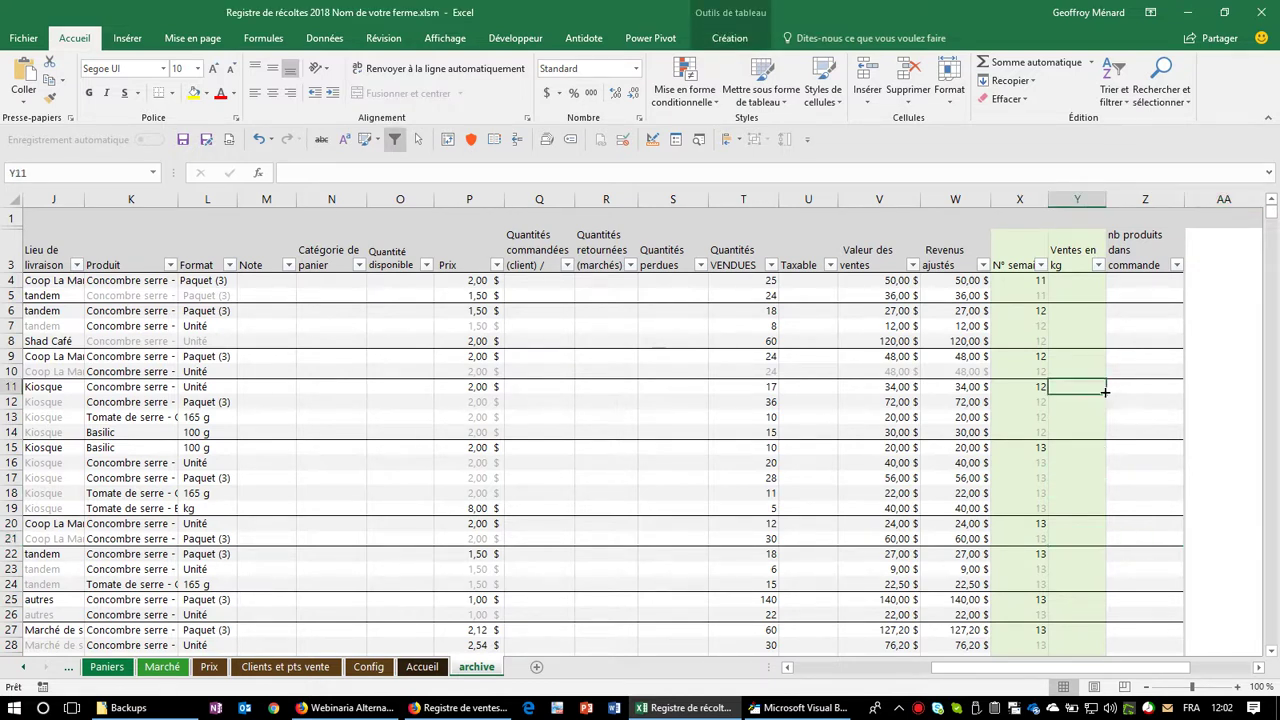
{"action": "left_click", "coordinate": [1085, 282]}
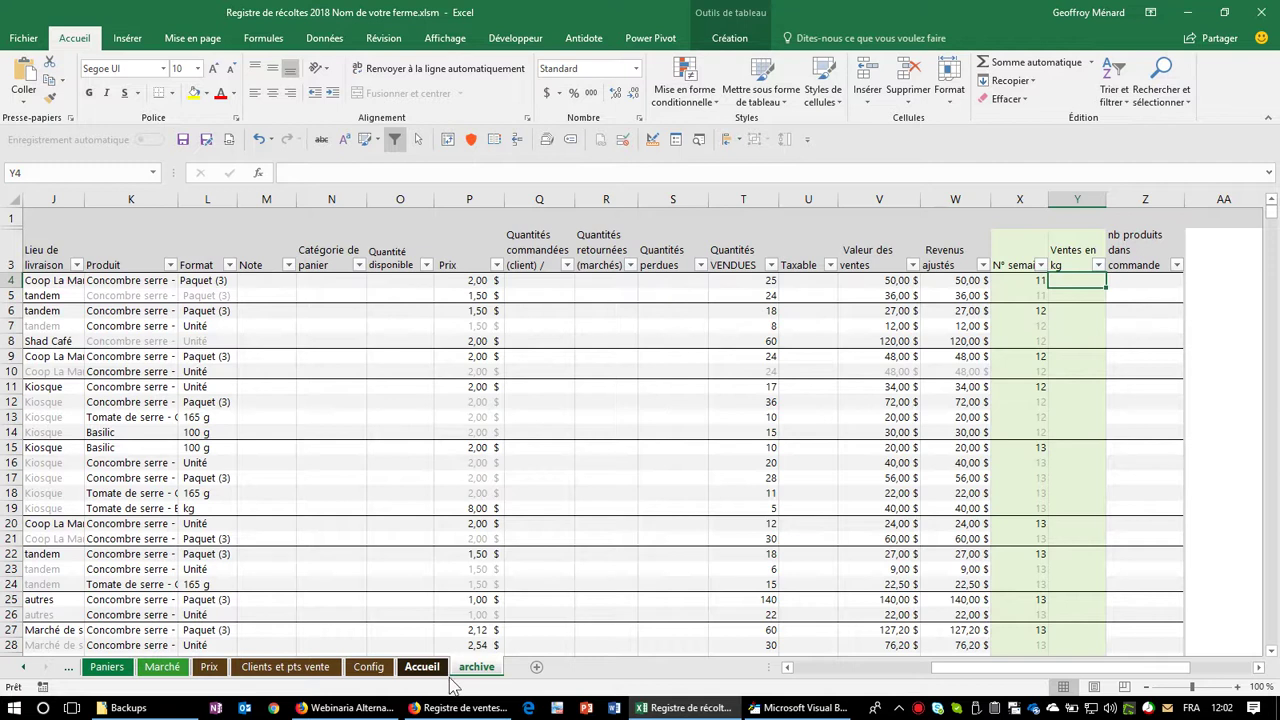
{"action": "left_click", "coordinate": [24, 668]}
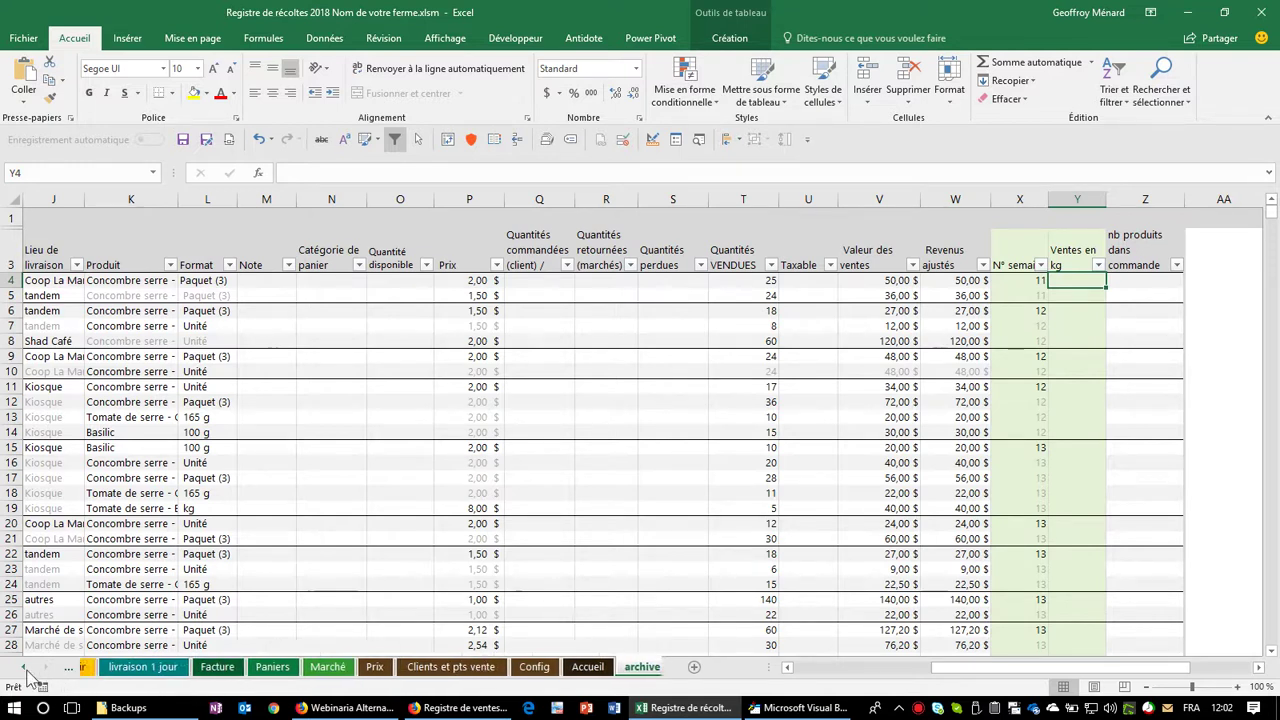
{"action": "left_click", "coordinate": [24, 668]}
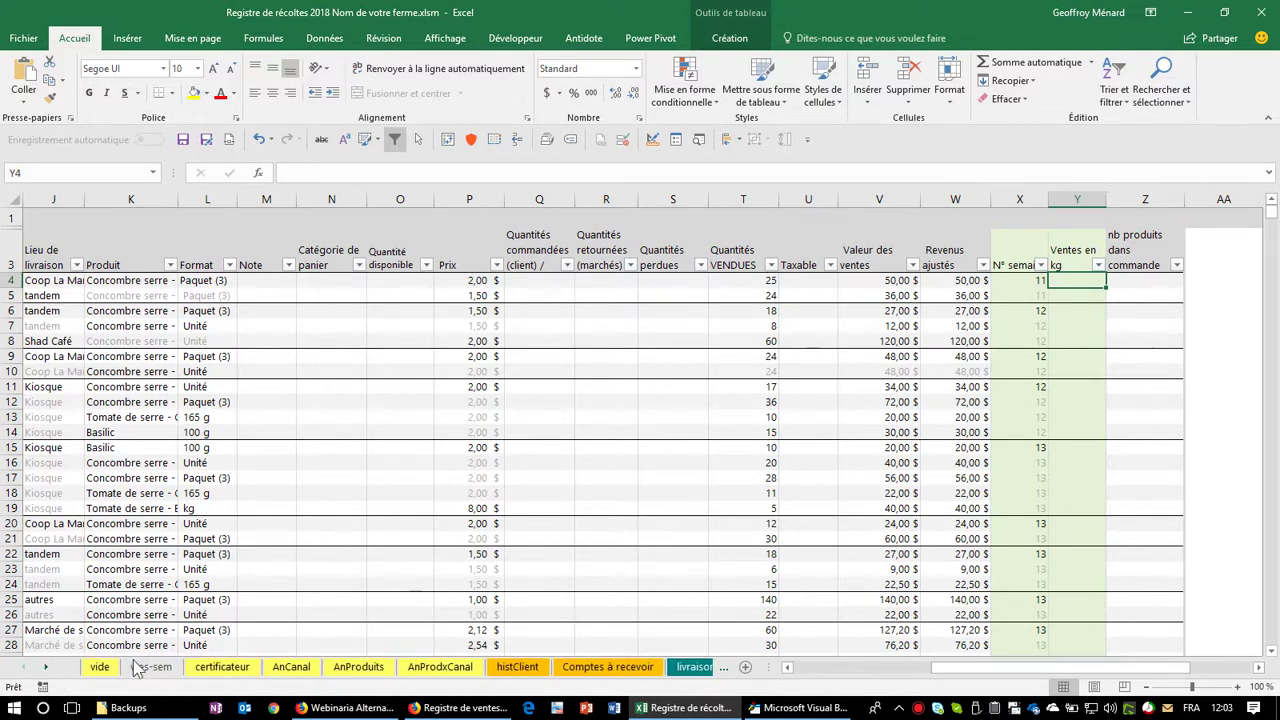
Step: Add Ventes en kg to the Valeurs area of the vtes-sem weekly pivot
{"action": "left_click", "coordinate": [140, 667]}
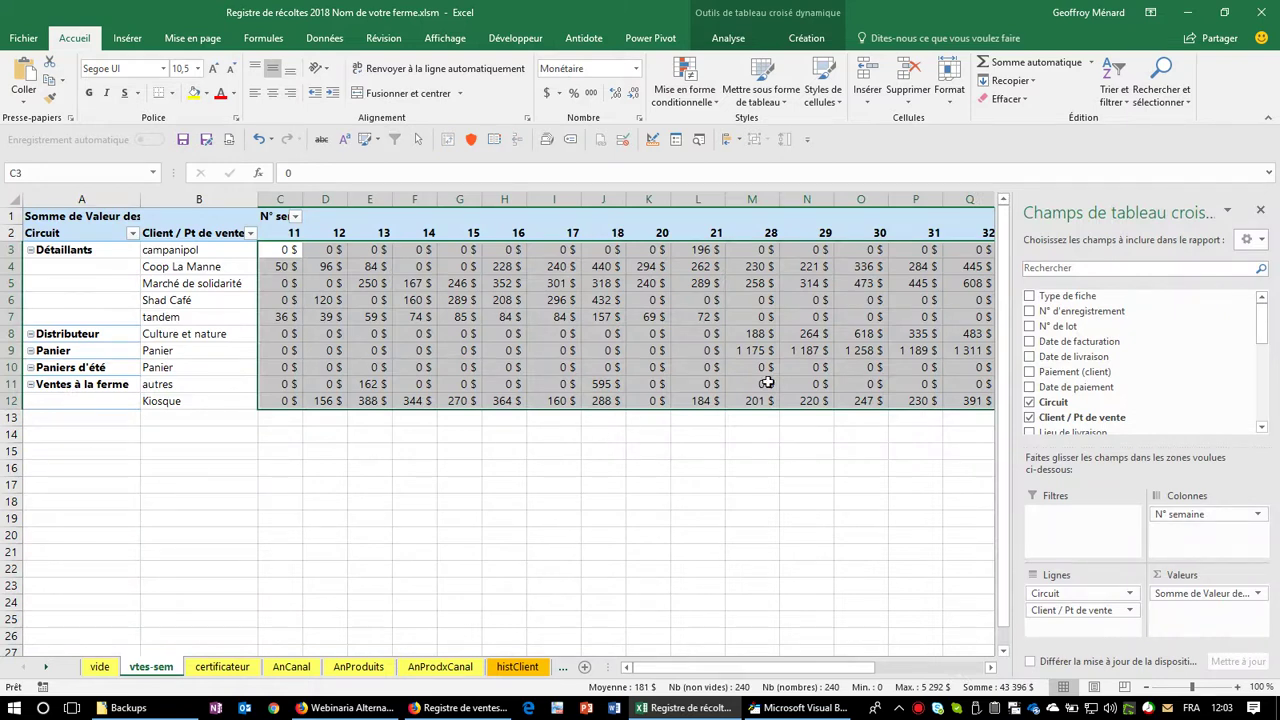
{"action": "mouse_move", "coordinate": [767, 383]}
{"action": "scroll", "coordinate": [1268, 392], "scroll_direction": "down", "scroll_amount": 3}
{"action": "scroll", "coordinate": [1268, 392], "scroll_direction": "down", "scroll_amount": 3}
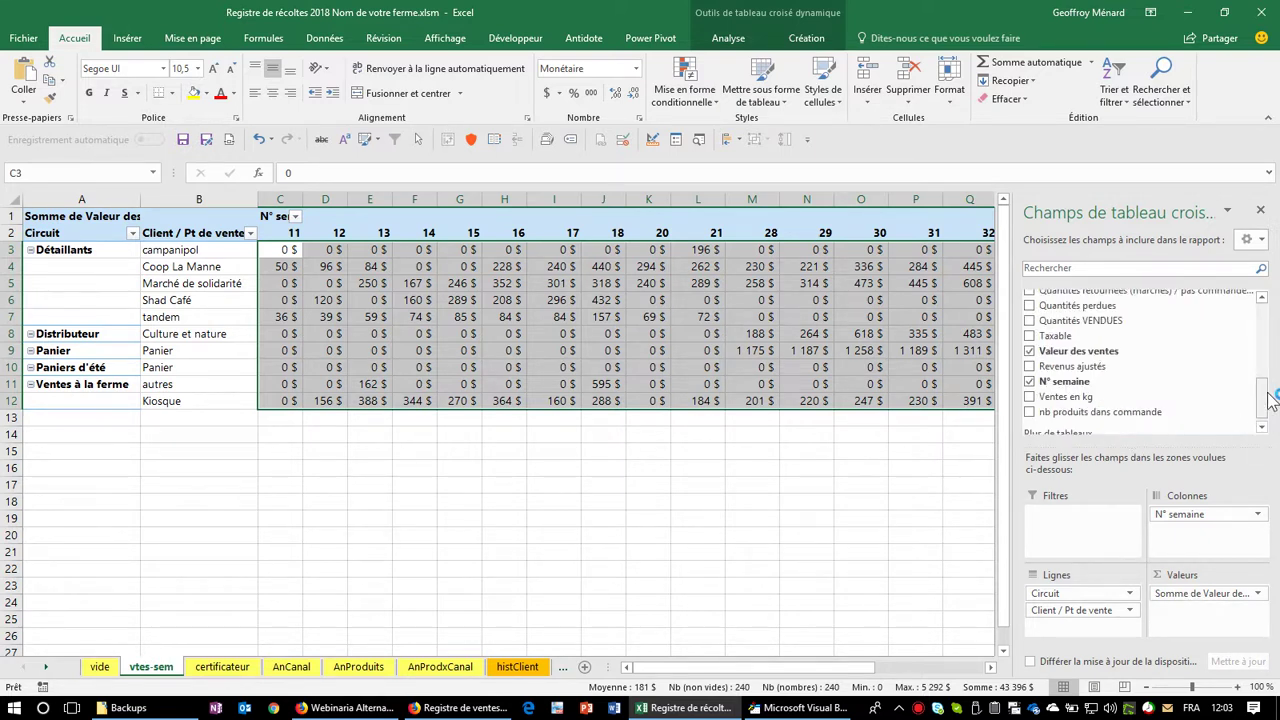
{"action": "left_click_drag", "start_coordinate": [1268, 398], "coordinate": [1268, 390]}
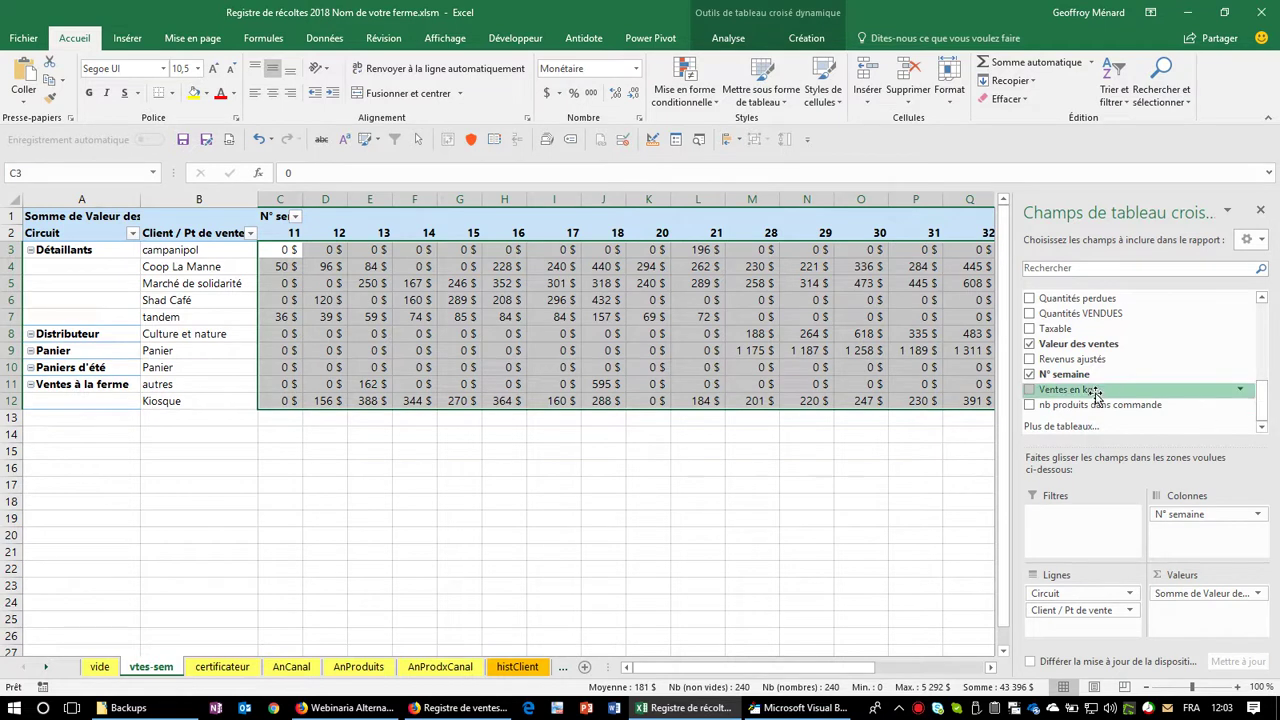
{"action": "left_click_drag", "start_coordinate": [1070, 389], "coordinate": [1188, 605]}
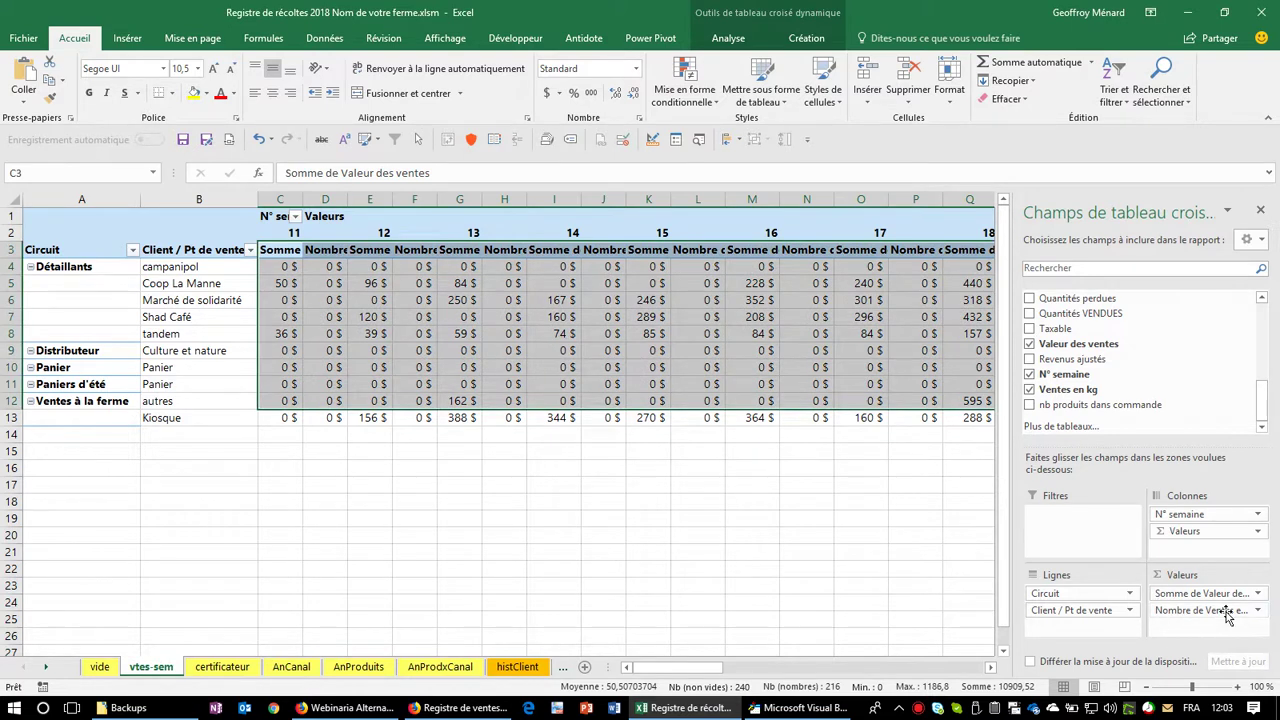
Step: Summarise Ventes en kg as a sum instead of a count, then remove it from the pivot values
{"action": "left_click", "coordinate": [554, 334]}
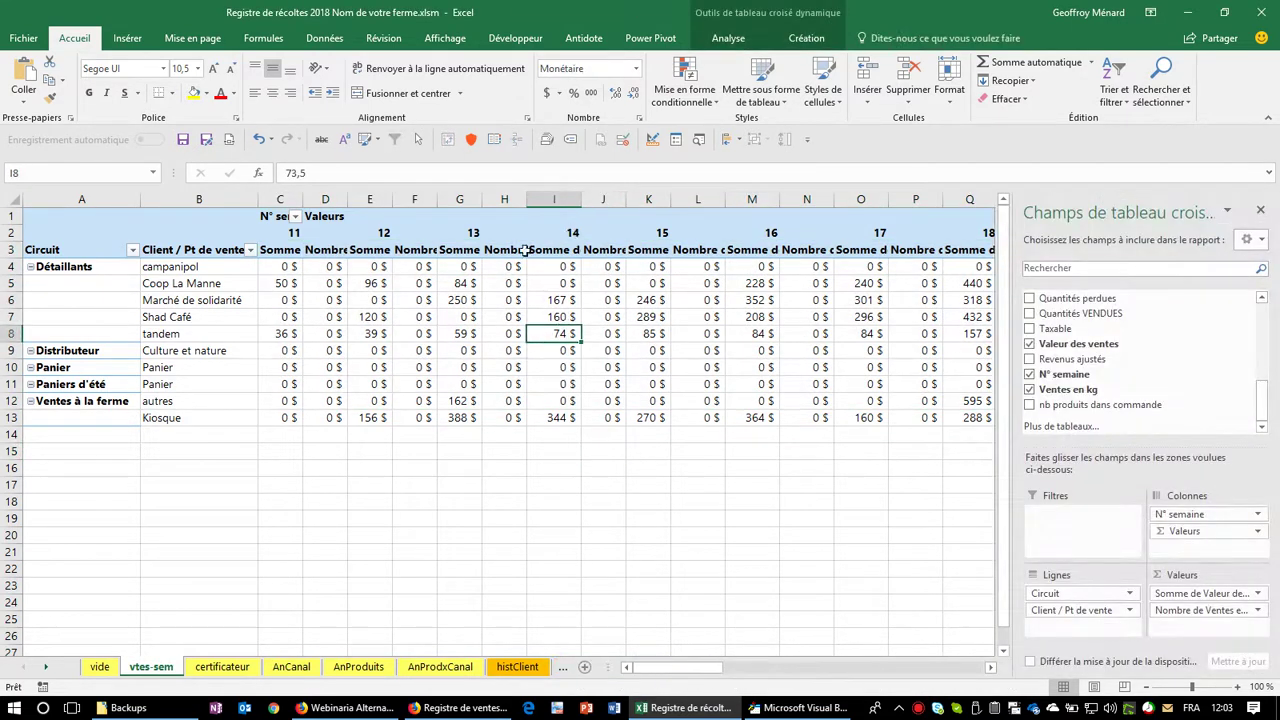
{"action": "left_click", "coordinate": [503, 252]}
{"action": "right_click", "coordinate": [504, 252]}
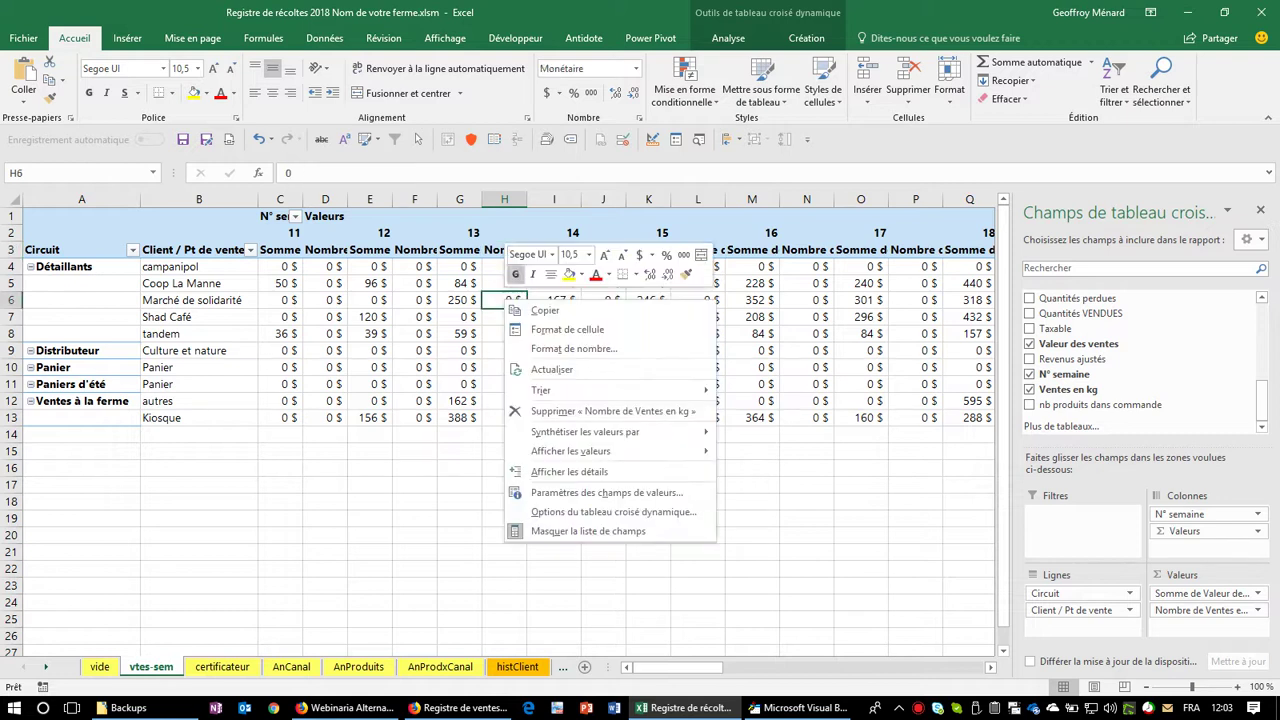
{"action": "key", "text": "Escape"}
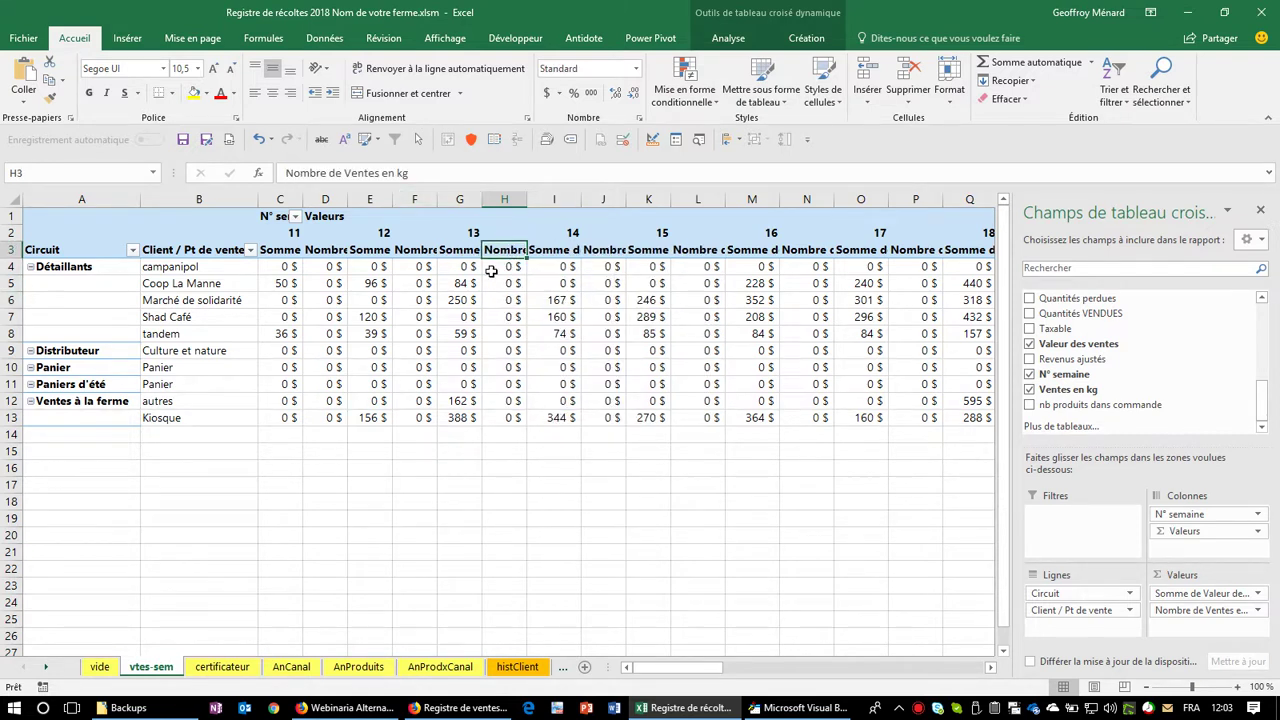
{"action": "right_click", "coordinate": [505, 269]}
{"action": "mouse_move", "coordinate": [560, 360]}
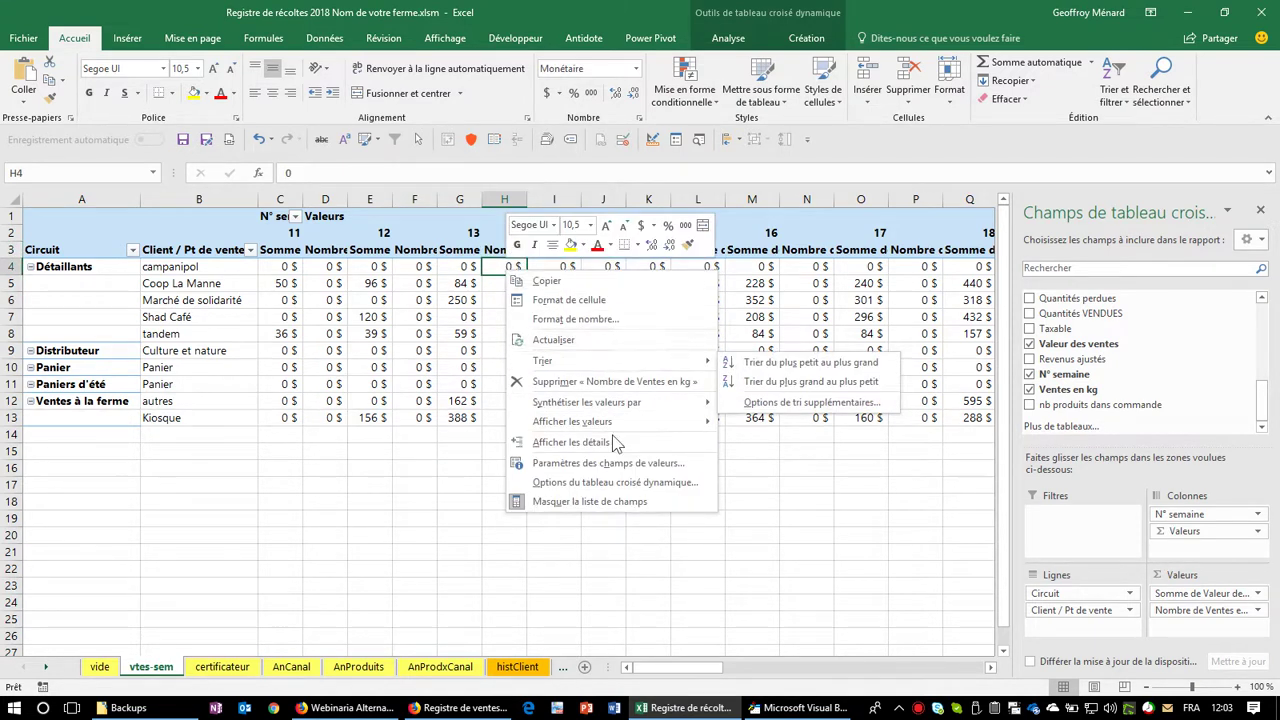
{"action": "mouse_move", "coordinate": [643, 428]}
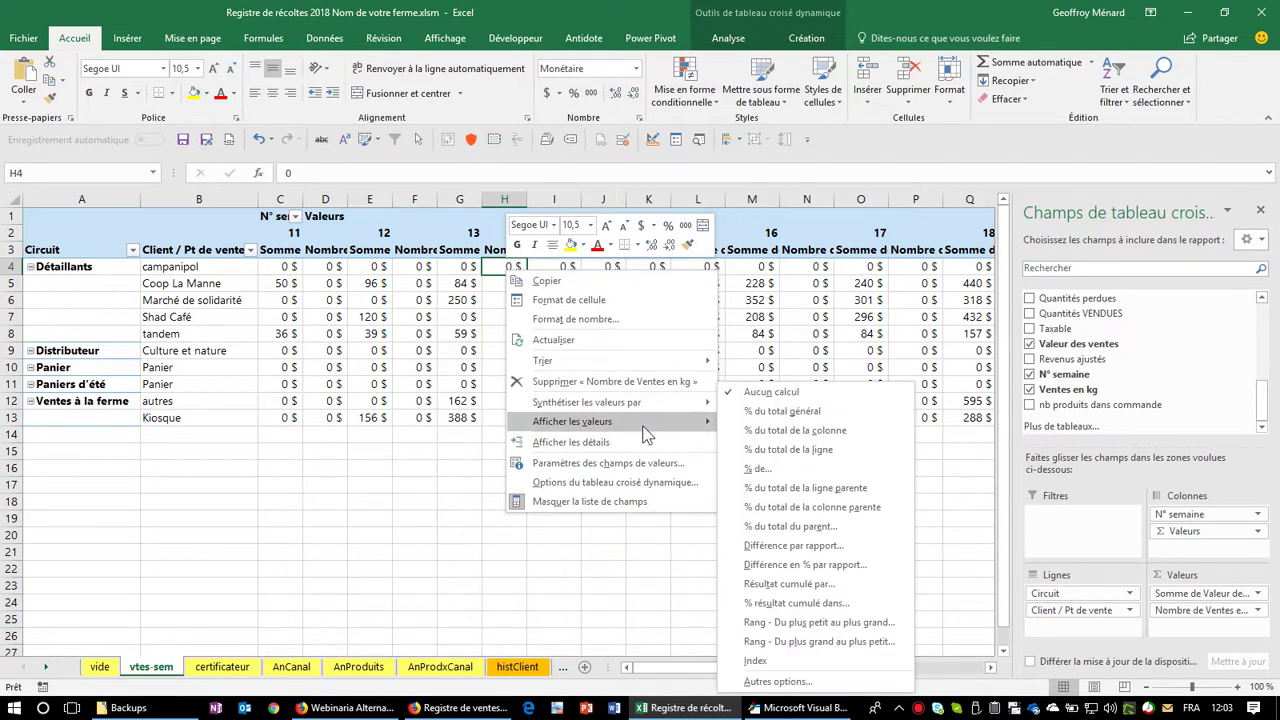
{"action": "mouse_move", "coordinate": [656, 403]}
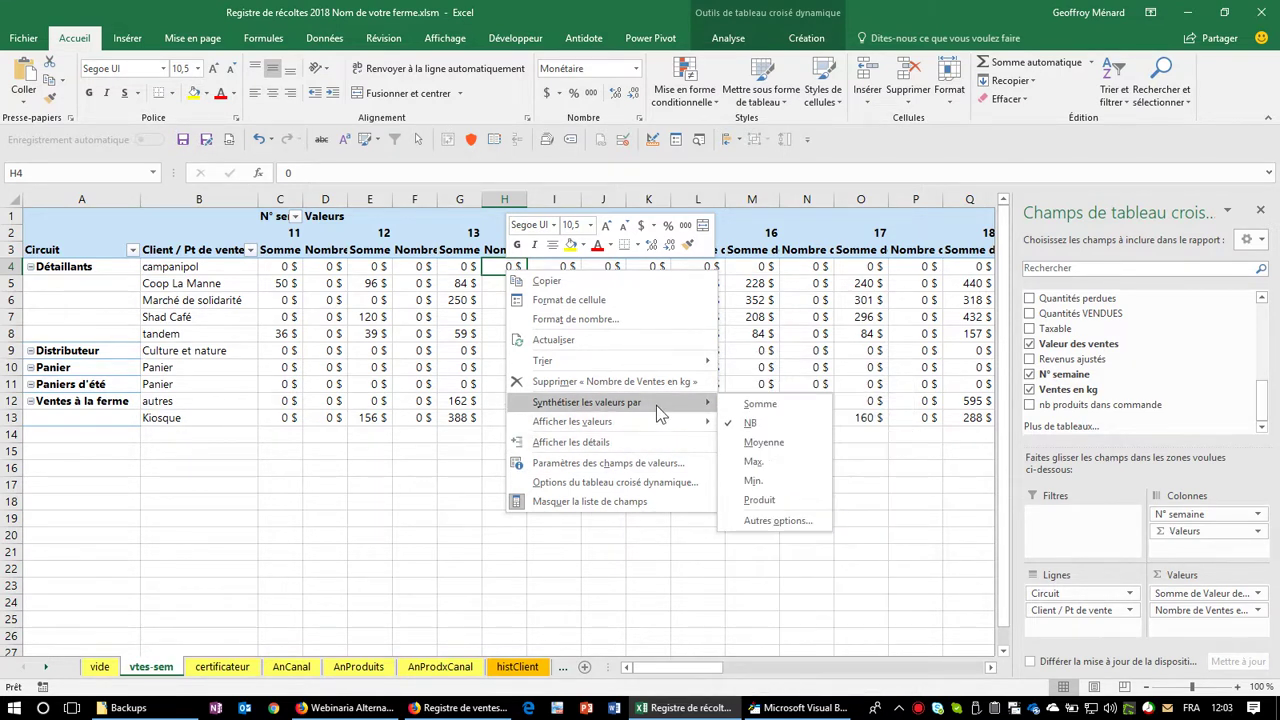
{"action": "left_click", "coordinate": [779, 403]}
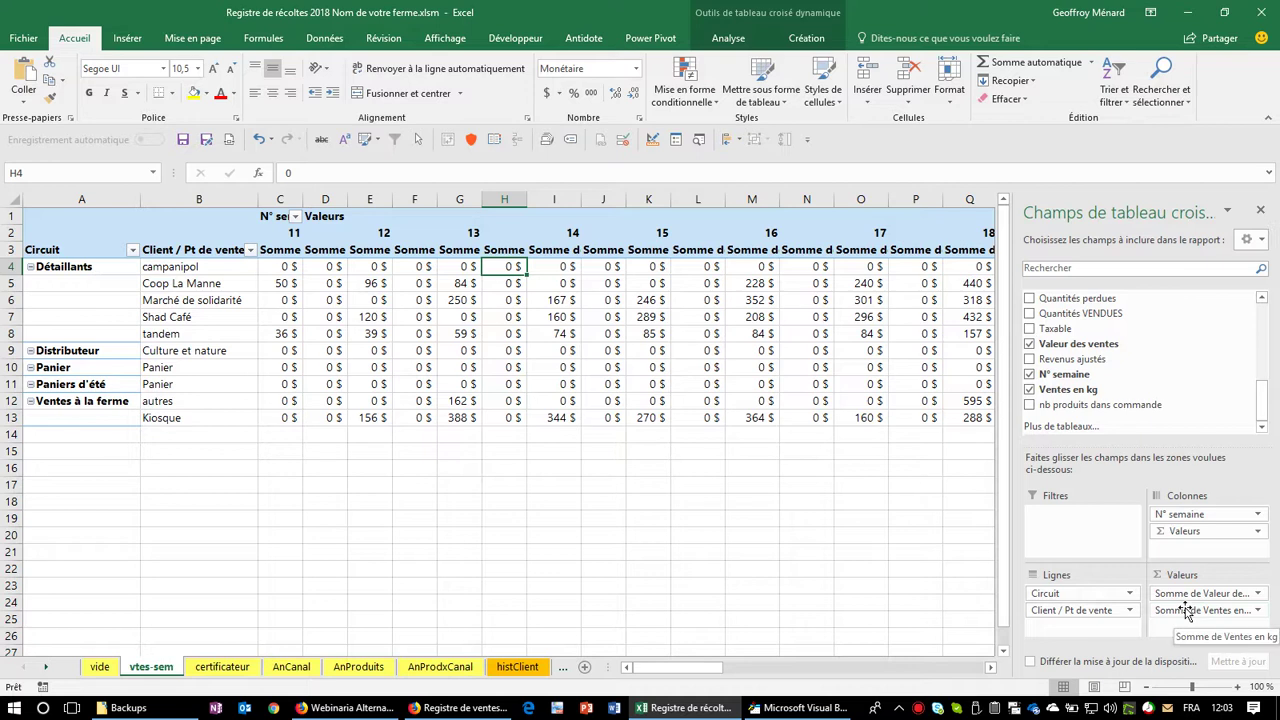
{"action": "left_click_drag", "start_coordinate": [1213, 617], "coordinate": [1201, 388]}
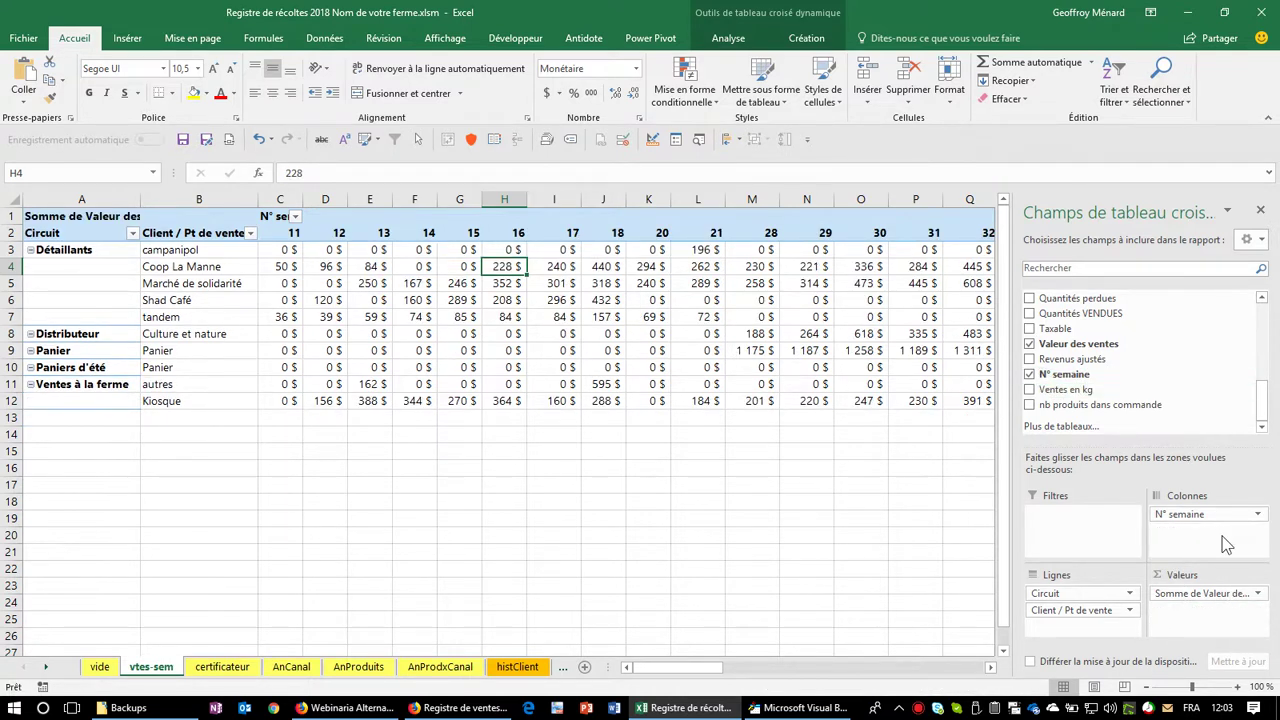
Step: On the vide pivot, remove Nombre de Ventes en kg from Valeurs and widen column C
{"action": "left_click", "coordinate": [100, 667]}
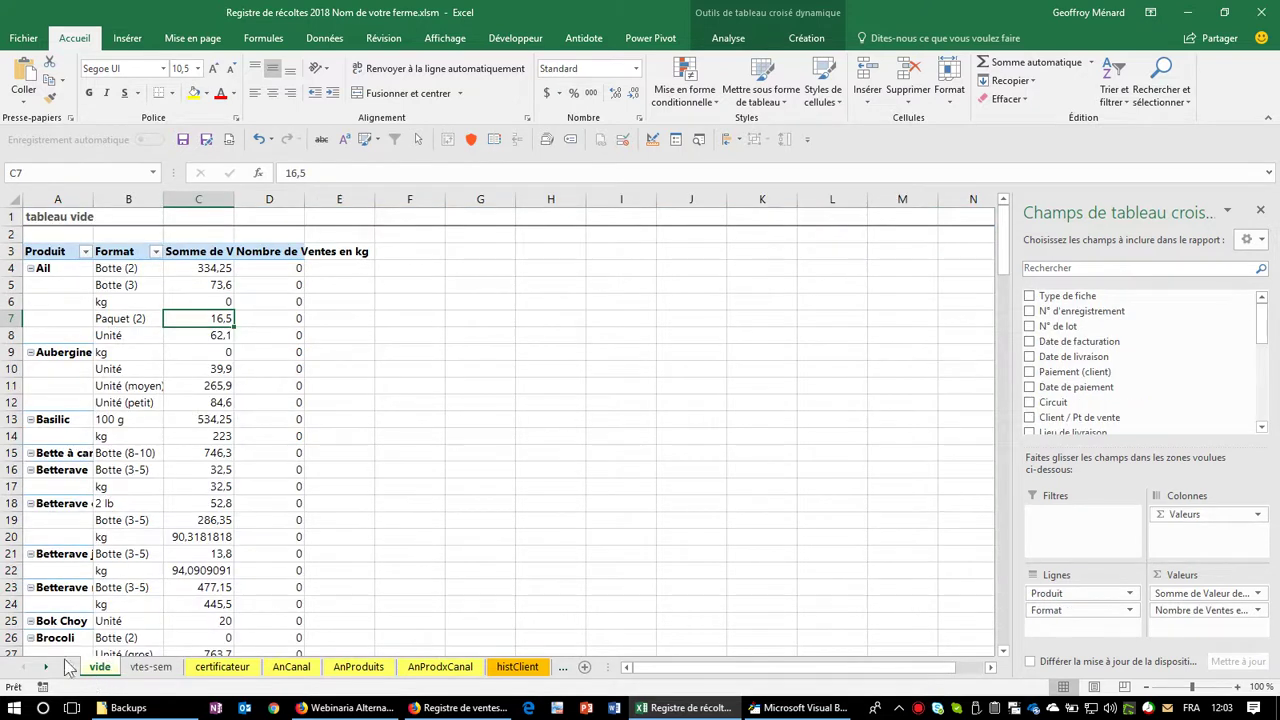
{"action": "left_click", "coordinate": [189, 469]}
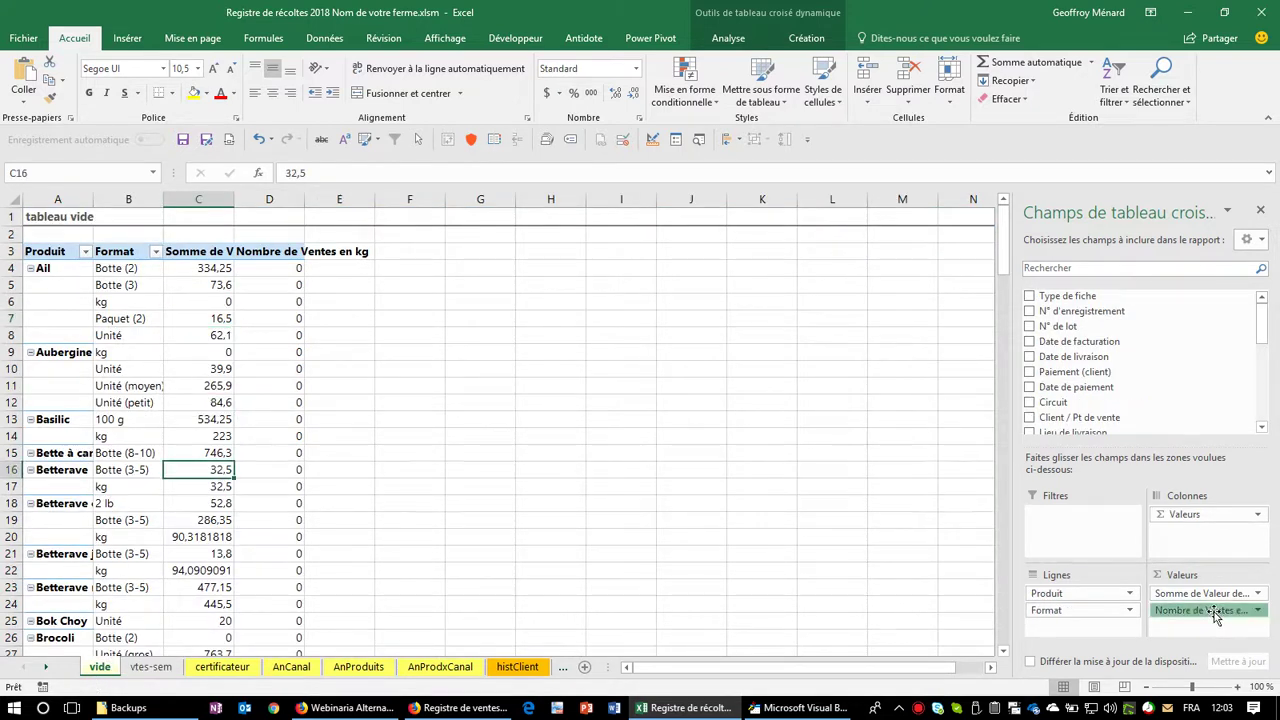
{"action": "left_click_drag", "start_coordinate": [1203, 610], "coordinate": [1143, 349]}
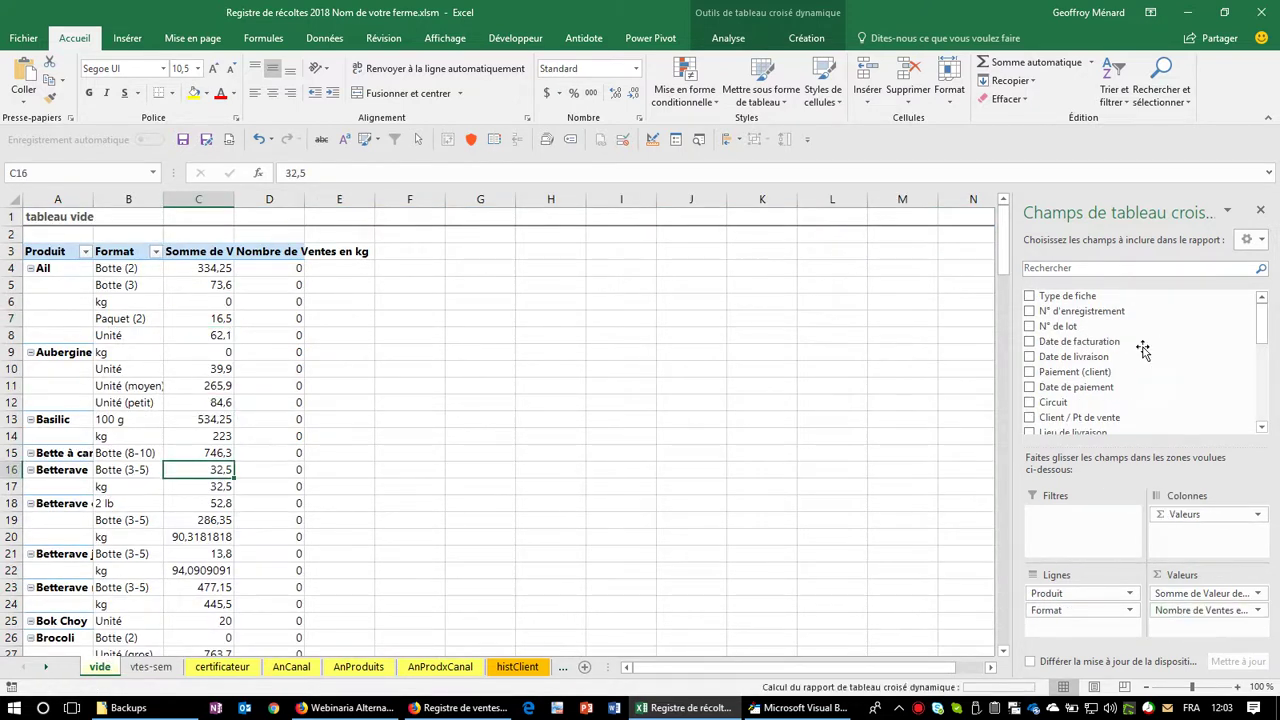
{"action": "left_click", "coordinate": [230, 255]}
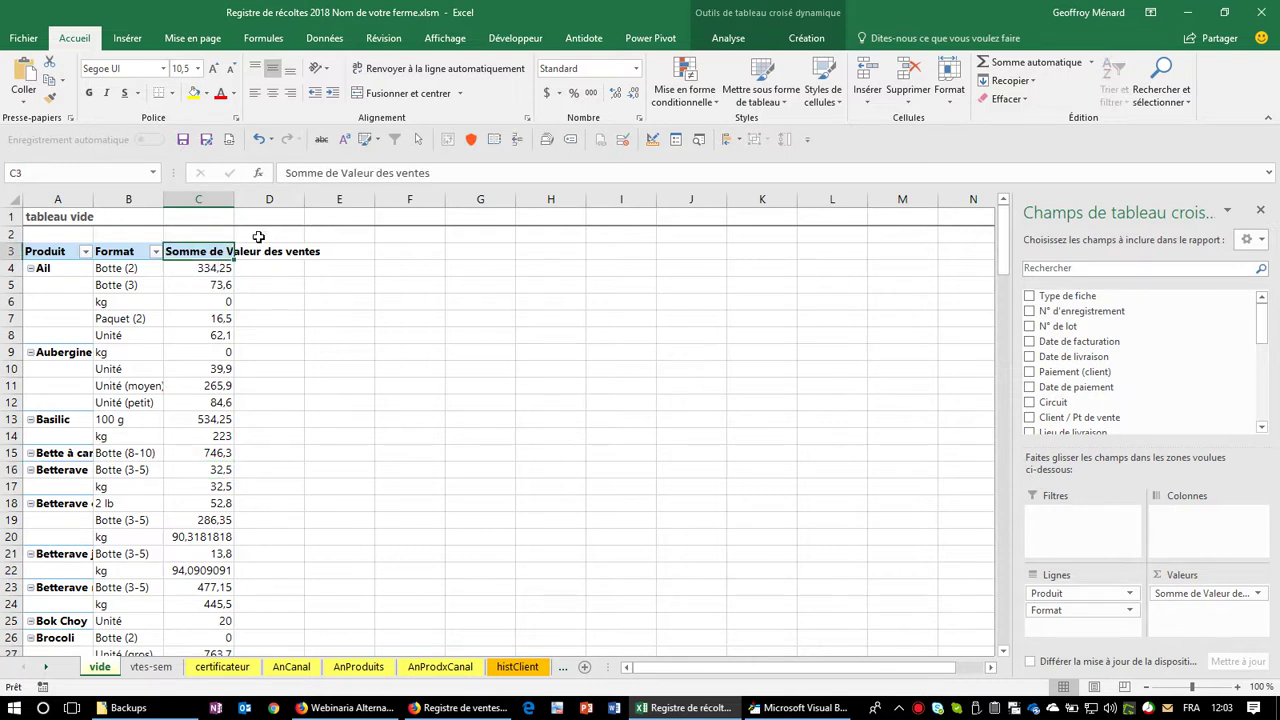
{"action": "left_click_drag", "start_coordinate": [235, 199], "coordinate": [320, 229]}
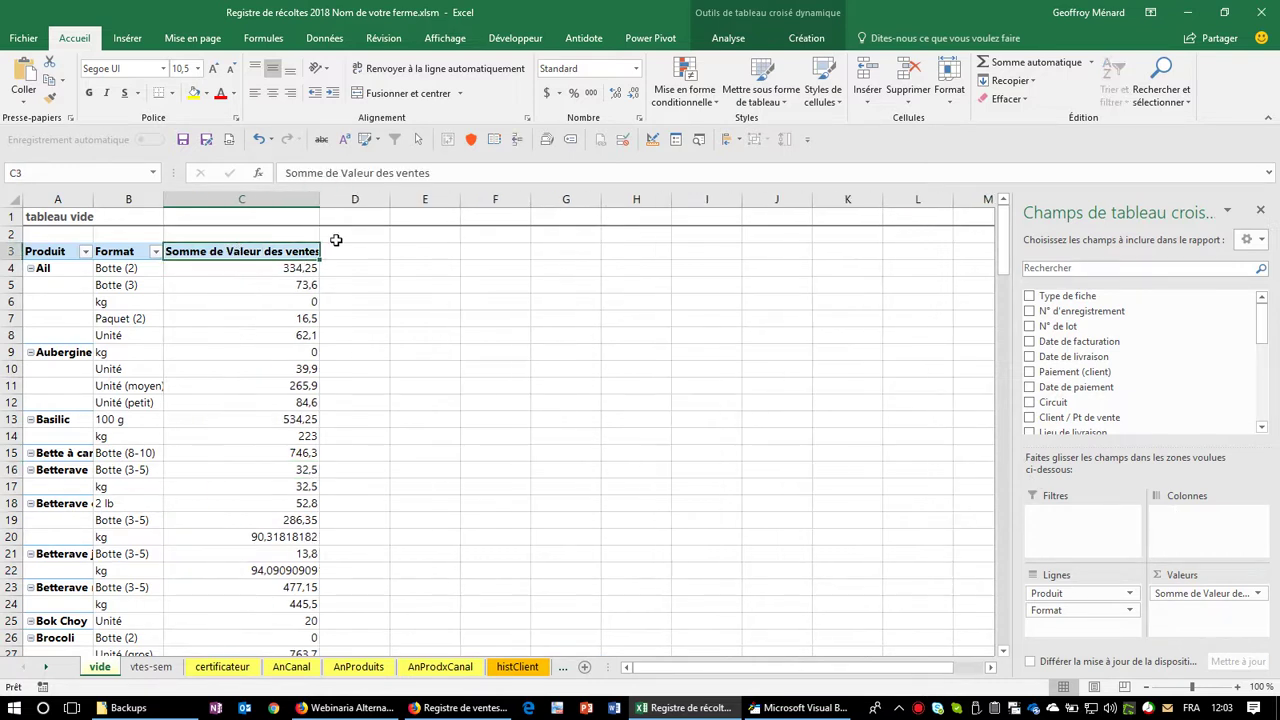
{"action": "right_click", "coordinate": [1001, 403]}
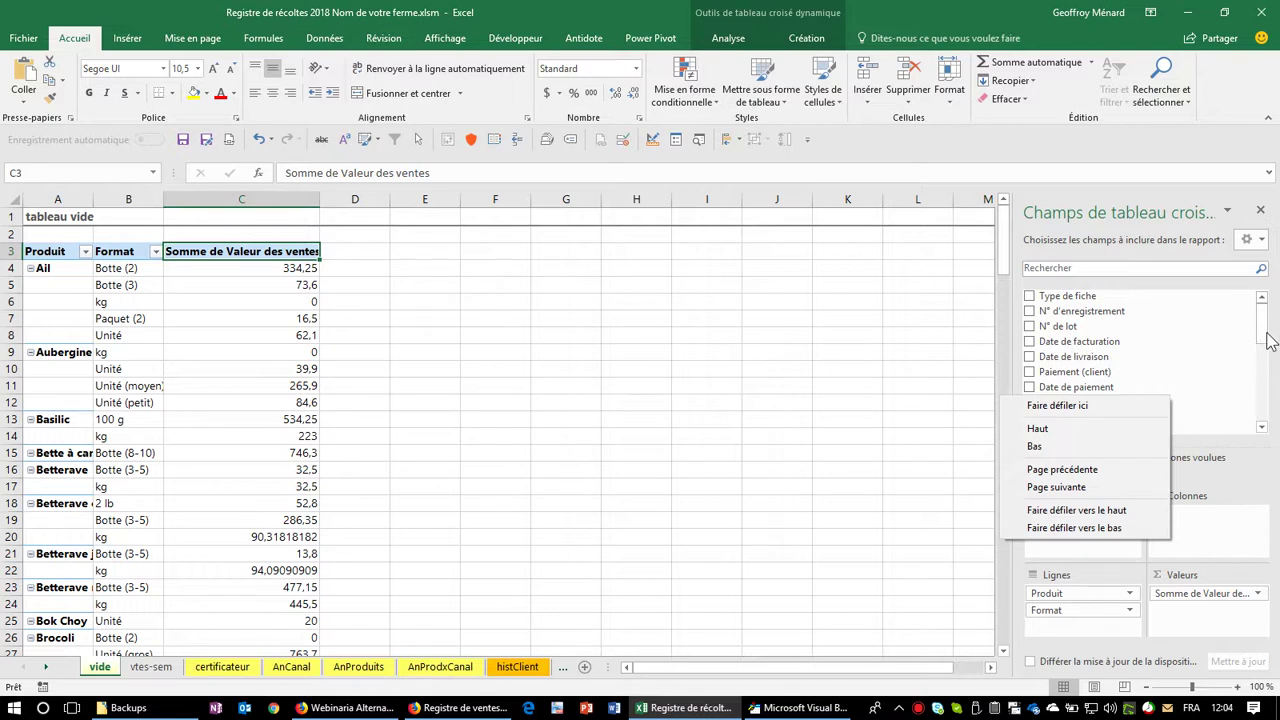
{"action": "left_click", "coordinate": [1268, 340]}
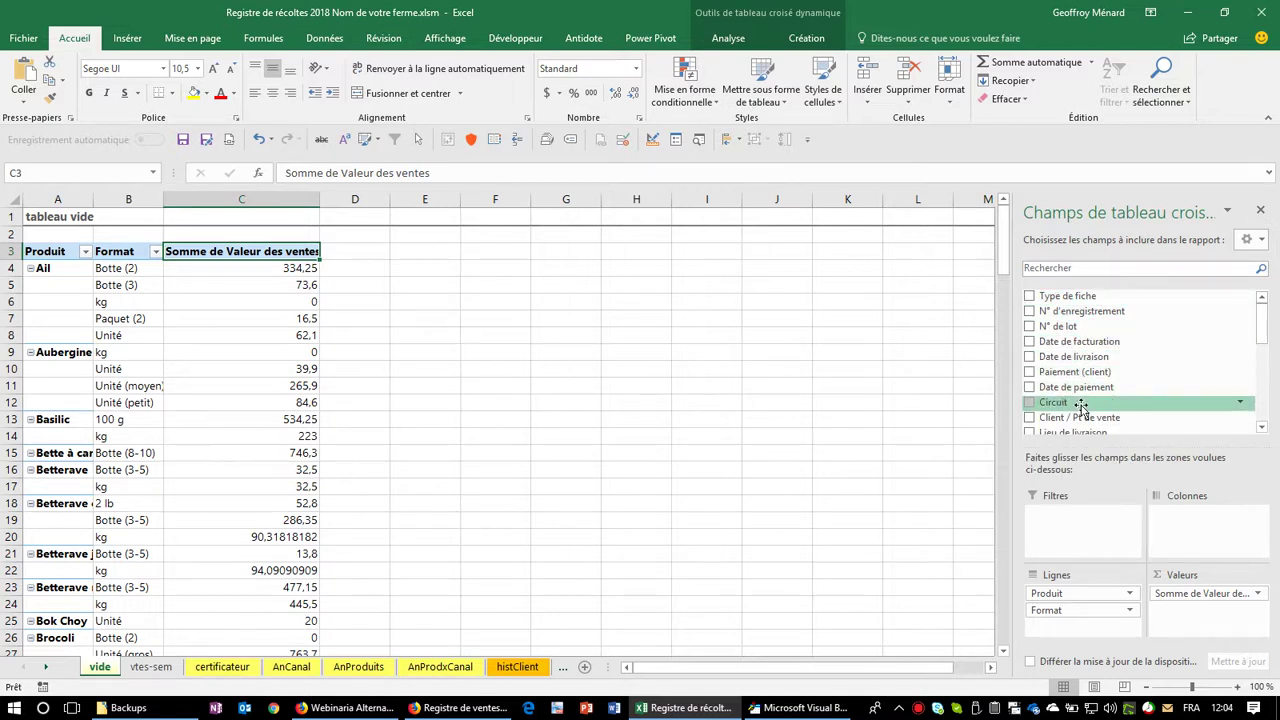
Step: Add Circuit to the pivot's Colonnes and review the values in C5:G21
{"action": "left_click_drag", "start_coordinate": [1076, 404], "coordinate": [1200, 515]}
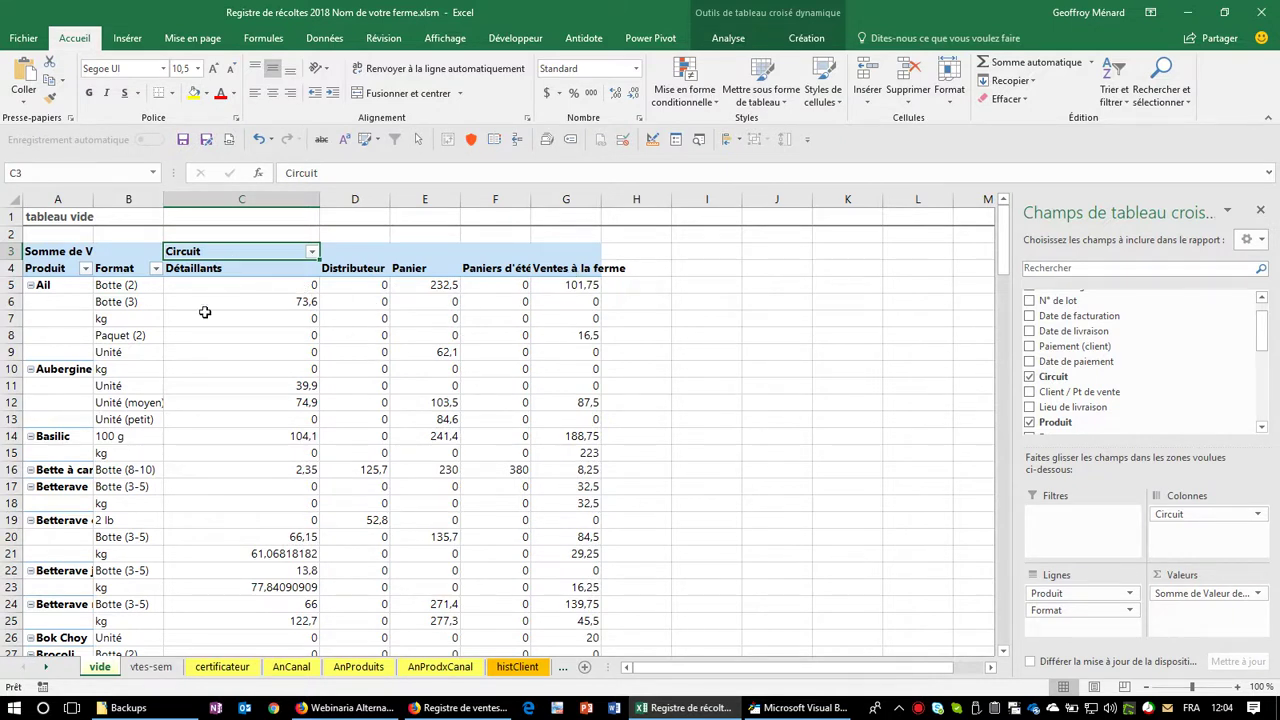
{"action": "mouse_move", "coordinate": [437, 279]}
{"action": "left_click", "coordinate": [437, 283]}
{"action": "left_click_drag", "start_coordinate": [311, 287], "coordinate": [575, 553]}
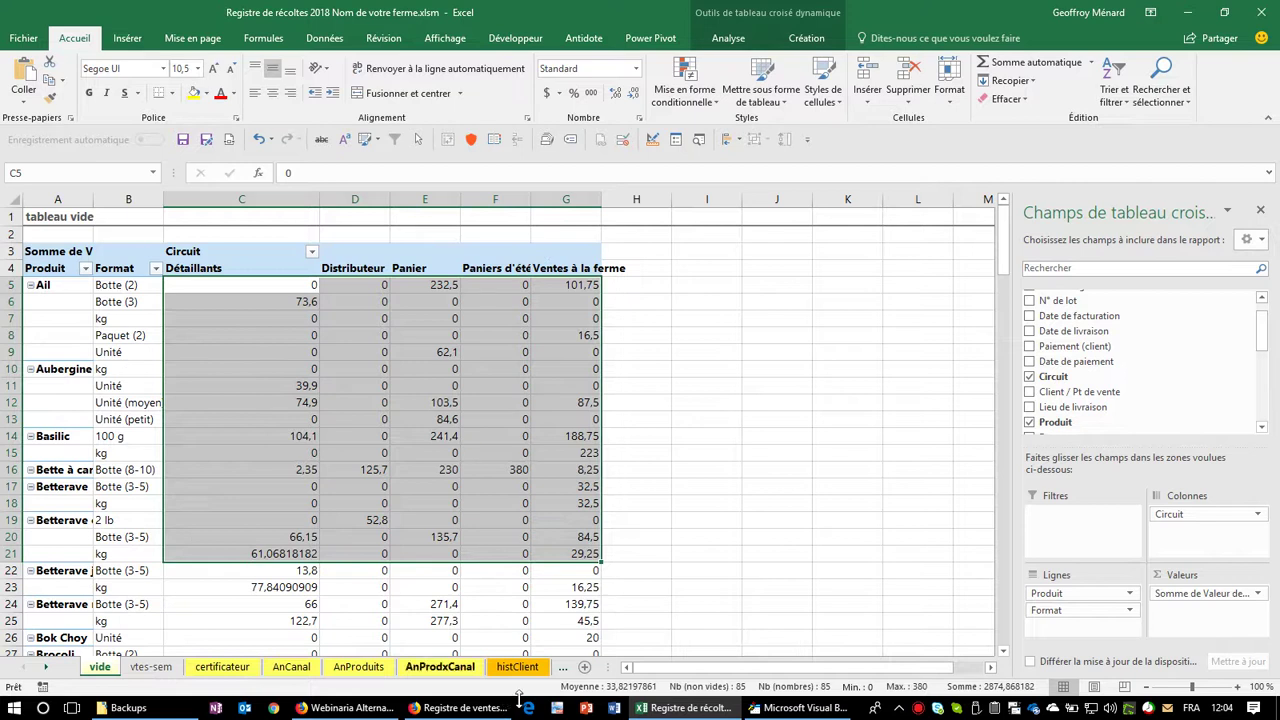
{"action": "scroll", "coordinate": [531, 641], "scroll_direction": "down", "scroll_amount": 5}
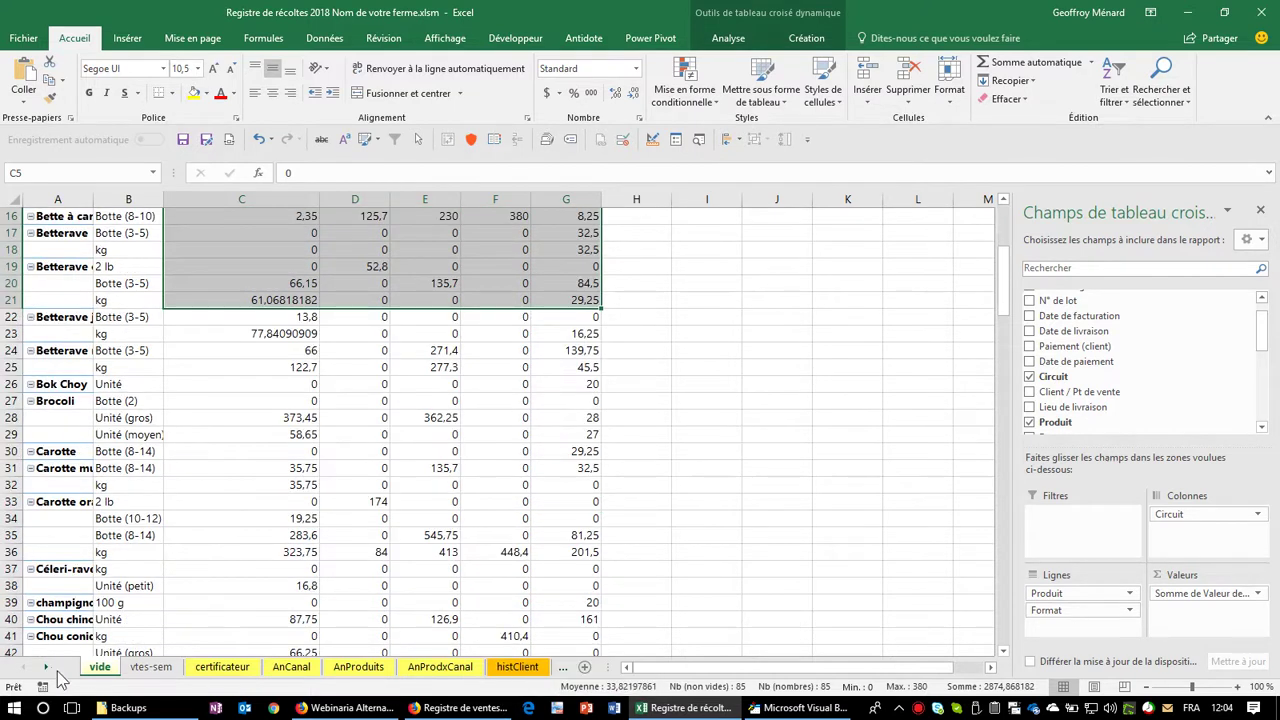
Step: Go to the Config sheet near the end of the workbook
{"action": "left_click", "coordinate": [46, 667]}
{"action": "left_click", "coordinate": [46, 667]}
{"action": "left_click", "coordinate": [46, 667]}
{"action": "left_click", "coordinate": [46, 667]}
{"action": "left_click", "coordinate": [46, 667]}
{"action": "left_click", "coordinate": [46, 667]}
{"action": "left_click", "coordinate": [46, 667]}
{"action": "left_click", "coordinate": [46, 667]}
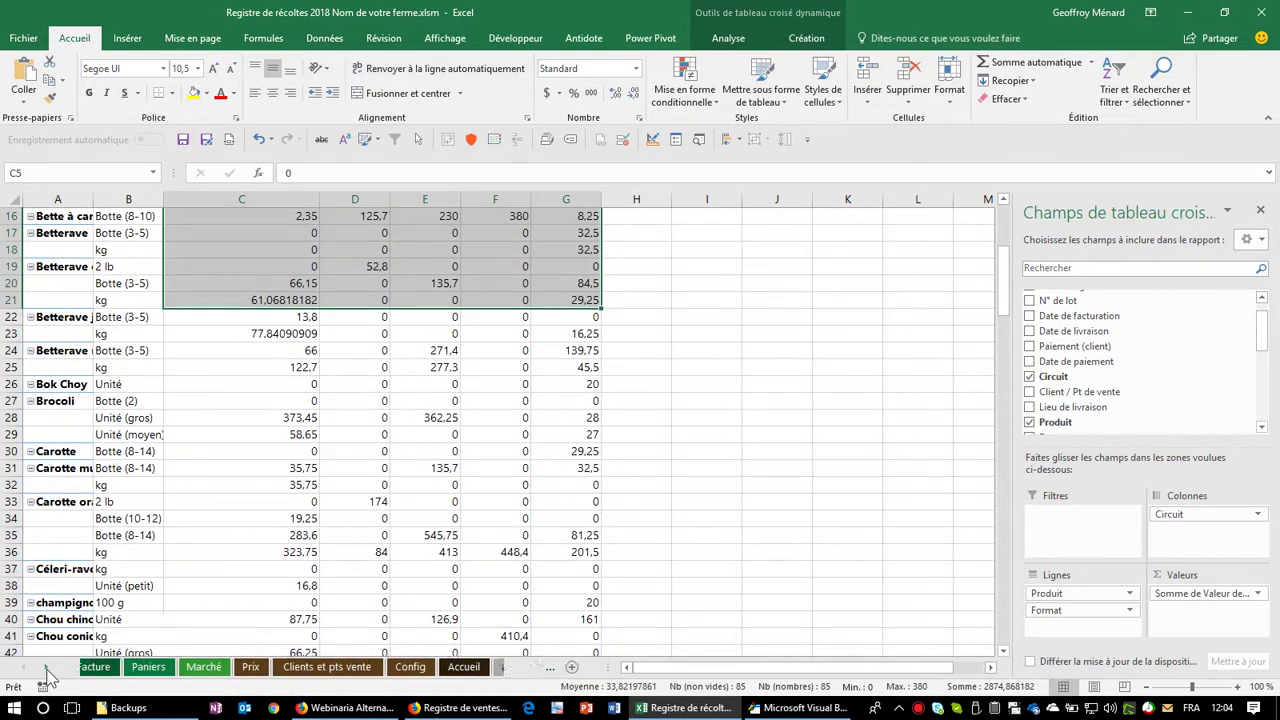
{"action": "left_click", "coordinate": [46, 667]}
{"action": "scroll", "coordinate": [395, 676], "scroll_direction": "up", "scroll_amount": 1}
{"action": "left_click", "coordinate": [386, 672]}
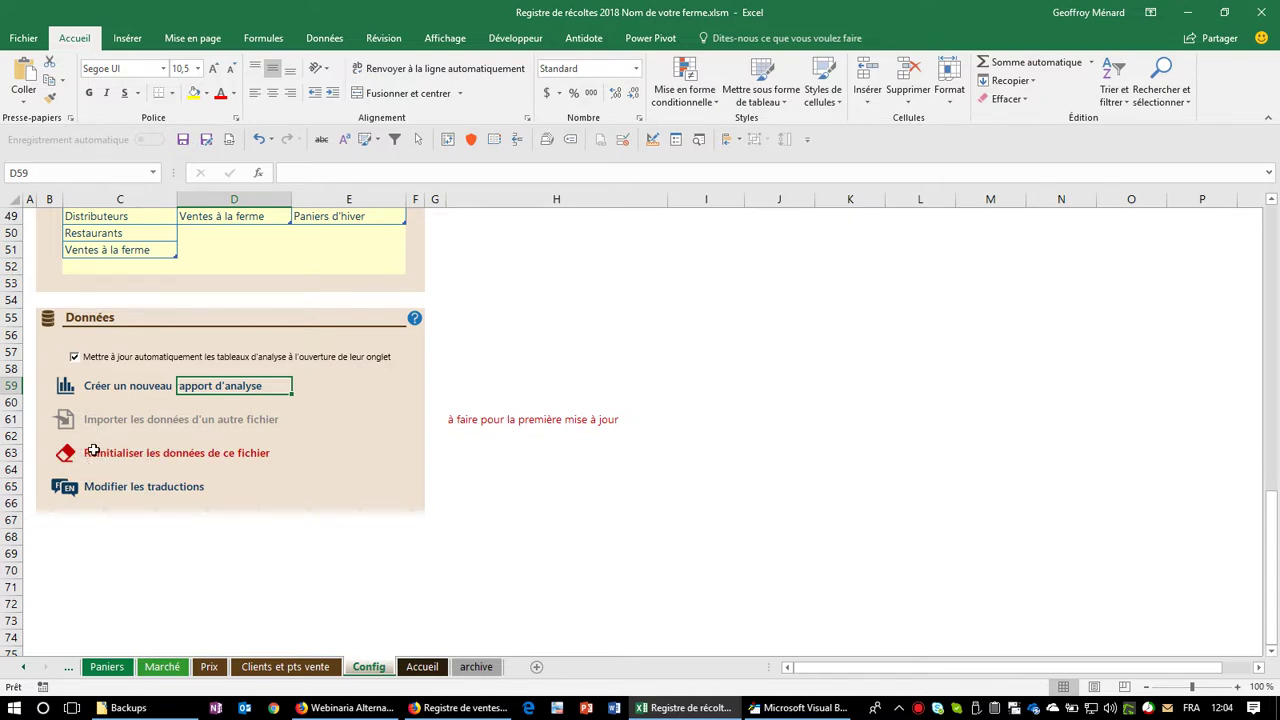
{"action": "left_click", "coordinate": [66, 455]}
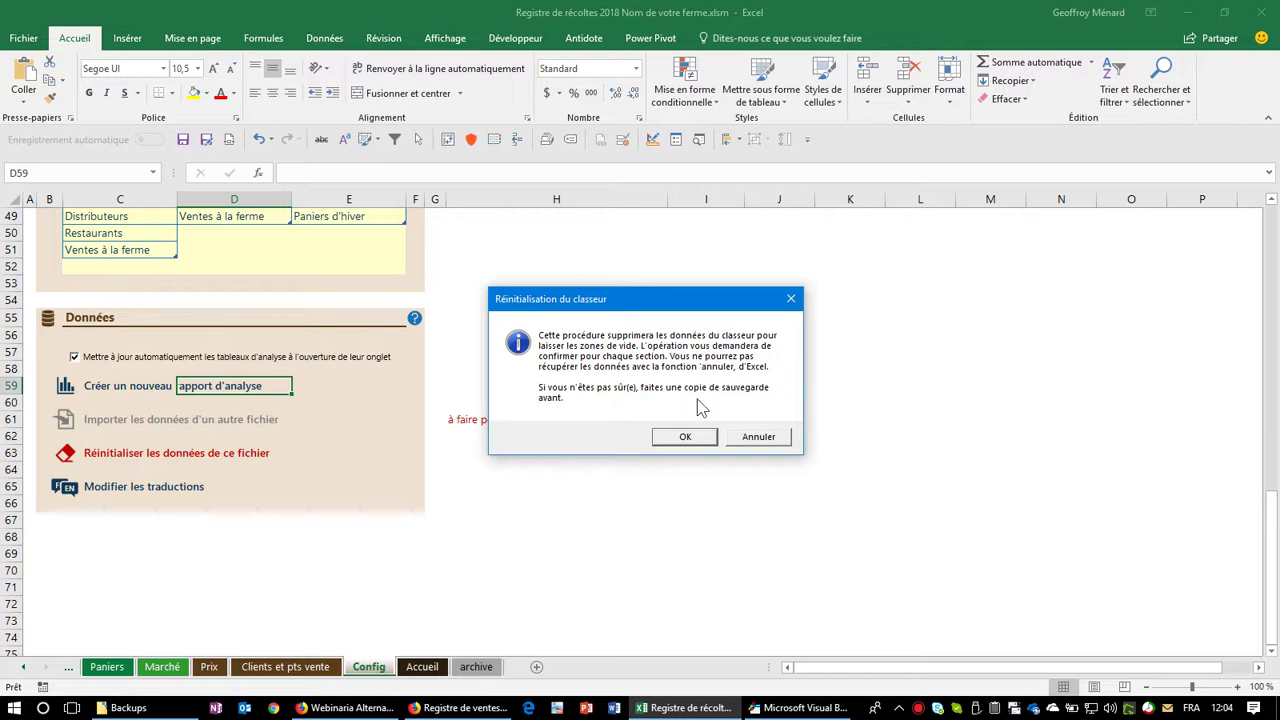
{"action": "left_click", "coordinate": [697, 444]}
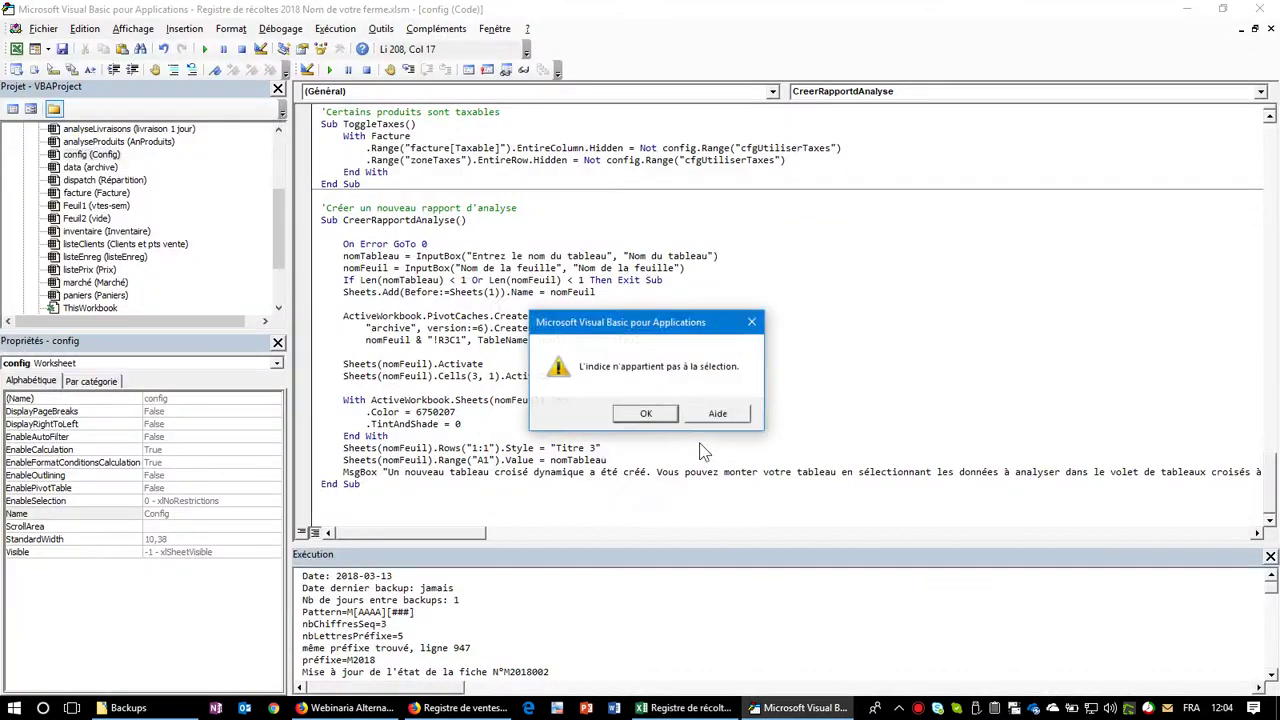
{"action": "left_click", "coordinate": [668, 413]}
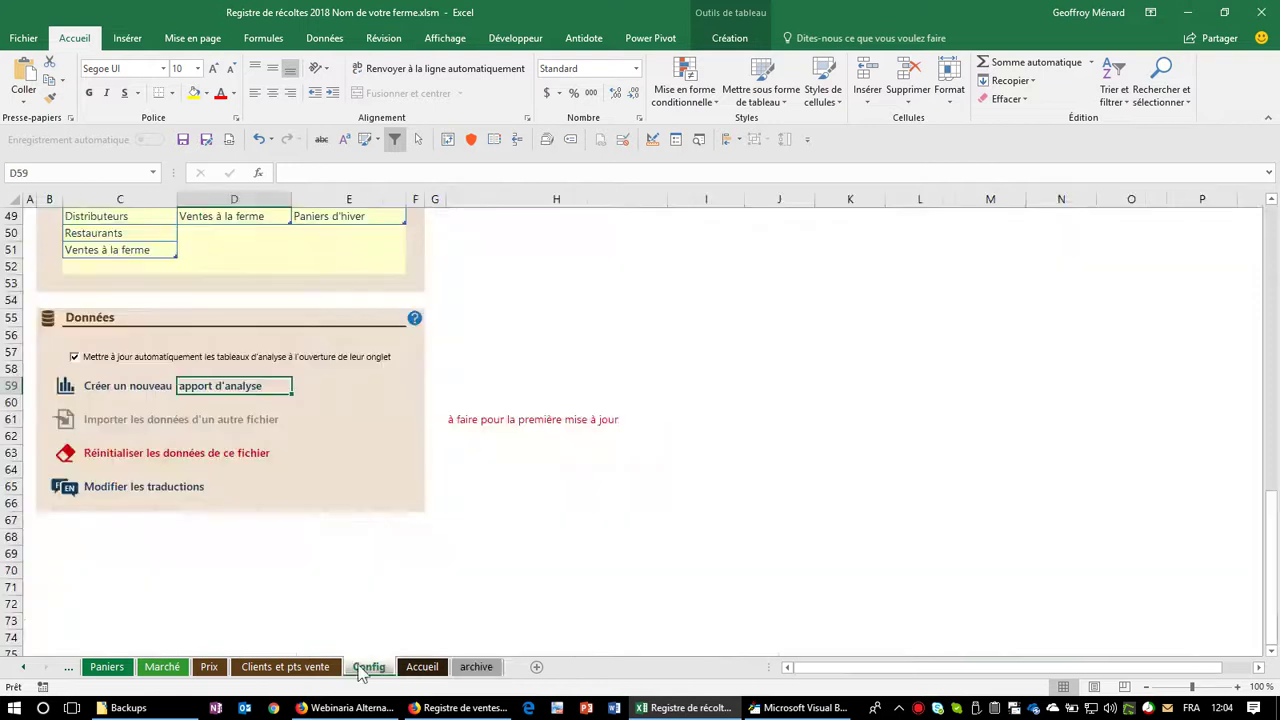
{"action": "left_click", "coordinate": [362, 667]}
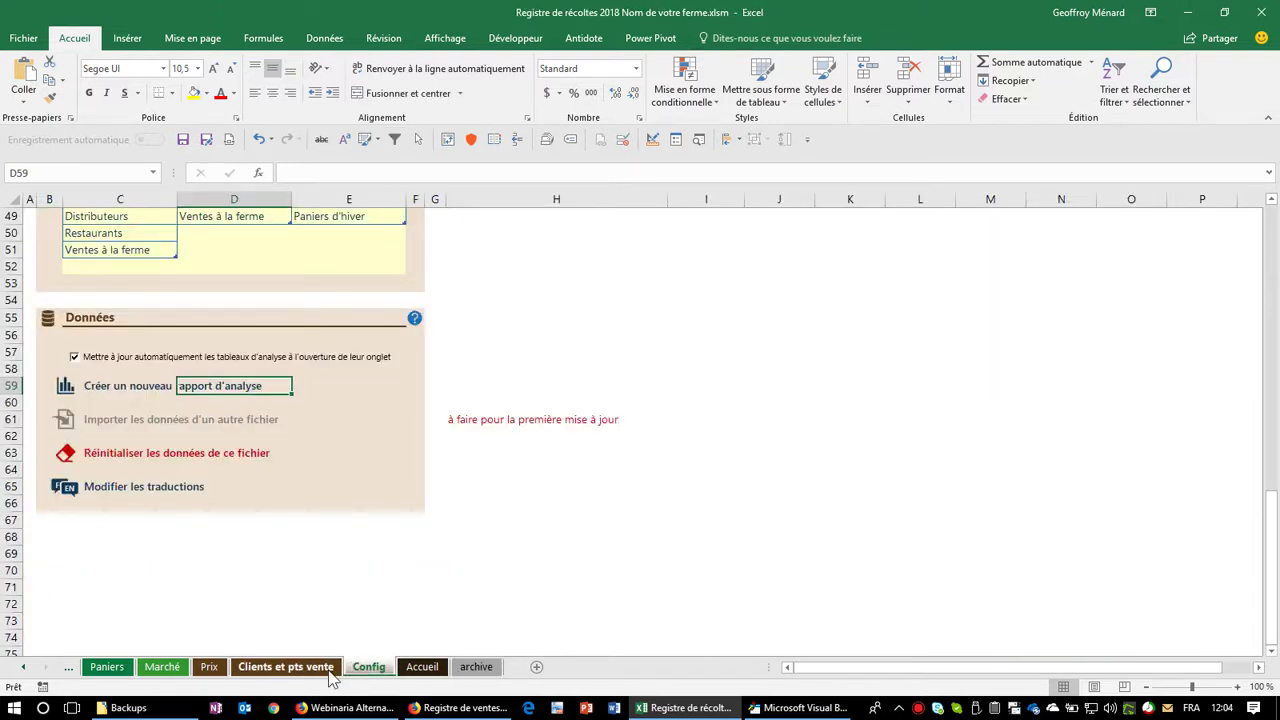
{"action": "left_click", "coordinate": [331, 669]}
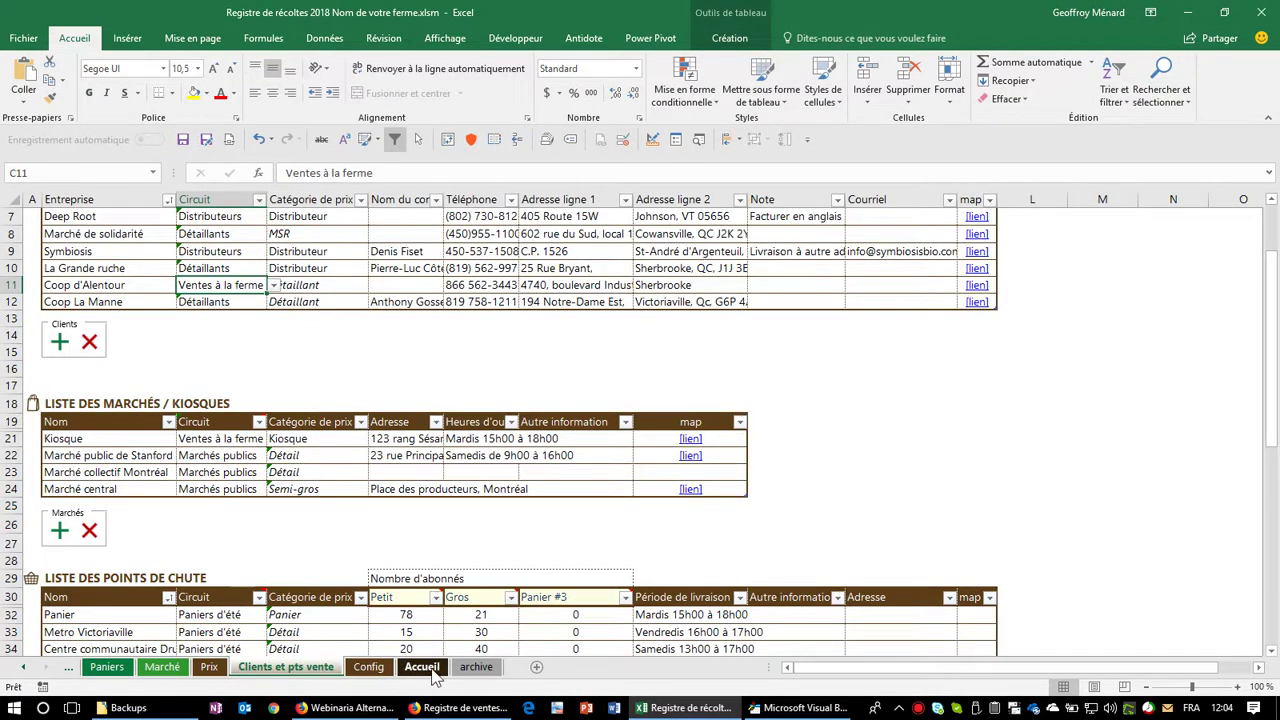
{"action": "left_click", "coordinate": [433, 672]}
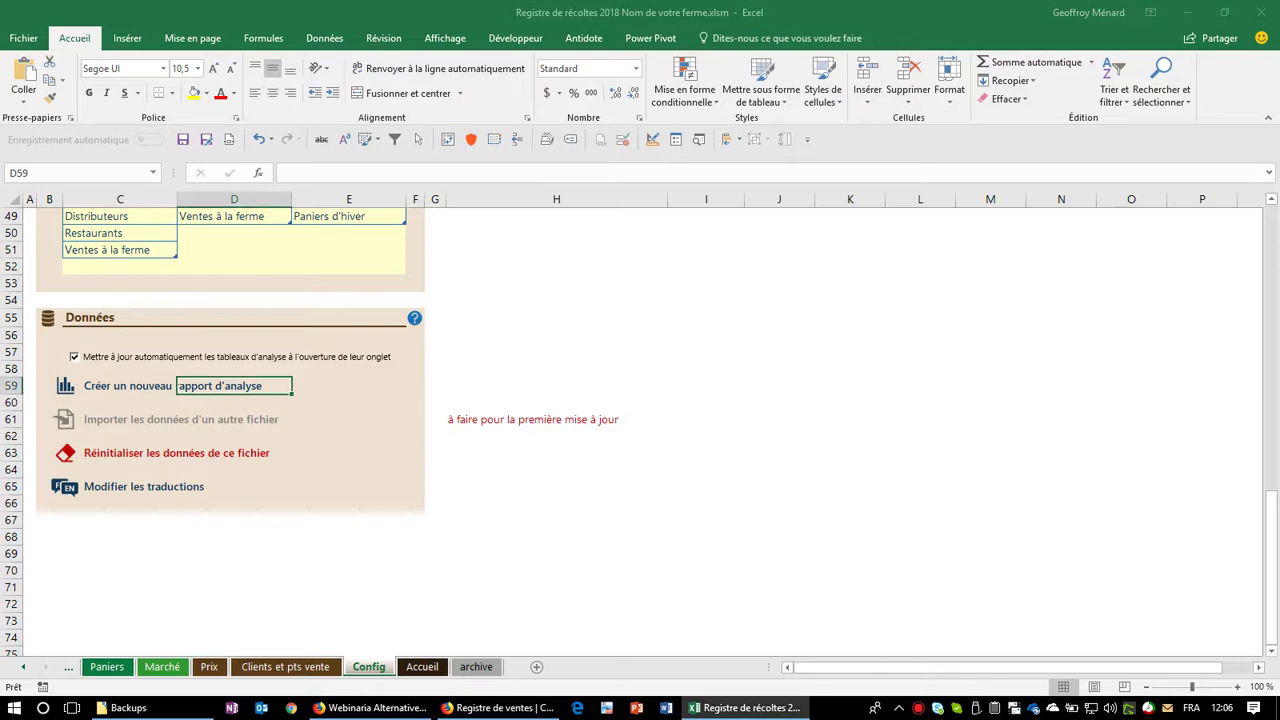
Step: Rerun the data reset, confirming deletion of archive history, clients, markets, drop-points and product lists
{"action": "left_click", "coordinate": [70, 467]}
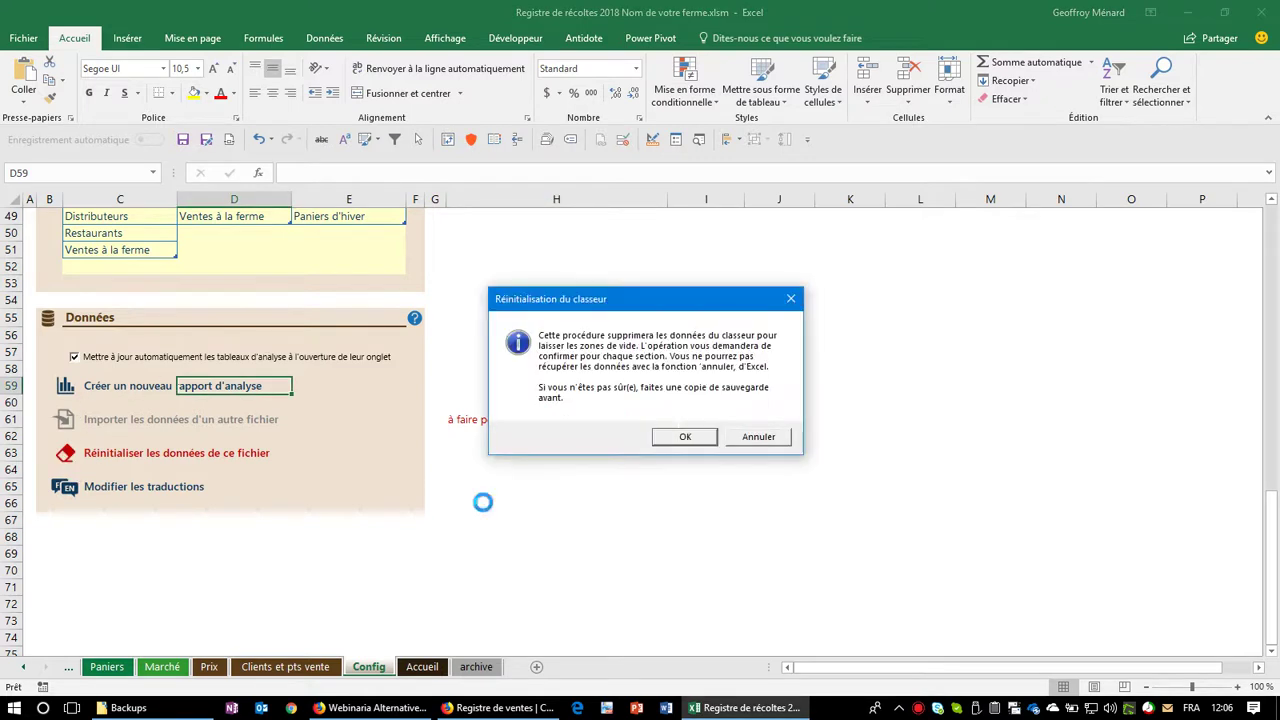
{"action": "left_click", "coordinate": [703, 436]}
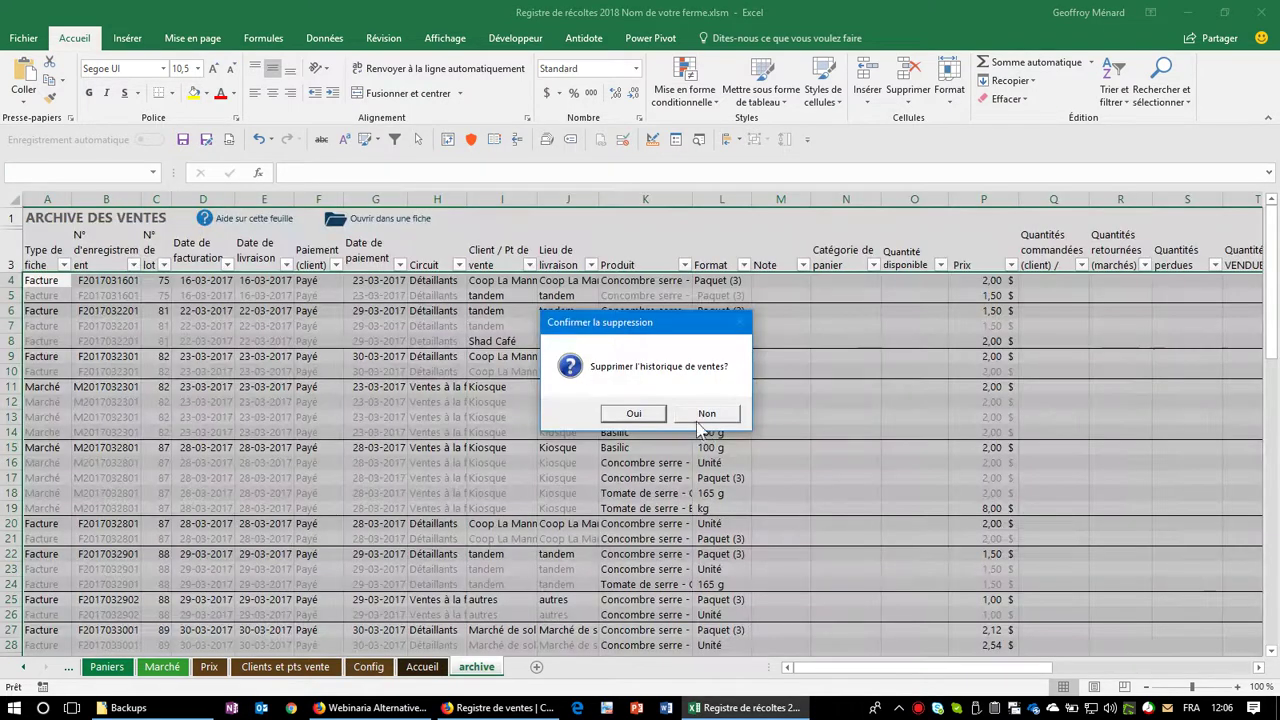
{"action": "left_click", "coordinate": [658, 413]}
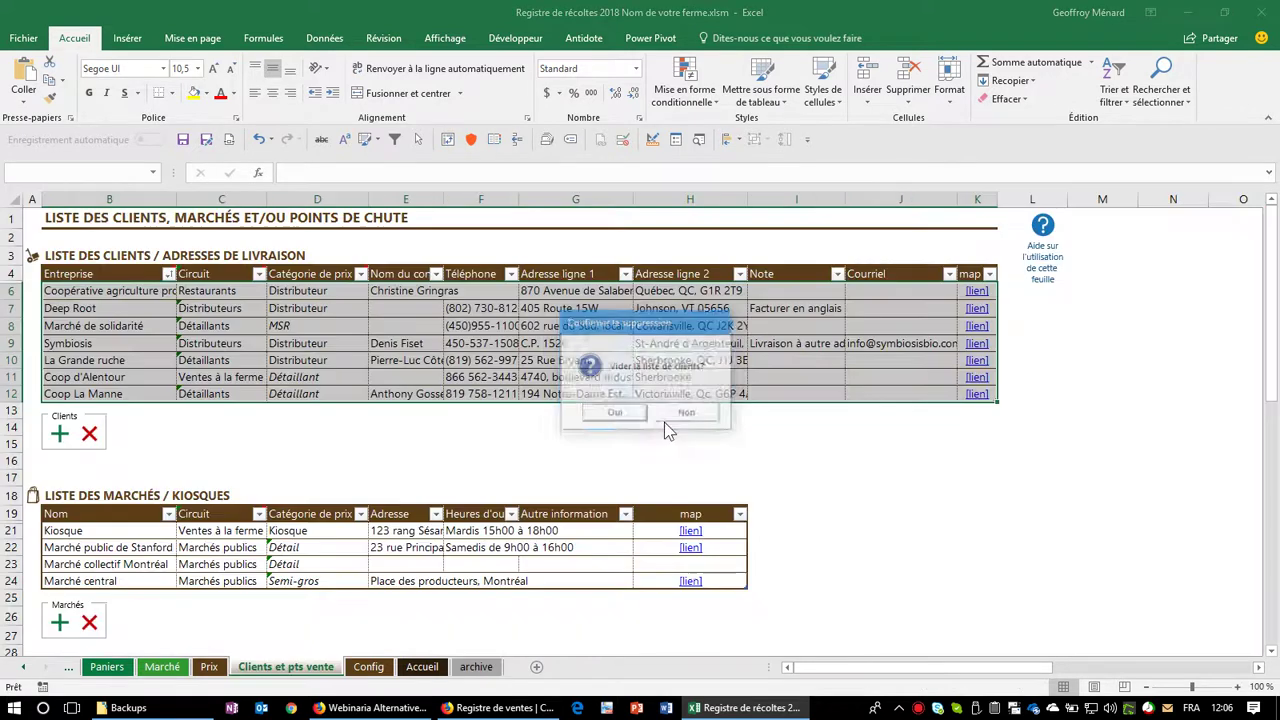
{"action": "left_click", "coordinate": [617, 414]}
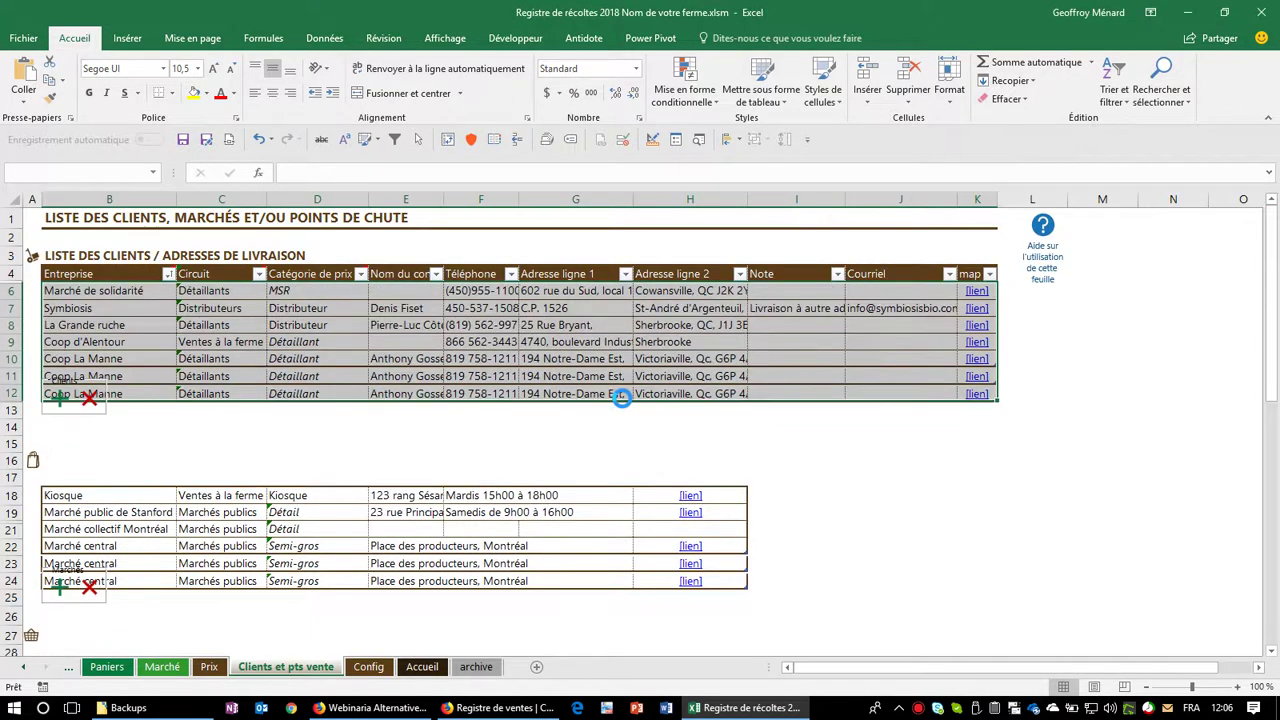
{"action": "left_click", "coordinate": [642, 420]}
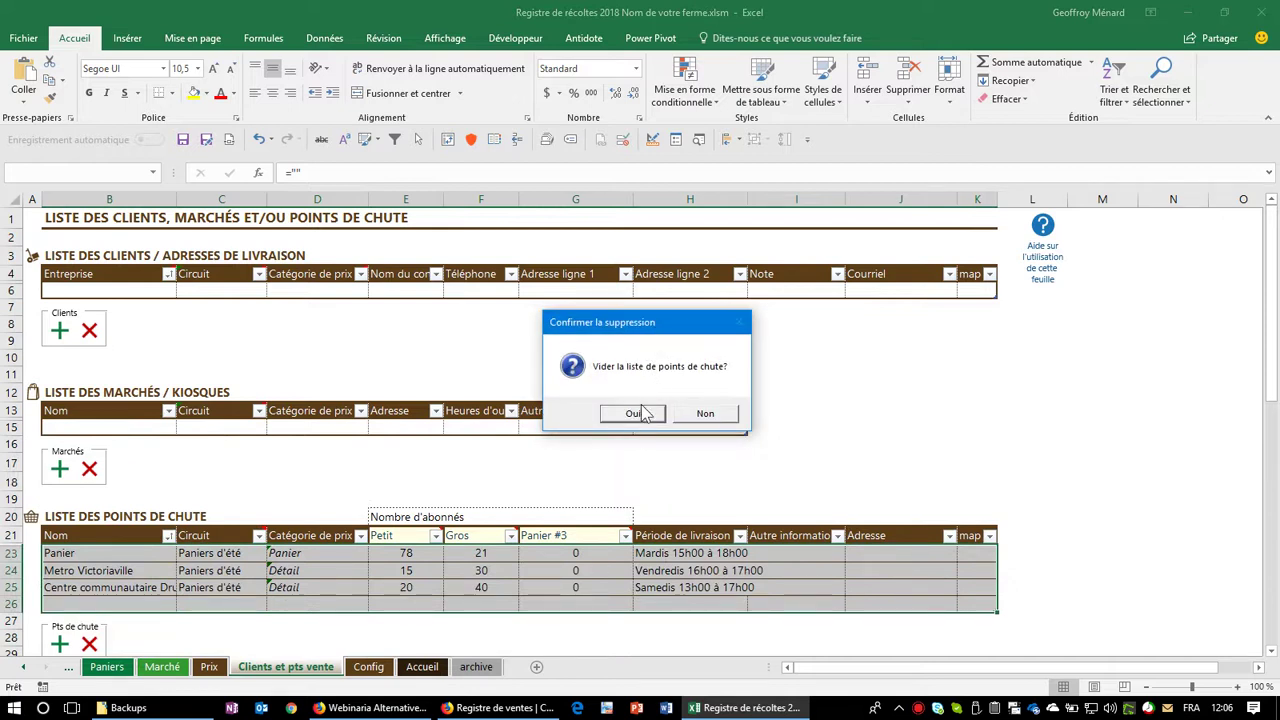
{"action": "left_click", "coordinate": [633, 414]}
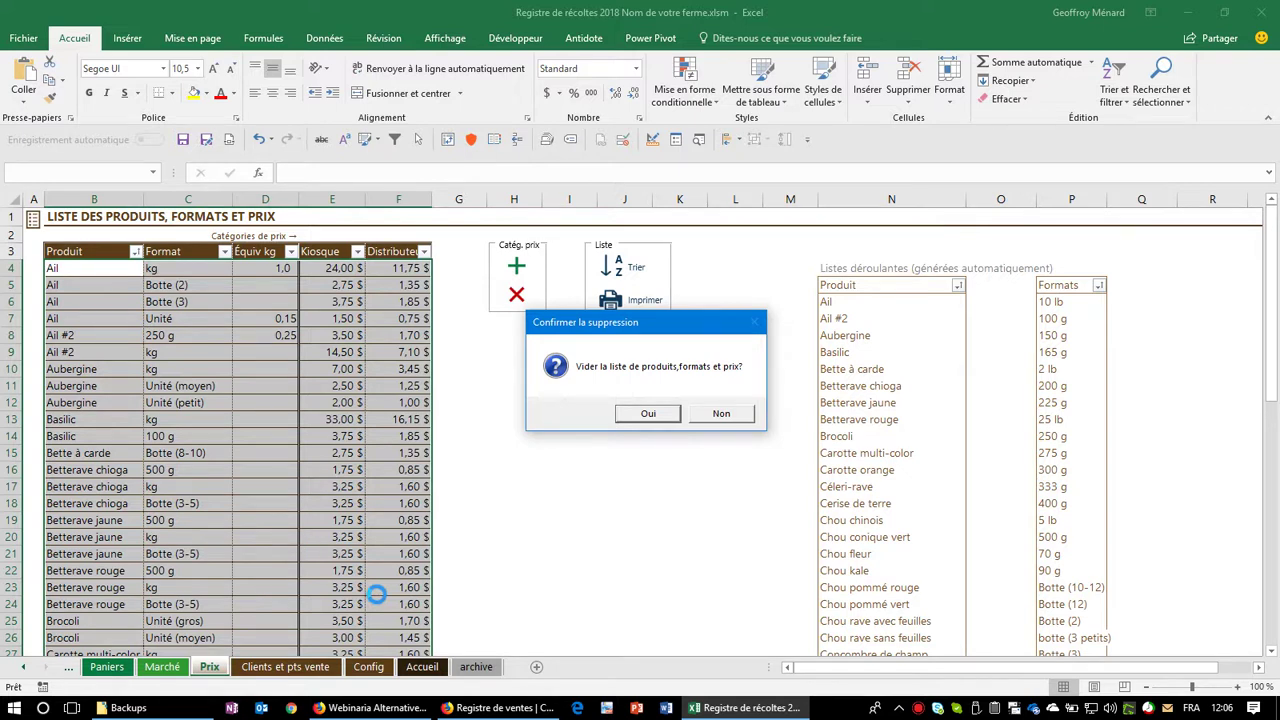
{"action": "left_click", "coordinate": [648, 414]}
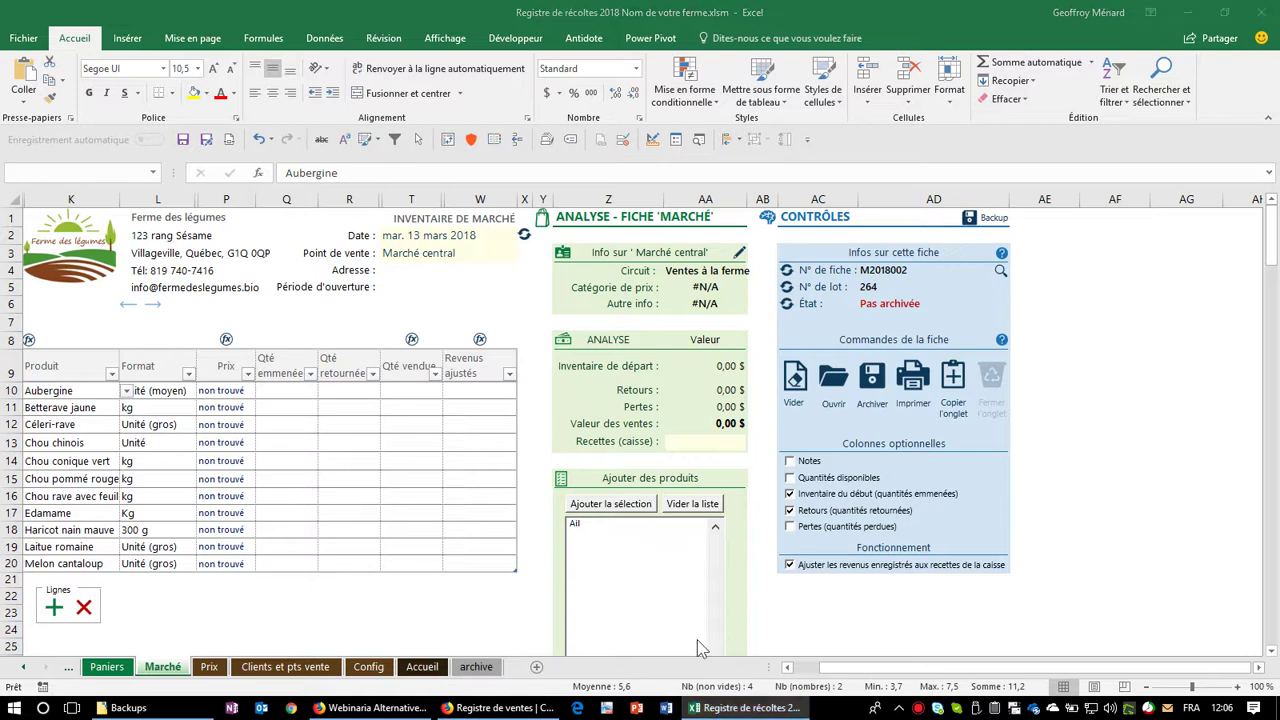
Step: Confirm emptying the Marché, Paniers and Facture tables, accepting each fiche number
{"action": "mouse_move", "coordinate": [718, 710]}
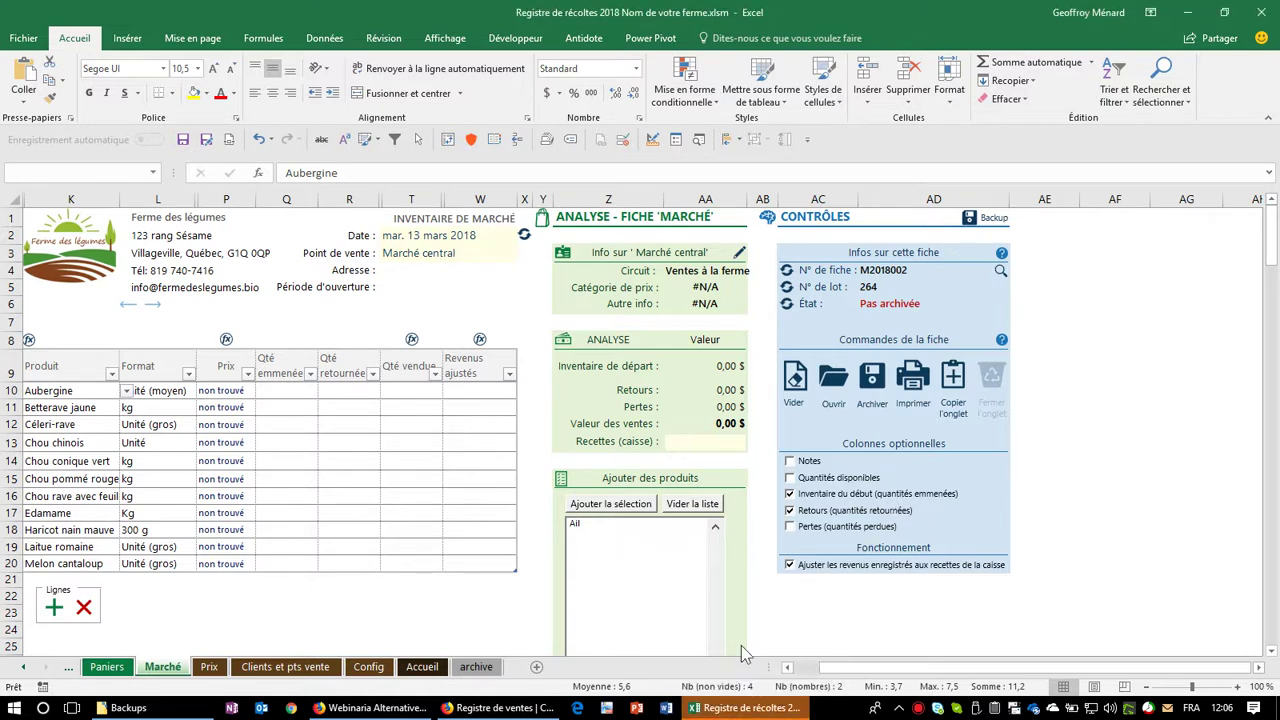
{"action": "key", "text": "Delete"}
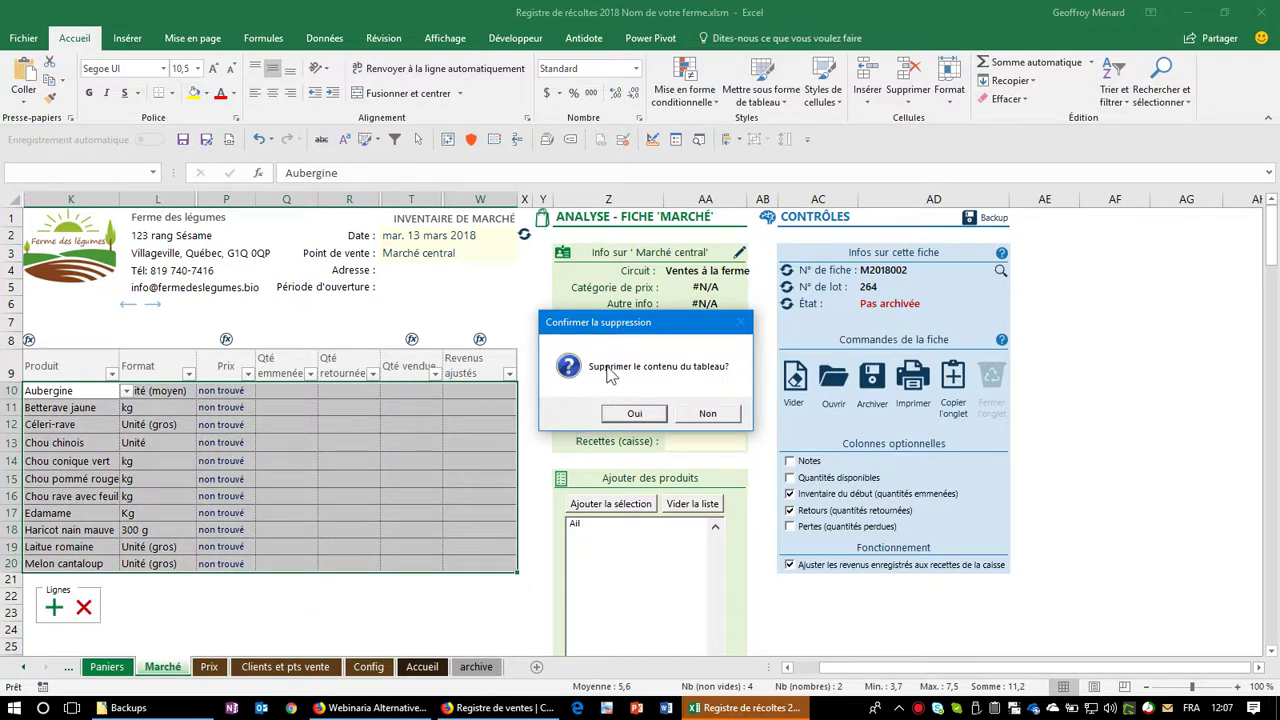
{"action": "left_click", "coordinate": [650, 415]}
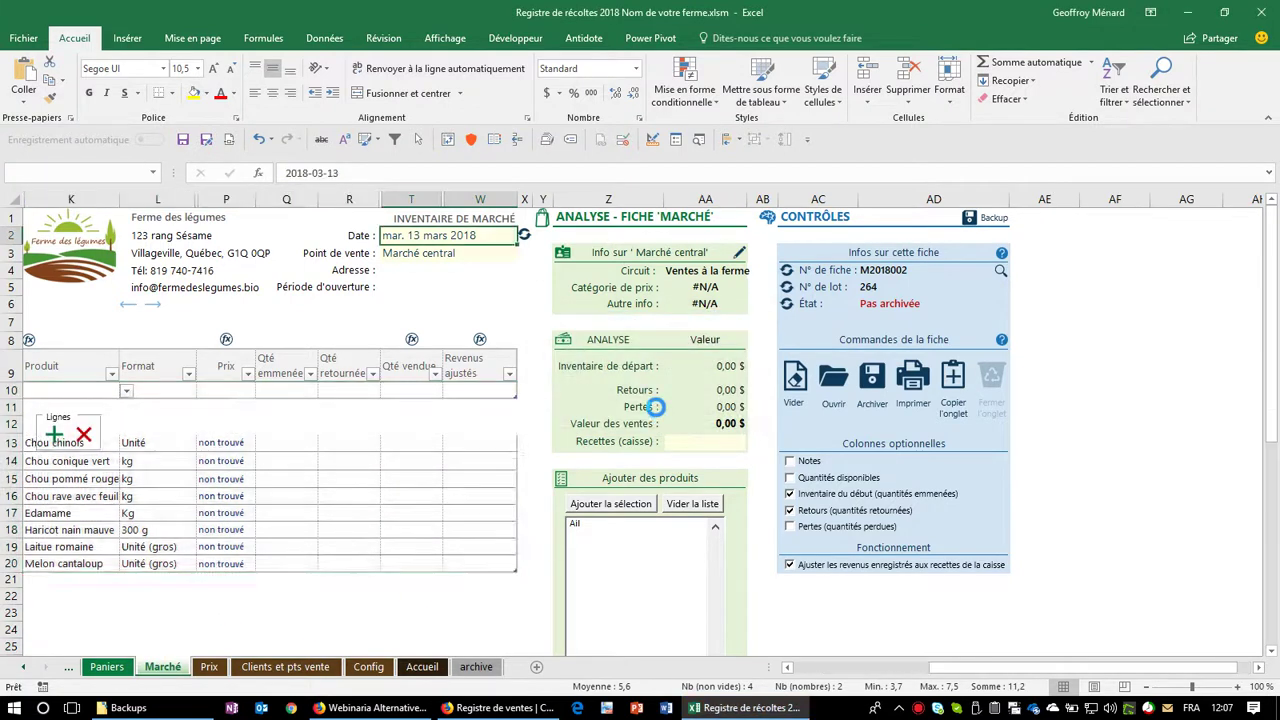
{"action": "left_click", "coordinate": [750, 252]}
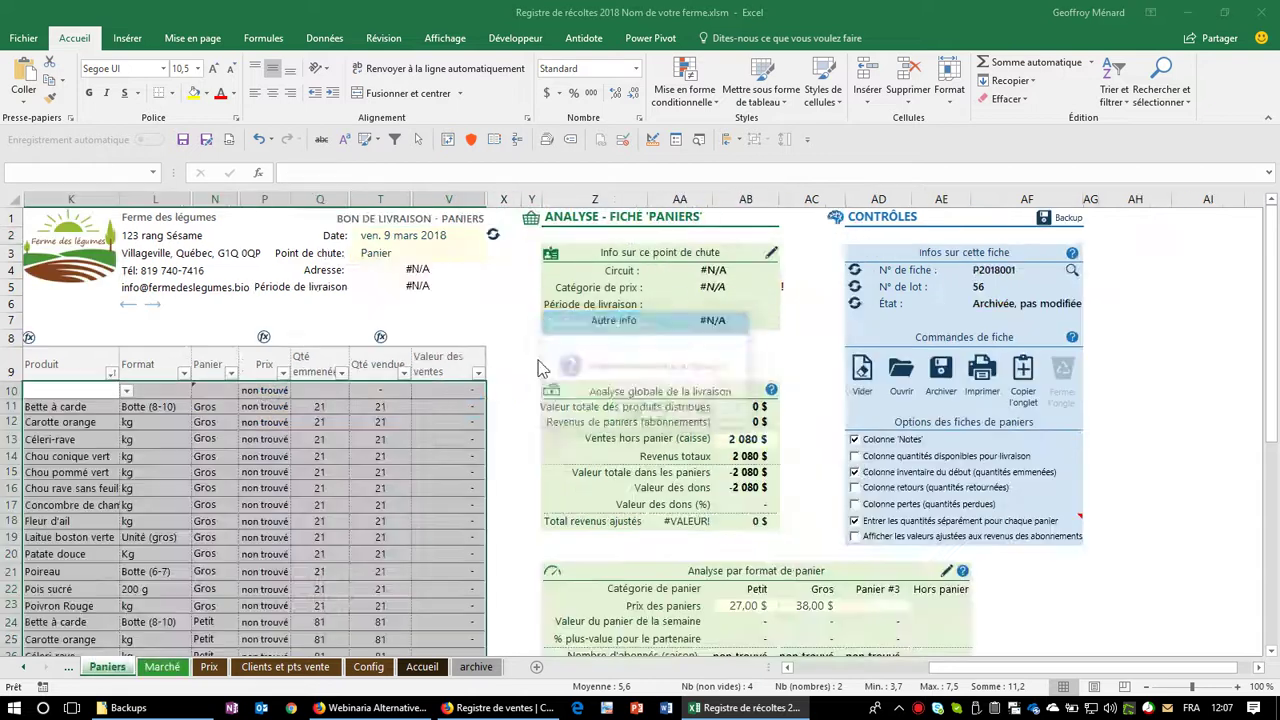
{"action": "left_click", "coordinate": [645, 416]}
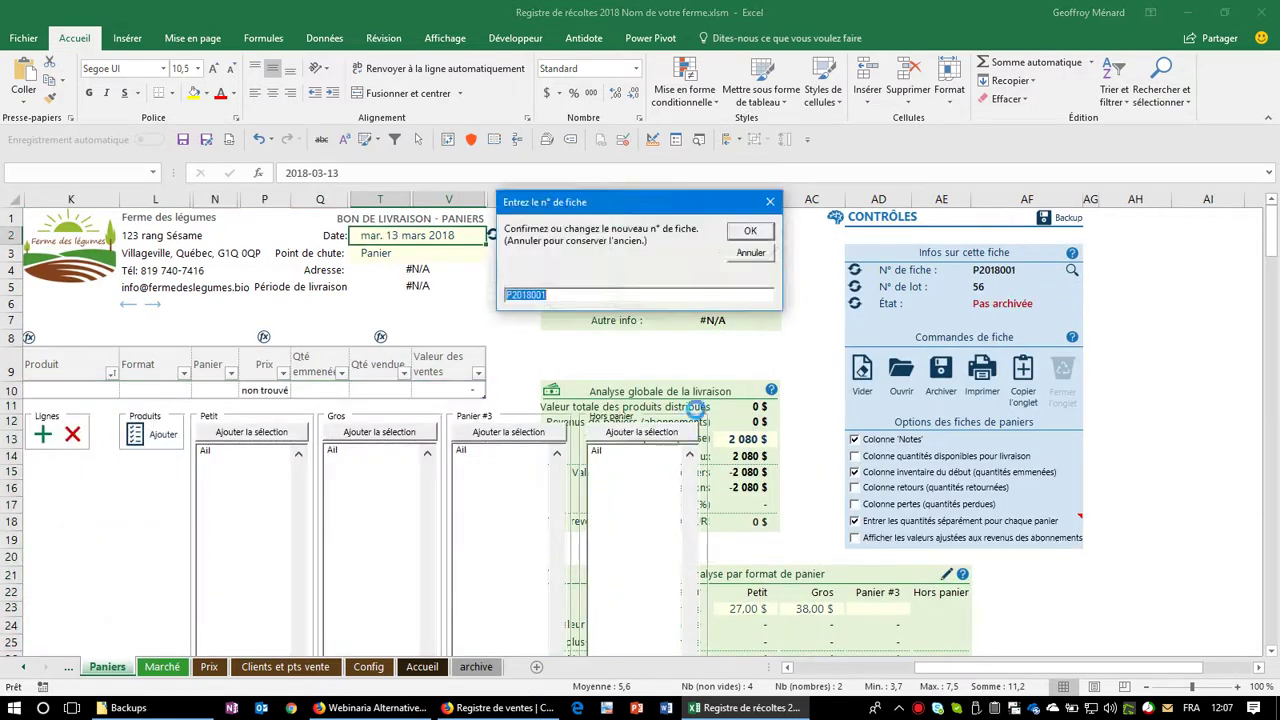
{"action": "left_click", "coordinate": [750, 252]}
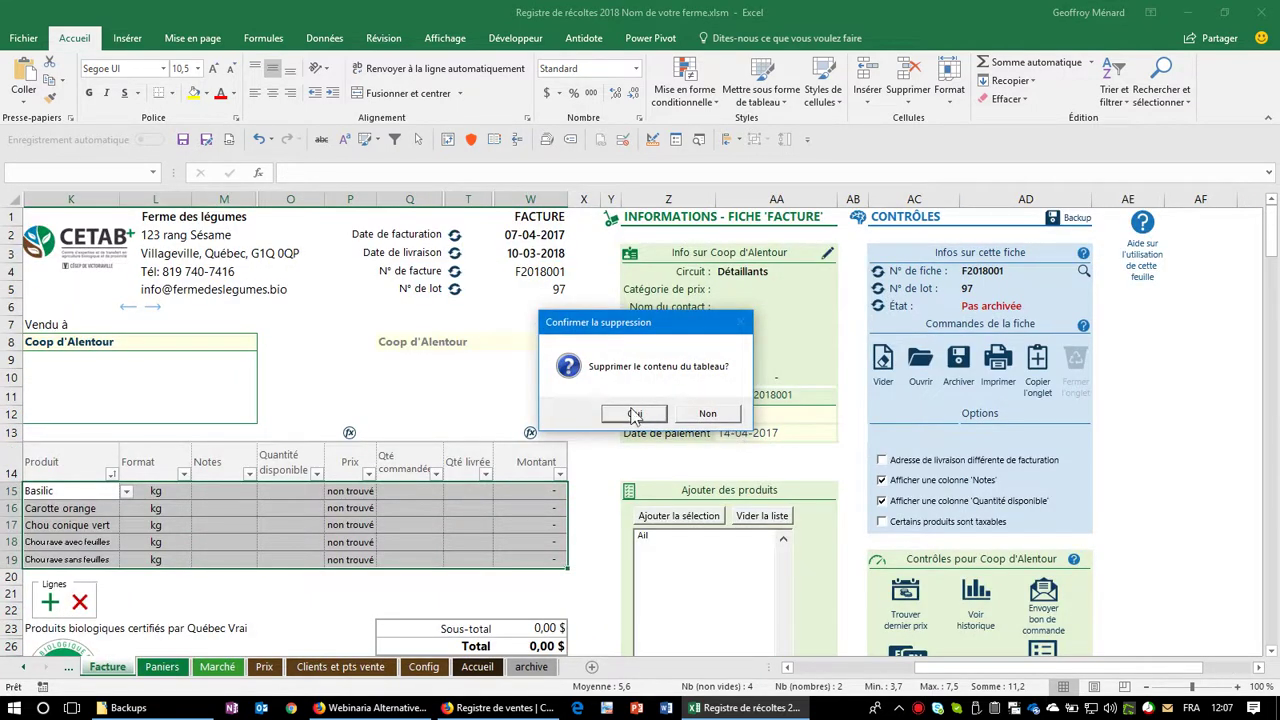
{"action": "left_click", "coordinate": [645, 413]}
{"action": "left_click", "coordinate": [752, 254]}
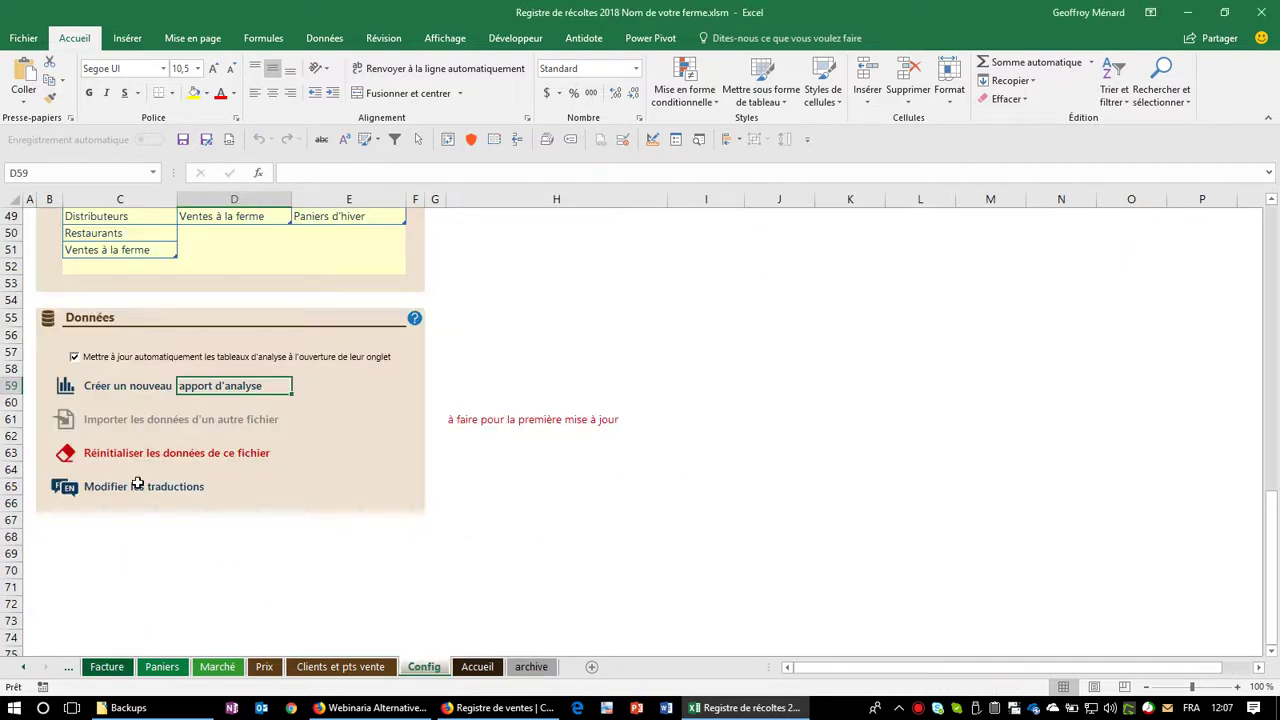
{"action": "left_click", "coordinate": [62, 490]}
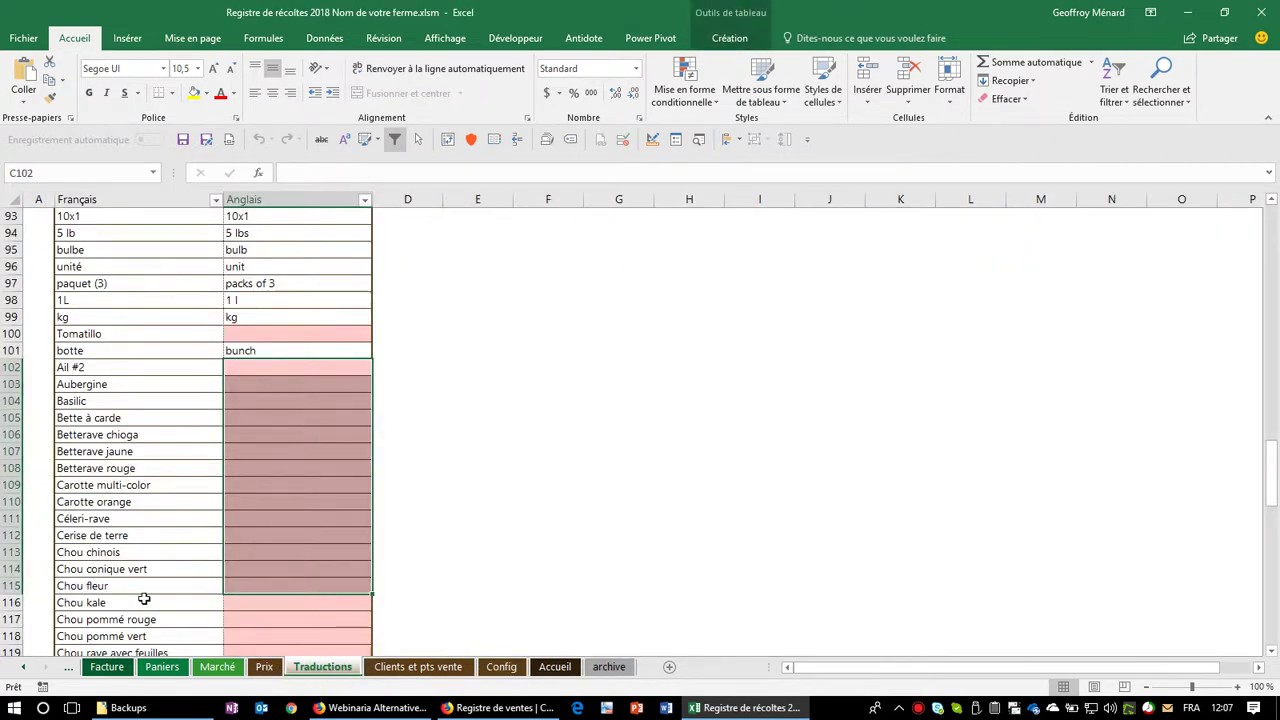
{"action": "scroll", "coordinate": [240, 446], "scroll_direction": "up", "scroll_amount": 8}
{"action": "scroll", "coordinate": [262, 443], "scroll_direction": "up", "scroll_amount": 20}
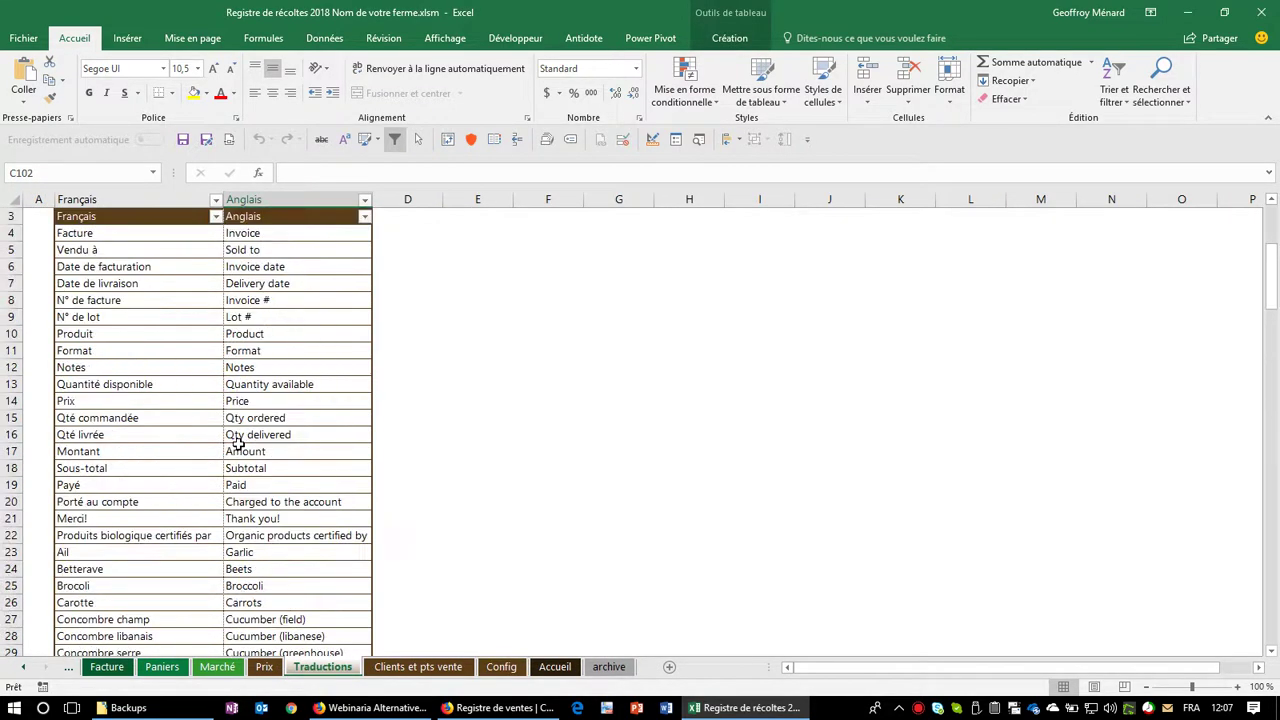
{"action": "scroll", "coordinate": [287, 441], "scroll_direction": "up", "scroll_amount": 1}
{"action": "left_click", "coordinate": [290, 274]}
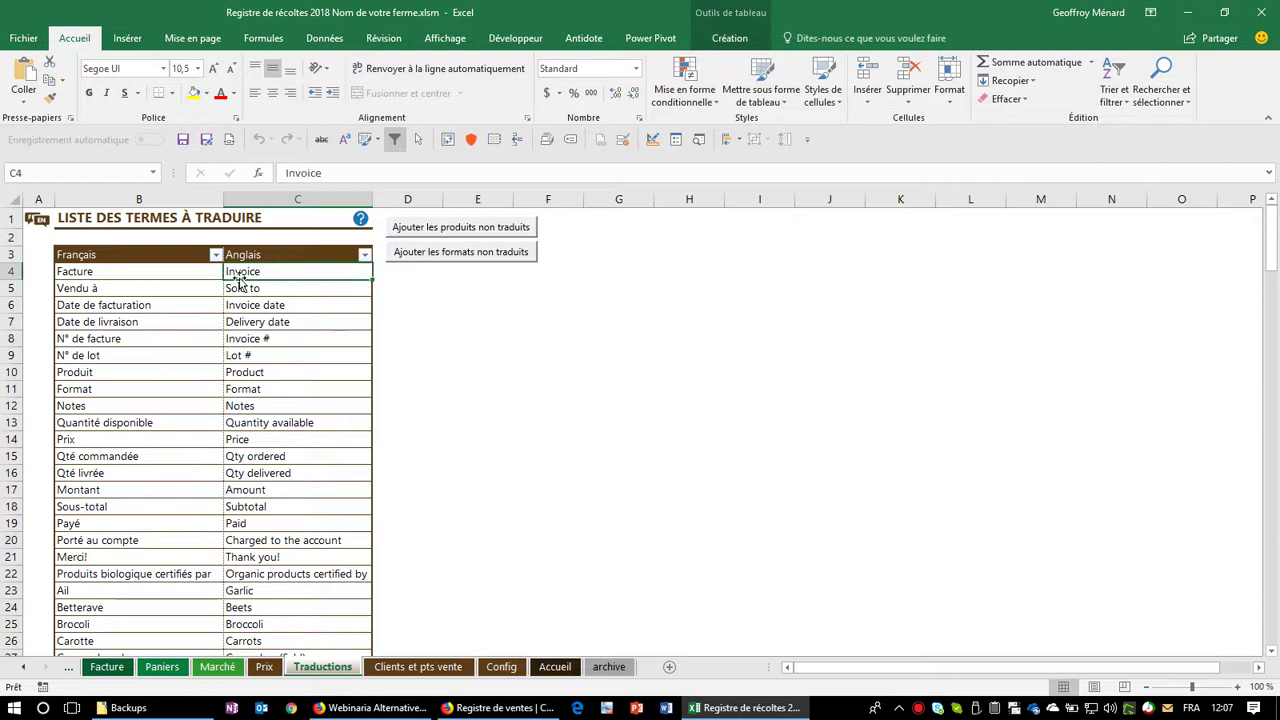
{"action": "left_click", "coordinate": [158, 293]}
{"action": "scroll", "coordinate": [220, 517], "scroll_direction": "down", "scroll_amount": 7}
{"action": "scroll", "coordinate": [220, 517], "scroll_direction": "down", "scroll_amount": 6}
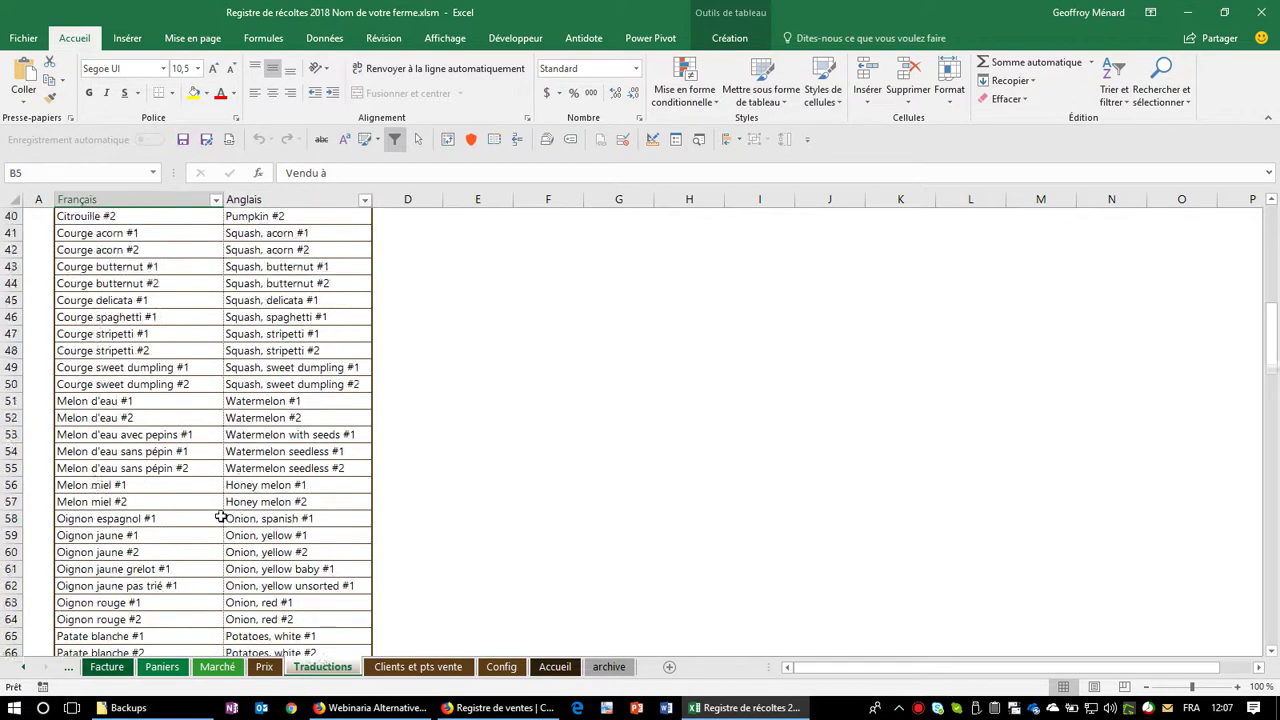
{"action": "scroll", "coordinate": [220, 517], "scroll_direction": "up", "scroll_amount": 2}
{"action": "scroll", "coordinate": [88, 378], "scroll_direction": "up", "scroll_amount": 3}
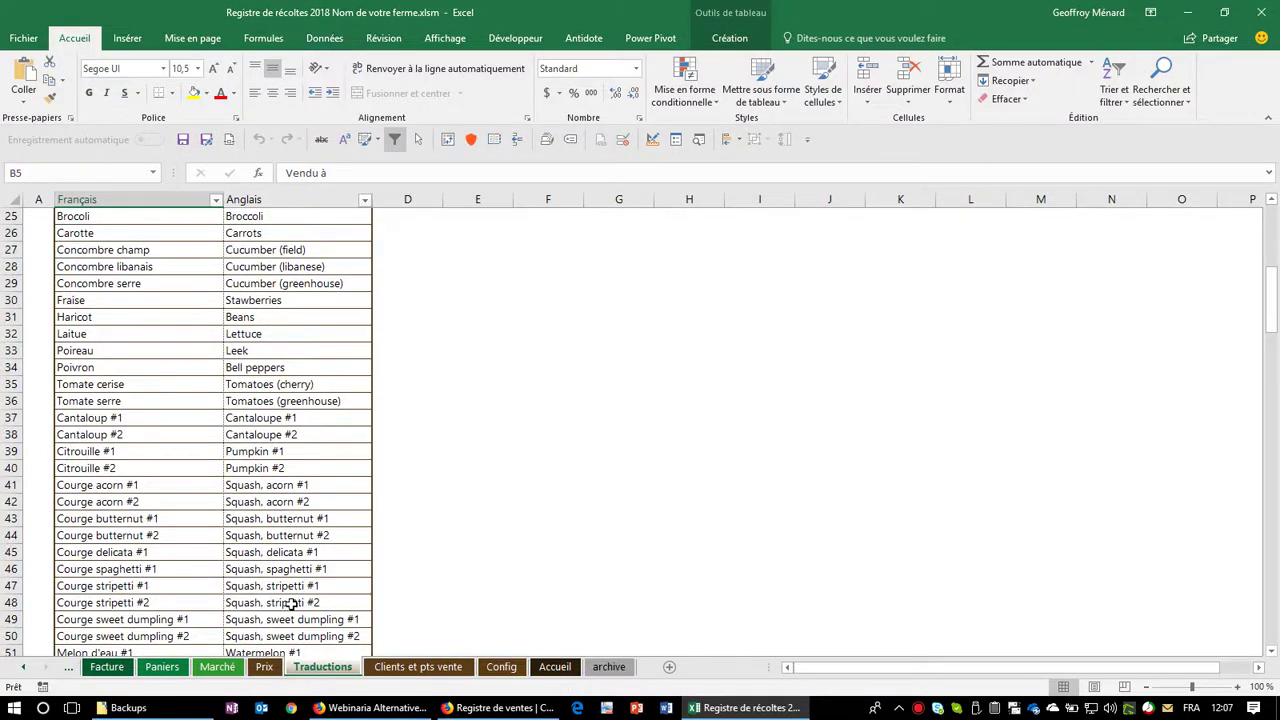
{"action": "scroll", "coordinate": [286, 606], "scroll_direction": "down", "scroll_amount": 5}
{"action": "scroll", "coordinate": [252, 524], "scroll_direction": "up", "scroll_amount": 11}
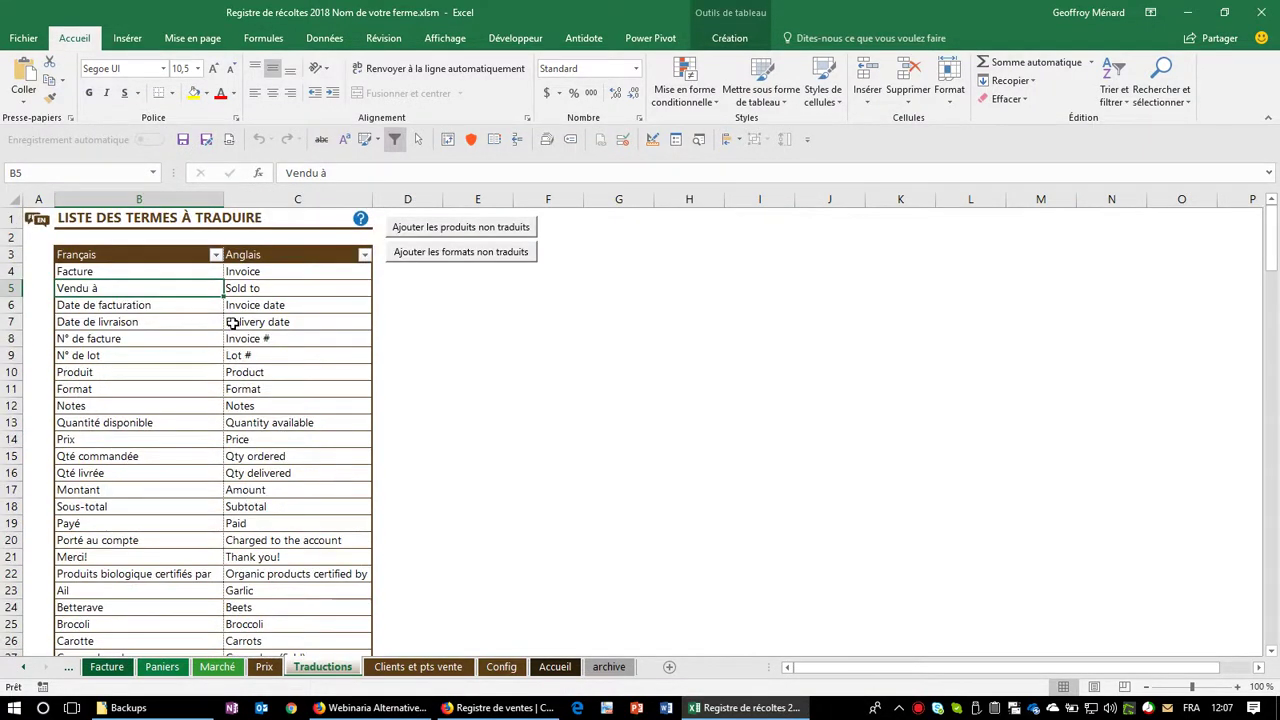
{"action": "scroll", "coordinate": [305, 560], "scroll_direction": "down", "scroll_amount": 7}
{"action": "scroll", "coordinate": [290, 568], "scroll_direction": "down", "scroll_amount": 8}
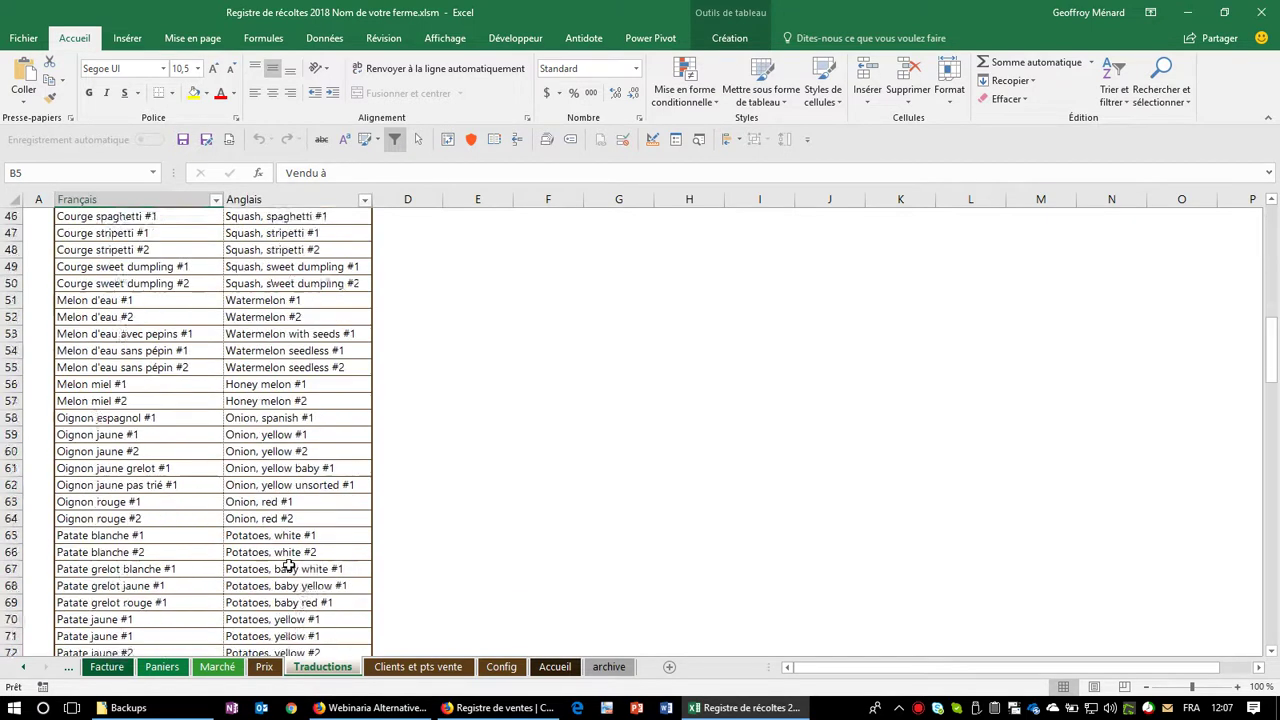
{"action": "scroll", "coordinate": [286, 568], "scroll_direction": "down", "scroll_amount": 6}
{"action": "scroll", "coordinate": [288, 566], "scroll_direction": "down", "scroll_amount": 5}
{"action": "scroll", "coordinate": [288, 566], "scroll_direction": "up", "scroll_amount": 7}
{"action": "scroll", "coordinate": [200, 450], "scroll_direction": "up", "scroll_amount": 2}
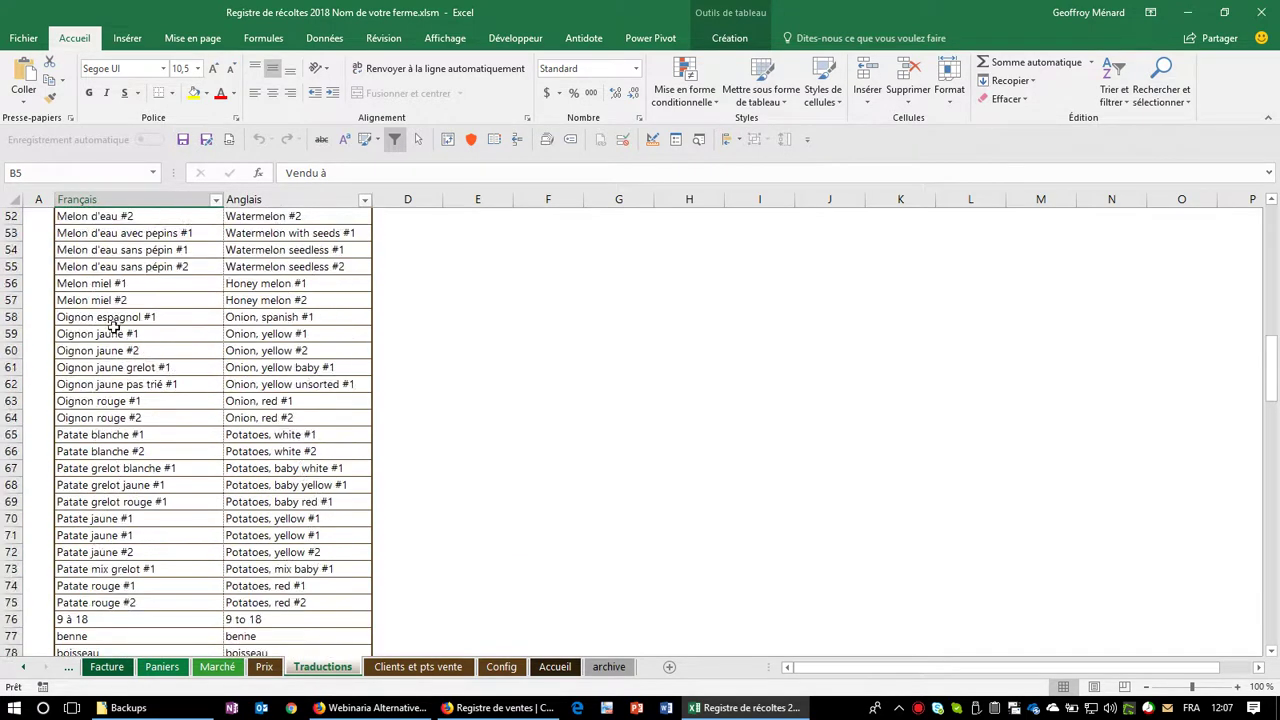
{"action": "left_click_drag", "start_coordinate": [105, 333], "coordinate": [240, 535]}
{"action": "scroll", "coordinate": [268, 643], "scroll_direction": "down", "scroll_amount": 8}
{"action": "scroll", "coordinate": [268, 643], "scroll_direction": "up", "scroll_amount": 10}
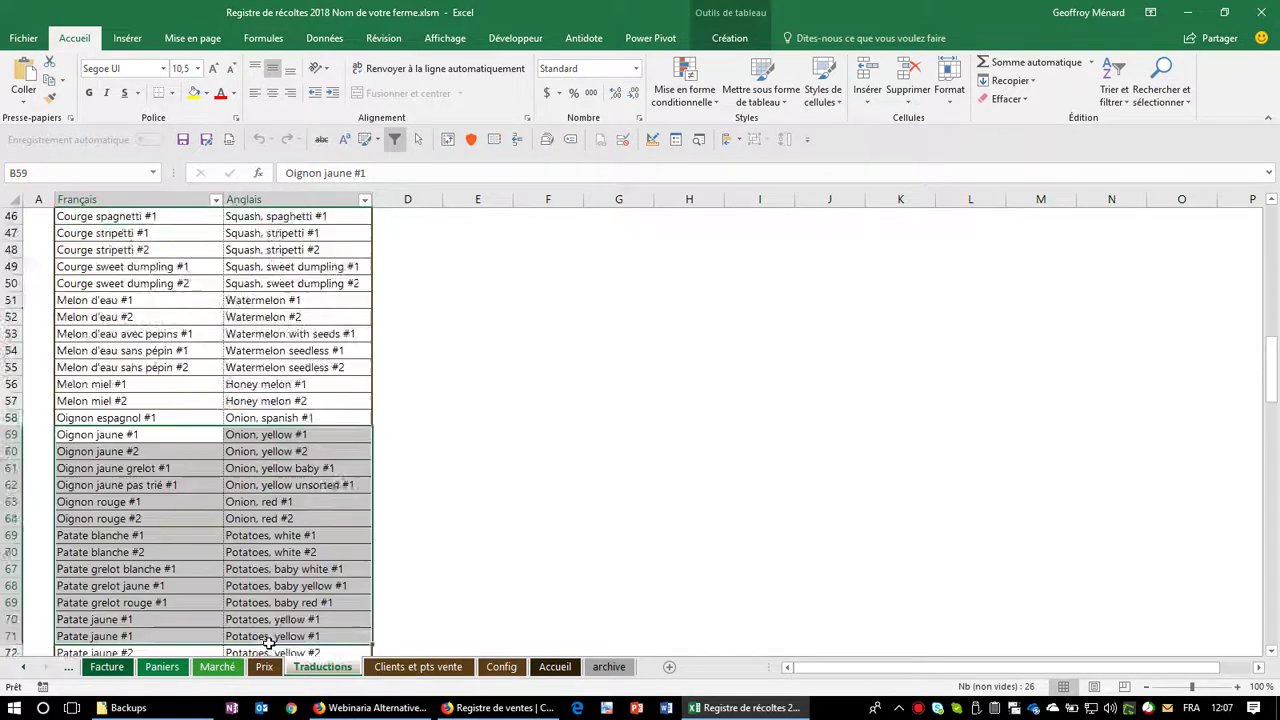
{"action": "scroll", "coordinate": [268, 643], "scroll_direction": "up", "scroll_amount": 2}
{"action": "scroll", "coordinate": [268, 643], "scroll_direction": "down", "scroll_amount": 5}
{"action": "scroll", "coordinate": [268, 643], "scroll_direction": "down", "scroll_amount": 1}
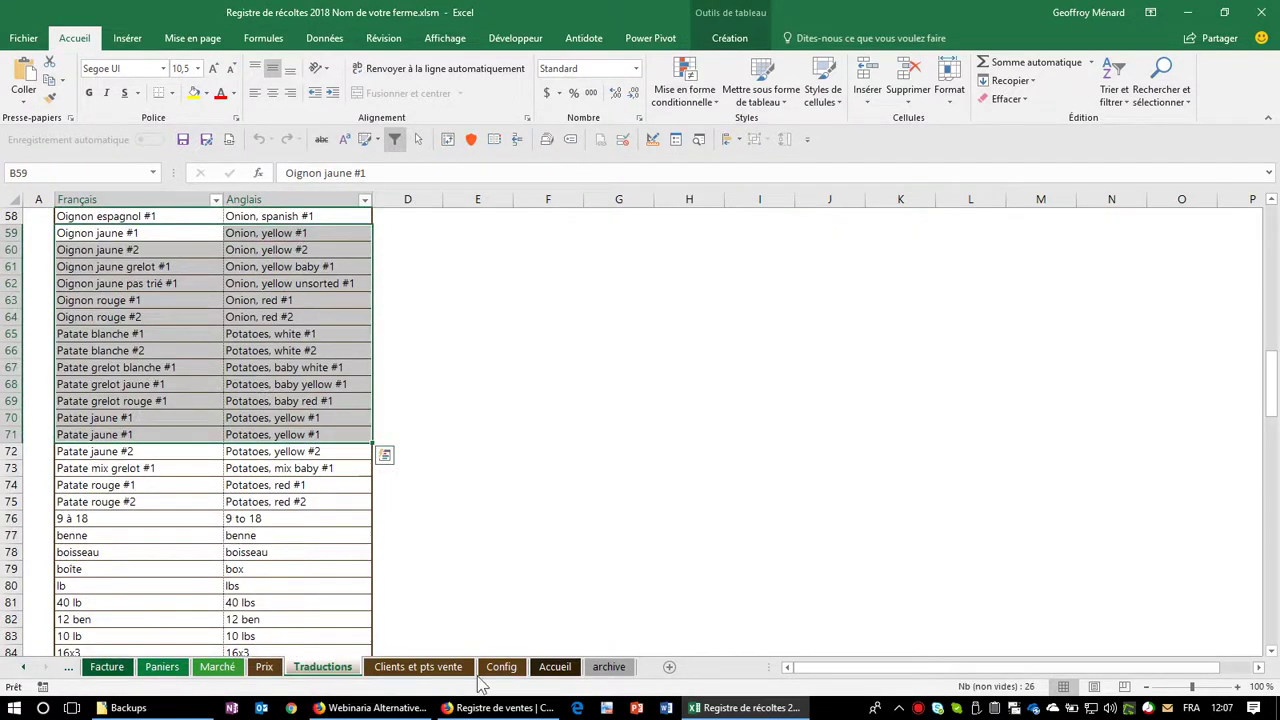
{"action": "left_click", "coordinate": [501, 666]}
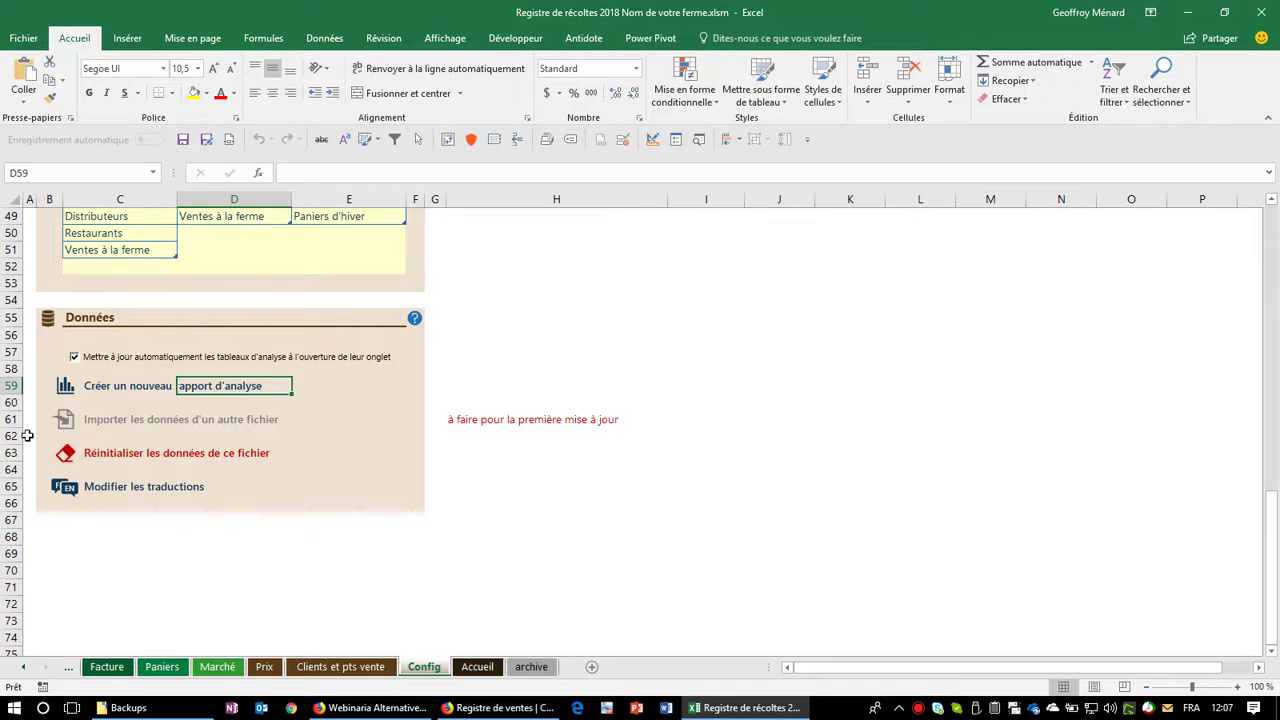
Step: Hide the parameter storage columns H and I on the Config sheet
{"action": "scroll", "coordinate": [125, 426], "scroll_direction": "up", "scroll_amount": 16}
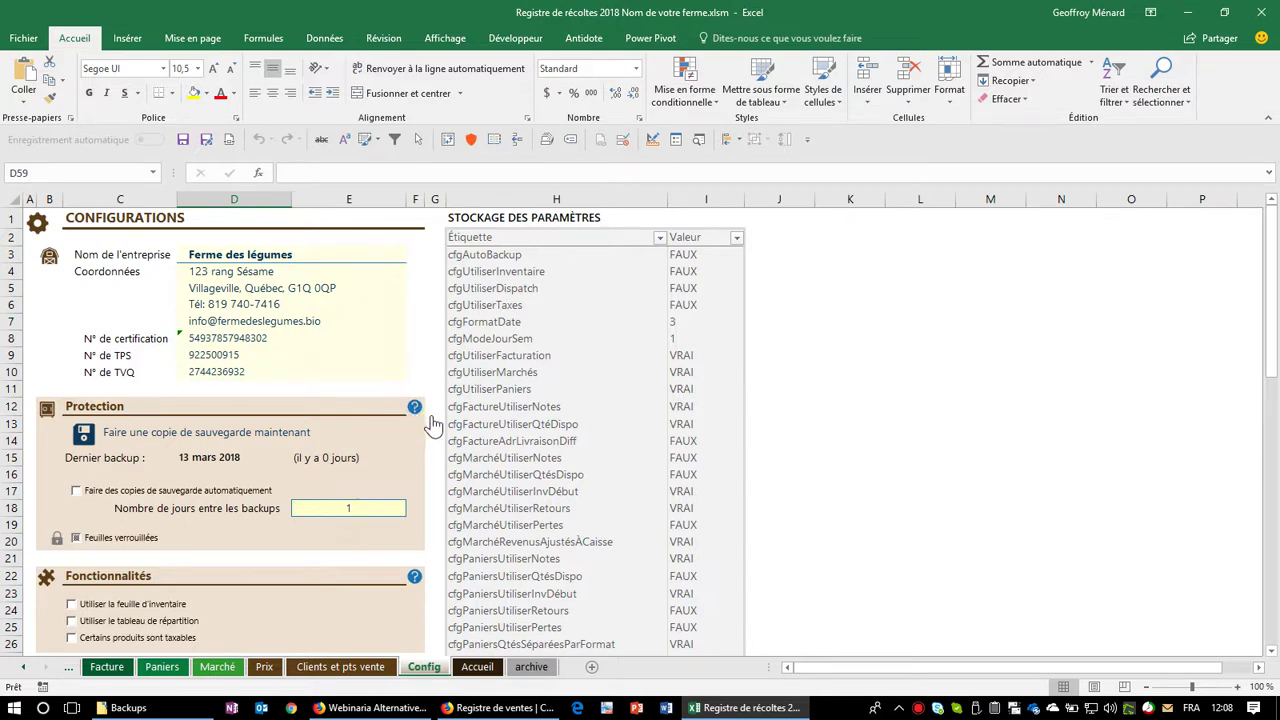
{"action": "left_click", "coordinate": [439, 422]}
{"action": "right_click", "coordinate": [439, 422]}
{"action": "key", "text": "Escape"}
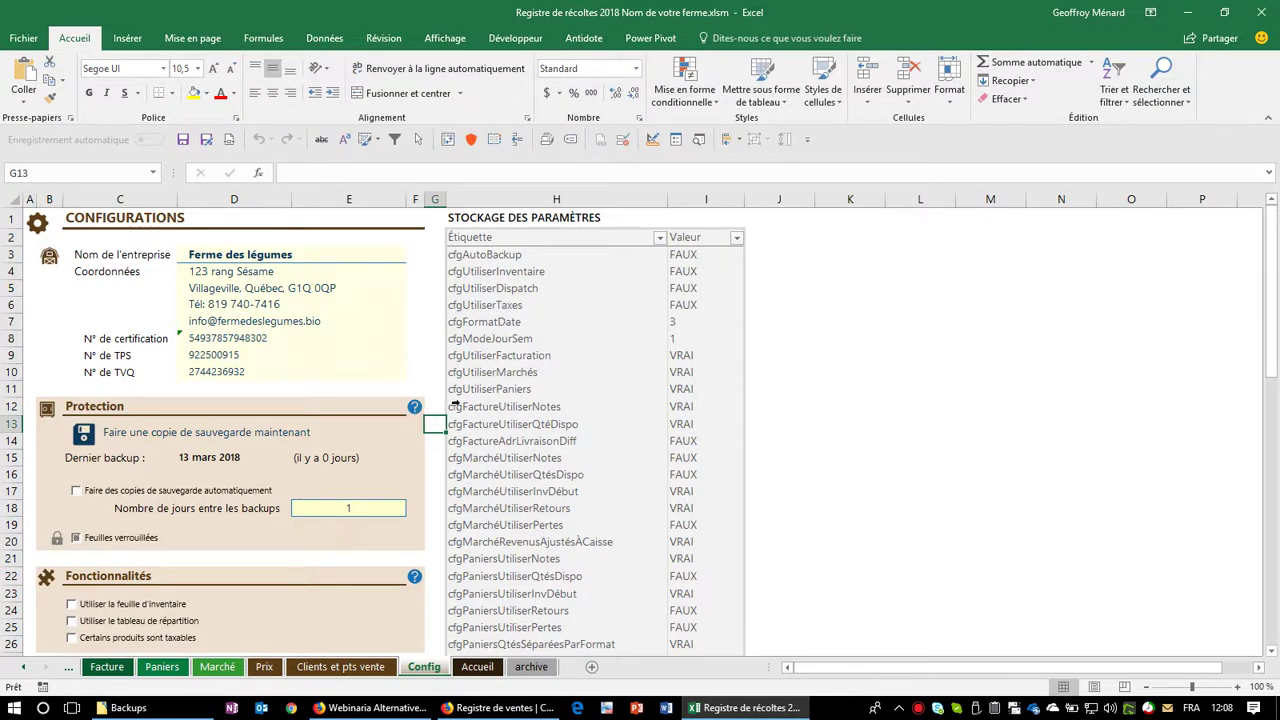
{"action": "scroll", "coordinate": [453, 409], "scroll_direction": "down", "scroll_amount": 6}
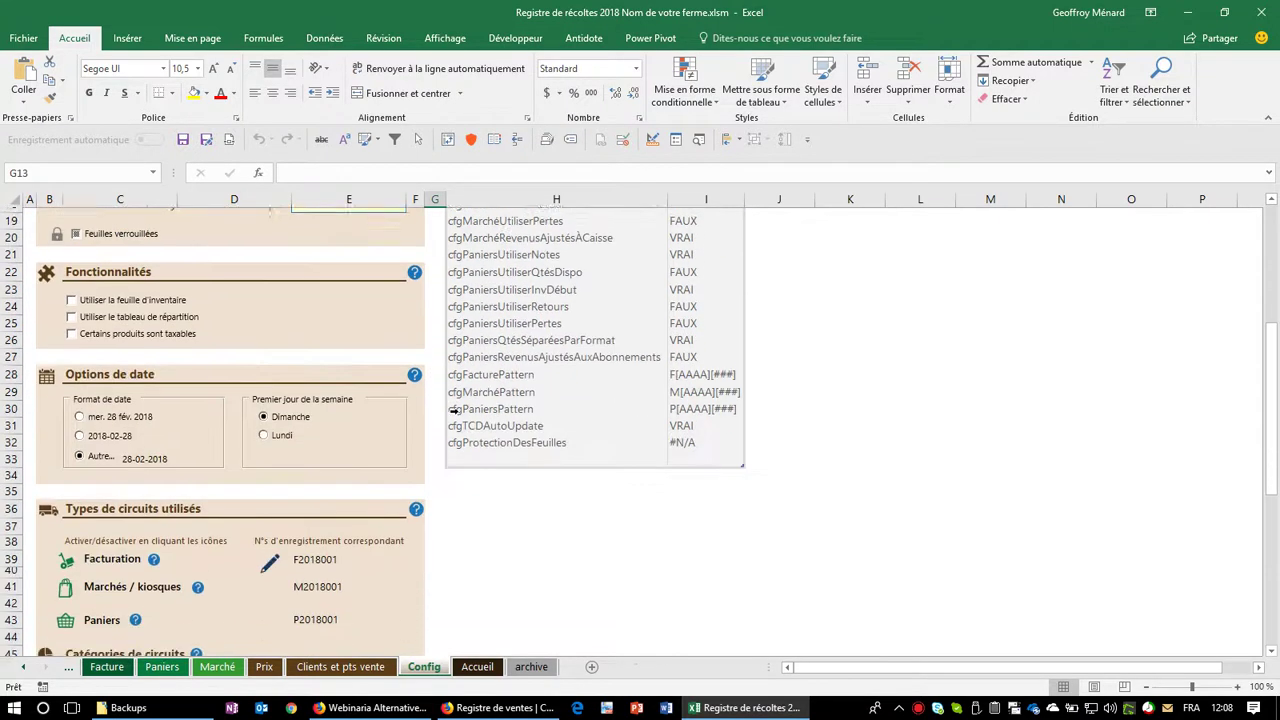
{"action": "scroll", "coordinate": [453, 409], "scroll_direction": "up", "scroll_amount": 6}
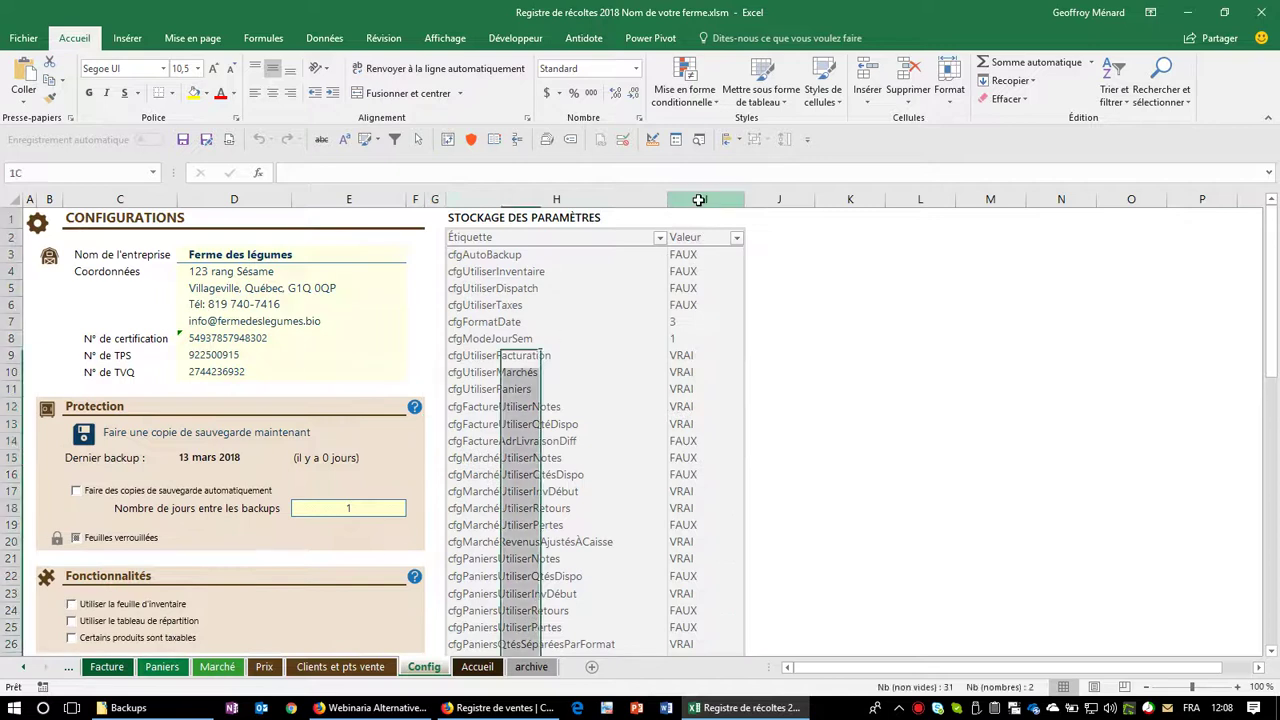
{"action": "left_click_drag", "start_coordinate": [706, 199], "coordinate": [556, 199]}
{"action": "right_click", "coordinate": [600, 204]}
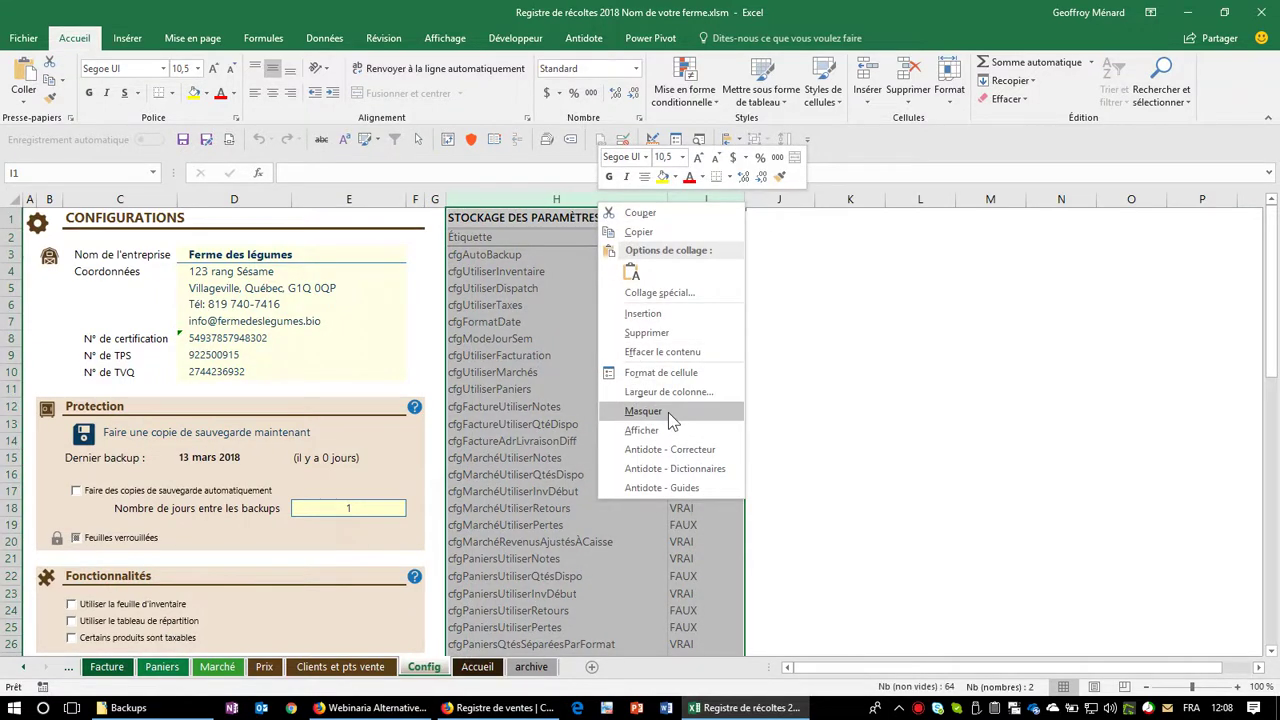
{"action": "left_click", "coordinate": [668, 412]}
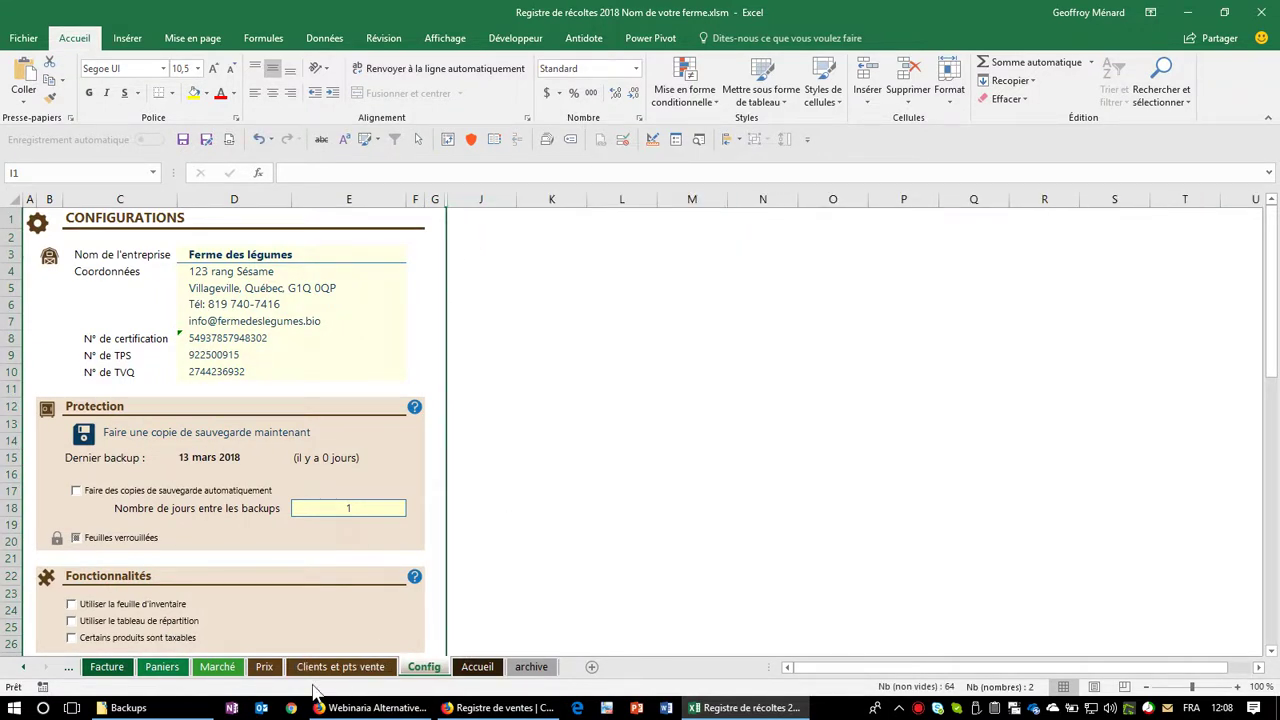
Step: View the Marché sheet, then the emptied archive sheet
{"action": "left_click", "coordinate": [222, 668]}
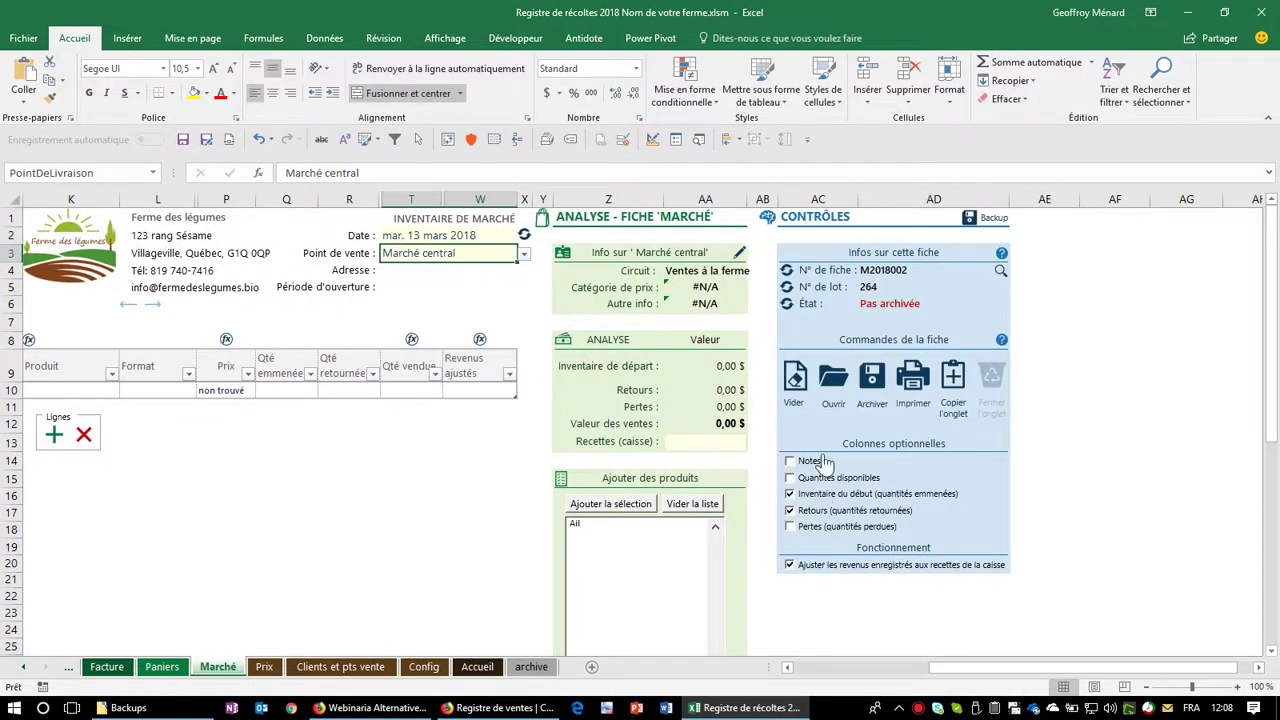
{"action": "scroll", "coordinate": [299, 323], "scroll_direction": "down", "scroll_amount": 1}
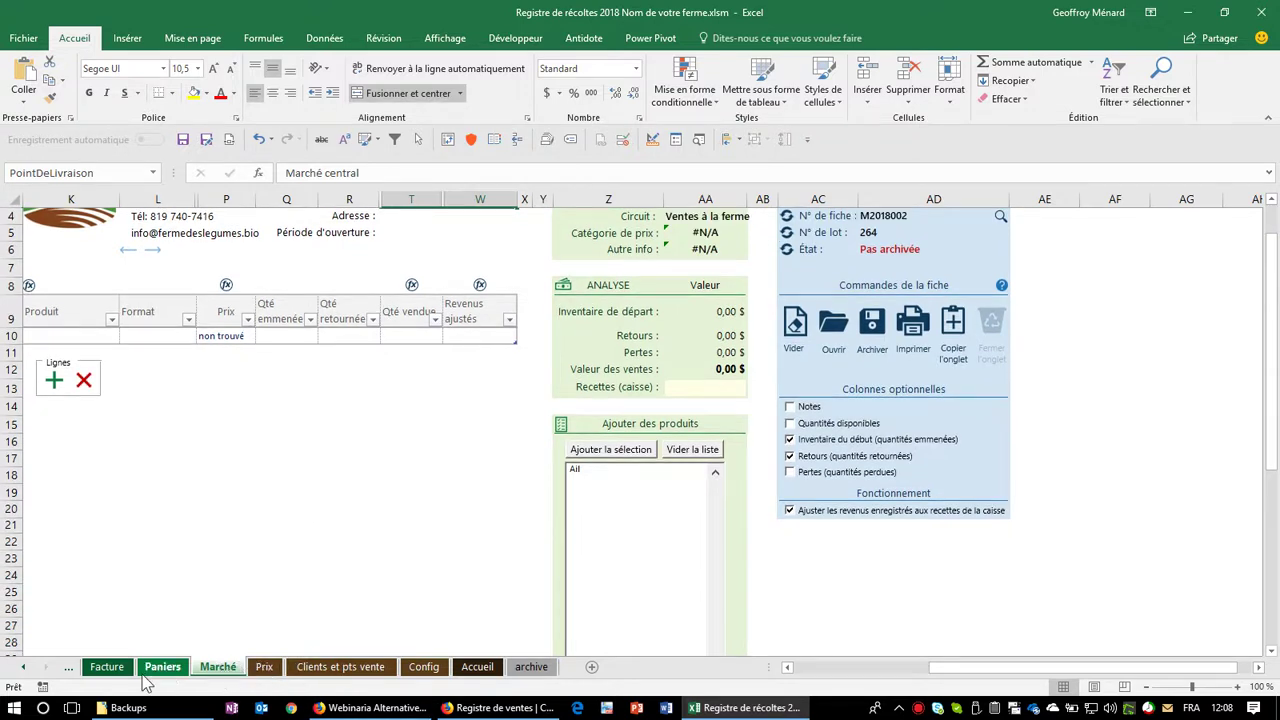
{"action": "left_click", "coordinate": [537, 668]}
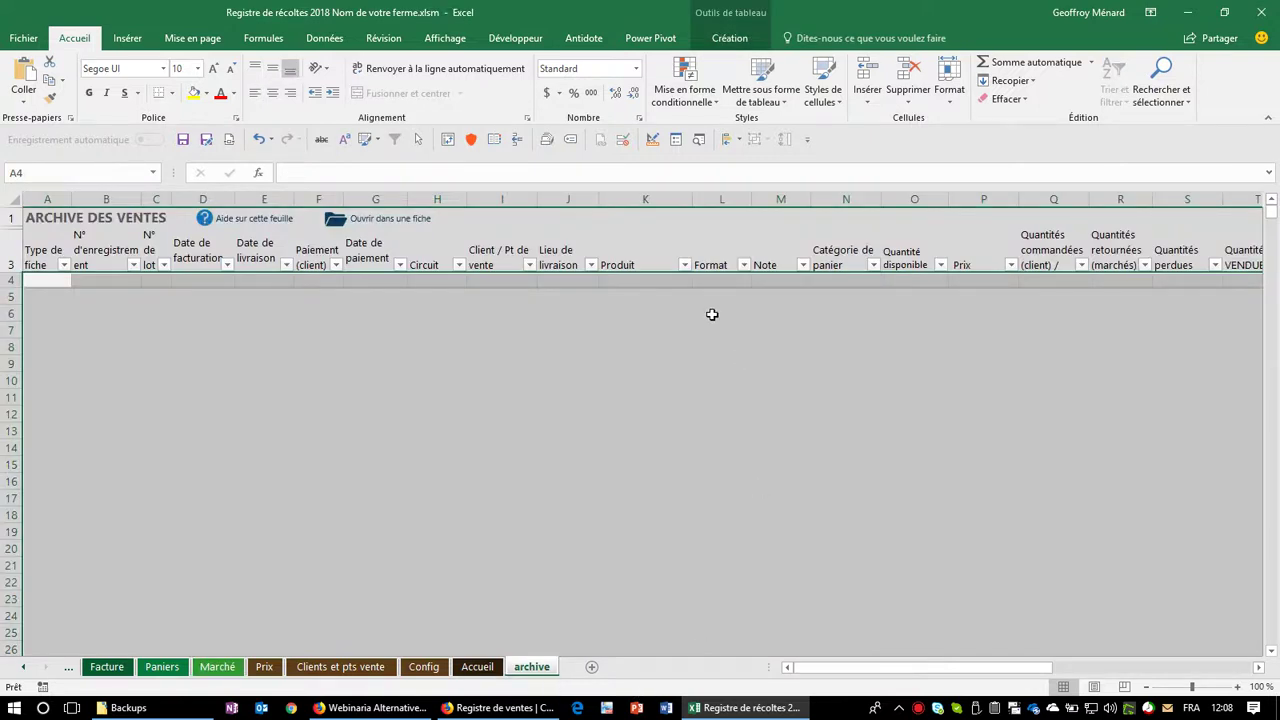
{"action": "scroll", "coordinate": [640, 420], "scroll_direction": "down", "scroll_amount": 1}
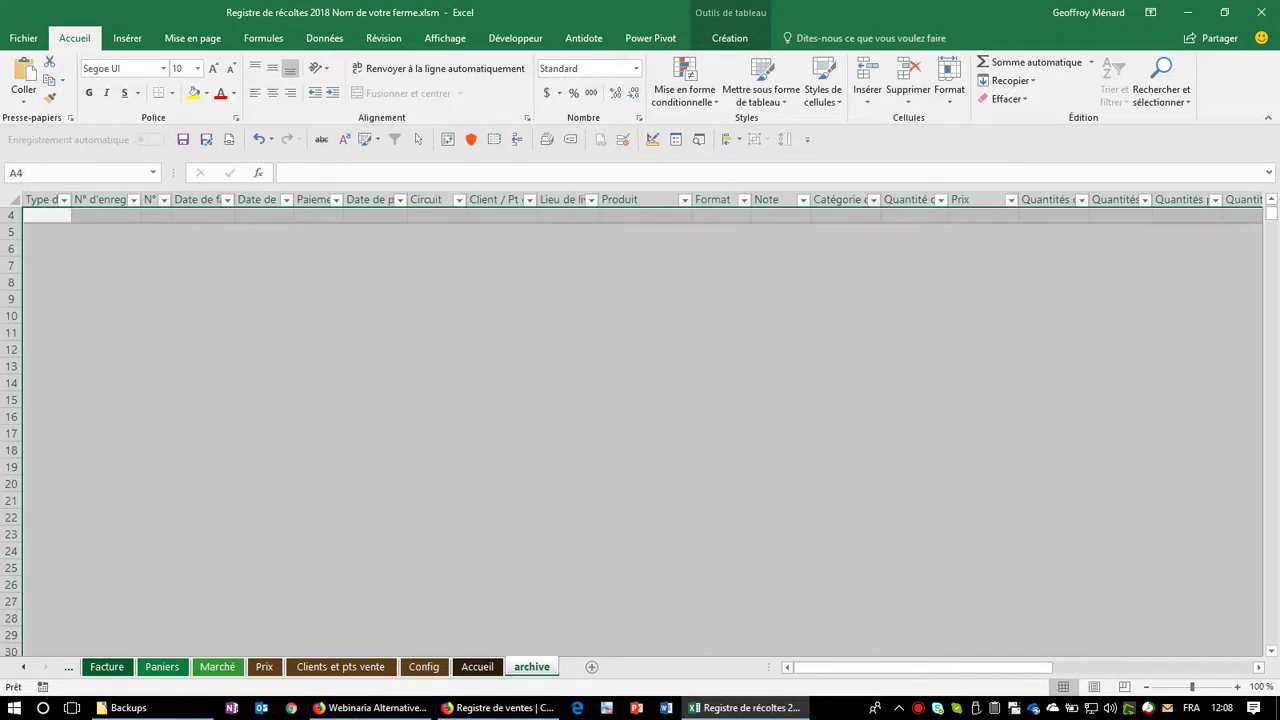